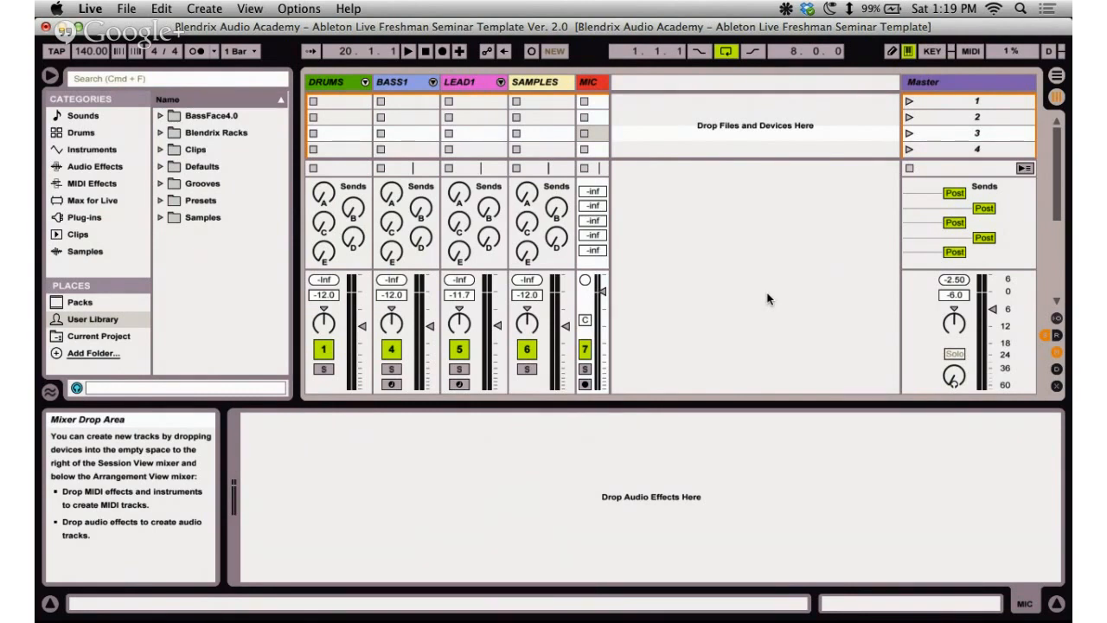
Go through the first four clip slots of the DRUMS track one by one.
key(ctrl+Right)
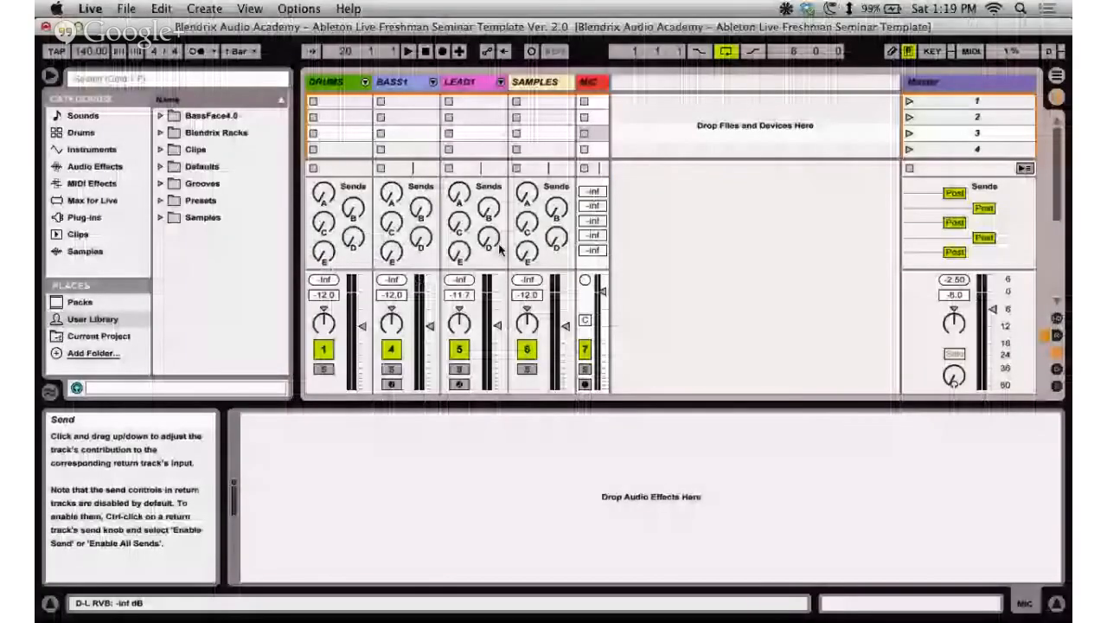
click(345, 105)
click(346, 118)
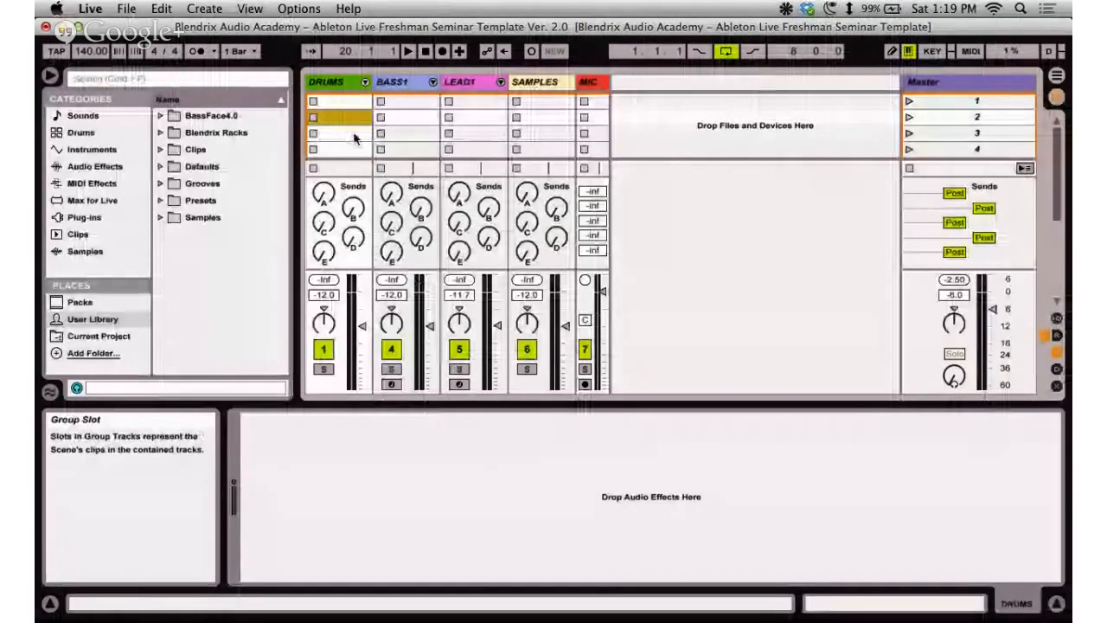
click(350, 133)
click(355, 148)
Examine the device chain of the BASS1 track, from its Multi-Rack through the compressor, EQ and utility devices.
click(395, 107)
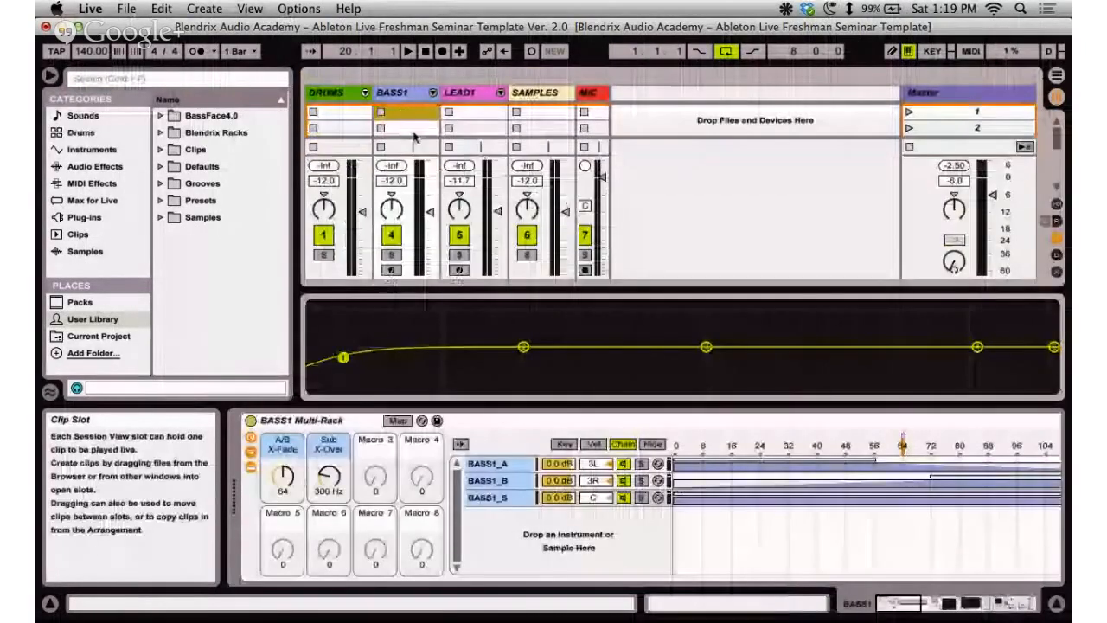
click(431, 130)
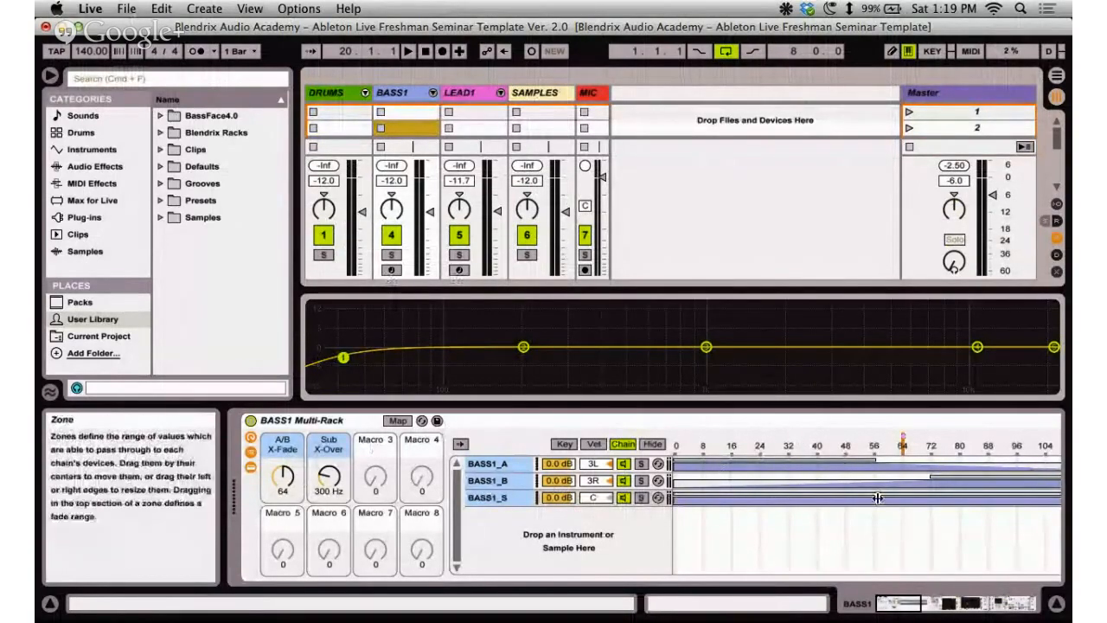
scroll(718, 467, right, 10)
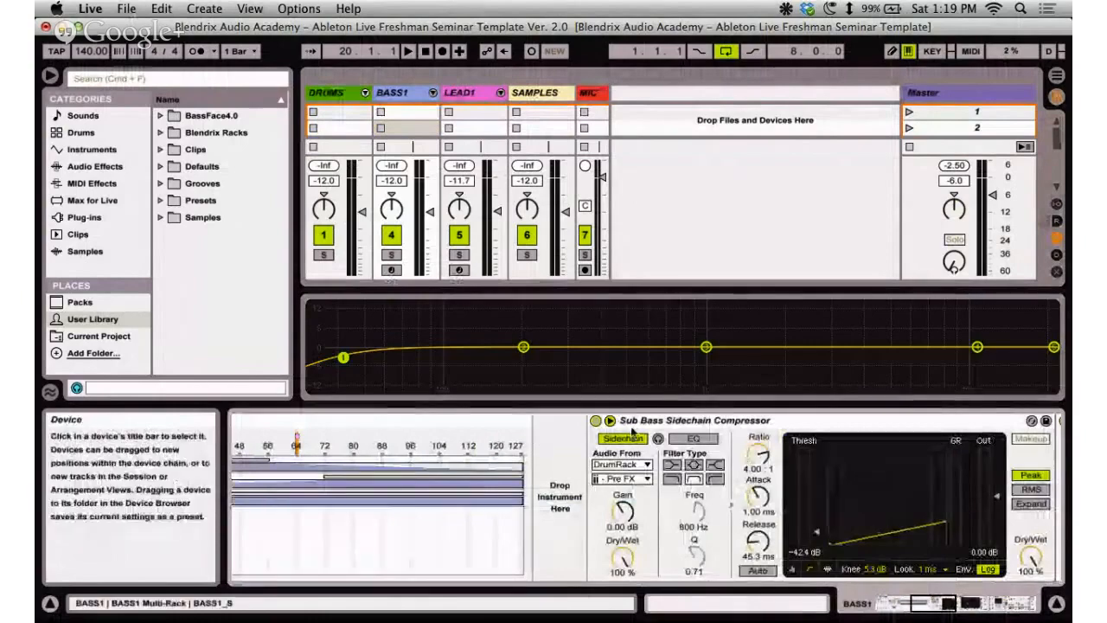
scroll(738, 454, right, 10)
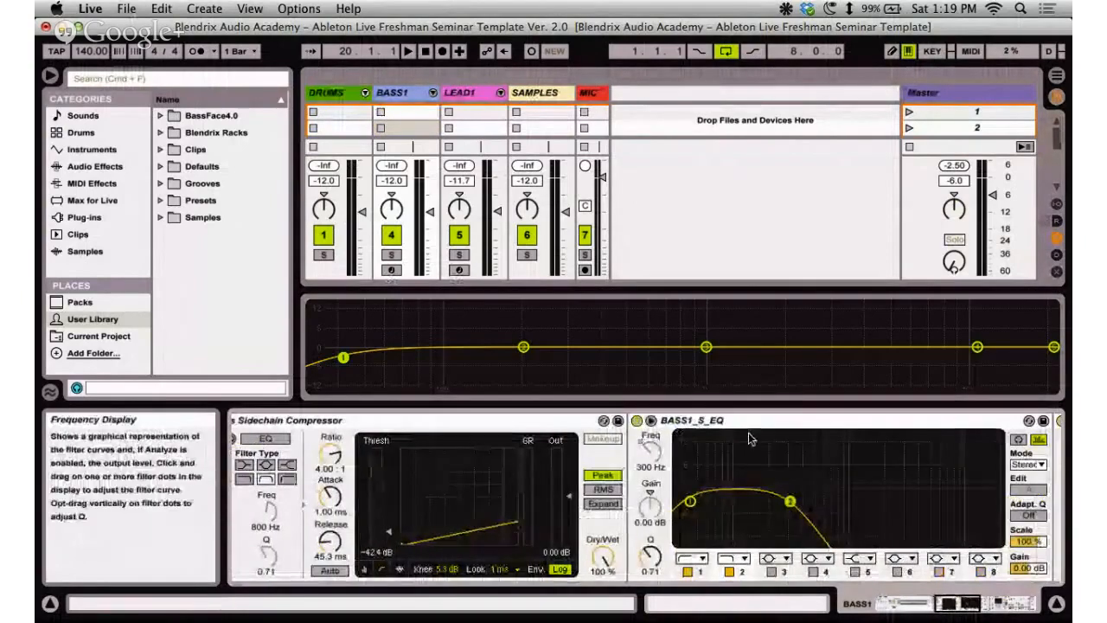
scroll(748, 437, right, 10)
scroll(748, 433, right, 10)
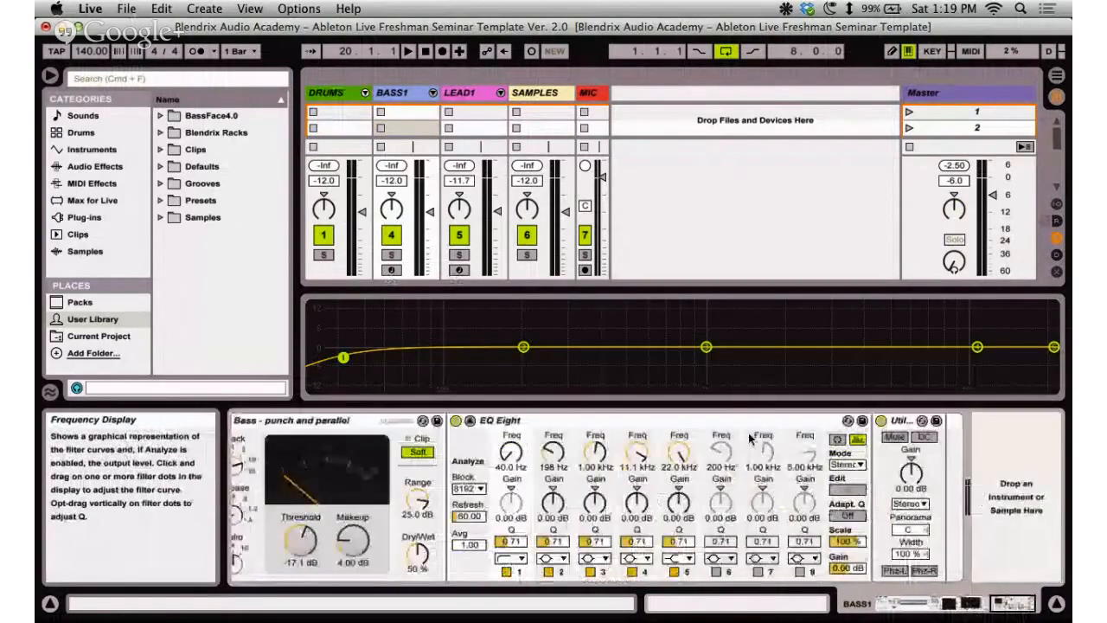
scroll(731, 430, left, 20)
scroll(731, 424, right, 10)
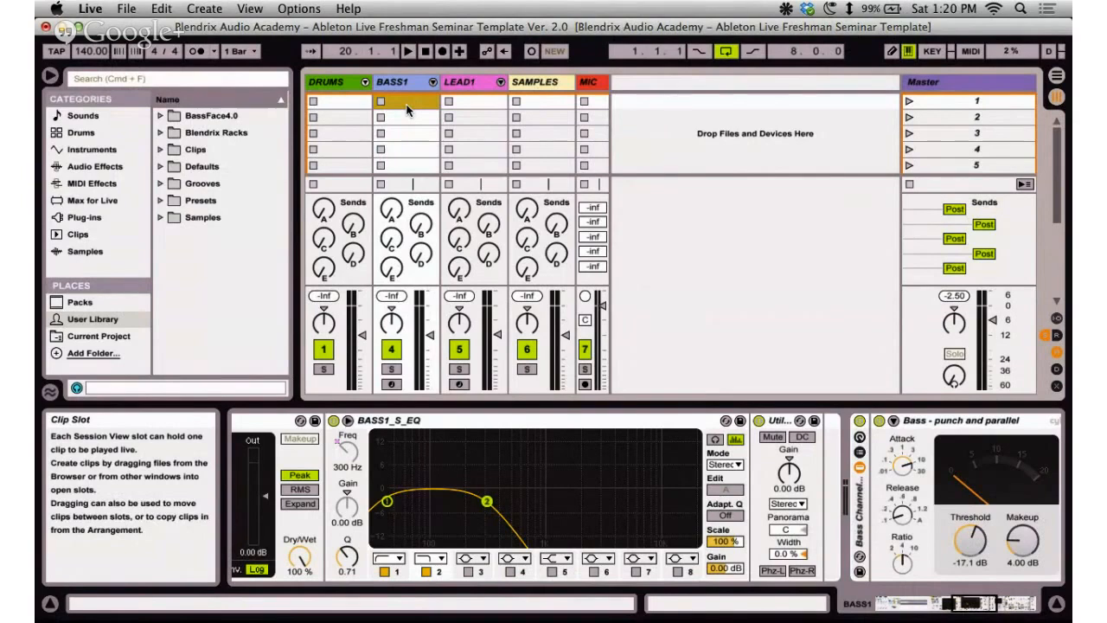
Step through the clip slots of the BASS1 track, ending on a slot of the SAMPLES track.
click(426, 123)
key(Down)
key(Down)
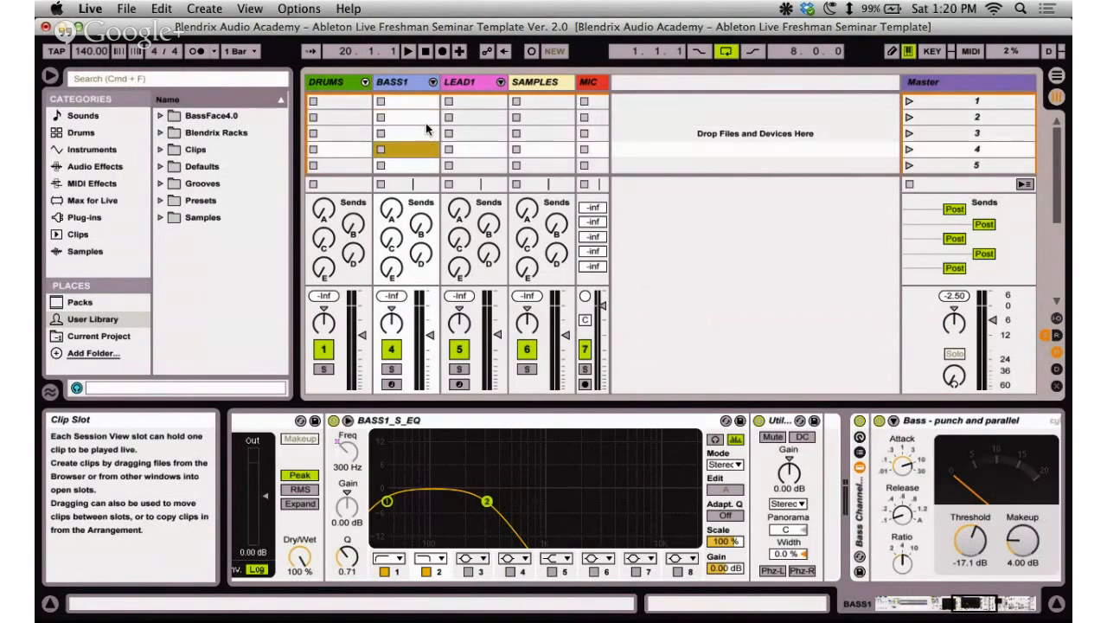
key(Up)
key(Up)
key(Up)
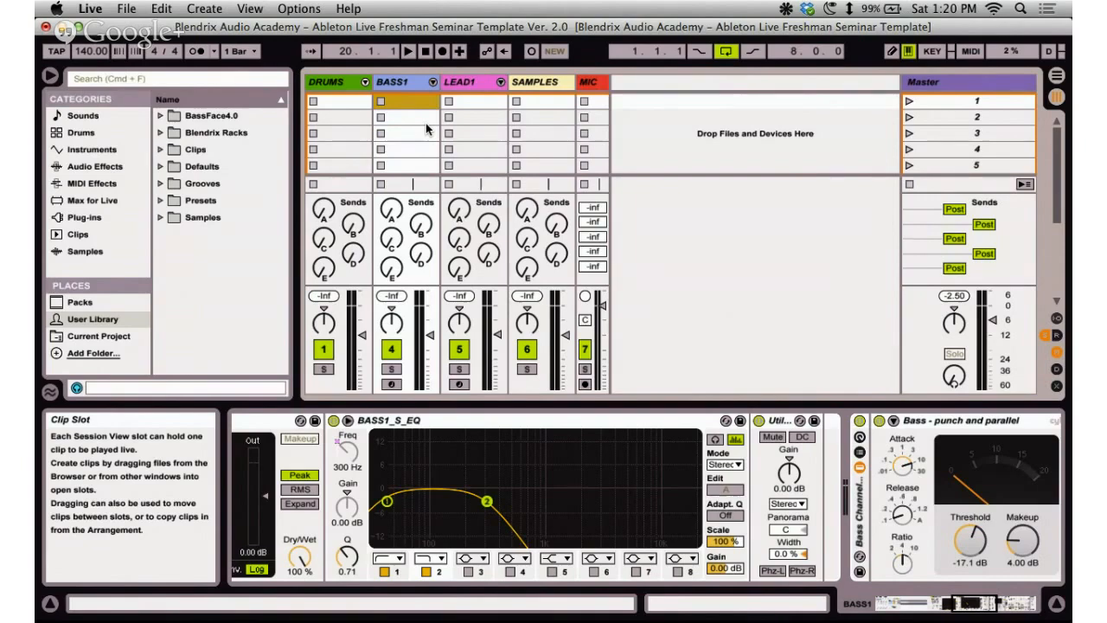
key(Down)
key(Down)
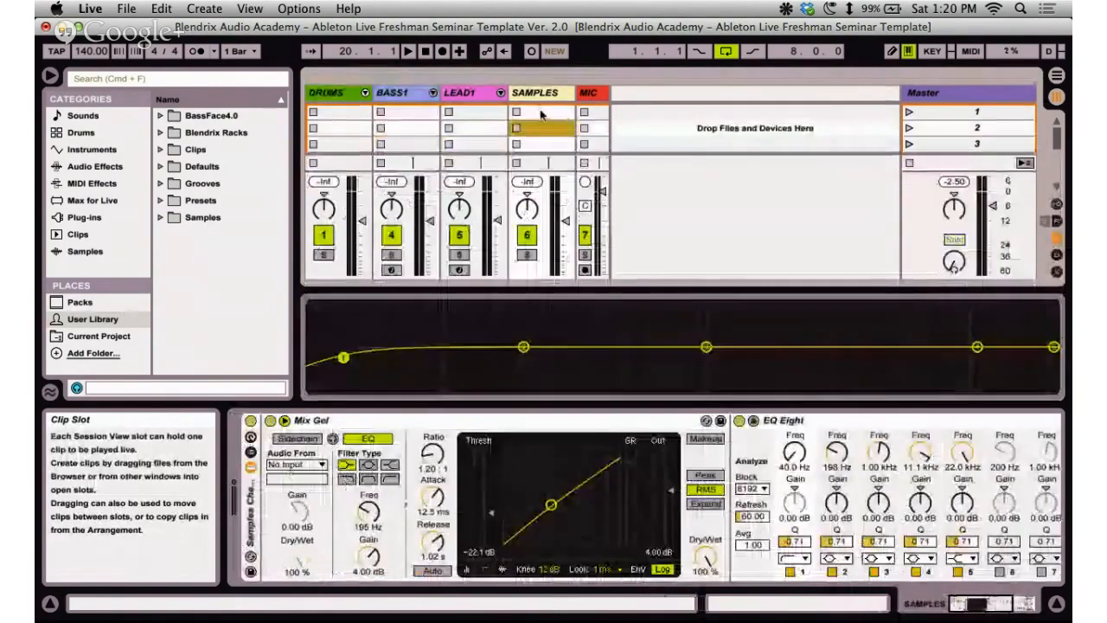
click(540, 115)
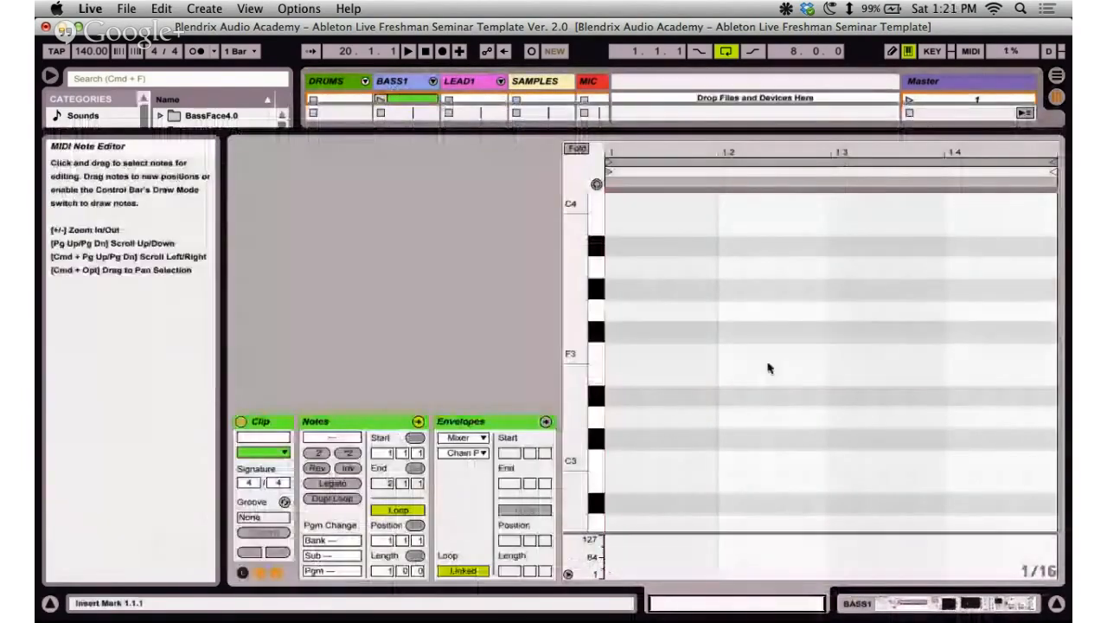
Add three consecutive sixteenth notes, A3, B3 and C#4, at the start of the BASS1 clip.
scroll(682, 375, up, 4)
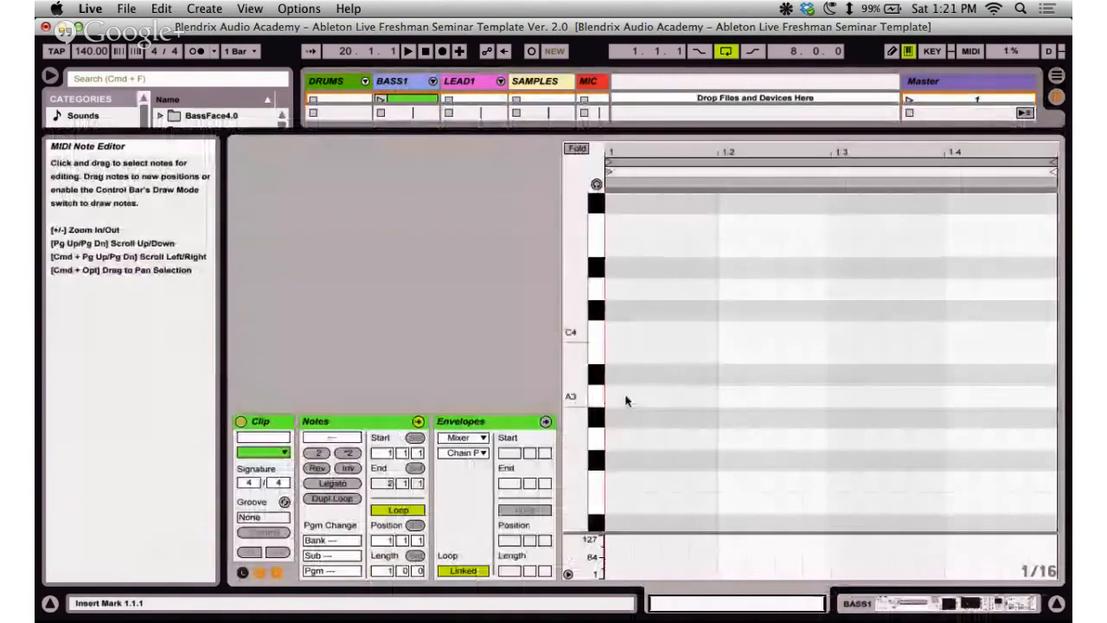
drag(583, 373, 578, 375)
double_click(617, 381)
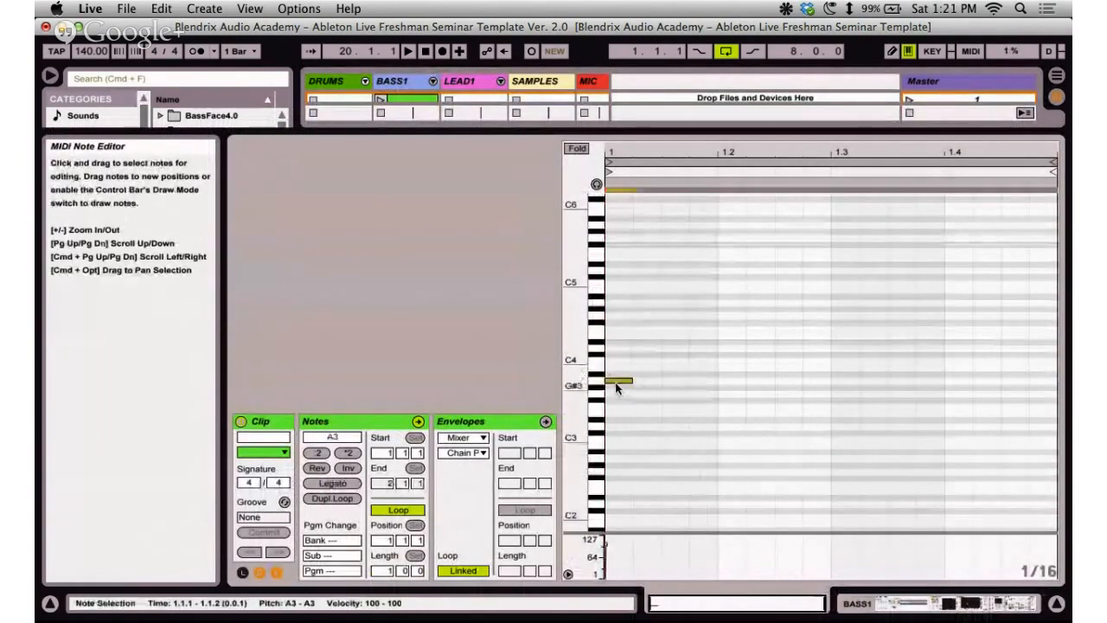
double_click(646, 367)
double_click(675, 355)
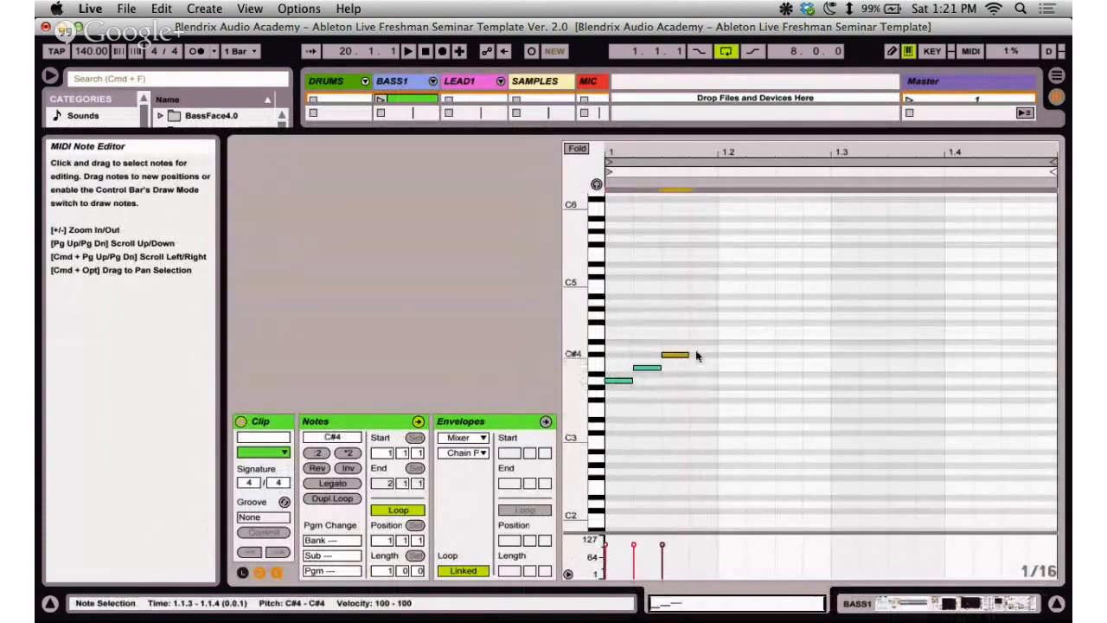
Delete the three notes from the BASS1 clip.
double_click(673, 355)
double_click(652, 370)
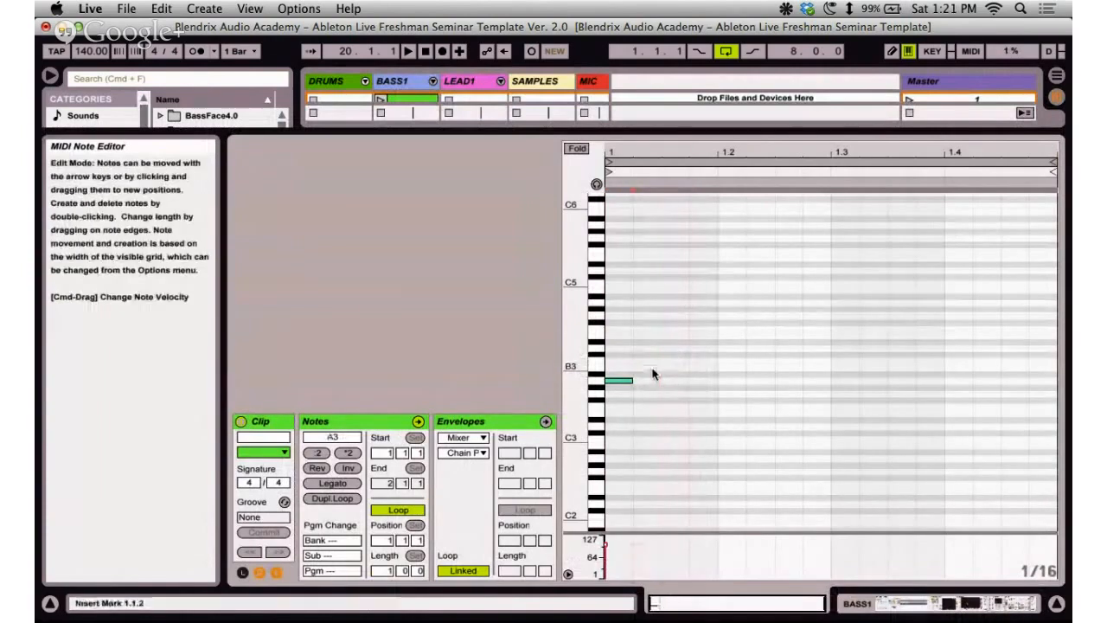
double_click(619, 377)
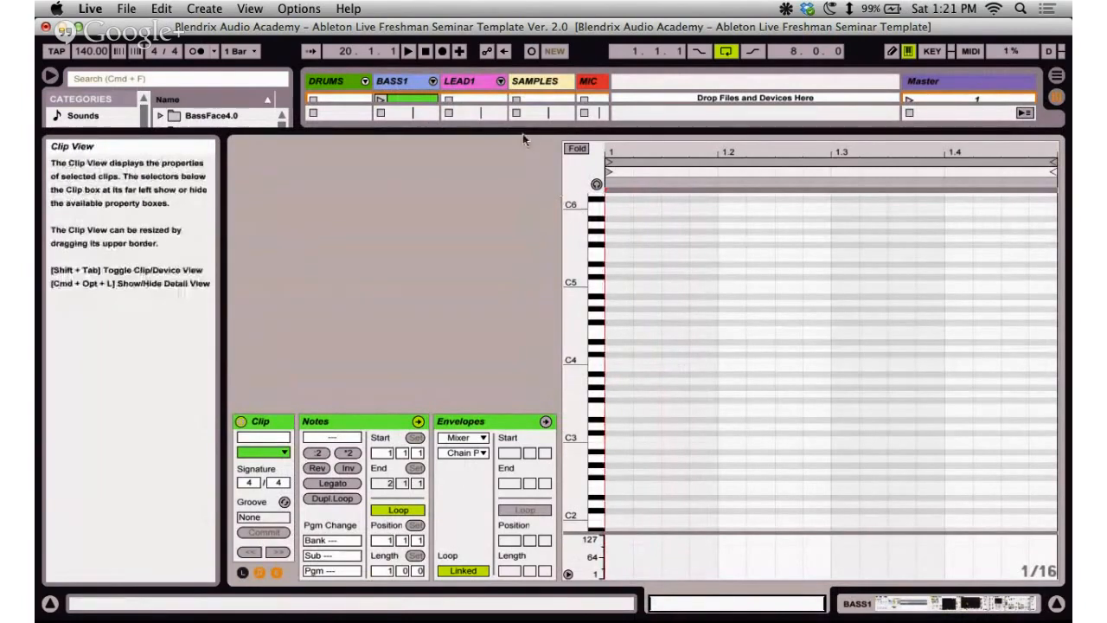
Reduce the height of the clip view and delete the clip in the first slot of BASS1.
drag(519, 132, 508, 321)
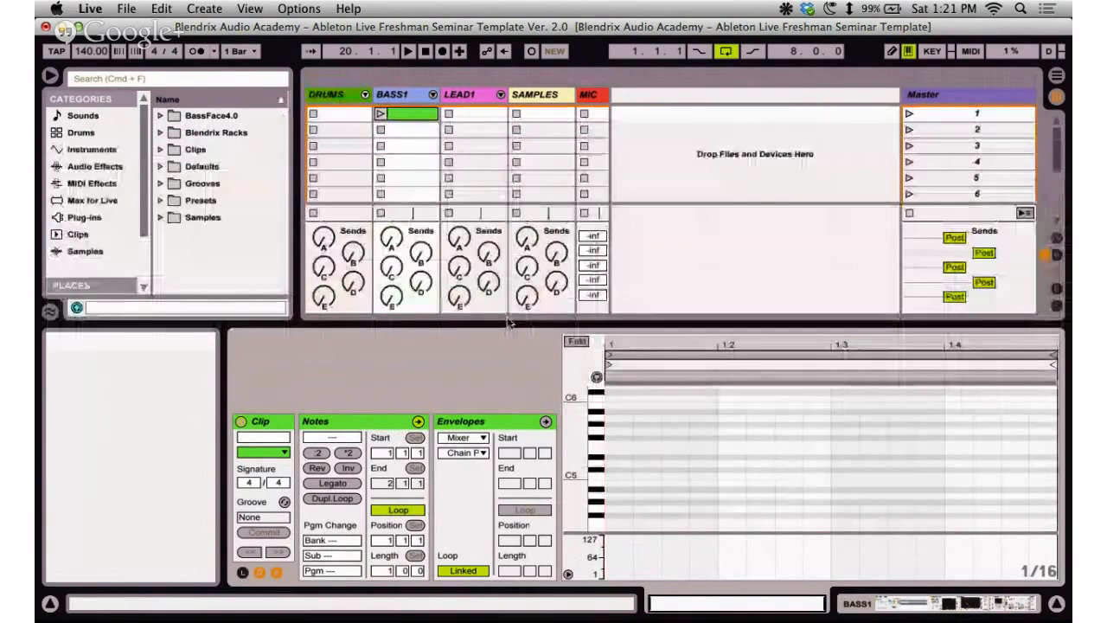
click(434, 115)
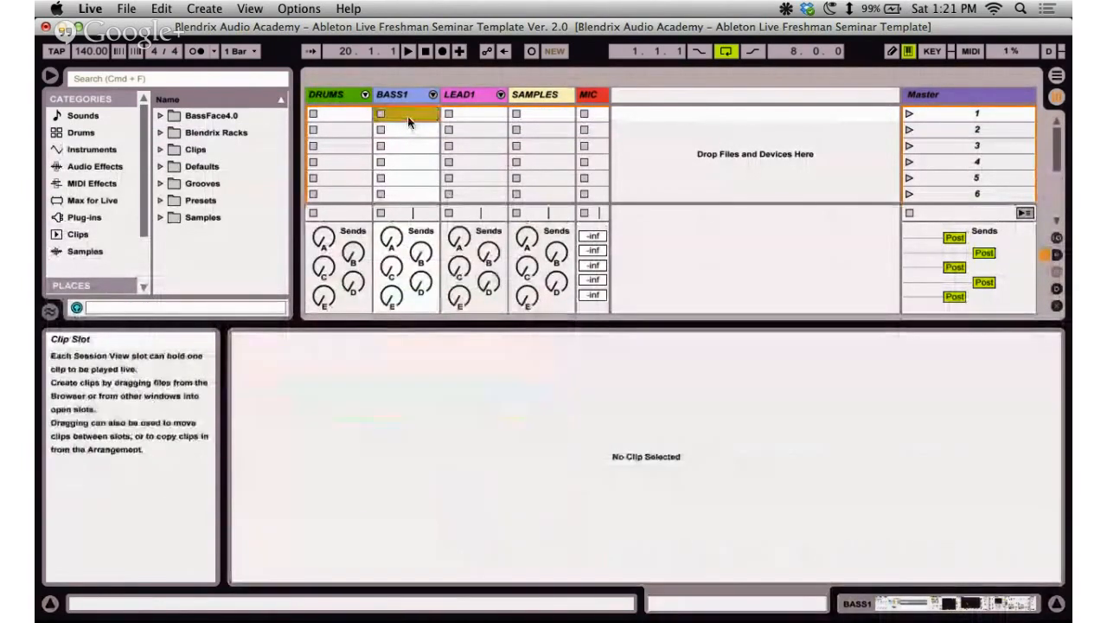
key(Delete)
Select slots in LEAD1 and SAMPLES, and bring up the BASS1 Multi-Rack at the start of its device chain.
click(492, 132)
click(562, 131)
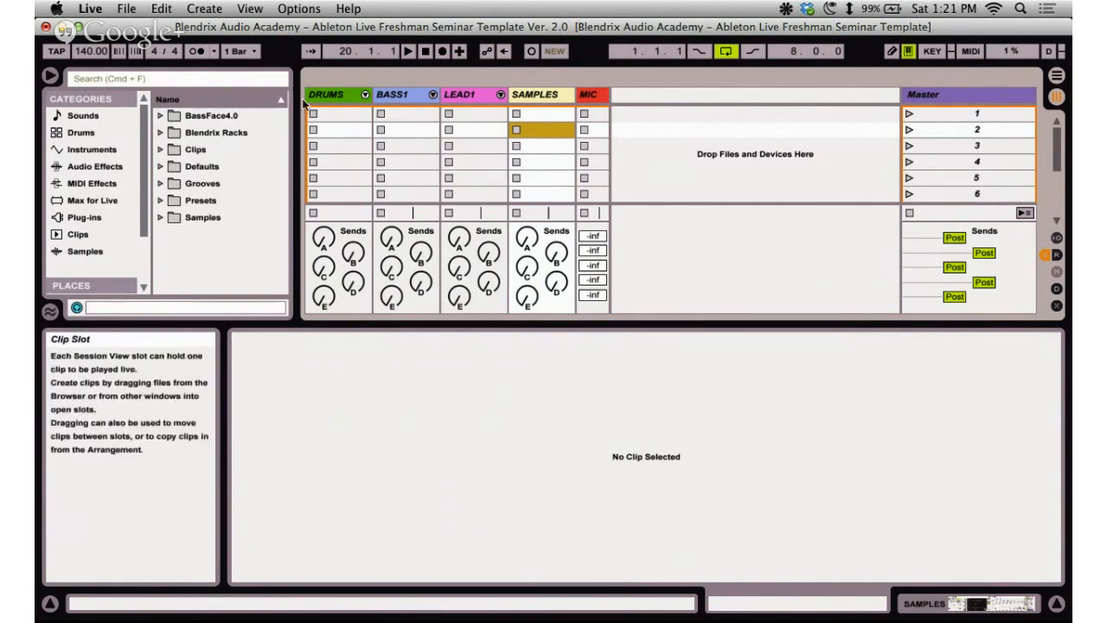
click(393, 89)
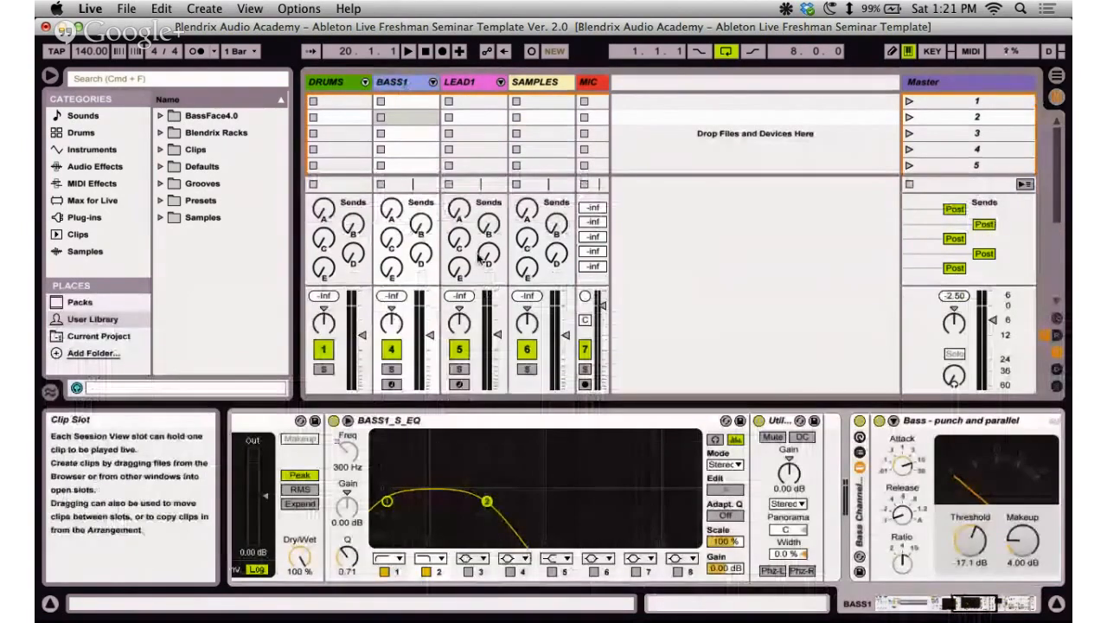
scroll(731, 556, left, 1)
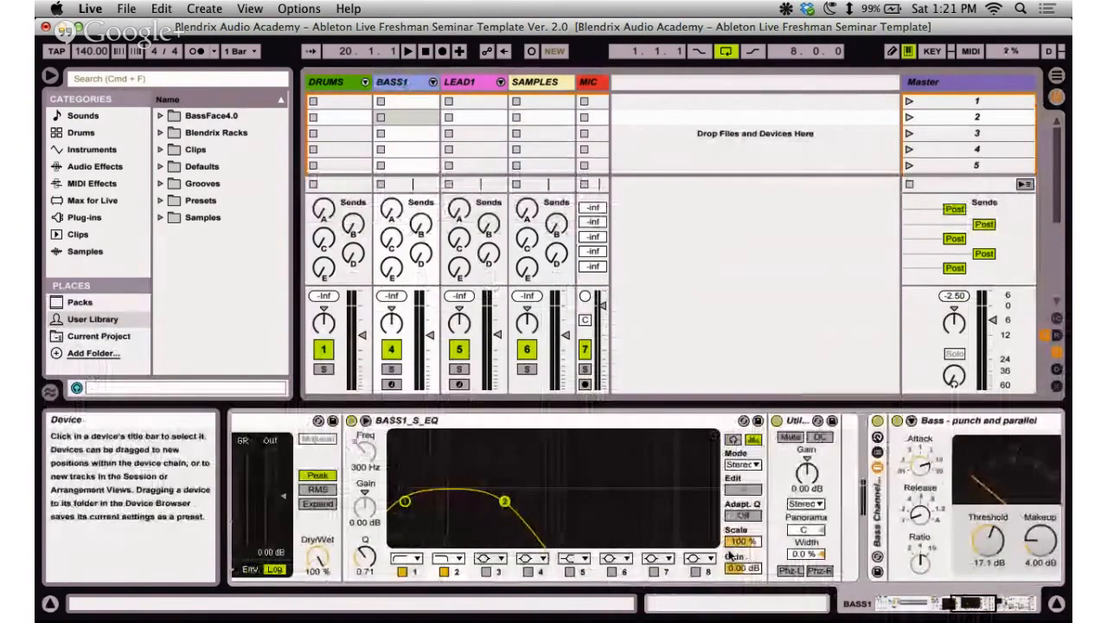
scroll(510, 542, left, 10)
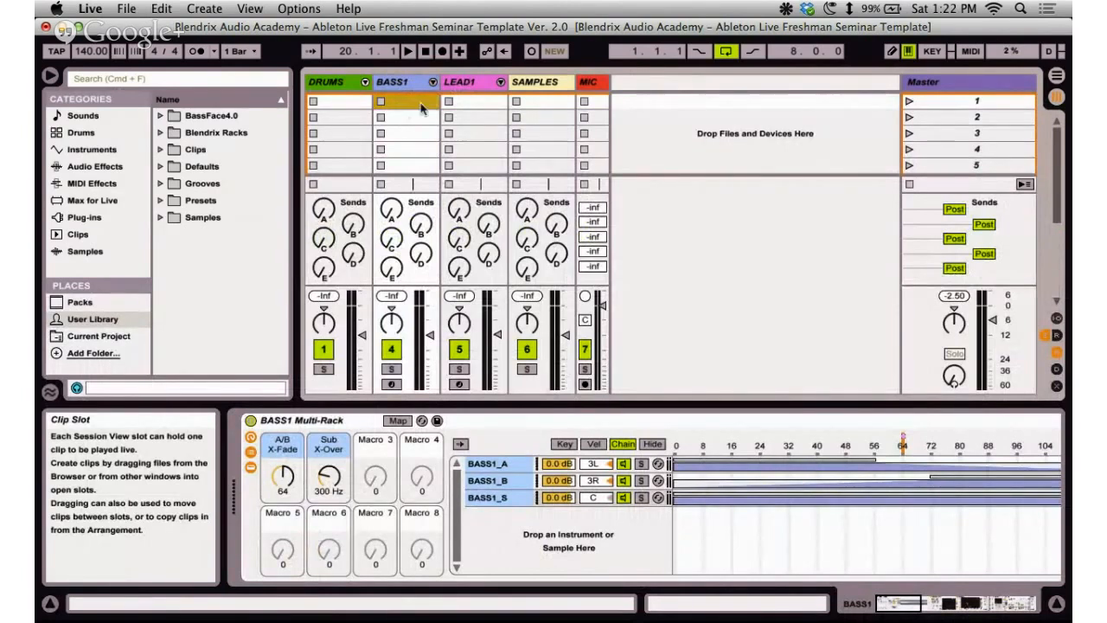
Launch scene 1 and go through its clip slots from DRUMS to MIC.
click(936, 103)
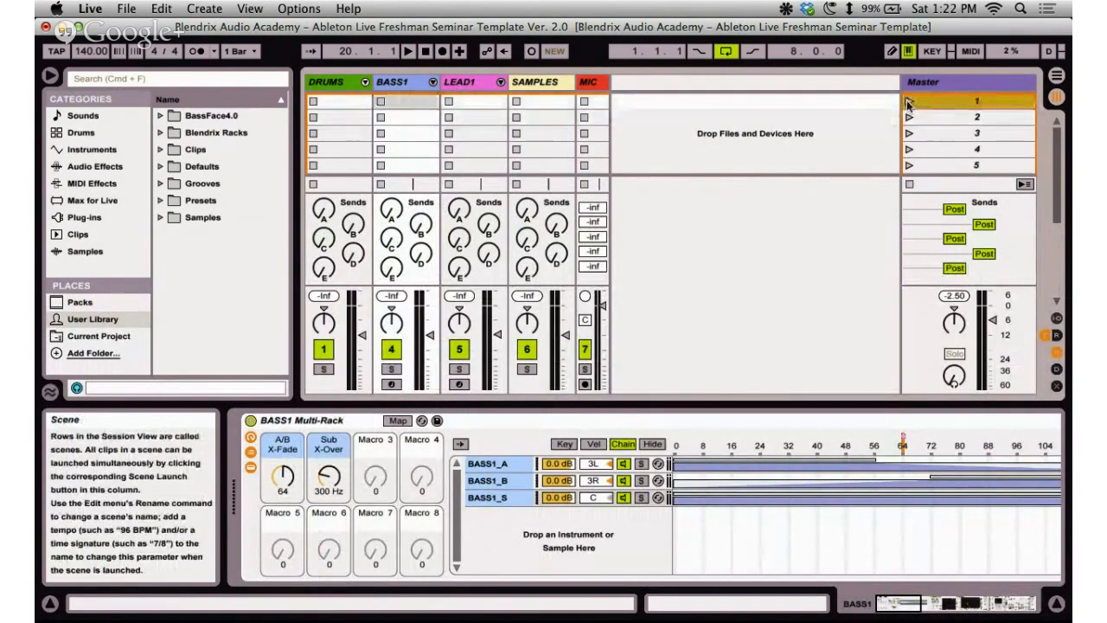
click(908, 102)
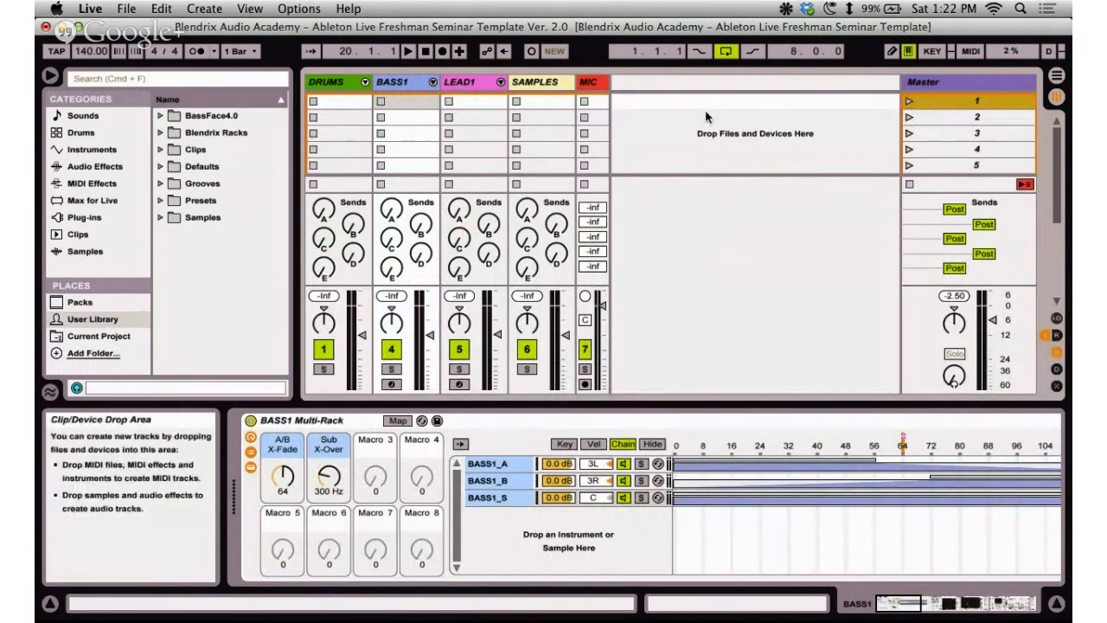
click(338, 101)
click(413, 99)
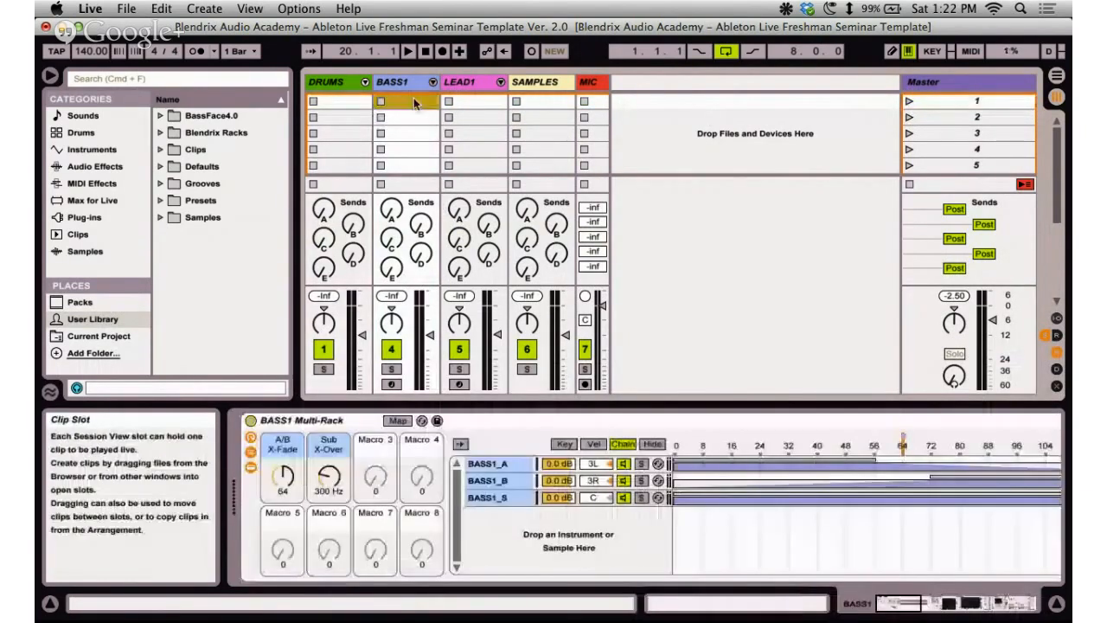
click(476, 105)
click(552, 112)
click(594, 115)
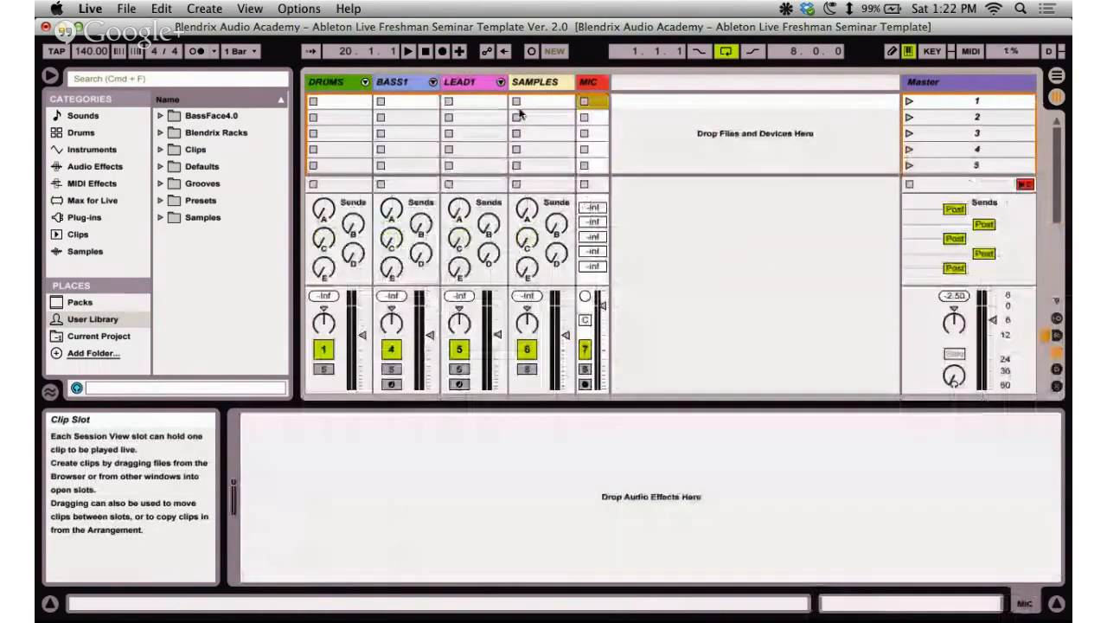
click(688, 124)
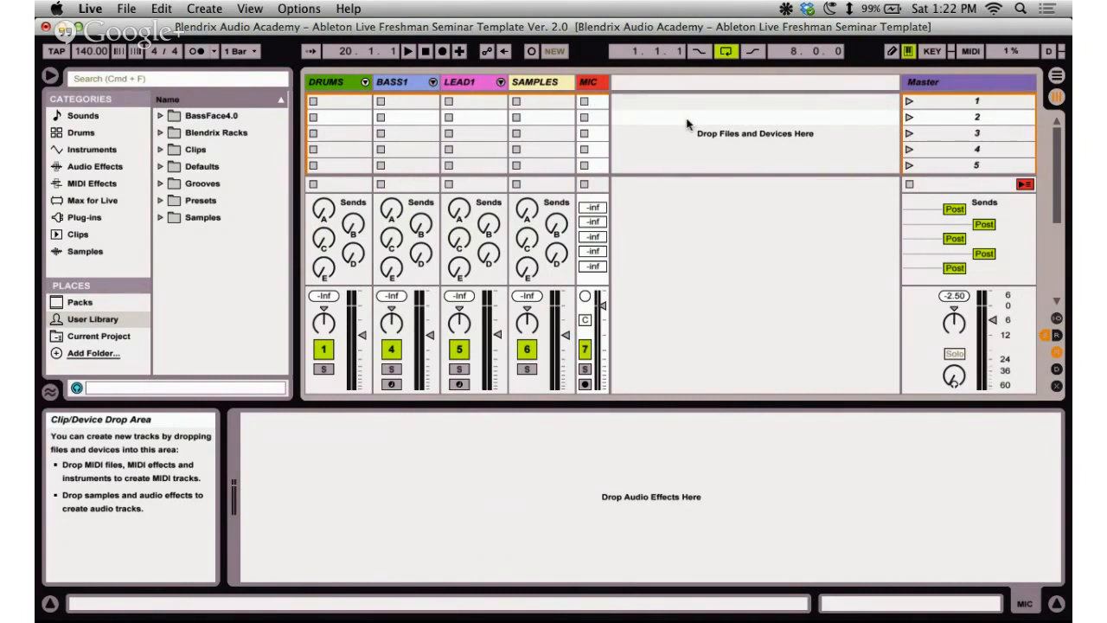
click(994, 102)
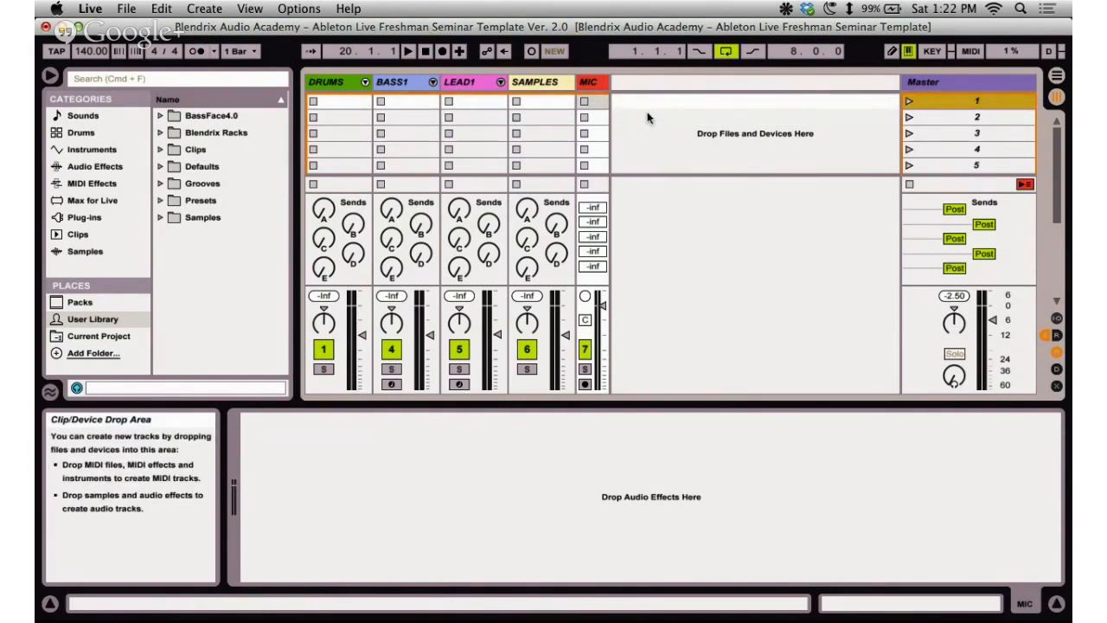
Check the Session View section of the seminar outline document and return to the first DRUMS slot in Ableton Live.
key(ctrl+Right)
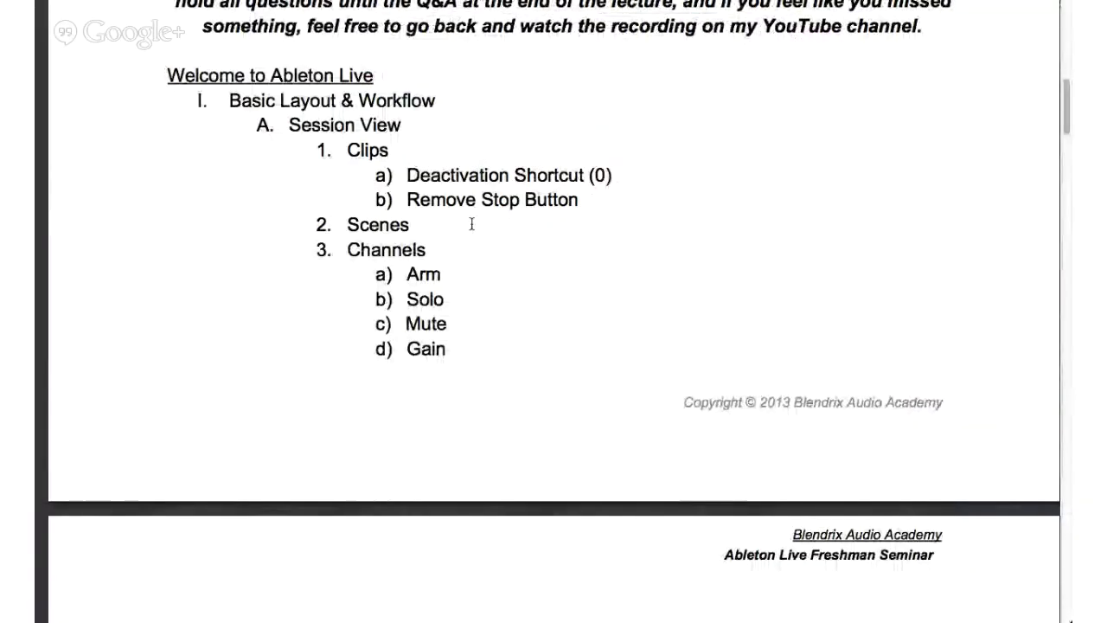
key(ctrl+Left)
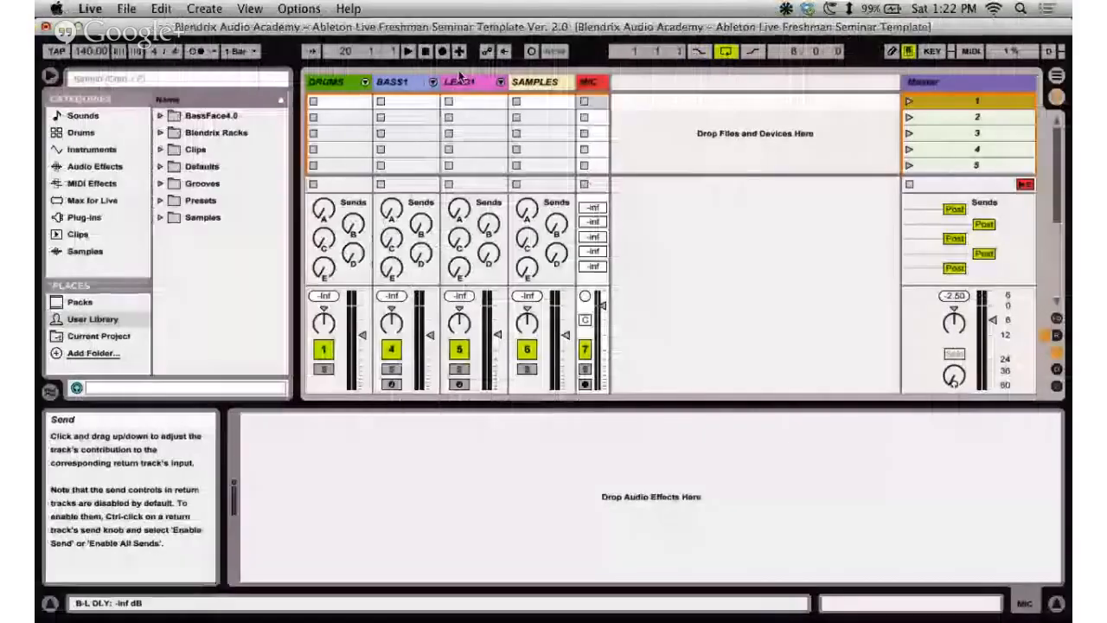
click(346, 103)
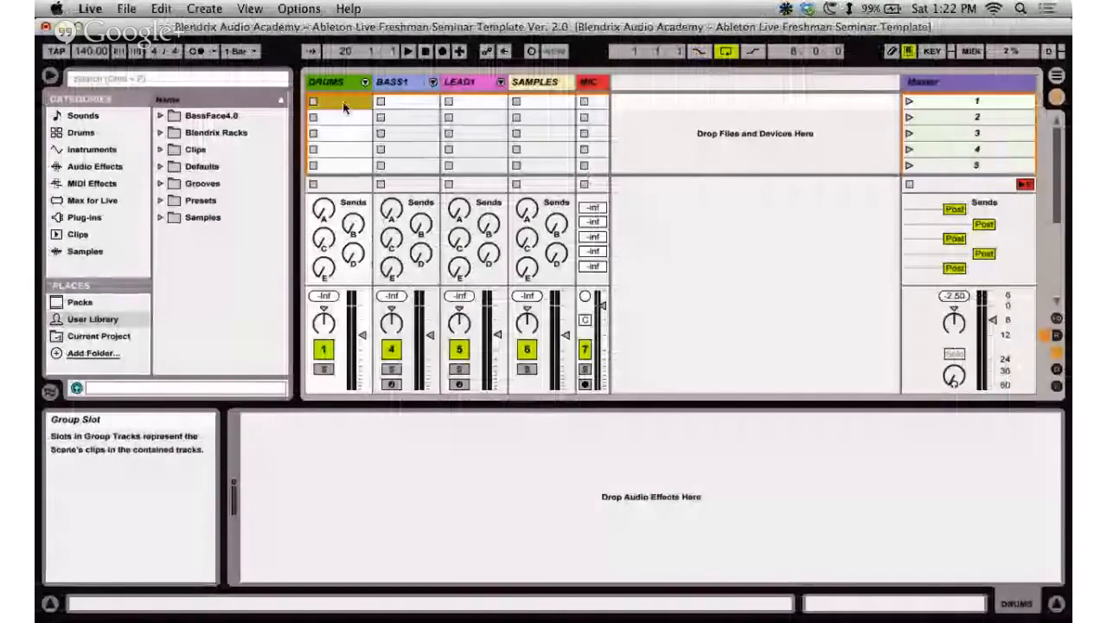
Create an empty MIDI clip in the first slot of BASS1 and play it briefly, stopping the transport.
double_click(398, 103)
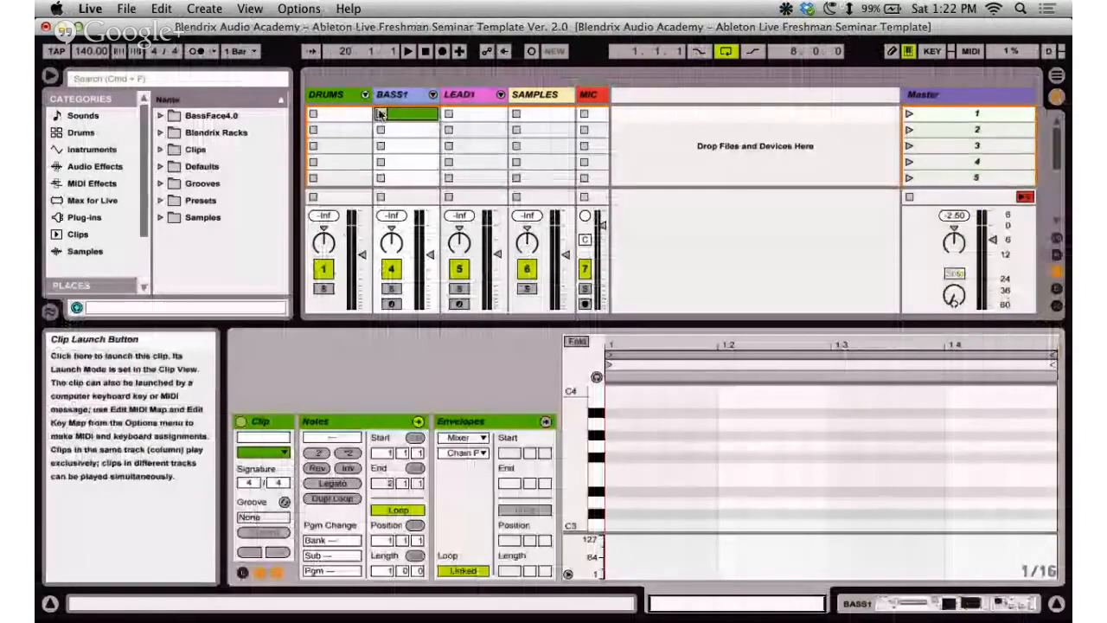
click(381, 114)
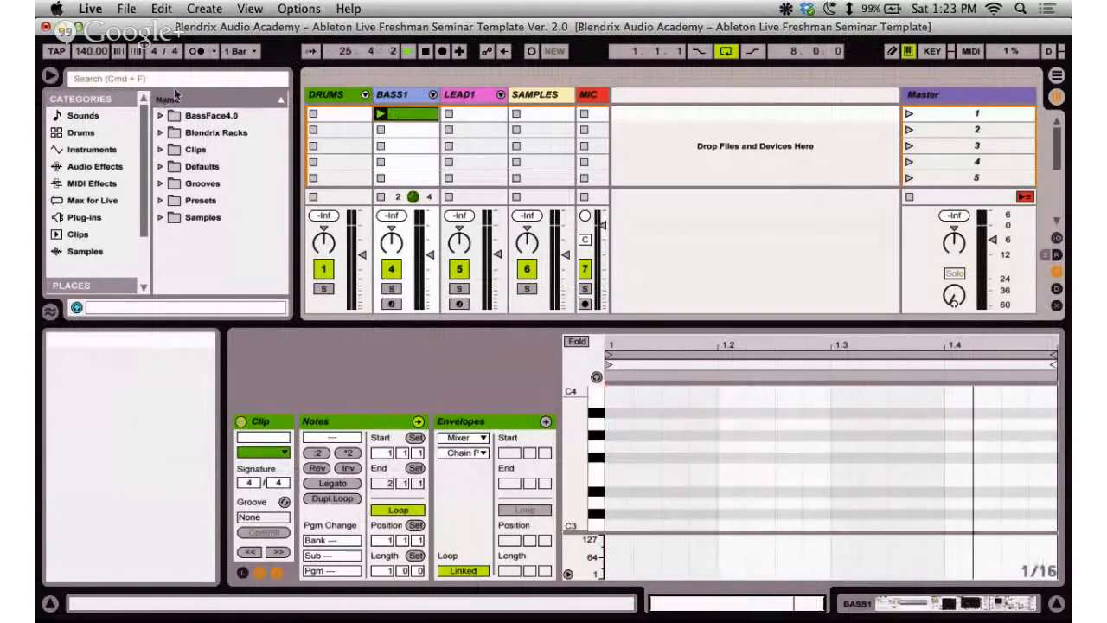
click(440, 52)
click(425, 51)
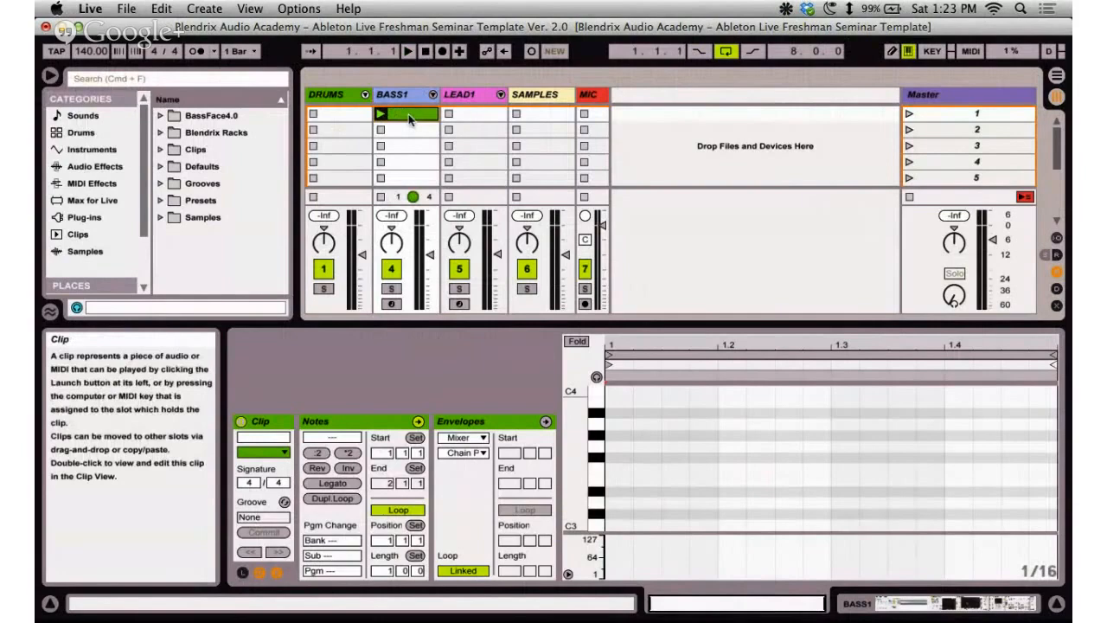
Compare the first DRUMS slot with the BASS1 clip, and switch briefly between applications before continuing in Ableton Live.
click(336, 114)
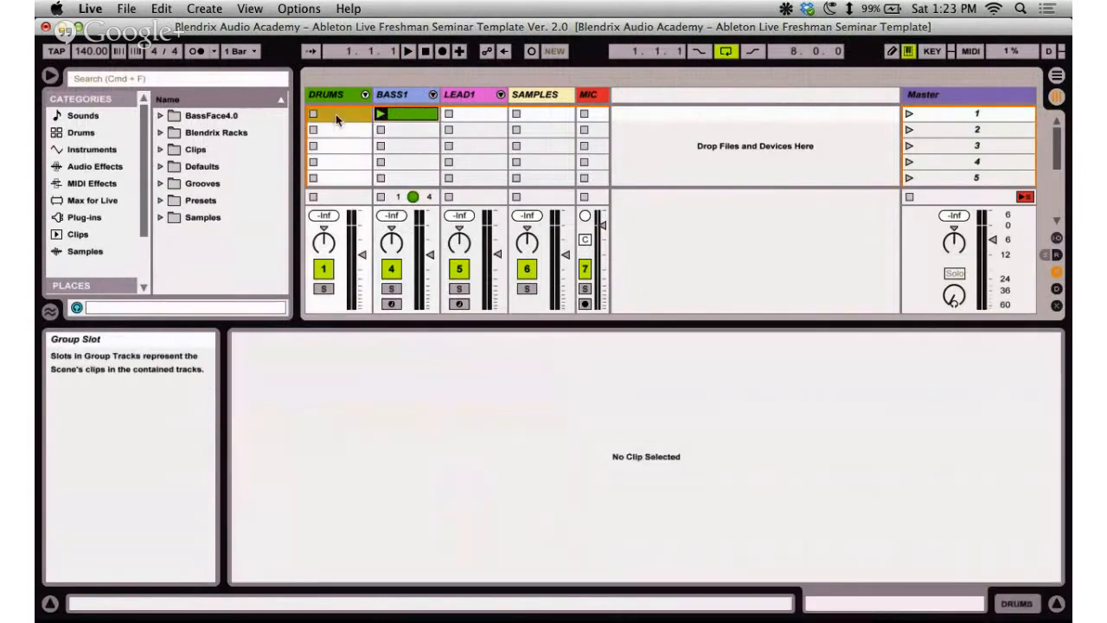
click(396, 119)
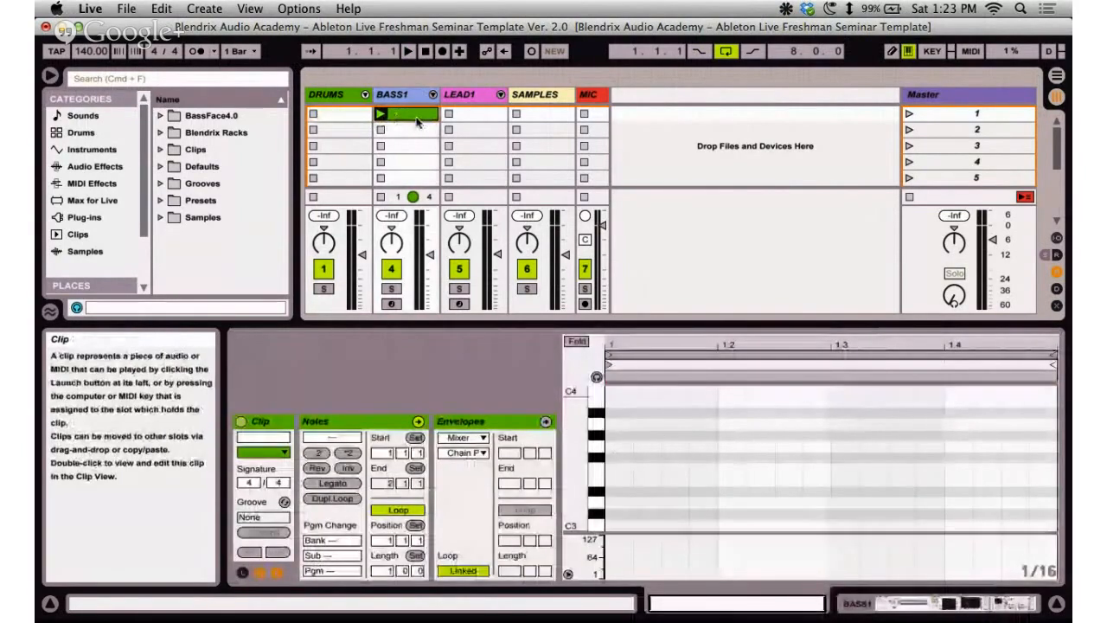
key(super+Tab)
key(super+Tab)
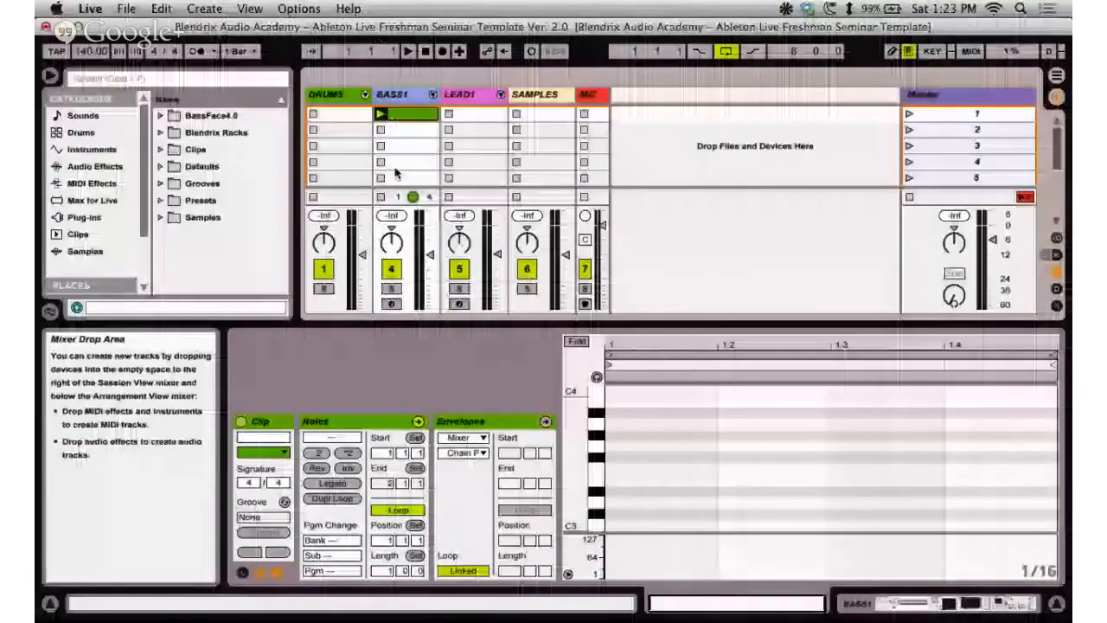
Launch scene 1 and inspect its slots in DRUMS and SAMPLES and its clip in BASS1.
click(909, 115)
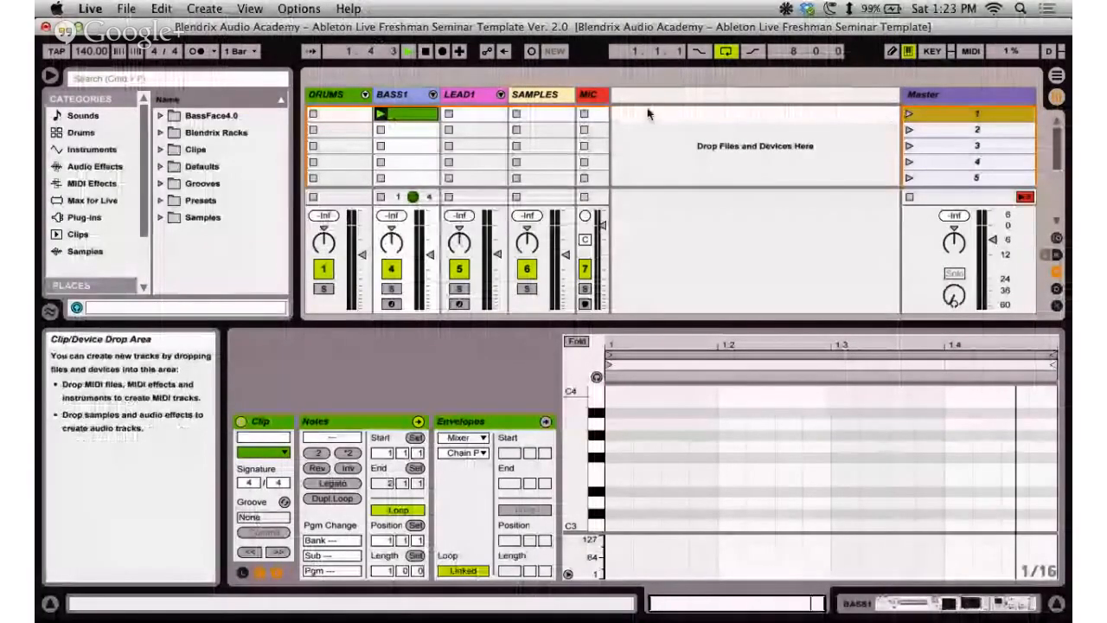
click(370, 113)
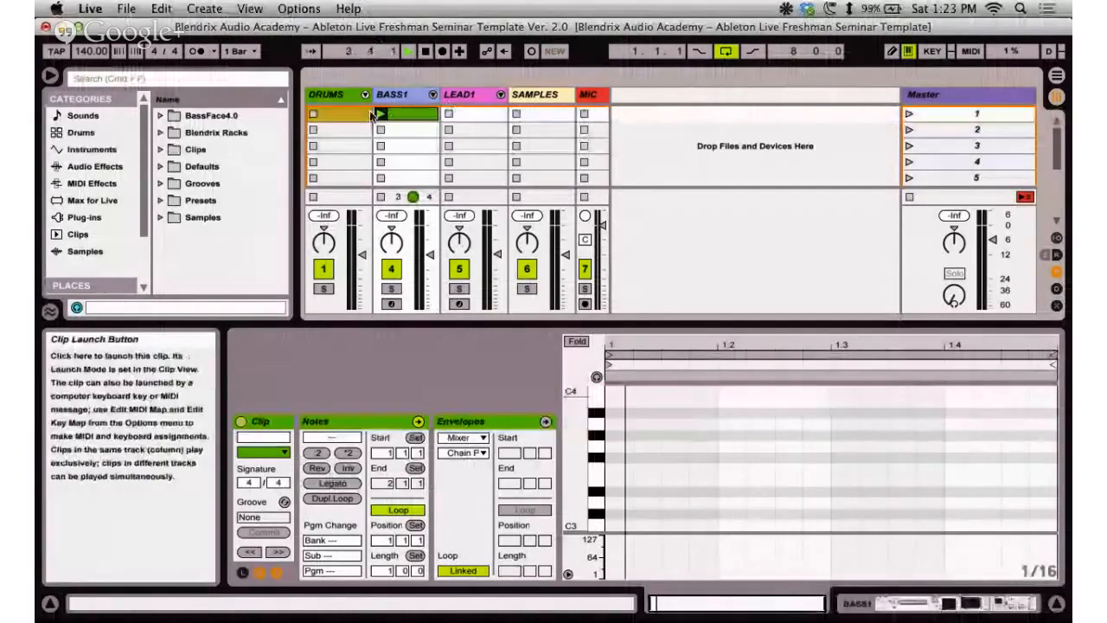
click(558, 117)
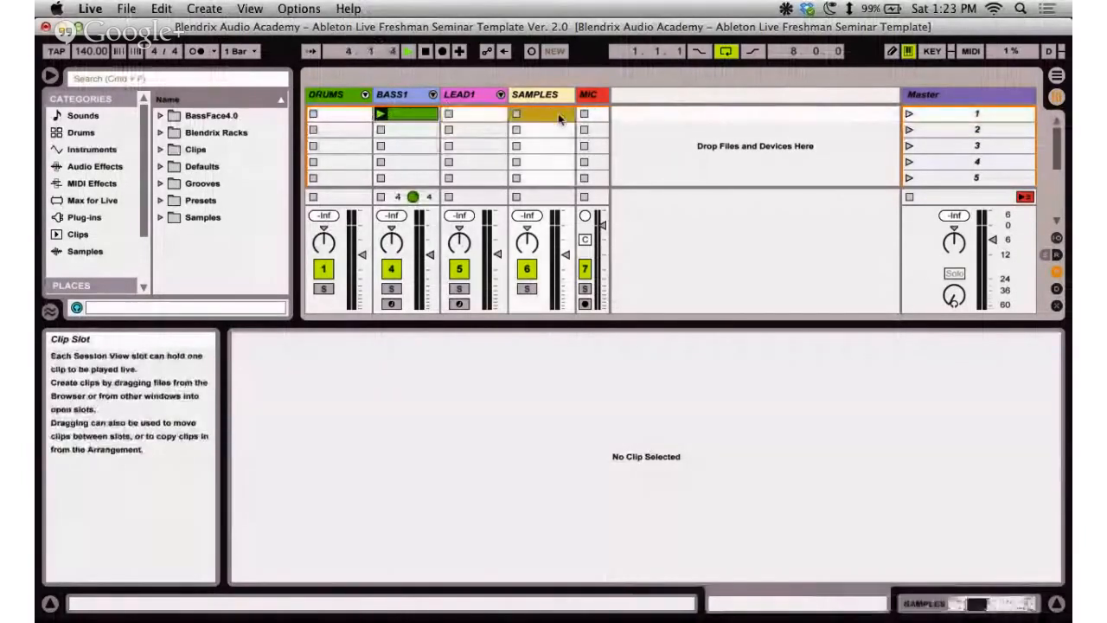
click(411, 122)
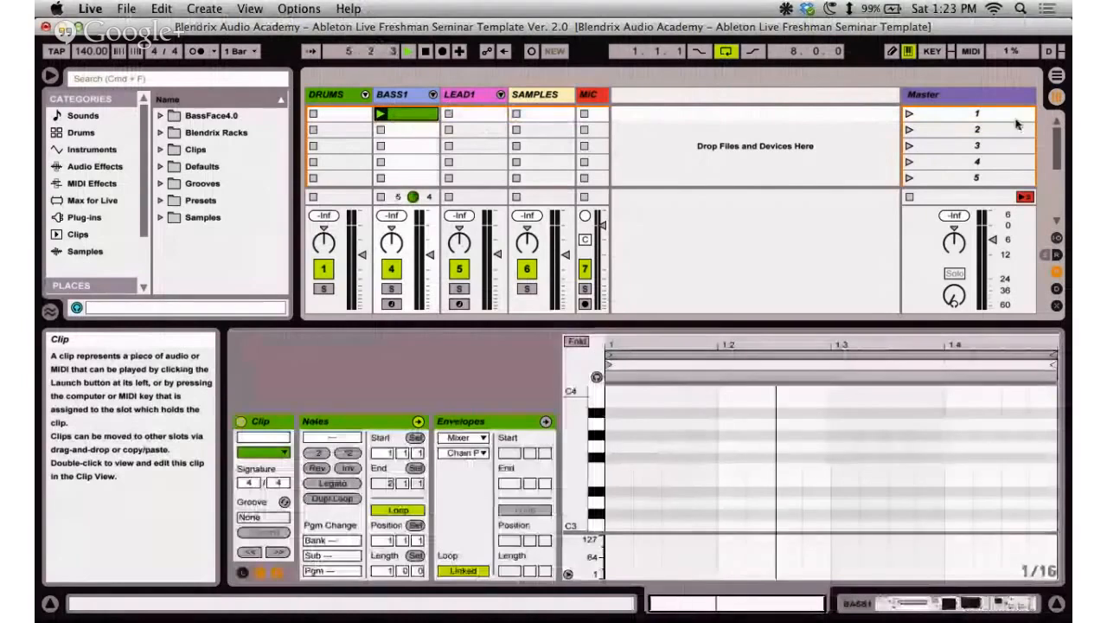
Launch scene 2 to stop the BASS1 clip, and compare that clip with the empty slot below it.
click(950, 121)
click(909, 129)
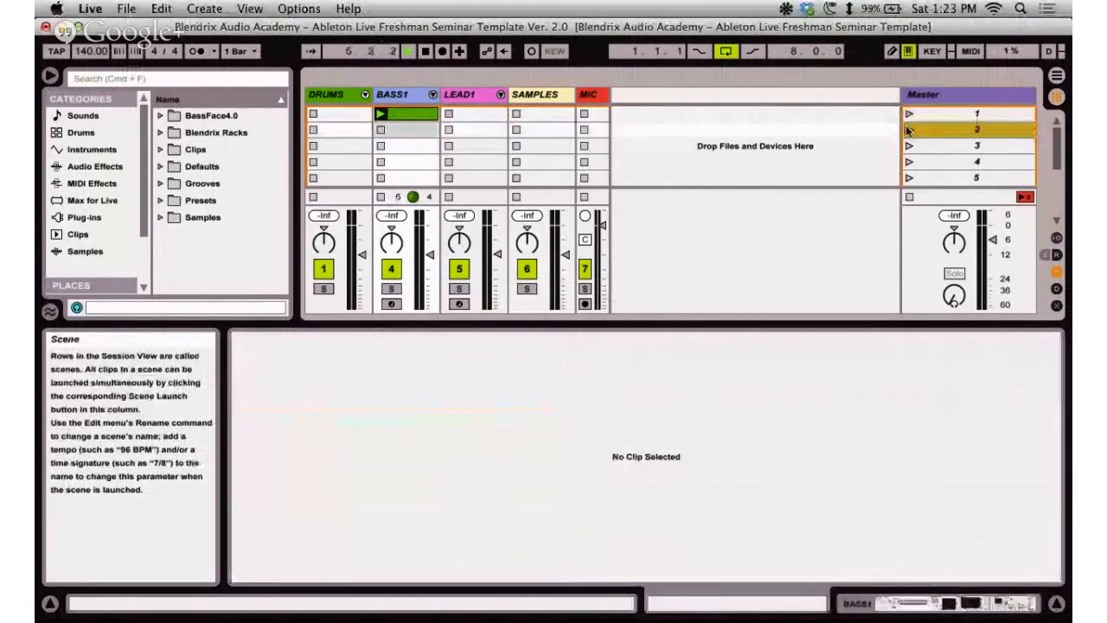
click(399, 113)
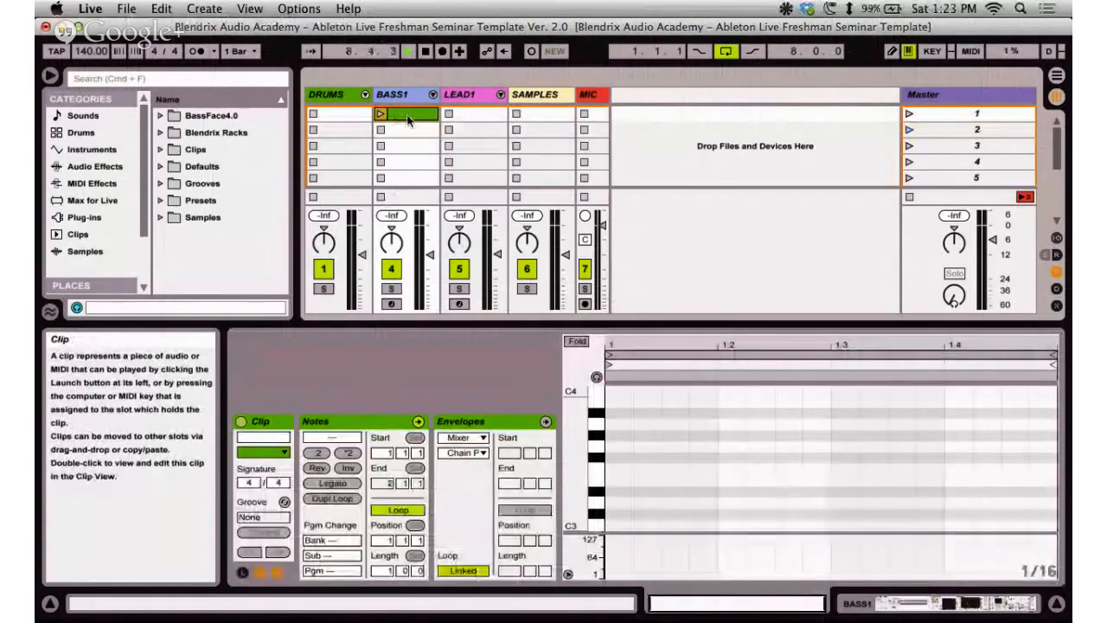
click(404, 124)
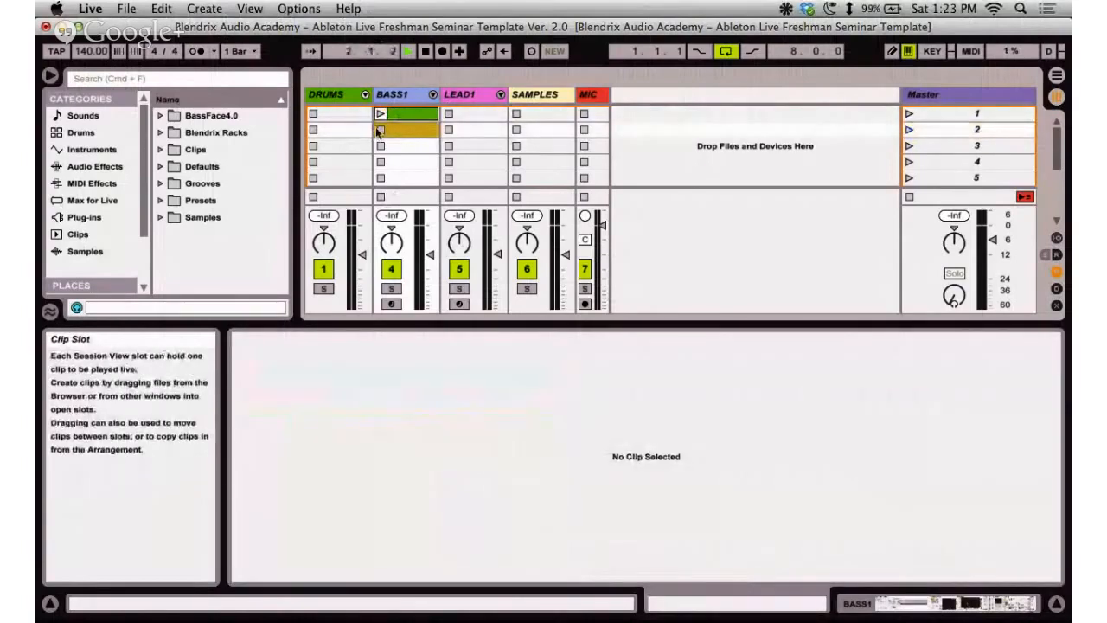
click(930, 131)
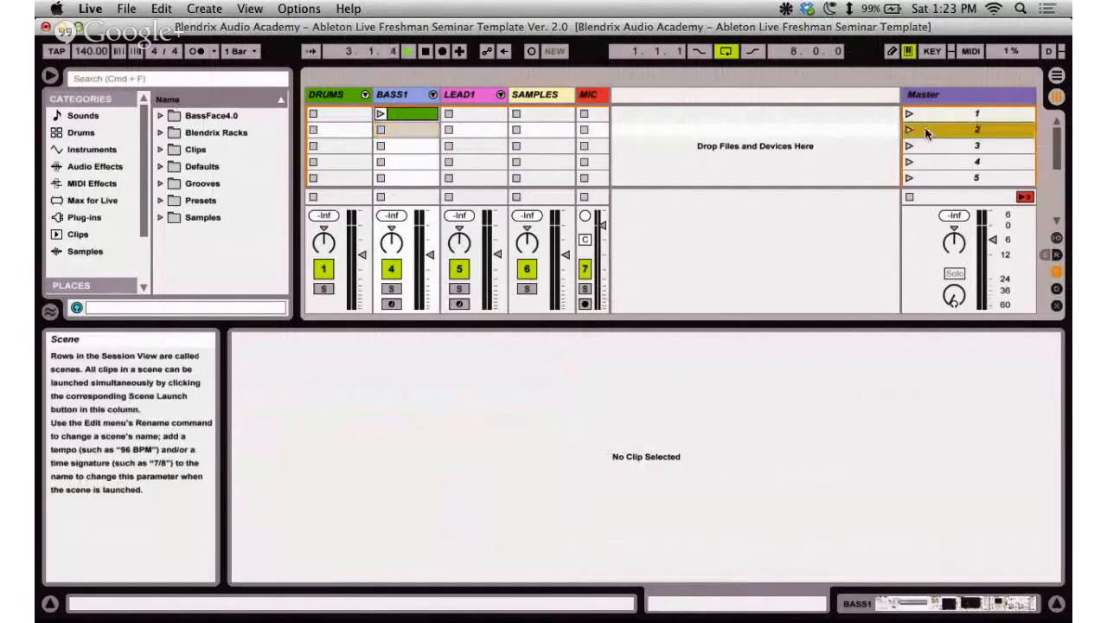
Create an empty MIDI clip in the second BASS1 slot and launch scene 2 followed by scene 1.
click(423, 132)
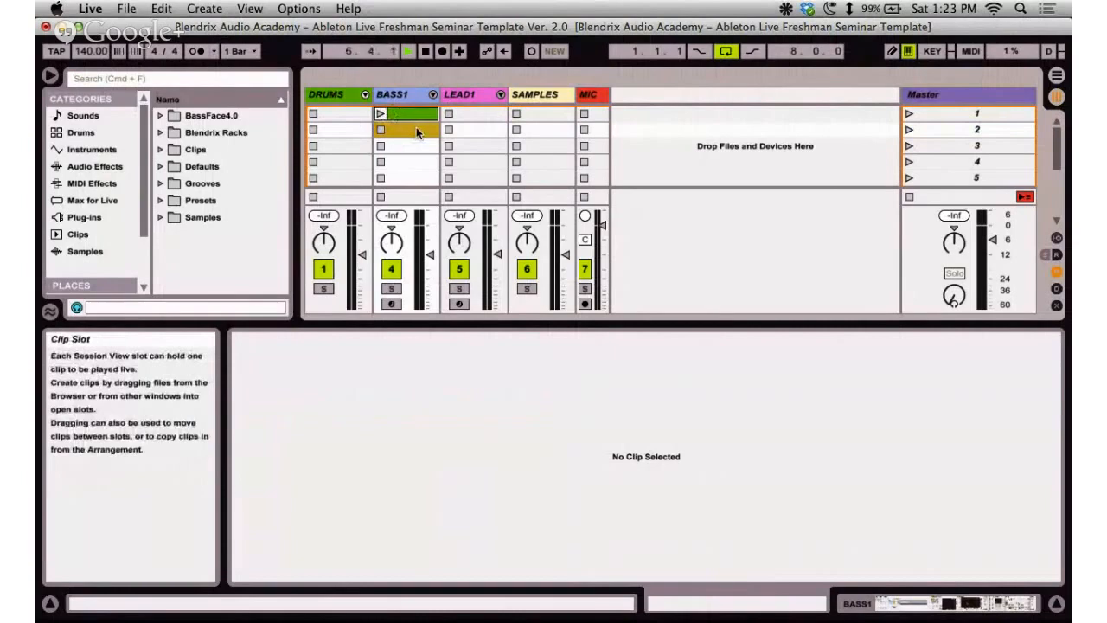
double_click(416, 132)
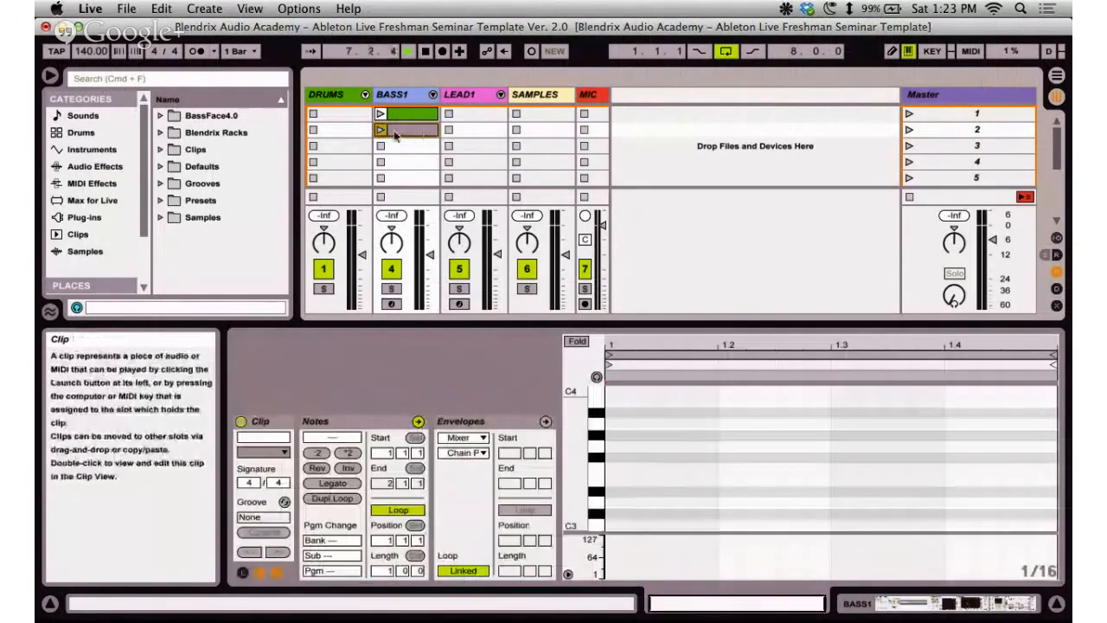
click(909, 129)
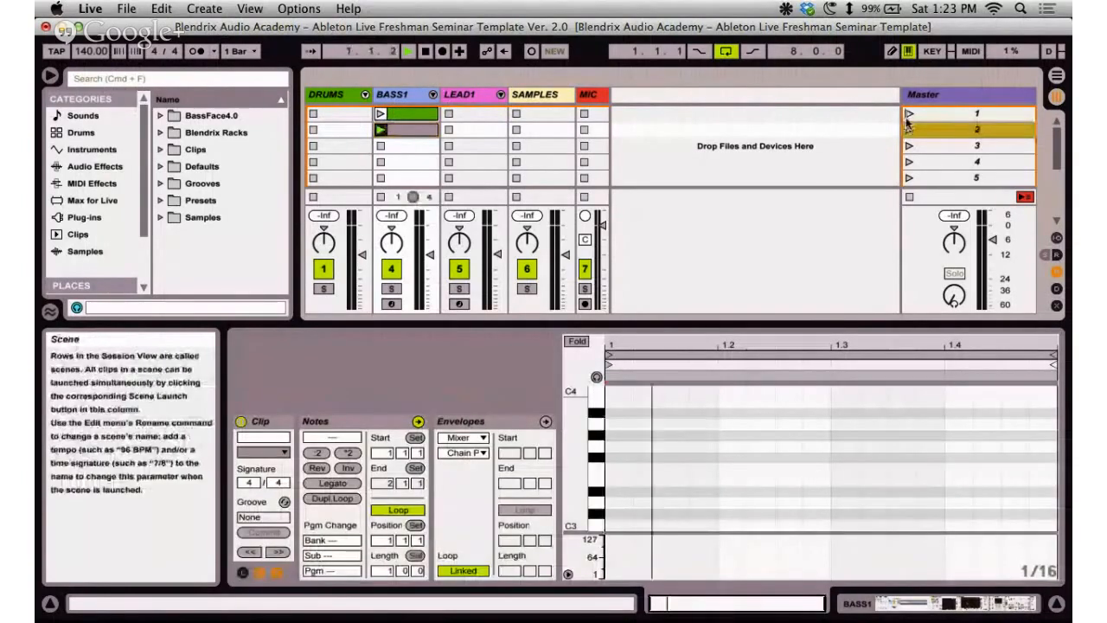
click(909, 114)
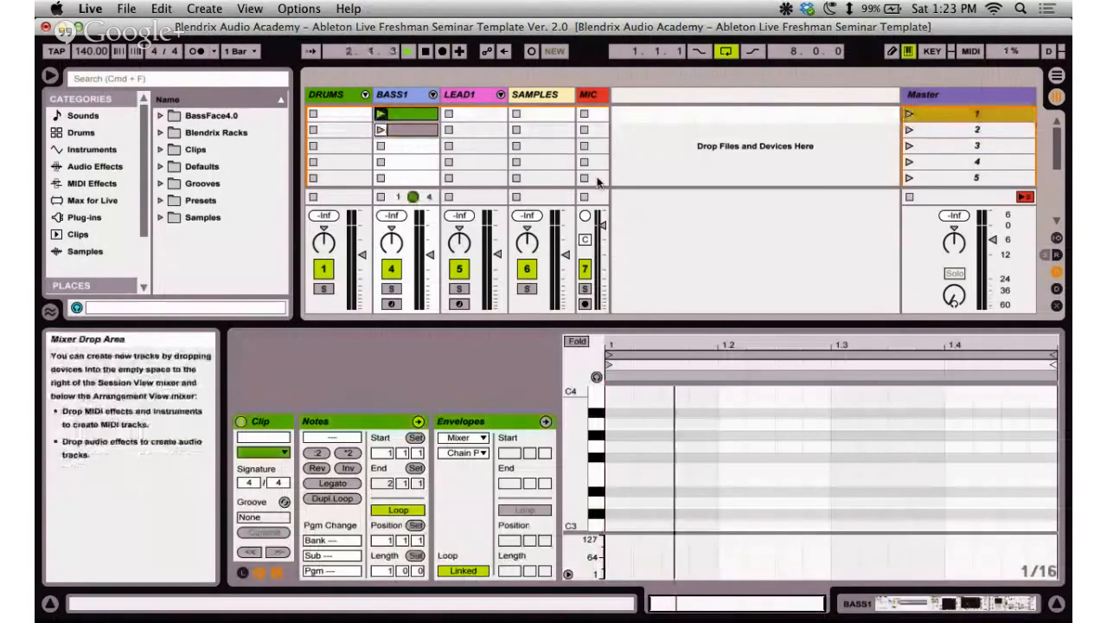
Delete the clip in the second BASS1 slot and stop the transport with the first clip selected.
click(409, 131)
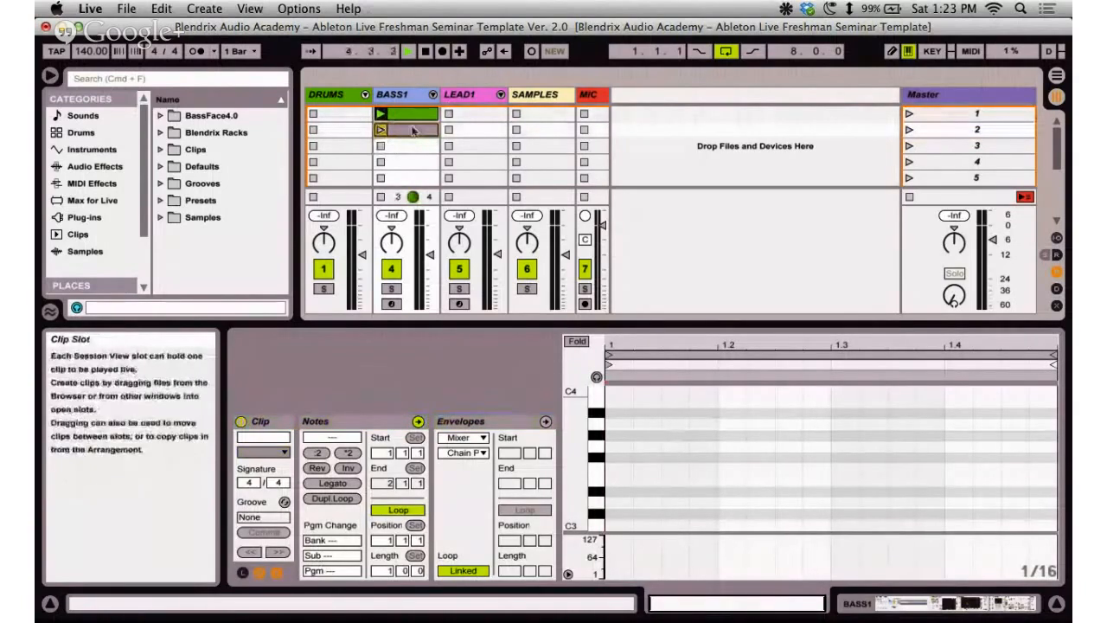
key(Delete)
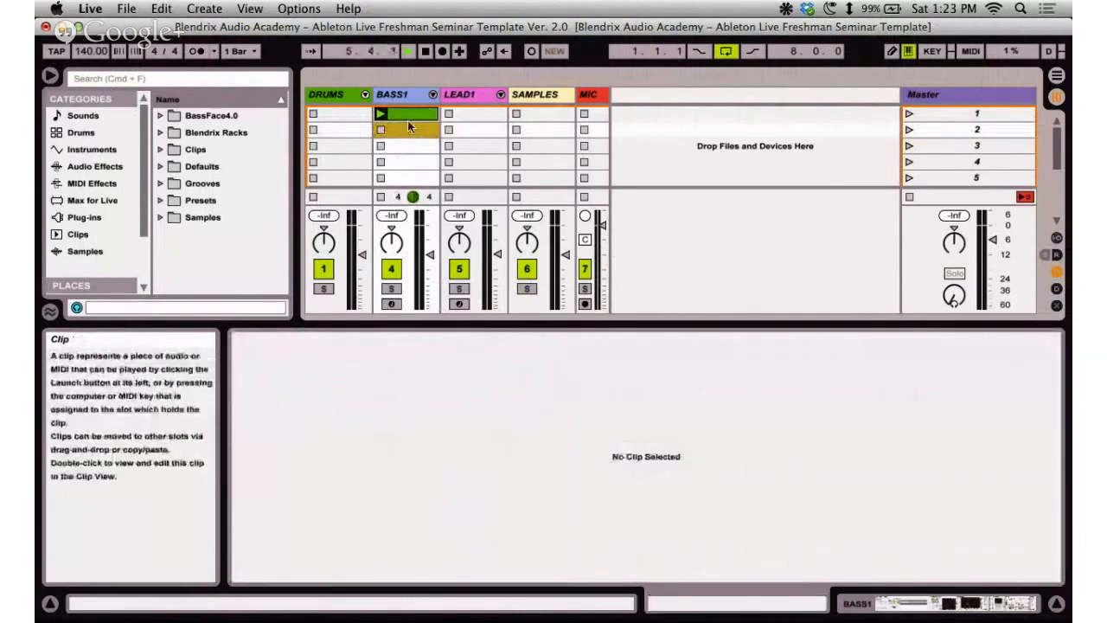
click(405, 116)
double_click(426, 52)
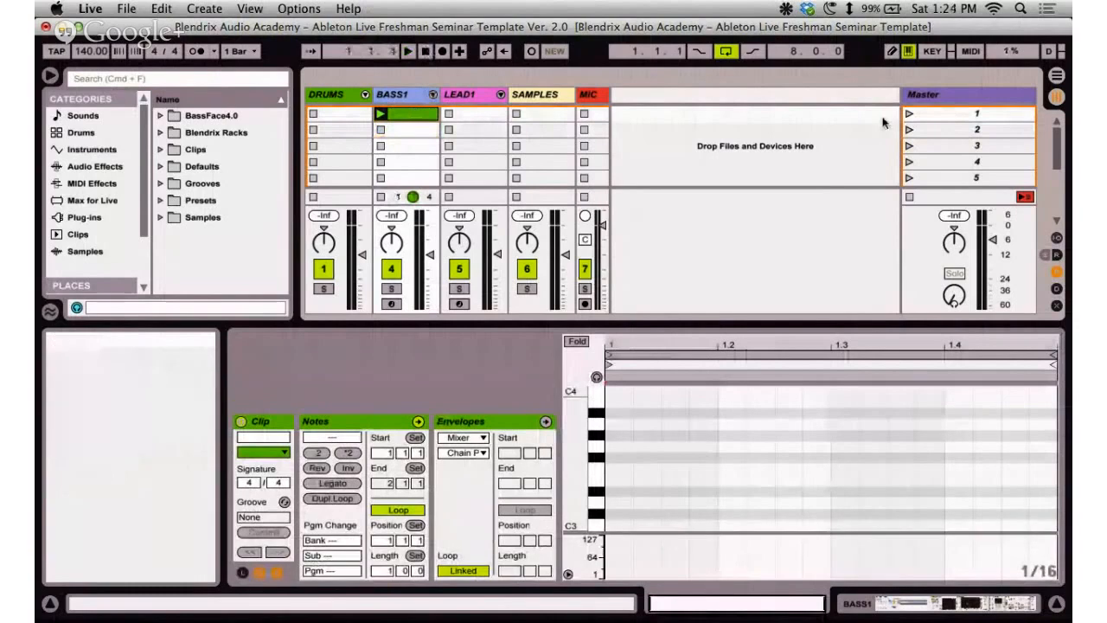
Remove the stop buttons from BASS1 slots 2 to 4.
click(412, 128)
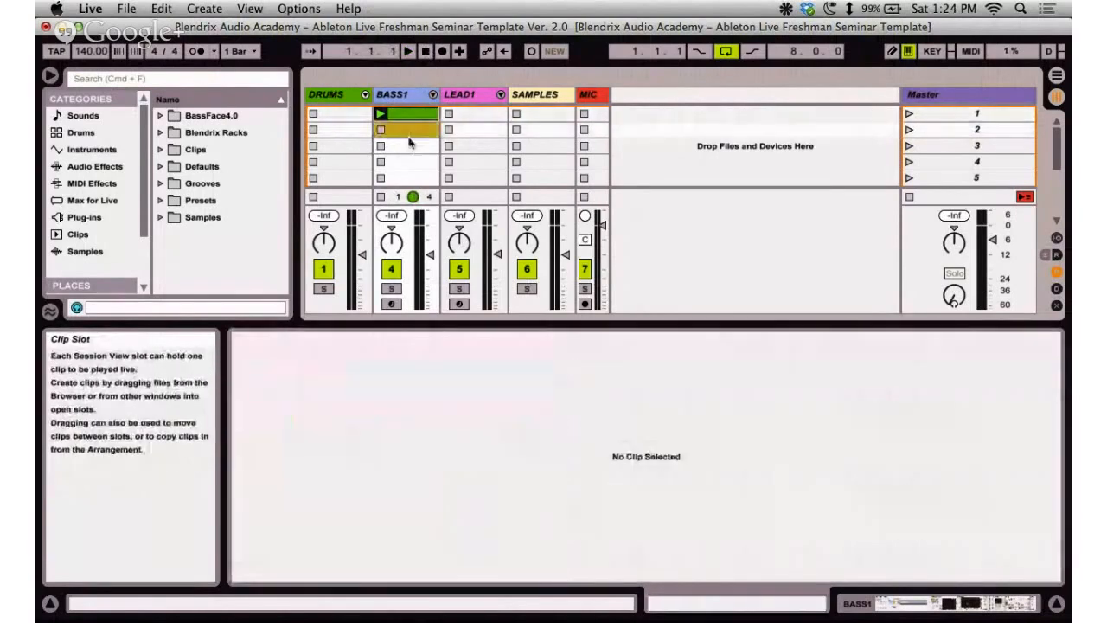
shift+click(394, 157)
right_click(405, 141)
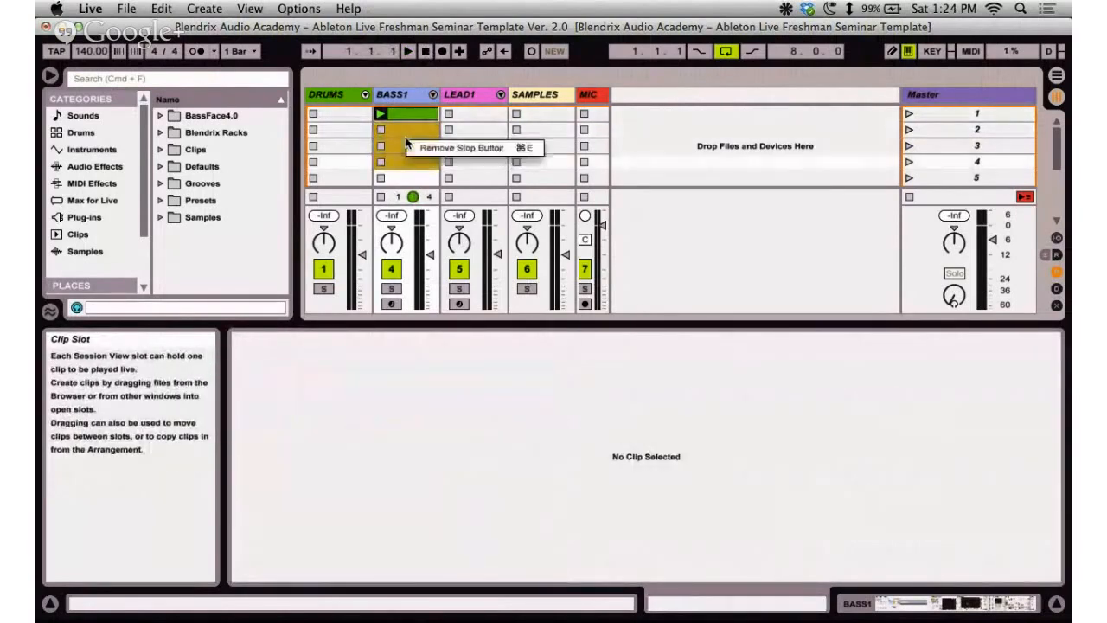
click(445, 148)
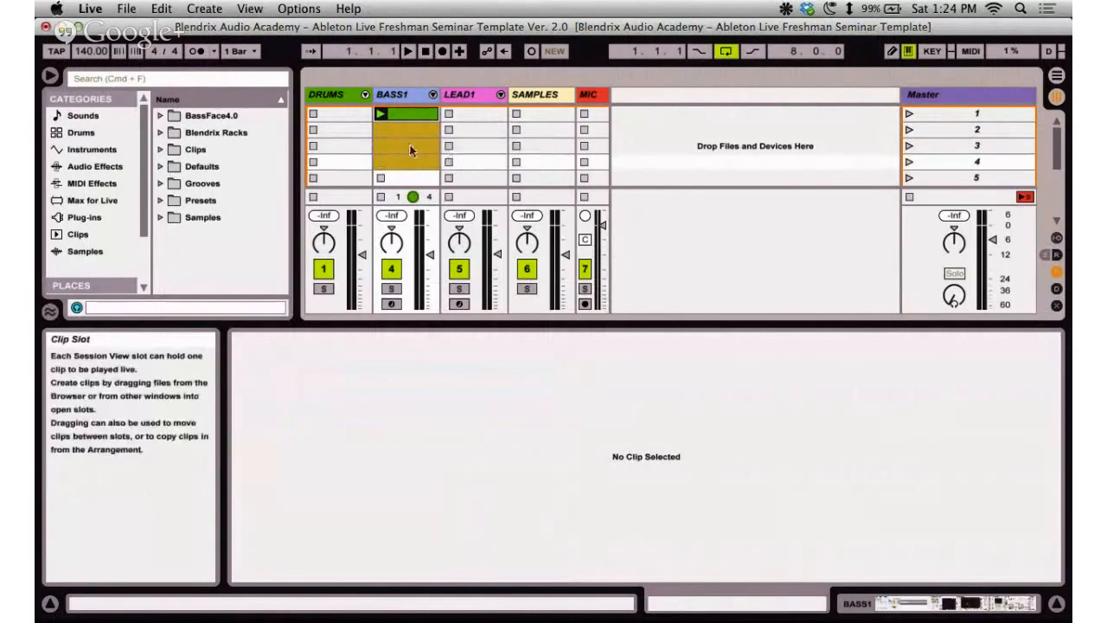
Launch scenes 1, 2 and 3 in turn to test BASS1 playback, and stop the transport.
click(464, 121)
click(922, 113)
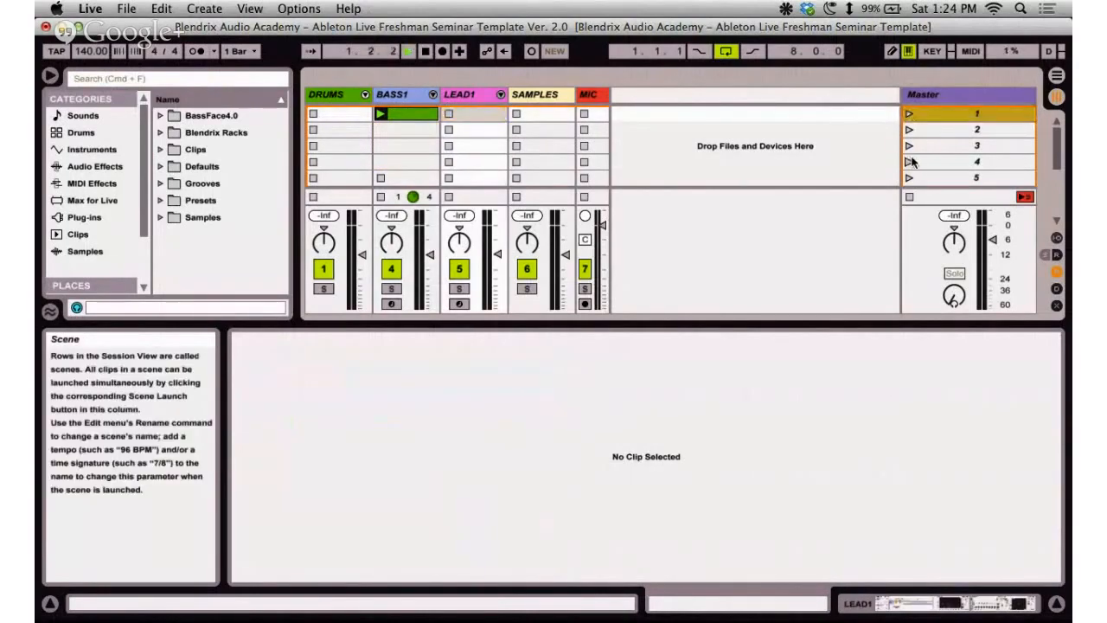
click(915, 130)
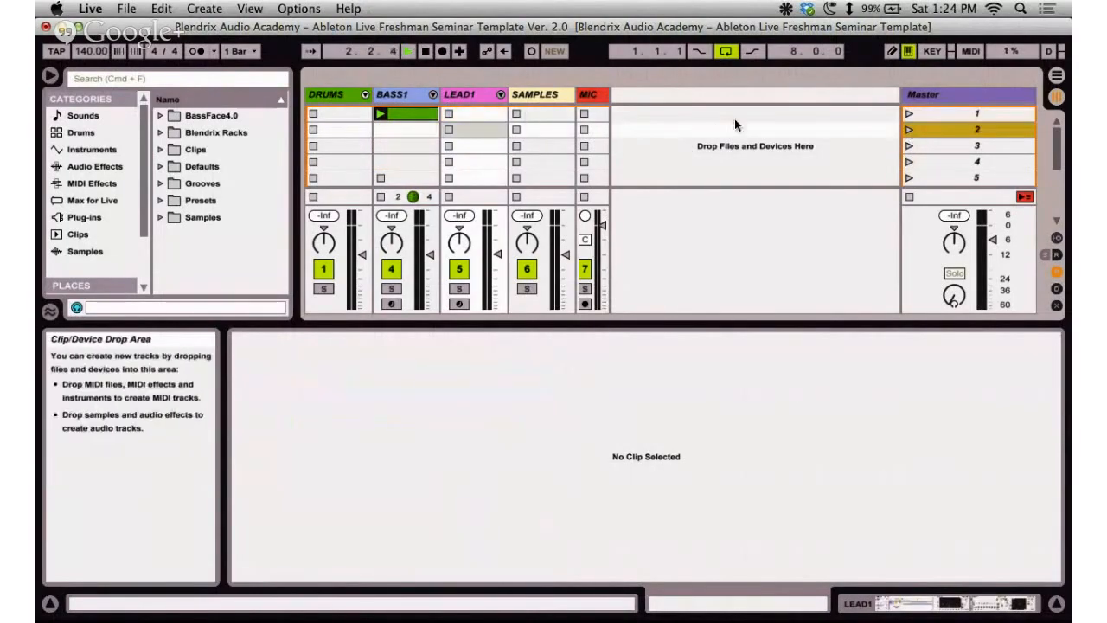
click(911, 145)
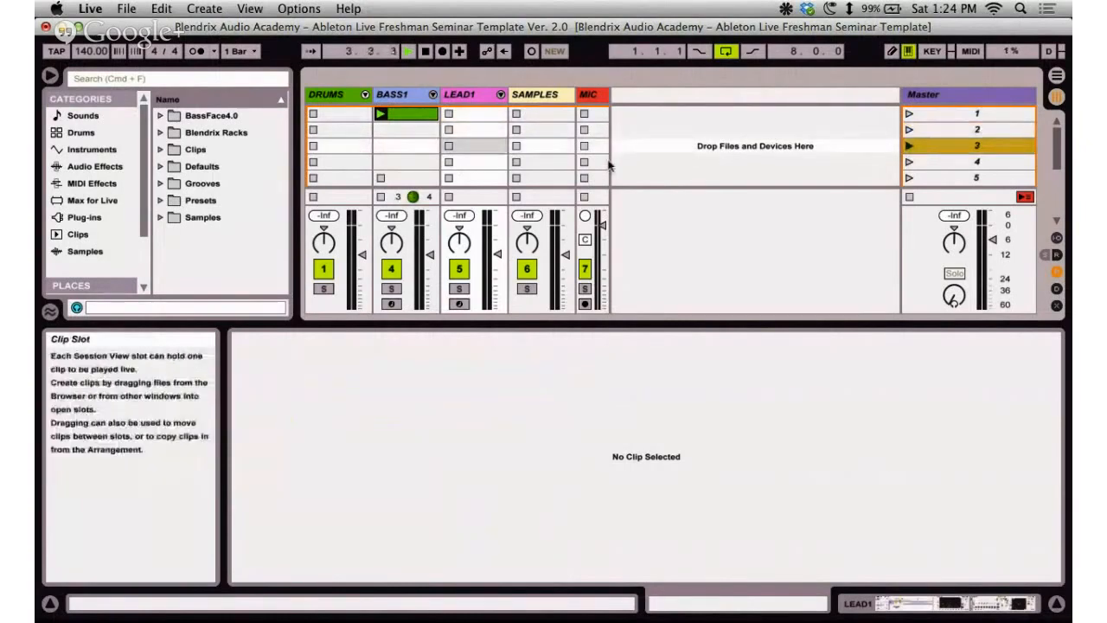
click(422, 51)
Add the stop buttons back to BASS1 slots 2 to 4.
click(396, 115)
drag(398, 131, 404, 166)
right_click(403, 166)
click(432, 173)
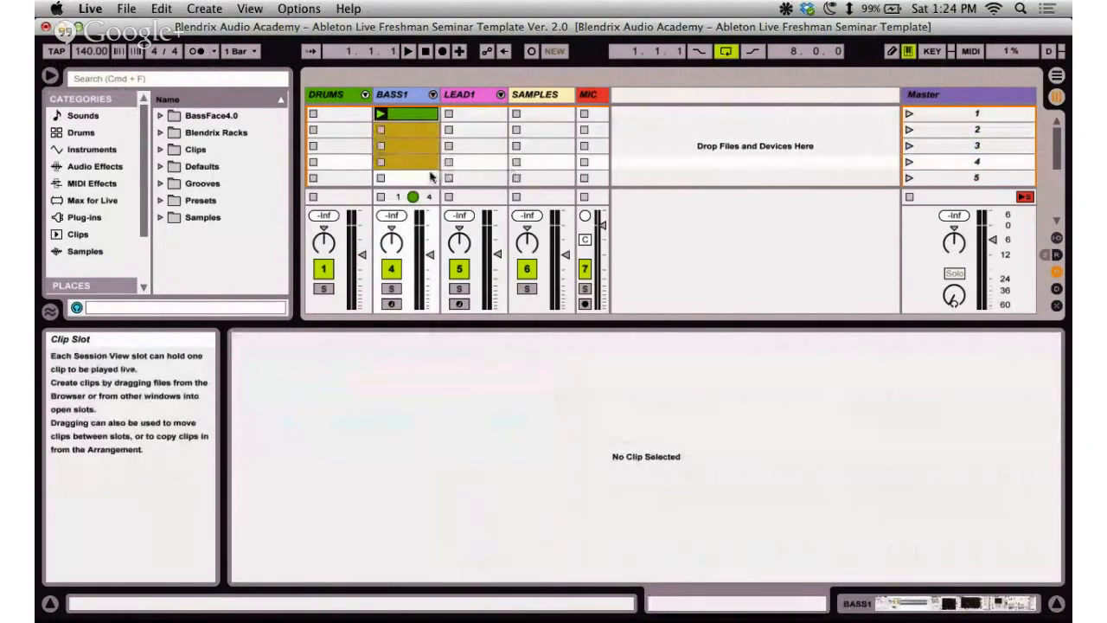
Delete the MIDI clip from the first BASS1 slot and check the Arrangement View before returning to Session View.
click(394, 115)
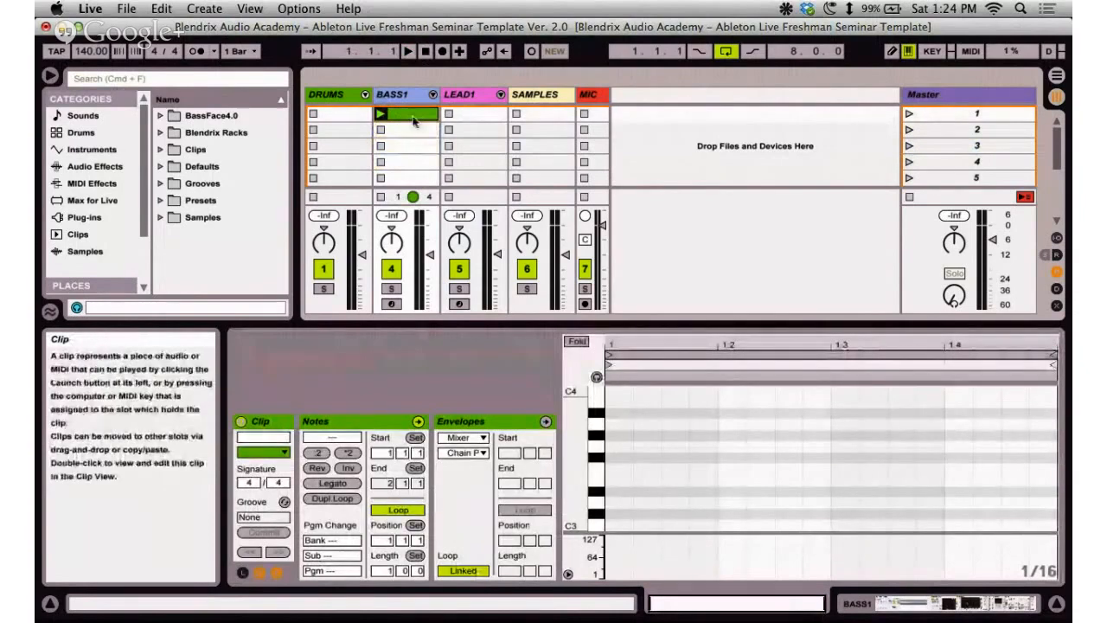
key(Delete)
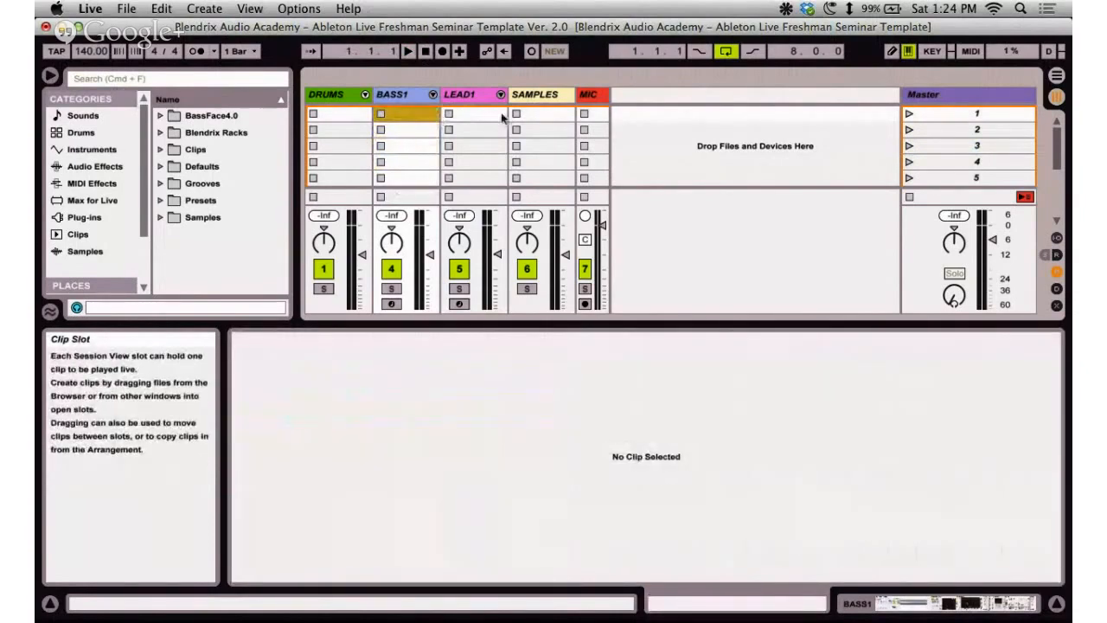
key(Tab)
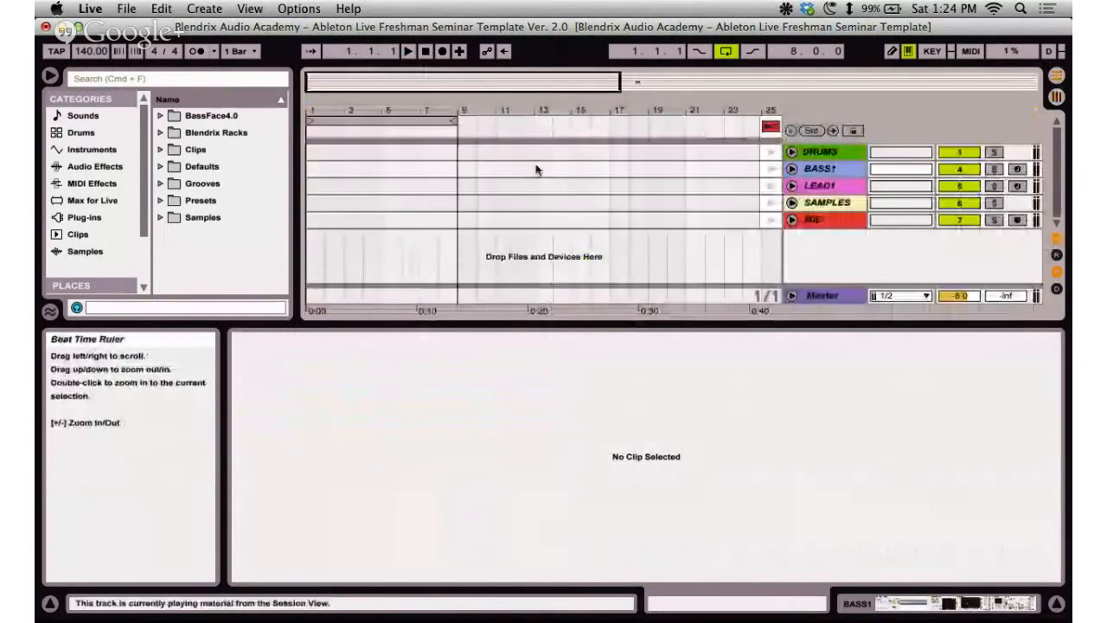
key(Tab)
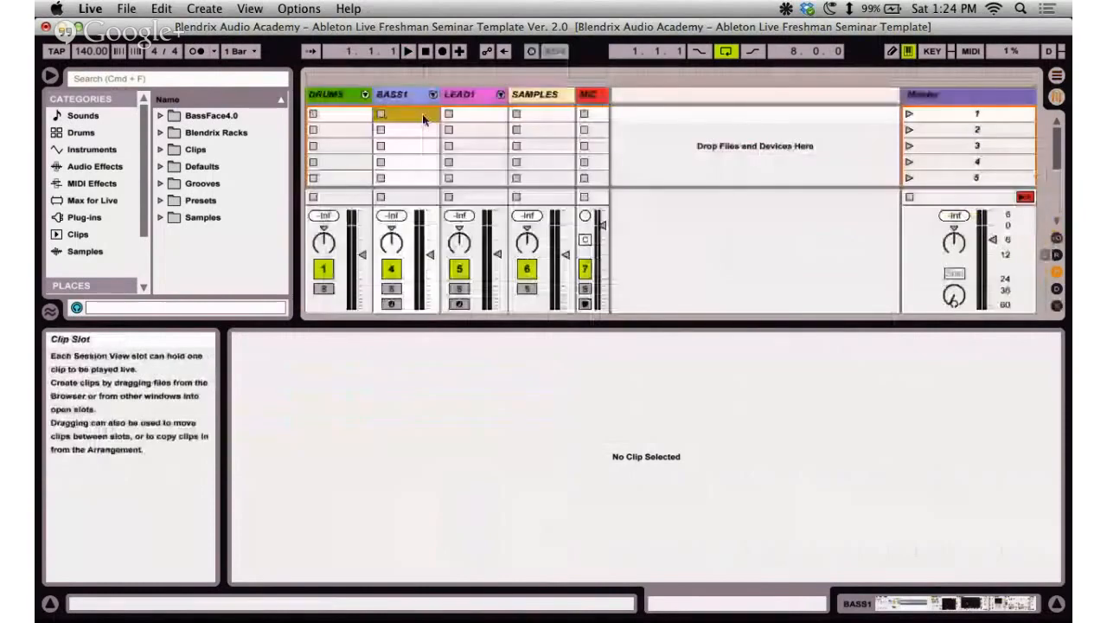
Place a deactivated MIDI clip in the first BASS1 slot and compare it with an empty slot and scene 1.
key(super+v)
click(406, 114)
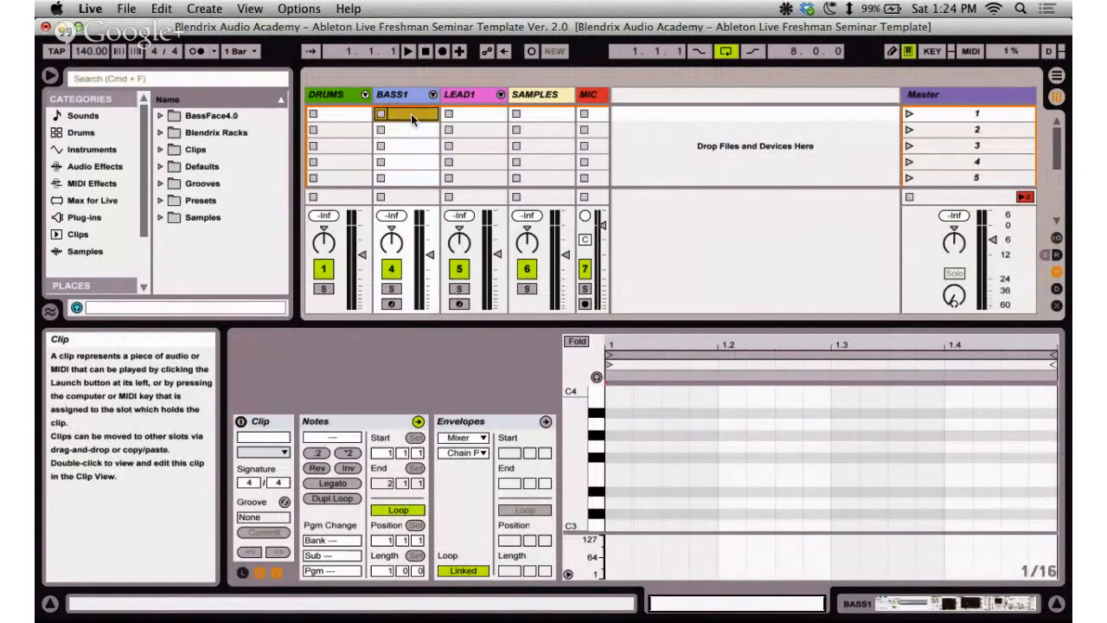
click(411, 143)
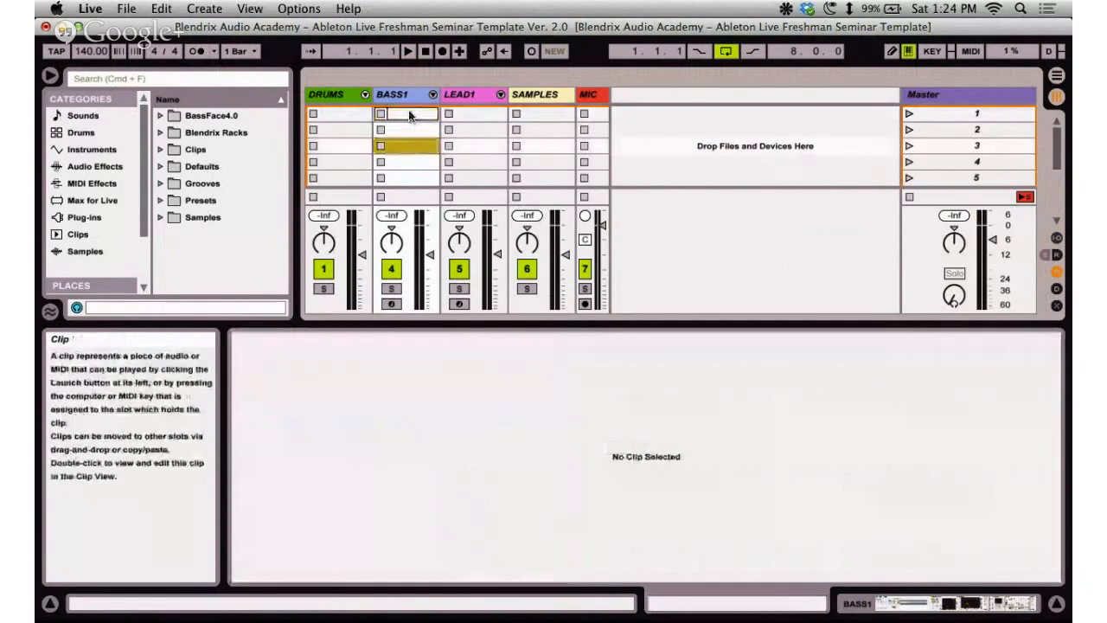
click(409, 112)
click(906, 115)
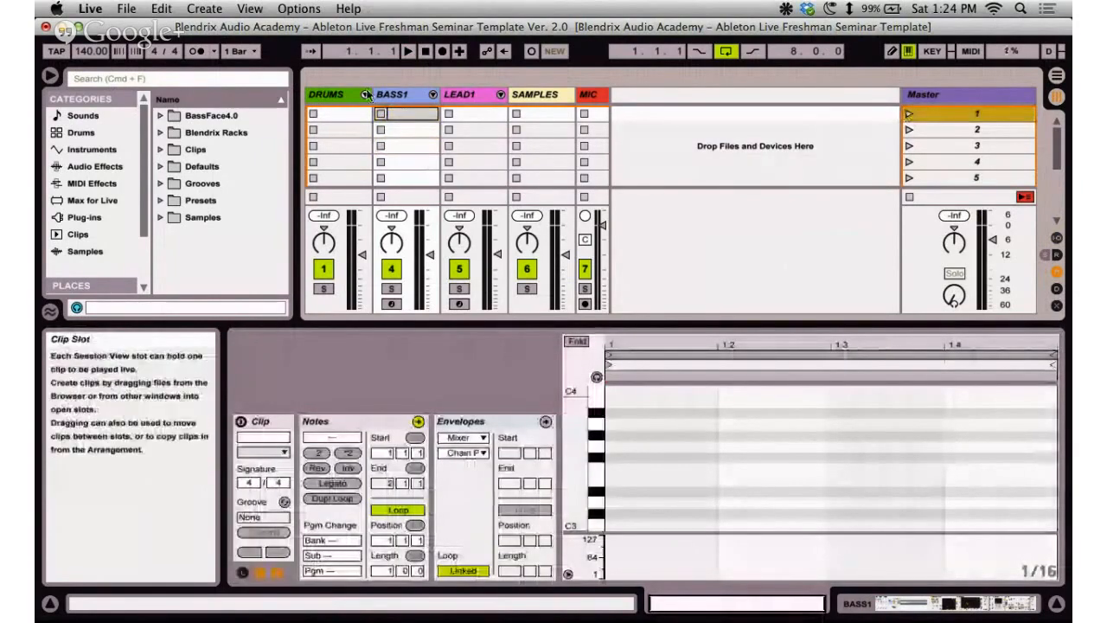
Reactivate the MIDI clip in the first BASS1 slot and delete it.
click(406, 118)
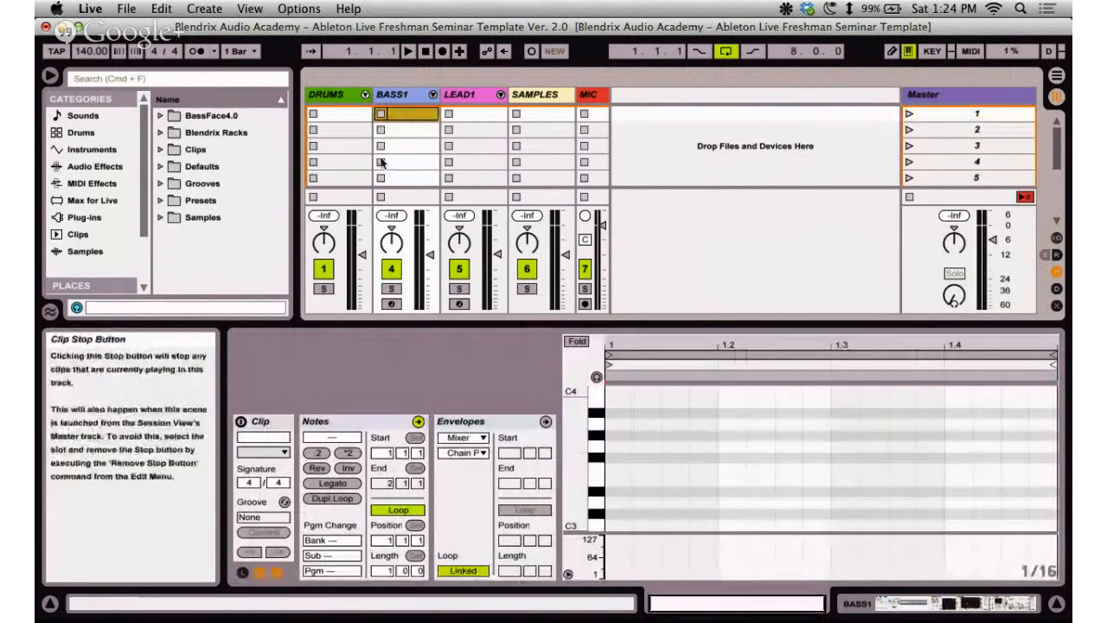
key(0)
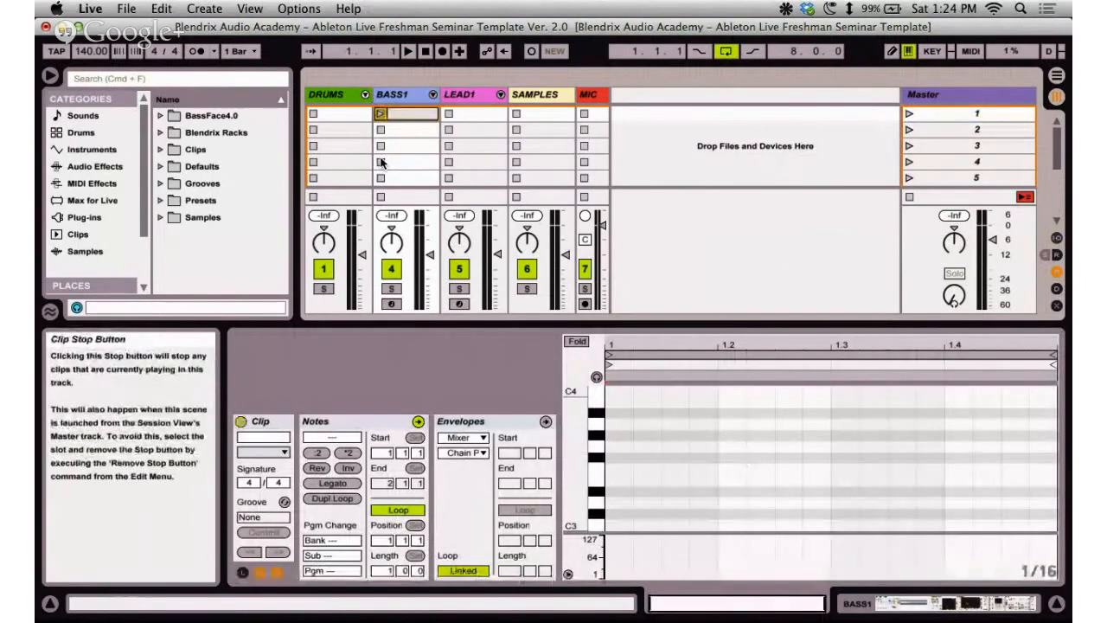
key(Delete)
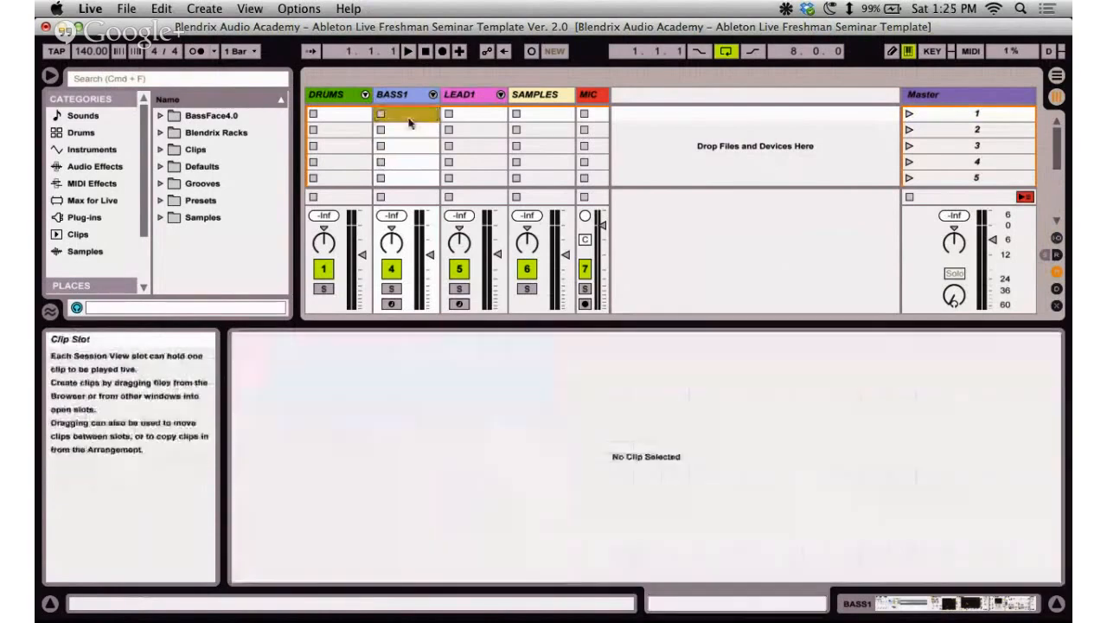
Check the Channels topics in the seminar outline document and show the Sends section in Live's Session mixer.
key(ctrl+Right)
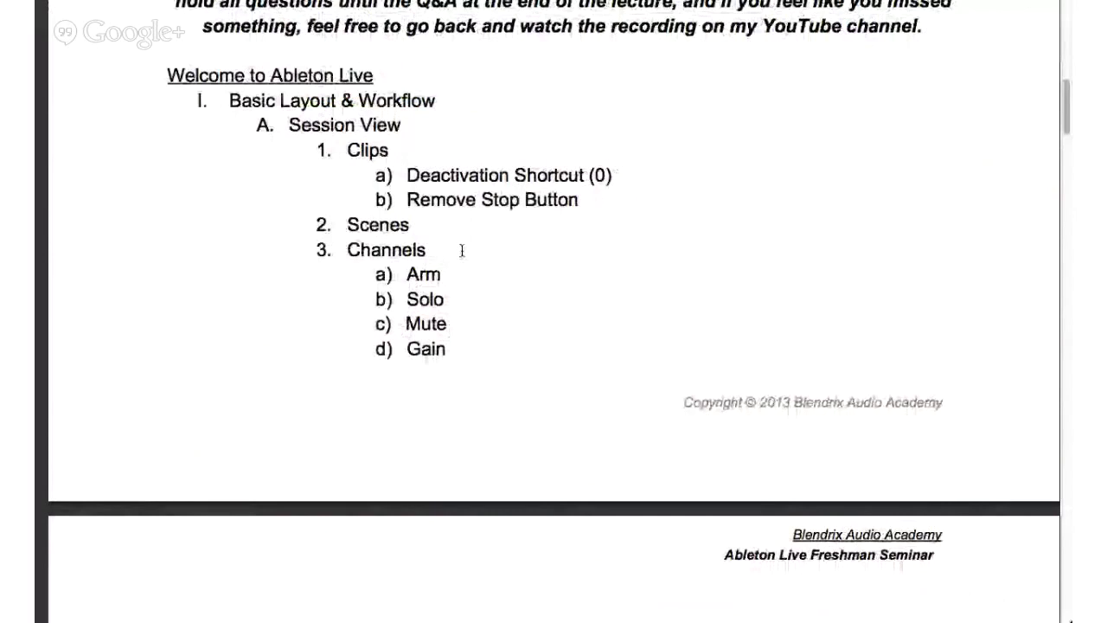
scroll(461, 250, down, 2)
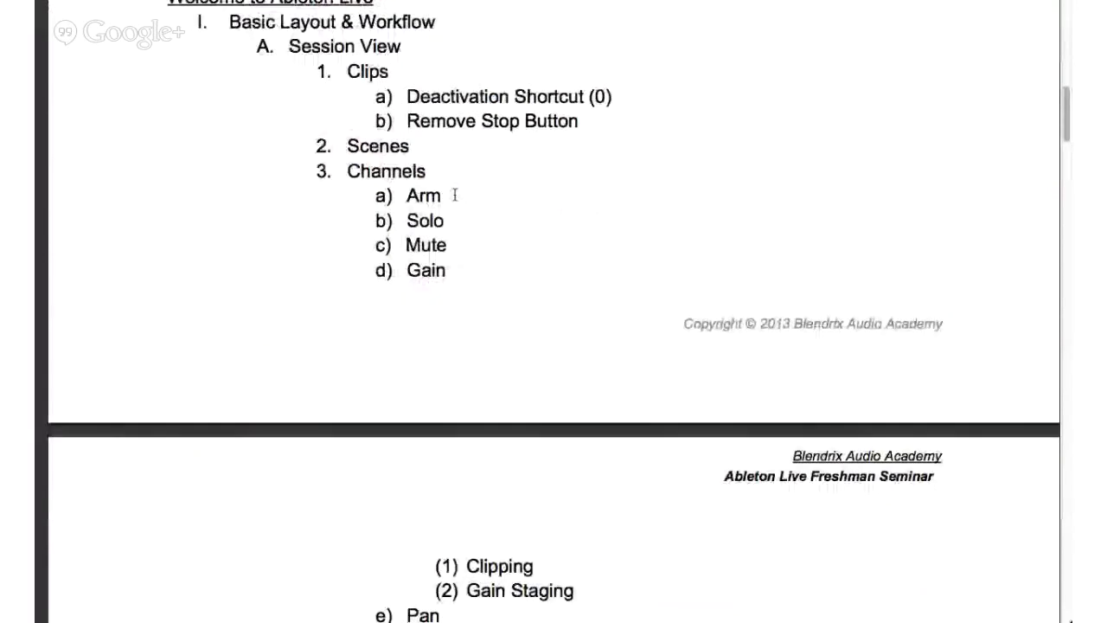
key(ctrl+Left)
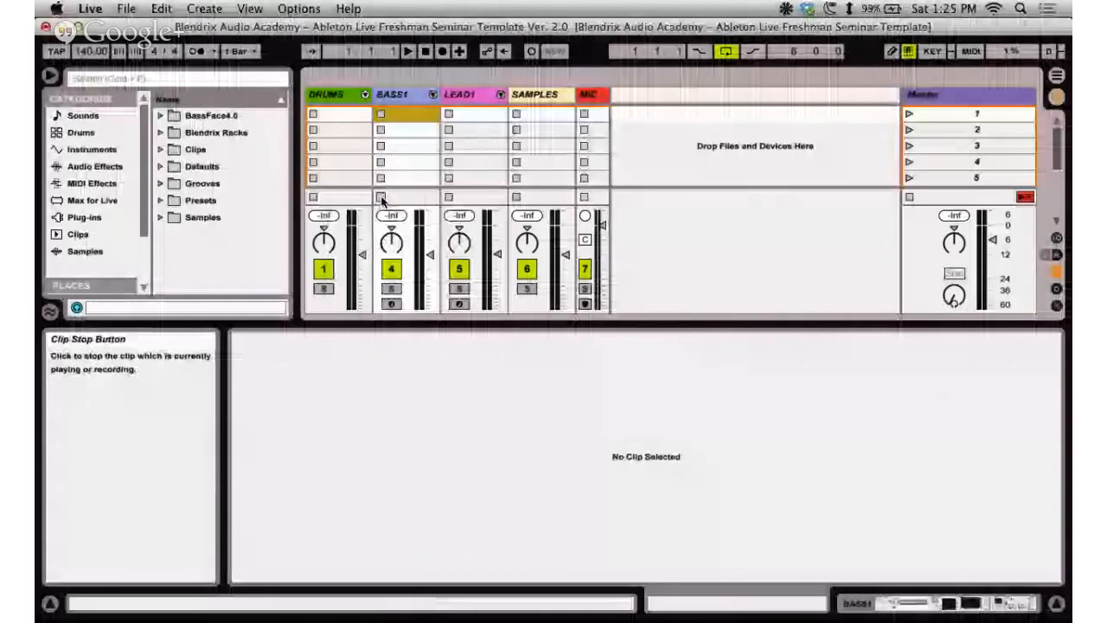
click(701, 193)
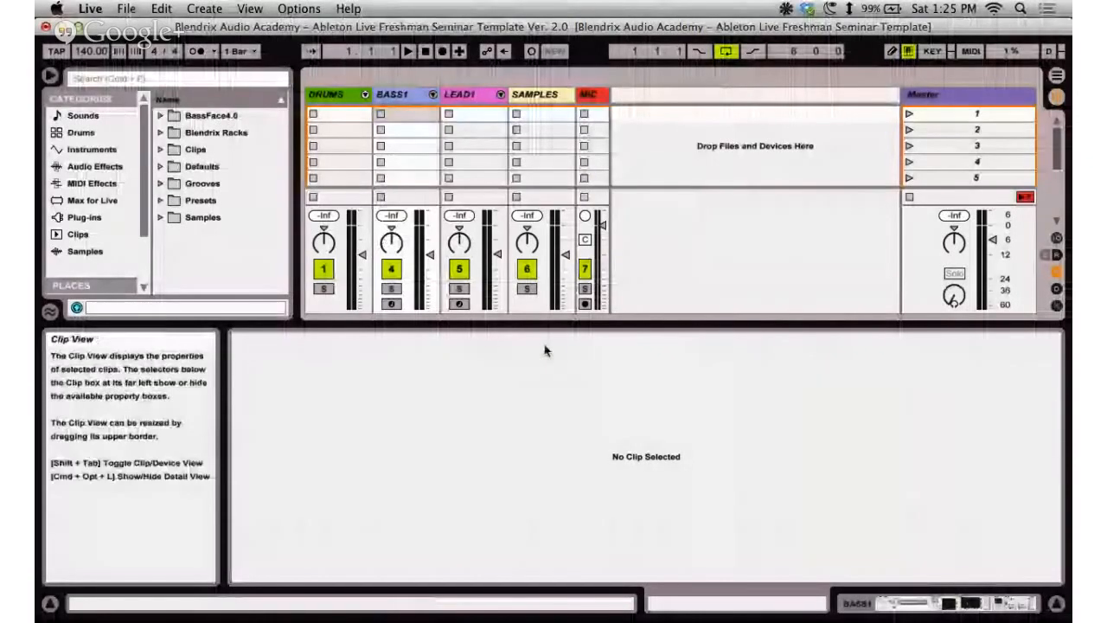
key(super+alt+s)
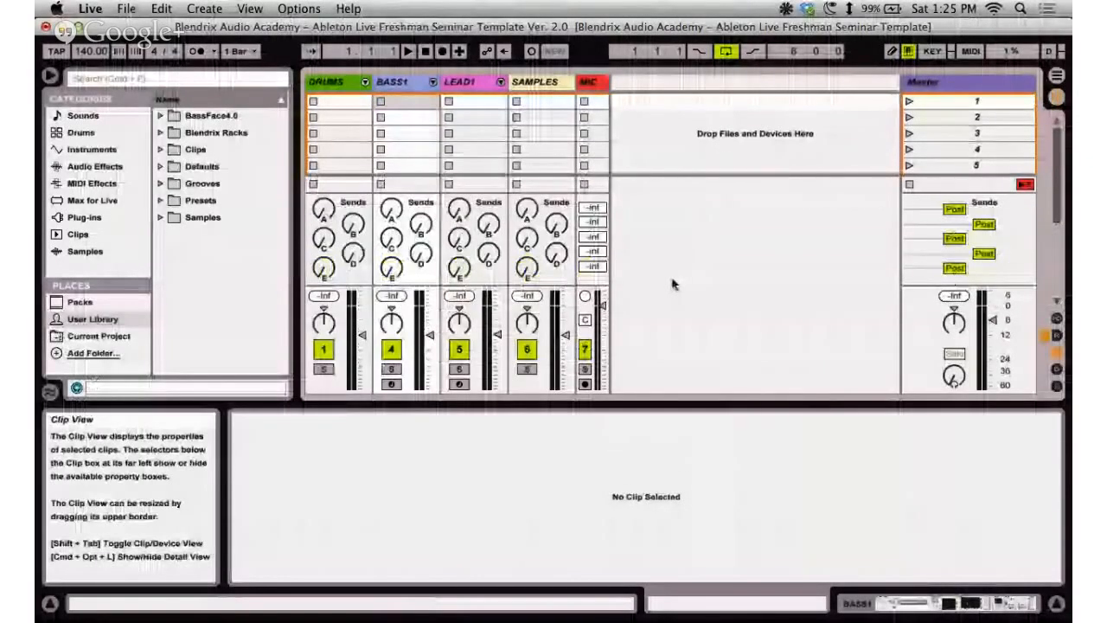
Inspect send A on the DRUMS track and briefly show the return tracks before hiding them again.
click(341, 79)
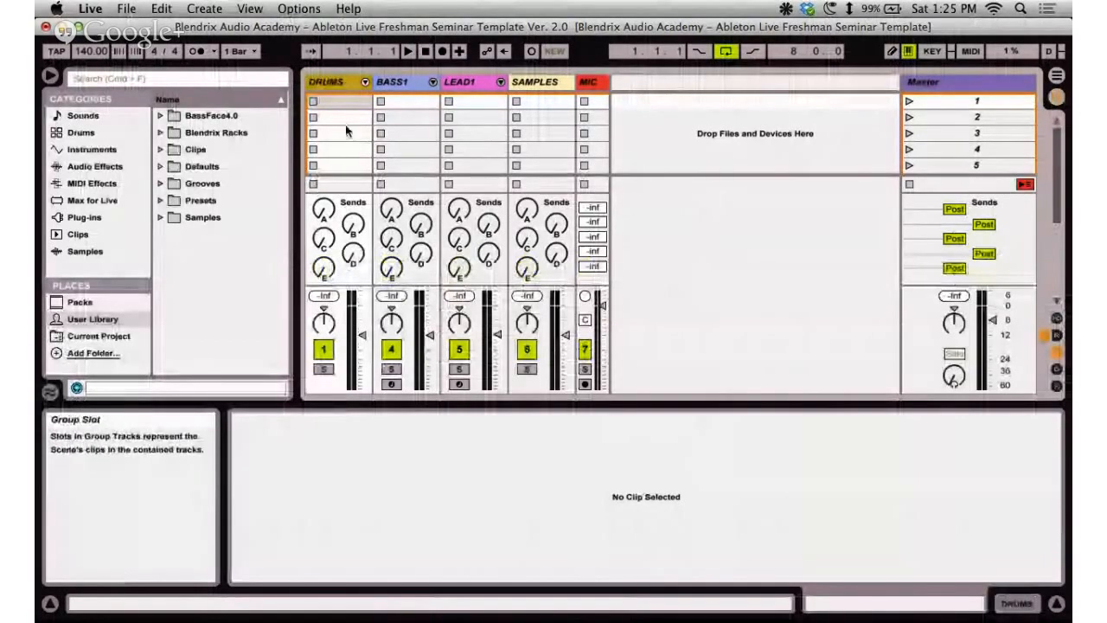
click(323, 210)
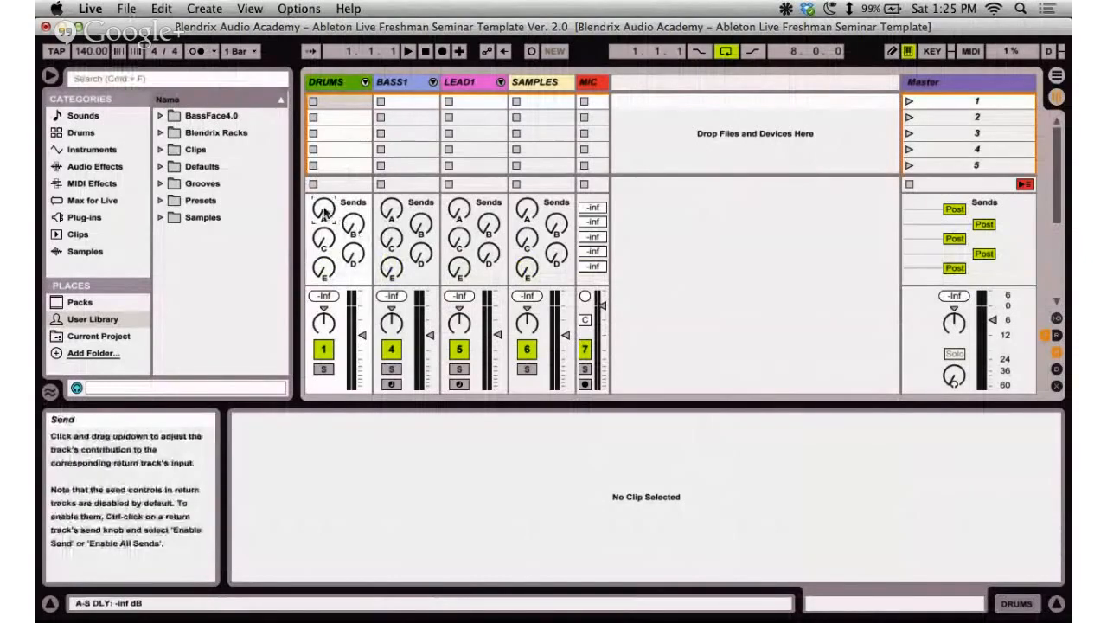
mouse_move(323, 216)
mouse_down()
mouse_move(324, 201)
mouse_move(324, 211)
mouse_up()
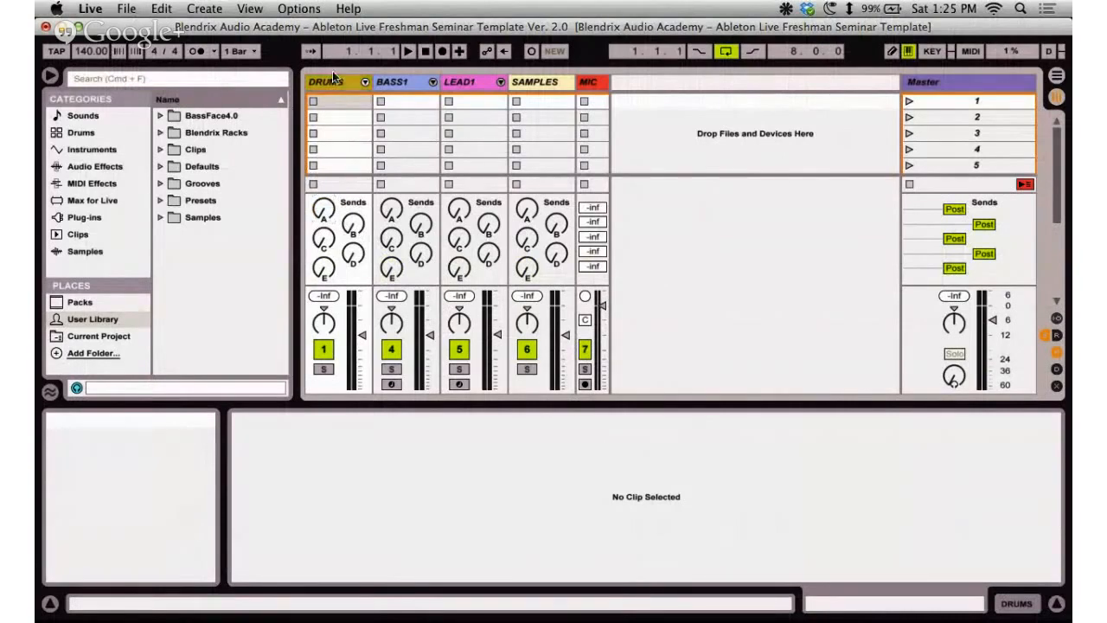
click(1055, 334)
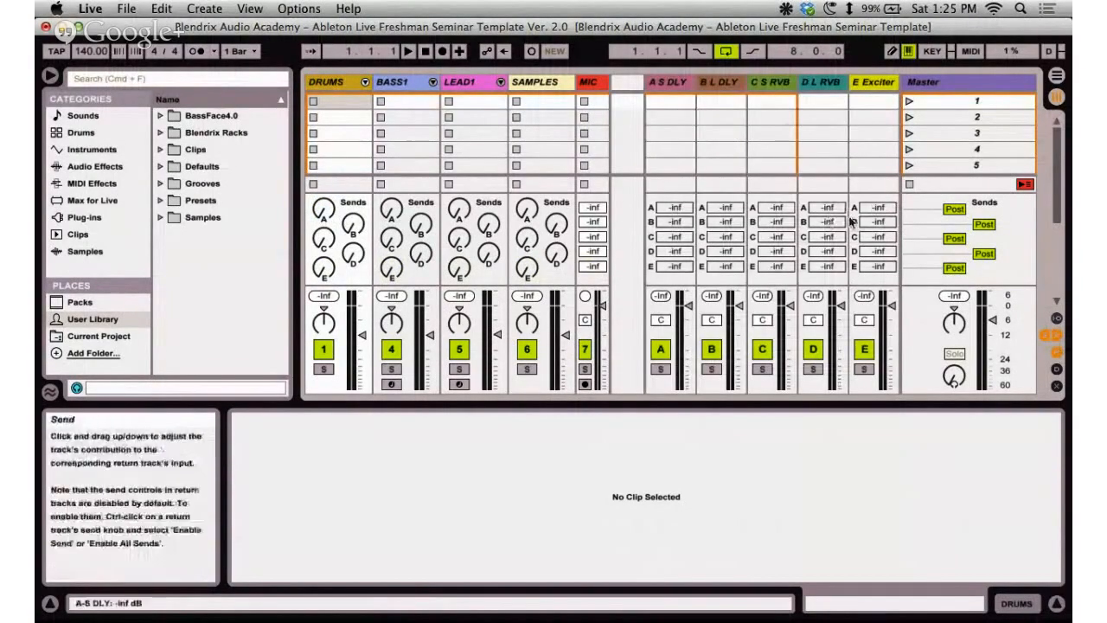
click(1056, 334)
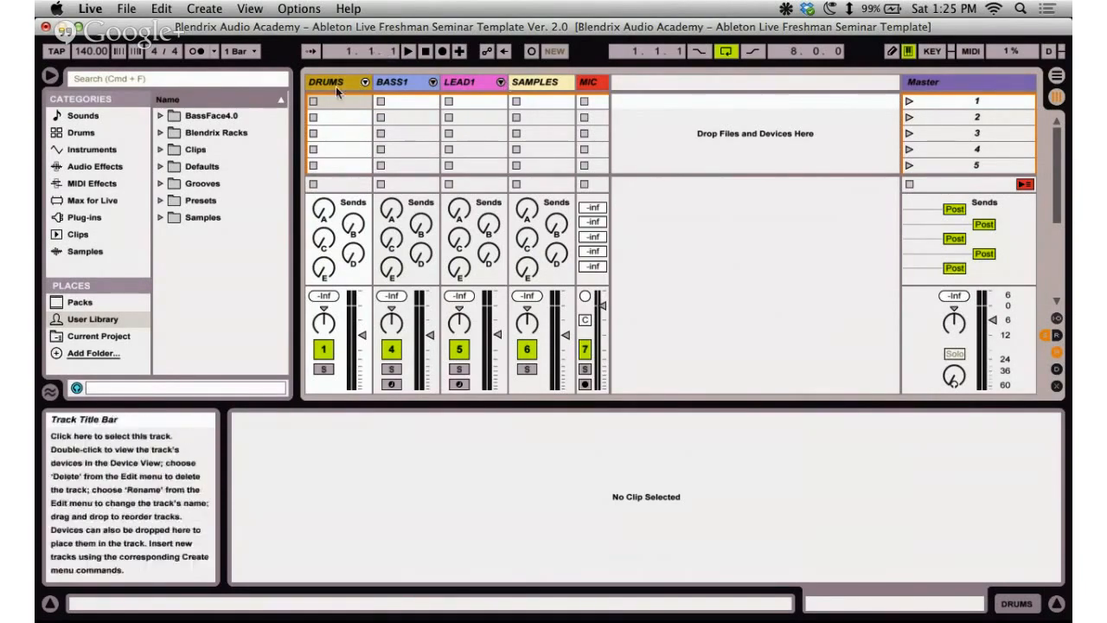
Select the BASS1 and DRUMS tracks alternately to compare them, and consult the outline's Channels list before returning to Live.
click(396, 82)
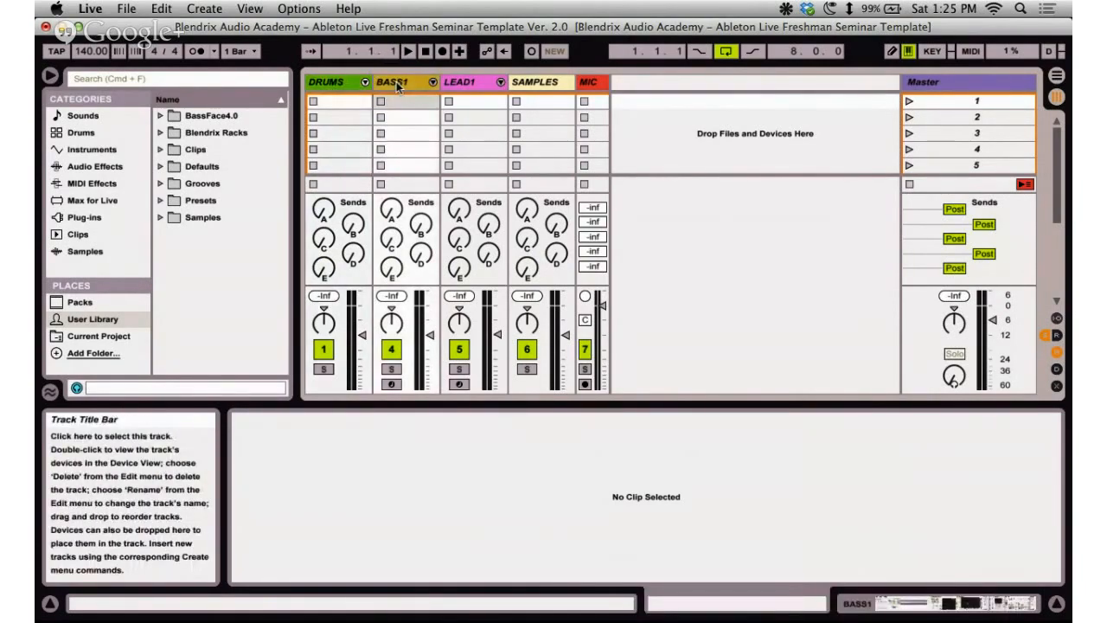
click(337, 80)
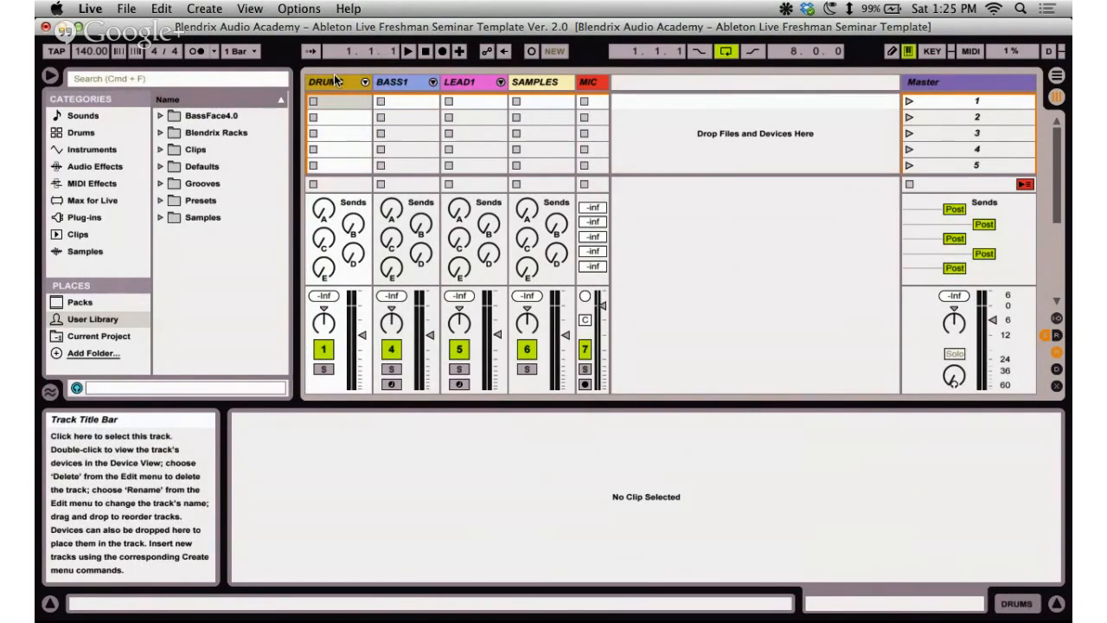
click(409, 81)
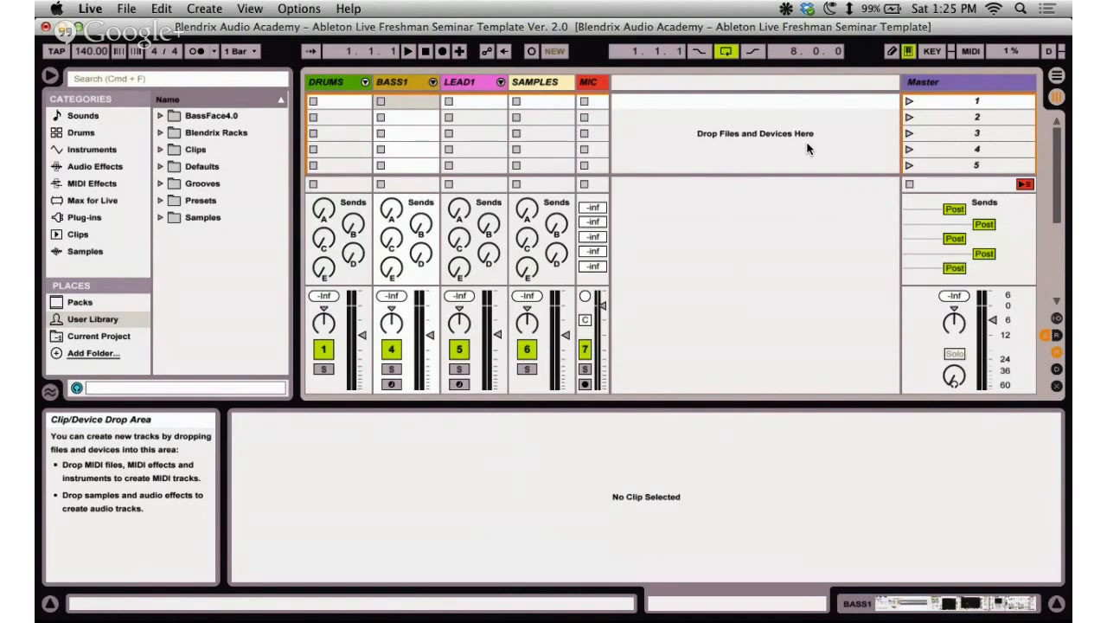
click(345, 82)
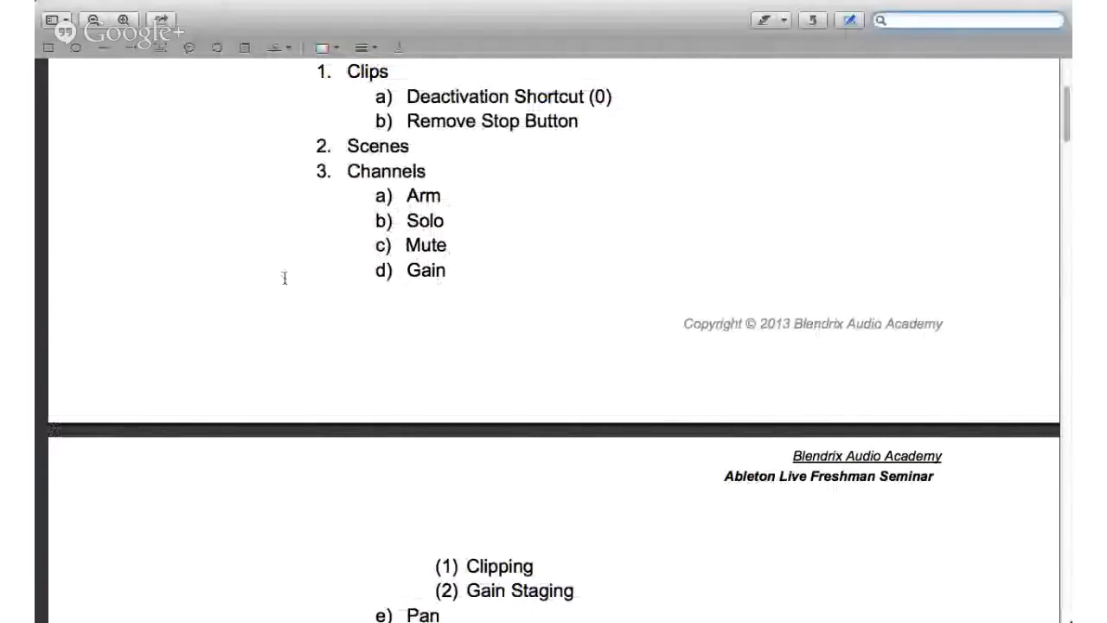
key(ctrl+Left)
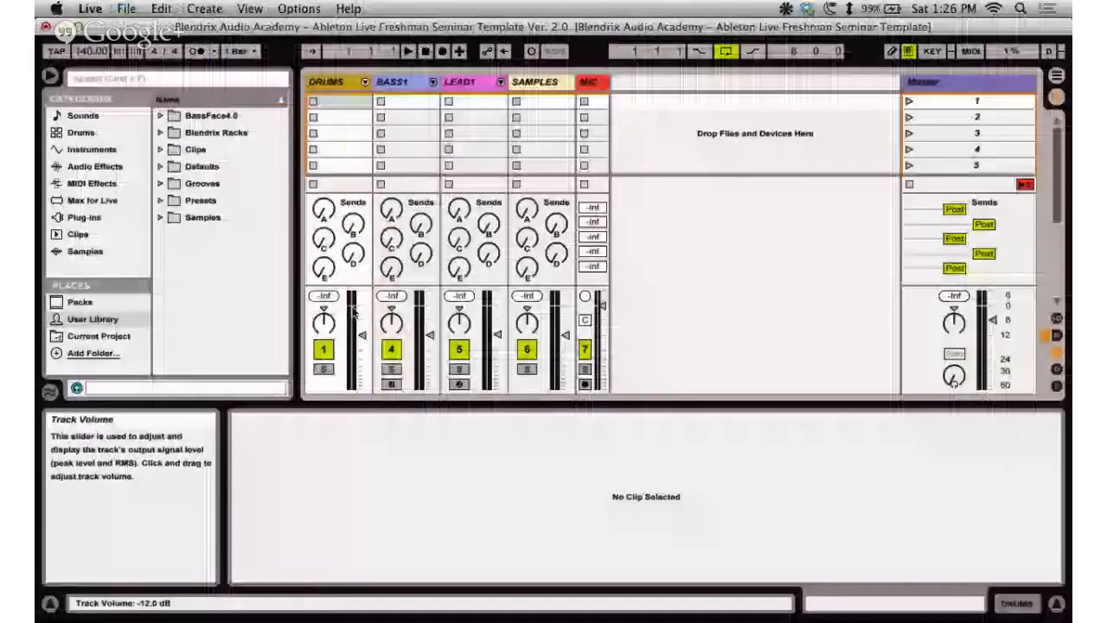
Toggle recording arm on BASS1 on and off, select its first slot and leave the track armed.
click(391, 384)
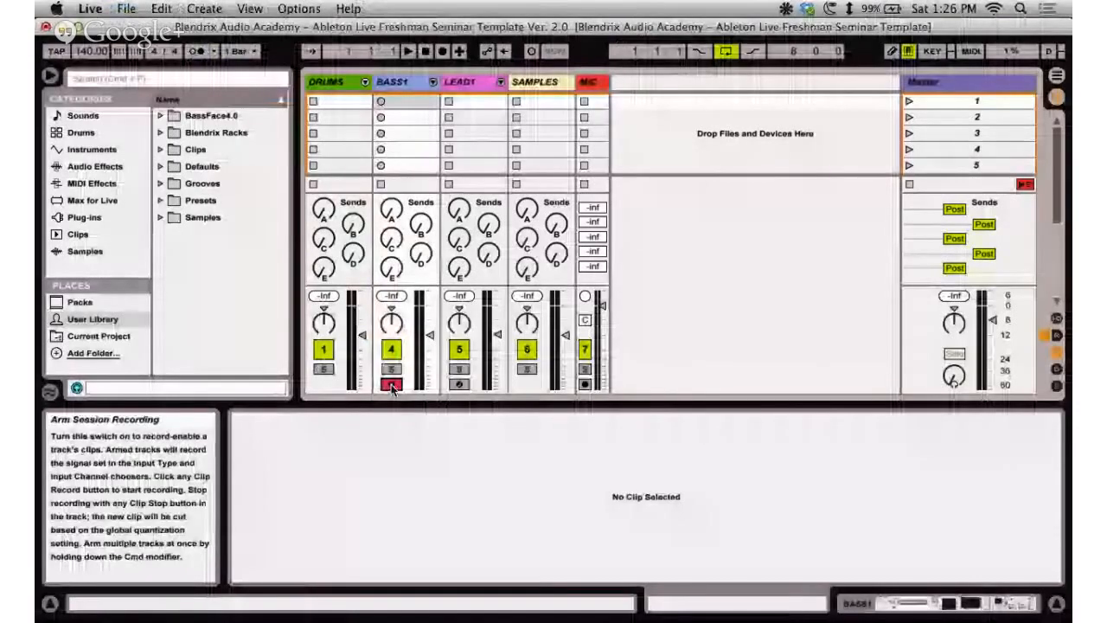
click(391, 384)
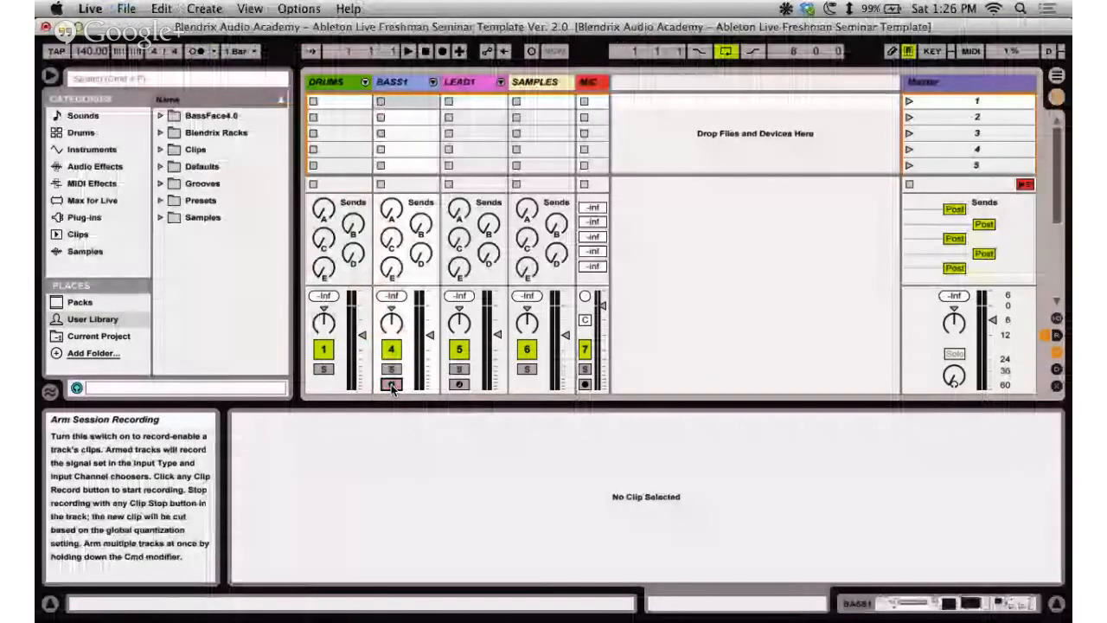
click(414, 105)
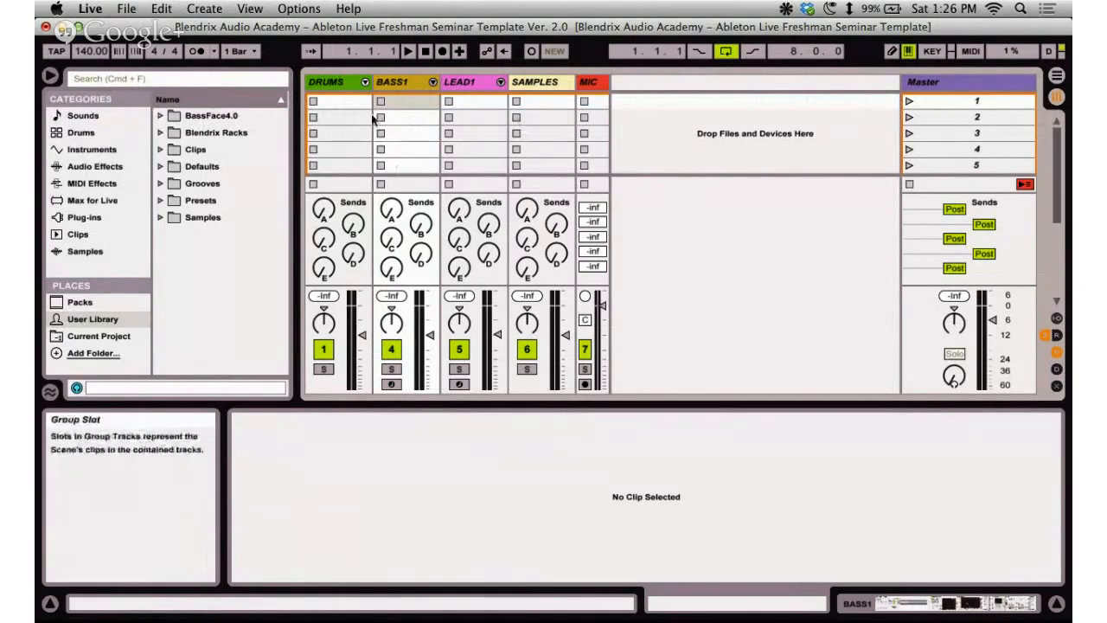
click(391, 384)
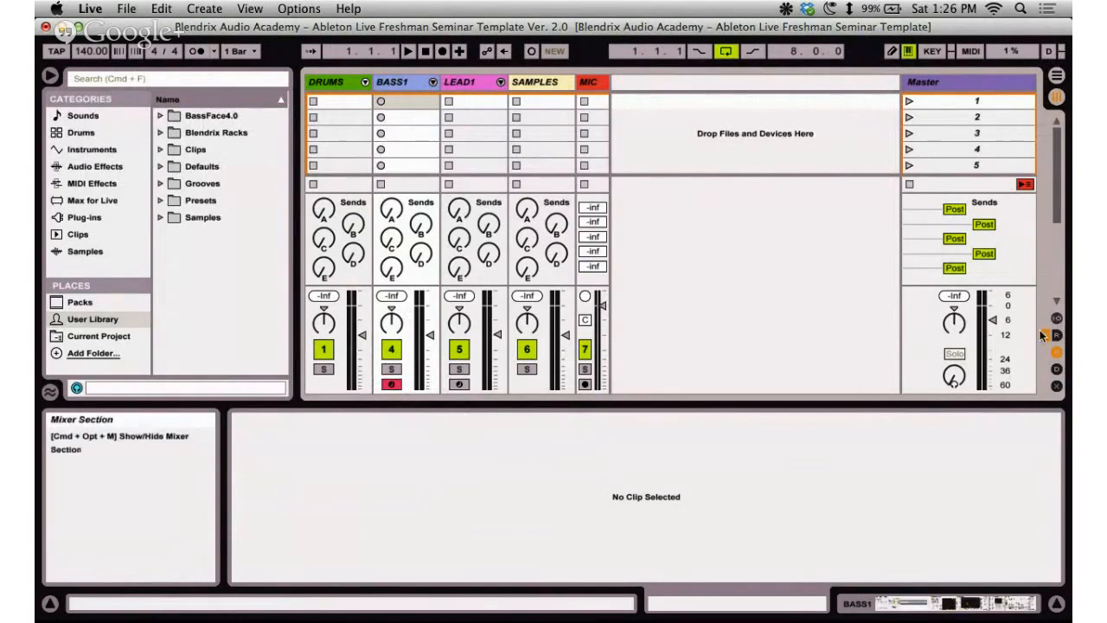
Unfold and enlarge BASS1 in the Arrangement View and review its MIDI input options, keeping All Ins.
click(1056, 80)
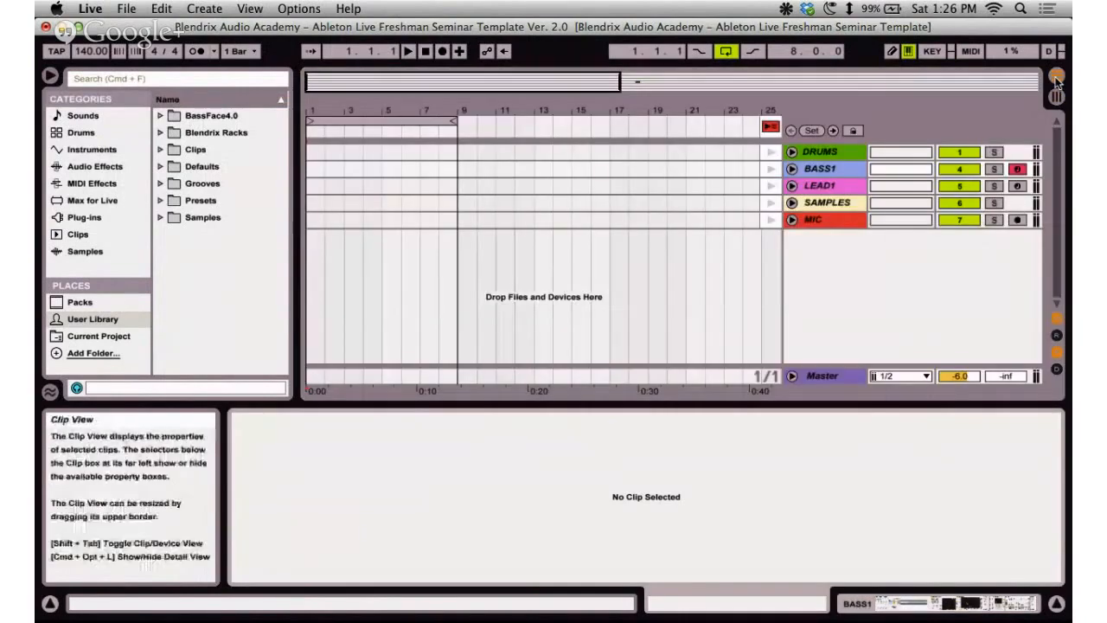
click(792, 170)
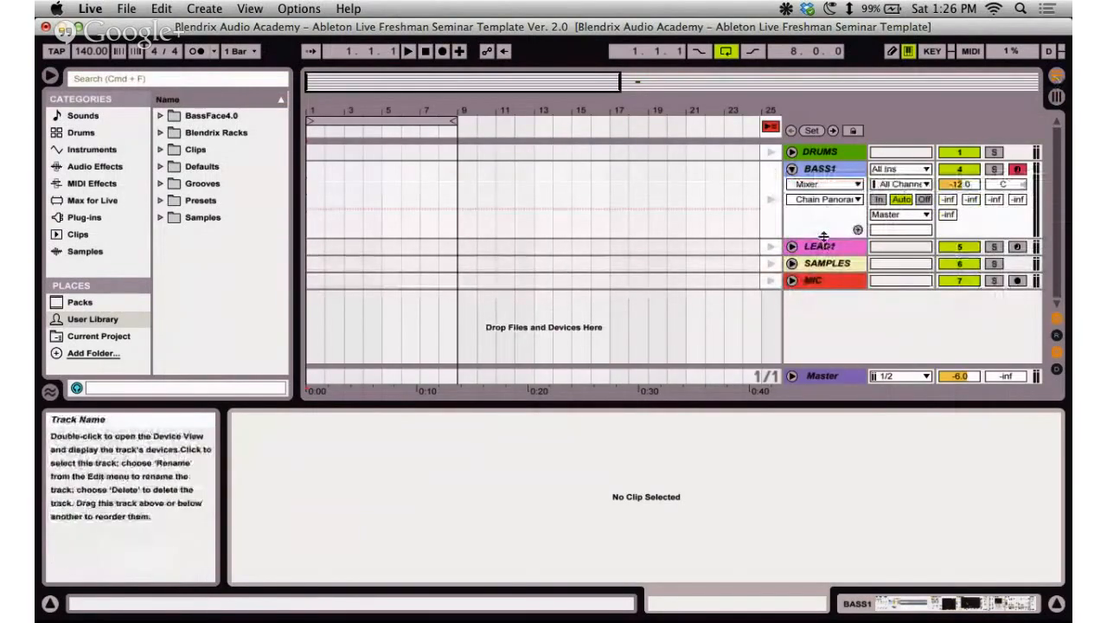
drag(823, 242, 823, 272)
click(891, 171)
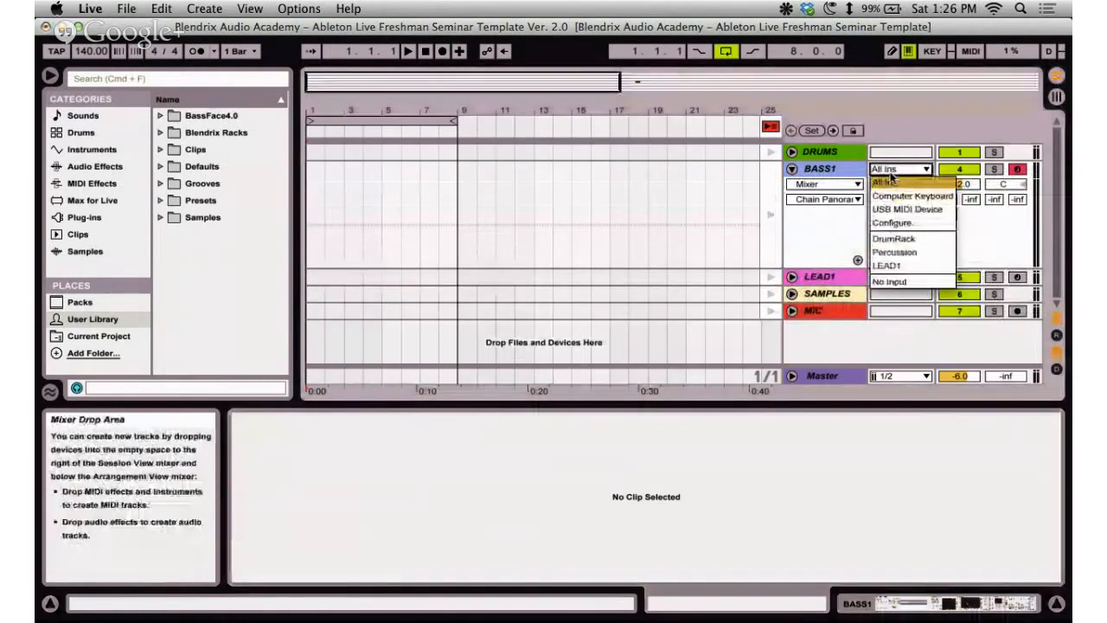
click(986, 232)
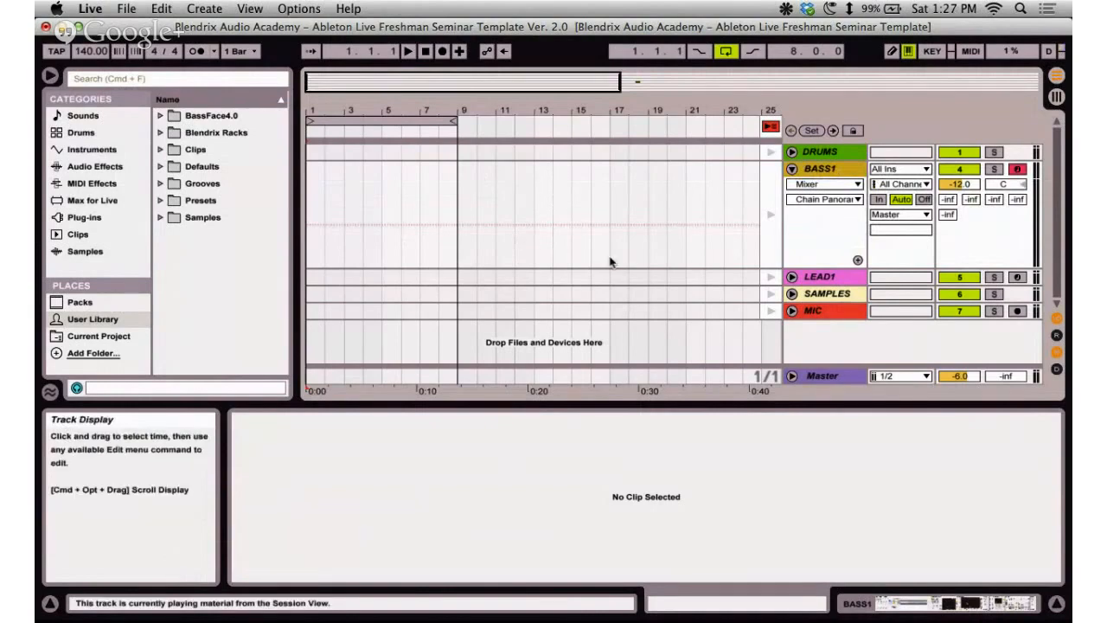
Disarm the BASS1 track and return to Session View.
click(1017, 172)
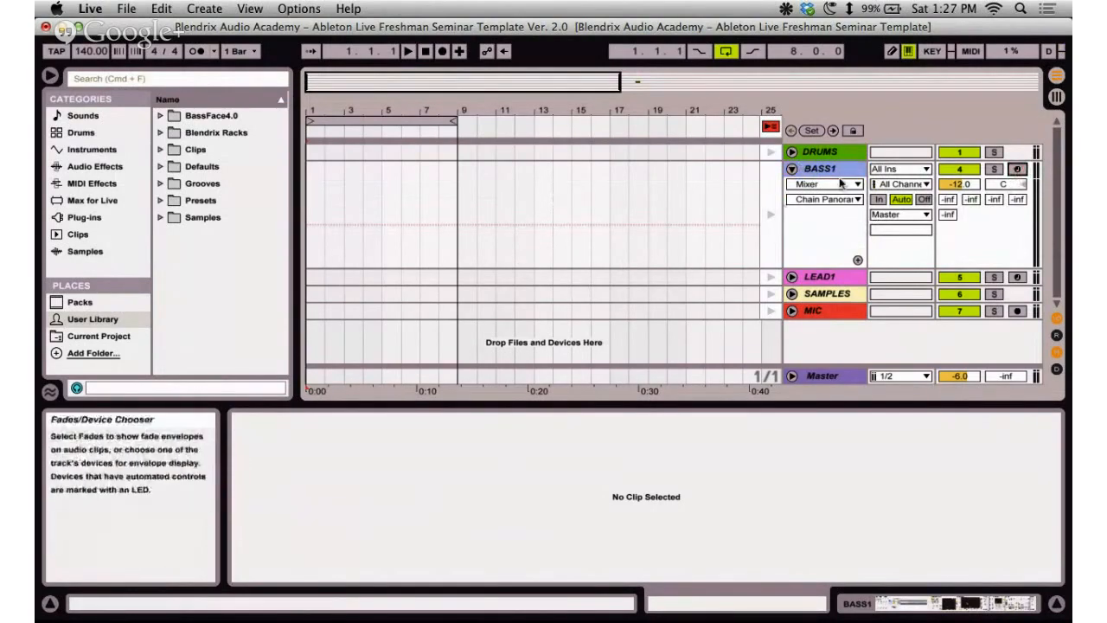
key(Tab)
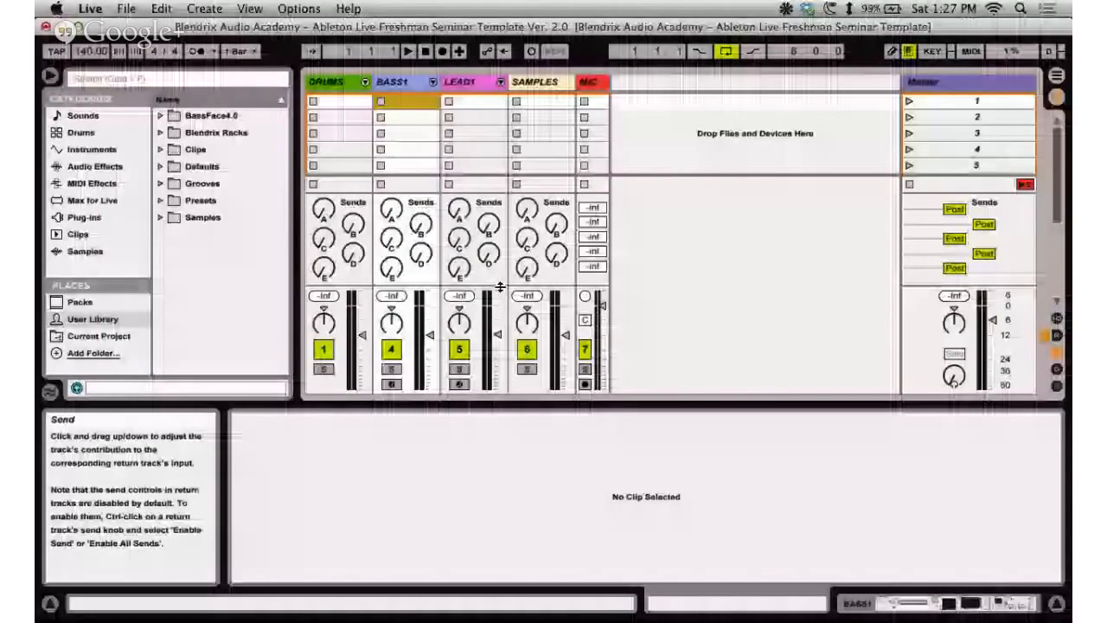
Solo and unsolo BASS1 in the Session mixer, and mute and reactivate the same track.
click(392, 369)
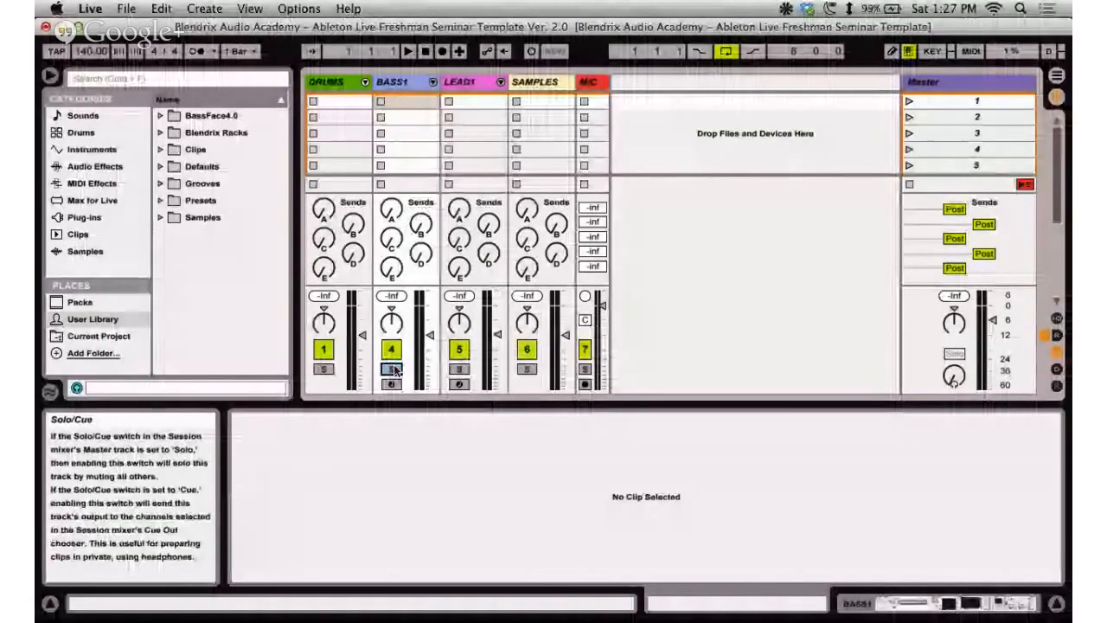
click(396, 370)
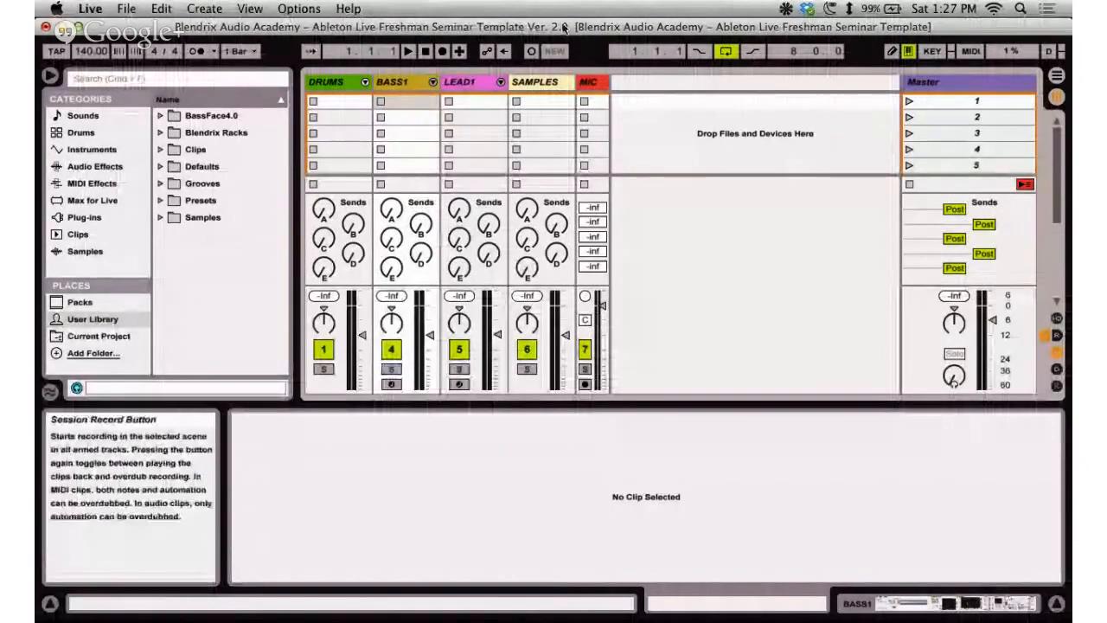
click(477, 82)
click(549, 83)
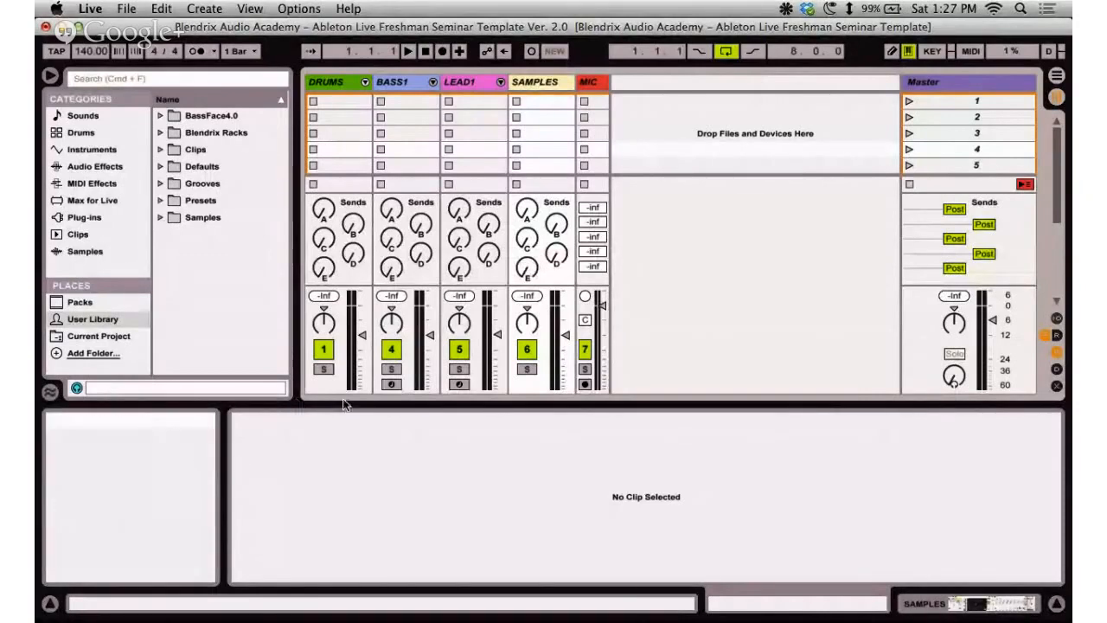
click(391, 369)
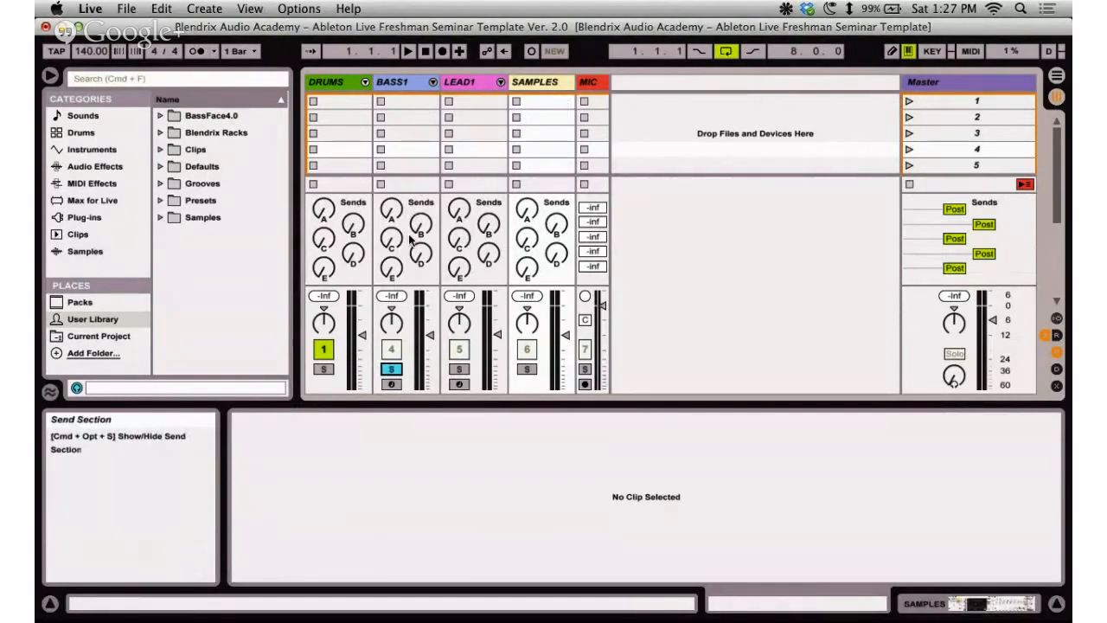
click(391, 369)
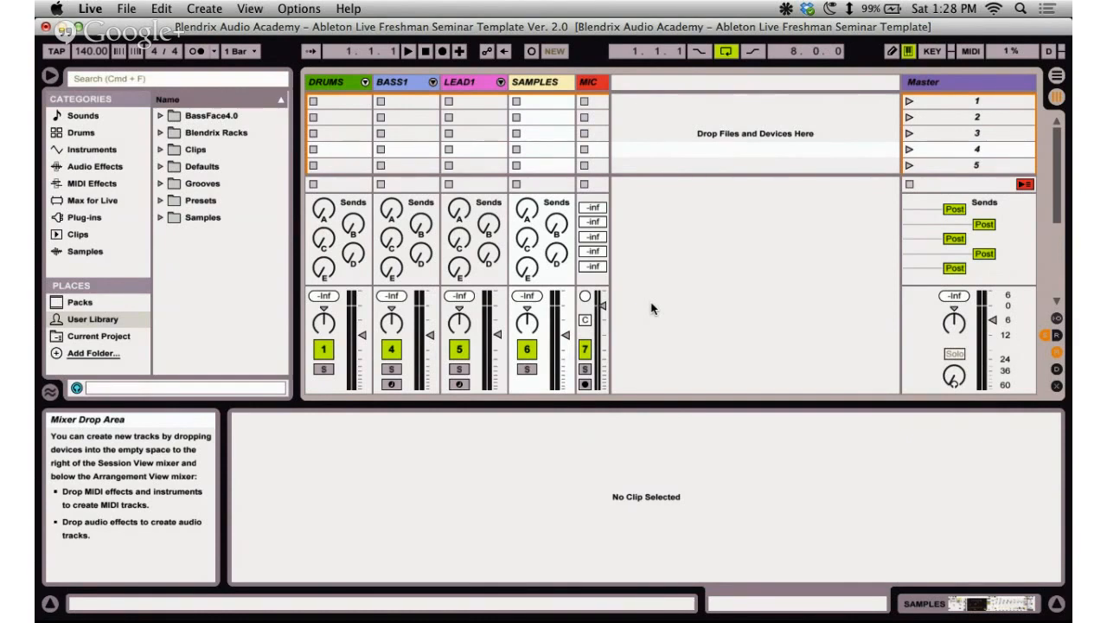
click(391, 350)
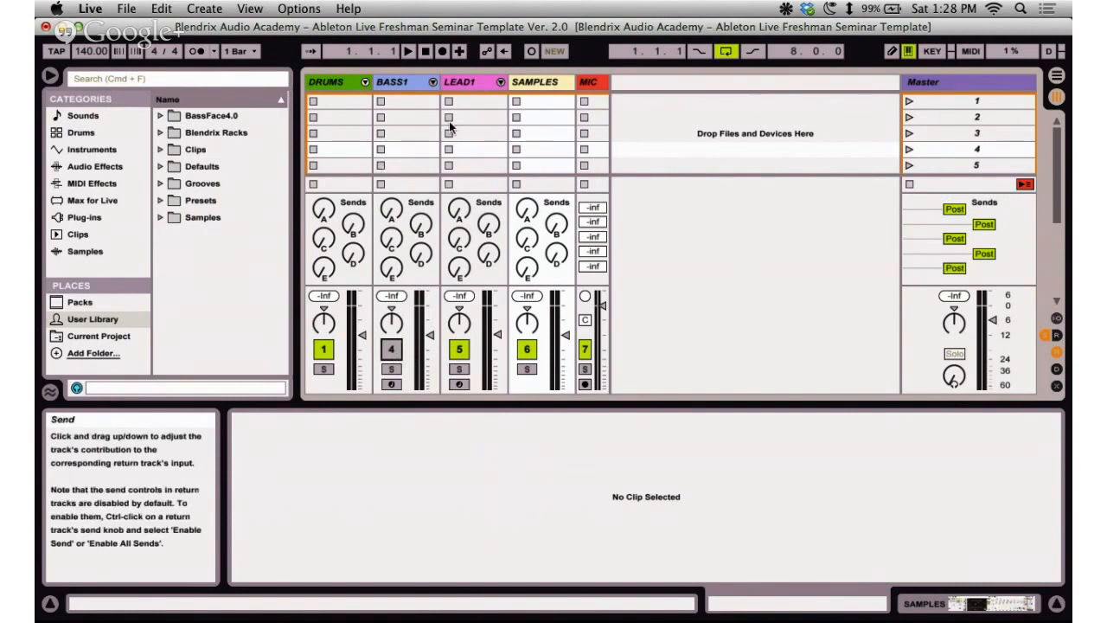
click(392, 349)
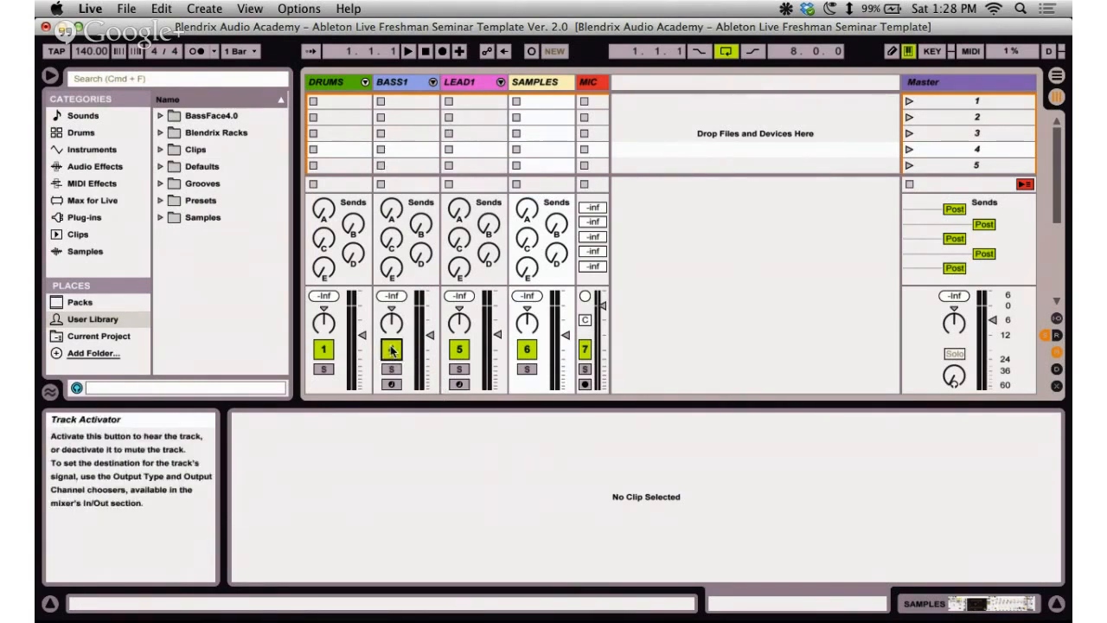
Check the Gain topics in the seminar outline document and select the BASS1 volume slider in Live.
key(ctrl+Right)
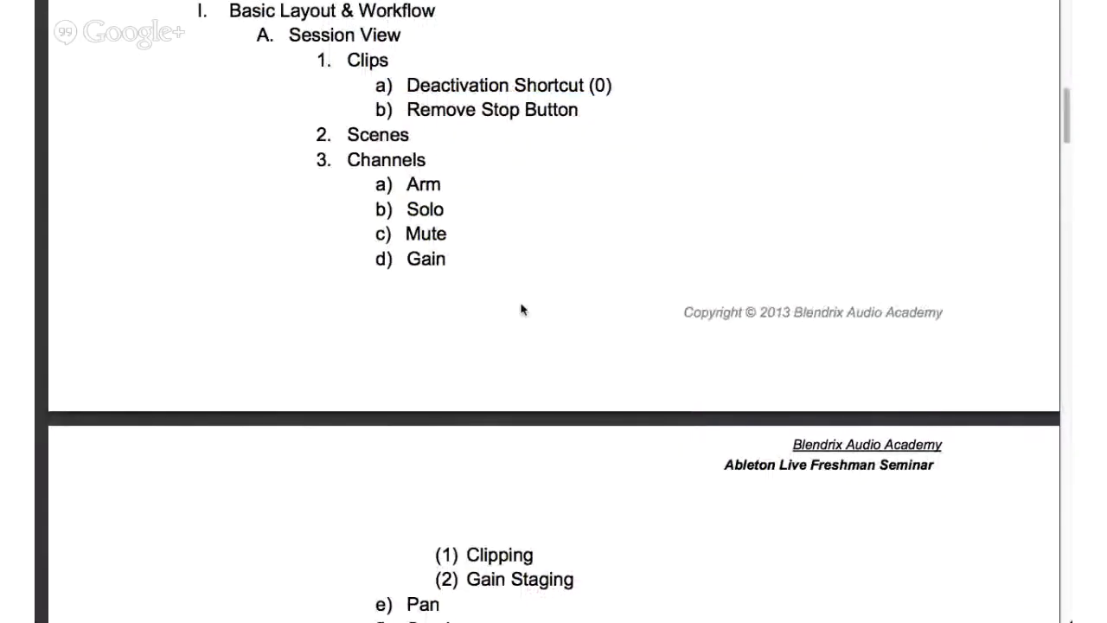
scroll(522, 309, down, 1)
key(ctrl+Left)
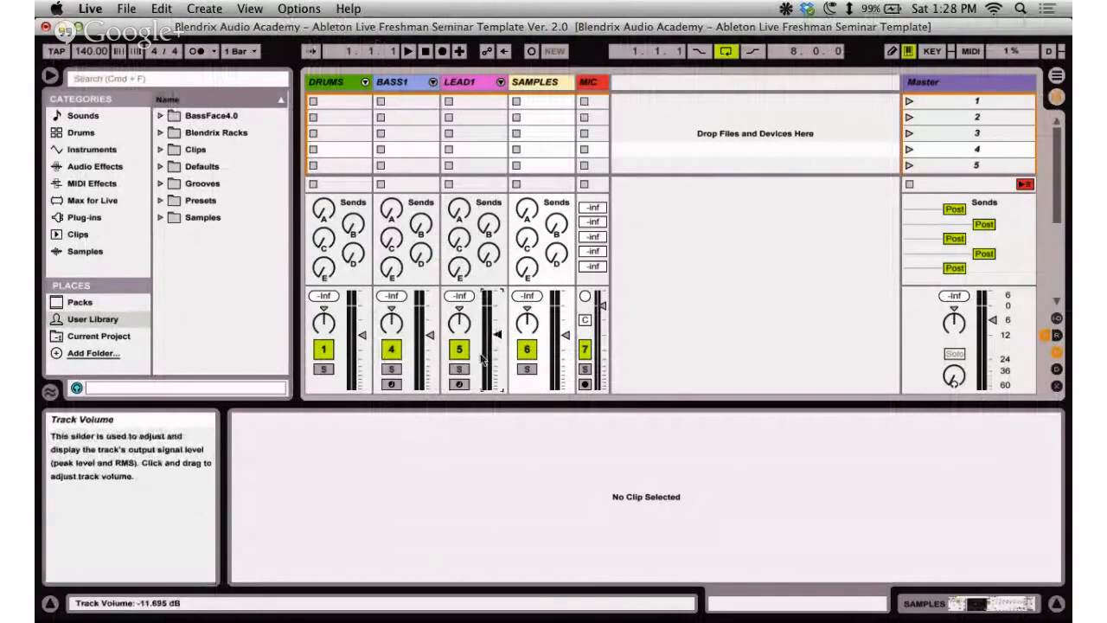
click(429, 335)
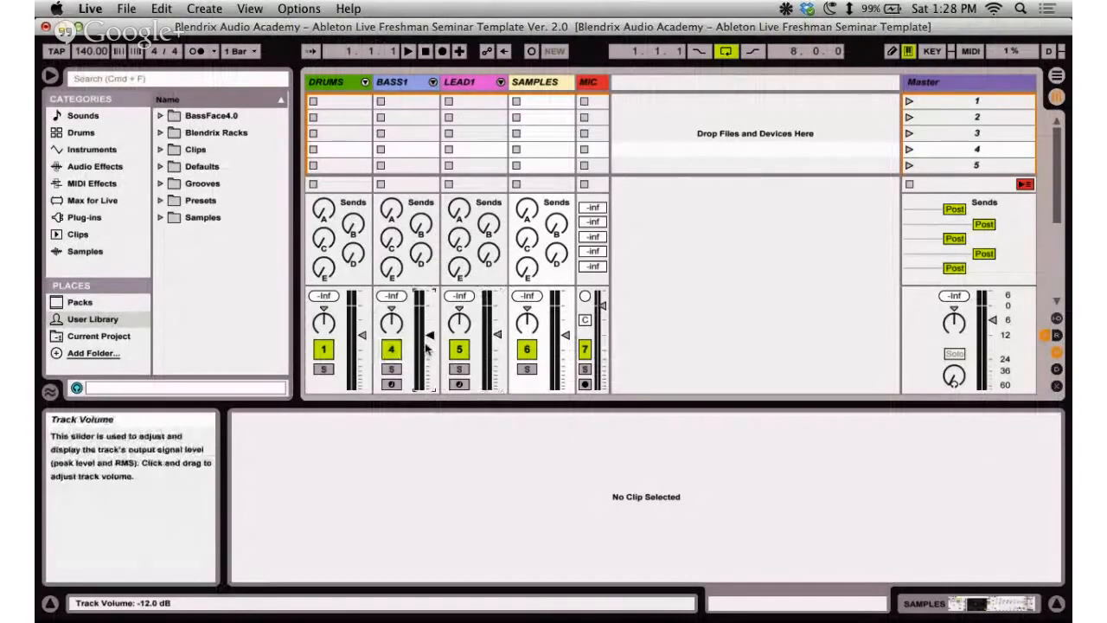
Adjust the DRUMS track volume to about -12.7 dB and select the LEAD1 track.
click(361, 357)
drag(362, 357, 359, 336)
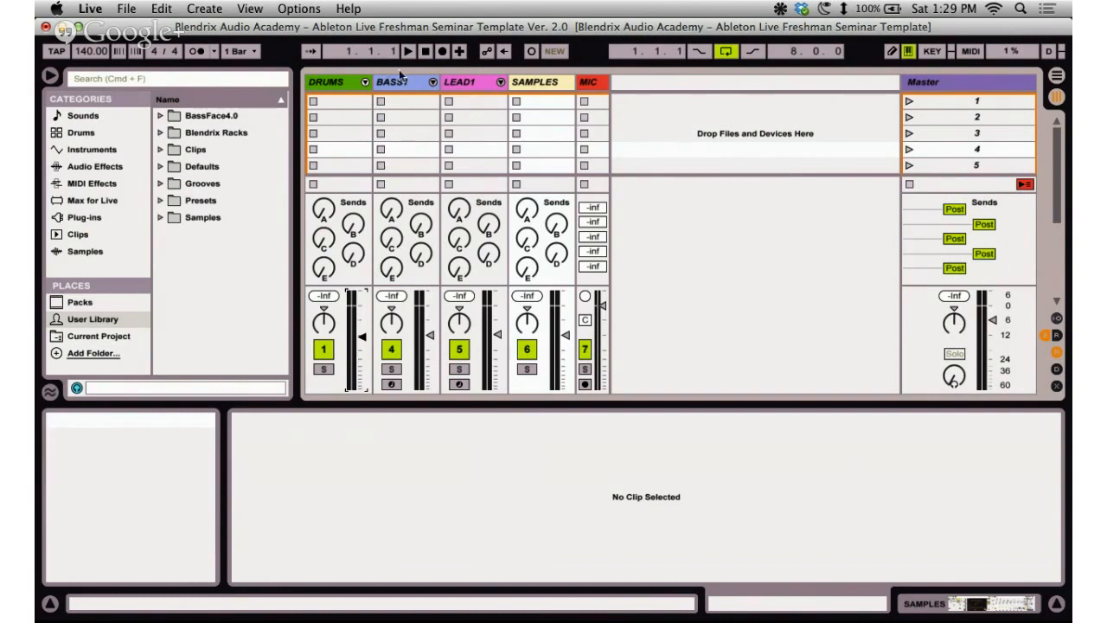
click(436, 82)
click(433, 97)
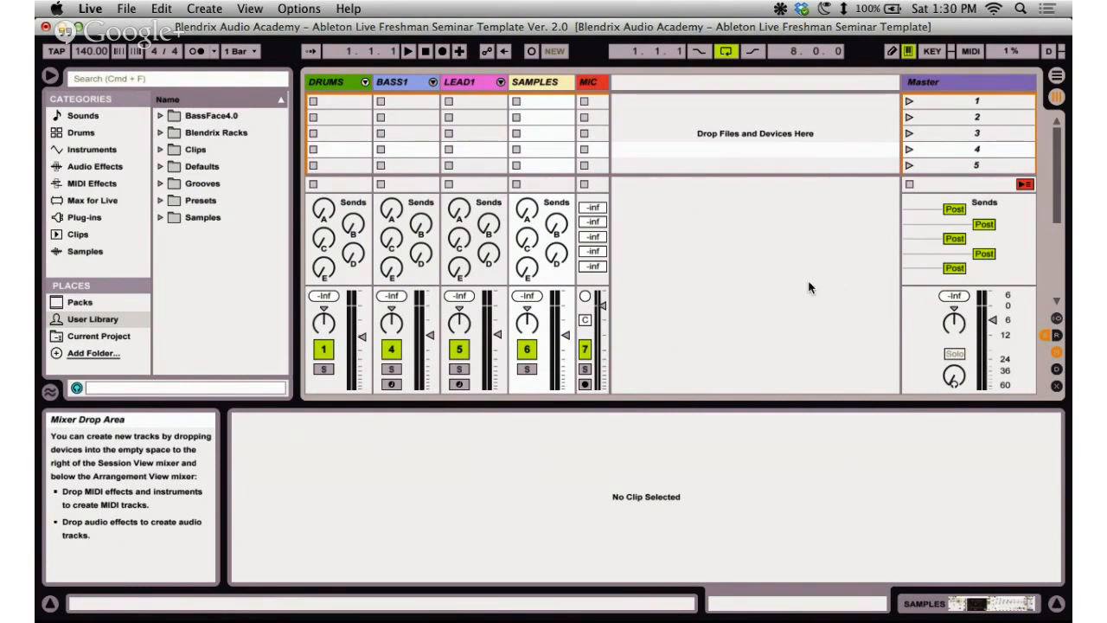
click(472, 82)
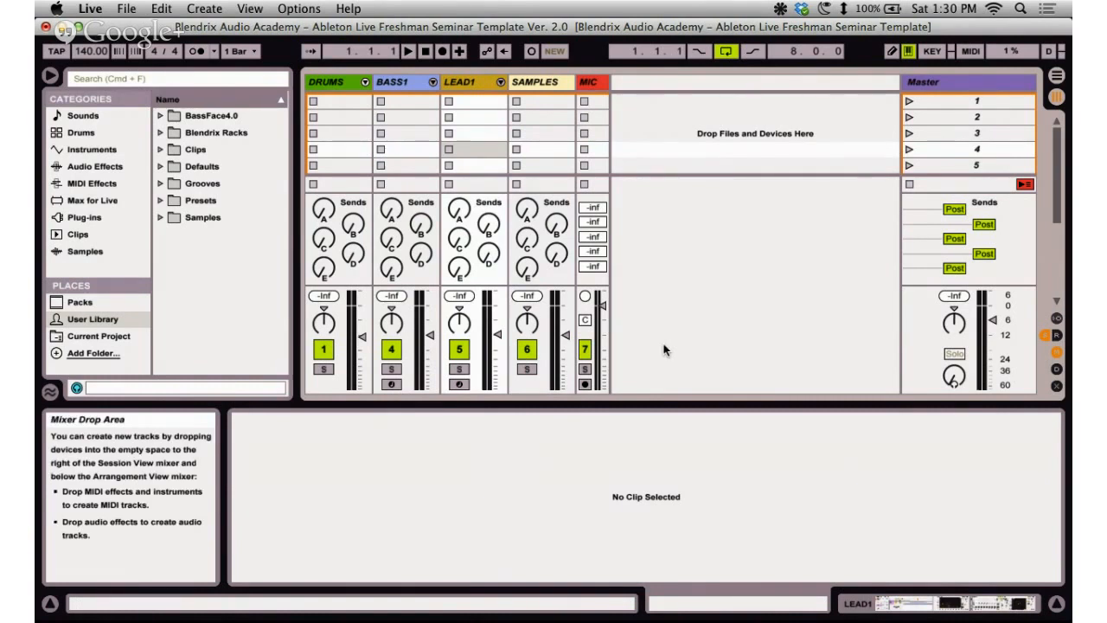
key(super+z)
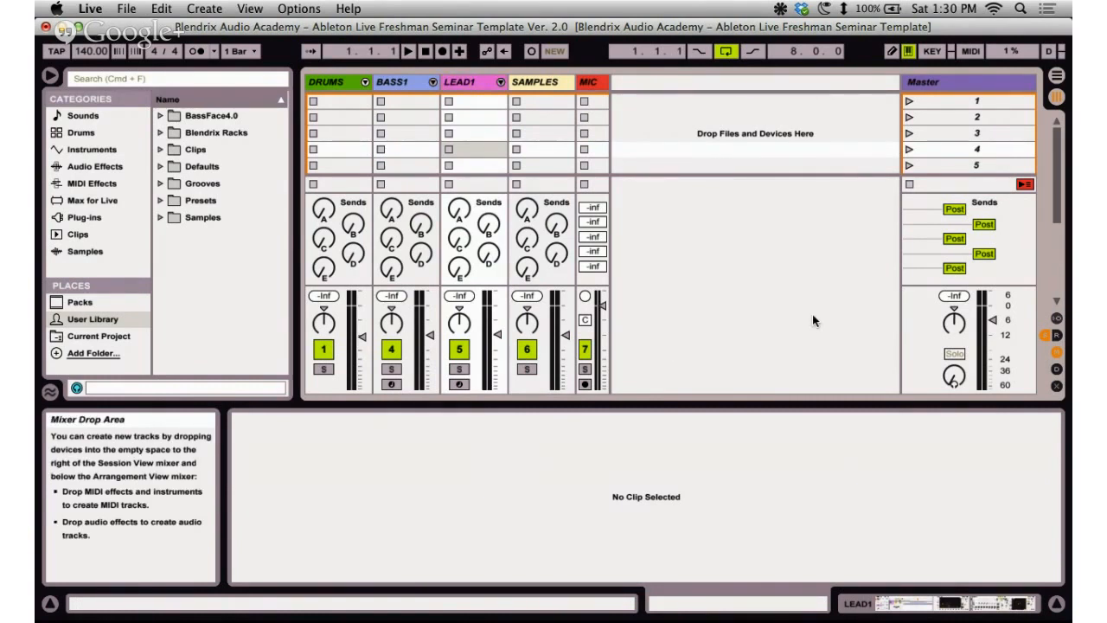
Switch to the seminar outline document, review the remaining channel topics from Clipping to Groups, and return to Live.
key(ctrl+Right)
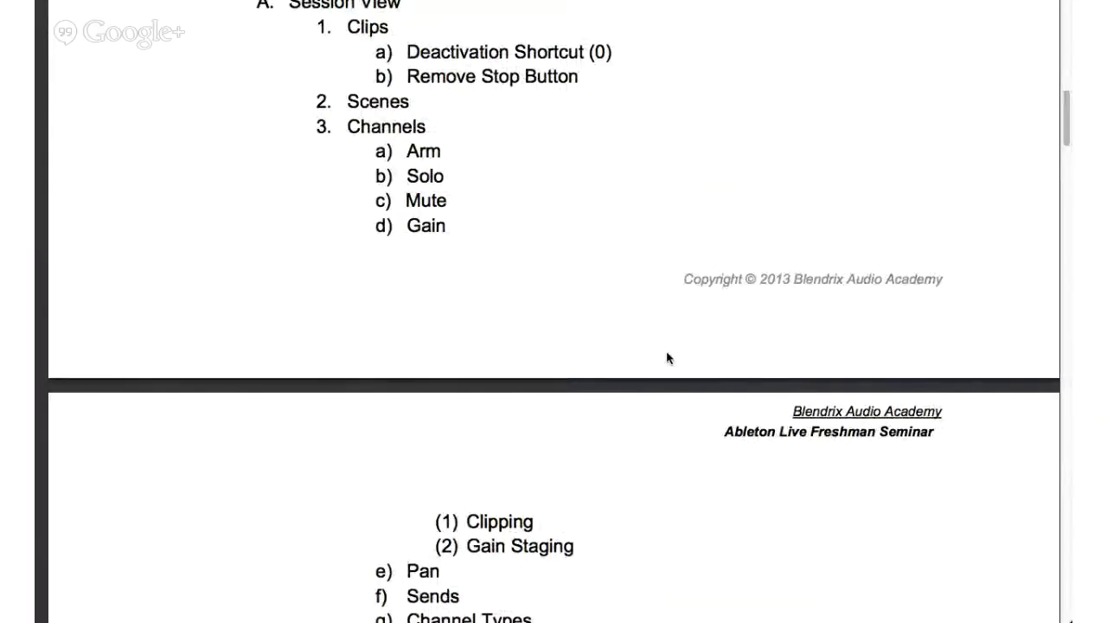
scroll(544, 450, down, 5)
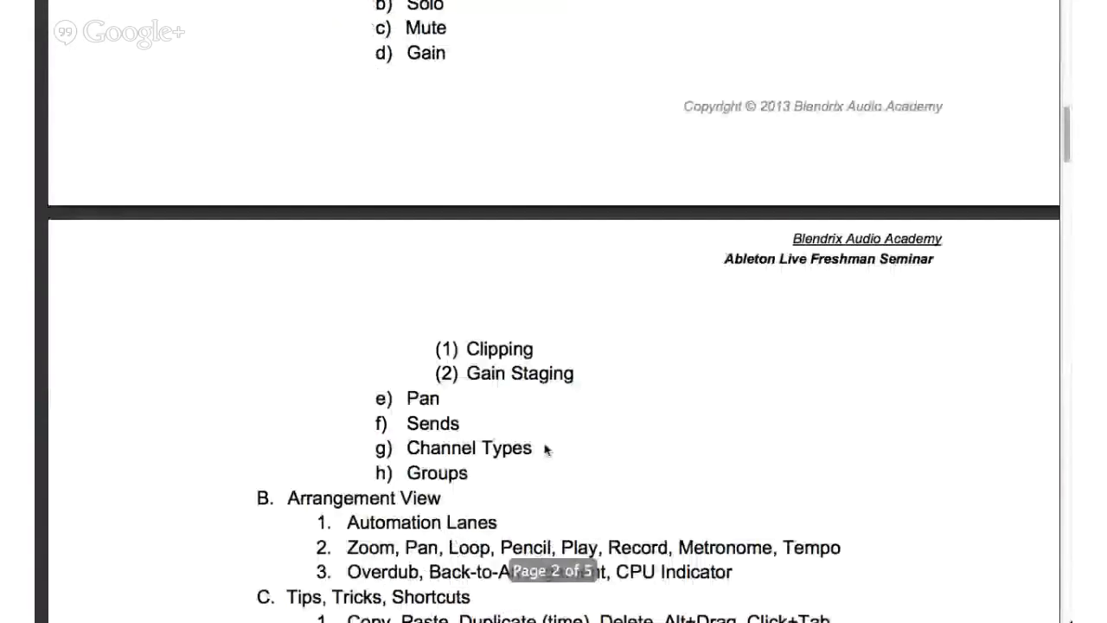
scroll(544, 363, down, 2)
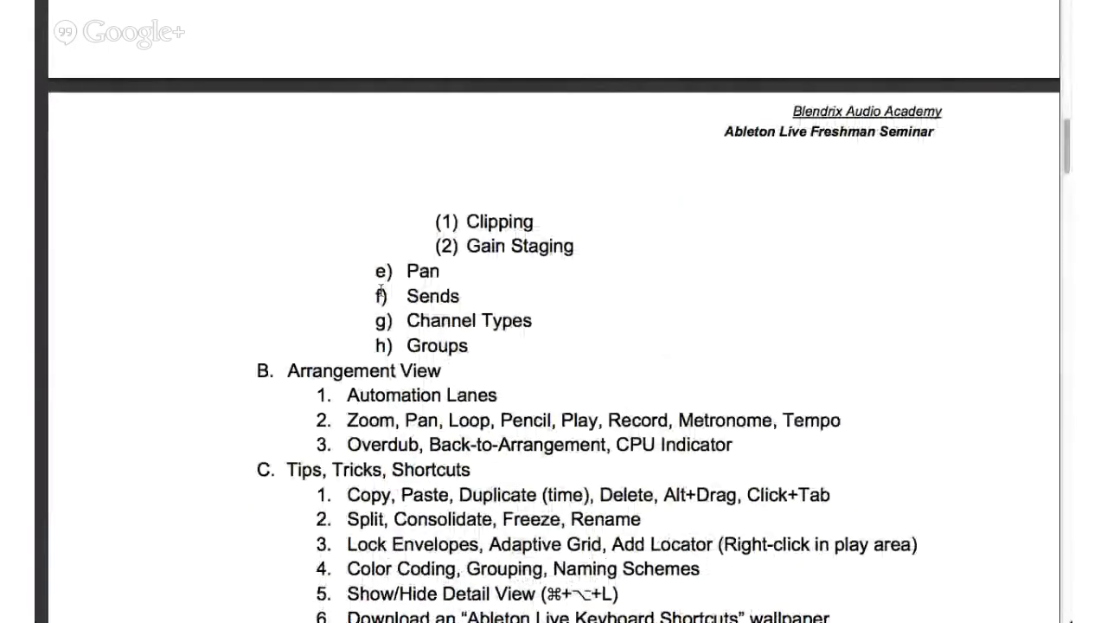
key(ctrl+Left)
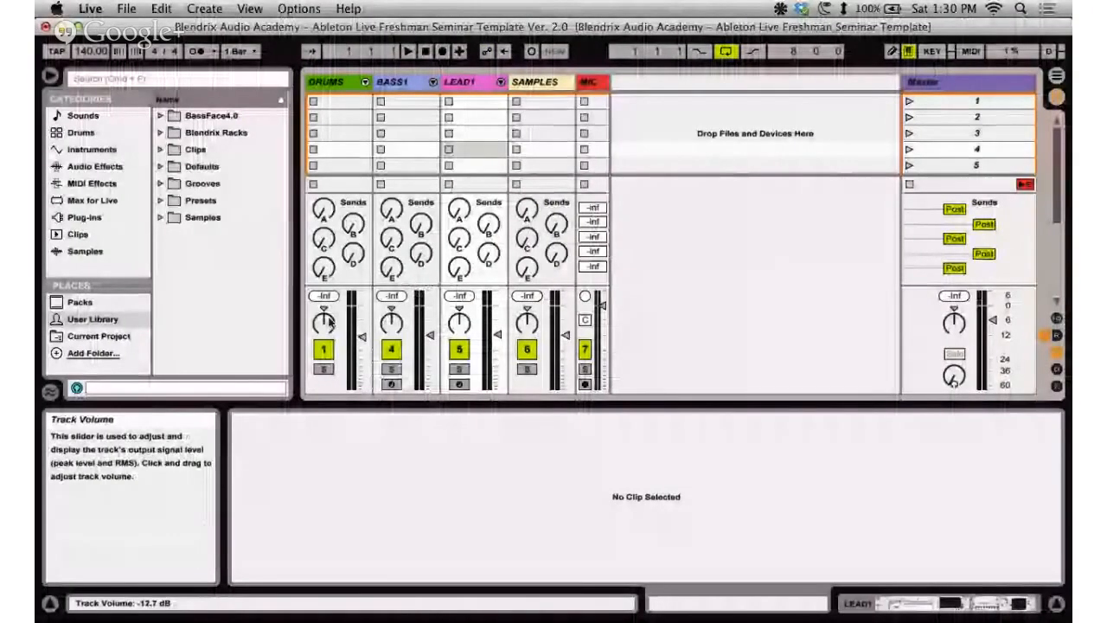
Pan the DRUMS track to about 34L and bring it back to centre.
drag(326, 320, 325, 320)
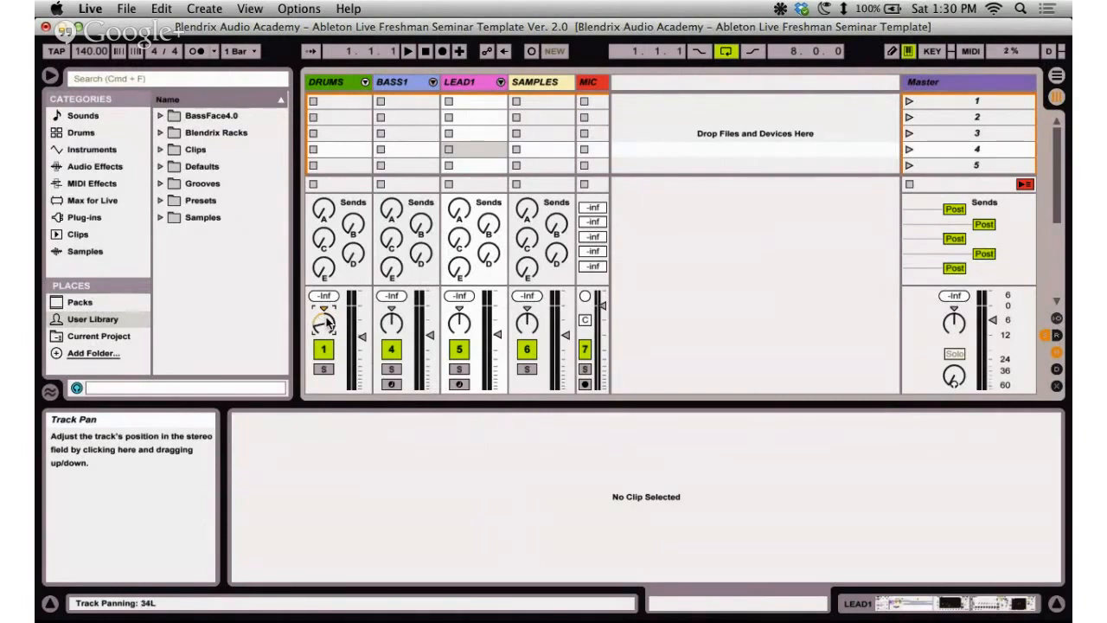
drag(327, 320, 325, 311)
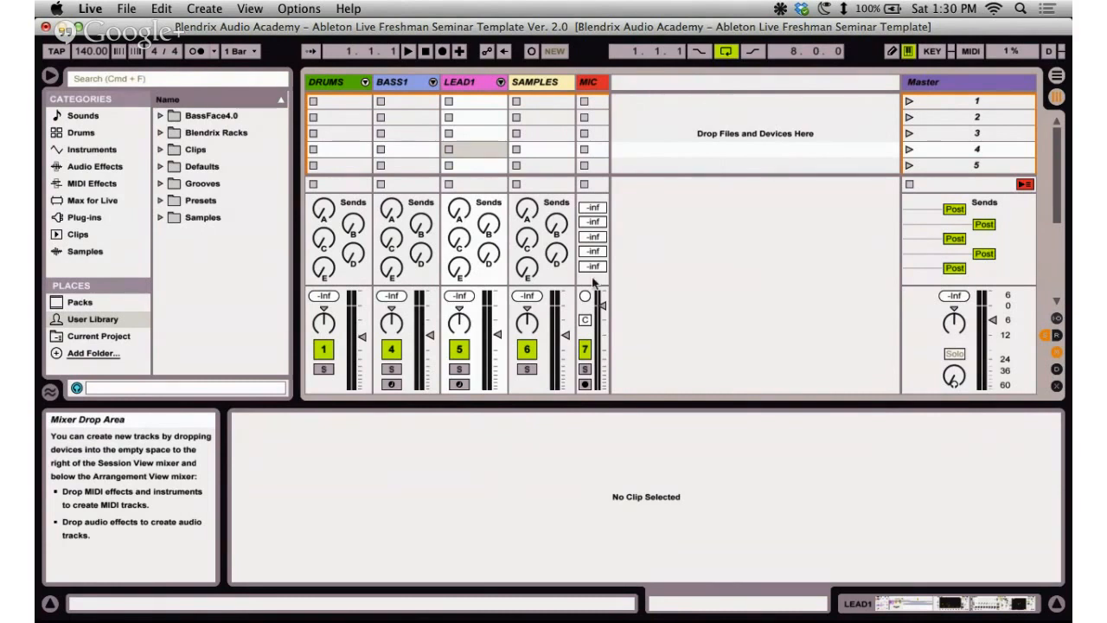
click(324, 321)
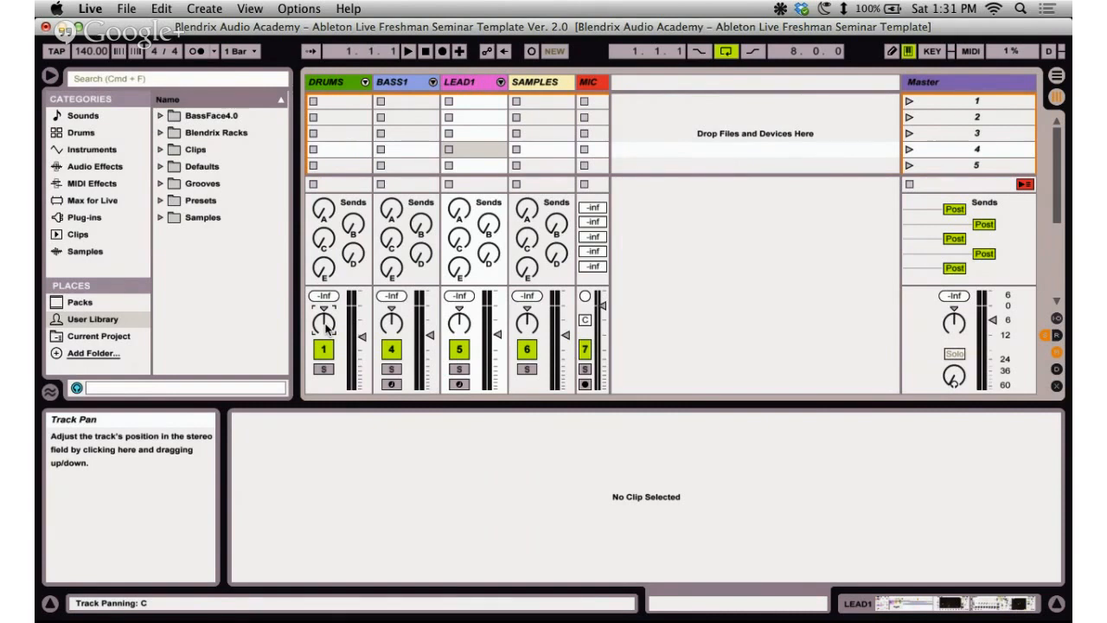
Reduce the BASS1 track's height in the Arrangement View and return to Session View.
click(322, 117)
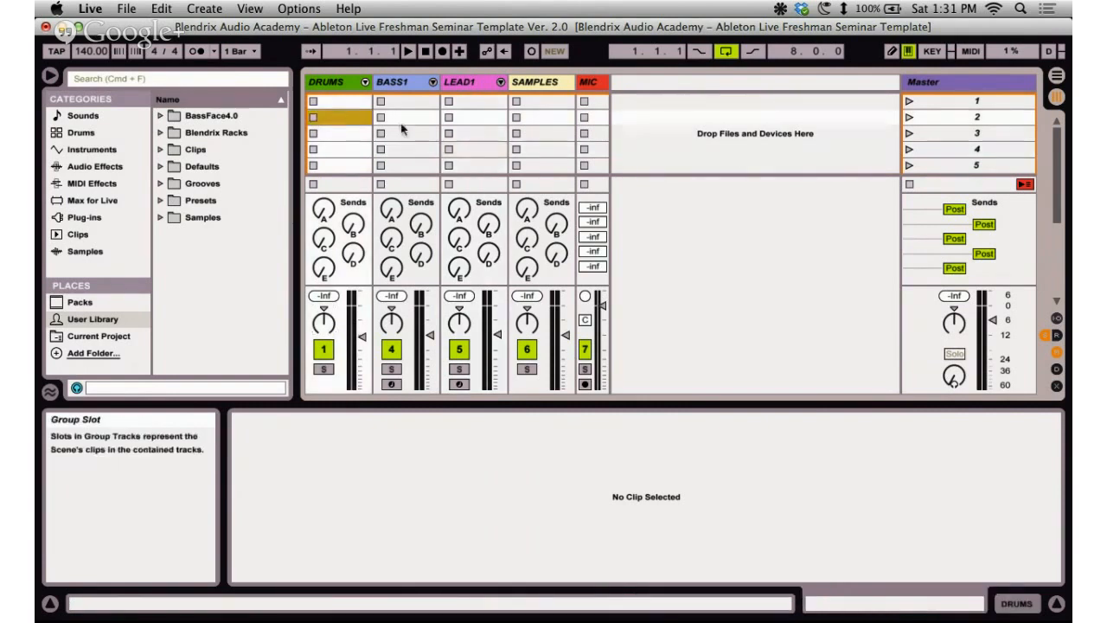
click(517, 118)
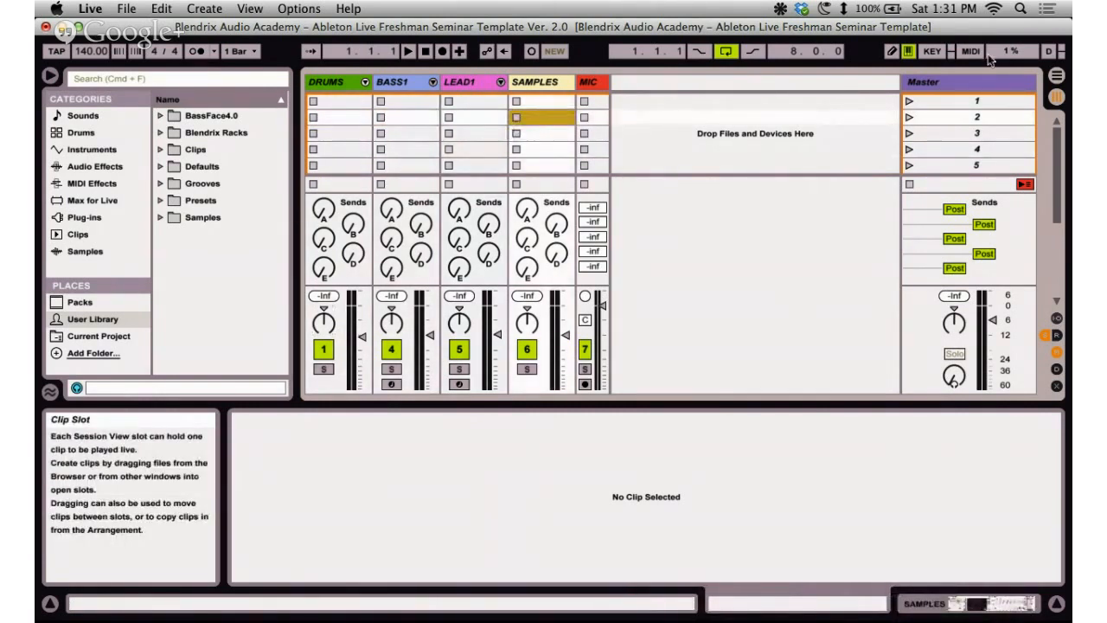
click(1054, 78)
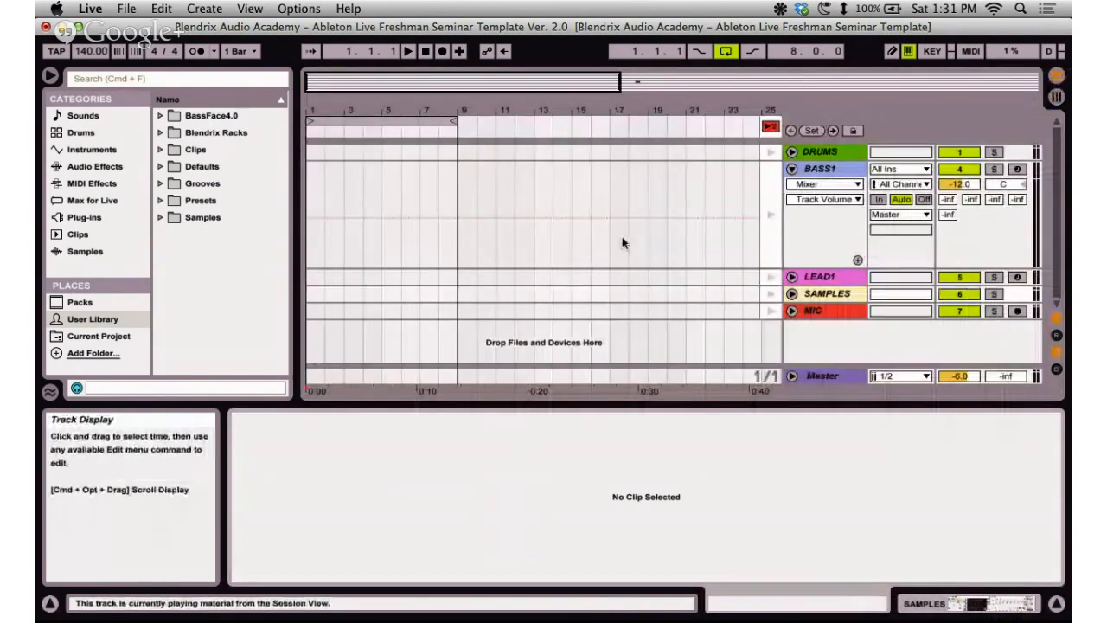
drag(832, 270, 828, 242)
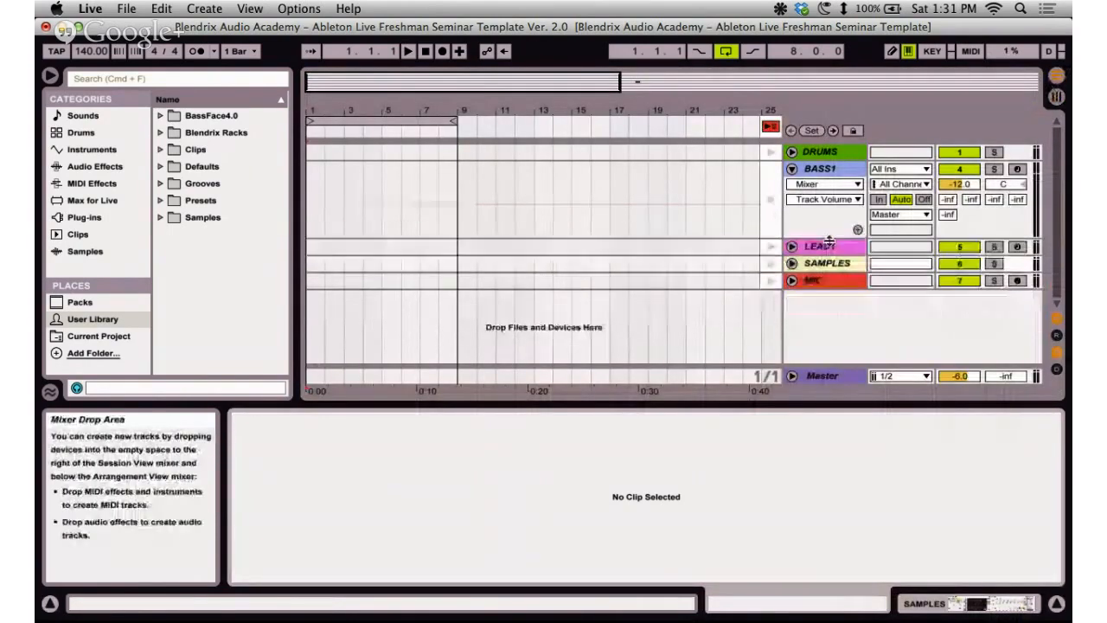
click(684, 185)
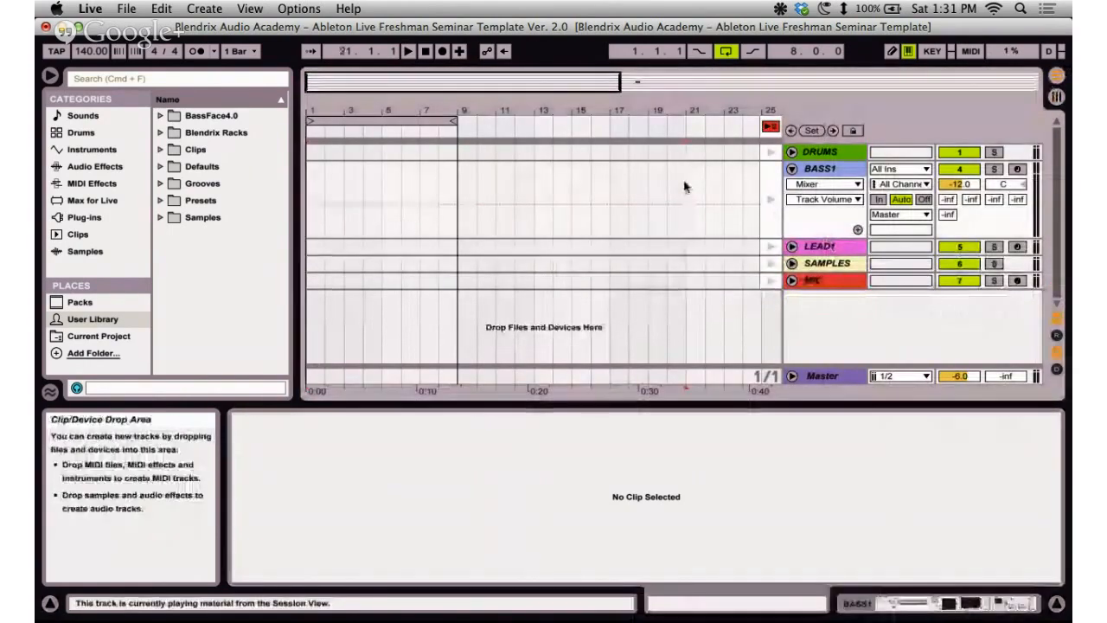
click(1056, 96)
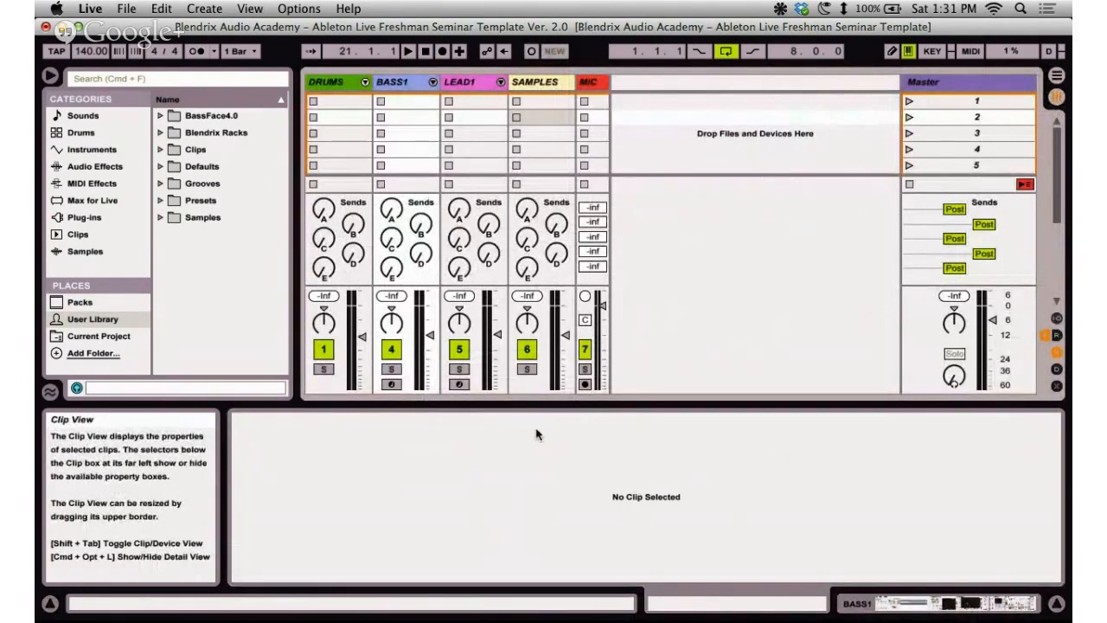
Check the Channel Types topic in the seminar outline, and alternately select the LEAD1 and SAMPLES tracks in Live to compare them.
key(ctrl+Right)
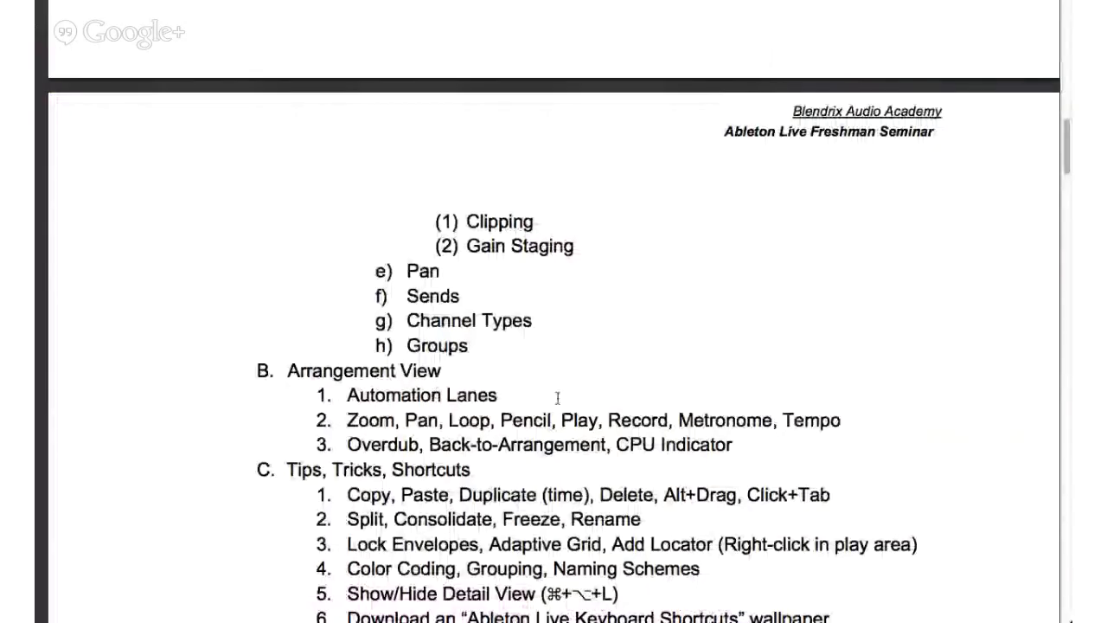
scroll(557, 398, down, 1)
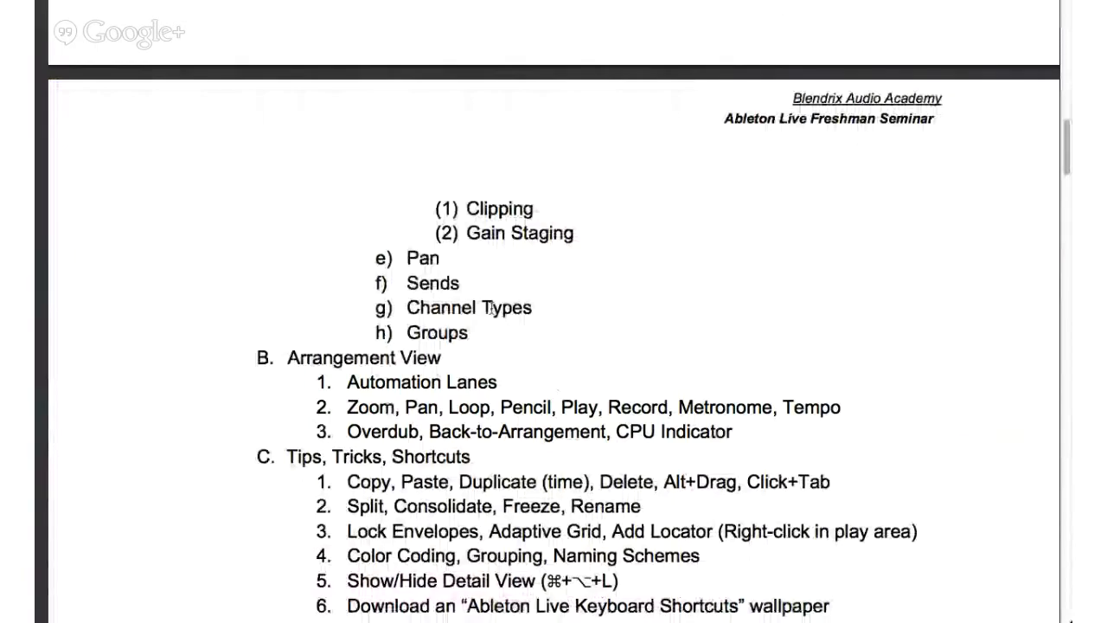
key(ctrl+Left)
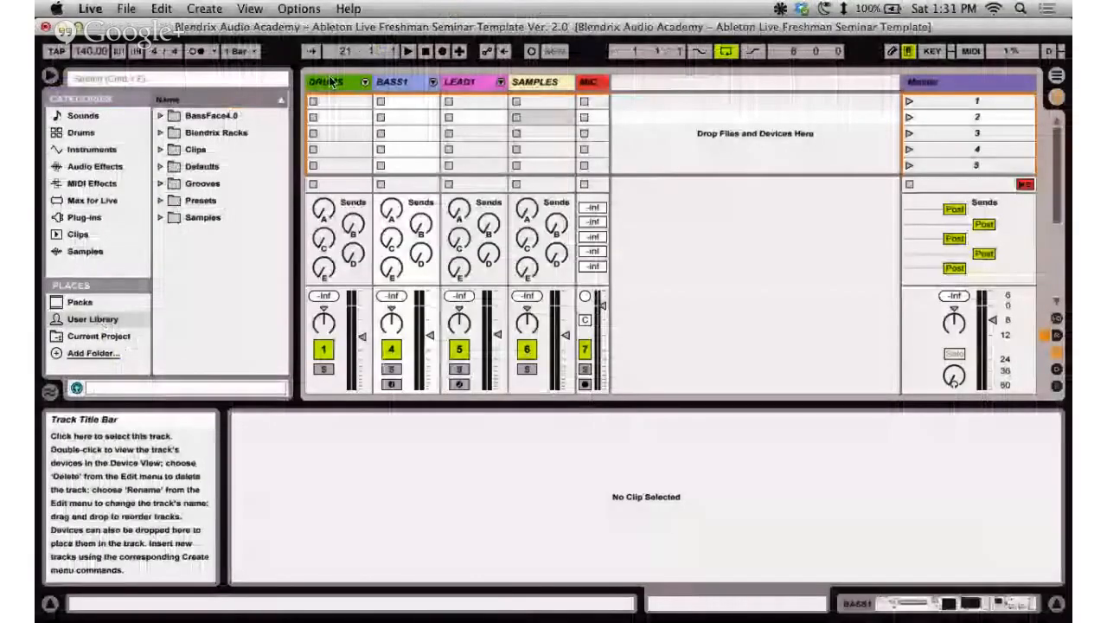
click(462, 82)
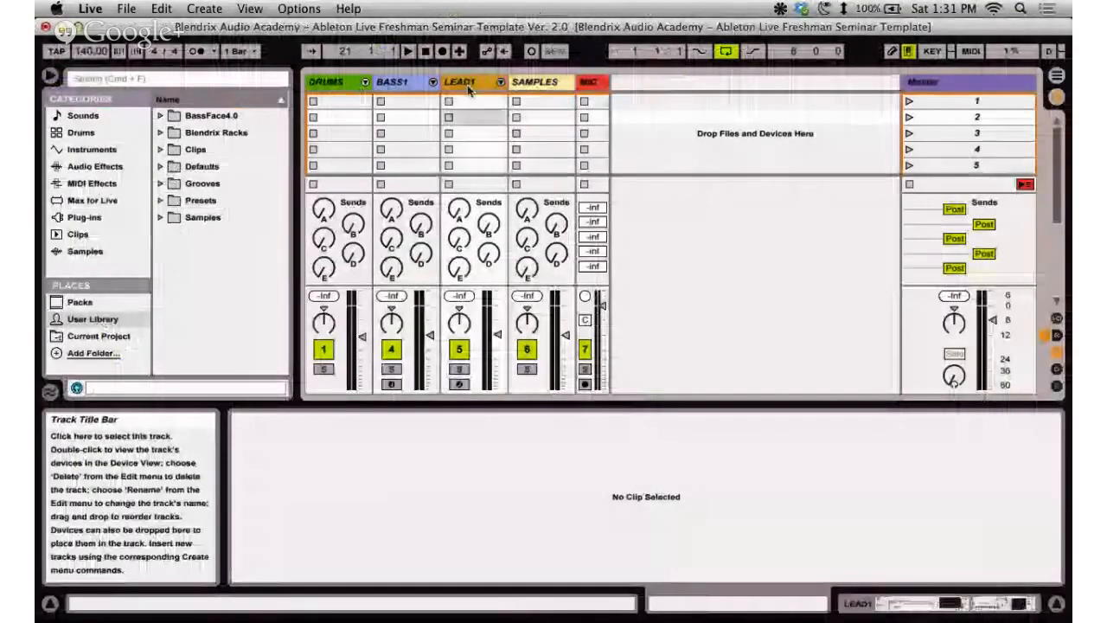
click(529, 82)
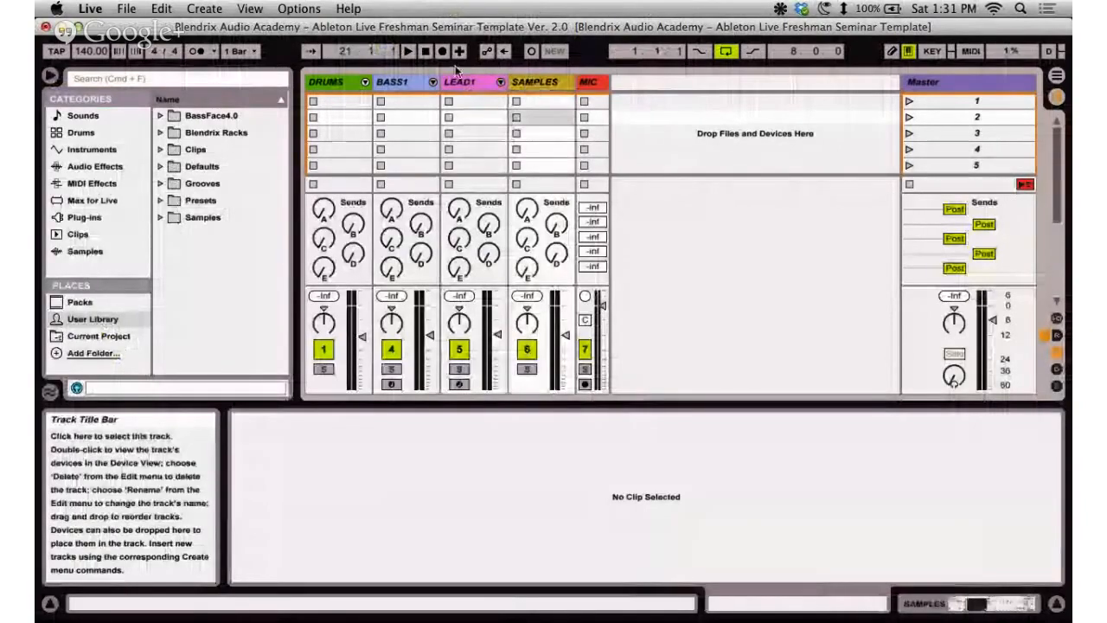
click(472, 80)
click(528, 84)
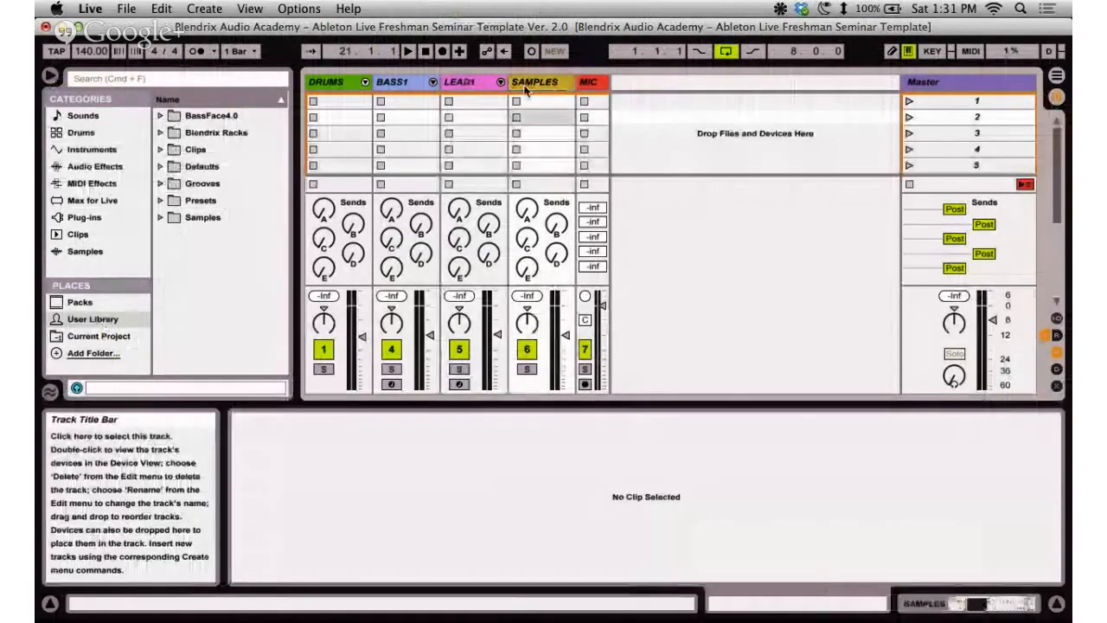
click(476, 84)
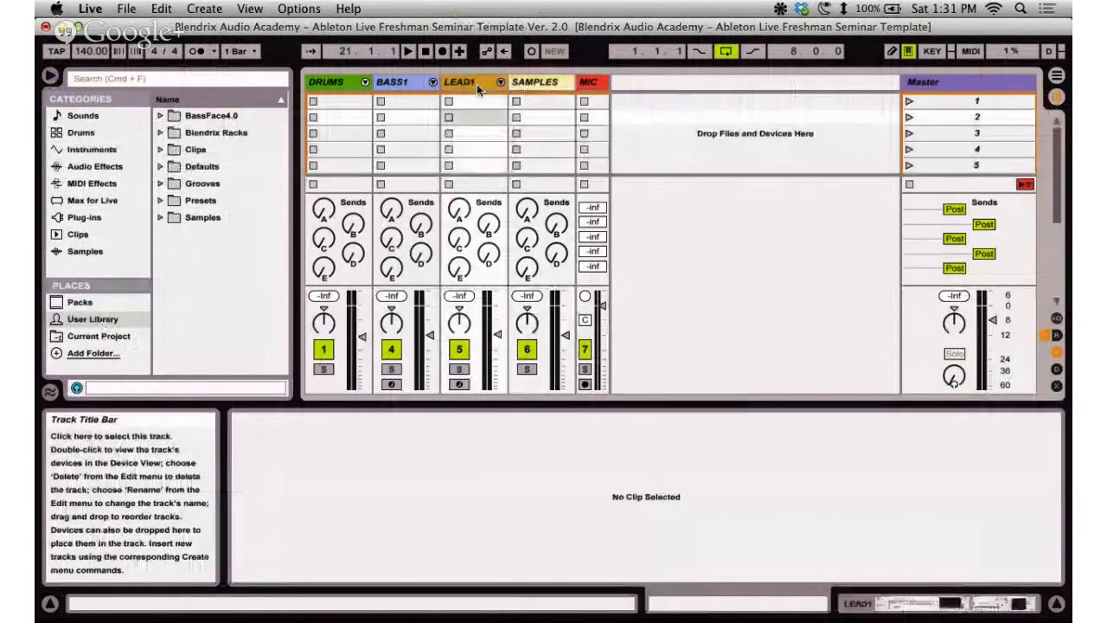
Insert a new audio track and a new MIDI track after the MIC track.
right_click(644, 87)
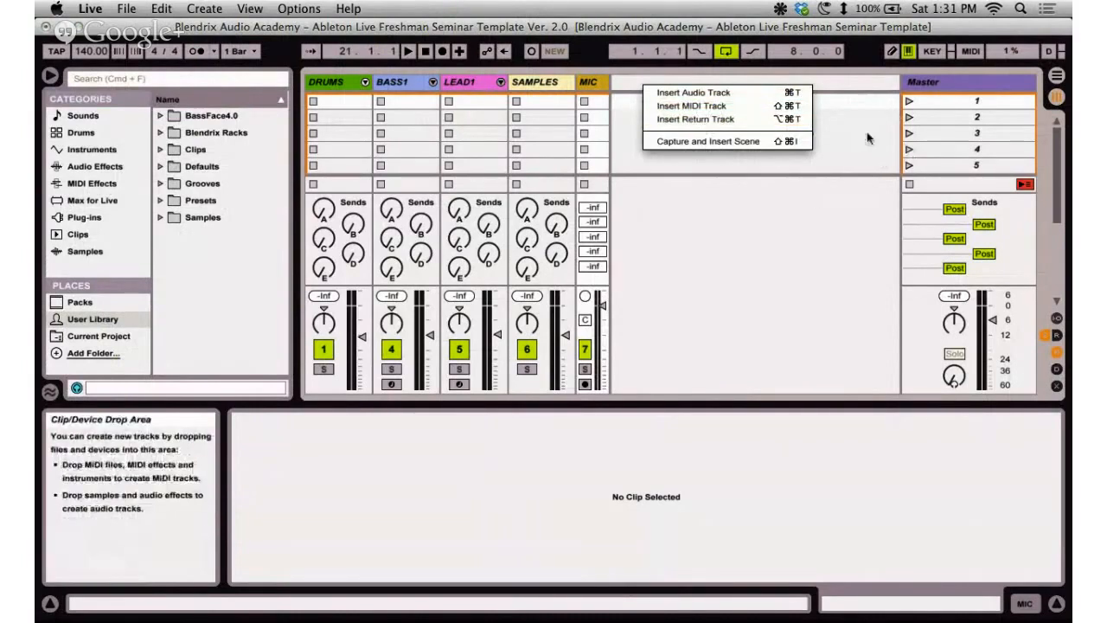
click(724, 96)
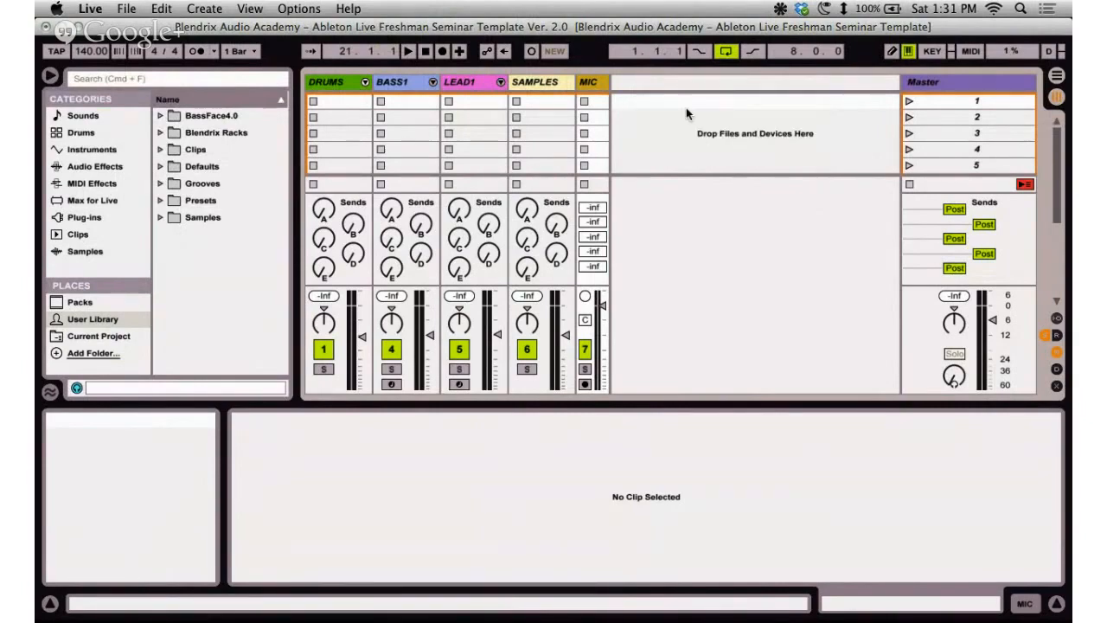
drag(638, 87, 683, 83)
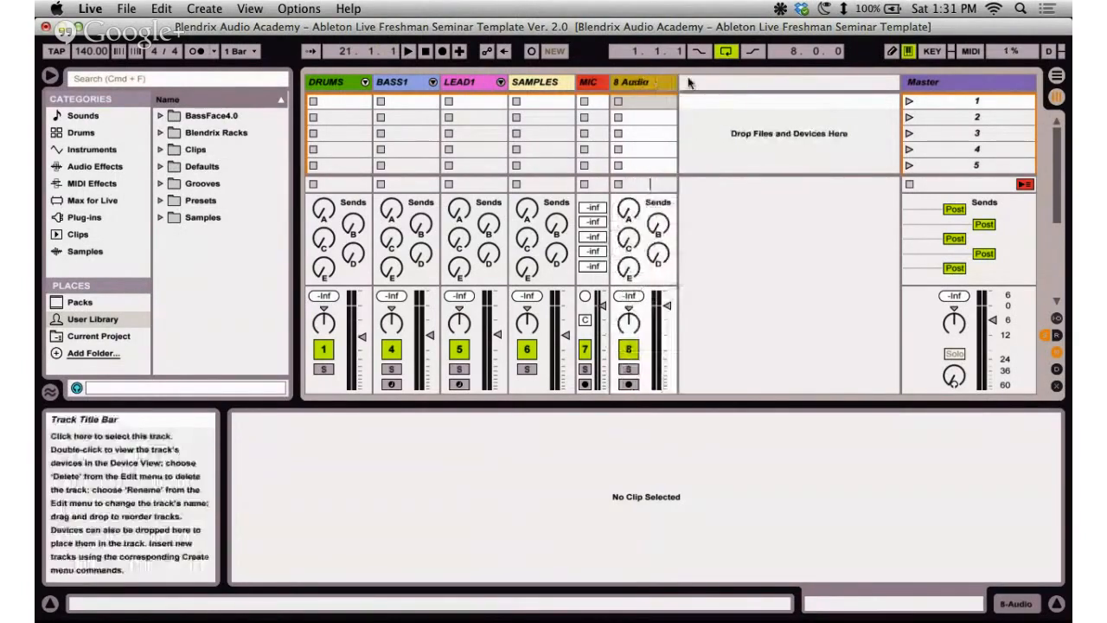
right_click(685, 82)
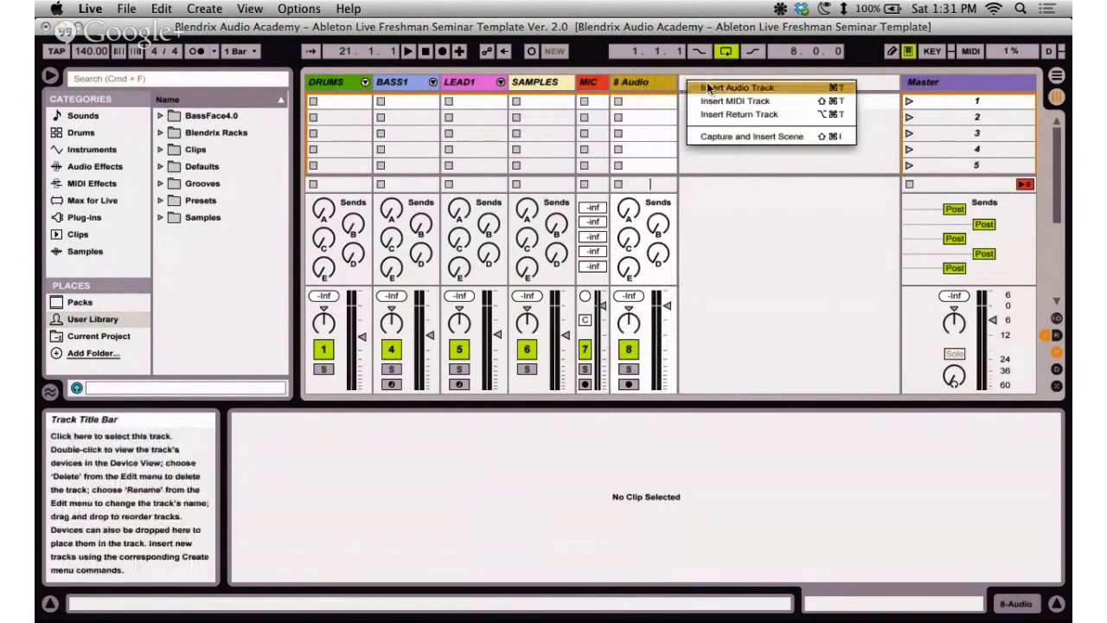
click(725, 103)
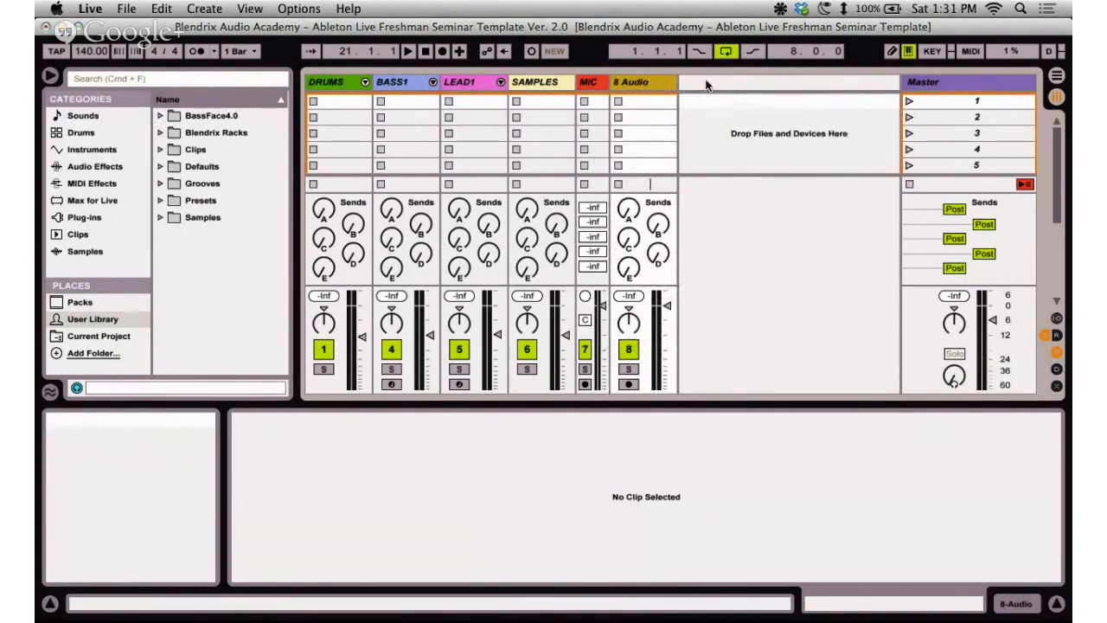
Show the device area of the new audio track and of the new MIDI track to compare what each accepts.
click(641, 83)
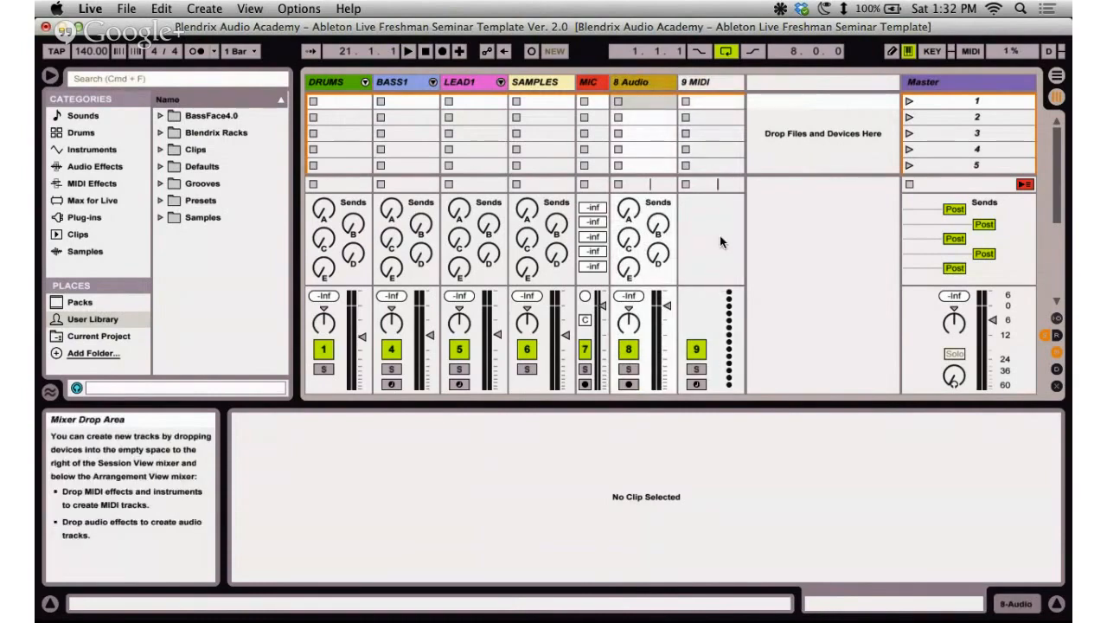
click(659, 80)
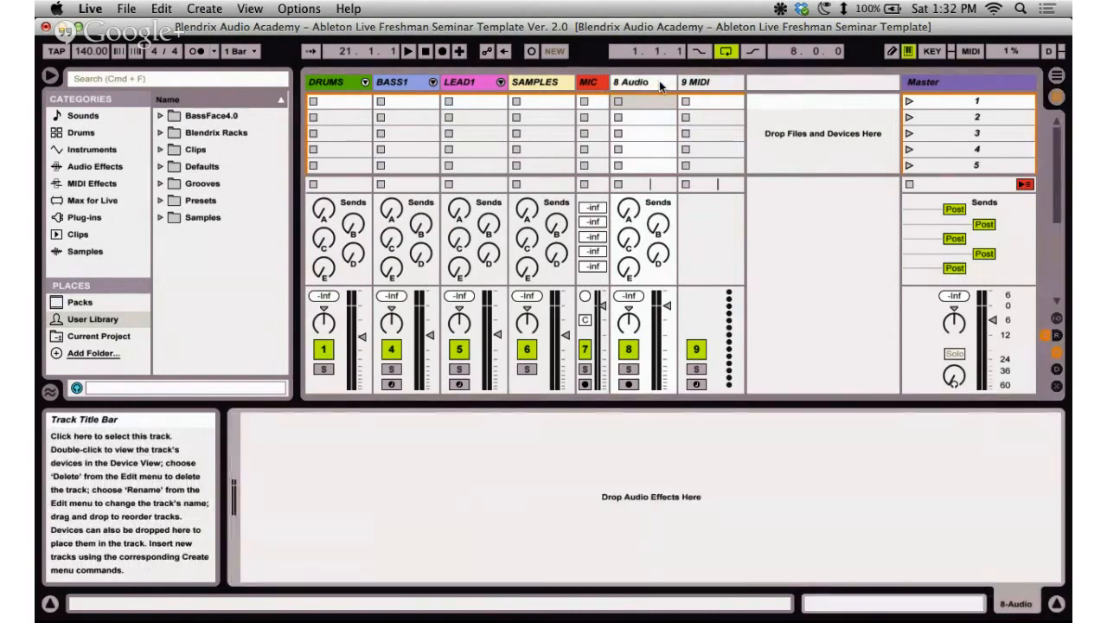
click(718, 82)
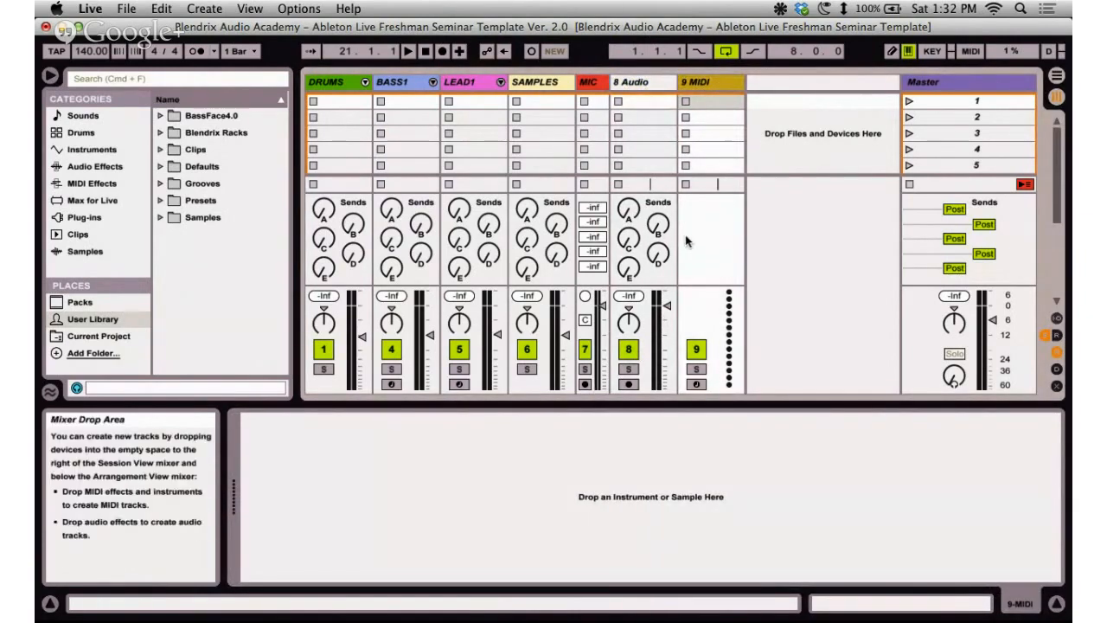
Delete the newly inserted audio and MIDI tracks.
click(651, 81)
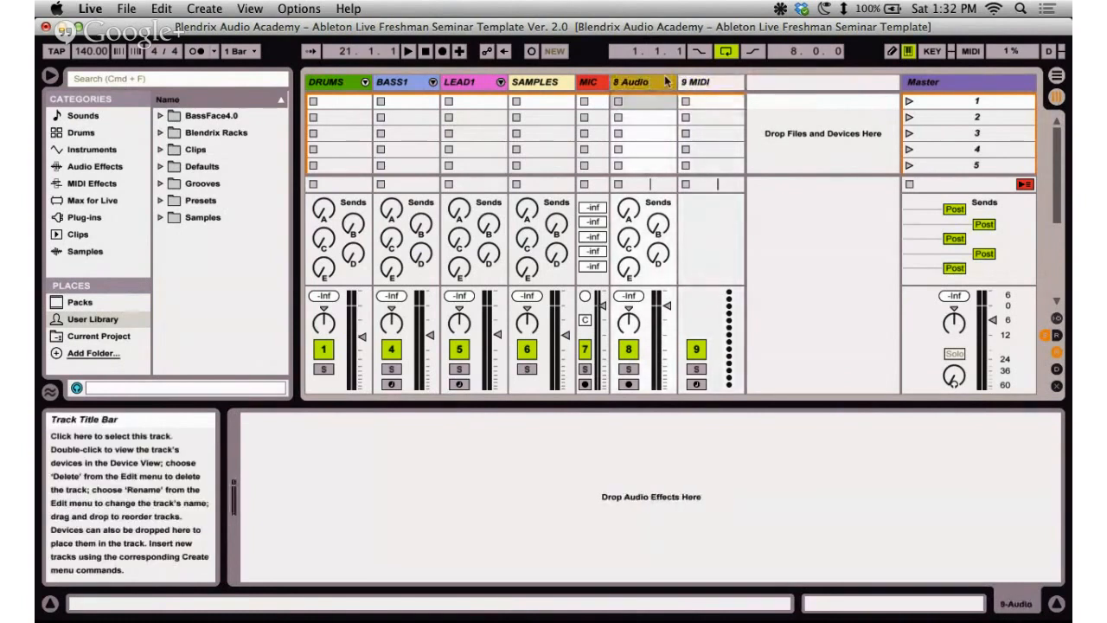
key(Delete)
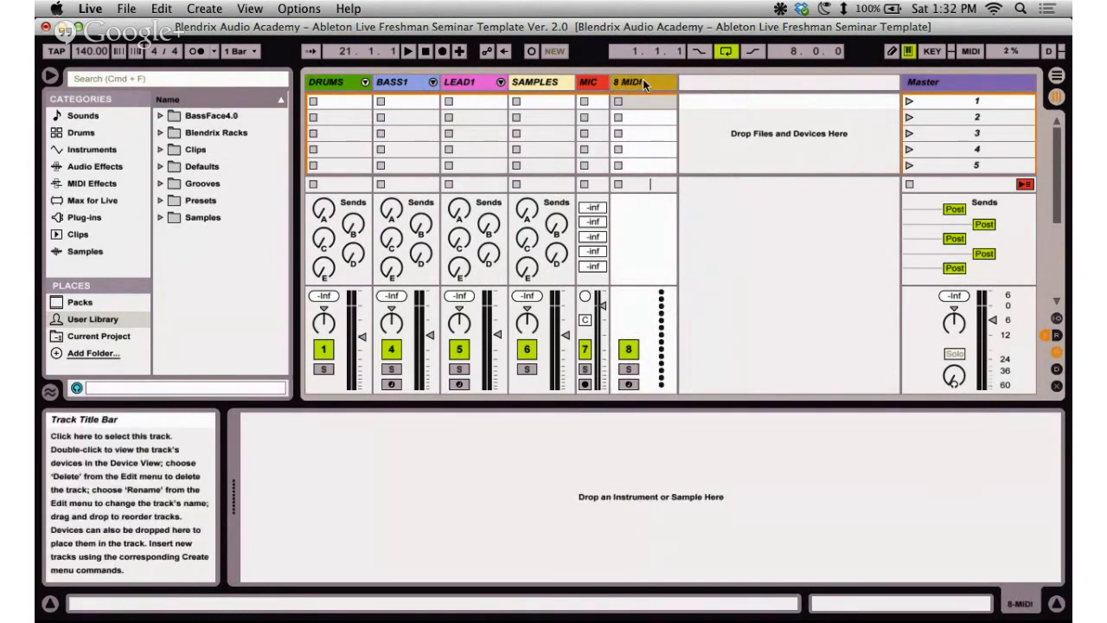
key(Delete)
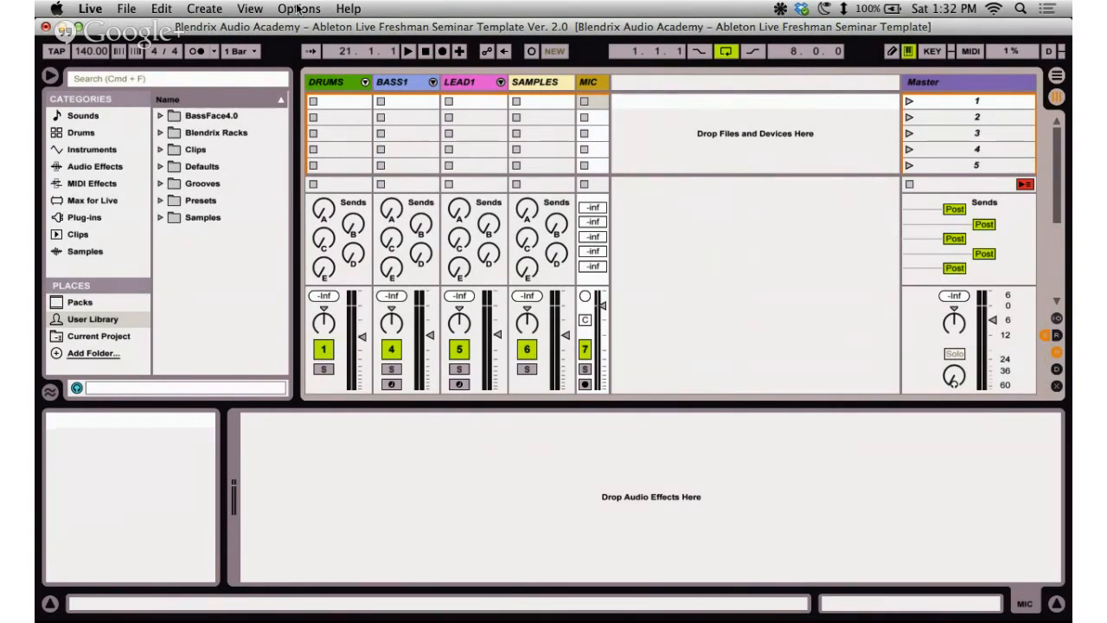
Browse the Instruments category, highlighting Sampler and Simpler, and show the contents of the Sounds category.
click(121, 150)
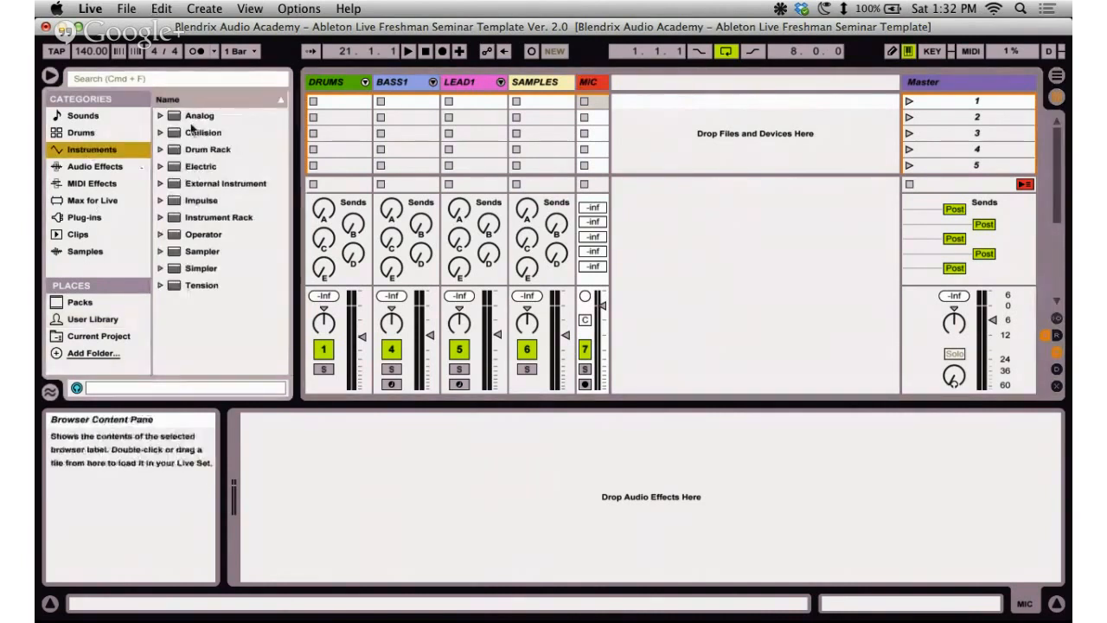
click(204, 253)
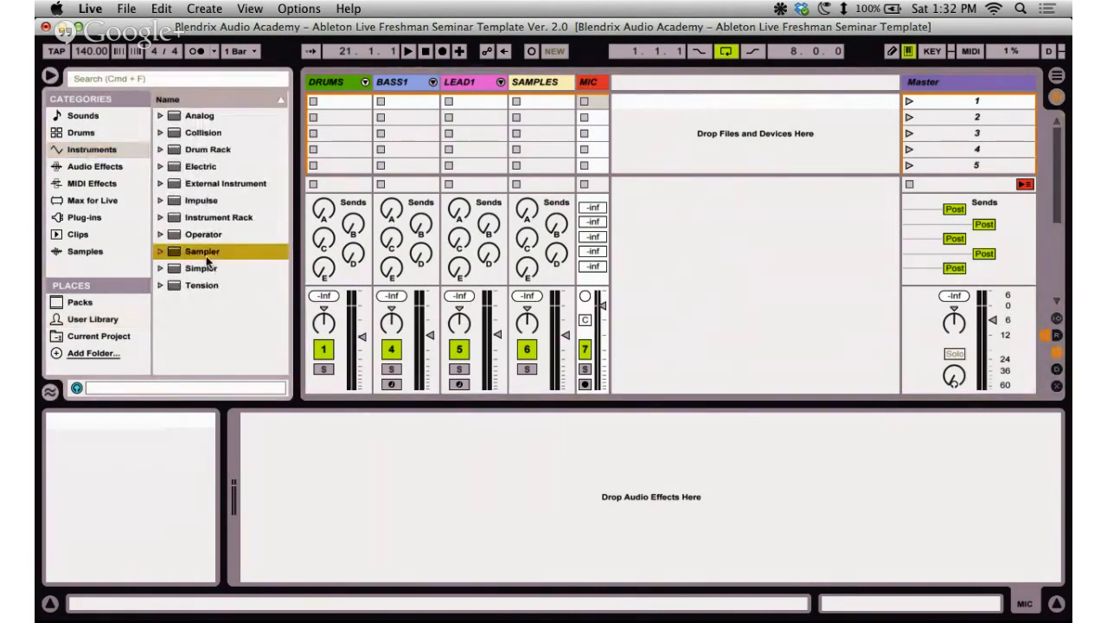
click(206, 268)
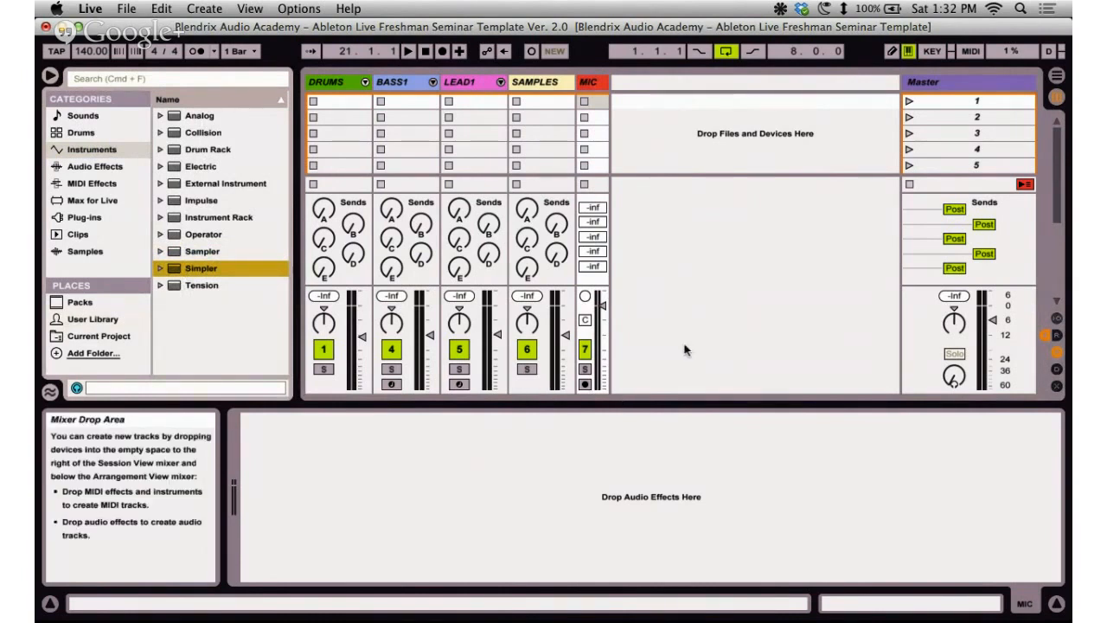
click(710, 315)
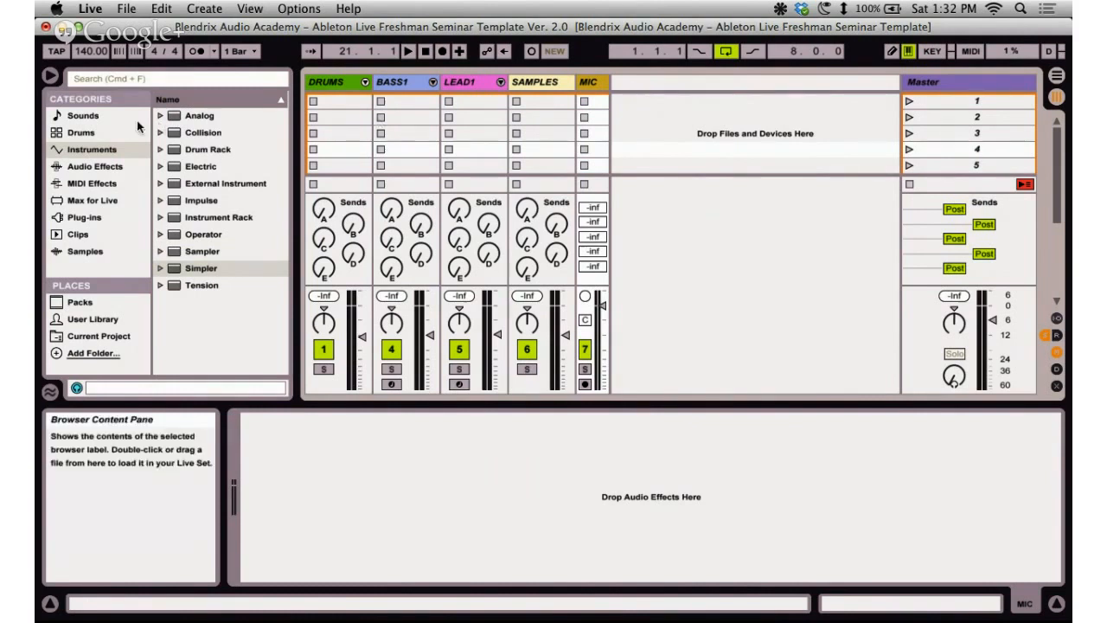
click(87, 117)
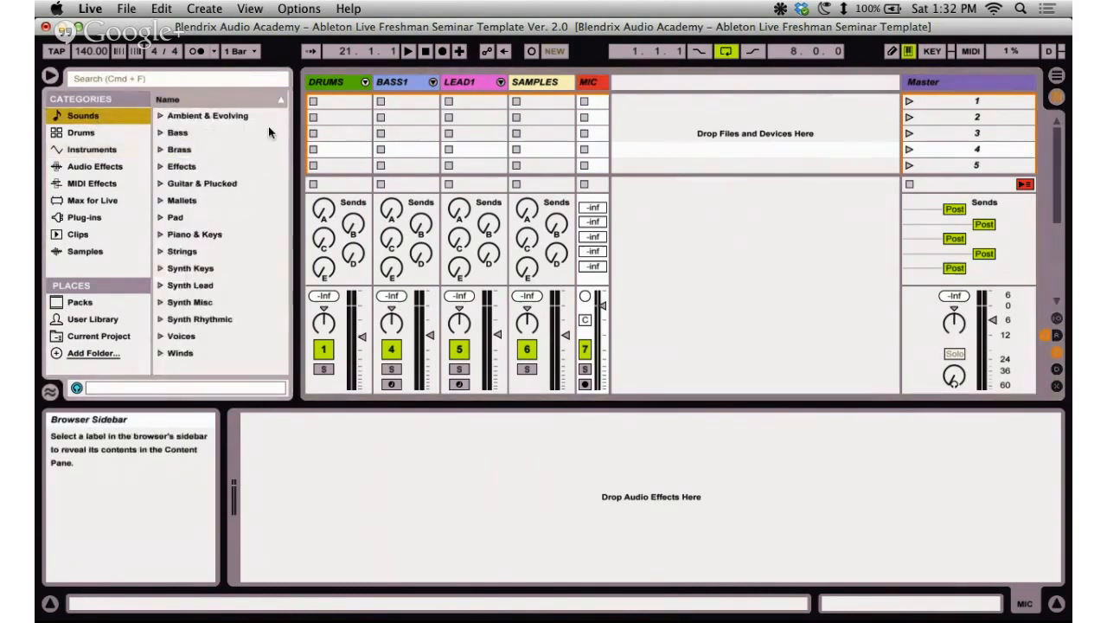
Review the Arrangement View topics in the seminar outline and return to Live.
key(ctrl+Right)
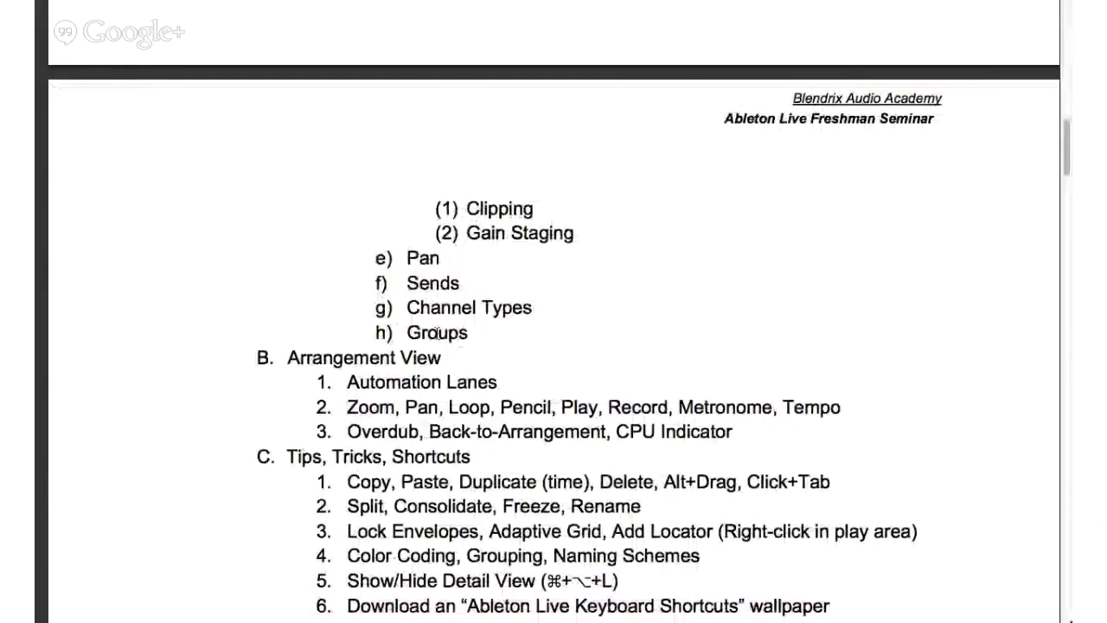
scroll(467, 286, down, 5)
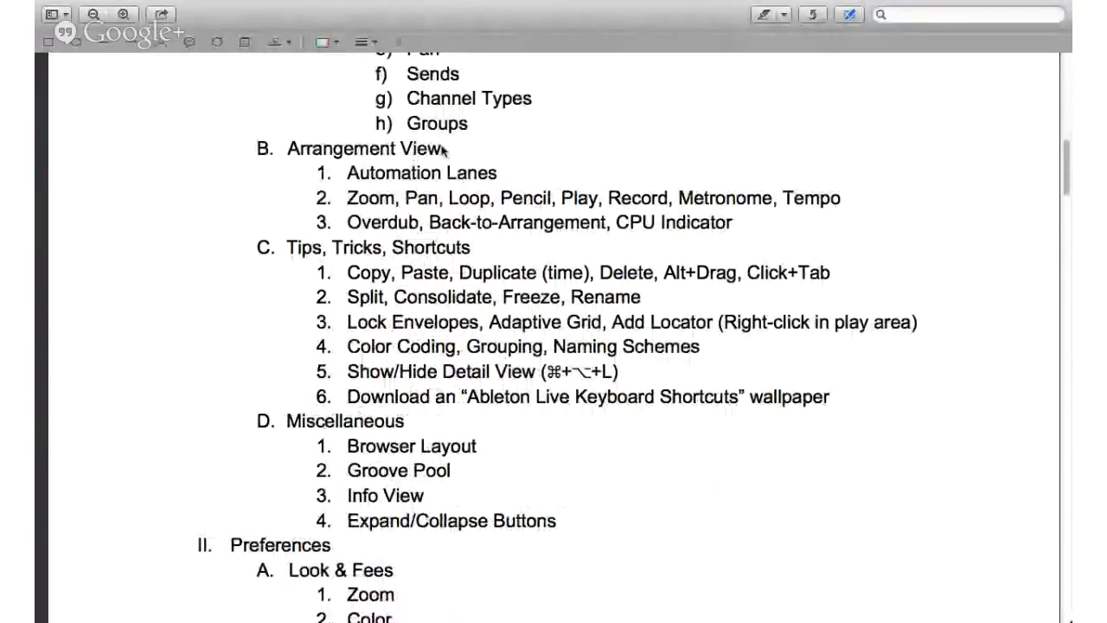
key(super+Tab)
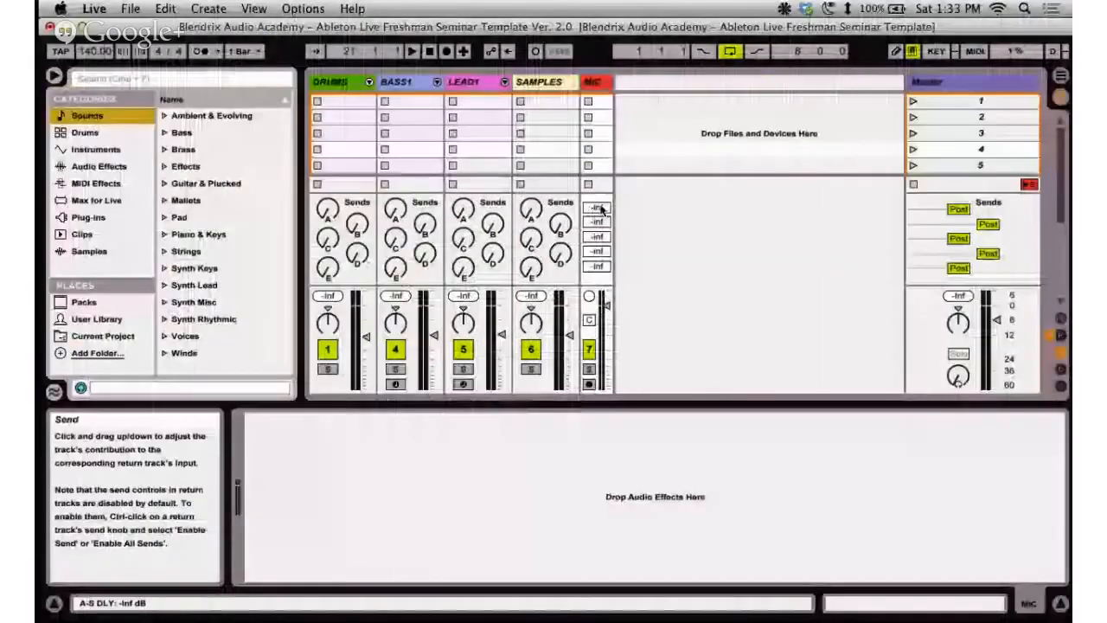
Toggle repeatedly between Session View and Arrangement View, ending on the Arrangement View.
click(1061, 77)
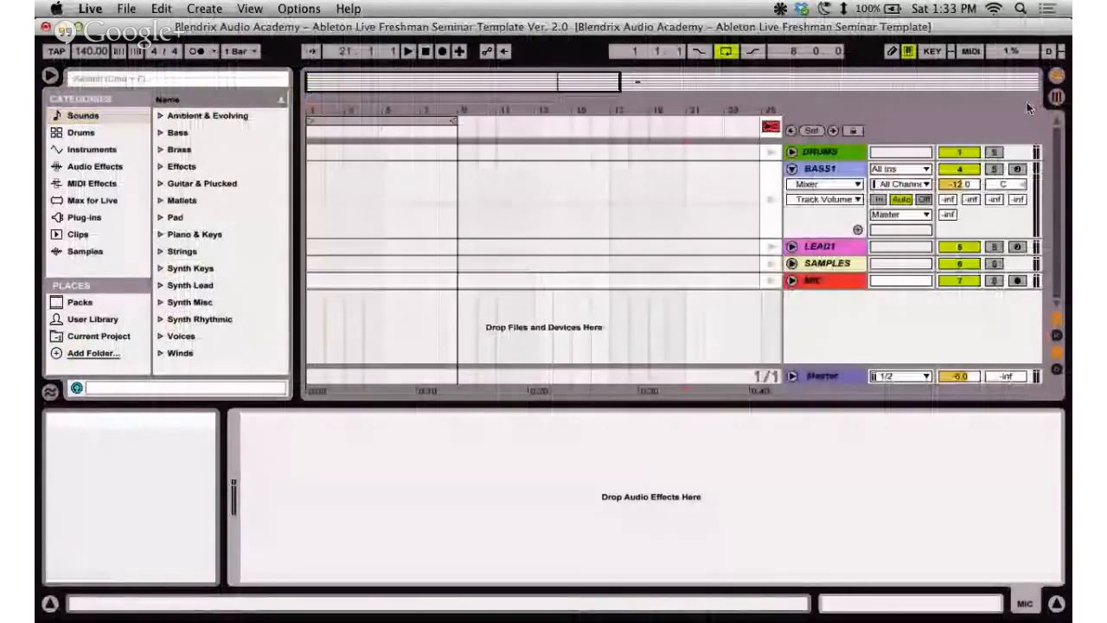
click(1056, 97)
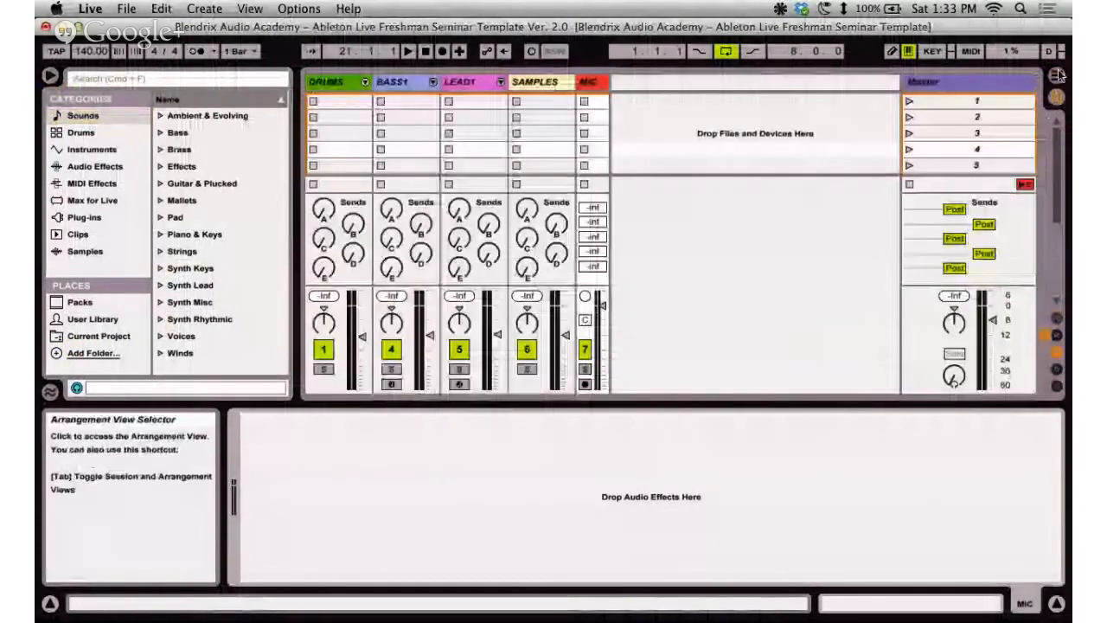
key(Tab)
key(Tab)
key(Tab)
key(Tab)
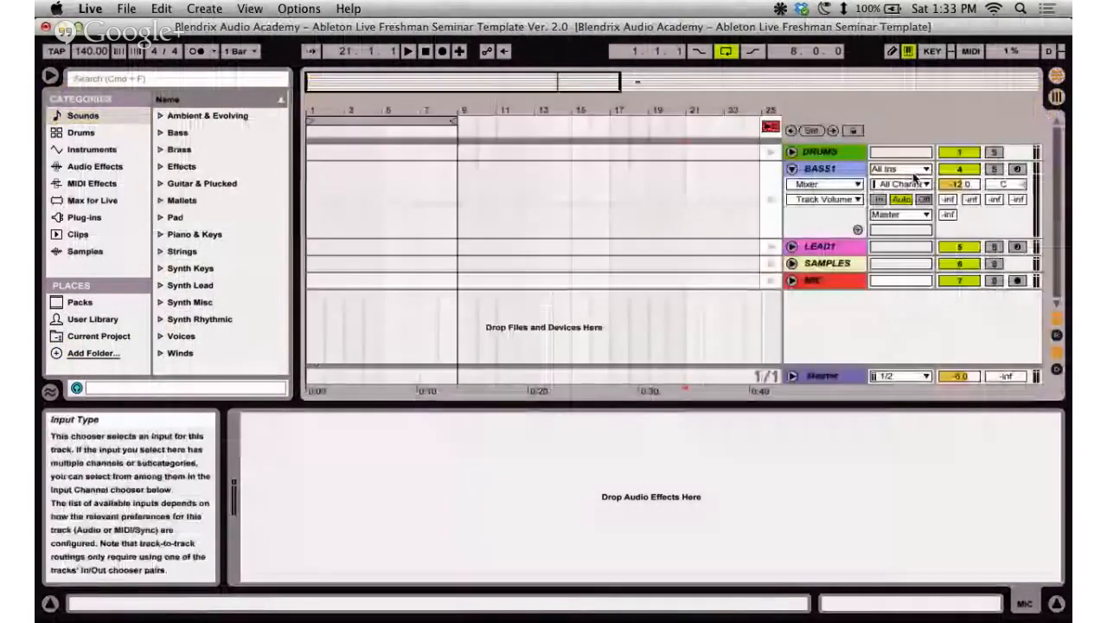
key(Tab)
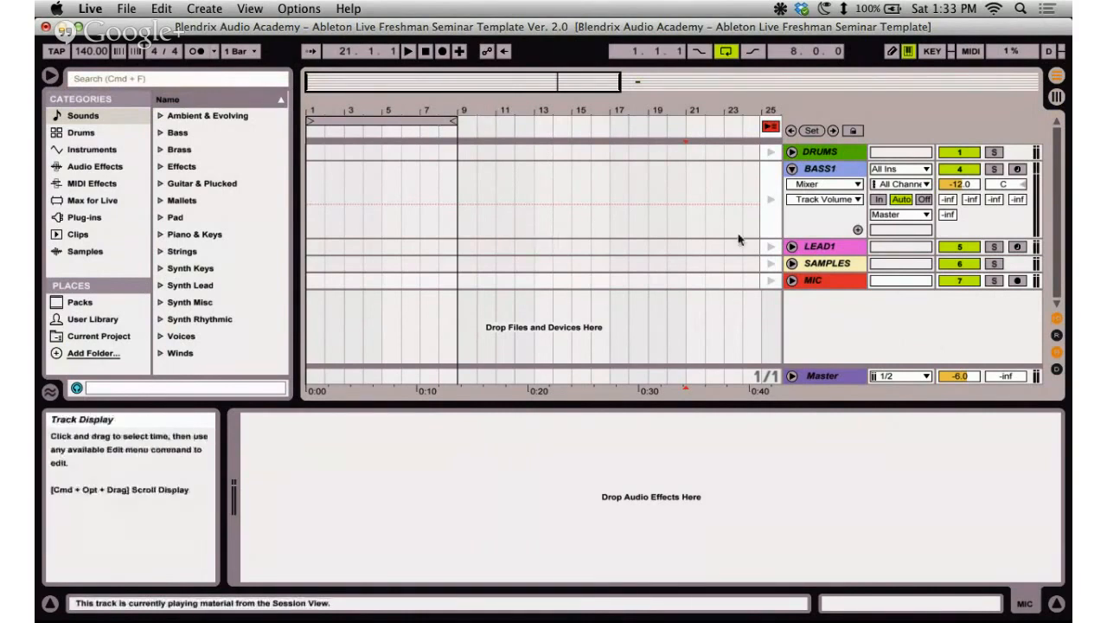
Place the insert marker at bar 5 and at bar 17 on the BASS1 timeline, and select the DRUMS track.
click(386, 163)
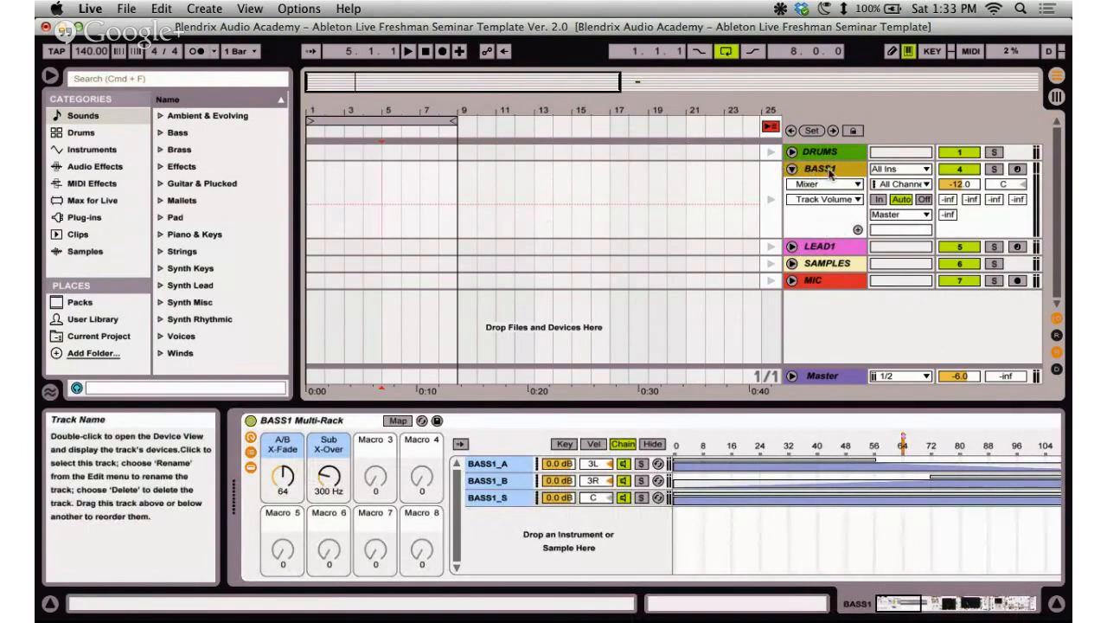
click(595, 198)
click(608, 181)
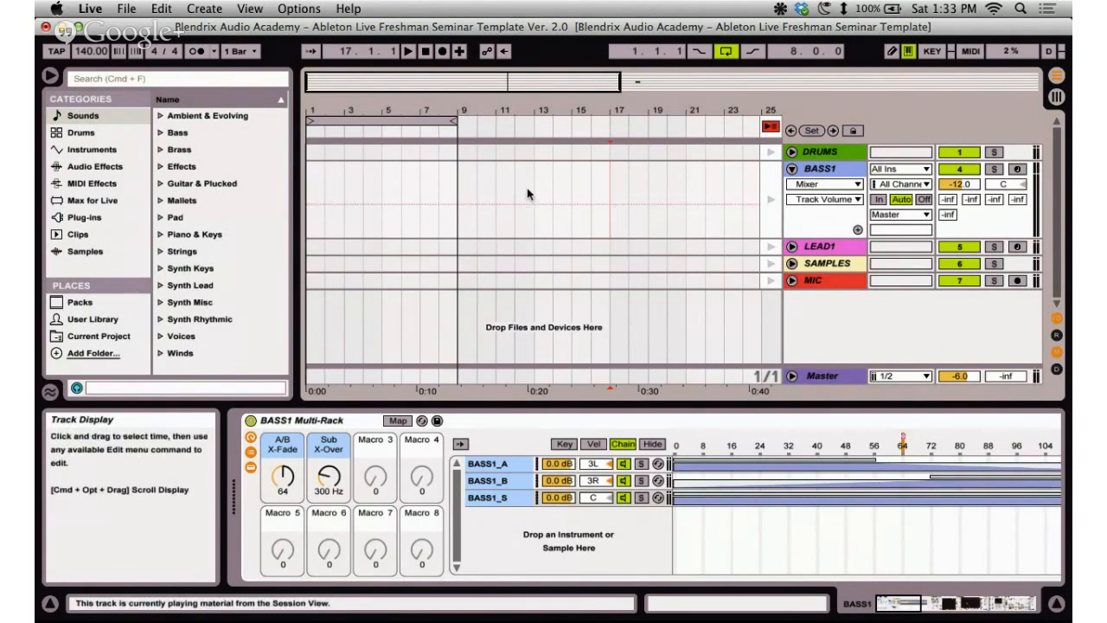
click(820, 154)
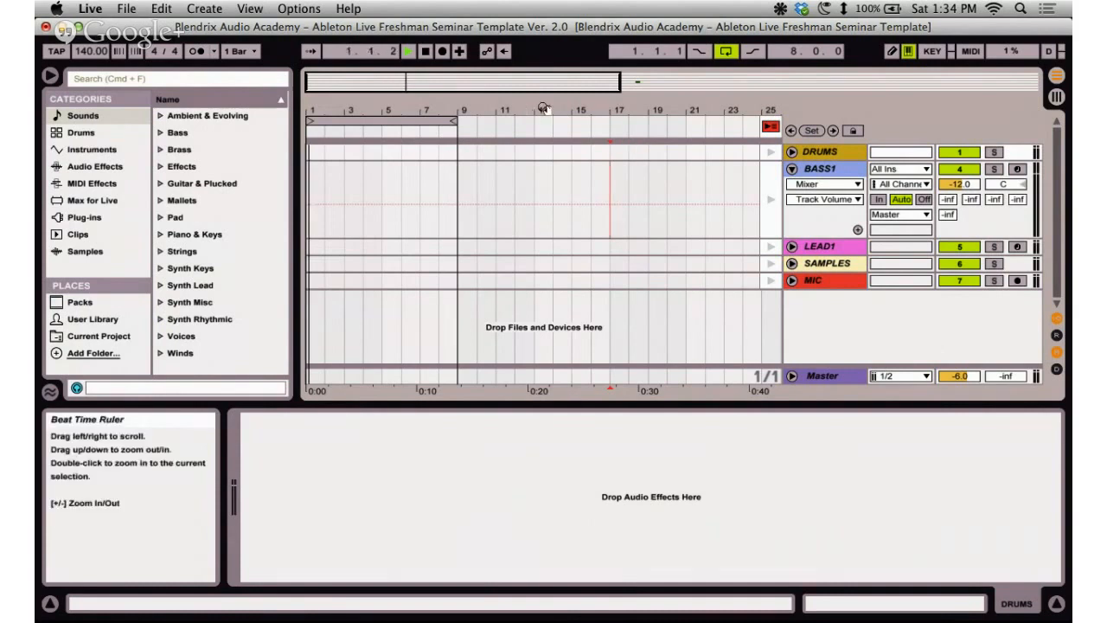
Shorten the arrangement loop to 4 bars from bar 1, turn the loop off, and stop playback.
click(418, 121)
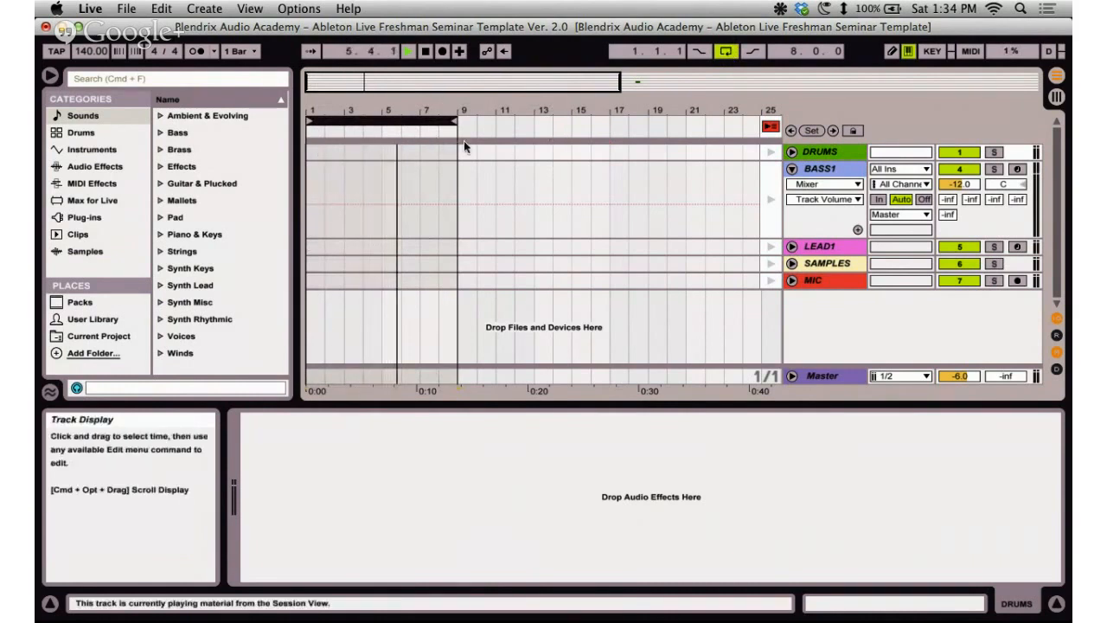
drag(454, 122, 385, 128)
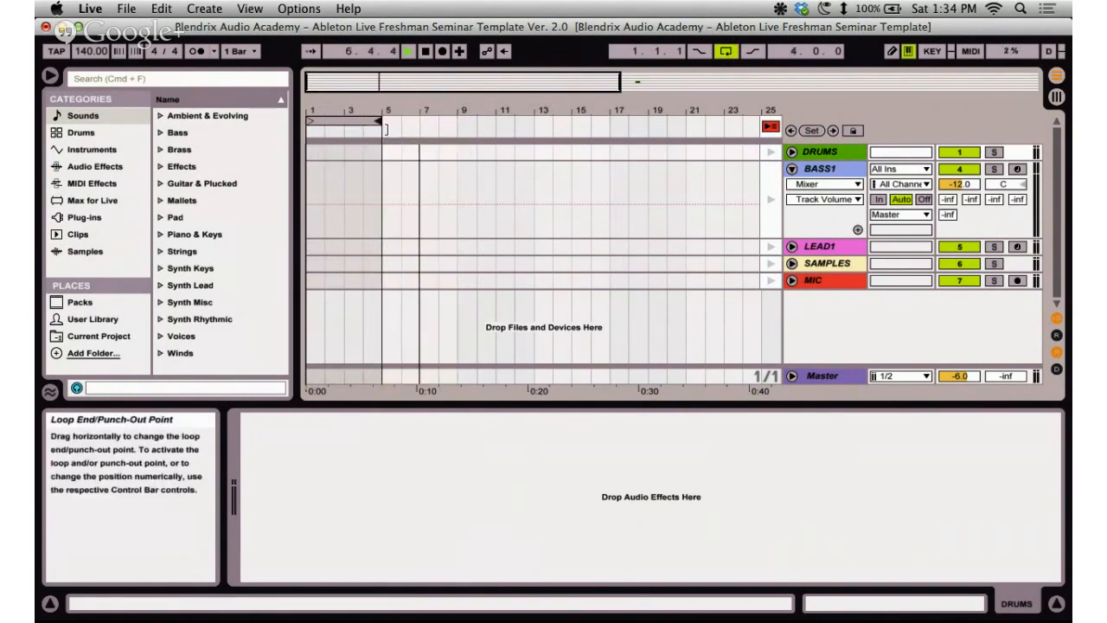
click(366, 129)
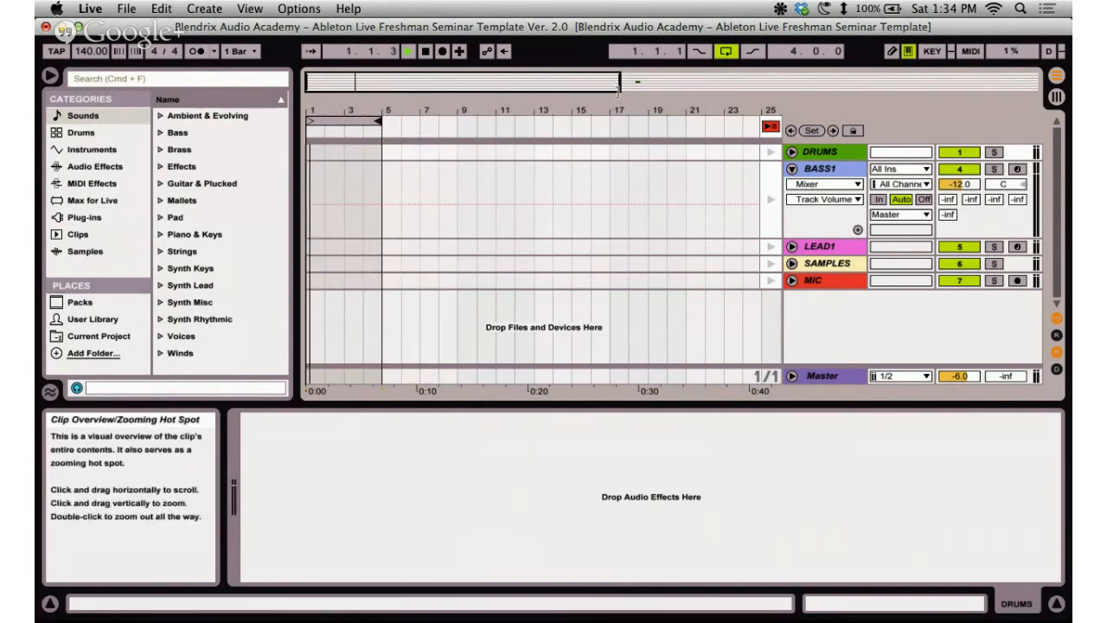
click(726, 51)
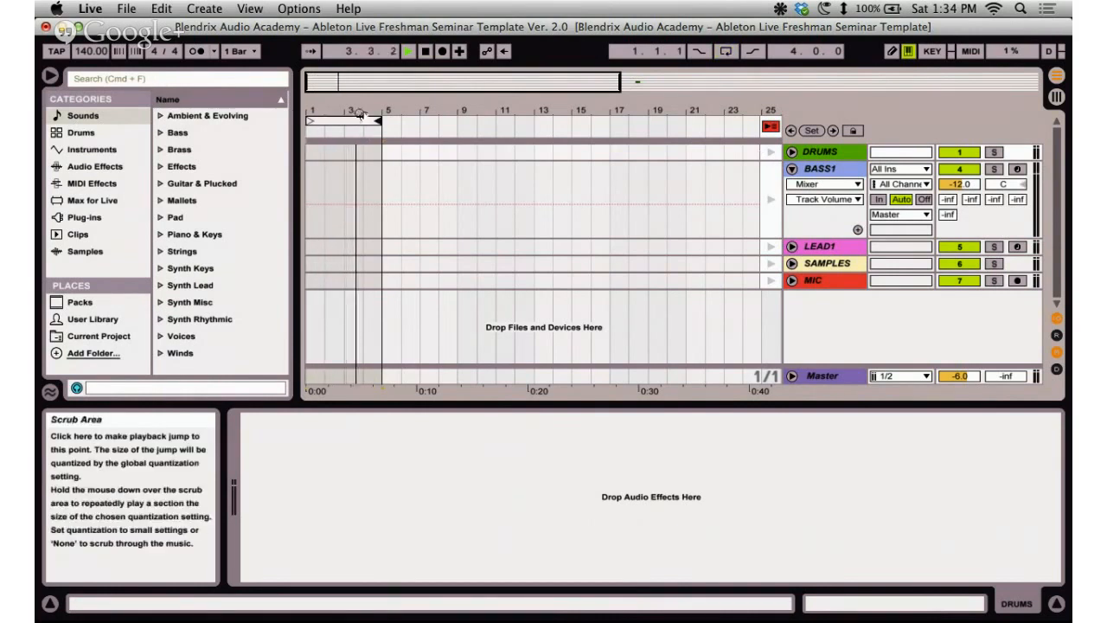
click(425, 51)
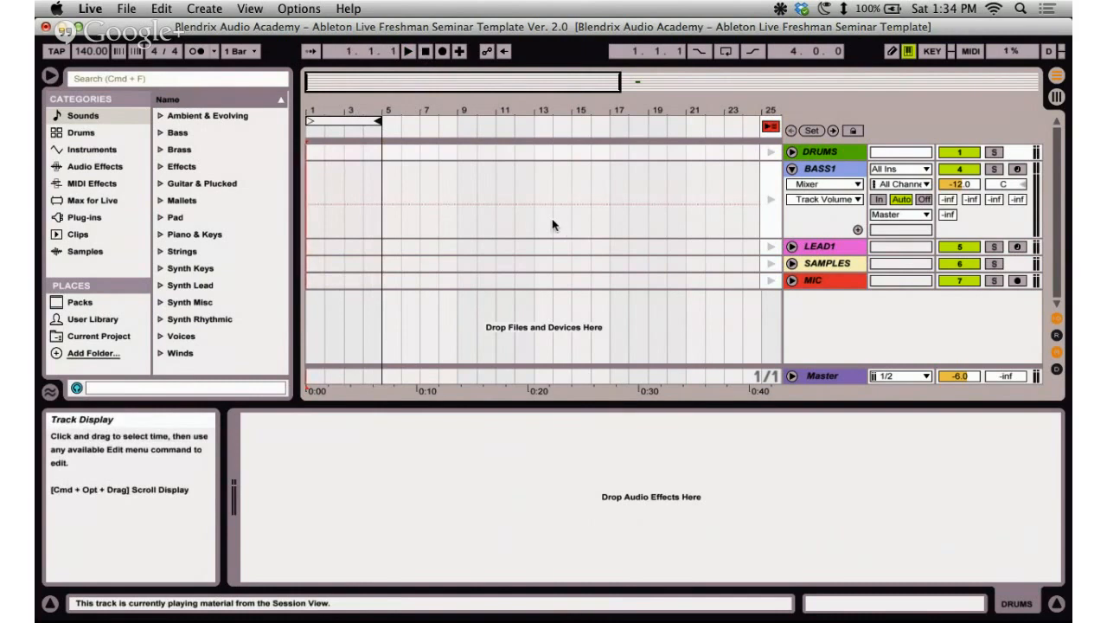
Place the insert marker at bar 14 on the BASS1 track and zoom the arrangement timeline out.
click(811, 301)
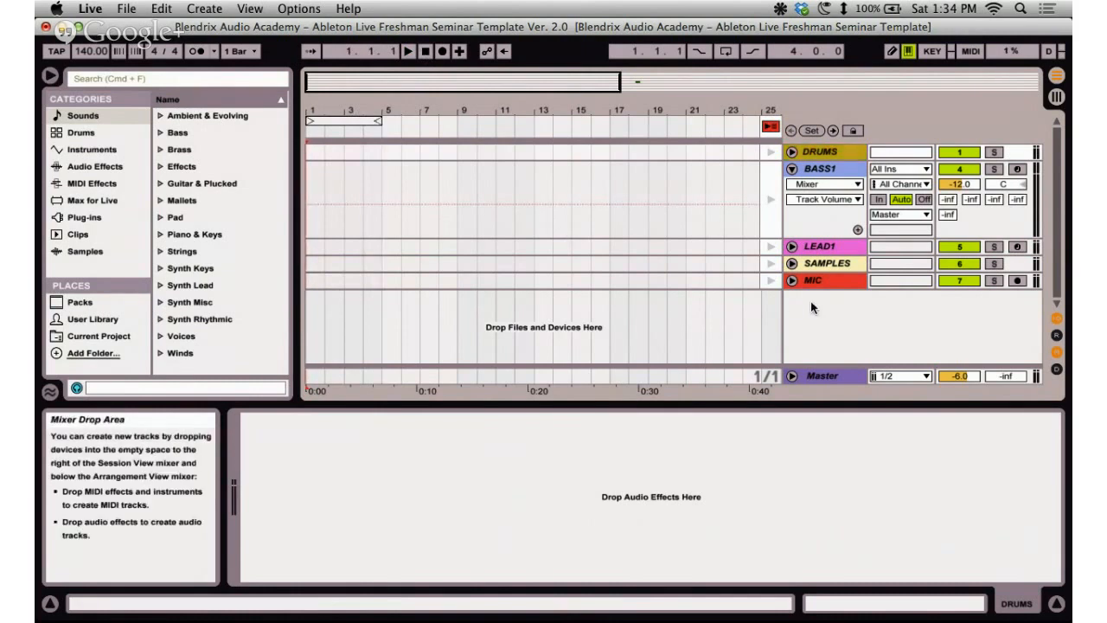
click(588, 220)
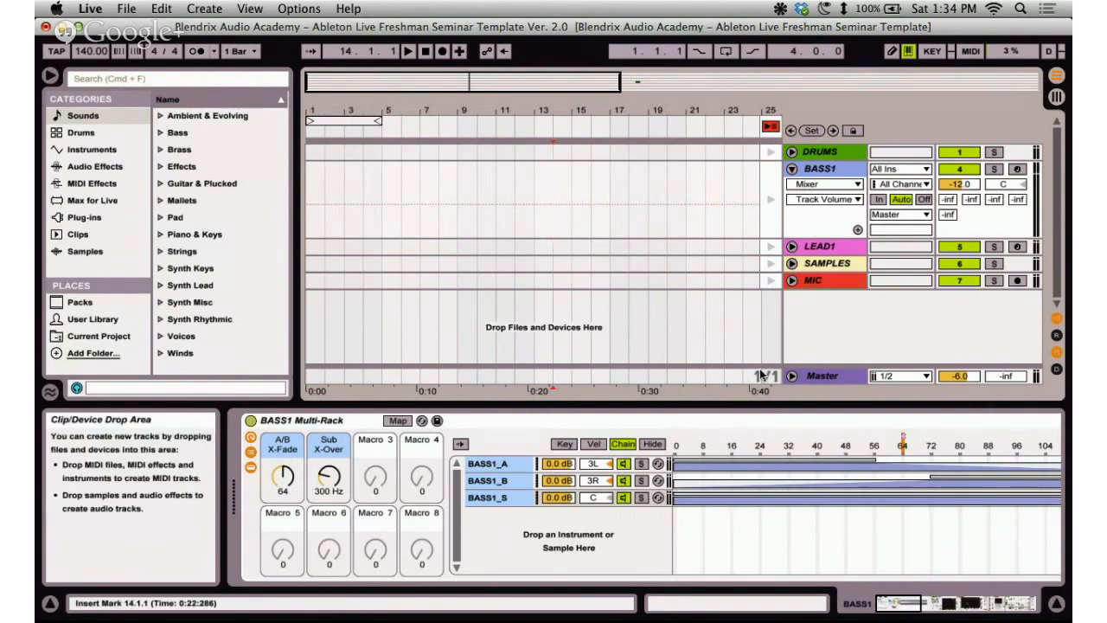
drag(706, 107, 706, 93)
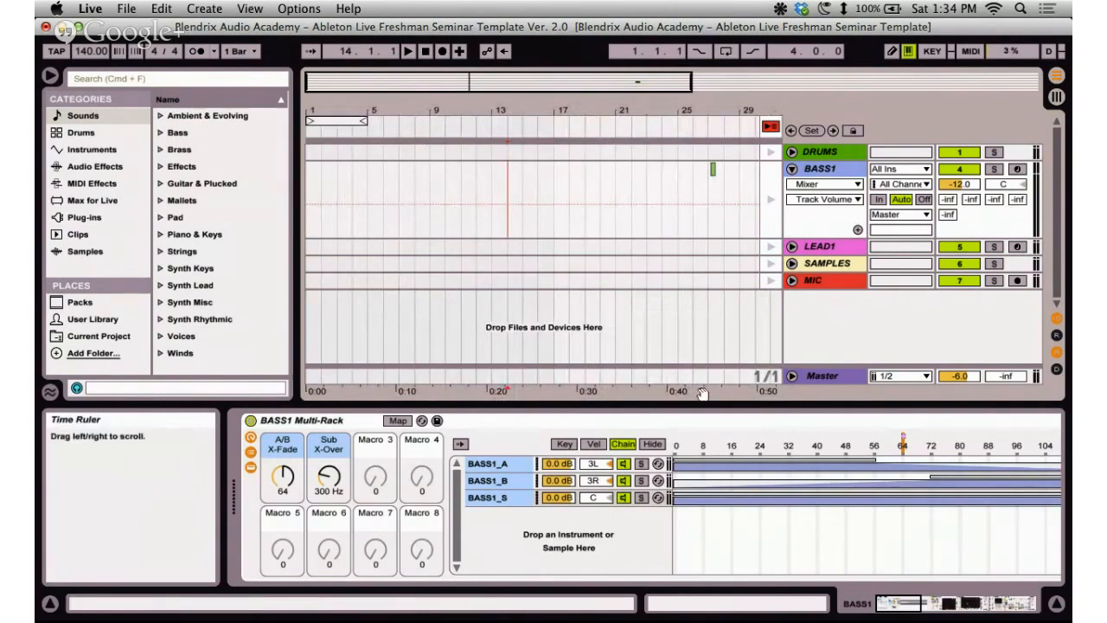
key(minus)
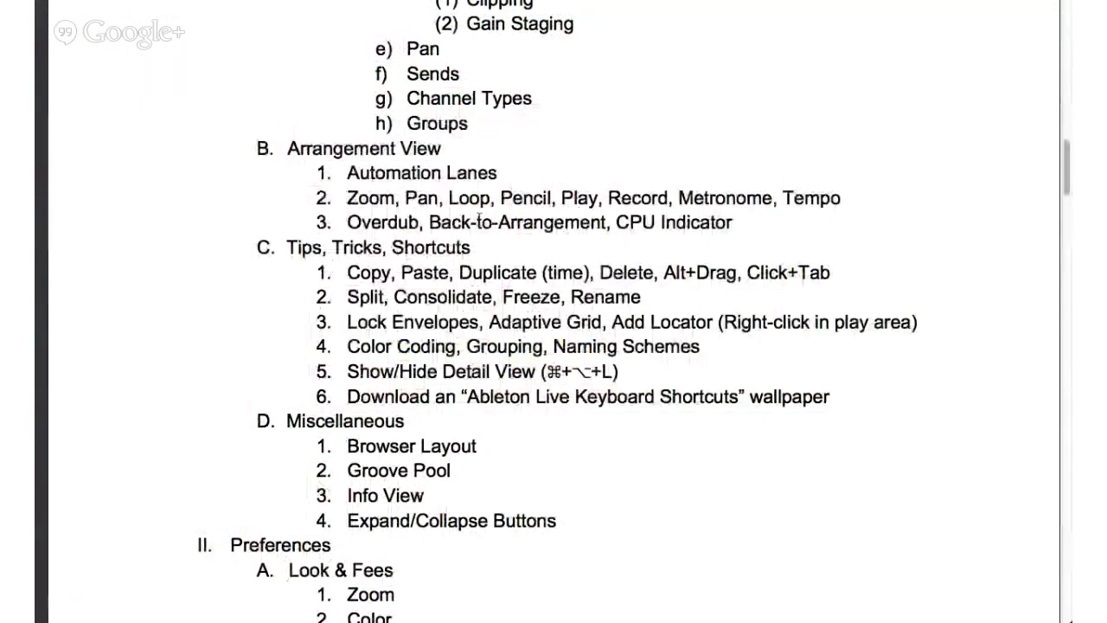
Return from the outline to the Arrangement View and insert a four-bar MIDI clip at bar 1 on the BASS1 track.
key(ctrl+Left)
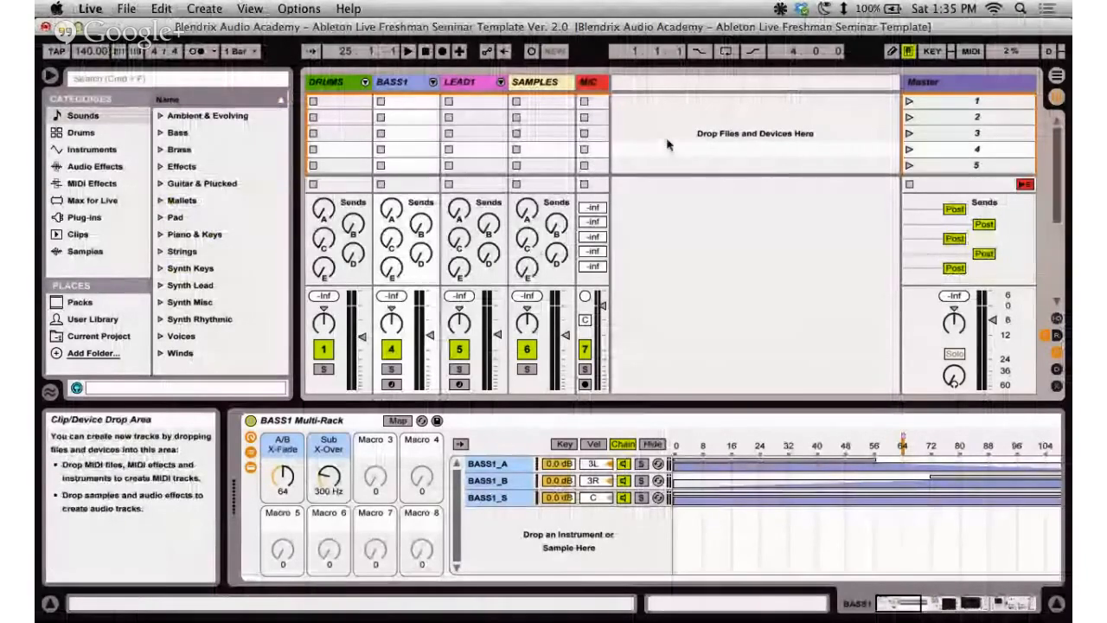
key(Tab)
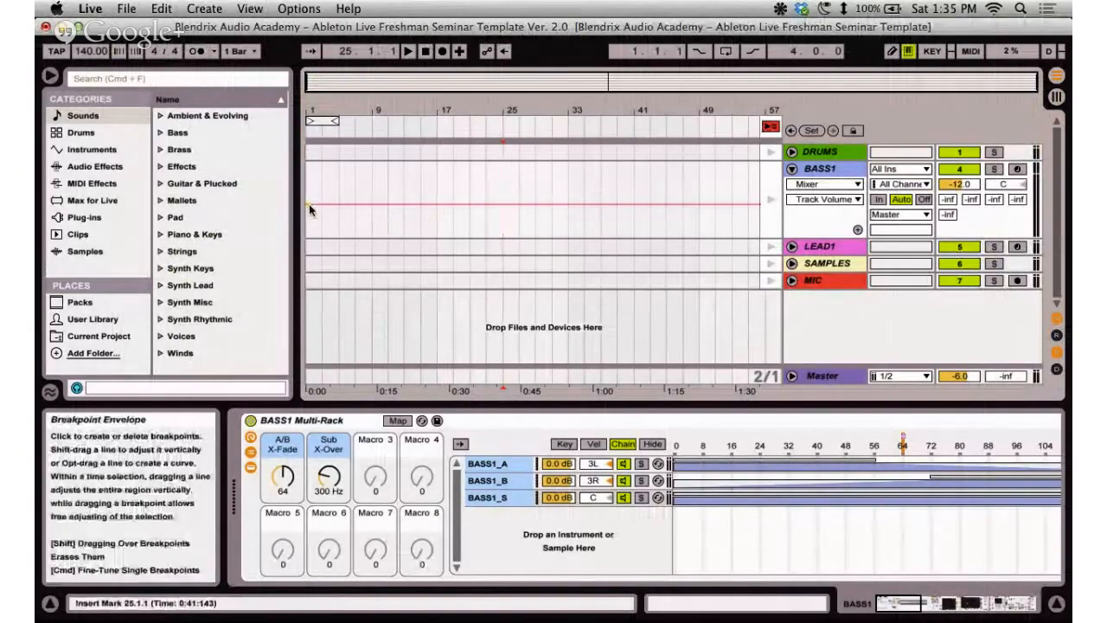
drag(309, 209, 308, 170)
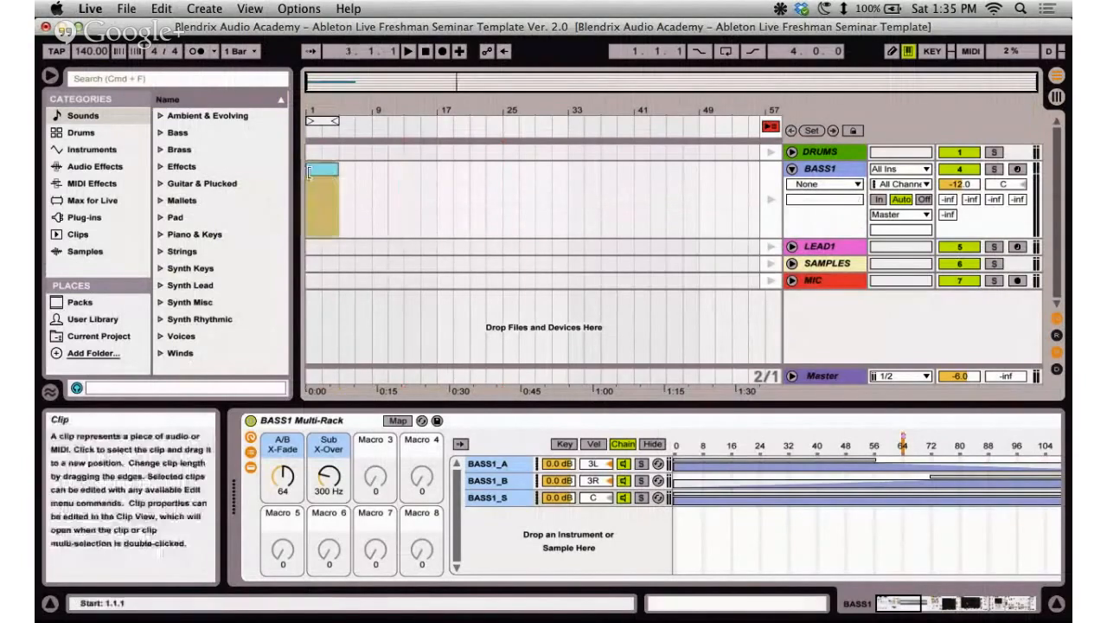
click(341, 157)
click(321, 170)
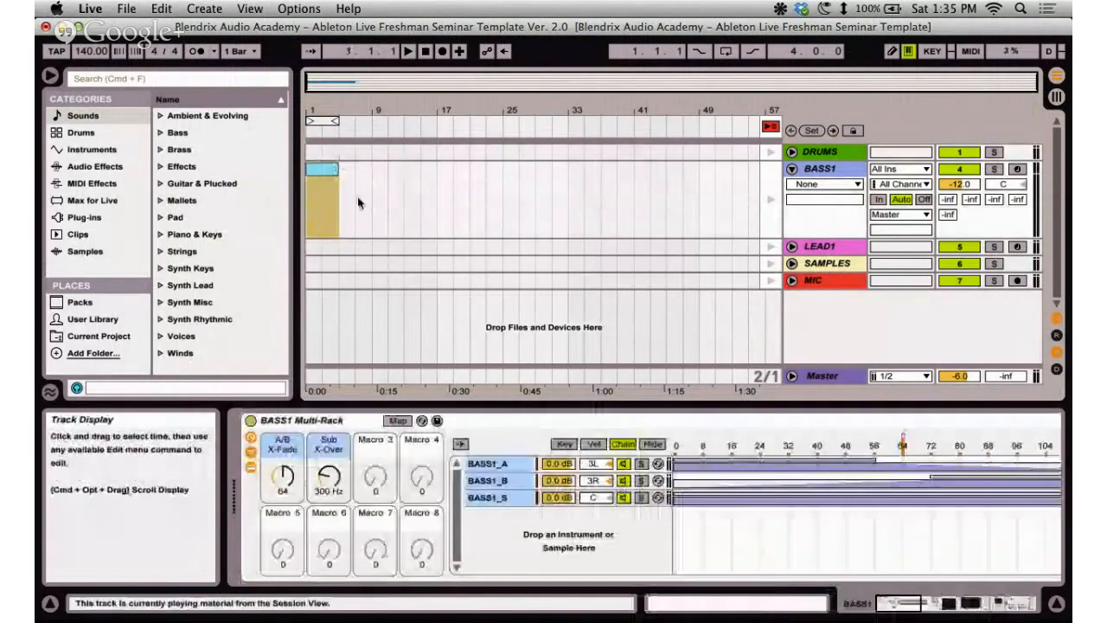
click(324, 203)
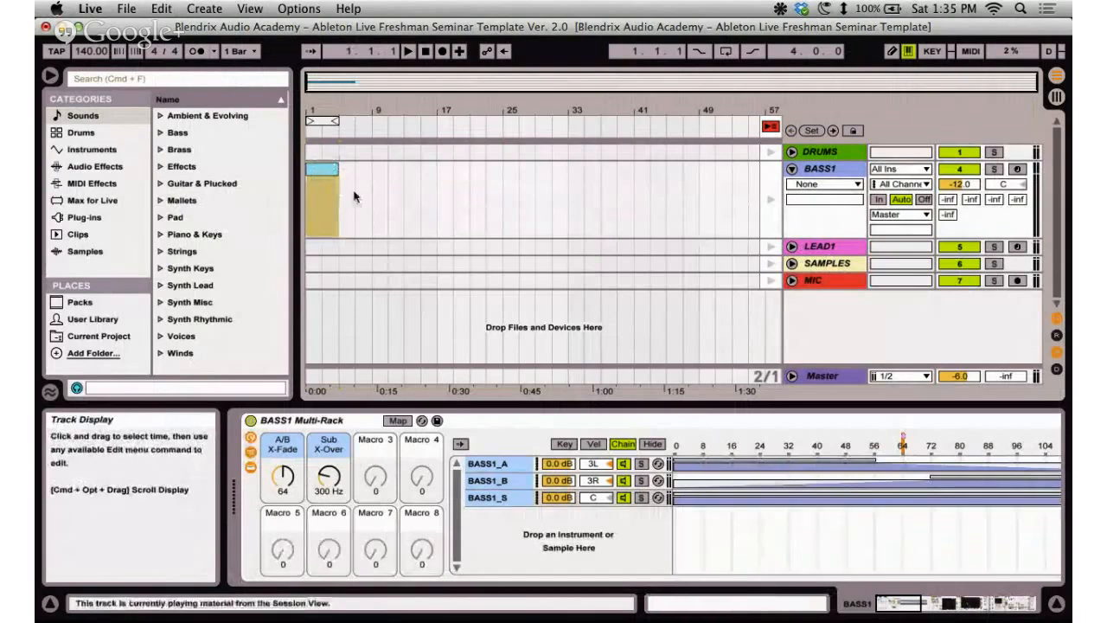
Zoom in on the BASS1 clip, turn on the four-bar arrangement loop, and start playback.
double_click(333, 109)
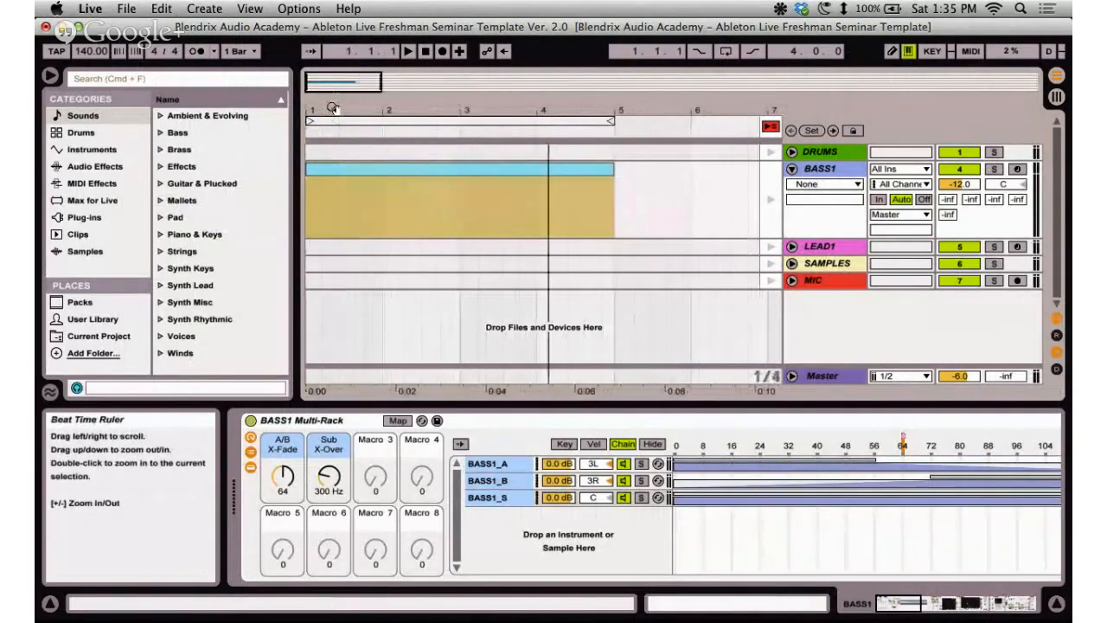
click(726, 51)
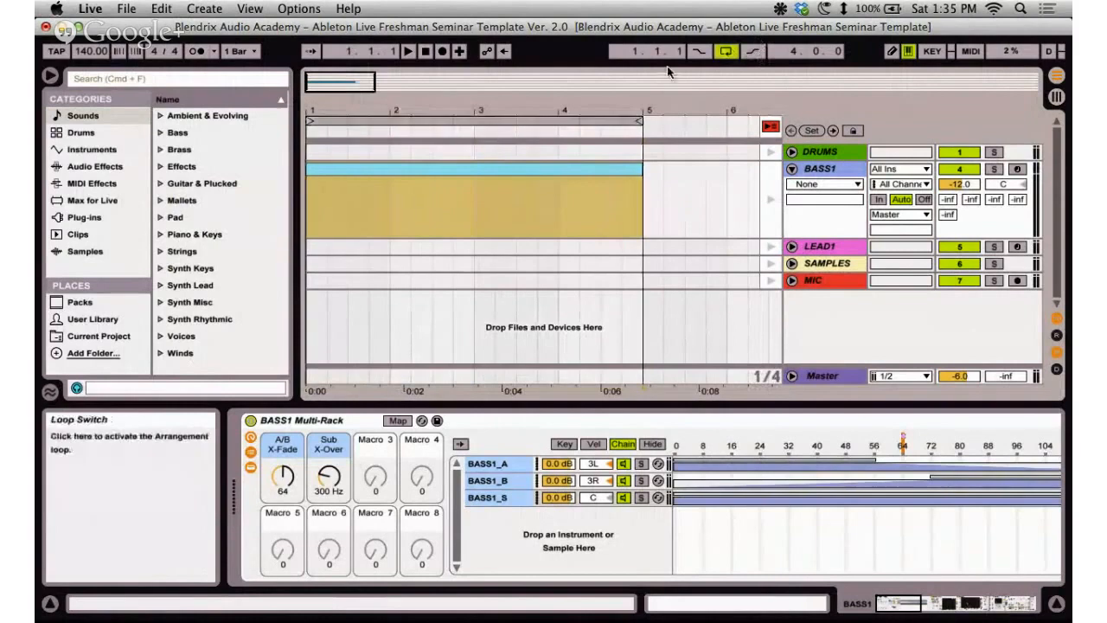
click(404, 130)
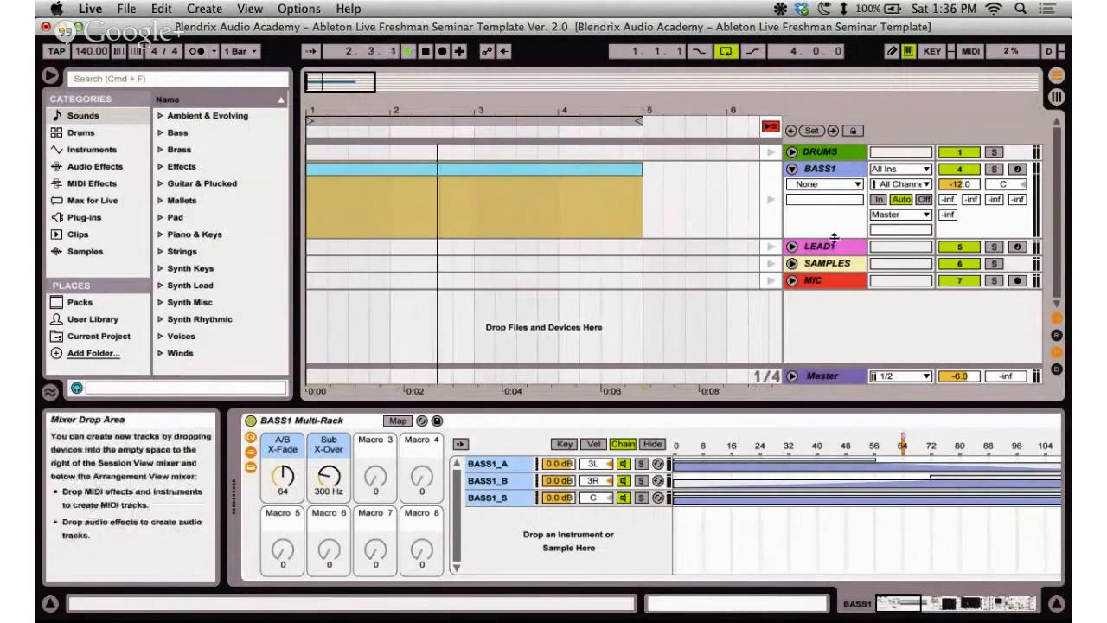
Set the BASS1 track's automation lane to show the BASS1 Multi-Rack's A/B X-Fade parameter.
click(807, 185)
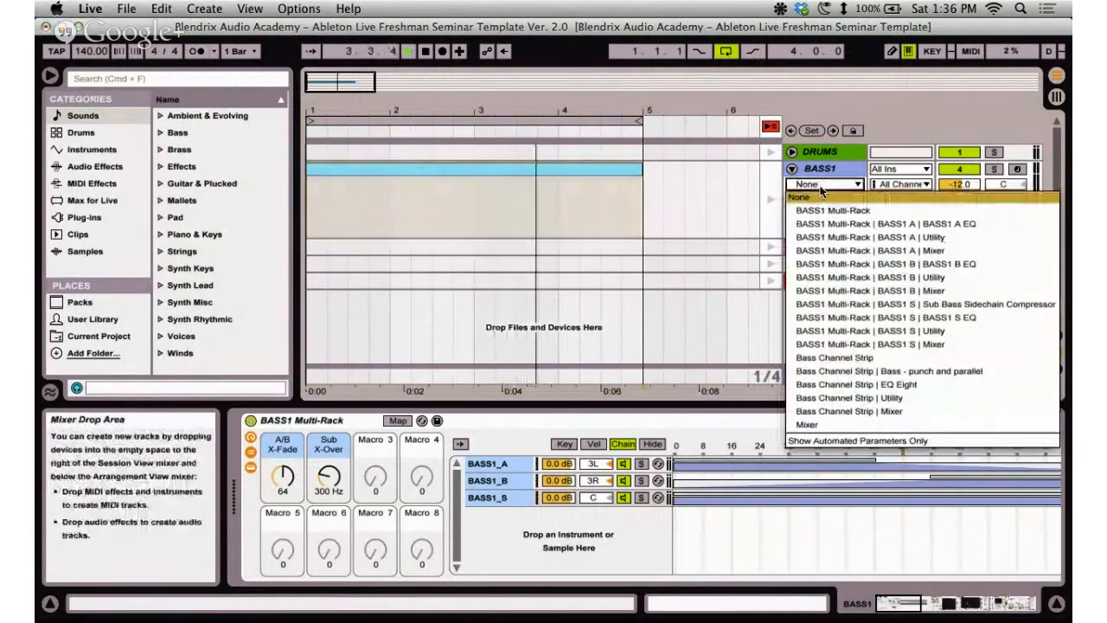
click(808, 186)
click(806, 185)
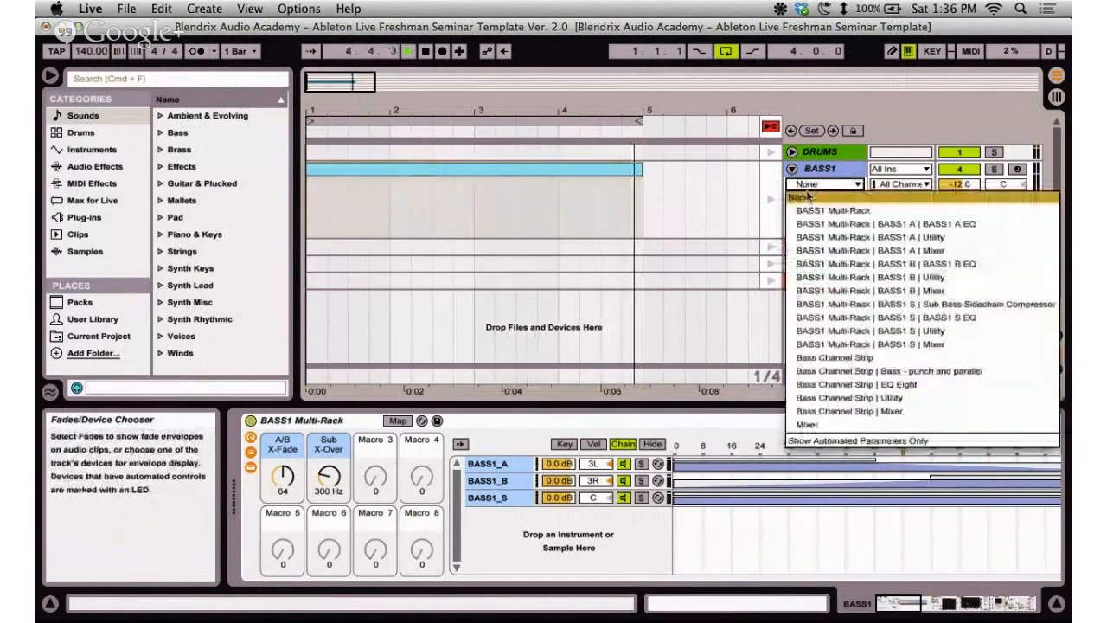
click(806, 211)
click(817, 200)
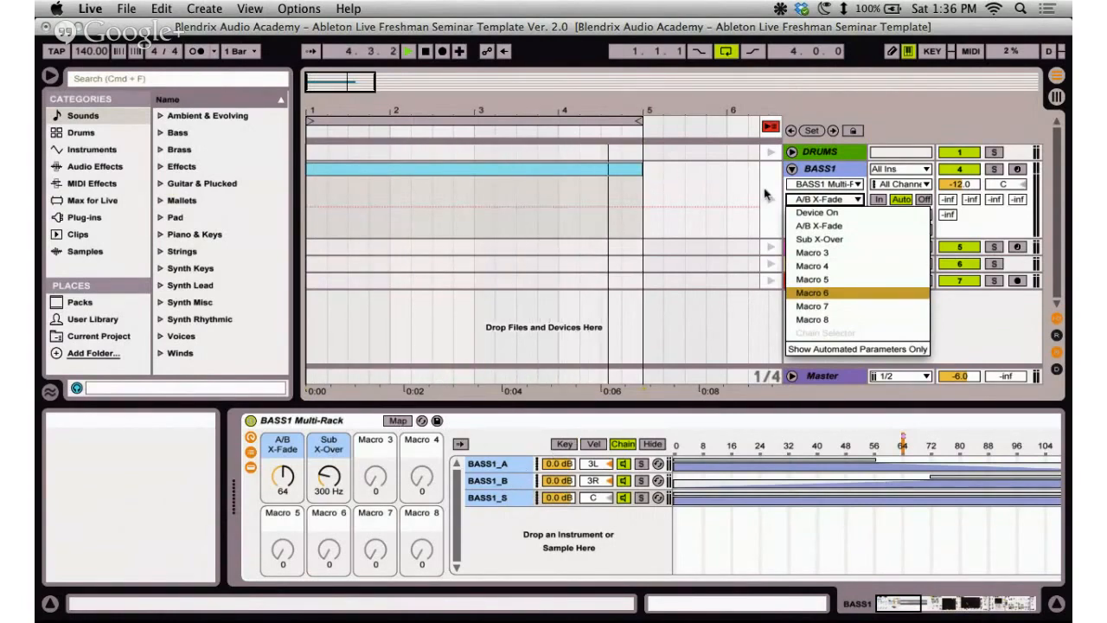
click(825, 227)
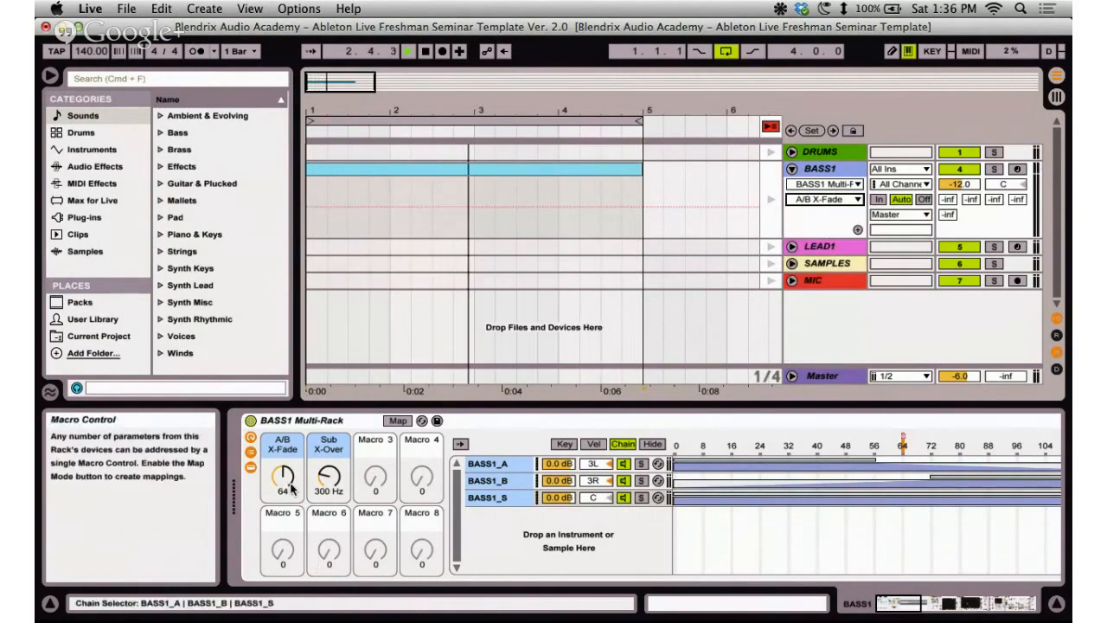
Add breakpoints to the A/B X-Fade envelope and shape it to fall until bar 3, rise to bar 4, and fall again before bar 5.
click(313, 208)
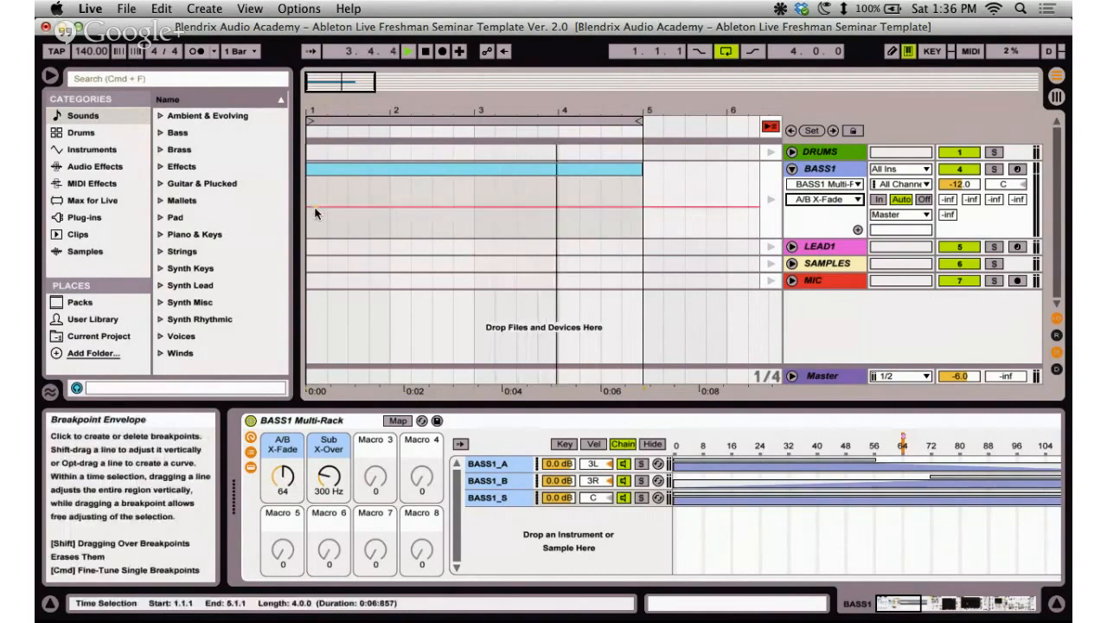
click(388, 206)
click(480, 208)
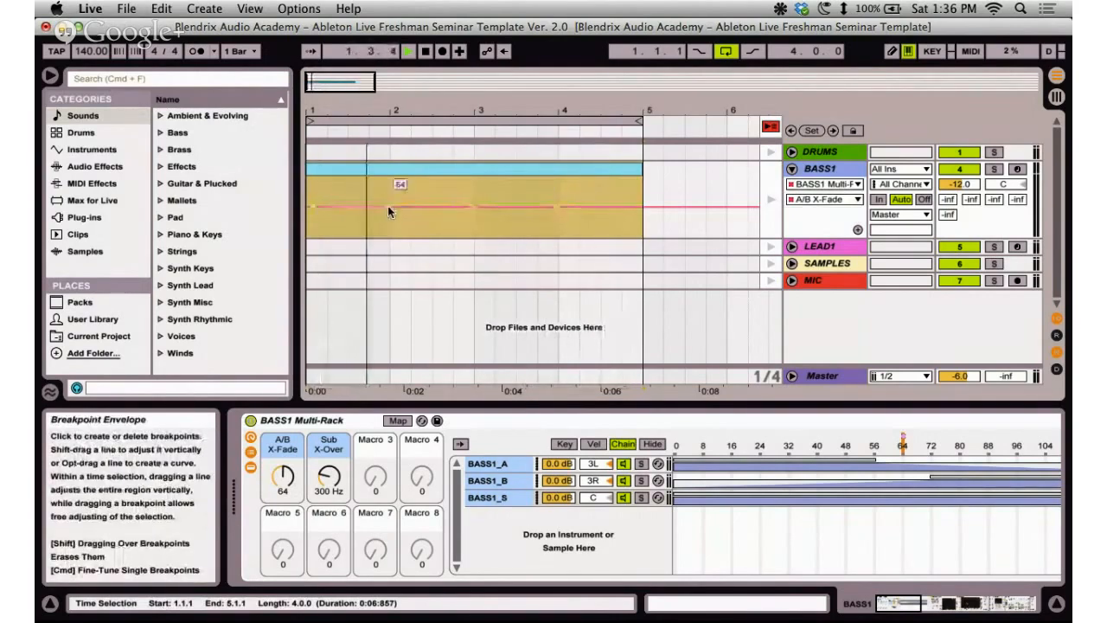
mouse_move(386, 207)
mouse_down()
mouse_move(388, 187)
mouse_move(387, 203)
mouse_up()
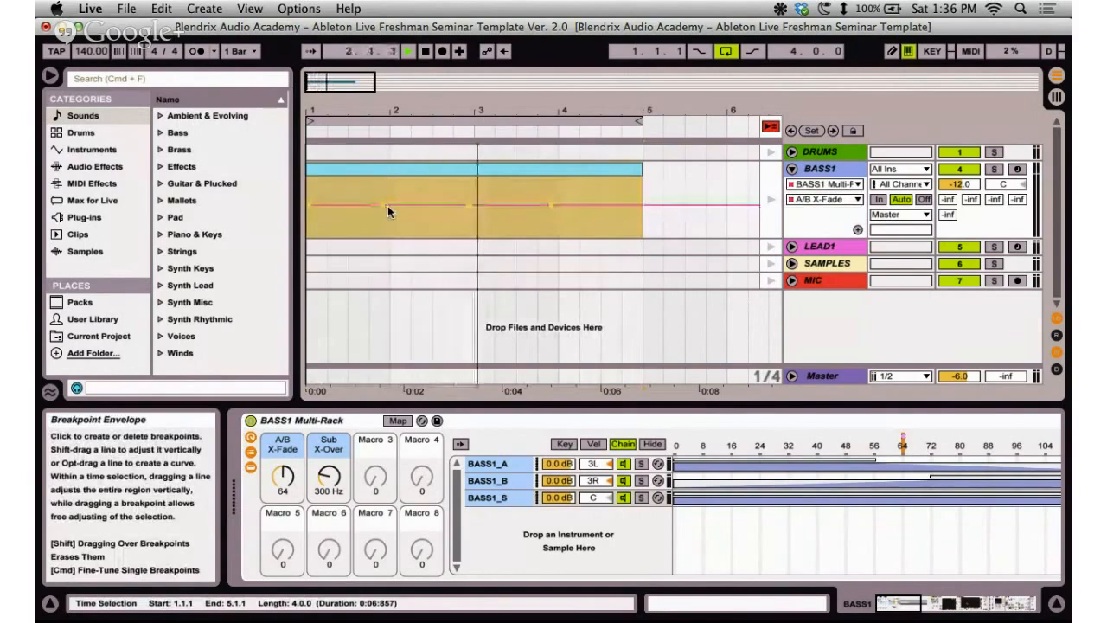
click(389, 210)
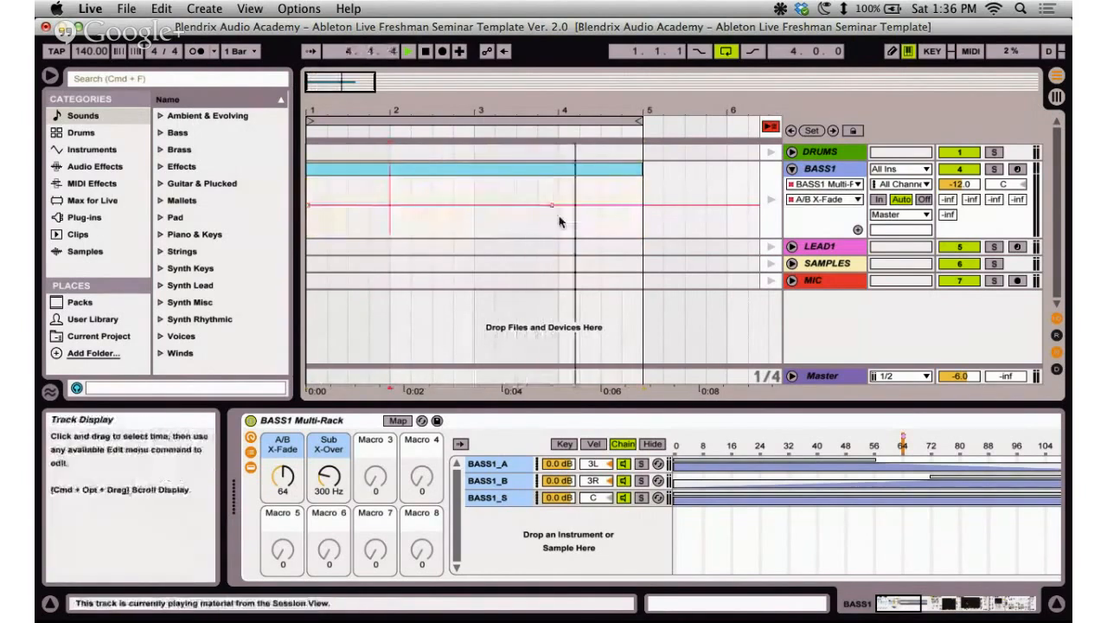
drag(552, 206, 560, 181)
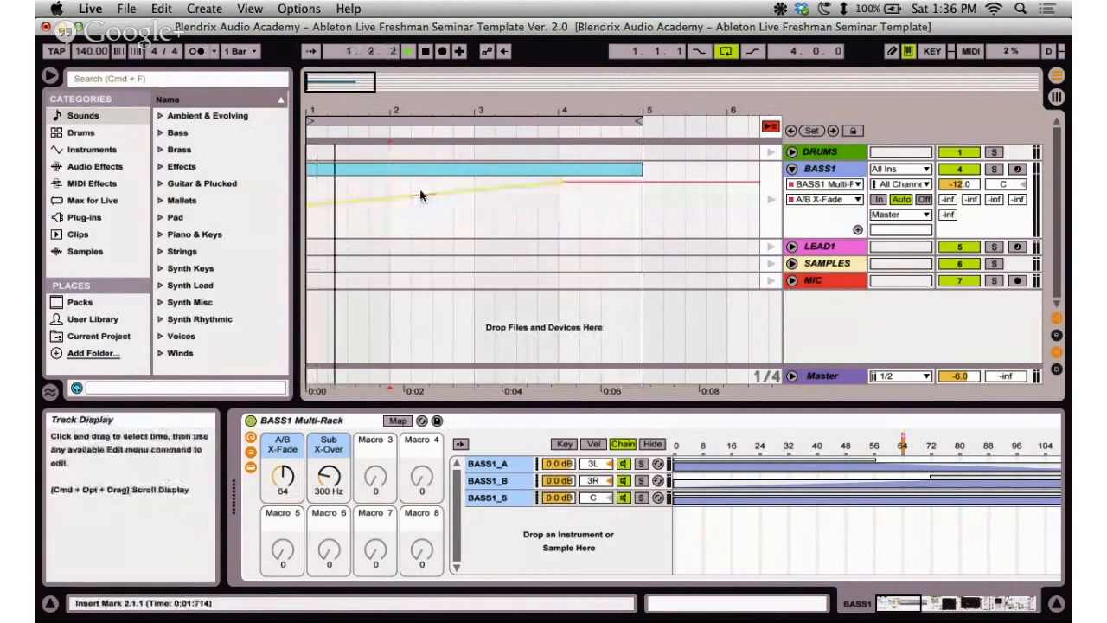
drag(417, 196, 475, 230)
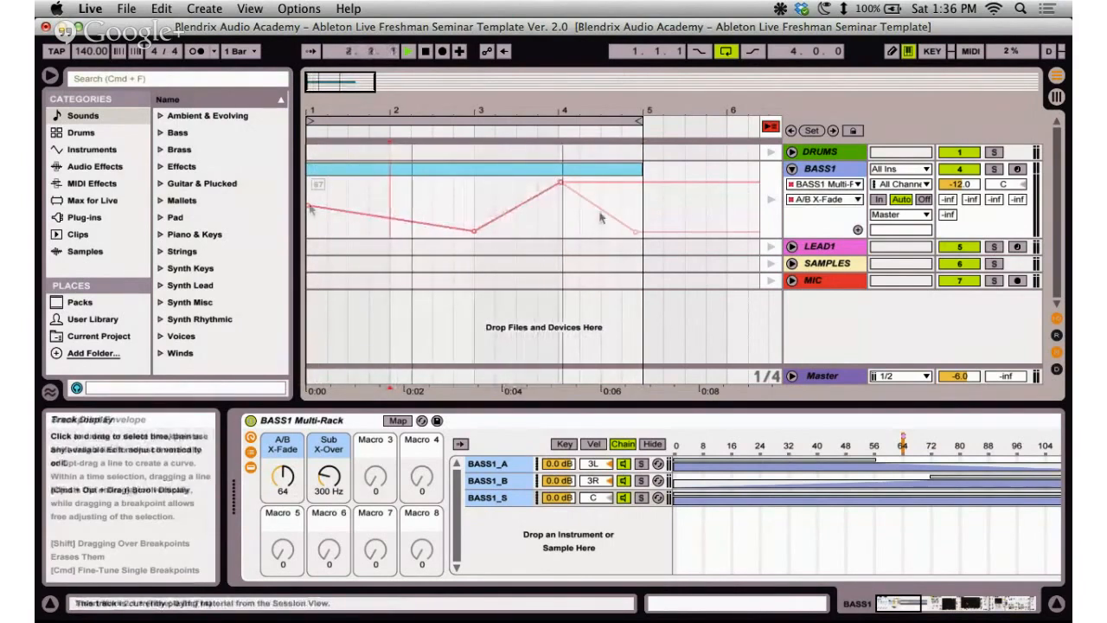
drag(309, 205, 309, 189)
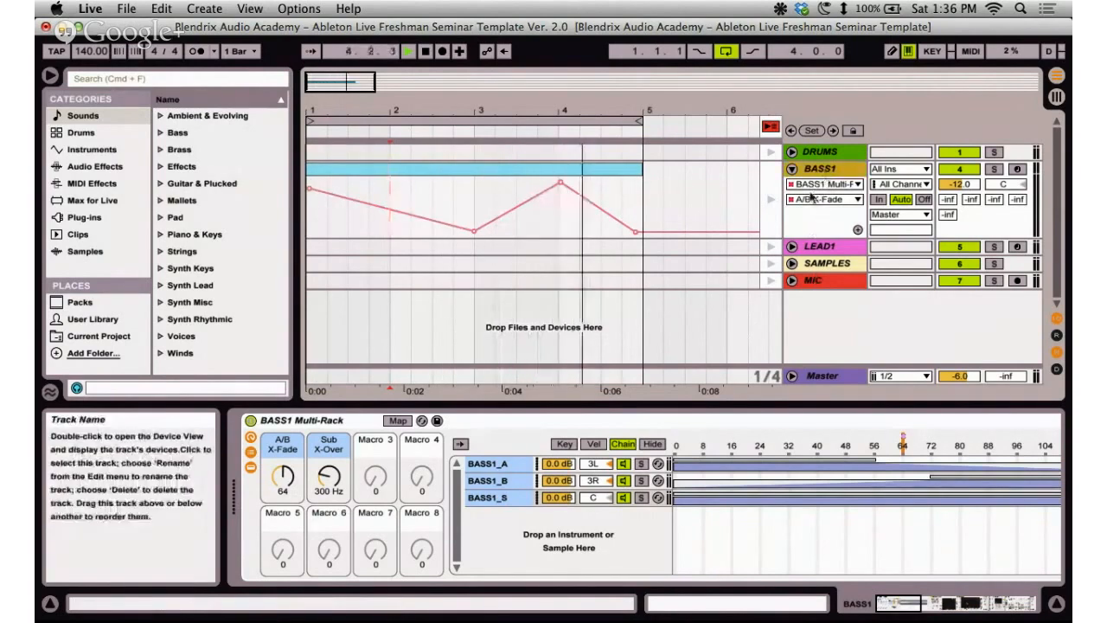
Zoom the arrangement timeline out to about 19 bars and place the insert marker at bar 8 on the BASS1 track.
click(502, 464)
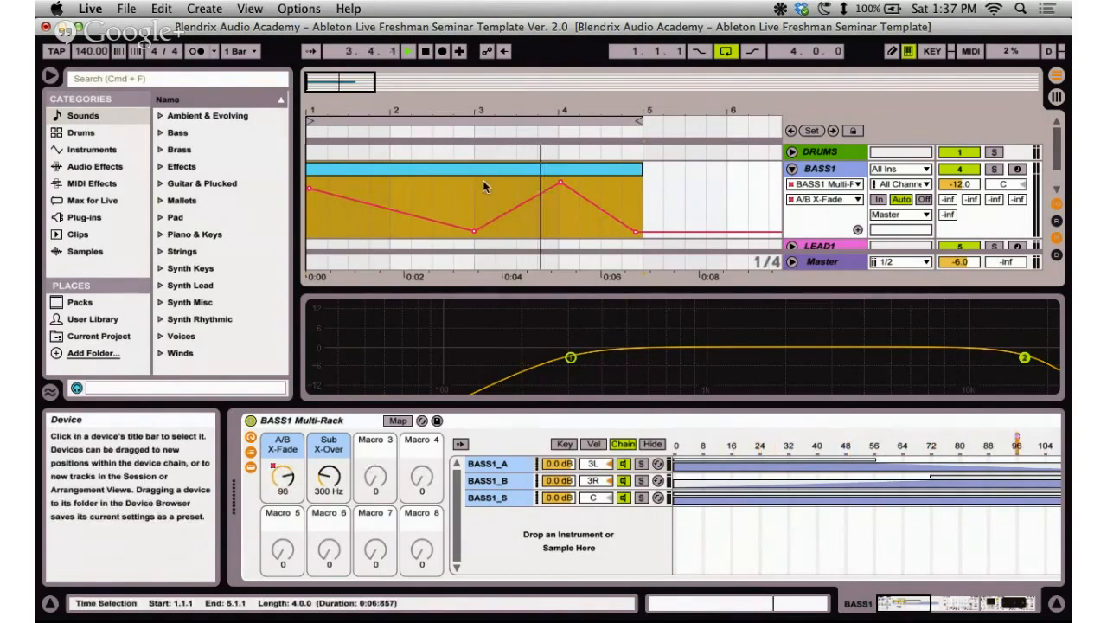
click(454, 198)
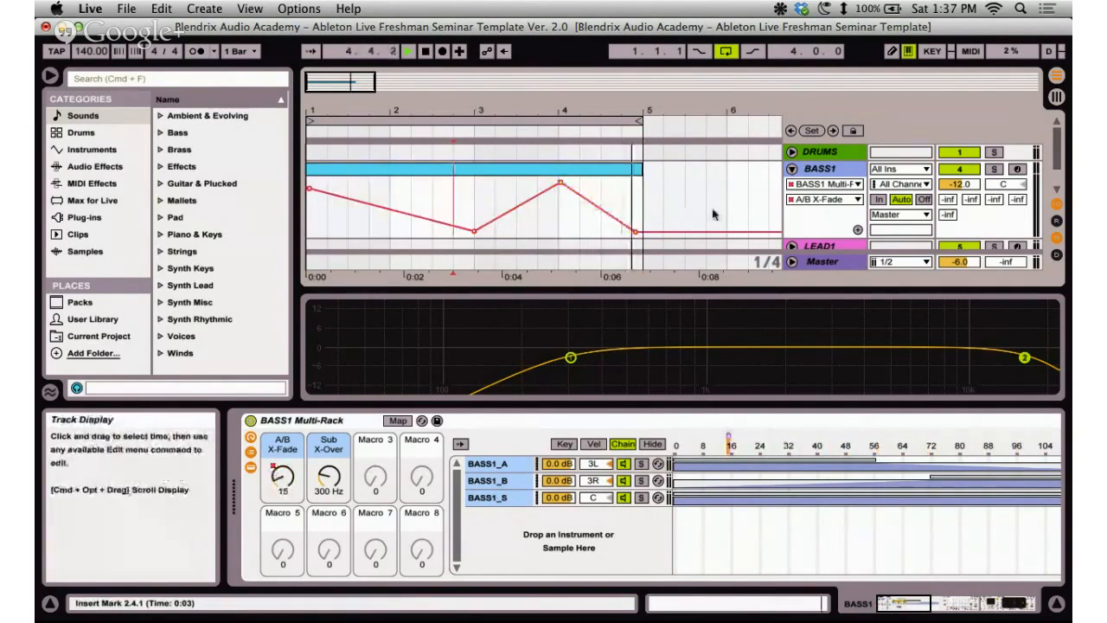
drag(713, 111, 709, 102)
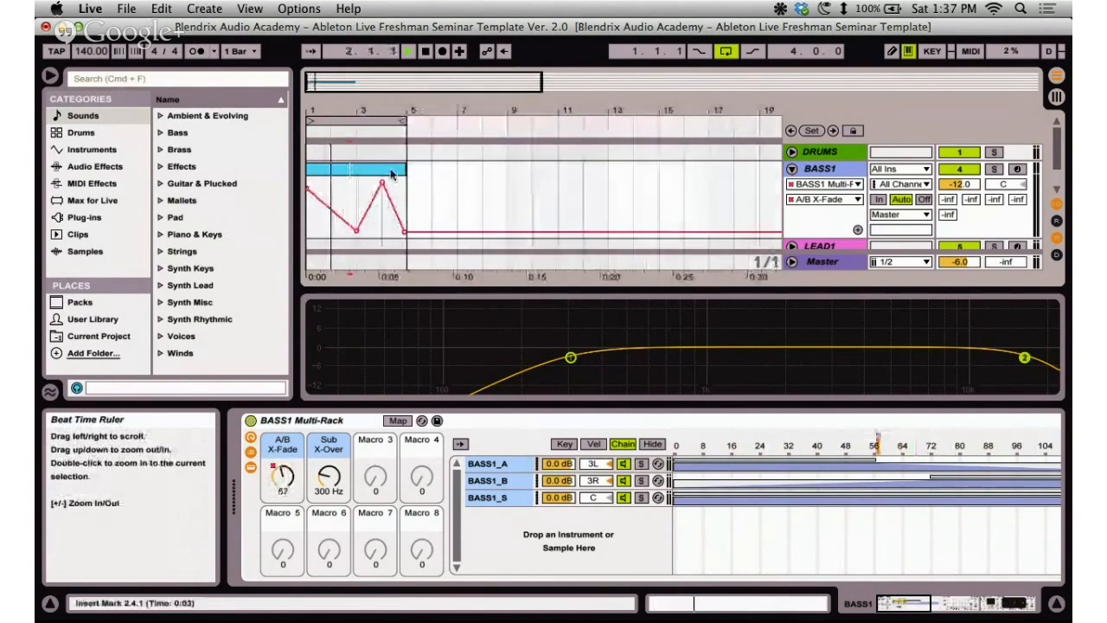
click(389, 171)
drag(417, 180, 487, 196)
click(486, 197)
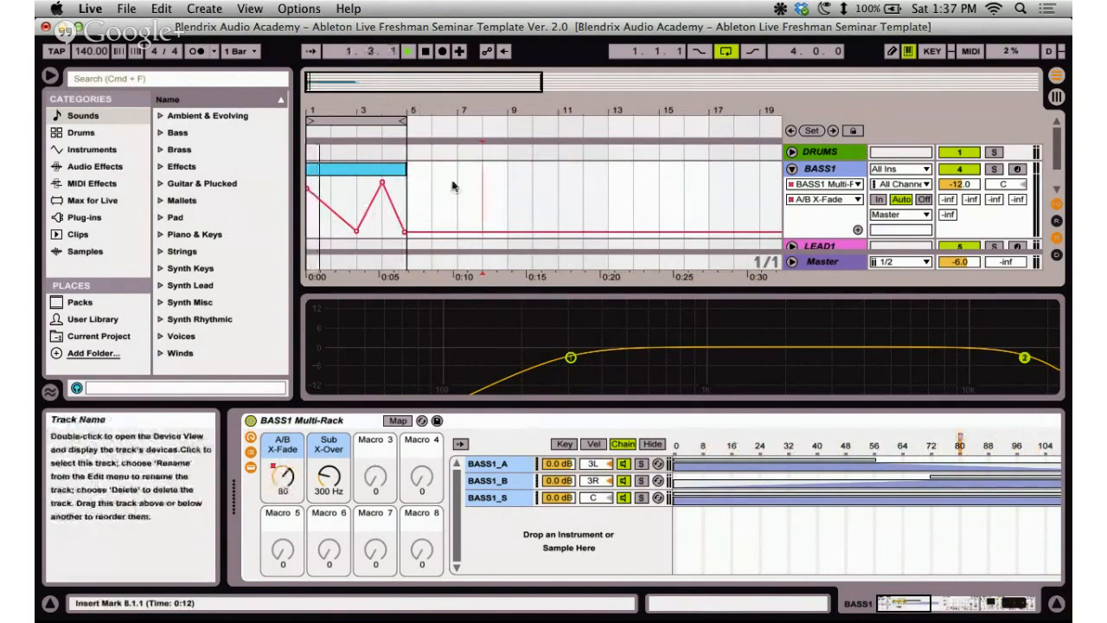
Place the insert marker at bar 5 and examine the BASS1 arrangement at closer and wider timeline zoom levels.
click(383, 171)
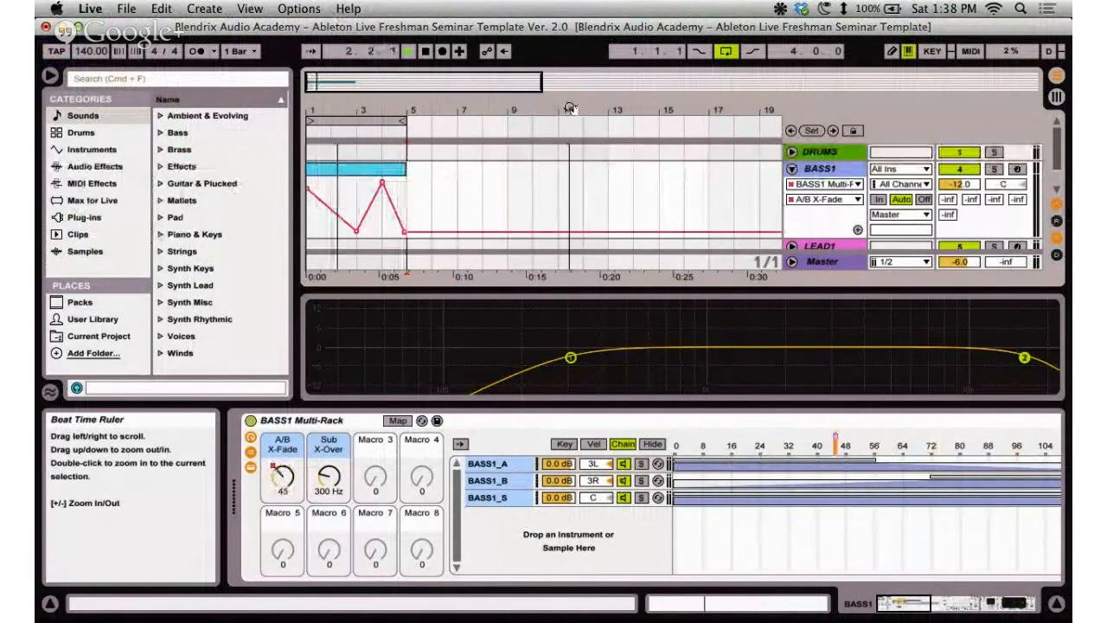
drag(571, 109, 572, 109)
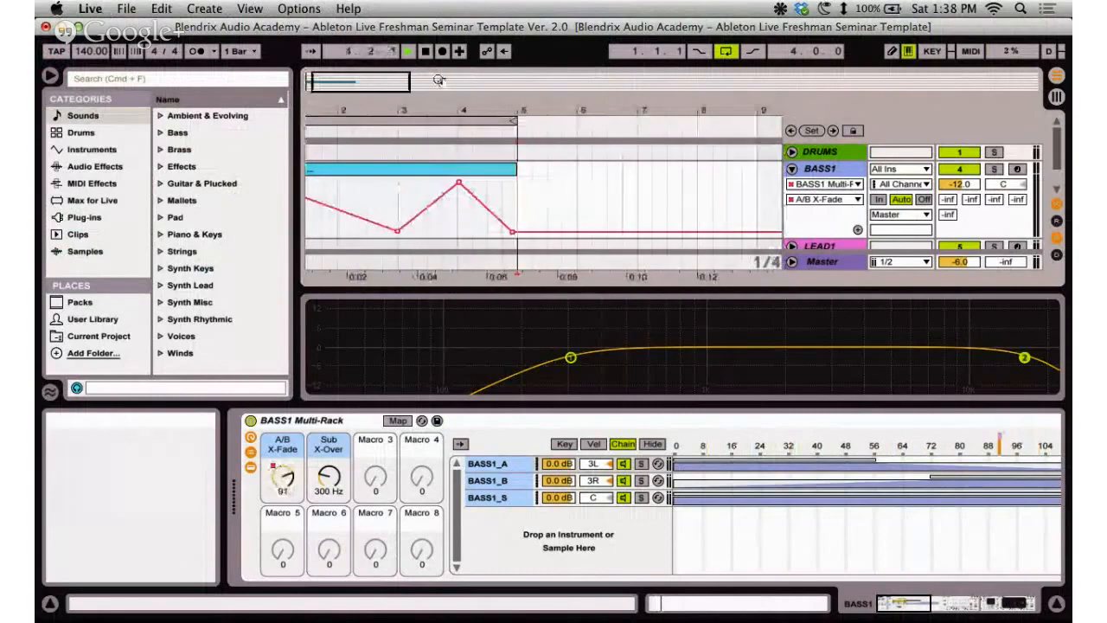
drag(327, 101, 329, 78)
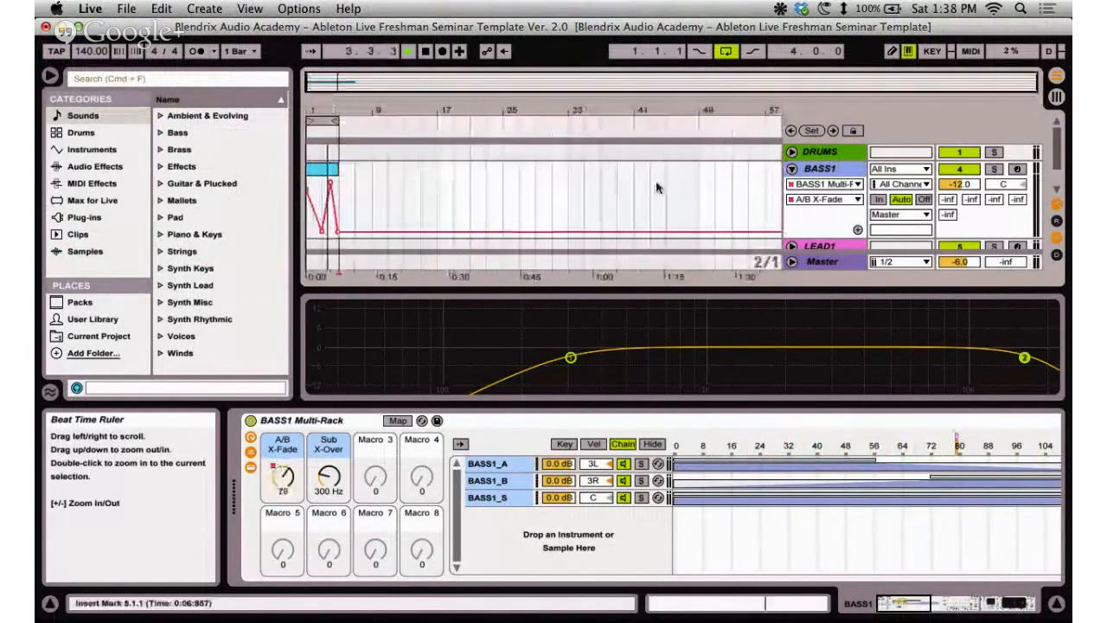
mouse_move(762, 109)
mouse_down()
mouse_move(763, 125)
mouse_move(761, 104)
mouse_up()
drag(329, 107, 329, 108)
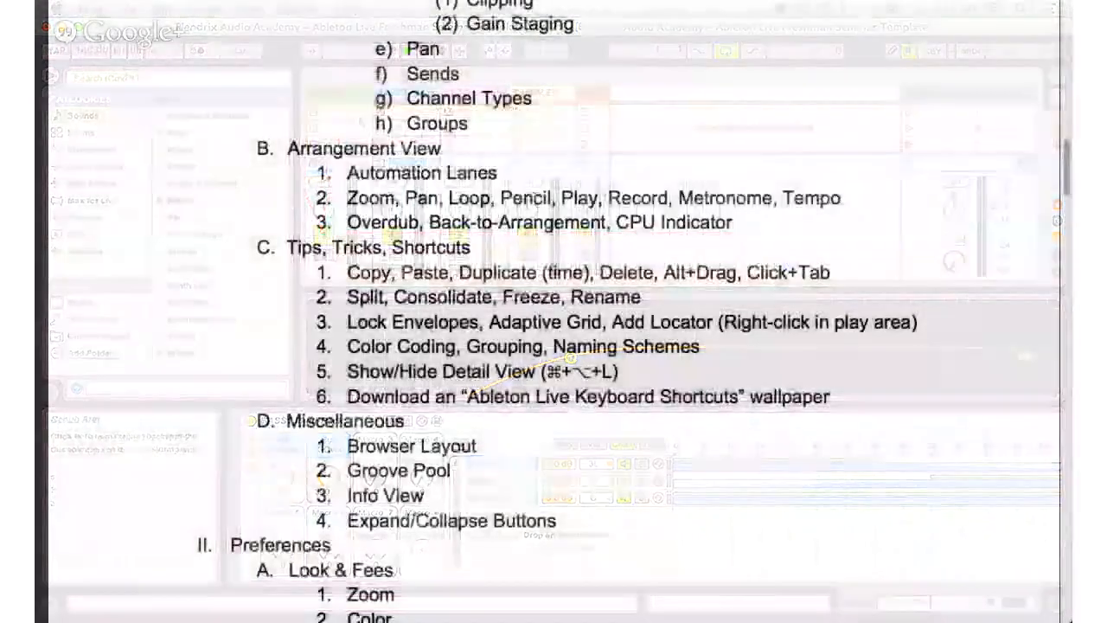
Return to Ableton Live, turn on Draw Mode, and draw quarter-note steps on the A/B X-Fade envelope between bars 1 and 3.
key(super+Tab)
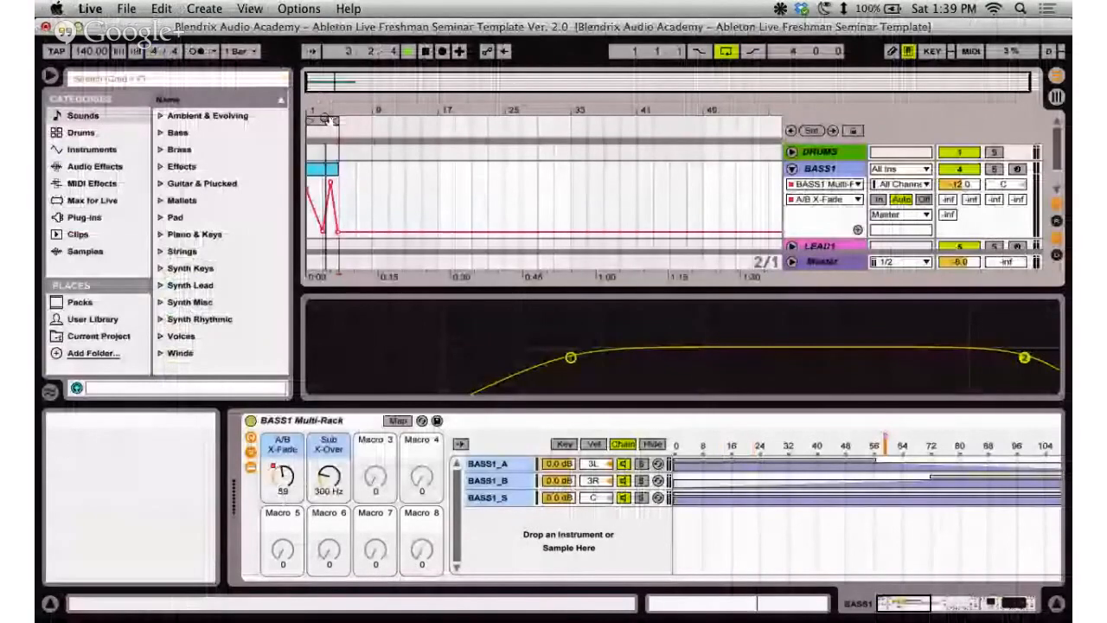
drag(326, 119, 457, 133)
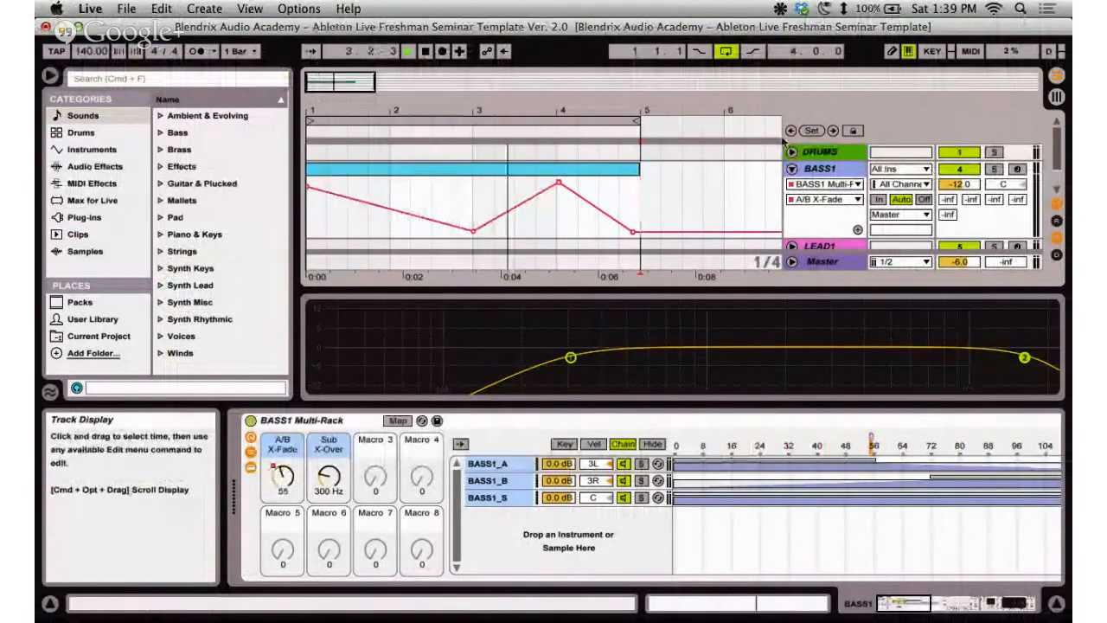
click(892, 52)
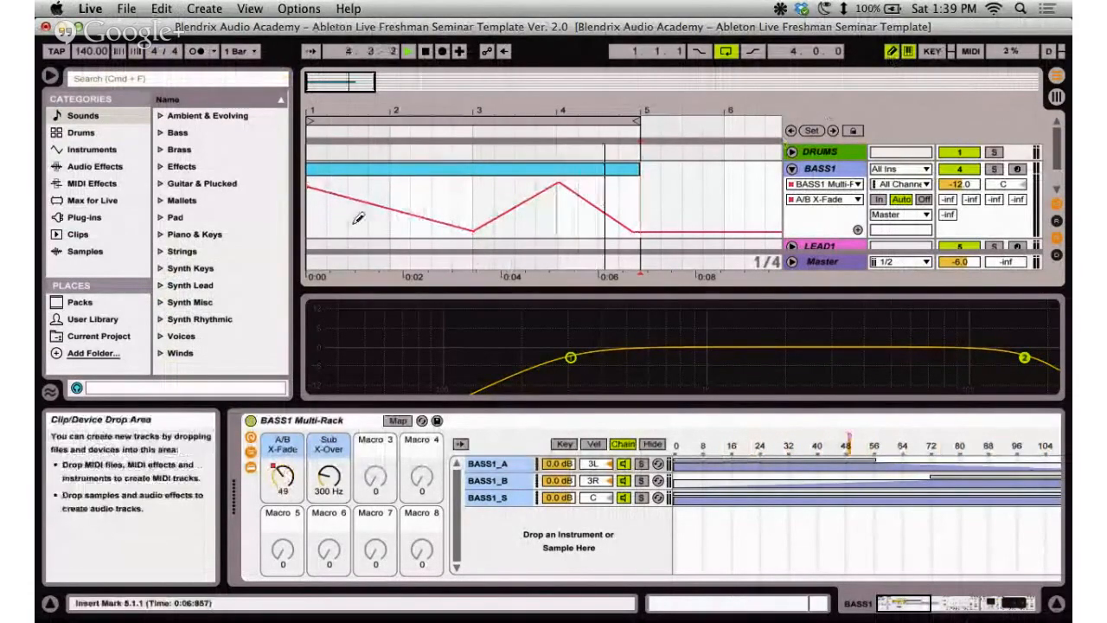
mouse_move(327, 213)
mouse_down()
mouse_move(313, 221)
mouse_move(367, 188)
mouse_move(381, 228)
mouse_move(398, 197)
mouse_move(429, 193)
mouse_move(425, 225)
mouse_move(452, 181)
mouse_up()
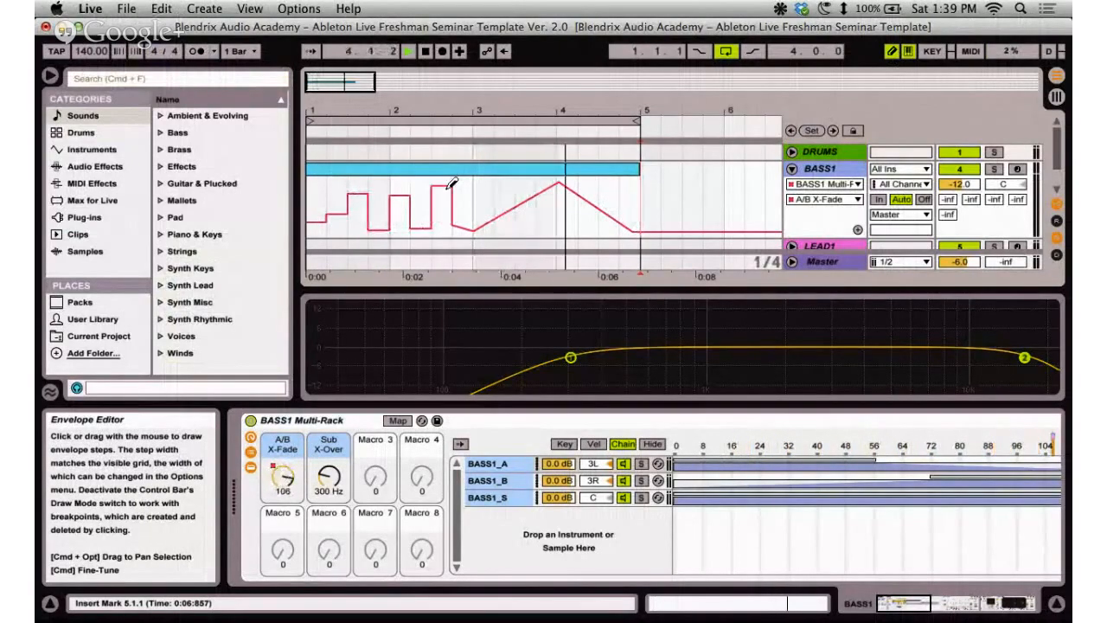
Draw finer 1/8-grid steps in bar 2 of the A/B X-Fade envelope, and redraw a 1/4 step in bar 1.
drag(409, 102, 410, 112)
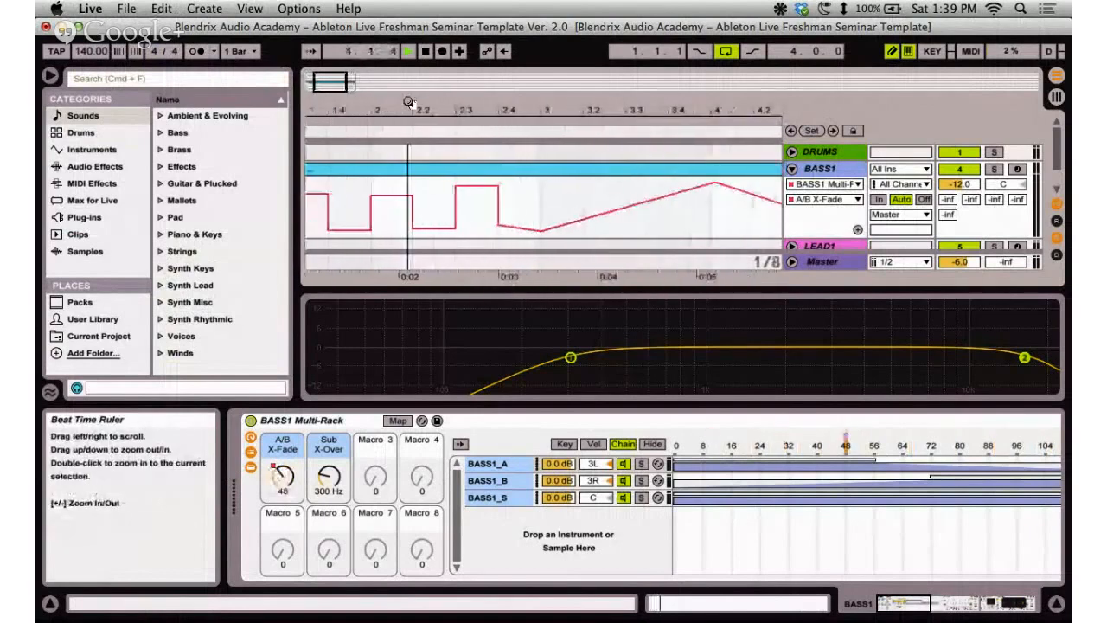
click(431, 202)
click(439, 203)
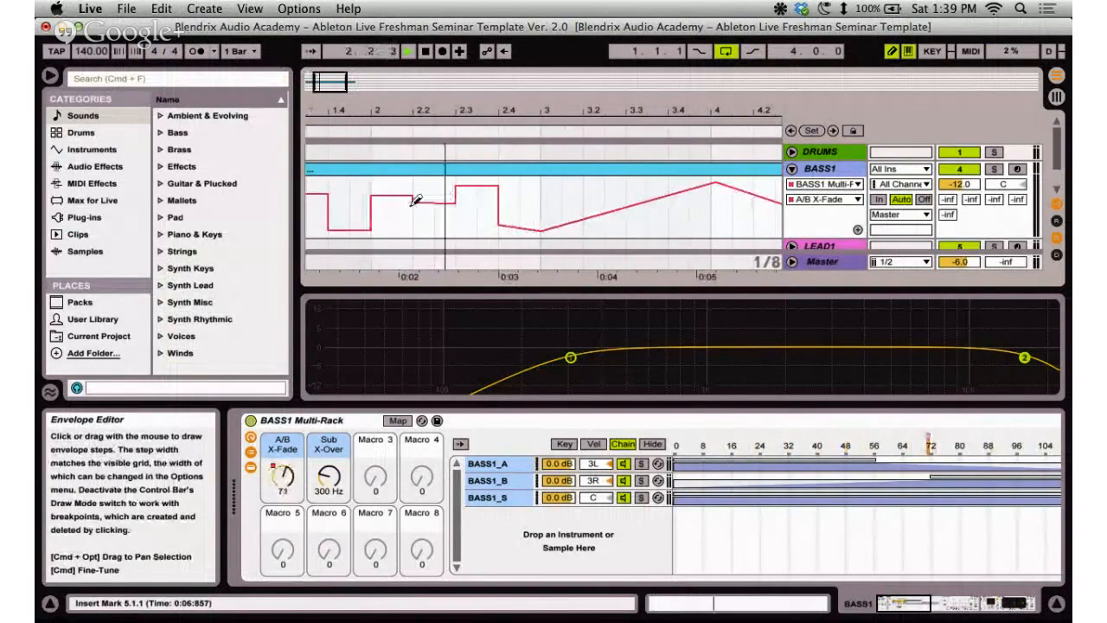
drag(417, 225, 402, 211)
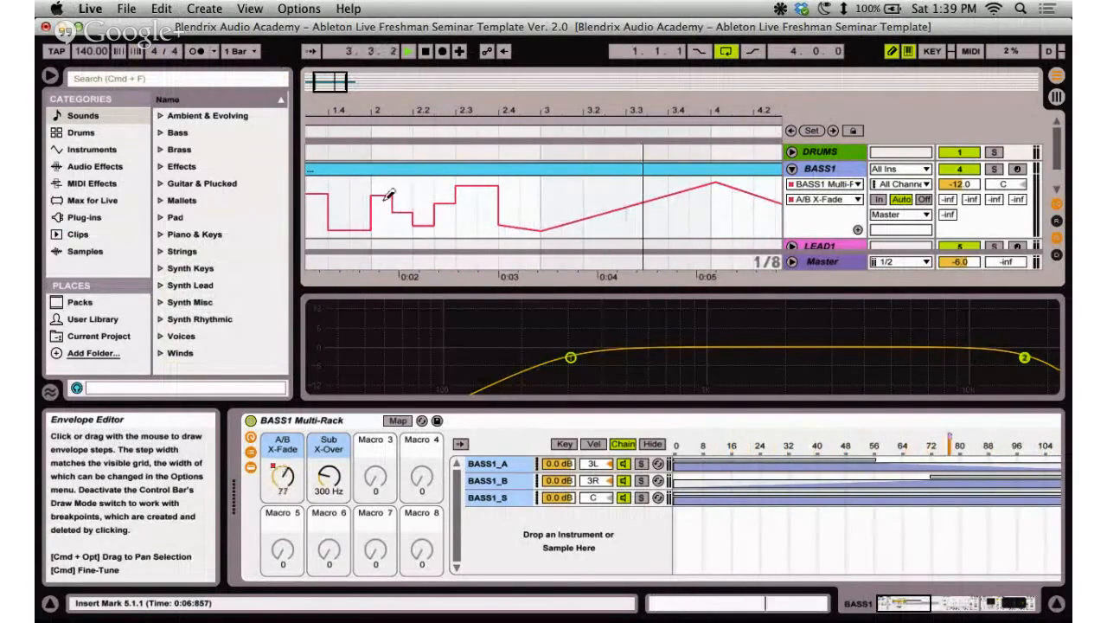
drag(412, 113, 411, 105)
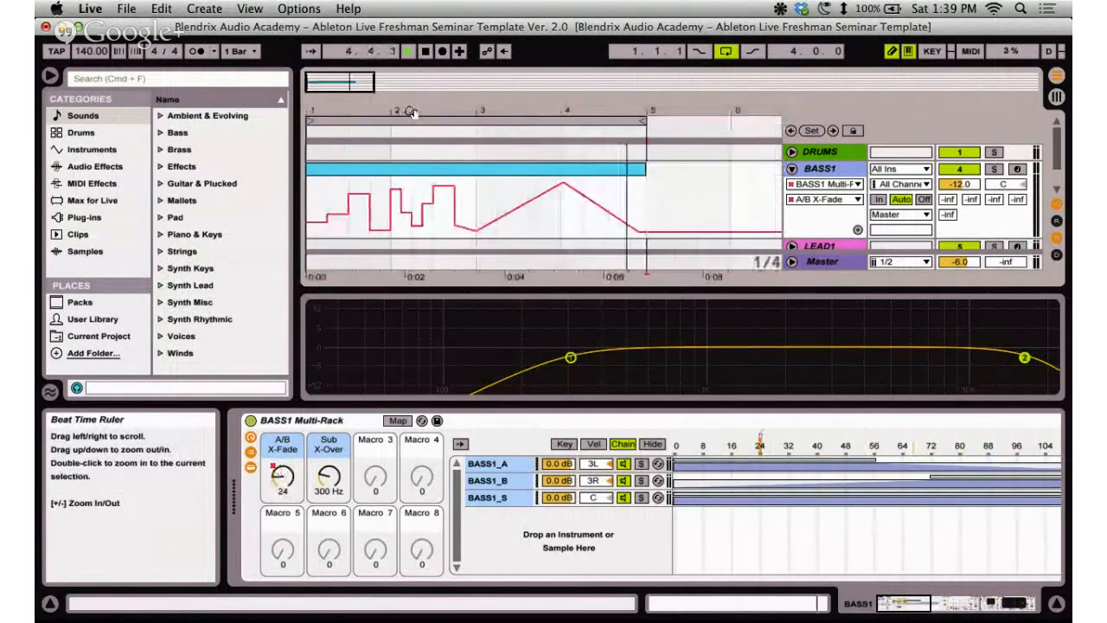
mouse_move(356, 194)
mouse_down()
mouse_move(352, 209)
mouse_move(352, 192)
mouse_move(319, 214)
mouse_up()
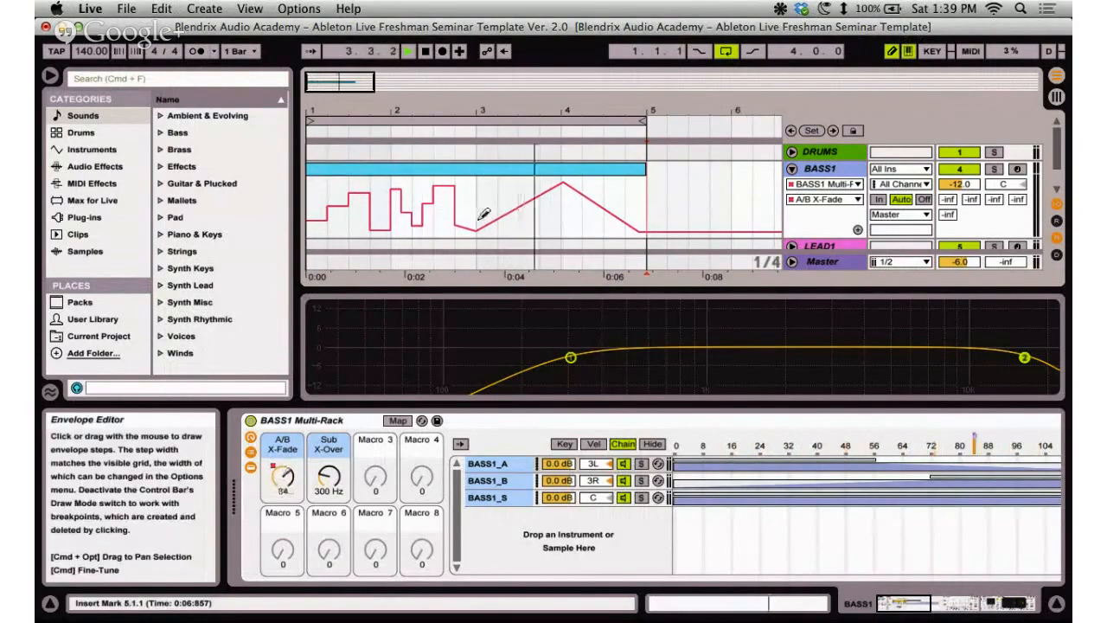
Turn off Draw Mode, curve the A/B X-Fade envelope segments around bar 2, and place the insert marker at bar 3.
click(893, 57)
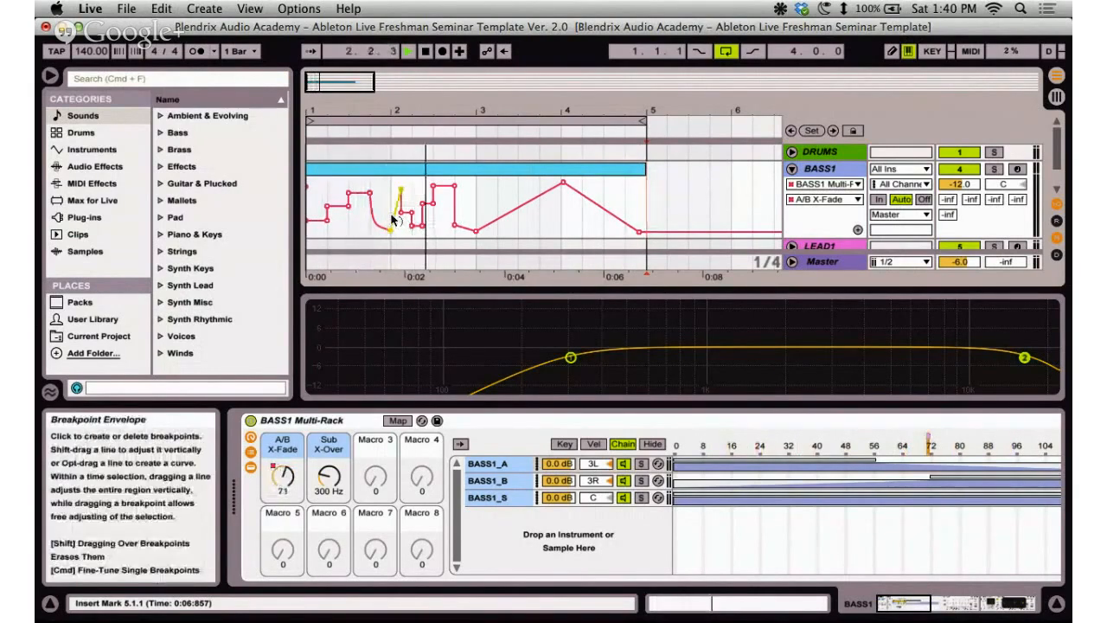
click(486, 206)
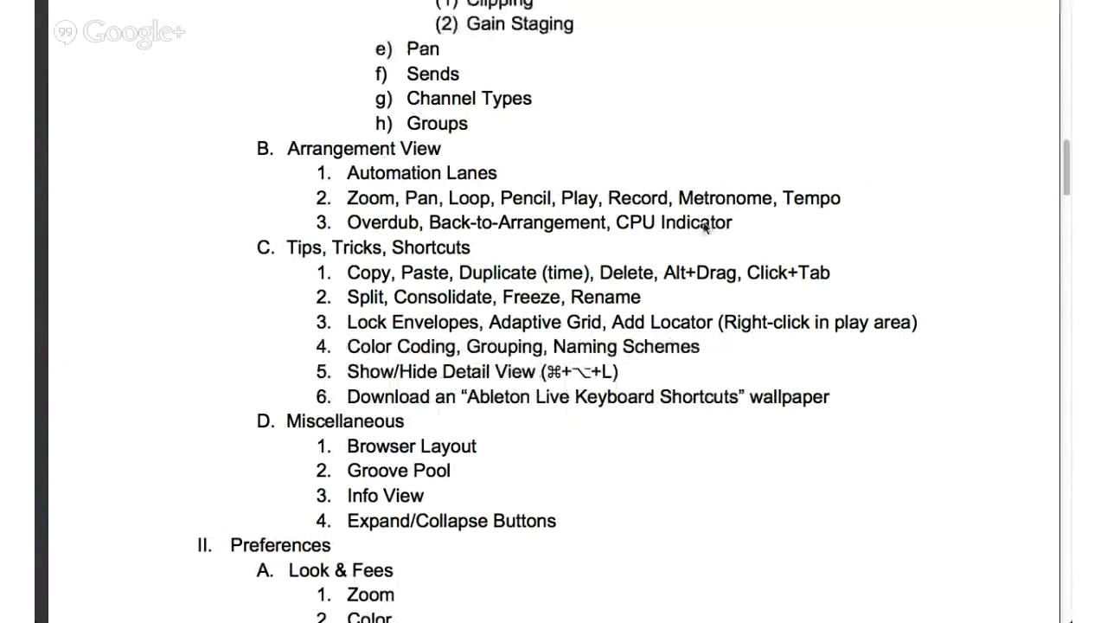
Return from the outline to Ableton Live, stop playback, and reset the song position to 1.1.1.
key(super+Tab)
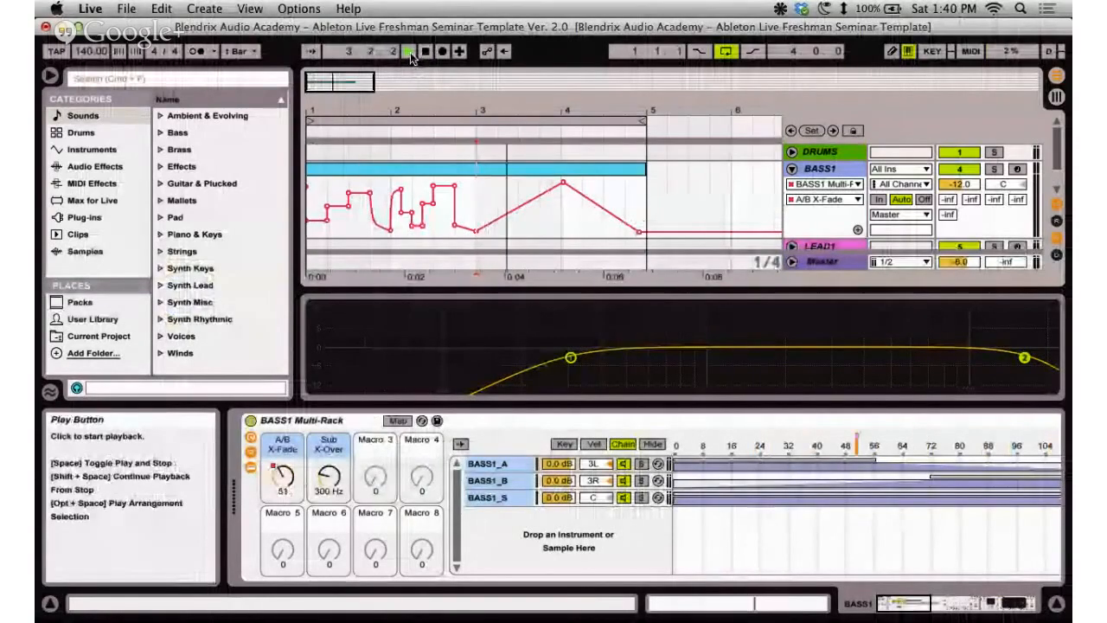
click(503, 211)
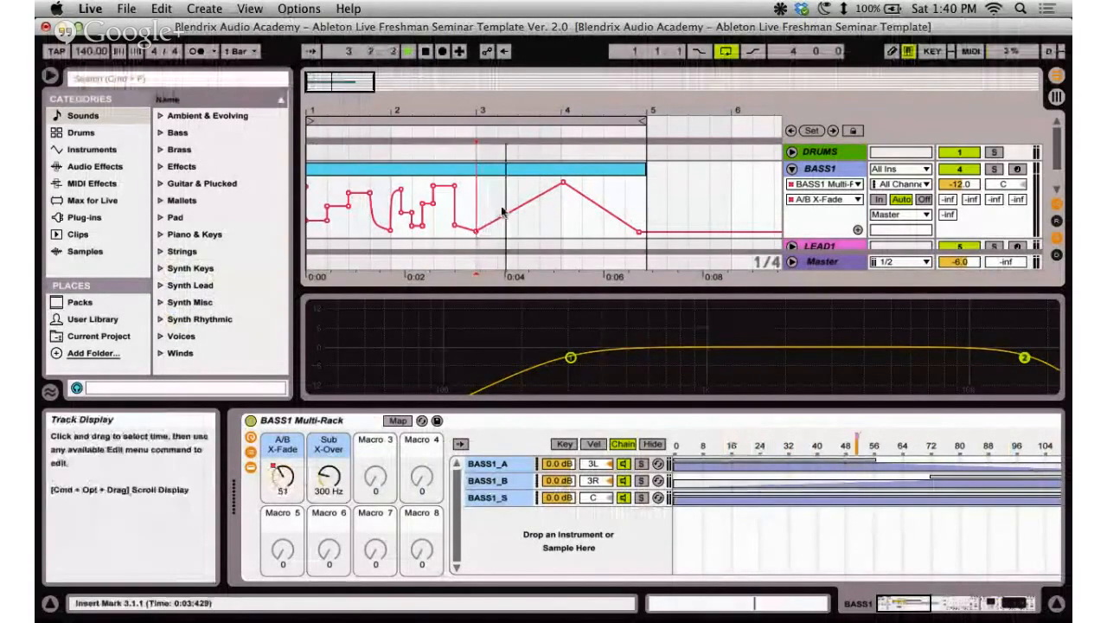
click(425, 51)
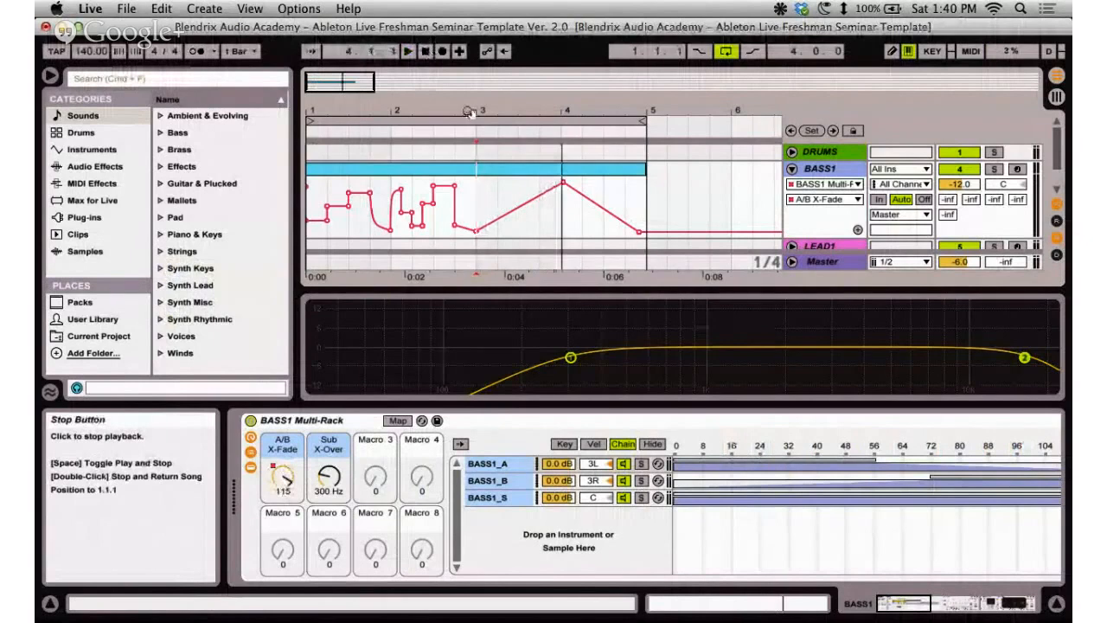
click(425, 51)
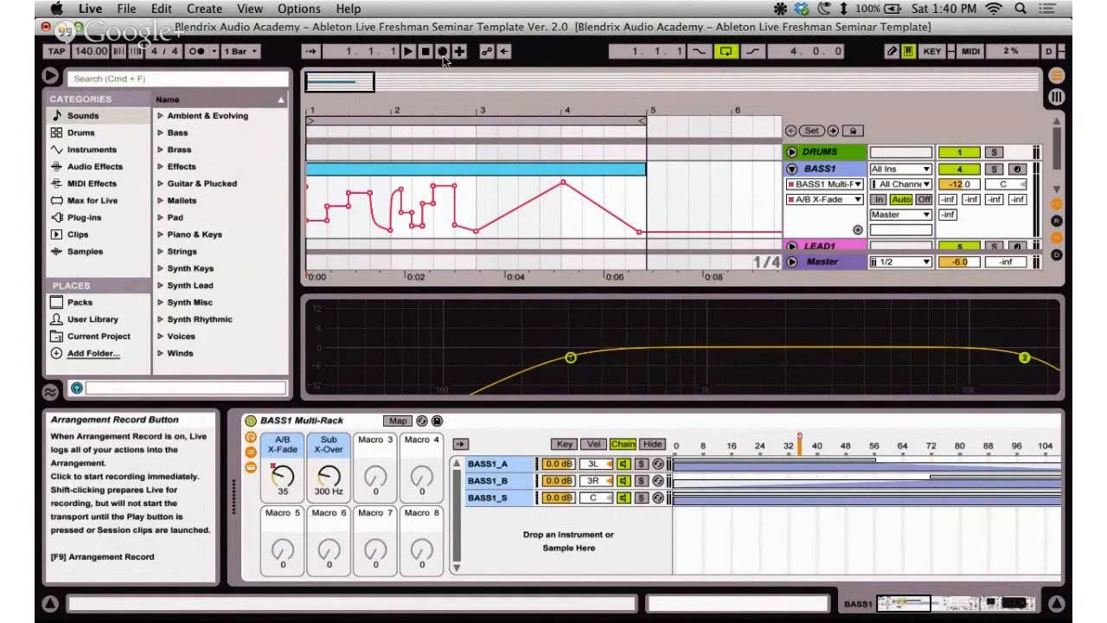
scroll(944, 198, down, 3)
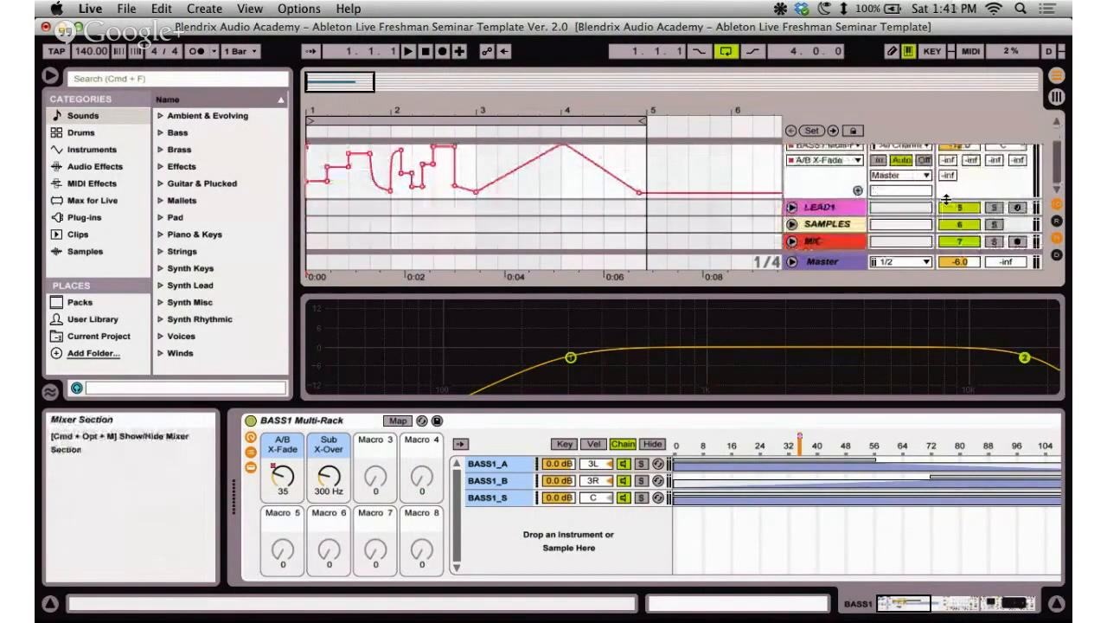
Arm the BASS1 track, record a MIDI clip into the Arrangement from bar 1 to bar 5, stop, and select that clip.
scroll(944, 198, up, 3)
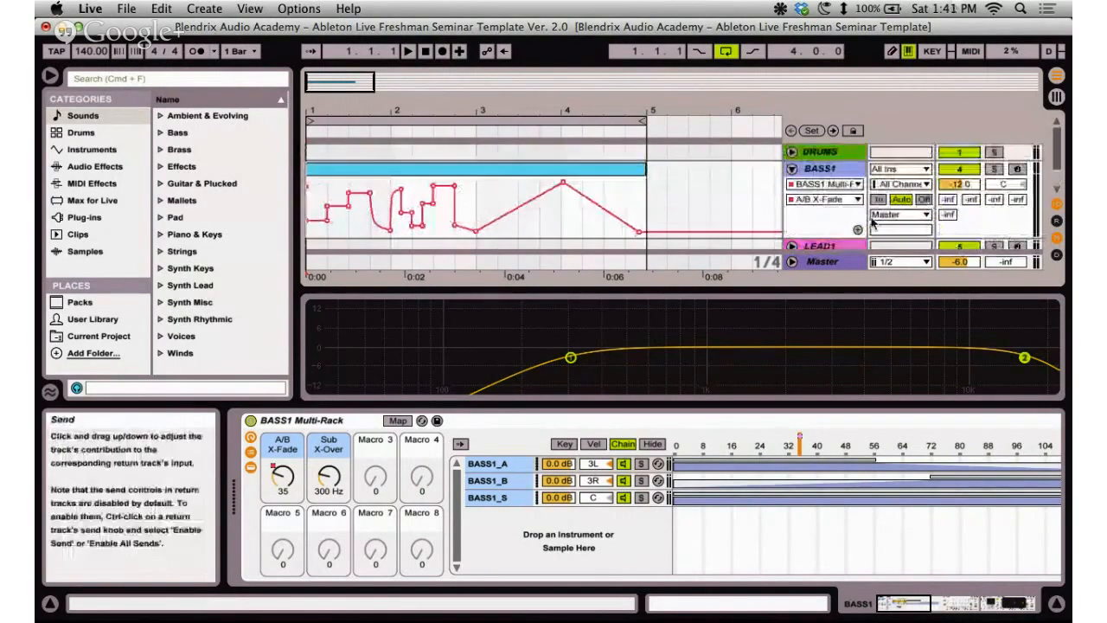
click(1017, 169)
click(547, 168)
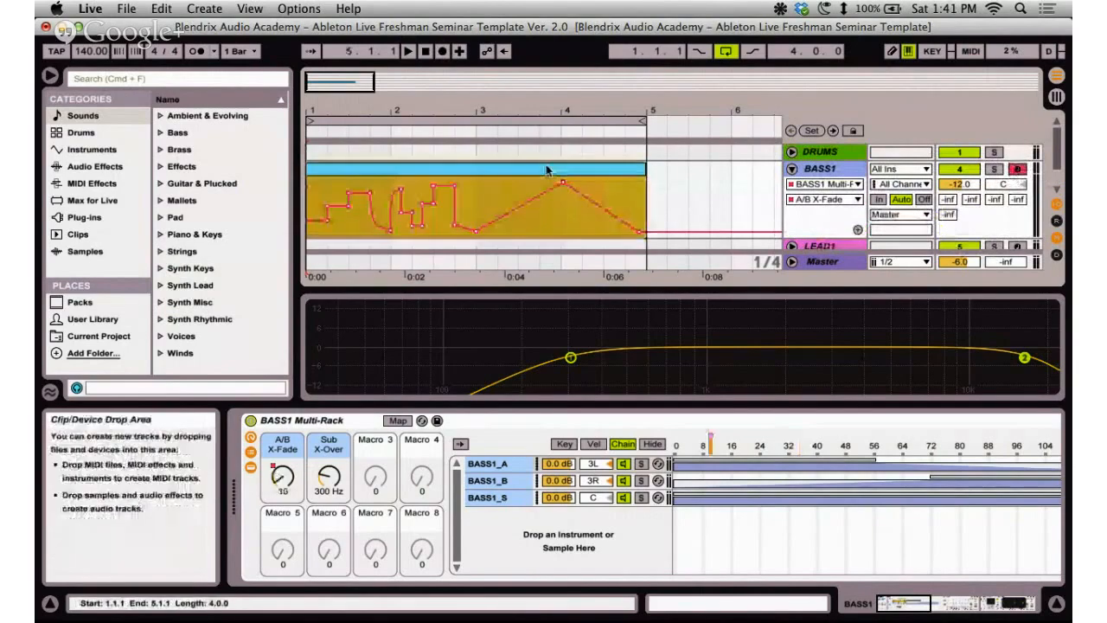
click(442, 51)
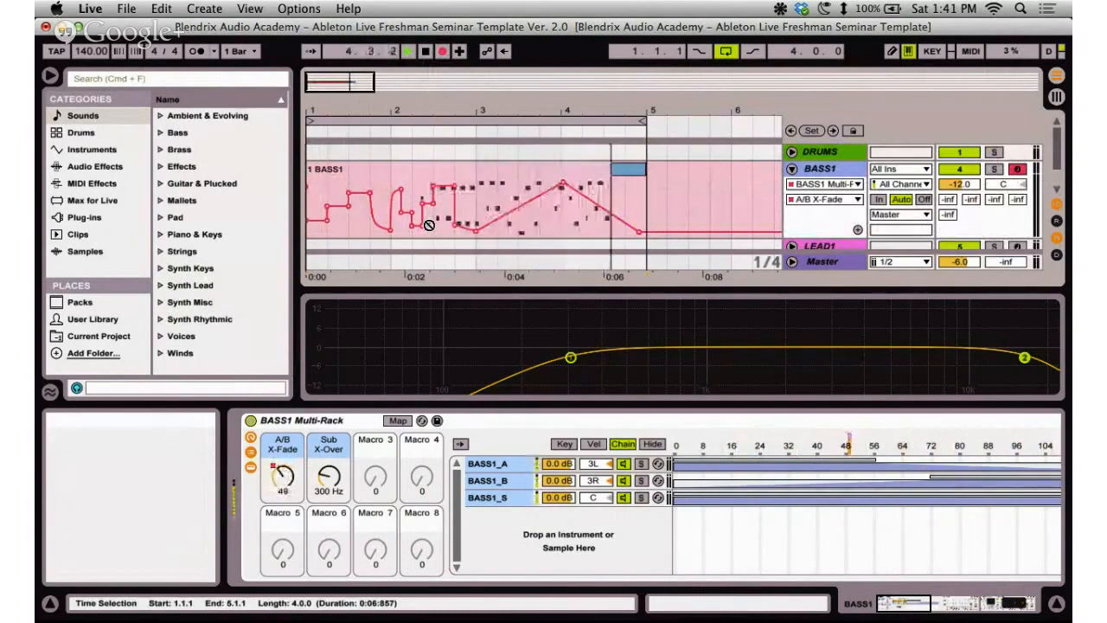
click(424, 51)
click(500, 171)
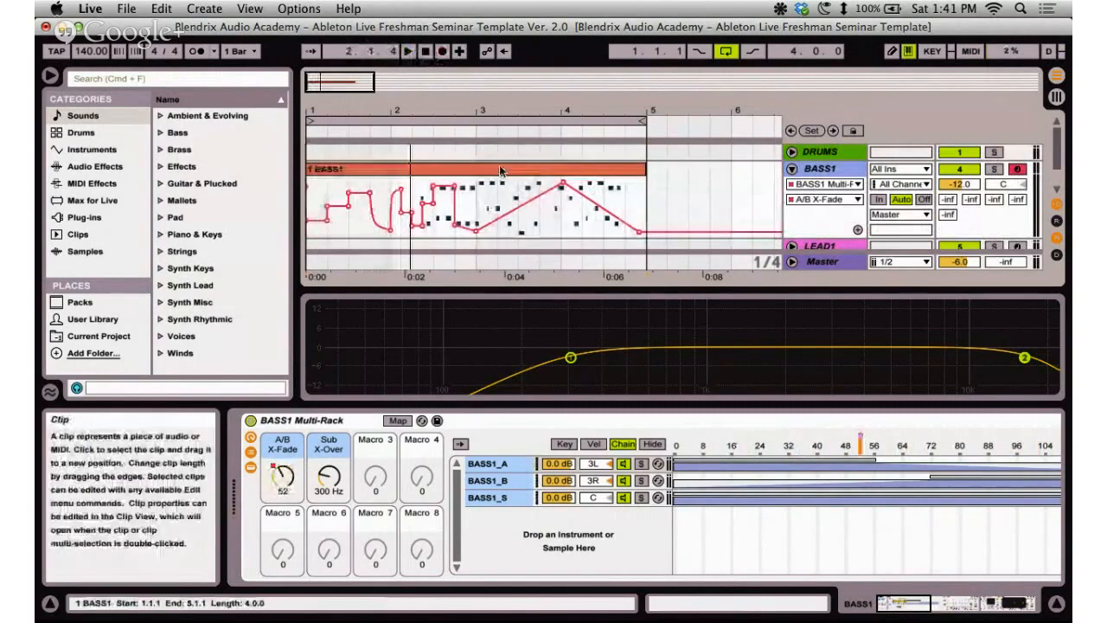
click(501, 170)
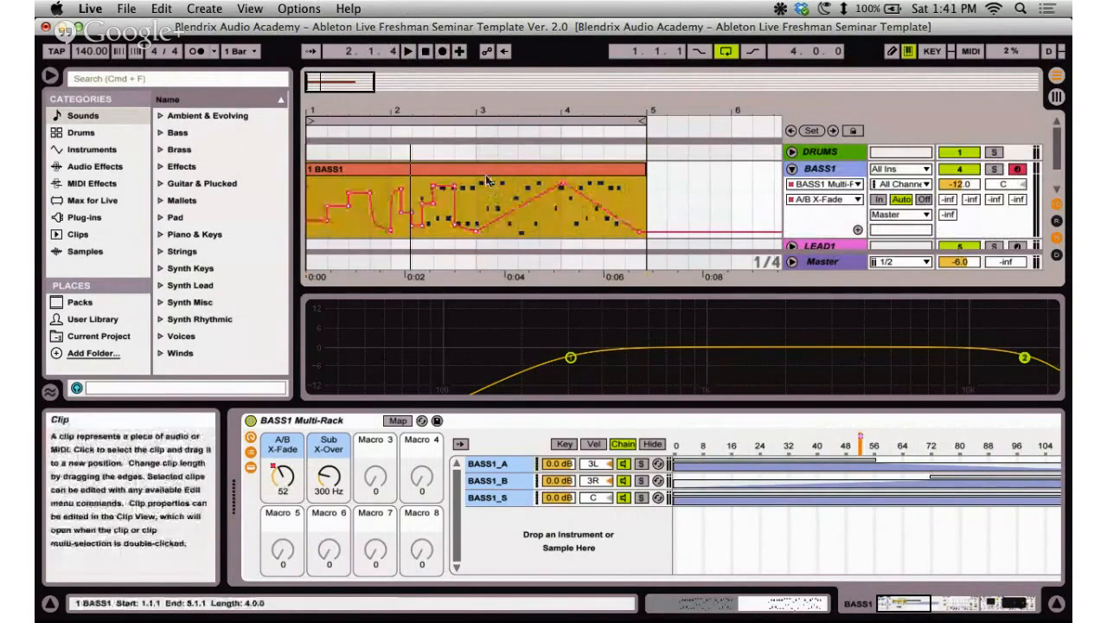
Switch MIDI Arrangement Overdub on and back off, and return the song position to 1.1.1 before reselecting the BASS1 clip.
click(460, 51)
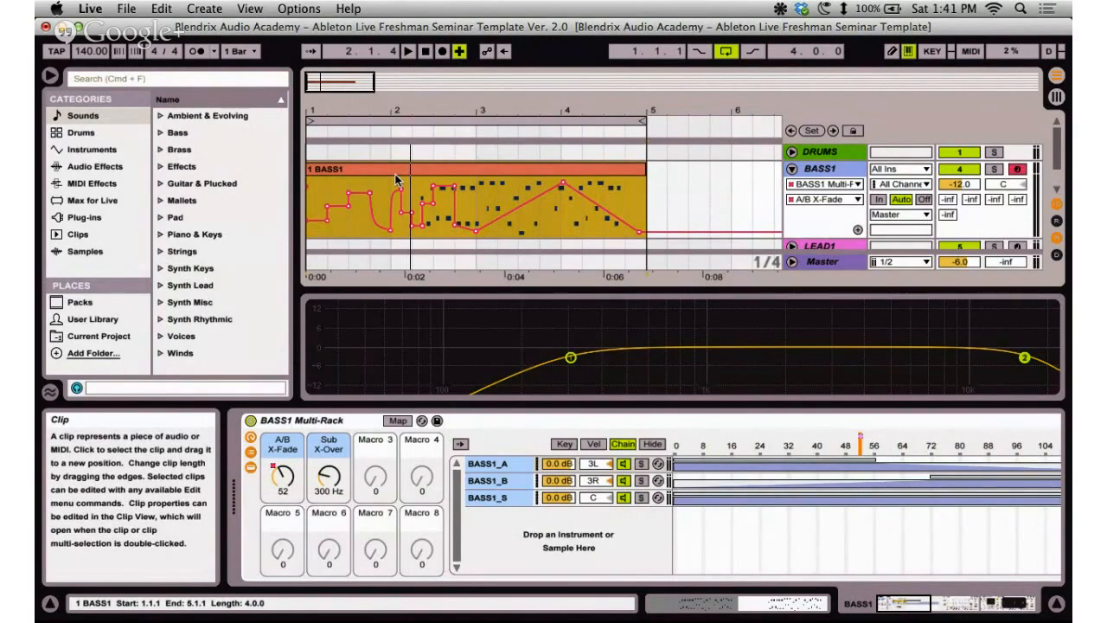
click(424, 51)
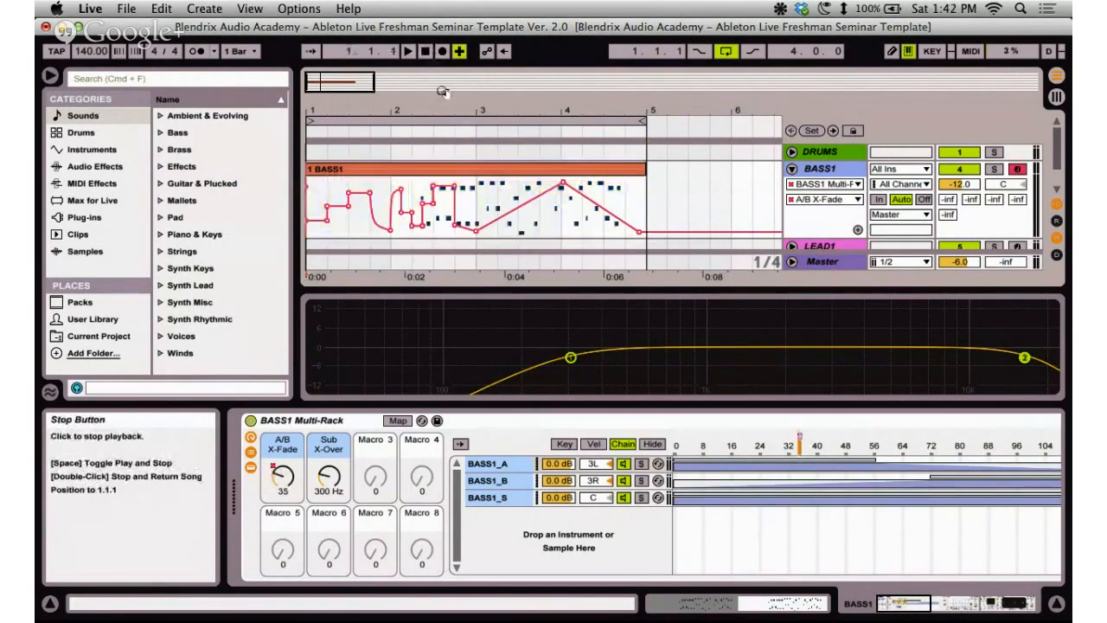
click(510, 168)
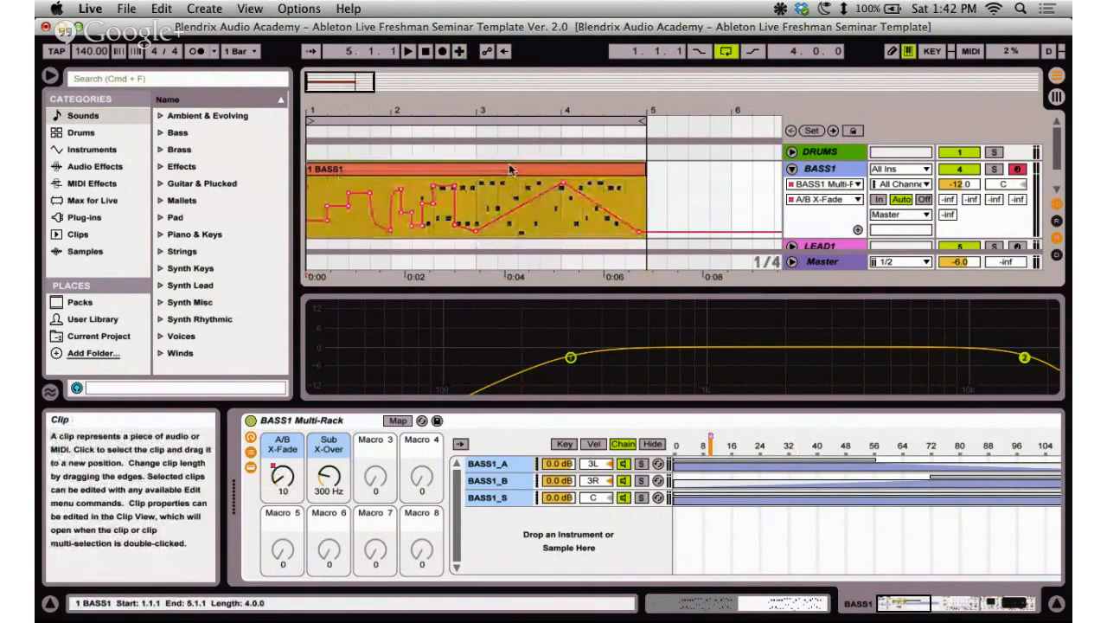
Check the Arrangement View topics in the seminar outline, return to Ableton Live, and set the tempo to 128 BPM.
key(super+Tab)
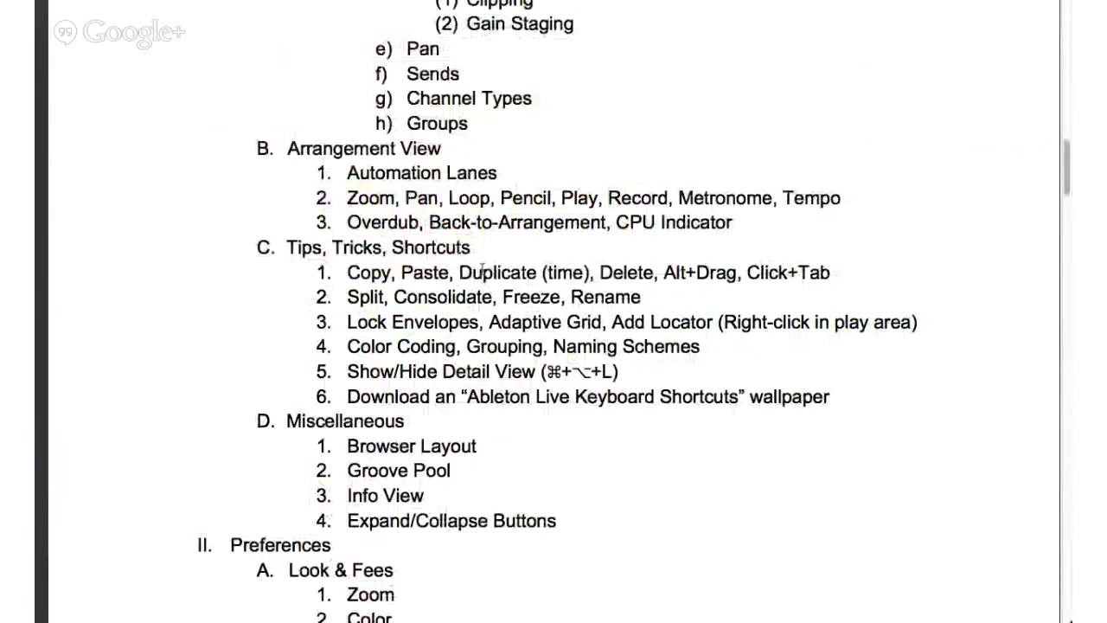
key(super+Tab)
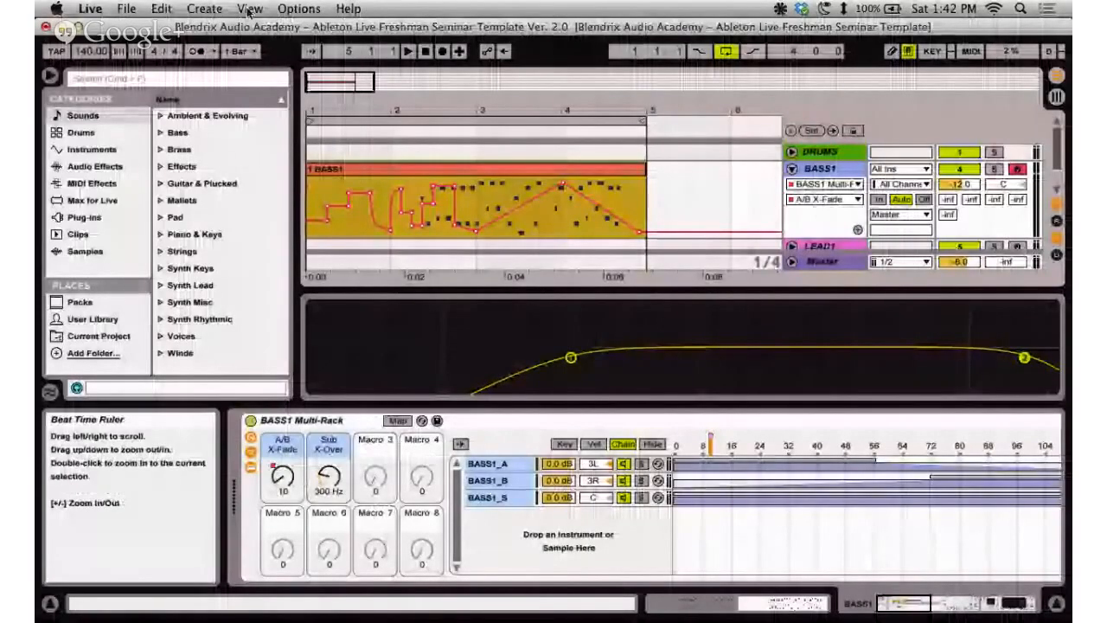
click(93, 51)
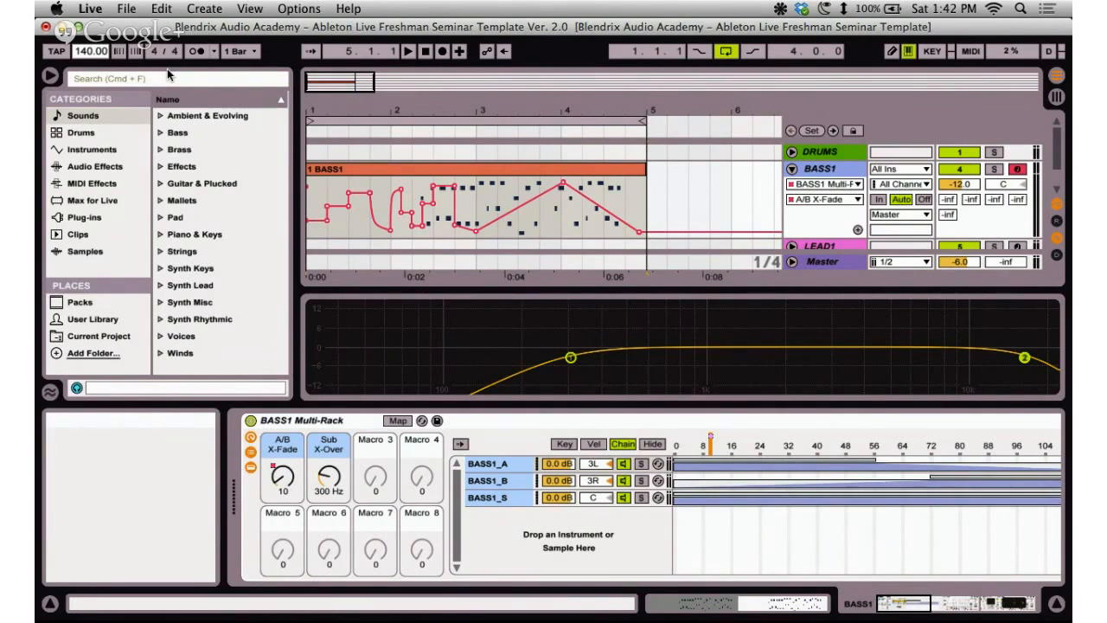
key(super+Tab)
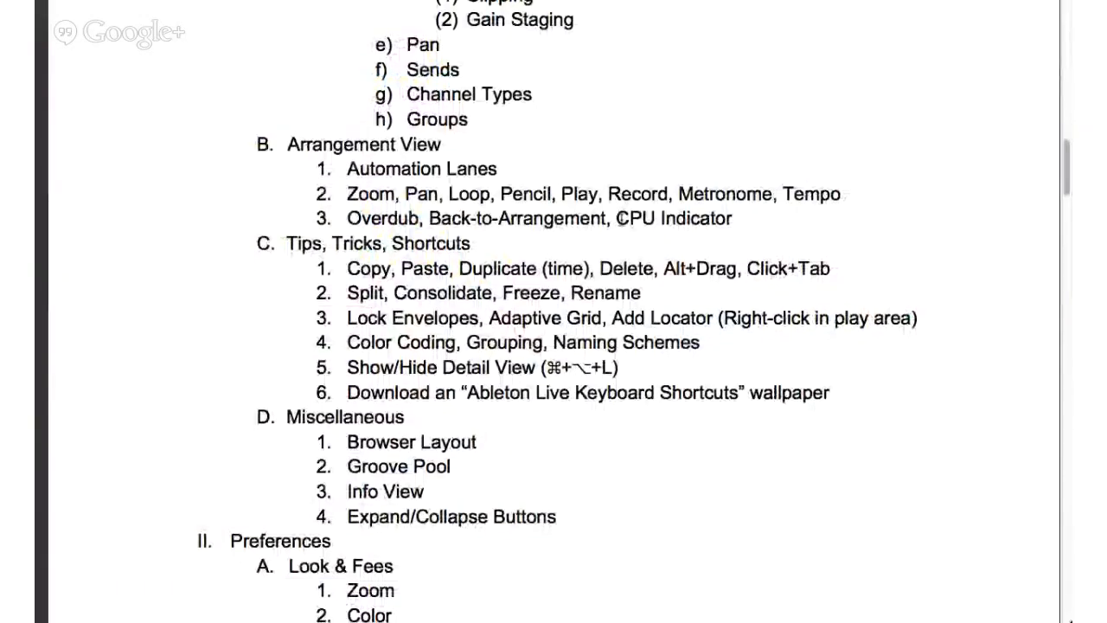
scroll(586, 186, down, 1)
scroll(582, 185, down, 2)
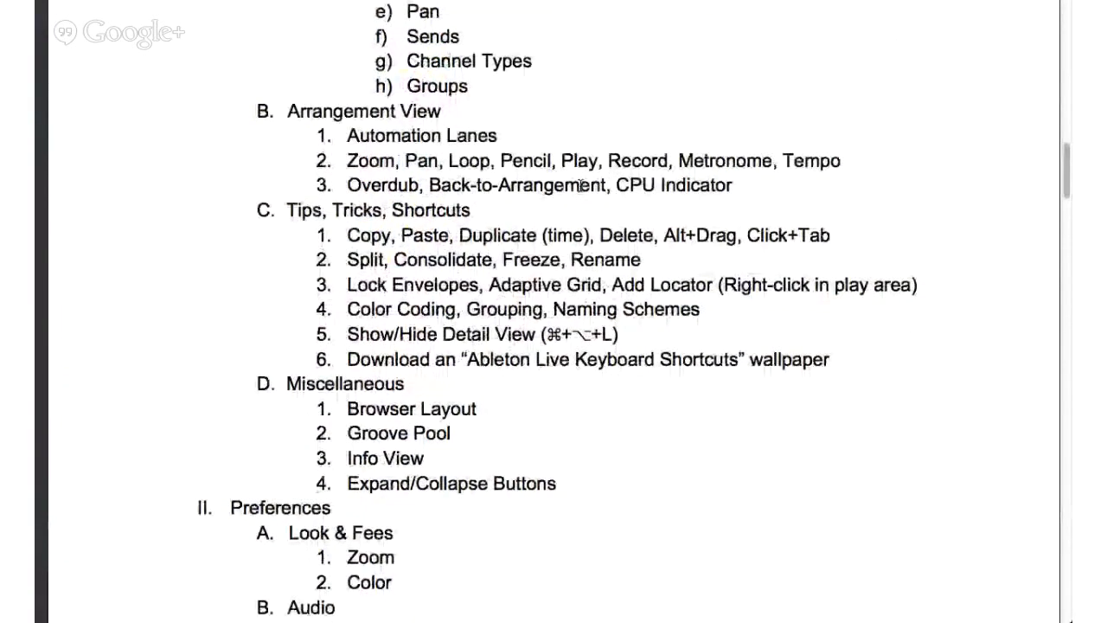
scroll(580, 185, down, 2)
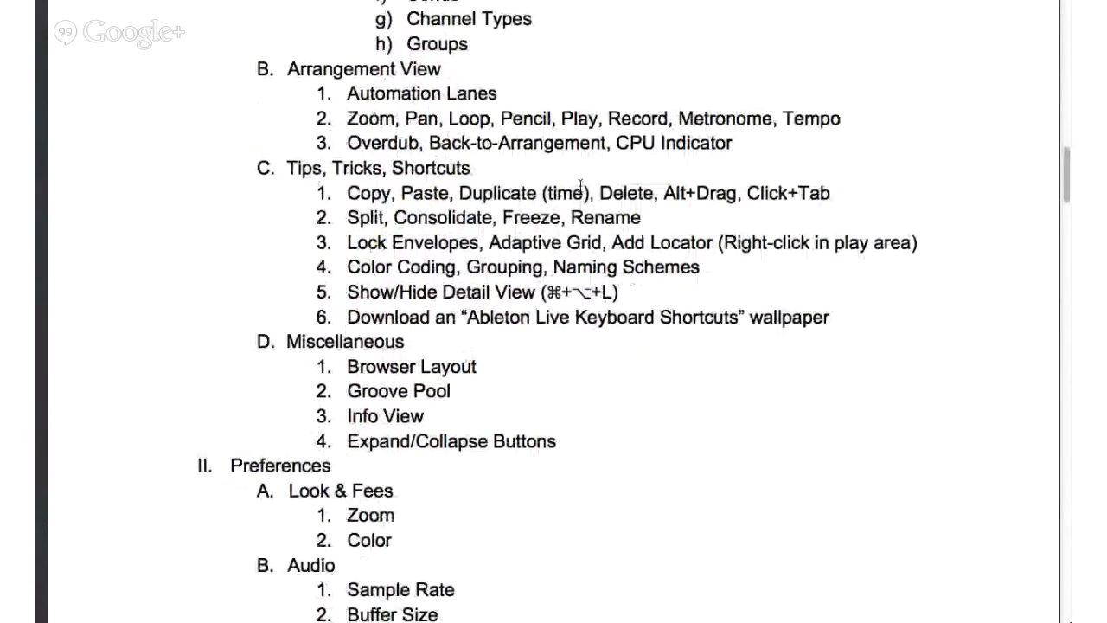
key(super+Tab)
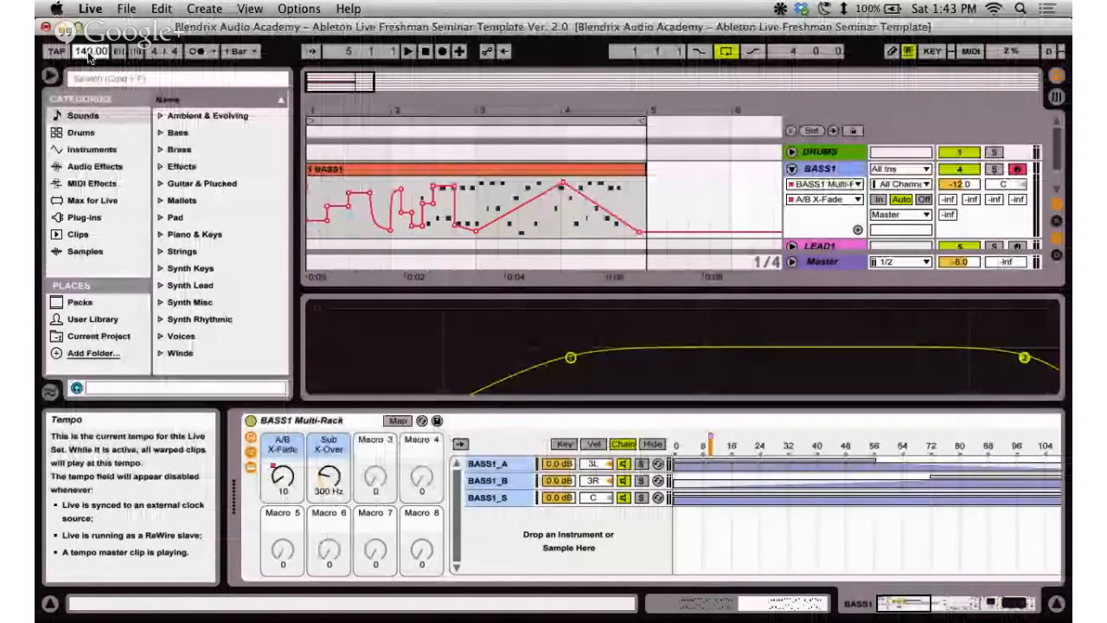
text(128)
key(Return)
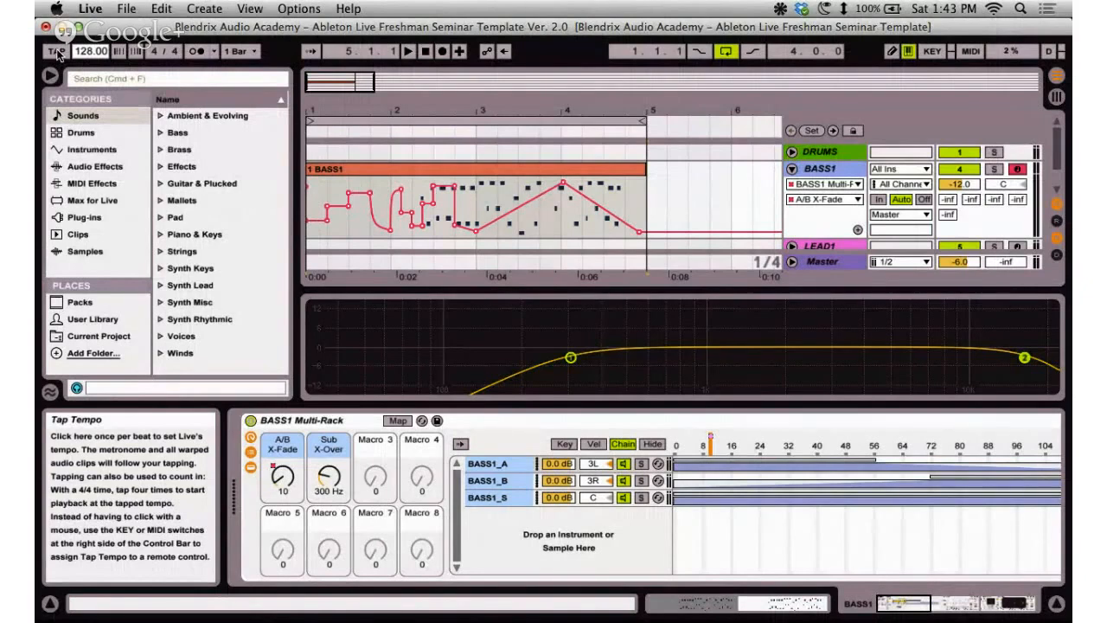
Try the temporary tempo nudges, first down and then up.
click(120, 52)
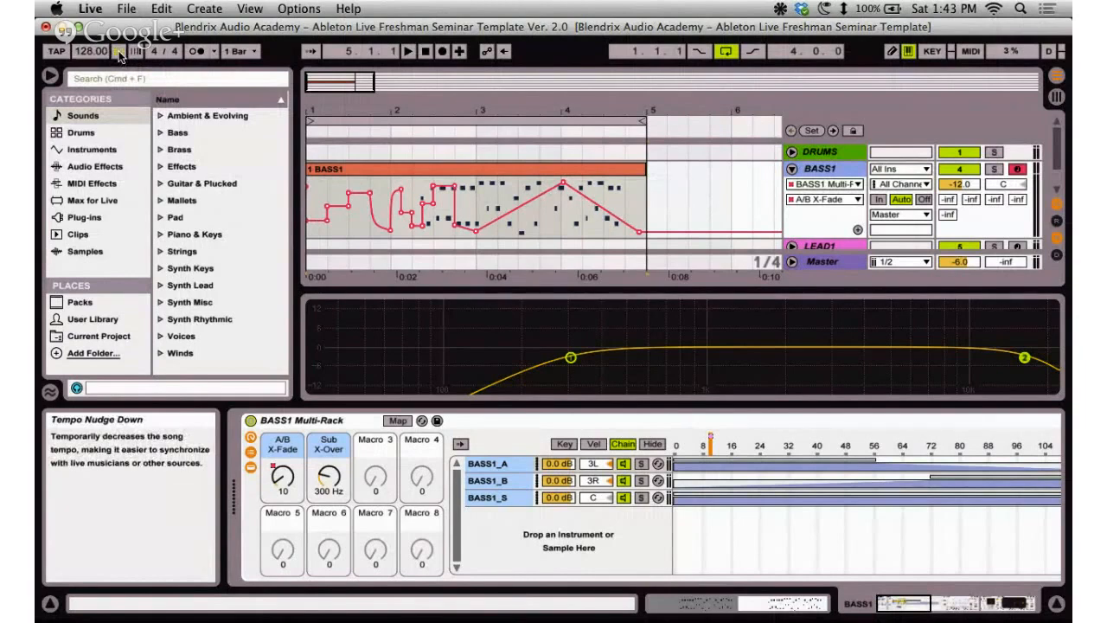
click(119, 52)
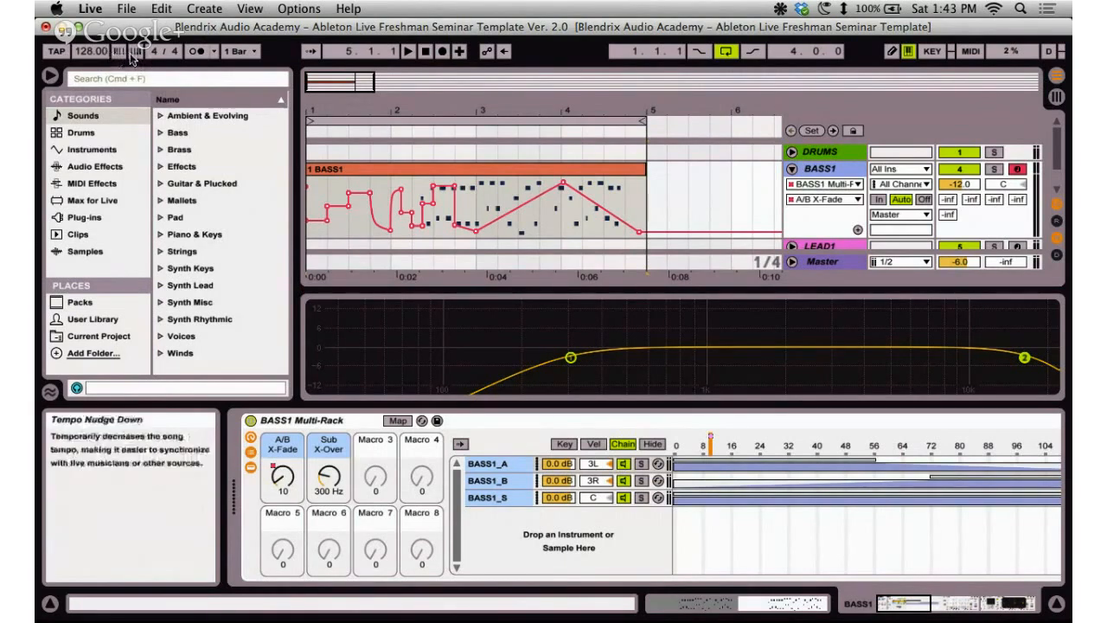
click(132, 53)
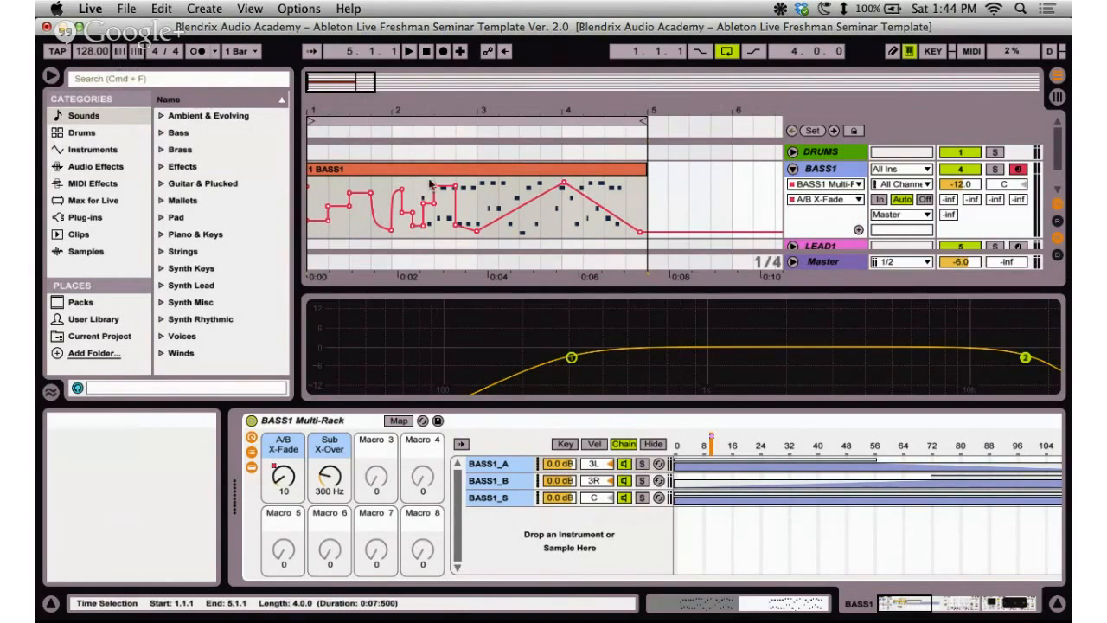
Look at the seminar outline, return to Ableton Live, and select the BASS1 clip spanning bars 1 to 5.
click(498, 192)
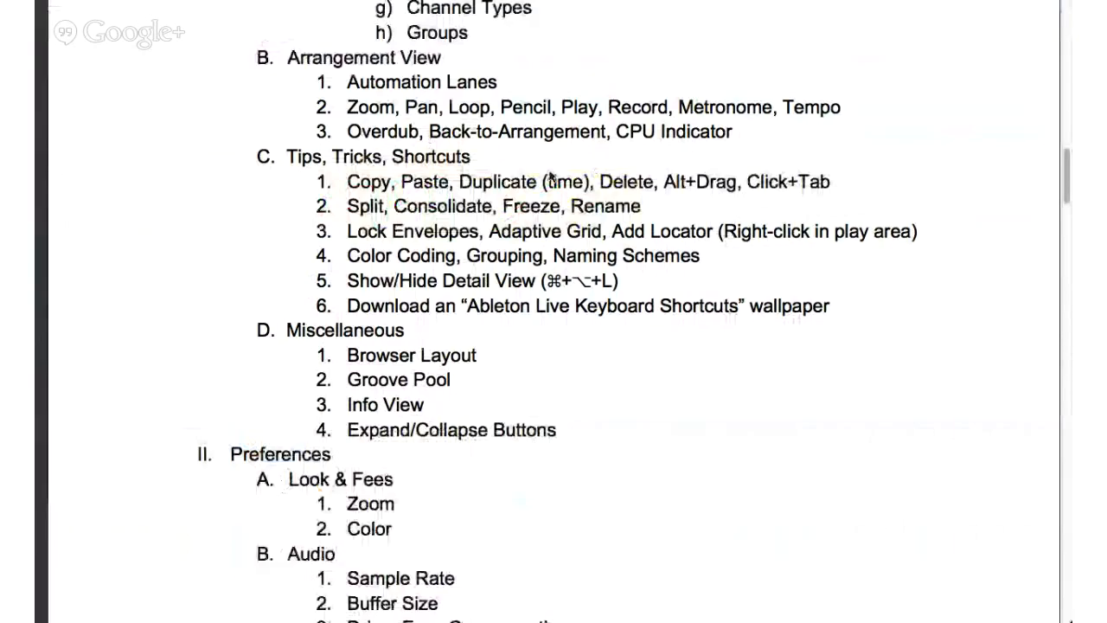
key(super+Tab)
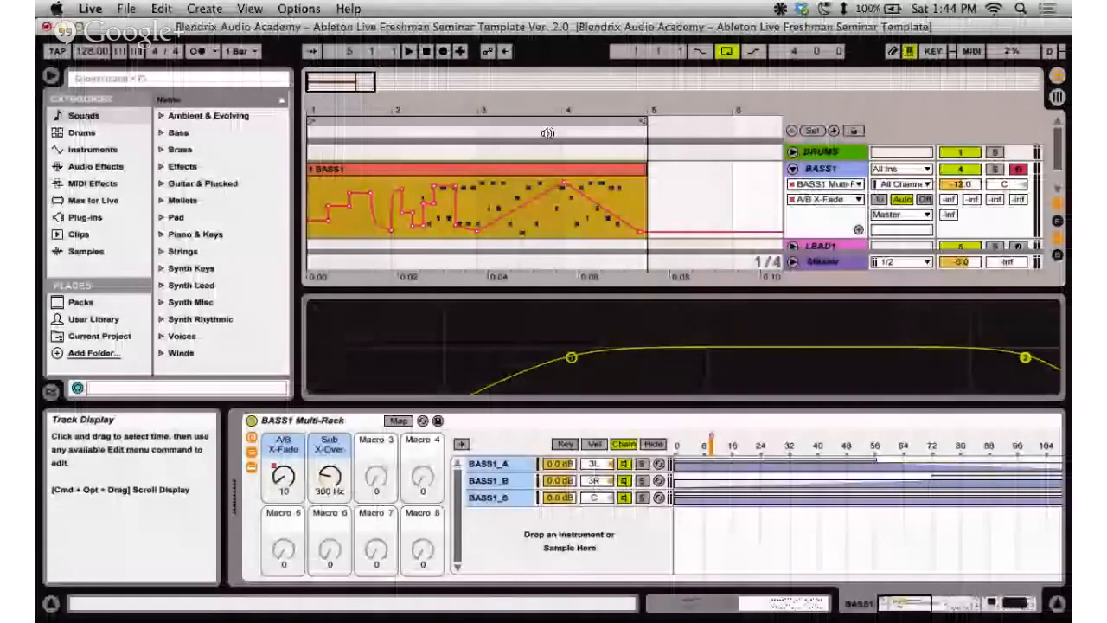
click(528, 179)
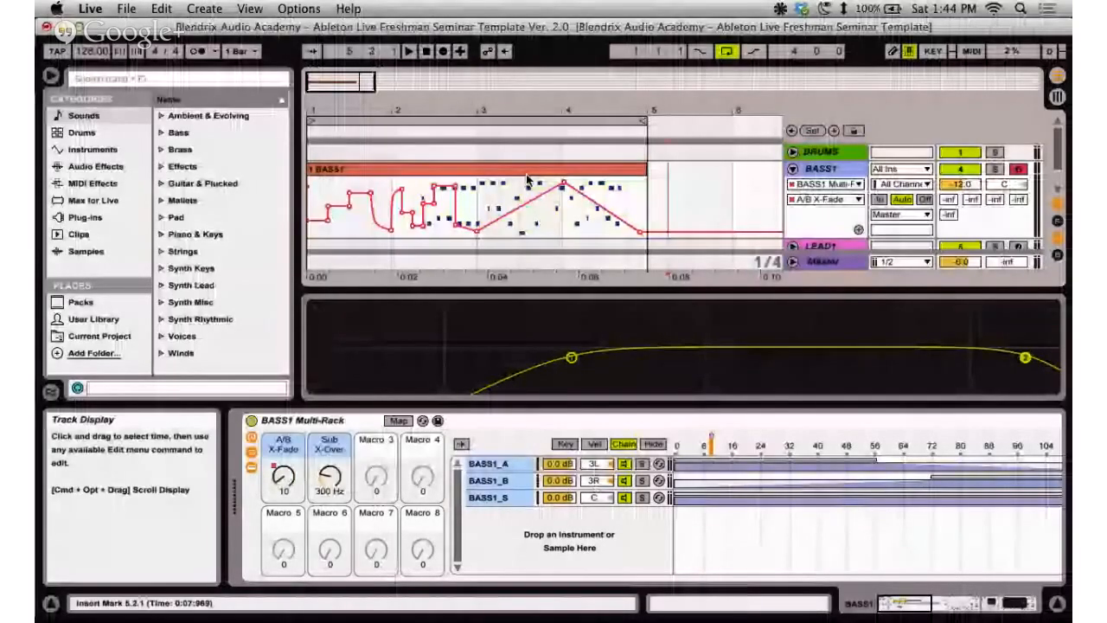
key(super+a)
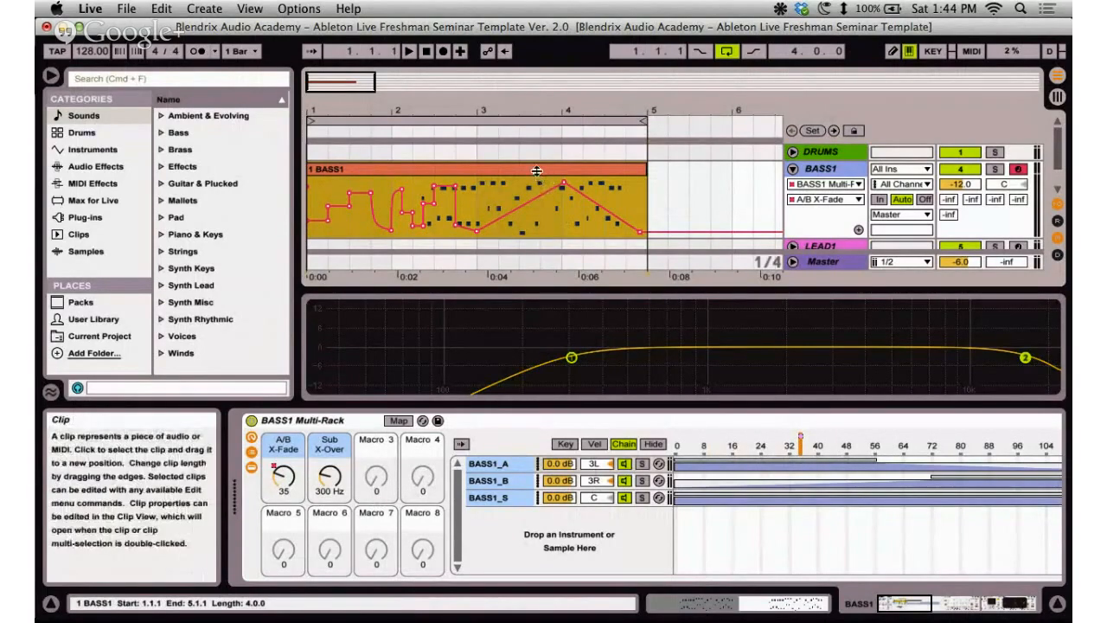
Switch between Session View and Arrangement View to examine the Back to Arrangement control and the BASS1 clip.
key(Tab)
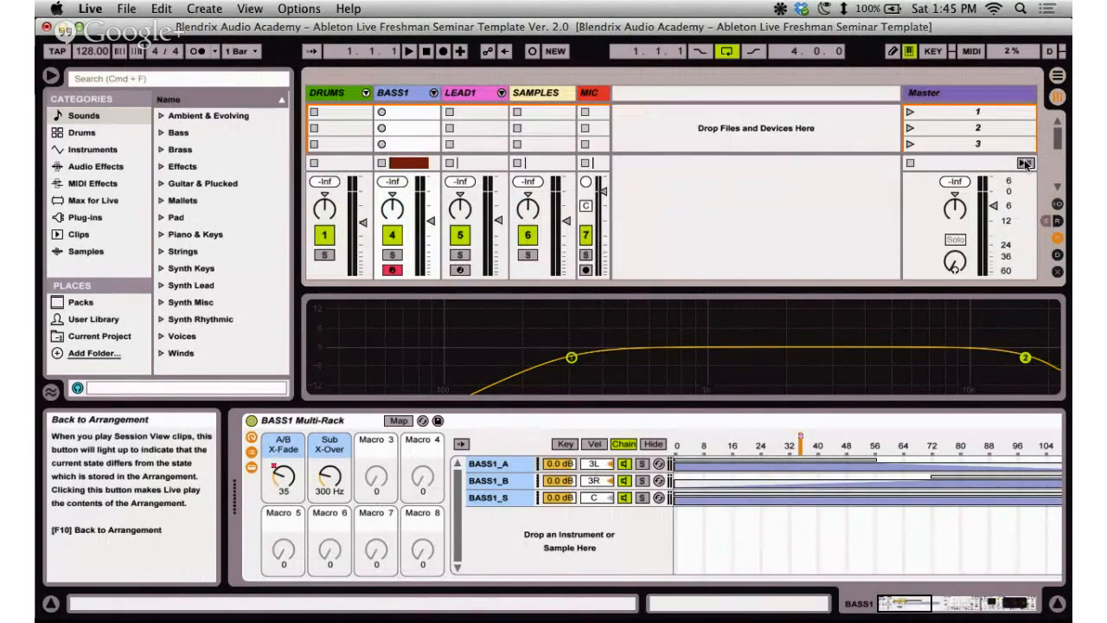
key(Tab)
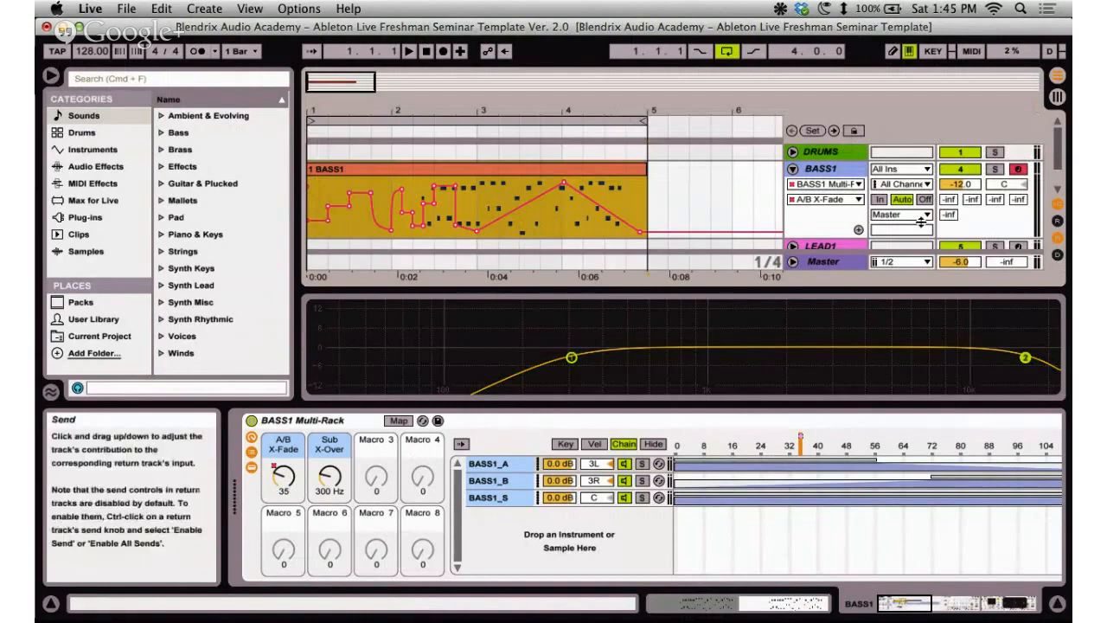
click(616, 169)
click(626, 171)
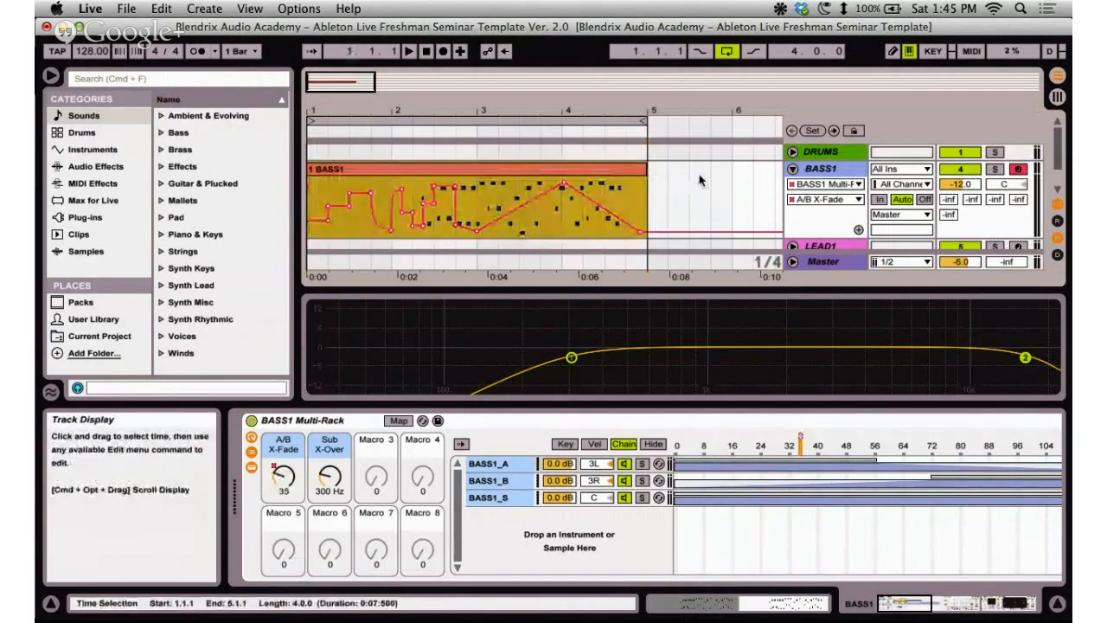
scroll(727, 186, down, 3)
scroll(734, 182, up, 3)
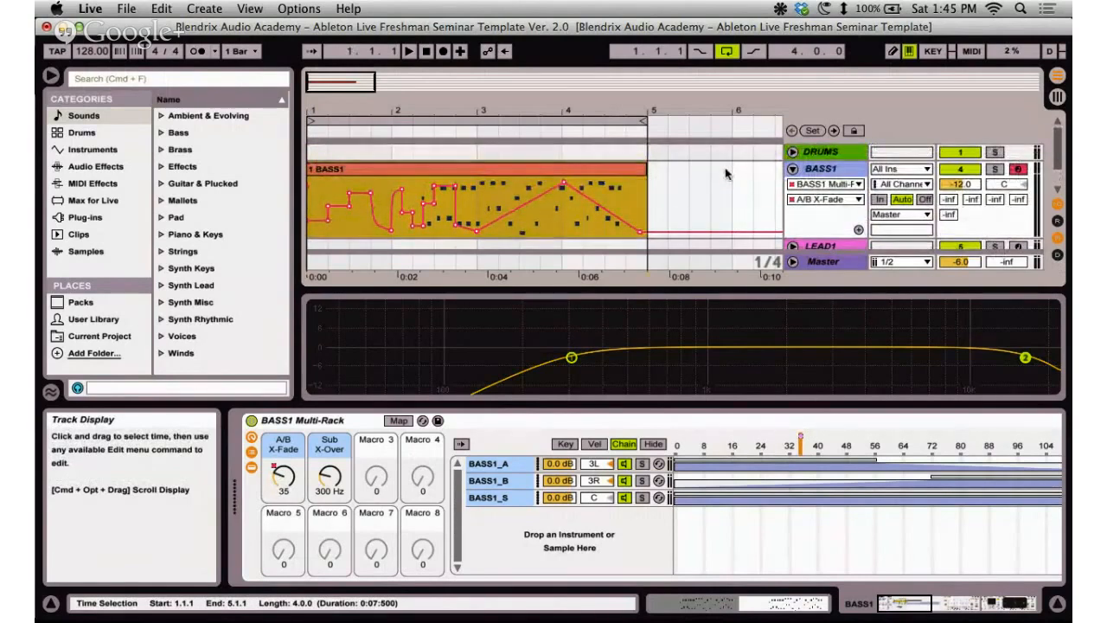
scroll(731, 180, down, 2)
key(Tab)
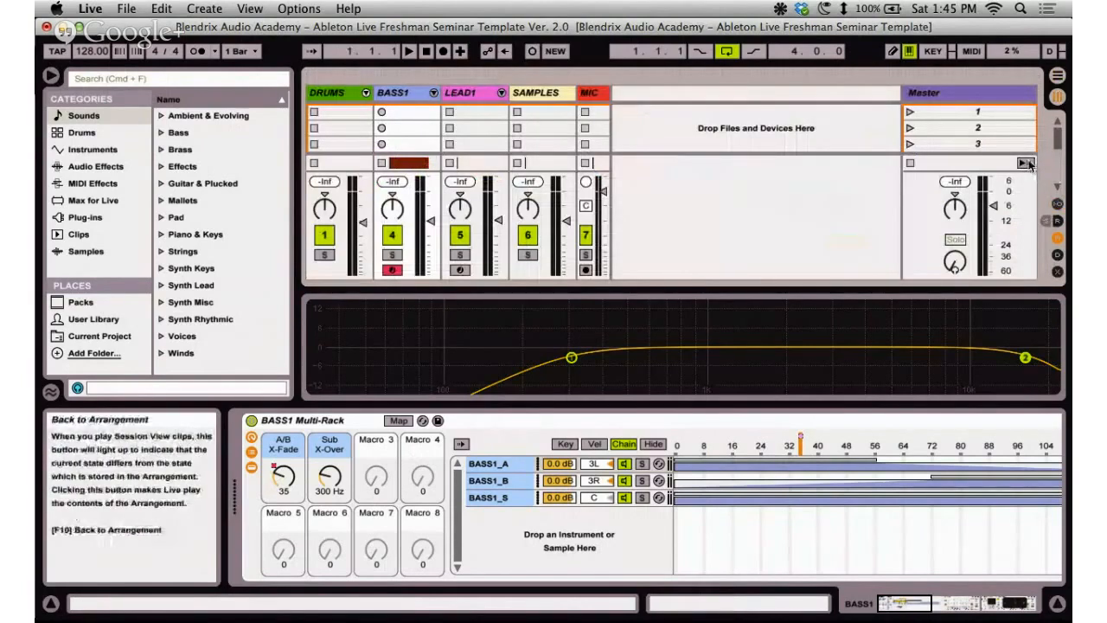
key(Tab)
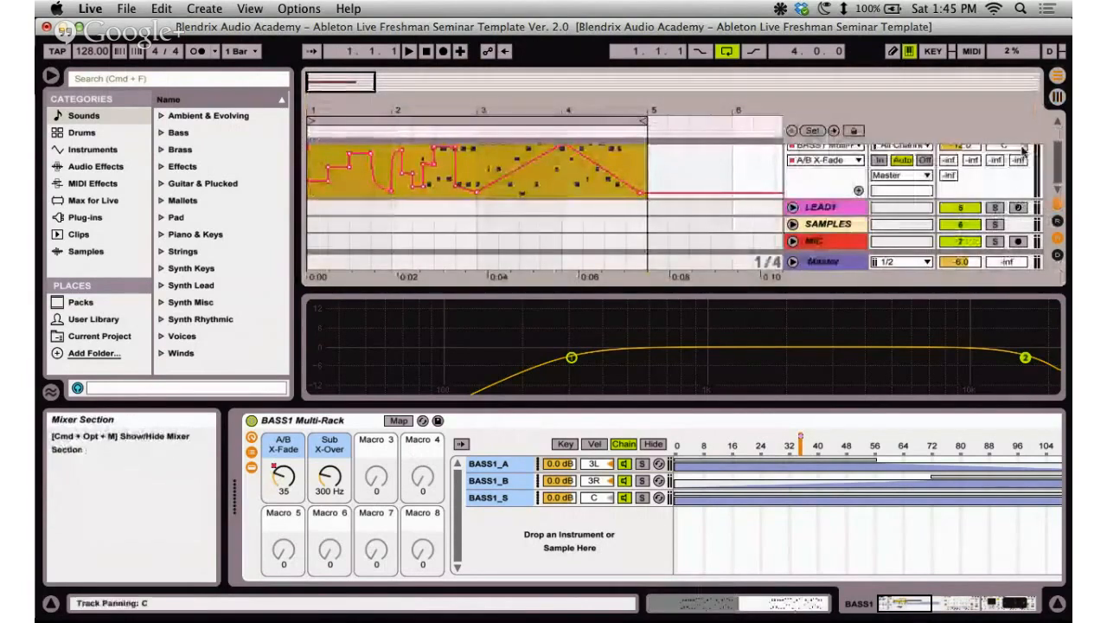
Check the seminar outline, return to Ableton Live, and place the insert marker at 5.4.1 on the BASS1 track.
key(super+Tab)
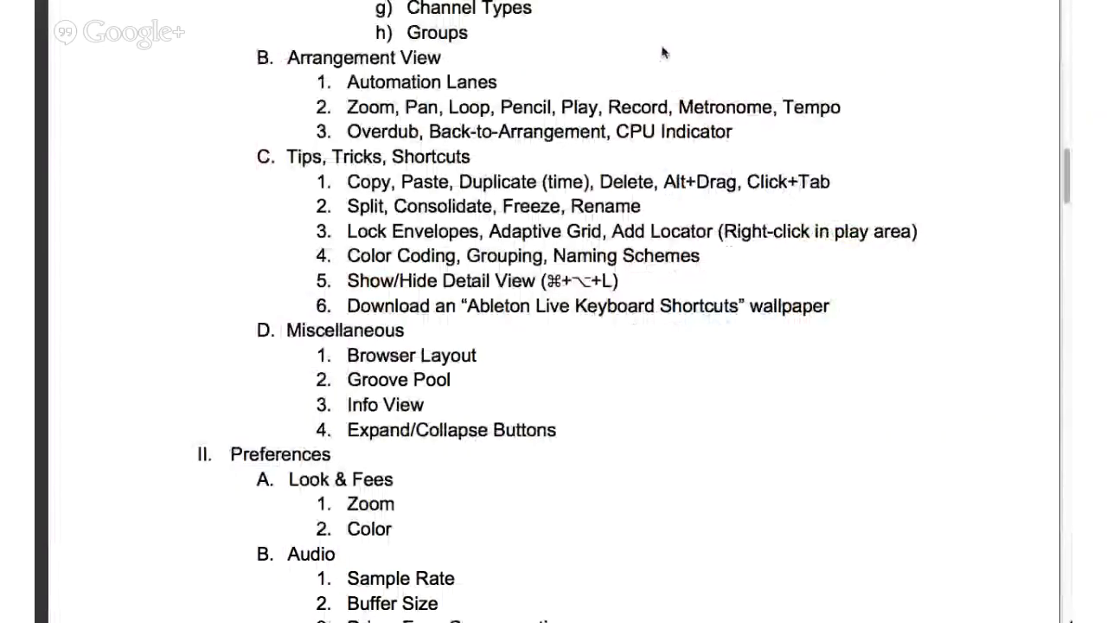
key(super+Tab)
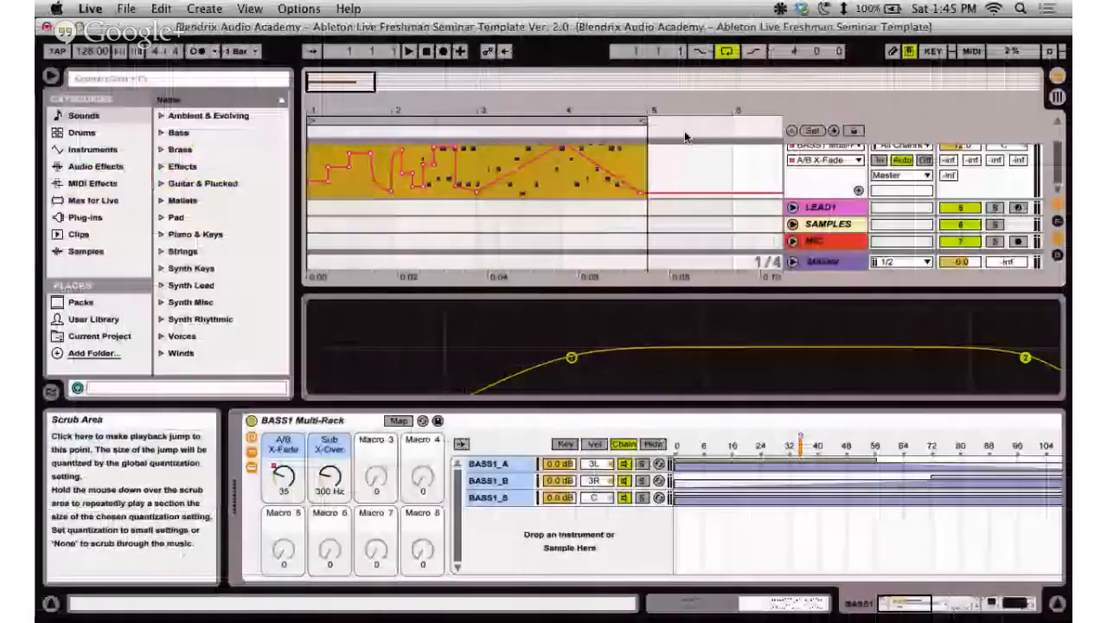
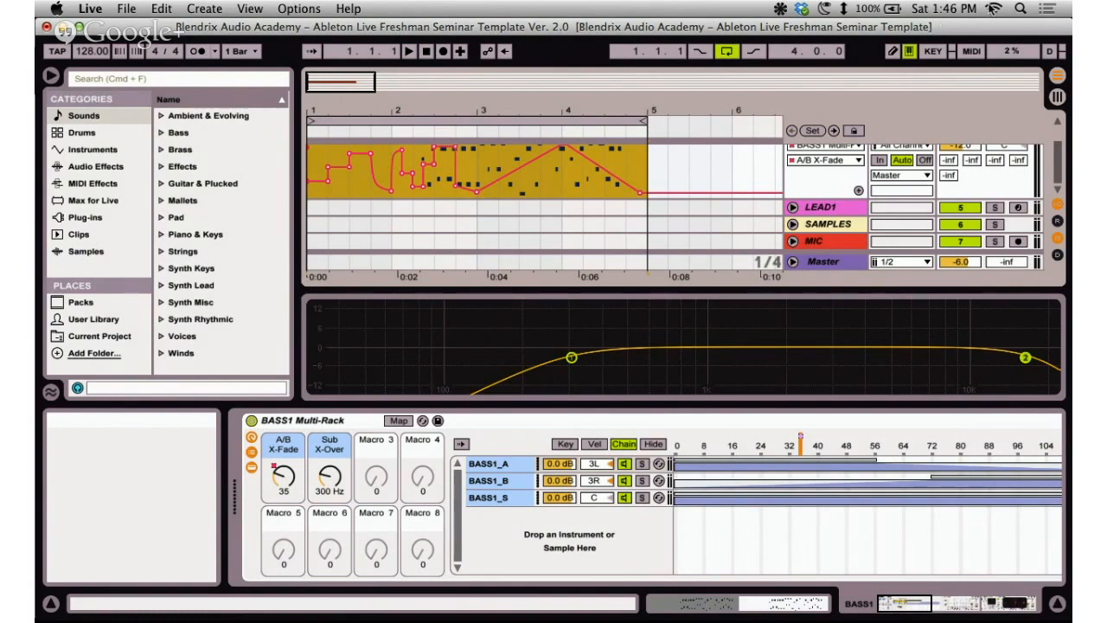
scroll(720, 193, up, 2)
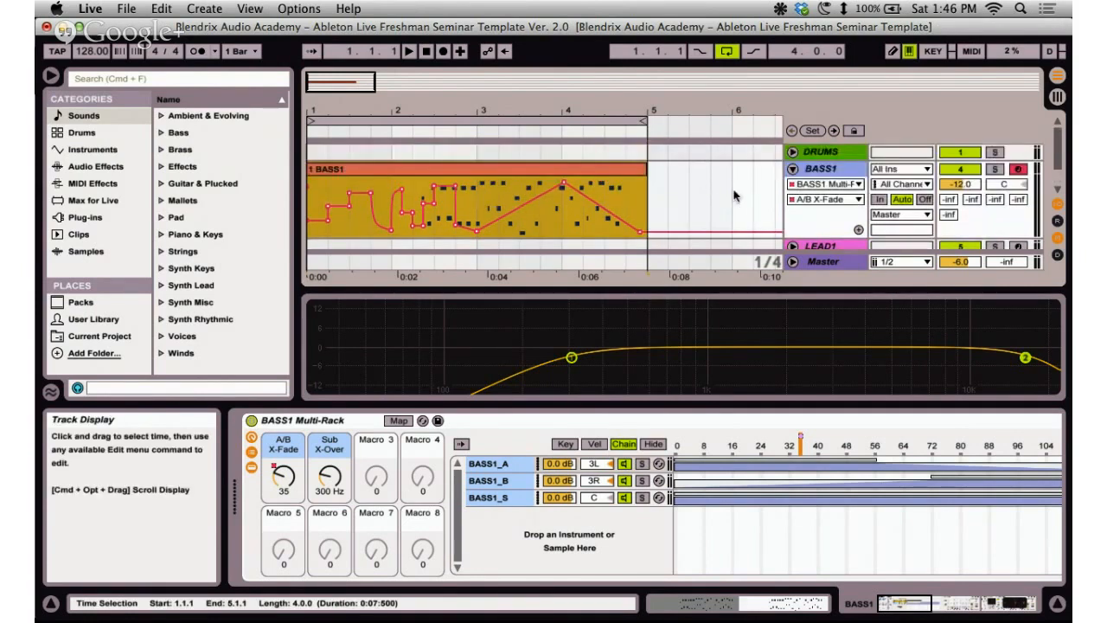
click(814, 170)
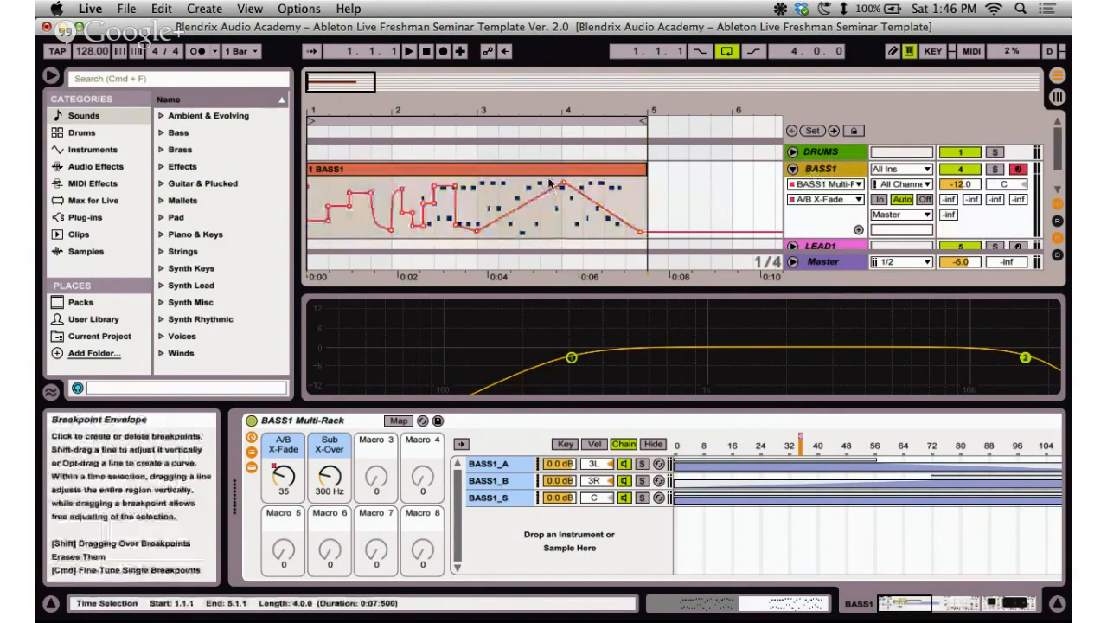
click(596, 169)
click(715, 178)
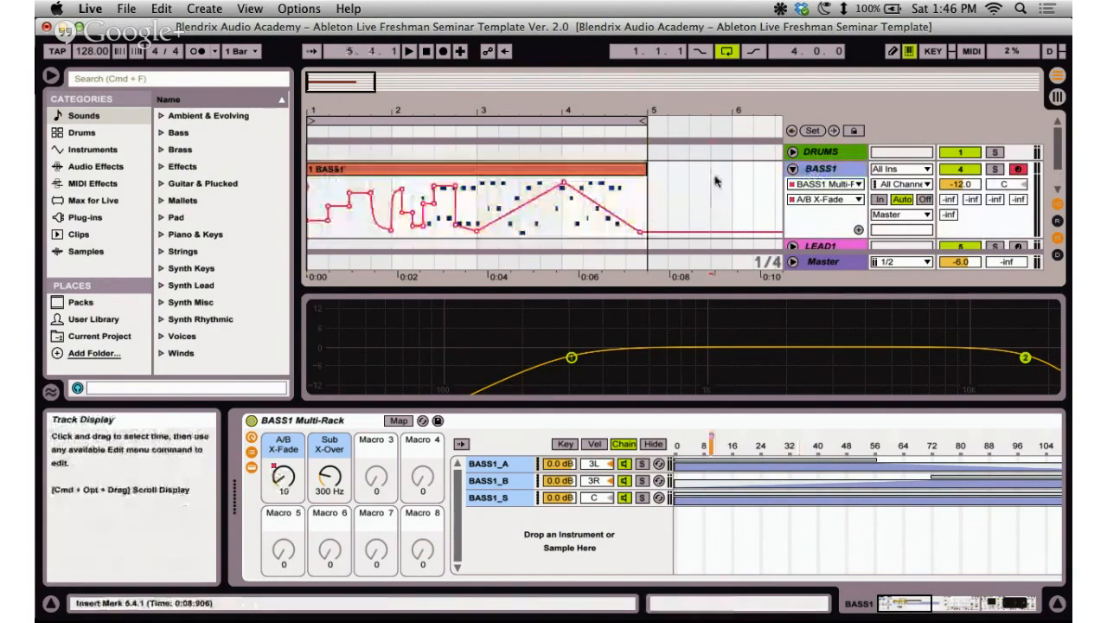
right_click(827, 172)
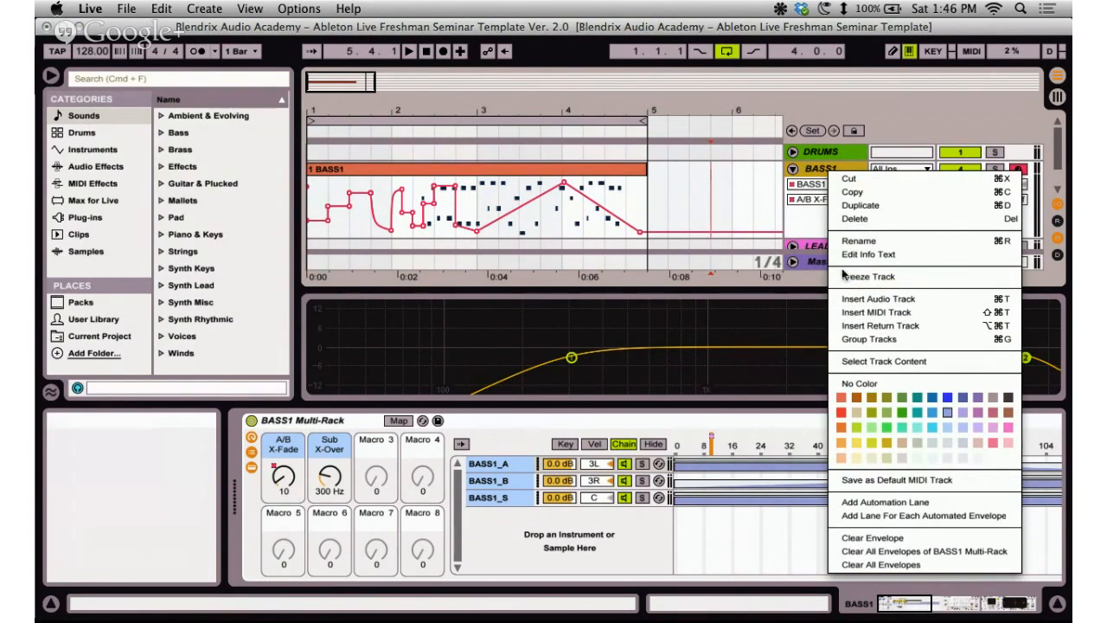
click(687, 180)
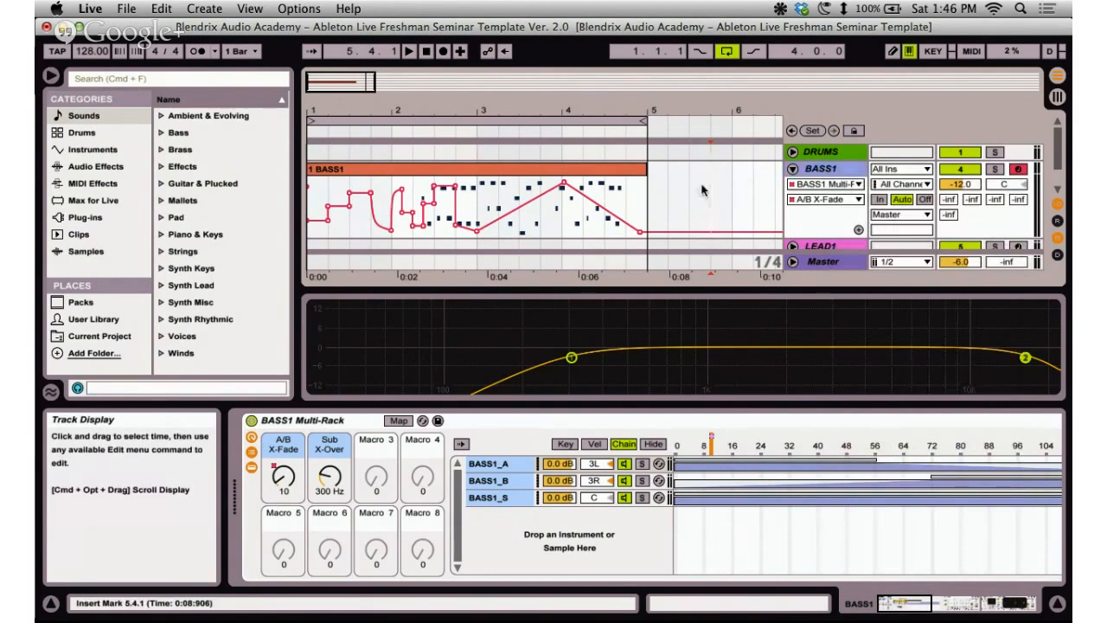
click(691, 193)
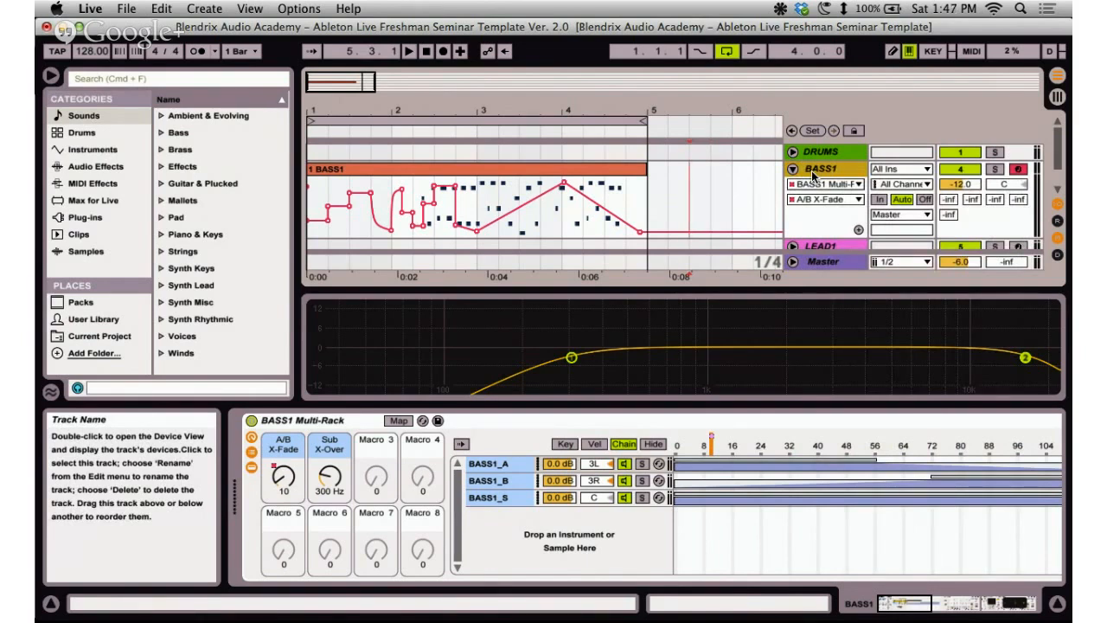
click(729, 180)
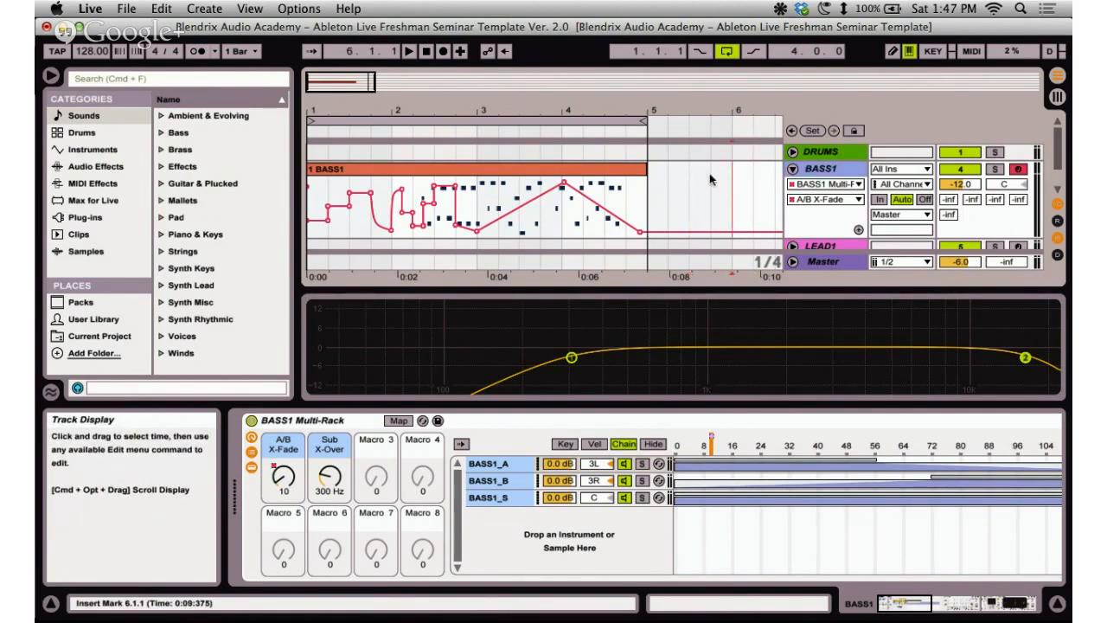
click(690, 183)
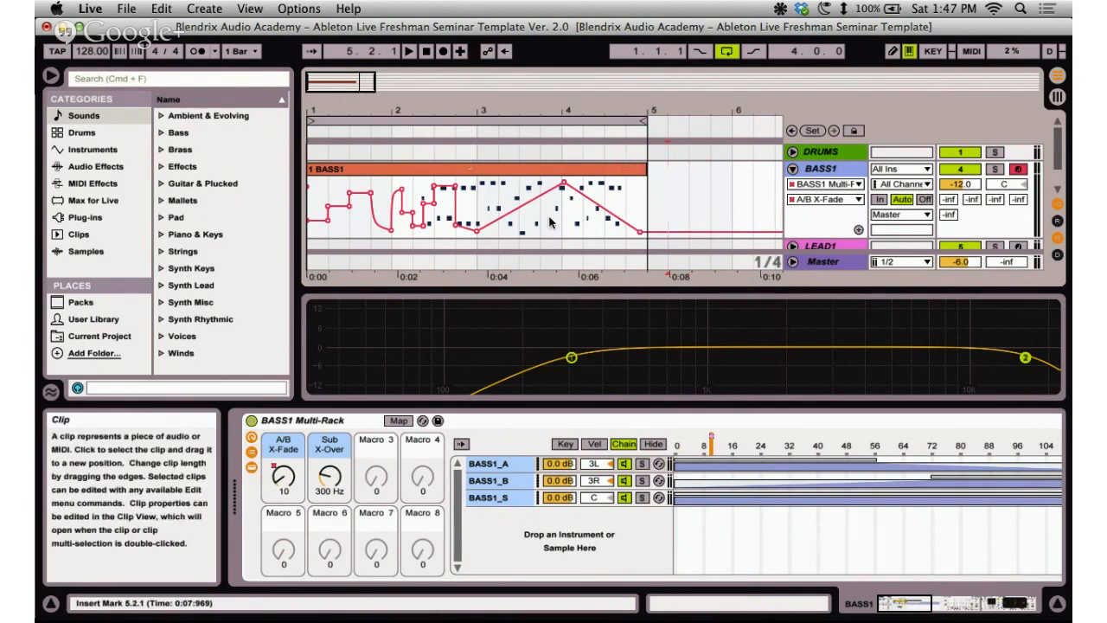
click(650, 192)
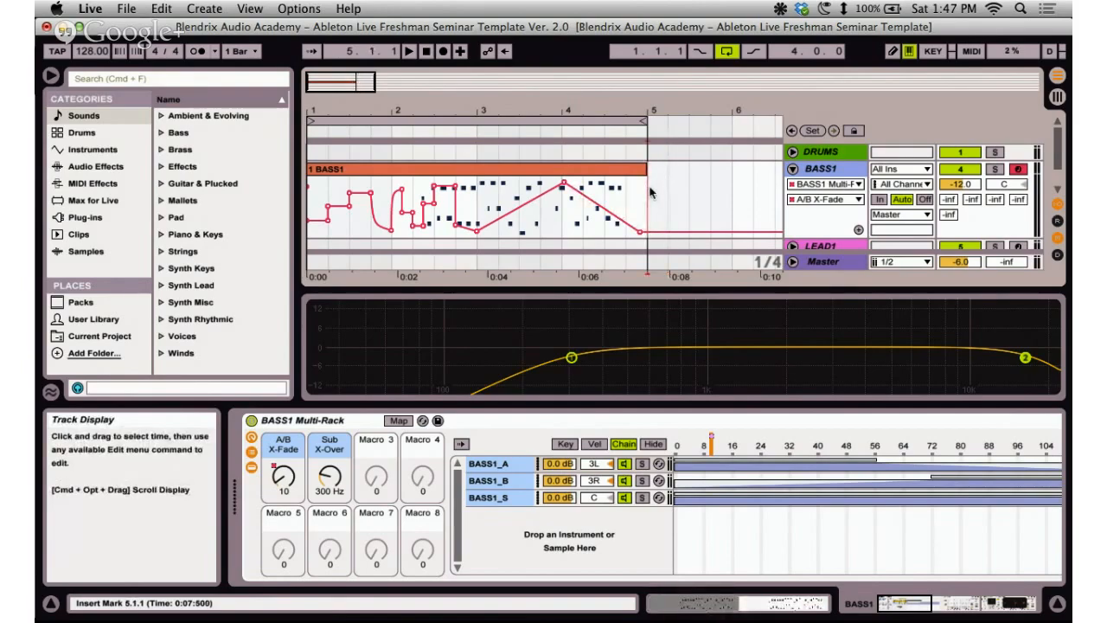
Check the Tips, Tricks, Shortcuts section of the seminar outline and return to Ableton Live.
key(super+Tab)
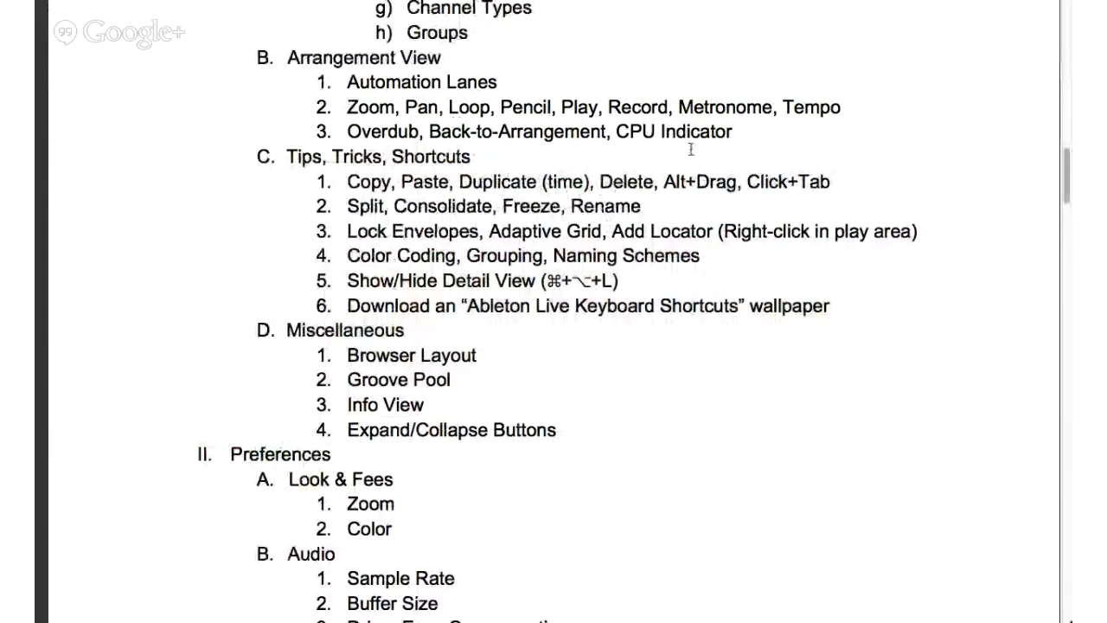
scroll(514, 224, down, 1)
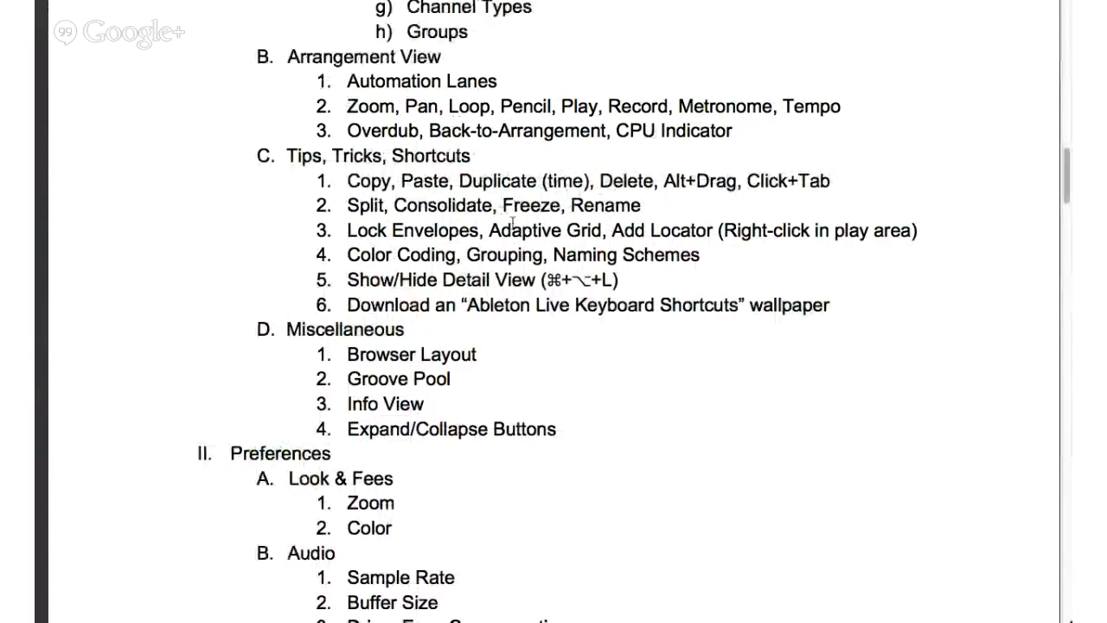
scroll(513, 224, down, 5)
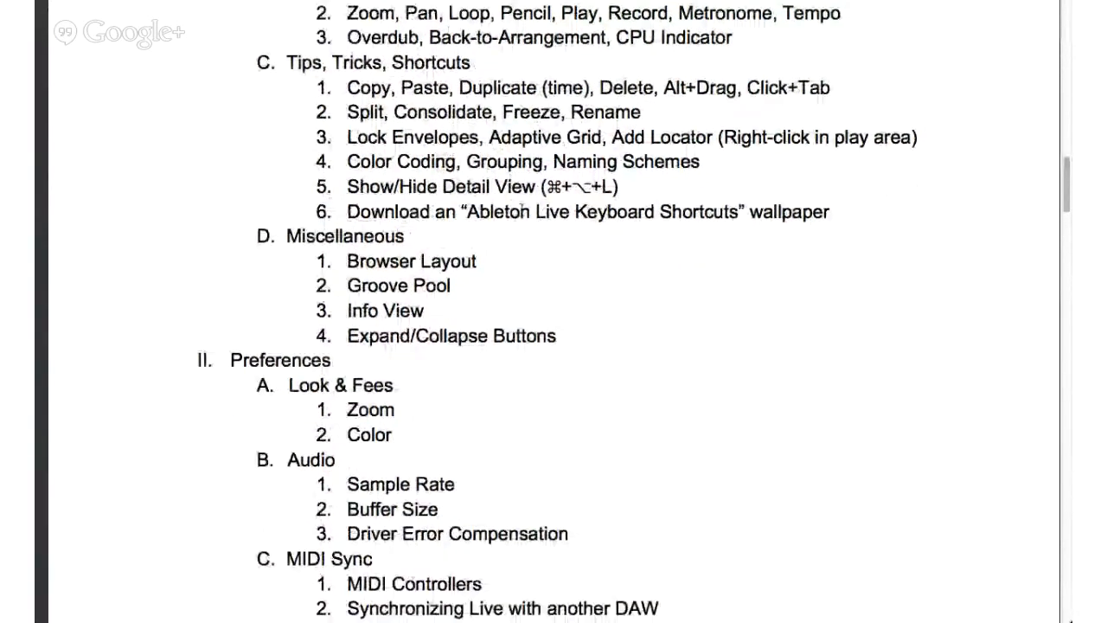
key(ctrl+Left)
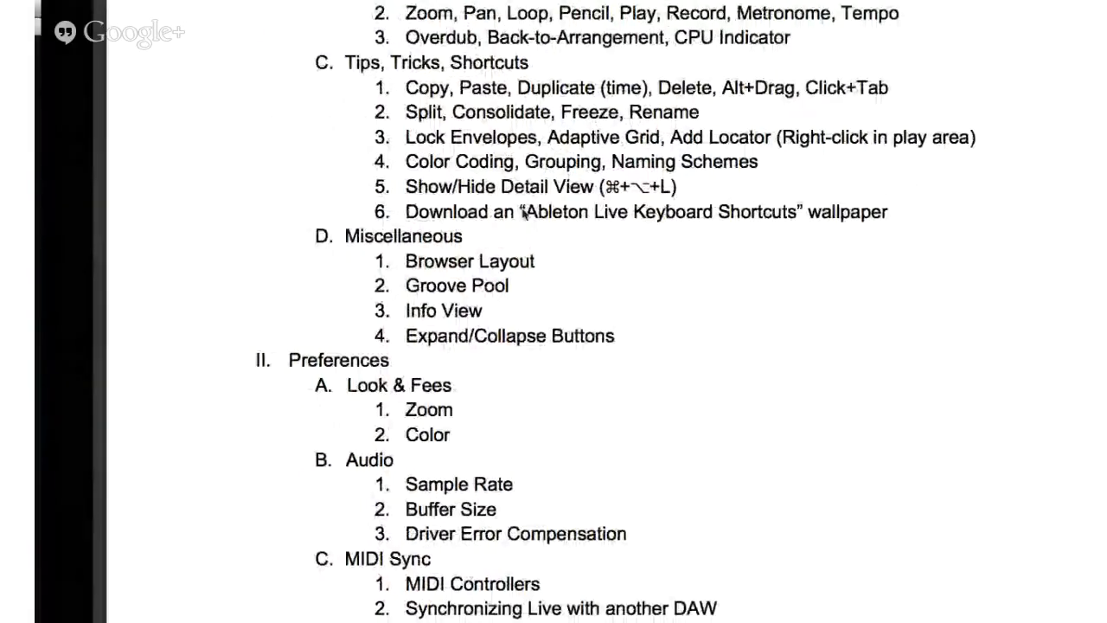
Cut the BASS1 clip spanning bars 1 to 5 out of the arrangement.
click(488, 170)
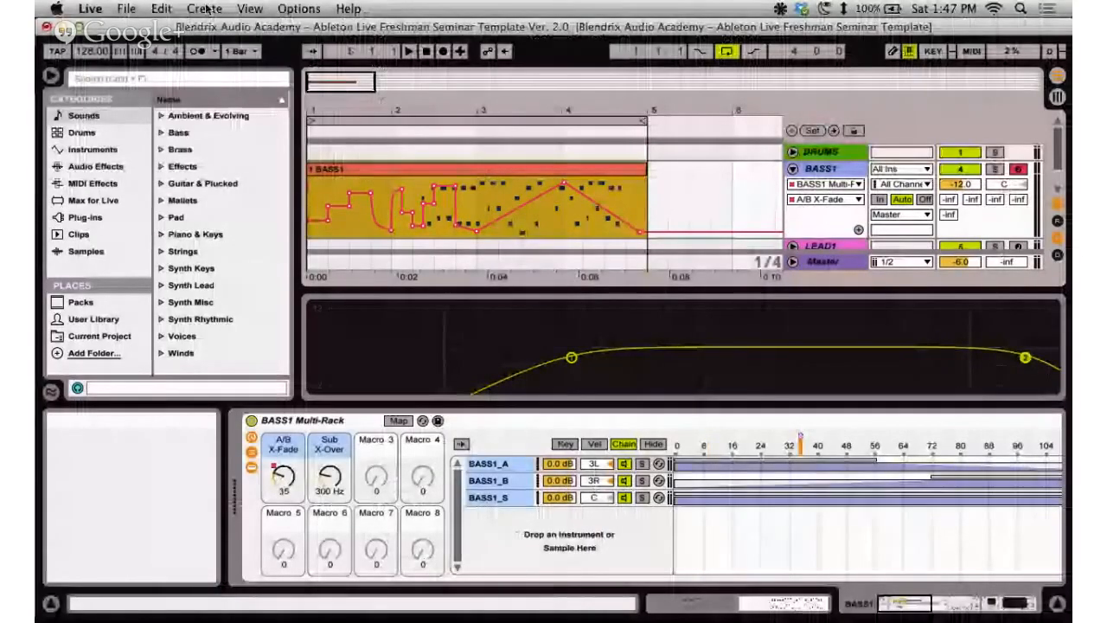
click(162, 9)
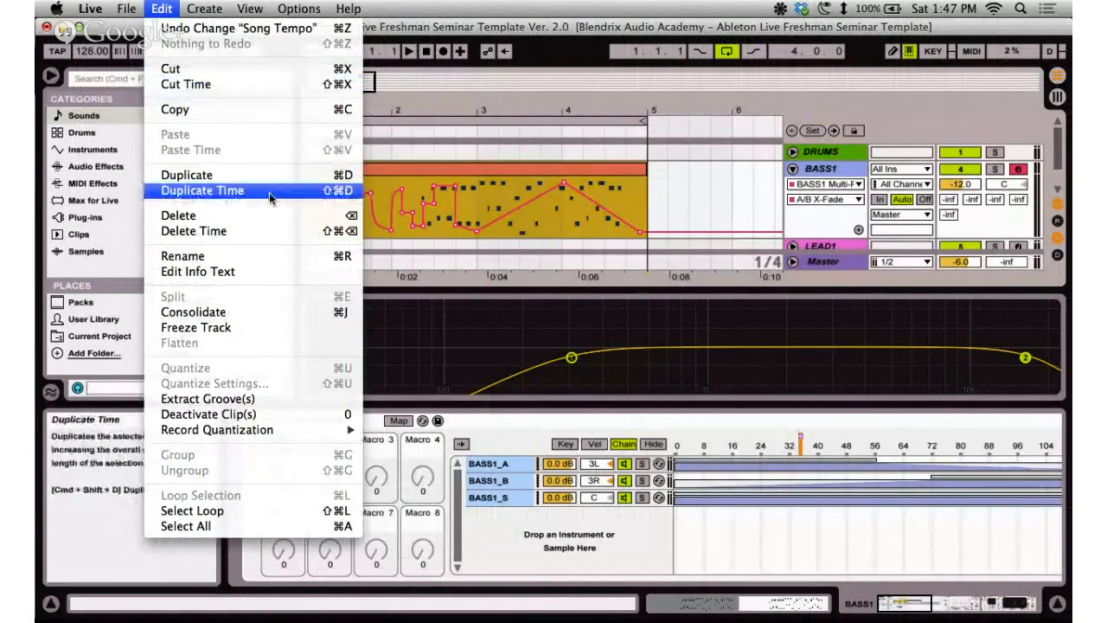
click(322, 71)
Try pasting the cut BASS1 clip at 5.1.1 and undo the paste.
click(542, 177)
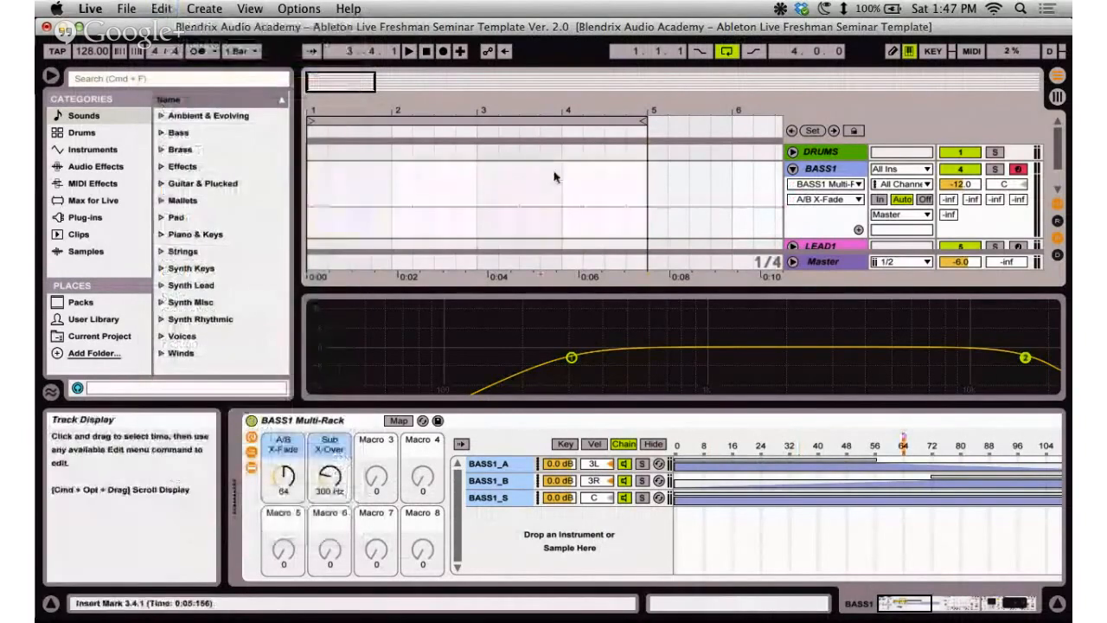
click(647, 186)
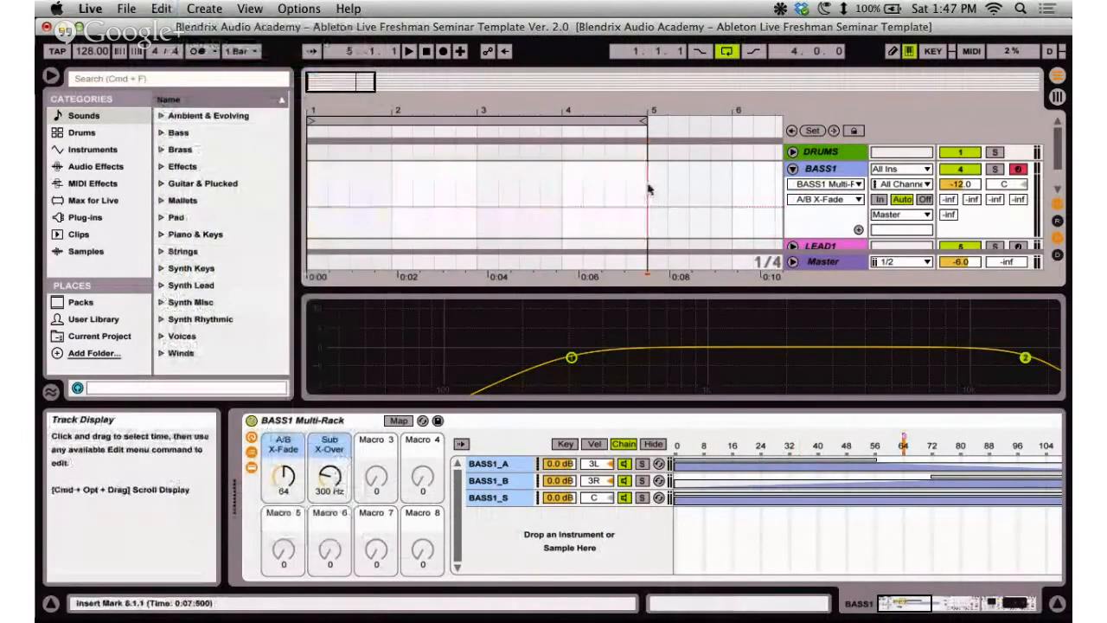
key(super+v)
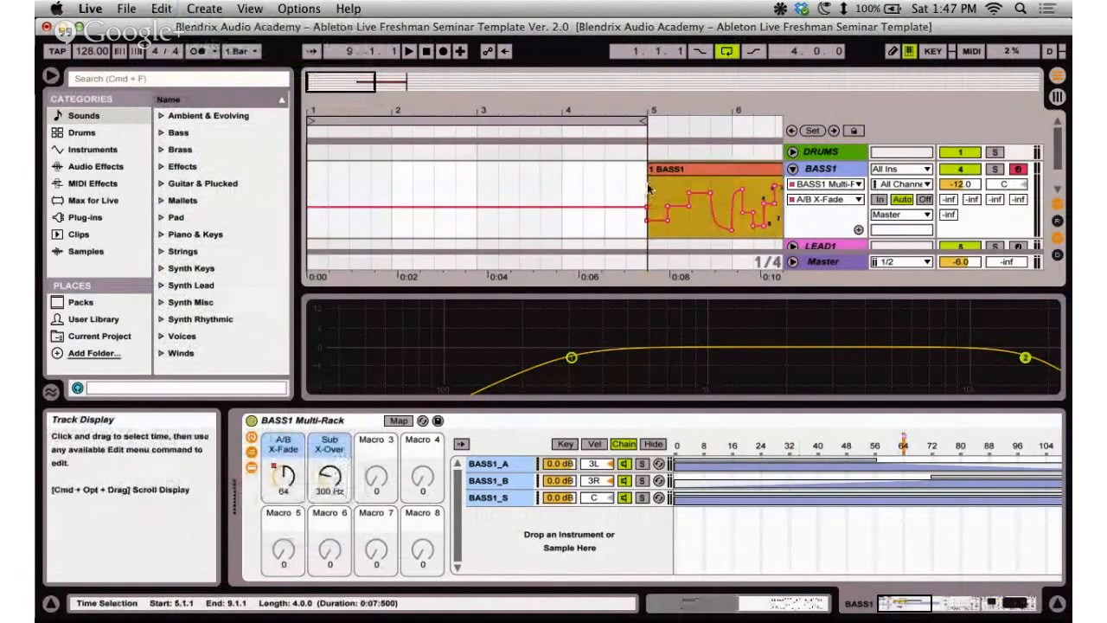
key(super+z)
Paste the BASS1 clip back at 1.1.1 and paste a second copy directly after it at 5.1.1.
click(311, 186)
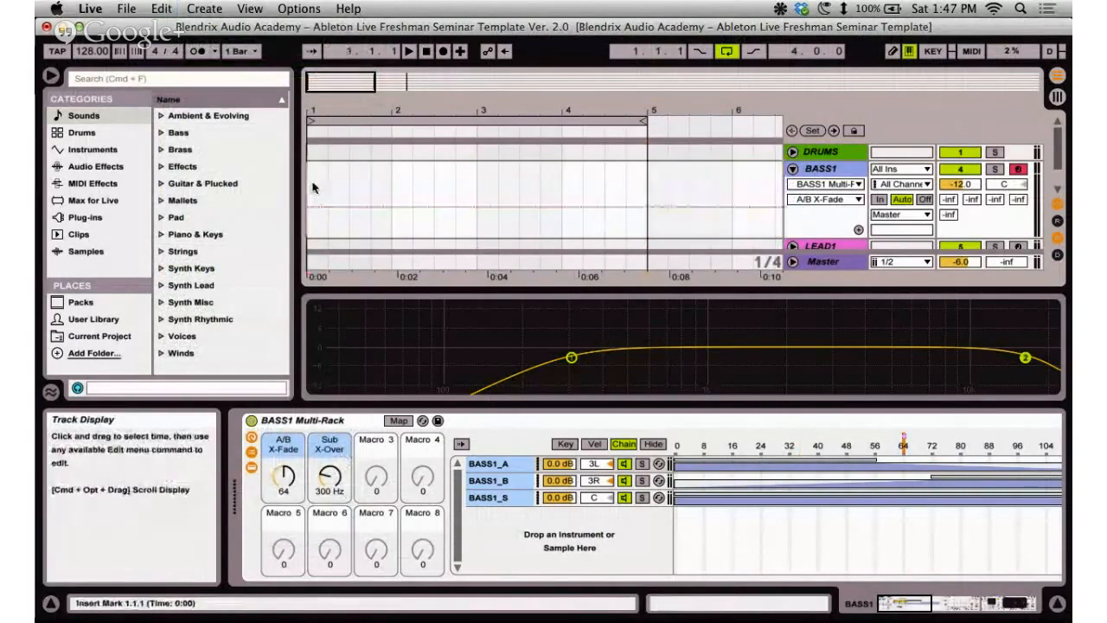
key(super+z)
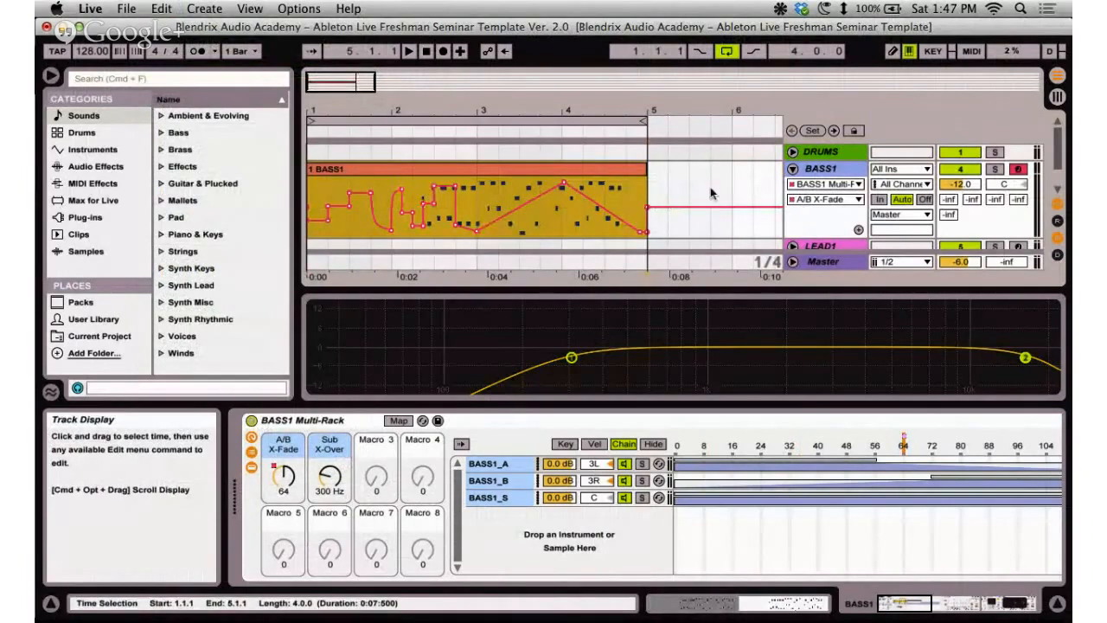
click(711, 193)
key(super+v)
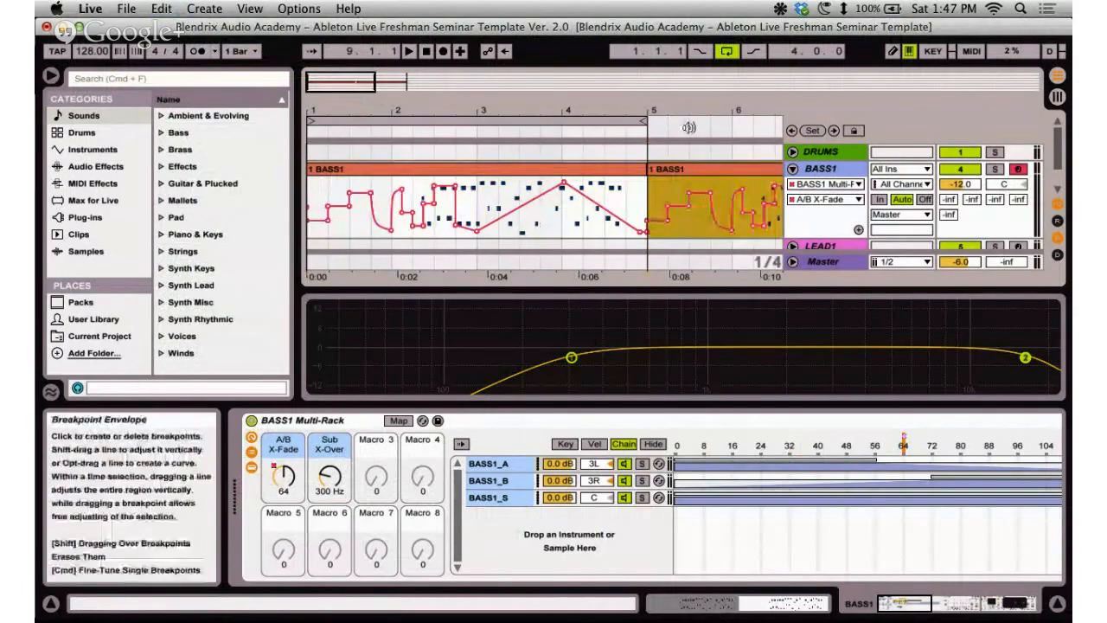
Examine both BASS1 clips and their automation by selecting each one in turn, by clip and by time selection.
drag(688, 110, 689, 76)
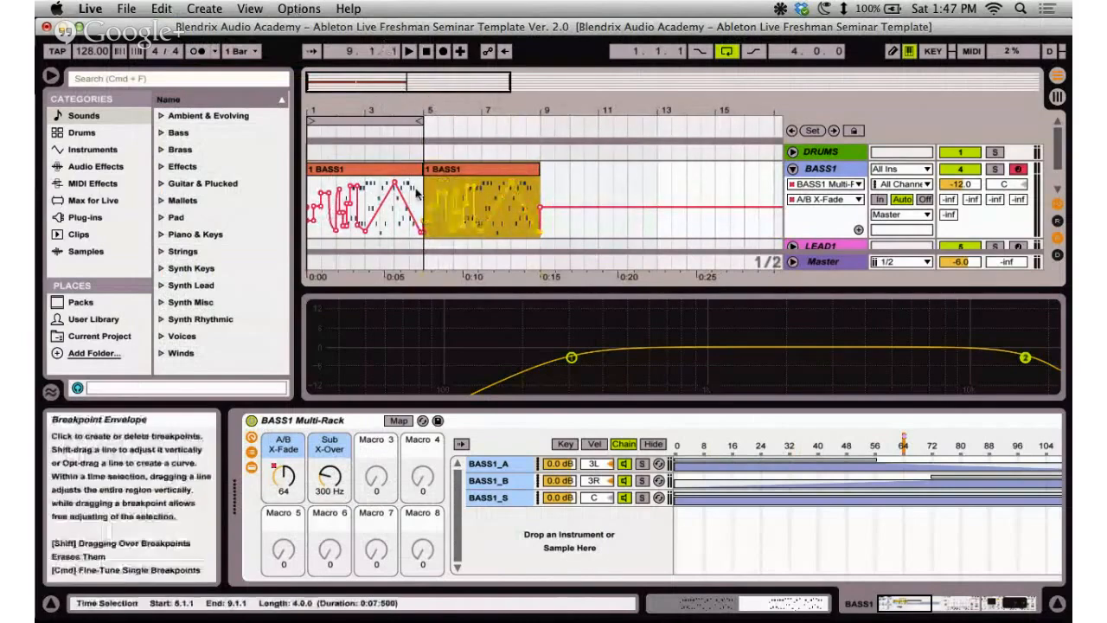
click(389, 170)
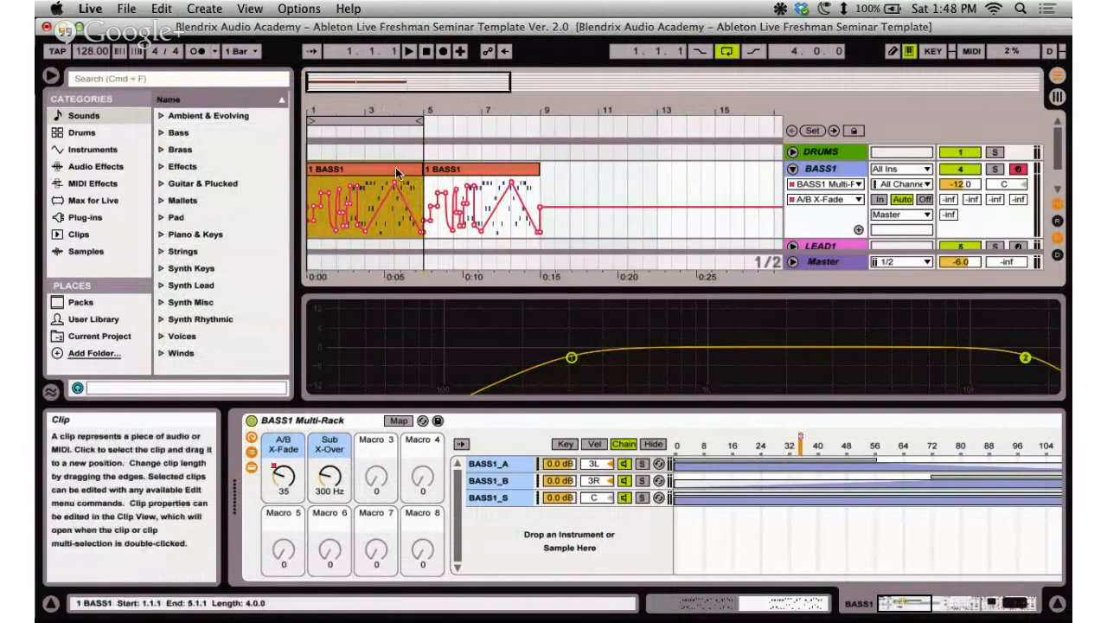
click(394, 223)
click(385, 168)
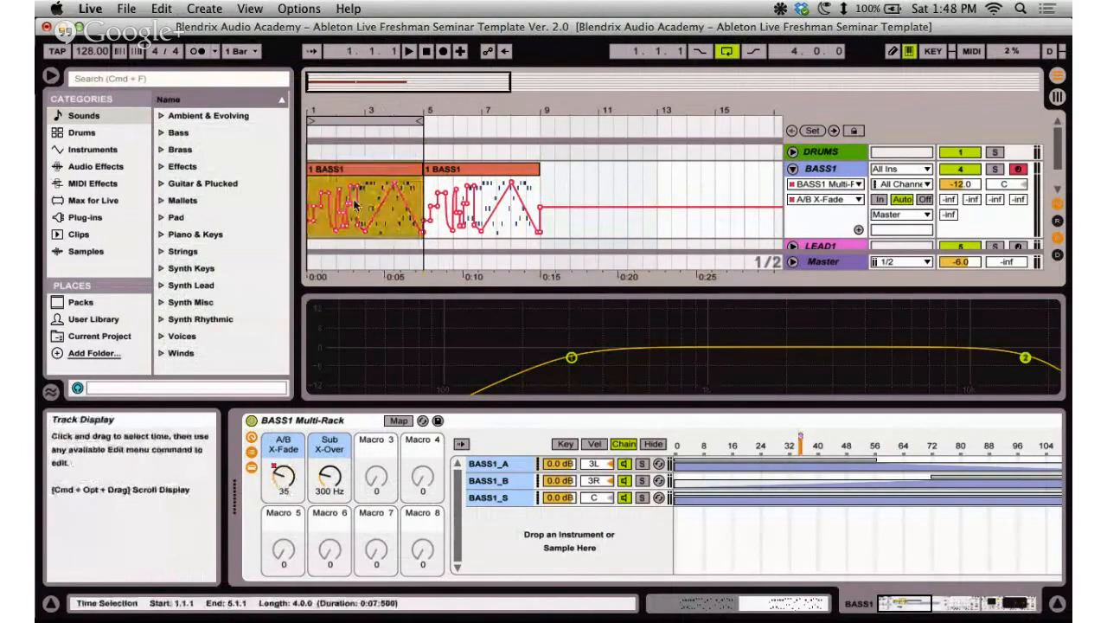
scroll(371, 183, down, 1)
scroll(372, 183, up, 1)
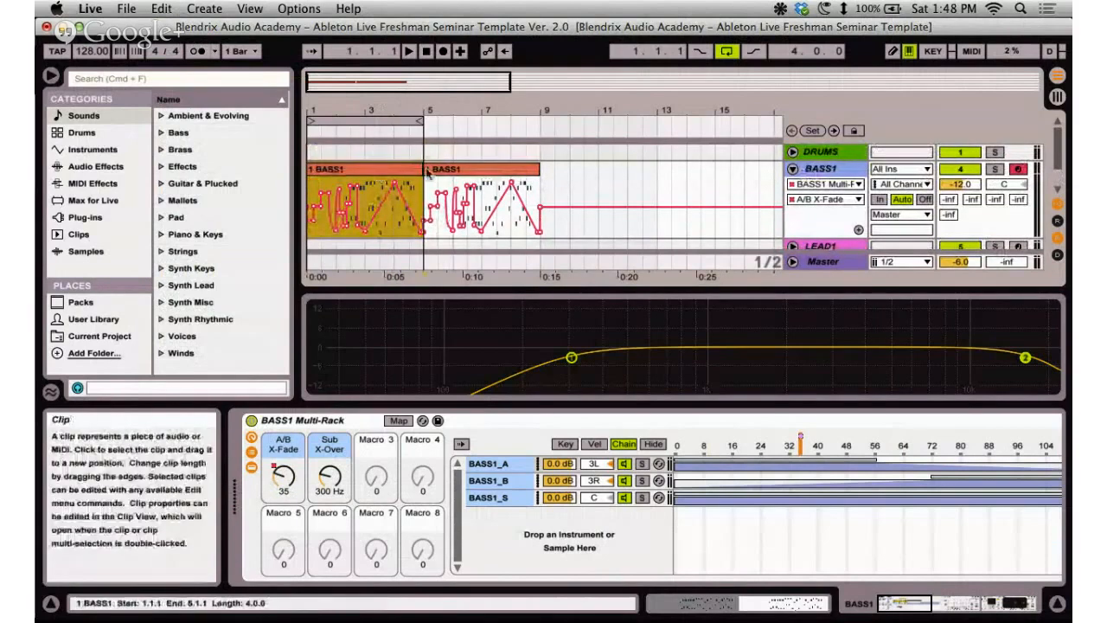
click(521, 172)
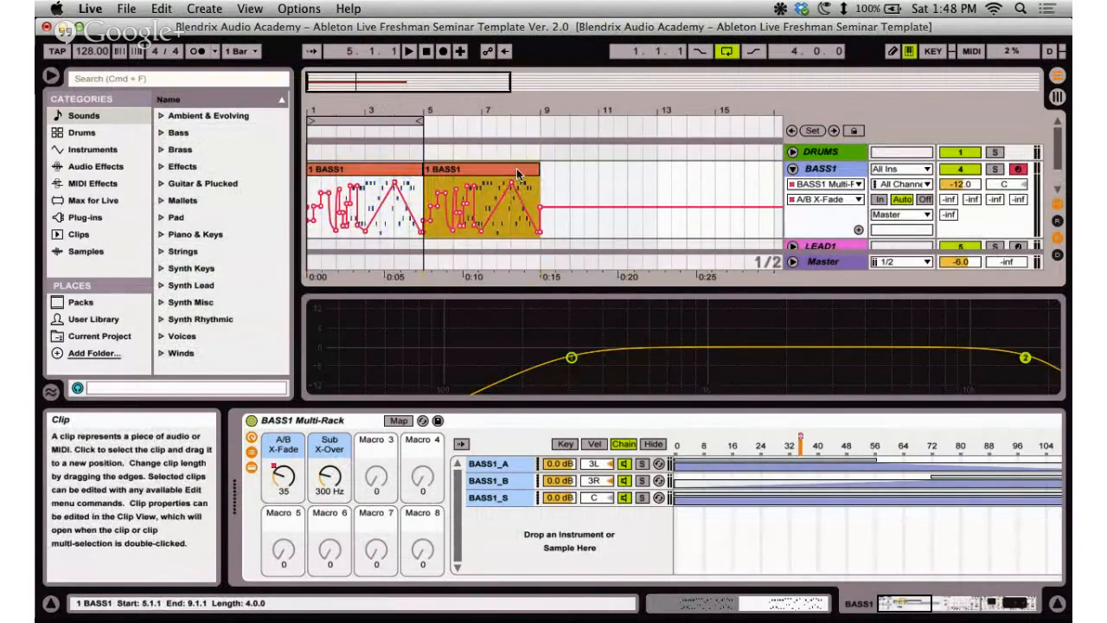
click(510, 229)
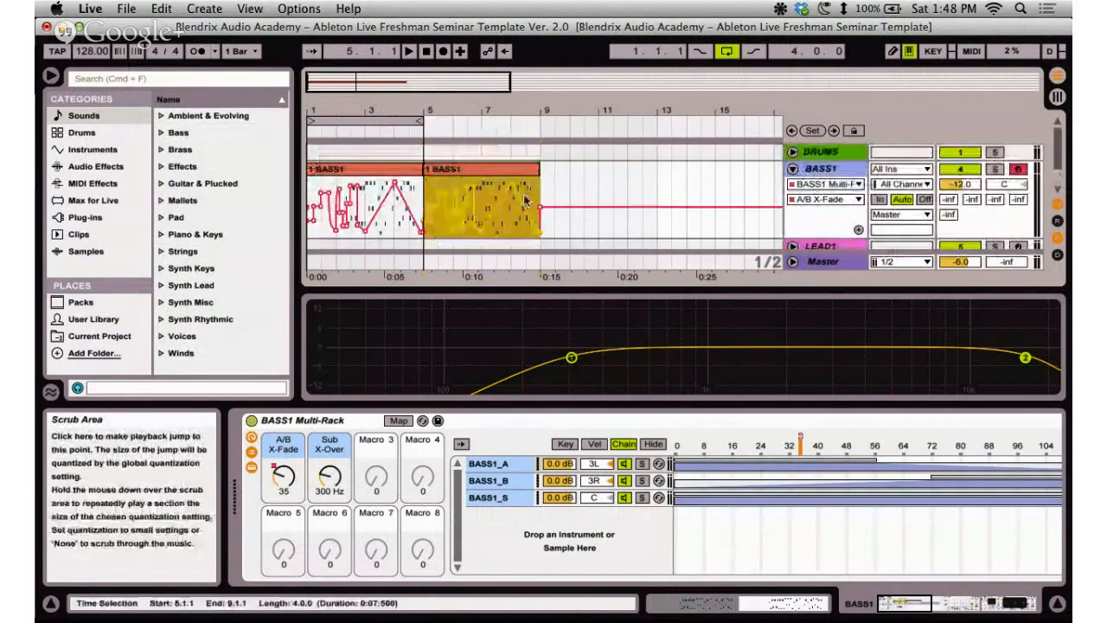
scroll(523, 205, down, 2)
scroll(519, 230, up, 2)
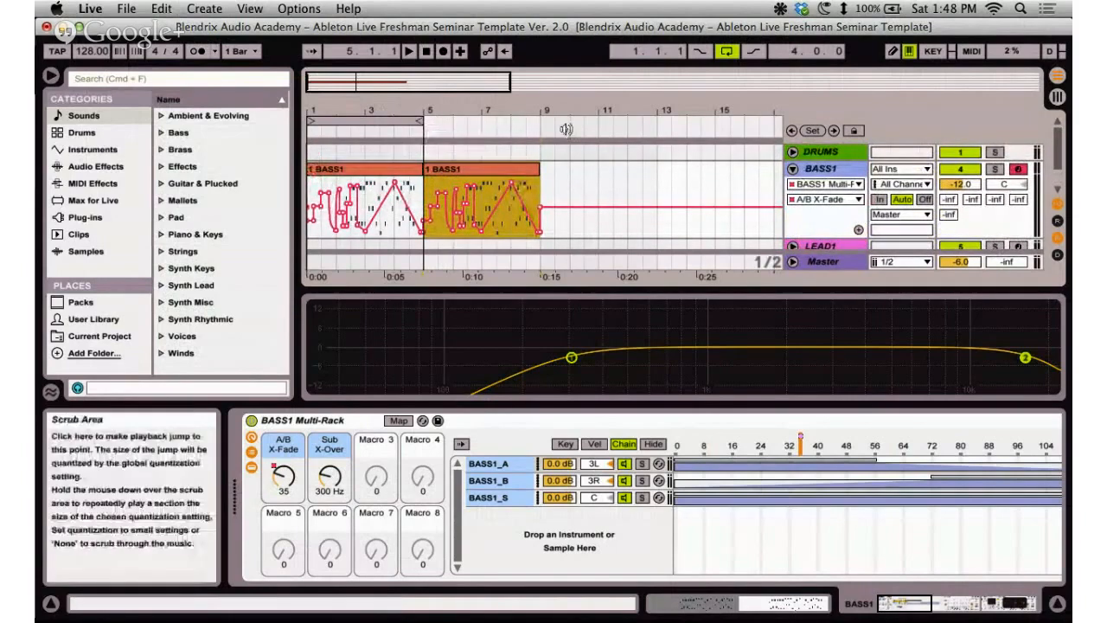
Duplicate the time covered by the first BASS1 clip, from 1.1.1 to 5.1.1.
click(395, 172)
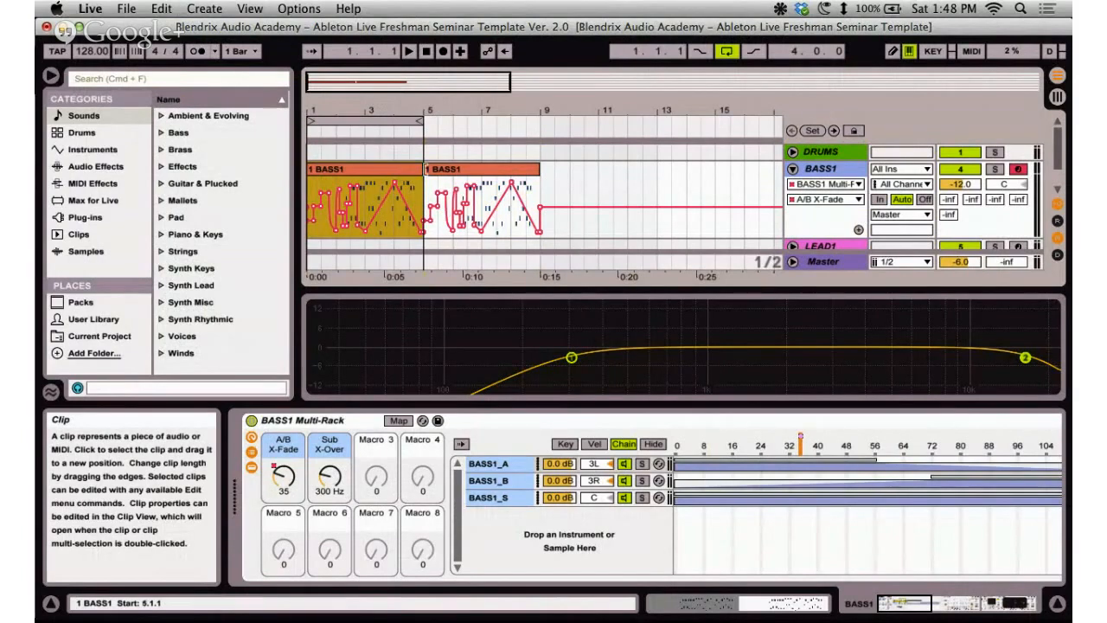
click(161, 8)
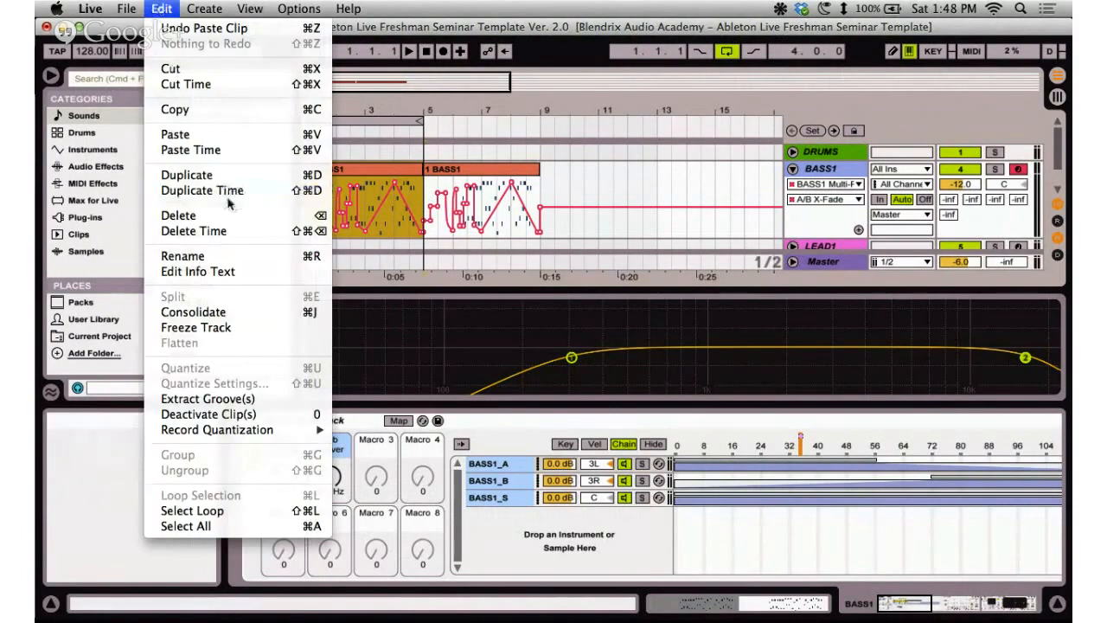
click(200, 190)
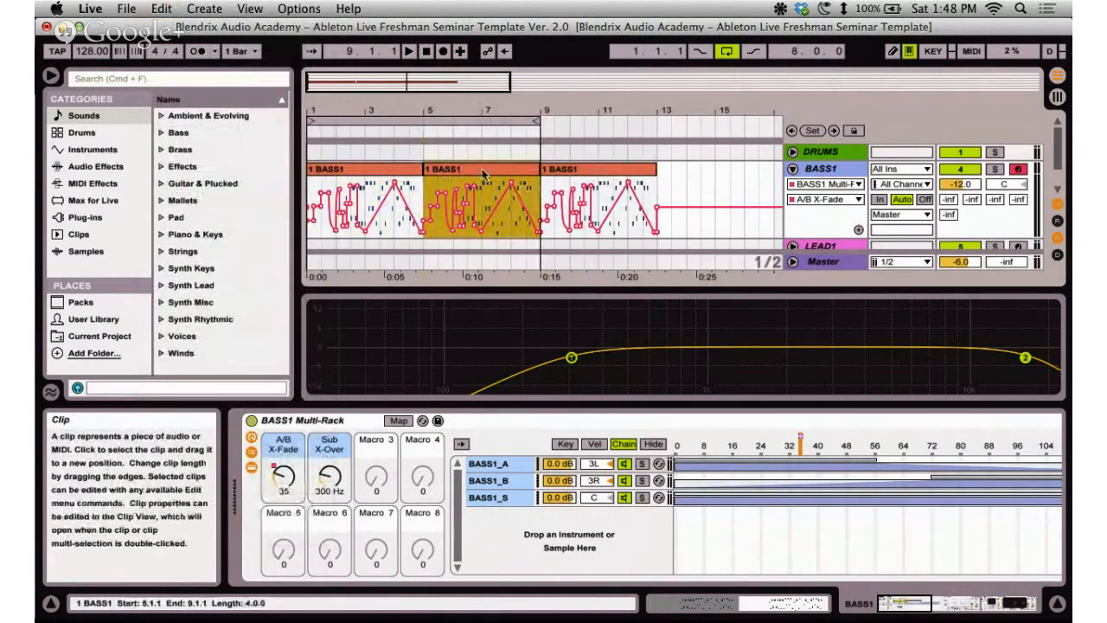
Delete the selected time from 5.1.1 to 9.1.1 and place the insert marker at 9.3.1 on the BASS1 track.
click(161, 9)
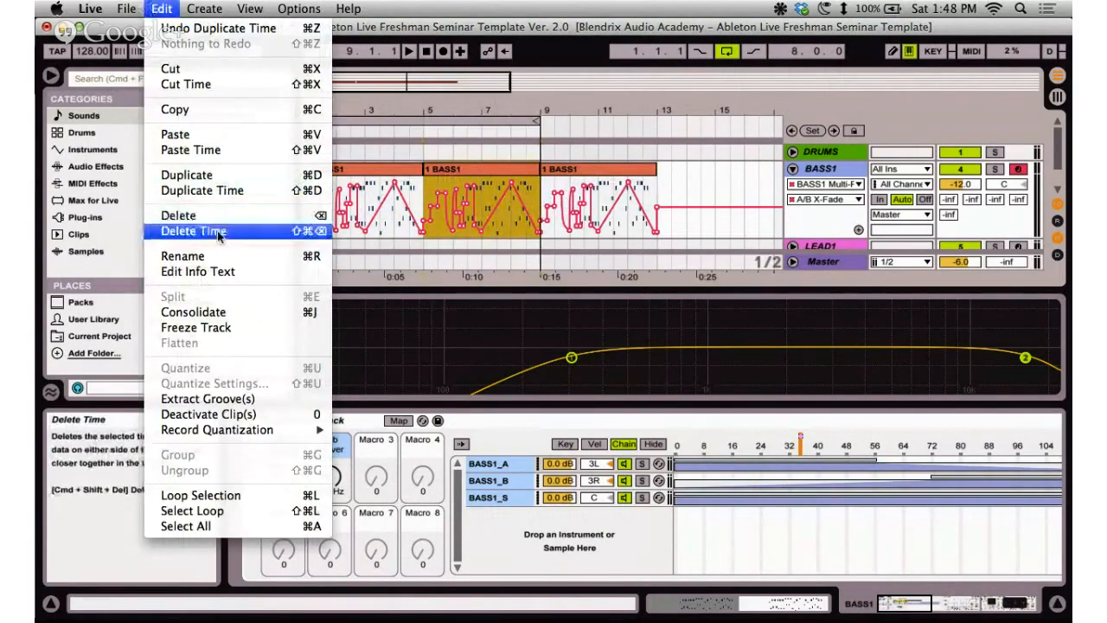
click(255, 232)
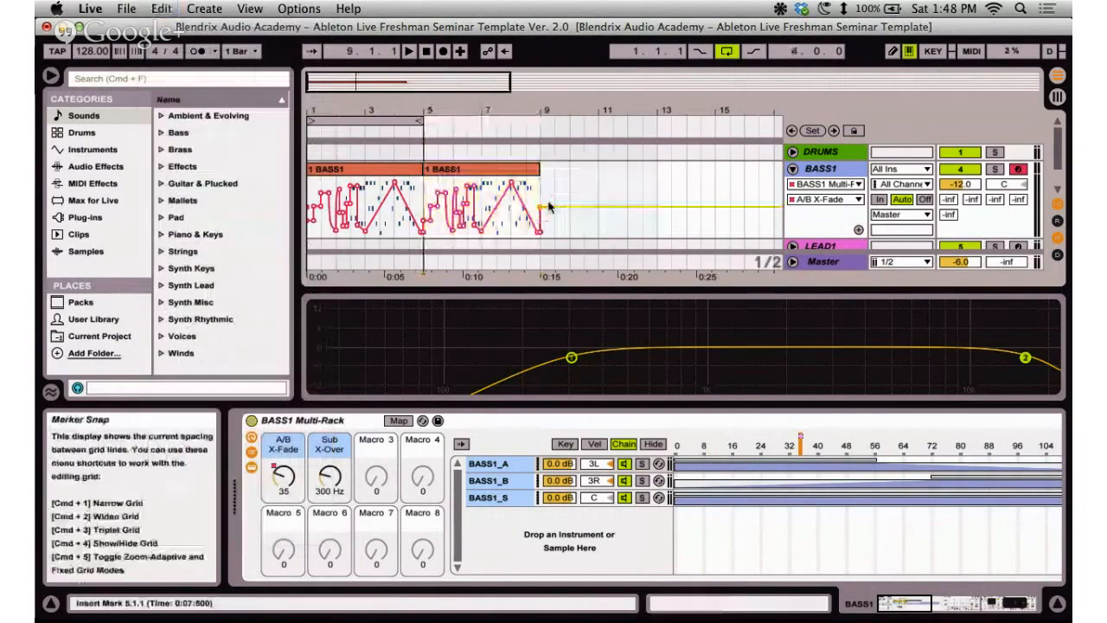
click(391, 173)
click(464, 175)
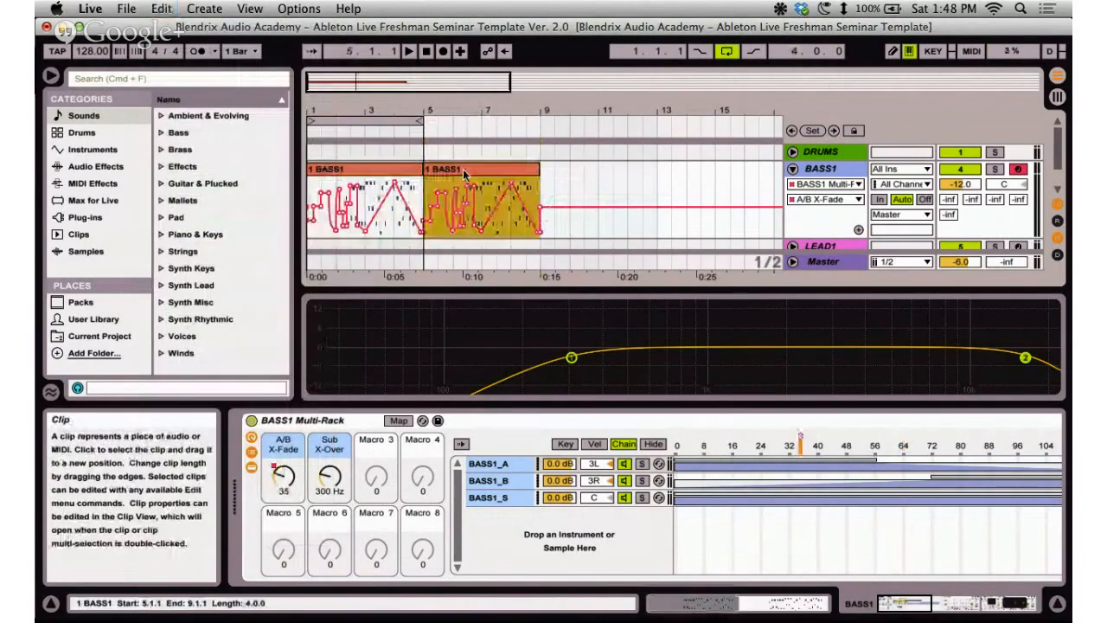
click(557, 163)
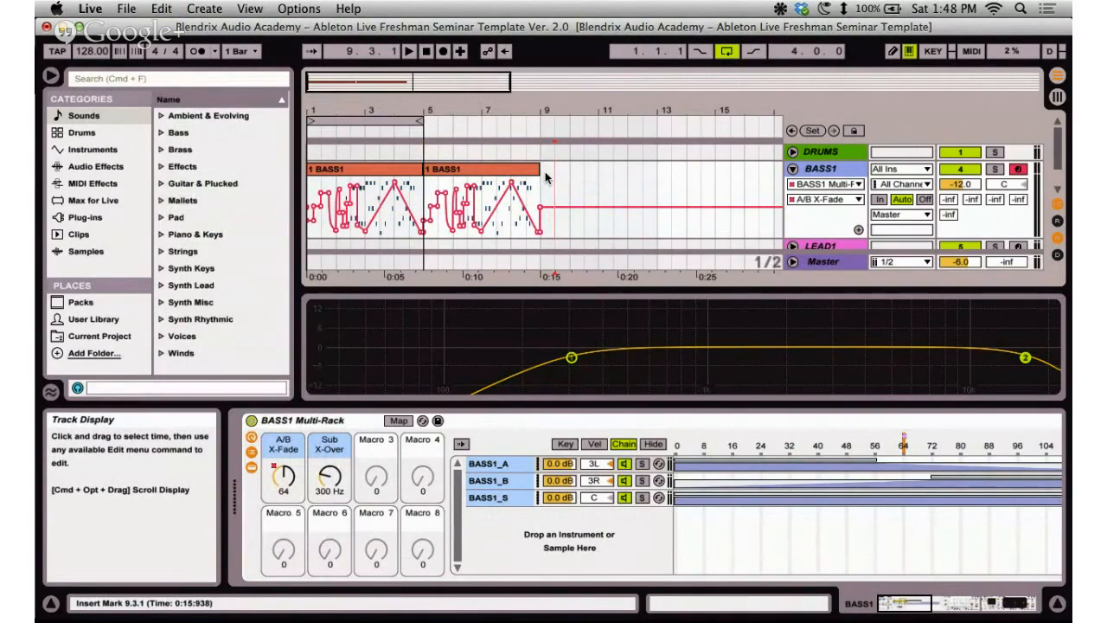
Check the seminar outline, return to Ableton Live, and select the second BASS1 clip, spanning 5.1.1 to 9.1.1.
key(super+Tab)
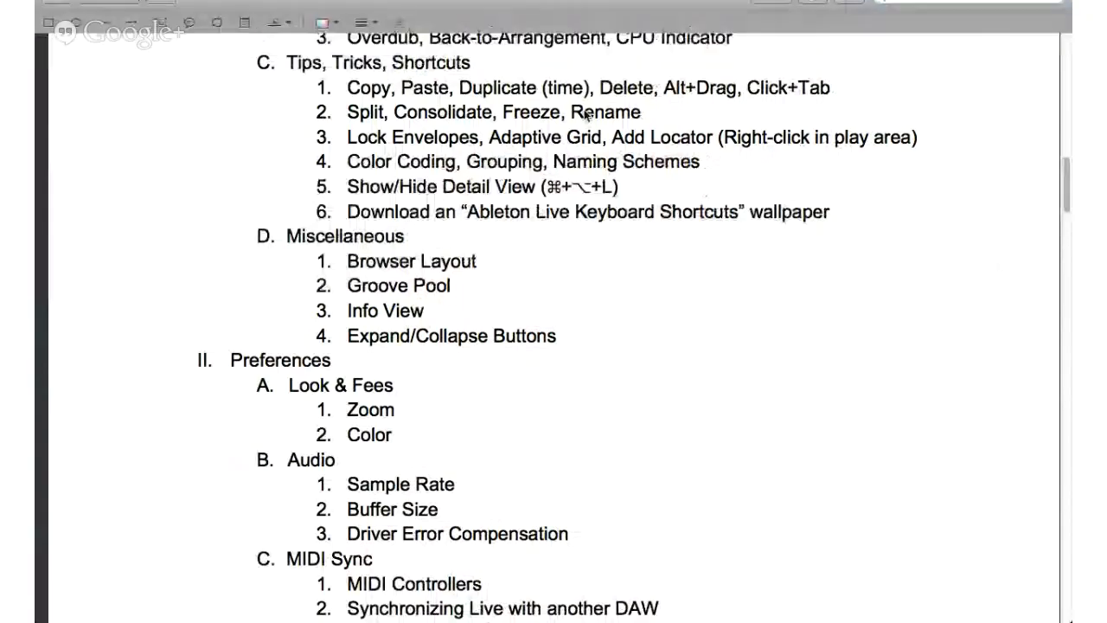
key(super+Tab)
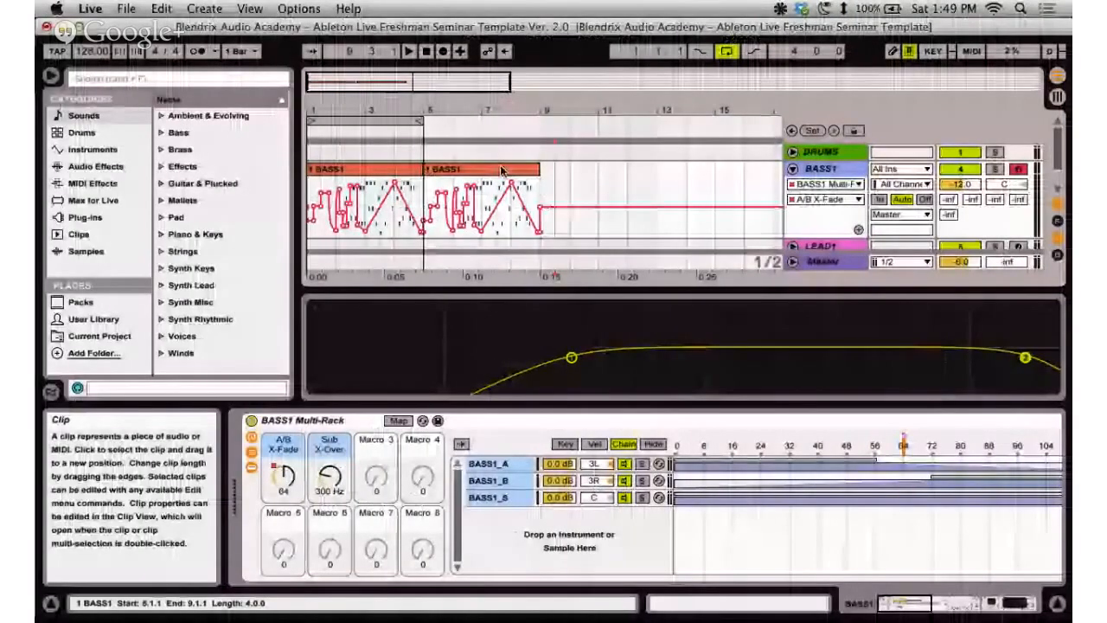
click(501, 170)
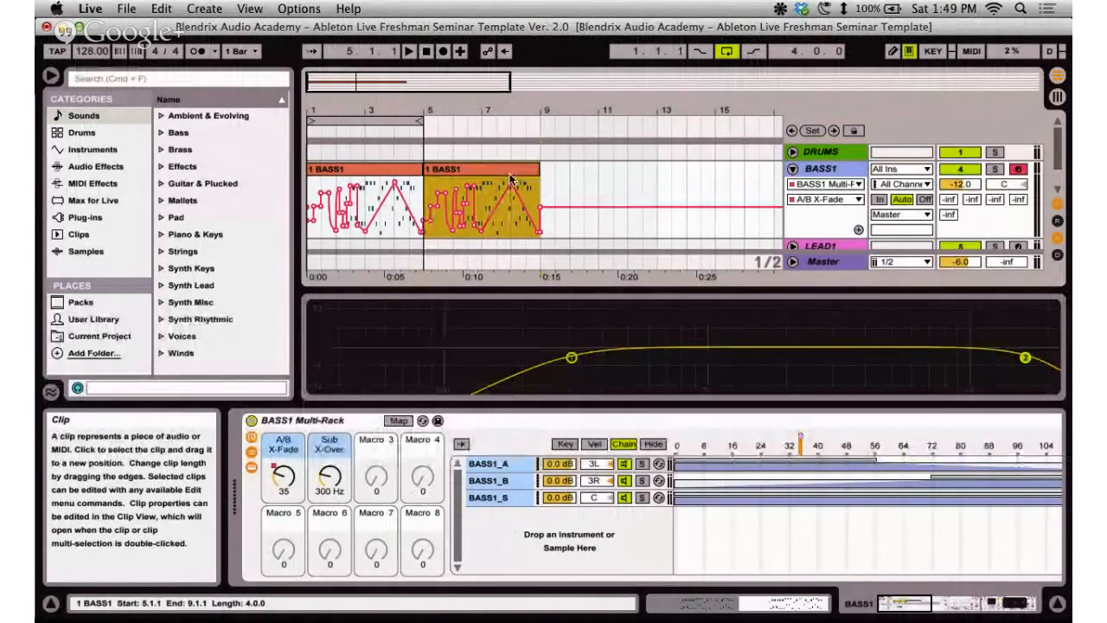
Duplicate the second BASS1 clip to 9.1.1 and shorten the copy so it ends at 11.1.1.
key(super+d)
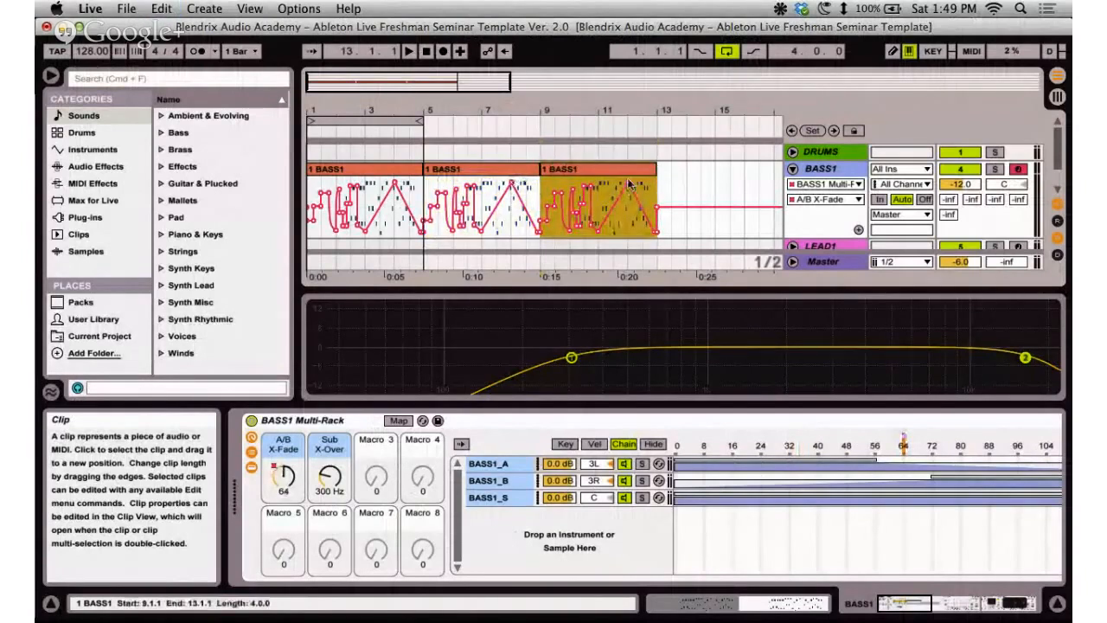
click(516, 173)
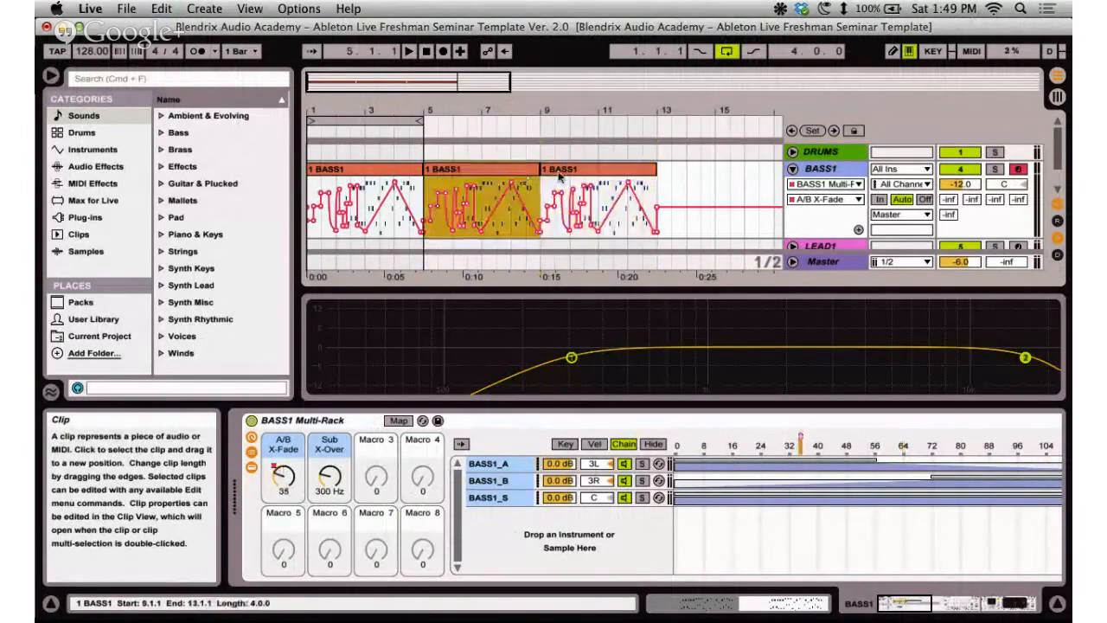
click(558, 173)
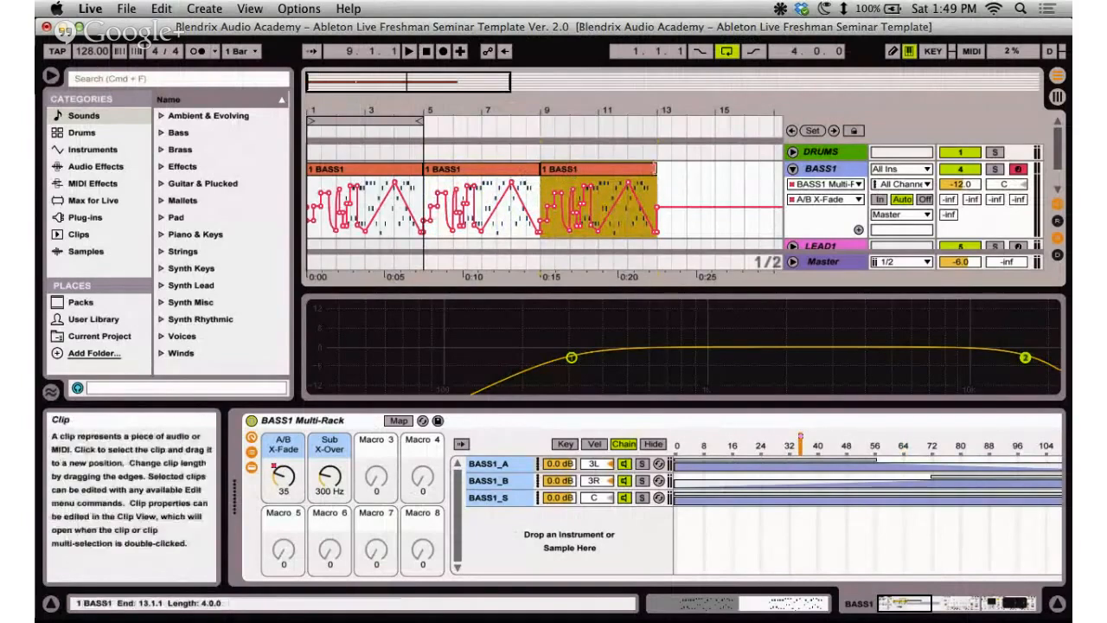
drag(655, 171, 598, 170)
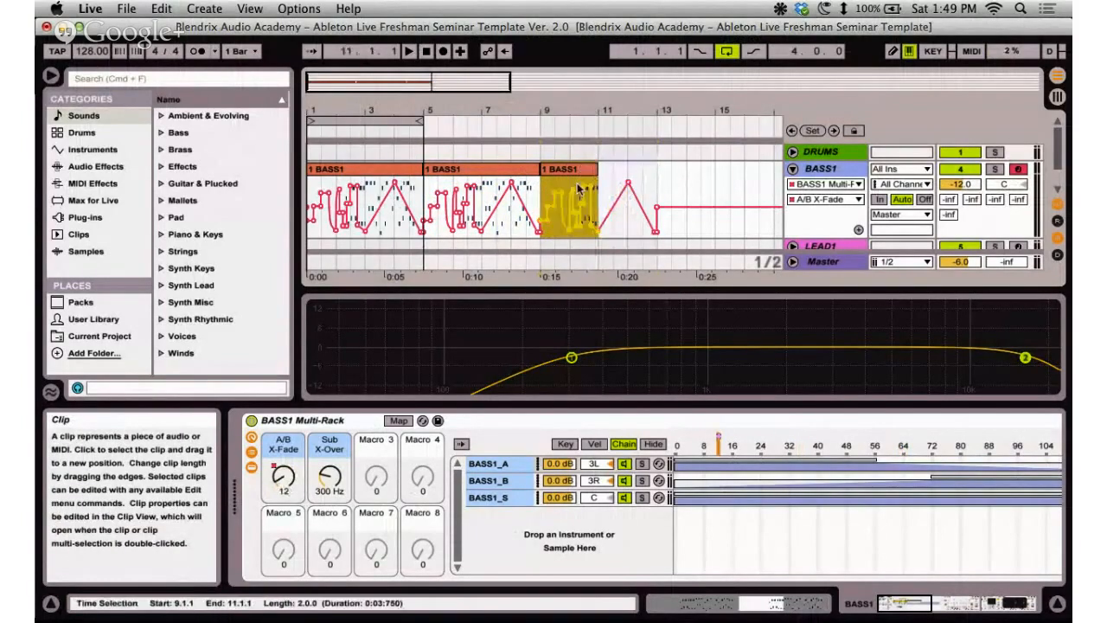
click(495, 168)
click(575, 170)
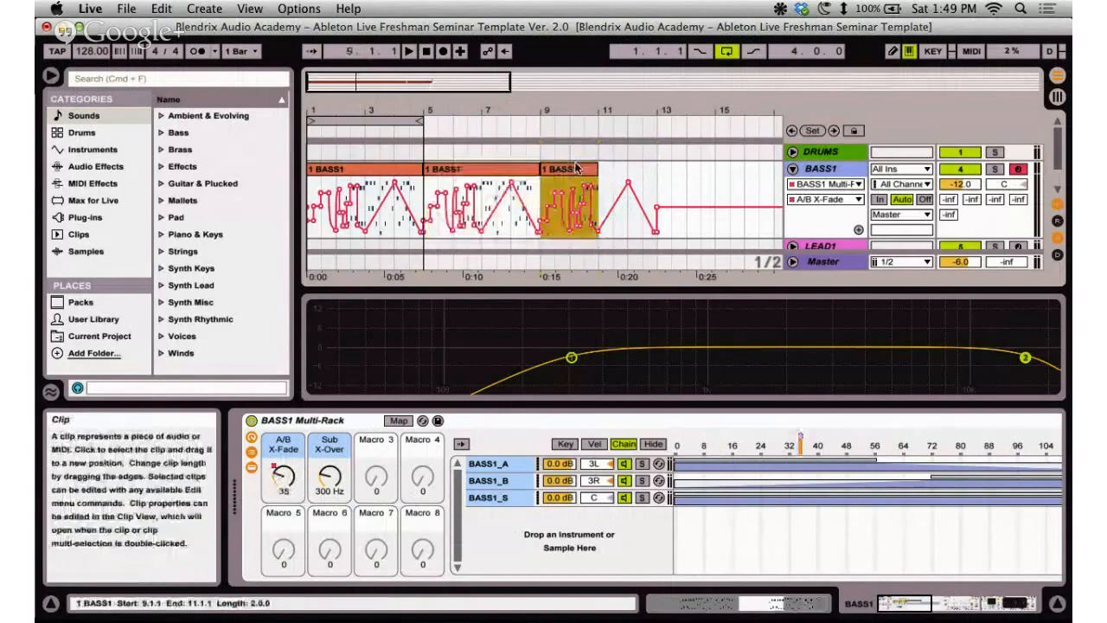
click(660, 173)
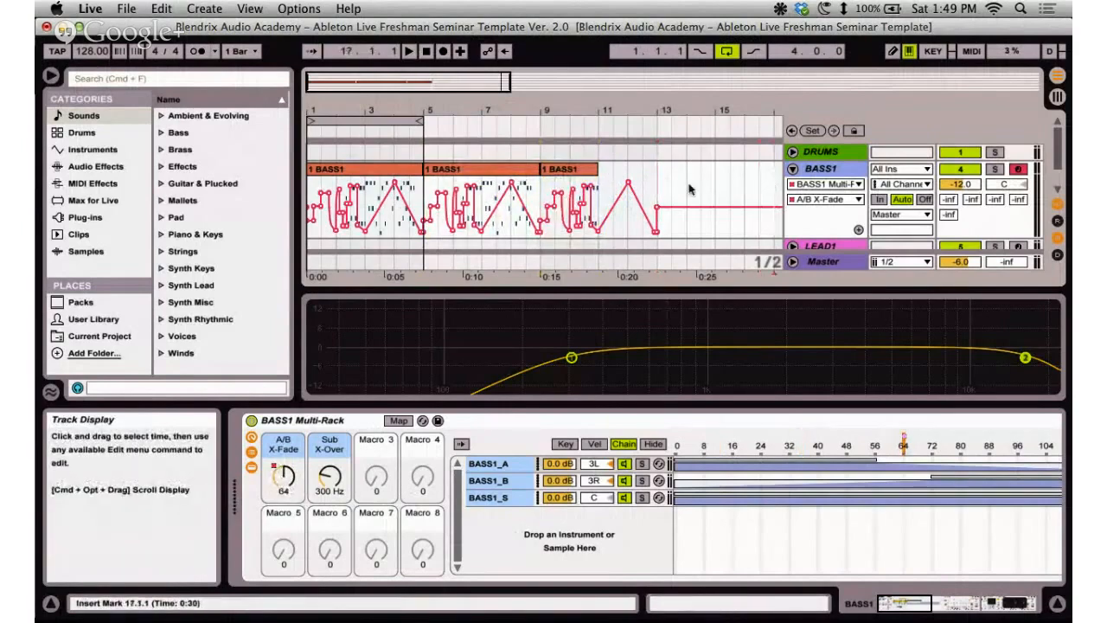
Clear the BASS1 track from 11.1.1 to 13.1.1, and copy the two-bar clip at 9.1.1 to 13.1.1 and 17.1.1.
click(545, 170)
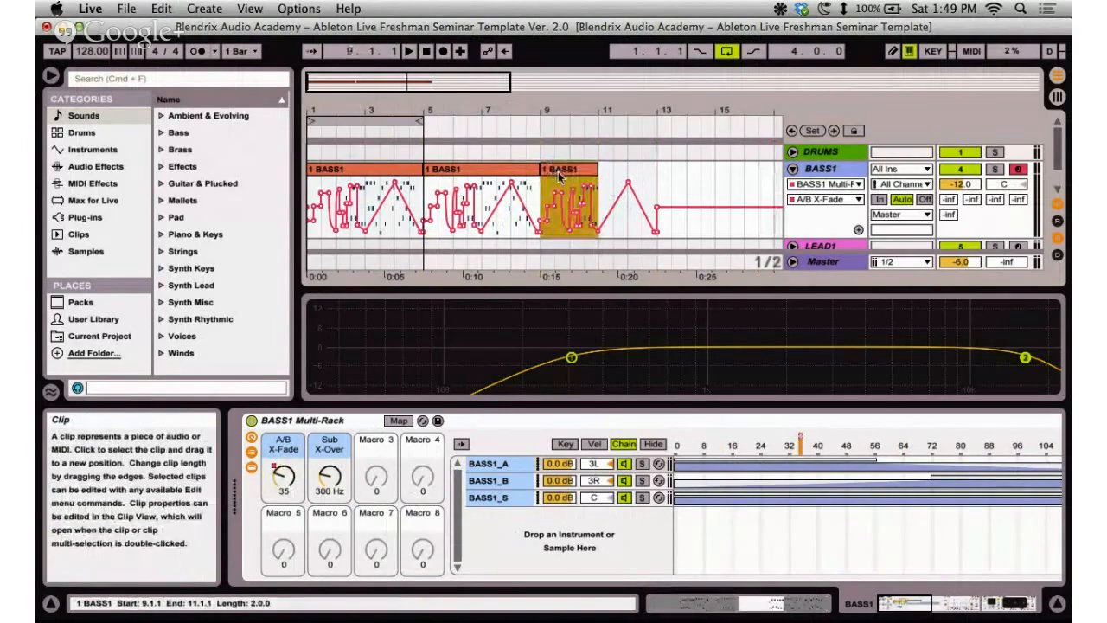
key(super+d)
key(Delete)
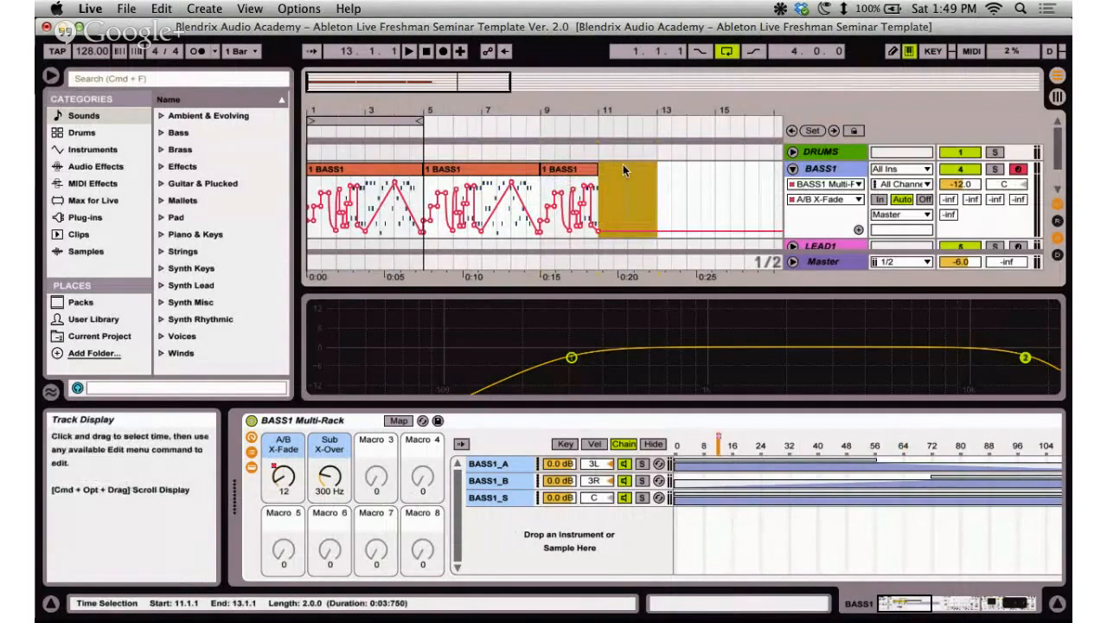
click(559, 170)
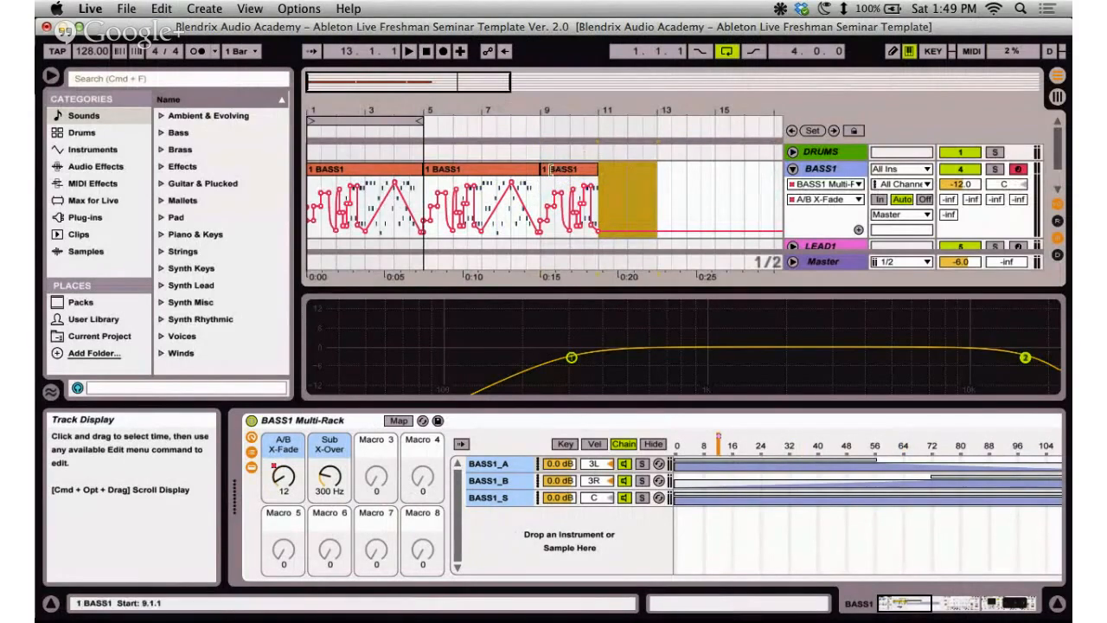
drag(562, 172, 735, 197)
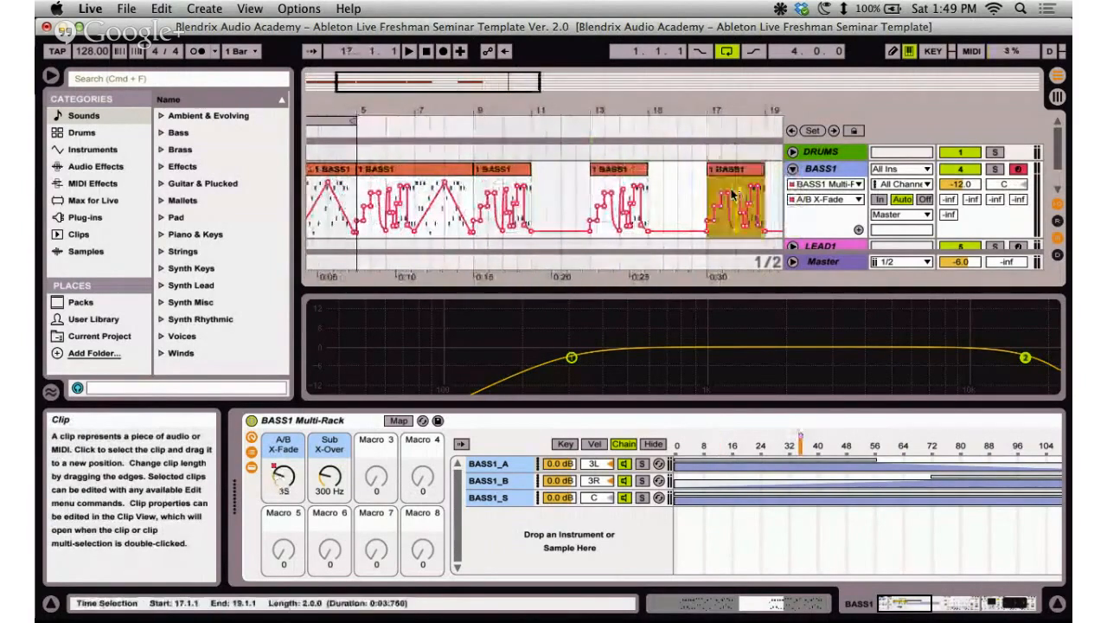
Duplicate the BASS1 range from 9.1.1 to 21.1.1, including the gaps between clips, so the copy fills 21.1.1 to 33.1.1.
click(490, 173)
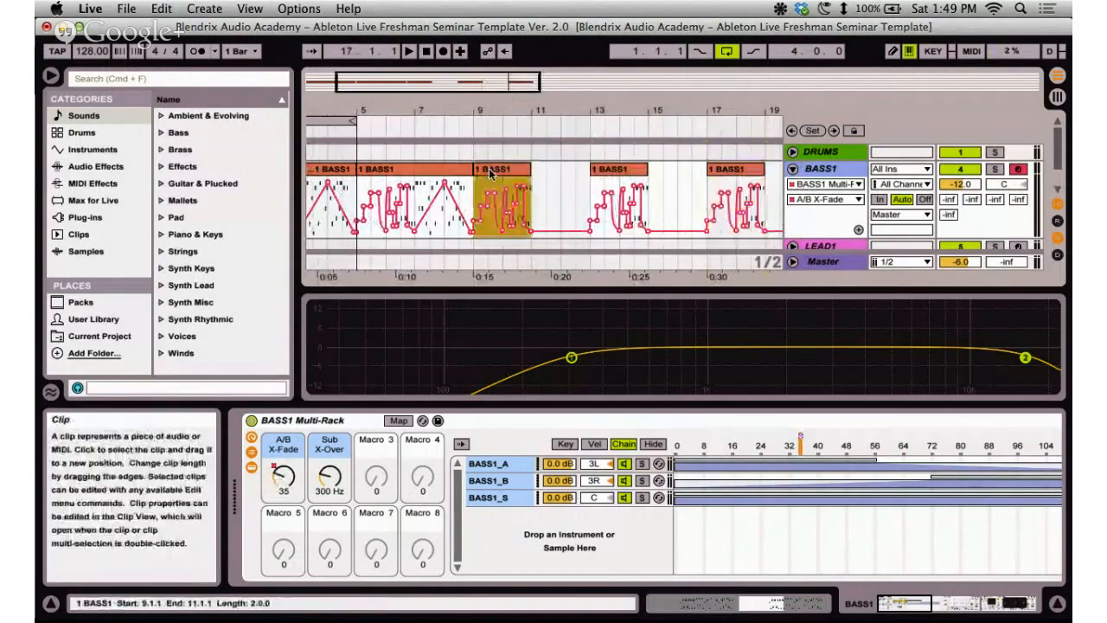
shift+click(754, 177)
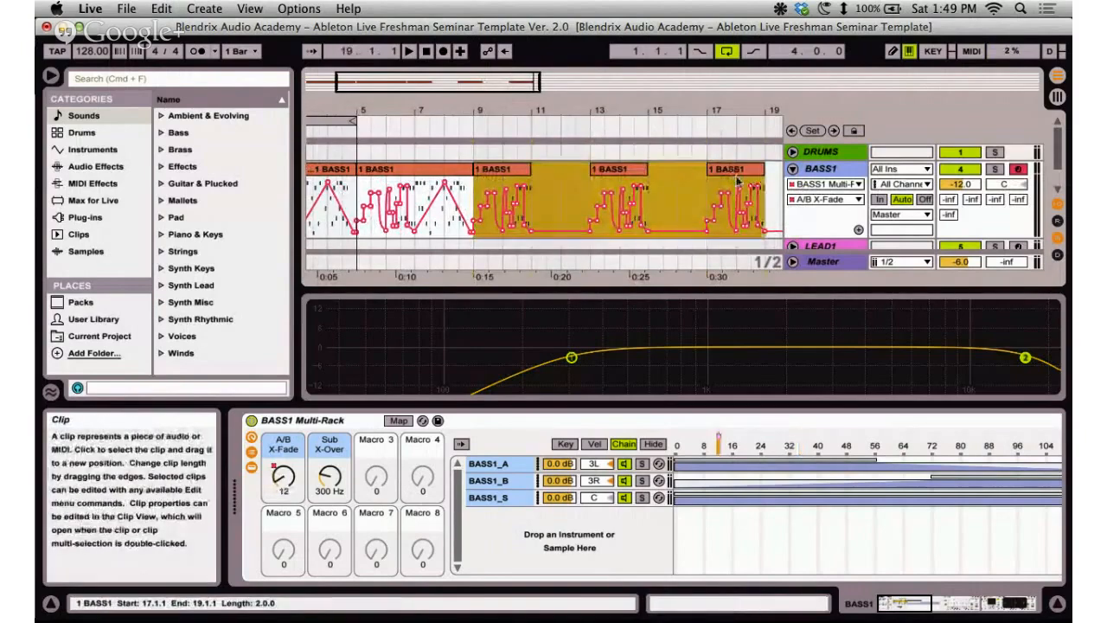
drag(634, 113, 637, 97)
click(706, 197)
drag(711, 197, 474, 195)
key(super+d)
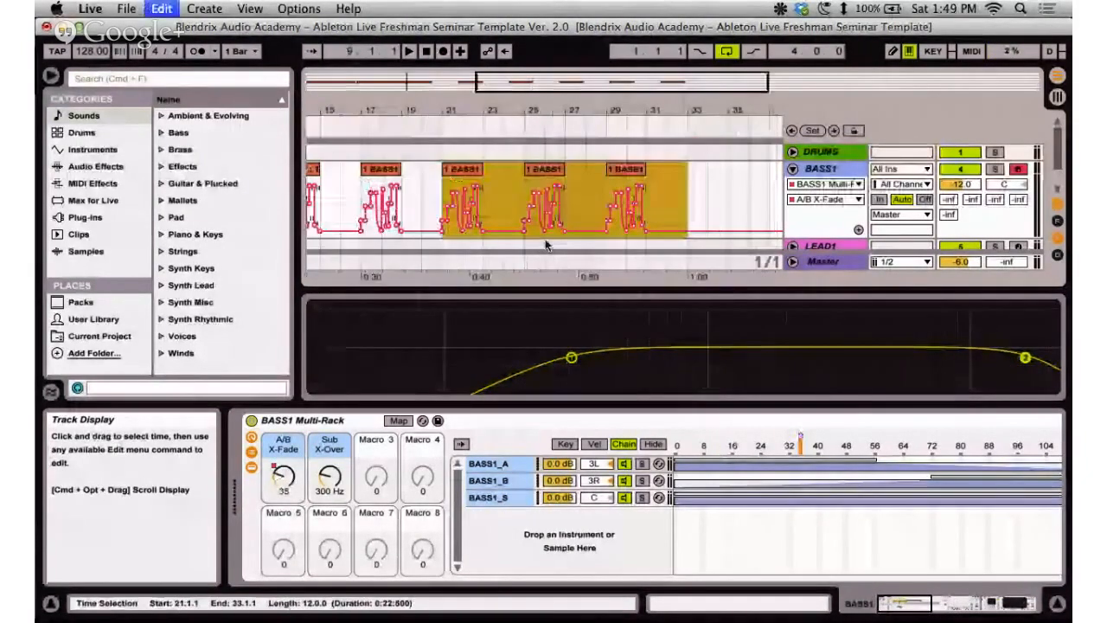
Delete everything on the BASS1 track from 9.1.1 to 33.1.1.
drag(553, 110, 557, 102)
click(647, 187)
click(616, 184)
drag(616, 183, 371, 192)
key(Delete)
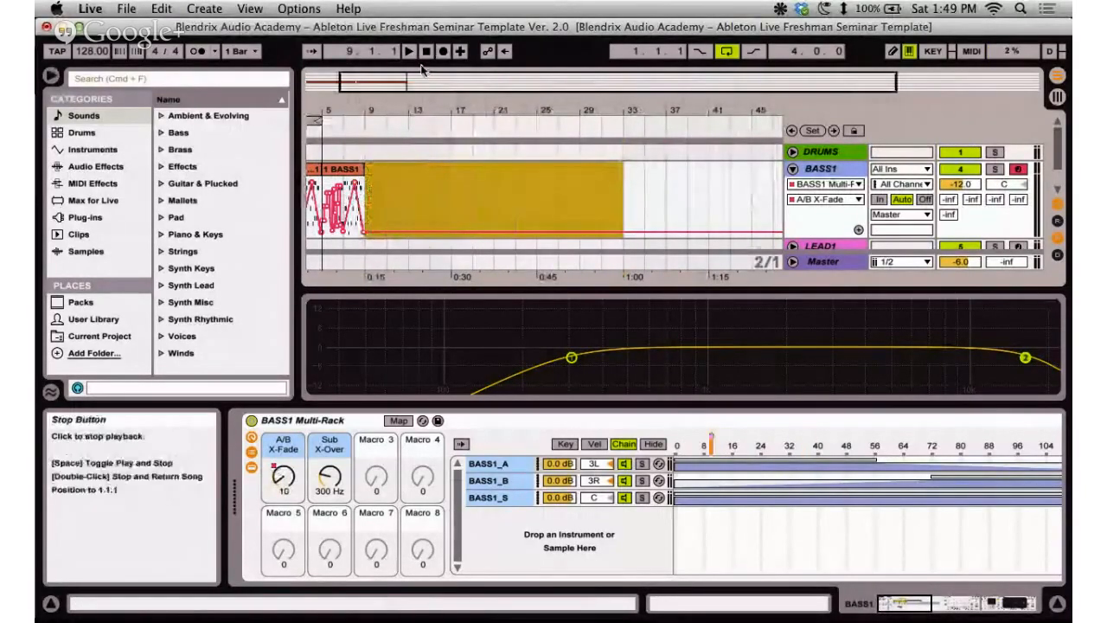
Select the remaining second BASS1 clip, spanning 5.1.1 to 9.1.1, and examine its automation.
drag(407, 121, 404, 115)
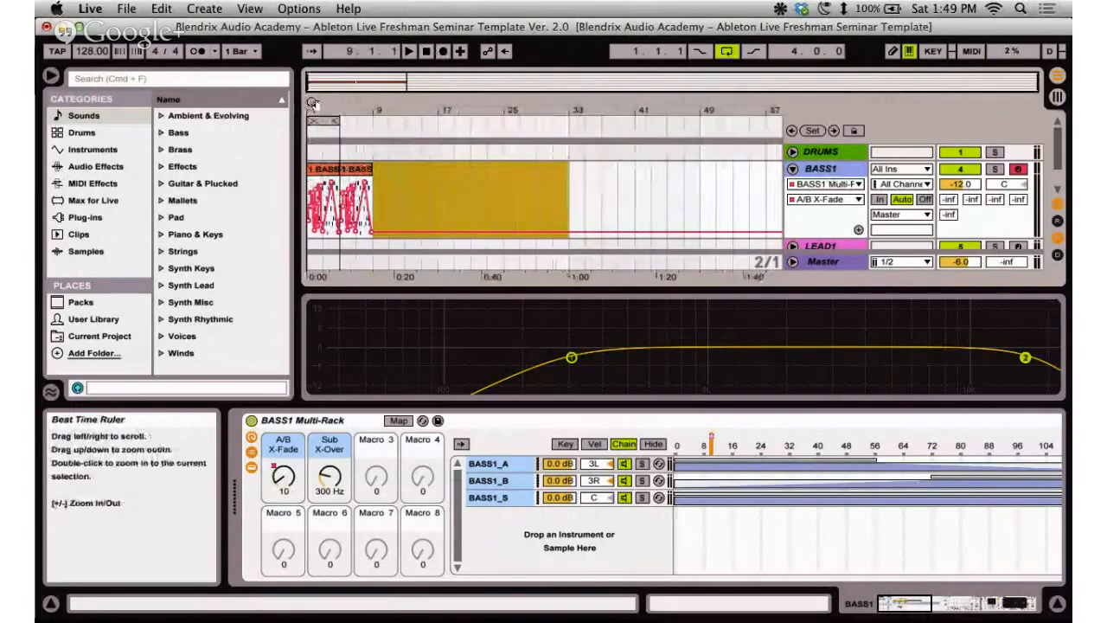
drag(311, 103, 316, 102)
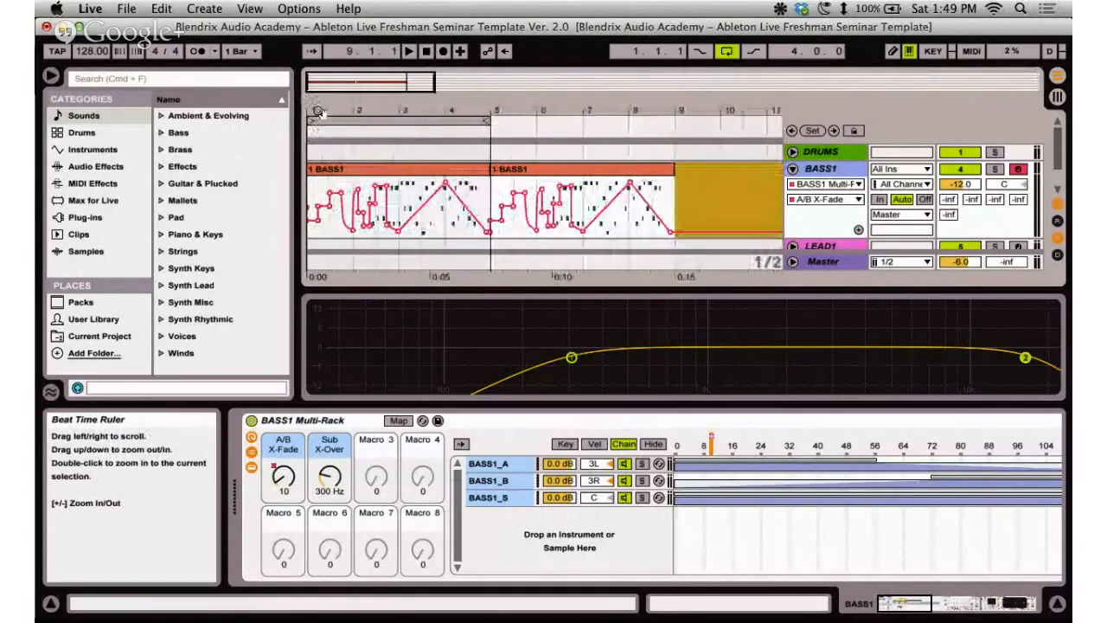
click(657, 191)
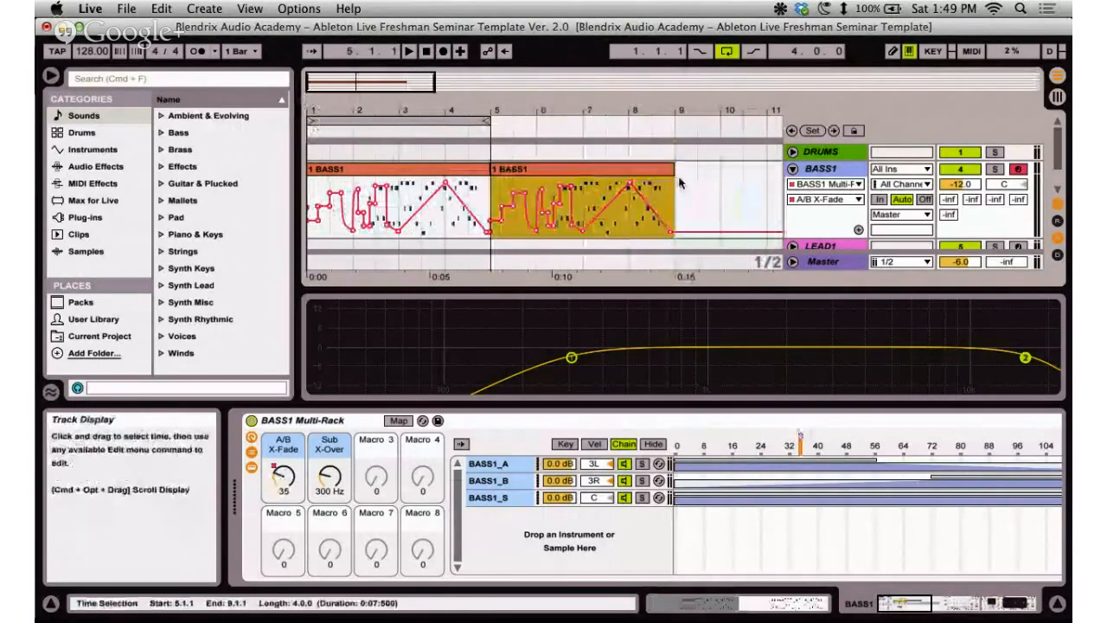
click(510, 171)
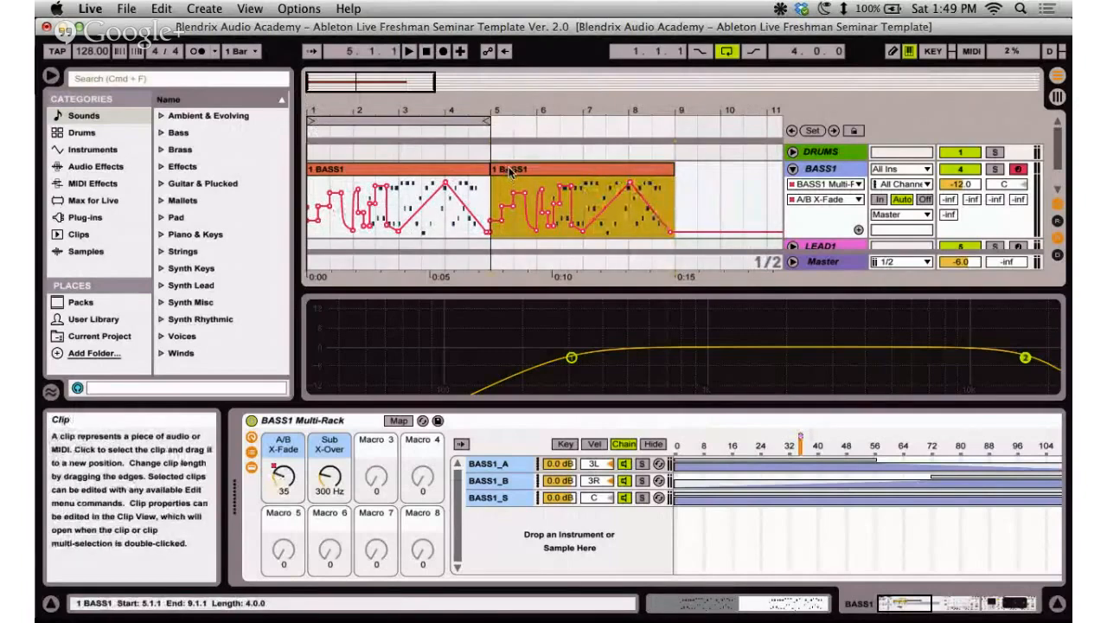
scroll(510, 177, down, 2)
scroll(512, 184, up, 2)
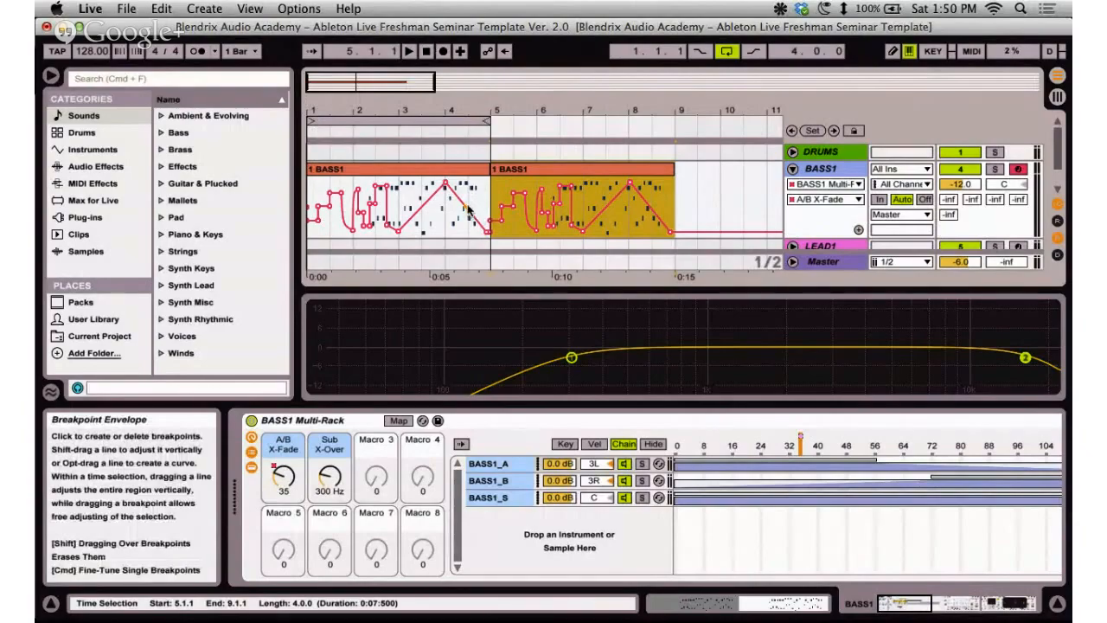
Check the Tips, Tricks, Shortcuts section of the seminar outline, return to Ableton Live, and select the second BASS1 clip.
key(ctrl+Right)
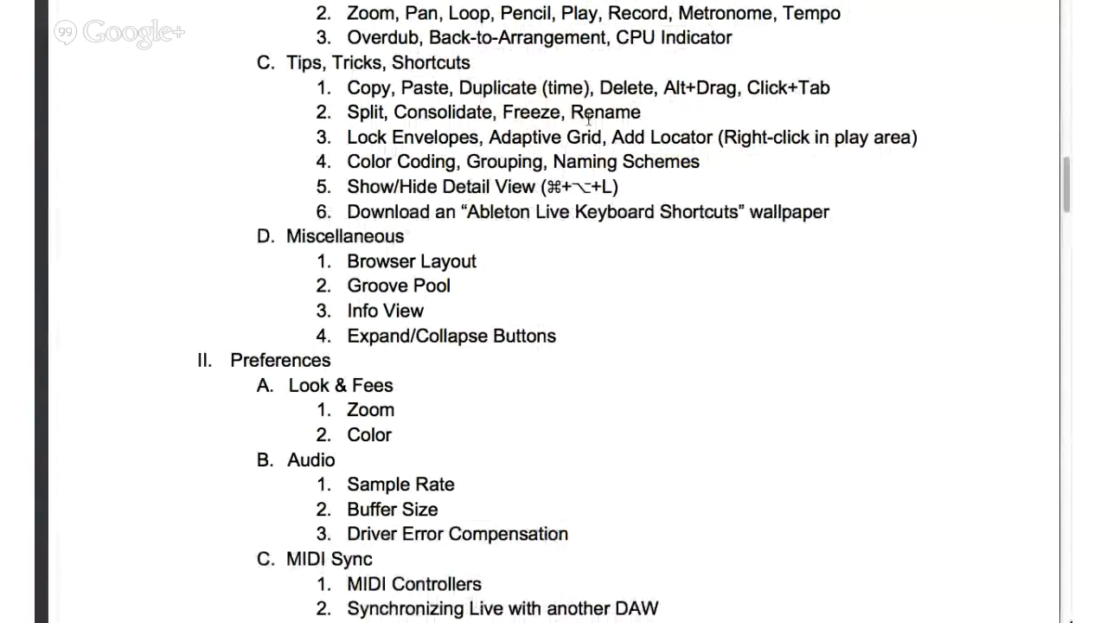
key(super+f)
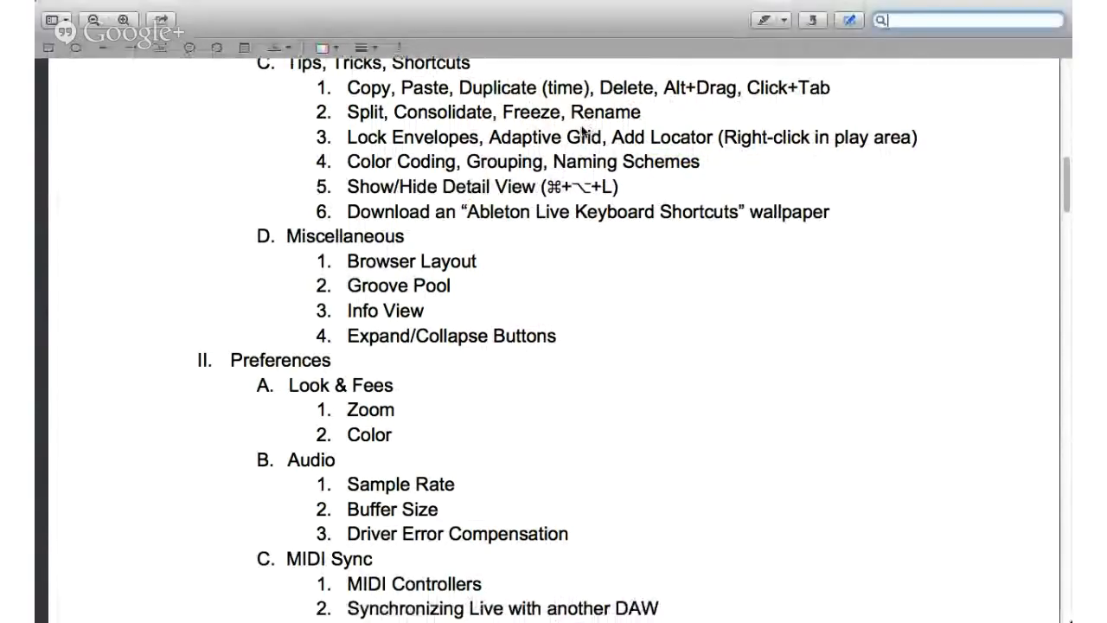
key(Escape)
key(ctrl+Left)
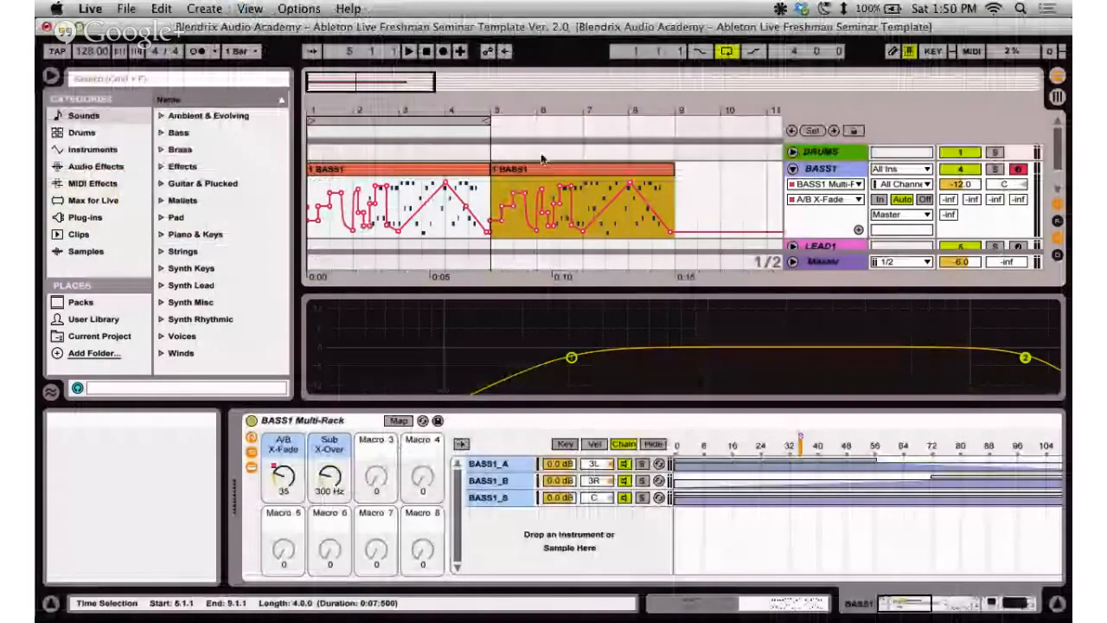
click(435, 169)
click(510, 170)
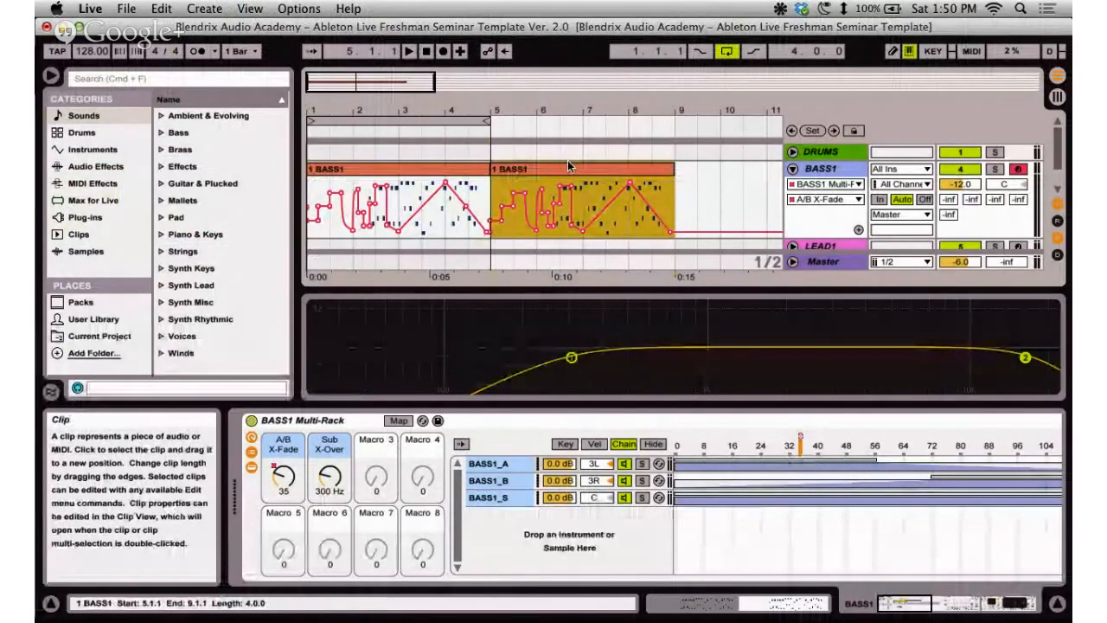
Switch to Session View and create empty MIDI clips on the LEAD1 track in scenes 2, 3 and 4.
click(461, 185)
key(Tab)
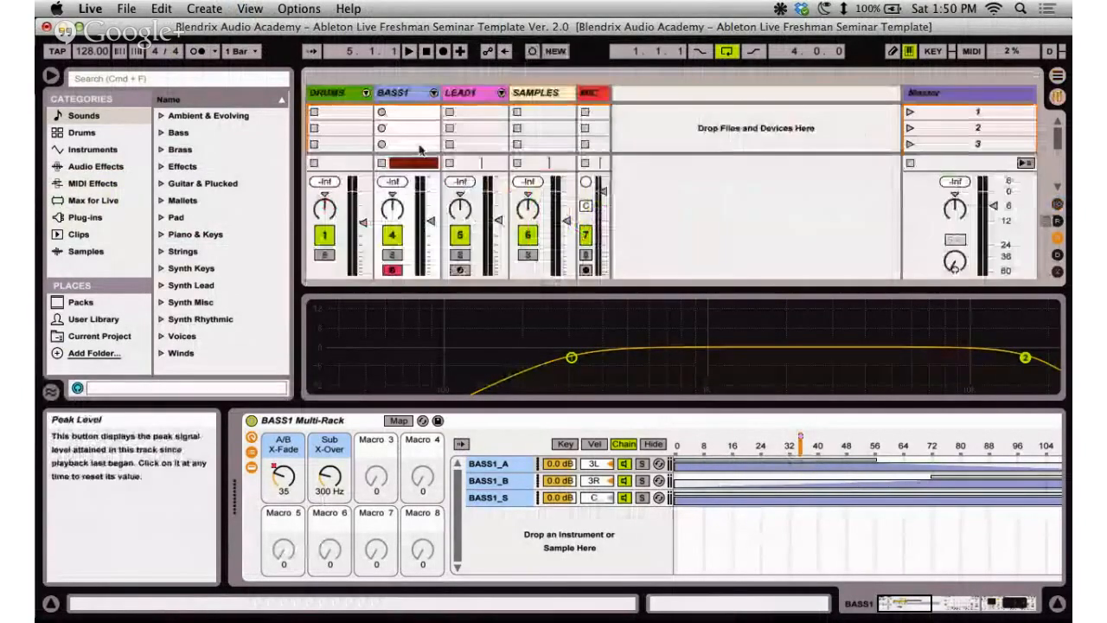
double_click(471, 129)
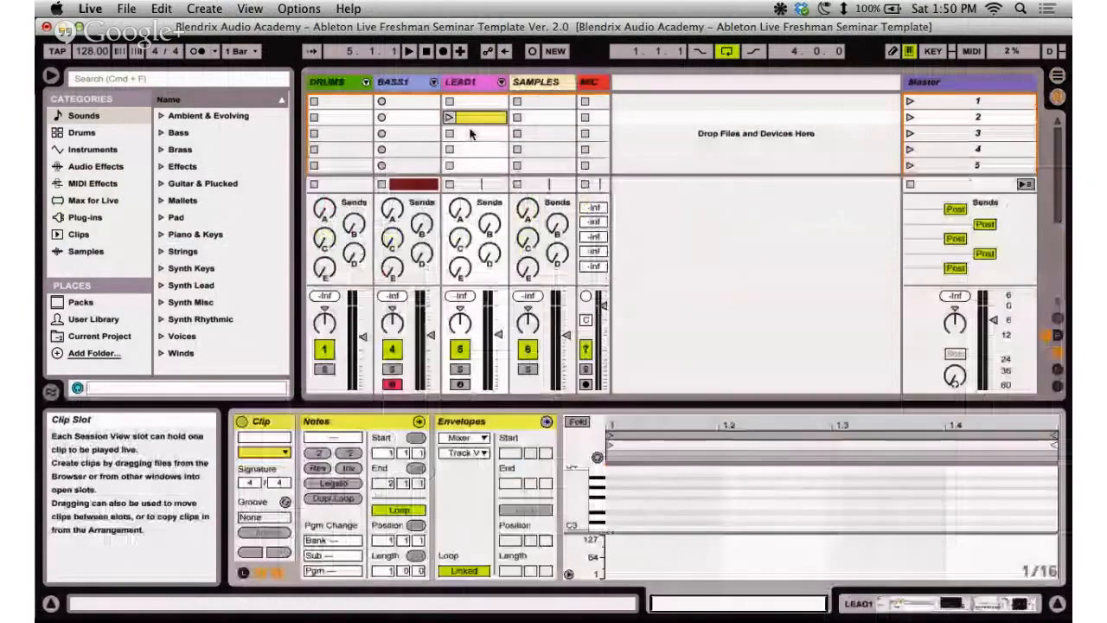
double_click(476, 135)
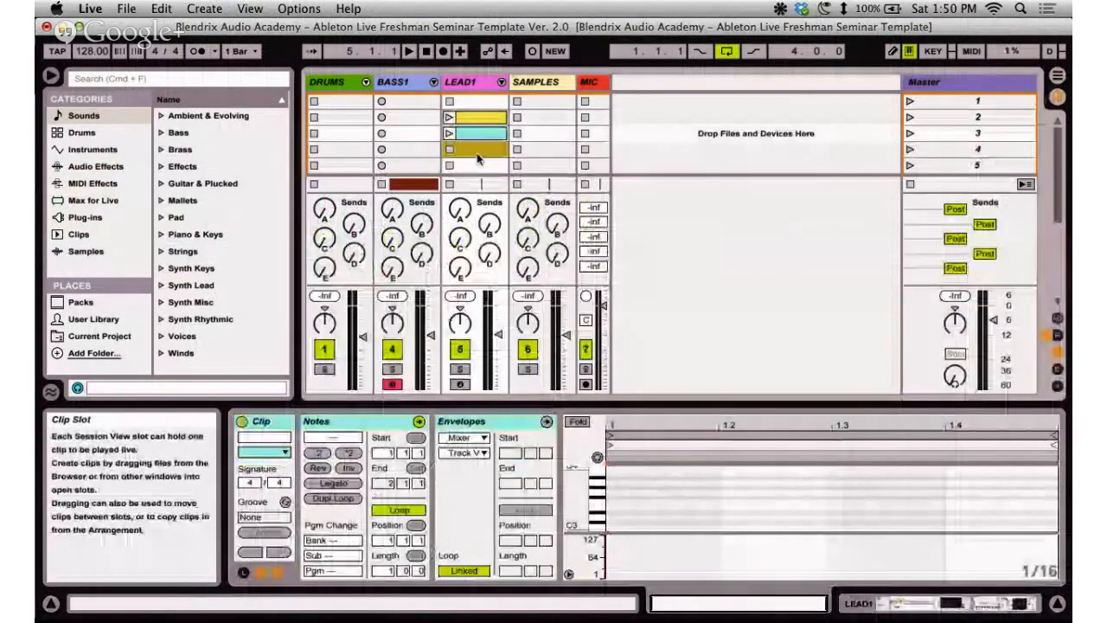
double_click(476, 151)
Examine the three new LEAD1 clips by selecting each one in turn.
click(486, 116)
click(484, 136)
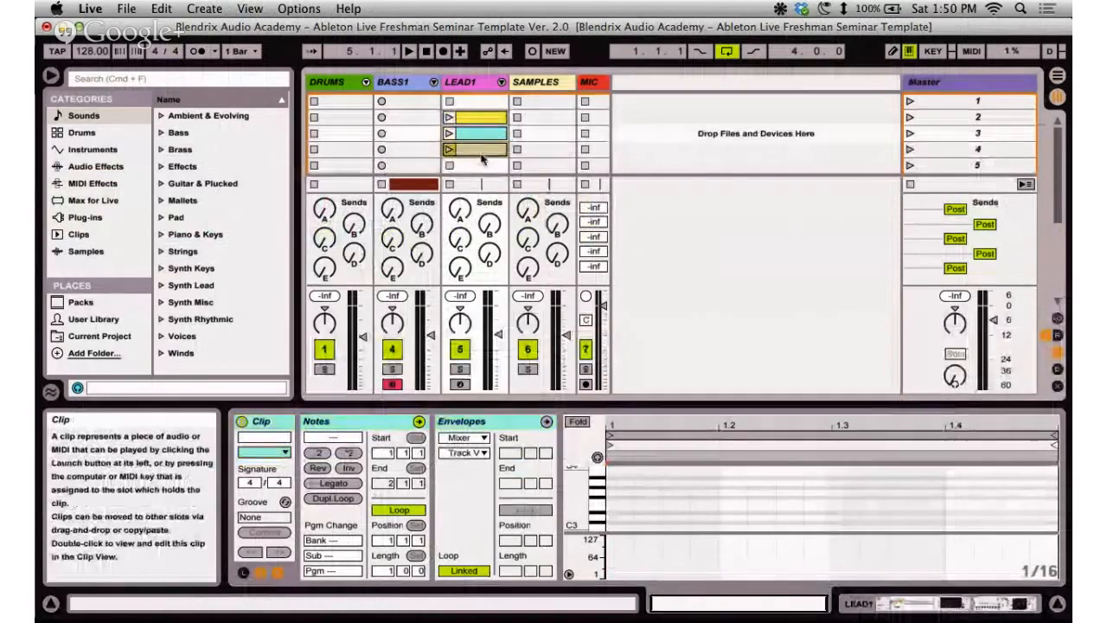
click(480, 153)
click(481, 119)
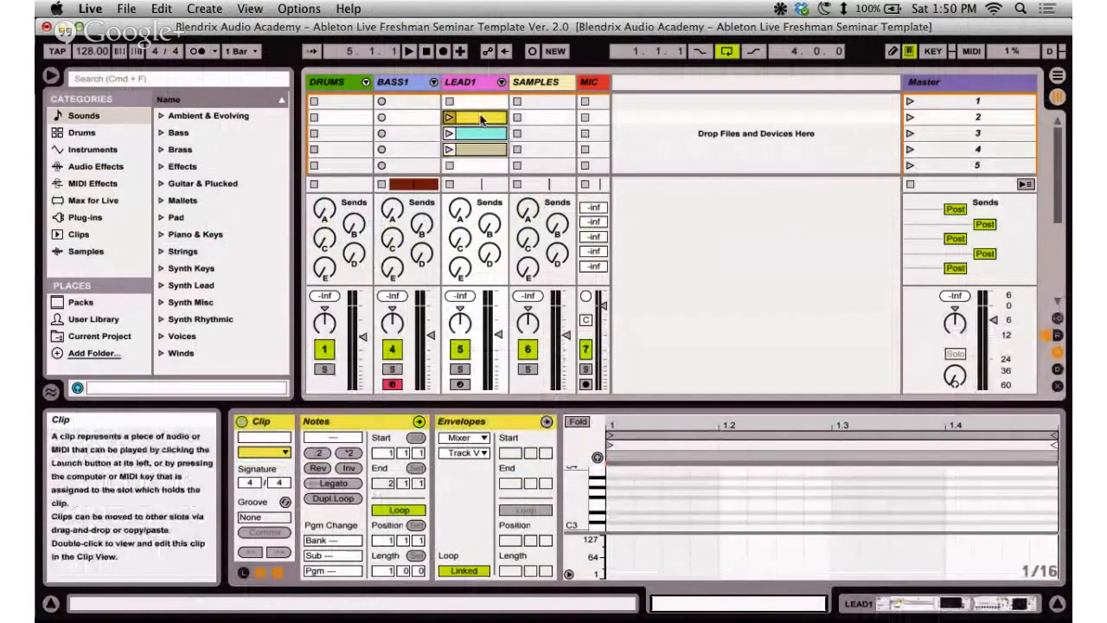
click(485, 138)
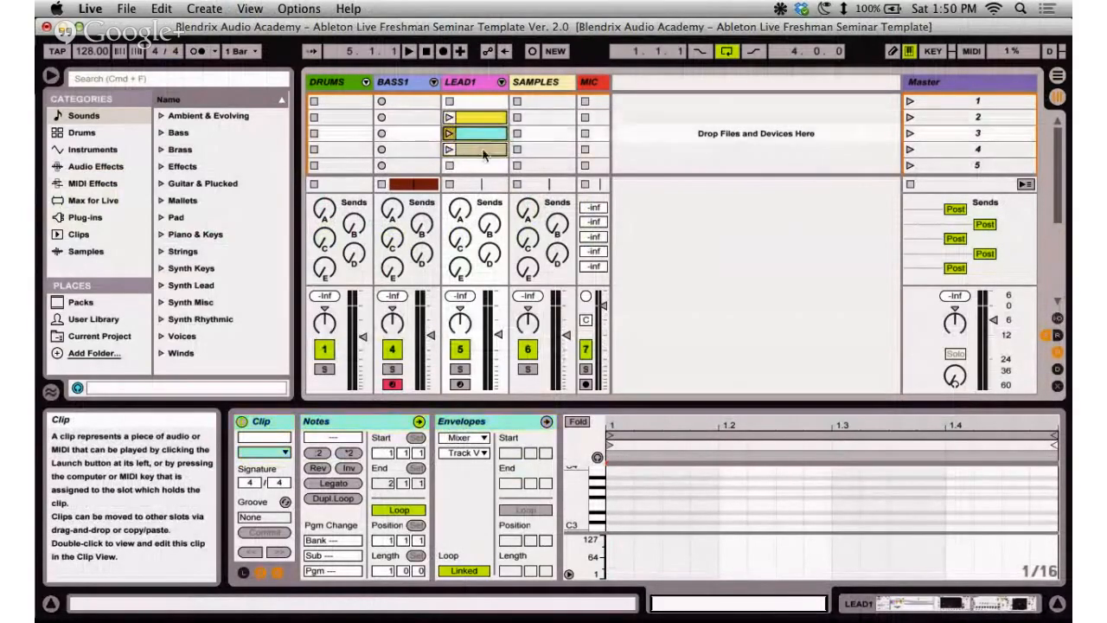
click(484, 153)
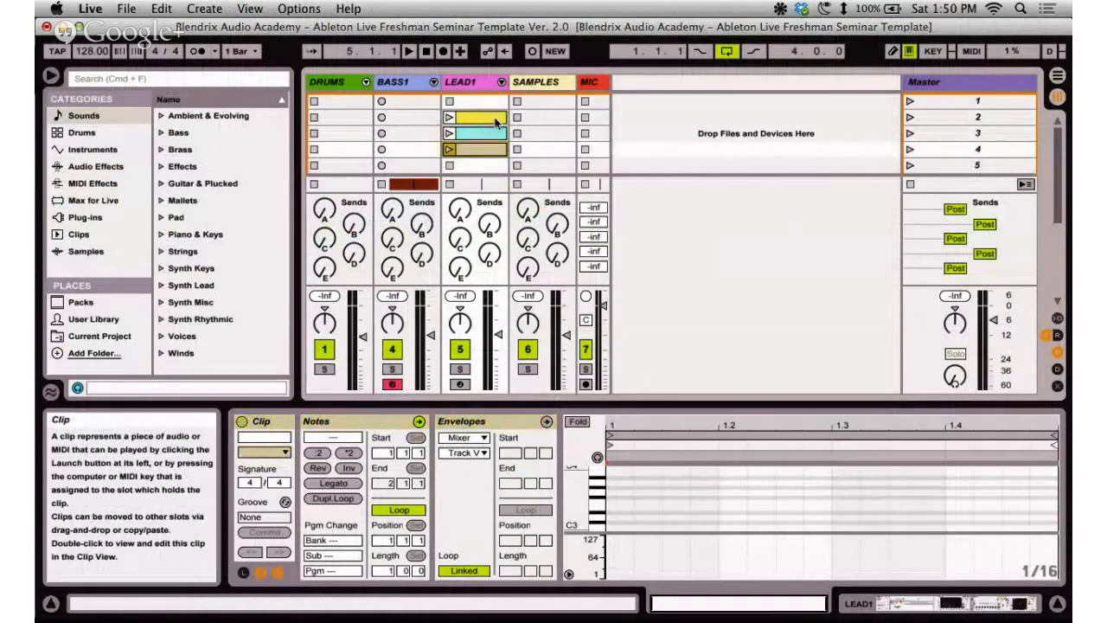
Carry the yellow LEAD1 clip from Session View into Arrangement View and place it on the LEAD1 track at 5.1.1.
click(481, 120)
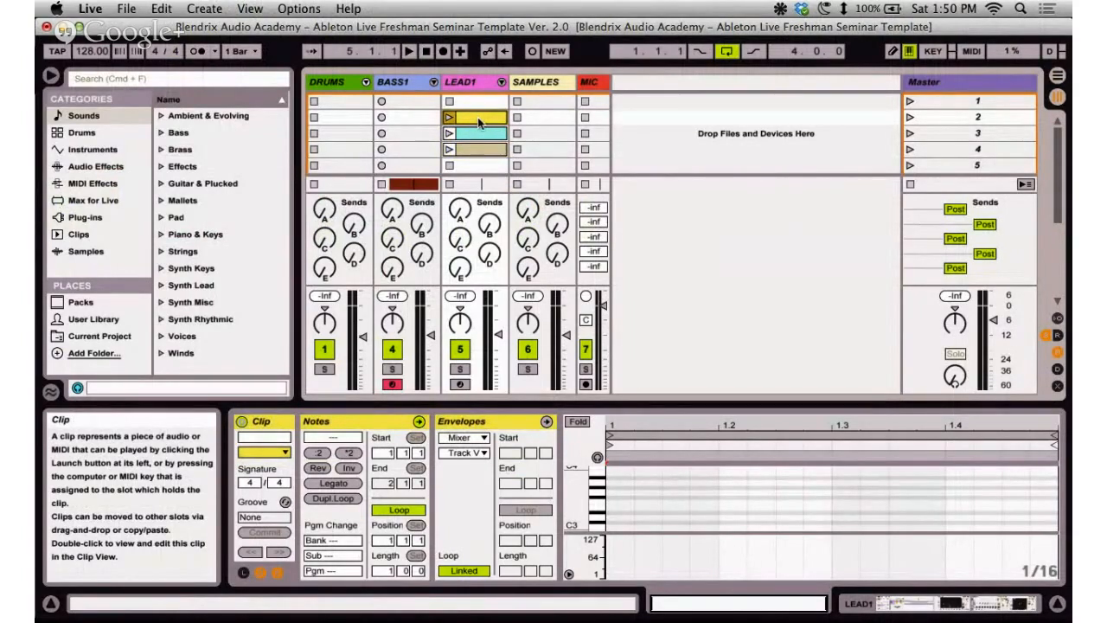
key(Tab)
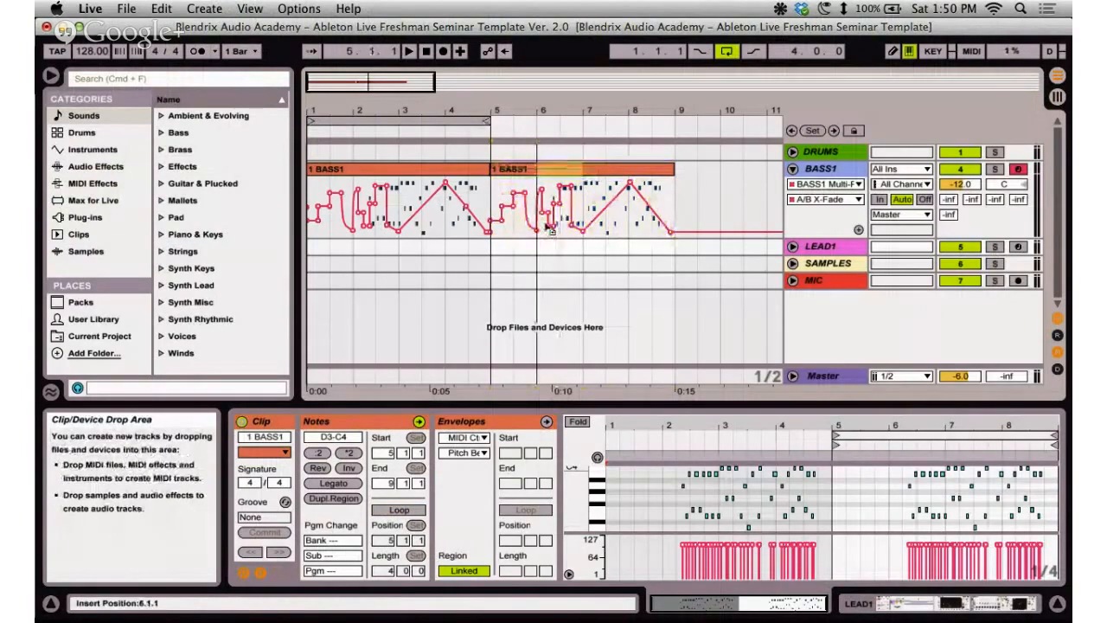
drag(549, 229, 378, 249)
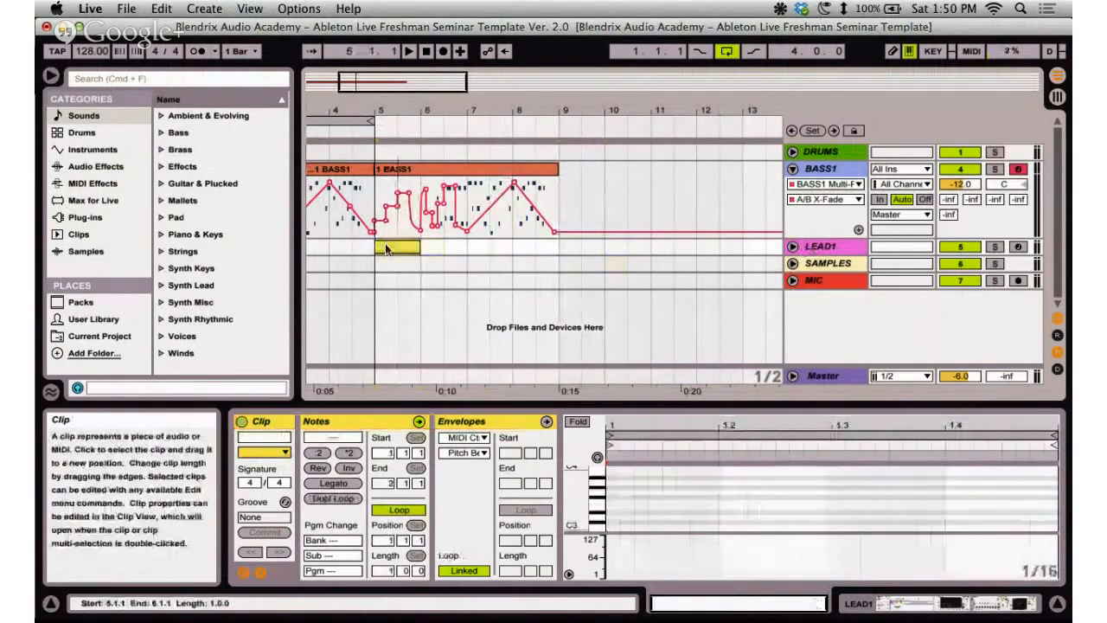
Unfold the LEAD1 track in the arrangement and select its yellow clip spanning 5.1.1 to 6.1.1.
click(794, 245)
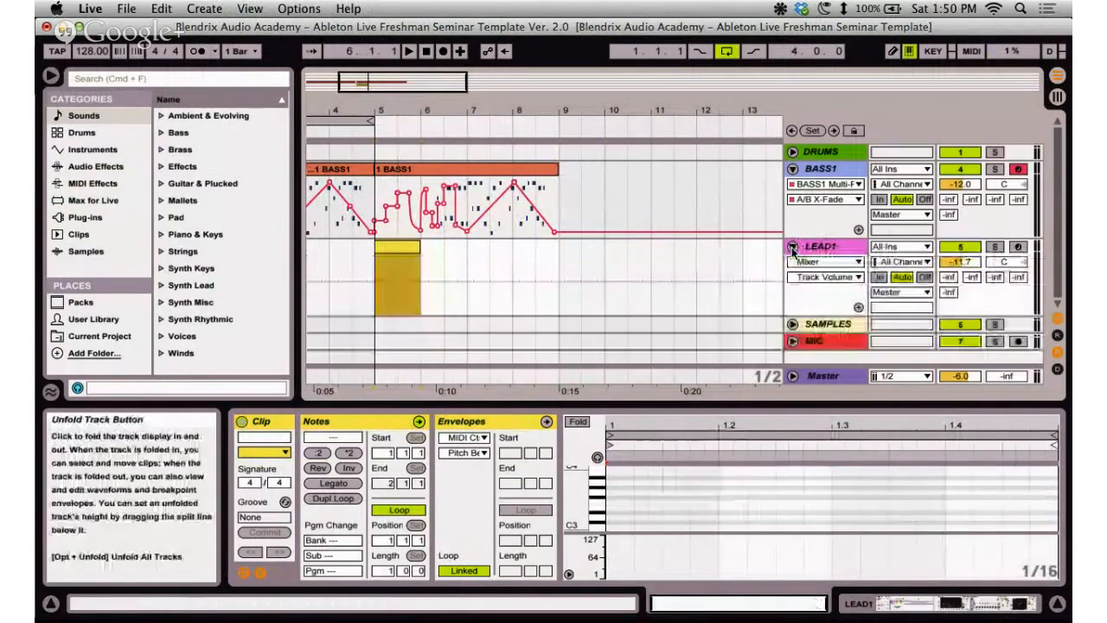
click(456, 264)
click(413, 250)
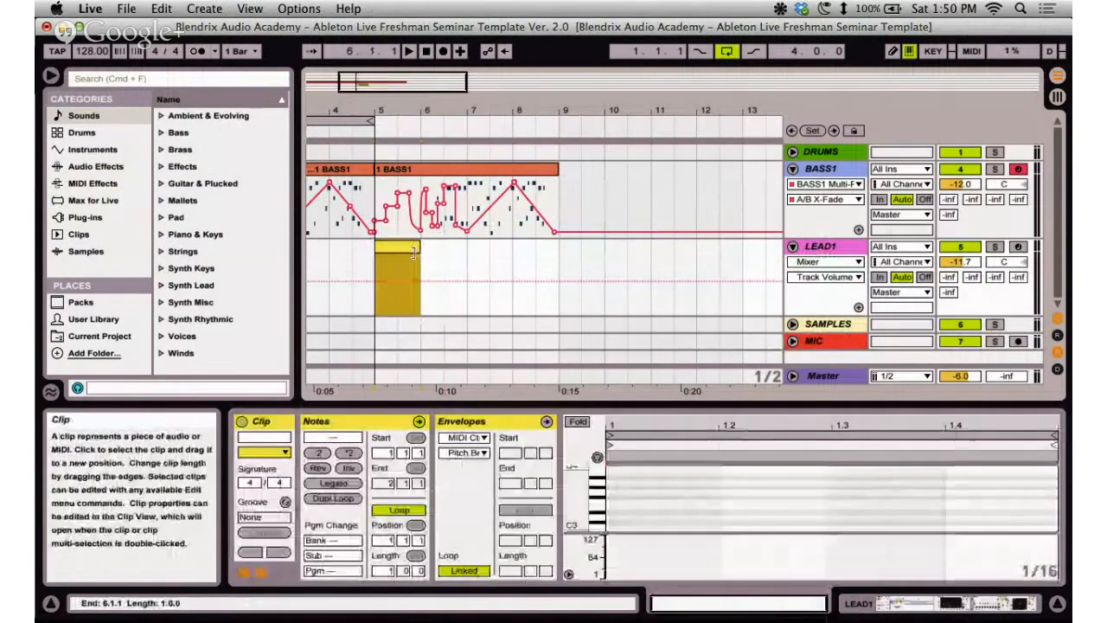
Examine the yellow LEAD1 clip in both Arrangement View and Session View, selecting it in each view.
click(444, 256)
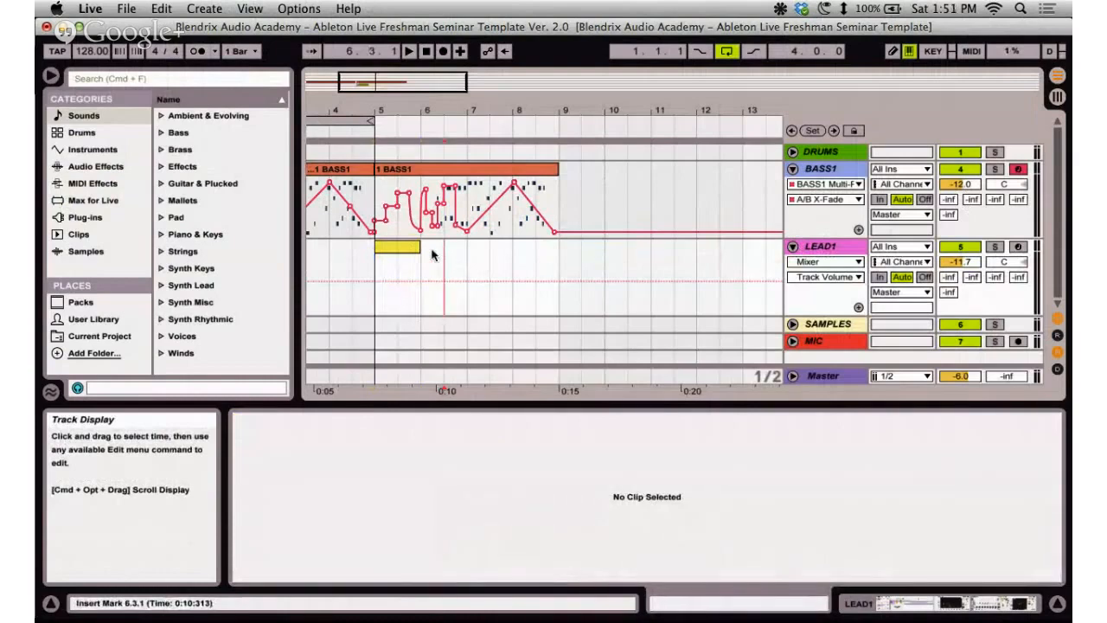
click(409, 248)
key(Tab)
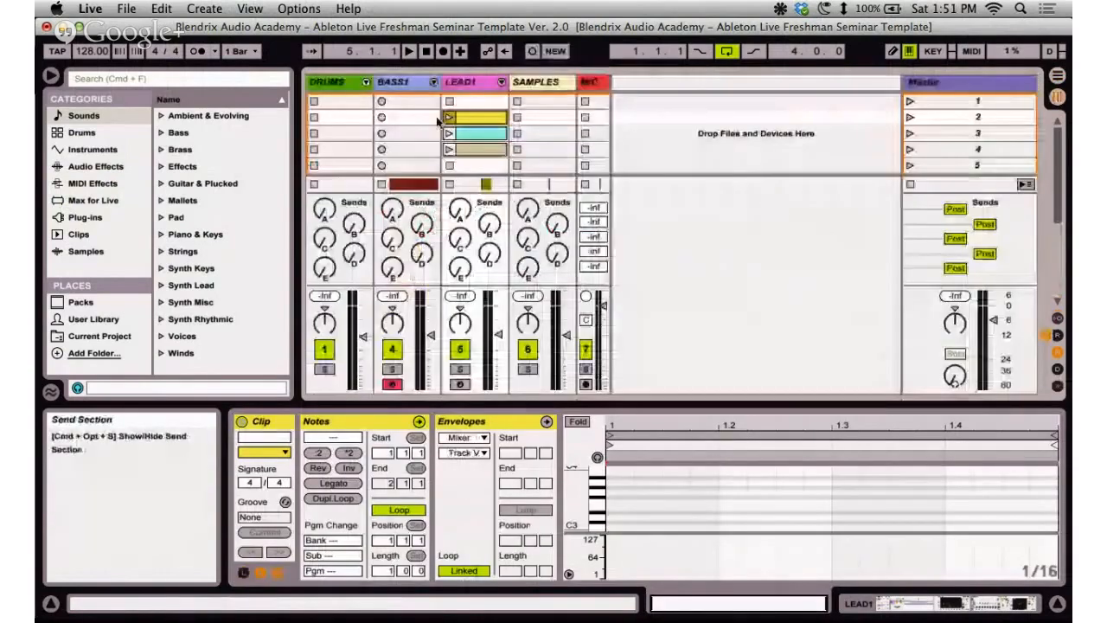
key(Tab)
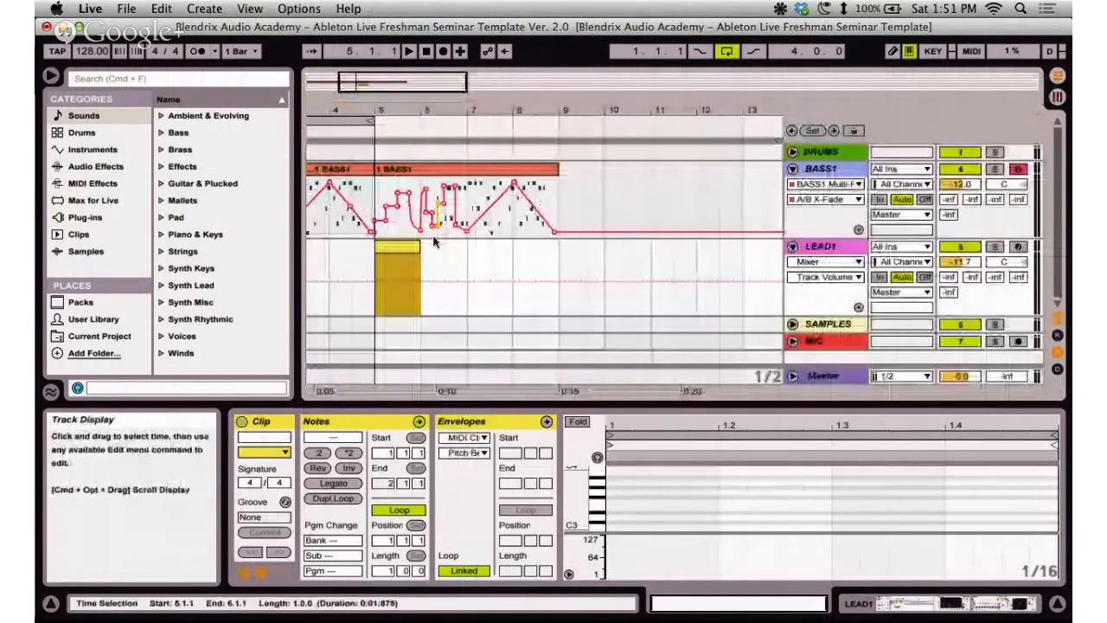
click(405, 249)
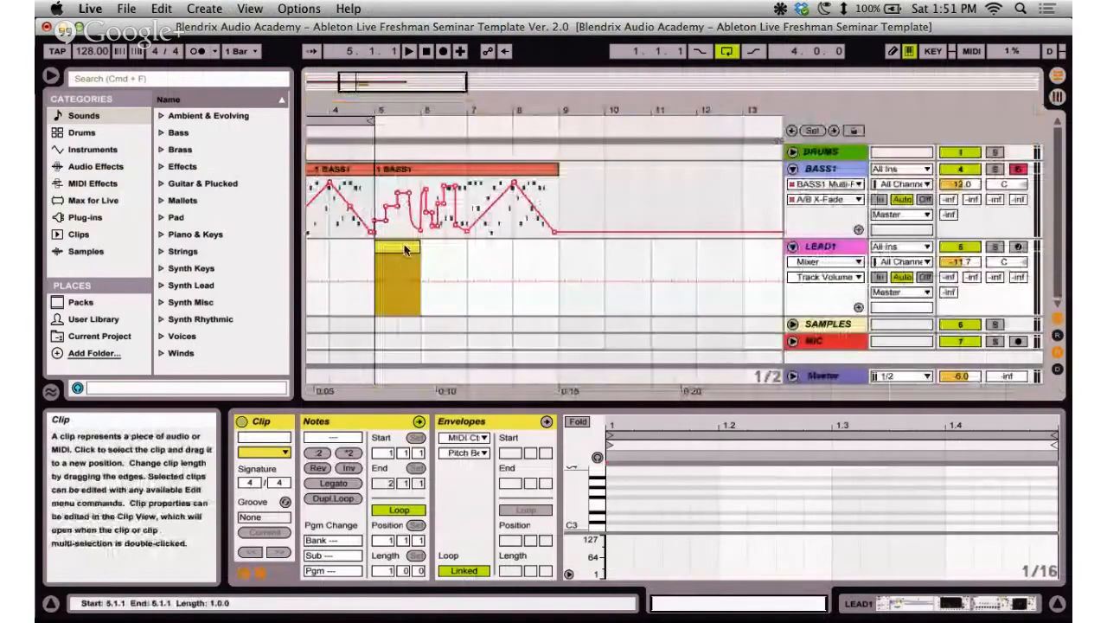
click(457, 262)
click(390, 249)
key(Tab)
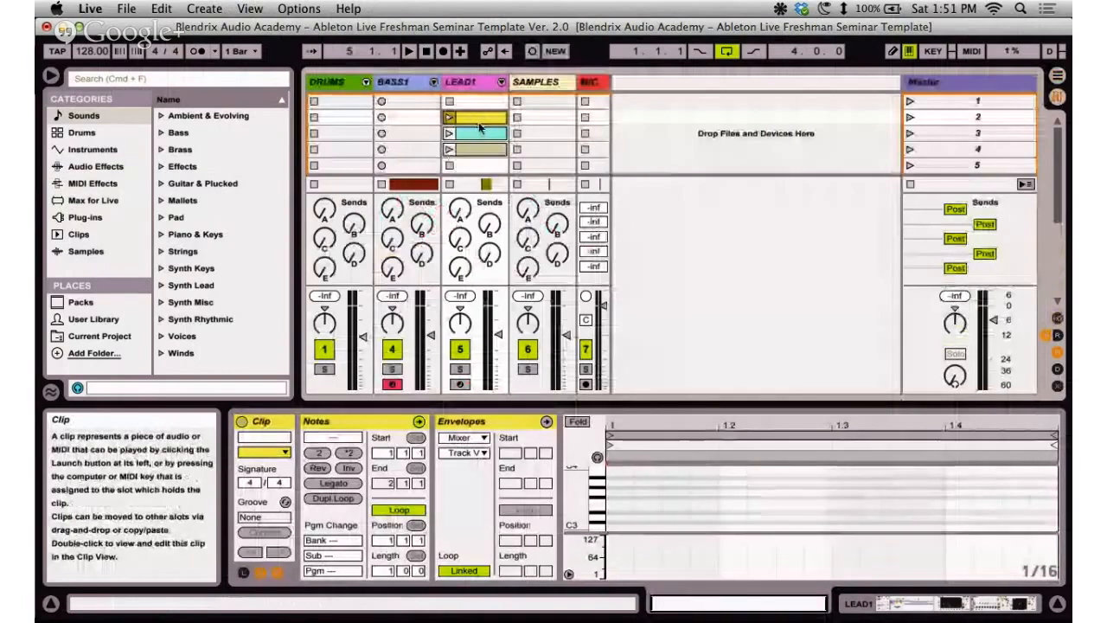
key(Tab)
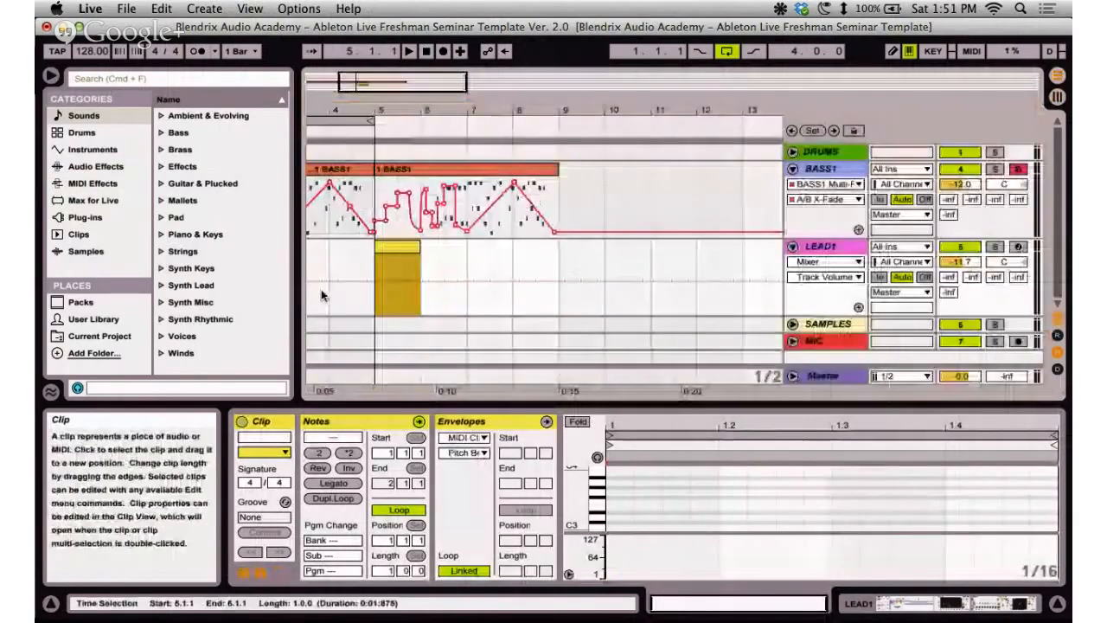
click(452, 267)
click(407, 250)
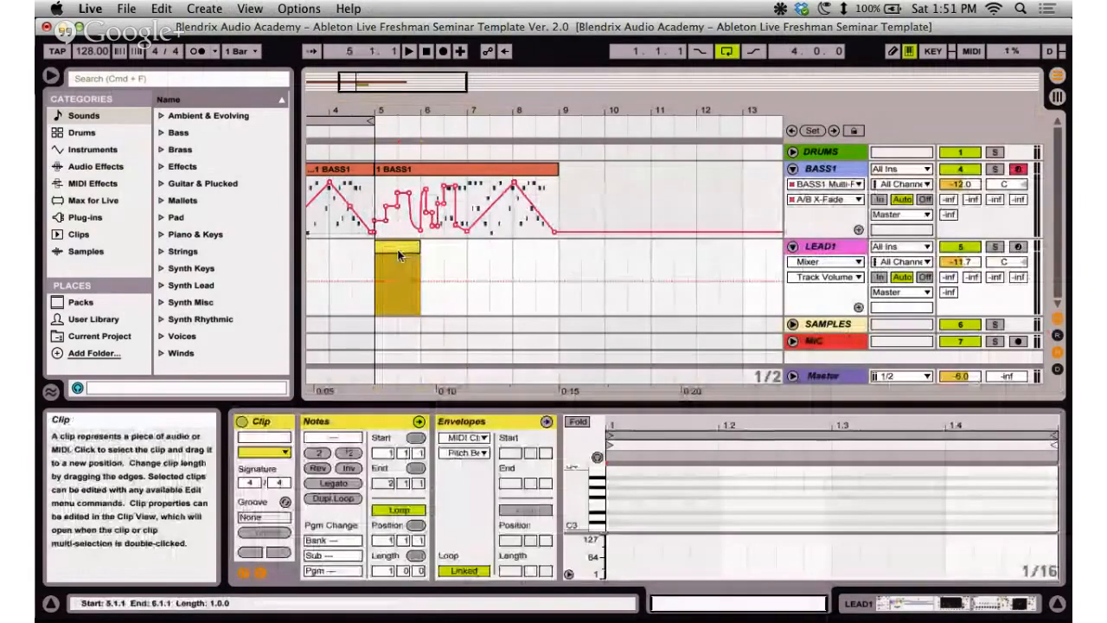
key(Tab)
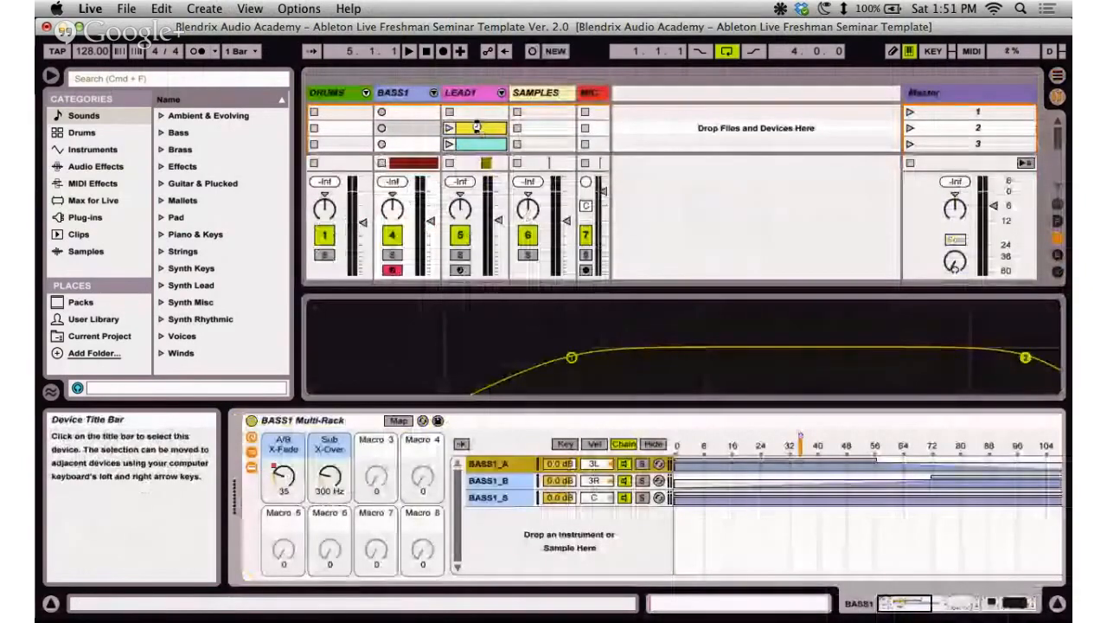
click(478, 130)
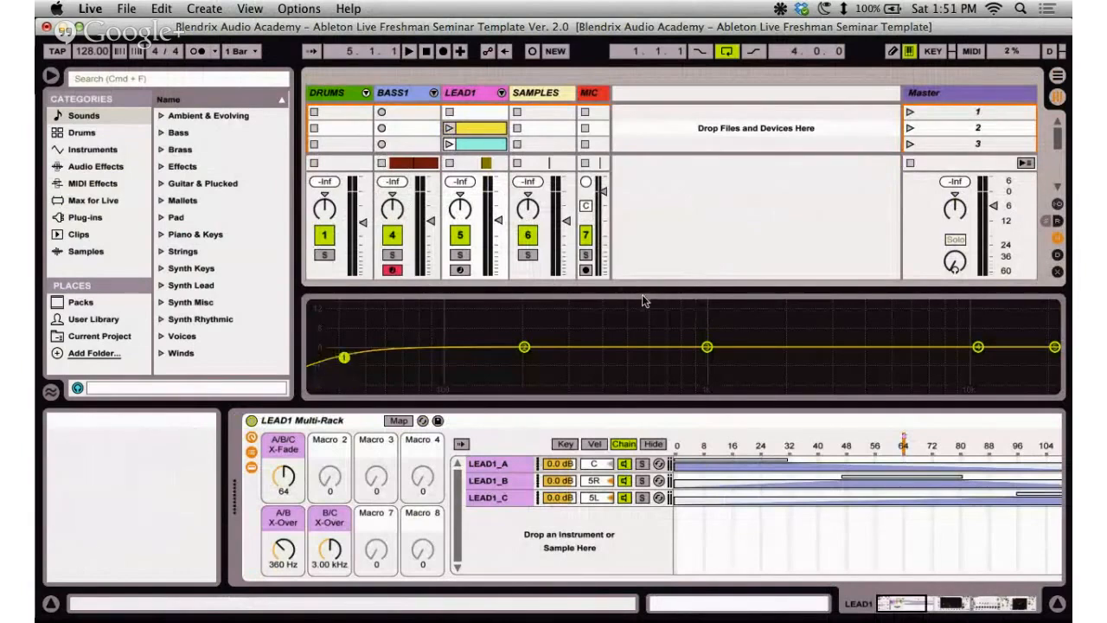
Consult the tips and shortcuts section of the seminar outline and rename the yellow LEAD1 session clip in scene 2 as name.
key(super+Tab)
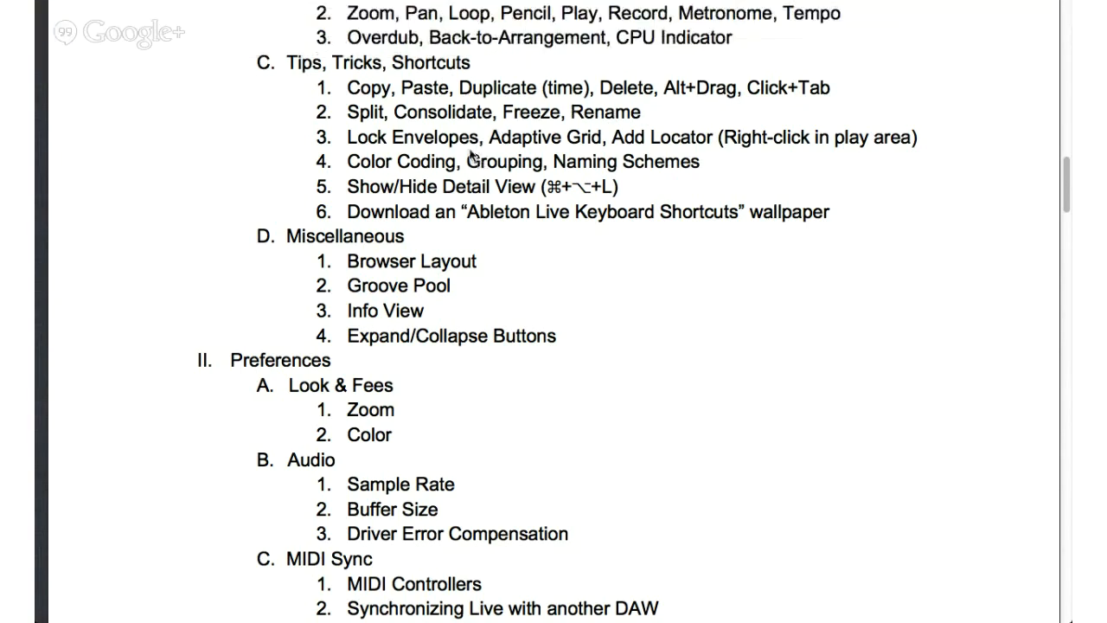
key(ctrl+Left)
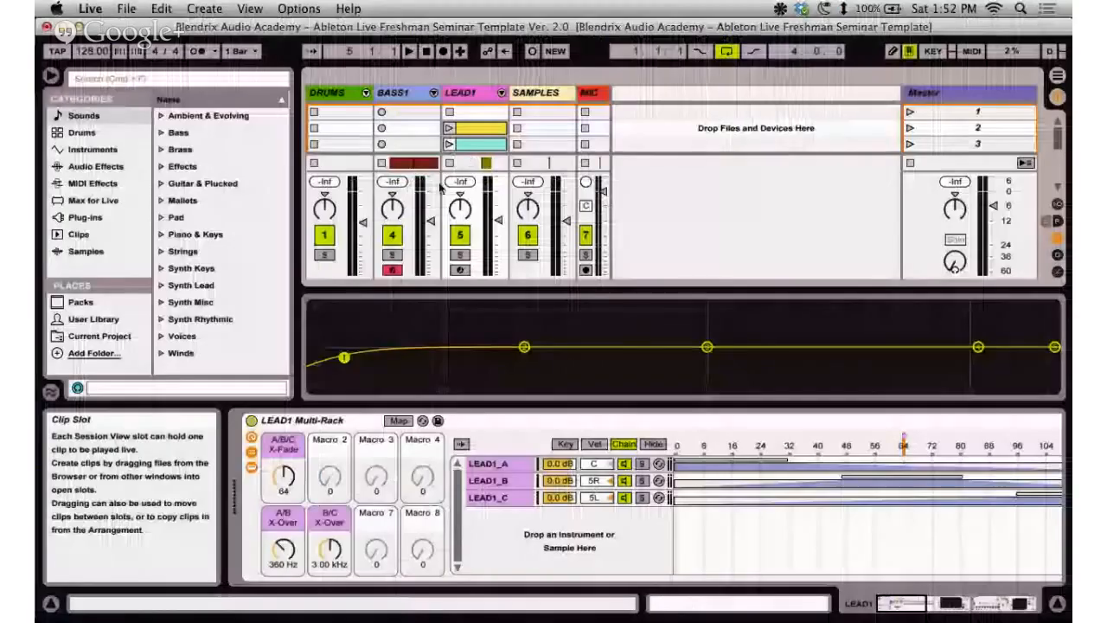
click(498, 137)
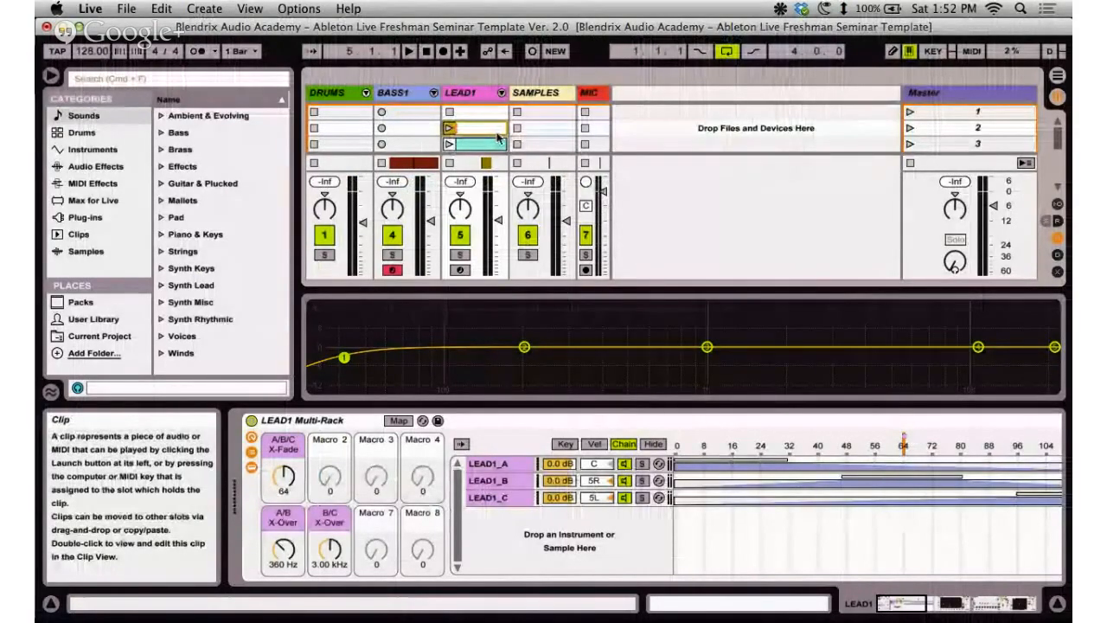
text(name)
key(Return)
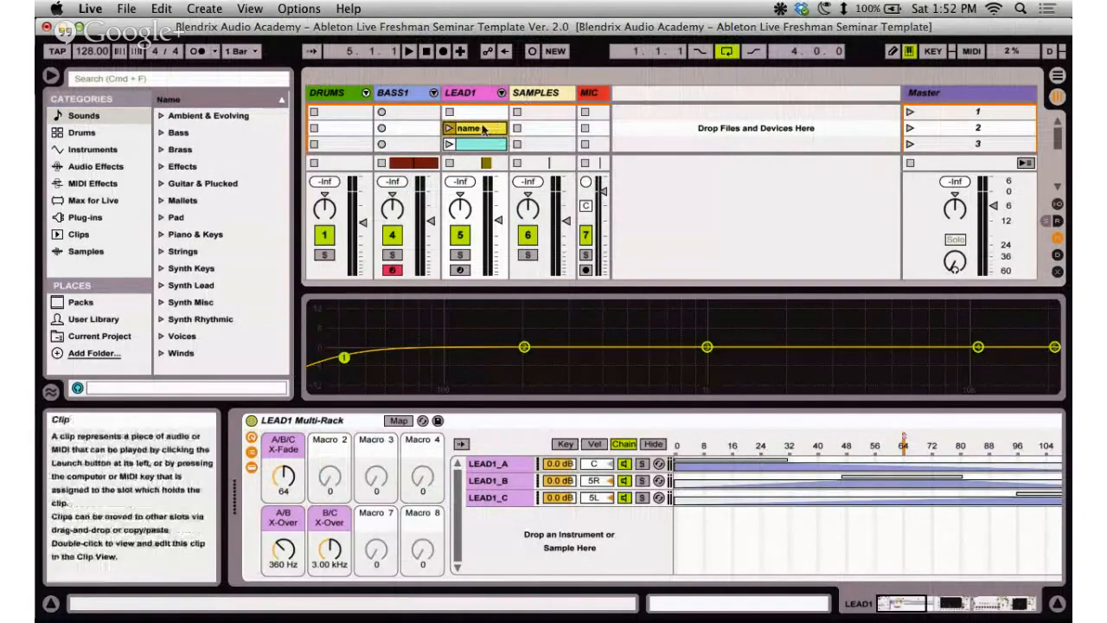
Switch to Arrangement View and split the yellow LEAD1 clip at 5.3.1.
key(Tab)
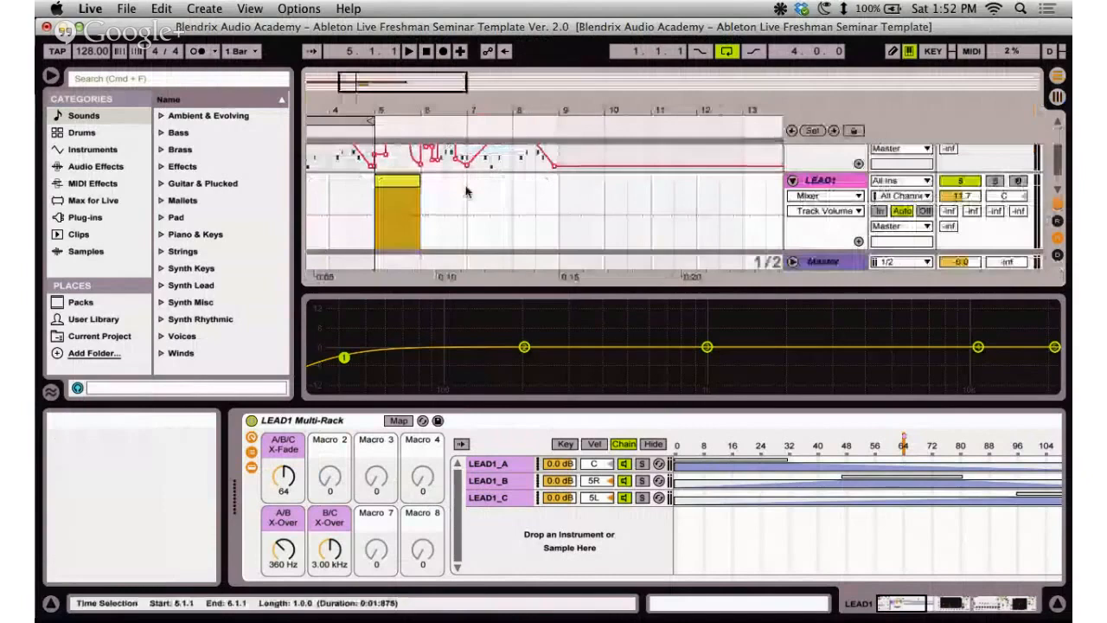
click(399, 203)
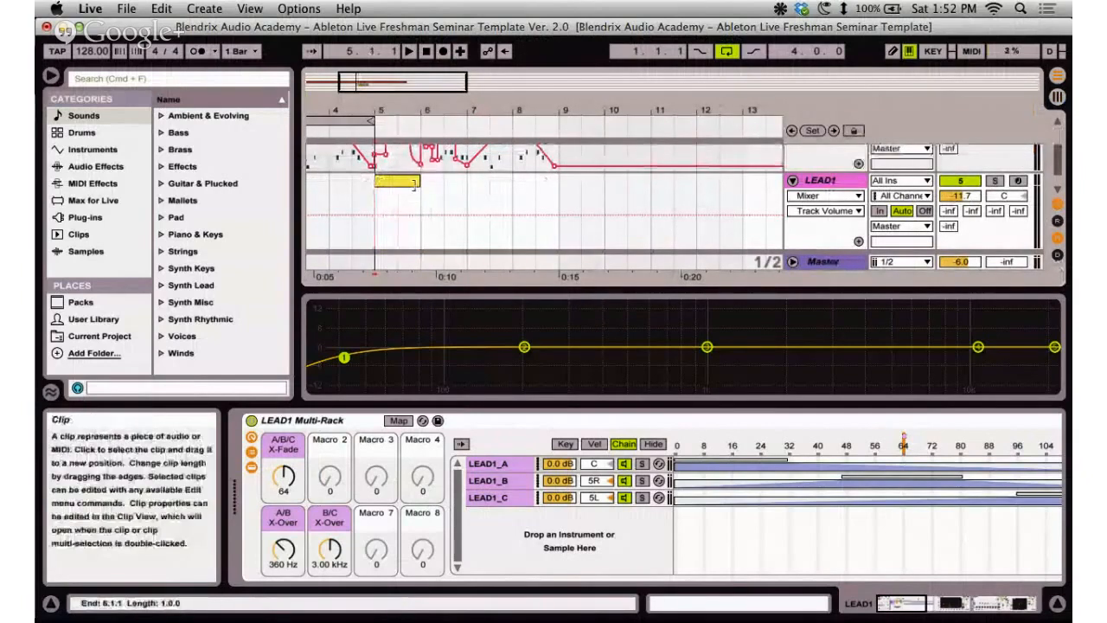
click(391, 184)
click(404, 206)
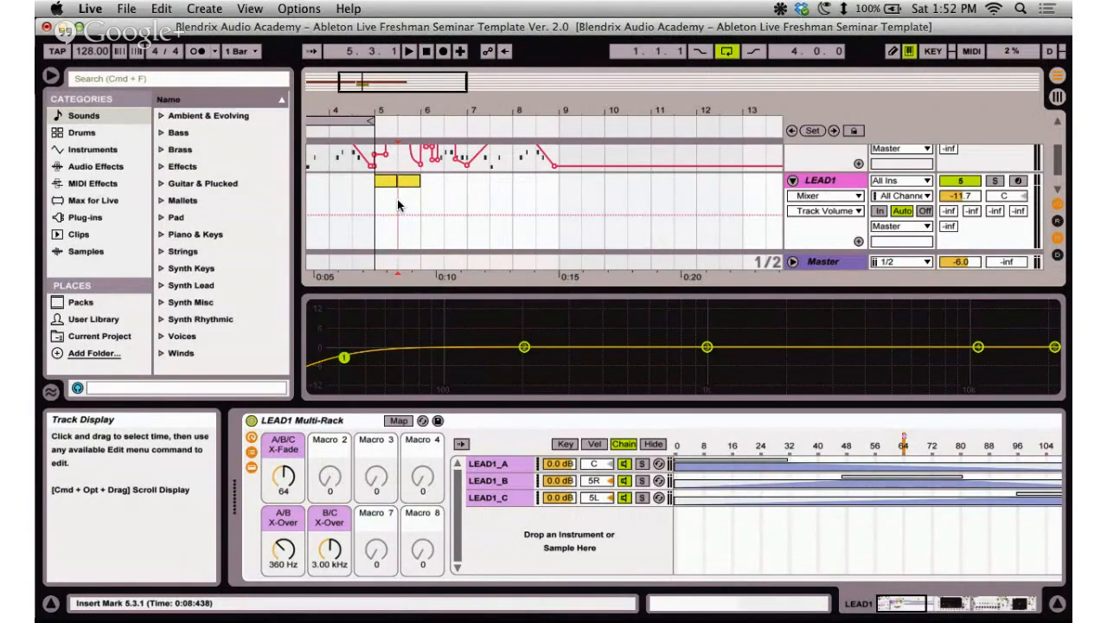
Examine the two halves of the split LEAD1 clip by selecting each one, and view the available clip commands.
click(419, 184)
click(394, 181)
click(406, 181)
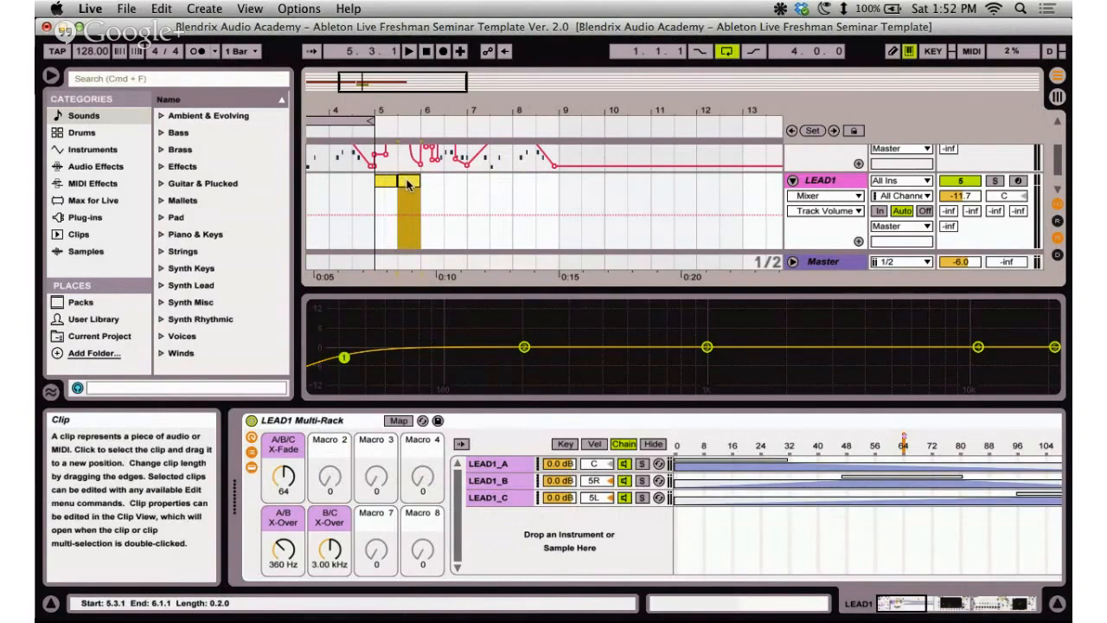
right_click(407, 184)
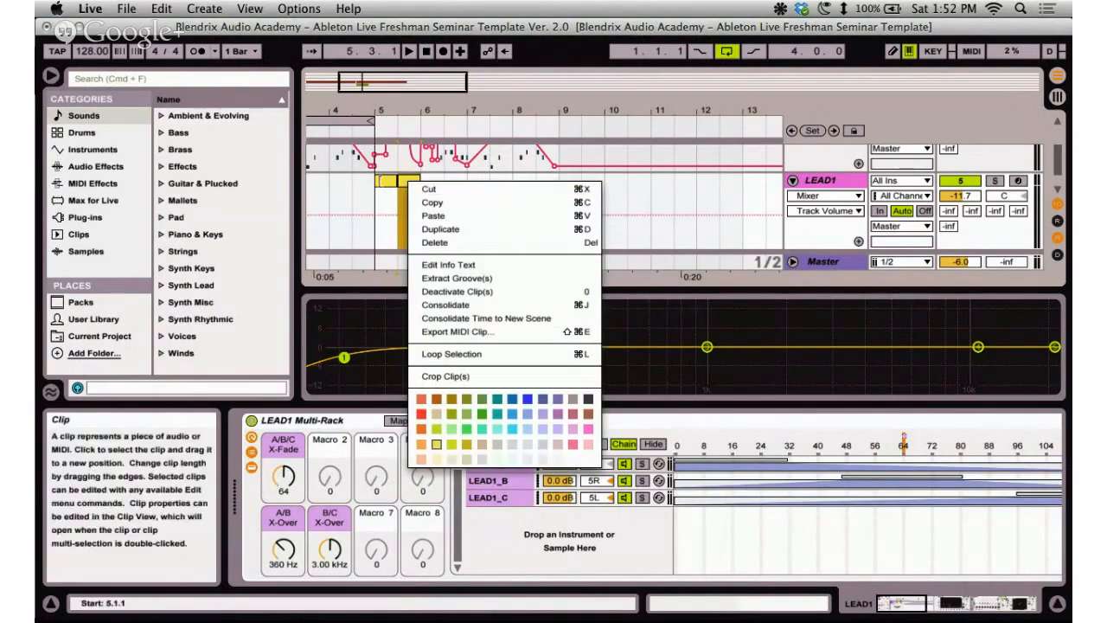
click(386, 185)
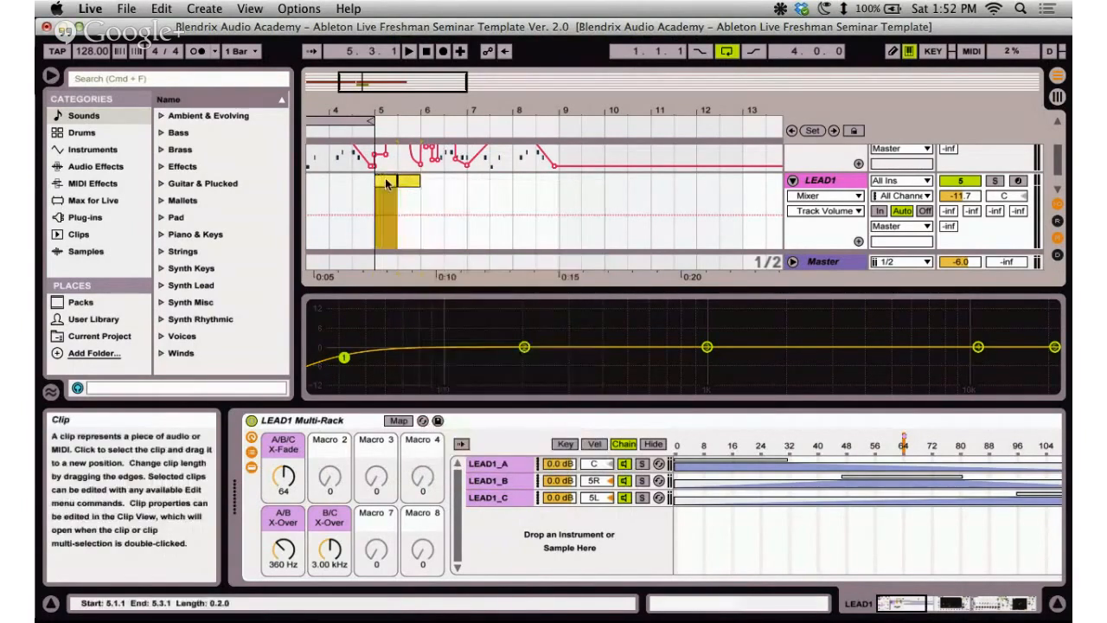
click(413, 183)
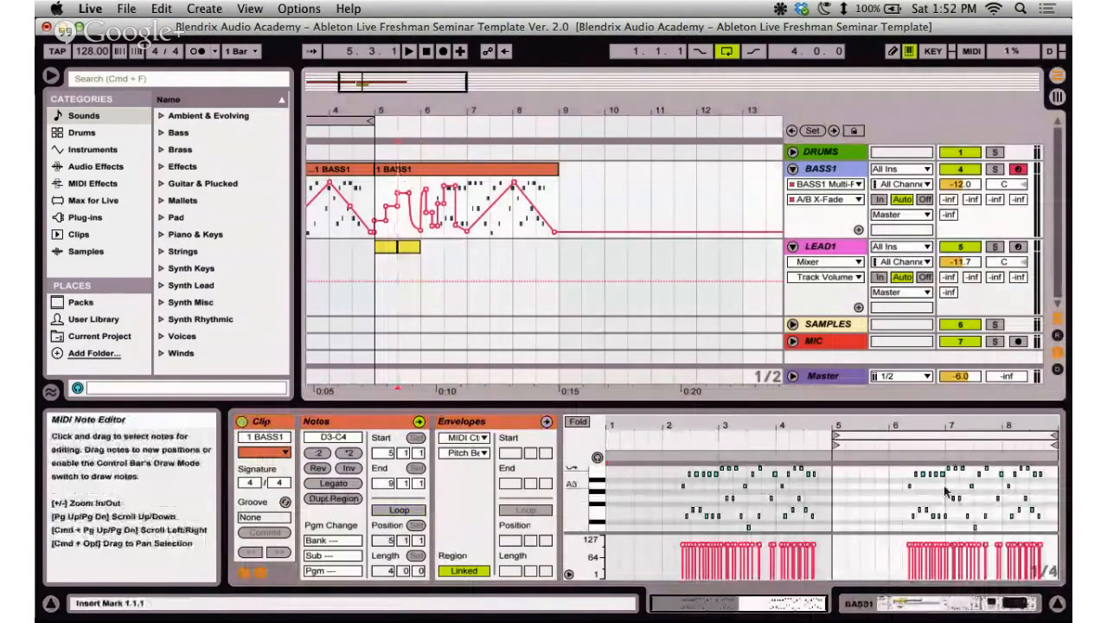
click(402, 247)
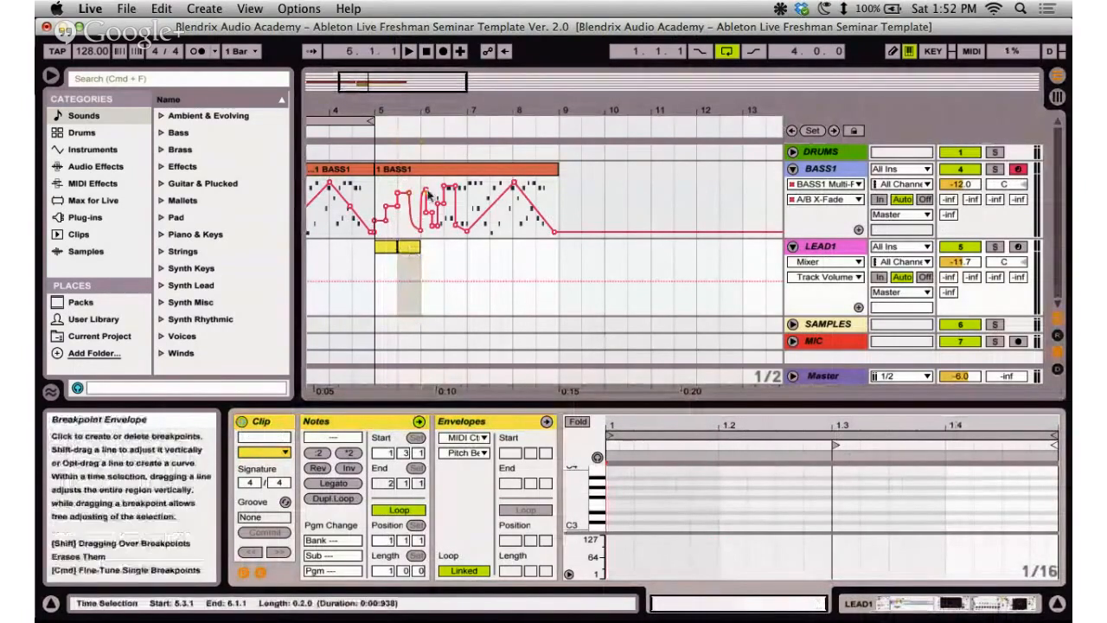
Split the BASS1 clip at 7.1.1 and move its second part to start at 11.1.1.
click(475, 193)
key(super+e)
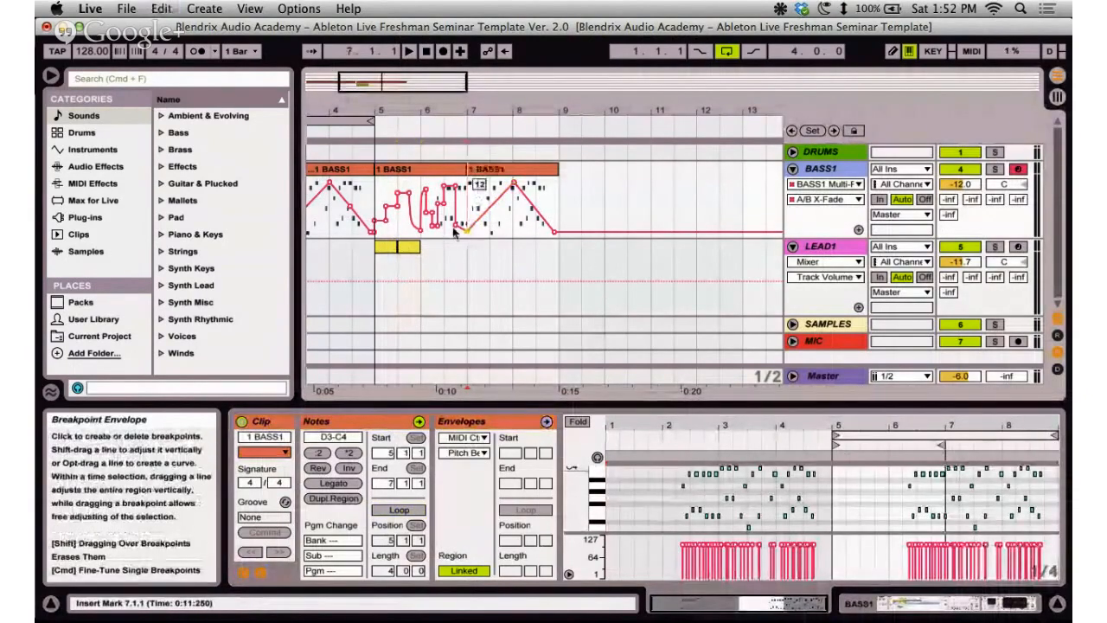
click(503, 168)
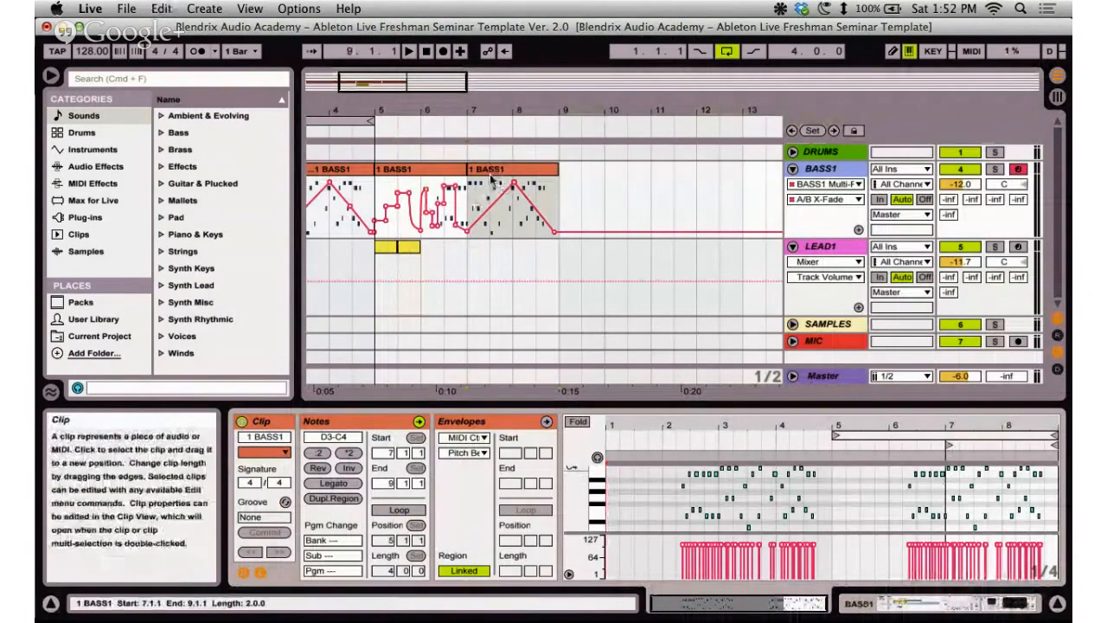
click(471, 210)
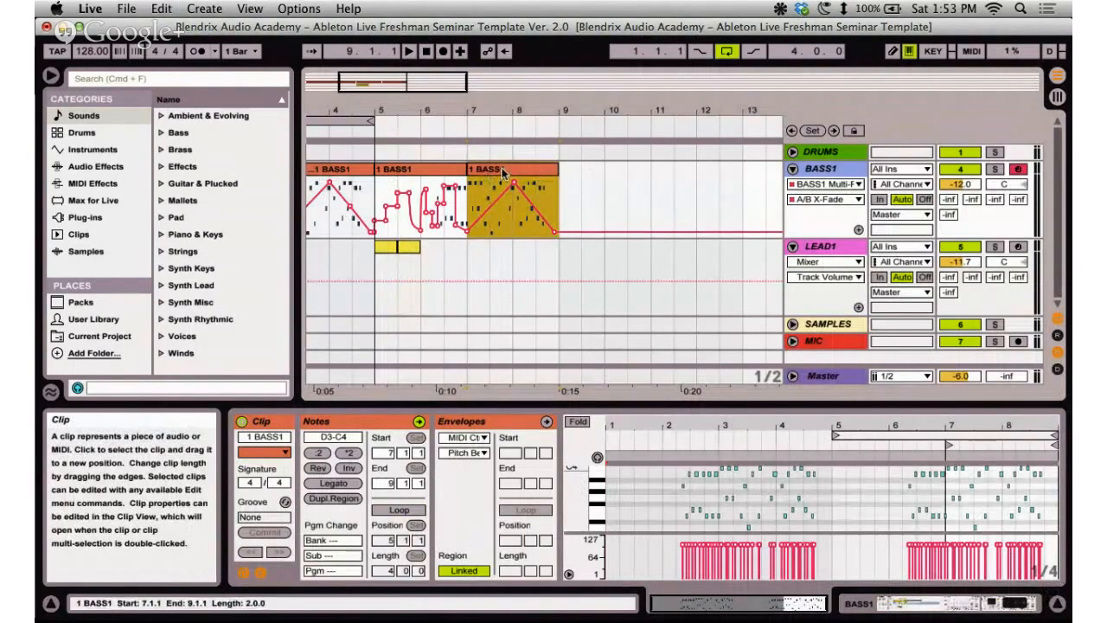
drag(501, 171, 645, 176)
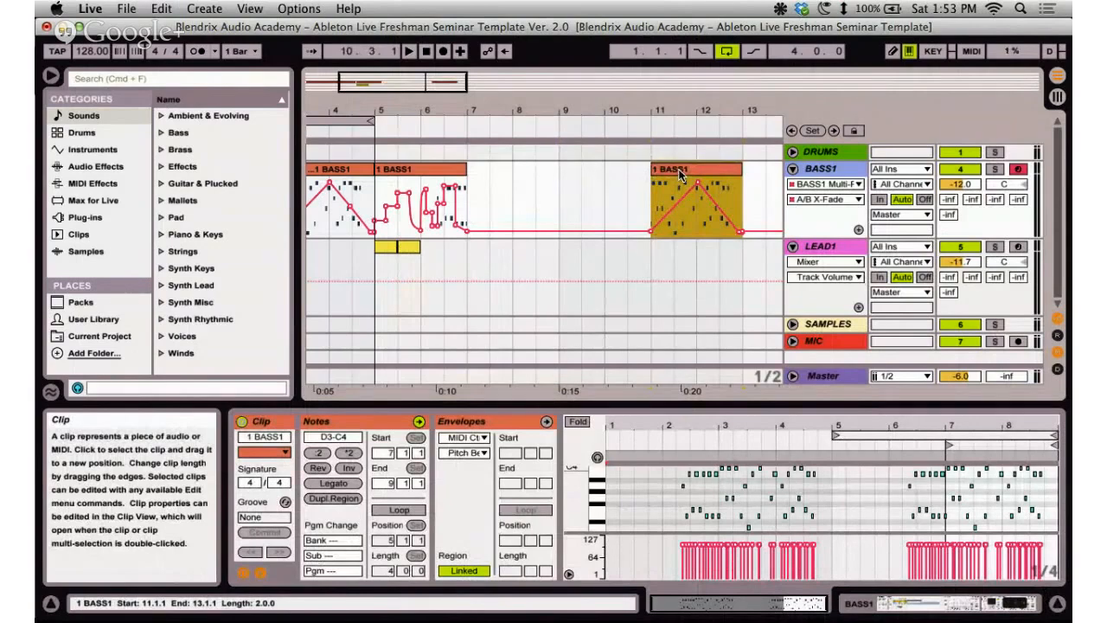
right_click(680, 175)
click(709, 306)
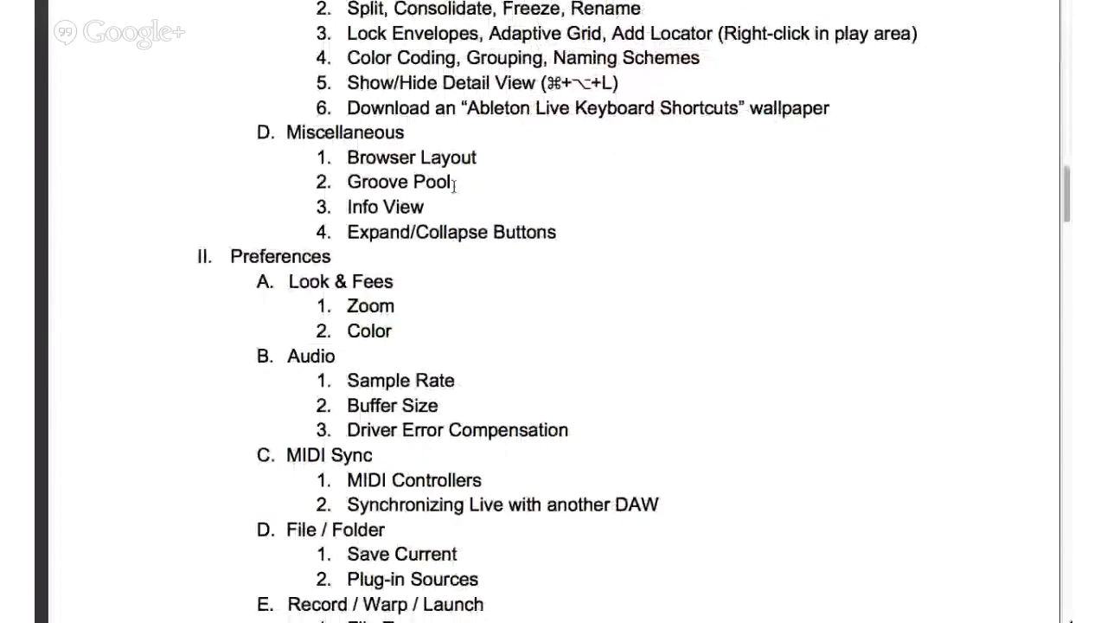
Examine how the arrangement's grid spacing adapts at different zoom levels in the empty area after the last BASS1 clip.
scroll(582, 33, down, 1)
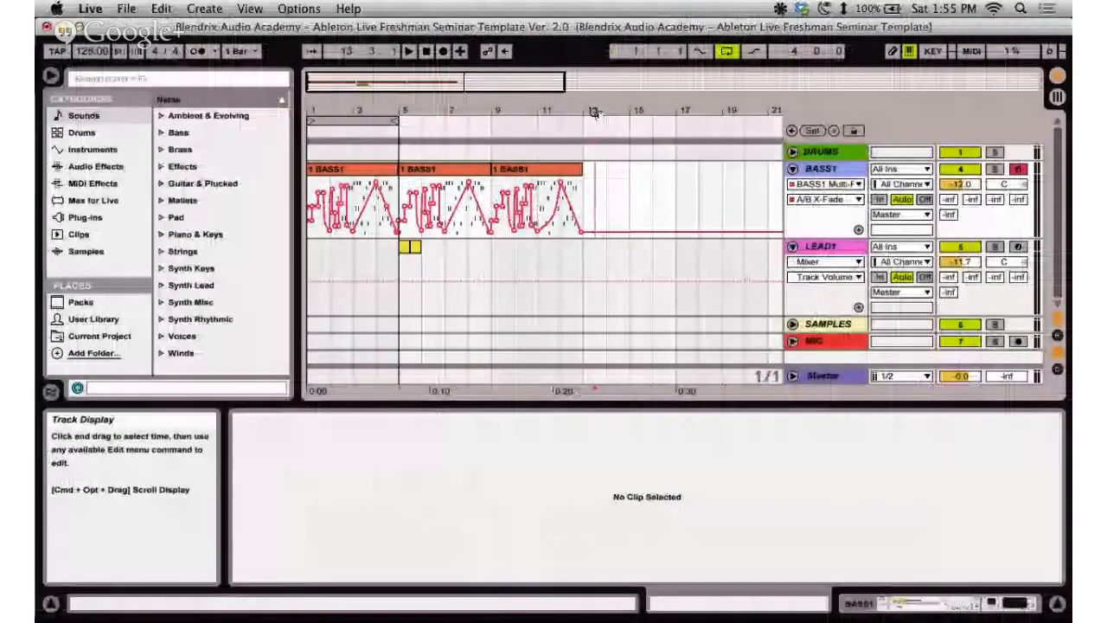
click(627, 190)
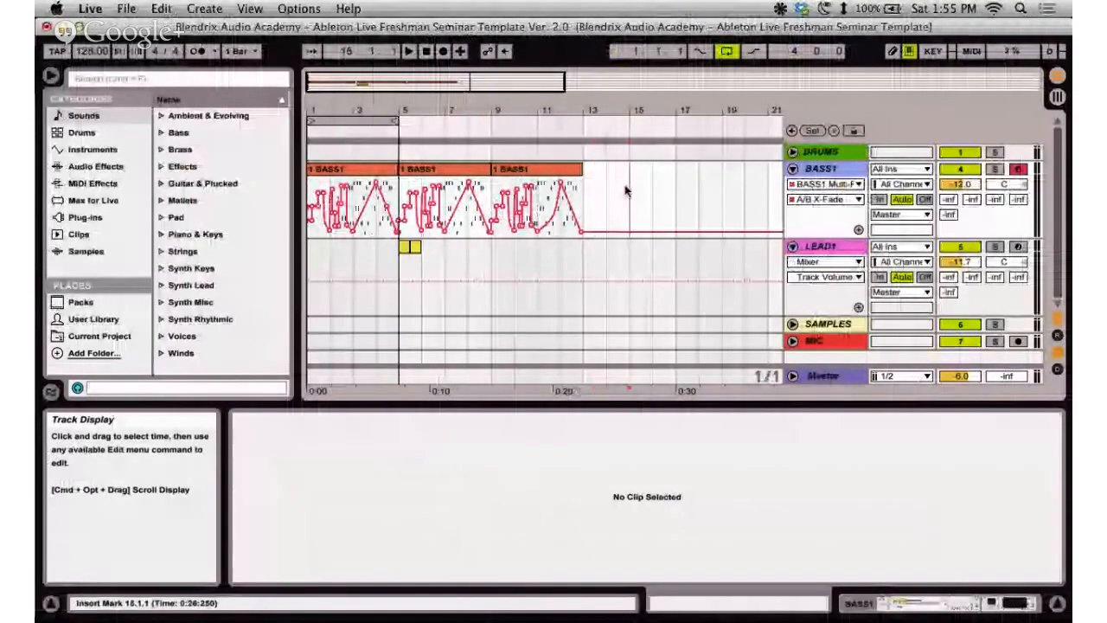
click(700, 188)
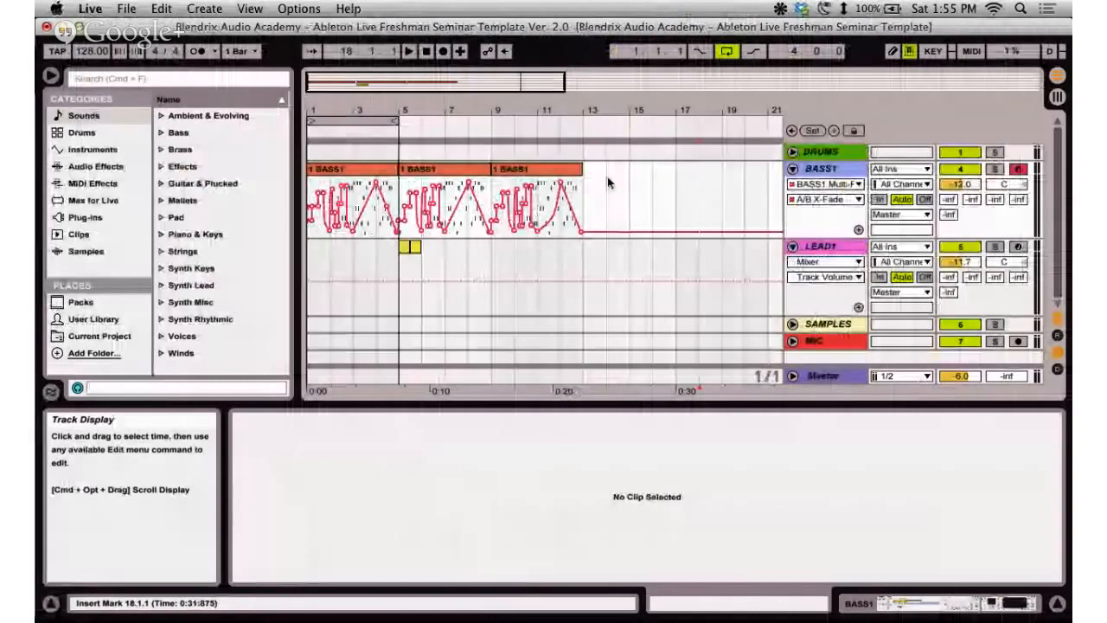
drag(618, 104, 618, 106)
click(554, 170)
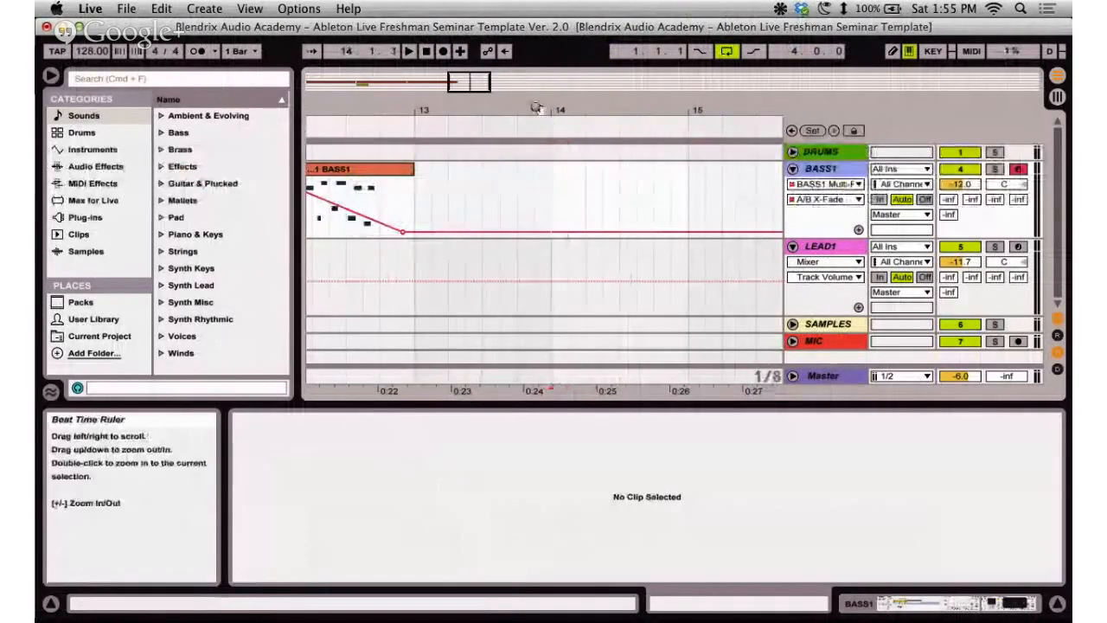
drag(536, 108, 548, 147)
click(485, 193)
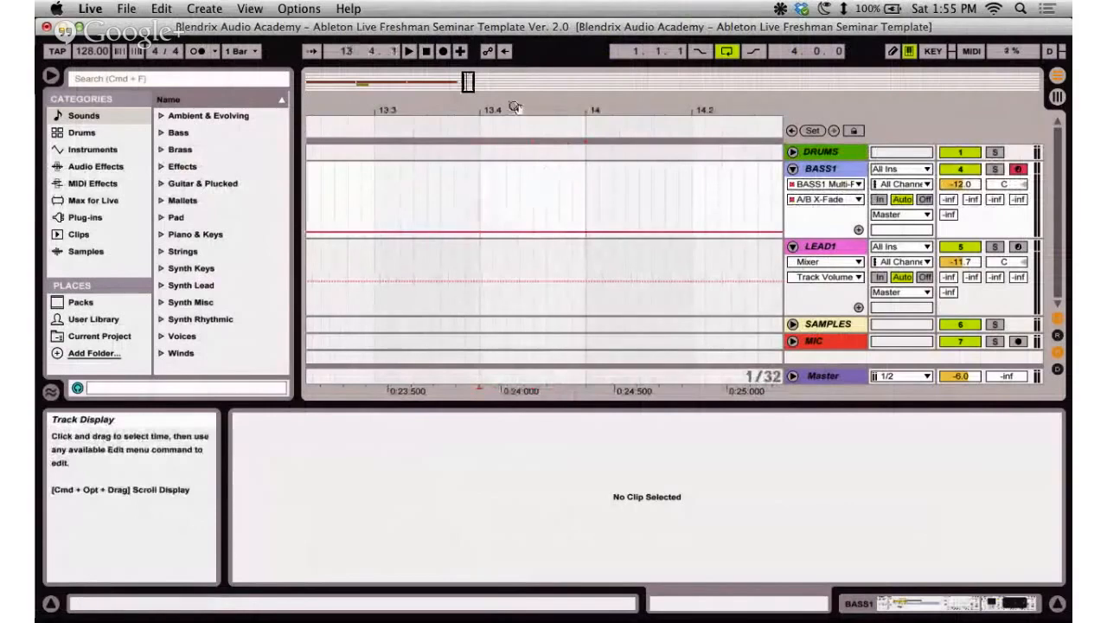
drag(516, 108, 519, 62)
click(527, 220)
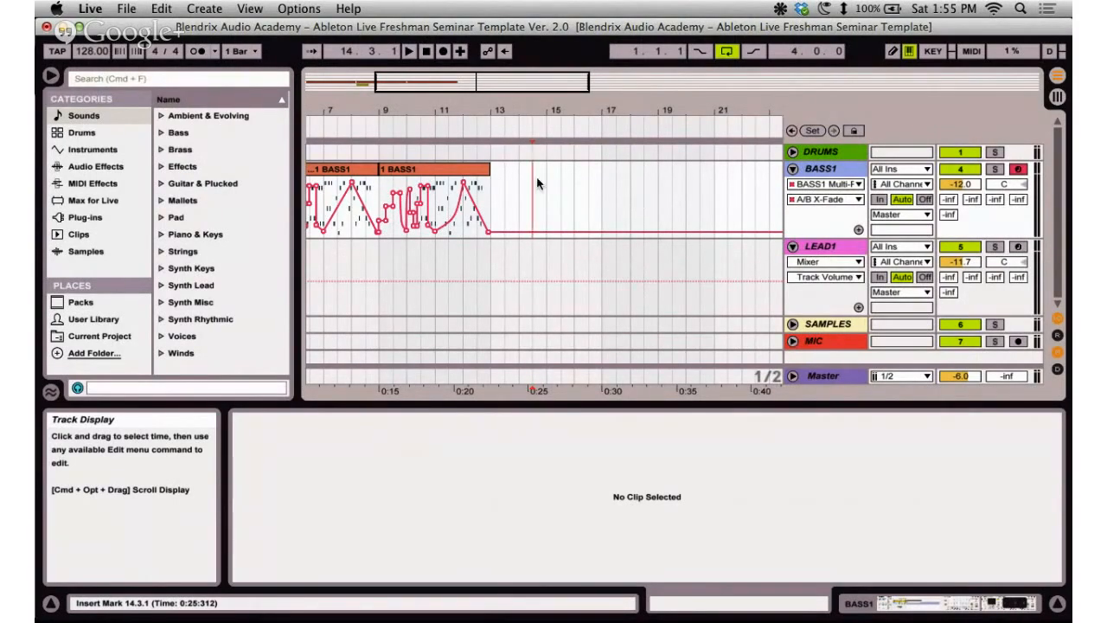
Open the BASS1 clip starting at 9.1.1 and try the Narrowest adaptive grid in its MIDI note editor.
click(461, 177)
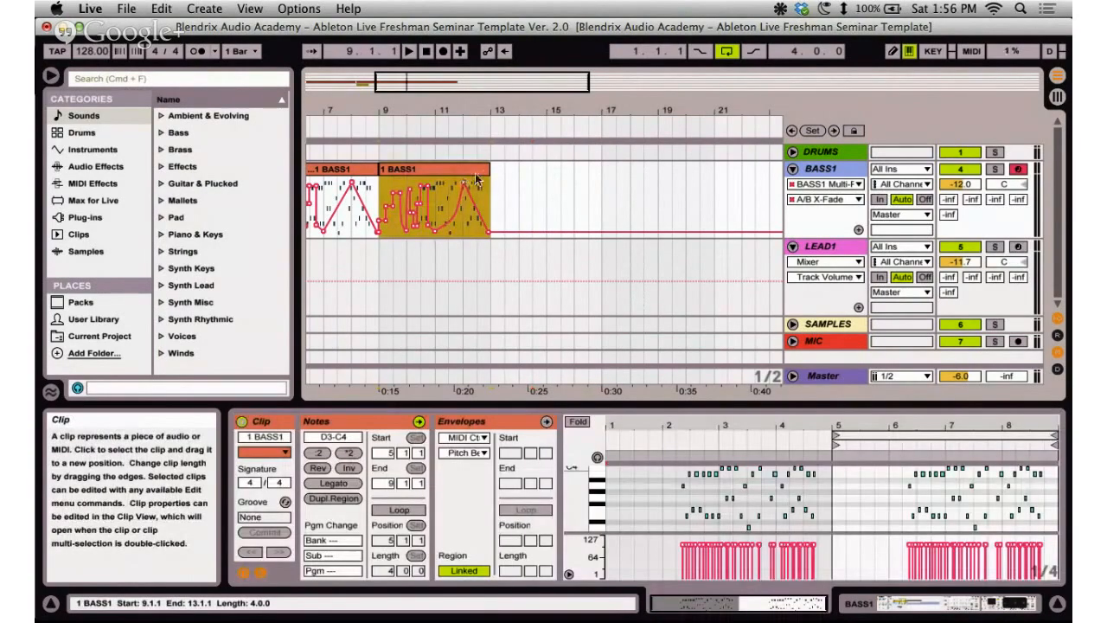
drag(765, 422, 757, 418)
right_click(637, 476)
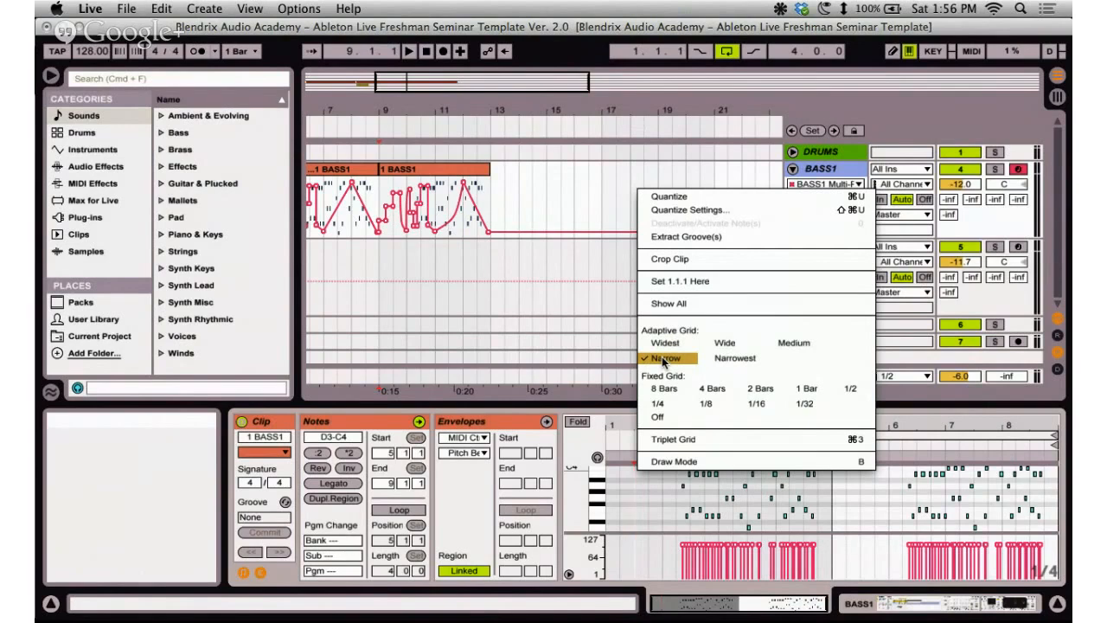
click(743, 358)
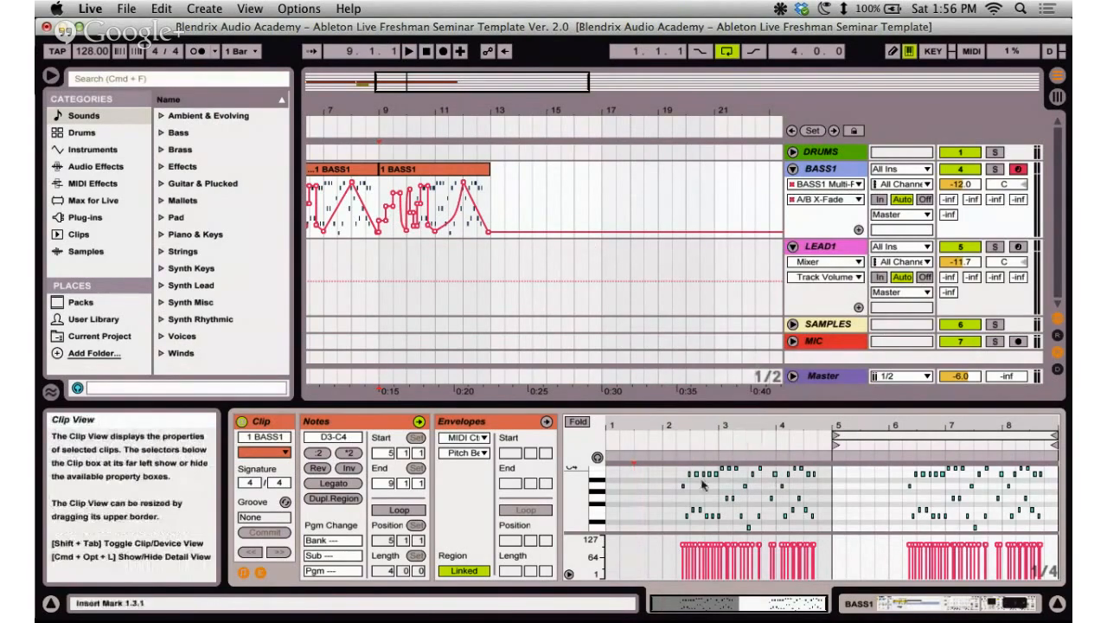
Examine the arrangement's Narrowest adaptive grid at a closer zoom in the empty area around bar 14.
right_click(663, 493)
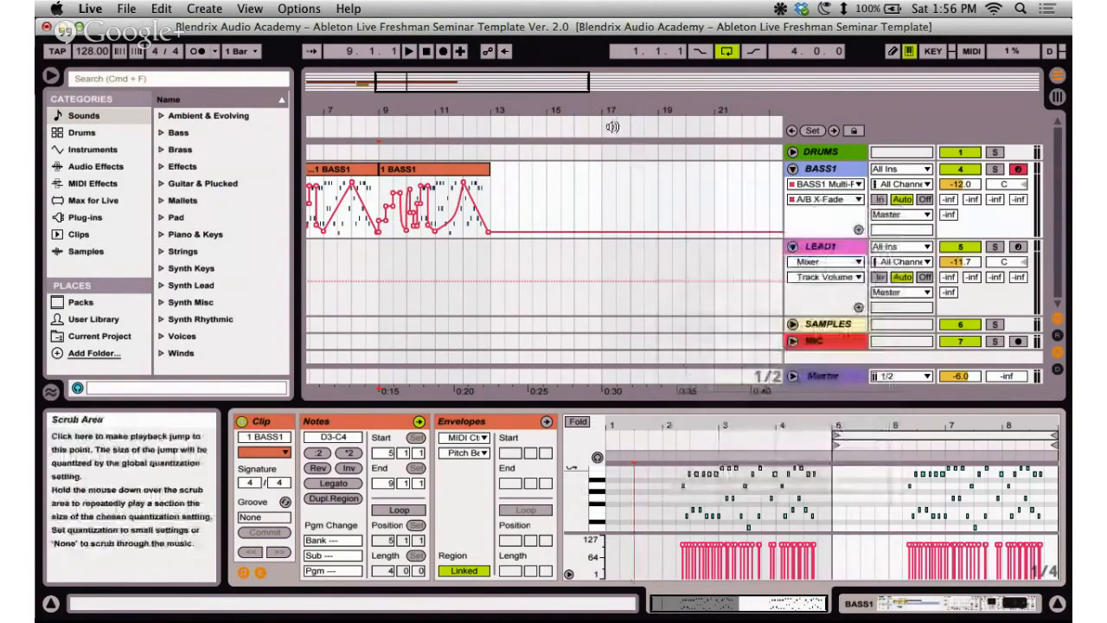
click(573, 188)
right_click(574, 188)
click(654, 291)
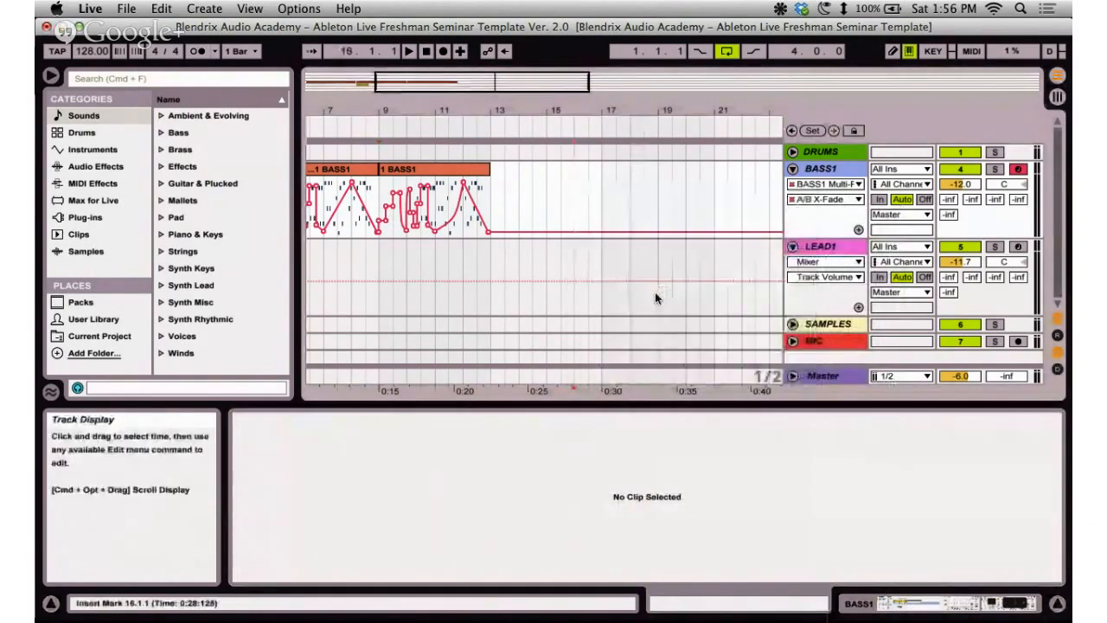
drag(574, 110, 573, 110)
drag(413, 112, 414, 113)
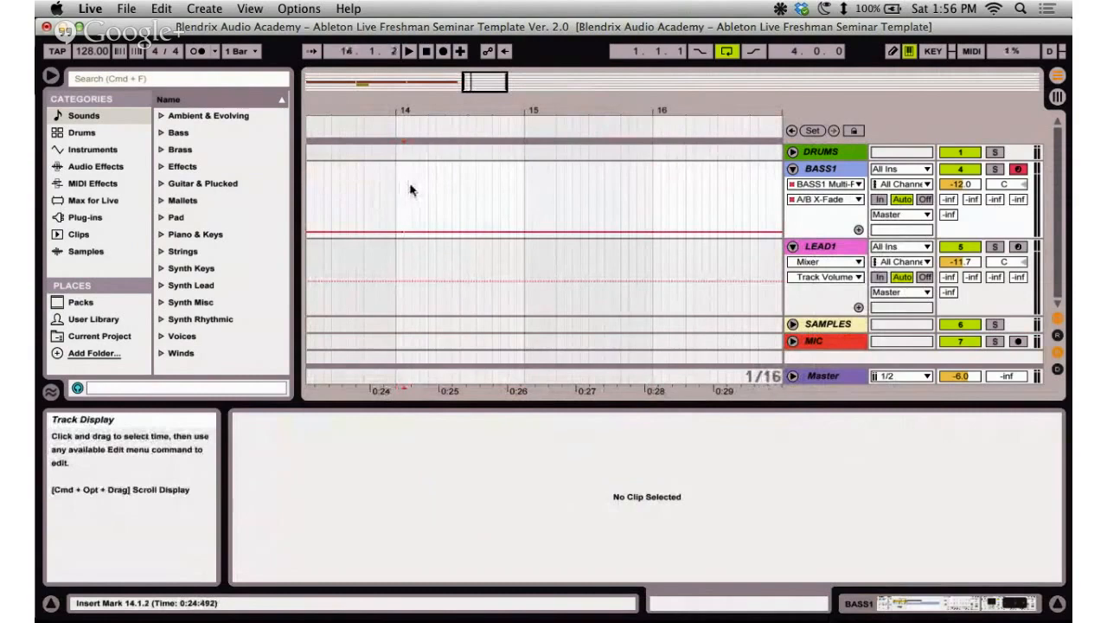
click(412, 189)
click(402, 190)
click(397, 186)
Set the arrangement's adaptive grid to Narrow.
right_click(459, 170)
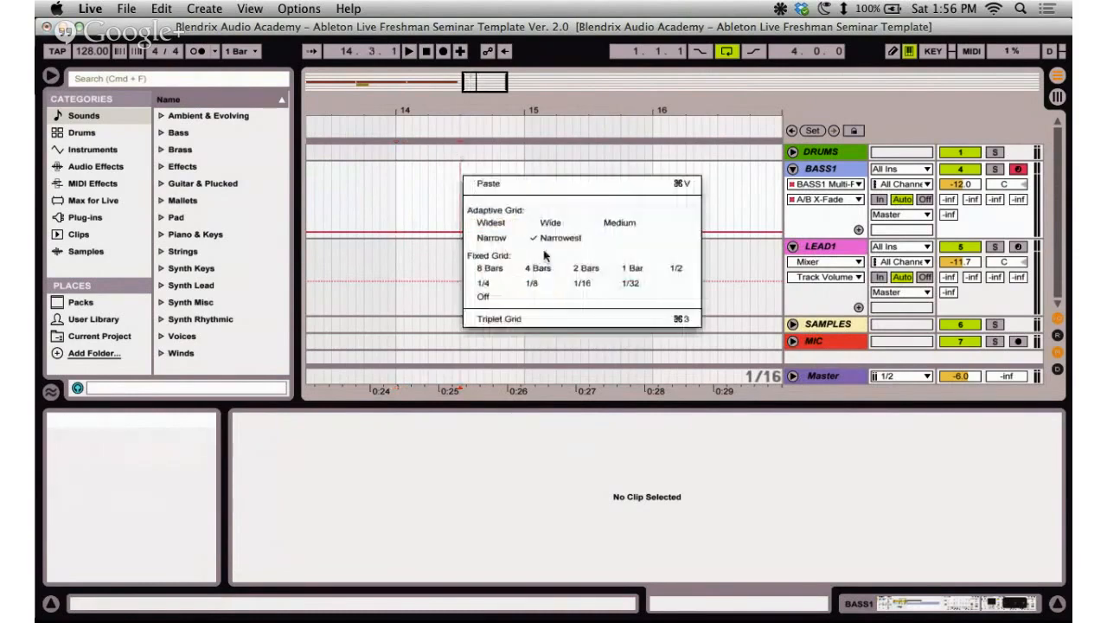
click(489, 240)
click(395, 188)
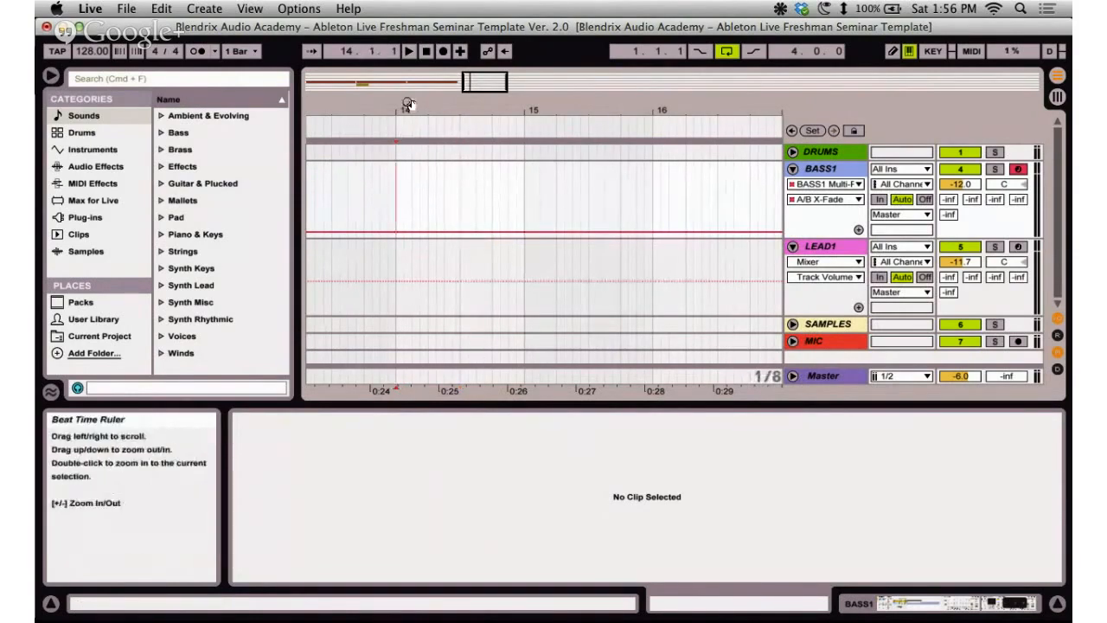
drag(407, 106, 405, 125)
click(461, 173)
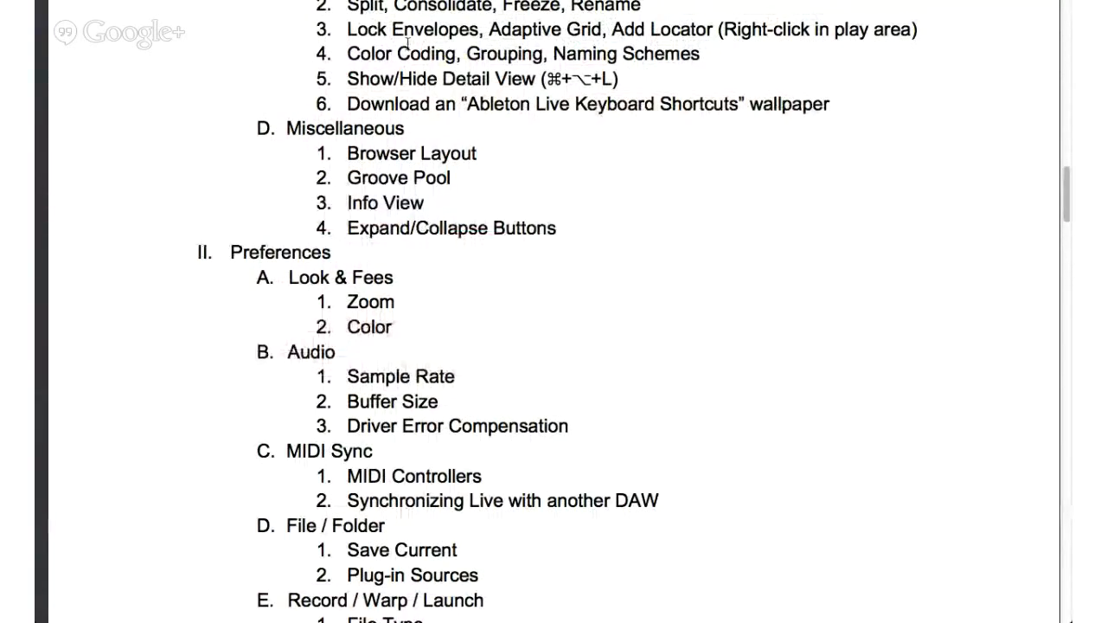
Return from the outline to the arrangement and change the color of the BASS1 clip starting at 9.1.1 to light purple.
key(ctrl+Left)
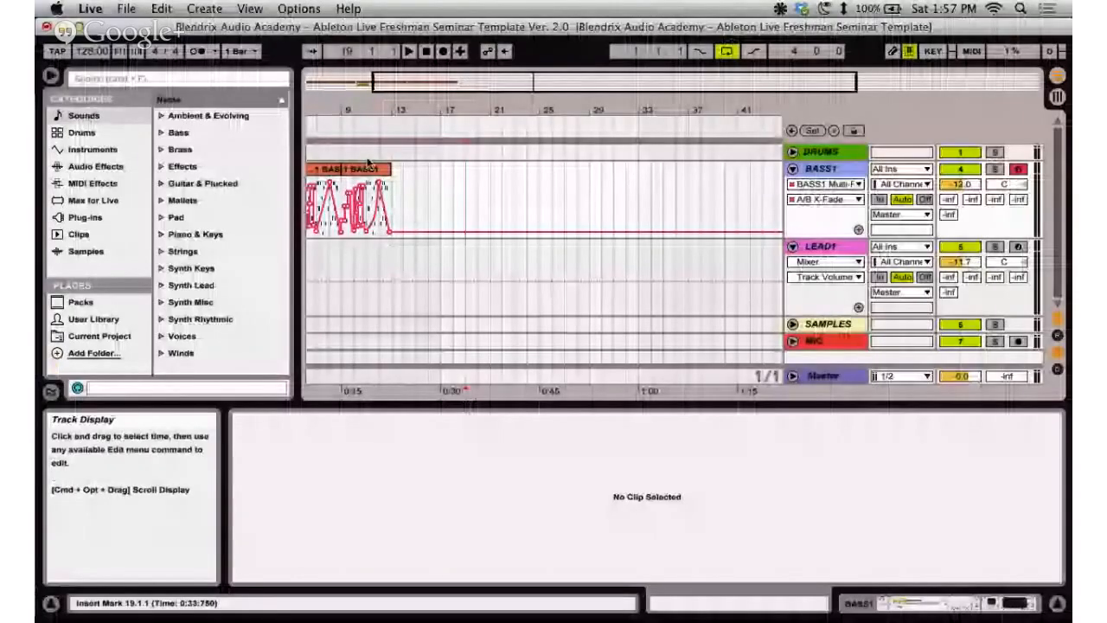
right_click(370, 169)
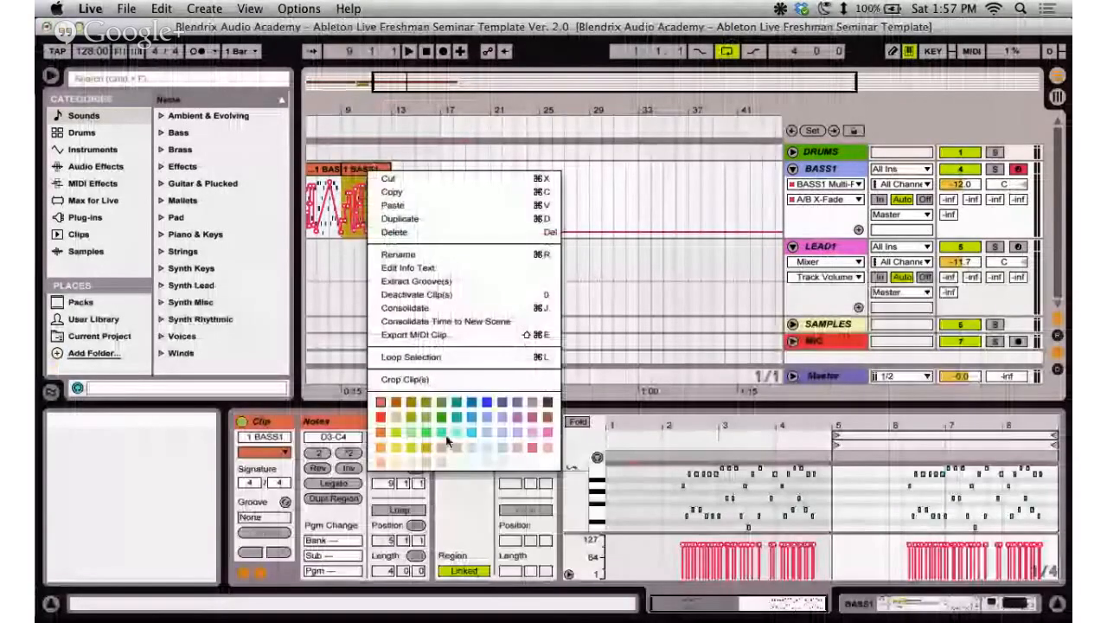
click(517, 433)
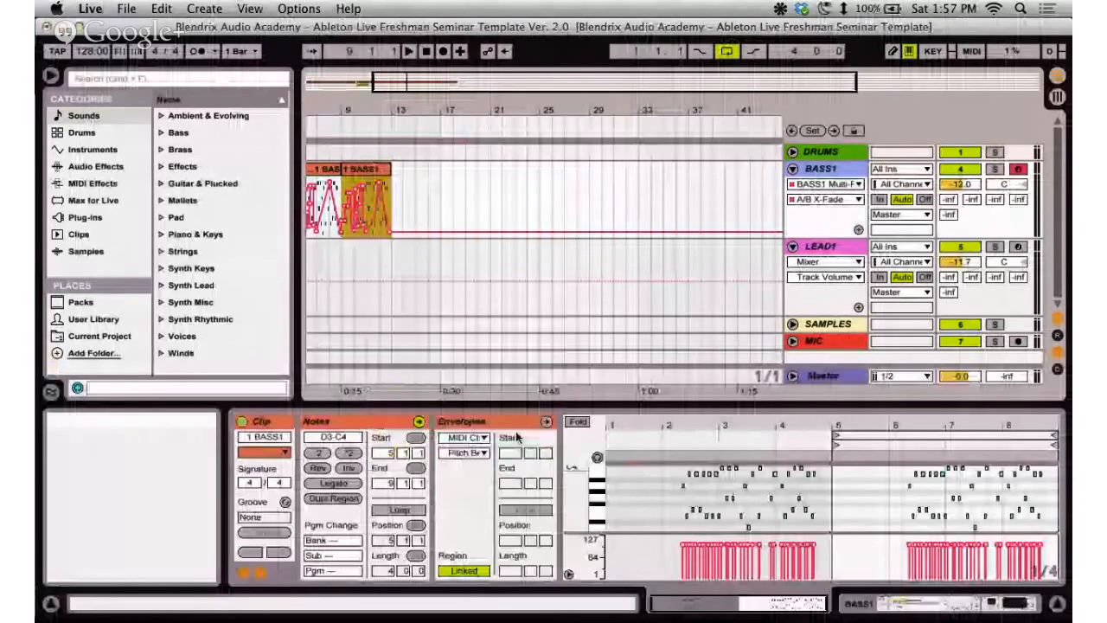
click(423, 173)
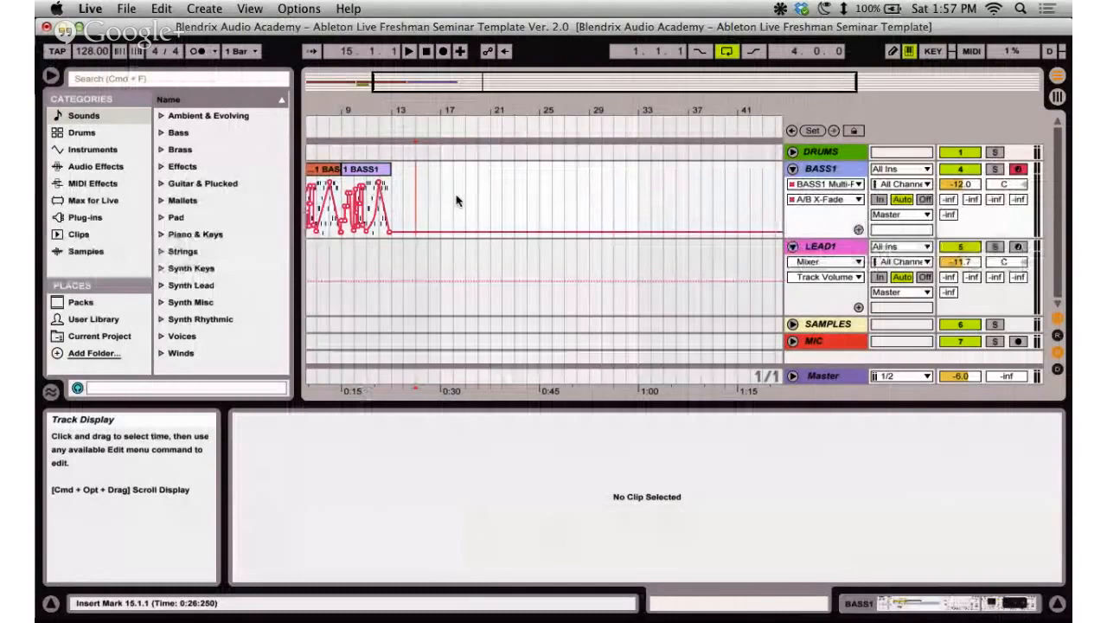
click(368, 169)
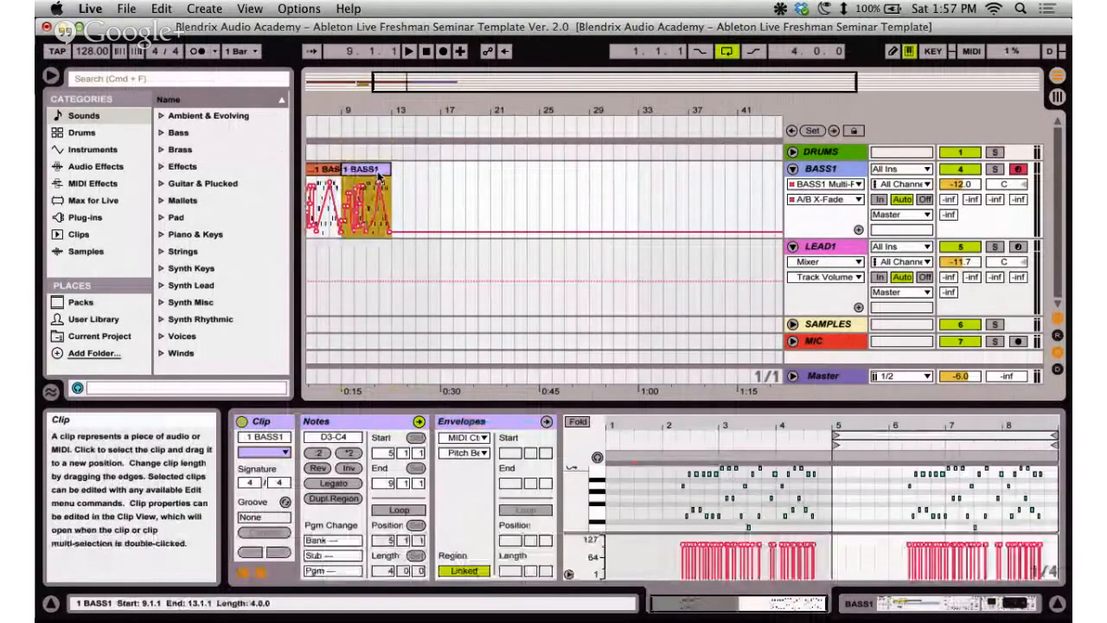
click(403, 173)
click(444, 180)
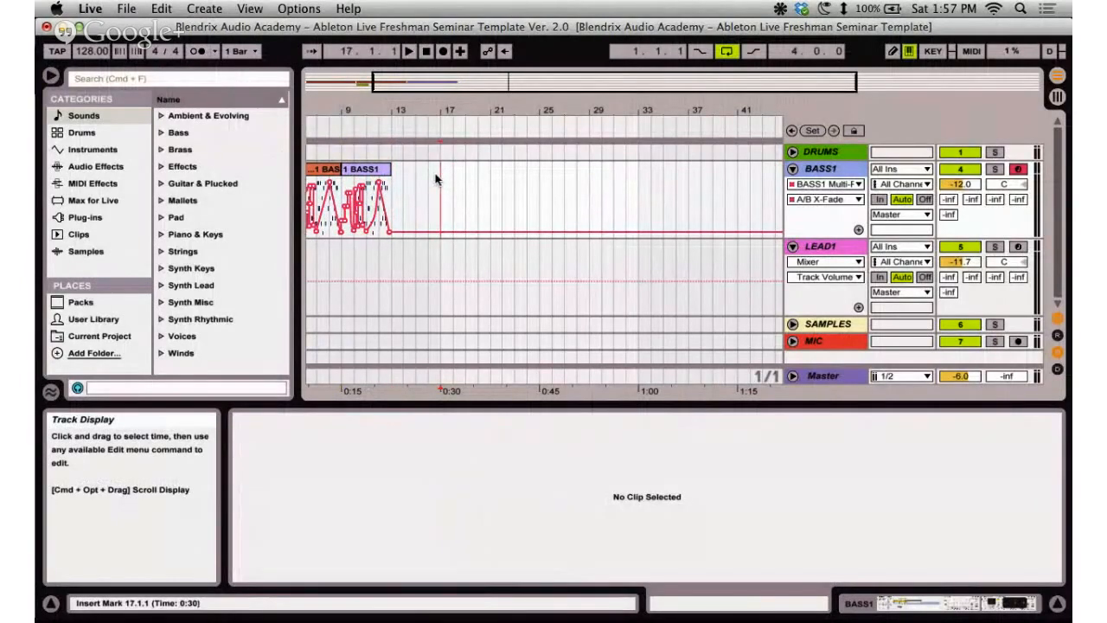
click(362, 170)
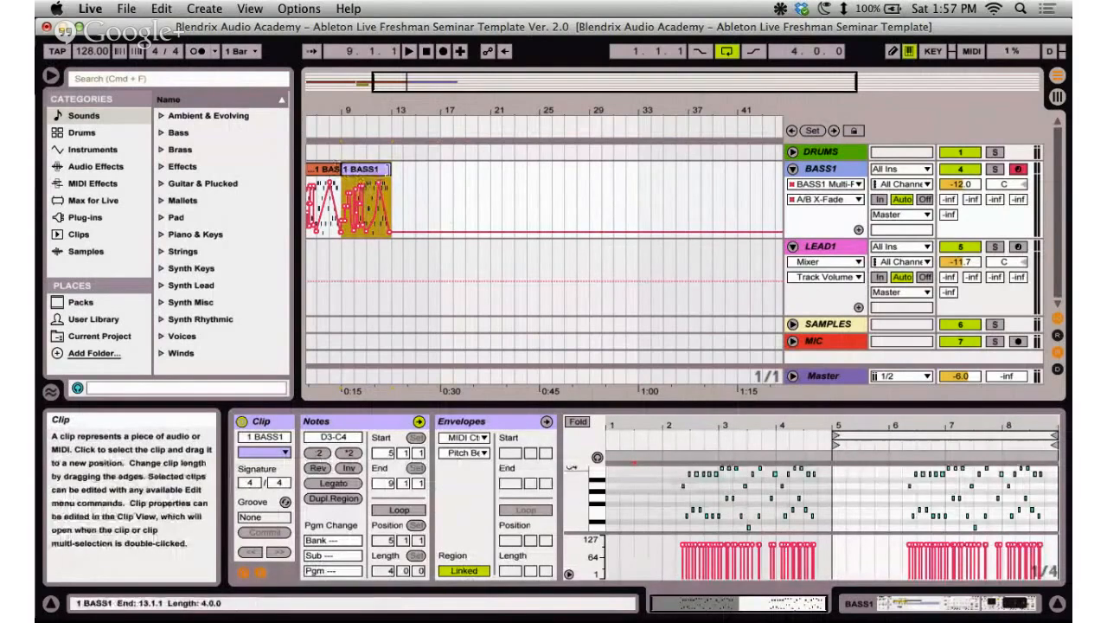
click(415, 182)
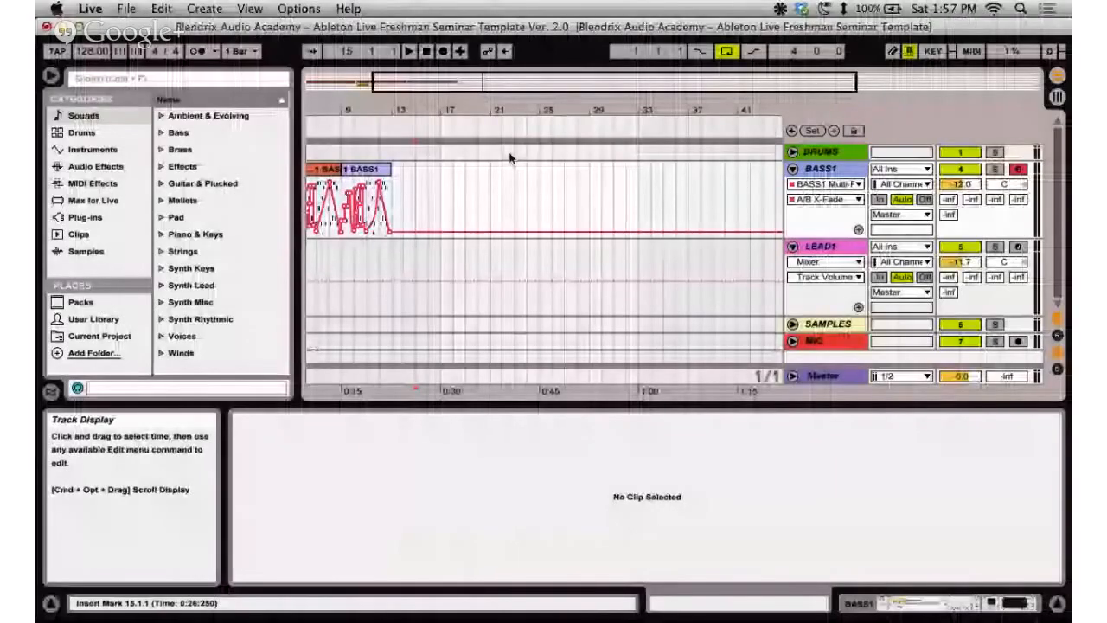
Examine the names and color coding of the DRUMS, BASS1 and LEAD1 tracks by selecting each one.
click(780, 156)
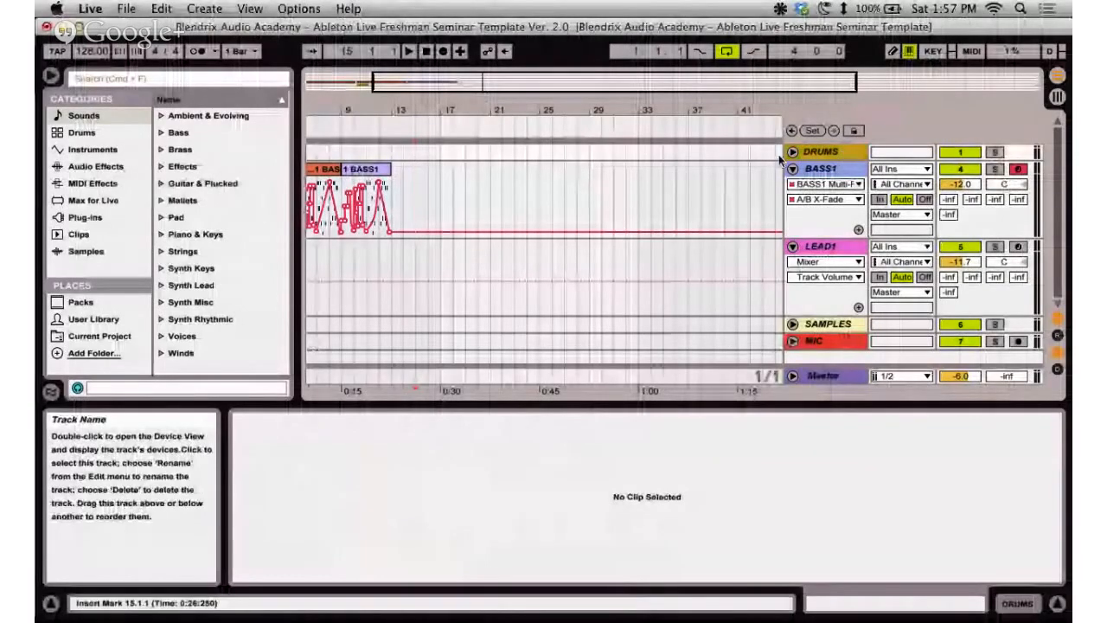
click(808, 169)
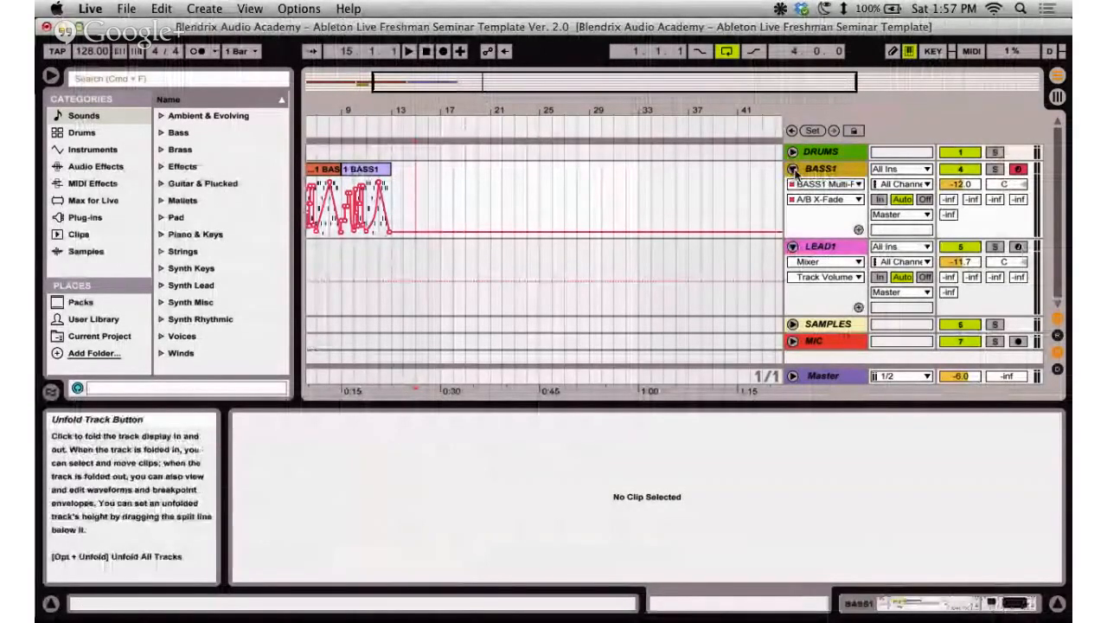
click(826, 247)
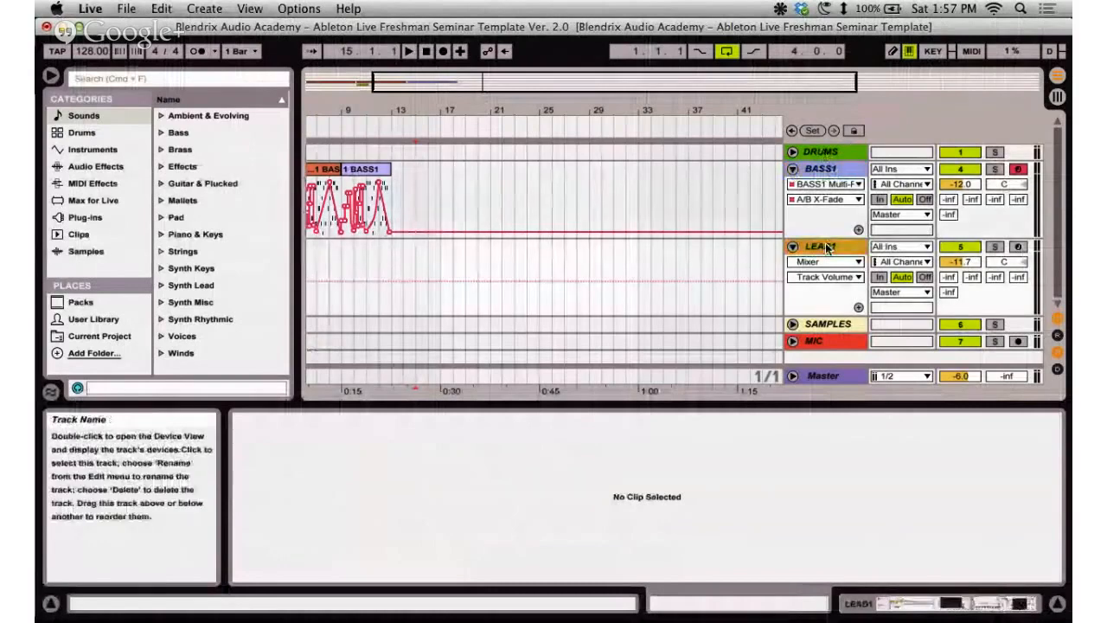
click(822, 154)
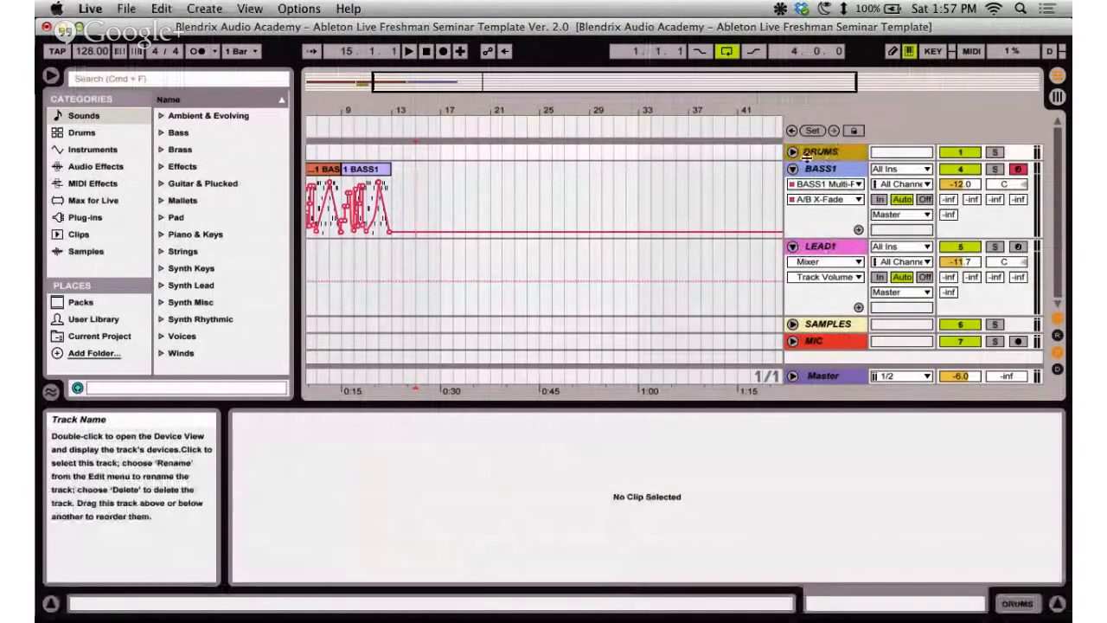
Unfold the DRUMS group, examine its DrumRack and Percussion tracks, and fold the group again.
click(792, 151)
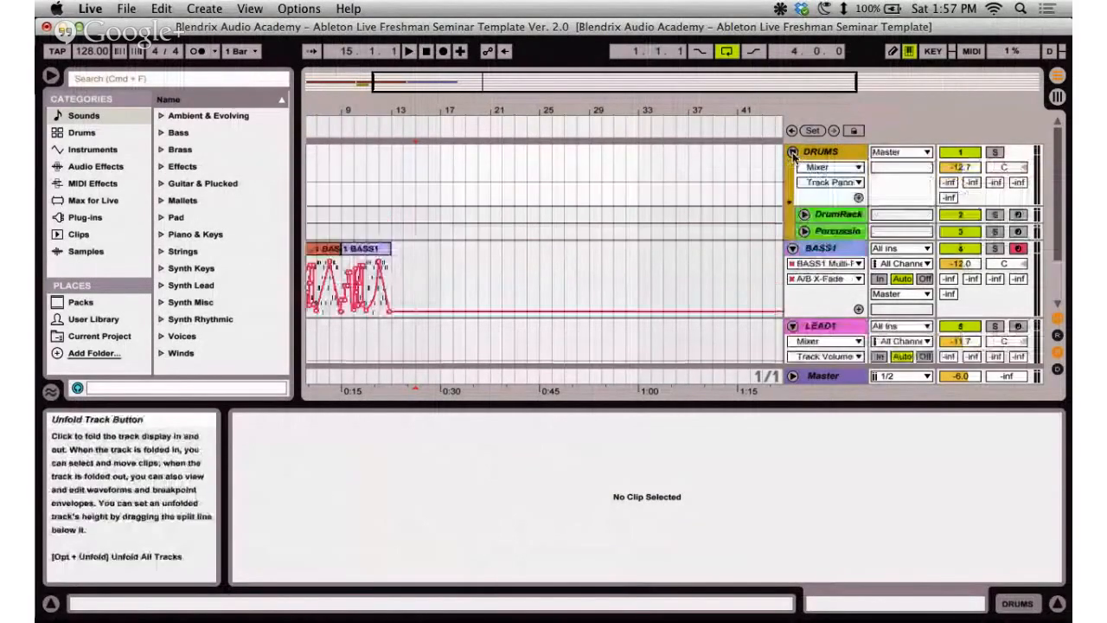
click(826, 216)
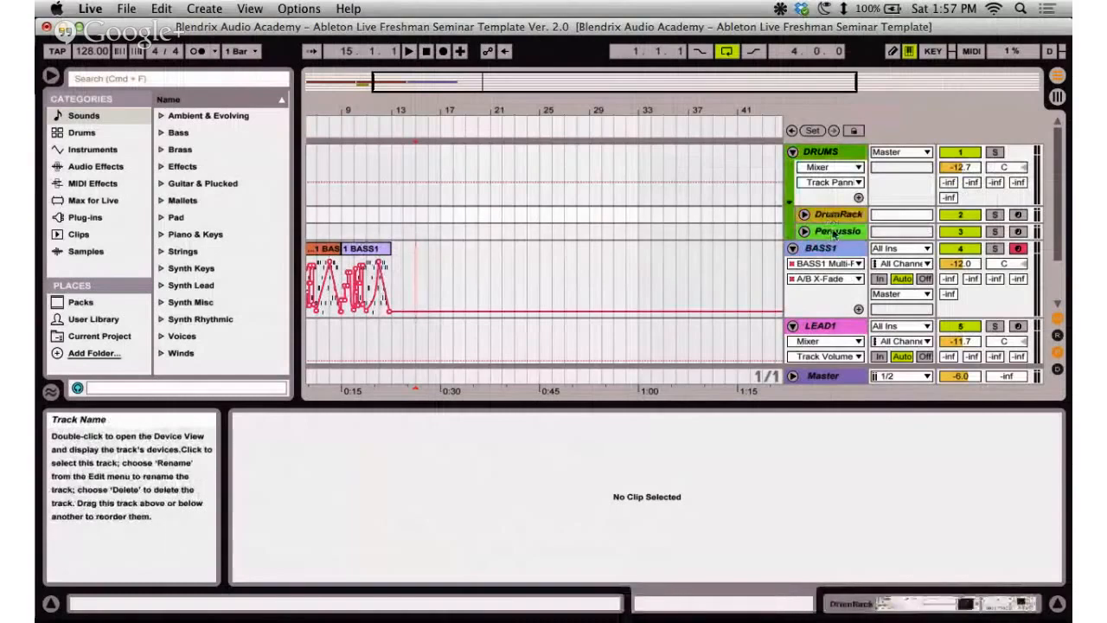
click(833, 232)
click(834, 215)
click(833, 229)
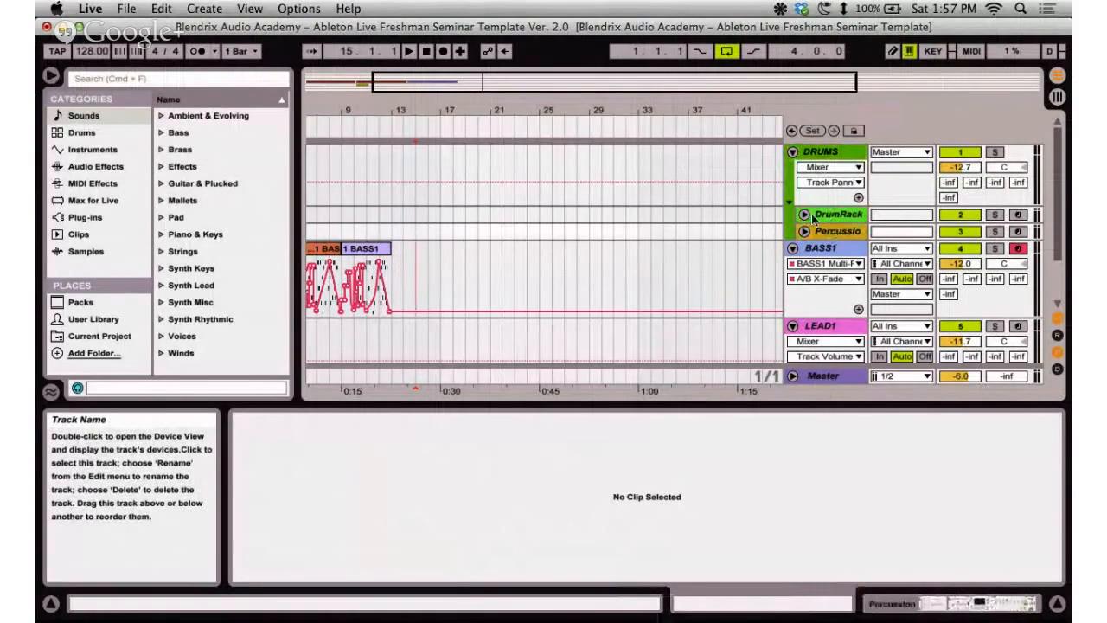
click(805, 214)
click(805, 215)
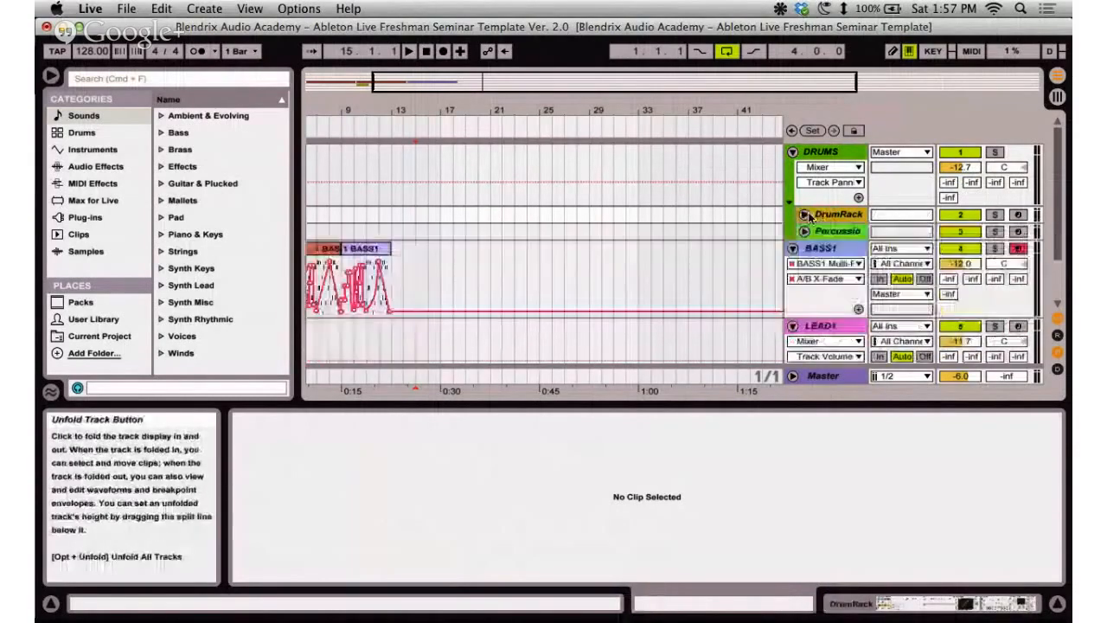
click(831, 232)
click(804, 231)
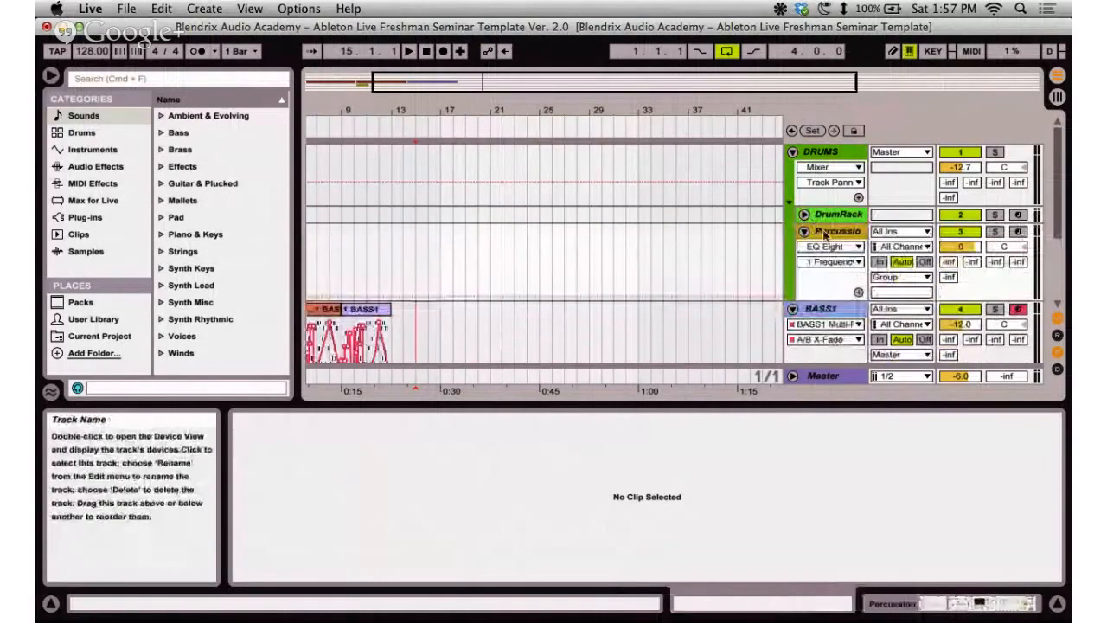
click(804, 232)
click(813, 152)
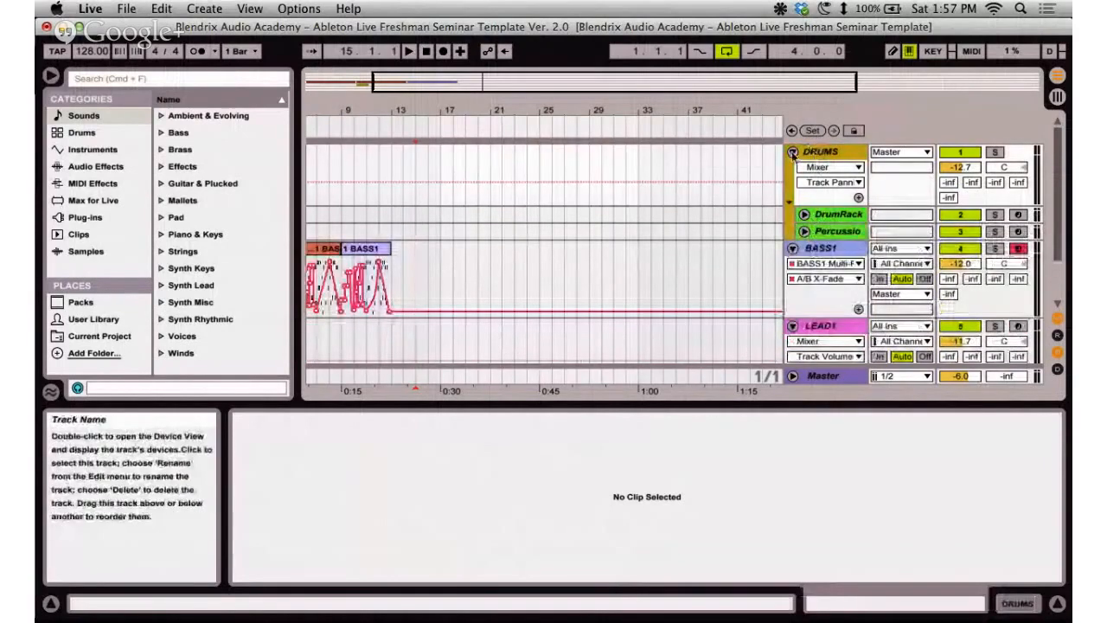
click(792, 152)
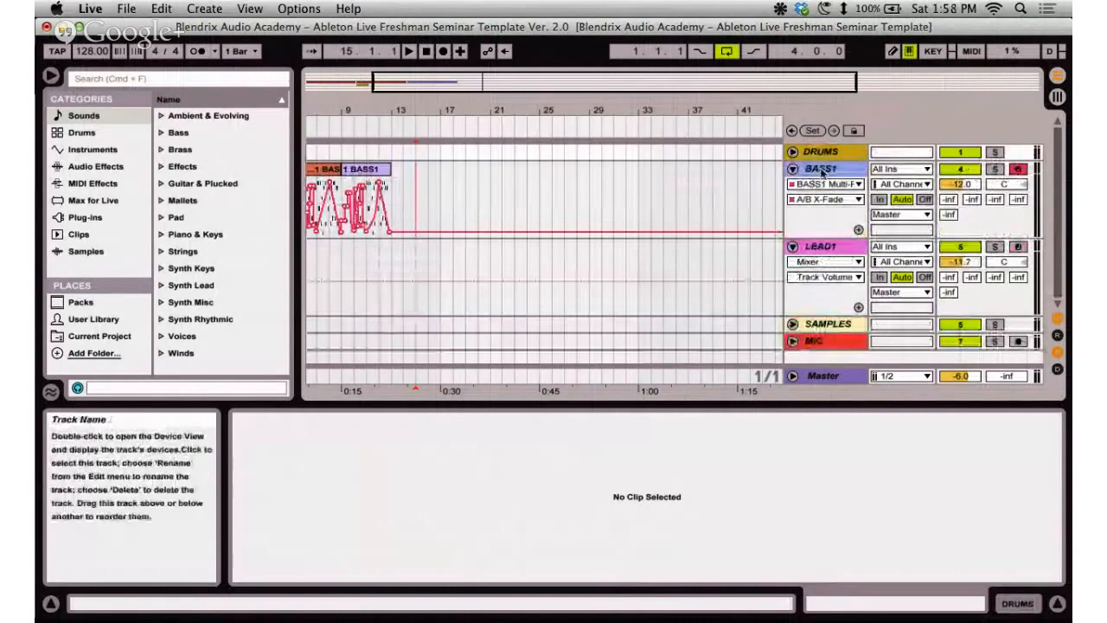
Group the BASS1 and LEAD1 tracks into one group track.
click(822, 169)
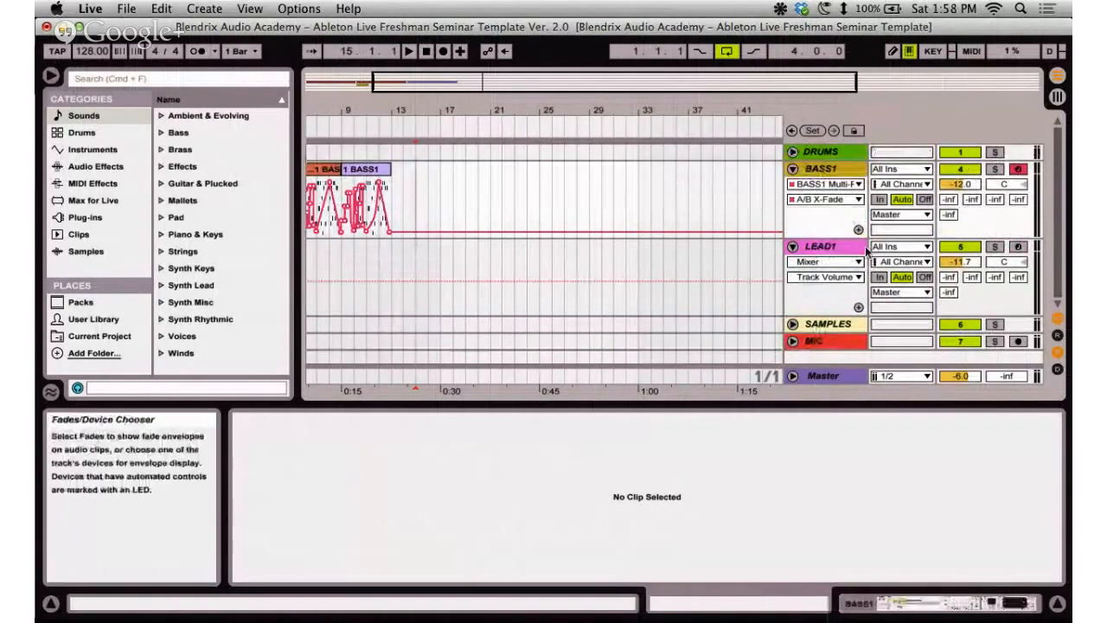
click(850, 247)
click(833, 170)
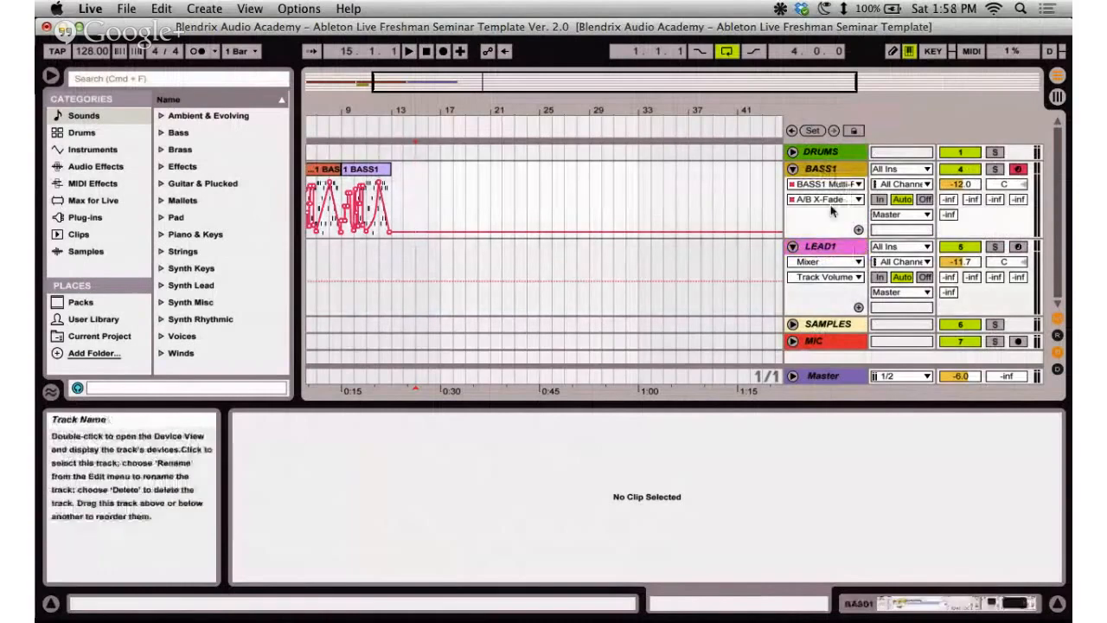
click(830, 250)
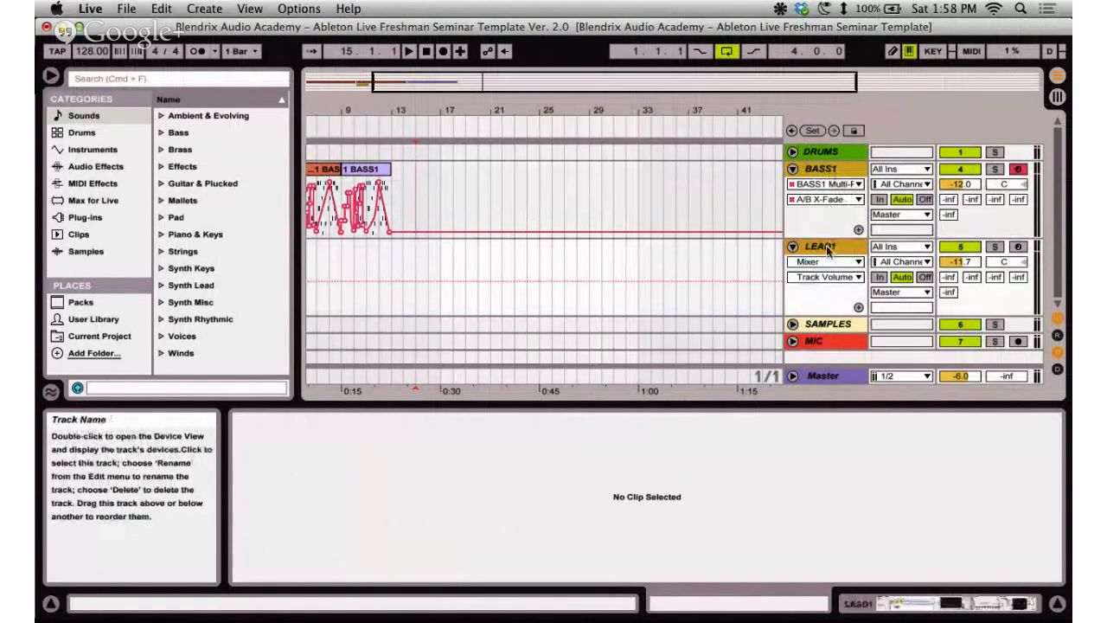
key(super+z)
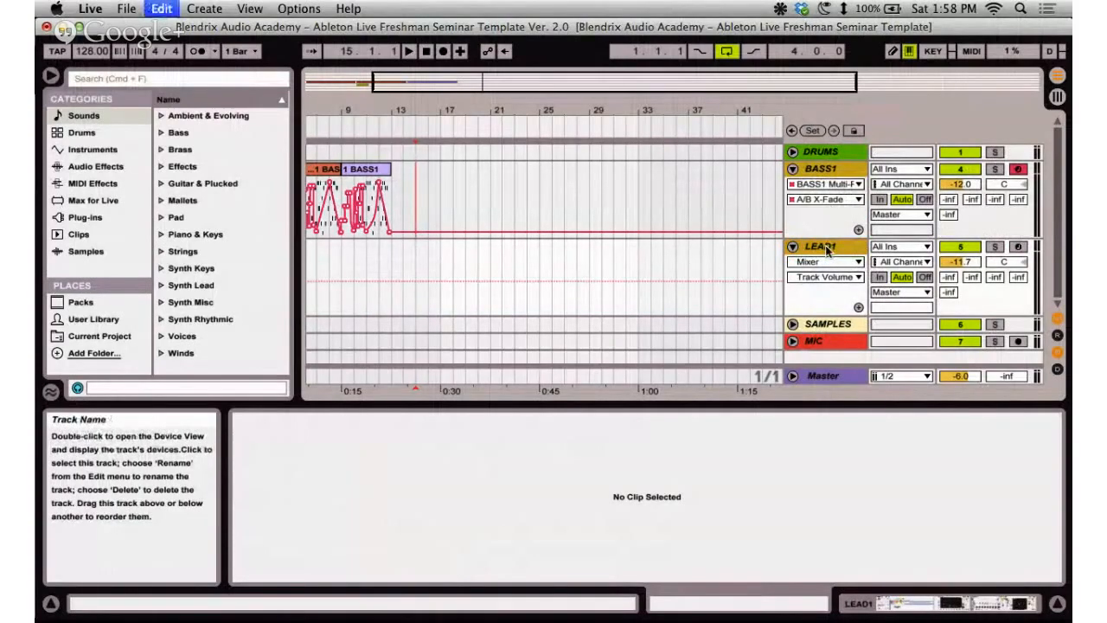
key(super+g)
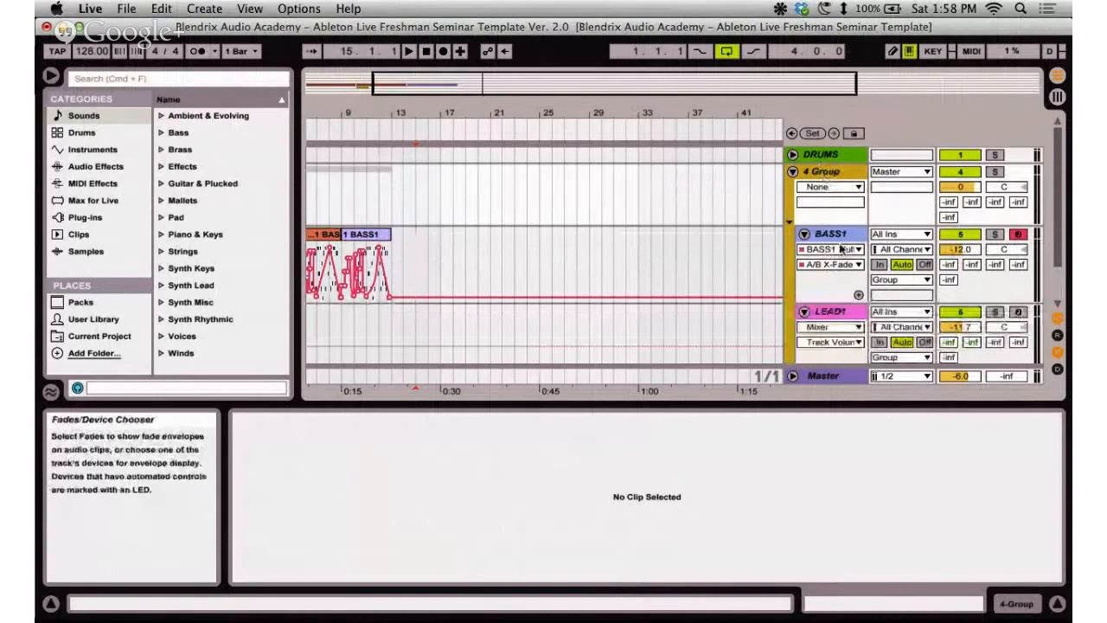
Examine the new group track and the BASS1 and LEAD1 tracks inside it by selecting each one.
click(841, 236)
click(839, 313)
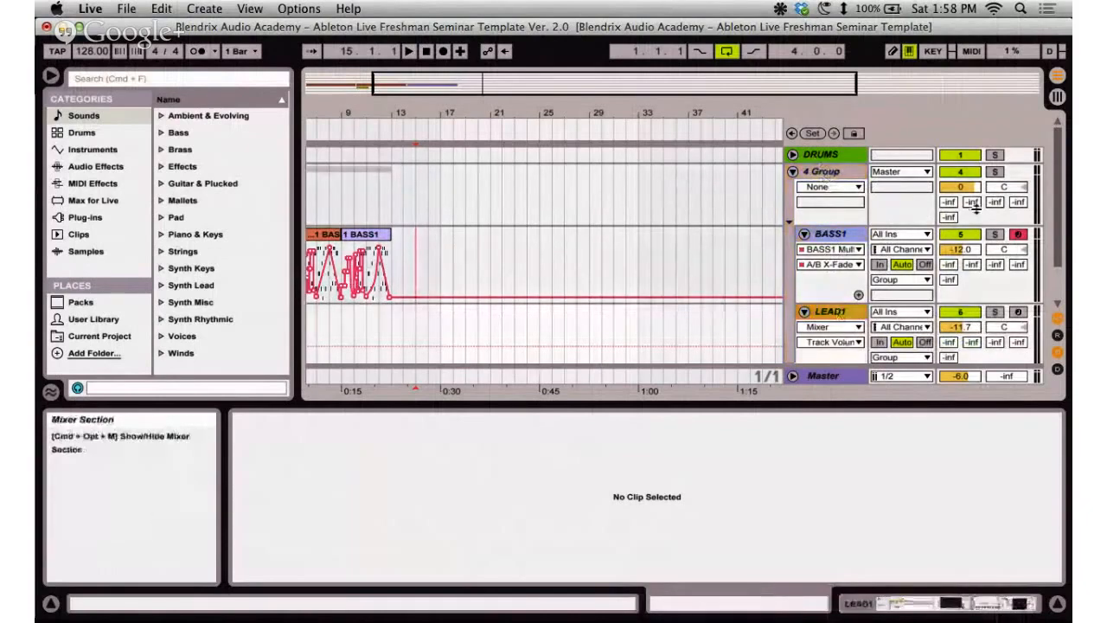
click(818, 172)
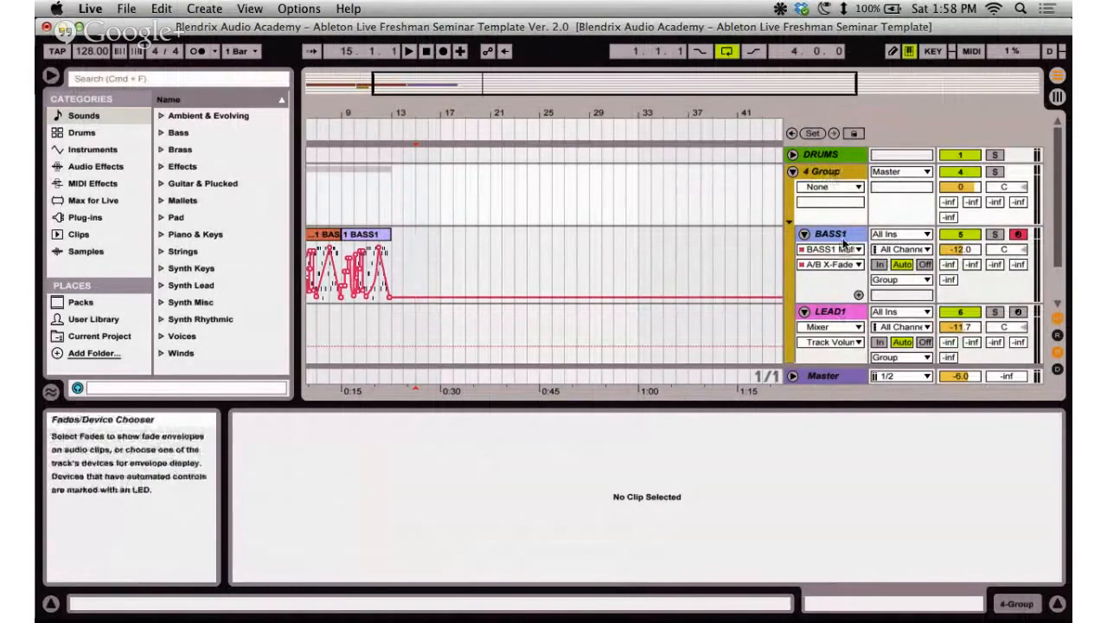
click(840, 277)
click(845, 318)
click(847, 237)
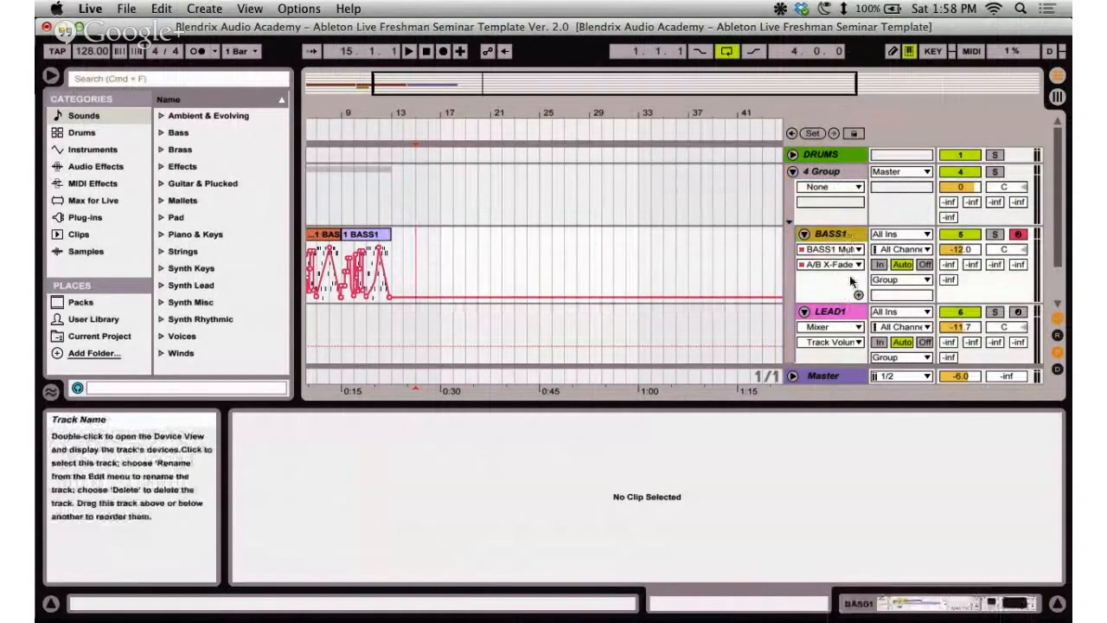
click(828, 173)
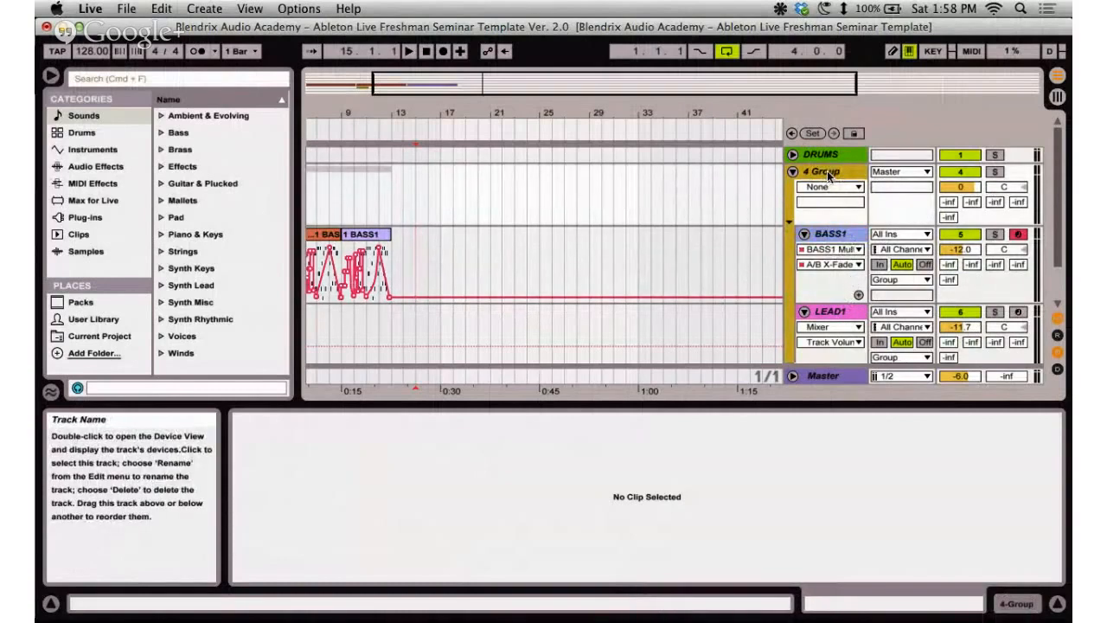
Ungroup the group containing the BASS1 and LEAD1 tracks, and select the LEAD1 track.
right_click(828, 174)
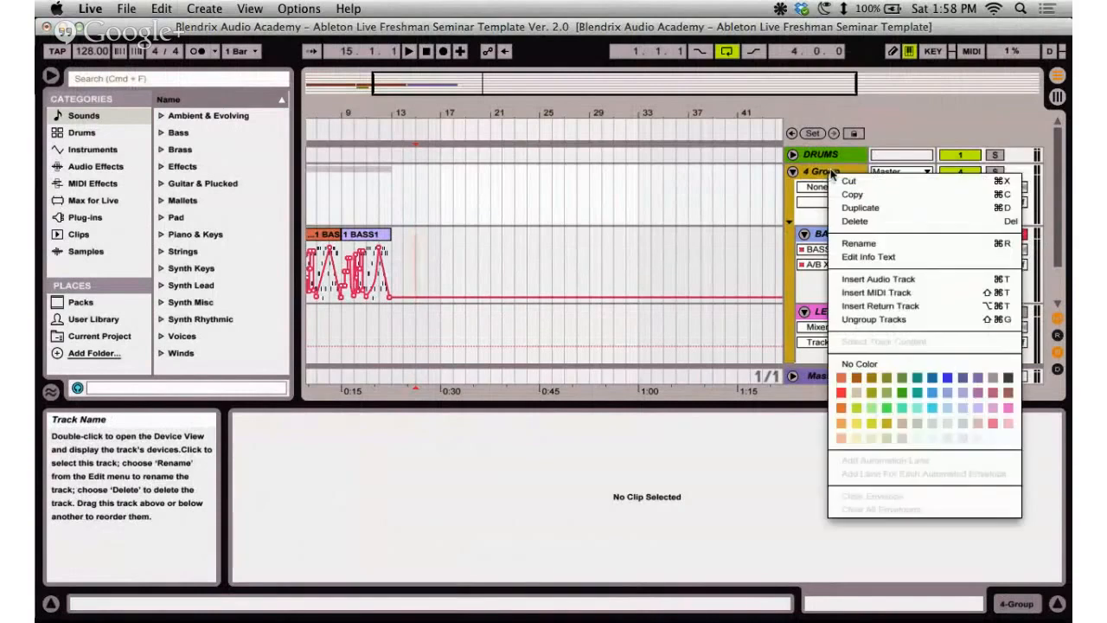
click(832, 318)
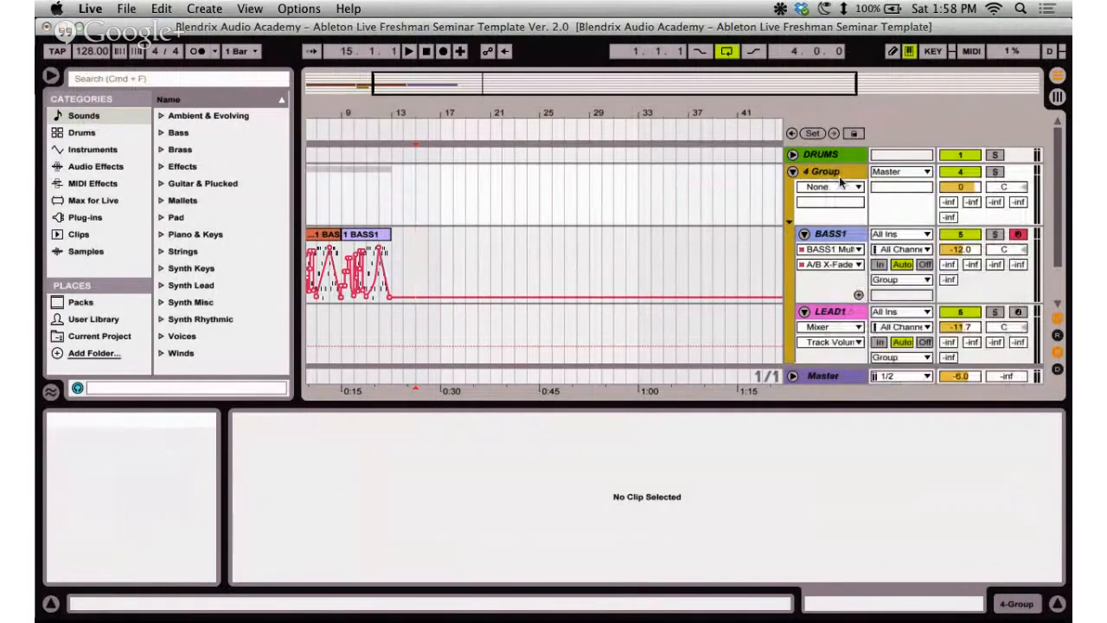
click(826, 248)
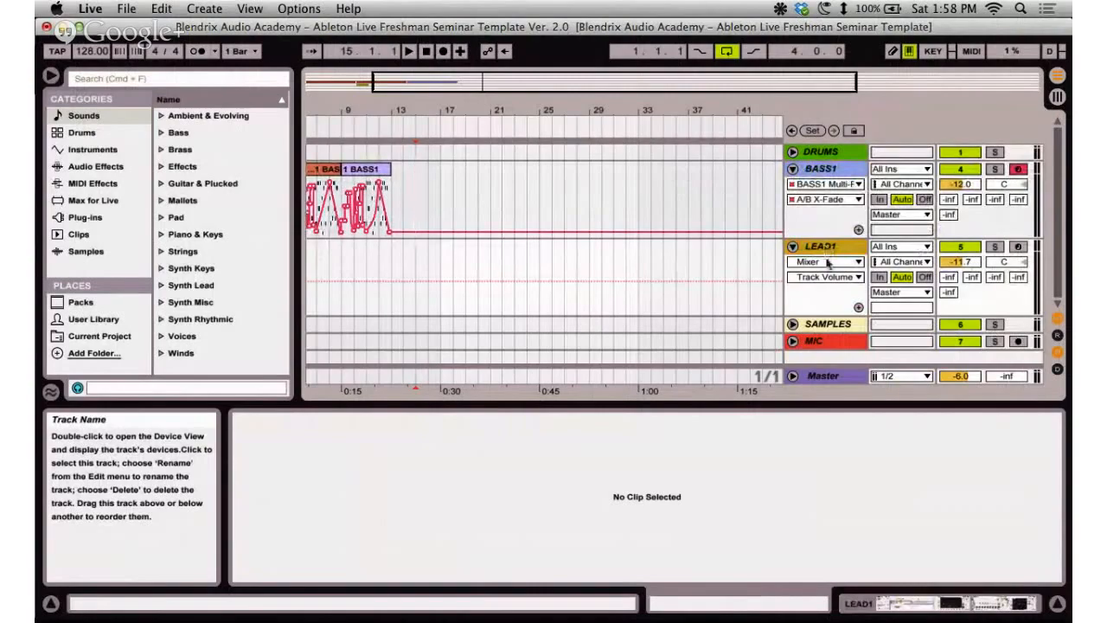
Switch to the lesson outline to check its workflow topics, and return to Ableton Live in Session View.
key(super+Tab)
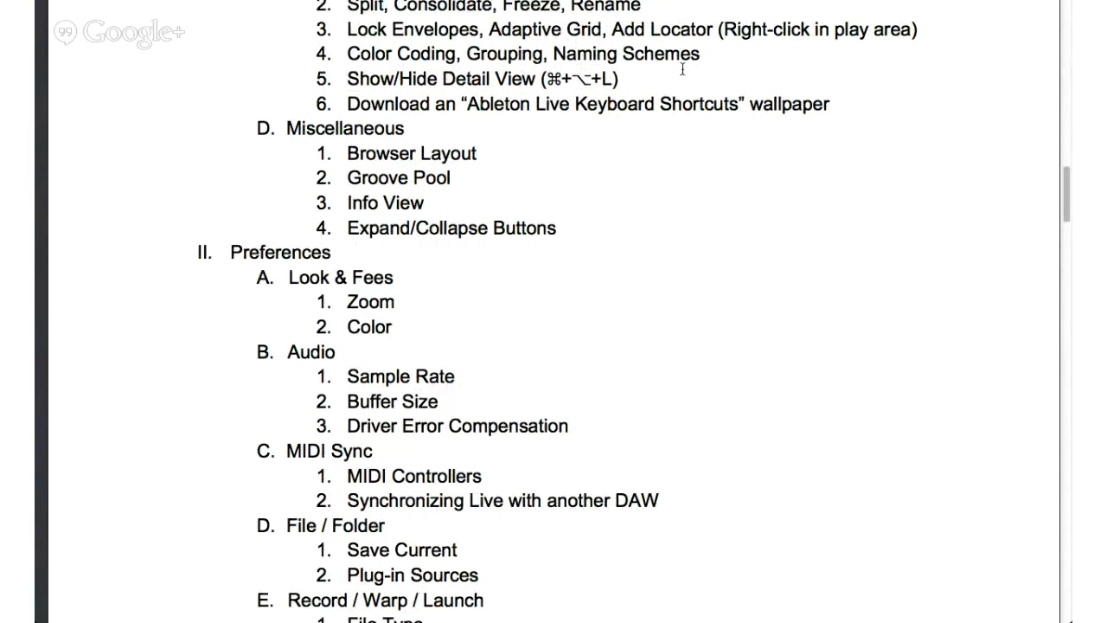
key(super+Tab)
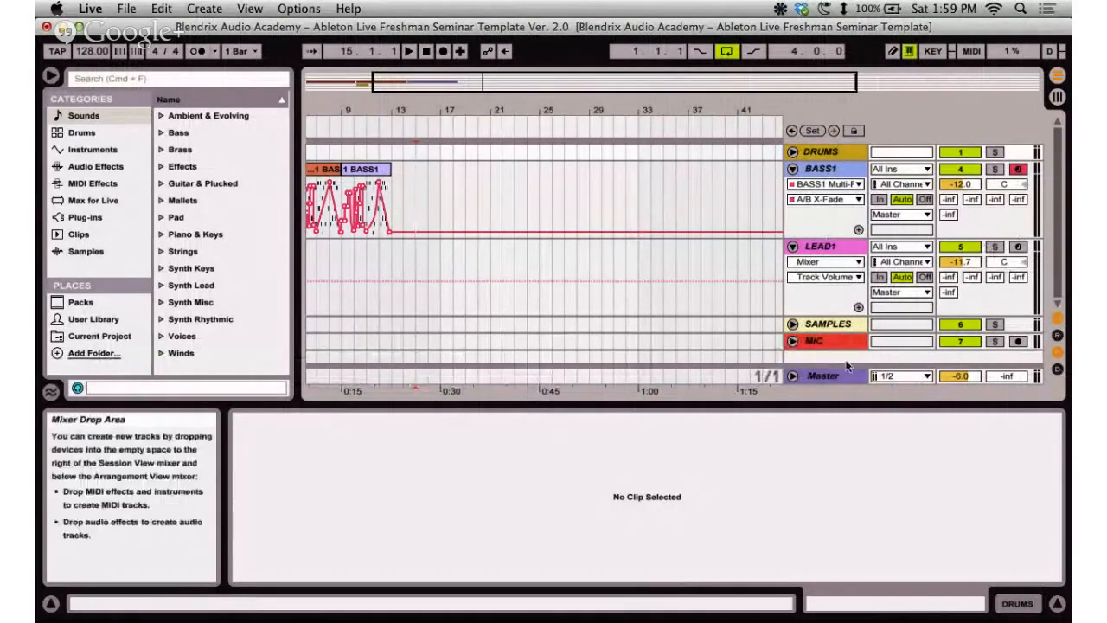
key(Tab)
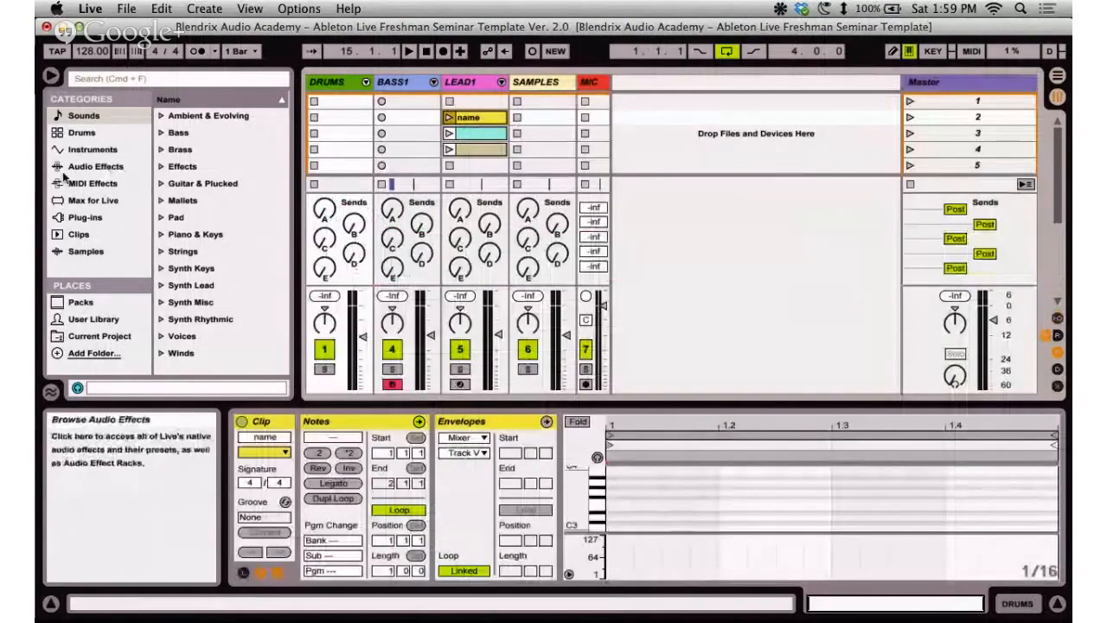
Load the Native Instruments Massive Audio Unit onto a new track after MIC and close its plug-in window.
click(82, 217)
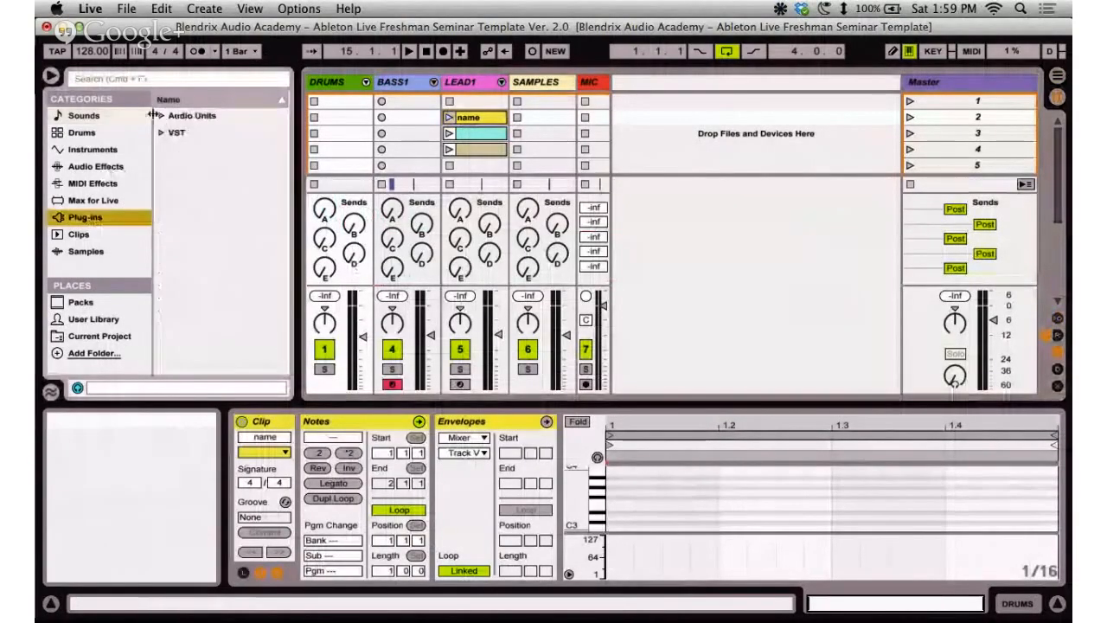
click(160, 116)
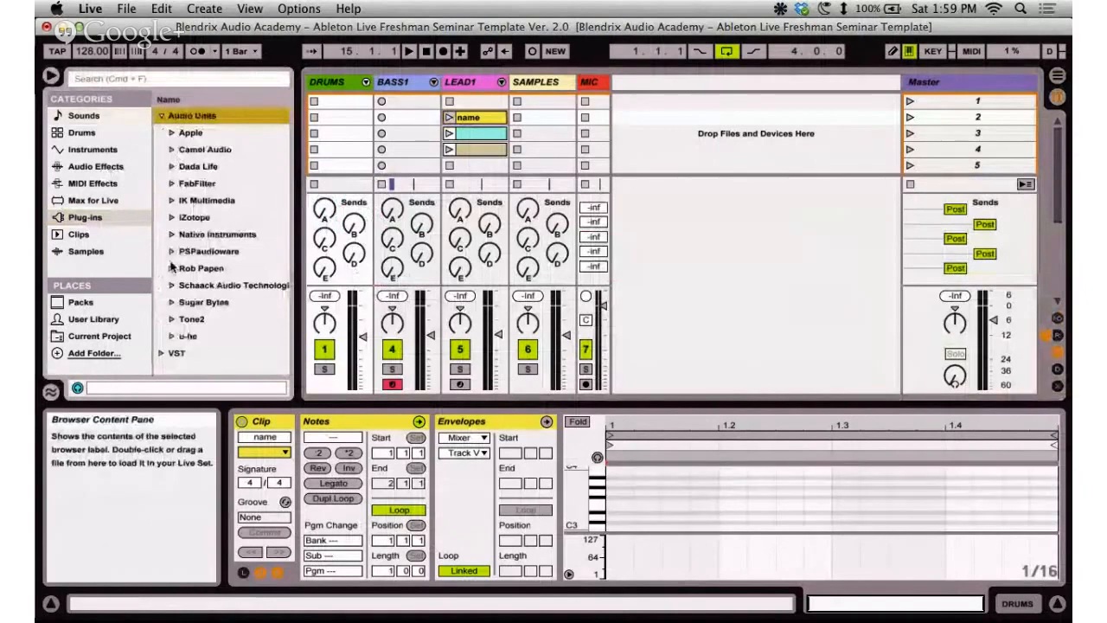
click(172, 235)
click(216, 286)
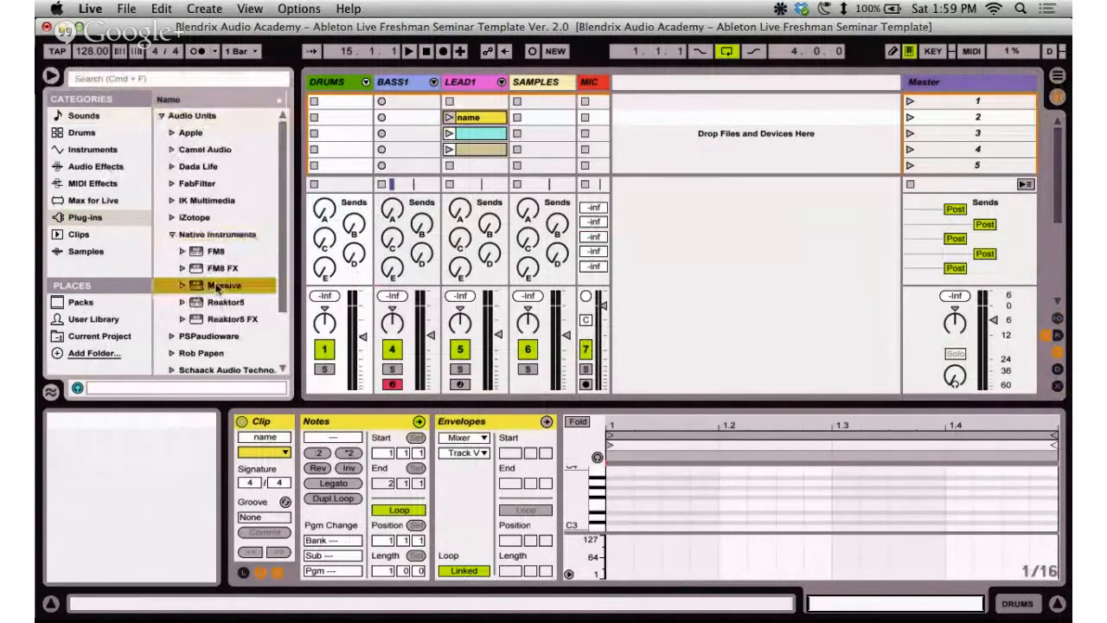
drag(216, 287, 657, 192)
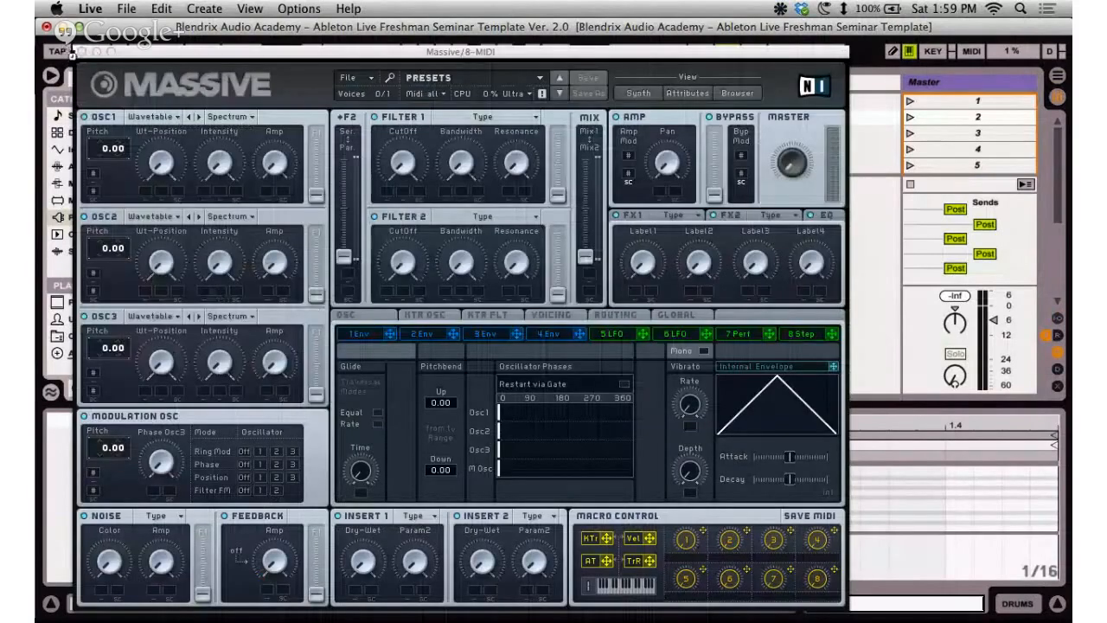
click(84, 52)
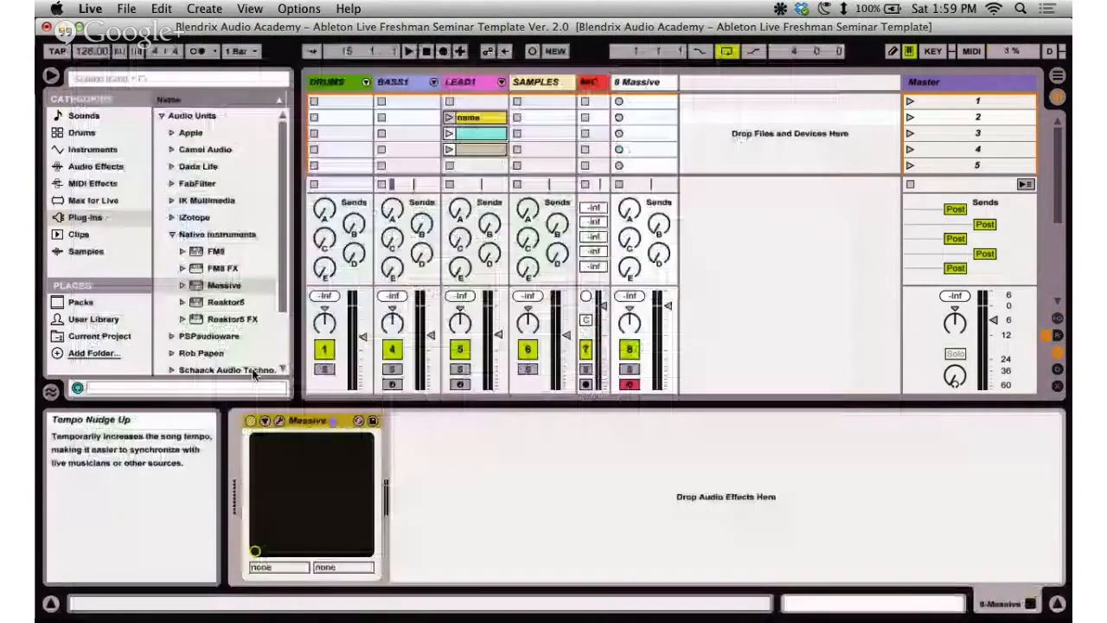
Create two more tracks with Massive beside the first one, closing the plug-in window each time.
drag(228, 286, 733, 88)
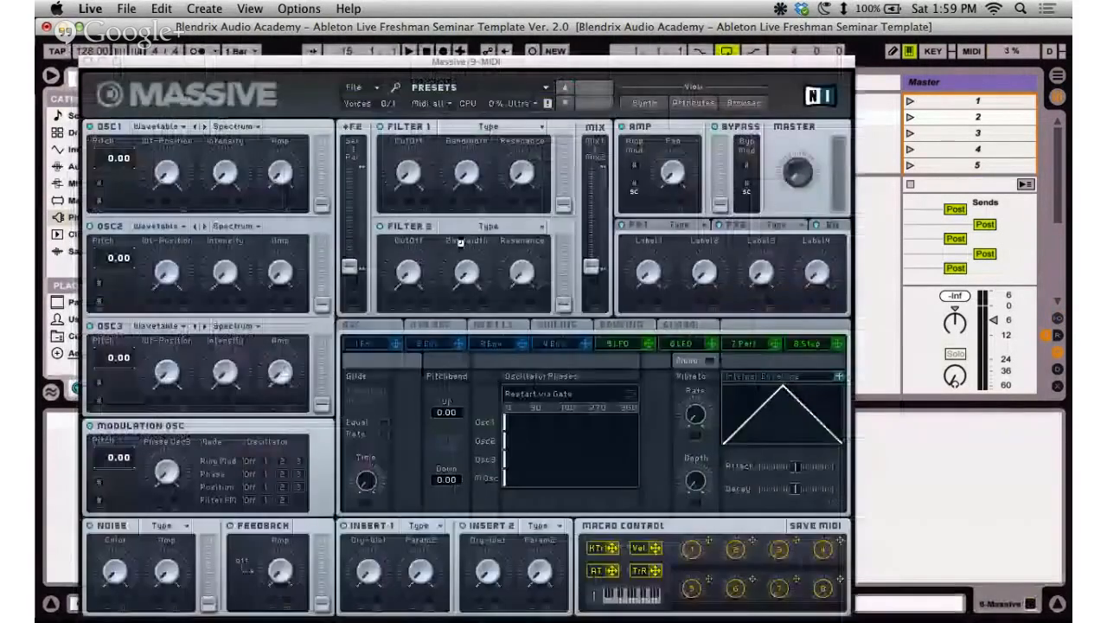
click(88, 62)
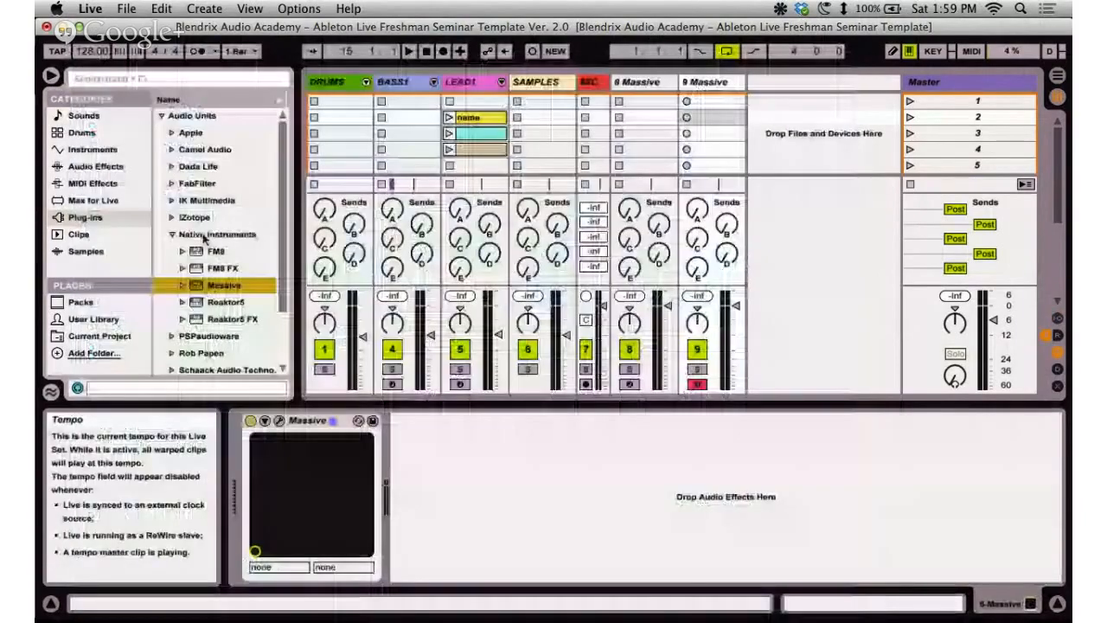
drag(212, 287, 833, 92)
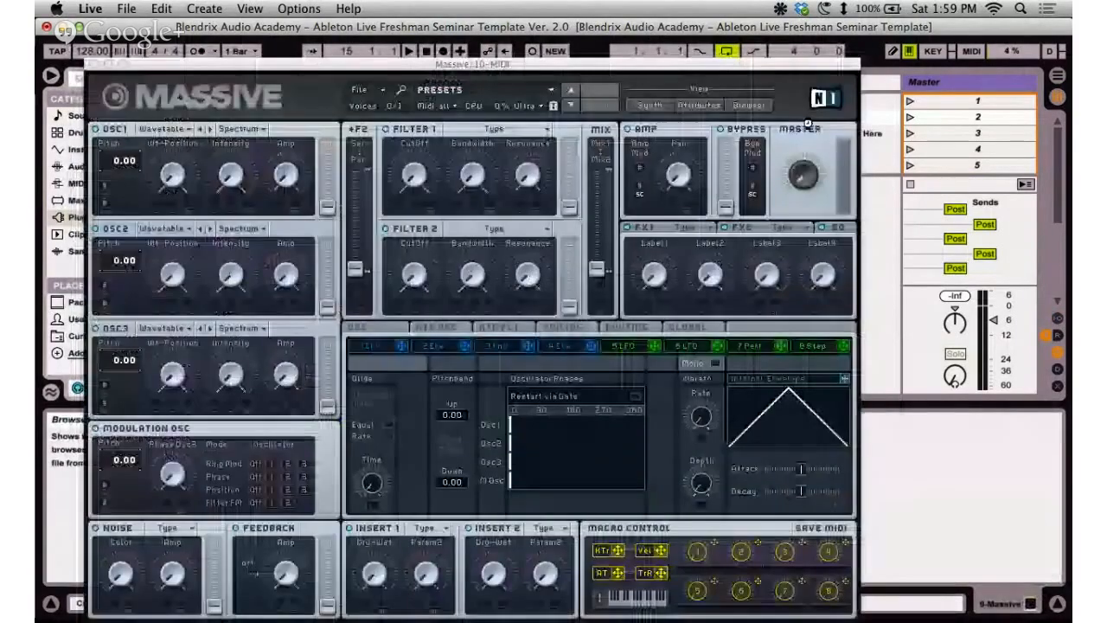
click(93, 64)
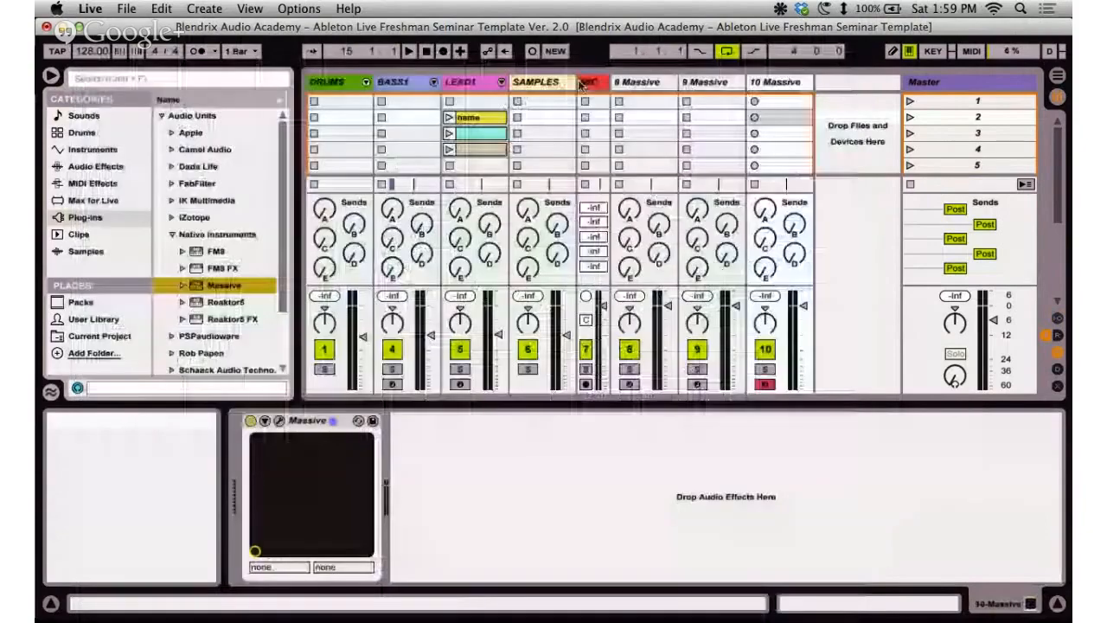
Select the three Massive tracks one after another to compare their default names and devices.
click(752, 82)
click(652, 83)
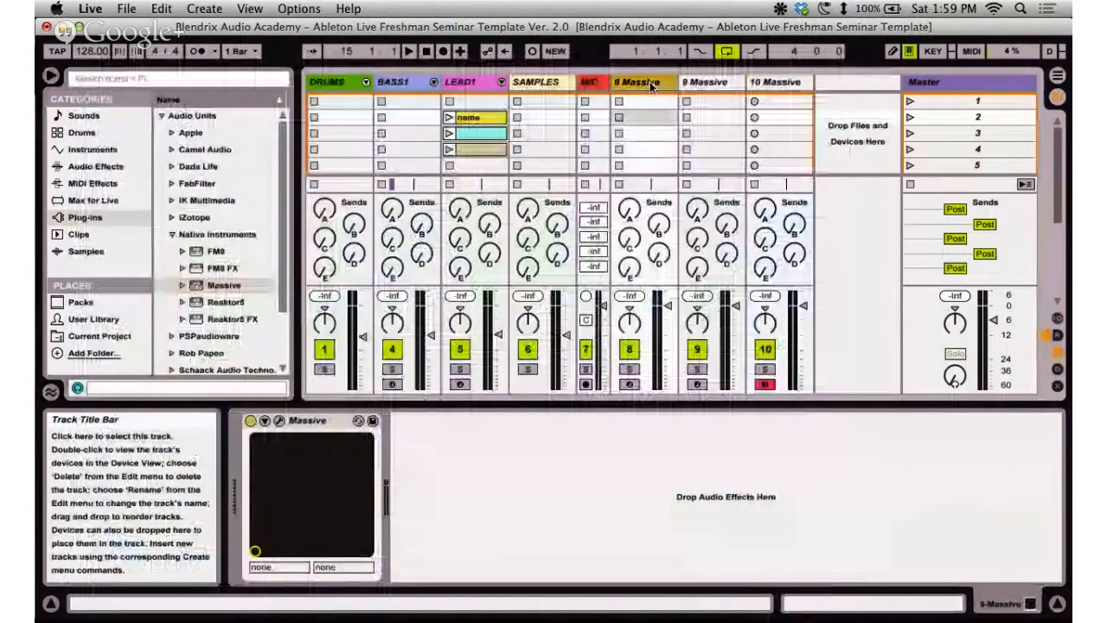
click(767, 87)
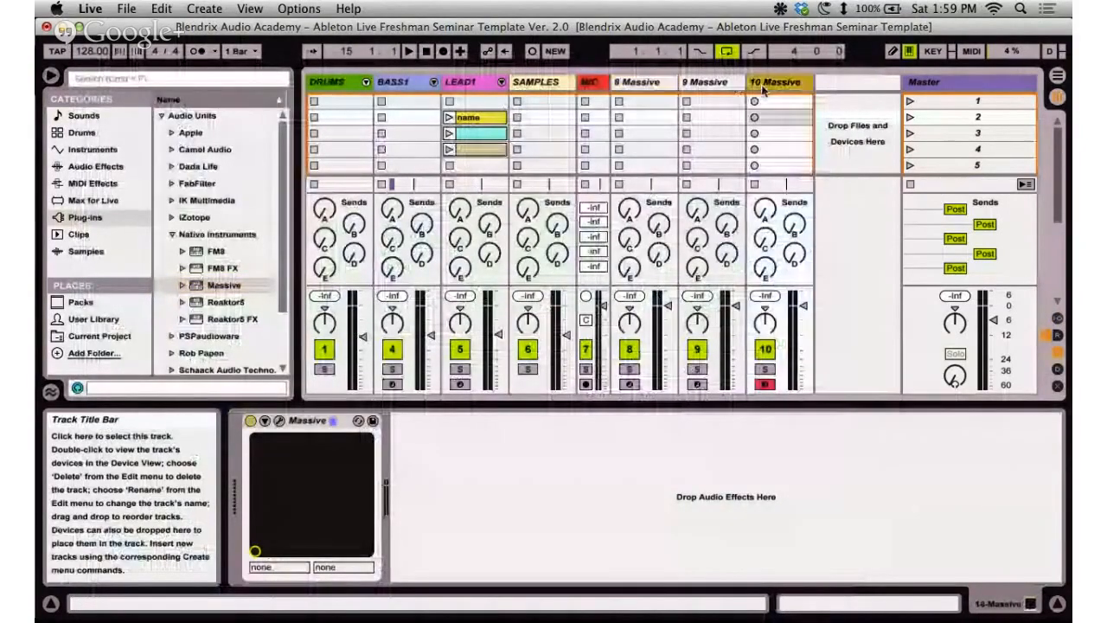
click(702, 84)
click(635, 84)
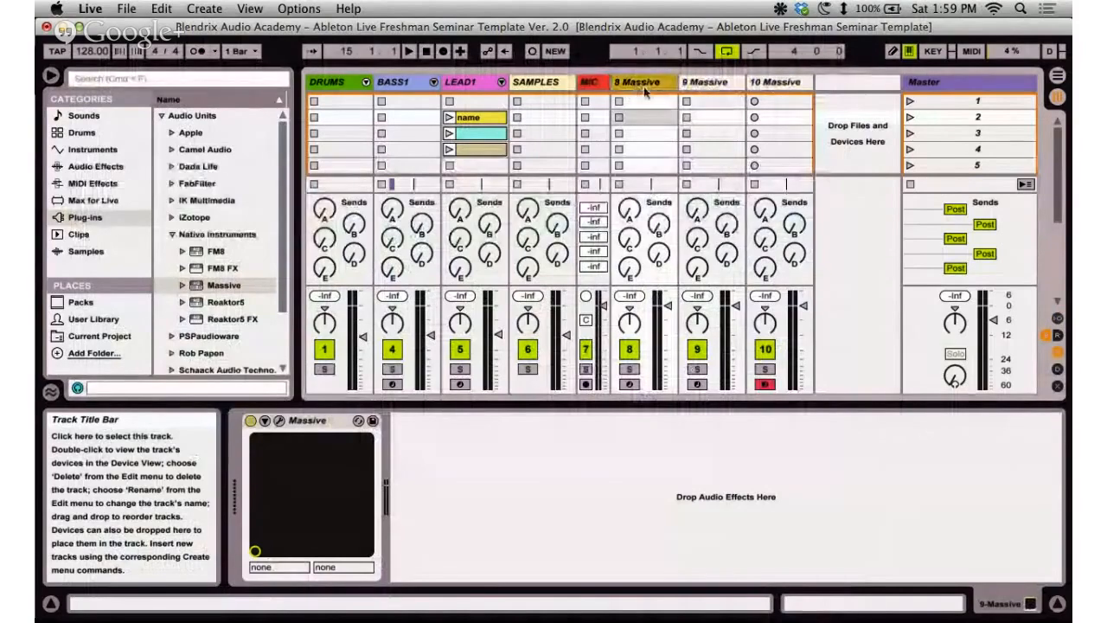
click(704, 84)
click(777, 82)
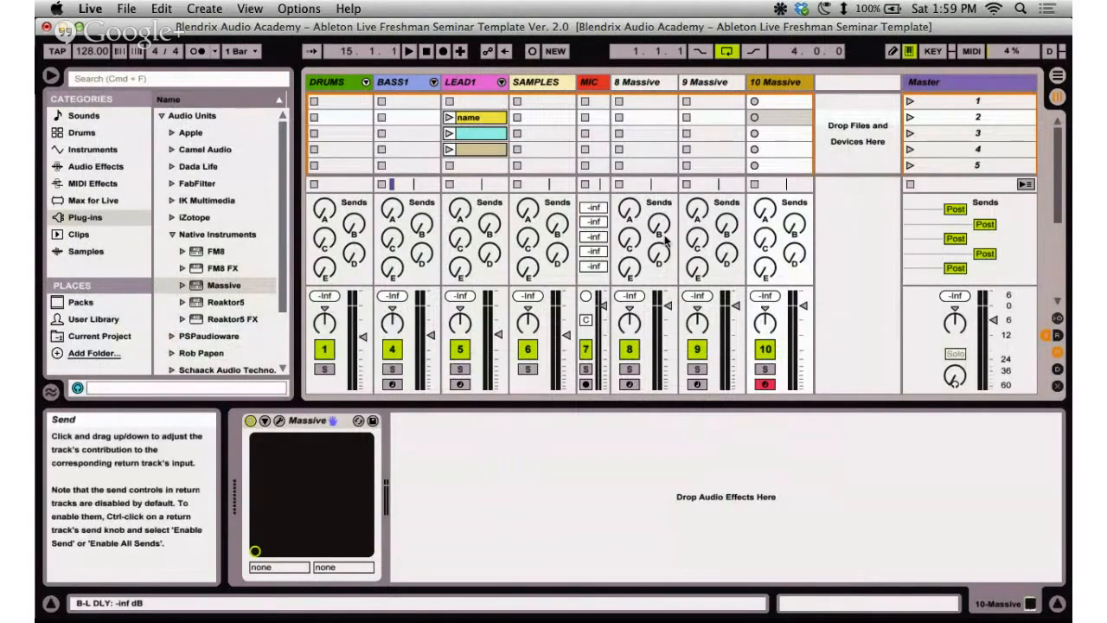
Delete all three Massive tracks, starting with the one directly after MIC.
click(642, 83)
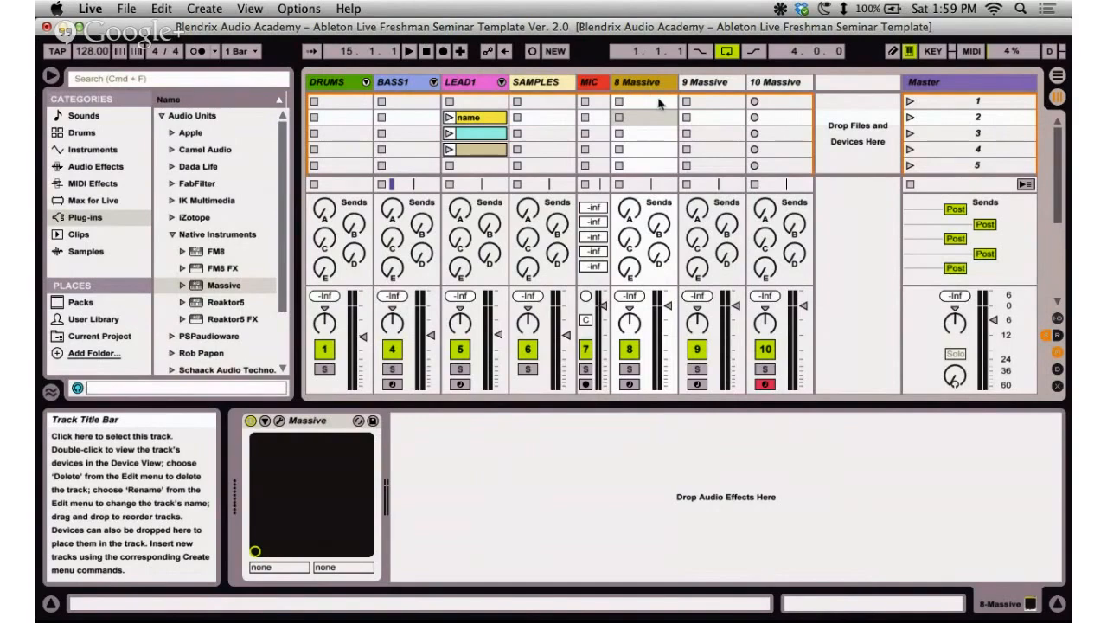
key(Delete)
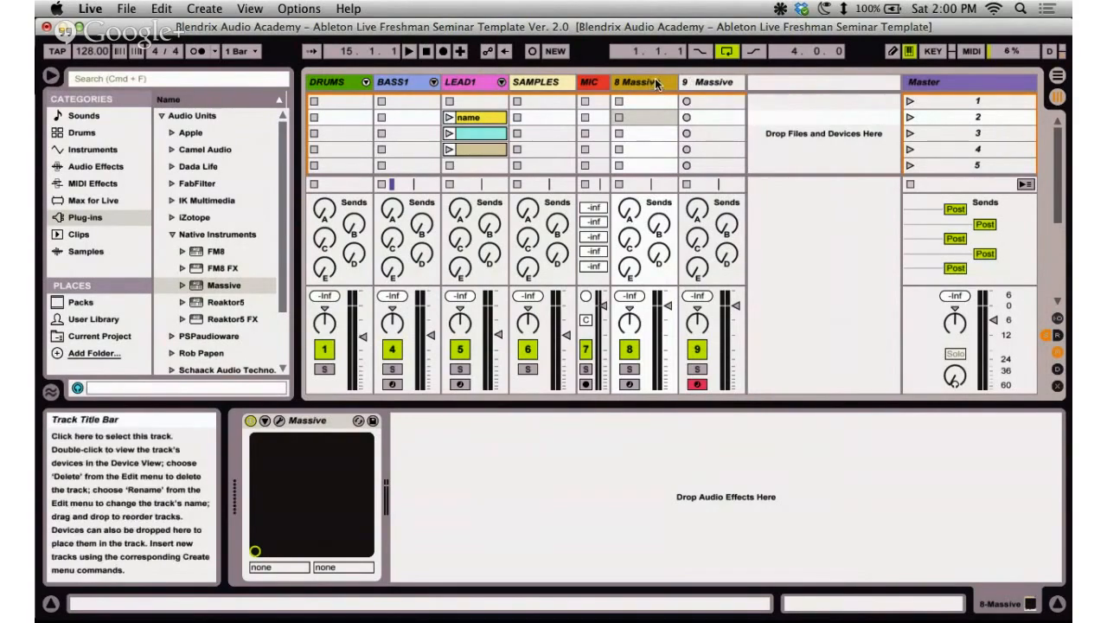
key(Delete)
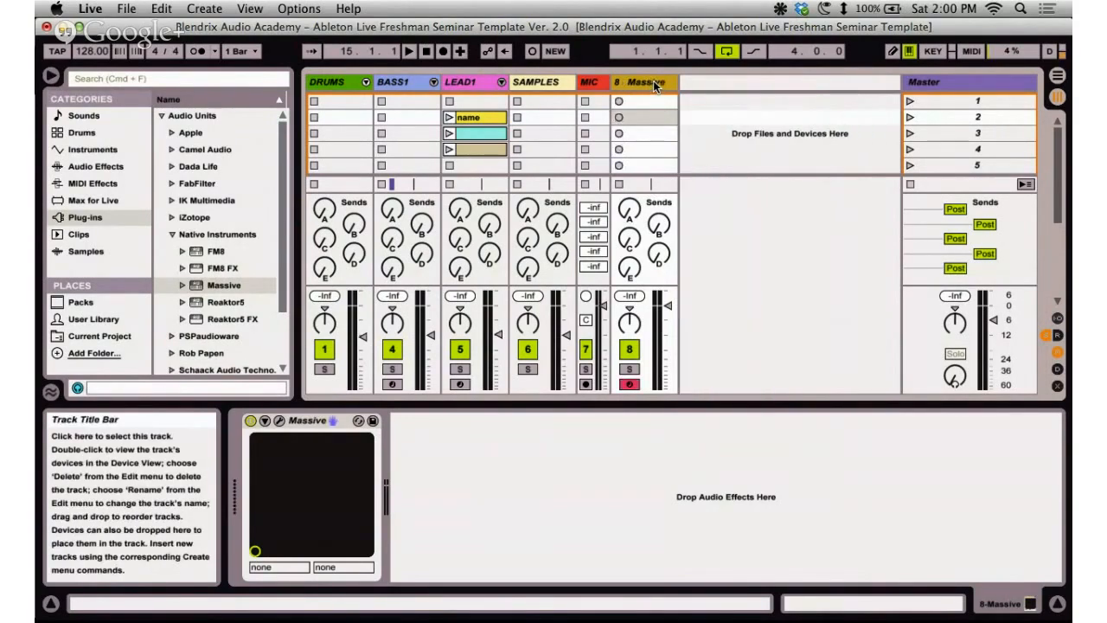
key(Delete)
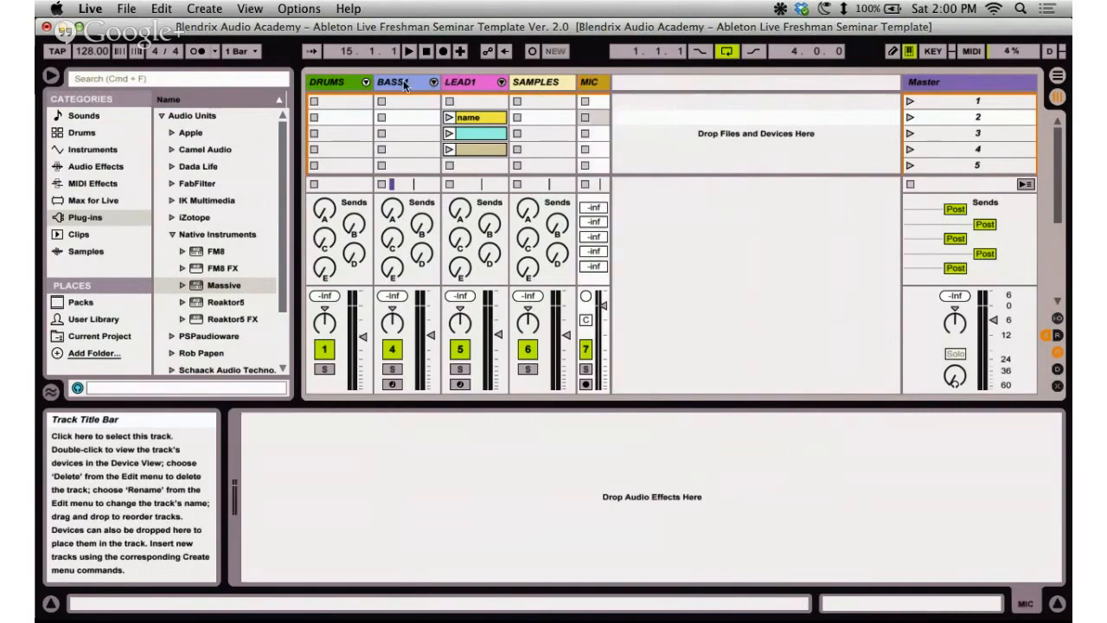
Examine the device chains of the BASS1, SAMPLES and LEAD1 tracks.
click(403, 82)
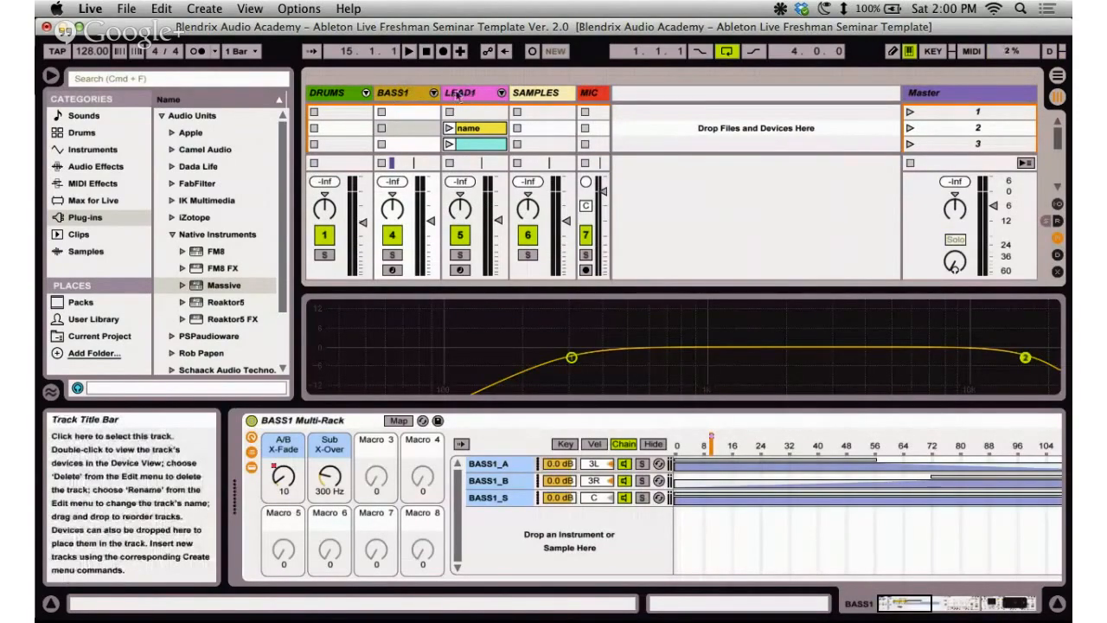
click(524, 96)
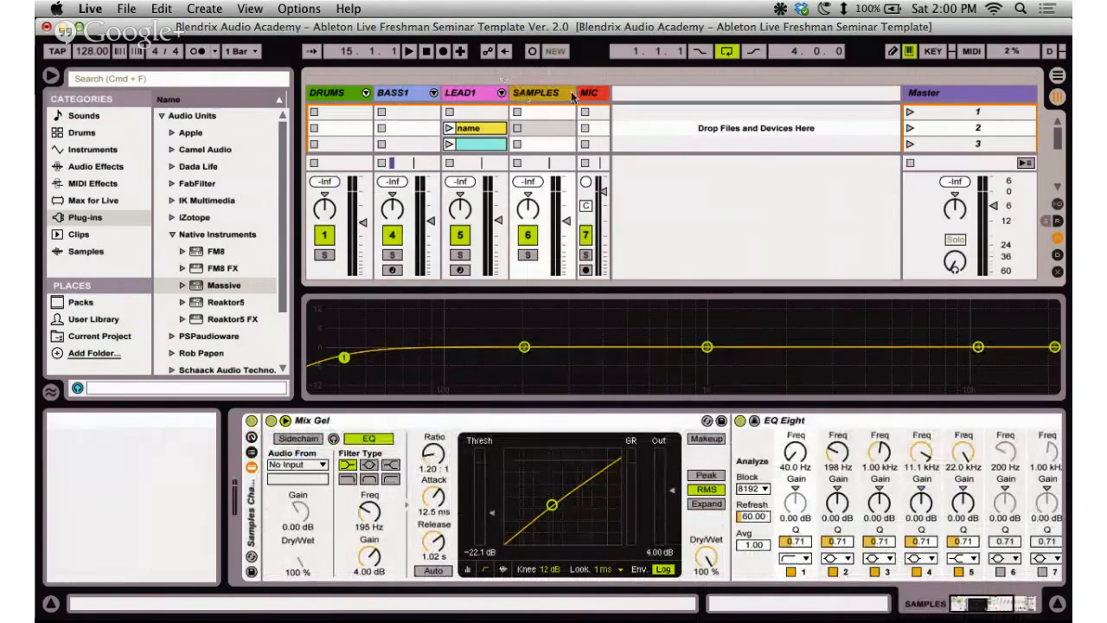
click(459, 95)
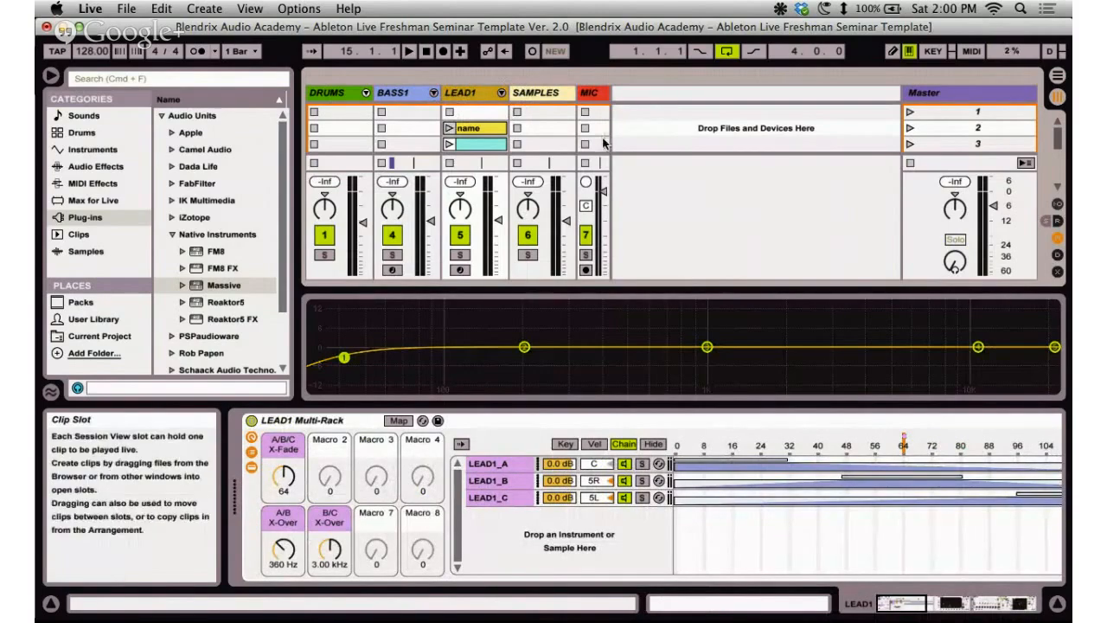
Switch to the outline to read its Show/Hide Detail View entry, and in Ableton Live toggle the detail view until it is hidden.
key(super+Tab)
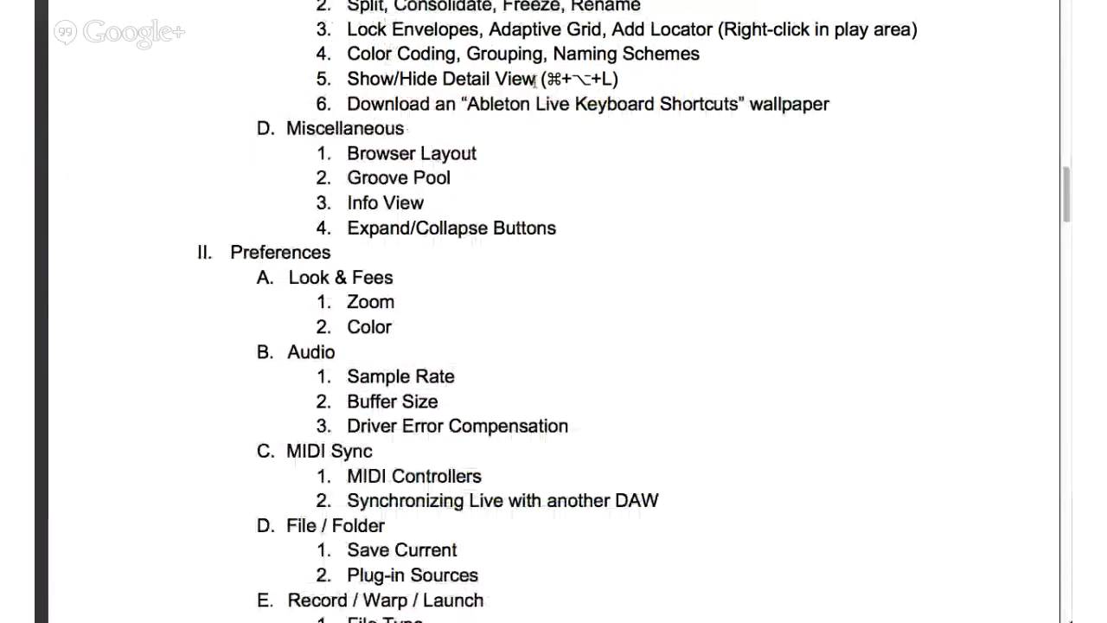
key(super+Tab)
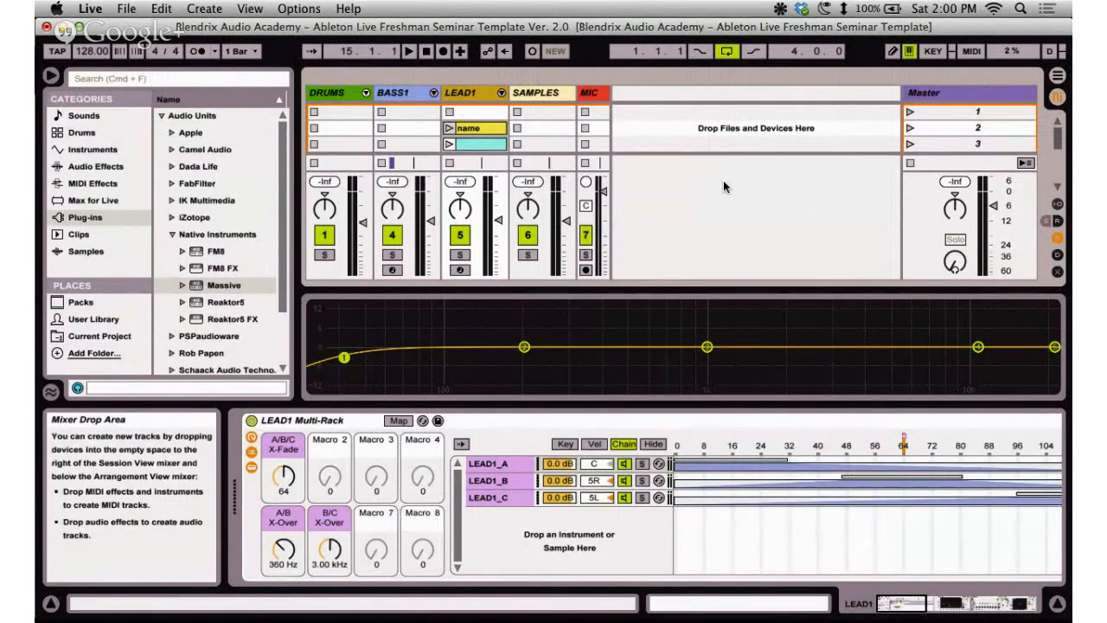
key(super+z)
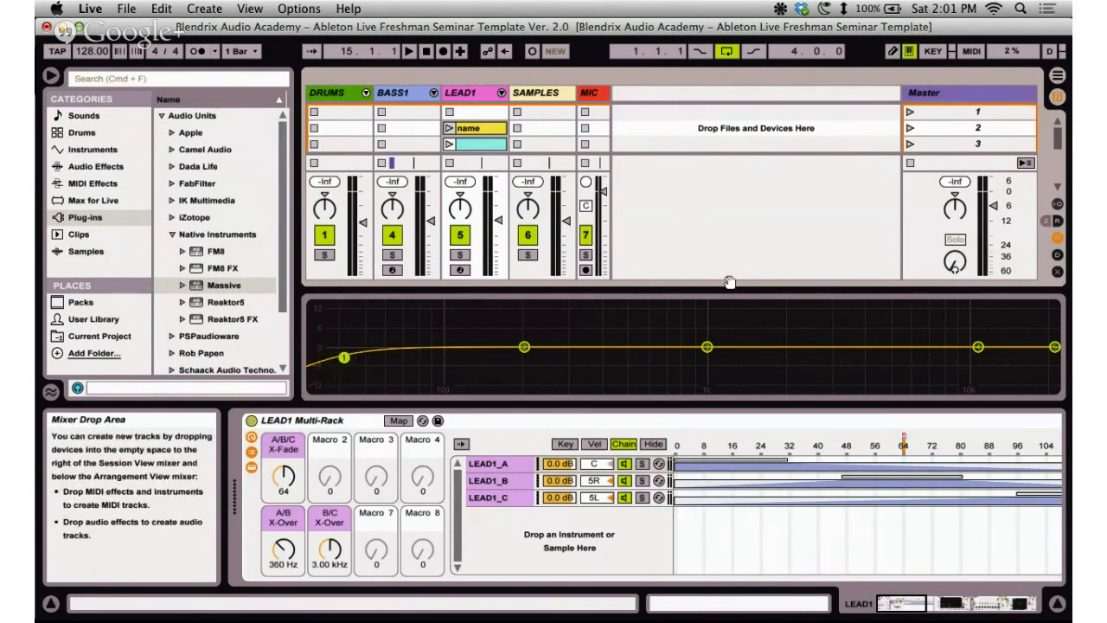
key(alt+super+l)
key(alt+super+l)
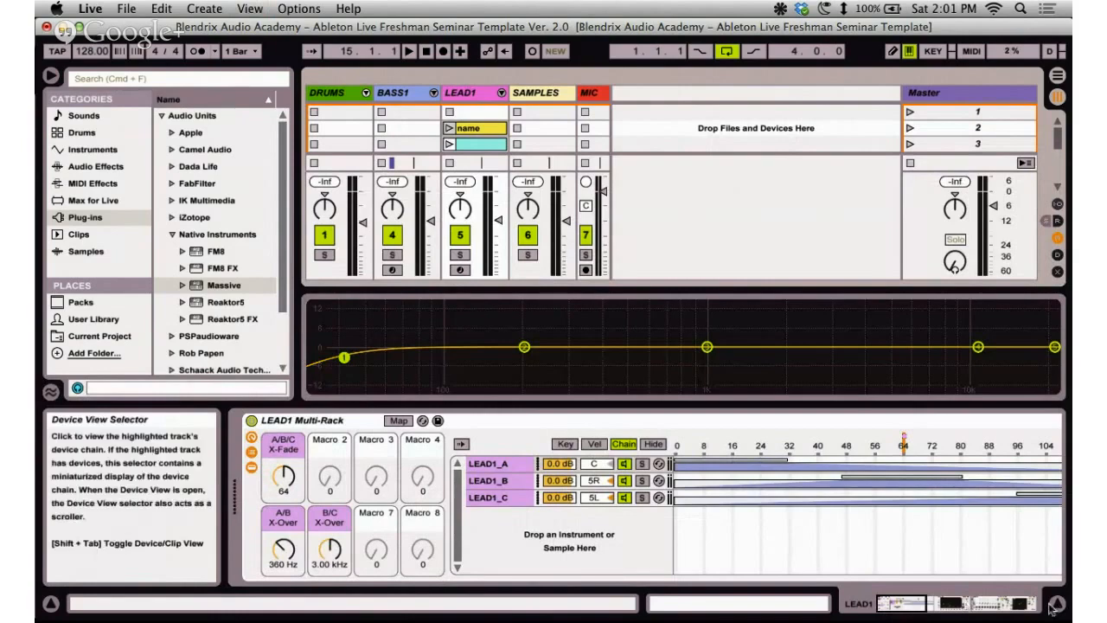
key(alt+super+l)
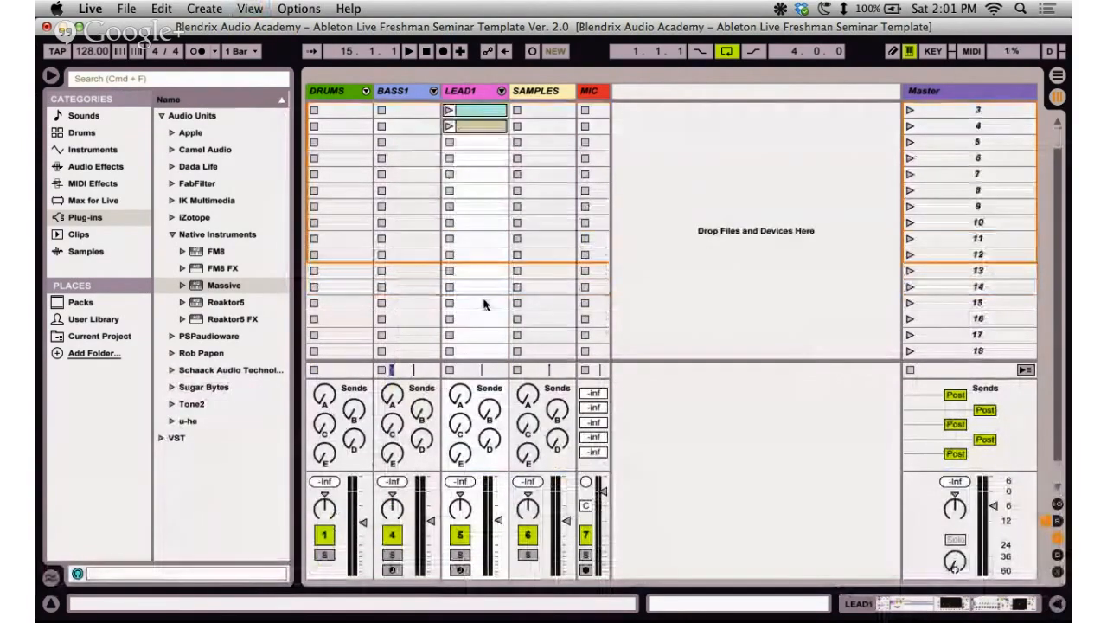
Look through the LEAD1 clip slots in the enlarged Session View, and show the detail view again.
click(471, 166)
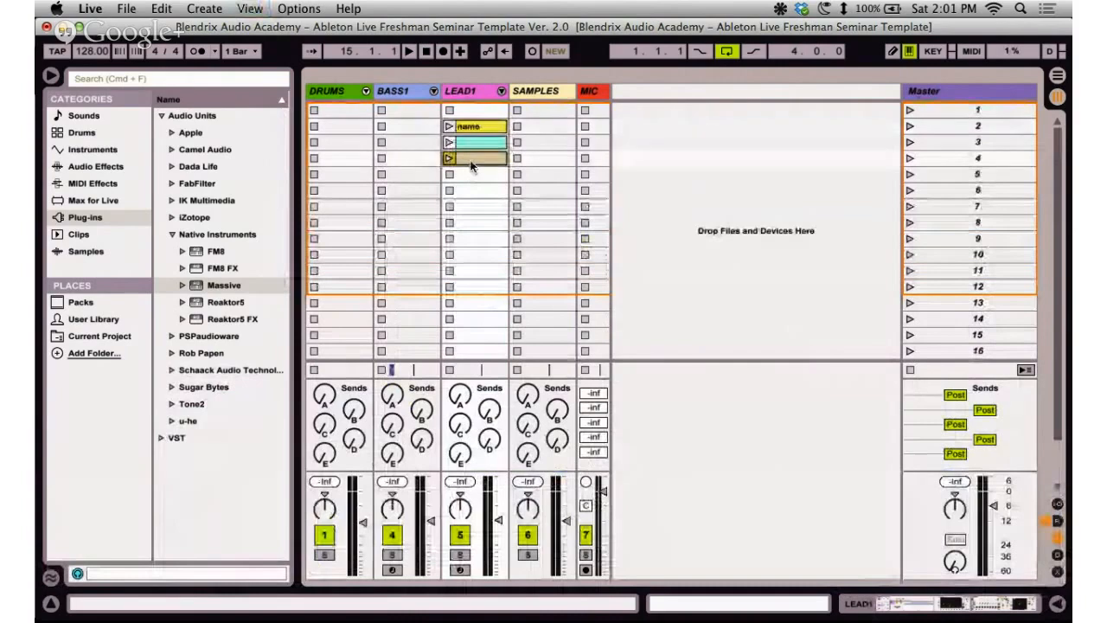
click(491, 255)
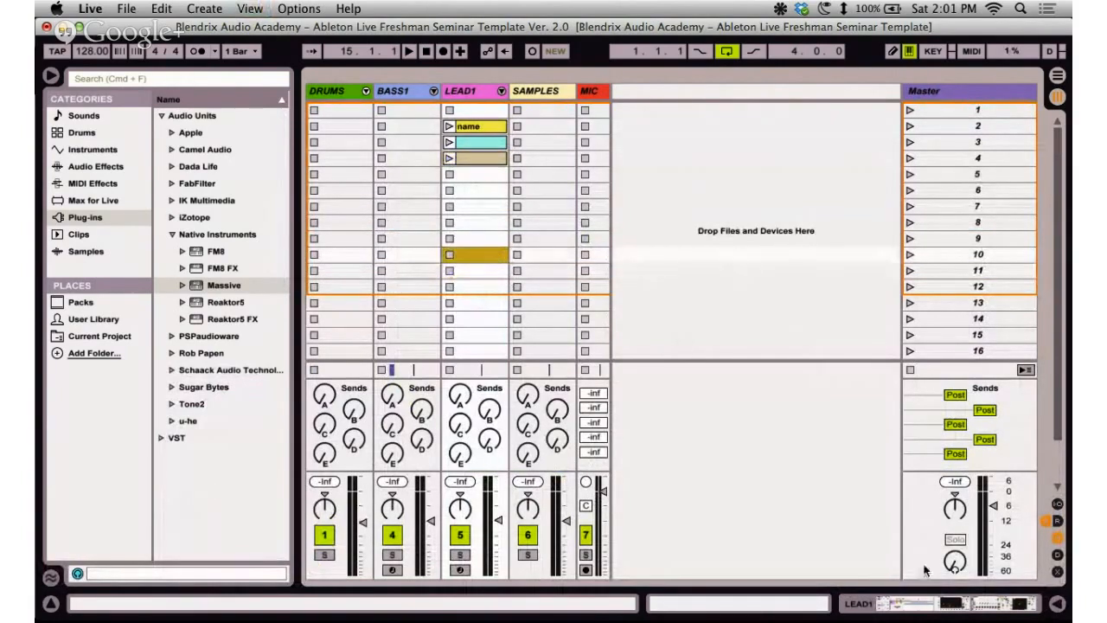
scroll(464, 207, down, 4)
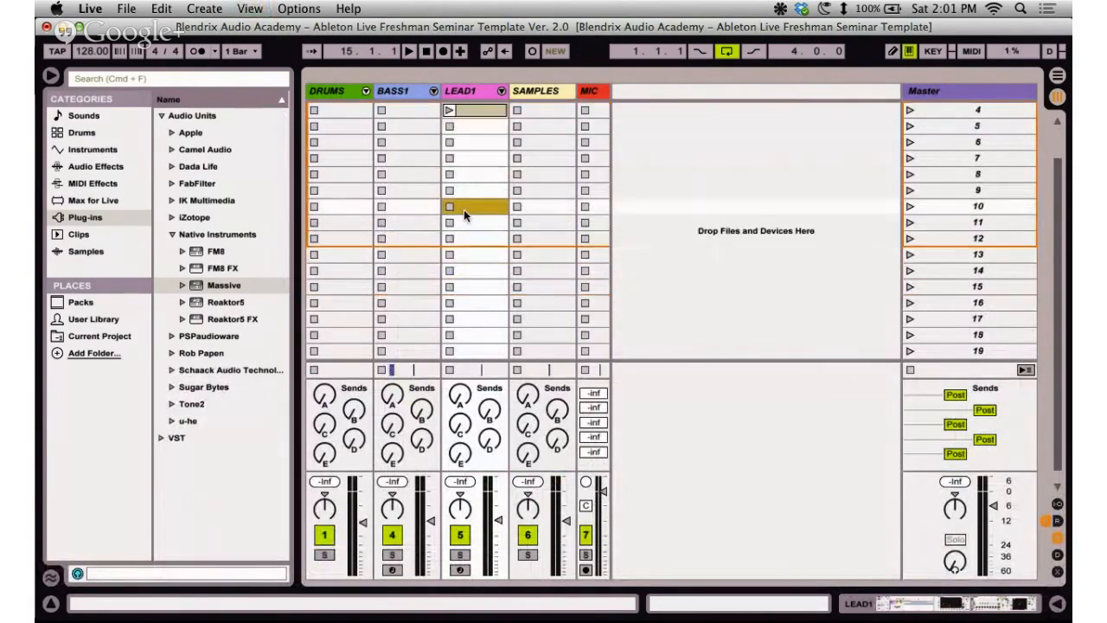
scroll(464, 207, up, 4)
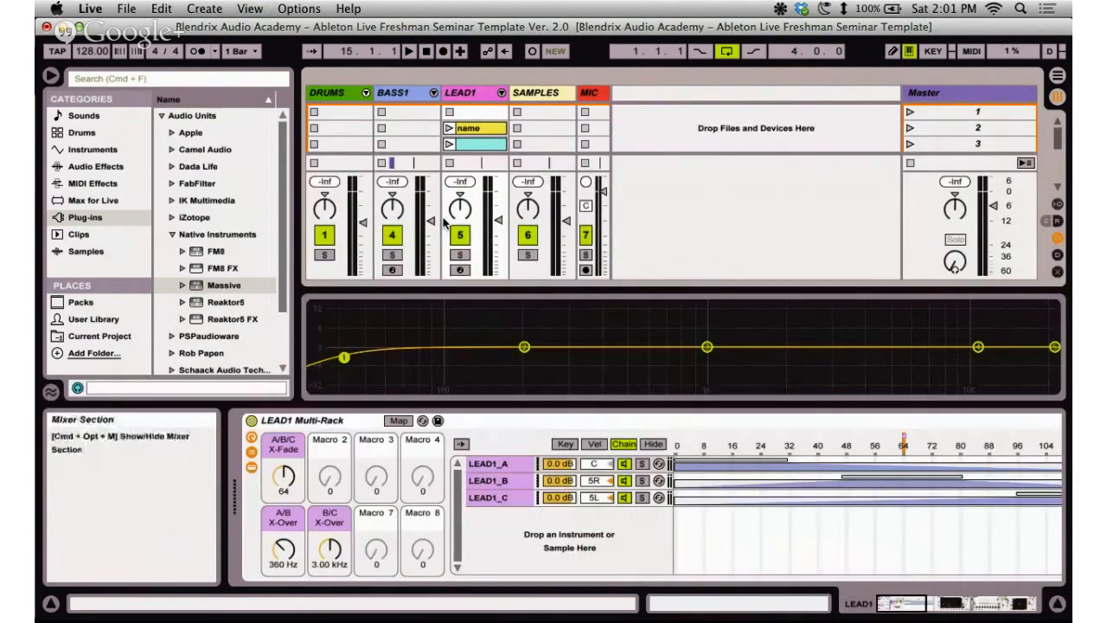
Switch to Arrangement View and look over the BASS1 and LEAD1 tracks with the detail view shown.
key(Tab)
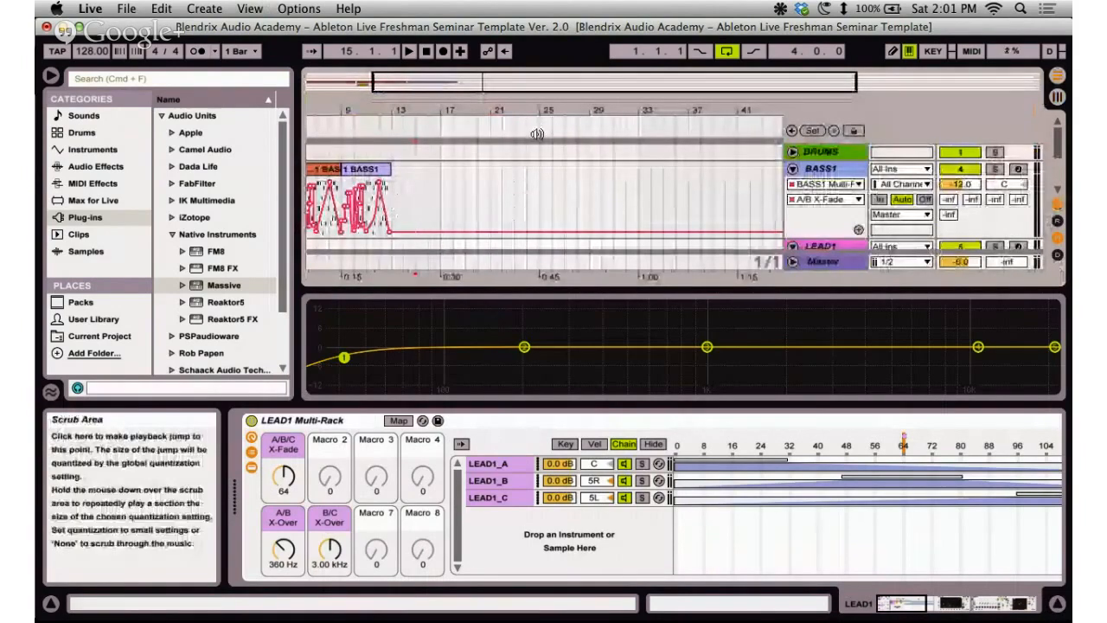
scroll(540, 193, down, 2)
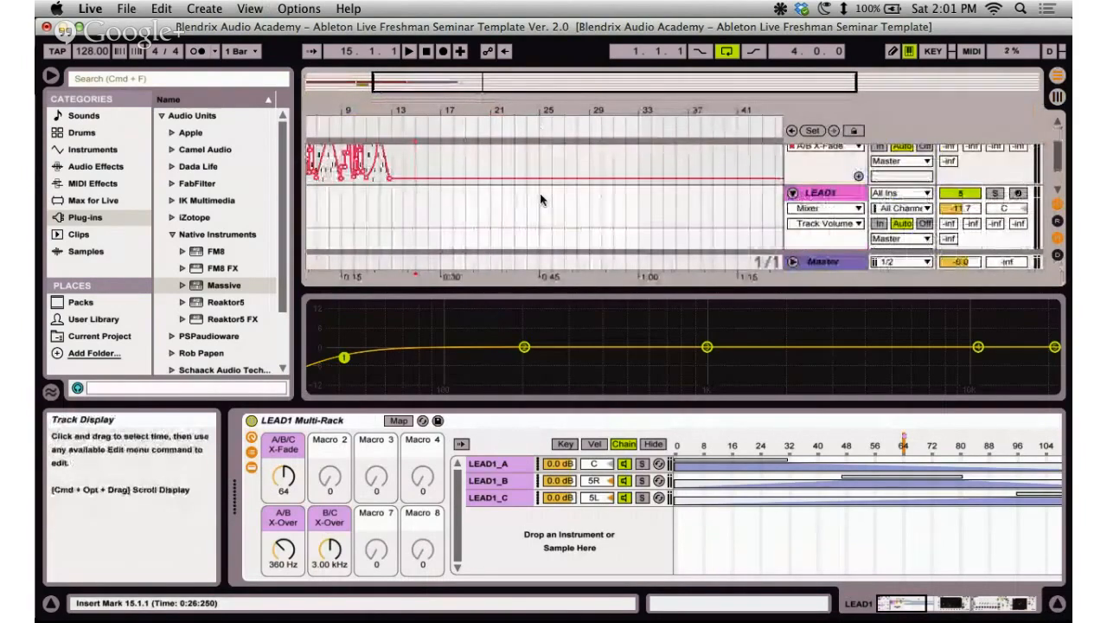
scroll(539, 198, up, 3)
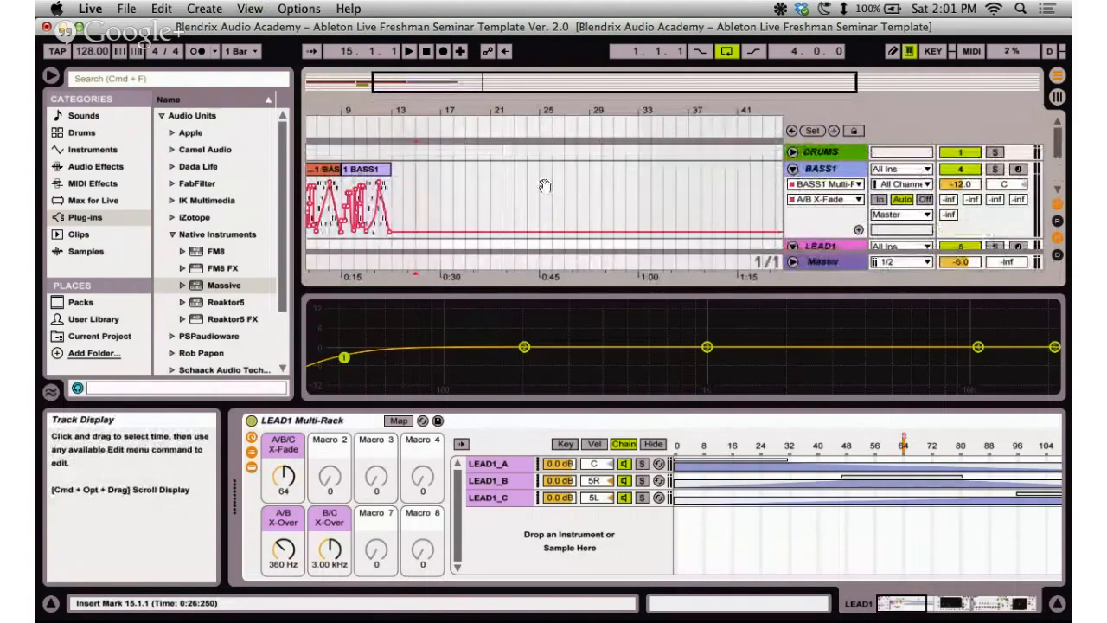
Hide and show the detail view again in Arrangement View, and check the outline's Miscellaneous topics before returning to Ableton Live.
key(super+alt+l)
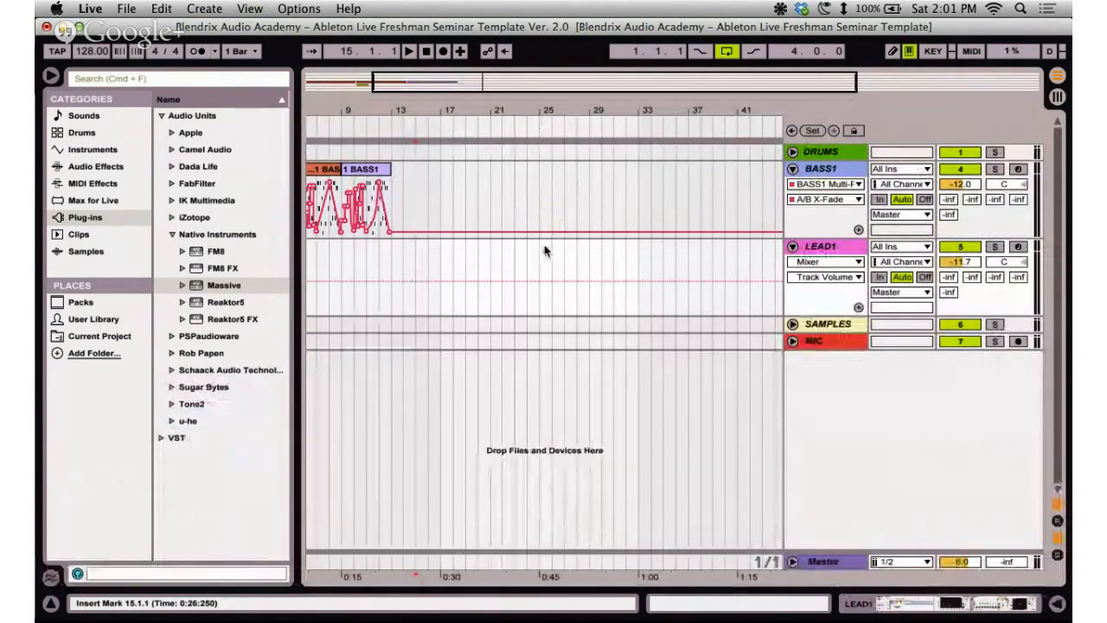
key(super+alt+l)
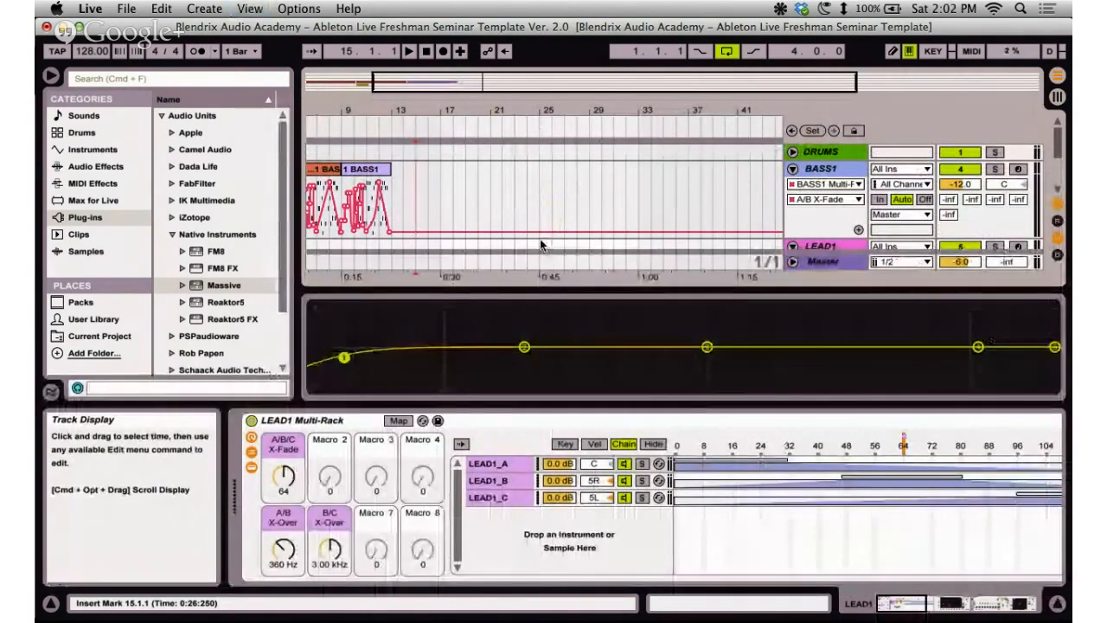
key(ctrl+Right)
scroll(537, 247, down, 2)
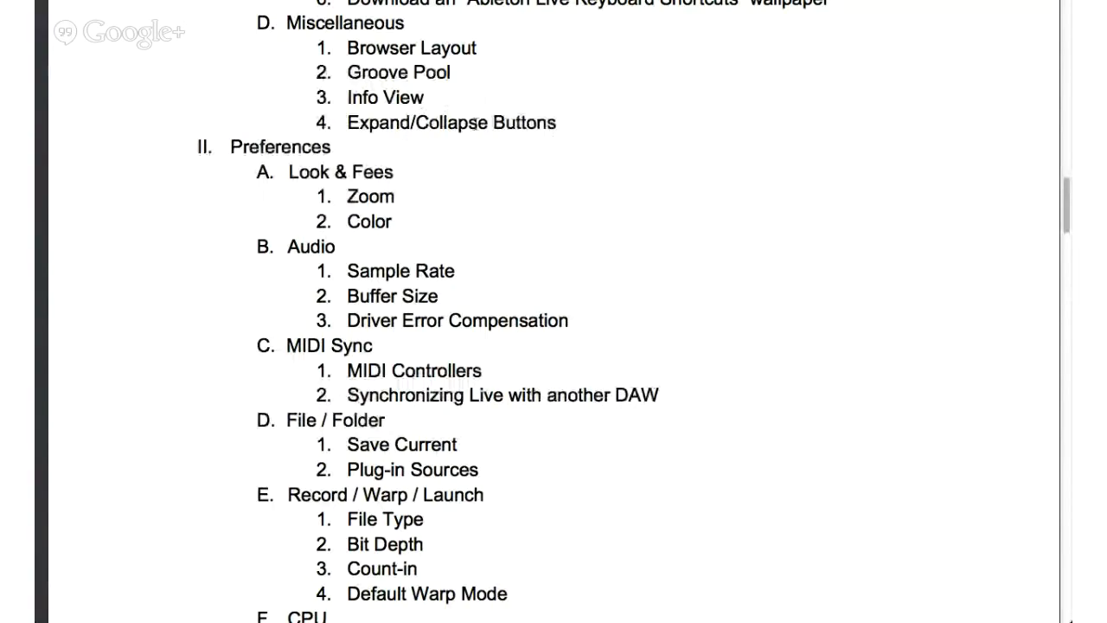
key(ctrl+Left)
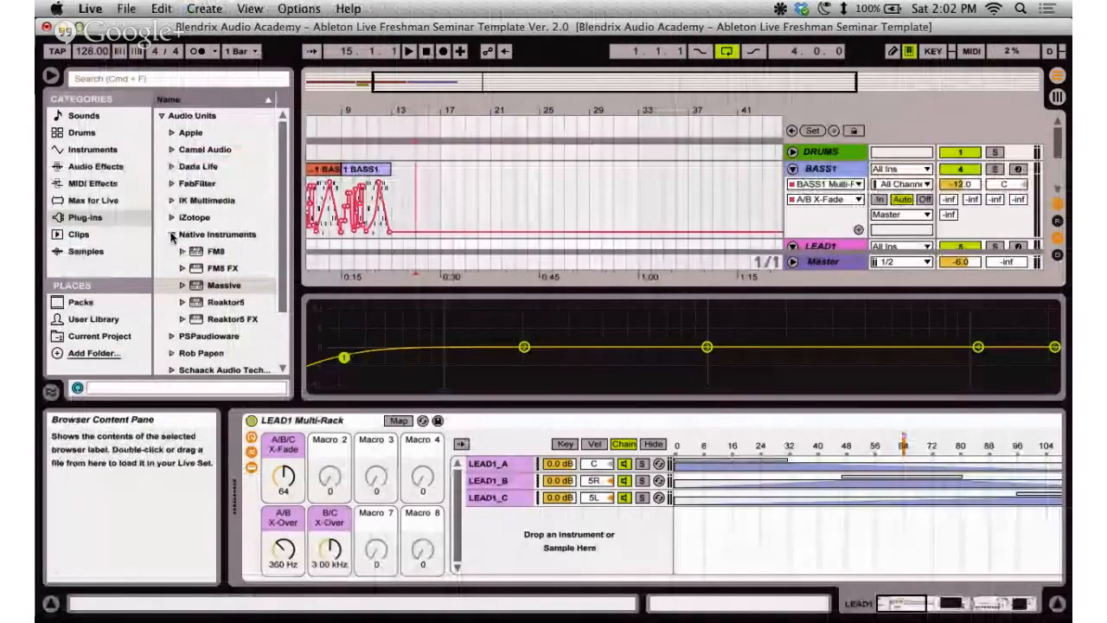
Collapse the Native Instruments folder and browse the Sounds, Drums, Instruments, Audio Effects, MIDI Effects and Max for Live categories.
click(172, 235)
click(89, 118)
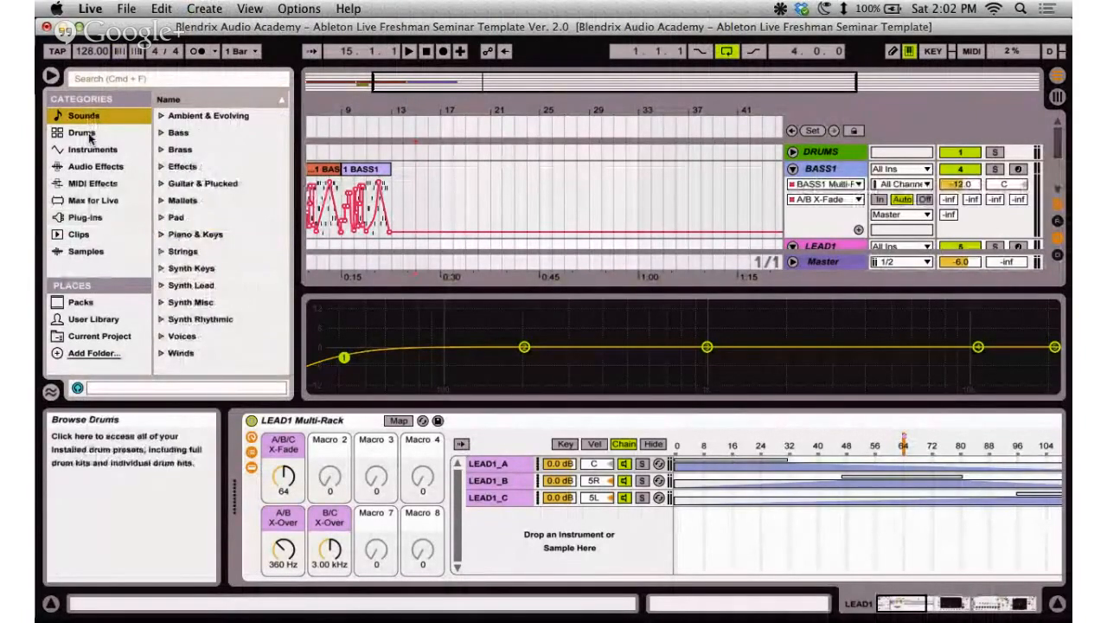
click(89, 135)
click(93, 150)
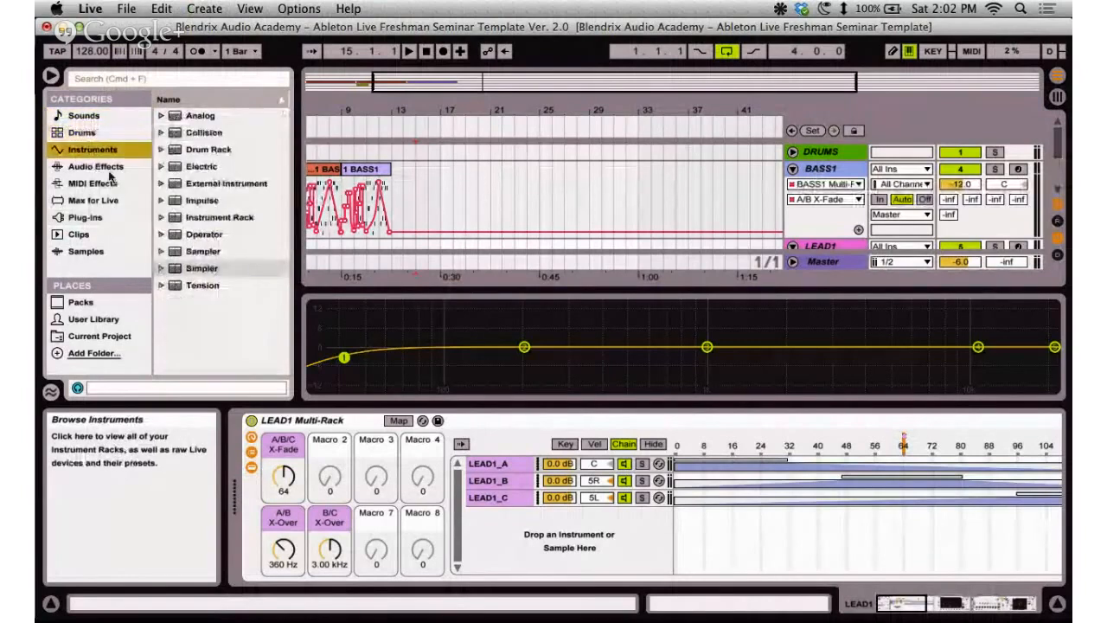
click(102, 167)
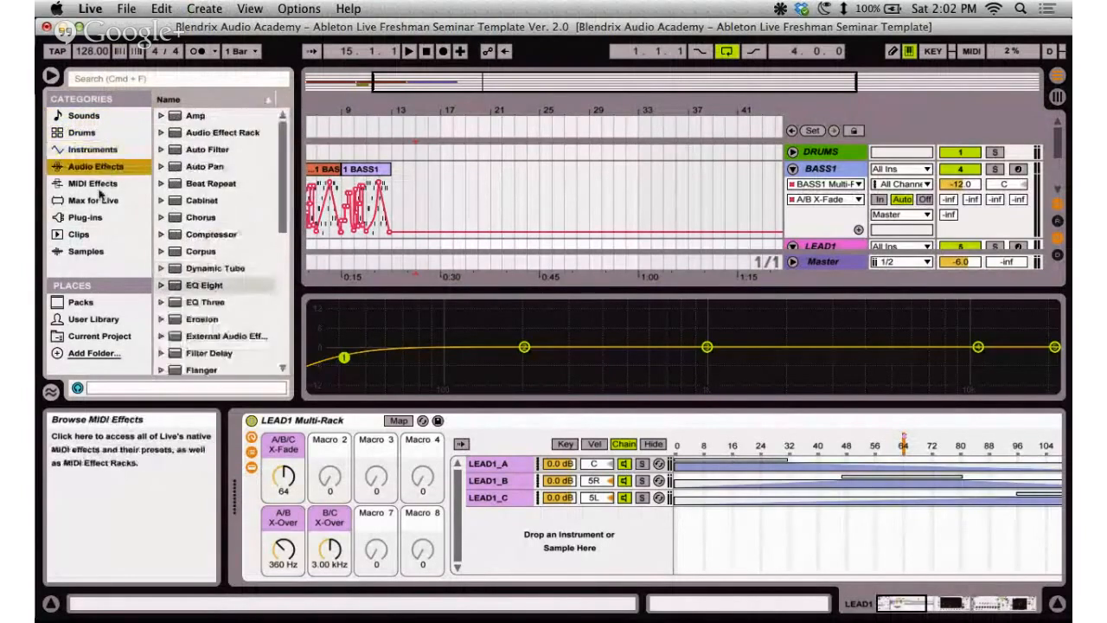
click(97, 183)
click(104, 201)
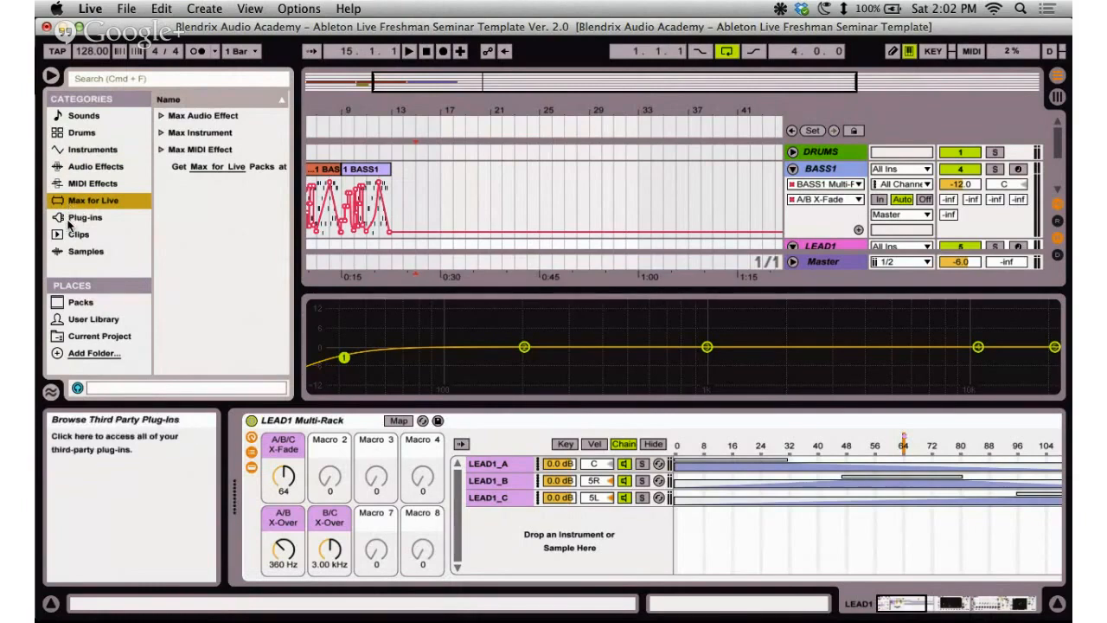
Browse the Plug-ins category and look through the list of files in the Clips category.
click(71, 219)
click(76, 238)
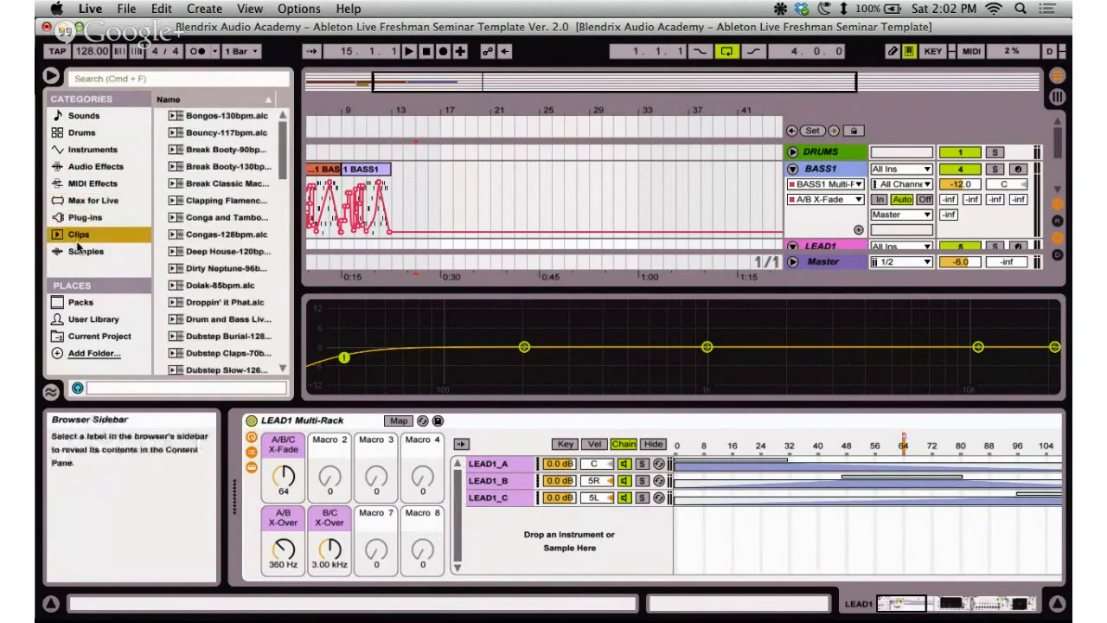
scroll(218, 227, down, 10)
scroll(212, 236, down, 6)
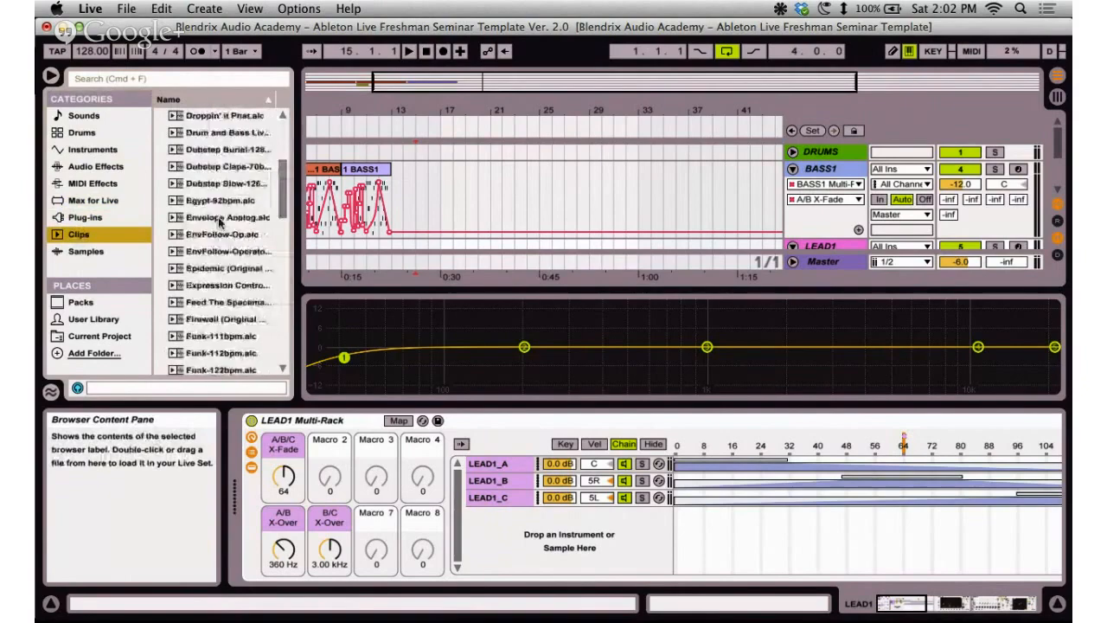
scroll(212, 238, up, 10)
scroll(215, 246, down, 2)
scroll(214, 251, down, 4)
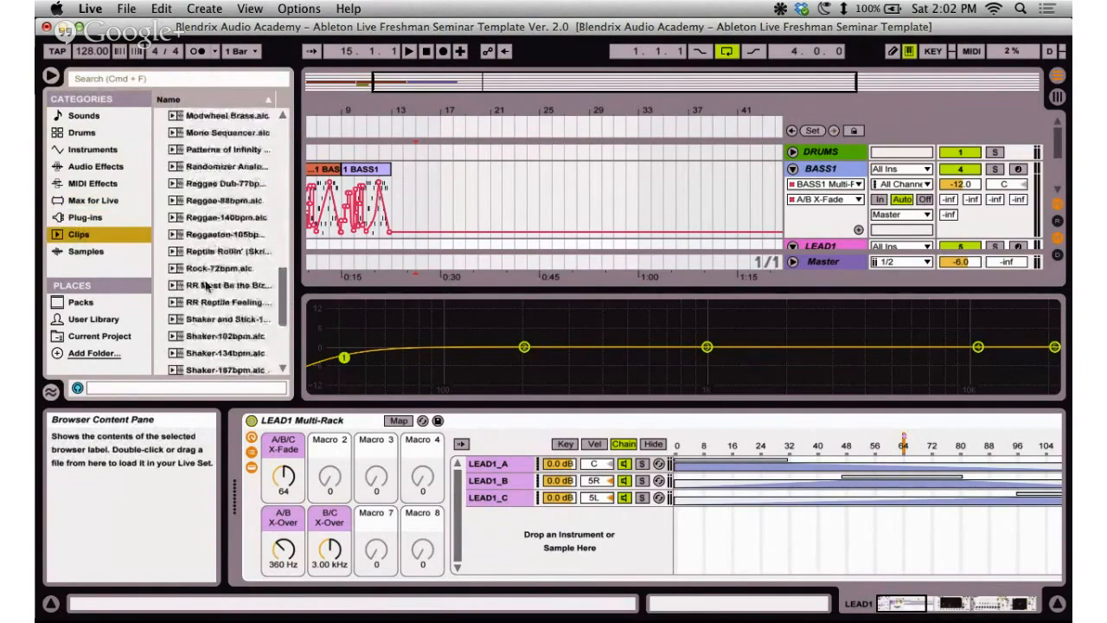
scroll(214, 294, up, 10)
scroll(215, 286, up, 7)
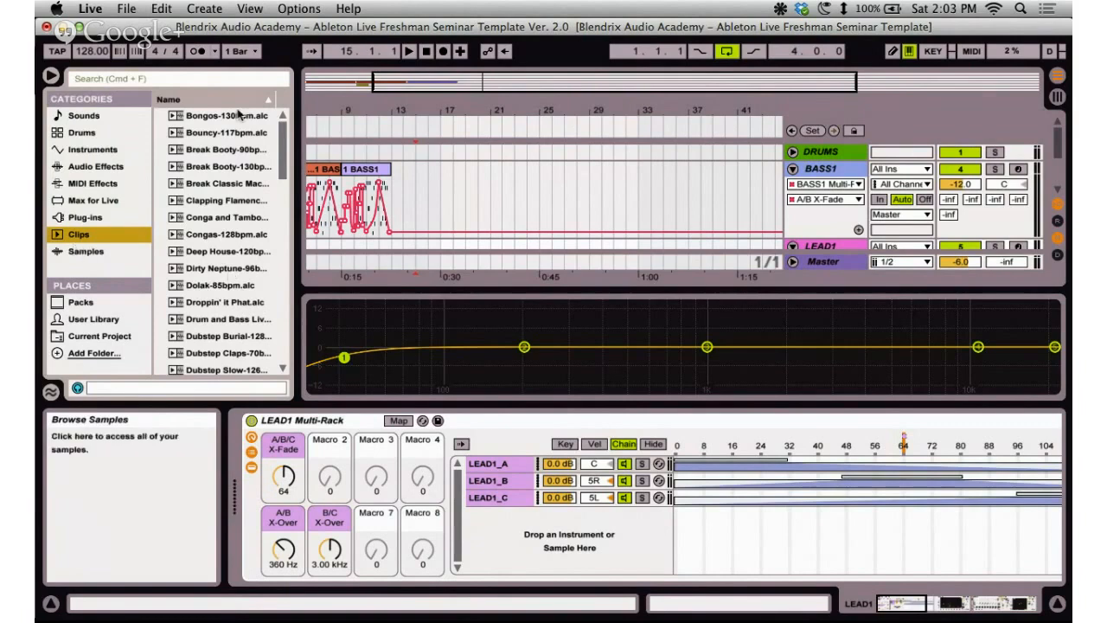
scroll(238, 173, down, 10)
scroll(238, 173, up, 10)
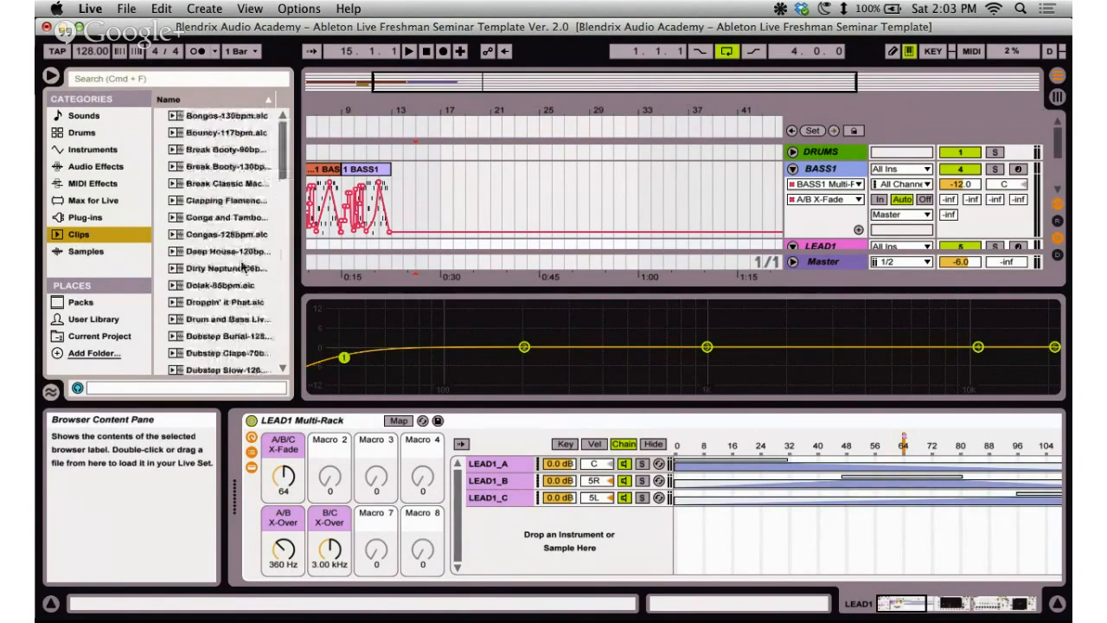
Look through the audio files in the Samples category and return to the start of the list.
click(91, 251)
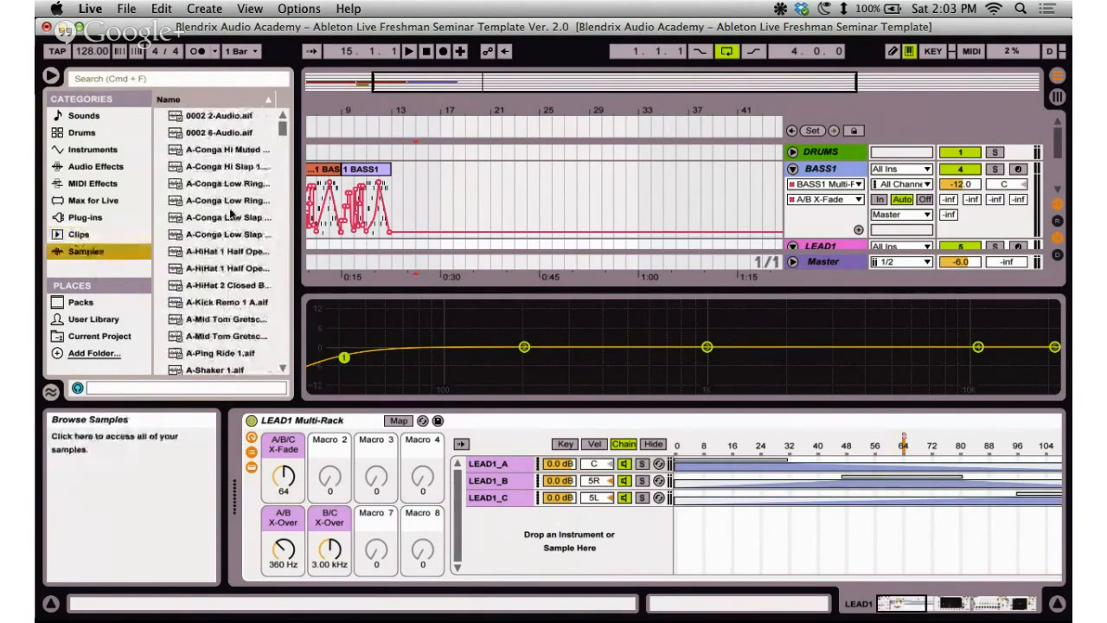
scroll(232, 213, down, 20)
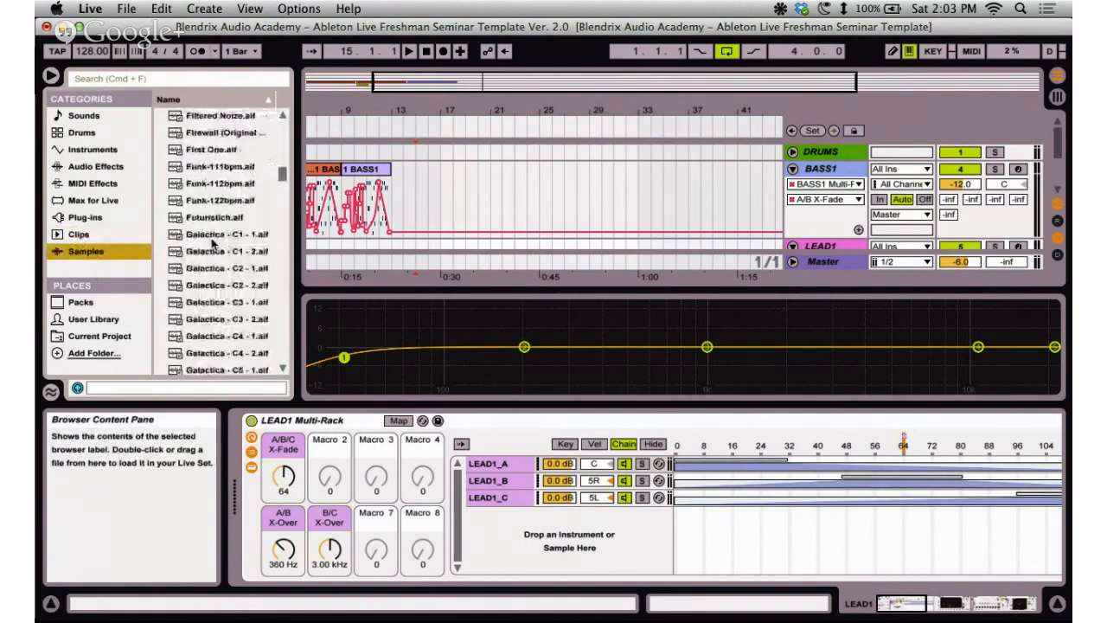
scroll(215, 243, down, 5)
drag(283, 199, 279, 115)
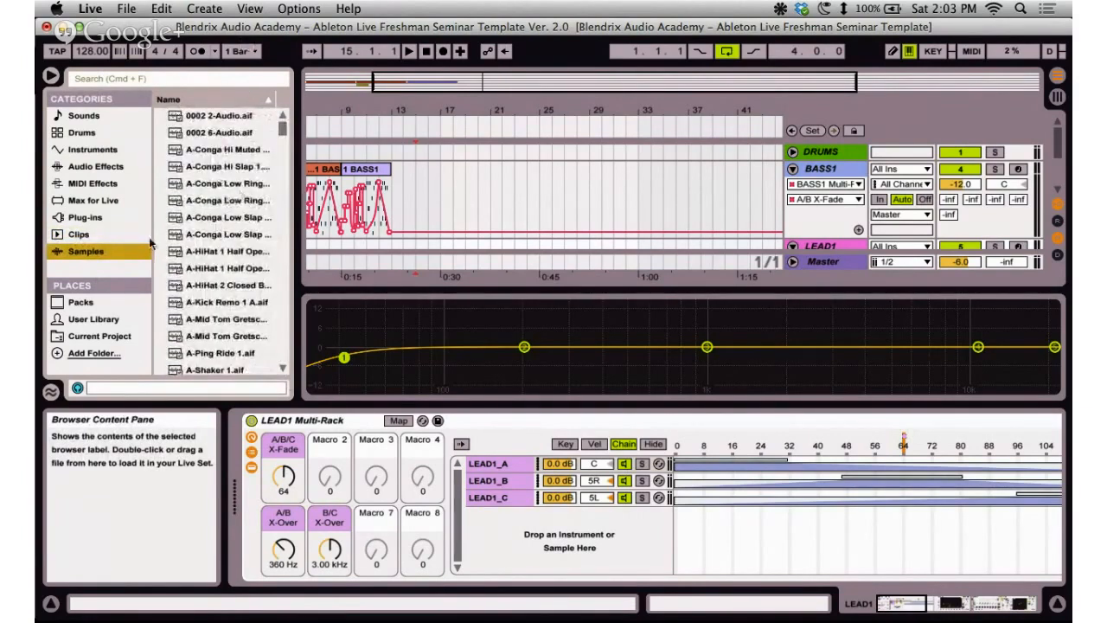
scroll(208, 216, down, 10)
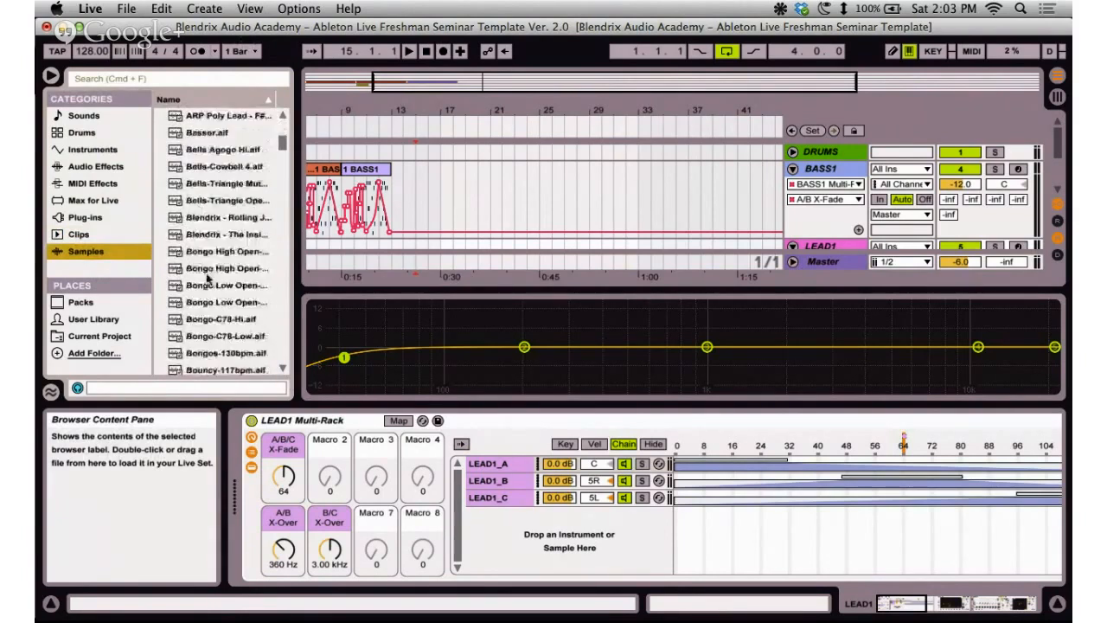
scroll(208, 278, down, 5)
scroll(209, 173, up, 15)
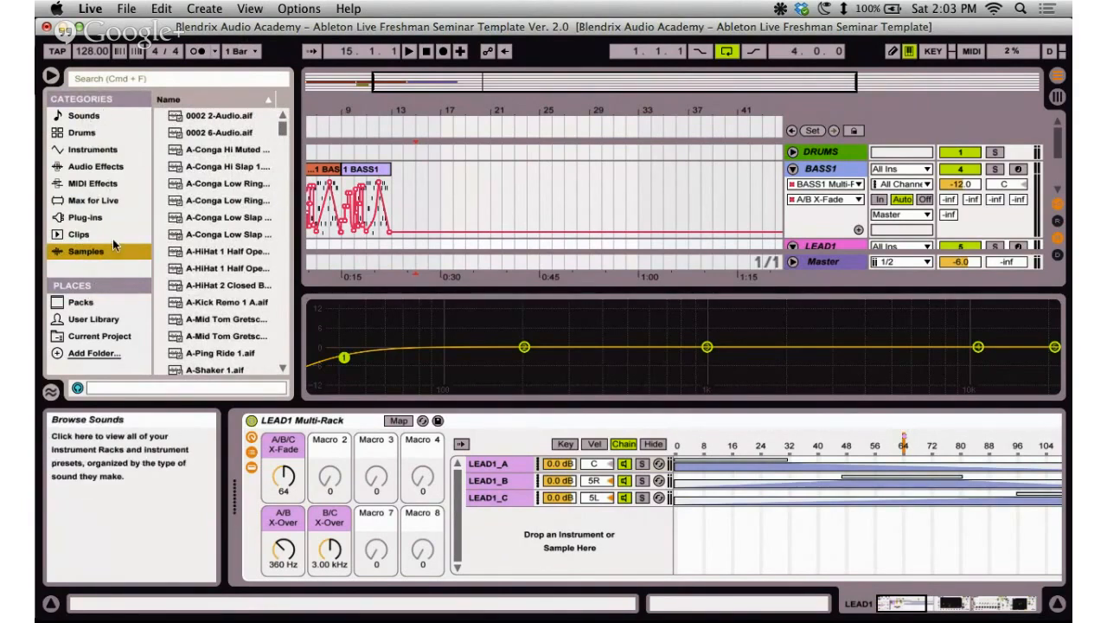
Expand the Core Library in Packs and look inside its Audio Effect Racks, Clips and Devices folders.
click(80, 302)
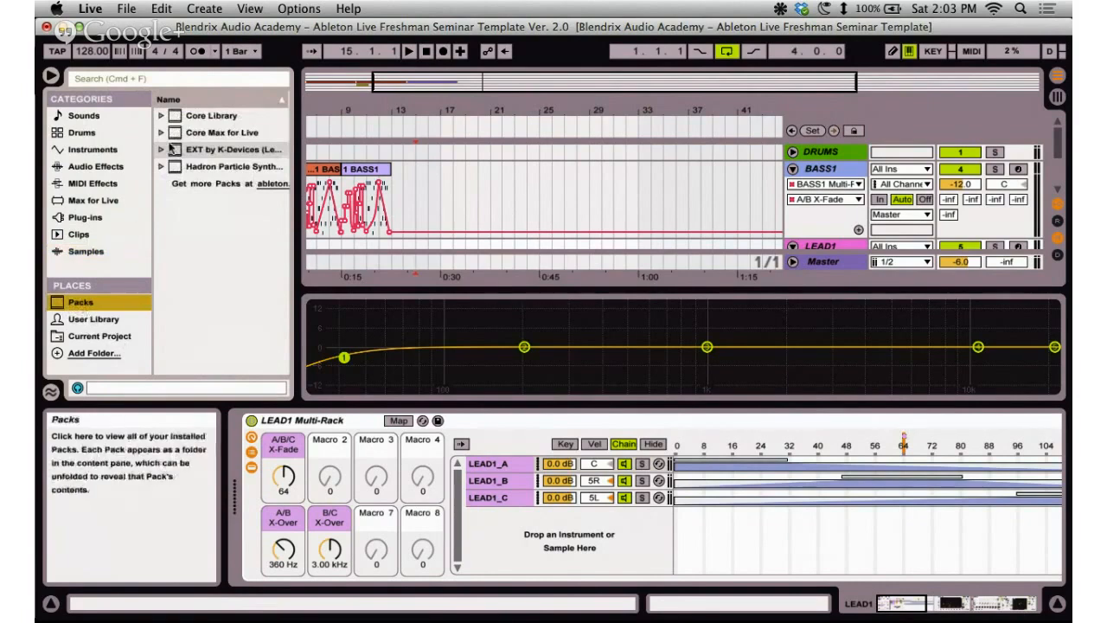
click(192, 115)
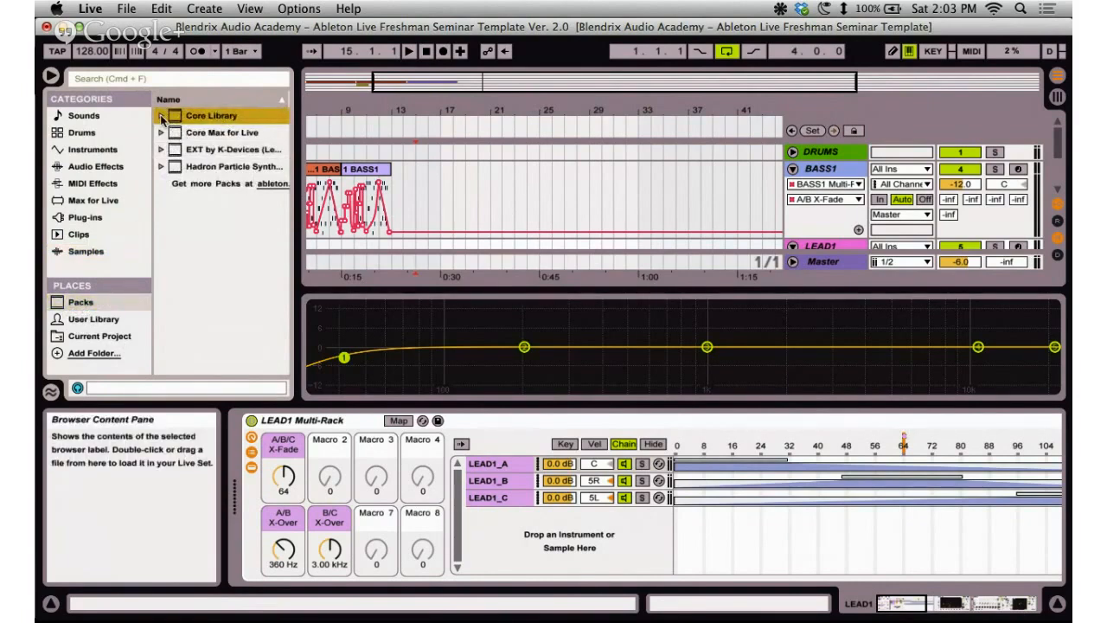
click(161, 118)
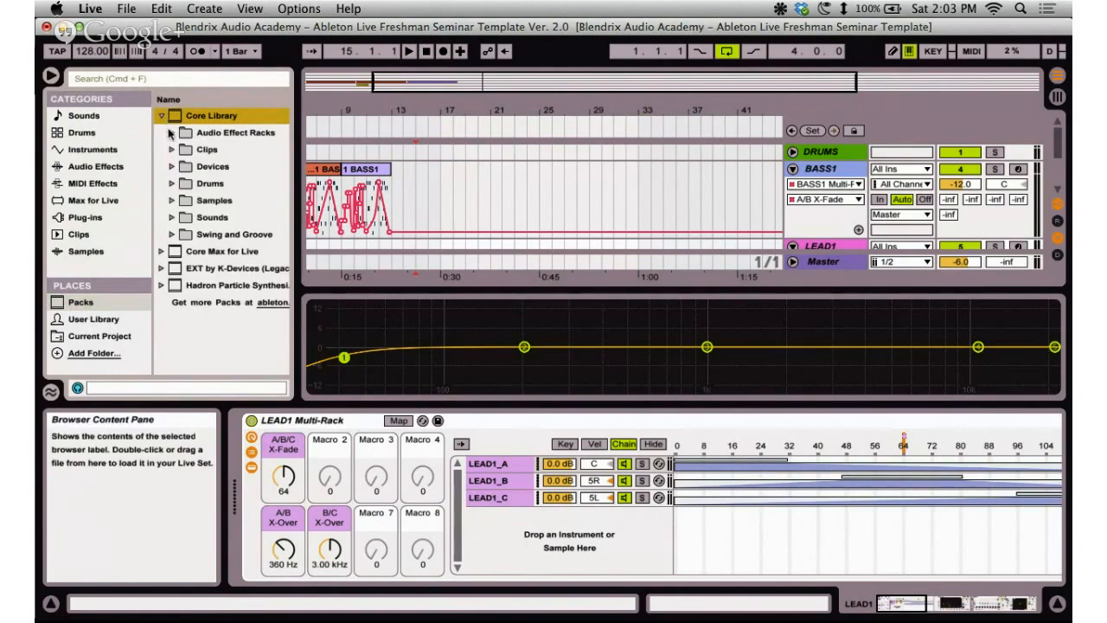
click(171, 133)
click(172, 134)
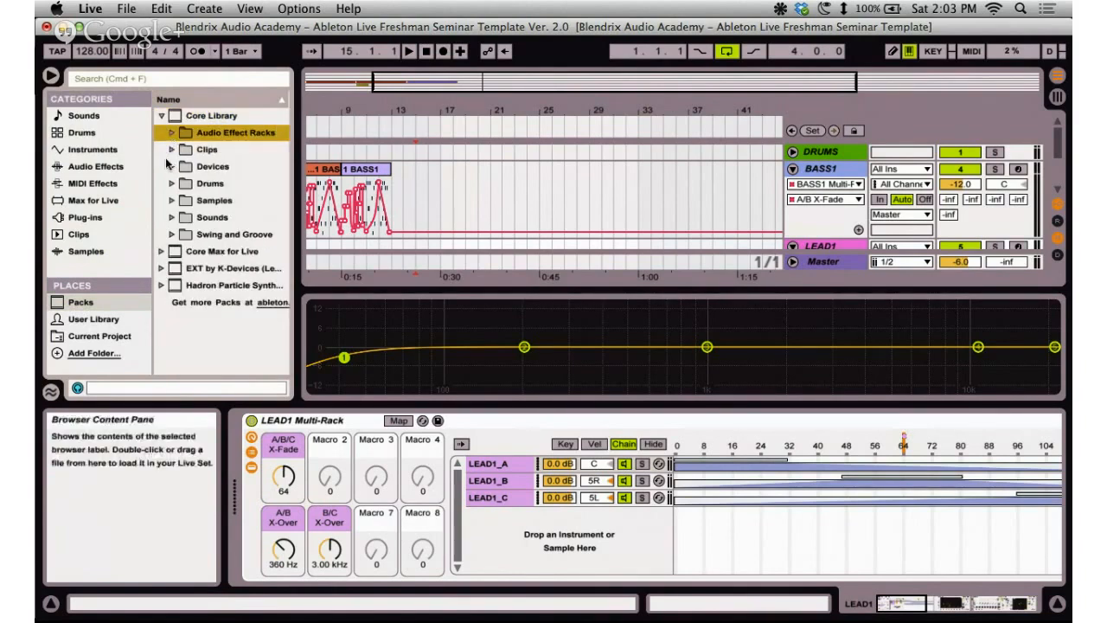
click(172, 149)
click(171, 150)
click(172, 167)
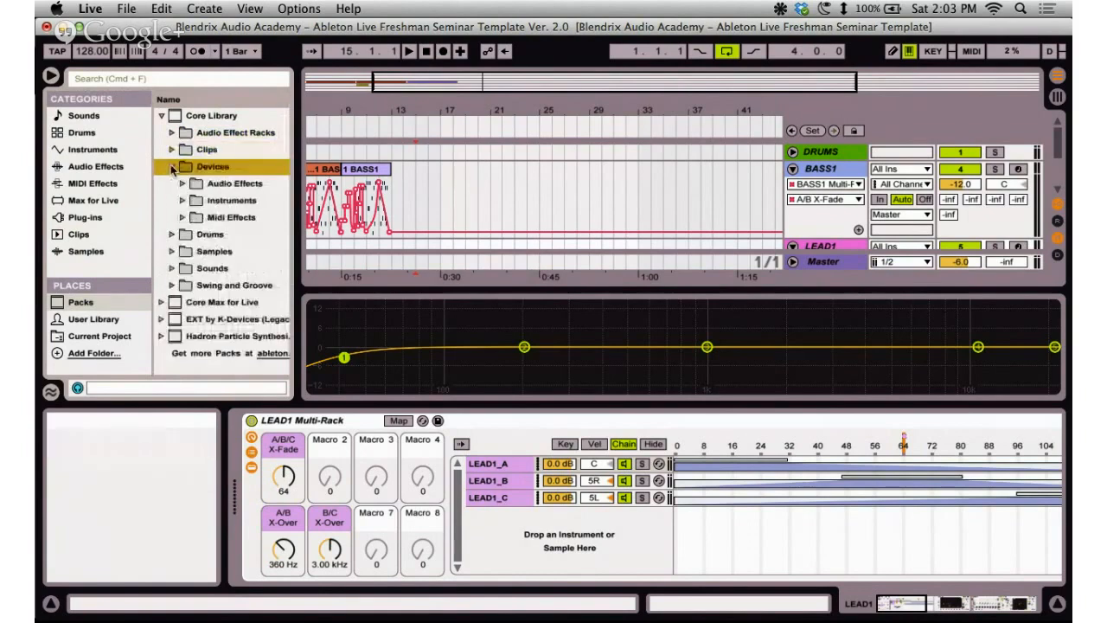
click(171, 167)
Preview the Kit-Core 606, 808 and 909 presets in the Core Library's Drums folder, and collapse the folder and the library.
click(171, 184)
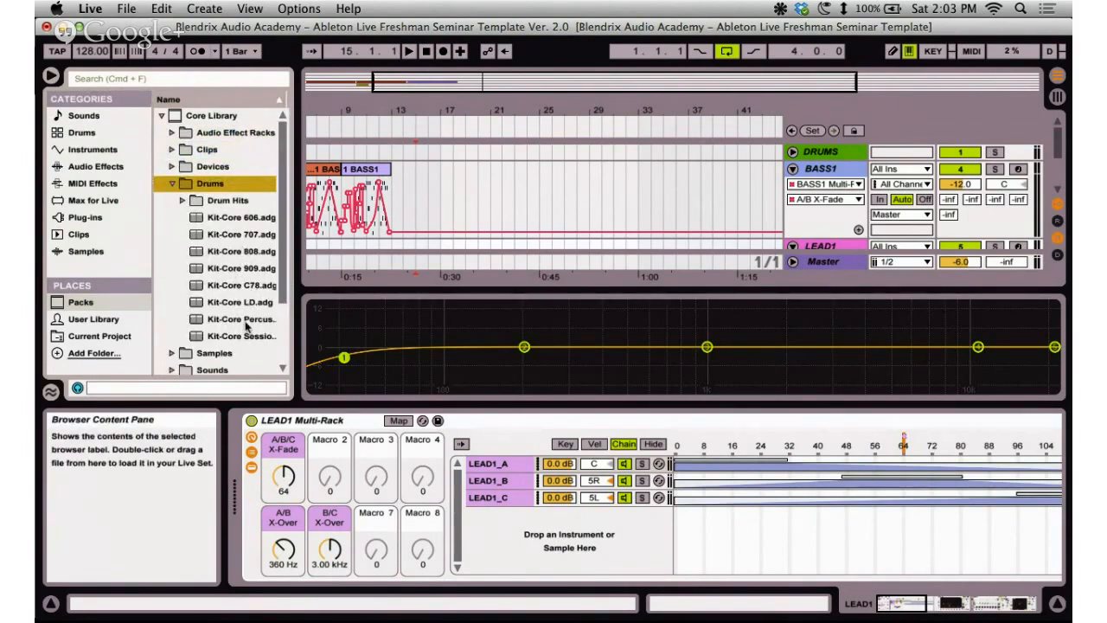
click(238, 221)
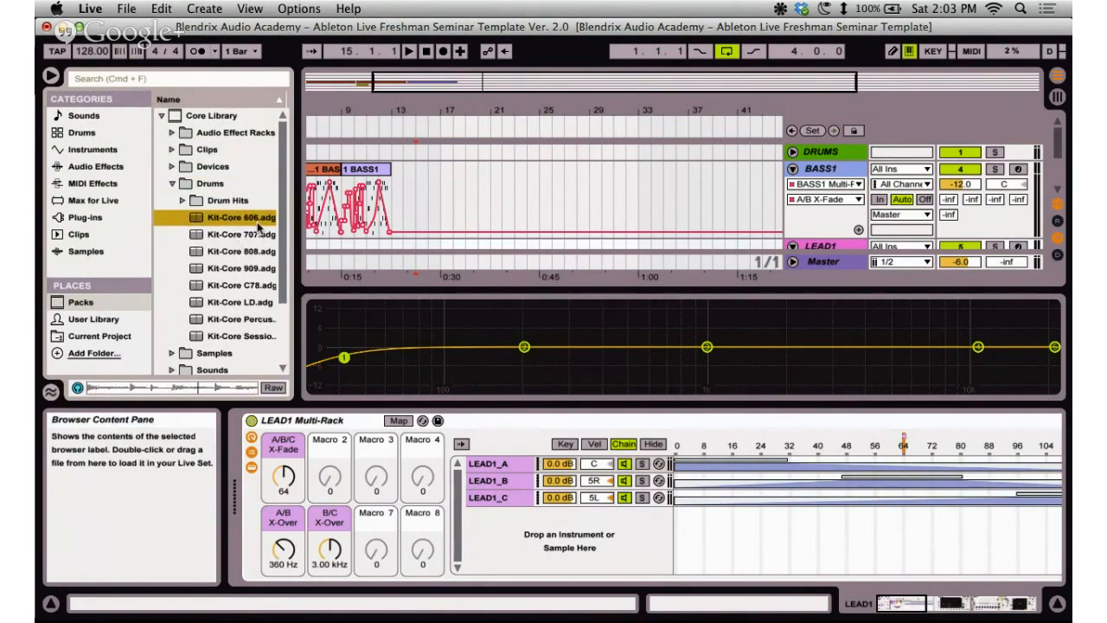
click(259, 252)
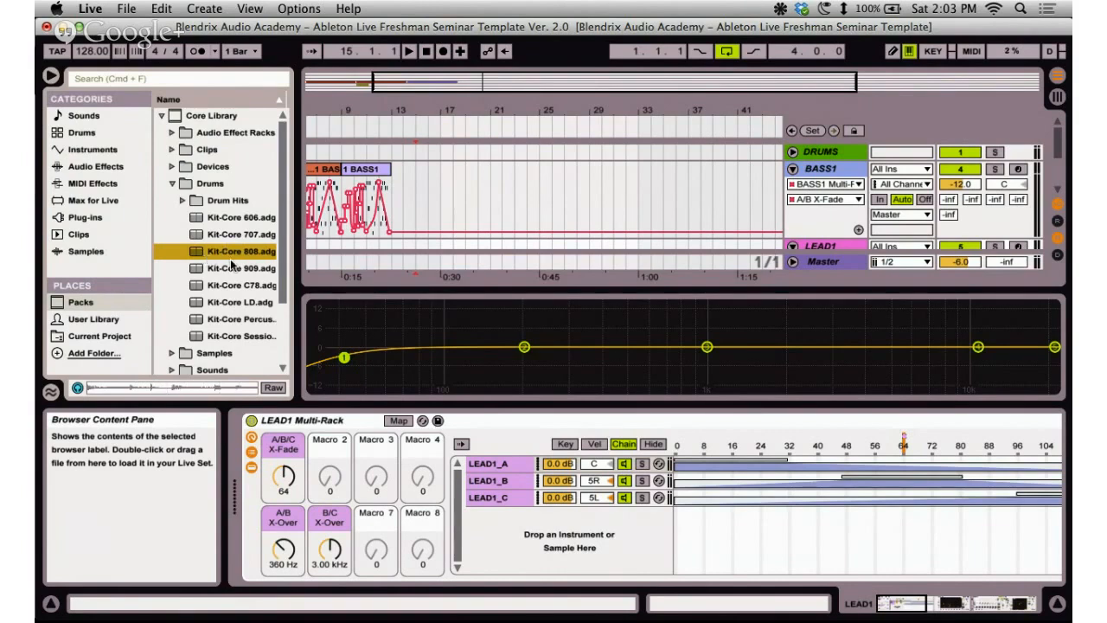
click(231, 268)
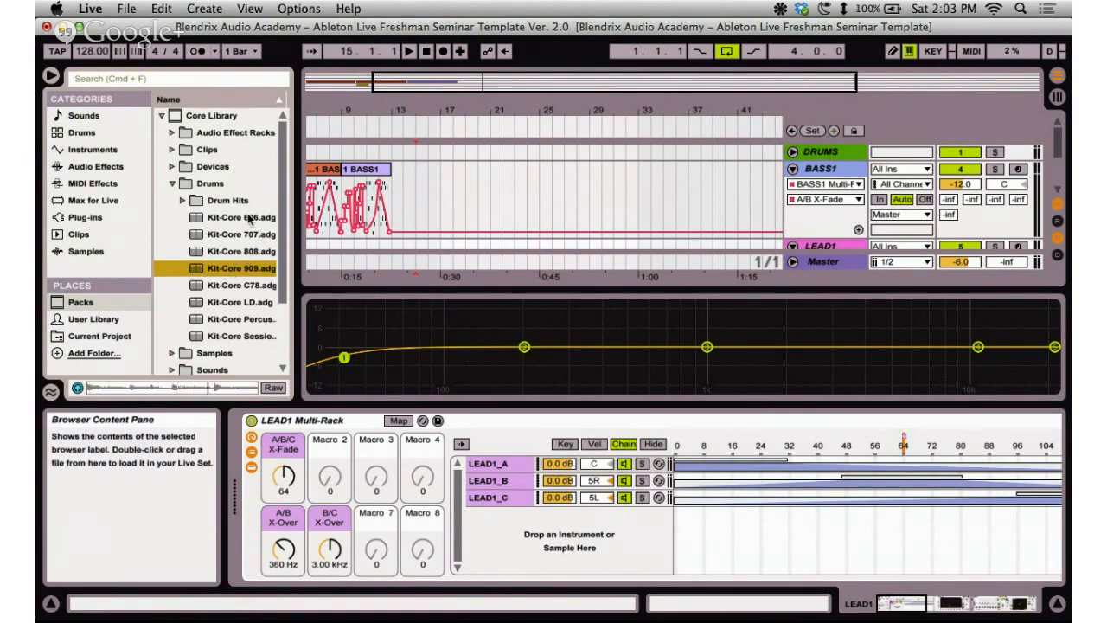
click(250, 219)
click(250, 252)
click(250, 273)
click(172, 187)
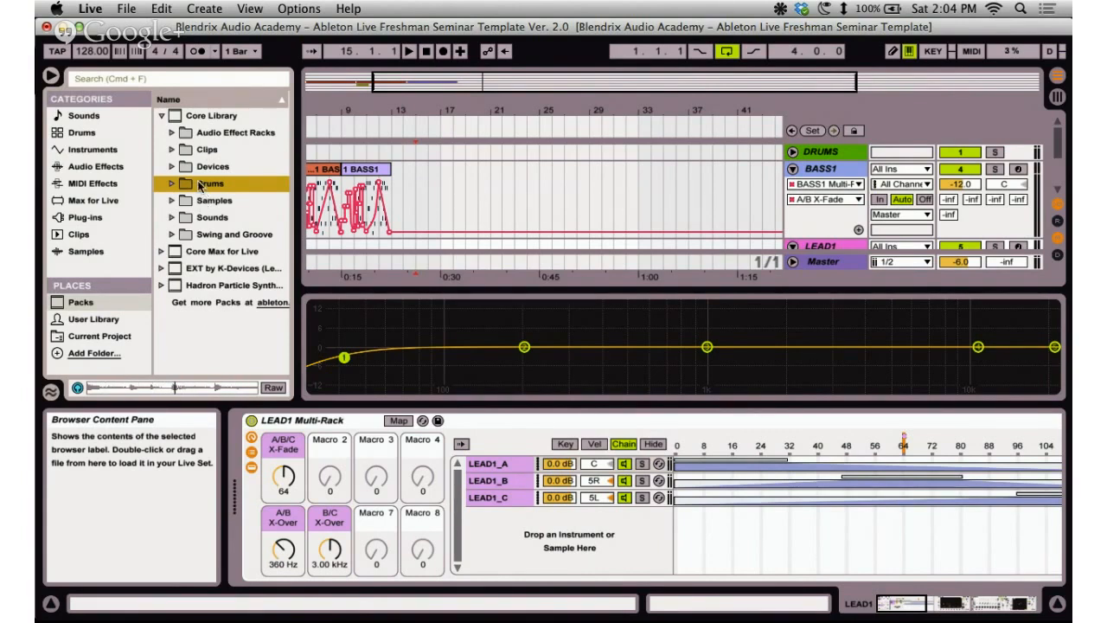
click(162, 117)
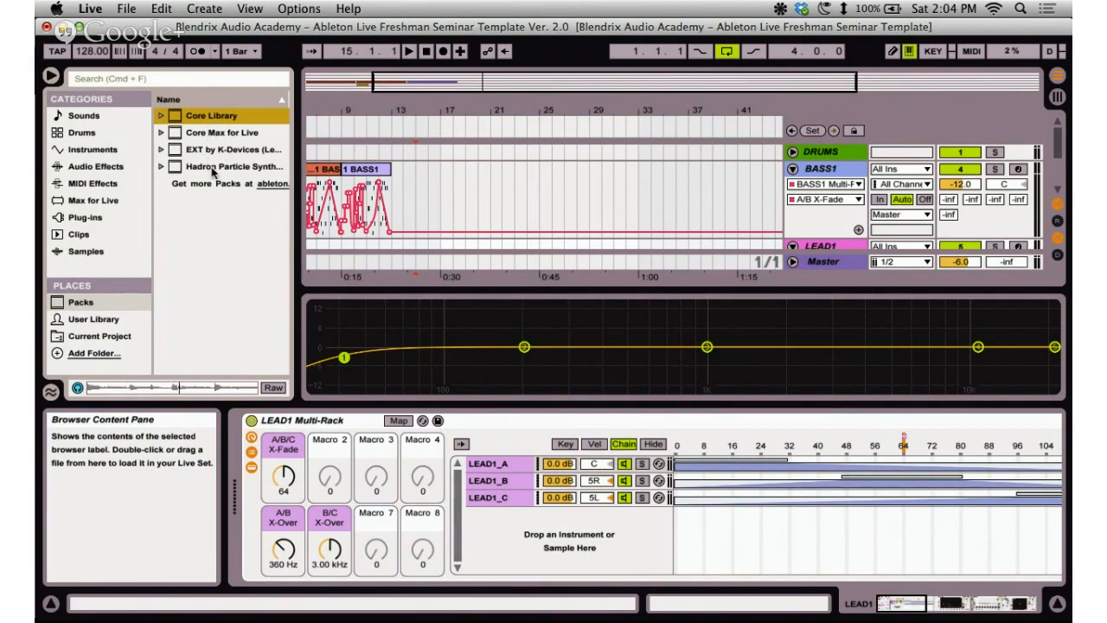
Switch to the outline to read the Browser Layout and Groove Pool entries, and return to Ableton Live.
key(ctrl+Right)
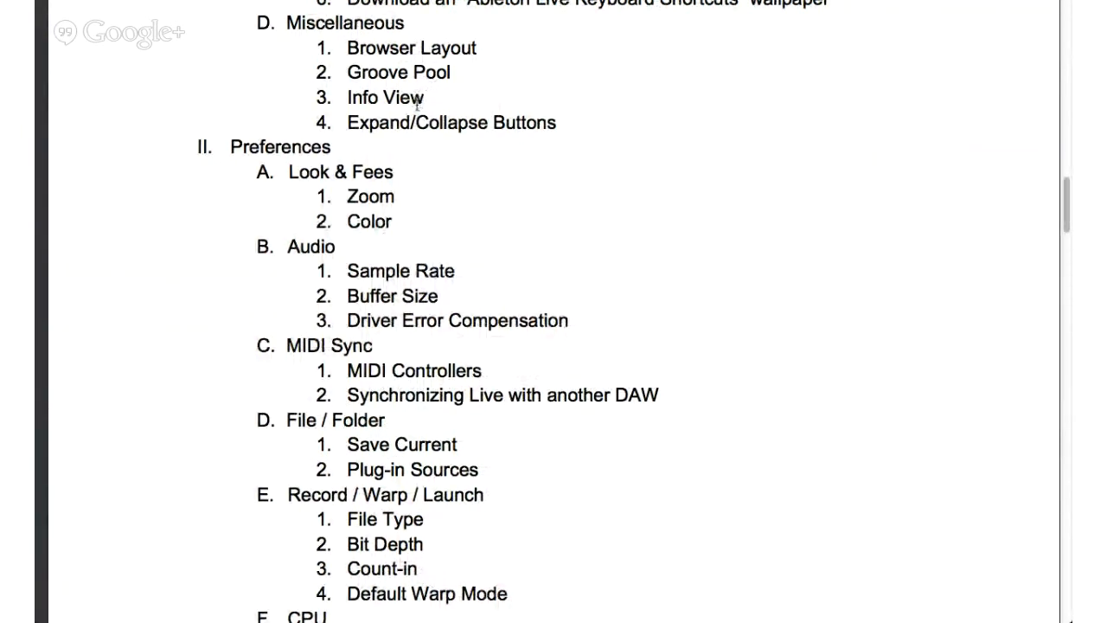
scroll(416, 103, down, 1)
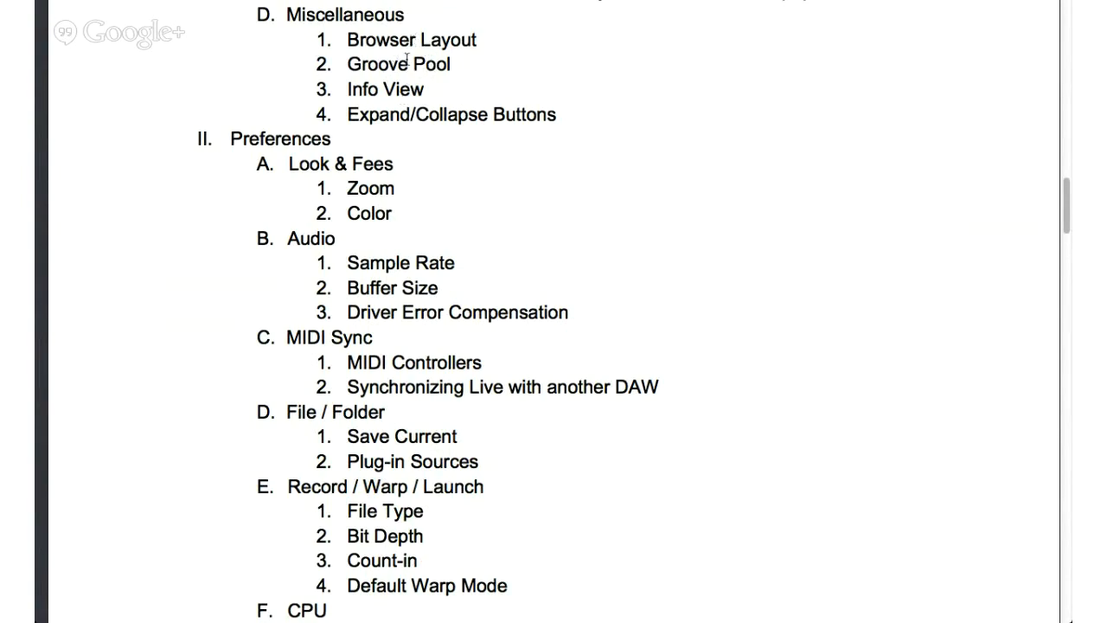
key(ctrl+Left)
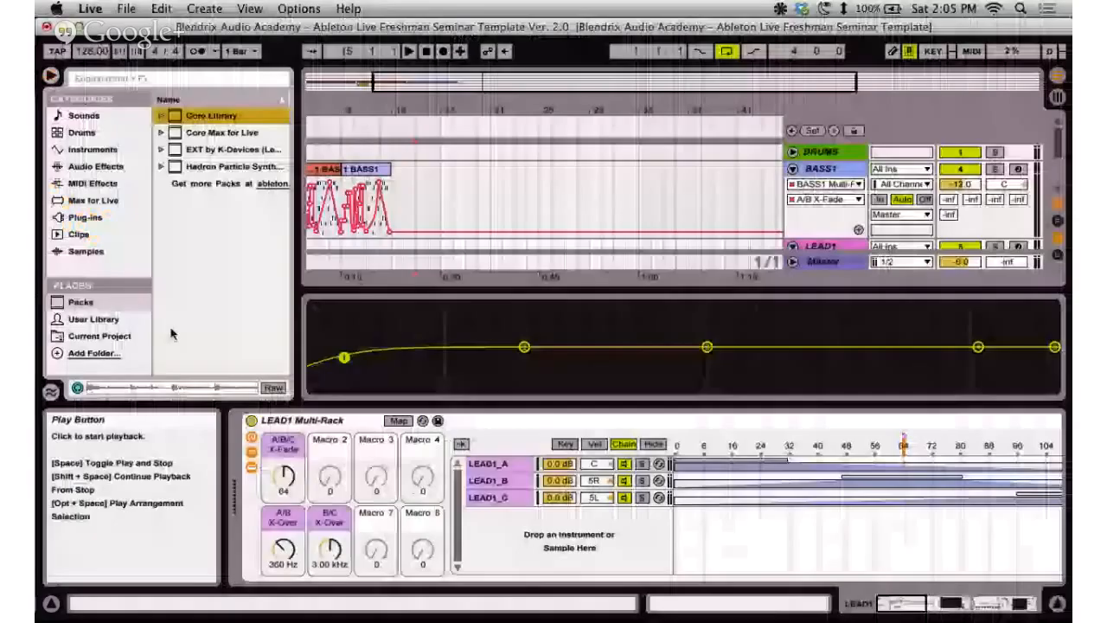
View the User Library and Current Project places in the browser, and glance along the LEAD1 device chain.
click(93, 322)
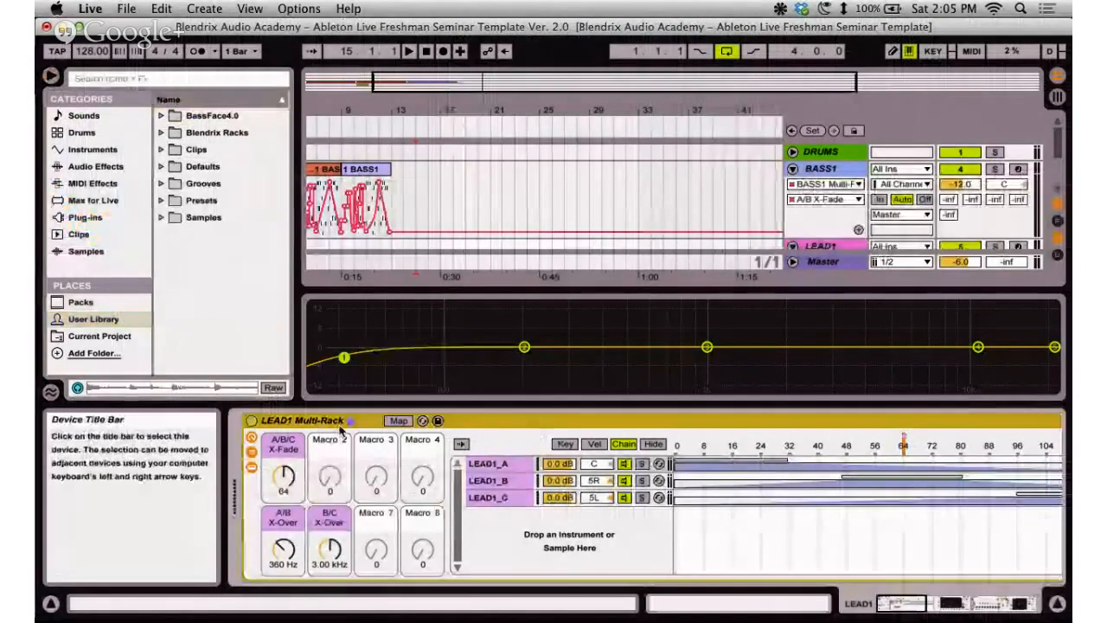
click(995, 605)
drag(995, 612, 903, 609)
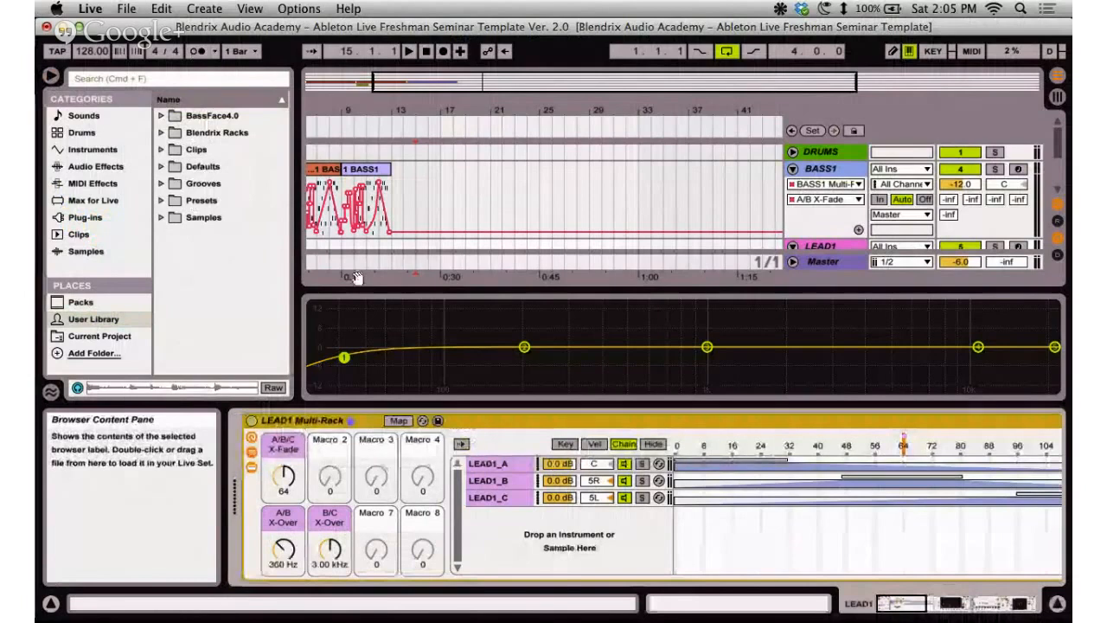
click(102, 337)
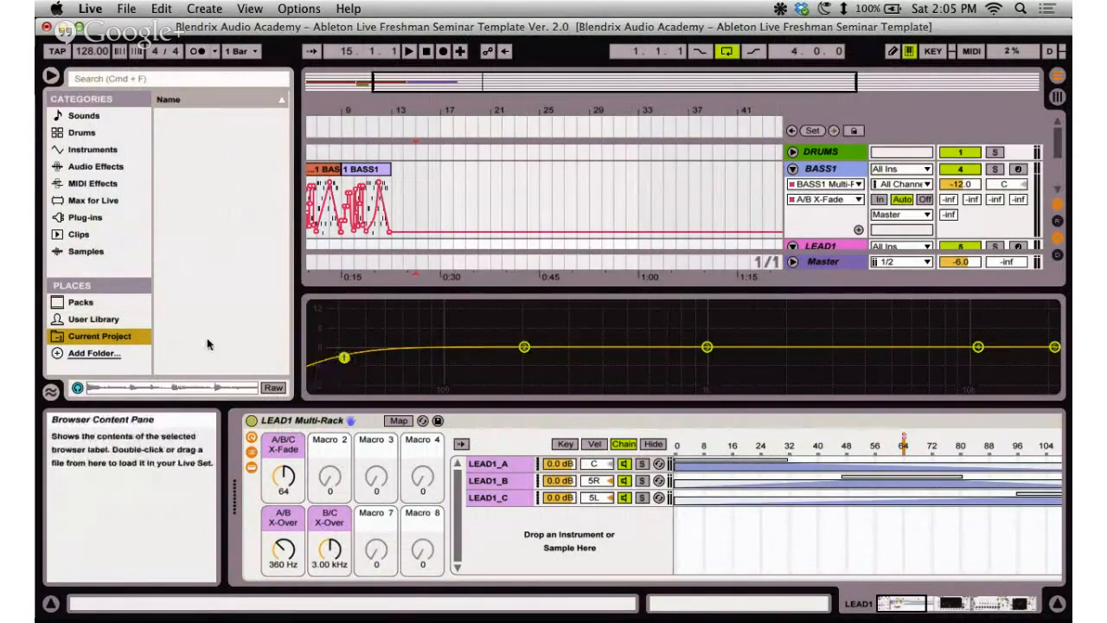
Add the Prime Loops free sample pack folder from the Desktop's Blendrix Audio Academy folder to the browser's Places.
click(86, 356)
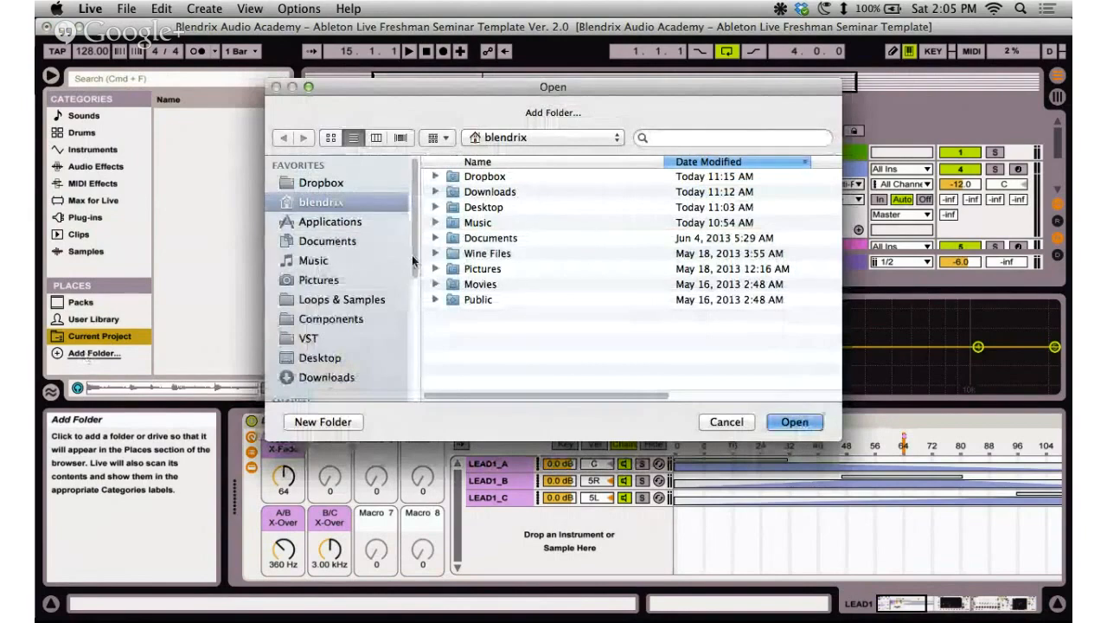
click(329, 358)
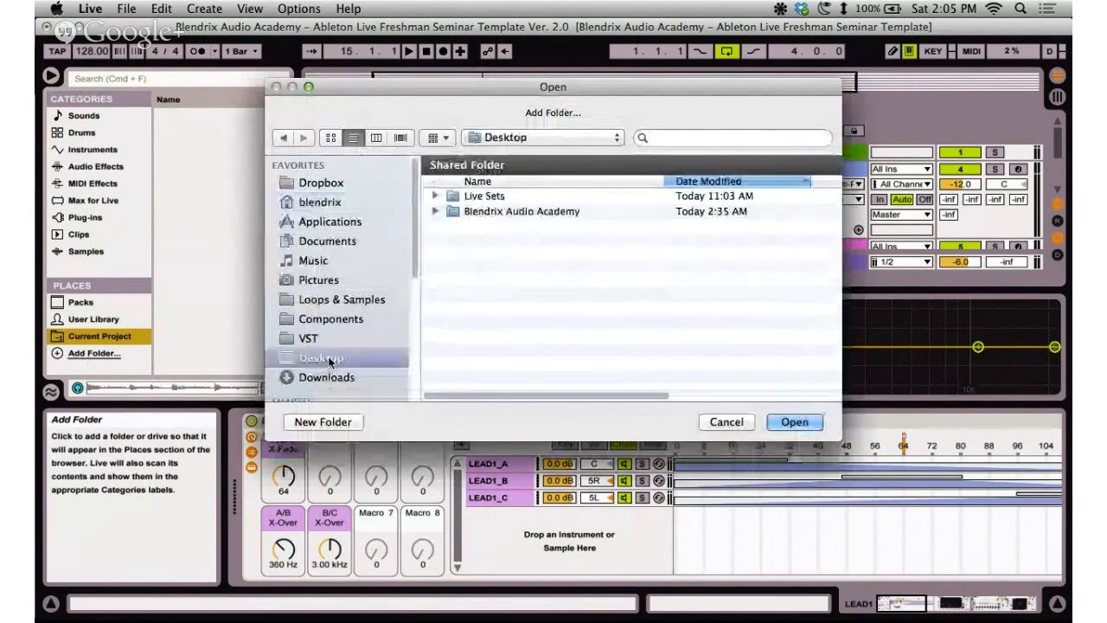
double_click(490, 212)
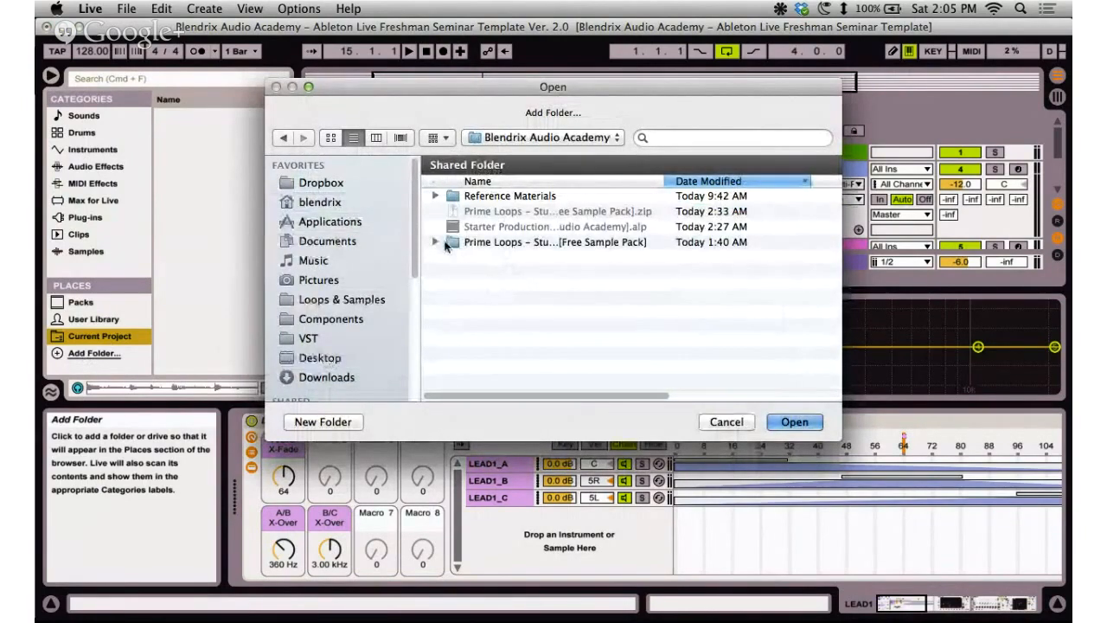
click(437, 242)
click(437, 242)
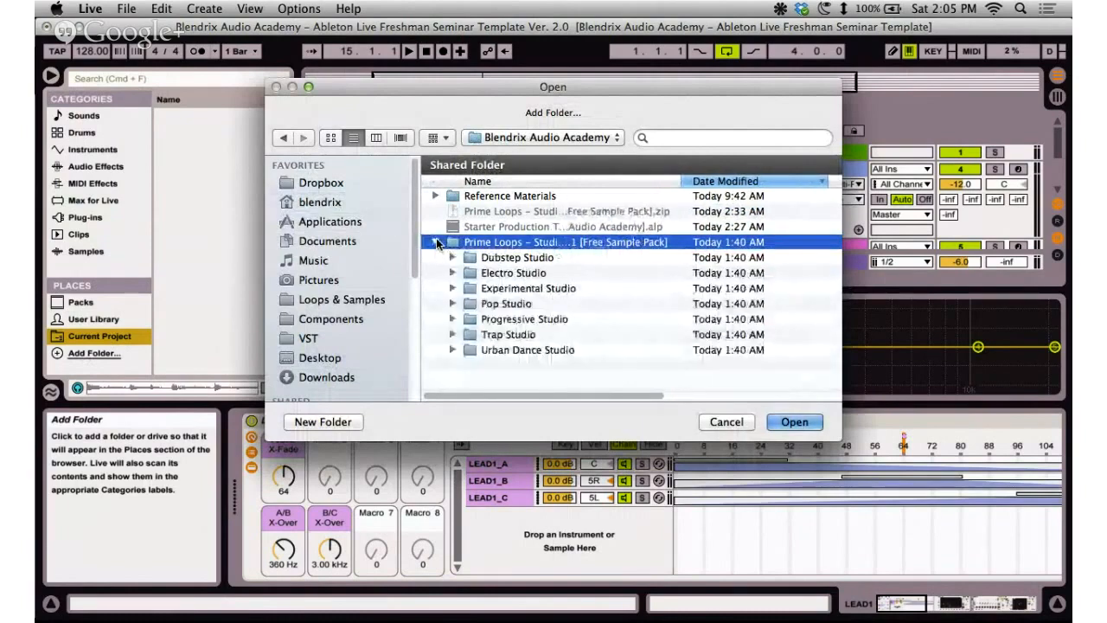
click(453, 257)
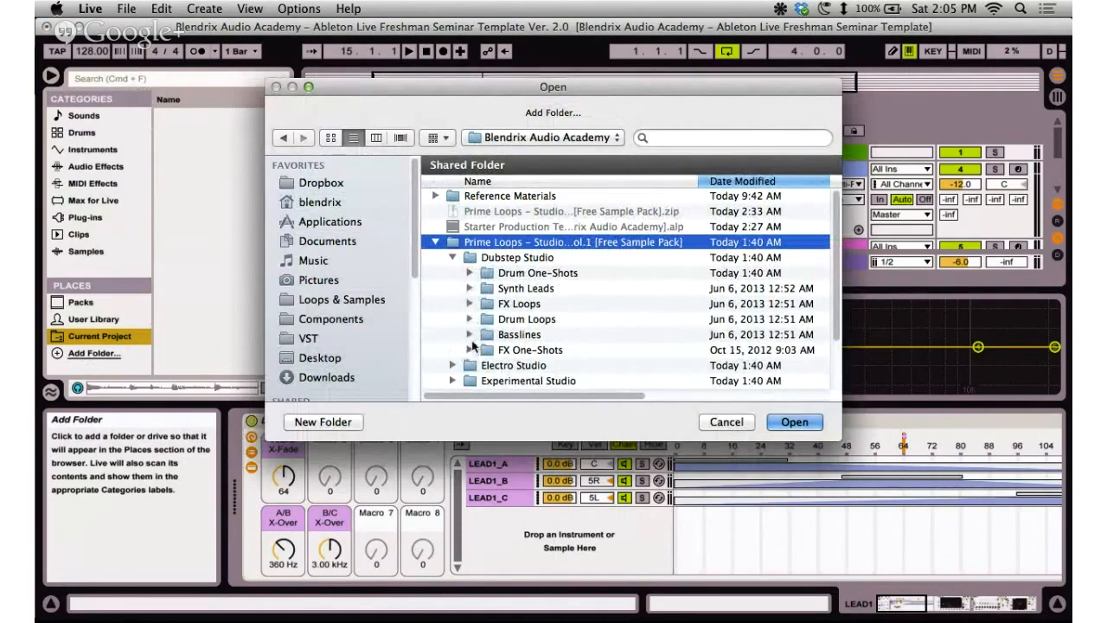
click(451, 258)
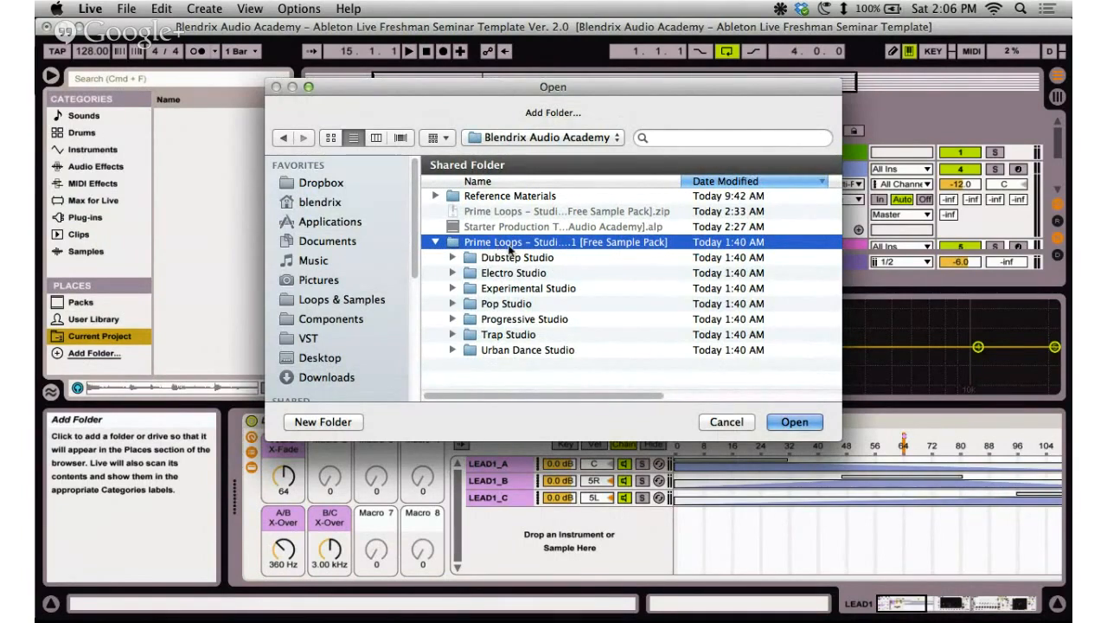
click(797, 422)
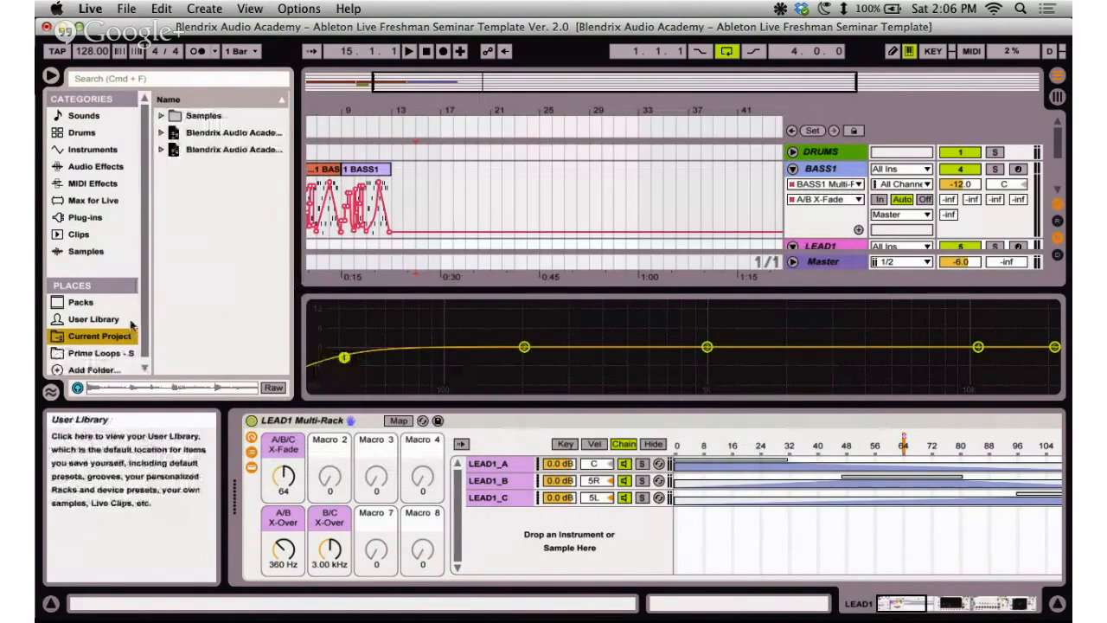
View the Prime Loops place in the browser and look inside its Electro Studio folder.
click(91, 353)
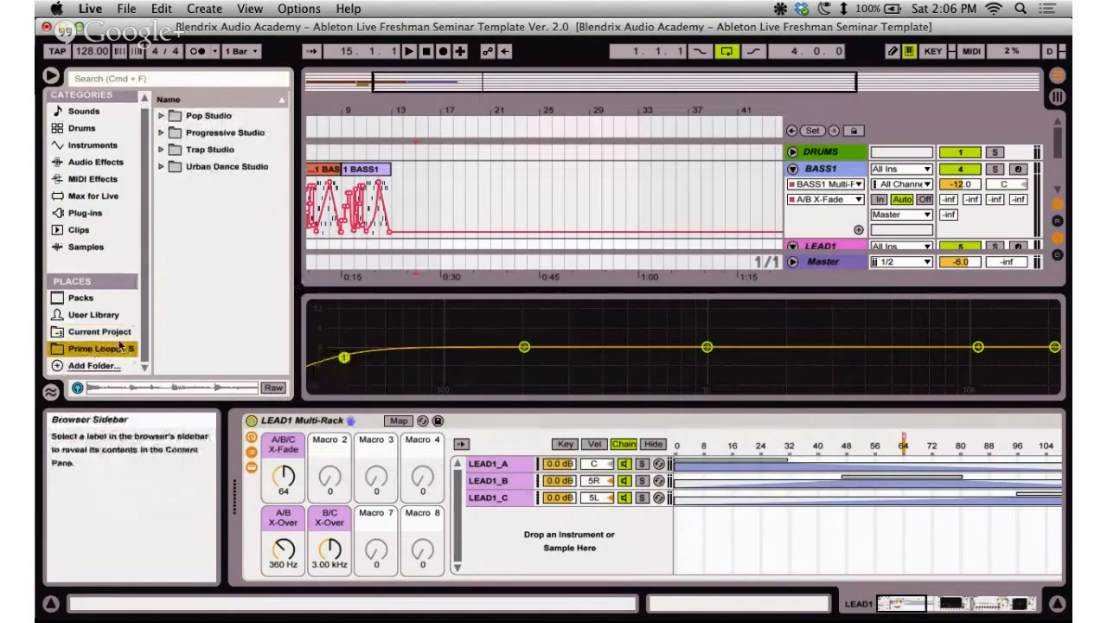
click(121, 331)
click(104, 348)
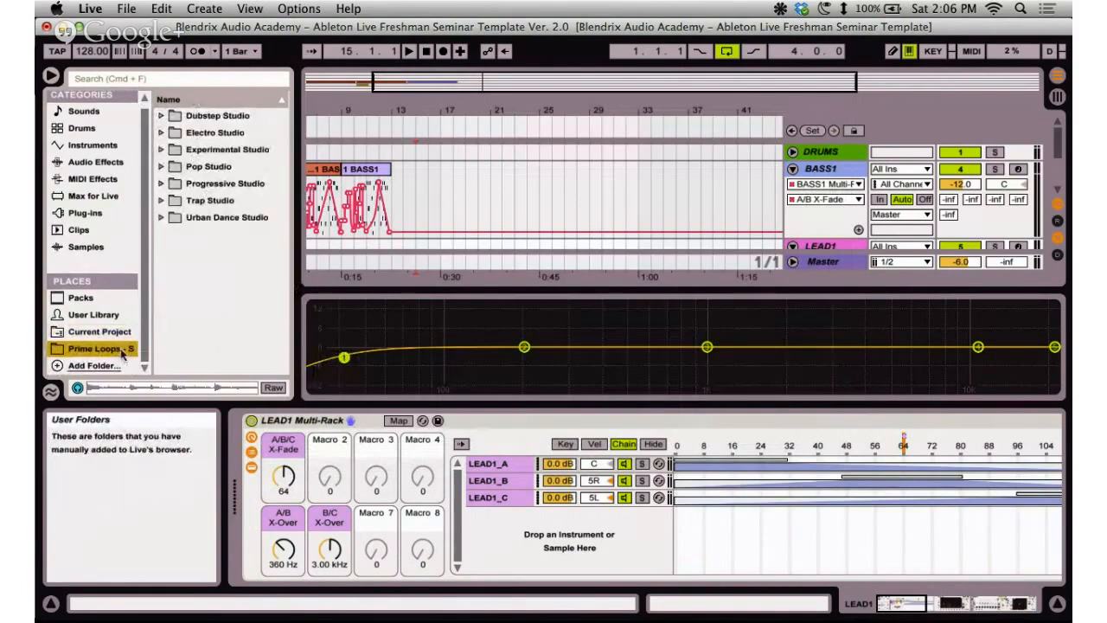
click(164, 134)
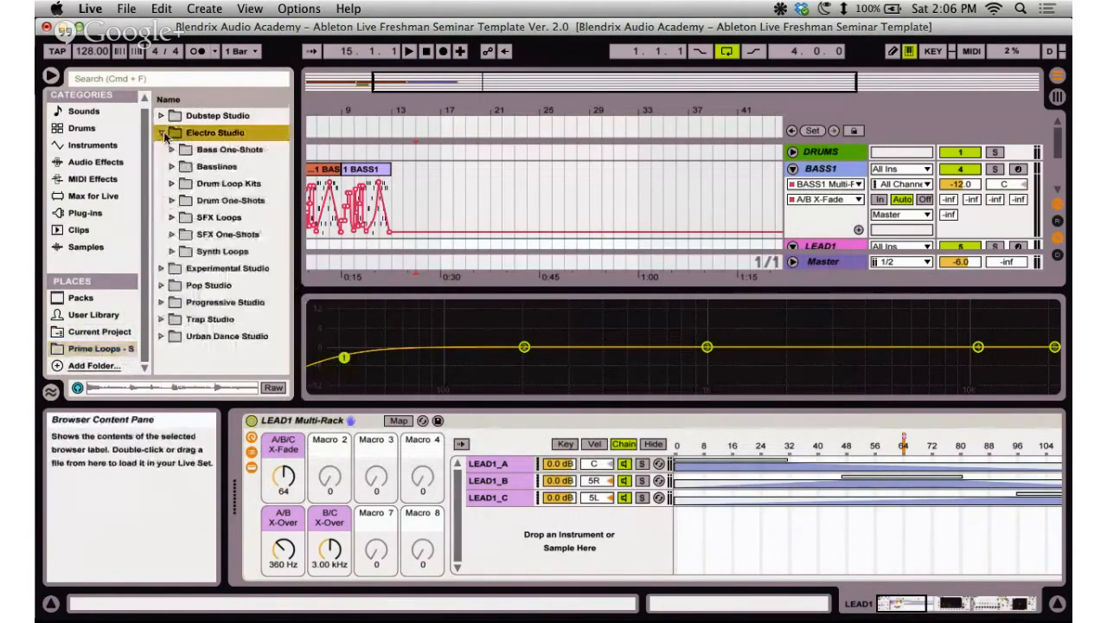
click(164, 134)
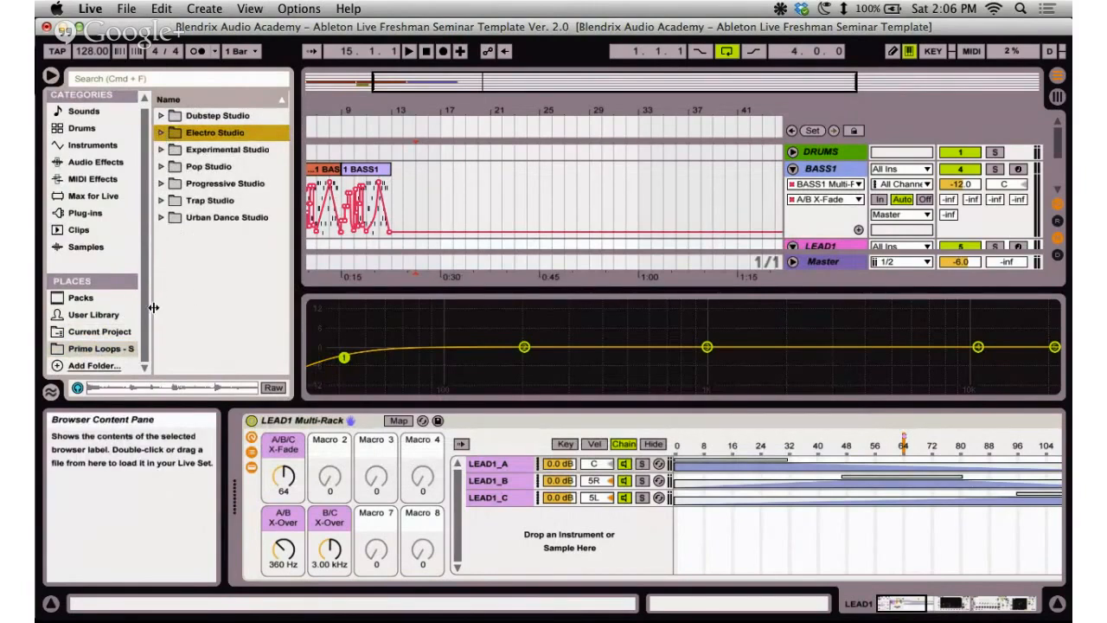
click(189, 118)
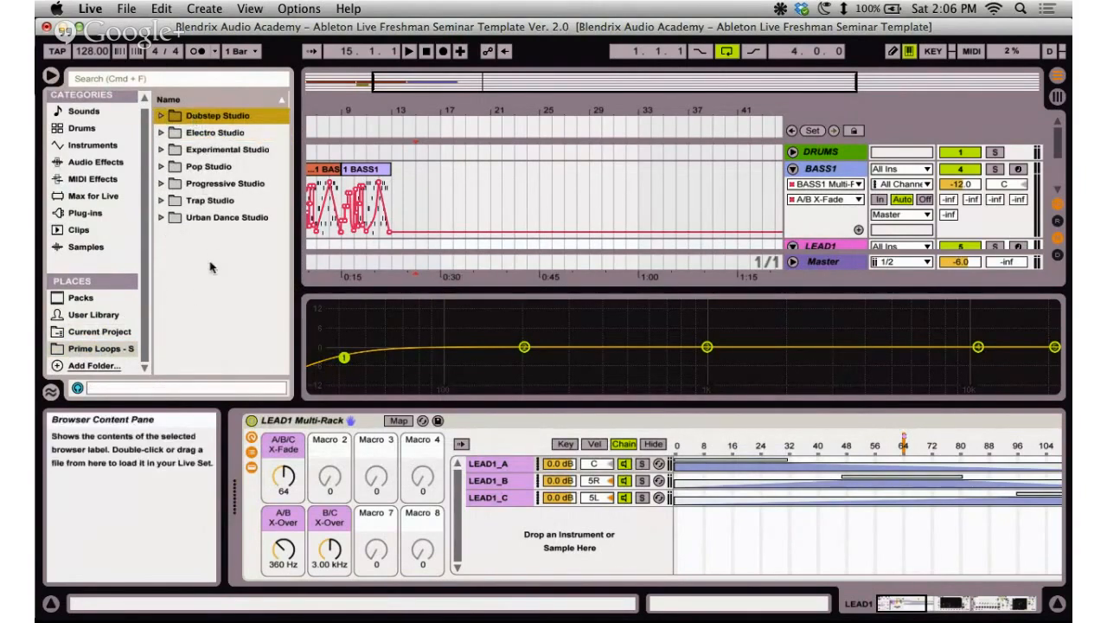
Search the browser for "snare", look through the matching samples, and clear the search.
click(160, 80)
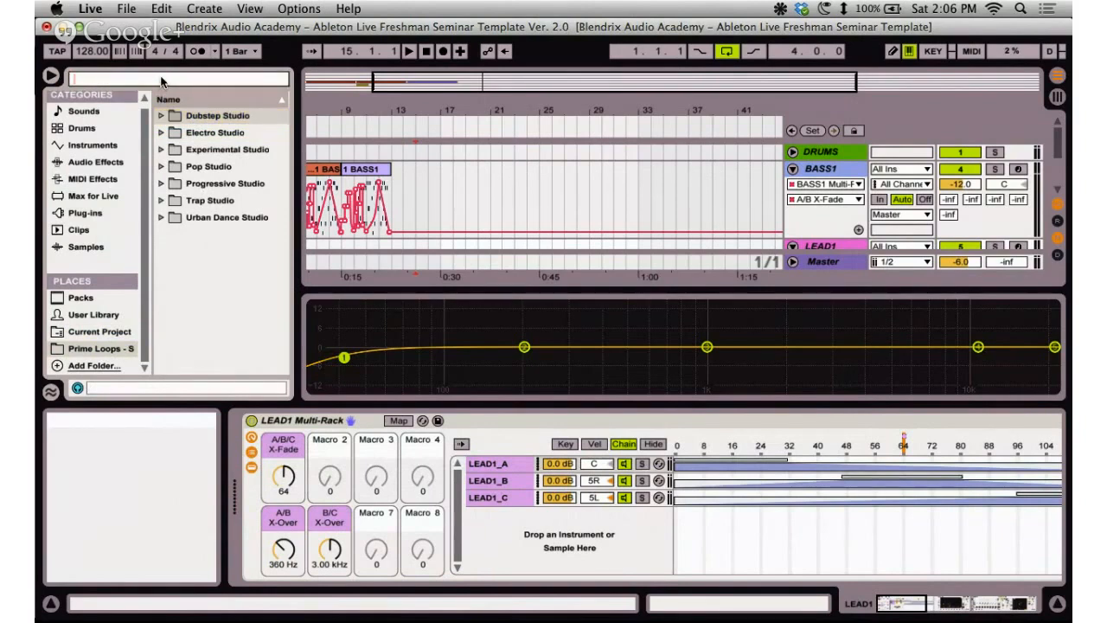
text(snare)
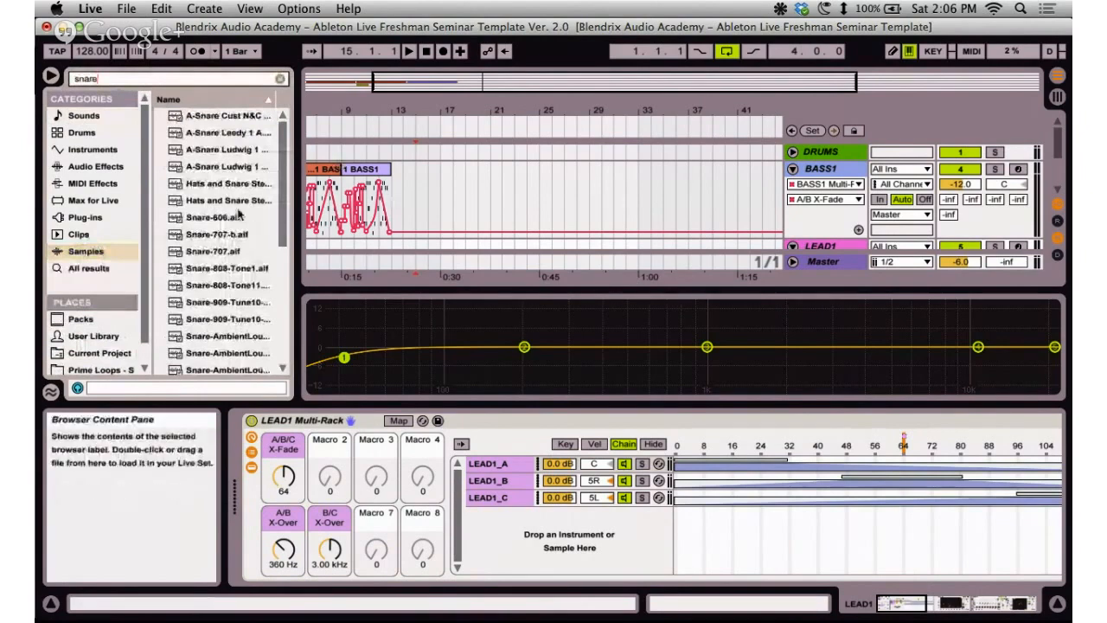
scroll(227, 216, down, 5)
scroll(232, 218, up, 4)
scroll(233, 218, down, 5)
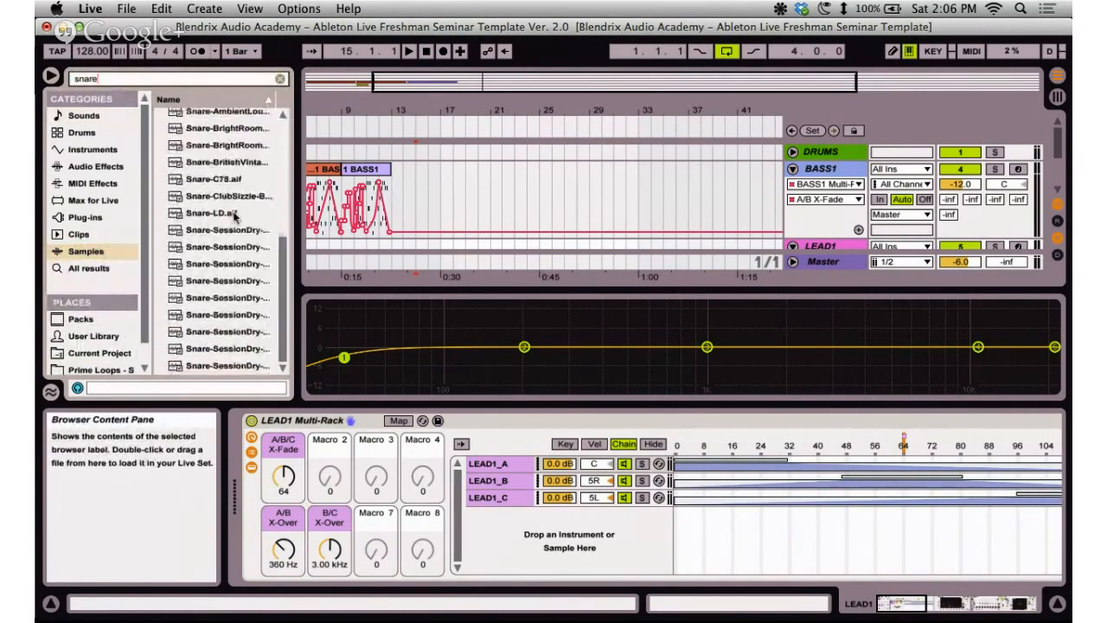
scroll(234, 218, up, 10)
key(BackSpace)
key(BackSpace)
key(BackSpace)
key(BackSpace)
key(BackSpace)
scroll(191, 258, down, 10)
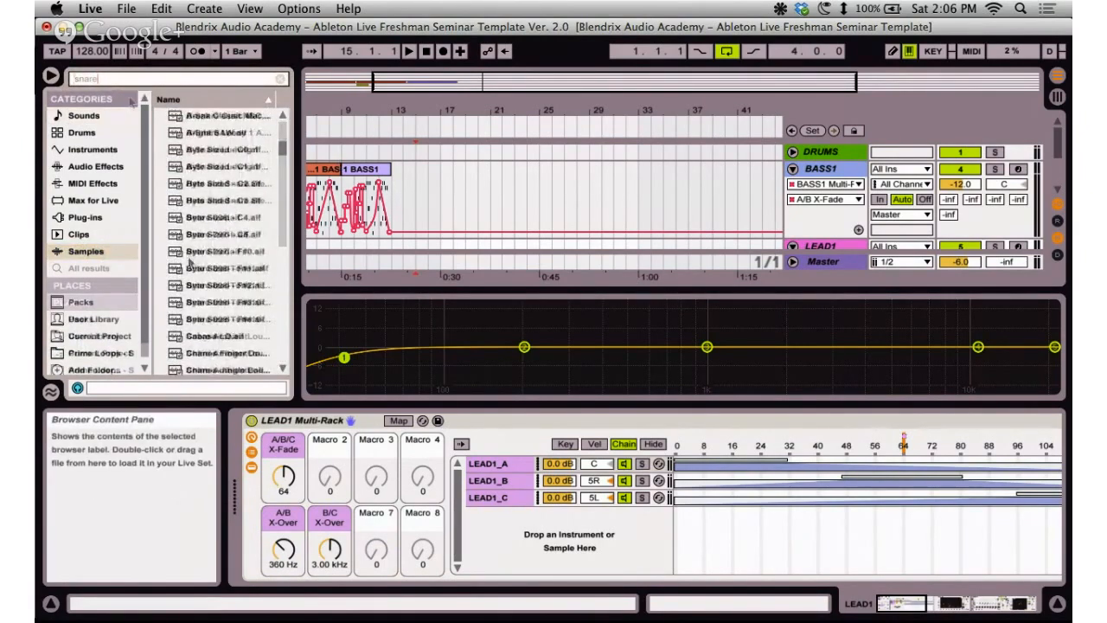
scroll(191, 259, down, 15)
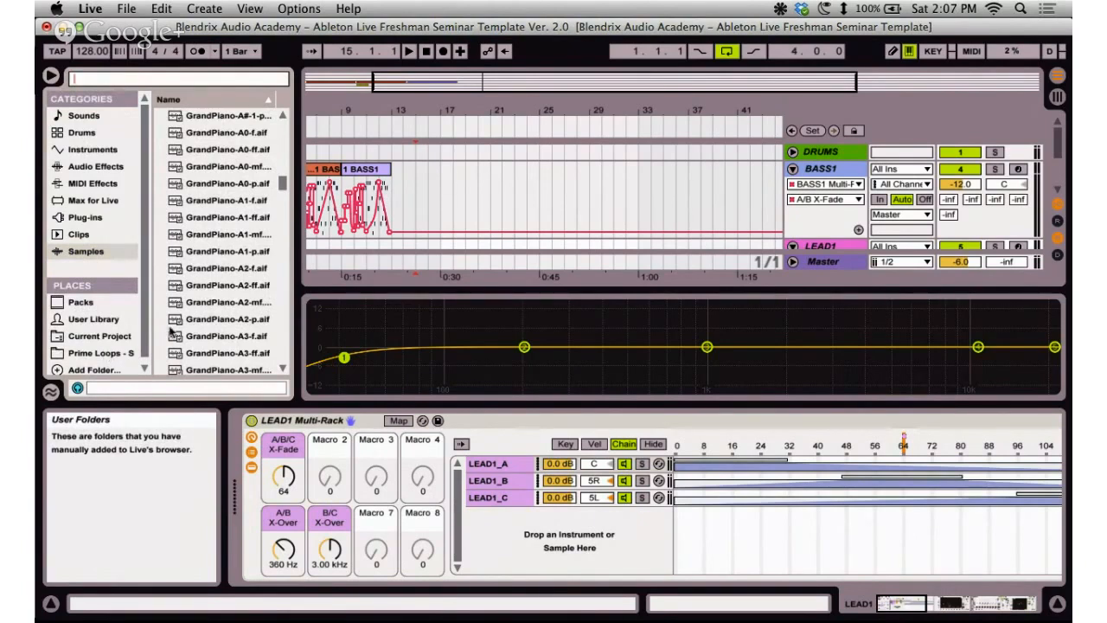
Return to the Prime Loops place, look inside Electro Studio, and expand Drum One-Shots in Dubstep Studio.
click(109, 354)
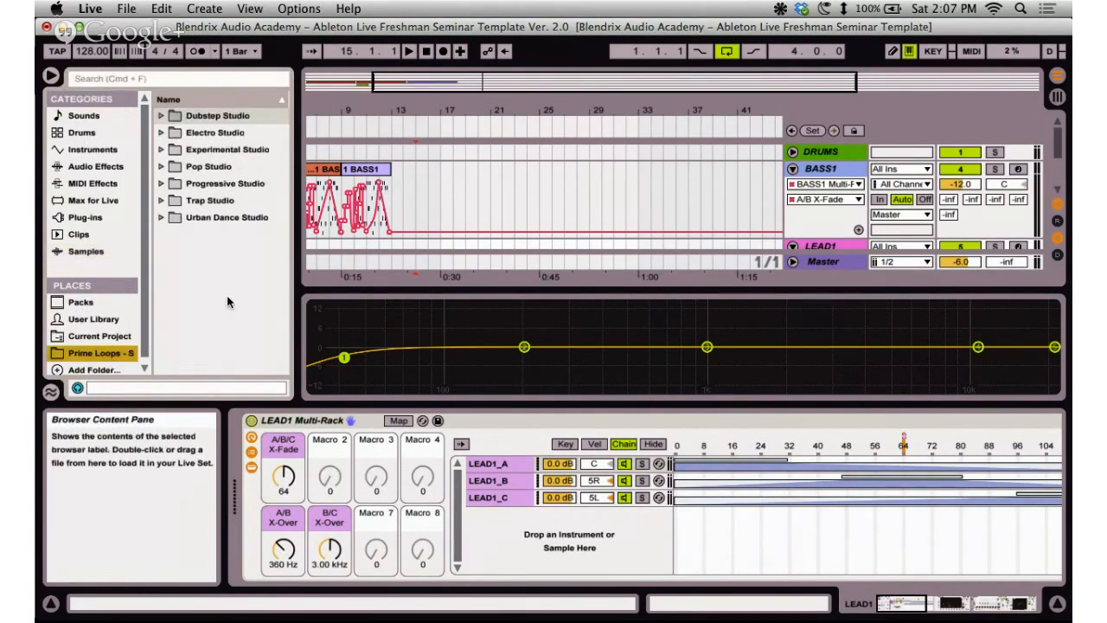
click(191, 287)
click(161, 133)
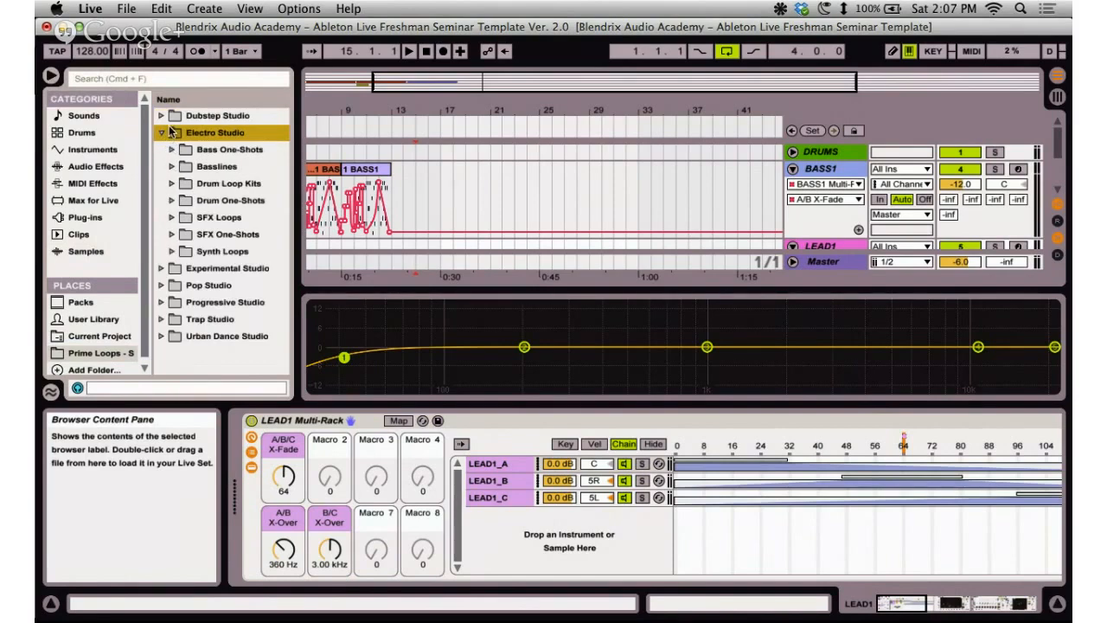
click(161, 134)
click(161, 116)
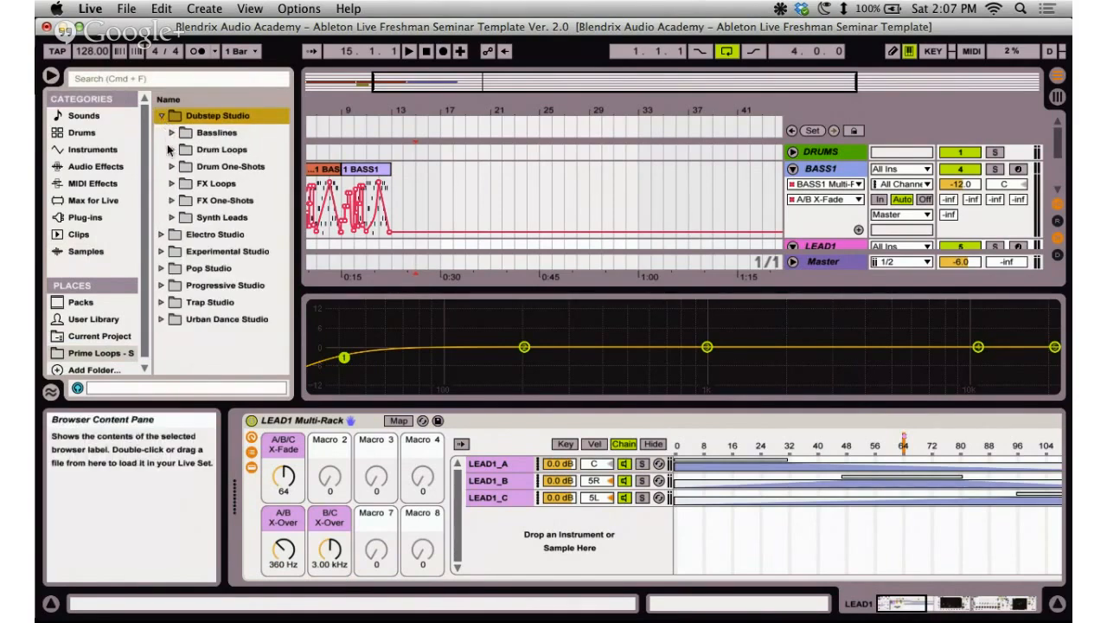
click(169, 150)
click(171, 166)
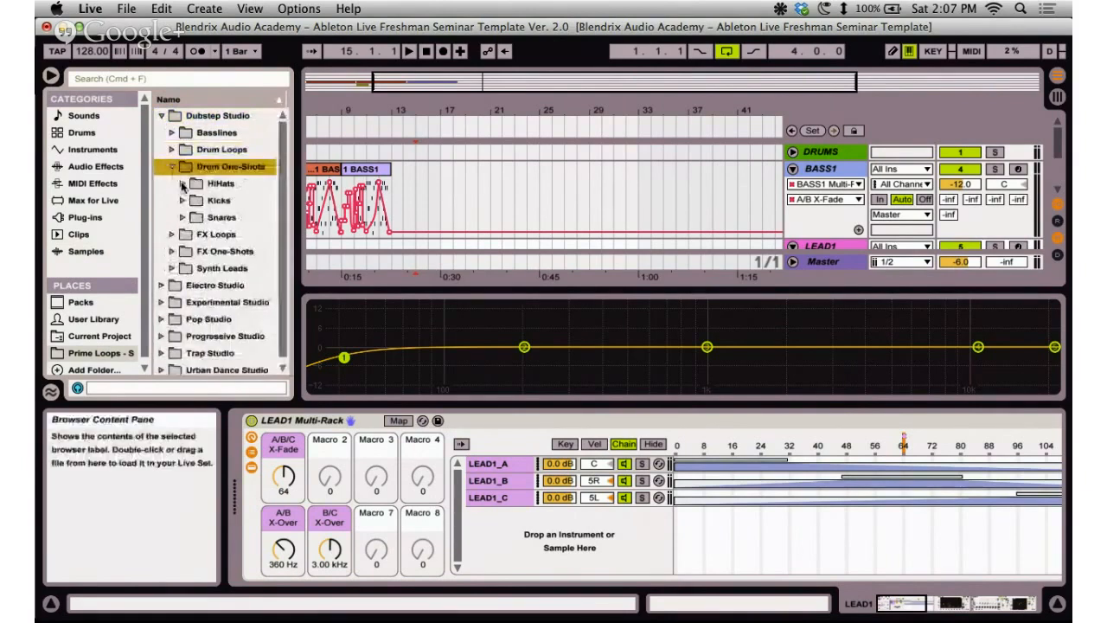
Preview Kick01.wav in the Kicks folder, look inside HiHats, and collapse the Dubstep Studio folders.
click(183, 199)
click(238, 217)
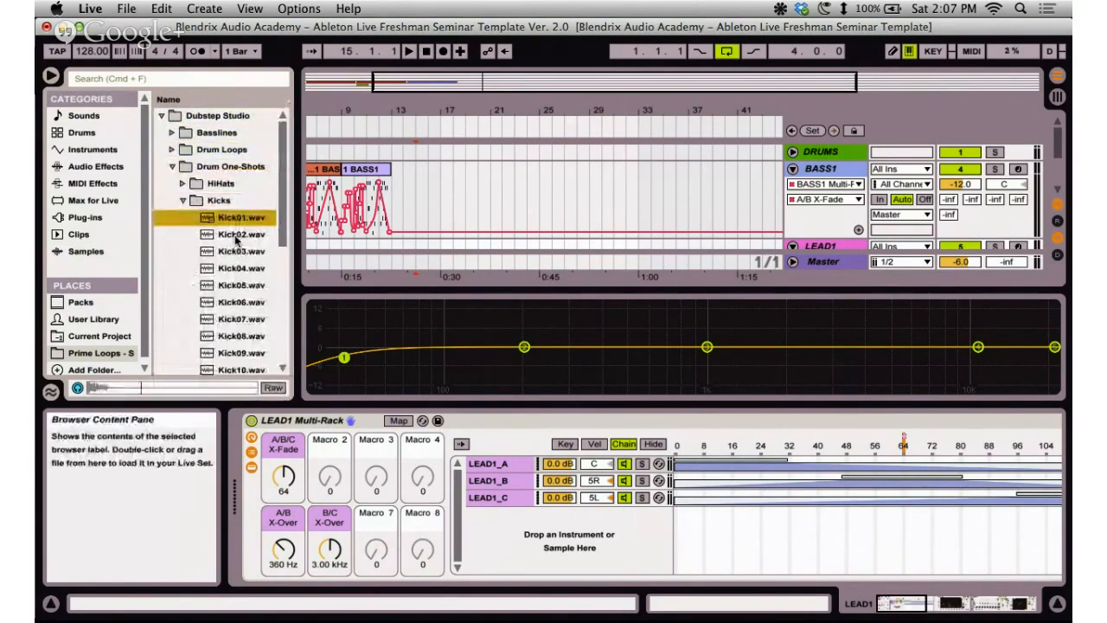
click(183, 200)
click(184, 184)
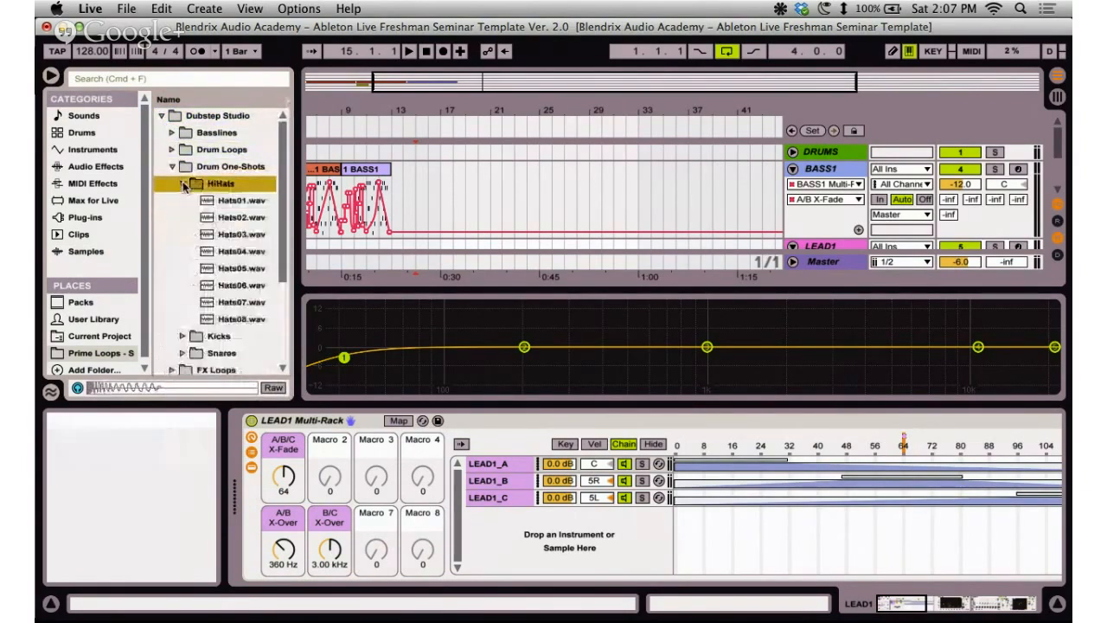
click(183, 184)
click(171, 166)
click(161, 115)
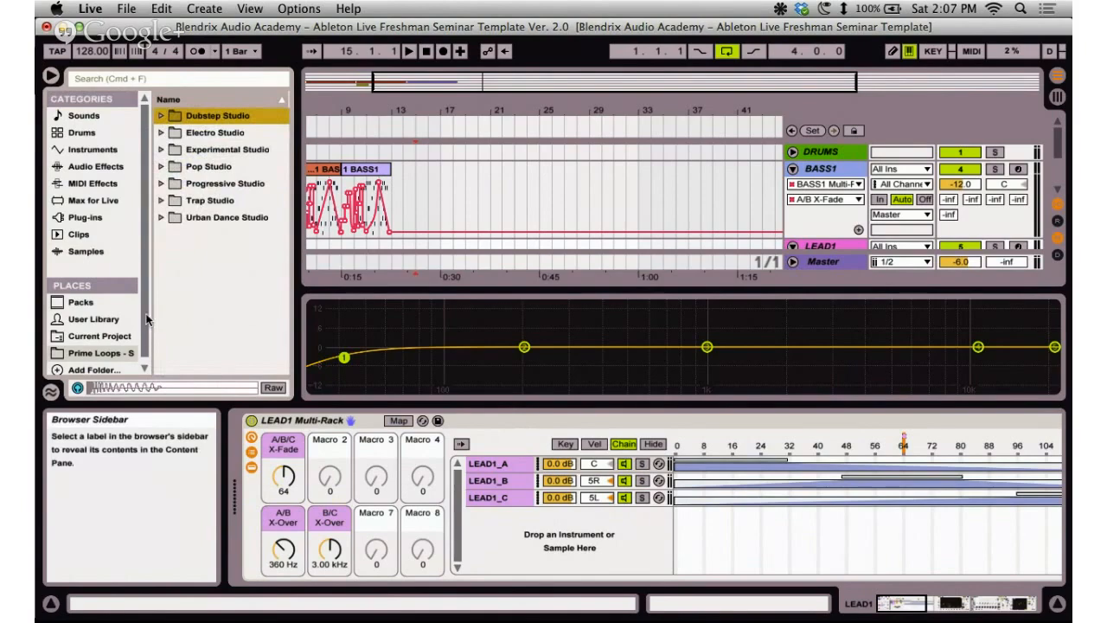
Switch to the outline to read the Preferences section, and return to Ableton Live.
key(super+Tab)
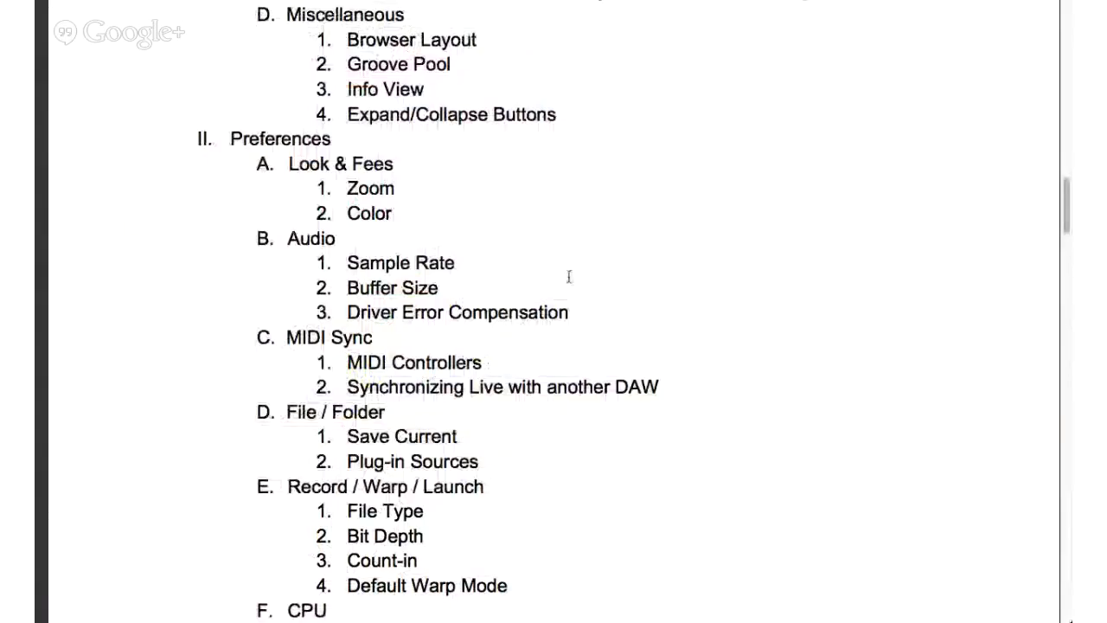
scroll(569, 277, down, 3)
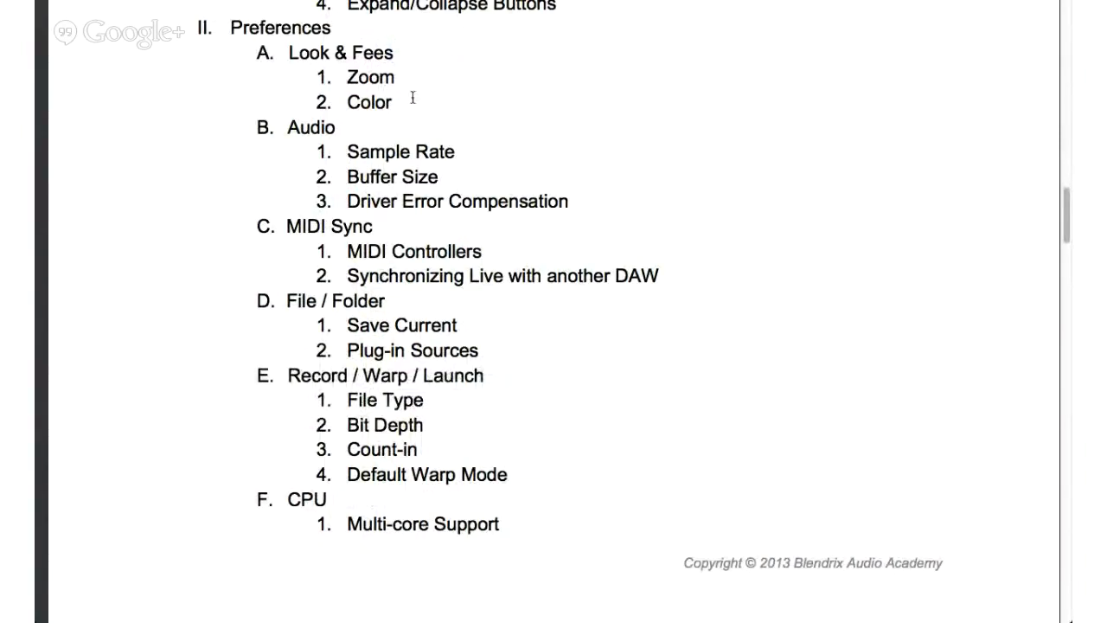
key(super+Tab)
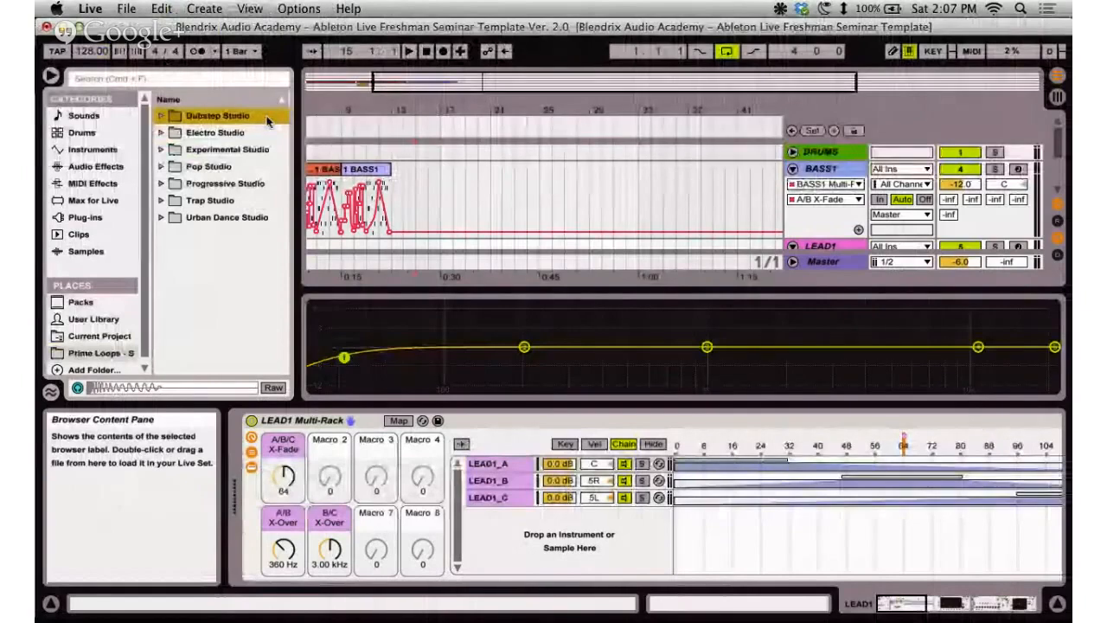
Open the Preferences, shift the window up, glance at the MIDI Sync page, and show the Look/Feel settings.
key(super+comma)
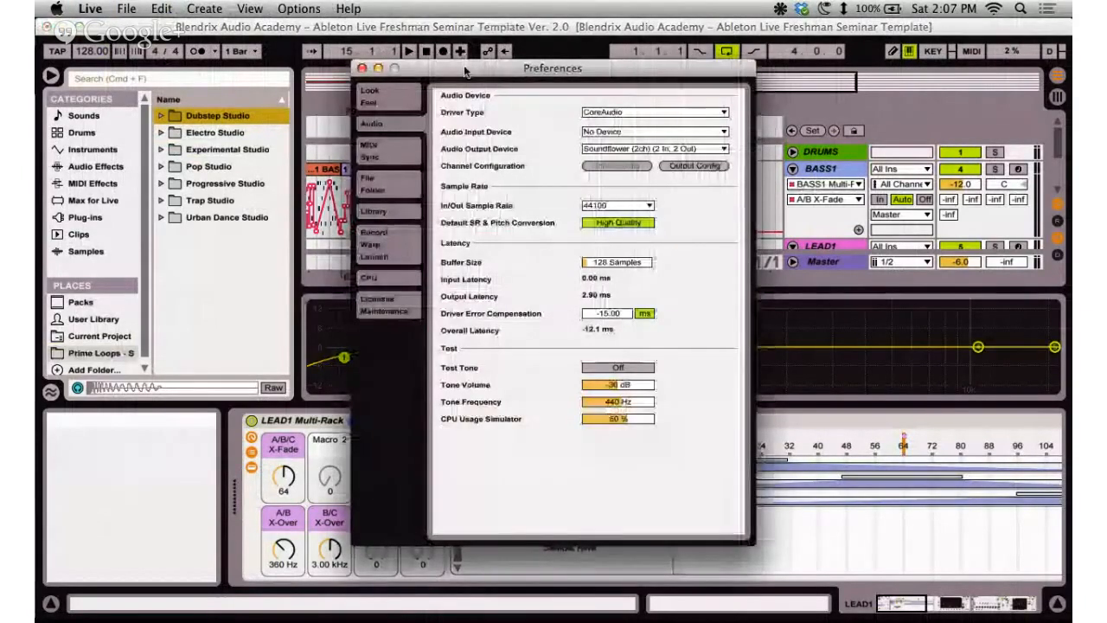
drag(537, 69, 414, 31)
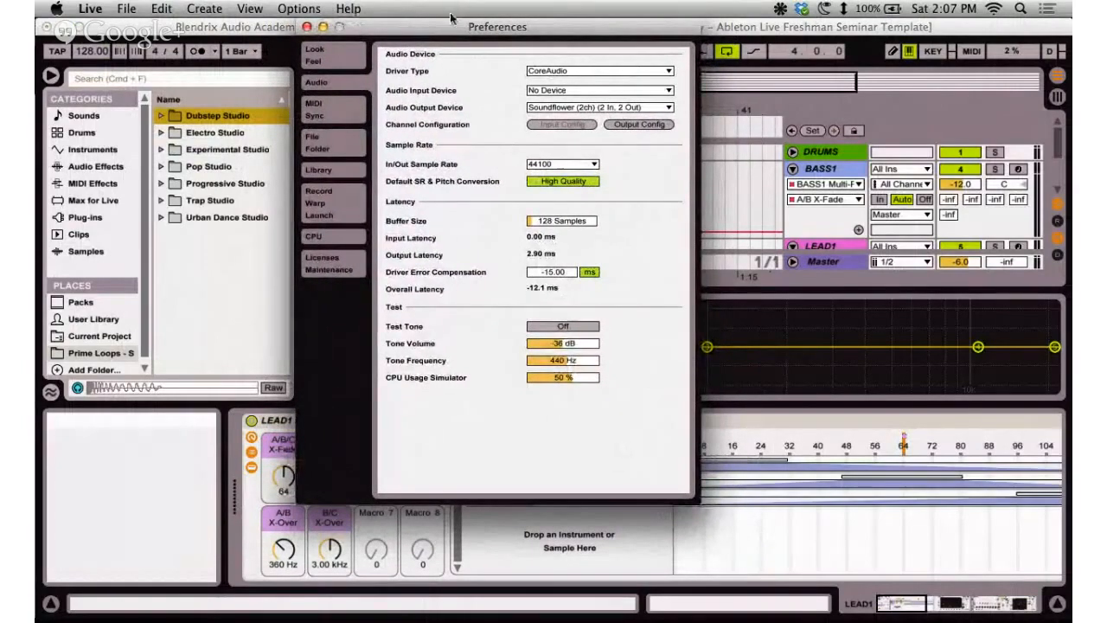
drag(450, 29, 460, 36)
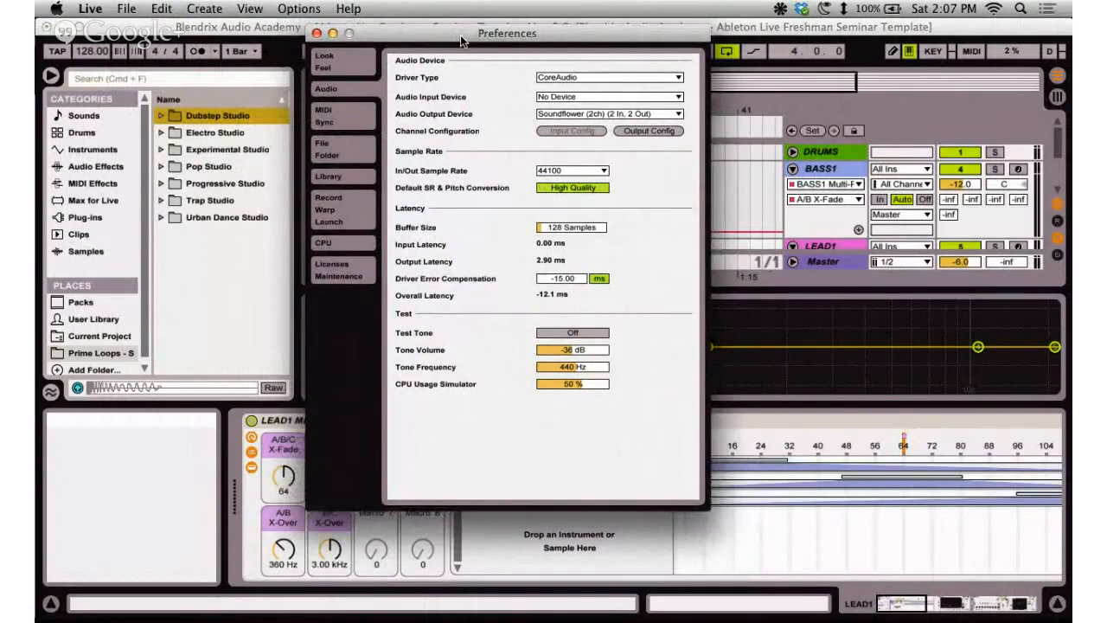
click(328, 71)
key(Down)
key(Down)
key(Down)
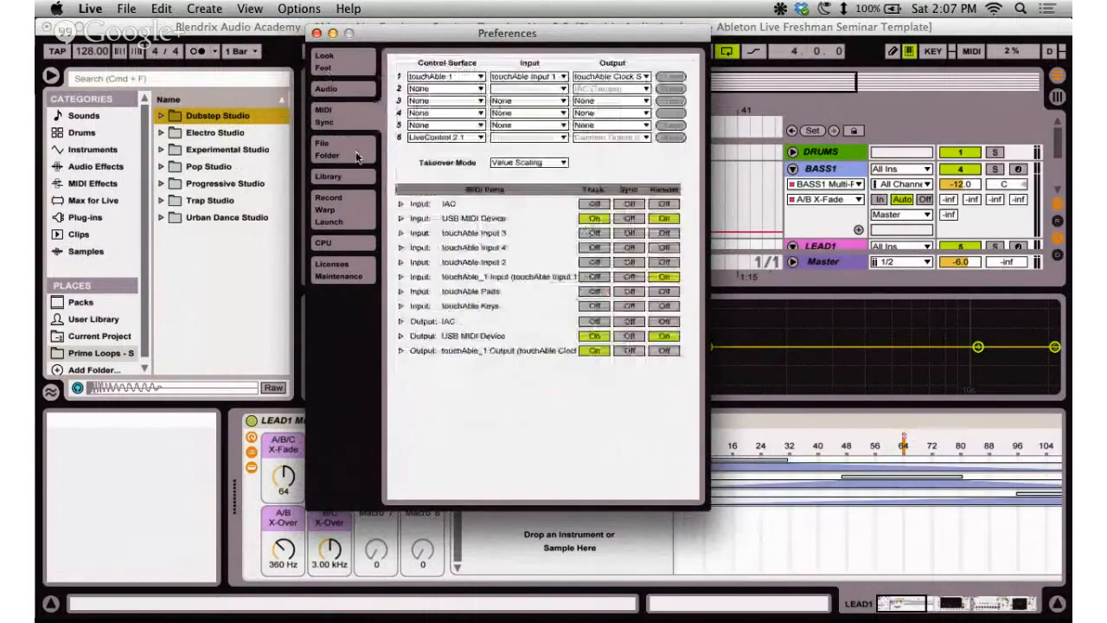
click(350, 69)
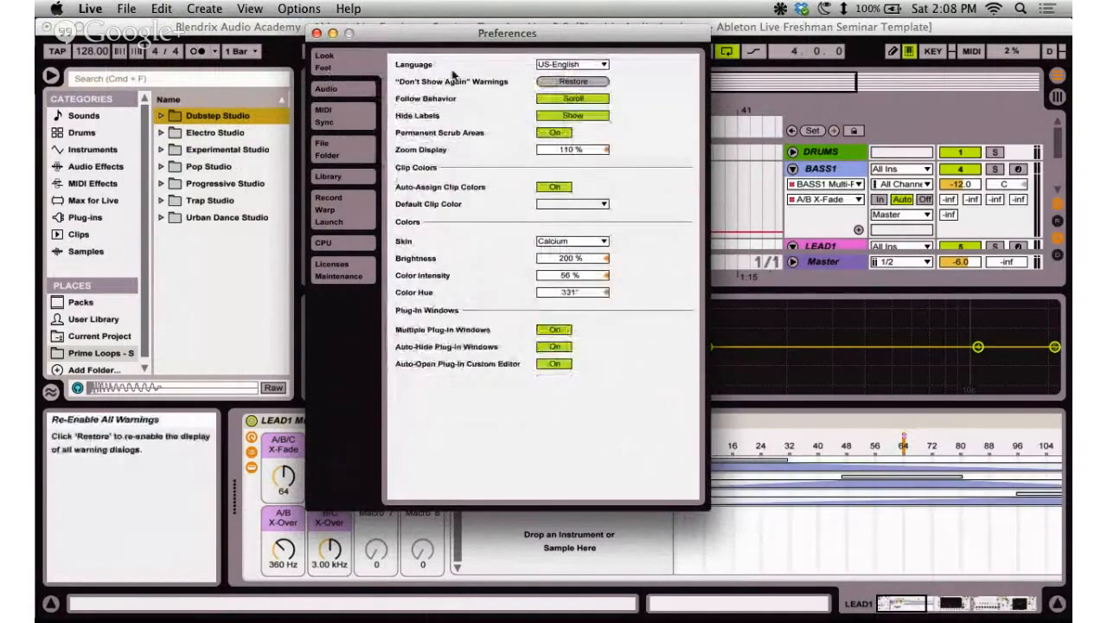
Enlarge the Zoom Display to 136 %, reduce it to 85 %, and reposition the Preferences window.
drag(573, 149, 579, 152)
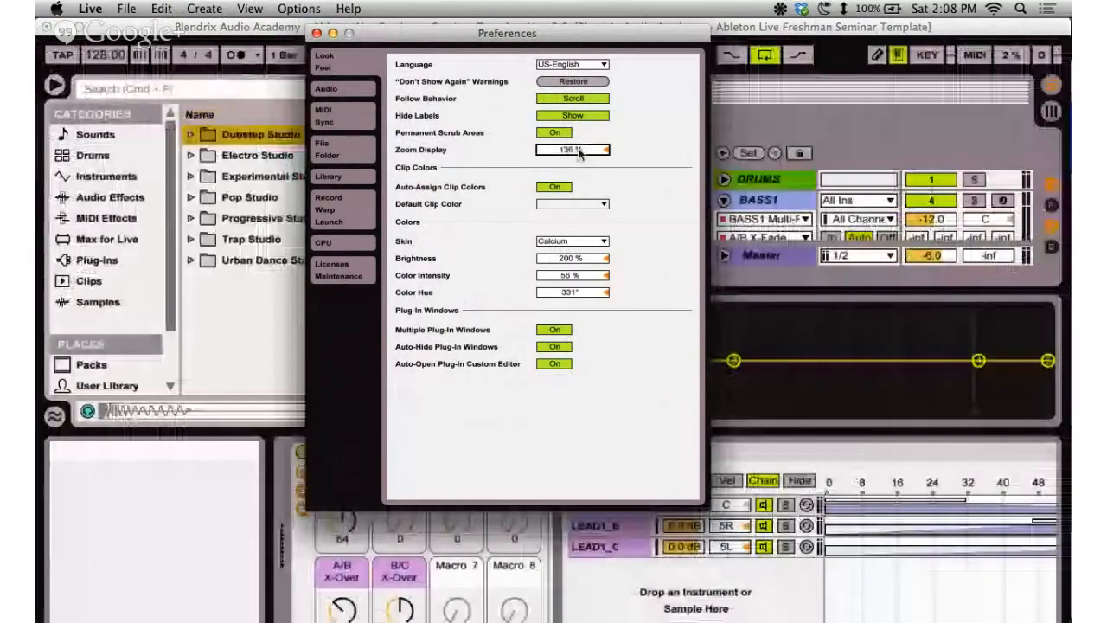
drag(580, 151, 583, 162)
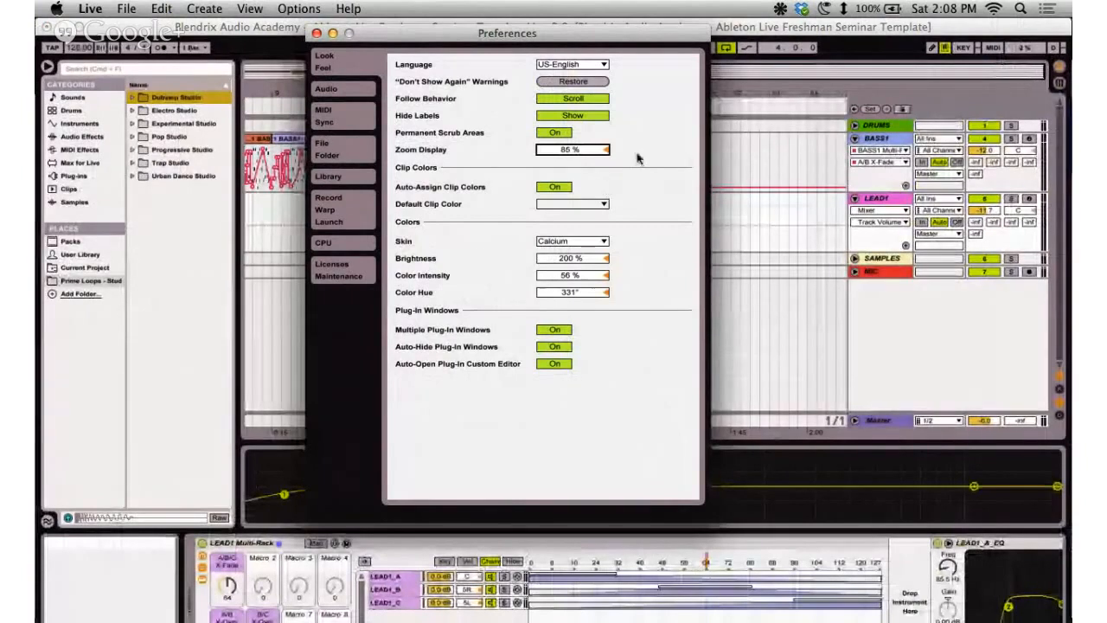
drag(620, 33, 641, 41)
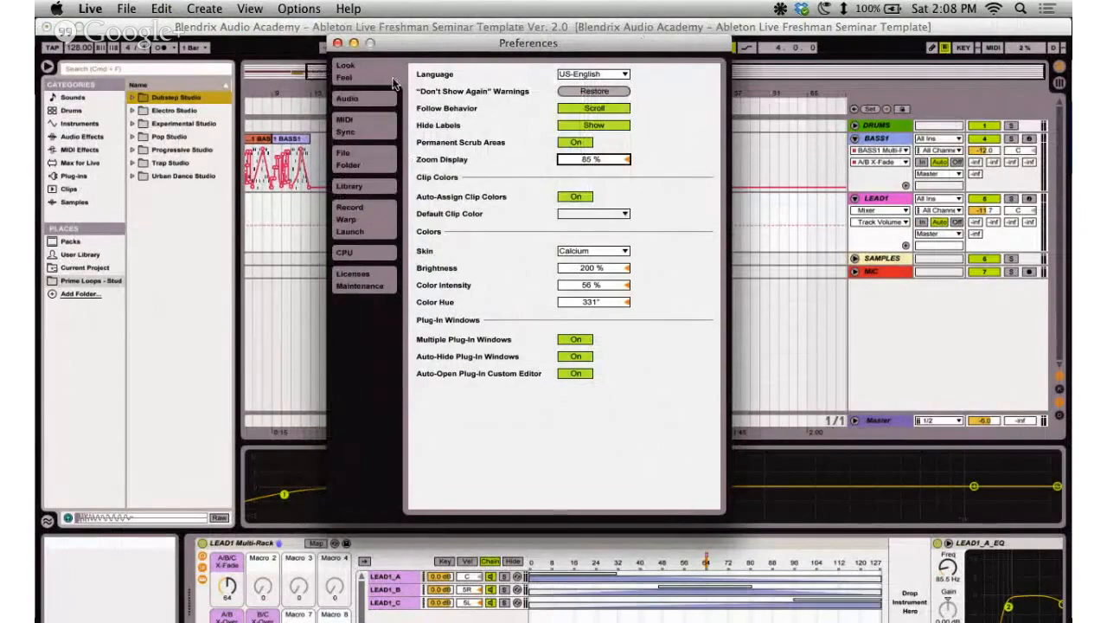
Close the Preferences, place the insert mark in the BASS1 track, check the outline's Preferences section, and return to Ableton Live.
click(337, 42)
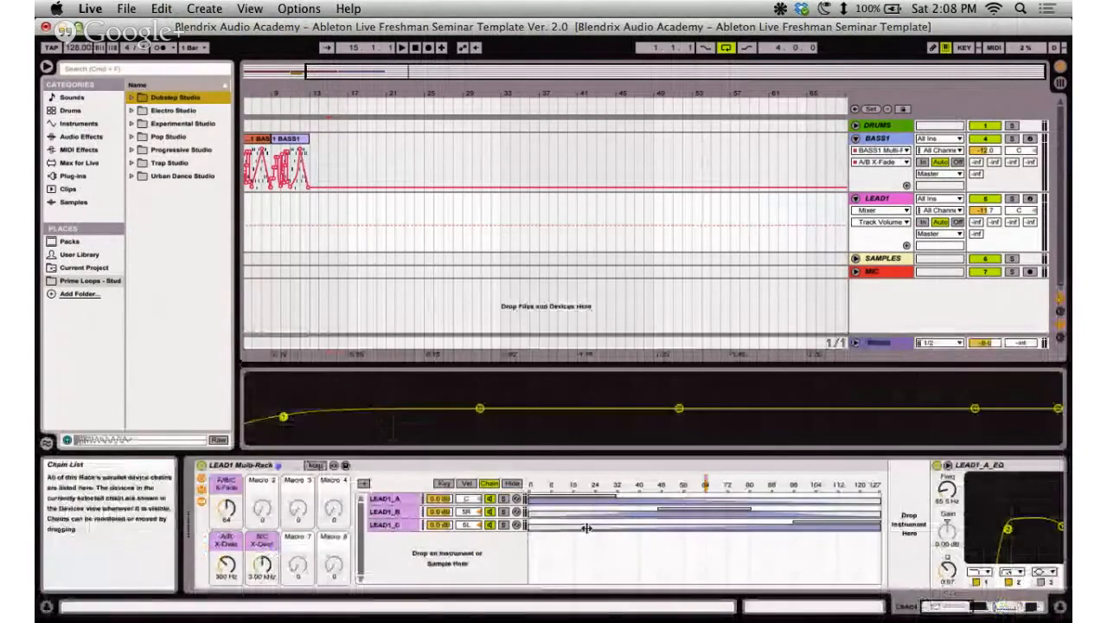
click(448, 169)
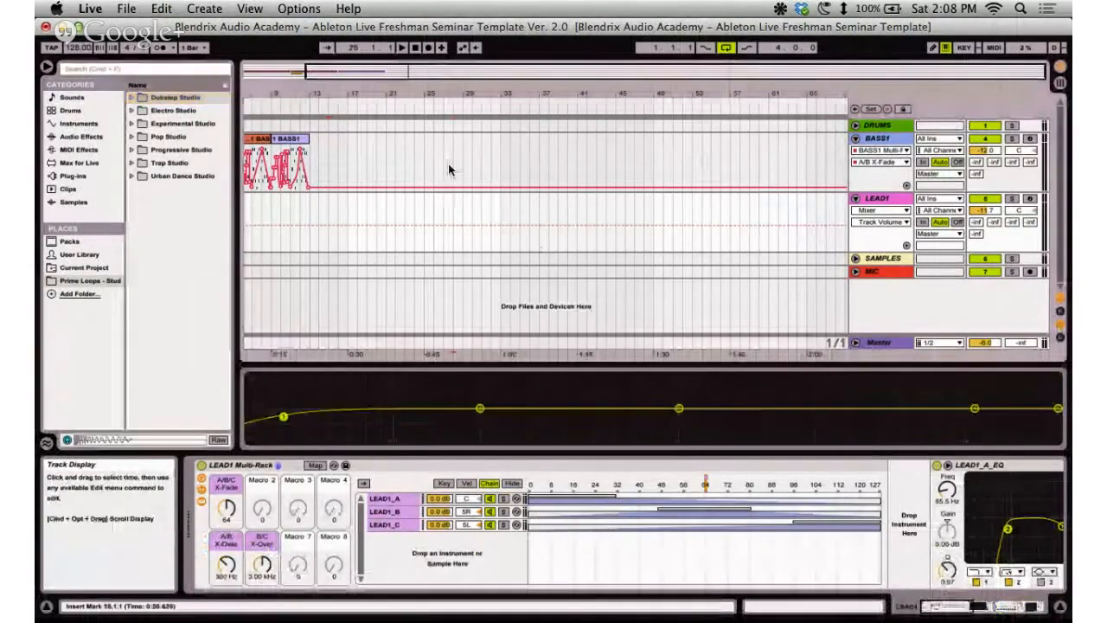
key(ctrl+Right)
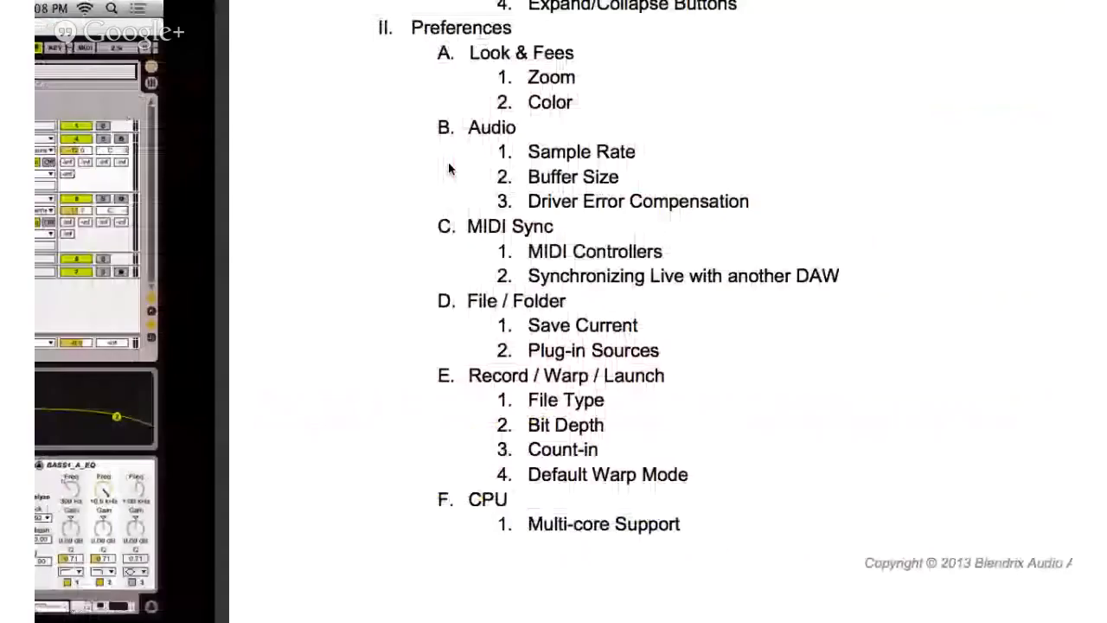
key(ctrl+Left)
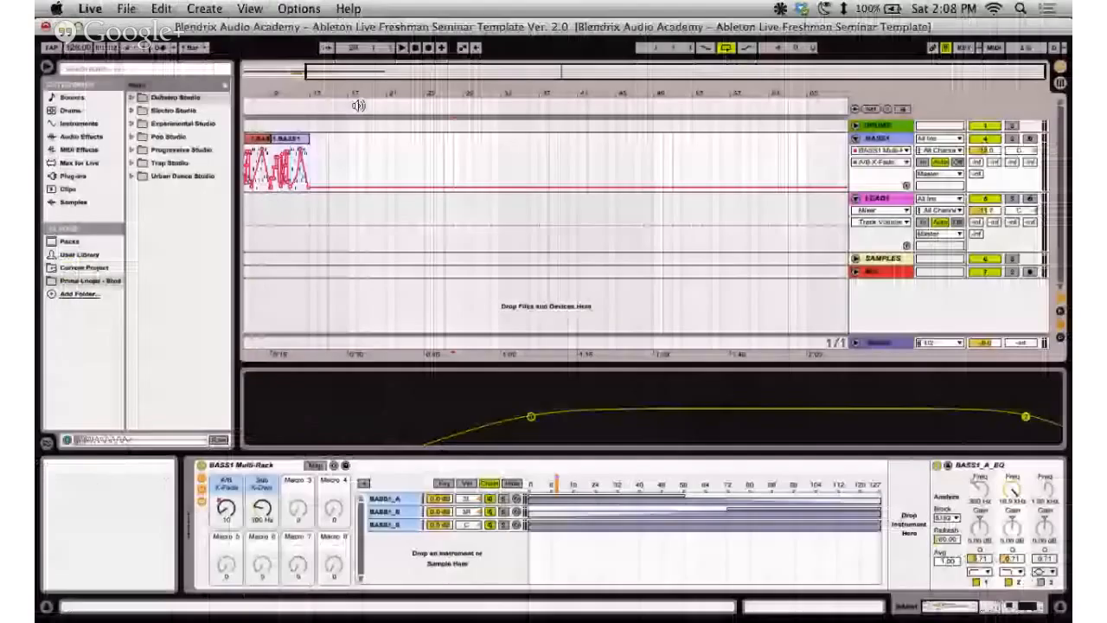
Reopen the Look/Feel preferences and view the Default Clip Color and Skin choices without changing either.
key(super+comma)
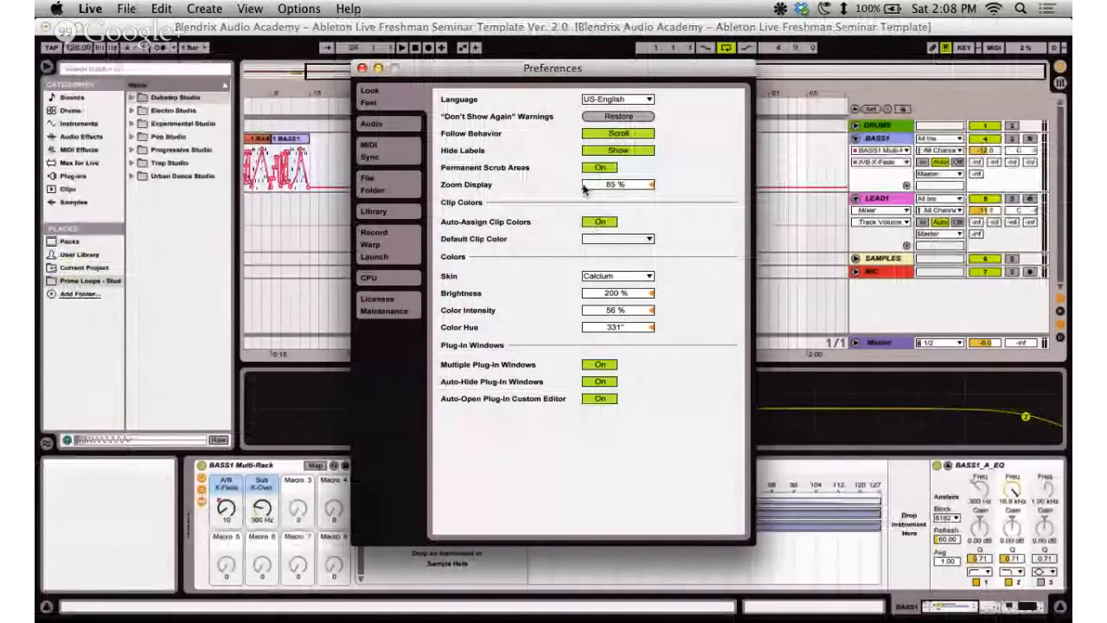
click(620, 239)
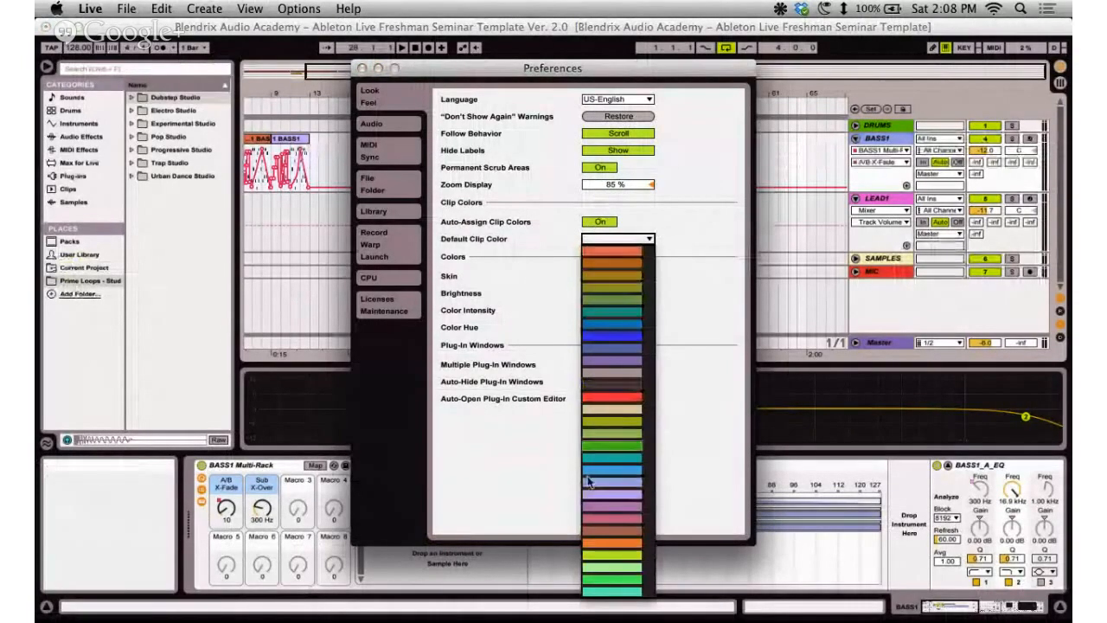
click(714, 208)
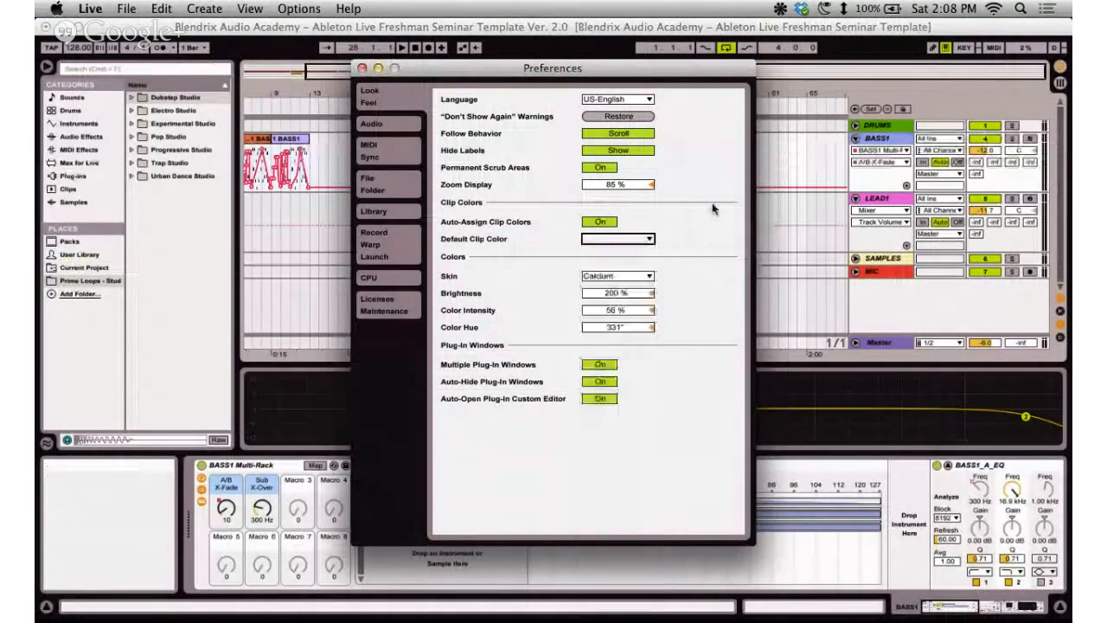
click(612, 279)
click(683, 251)
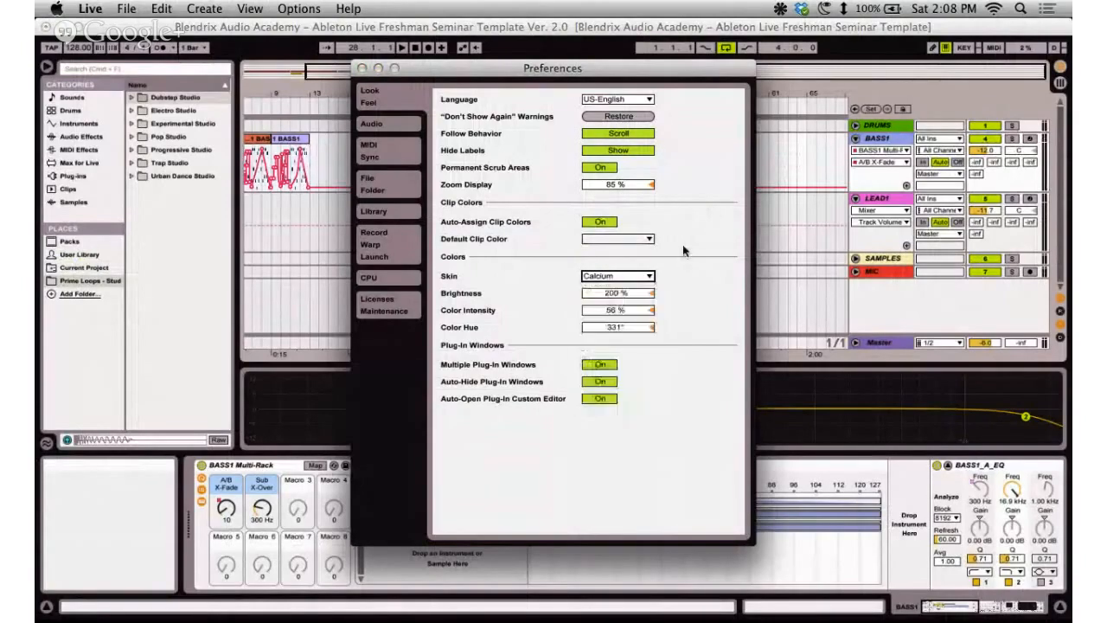
Try Brightness at 99 %, Color Intensity at 32 % and Color Hue at 157°, and view the Skin choices, keeping Calcium.
drag(623, 294, 621, 295)
drag(614, 310, 612, 332)
click(617, 276)
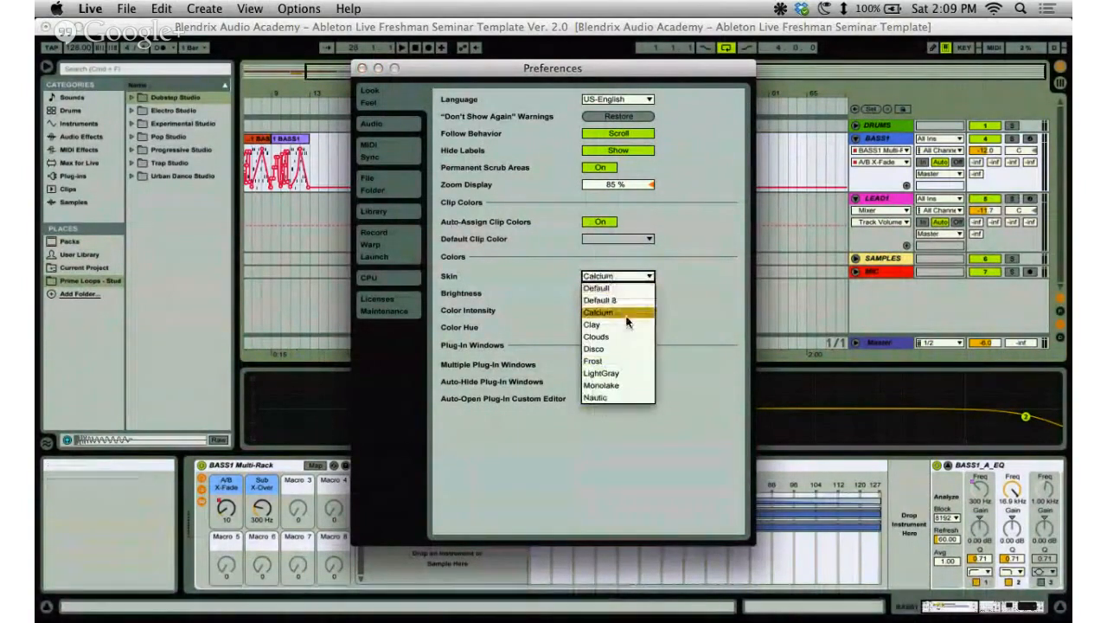
click(678, 266)
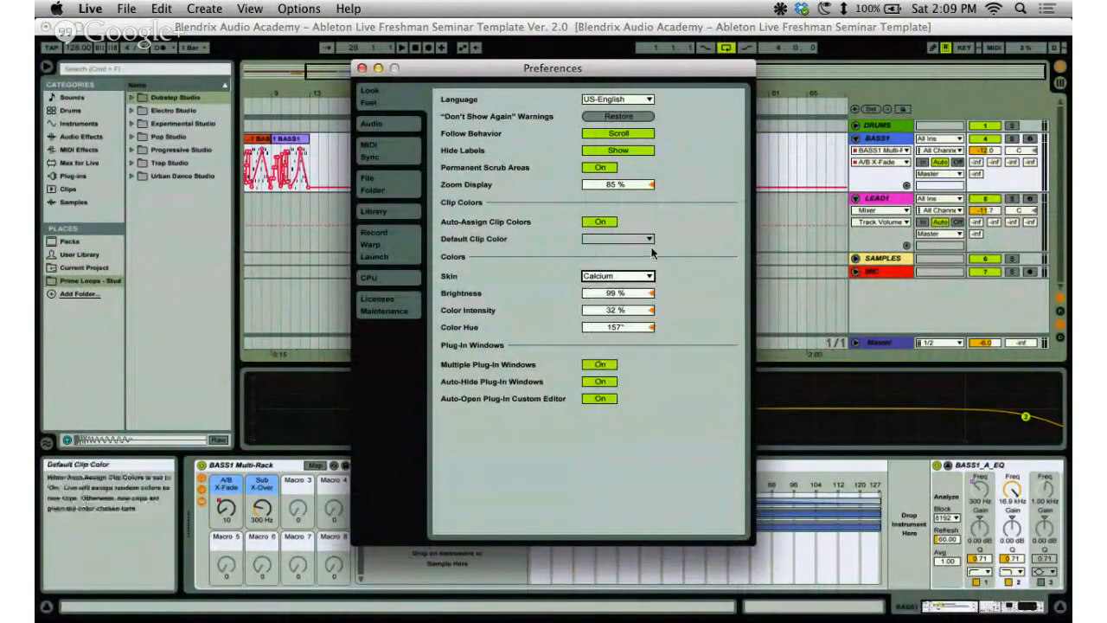
Set the interface Brightness to 200 %, Color Intensity to 64 % and Color Hue to 360°, and close the Preferences.
drag(626, 296, 618, 329)
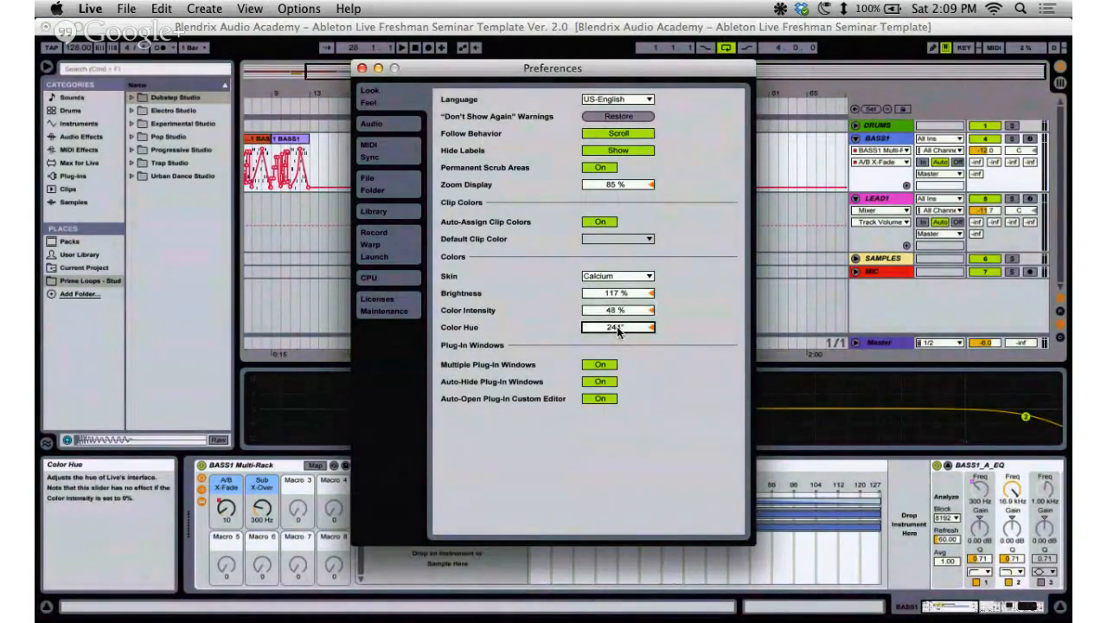
mouse_move(616, 327)
mouse_down()
mouse_move(617, 292)
mouse_move(612, 312)
mouse_up()
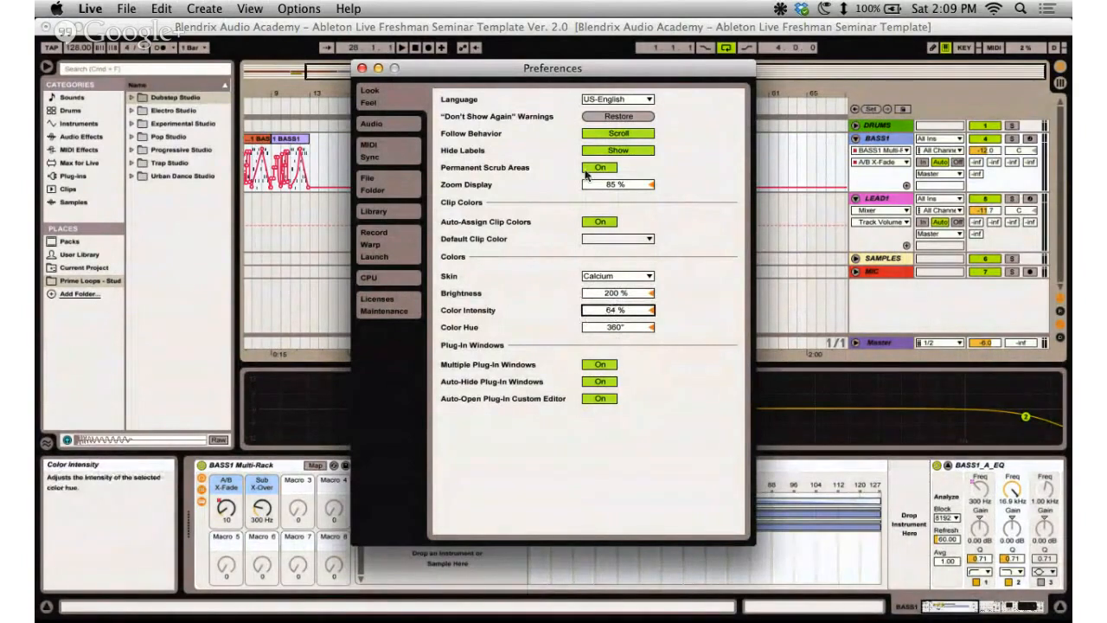
drag(605, 67, 624, 69)
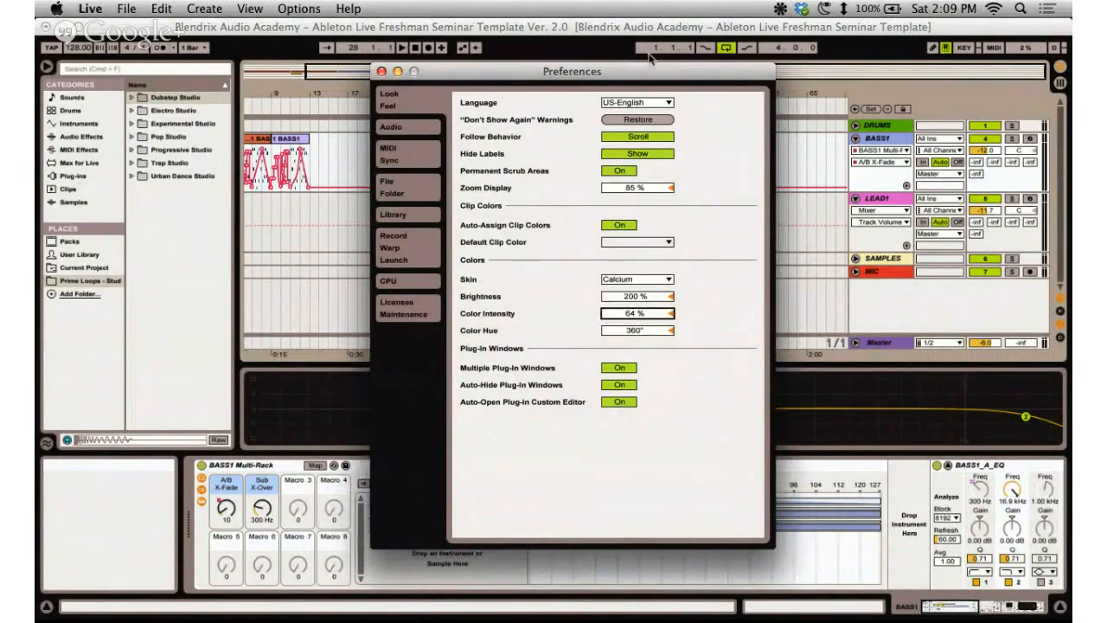
click(381, 71)
Check the Audio topics in the outline, return to Ableton Live, and open the Audio preferences.
key(super+Tab)
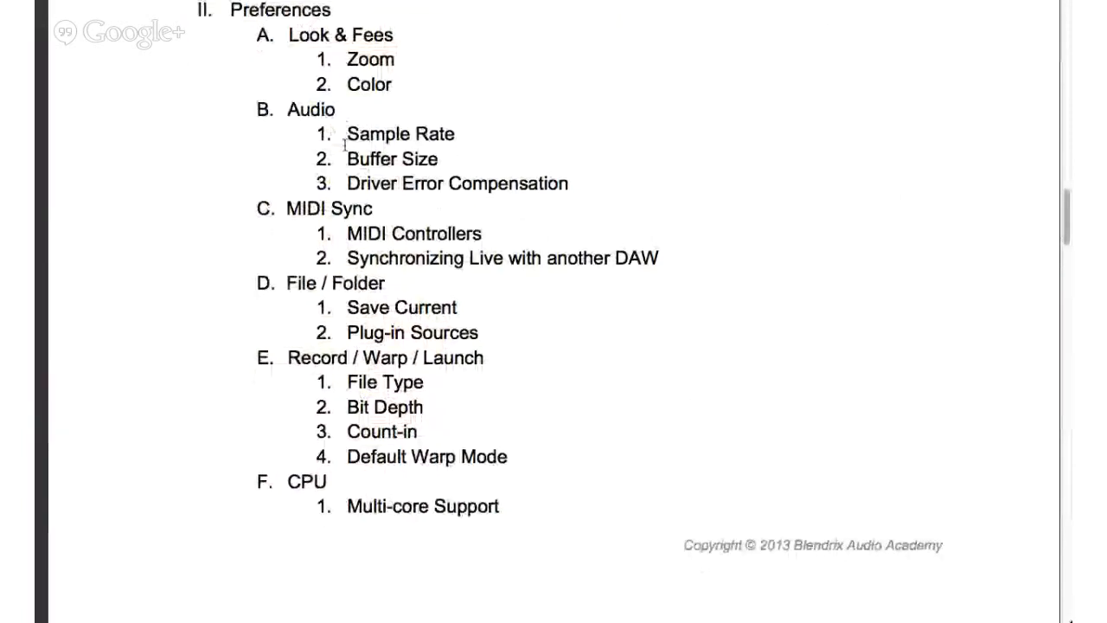
scroll(345, 149, down, 1)
key(super+Tab)
key(super+comma)
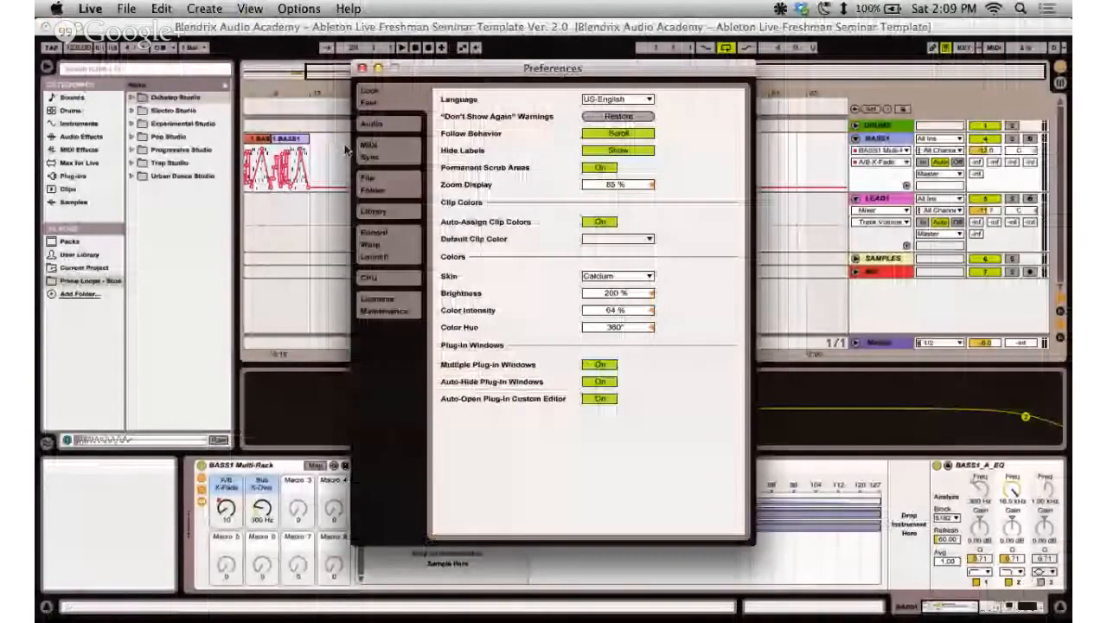
click(371, 123)
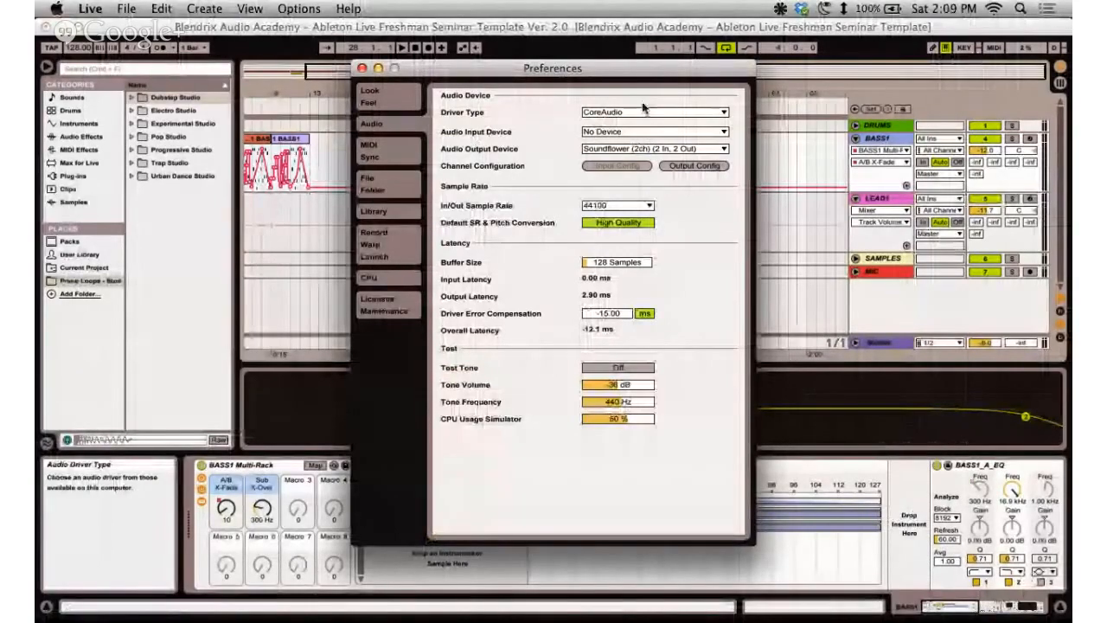
View the Audio Output Device choices and the system's Soundflower options, and set the output device to Built-in Output.
click(615, 148)
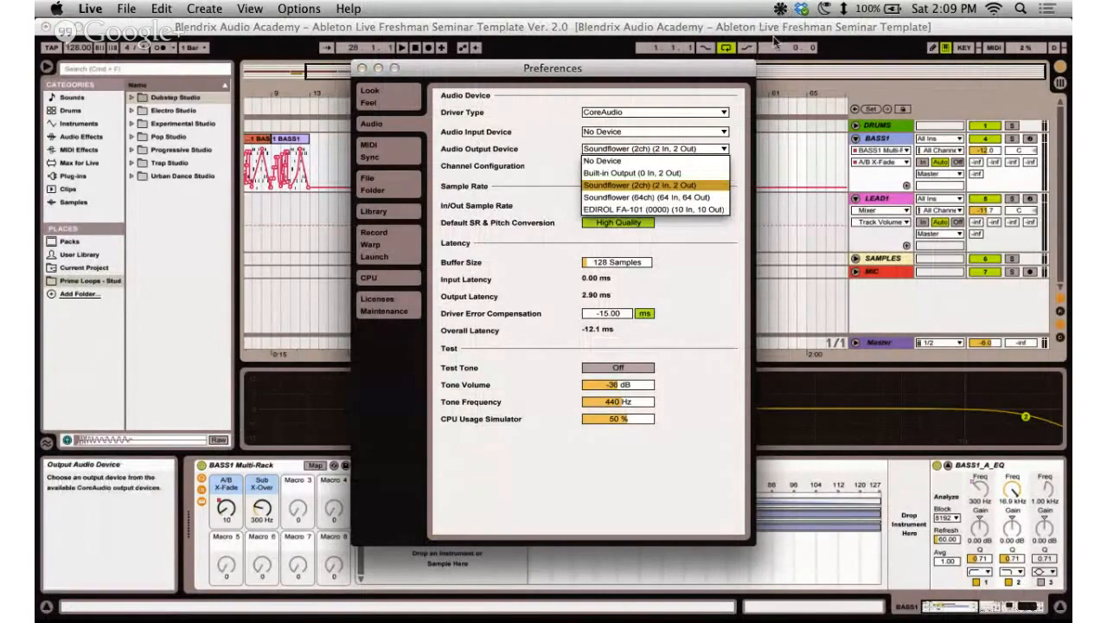
click(780, 8)
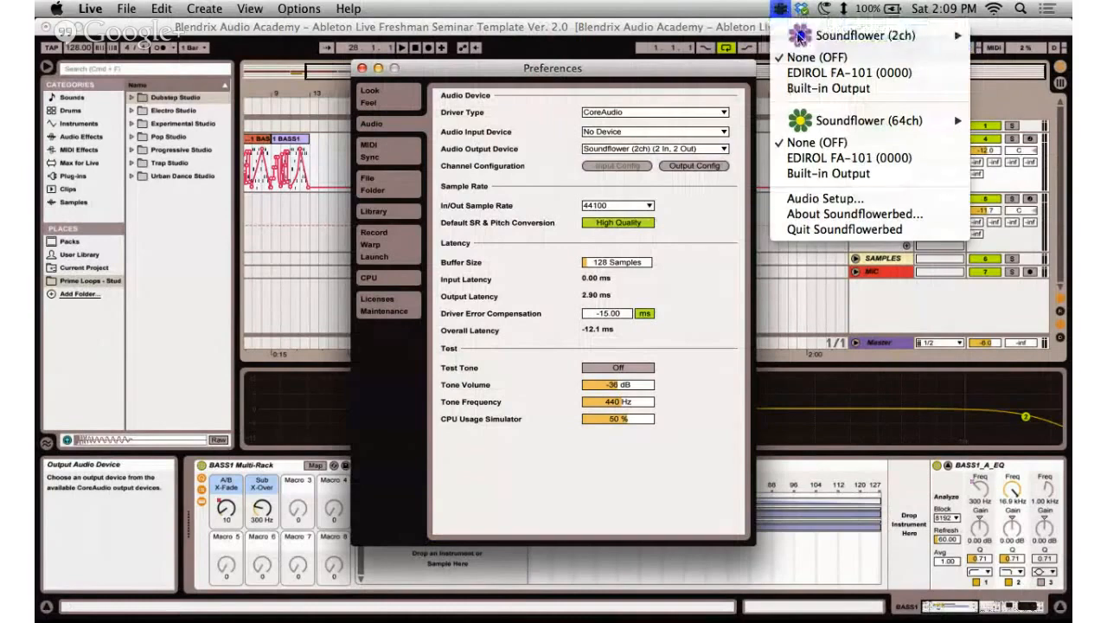
mouse_move(805, 35)
click(633, 149)
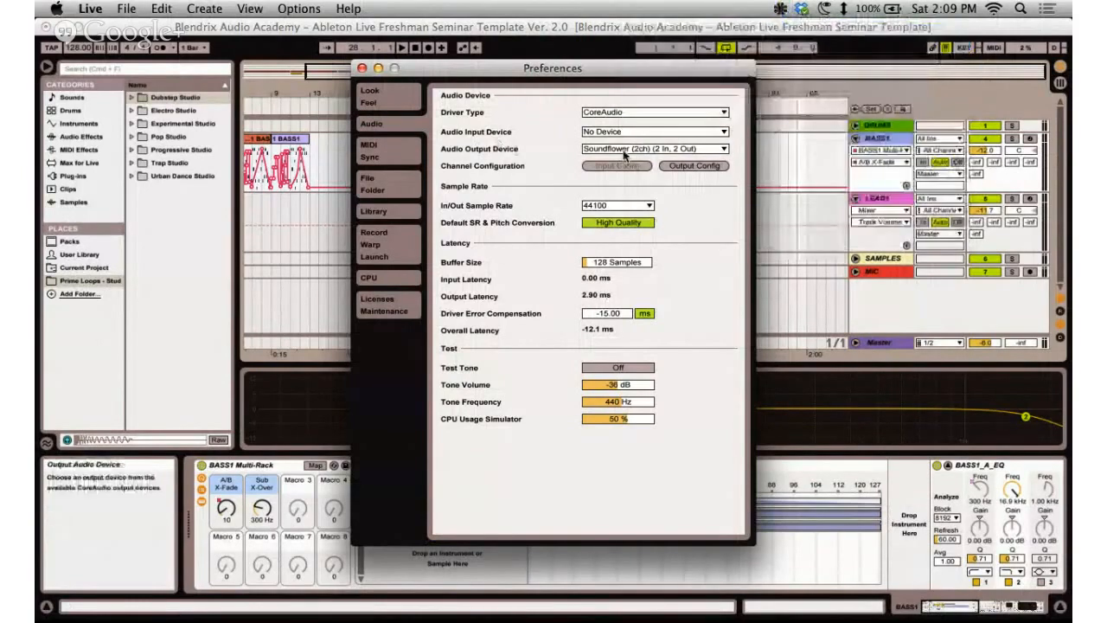
click(633, 149)
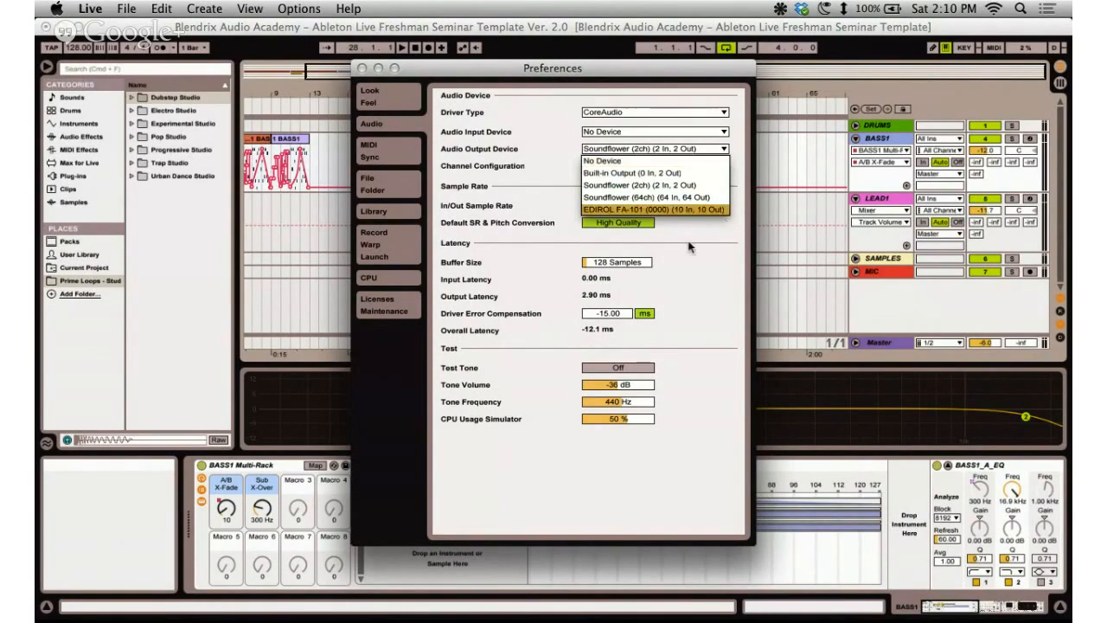
click(635, 185)
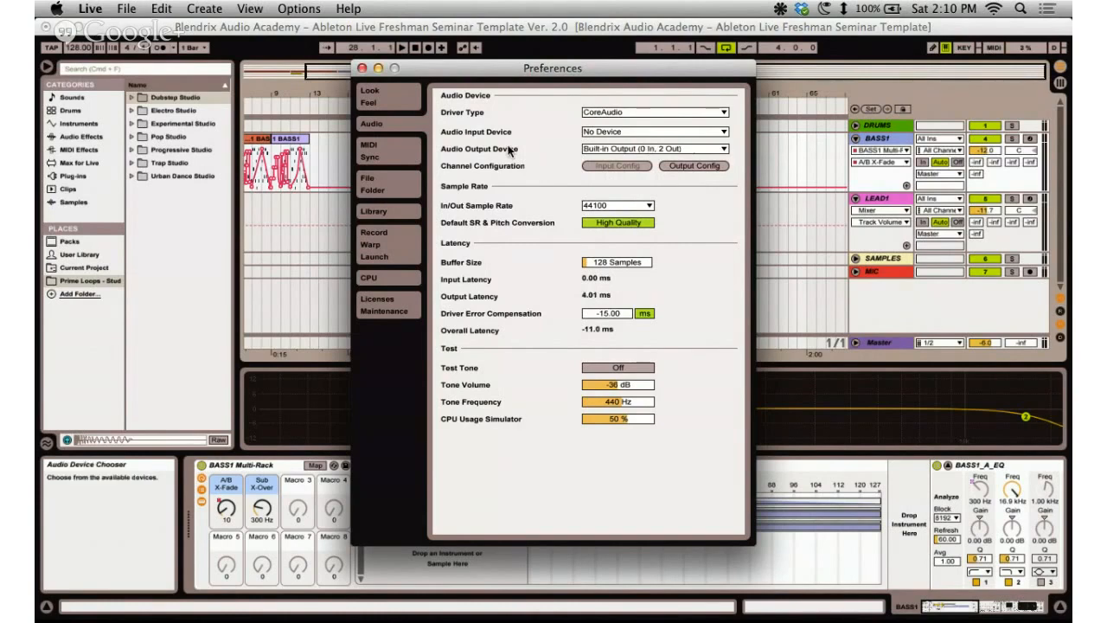
View the In/Out Sample Rate choices 44100, 48000, 88200 and 96000 in the Audio preferences, keeping 44100.
mouse_move(489, 231)
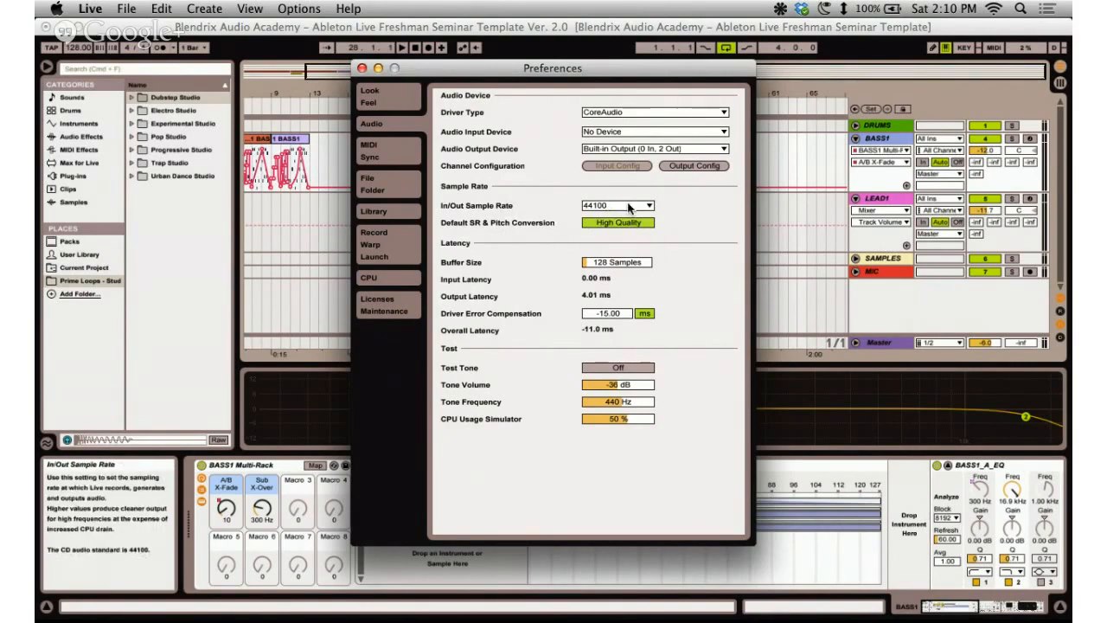
click(616, 208)
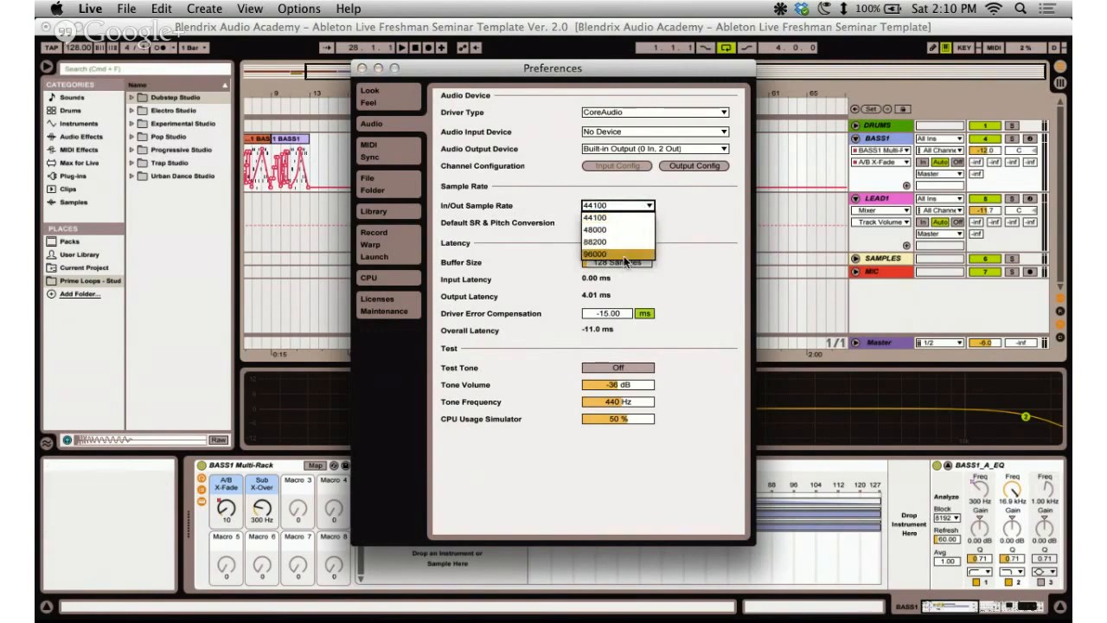
click(616, 217)
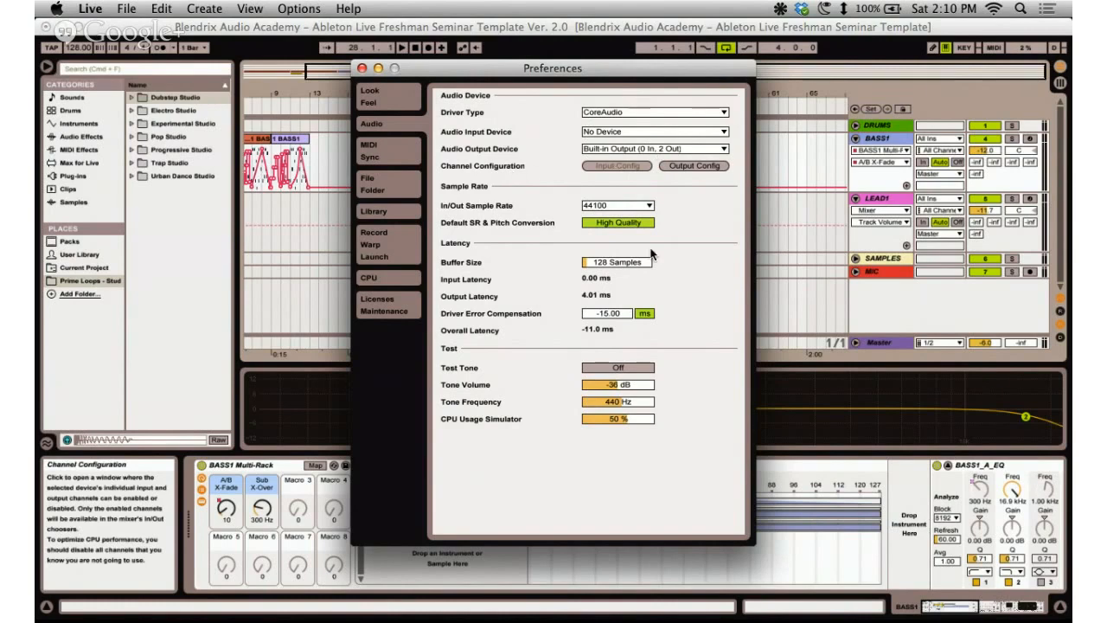
click(644, 206)
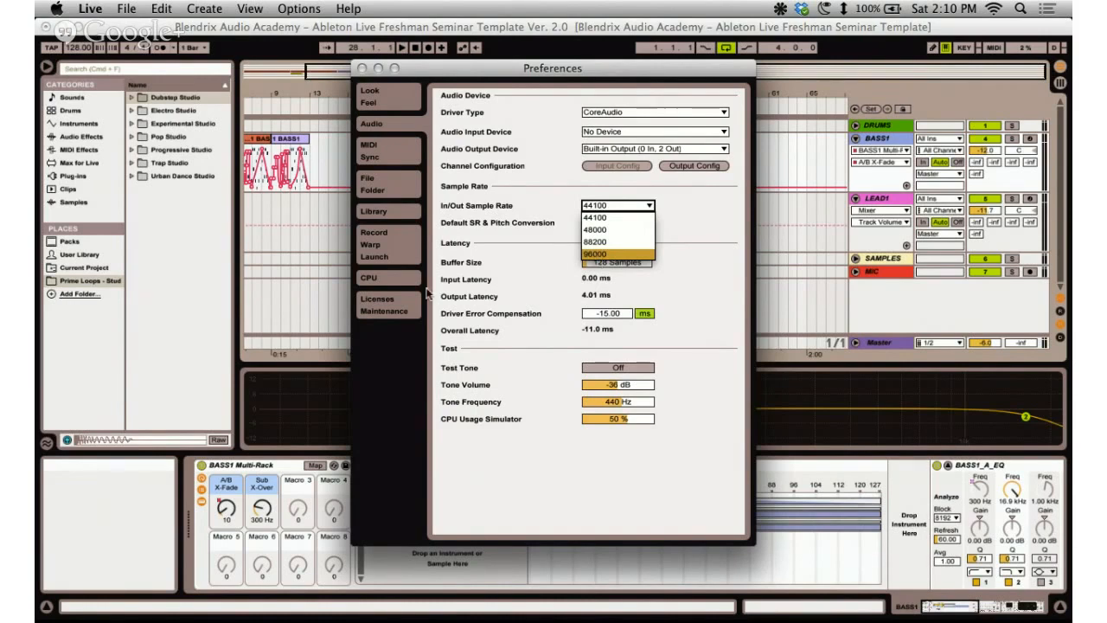
click(531, 223)
mouse_move(529, 223)
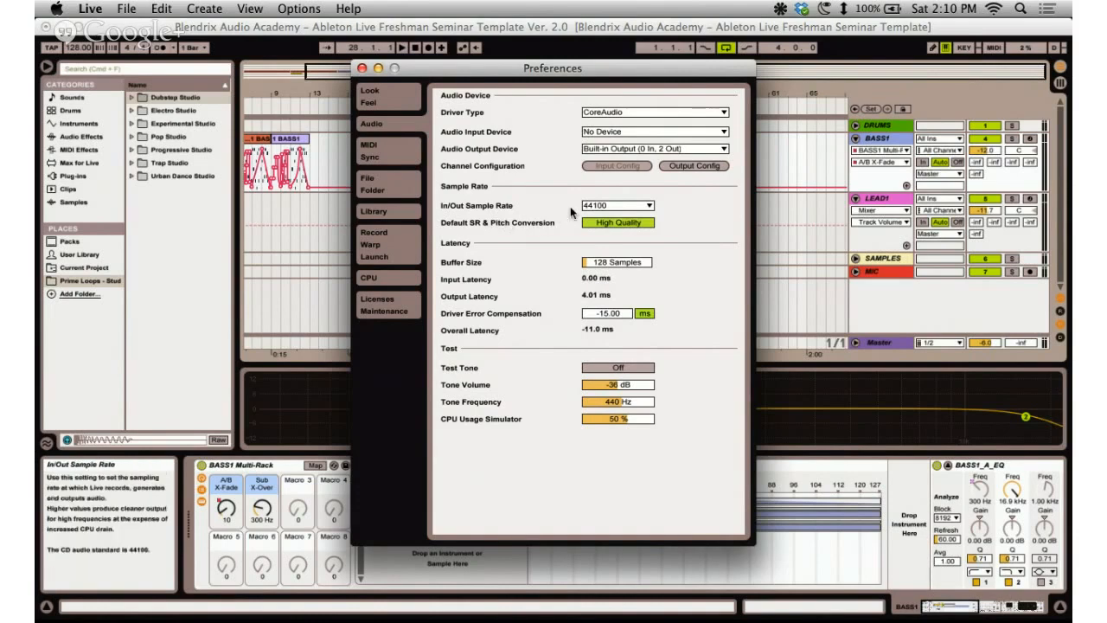
click(603, 206)
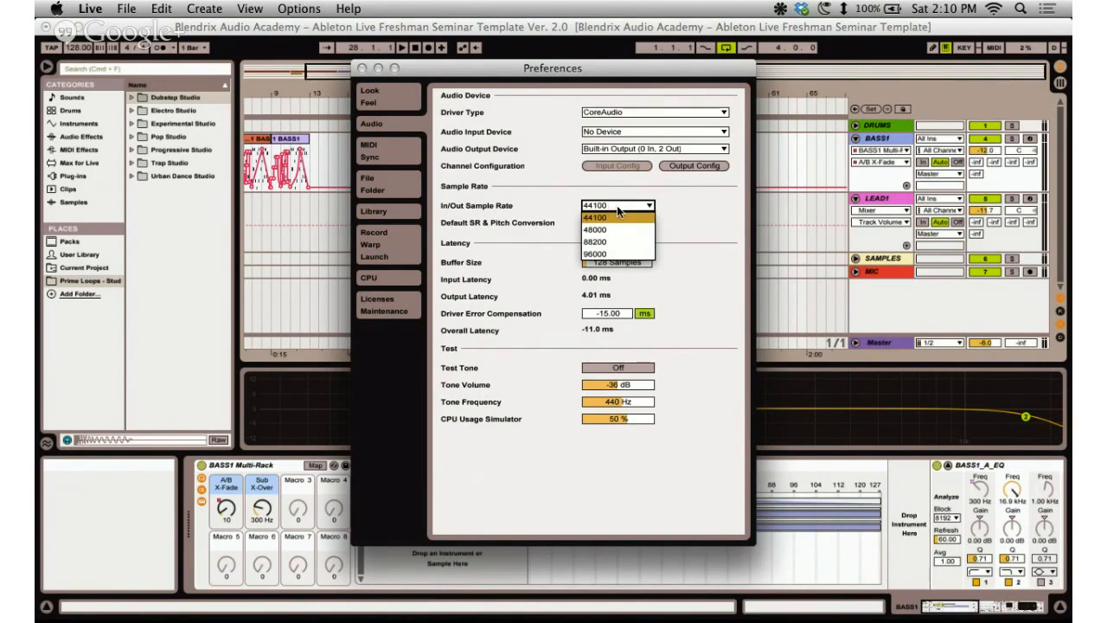
click(665, 207)
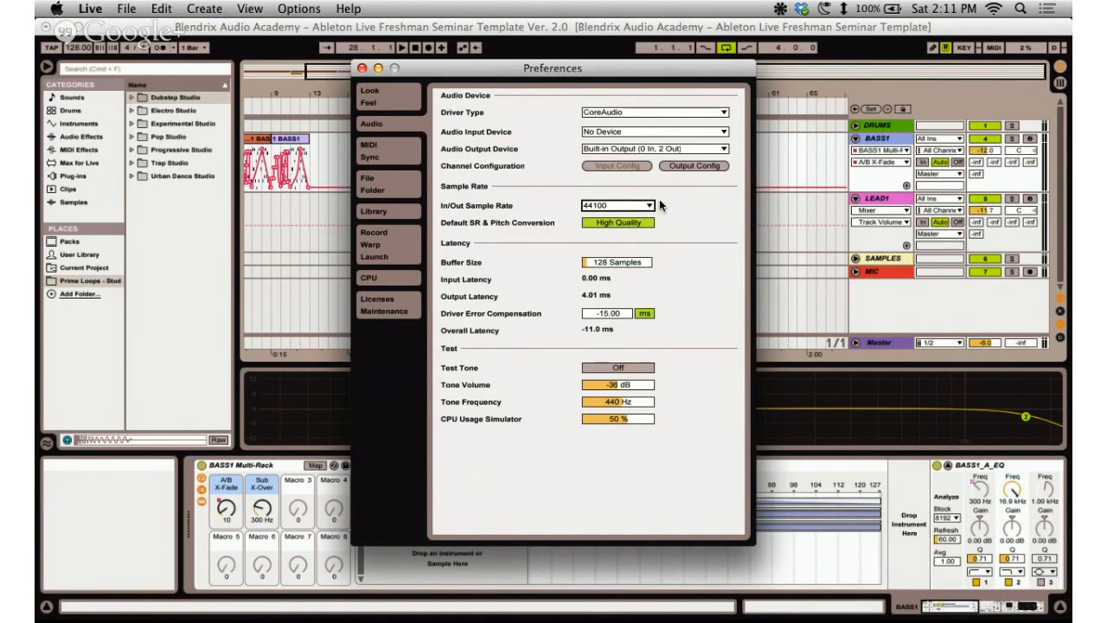
mouse_move(659, 201)
click(638, 205)
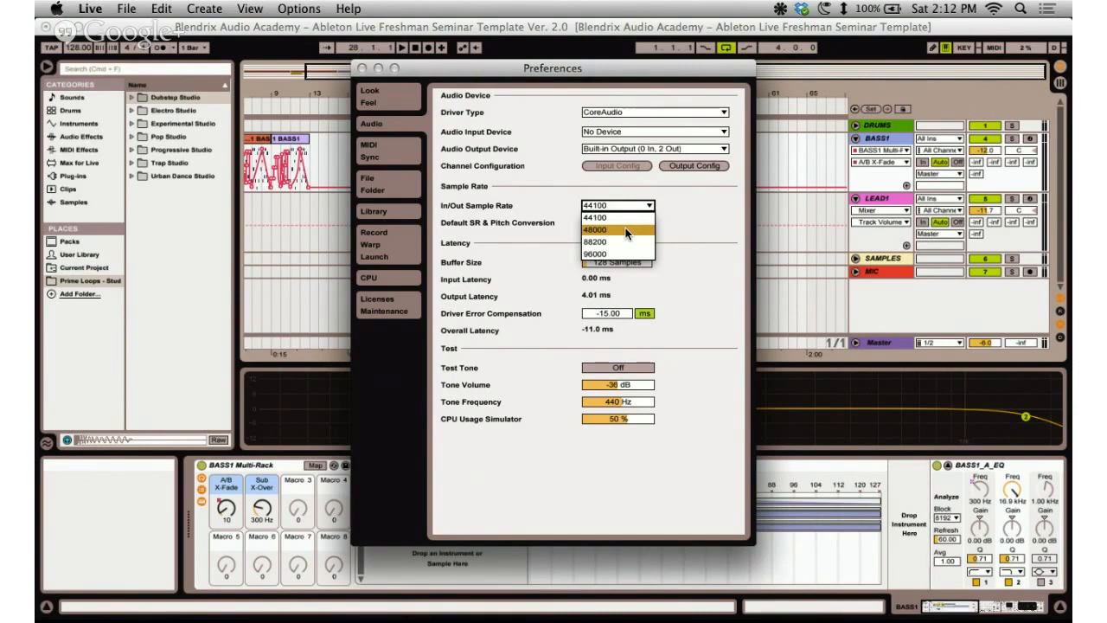
click(624, 218)
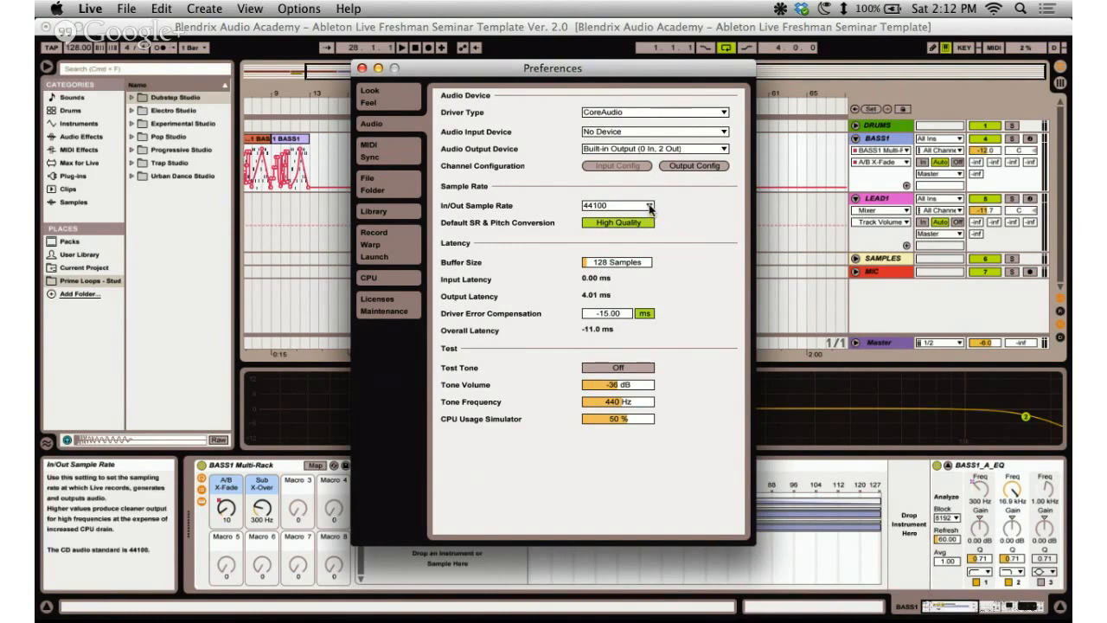
click(649, 206)
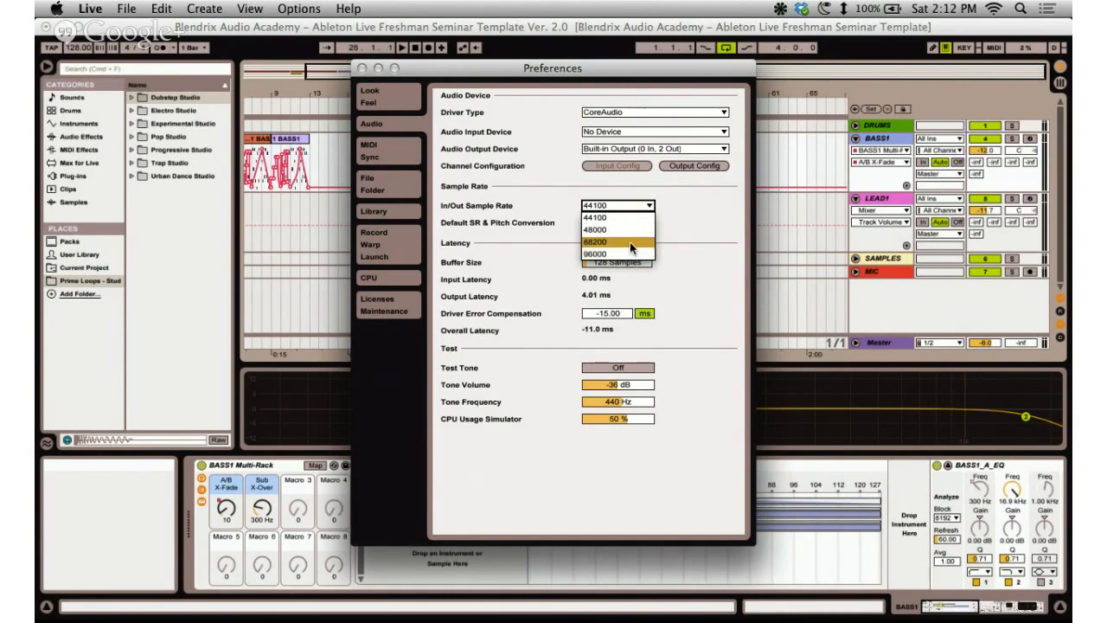
click(624, 216)
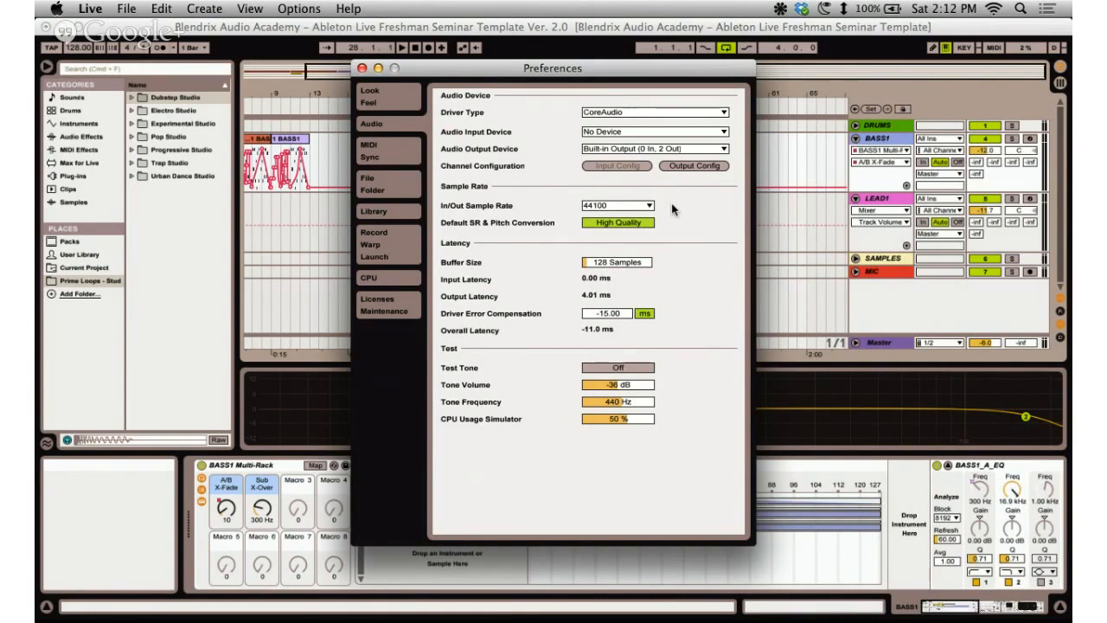
click(648, 208)
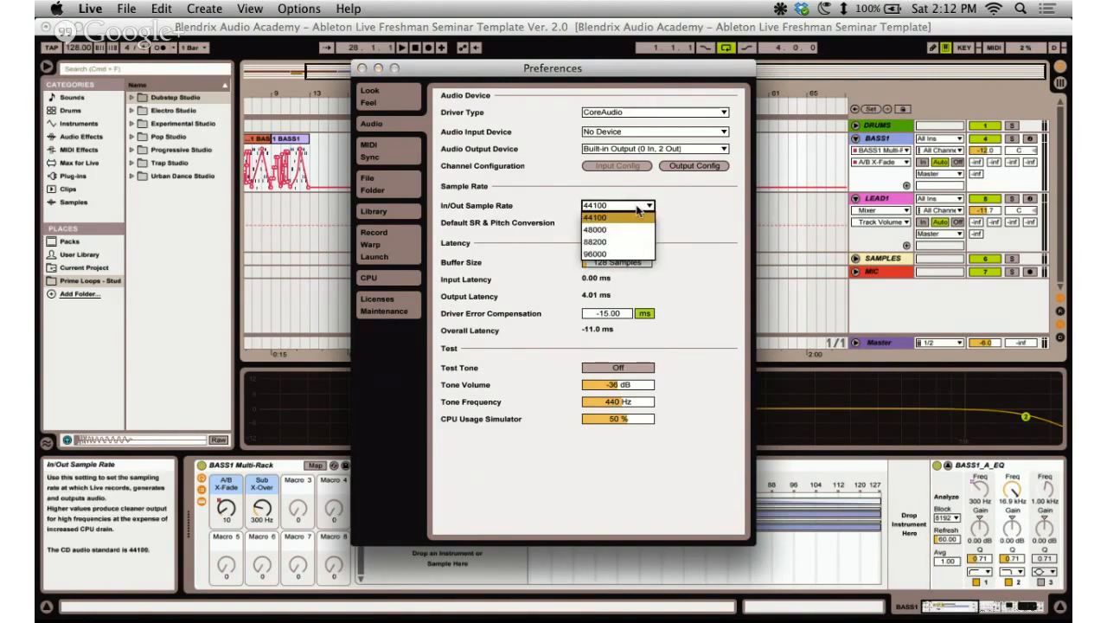
click(676, 222)
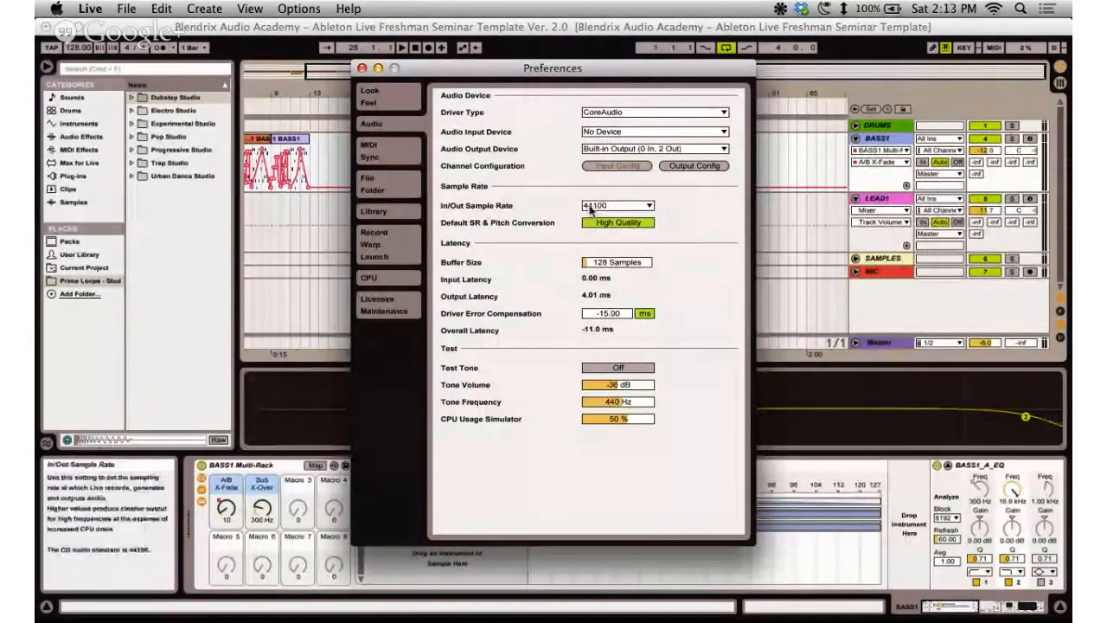
click(649, 205)
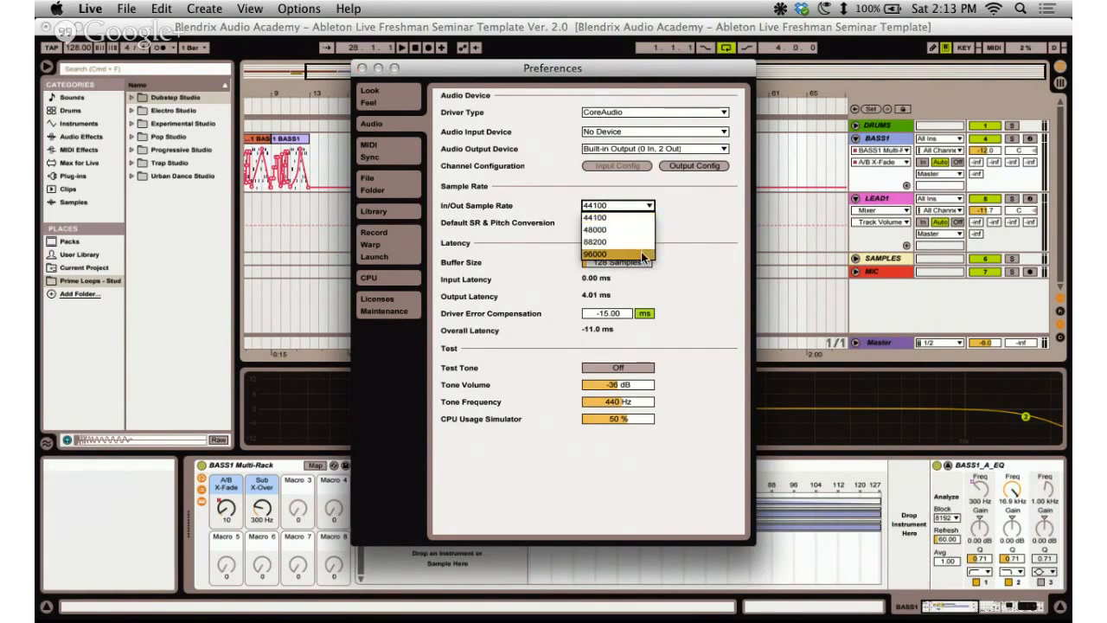
click(682, 225)
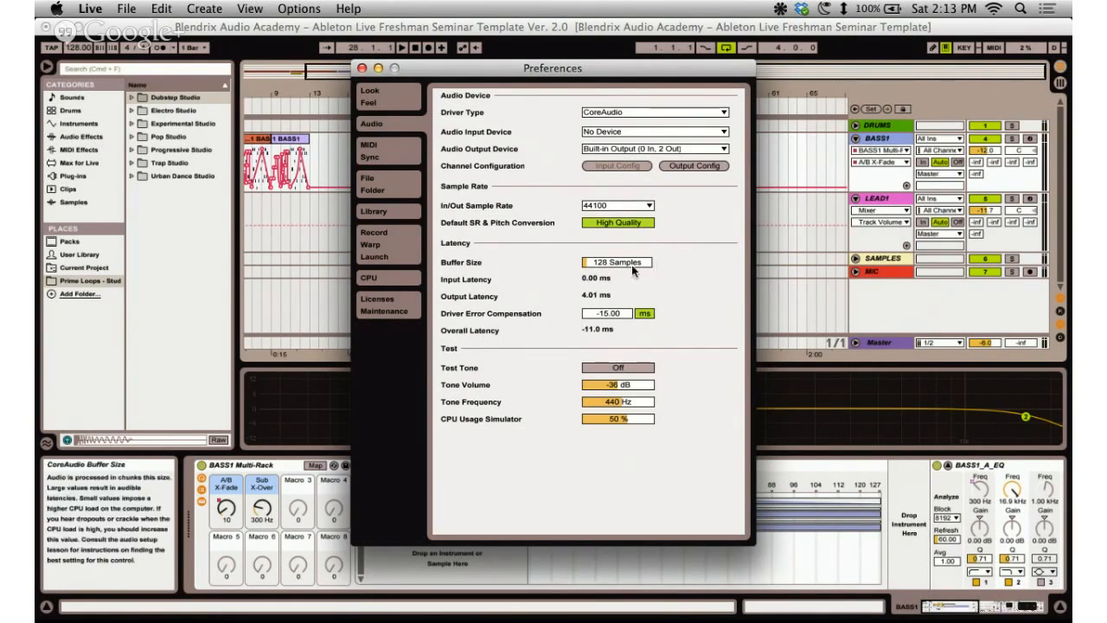
Try a Buffer Size of 109 samples without applying it, and select the LEAD1 track in the Arrangement.
drag(635, 263, 635, 279)
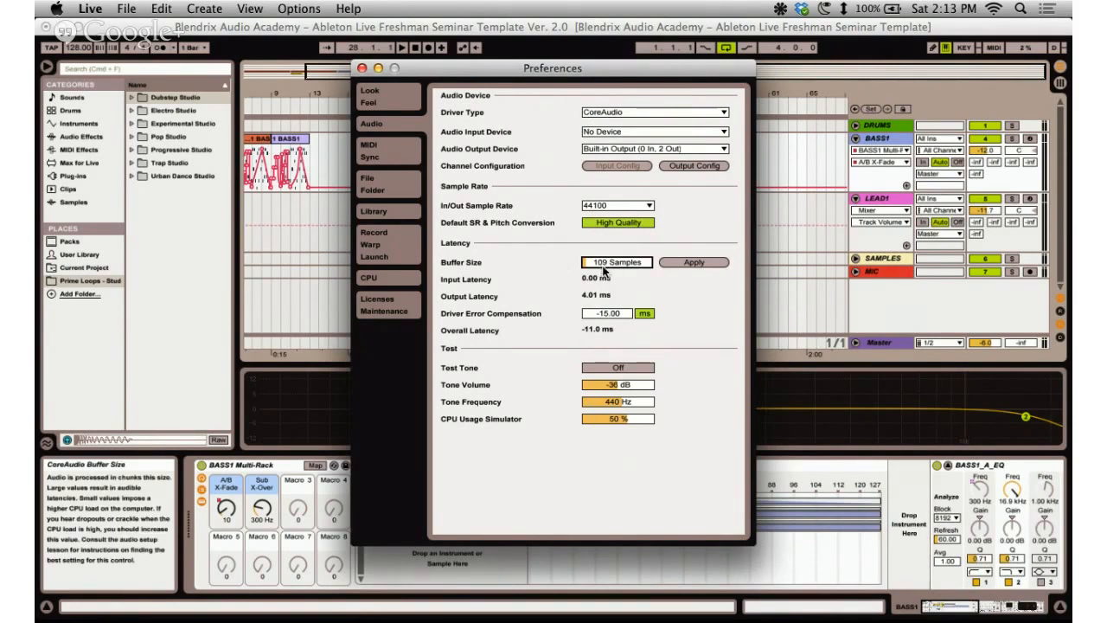
click(877, 298)
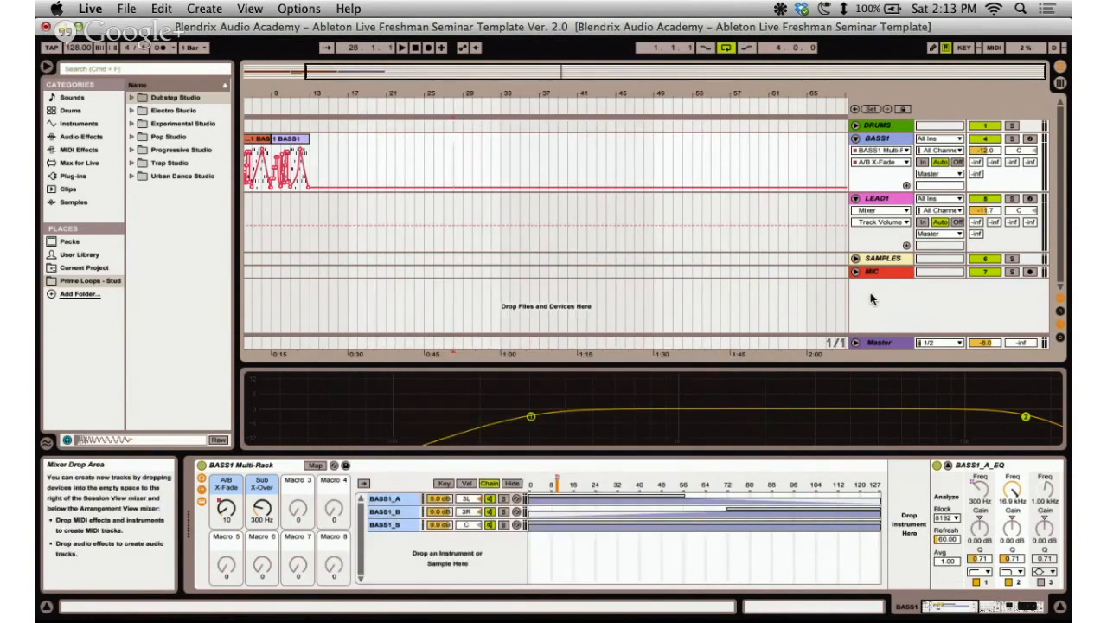
click(870, 238)
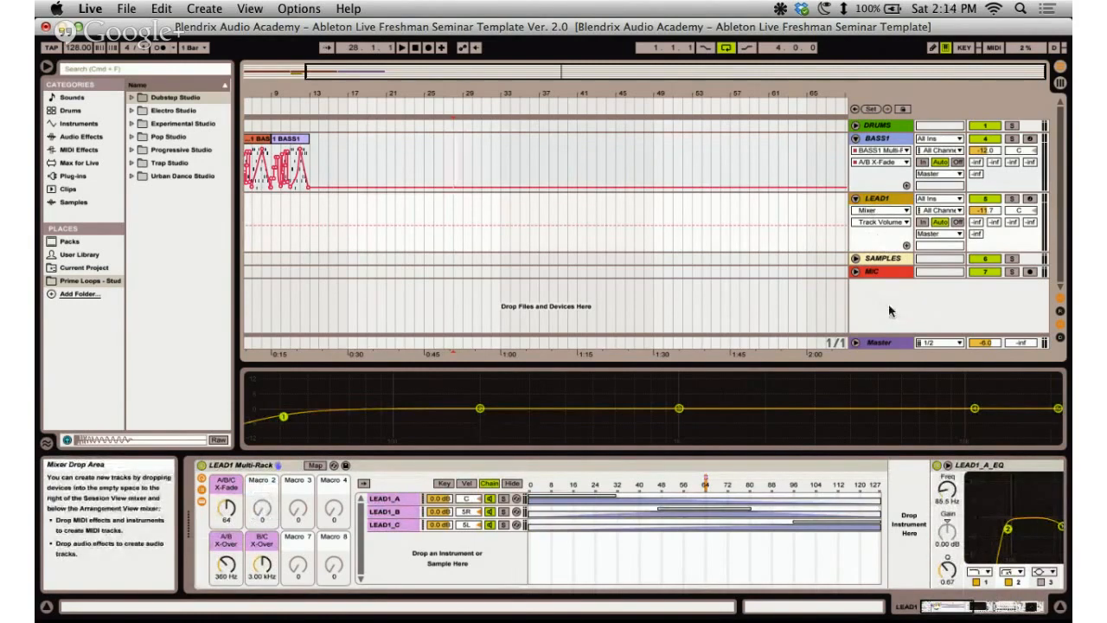
Reopen the Preferences and set the audio Buffer Size to 128 samples.
key(super+comma)
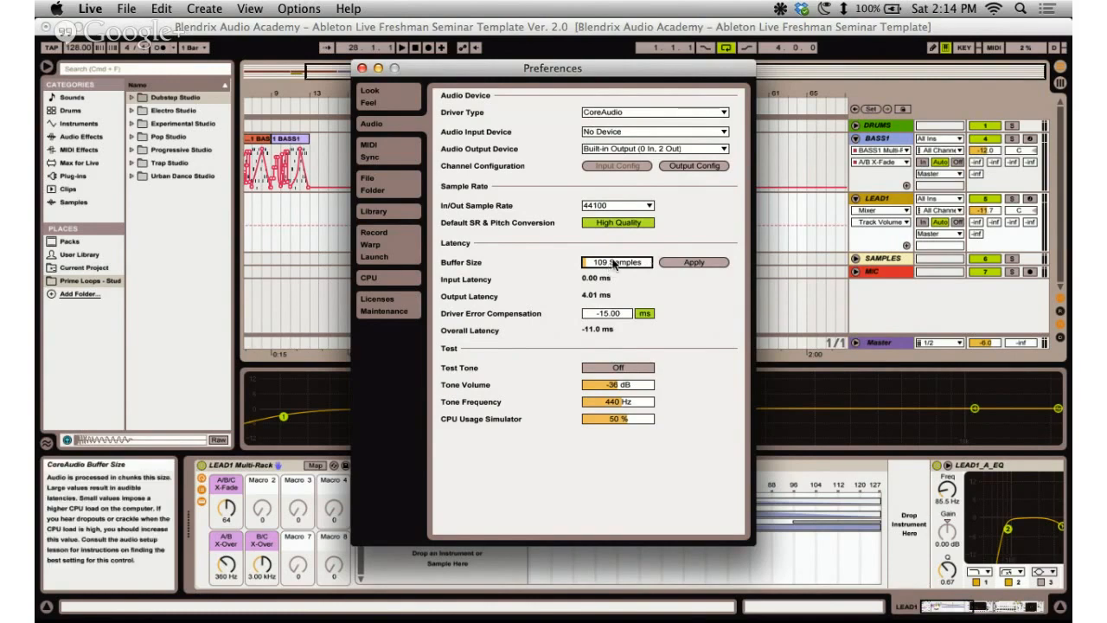
mouse_move(612, 260)
mouse_down()
mouse_move(596, 269)
mouse_move(611, 265)
mouse_up()
text(128)
key(Return)
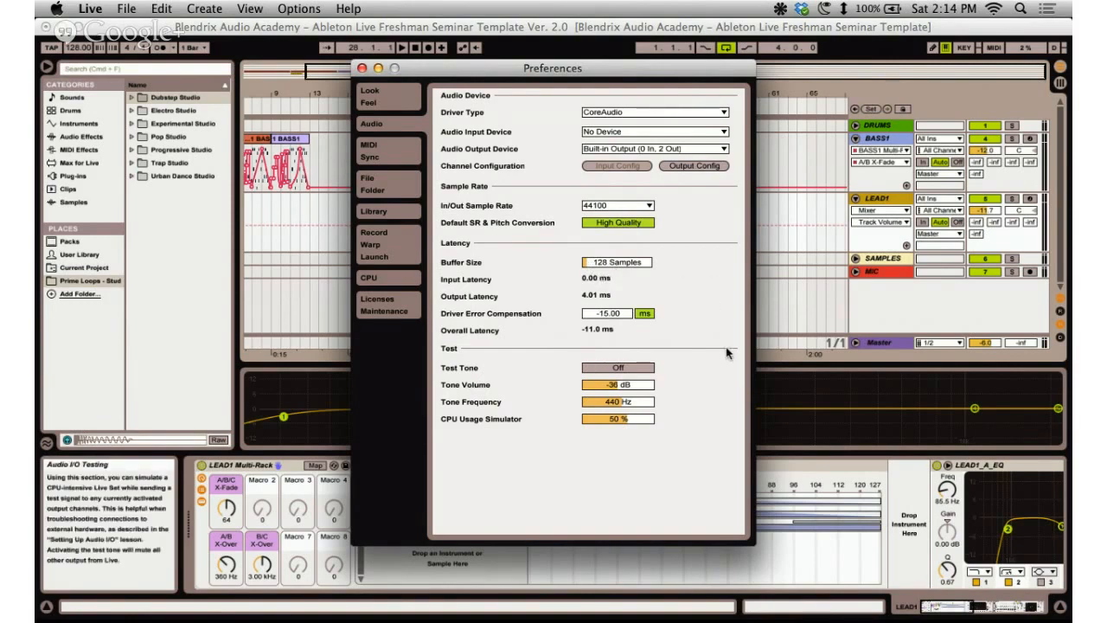
Check the Audio and MIDI Sync topics in the course outline and return to the Audio preferences in Ableton Live.
key(ctrl+Right)
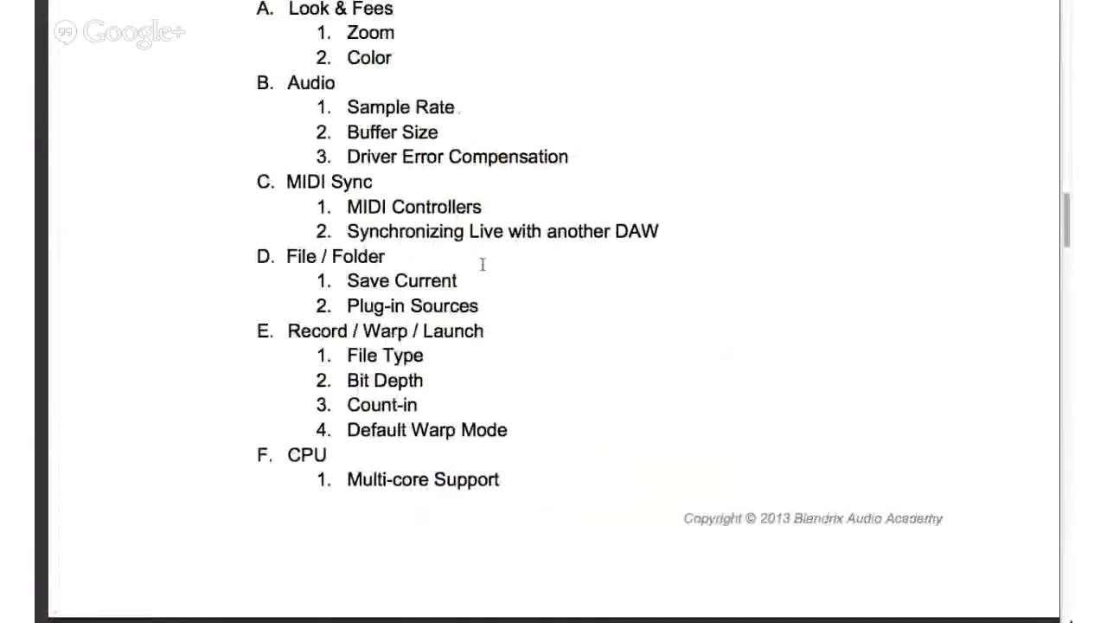
scroll(449, 166, down, 3)
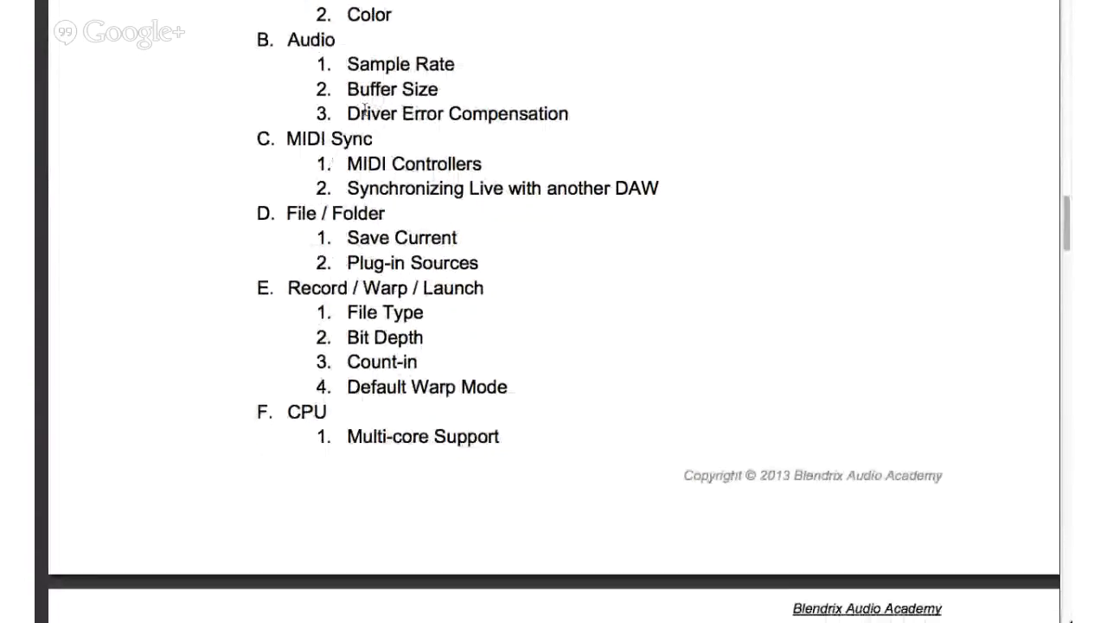
scroll(386, 89, down, 4)
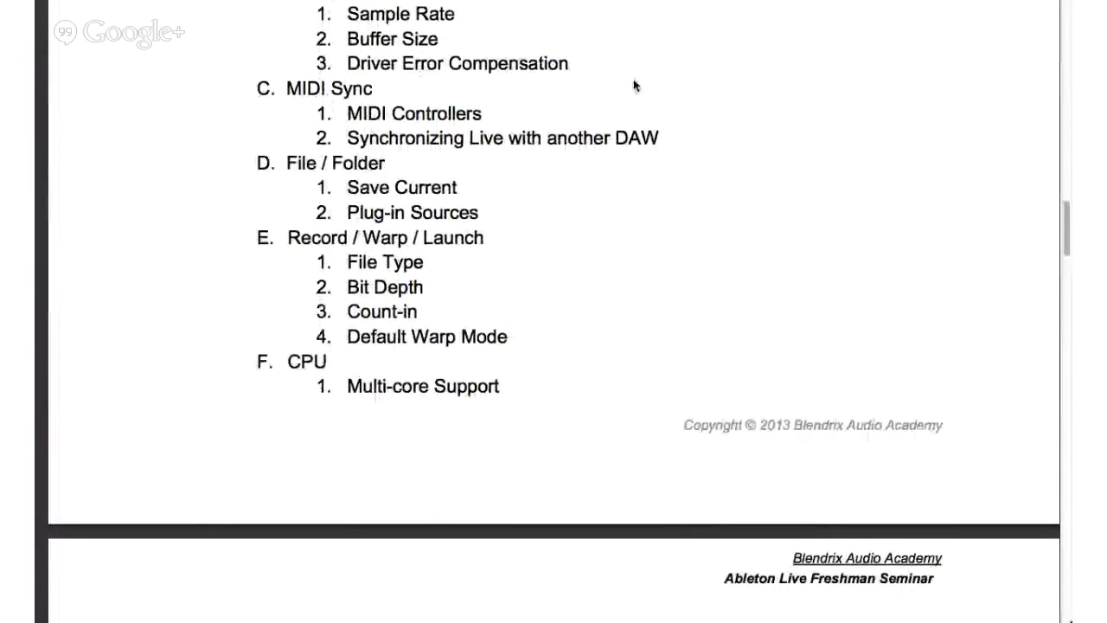
key(ctrl+Left)
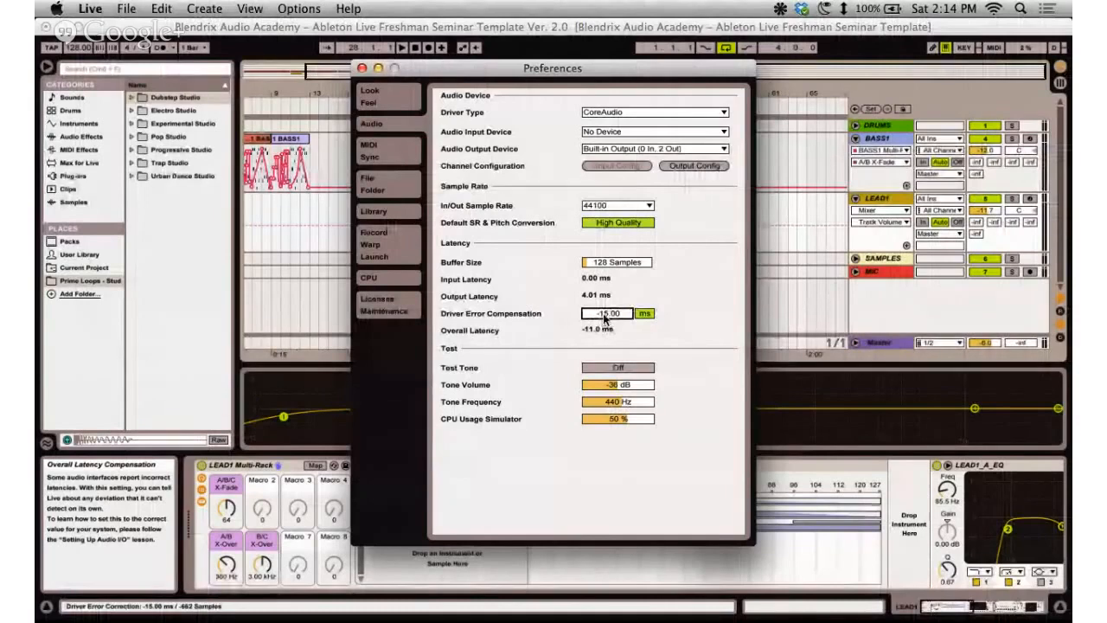
Try a Driver Error Compensation of 4.00 ms with a Buffer Size of 256 samples.
scroll(609, 316, up, 10)
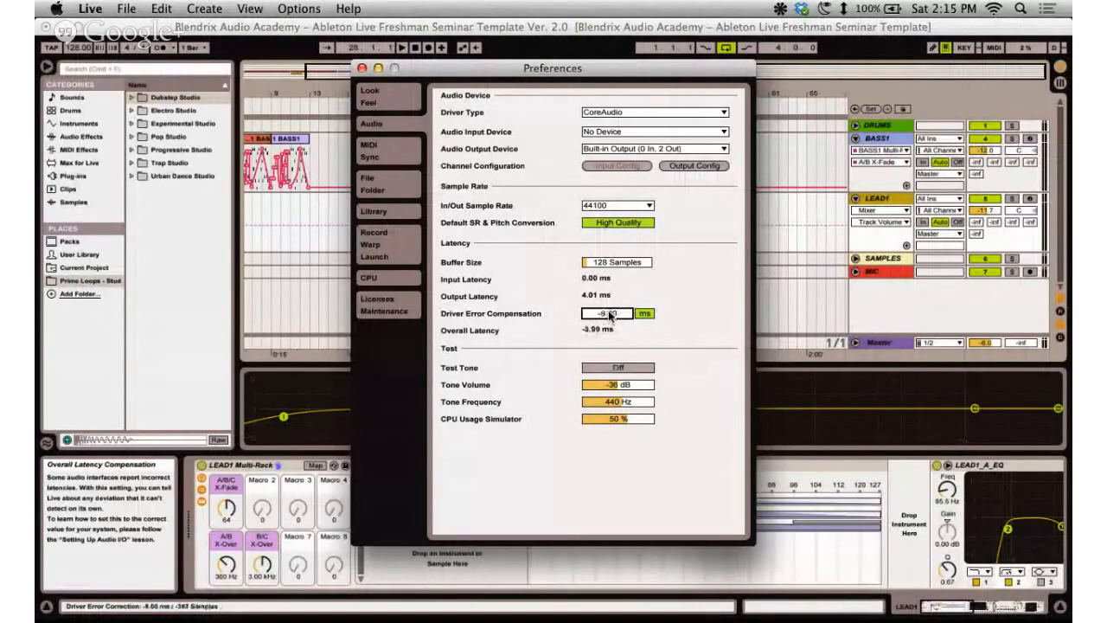
scroll(609, 316, up, 11)
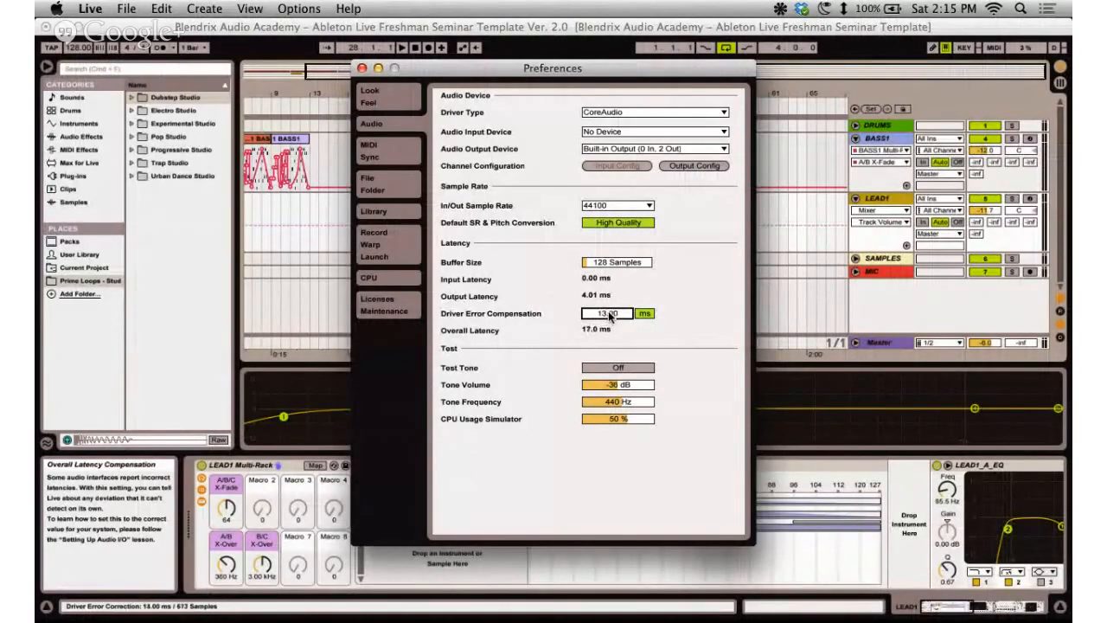
scroll(610, 316, down, 1)
click(629, 265)
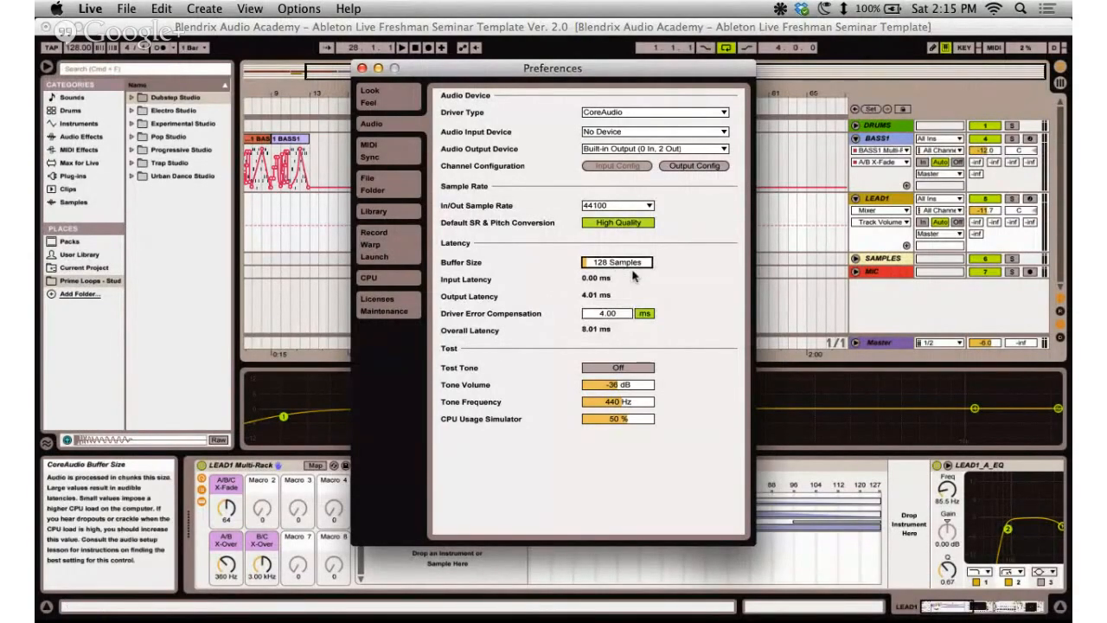
text(256)
key(Return)
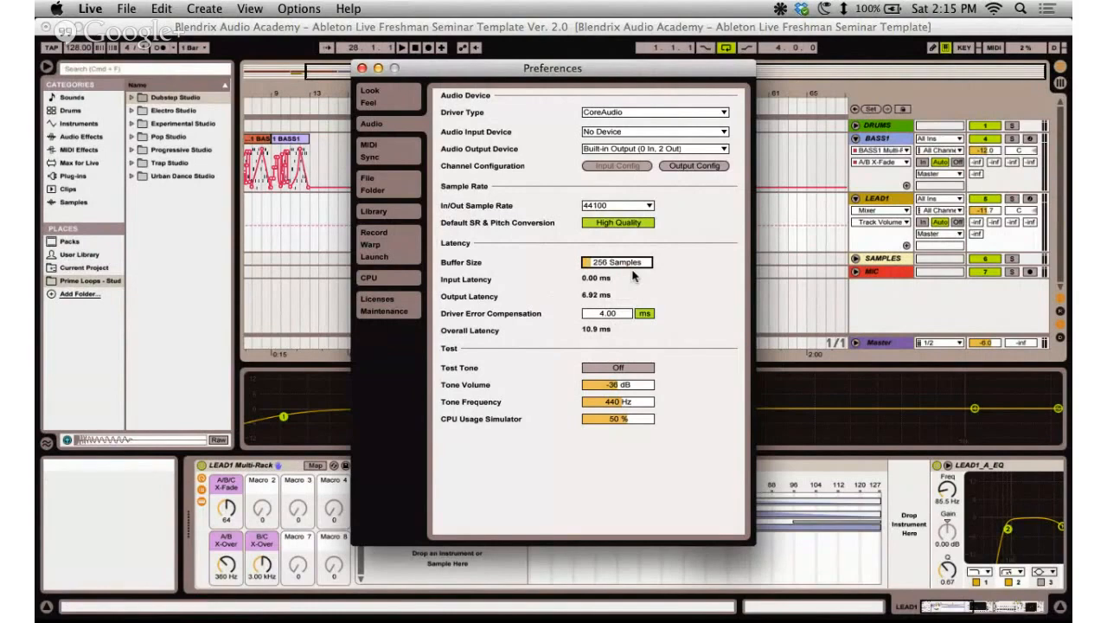
Set the Buffer Size to 128 samples and the Driver Error Compensation to -4.00 ms, and close the Preferences.
drag(610, 316, 607, 317)
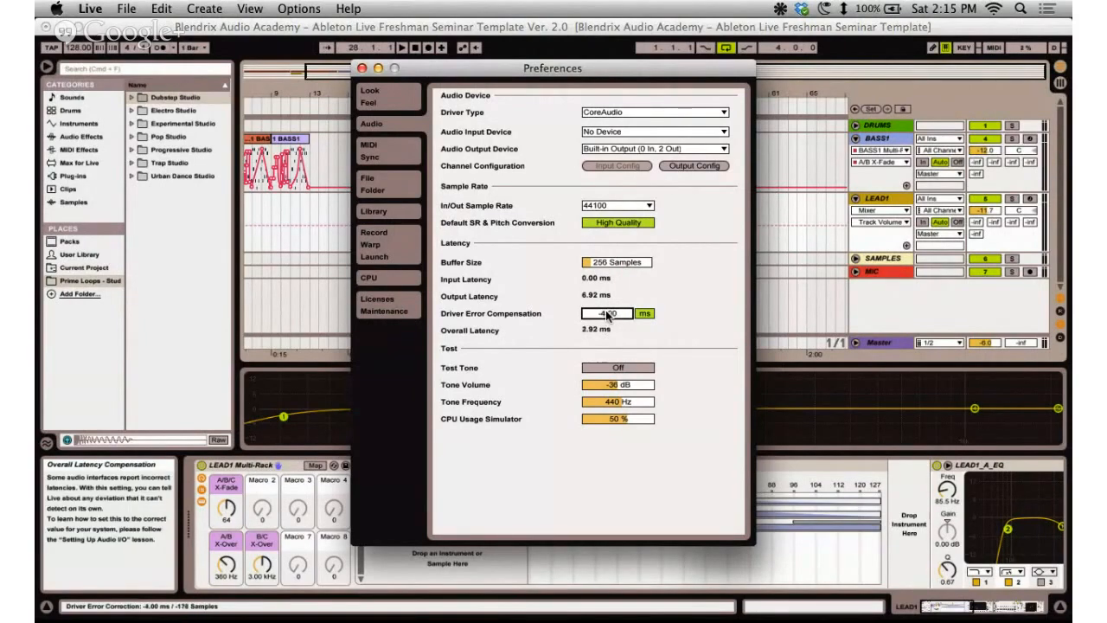
click(612, 263)
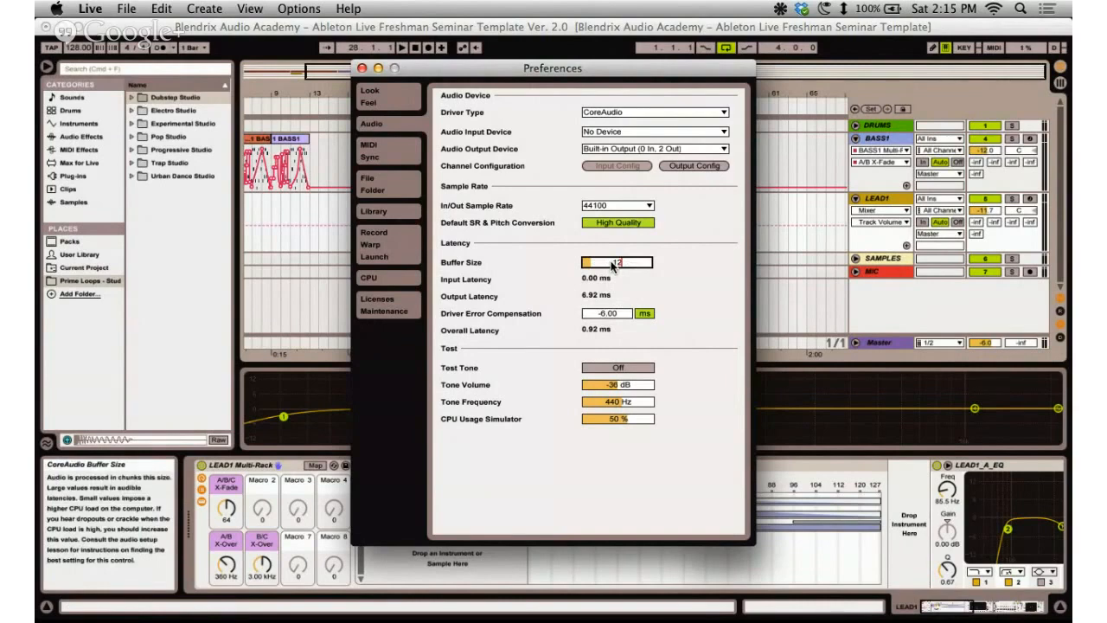
text(128)
key(Return)
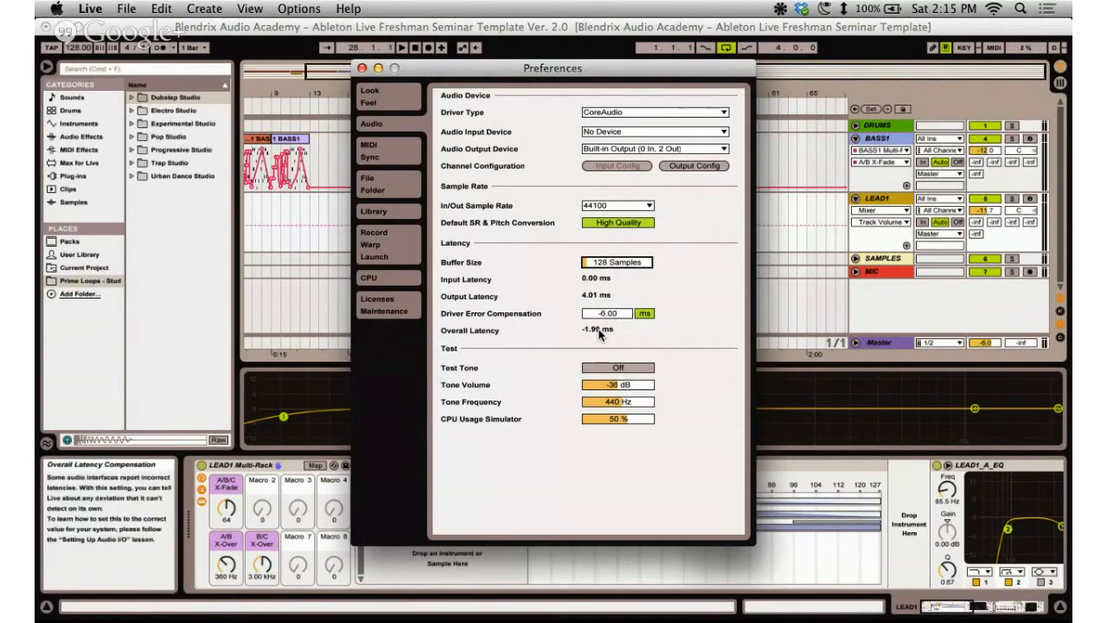
drag(612, 318, 614, 317)
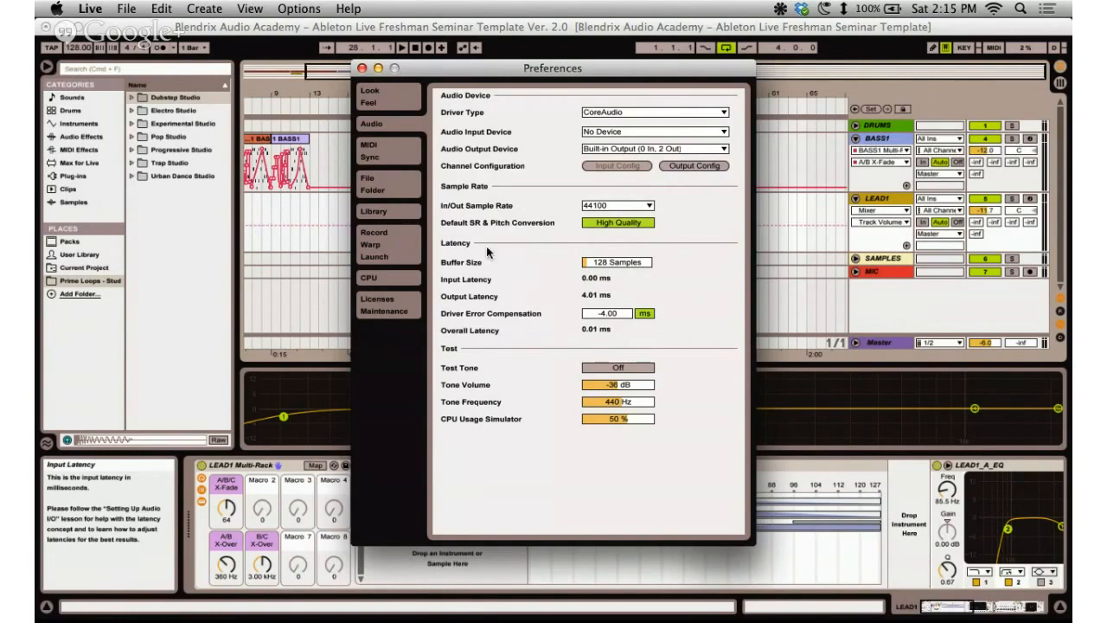
click(362, 69)
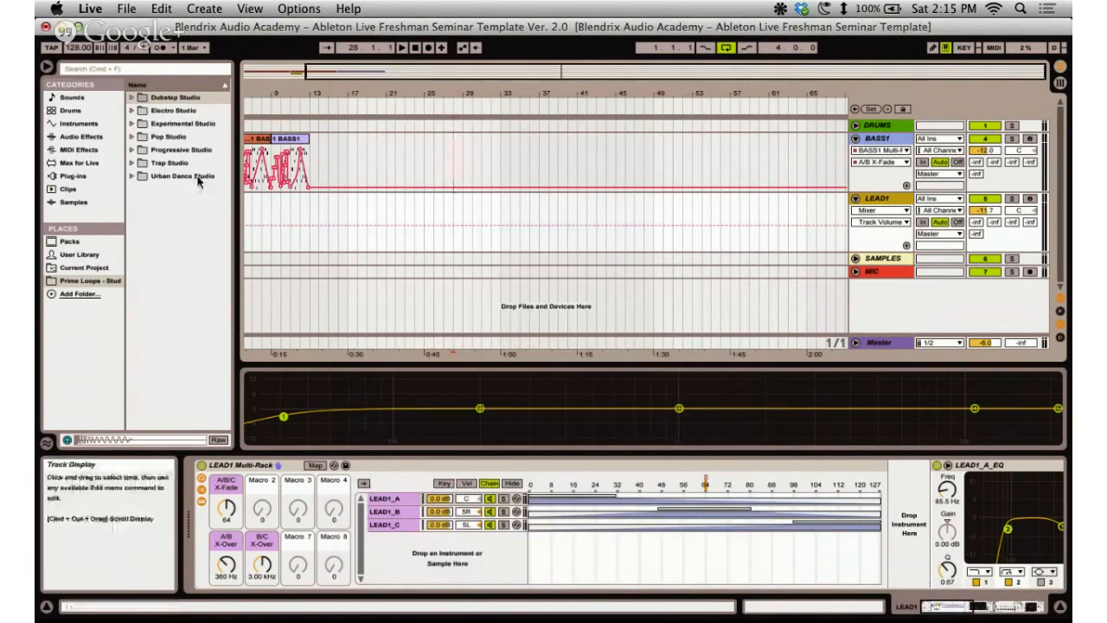
Reopen the Preferences, view the MIDI Sync settings, and show the File/Folder settings.
key(super+comma)
click(377, 155)
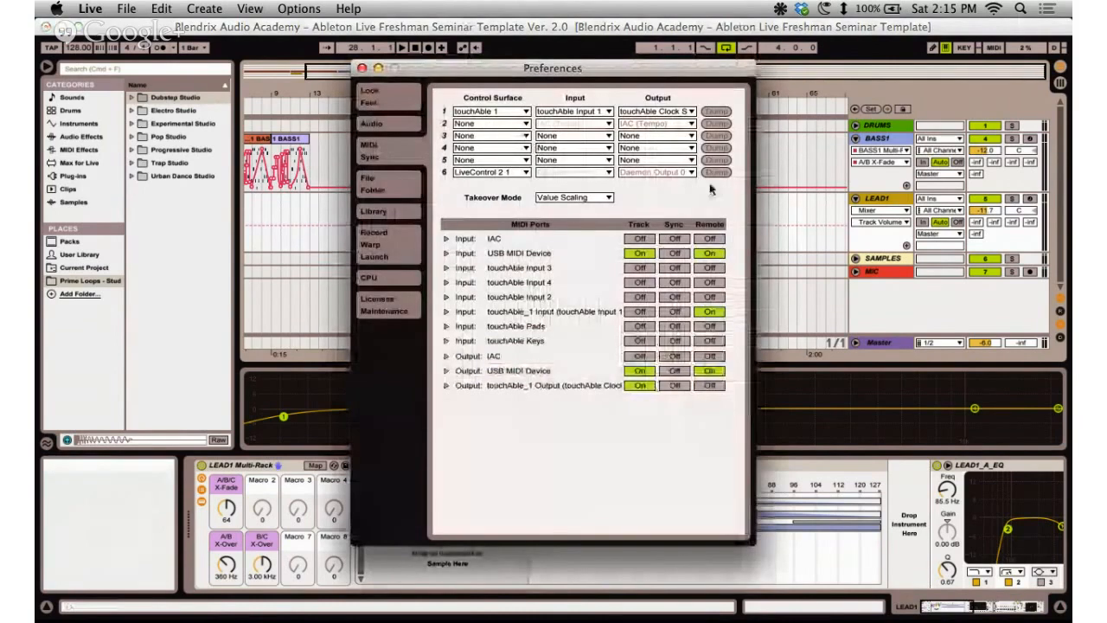
click(396, 196)
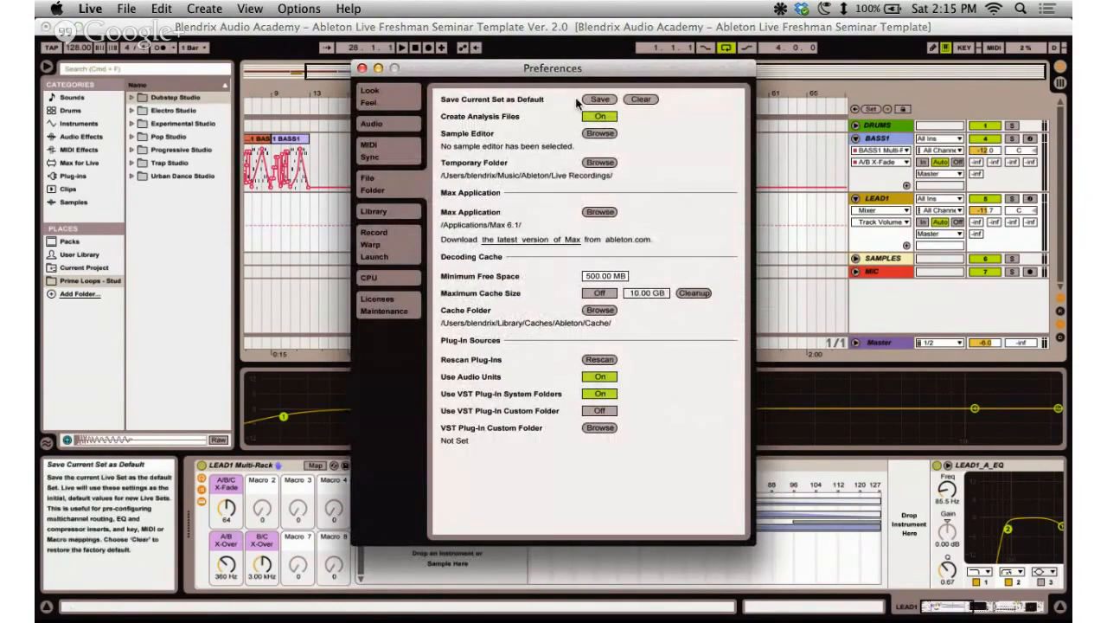
Close the Preferences, switch to Session View, and reopen the Preferences with the File/Folder settings fully in view.
drag(576, 67, 550, 184)
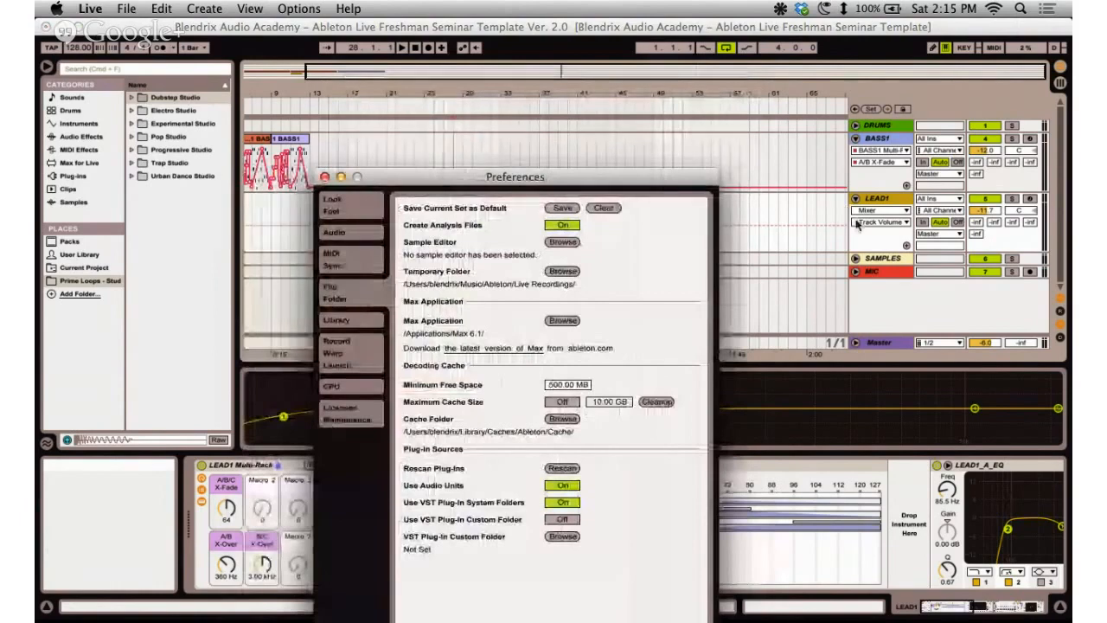
click(888, 259)
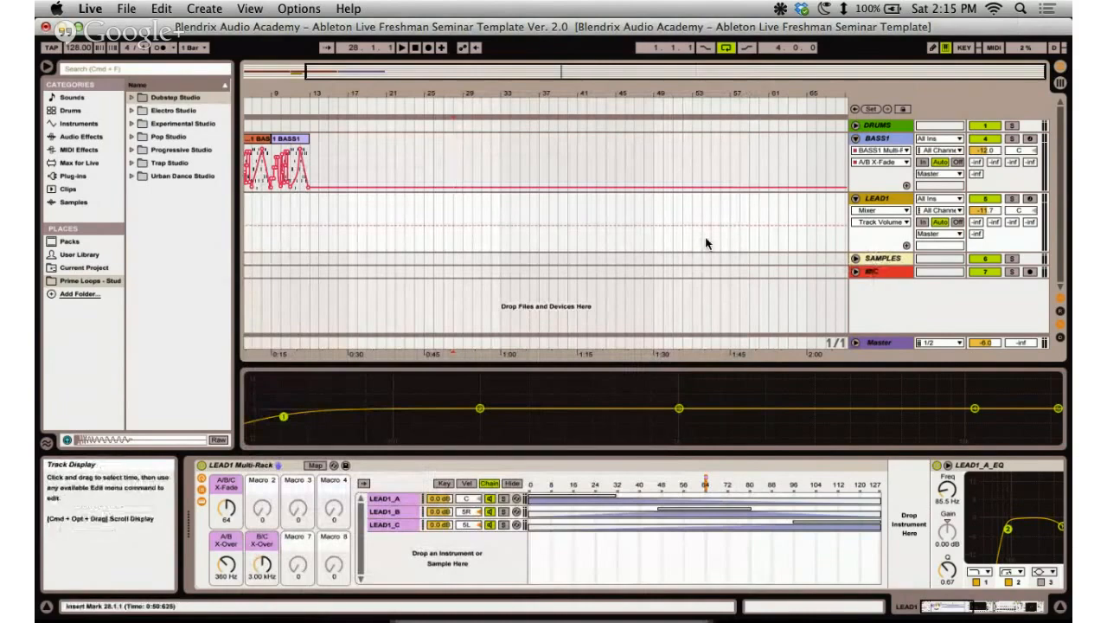
key(Tab)
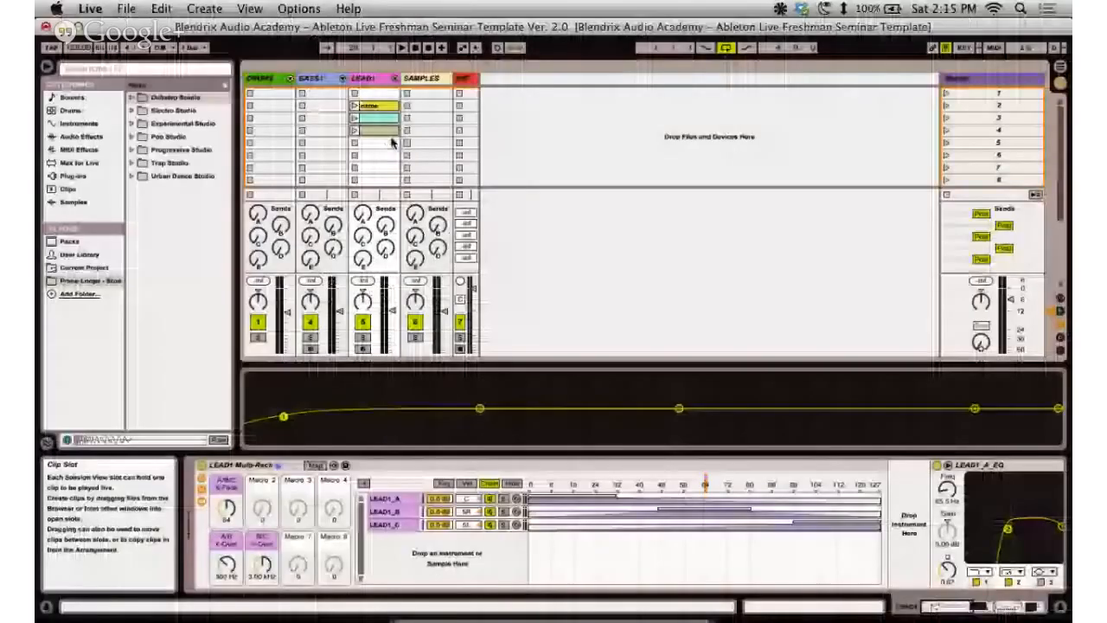
key(super+comma)
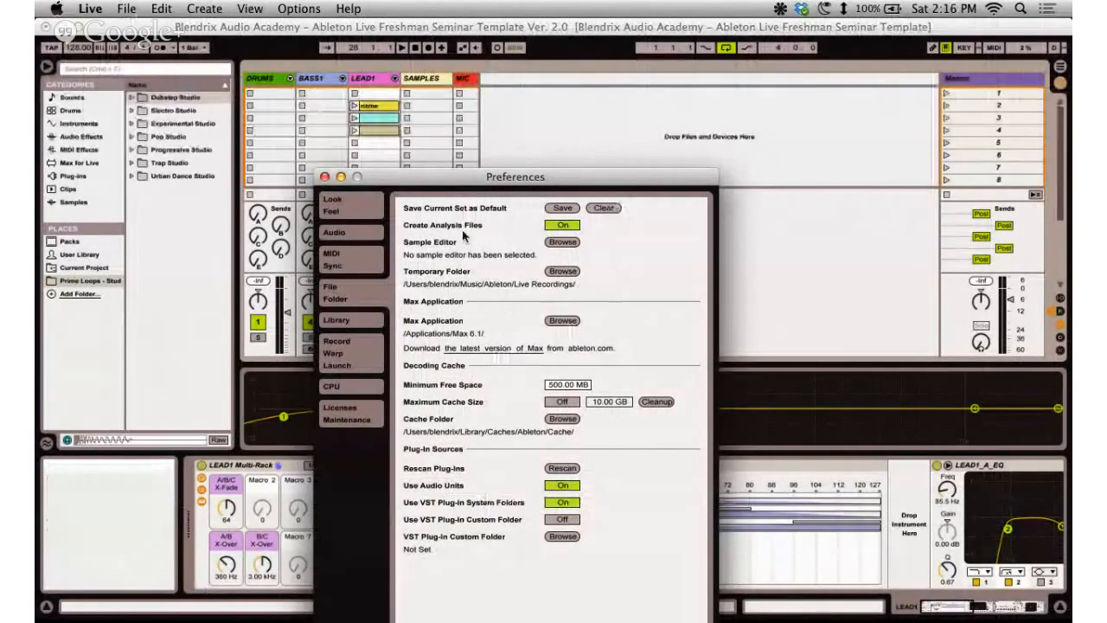
drag(470, 185, 461, 111)
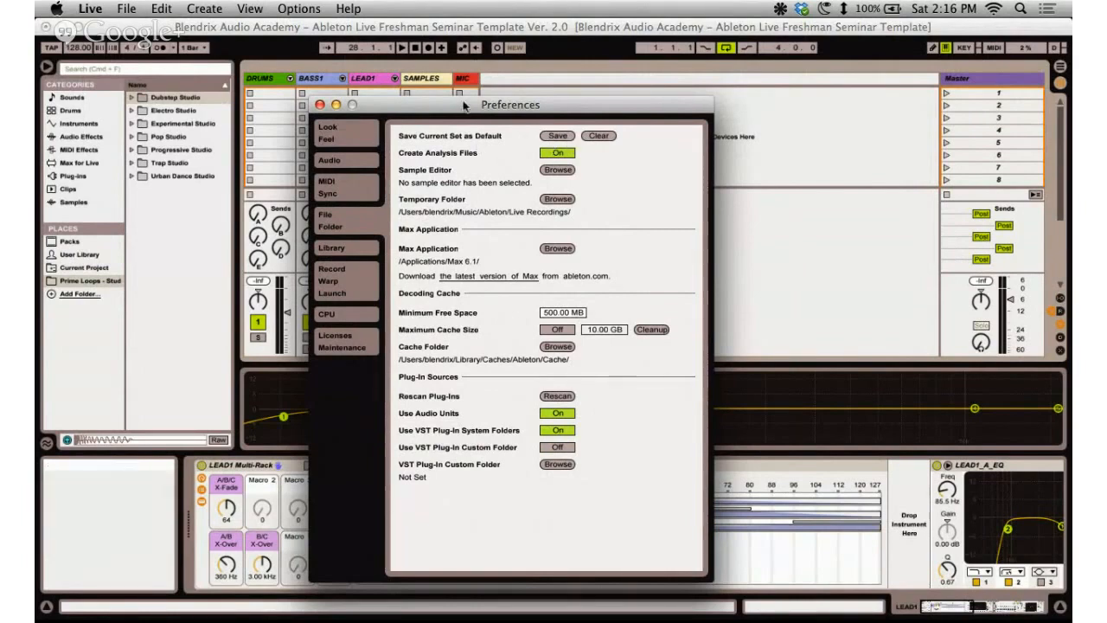
drag(461, 109, 478, 110)
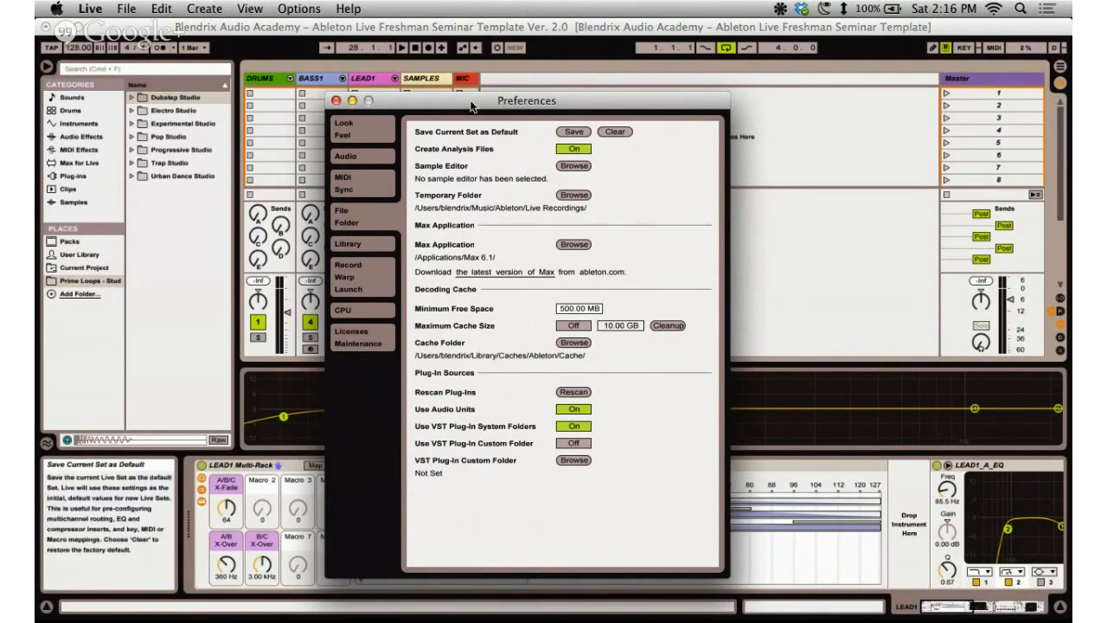
drag(465, 103, 458, 92)
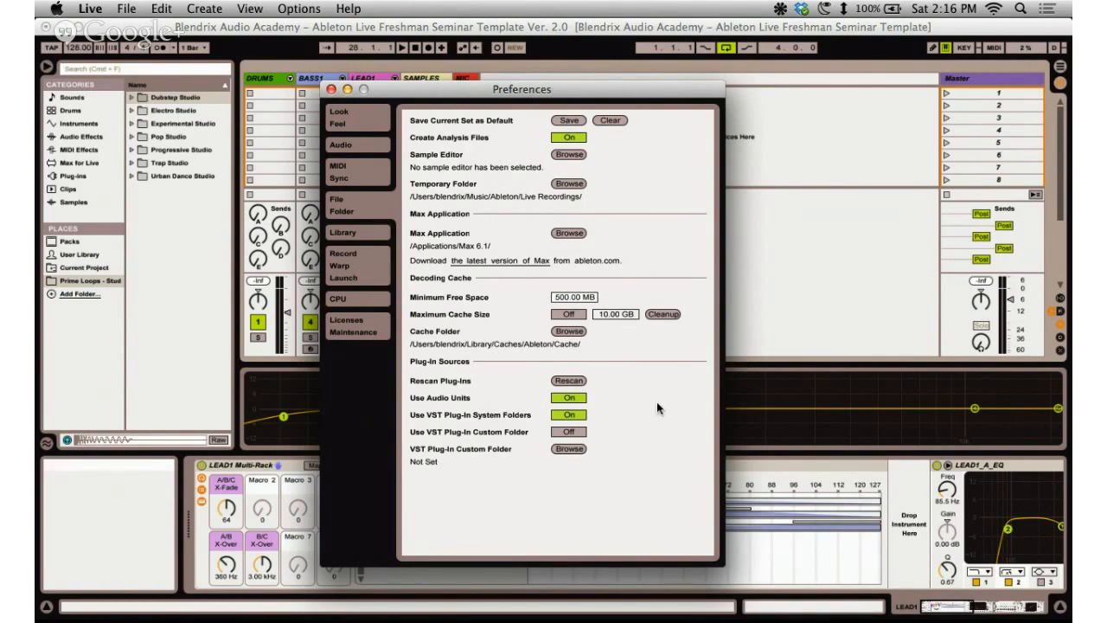
Show the Library and Record/Warp/Launch preferences, and view the File Type options for recording without changing the selection.
click(361, 235)
click(354, 270)
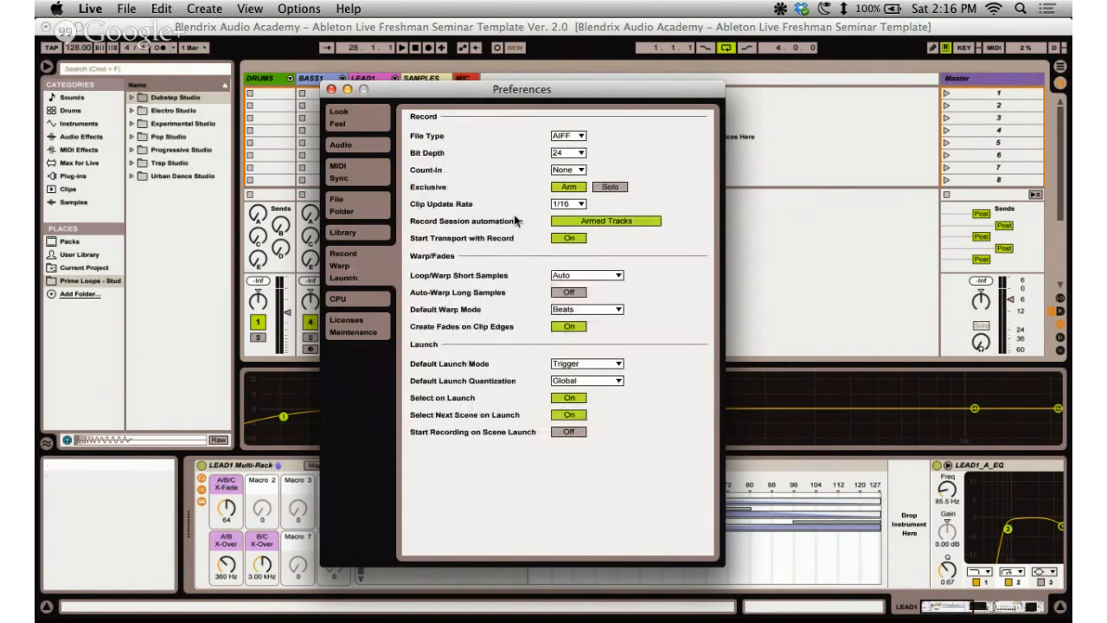
click(575, 141)
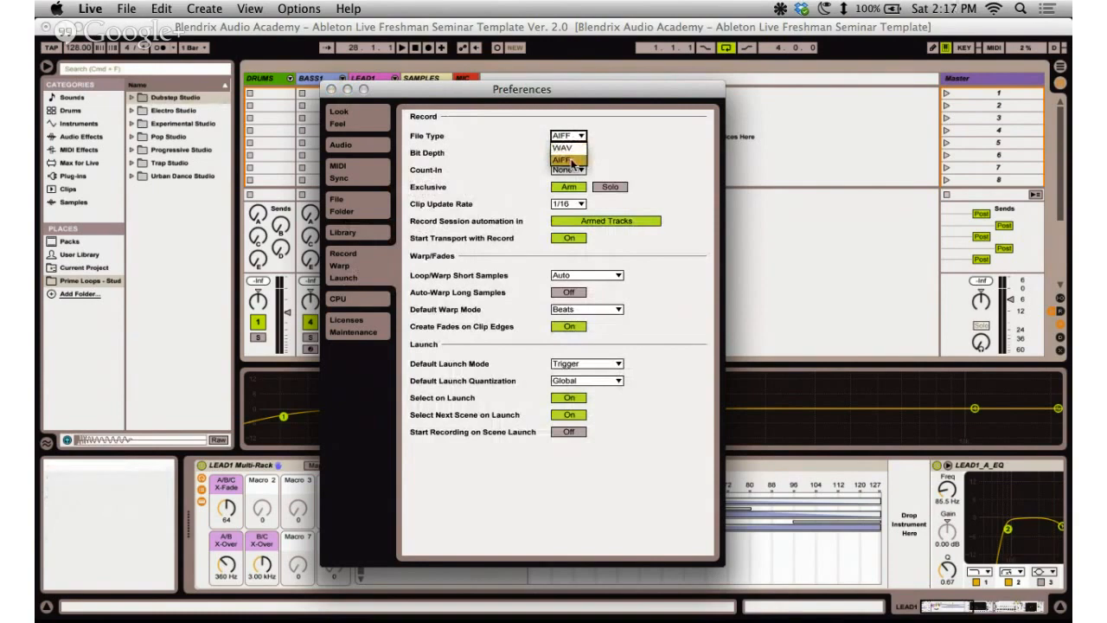
click(621, 149)
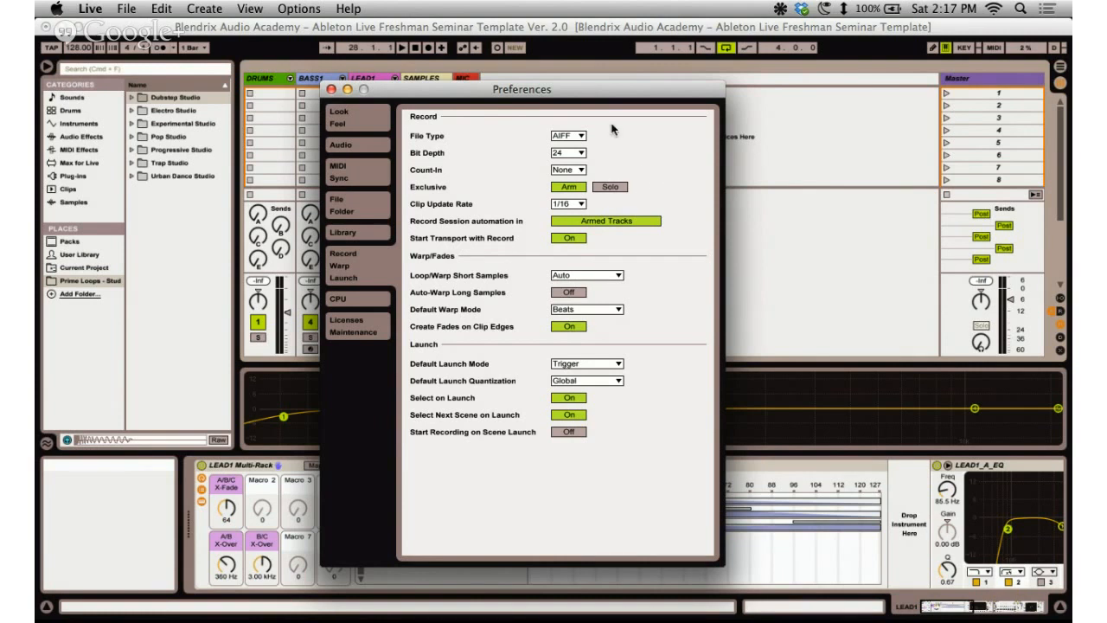
click(572, 137)
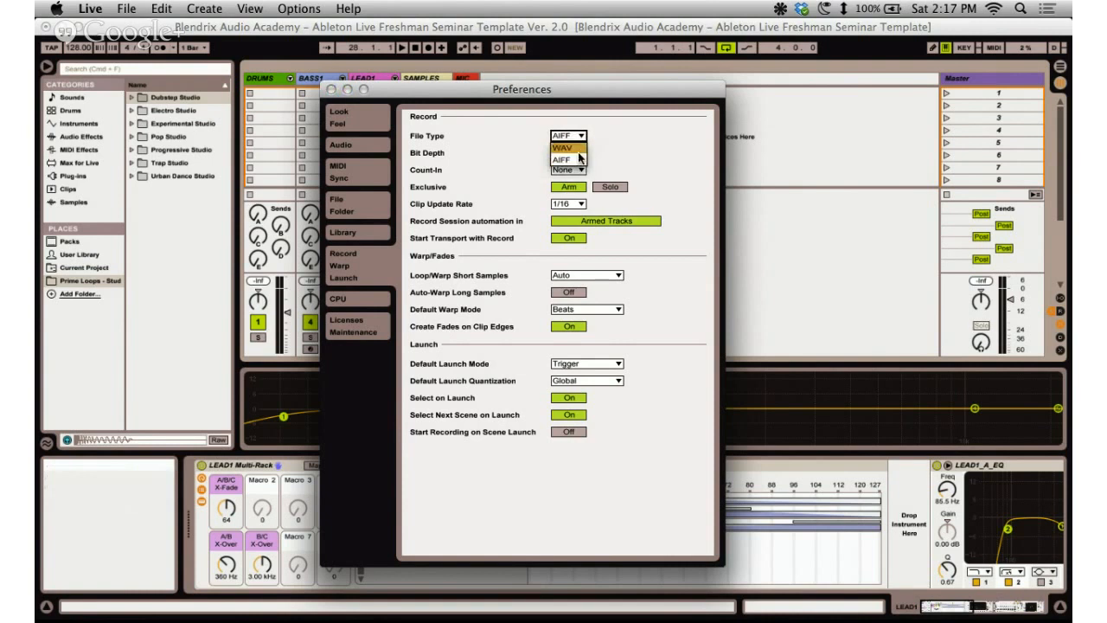
click(626, 145)
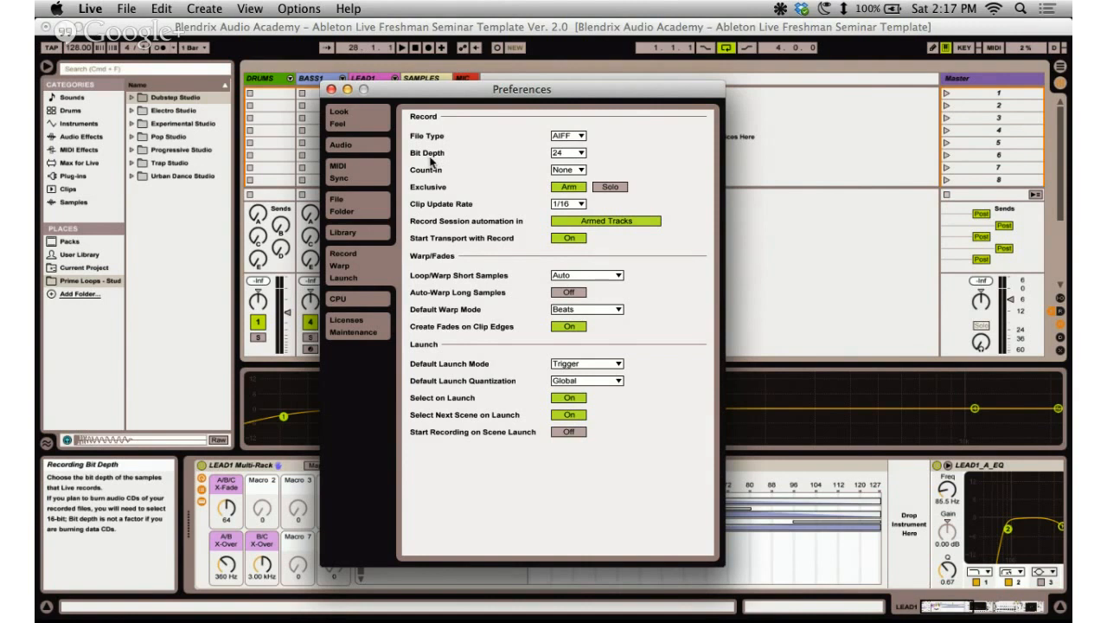
View the recording Bit Depth options, try 16 and 32, and set the Bit Depth back to 24.
click(572, 154)
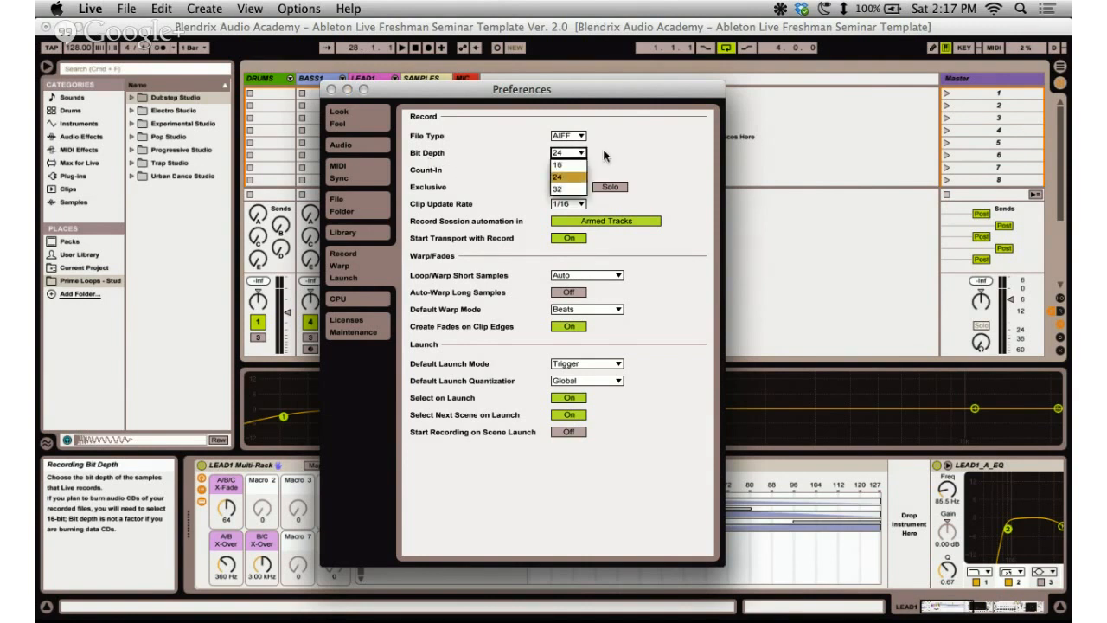
click(610, 157)
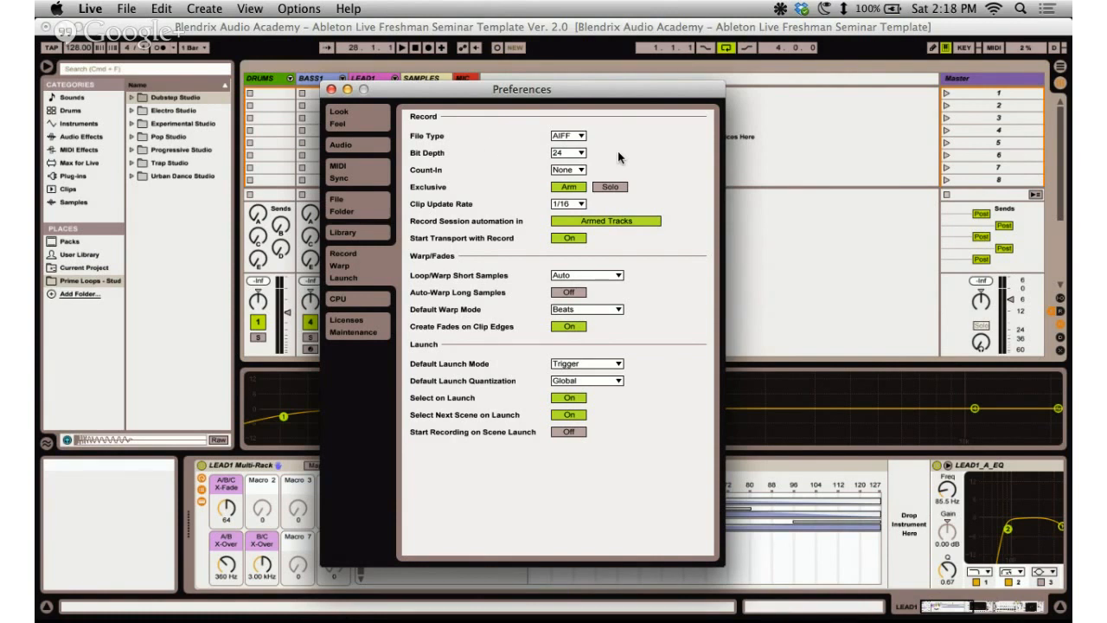
click(571, 154)
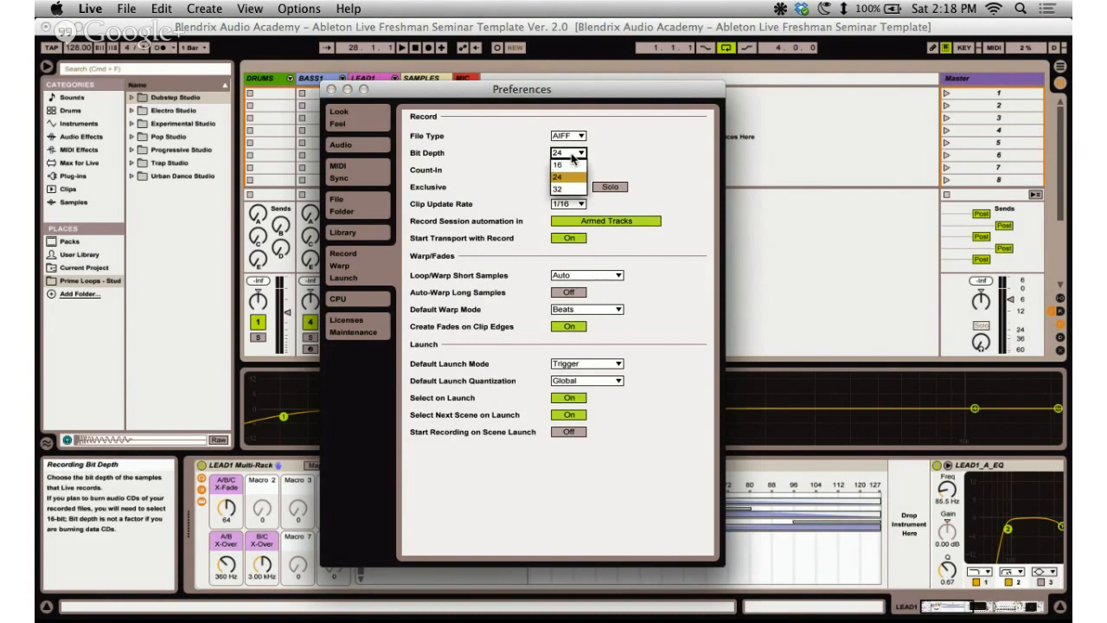
click(572, 155)
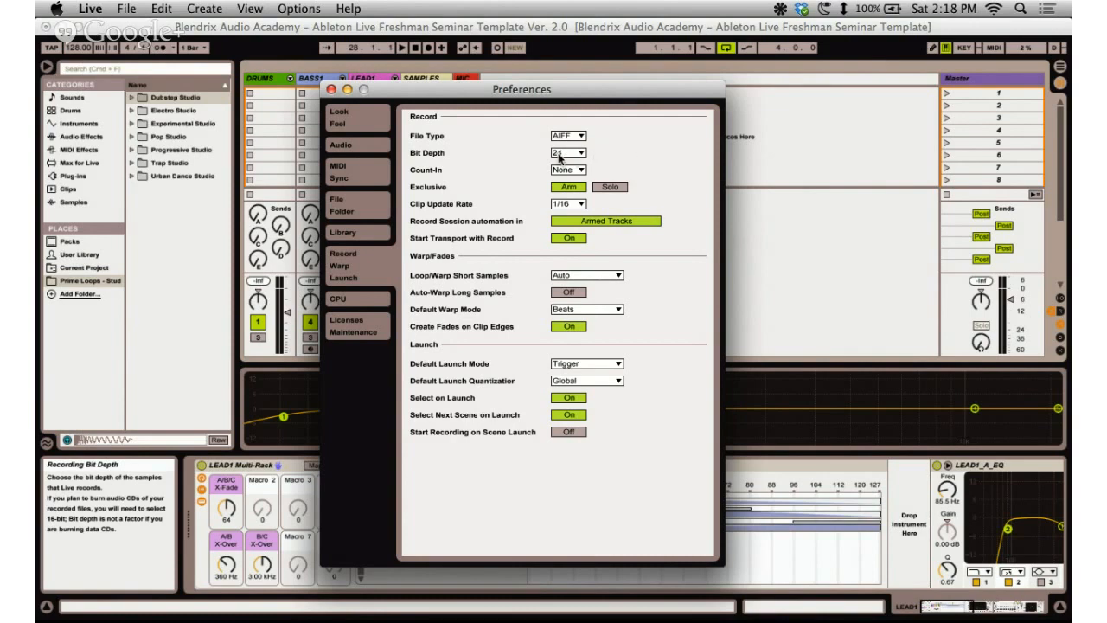
click(573, 155)
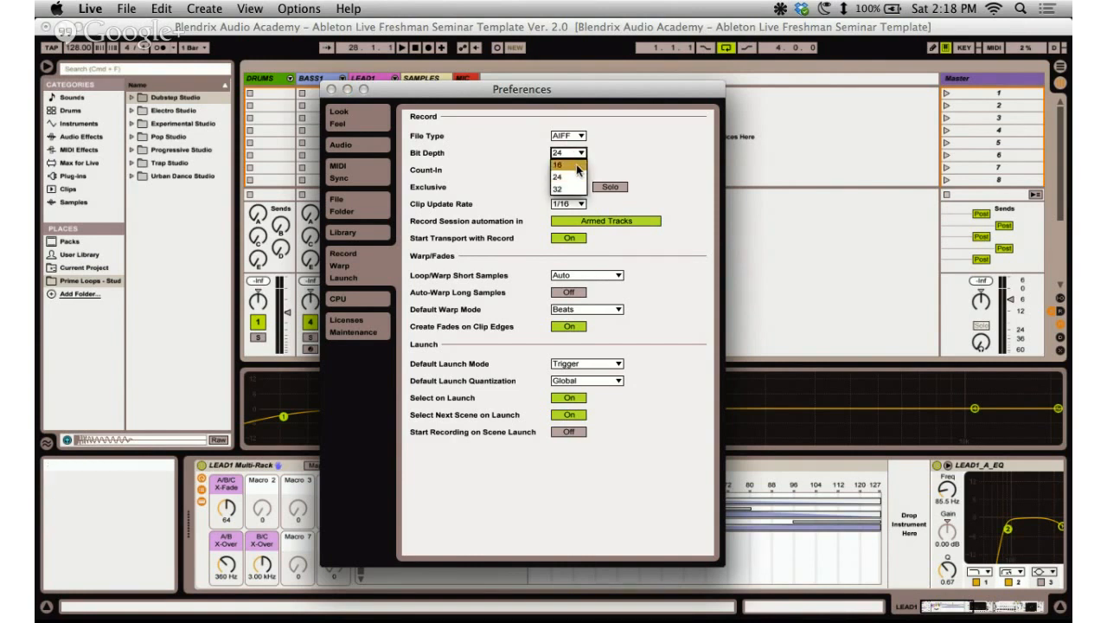
click(575, 165)
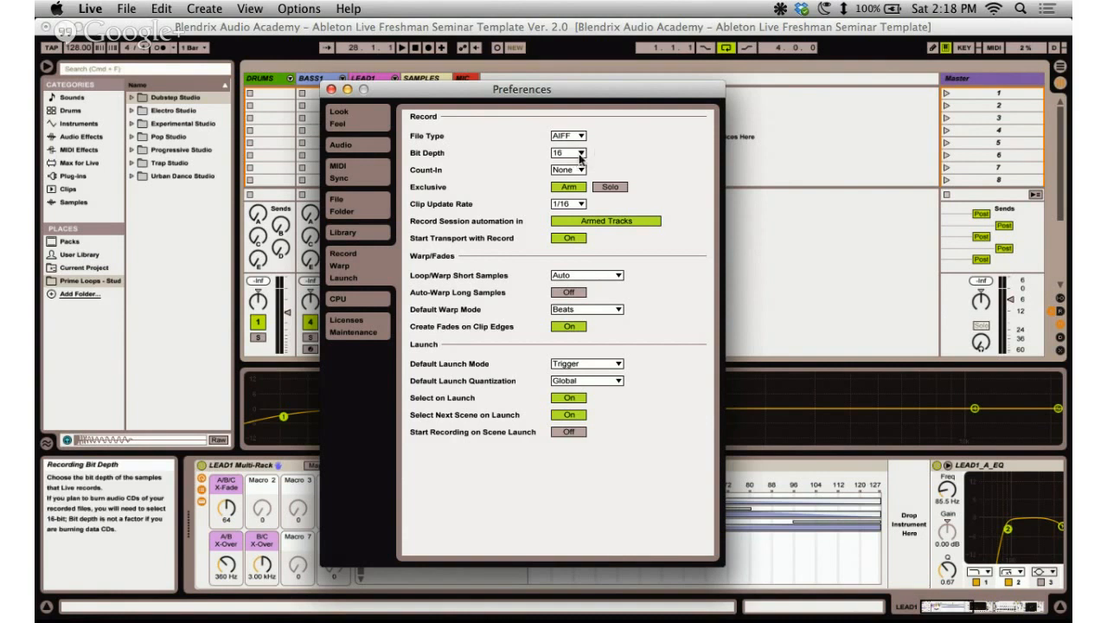
click(572, 155)
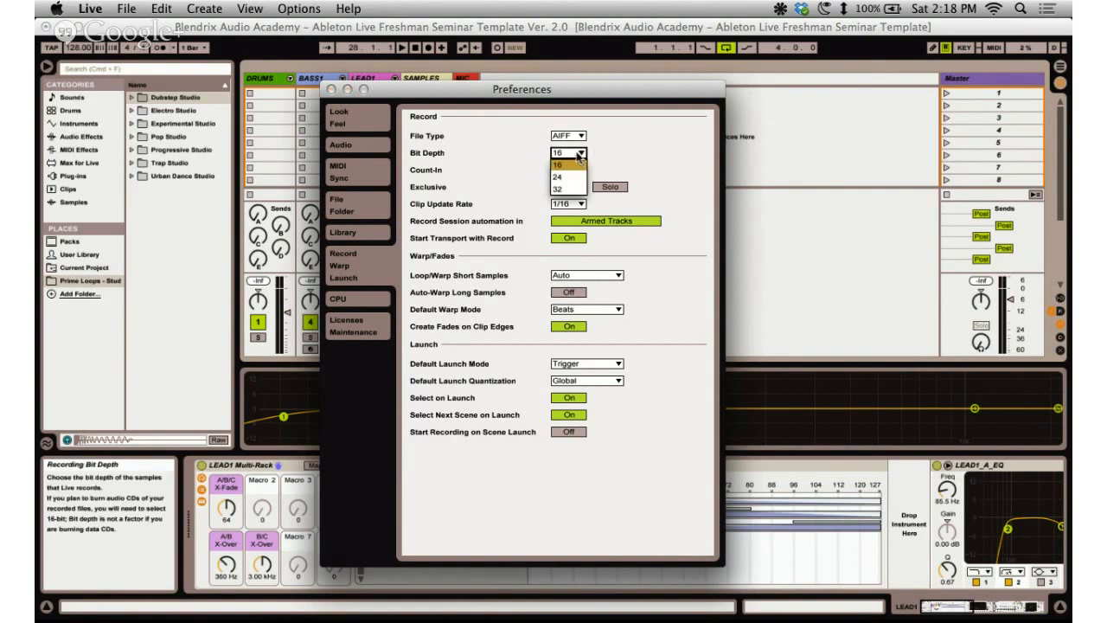
click(579, 190)
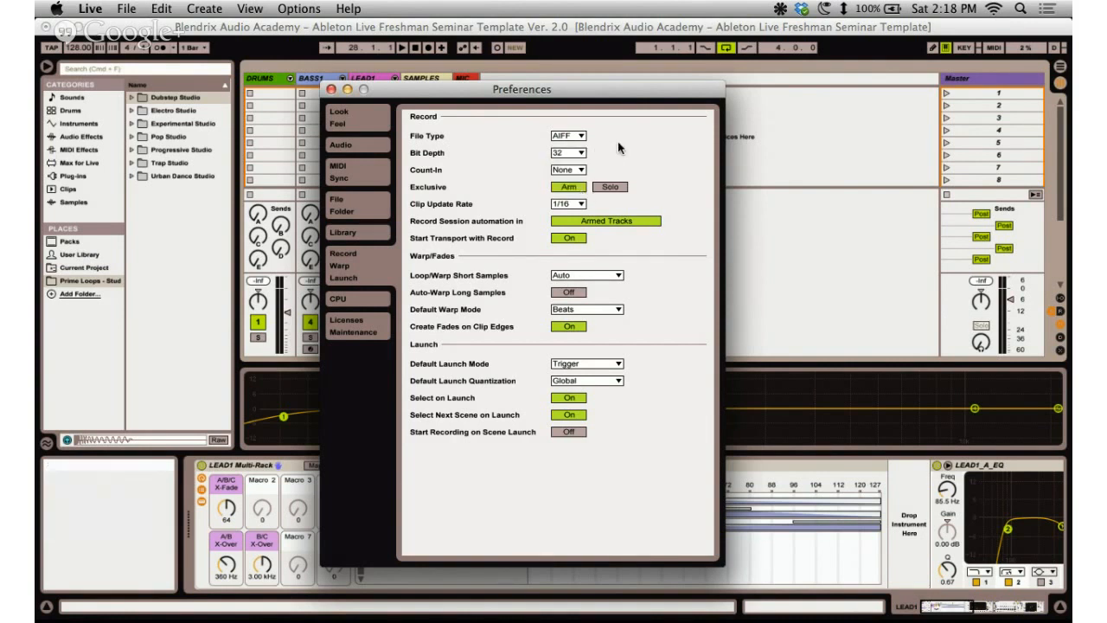
click(576, 153)
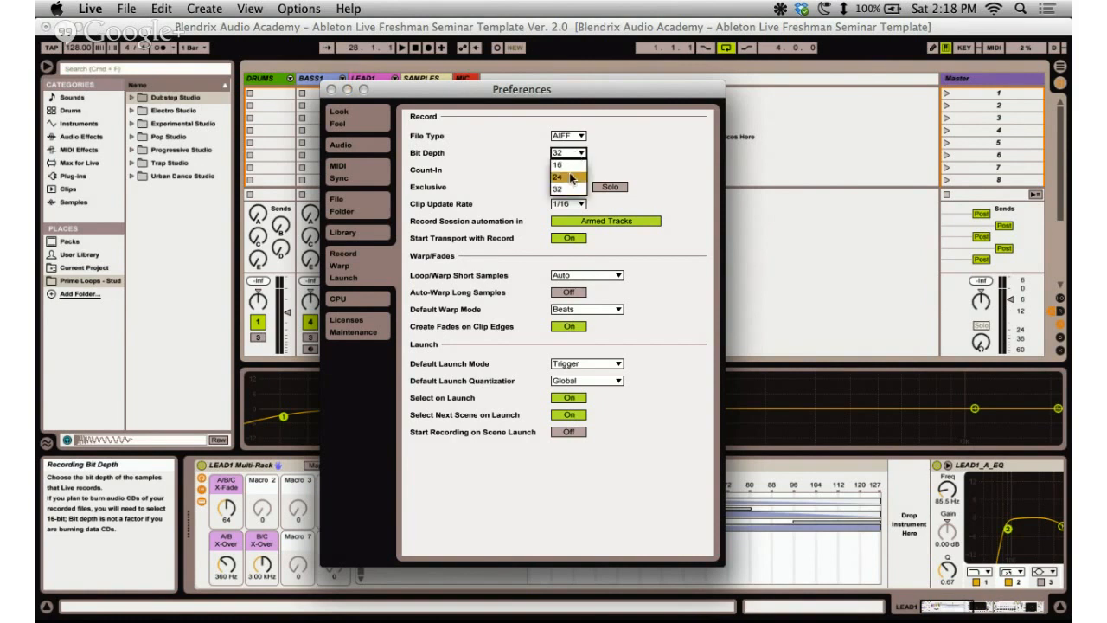
click(562, 176)
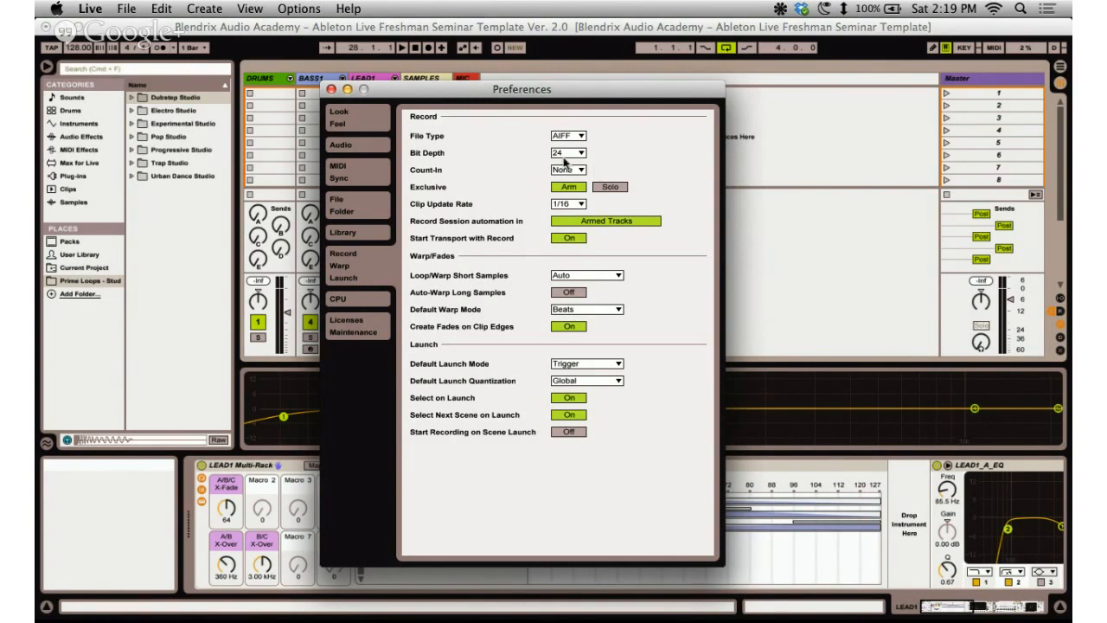
Review the Bit Depth choices again, switch briefly to 16, and restore 24.
click(568, 155)
click(642, 146)
click(575, 154)
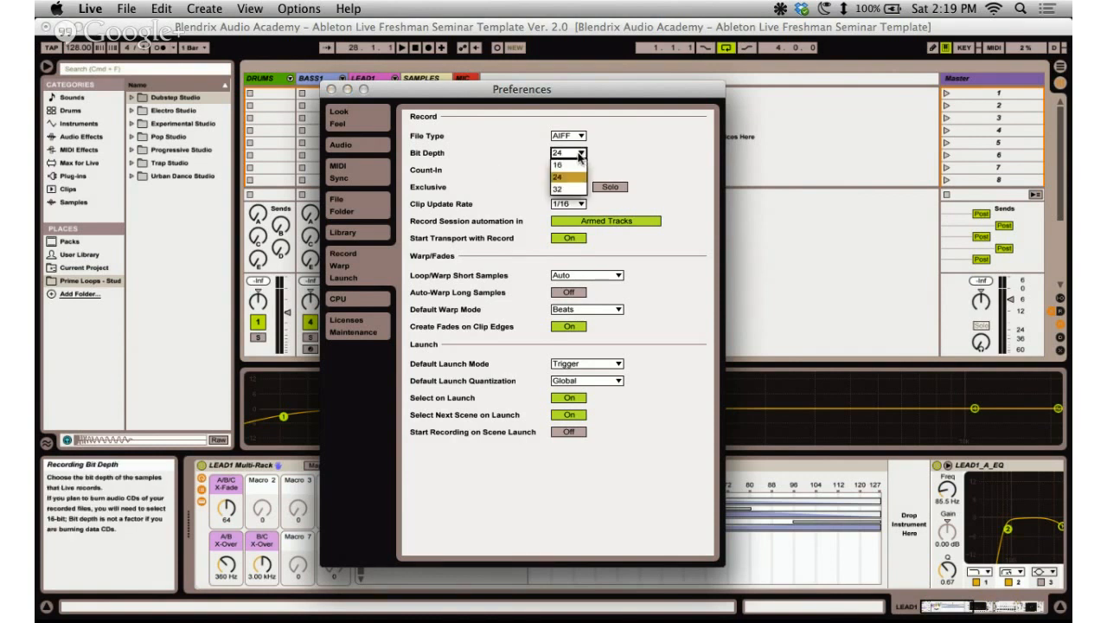
click(575, 164)
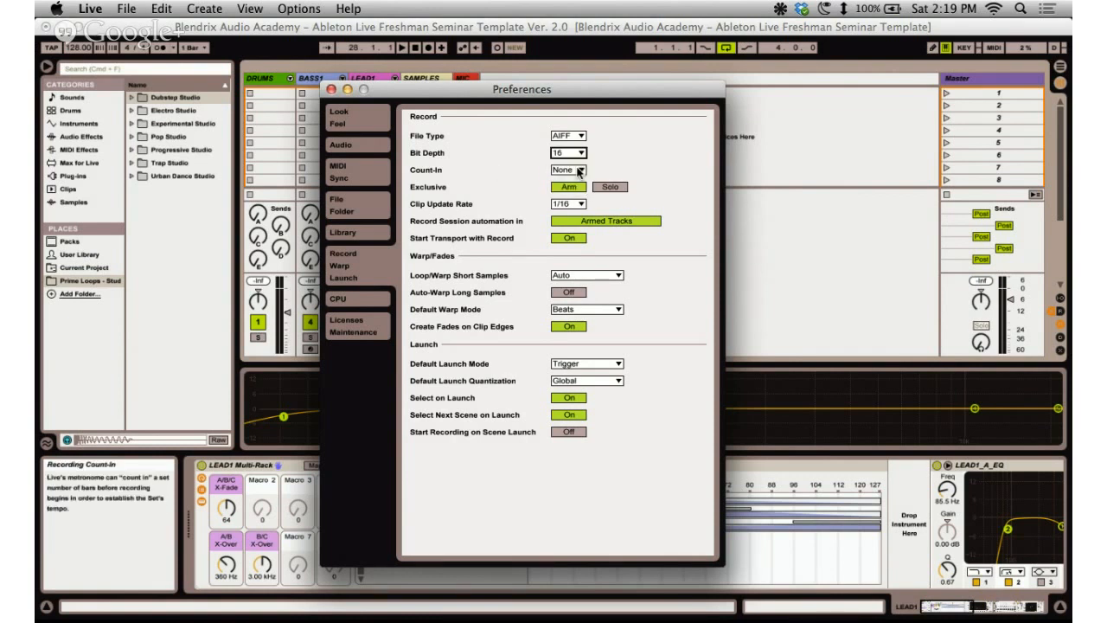
click(580, 154)
click(572, 177)
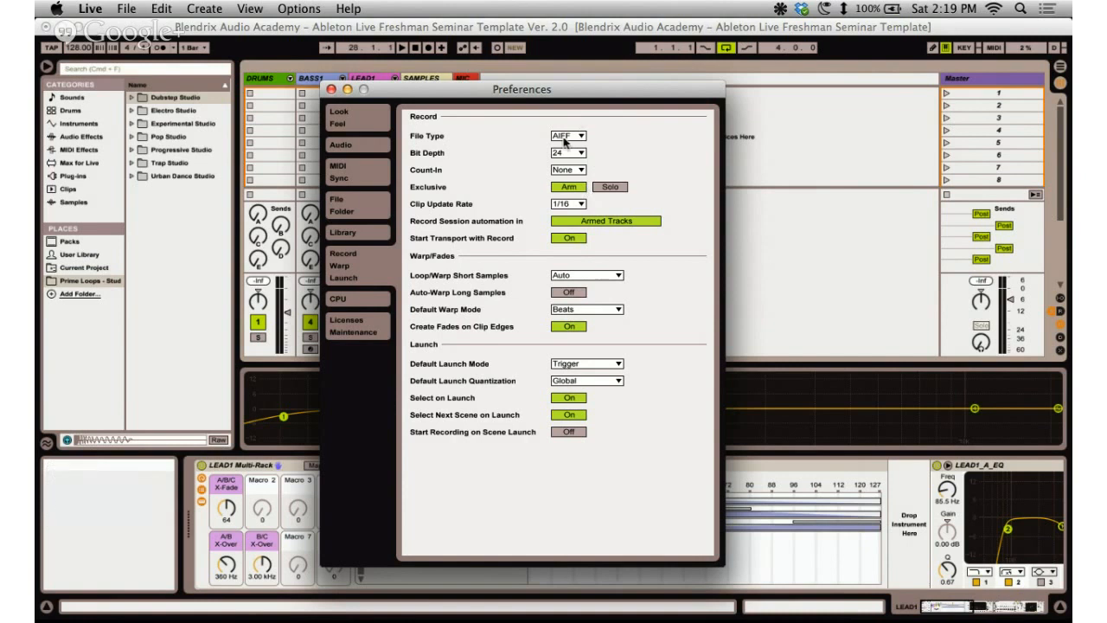
Set the recording Count-In to 1 Bar and view the other Count-In lengths.
click(566, 171)
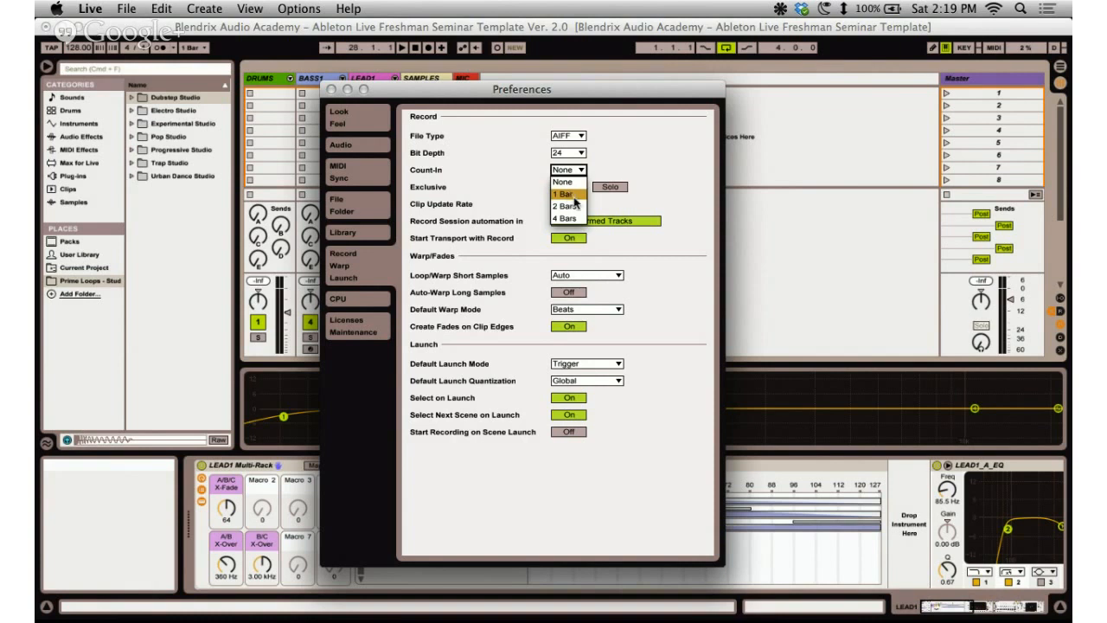
click(569, 196)
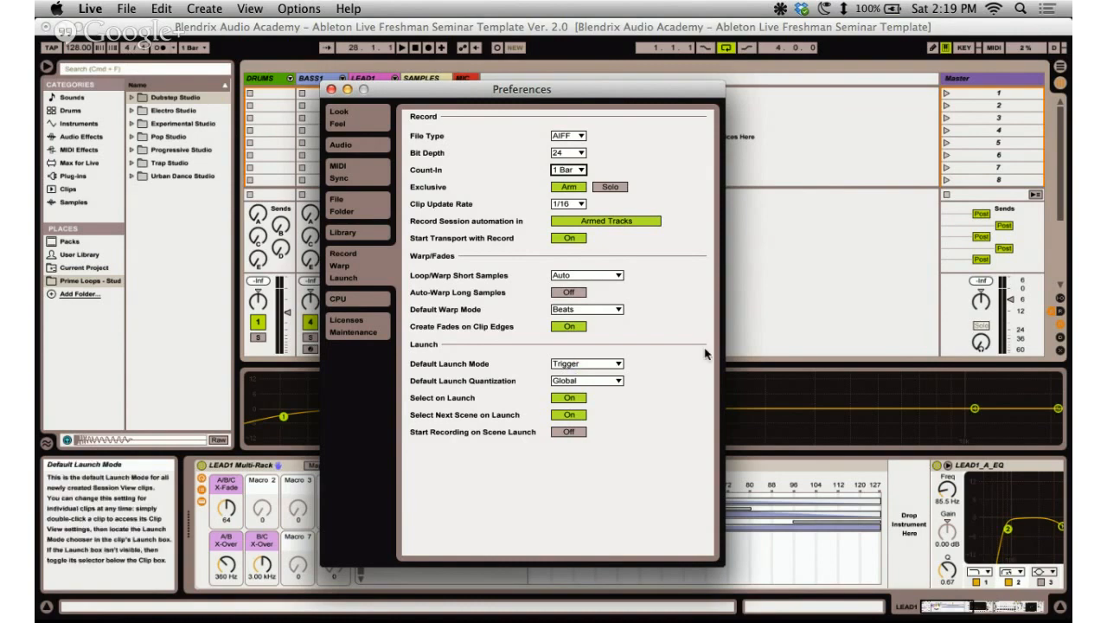
click(580, 171)
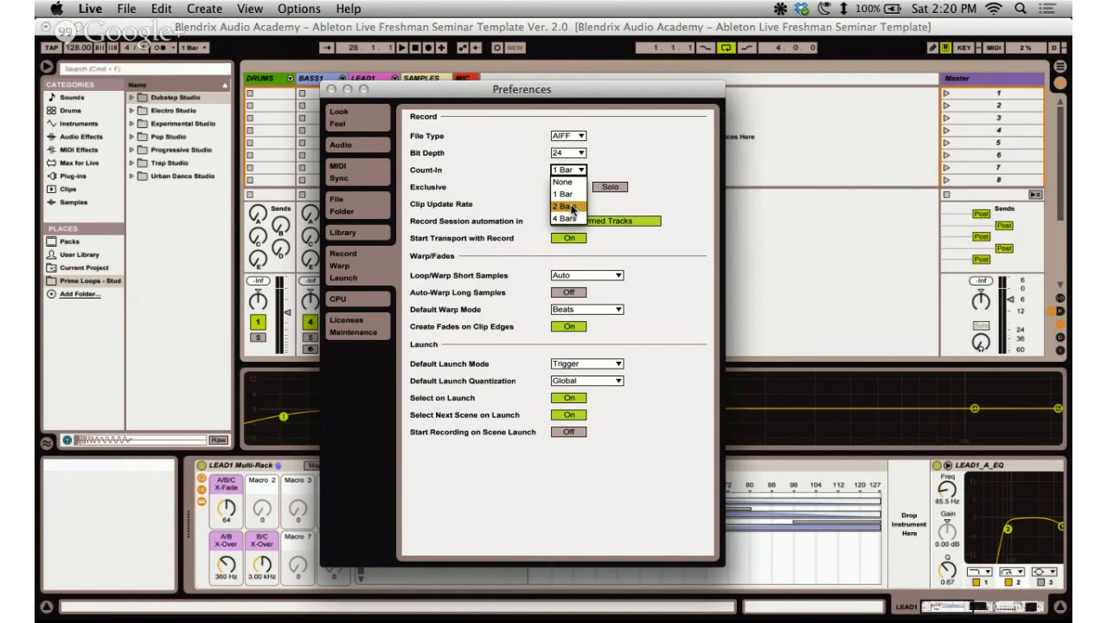
click(628, 151)
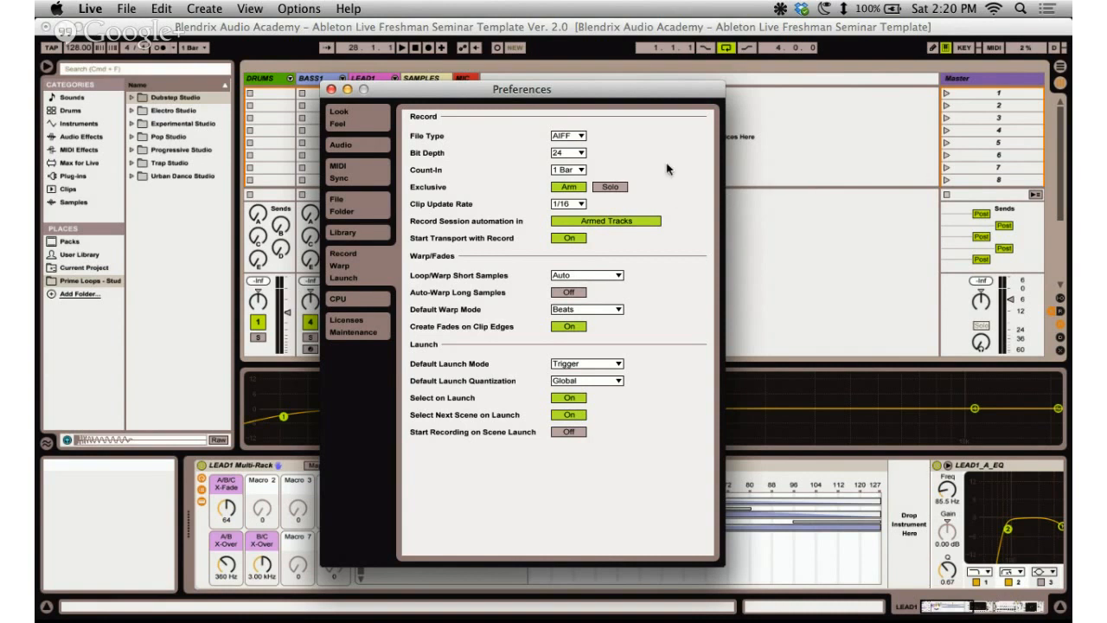
Close the Preferences and alternate record arming between the LEAD1 and BASS1 tracks, ending with LEAD1 armed.
drag(633, 89, 910, 37)
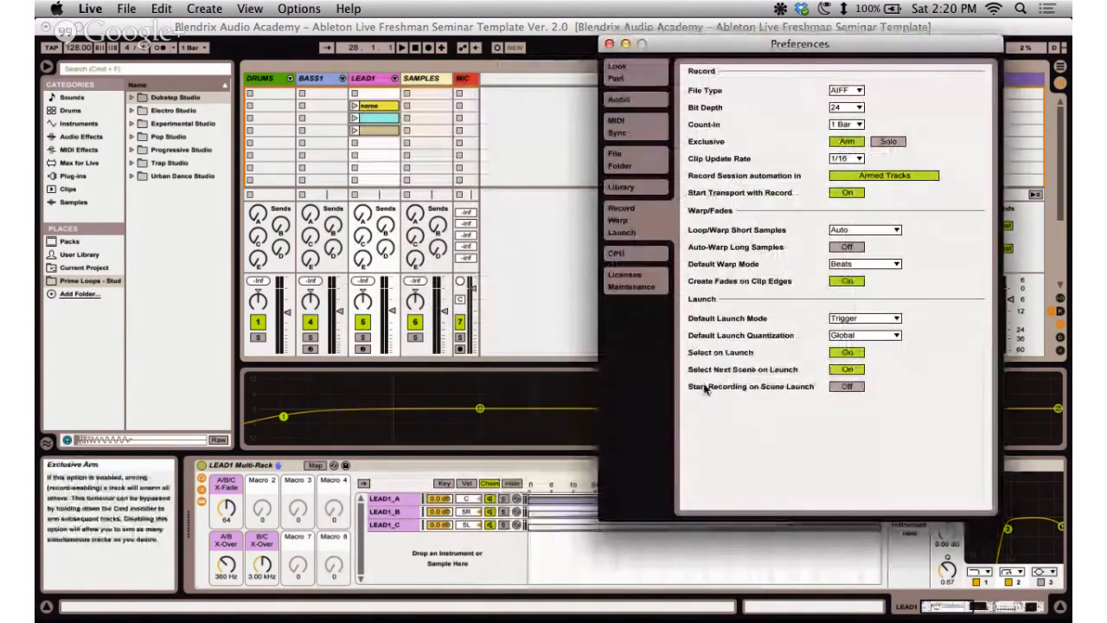
click(362, 349)
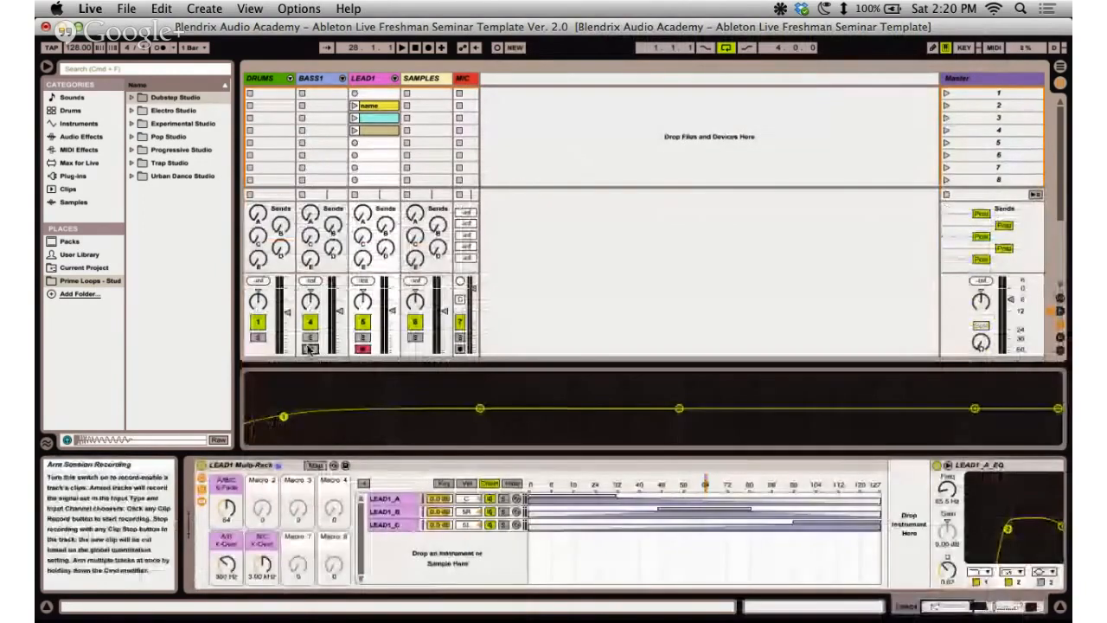
click(309, 349)
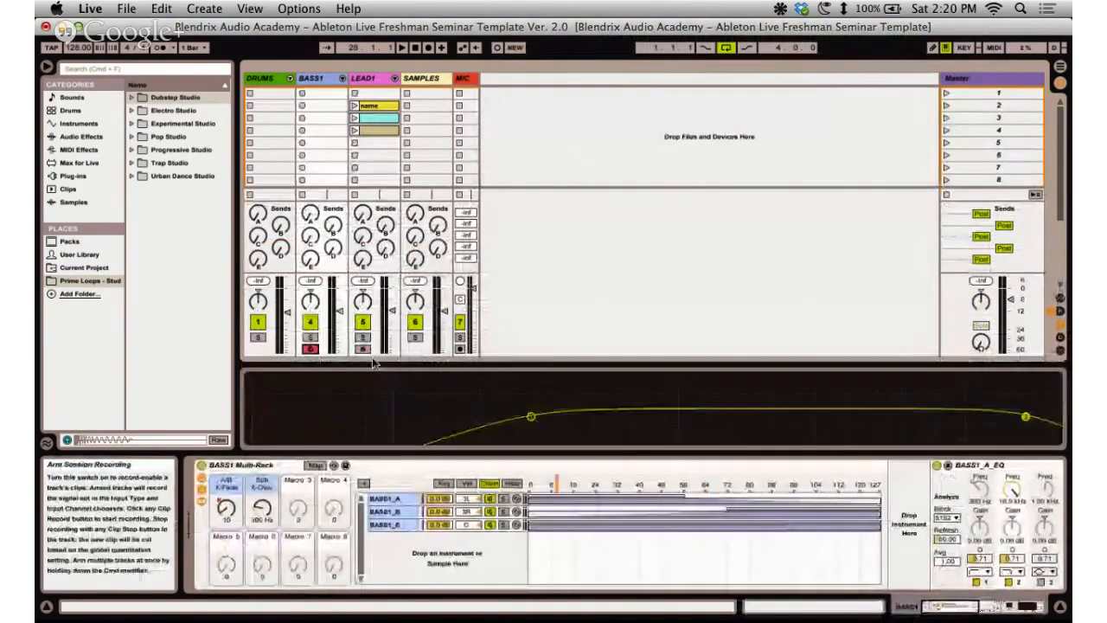
click(364, 348)
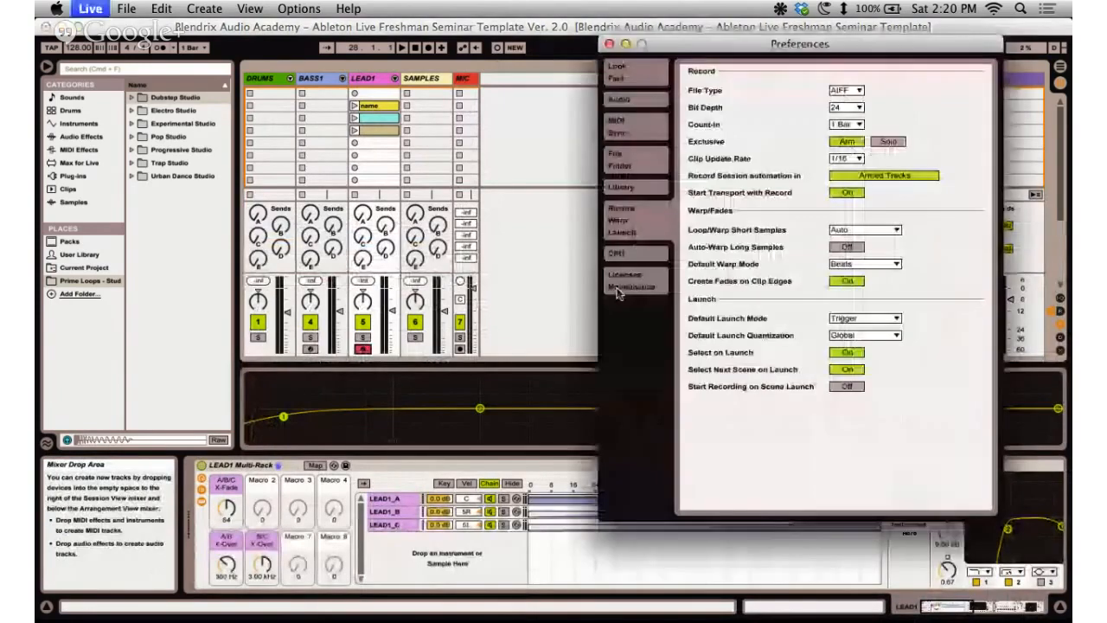
Turn off Exclusive Arm in the Record preferences and arm BASS1 together with LEAD1.
key(super+comma)
click(847, 141)
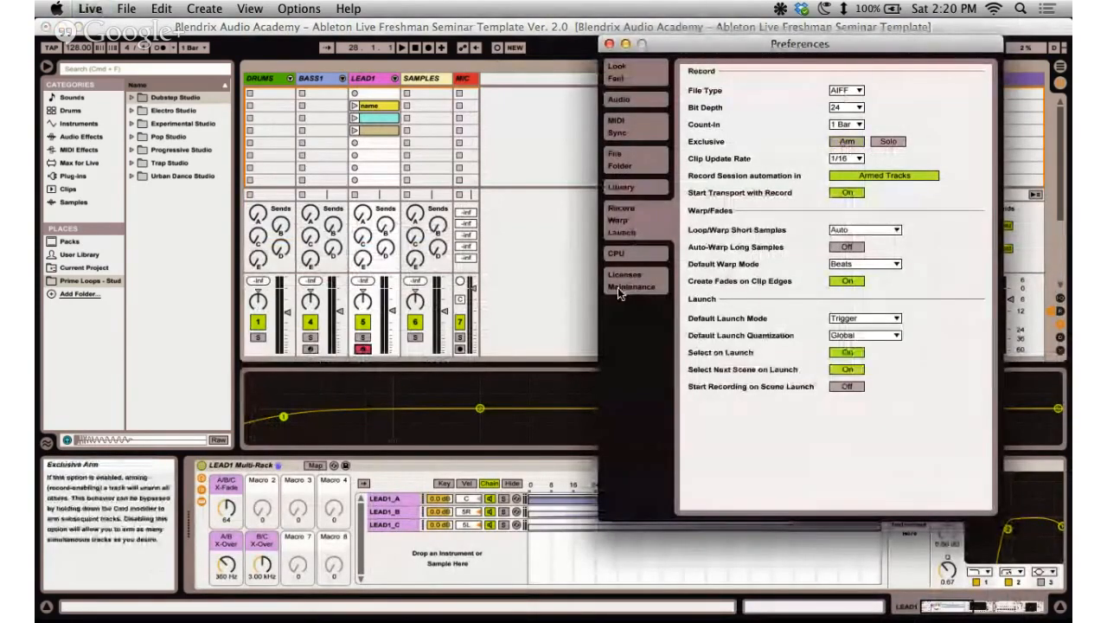
key(super+comma)
click(310, 348)
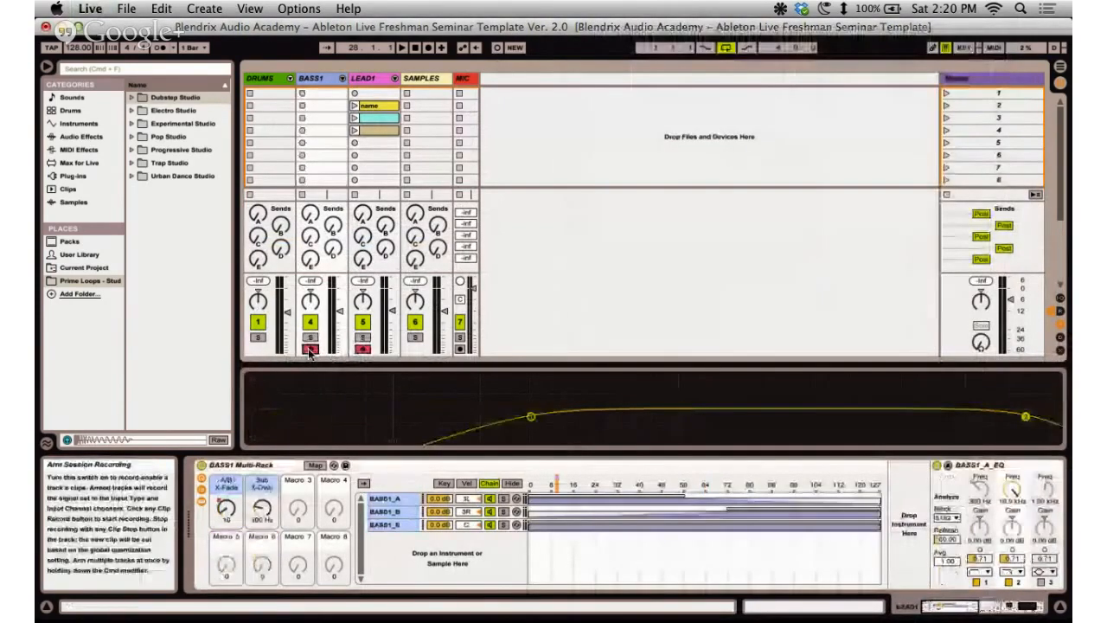
Disarm recording on both the BASS1 and LEAD1 tracks.
click(309, 349)
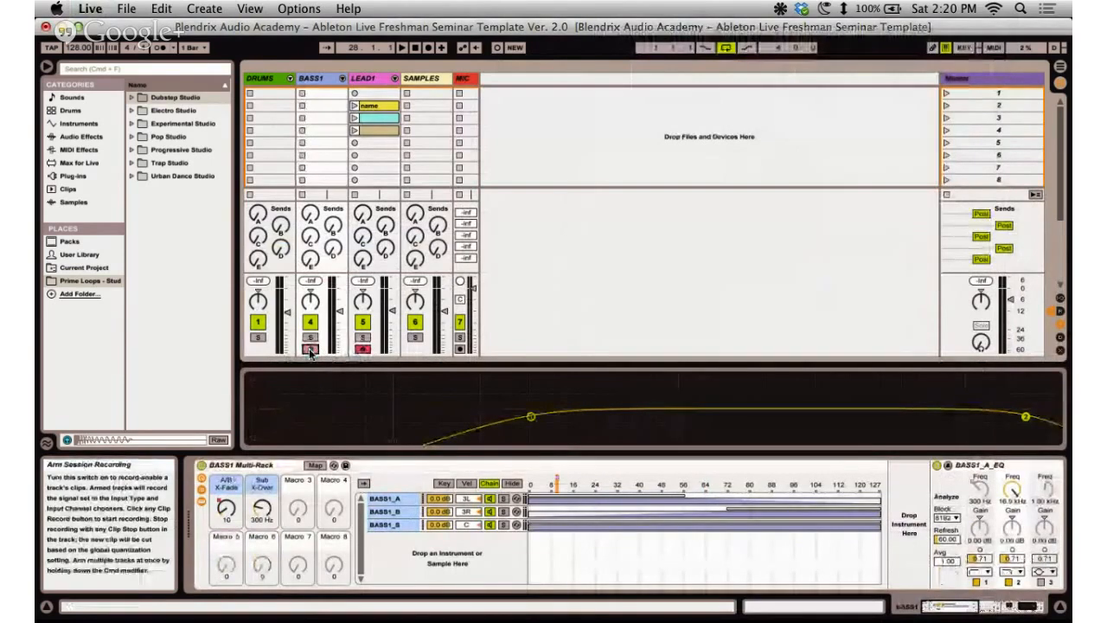
click(367, 350)
click(368, 350)
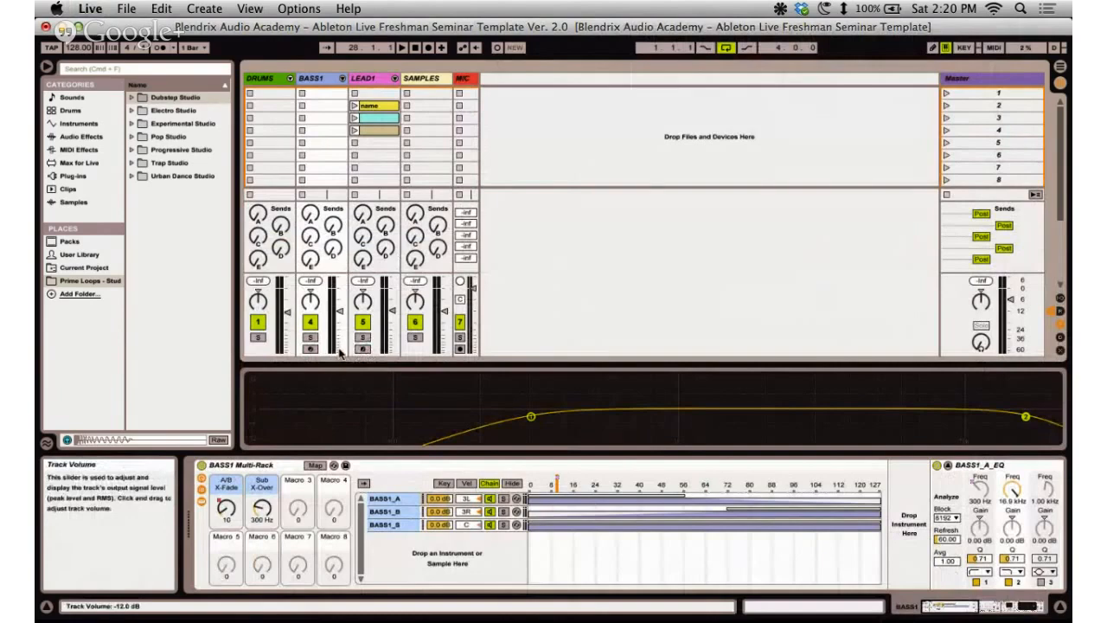
Visit the Exclusive options in the Record preferences, close the Preferences, and solo the SAMPLES track.
key(super+comma)
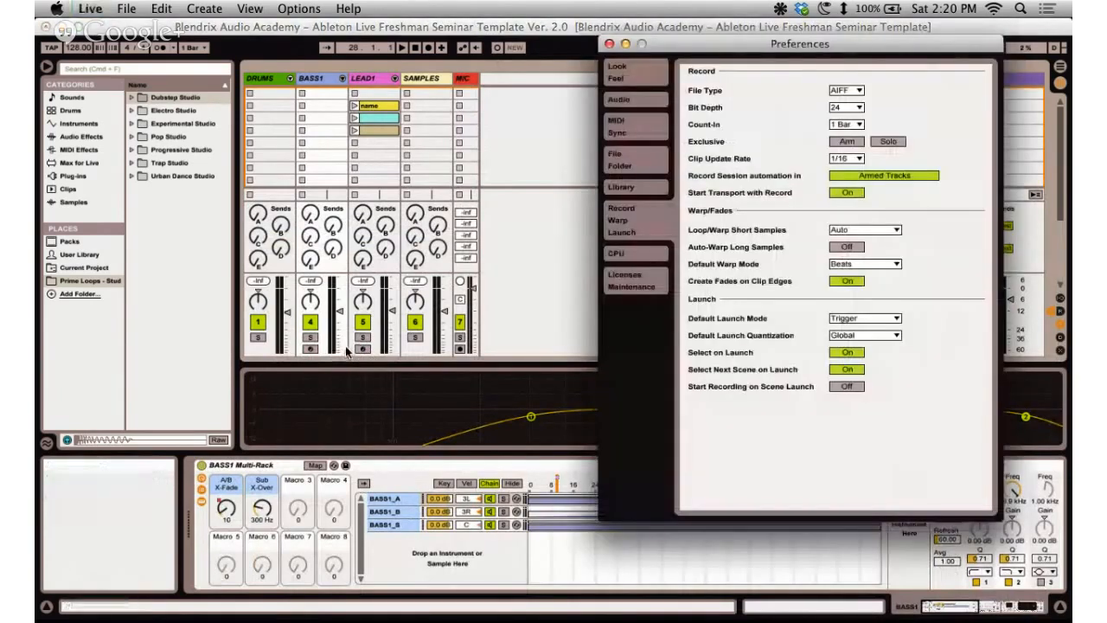
click(554, 255)
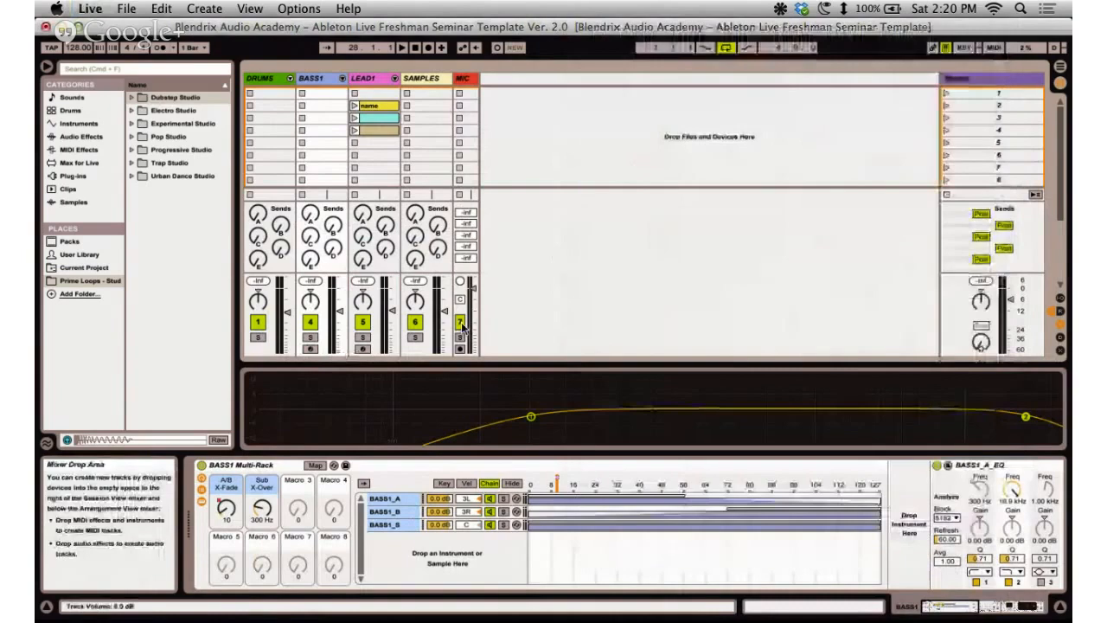
click(415, 338)
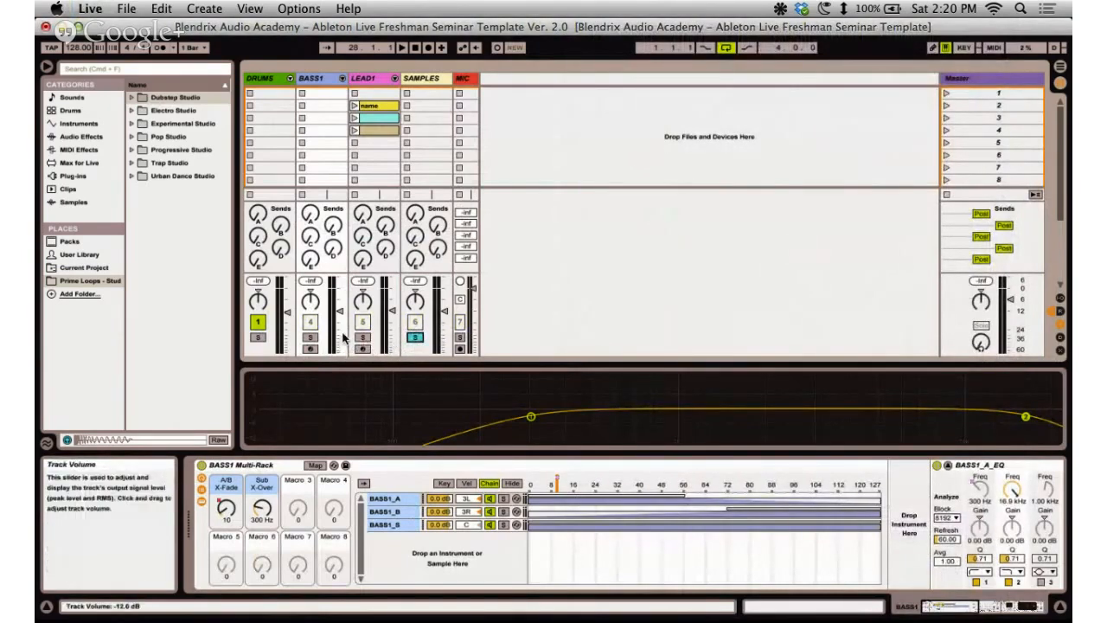
With Exclusive Solo off, solo BASS1 and LEAD1 together with SAMPLES and clear all three solos.
key(super+comma)
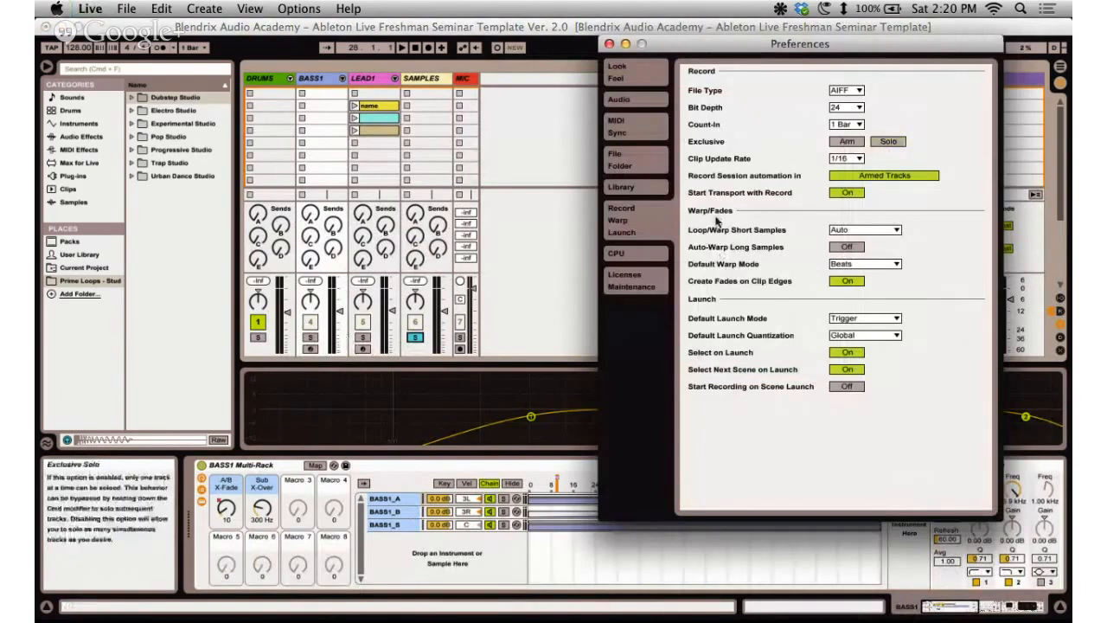
click(568, 296)
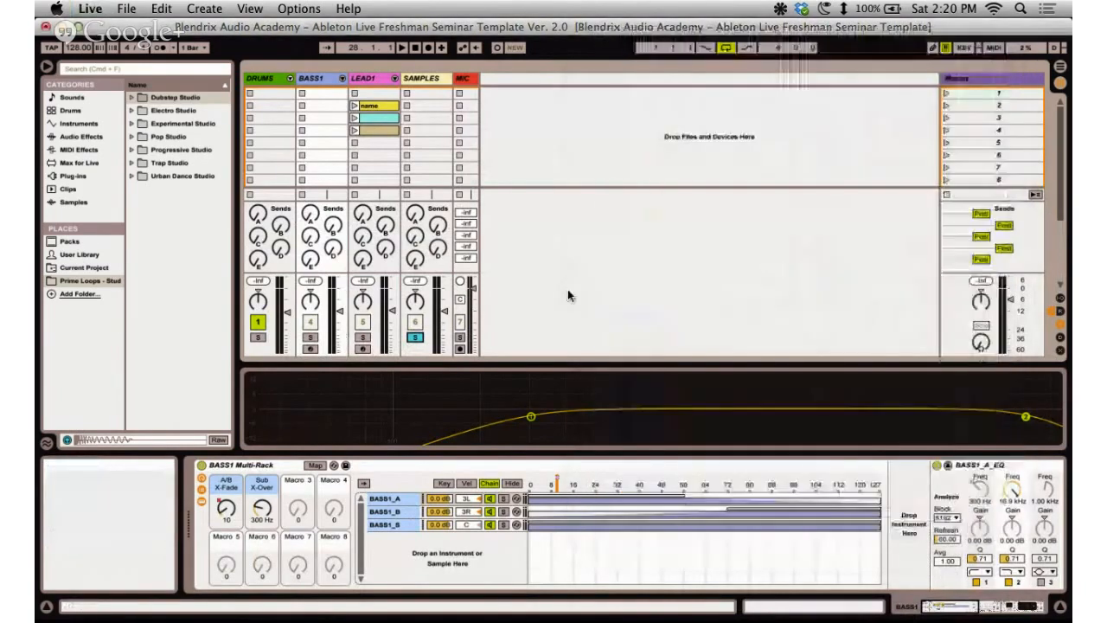
click(362, 338)
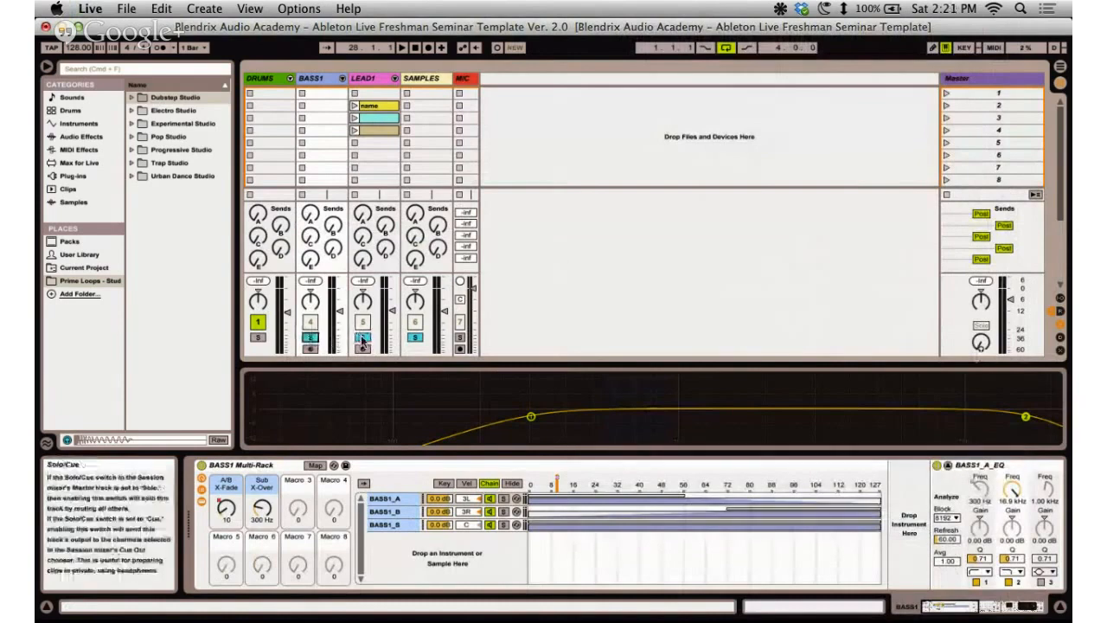
click(310, 338)
click(416, 337)
click(311, 337)
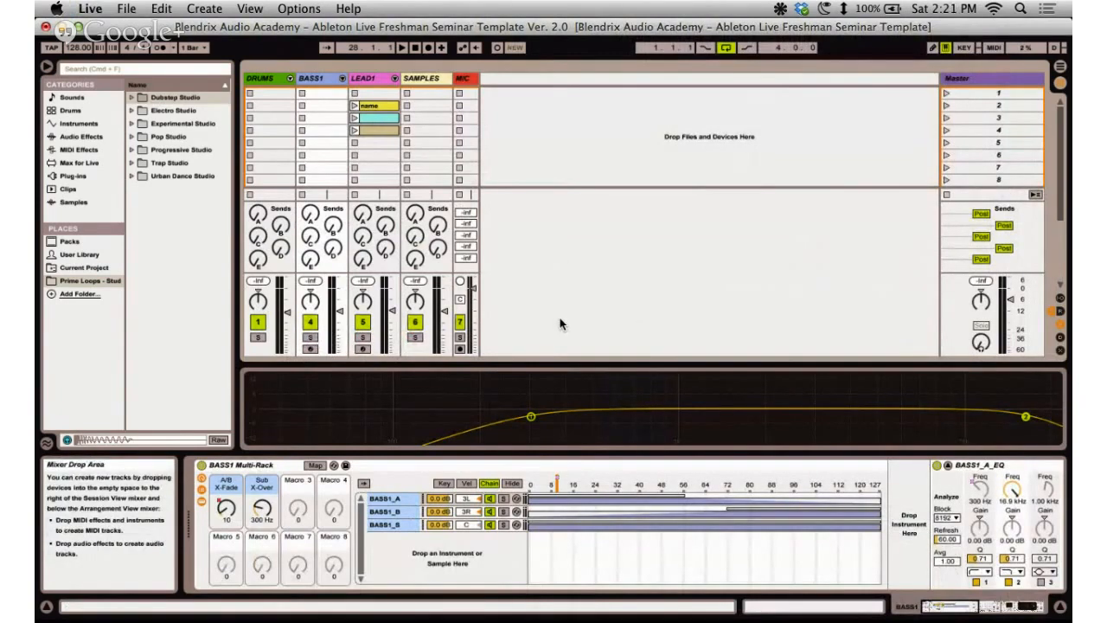
Revisit the Exclusive options, close the Preferences, and alternate solo between LEAD1 and SAMPLES, ending with no track soloed.
key(super+Tab)
key(super+Tab)
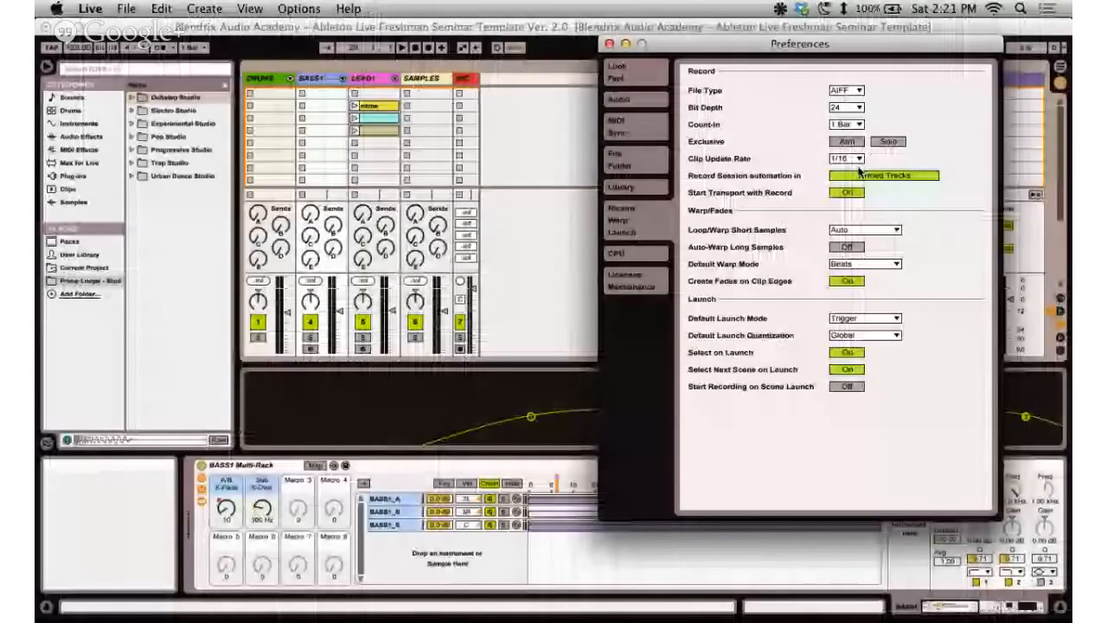
click(609, 44)
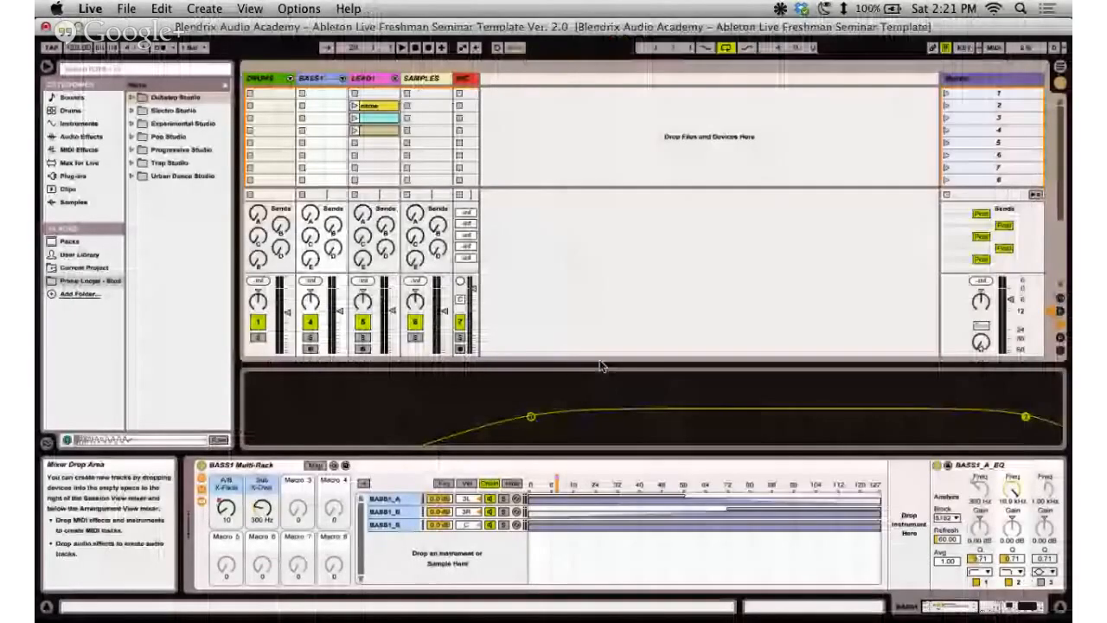
click(363, 338)
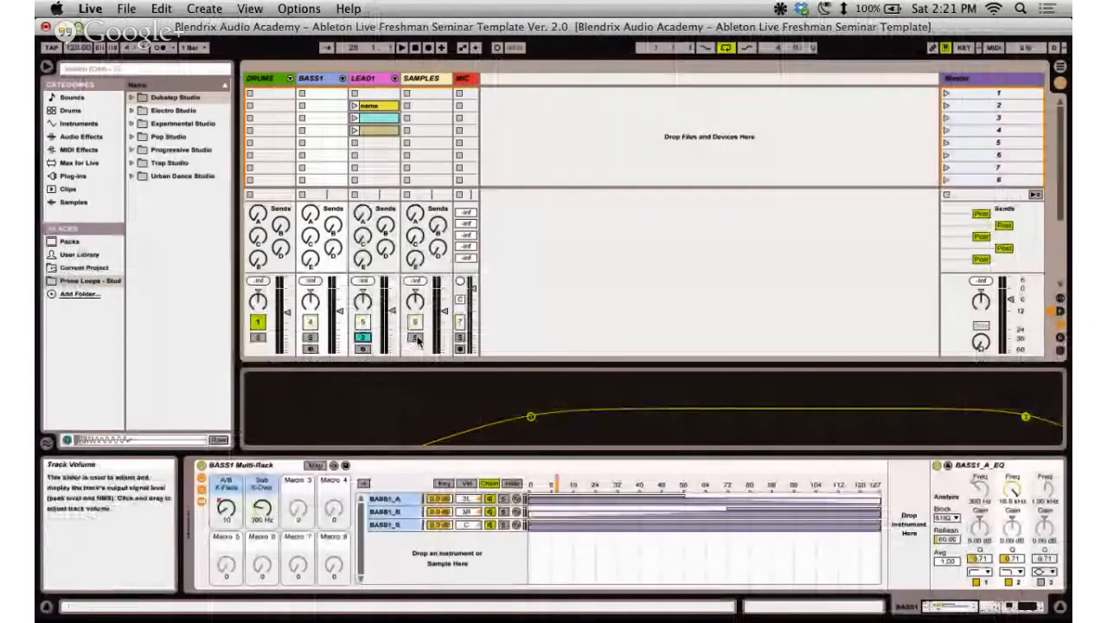
click(363, 339)
click(363, 338)
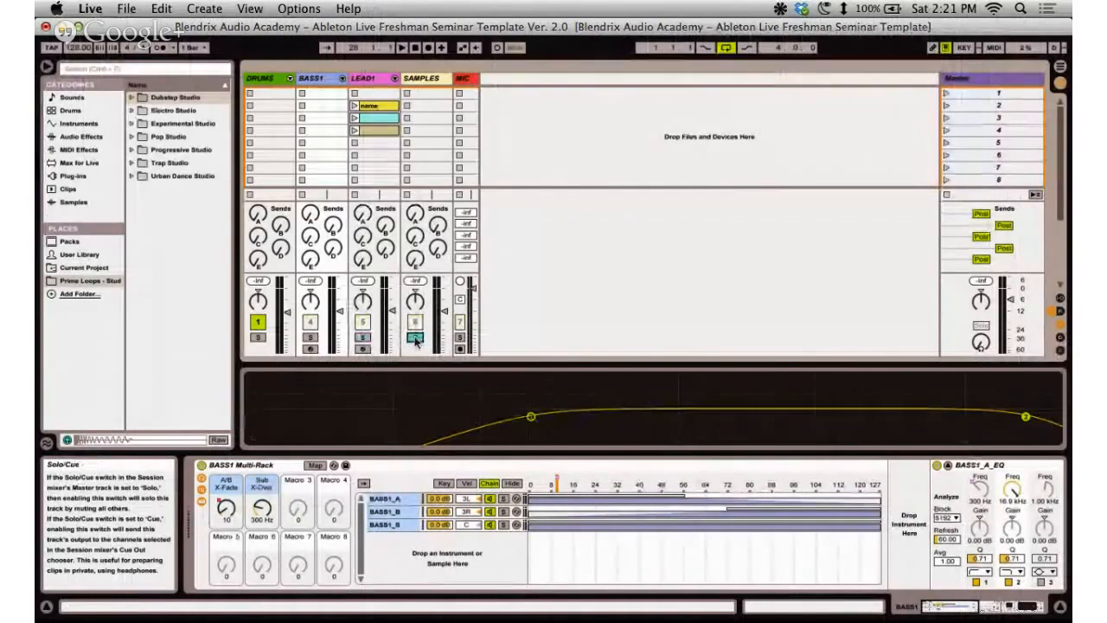
click(416, 338)
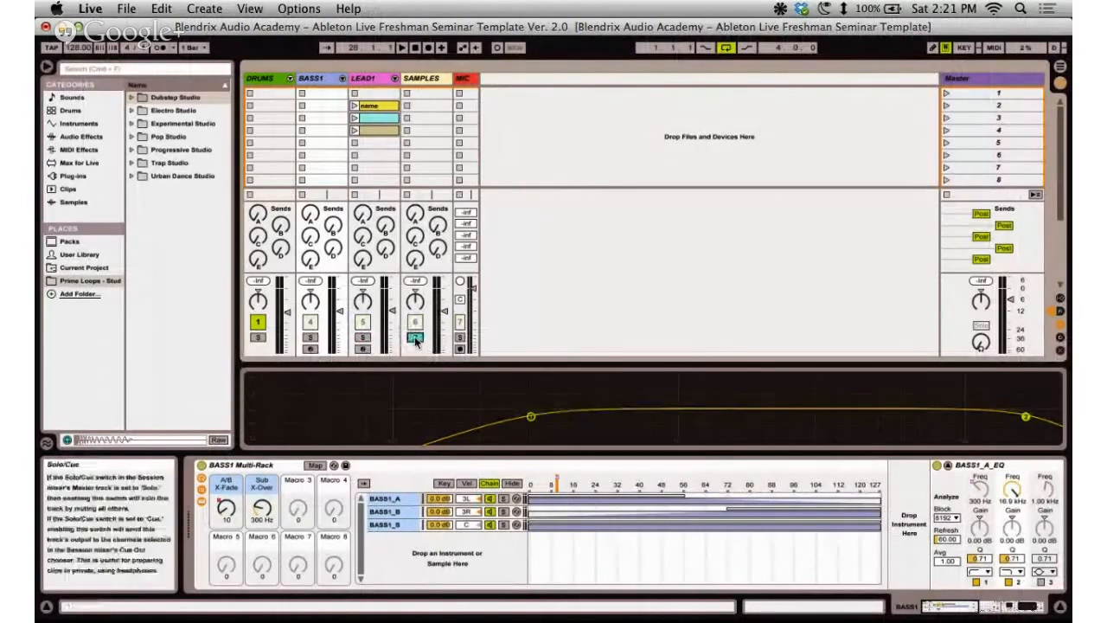
click(416, 338)
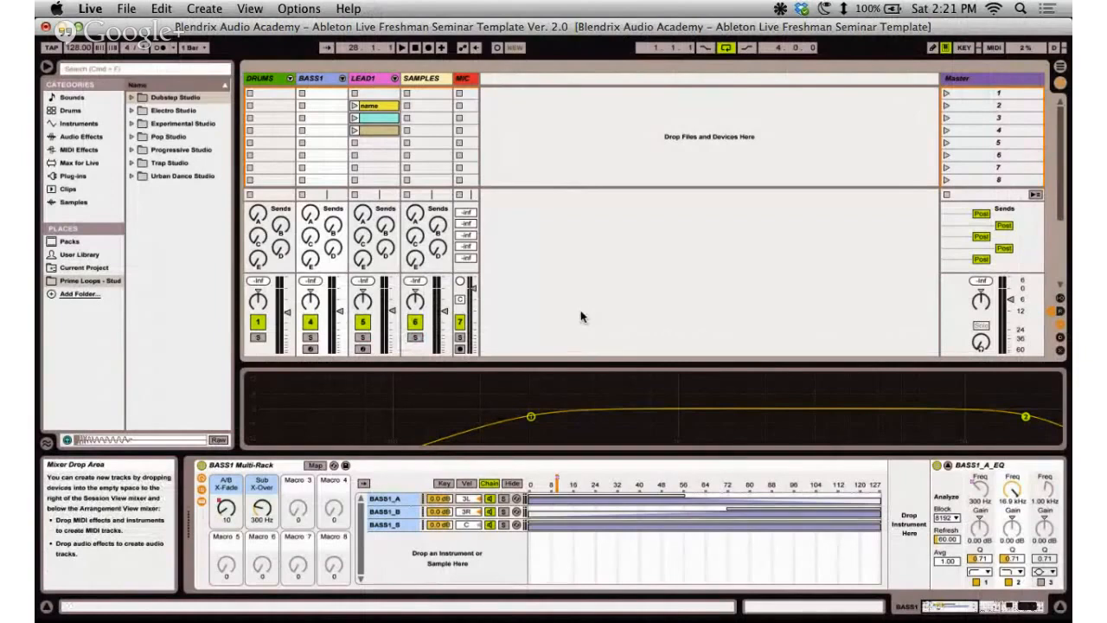
Reopen the Record/Warp/Launch preferences, shift the window slightly, and view the Default Warp Mode choices, keeping Beats.
key(super+comma)
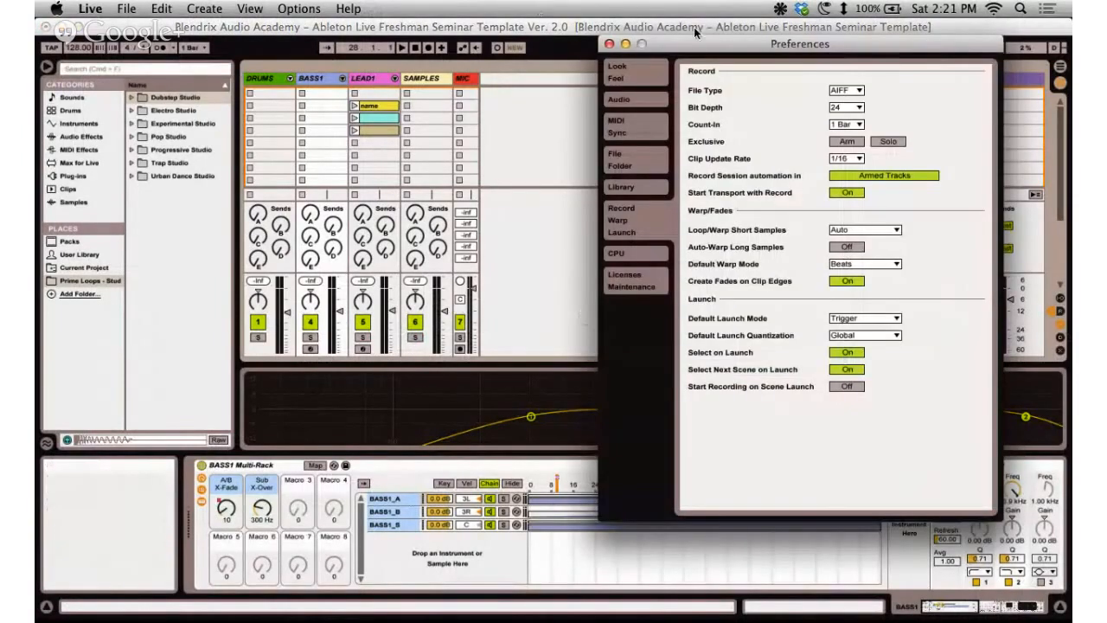
drag(711, 52, 686, 38)
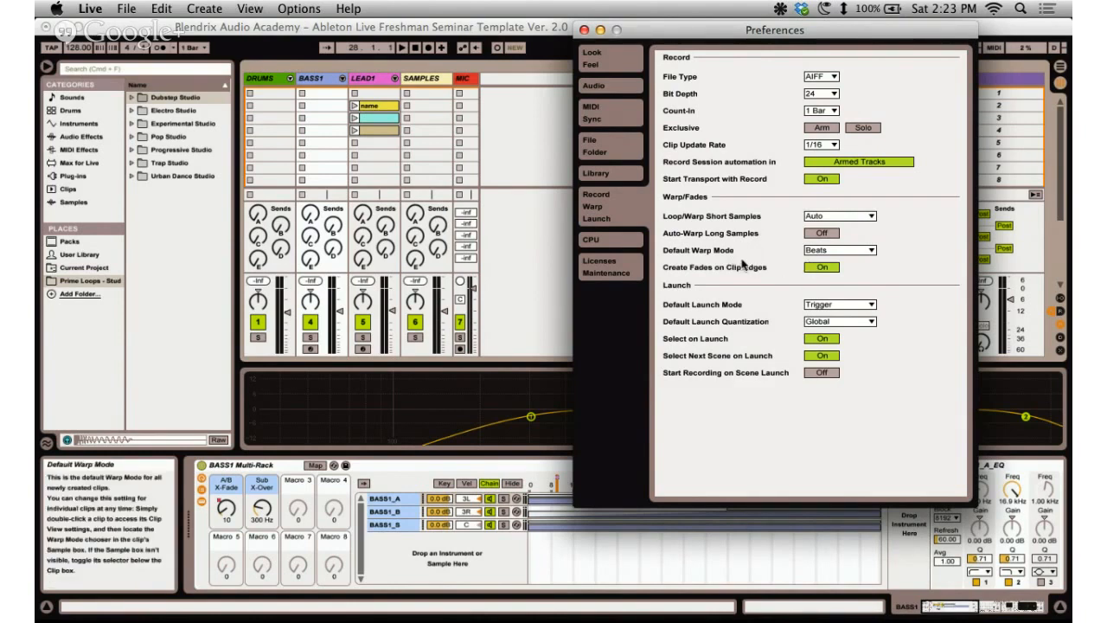
click(863, 255)
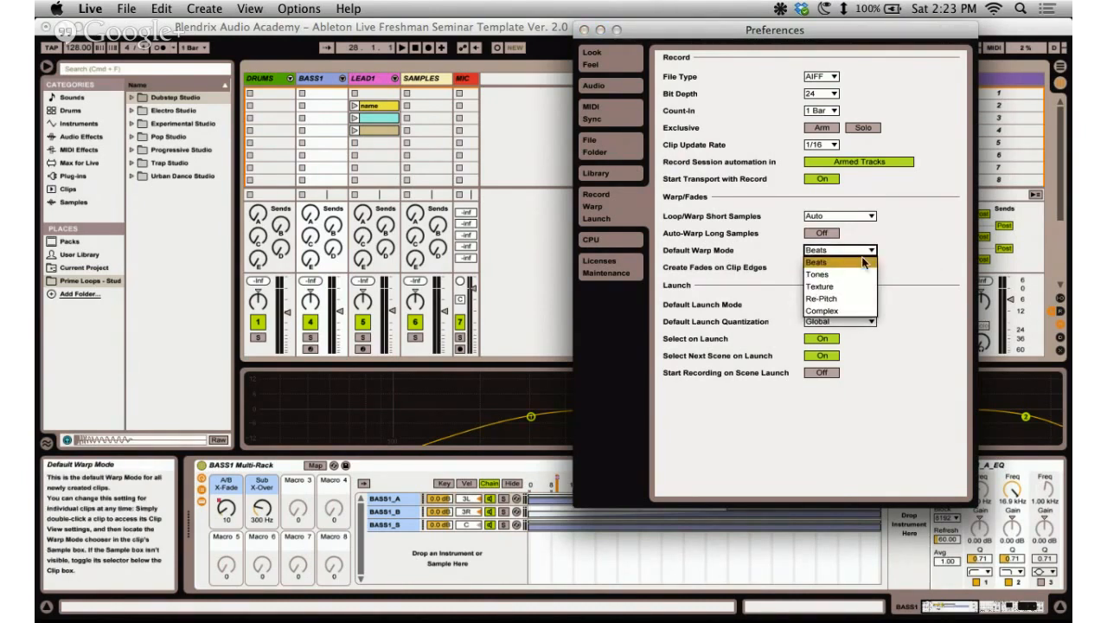
click(868, 262)
Try Re-Pitch as the Default Warp Mode and switch it to Complex.
click(866, 252)
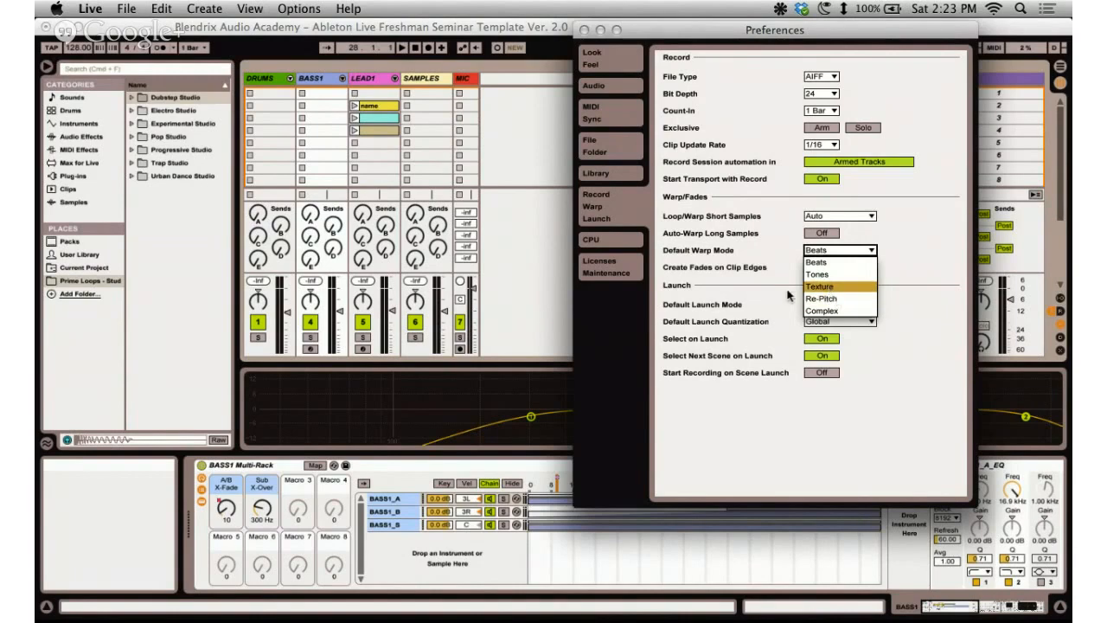
click(845, 300)
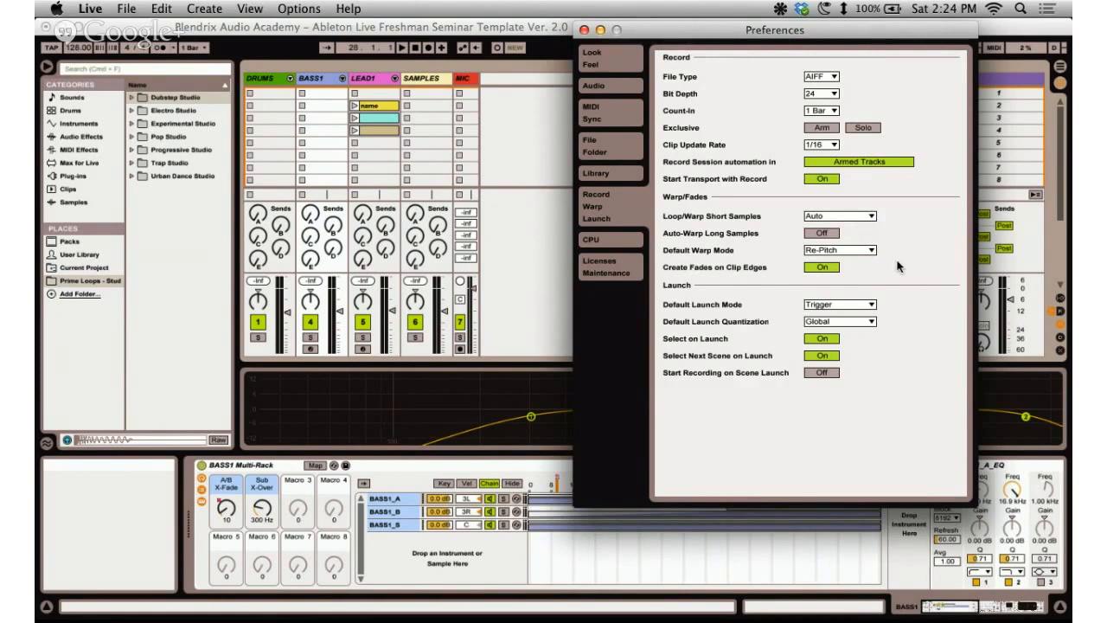
click(863, 251)
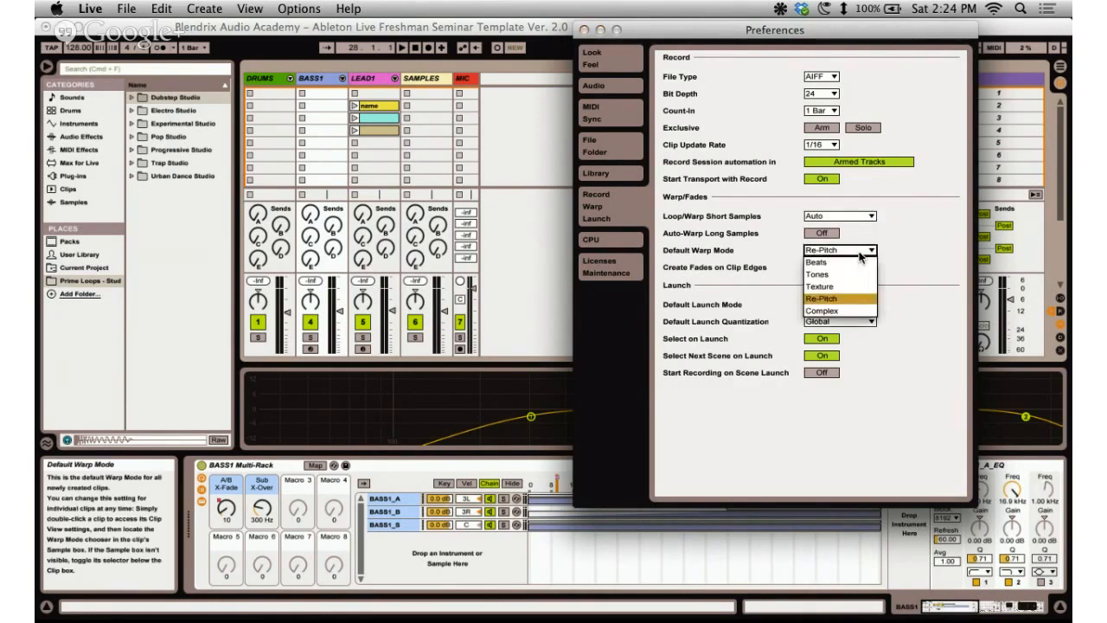
click(847, 314)
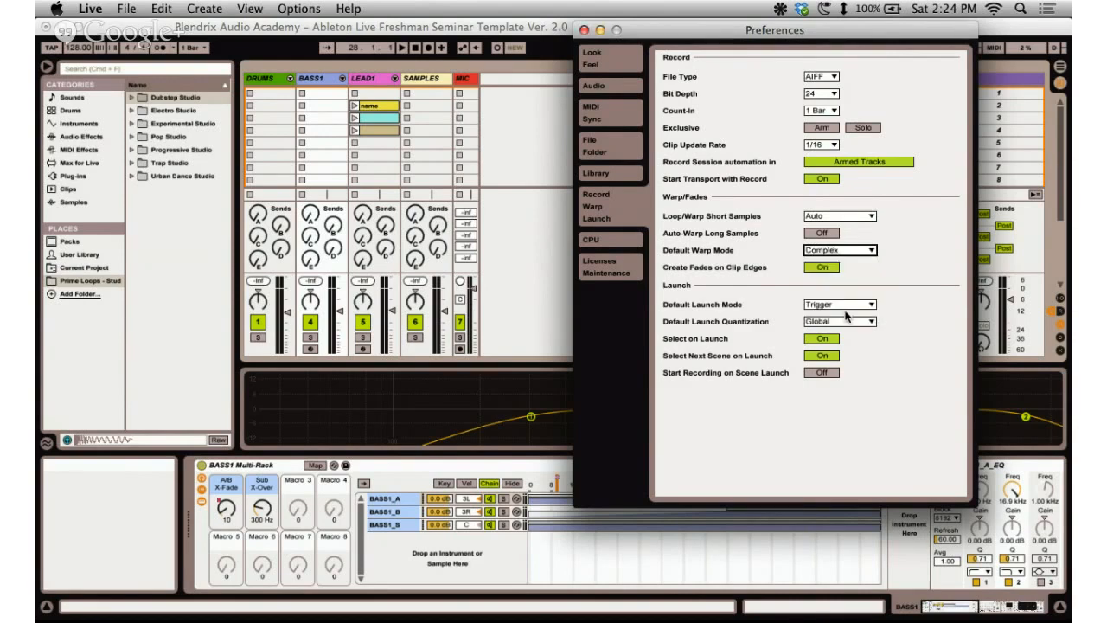
Review the Default Warp Mode choices repeatedly, keeping Complex selected.
click(872, 251)
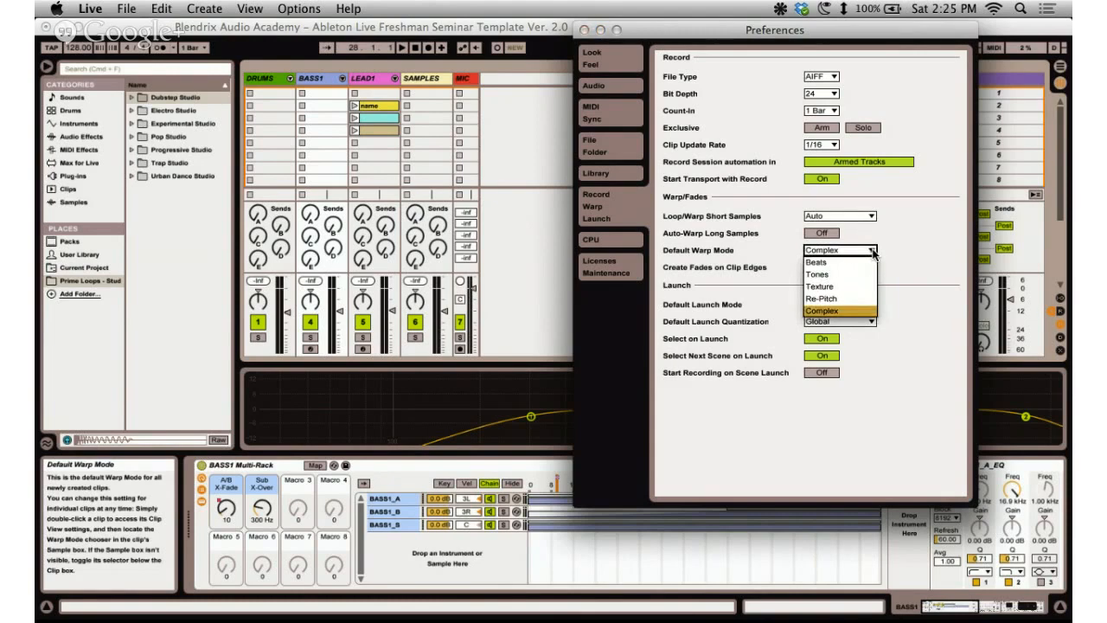
click(889, 250)
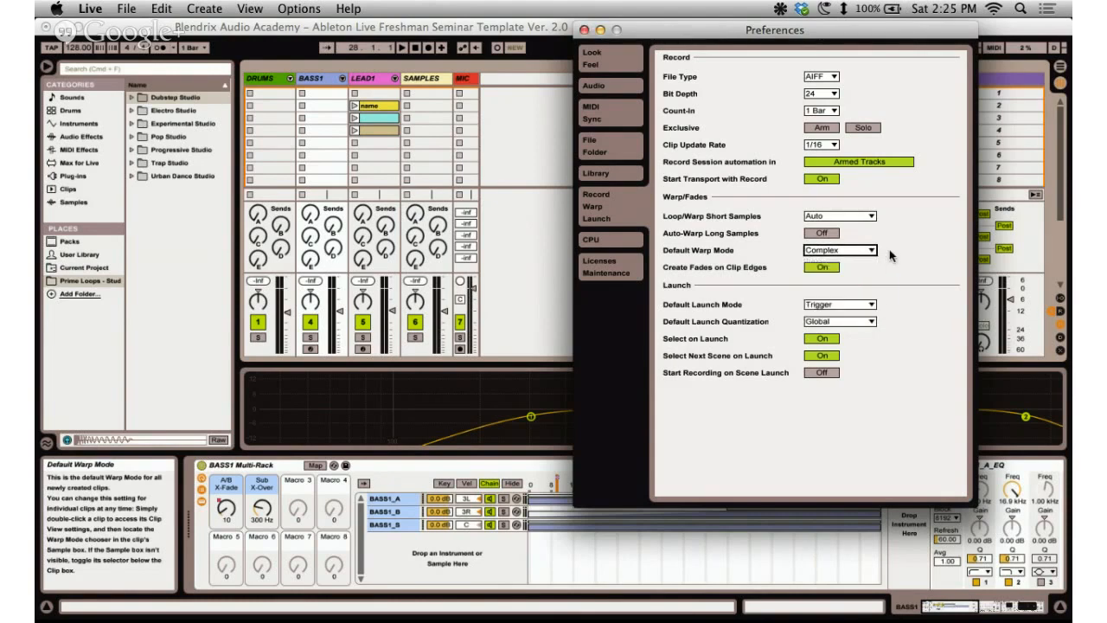
click(882, 251)
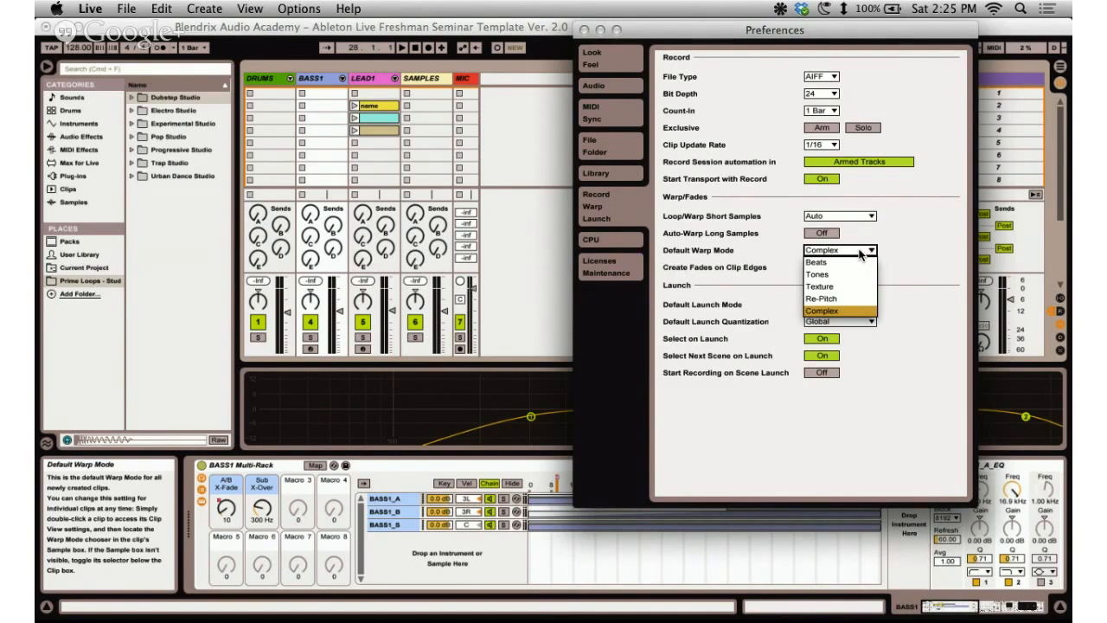
click(863, 310)
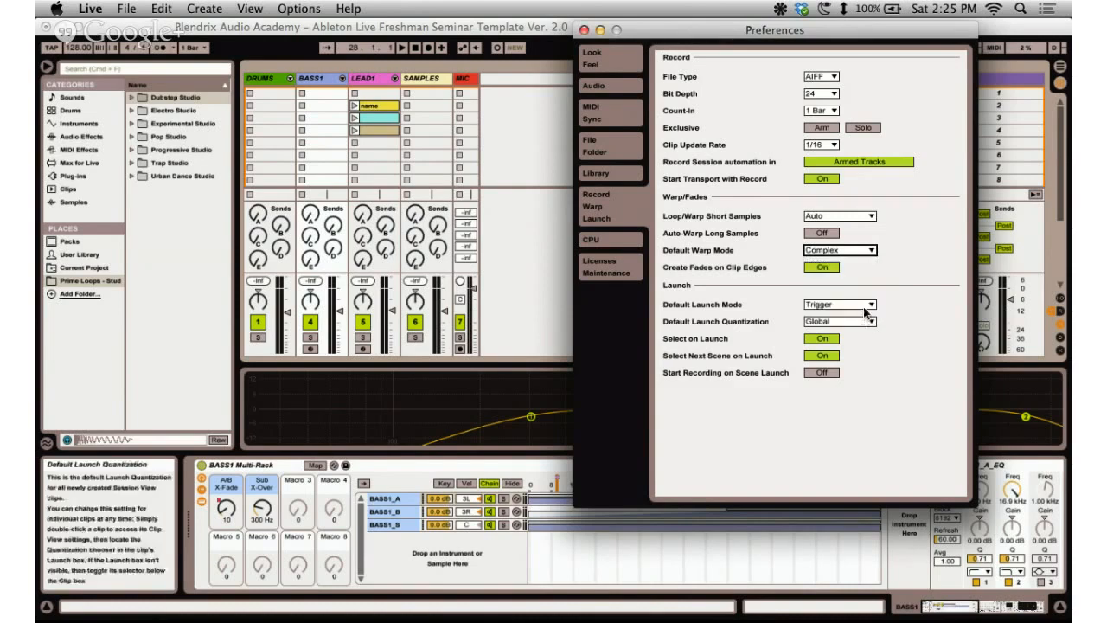
click(872, 251)
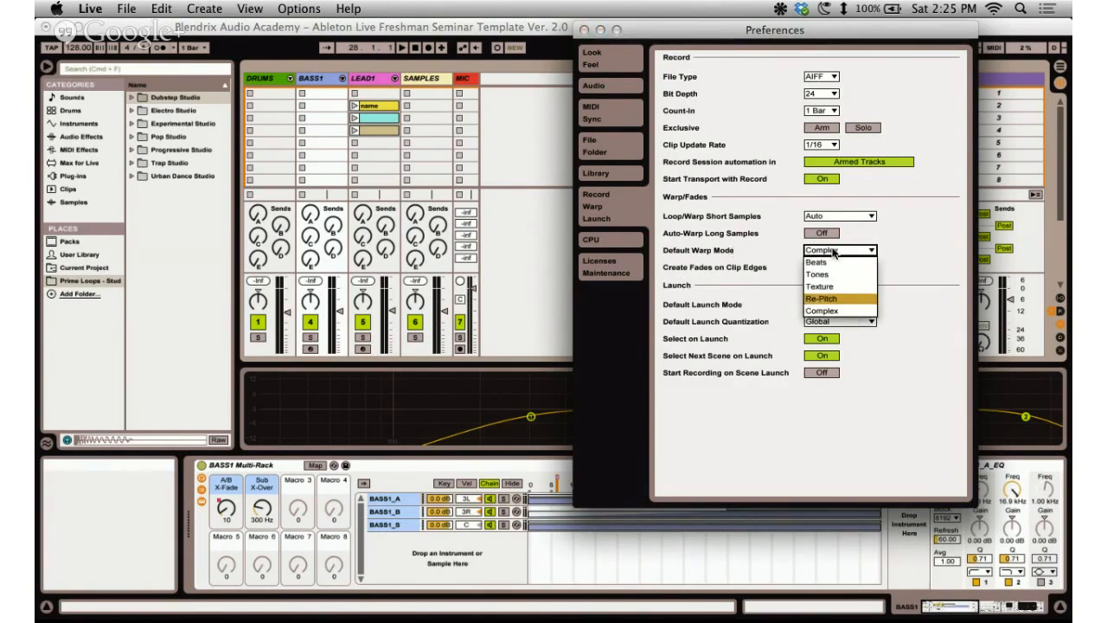
click(886, 253)
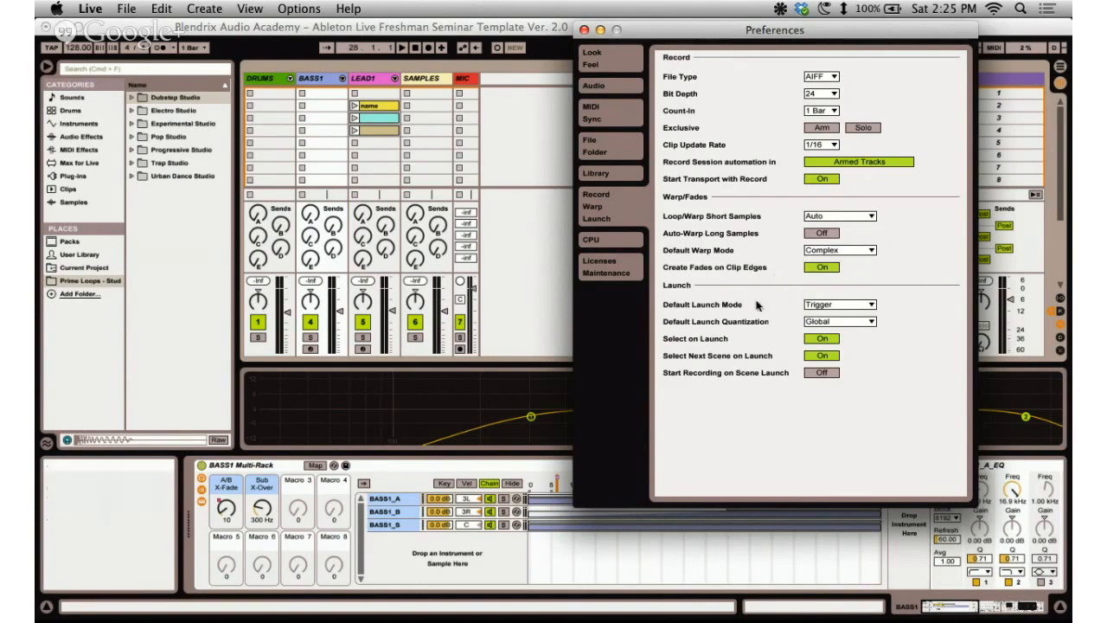
Check the Preferences topics in the course outline PDF, return to Live, and show the CPU preferences in a repositioned window.
key(super+Tab)
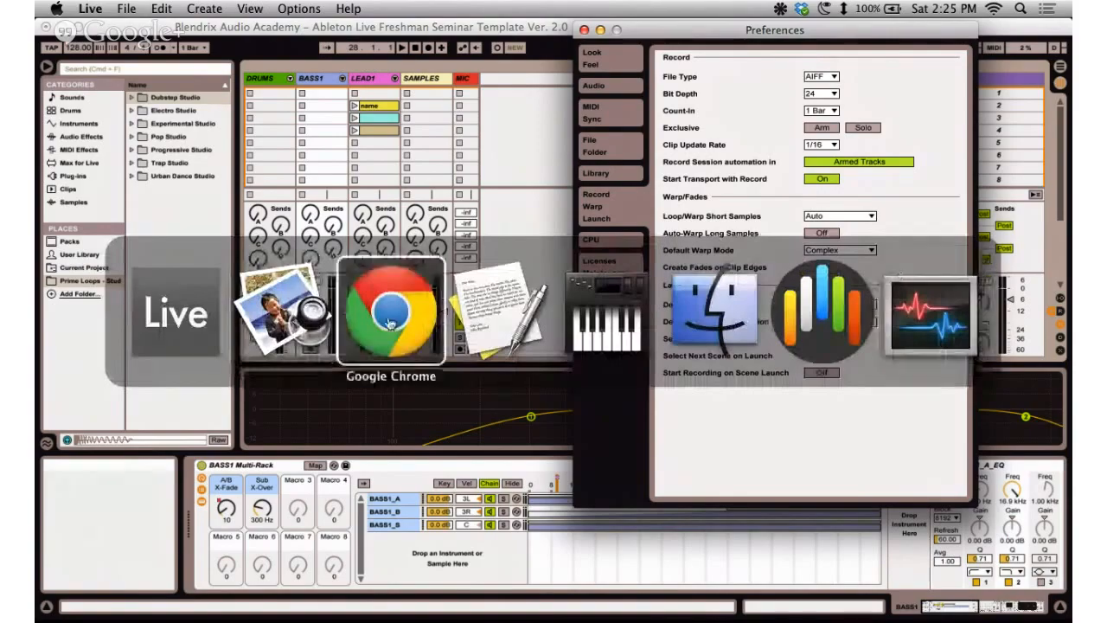
click(294, 311)
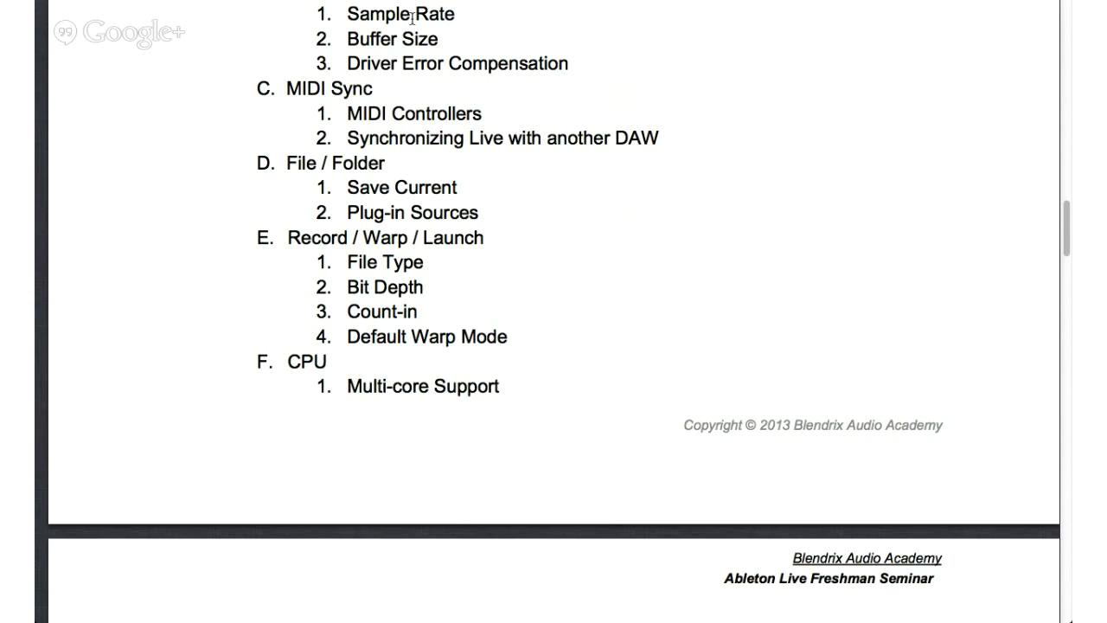
key(super+Tab)
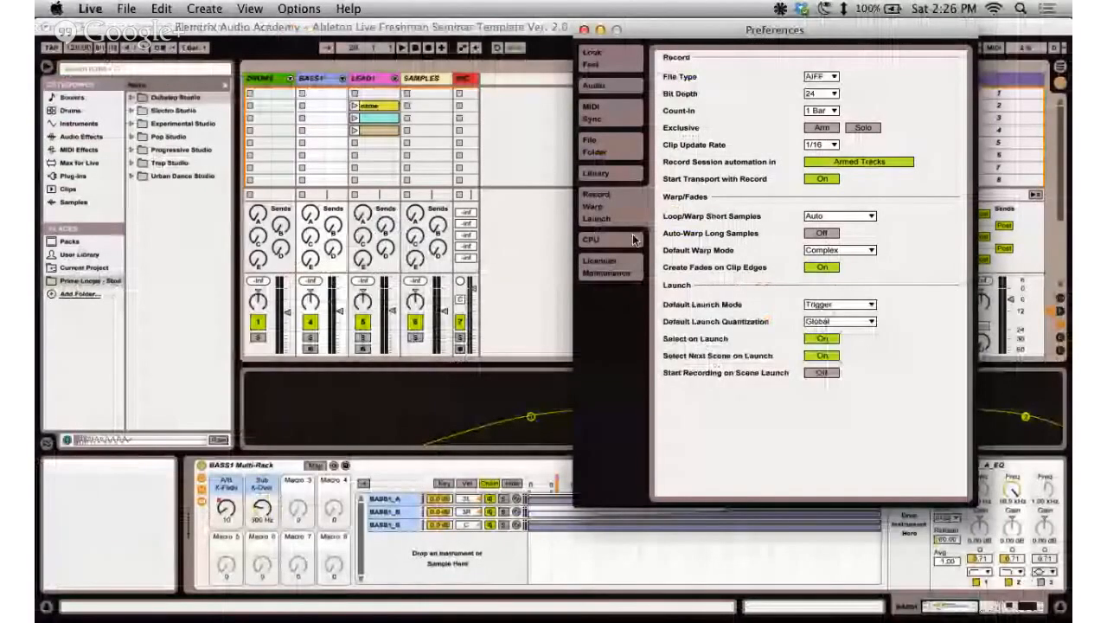
click(634, 240)
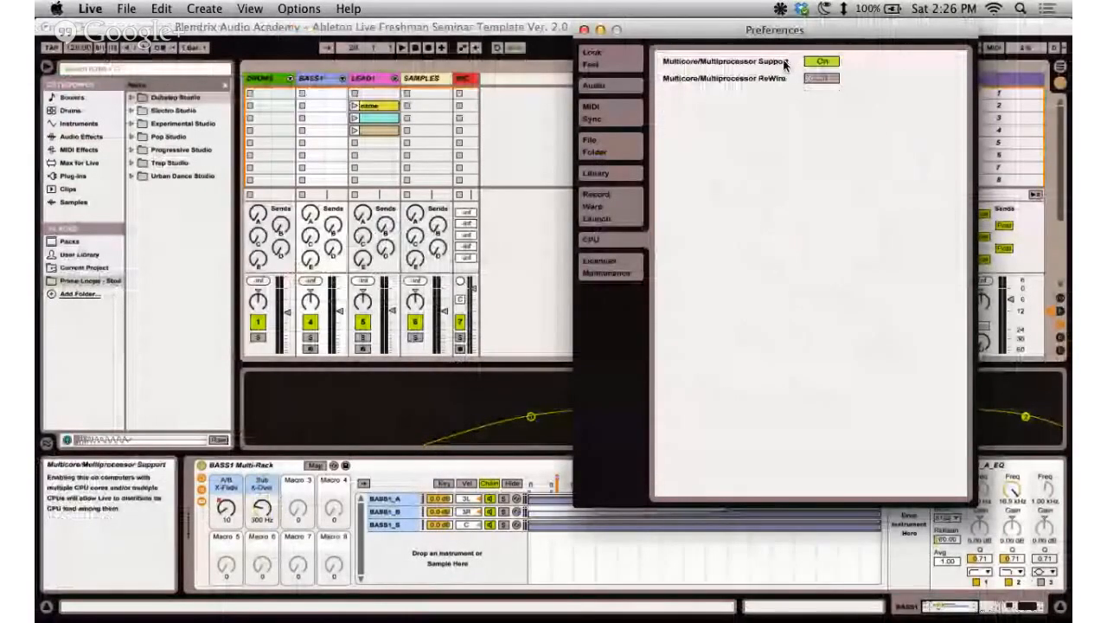
drag(776, 32, 737, 54)
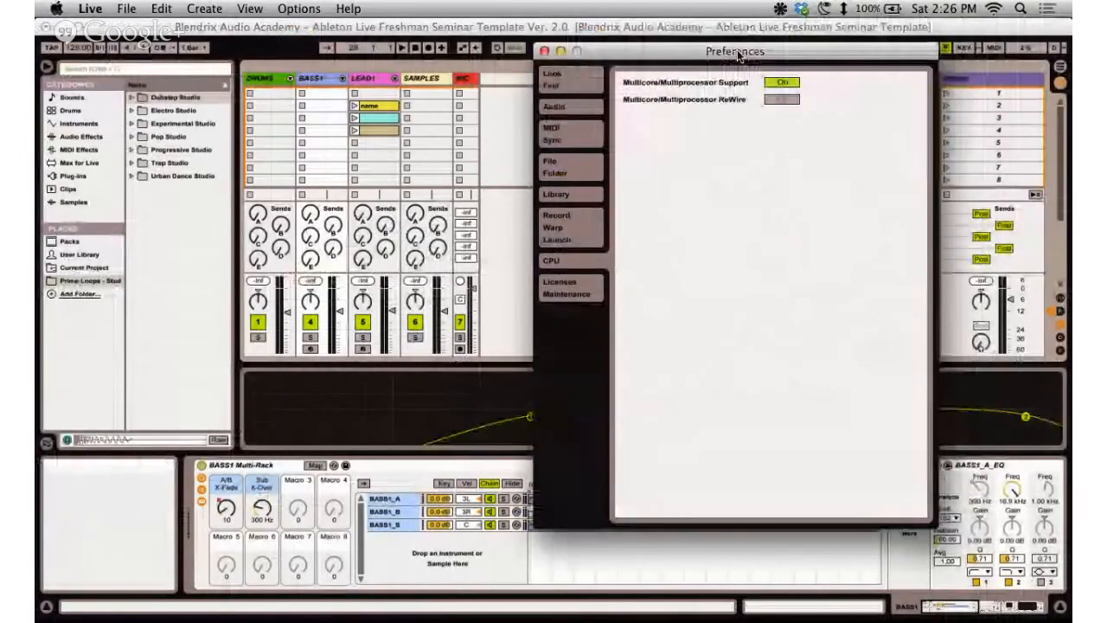
Look up the computer's processor in About This Mac and show the detailed hardware overview.
click(59, 8)
click(86, 30)
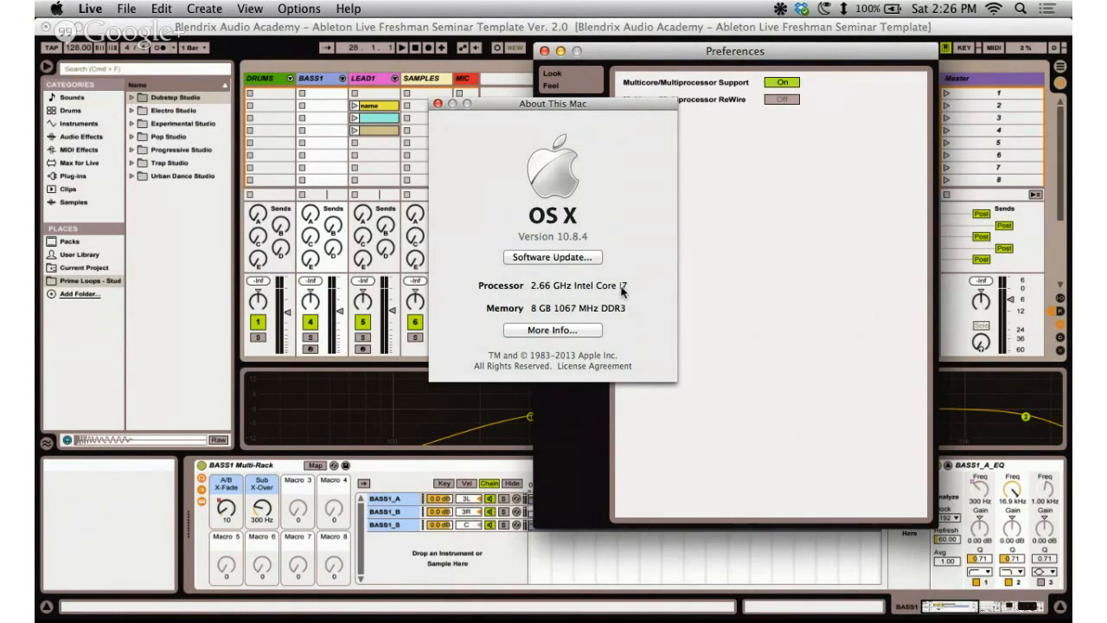
click(556, 330)
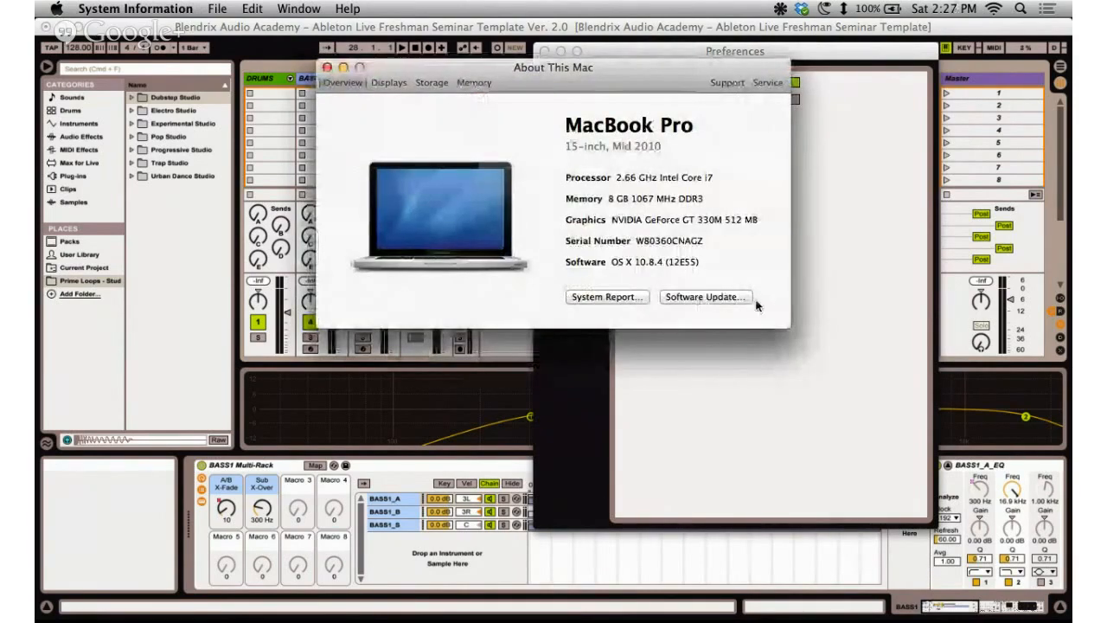
Check the hardware overview in the System Report, quit System Information, and close Live's Preferences.
click(614, 297)
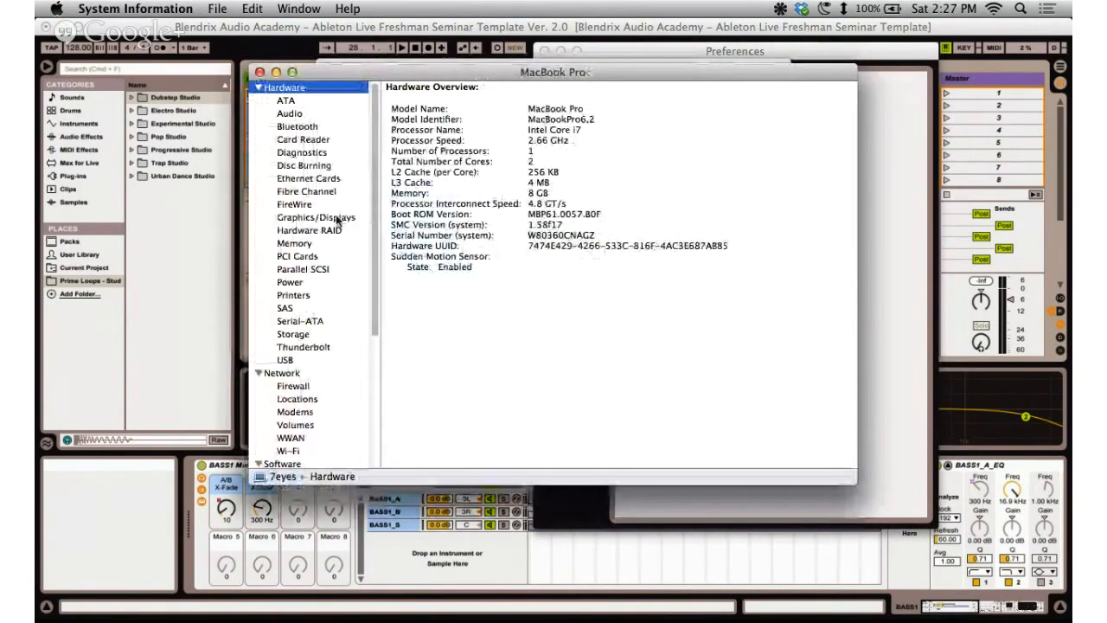
key(super+q)
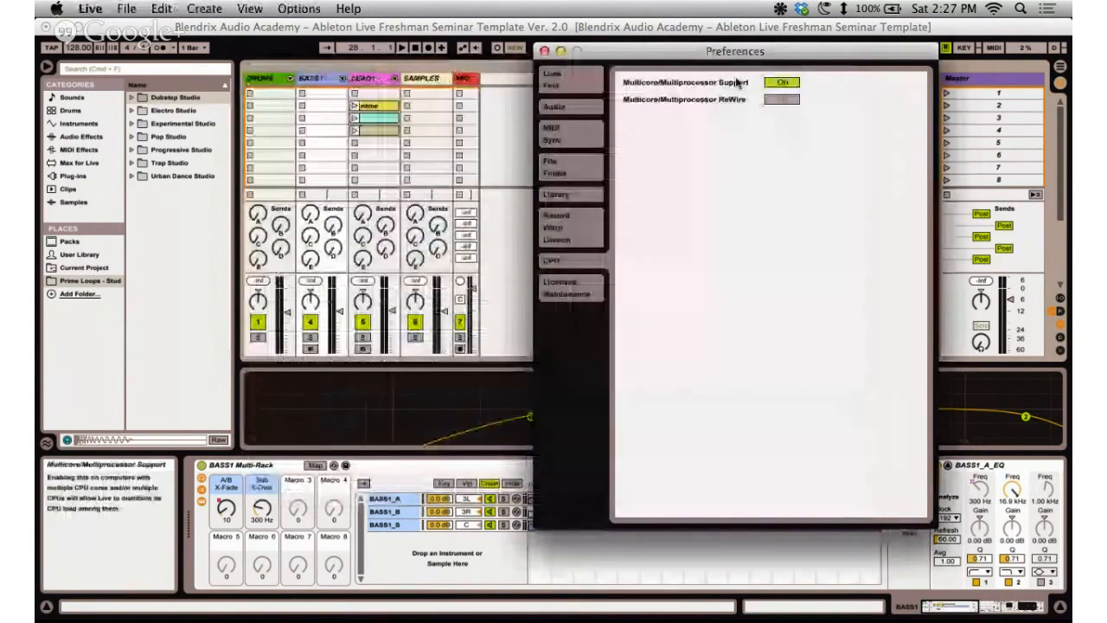
drag(696, 56, 559, 67)
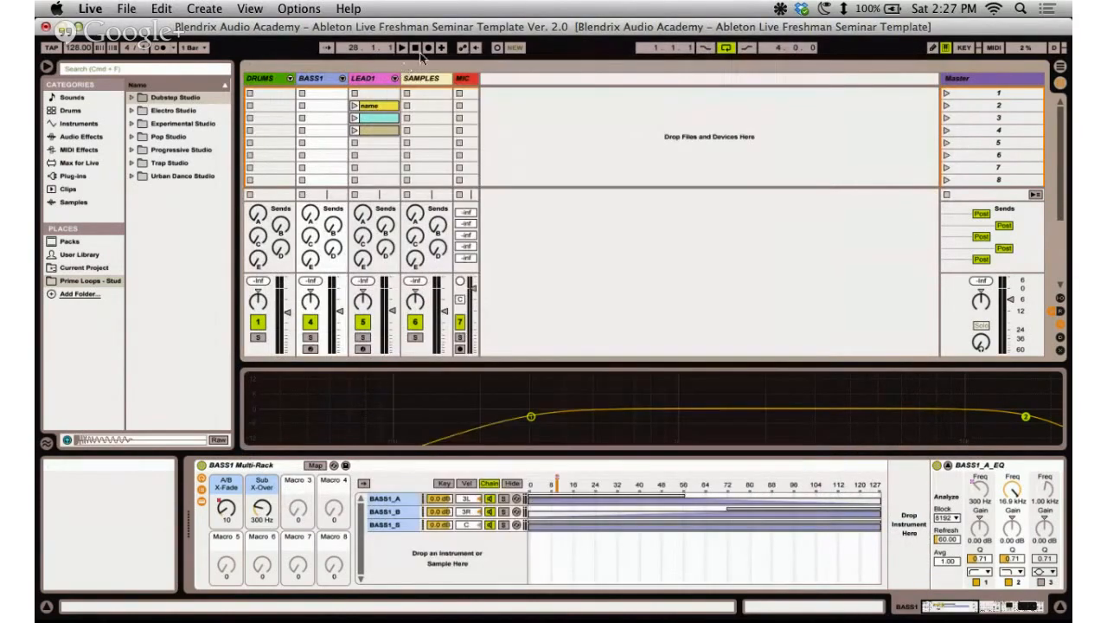
click(402, 64)
click(581, 128)
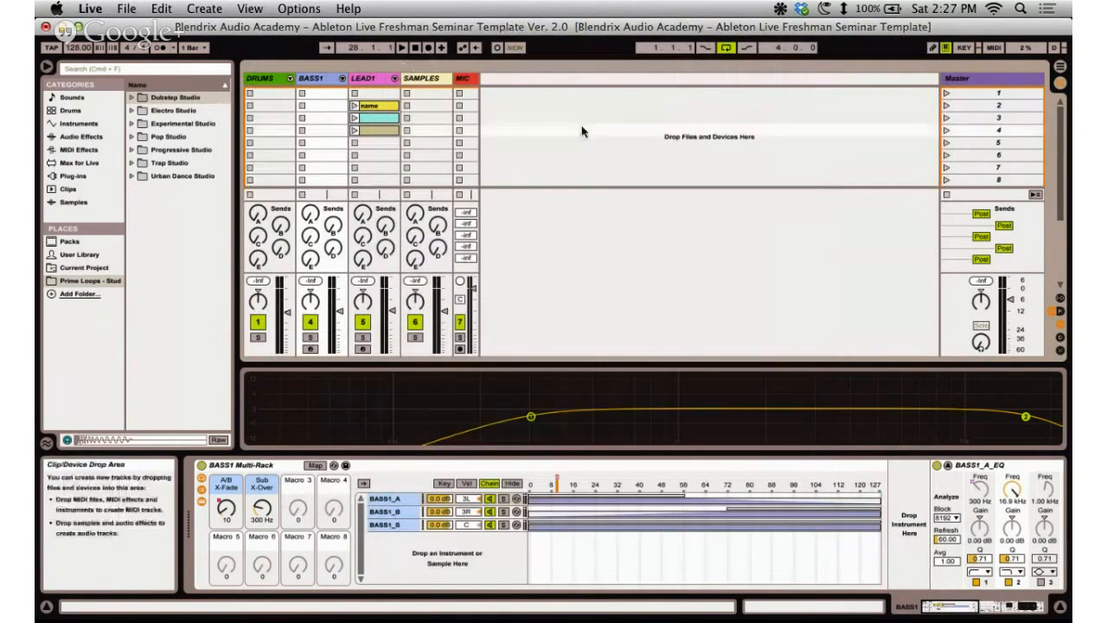
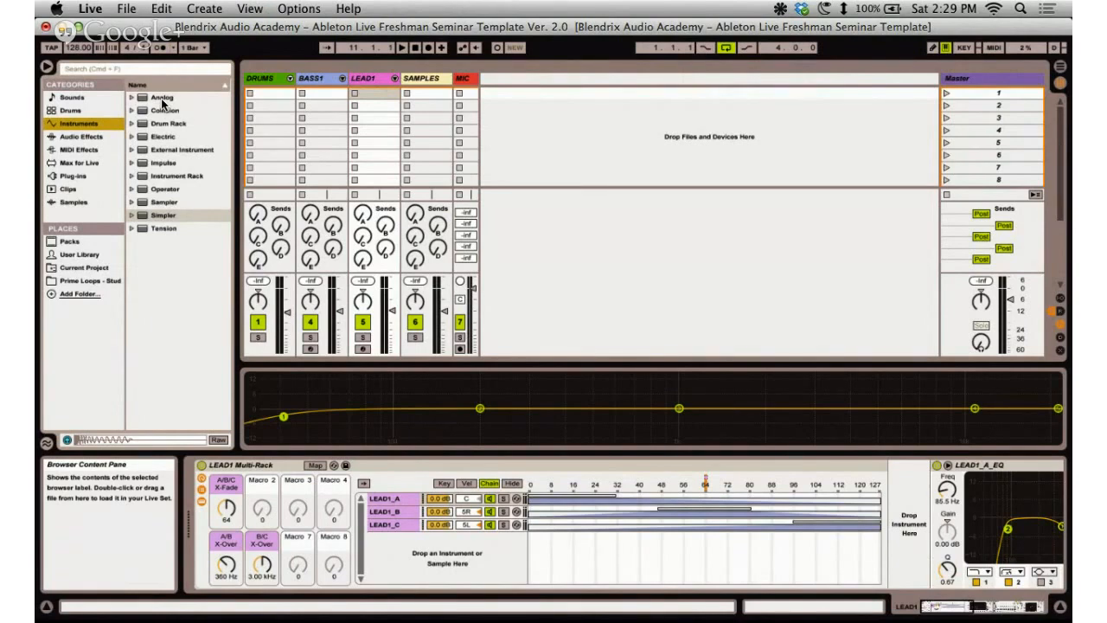
Try loading the Operator instrument directly onto the BASS1 track, and undo the replacement of its rack.
click(487, 127)
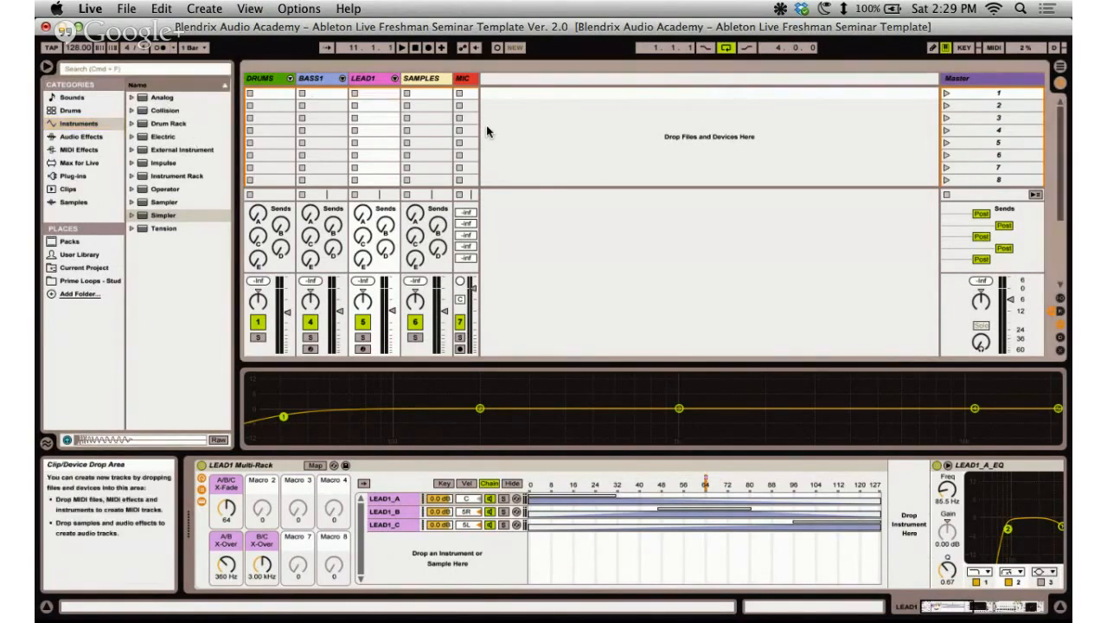
click(377, 97)
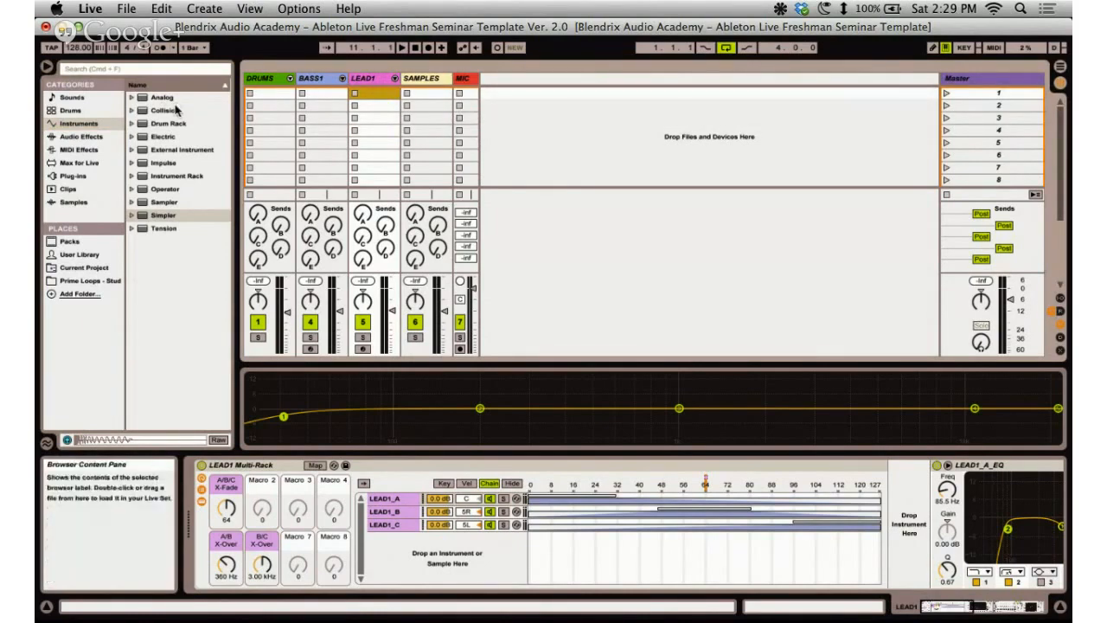
click(174, 189)
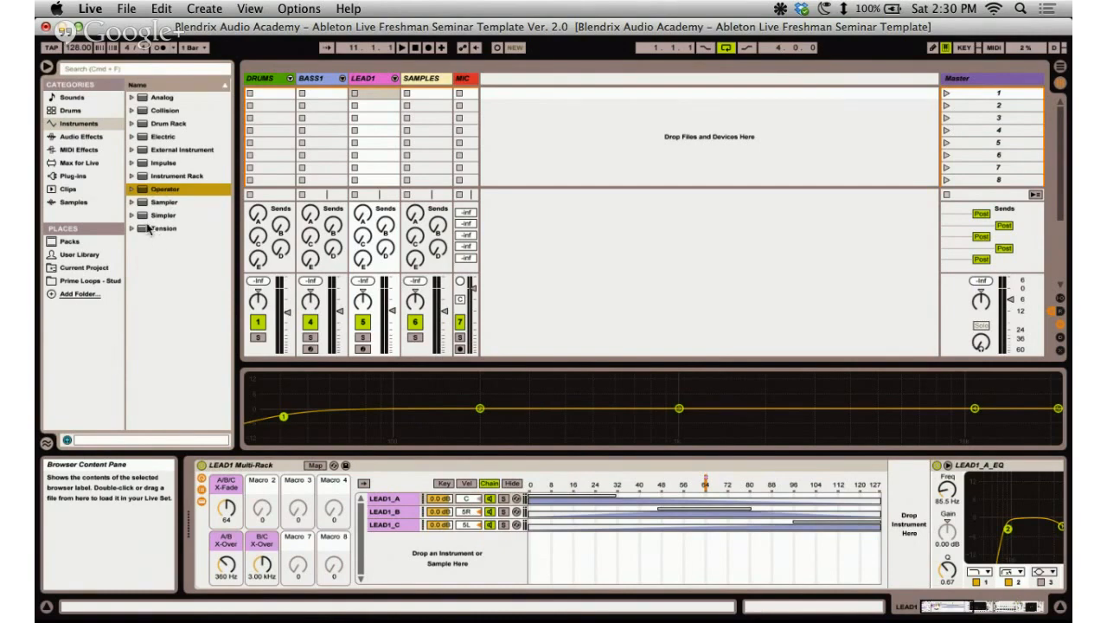
click(82, 163)
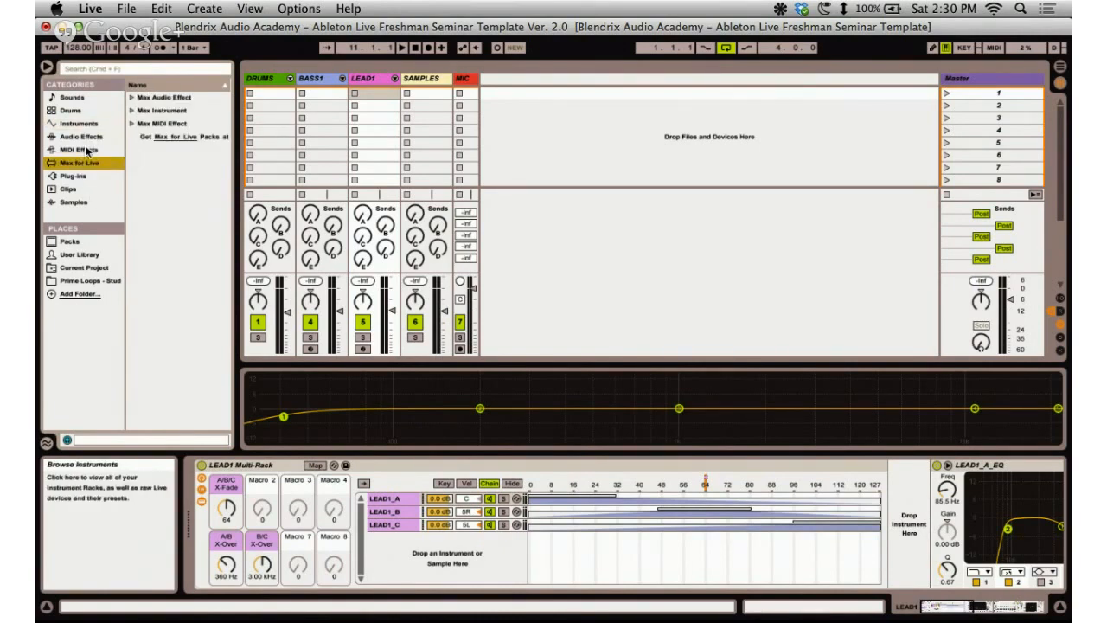
click(83, 124)
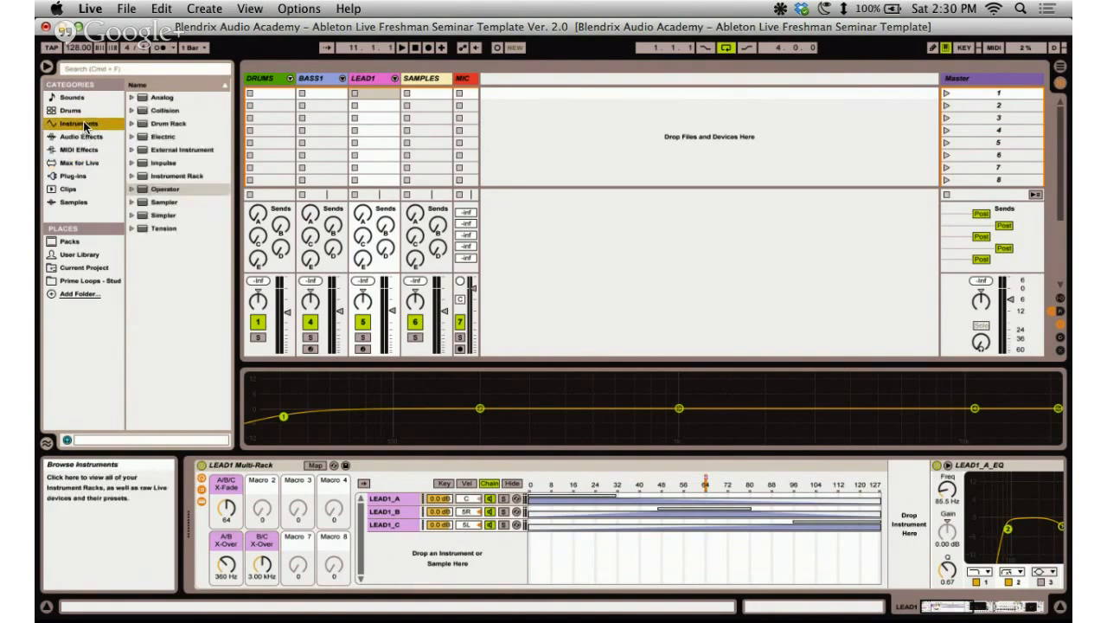
click(155, 192)
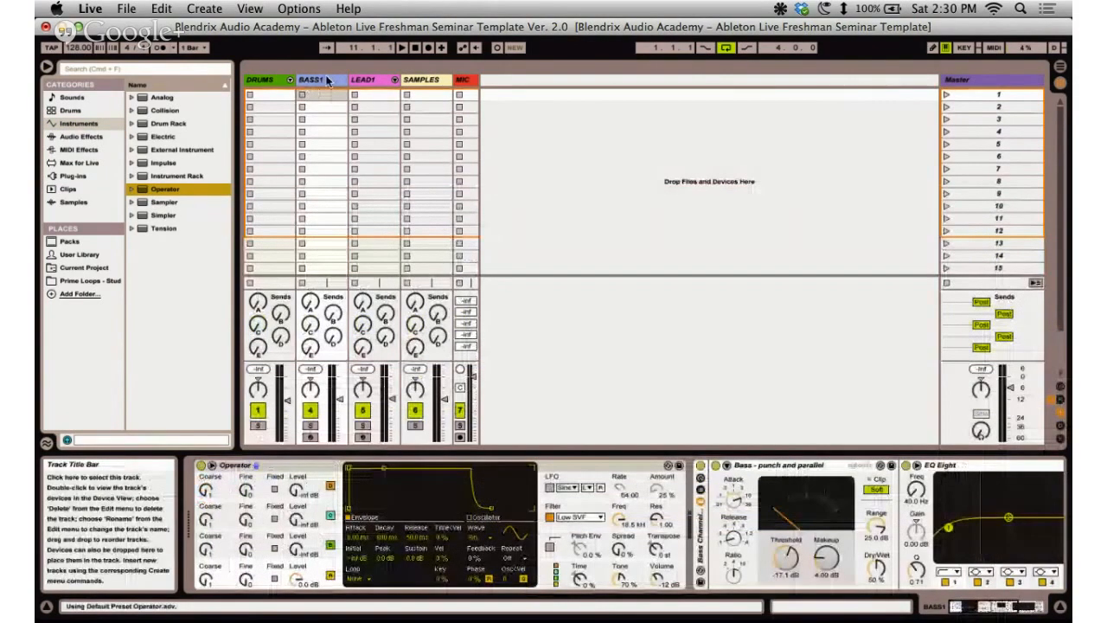
key(super+g)
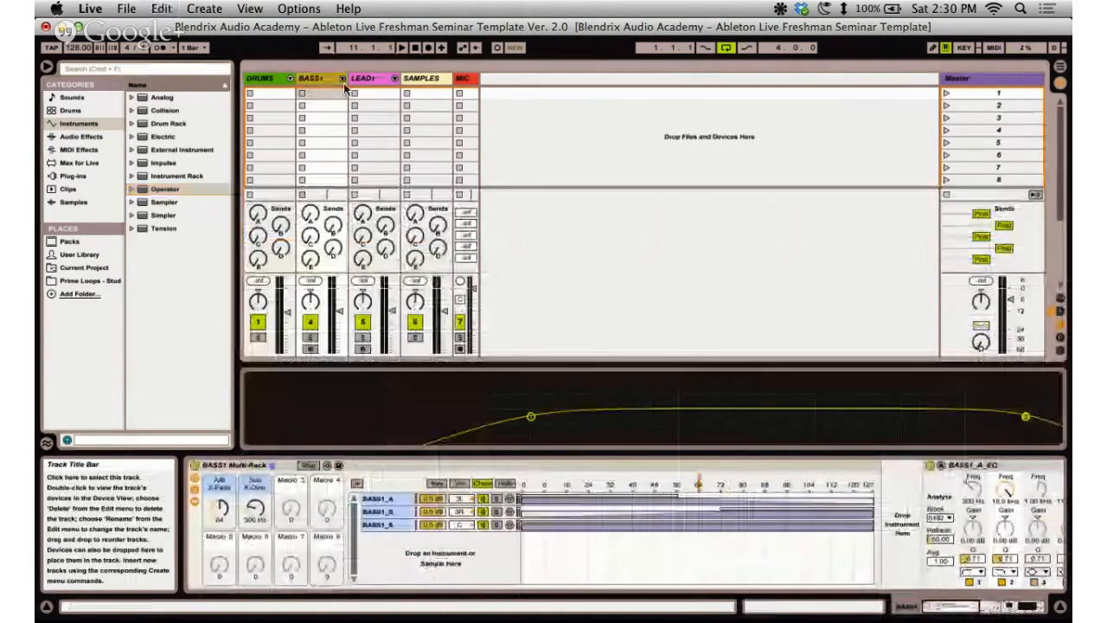
Unfold the BASS1 track's chains in the Session mixer and view the devices of BASS1_A, BASS1_B and BASS1_S.
click(342, 79)
click(357, 80)
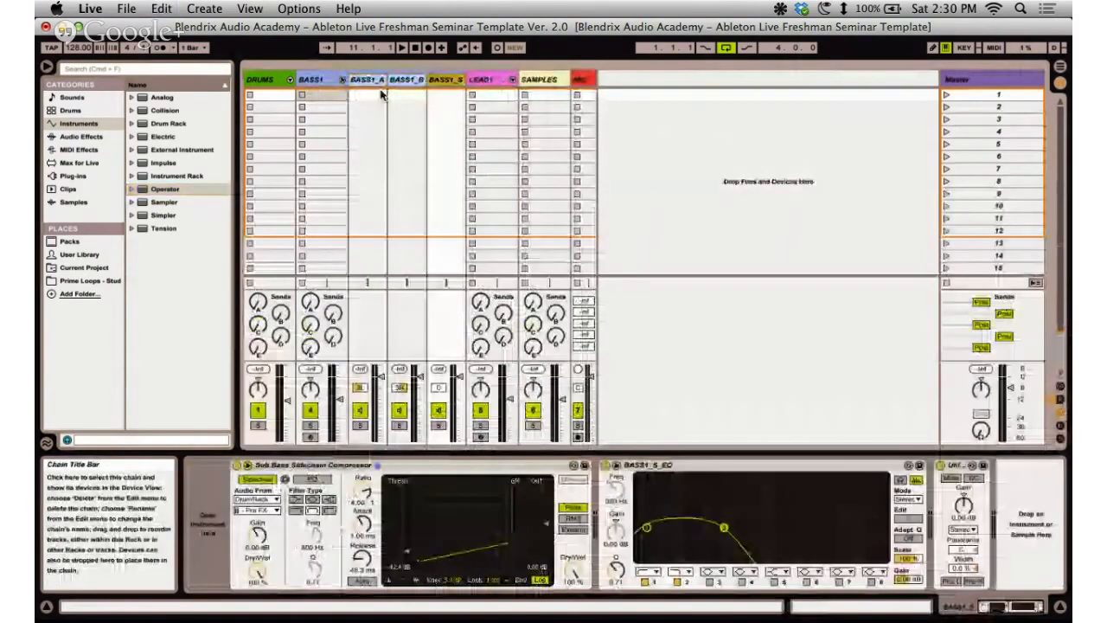
click(372, 80)
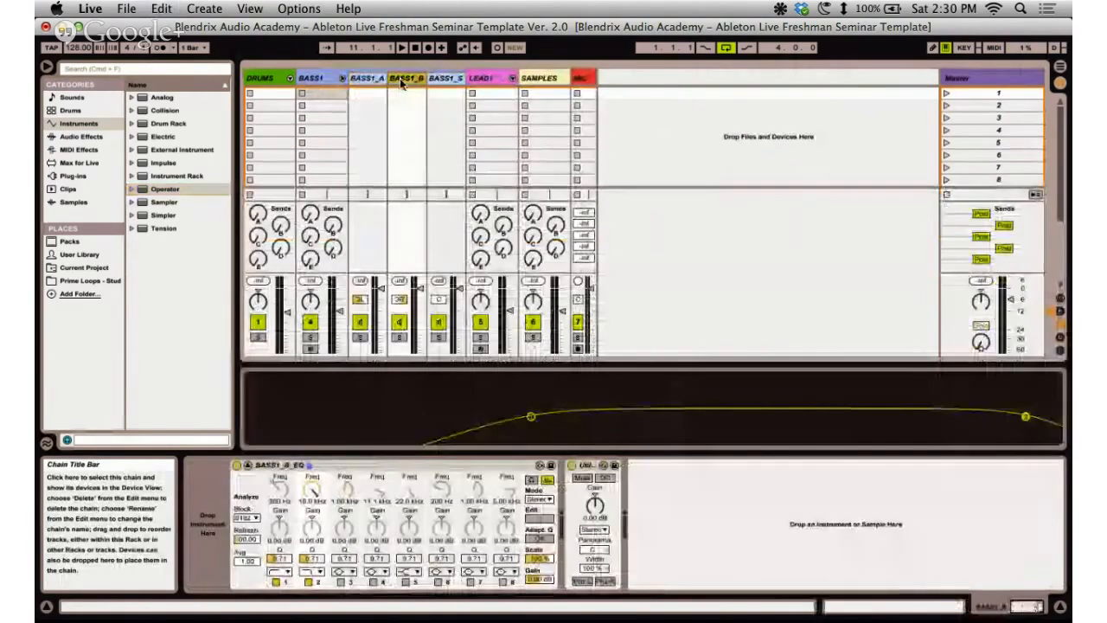
click(434, 80)
click(375, 79)
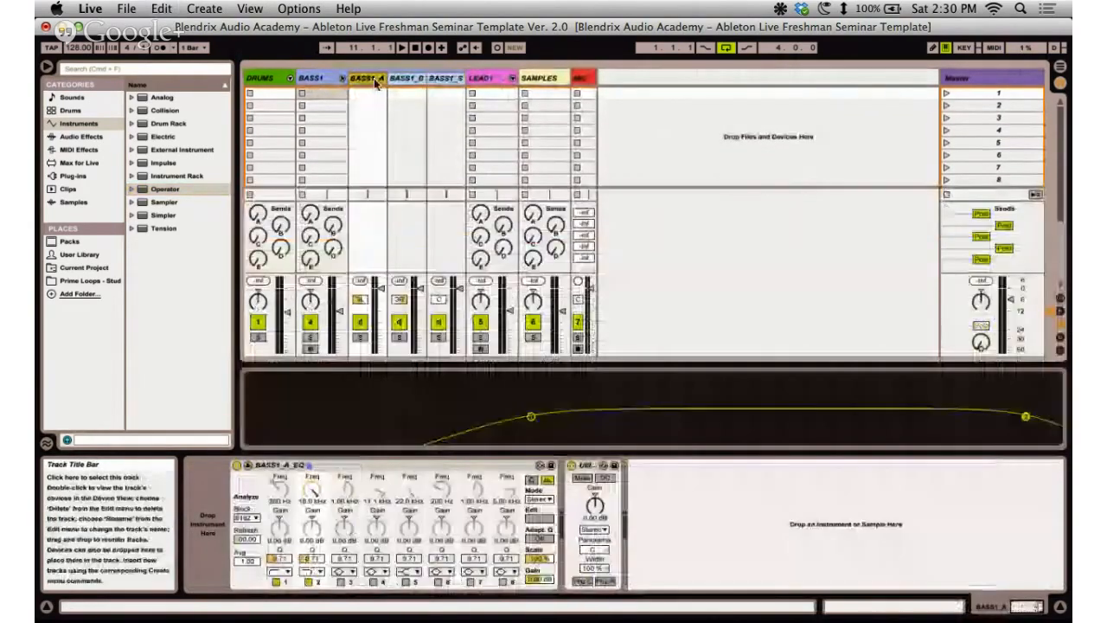
click(352, 162)
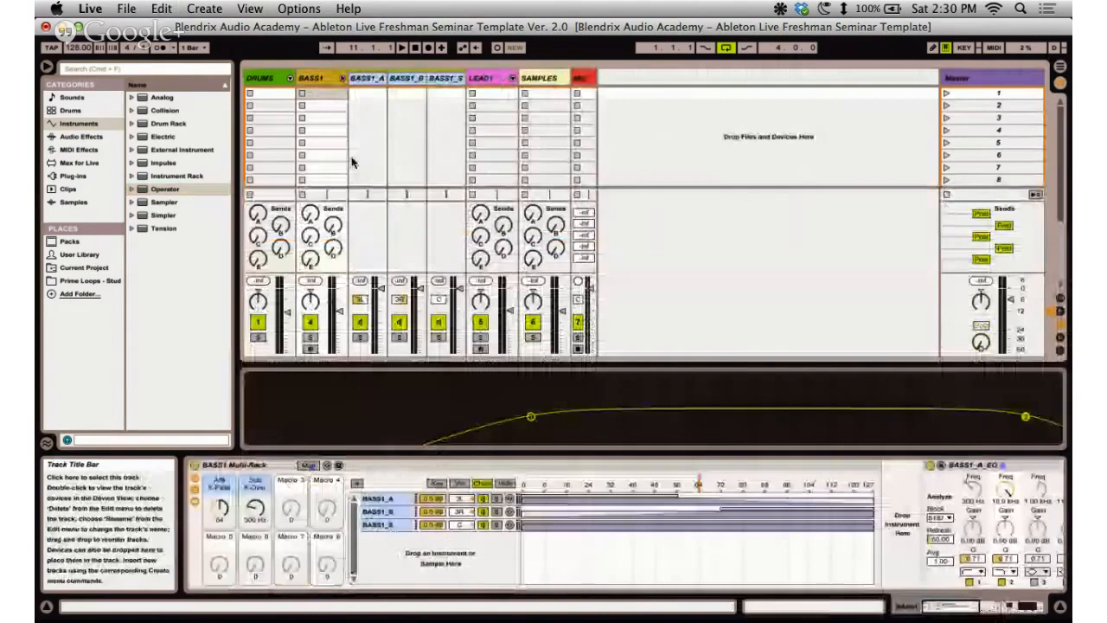
Compare the BASS1_A chain's devices with the BASS1 track's full rack, finishing on the BASS1 track.
click(370, 82)
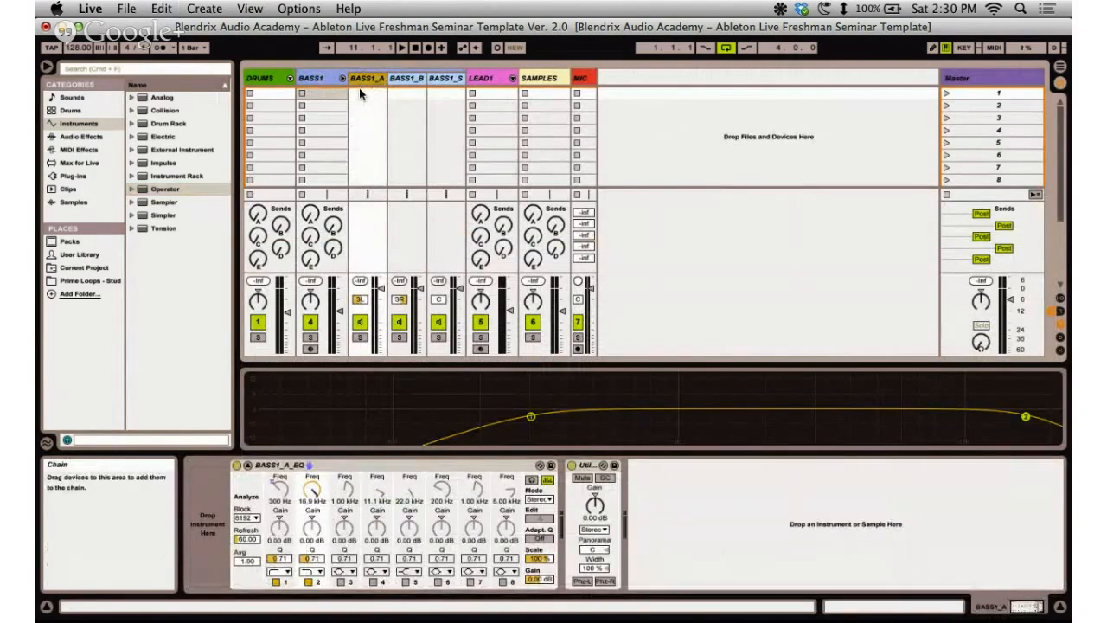
click(325, 80)
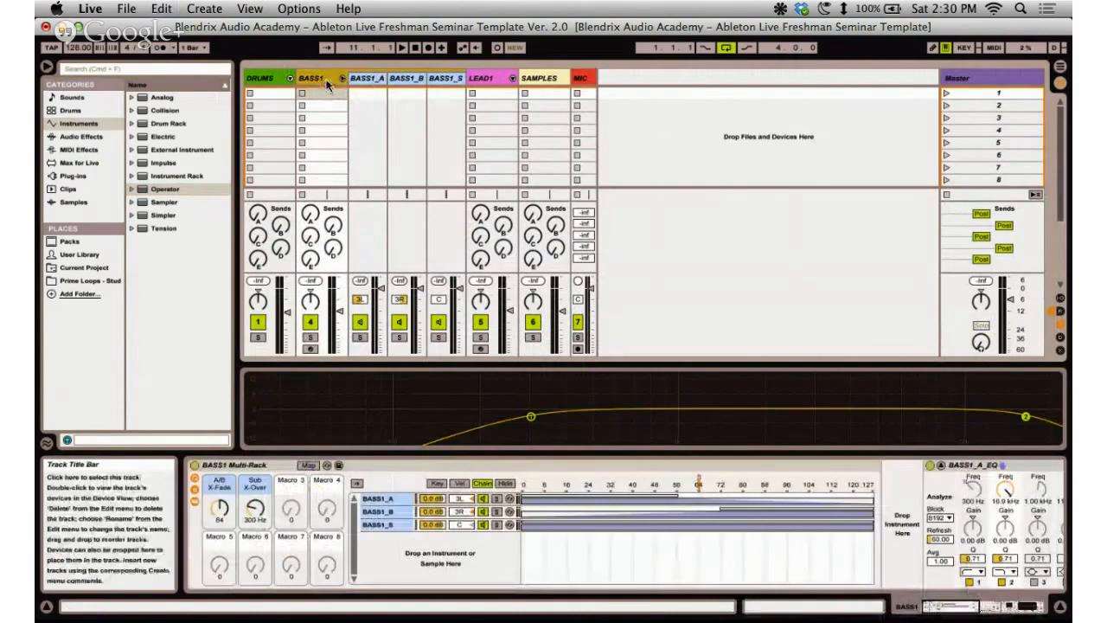
click(366, 79)
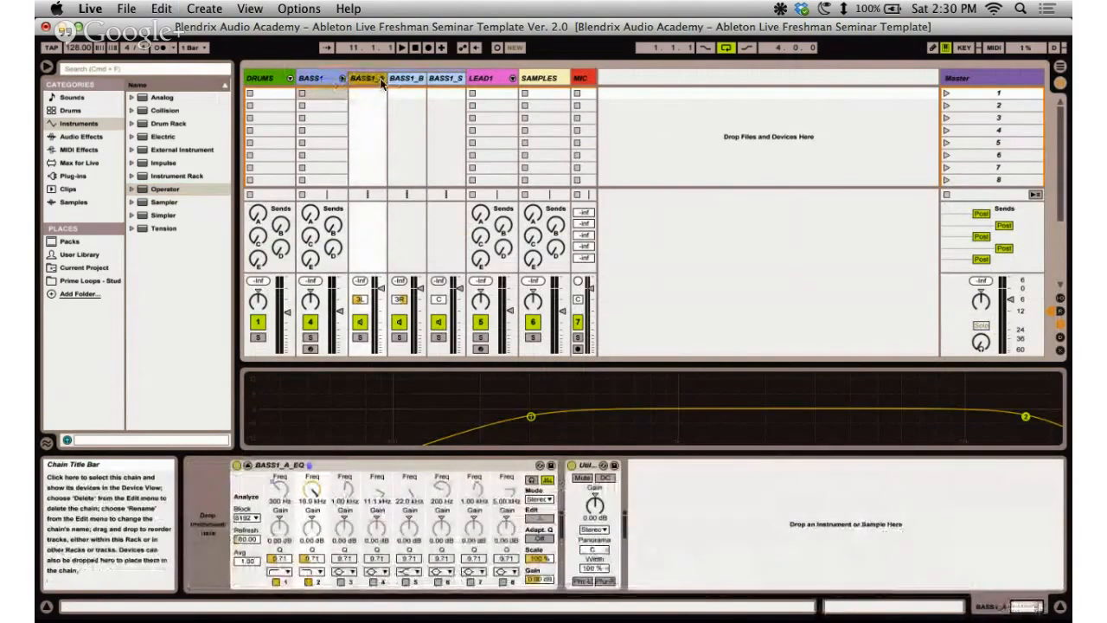
click(327, 80)
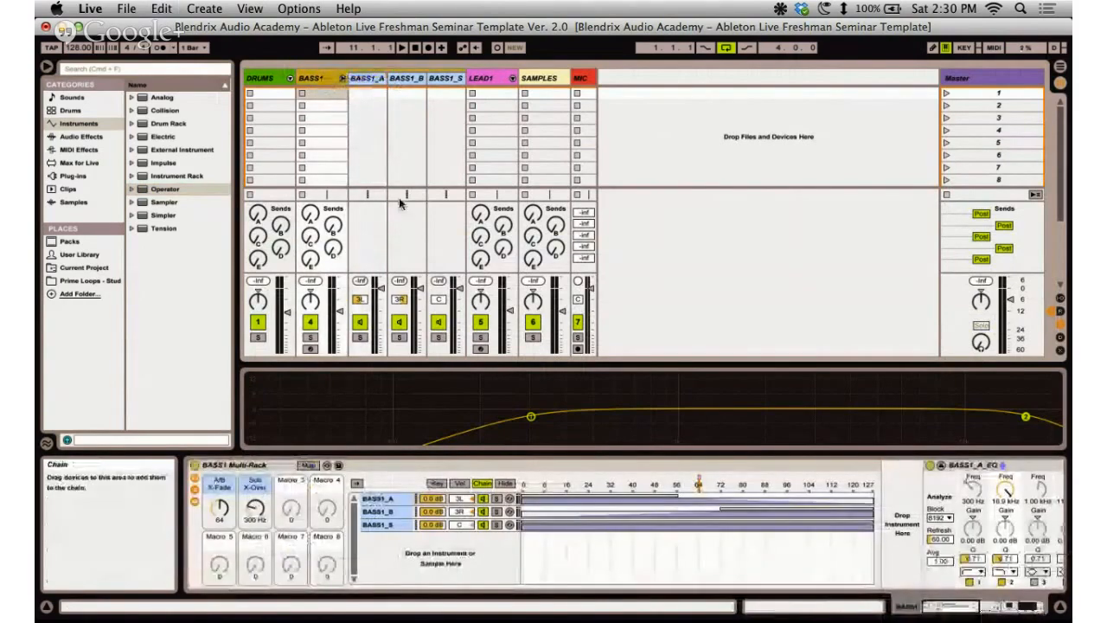
Select the BASS1_A, BASS1_B and BASS1_S chains in turn within the BASS1 Multi-Rack, ending on BASS1_S.
click(399, 500)
click(398, 514)
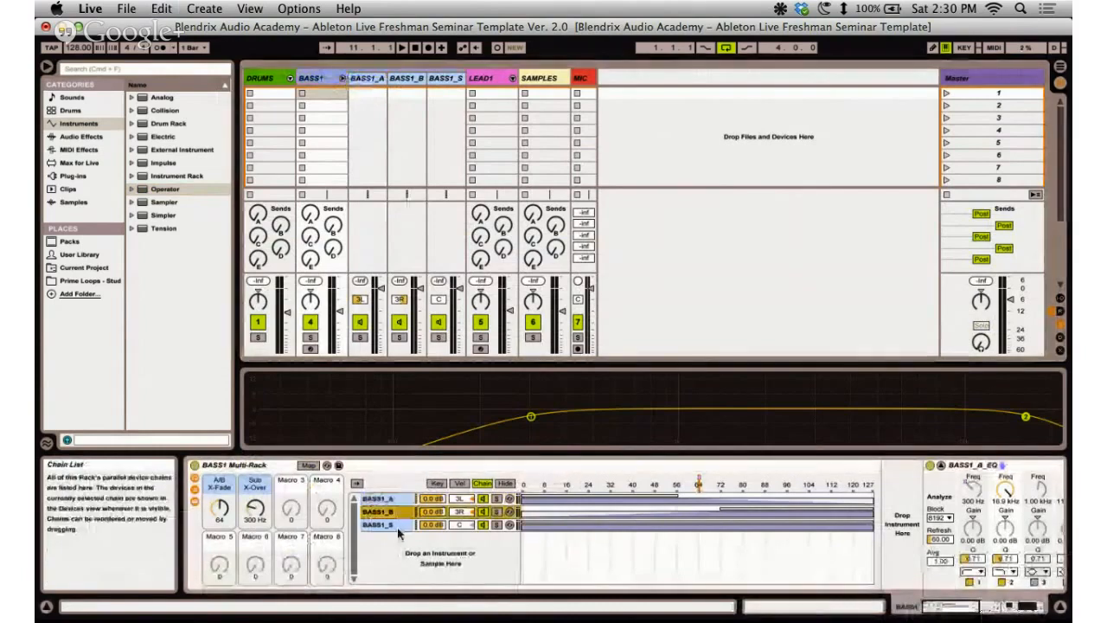
click(399, 525)
click(321, 79)
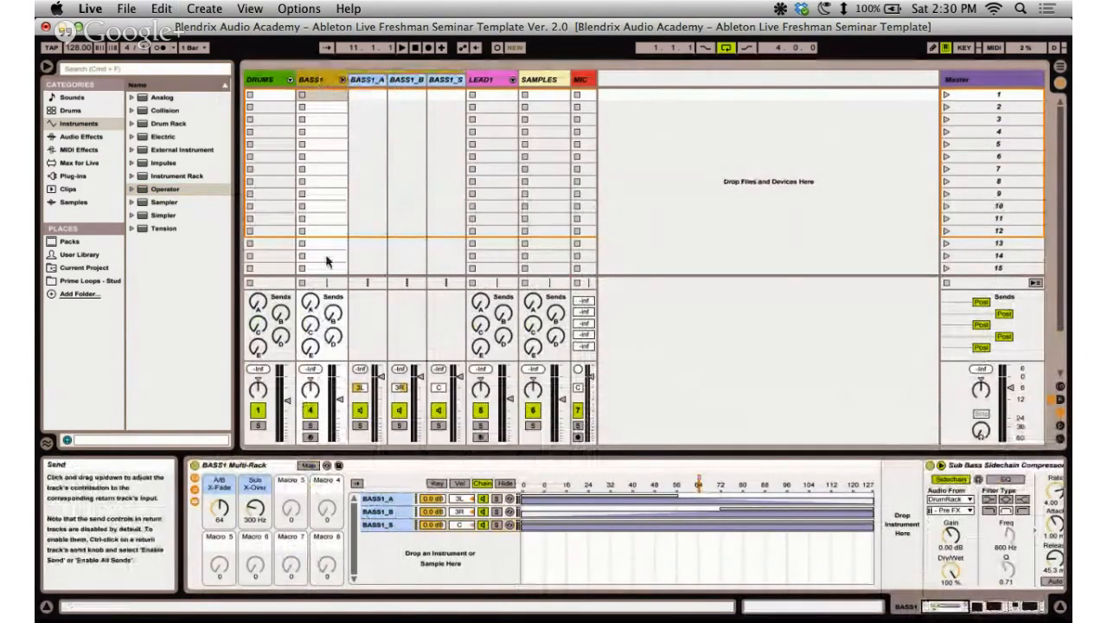
click(380, 512)
click(381, 525)
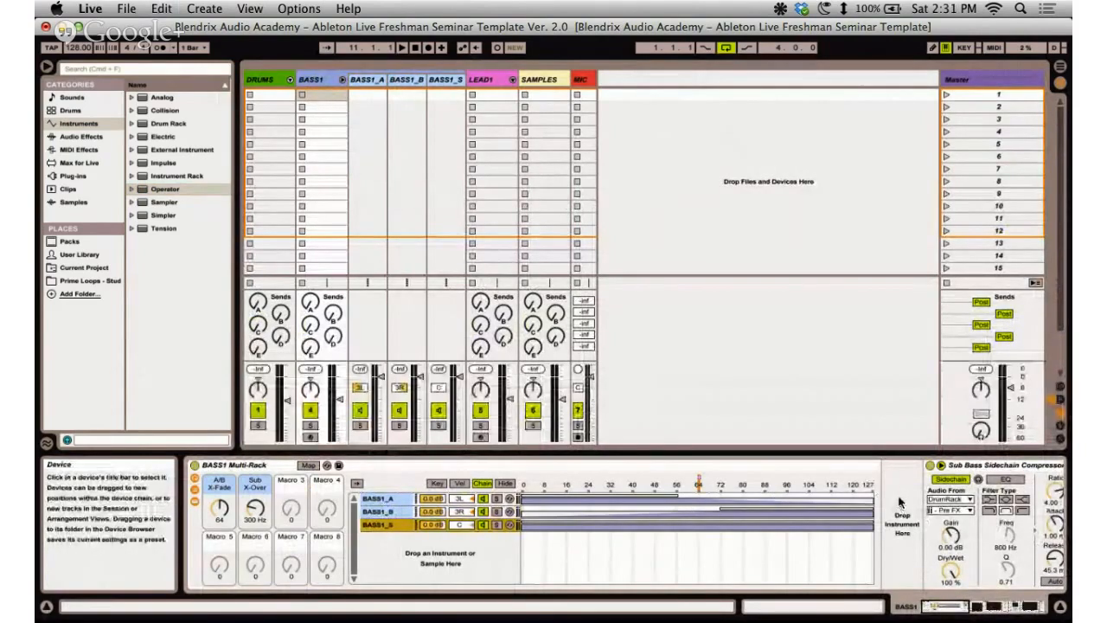
Examine the Sub Bass Sidechain Compressor and BASS1_S_EQ in the BASS1_S chain, returning to the start of the rack.
scroll(900, 503, right, 10)
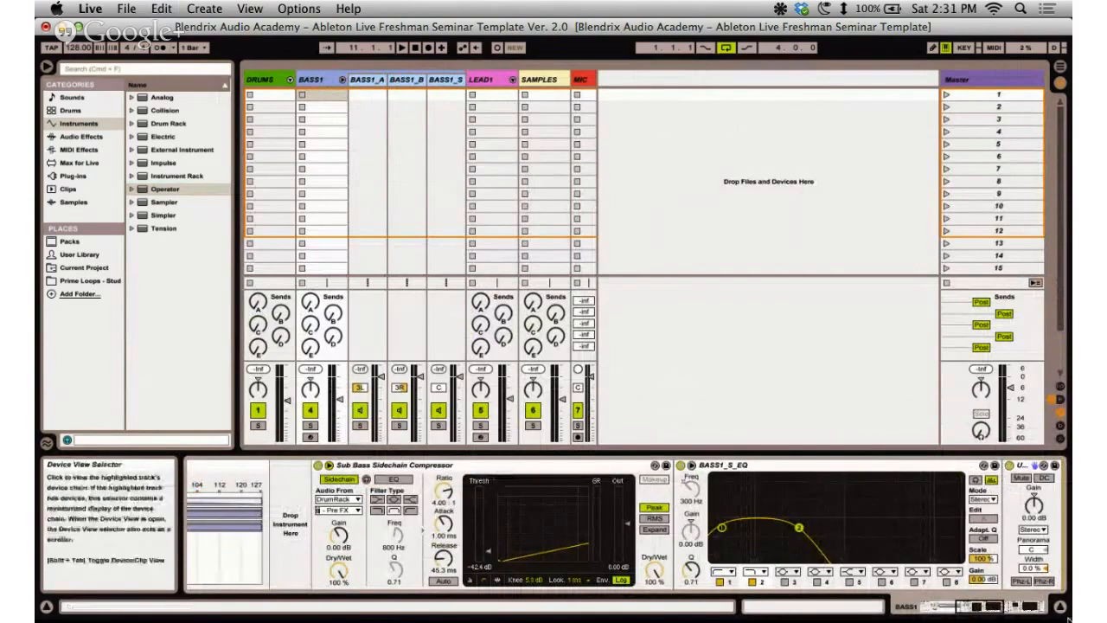
click(956, 607)
drag(957, 608, 922, 606)
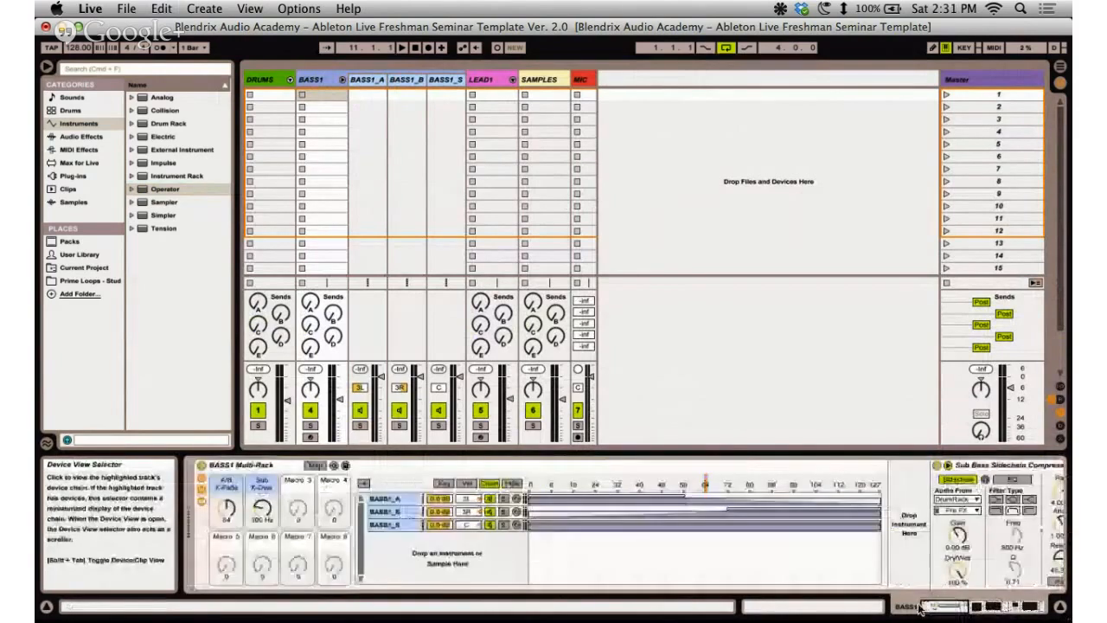
scroll(921, 536, right, 7)
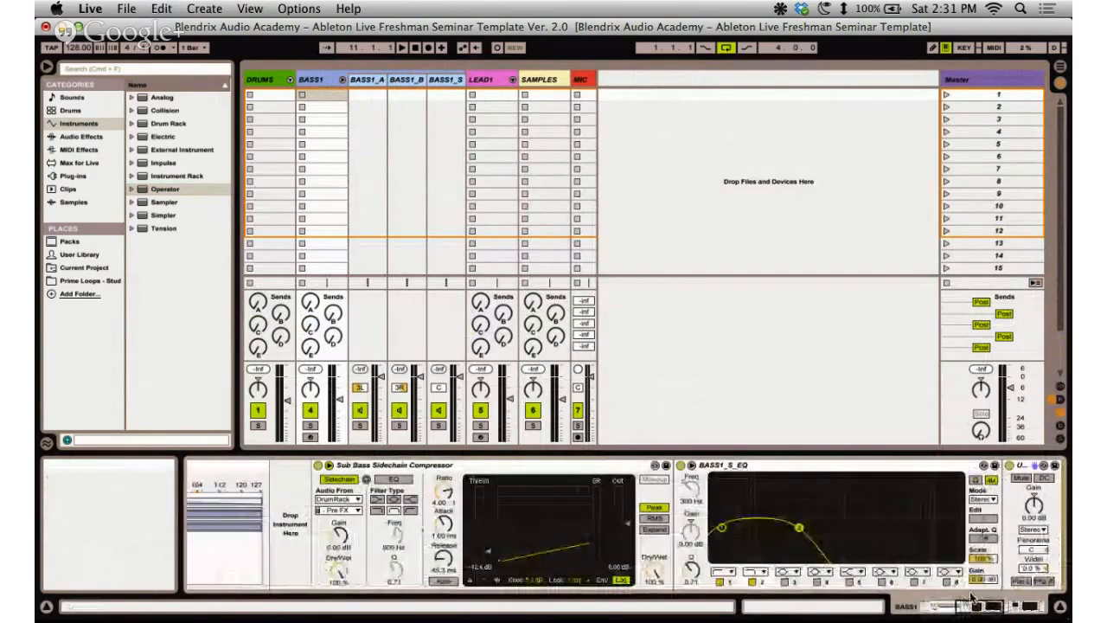
drag(964, 607, 928, 607)
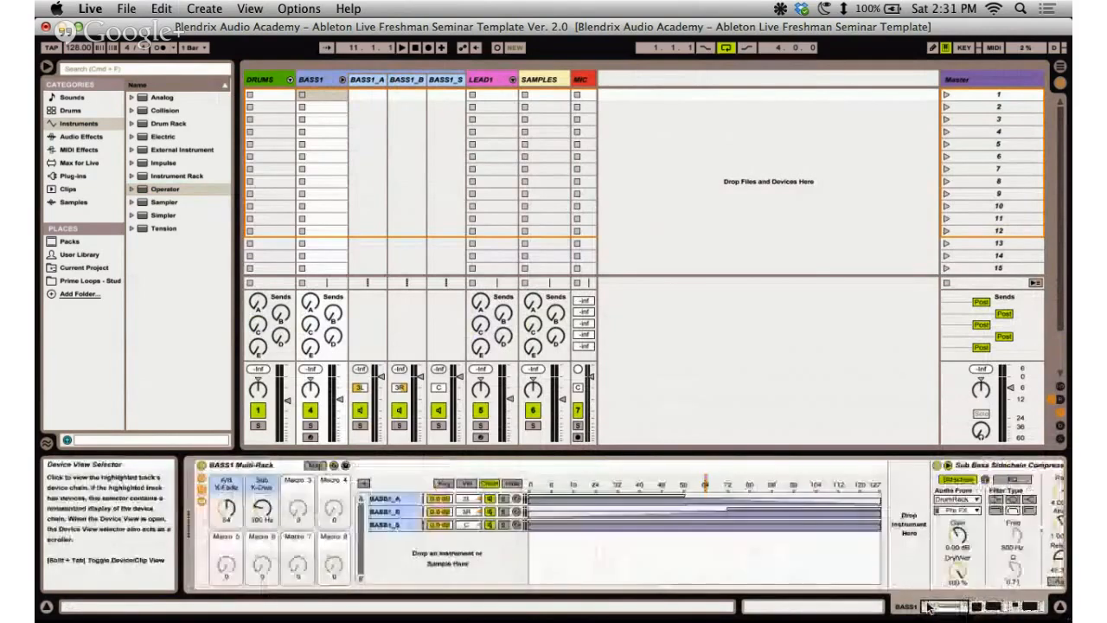
Examine the BASS1 Multi-Rack's full extent and the effects following it, returning to the instrument drop area of the BASS1_S chain.
click(239, 471)
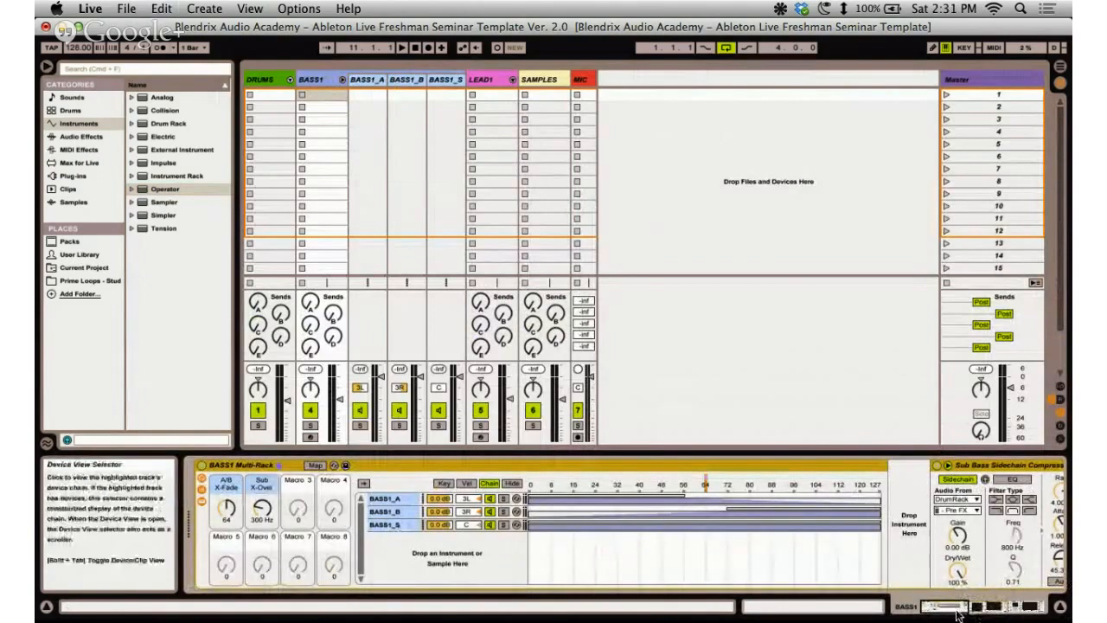
drag(939, 609, 1024, 613)
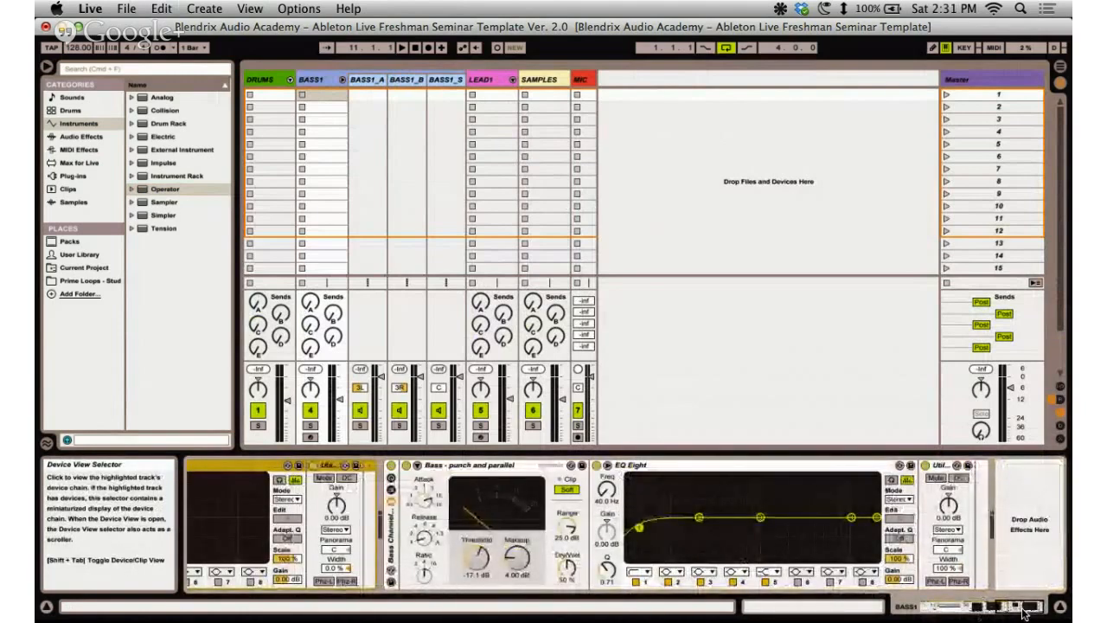
drag(1024, 613, 908, 610)
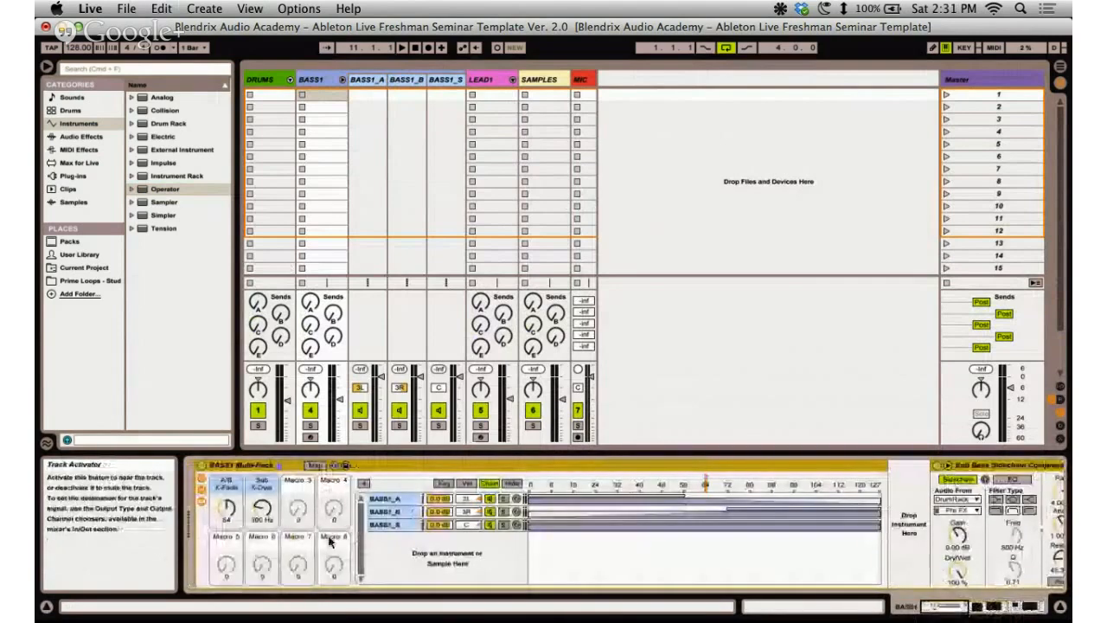
click(689, 587)
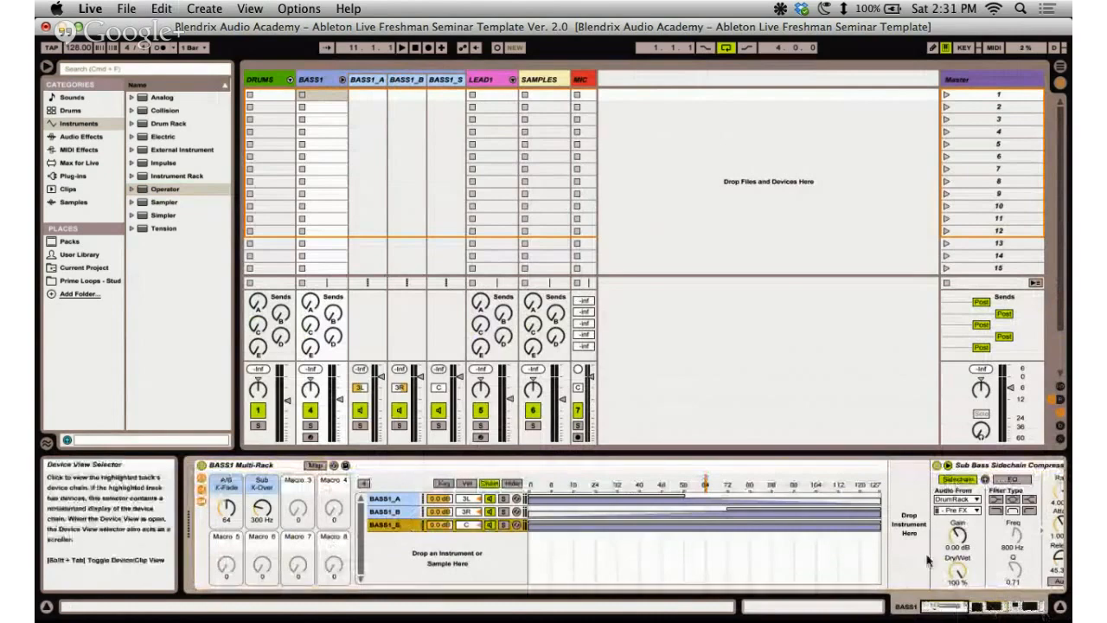
scroll(907, 539, right, 8)
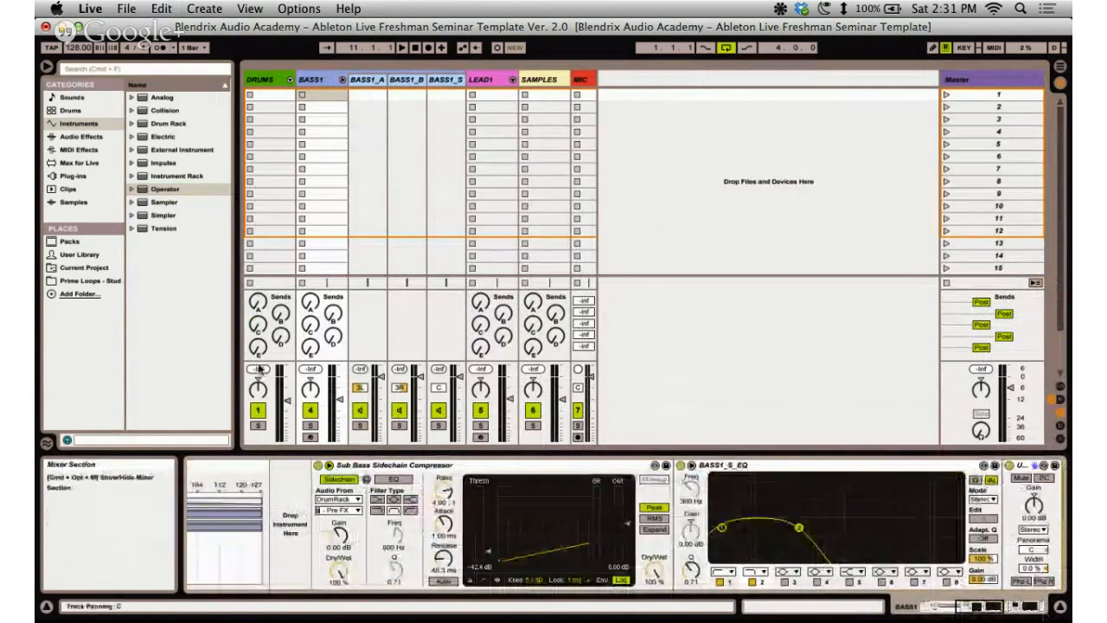
Load the Sub2 Sine Bass preset from Operator's Bass presets into the BASS1_S chain ahead of the Sub Bass Sidechain Compressor.
click(153, 190)
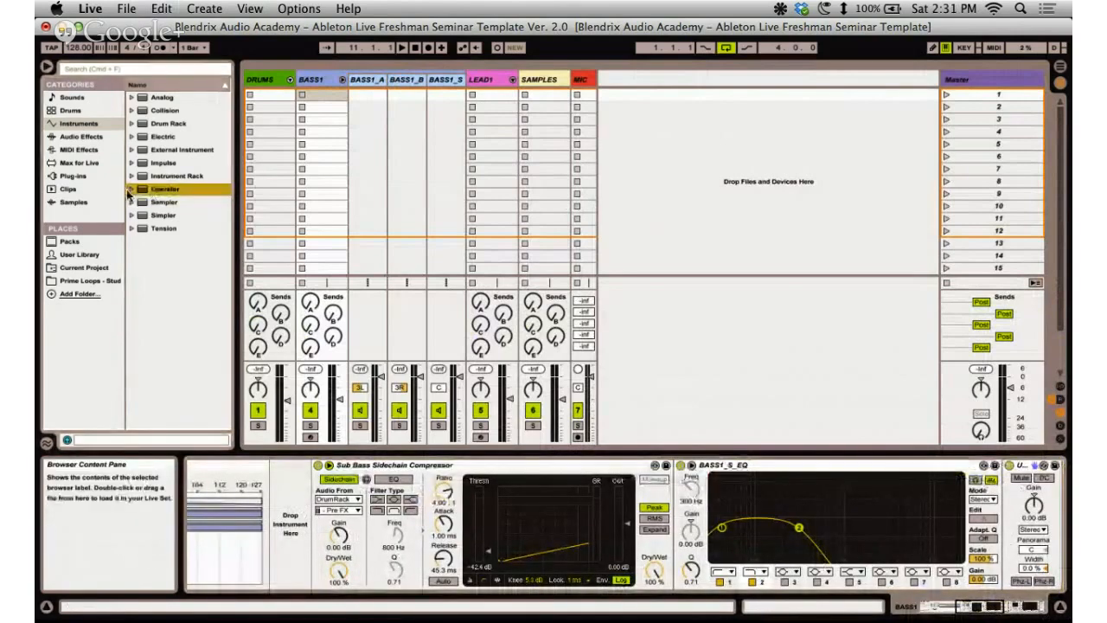
click(132, 189)
click(153, 216)
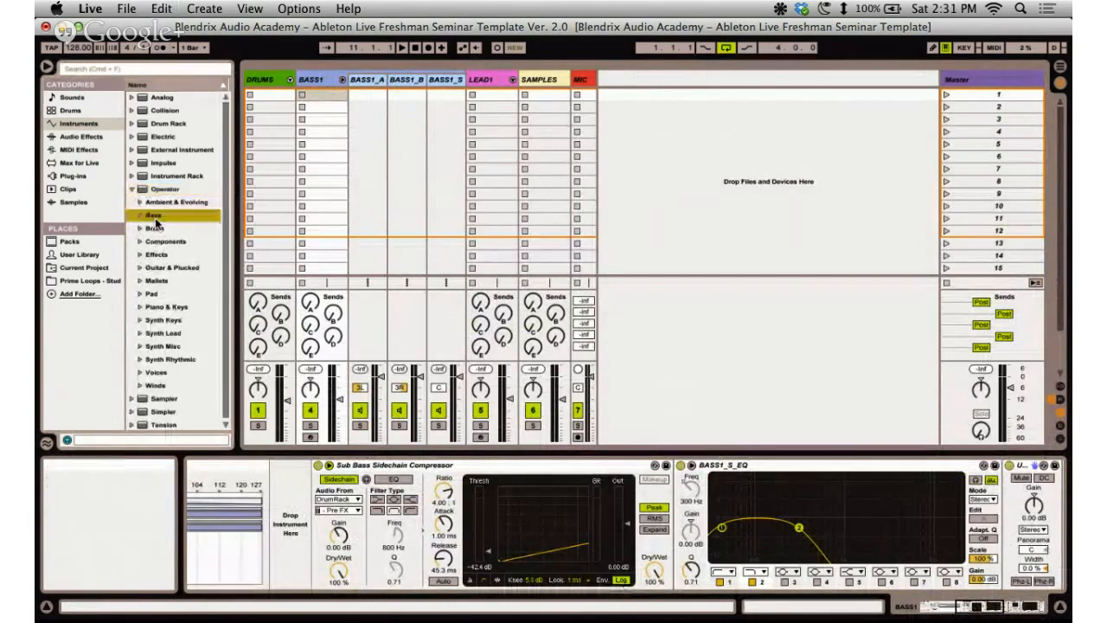
click(140, 216)
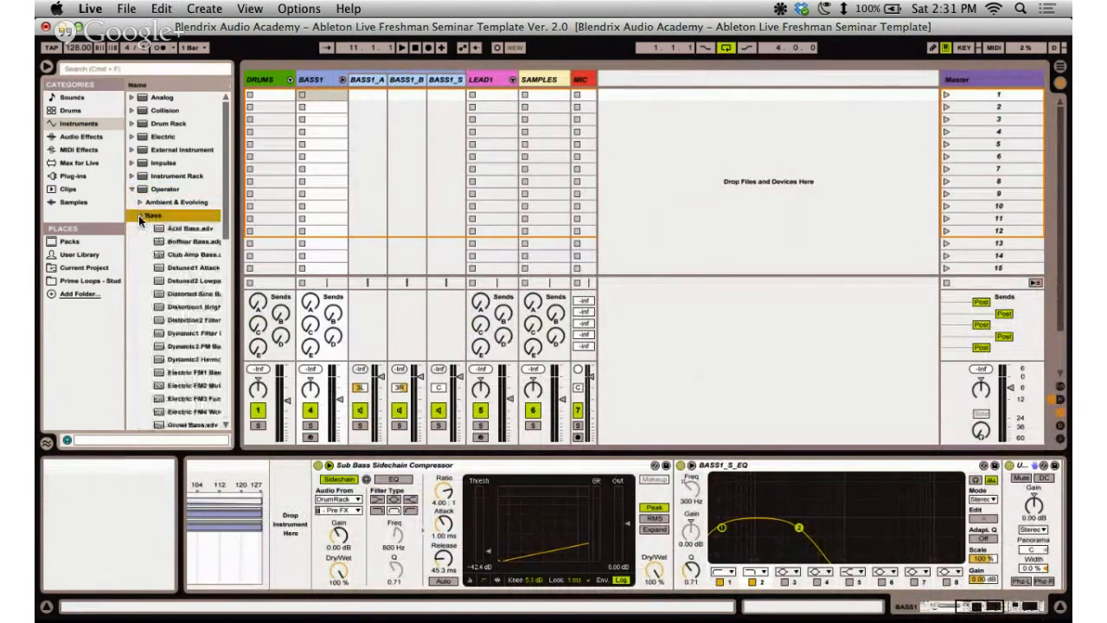
scroll(186, 260, down, 2)
scroll(198, 268, down, 5)
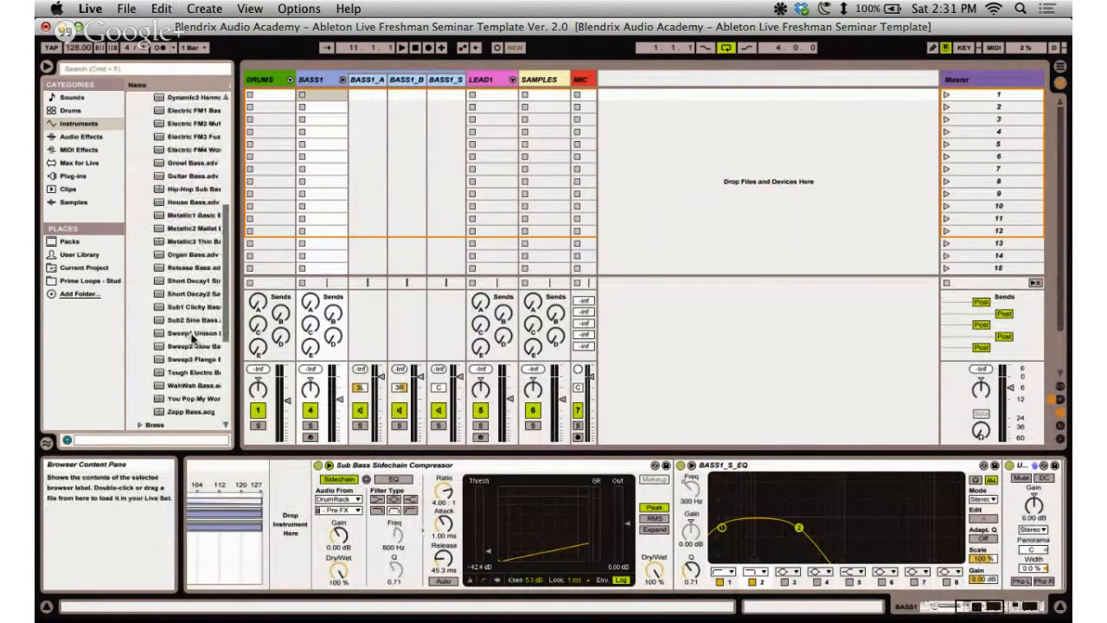
click(194, 321)
drag(197, 332, 369, 527)
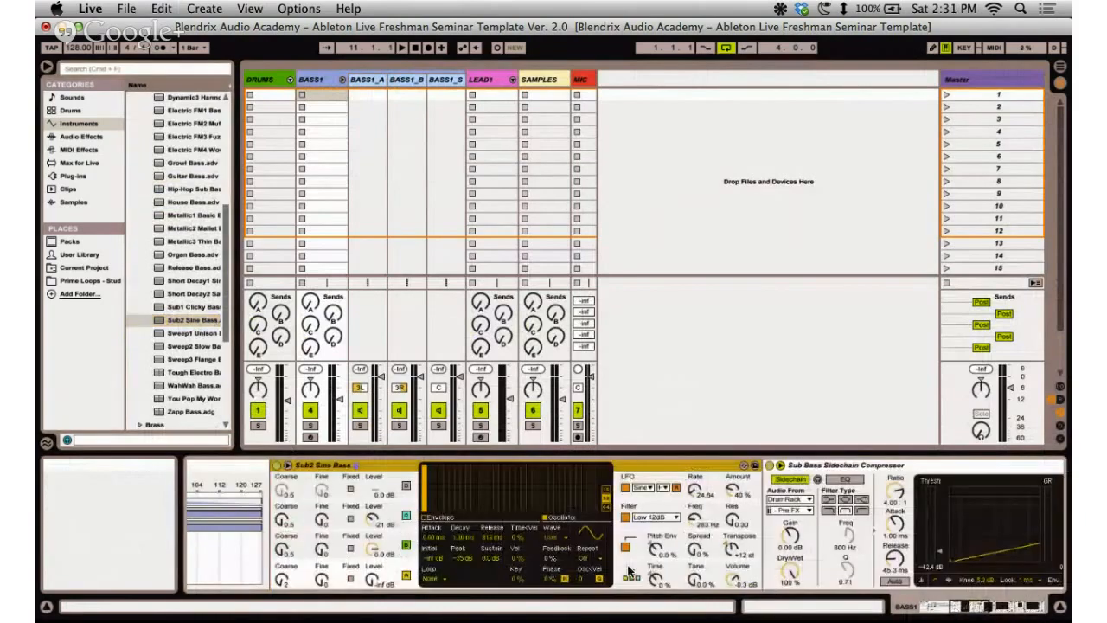
Compare the BASS1_B and BASS1_S chains in the BASS1 Multi-Rack, returning to the Sub2 Sine Bass device.
click(969, 608)
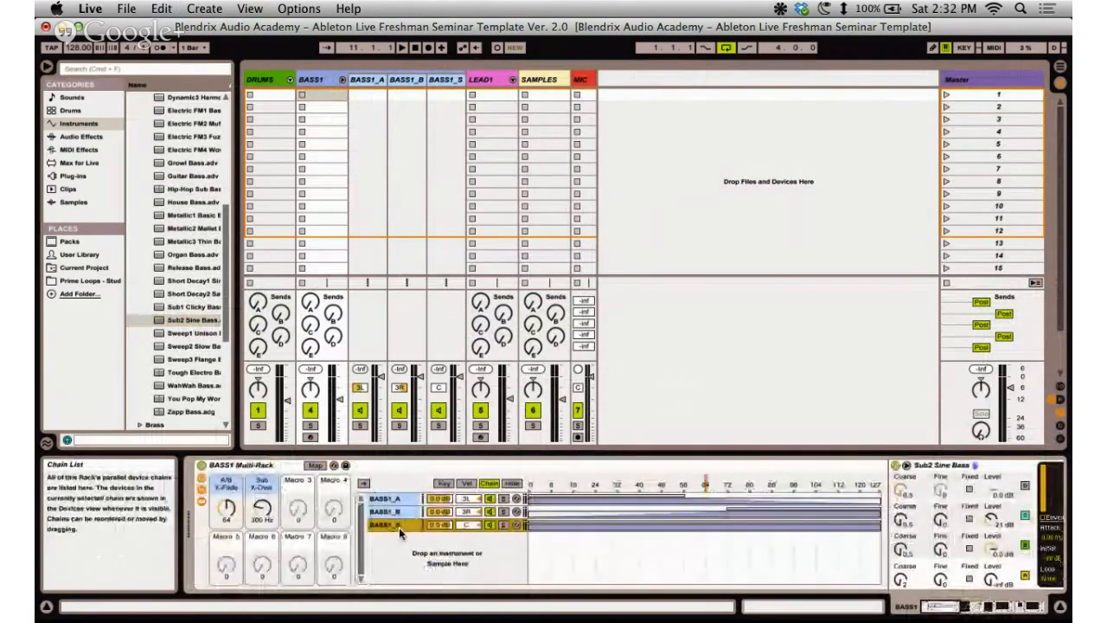
click(398, 512)
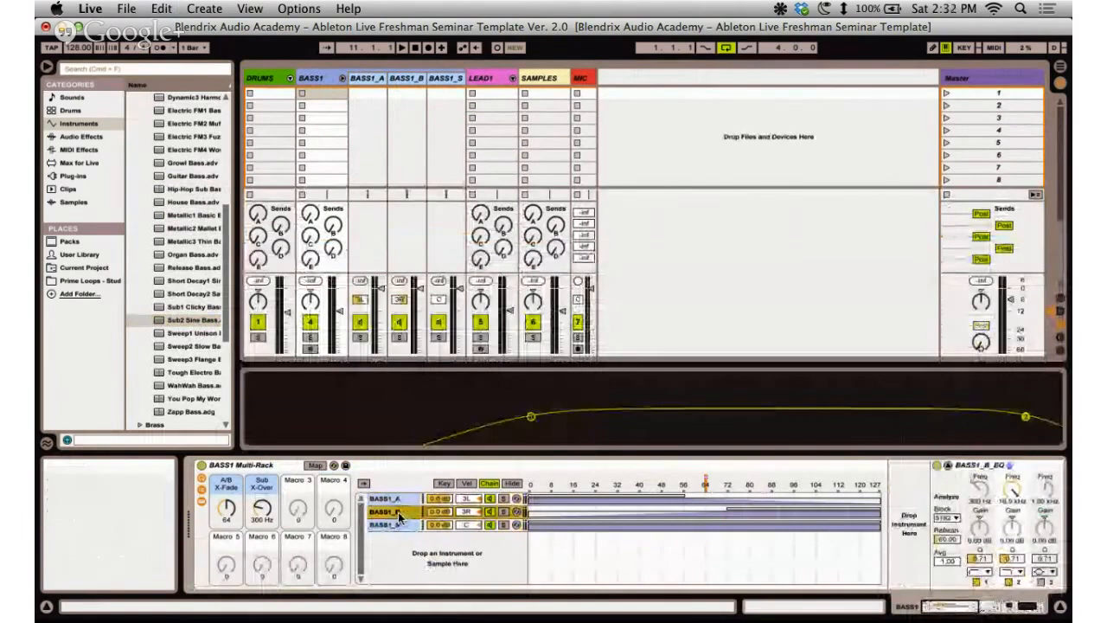
click(391, 524)
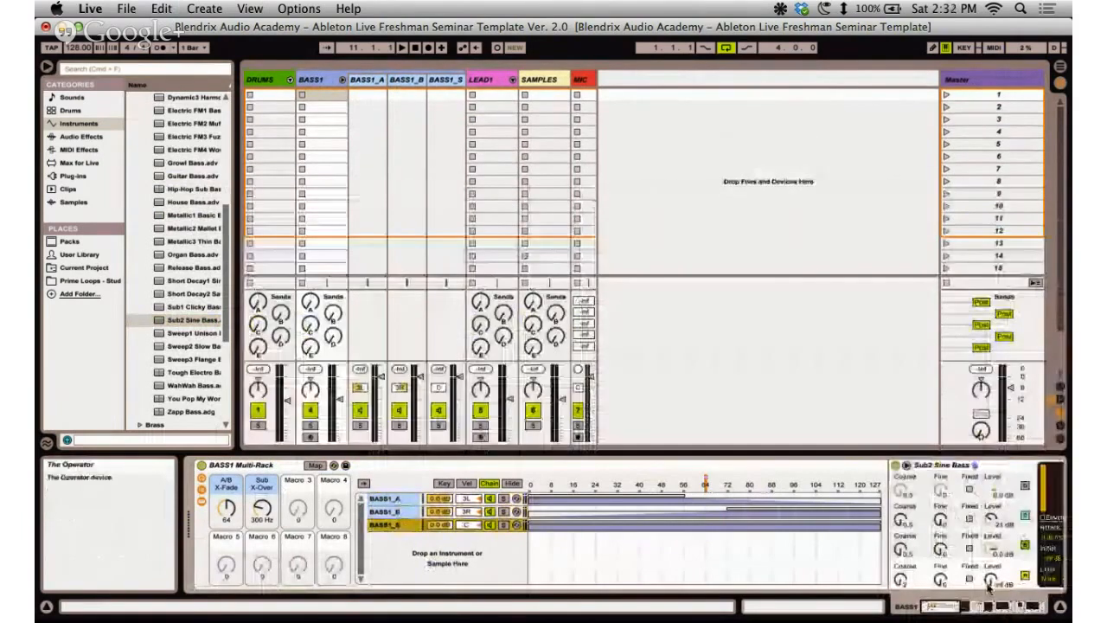
click(948, 604)
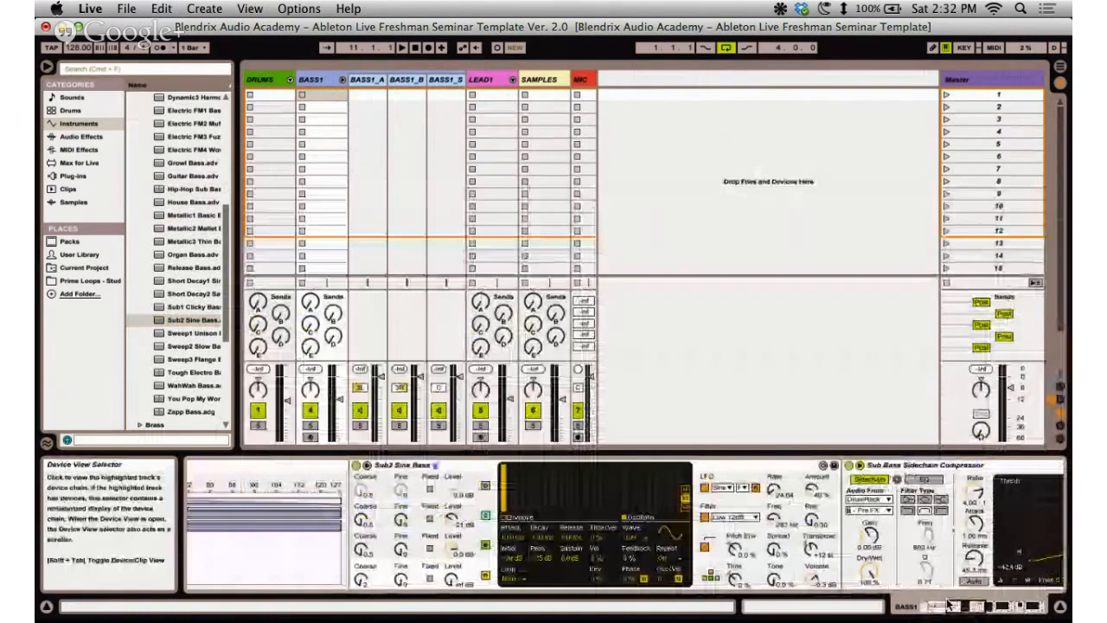
Examine the envelope and waveform settings of the individual Operator oscillators in the Sub2 Sine Bass device.
click(394, 465)
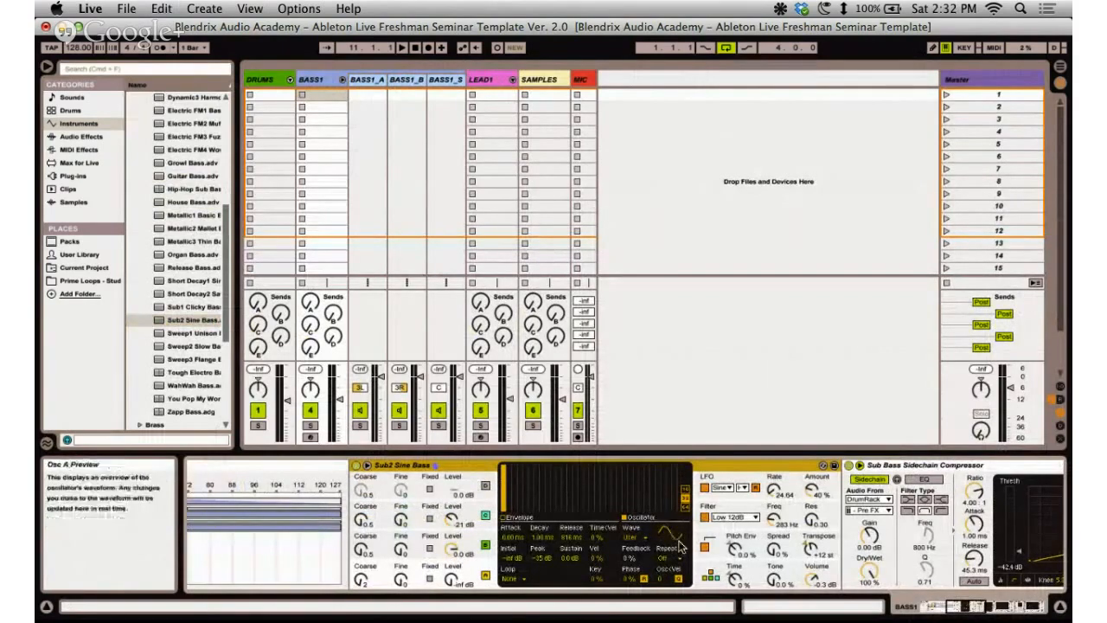
click(377, 484)
click(395, 548)
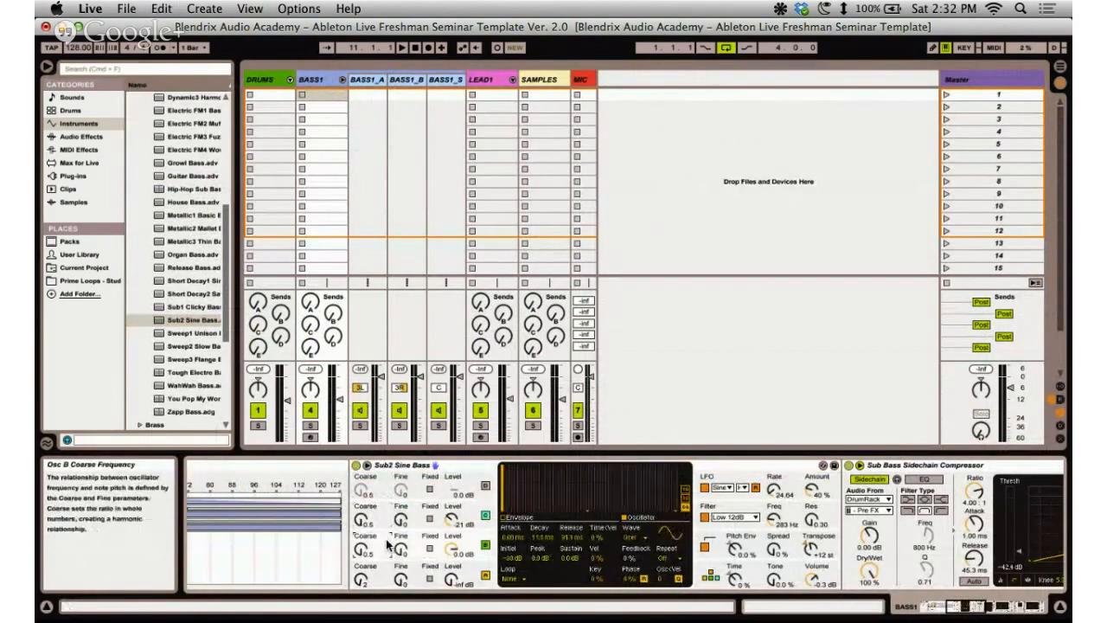
click(451, 480)
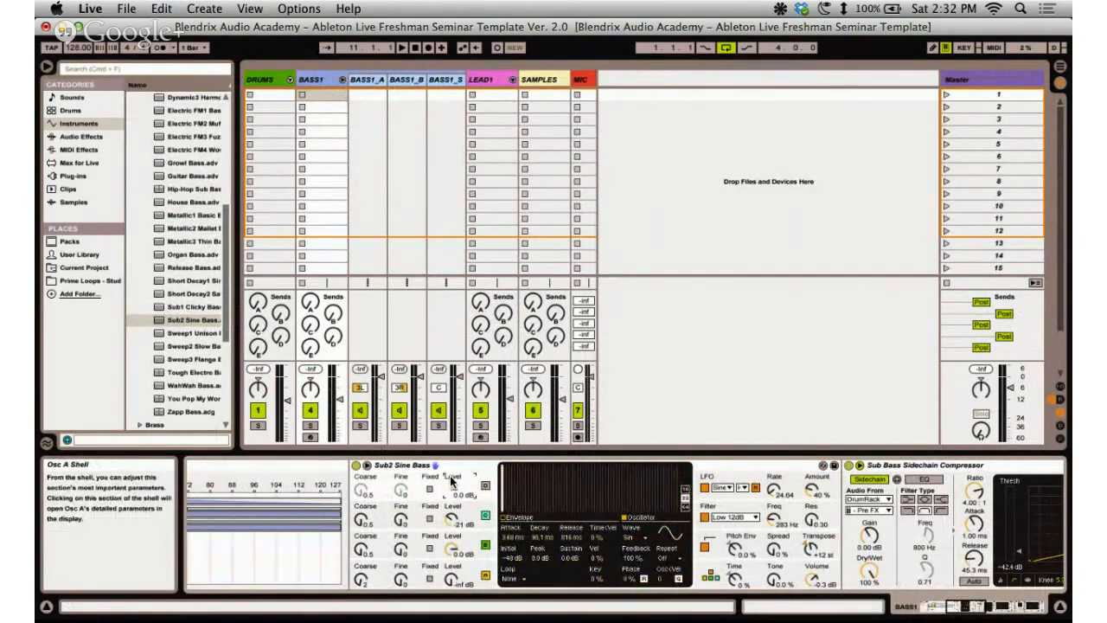
click(385, 571)
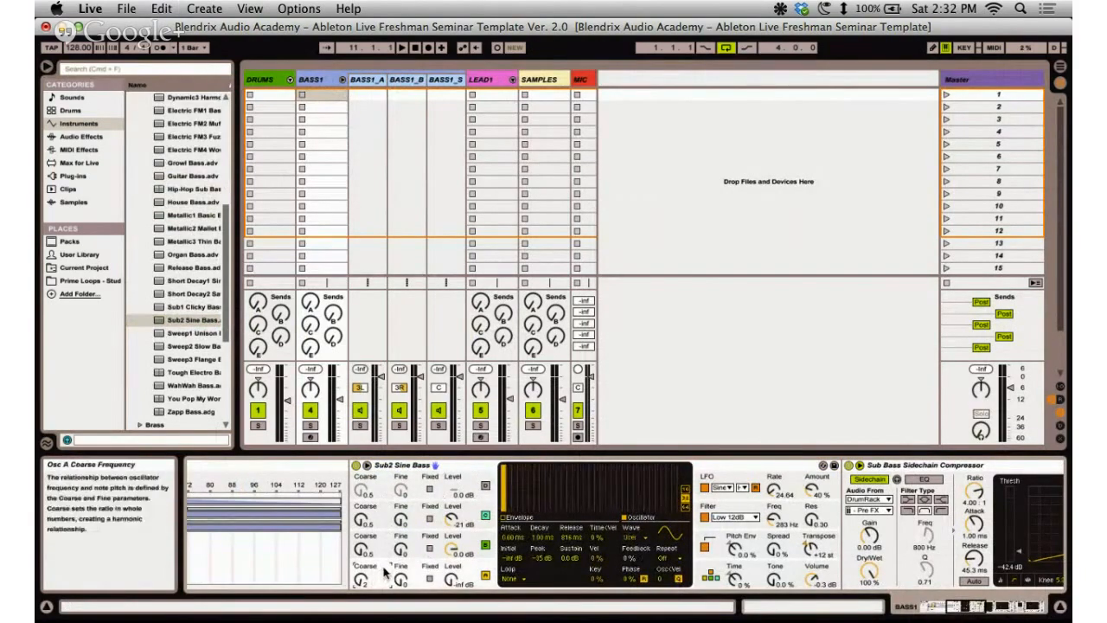
click(474, 470)
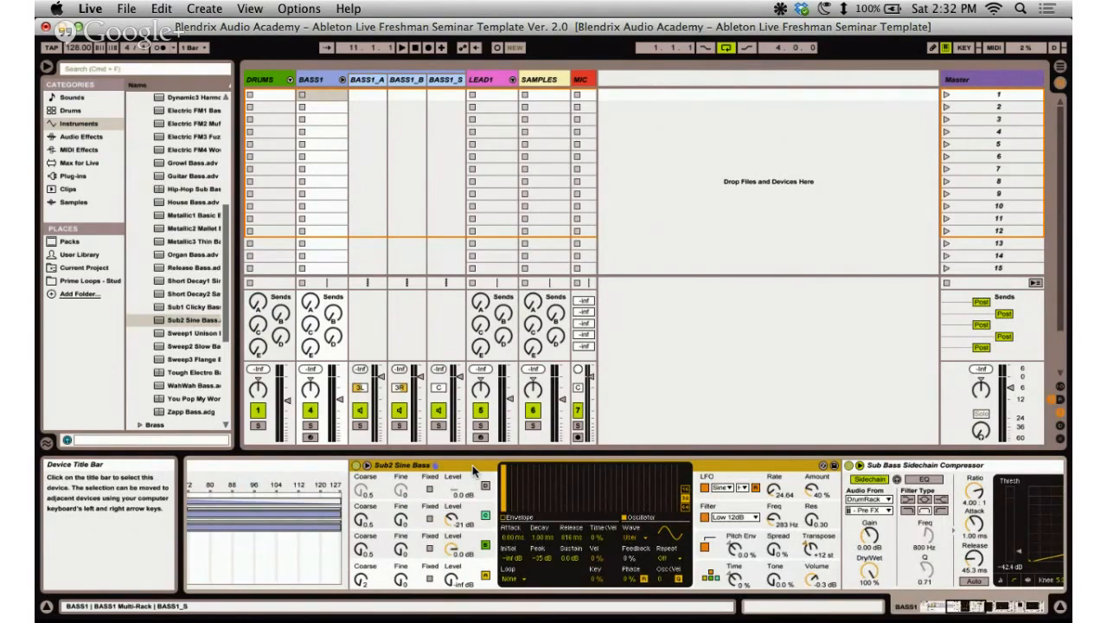
click(455, 550)
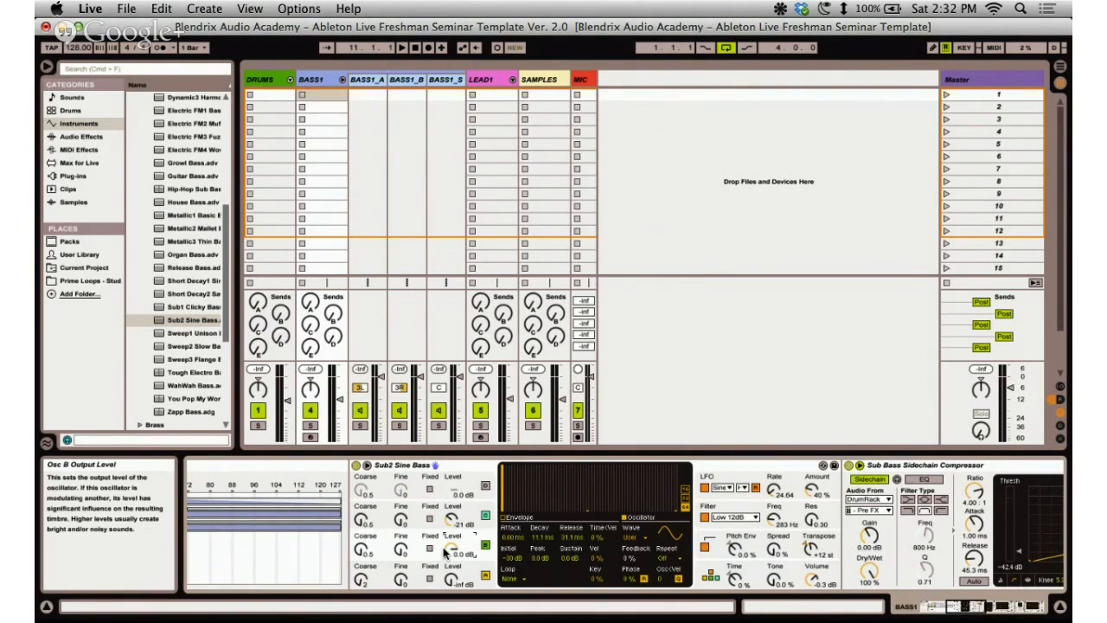
click(457, 467)
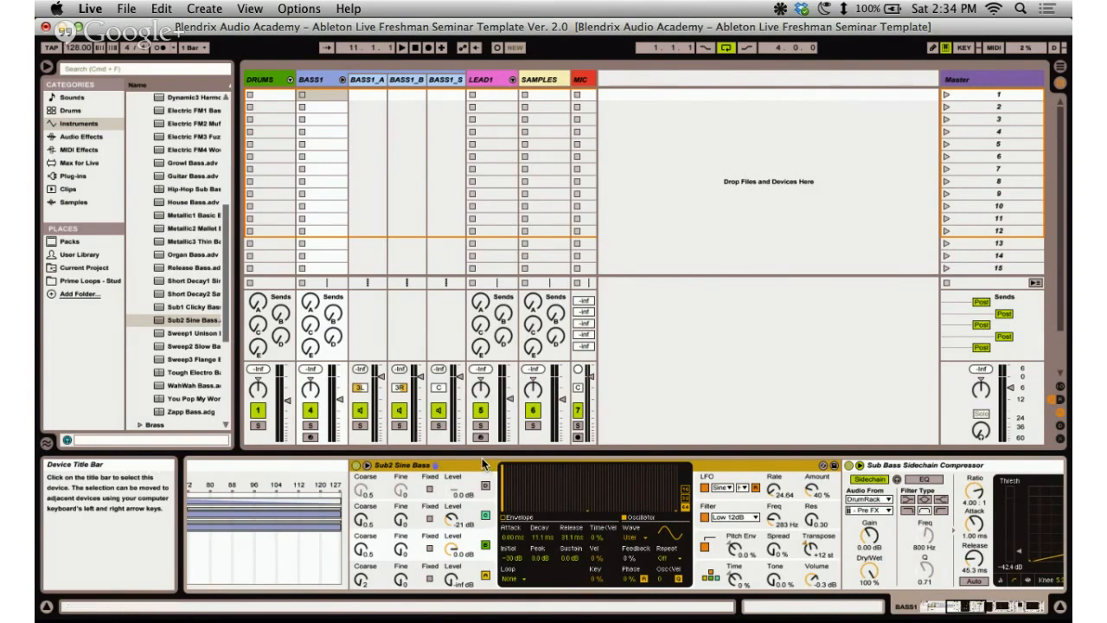
click(668, 393)
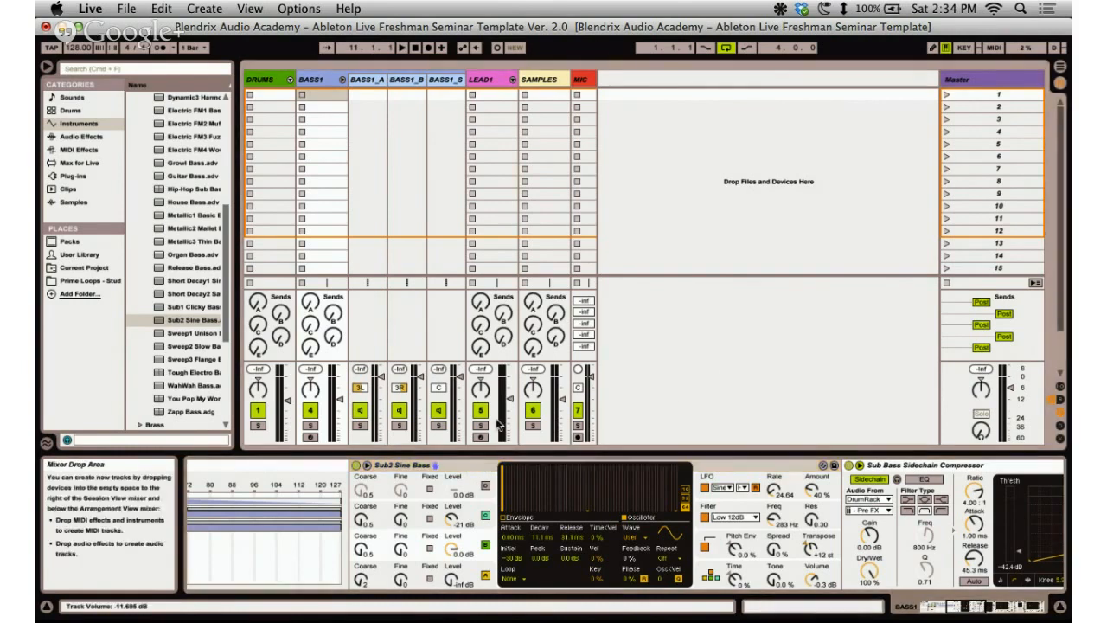
click(408, 467)
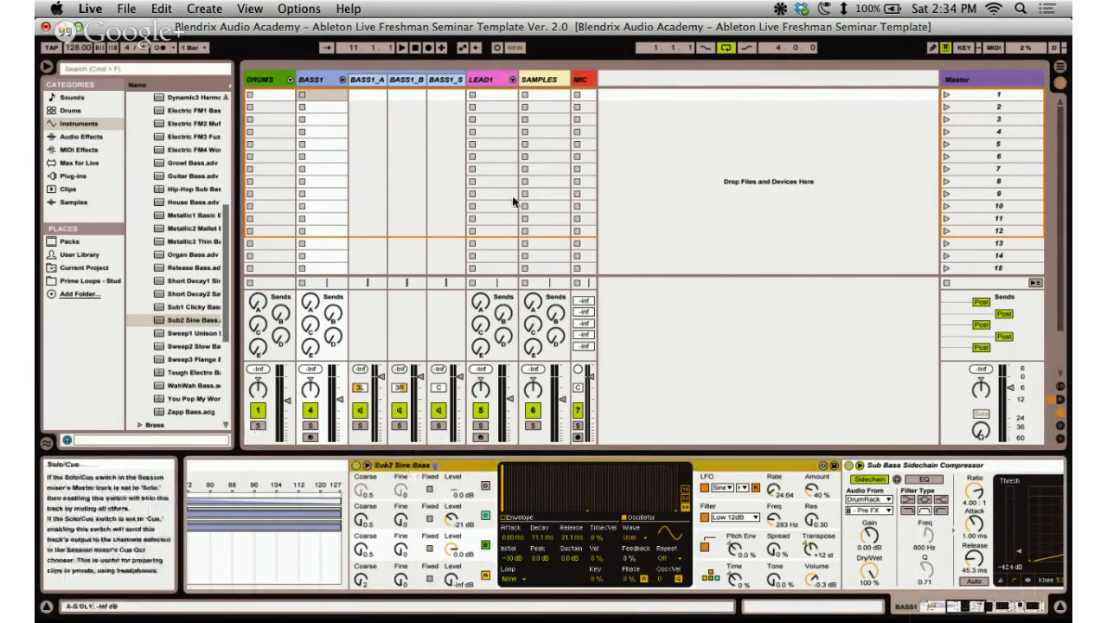
Check the audio output device in the audio preferences and close them.
click(98, 8)
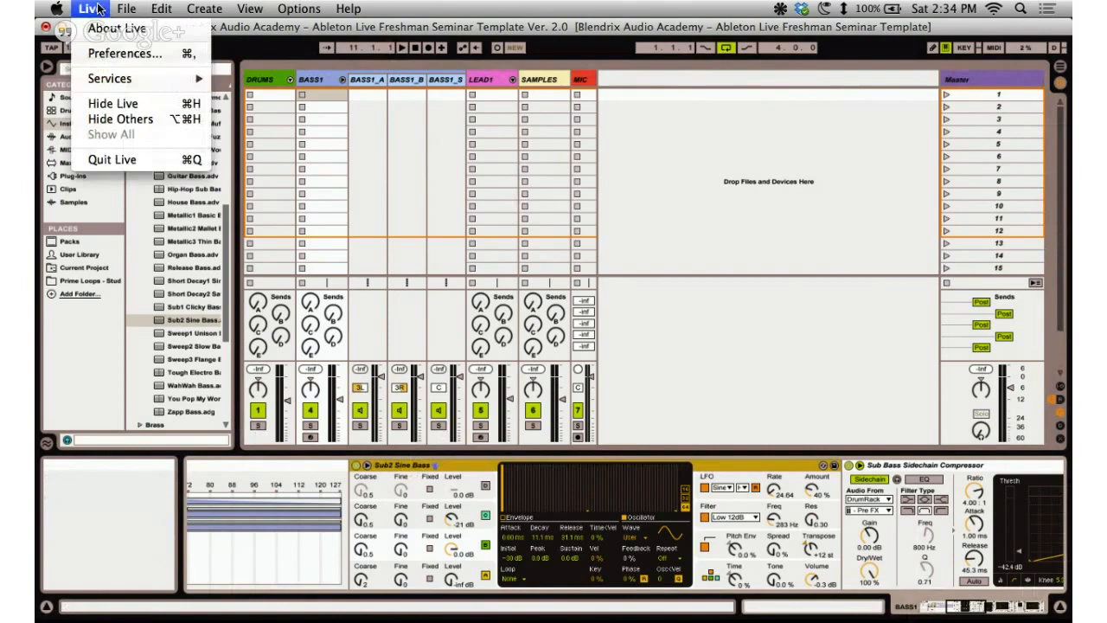
click(125, 52)
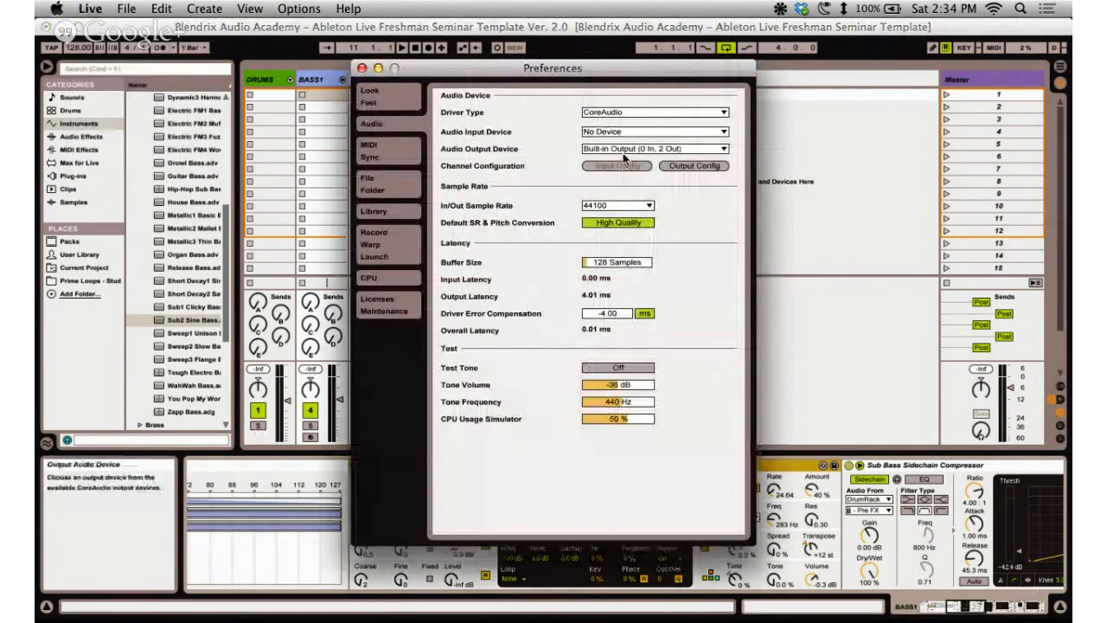
click(363, 69)
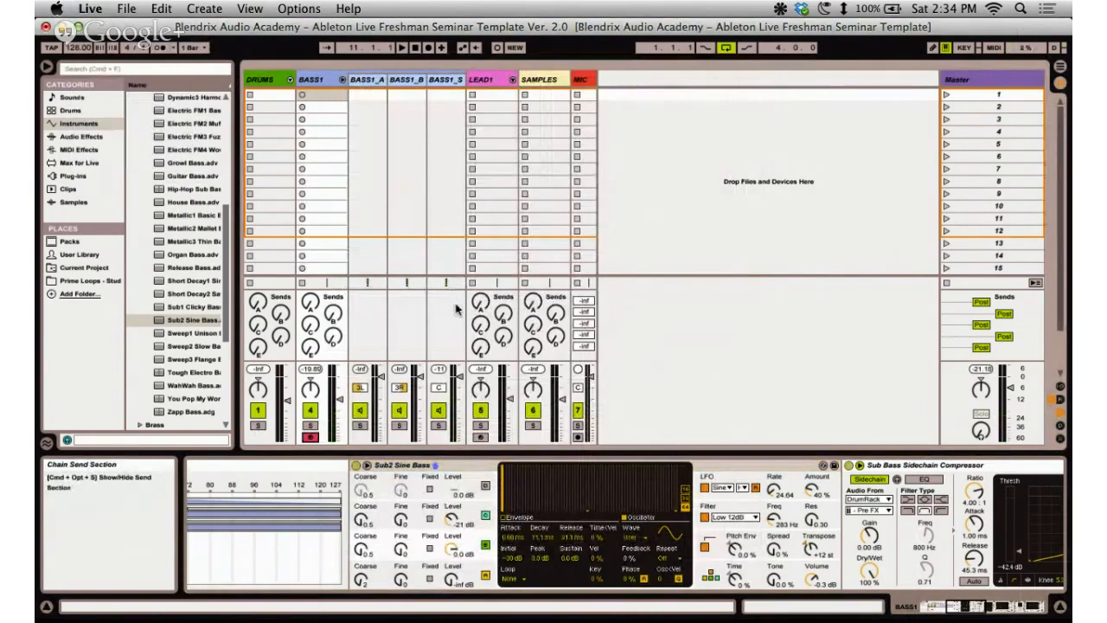
Raise the computer's output volume and audition the Sub2 Sine Bass with low and high notes on the BASS1 track.
key(XF86AudioRaiseVolume)
key(XF86AudioRaiseVolume)
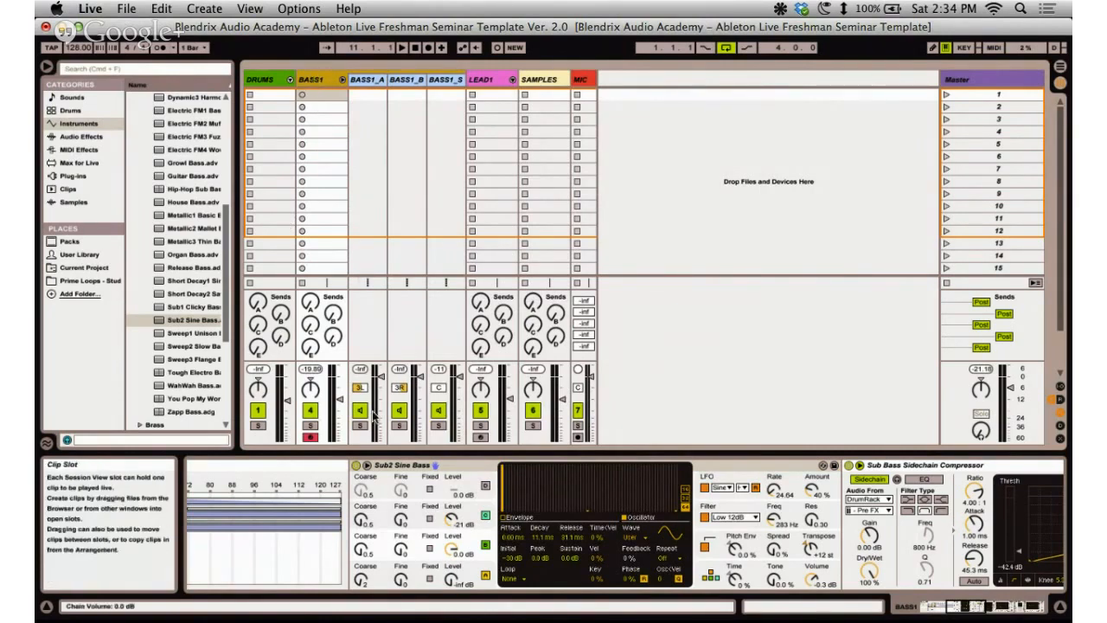
key(XF86AudioRaiseVolume)
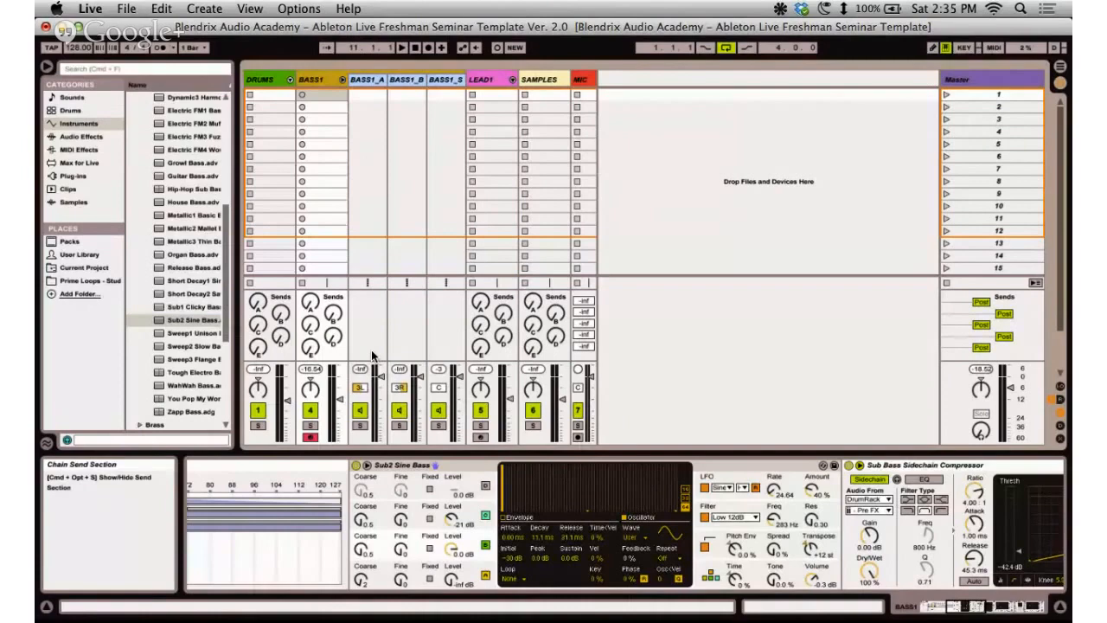
key(z)
key(a)
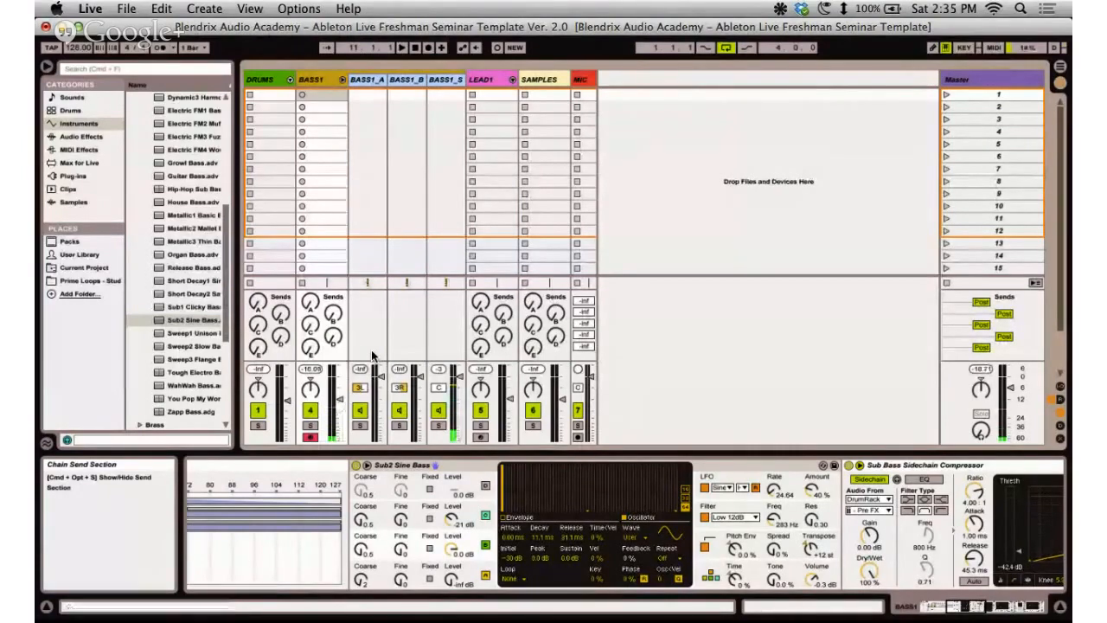
key(z)
key(a)
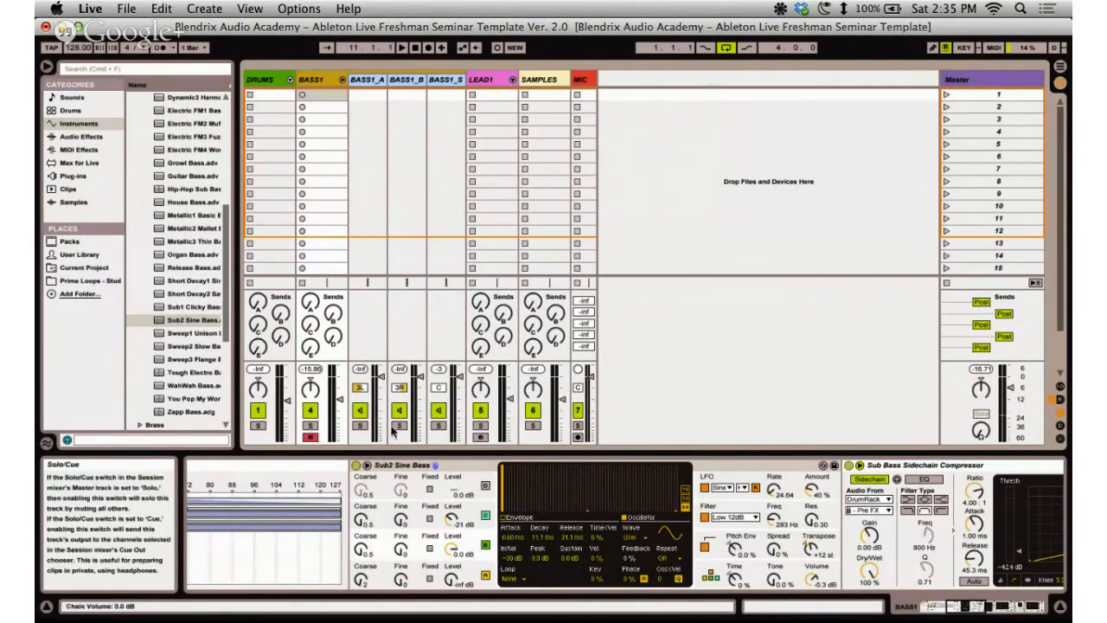
Look through Operator's bass presets in the browser, then fold and unfold the Sub2 Sine Bass device's central display.
click(511, 465)
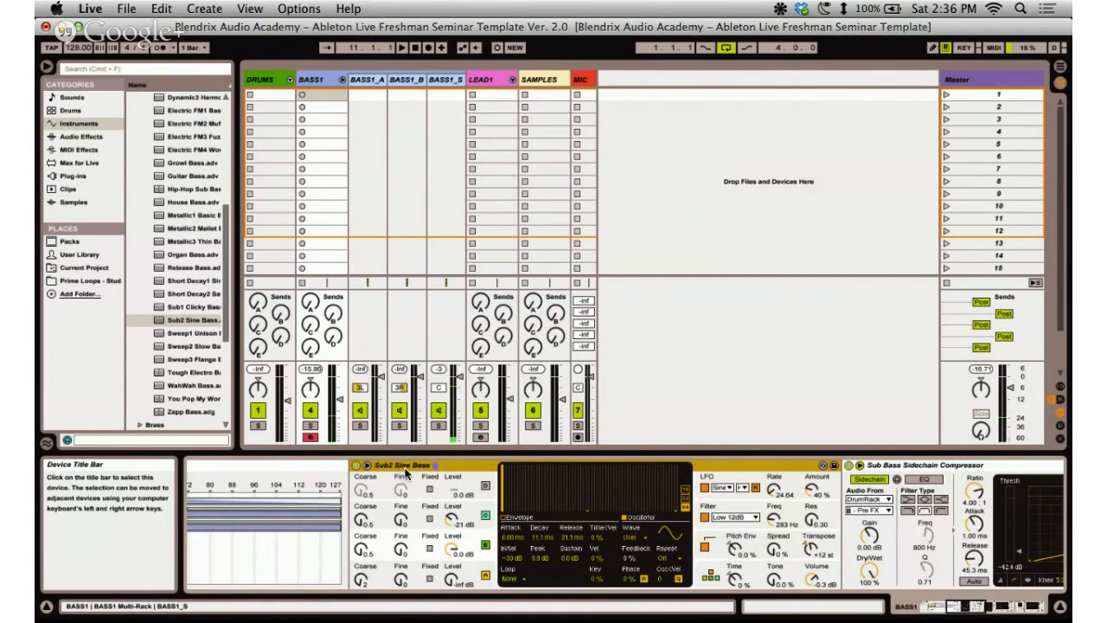
scroll(181, 230, down, 2)
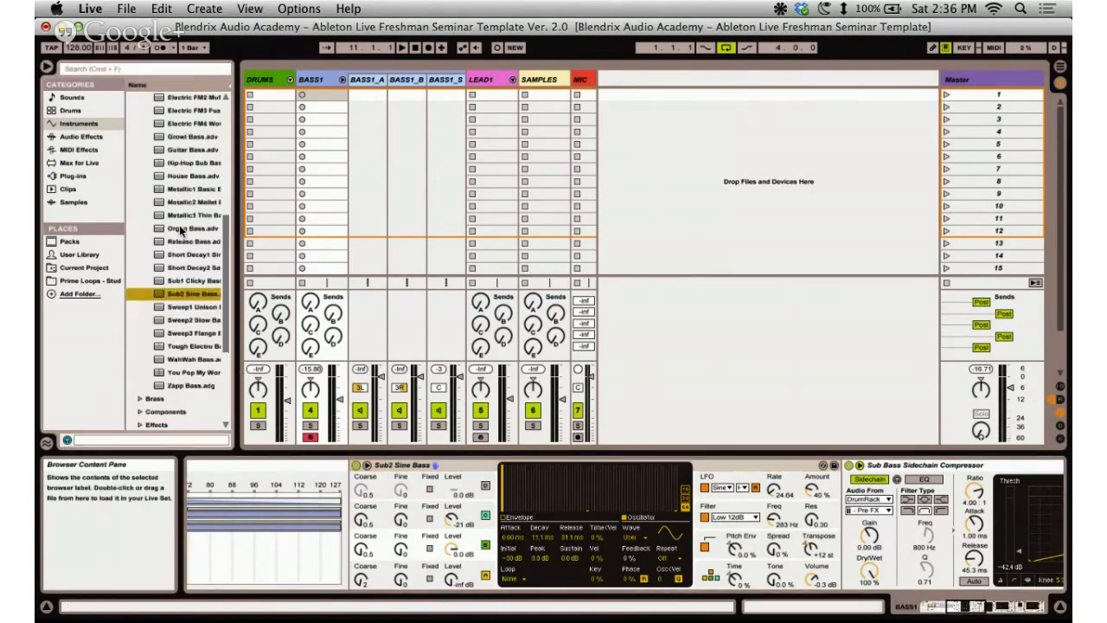
scroll(183, 259, up, 10)
scroll(184, 281, down, 6)
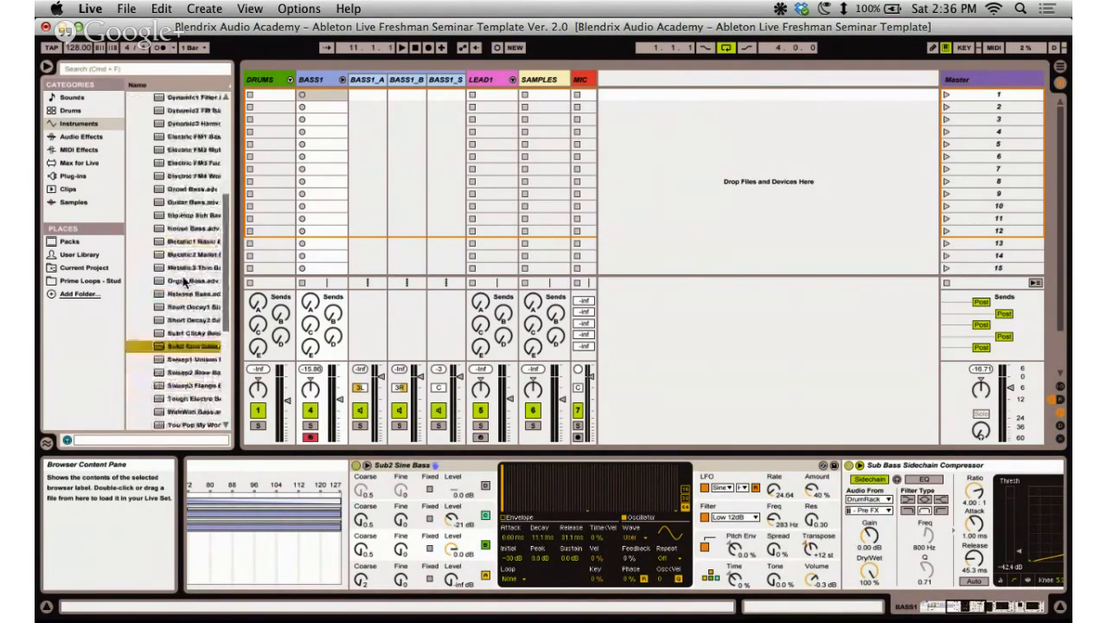
scroll(184, 281, down, 3)
click(419, 467)
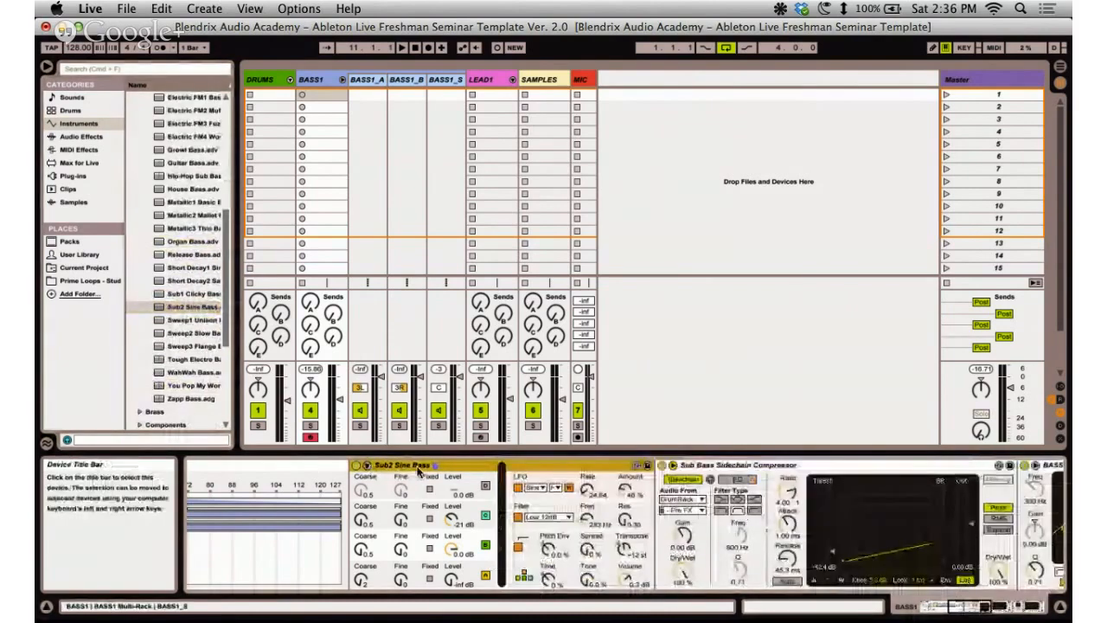
click(367, 465)
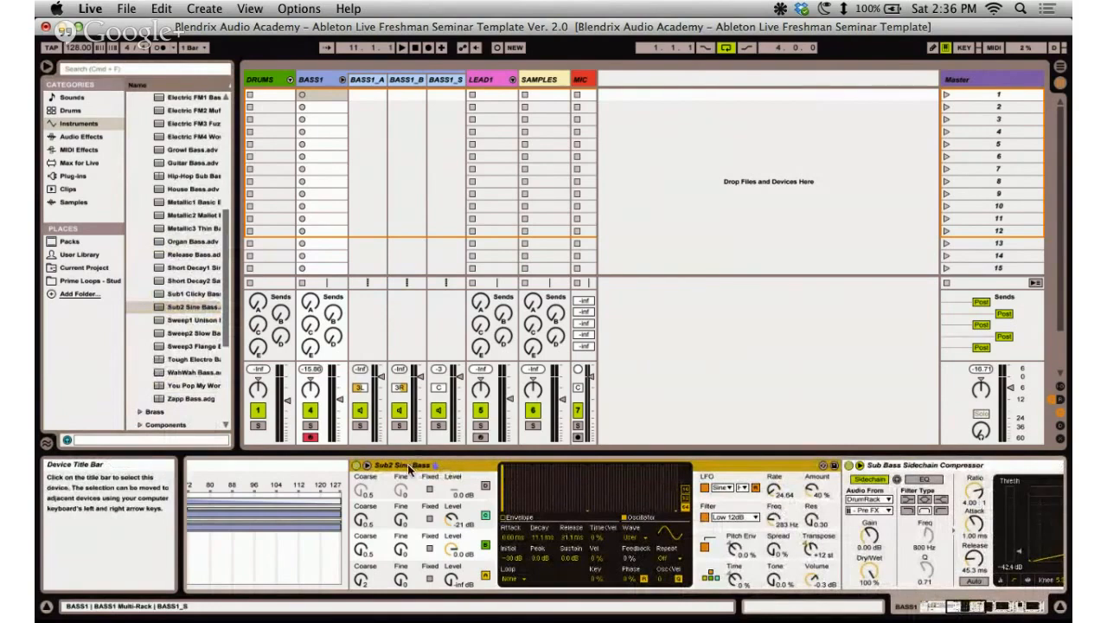
Select the BASS1_S chain in the mixer and bring its Sub2 Sine Bass device into view.
click(370, 79)
click(434, 79)
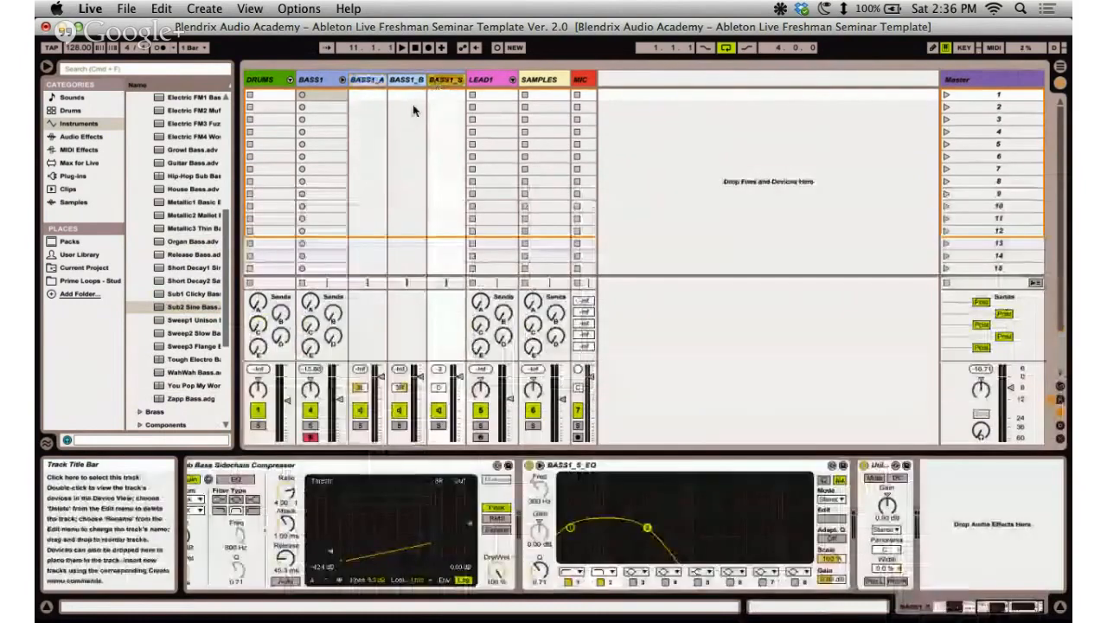
click(947, 608)
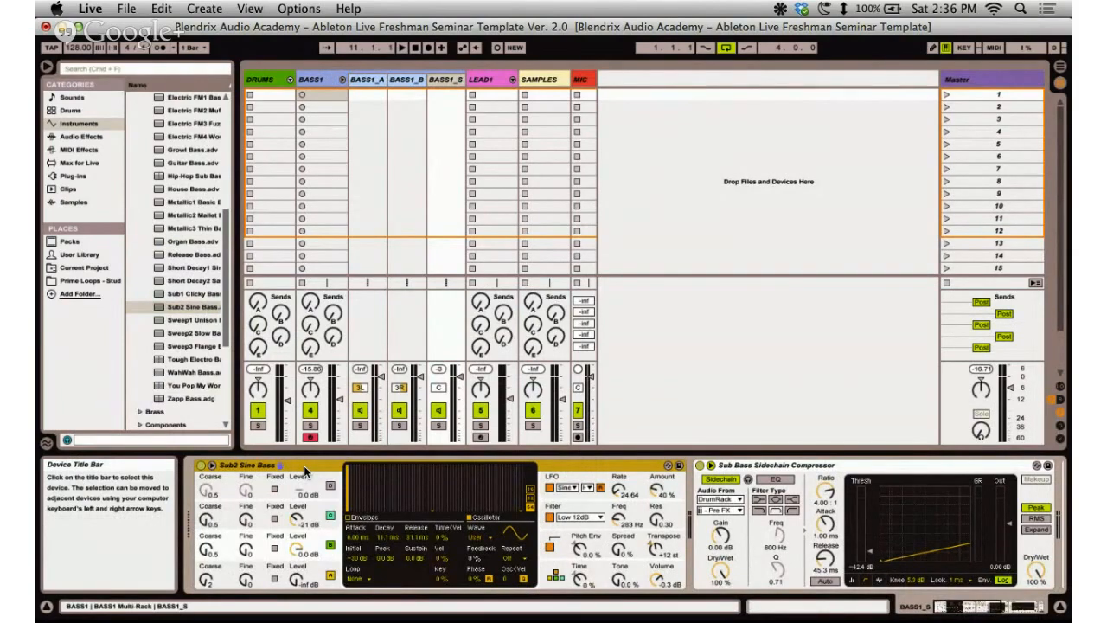
Review Operator's list of bass presets around Sub2 Sine Bass.
scroll(184, 257, up, 4)
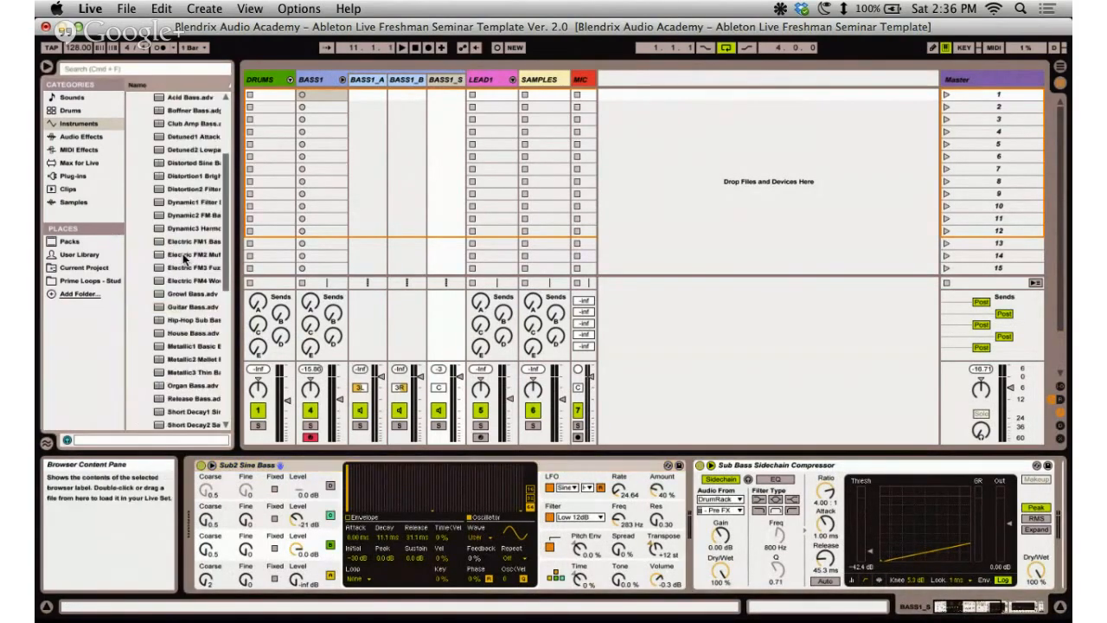
scroll(183, 258, down, 7)
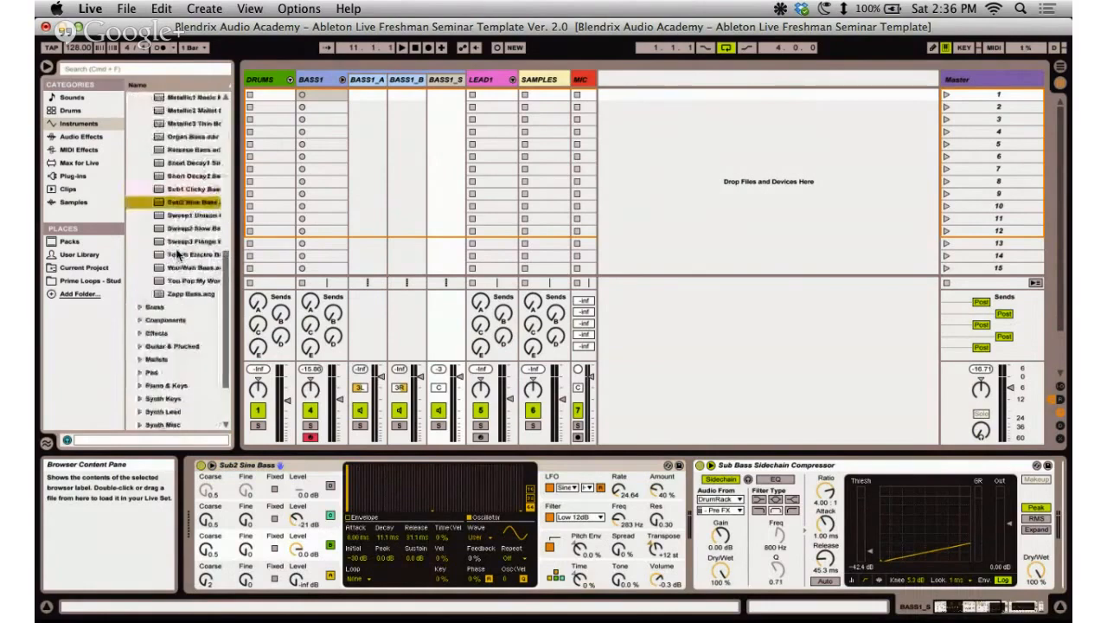
scroll(177, 253, up, 4)
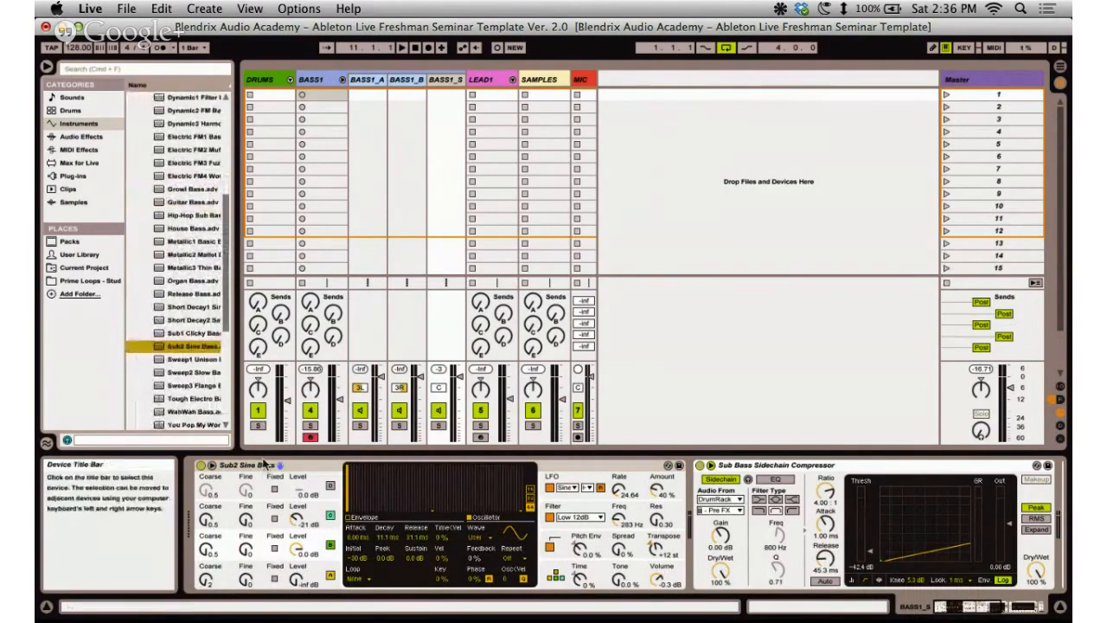
Select the BASS1_A chain in the BASS1 Multi-Rack and reopen Operator's Bass preset folder in the browser.
click(315, 80)
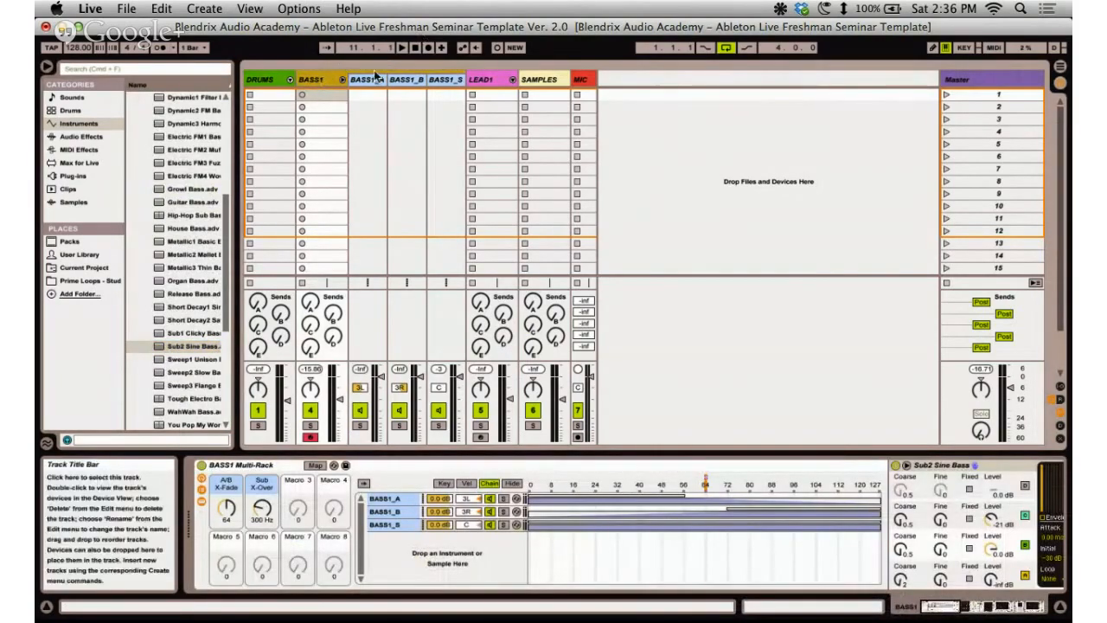
click(389, 512)
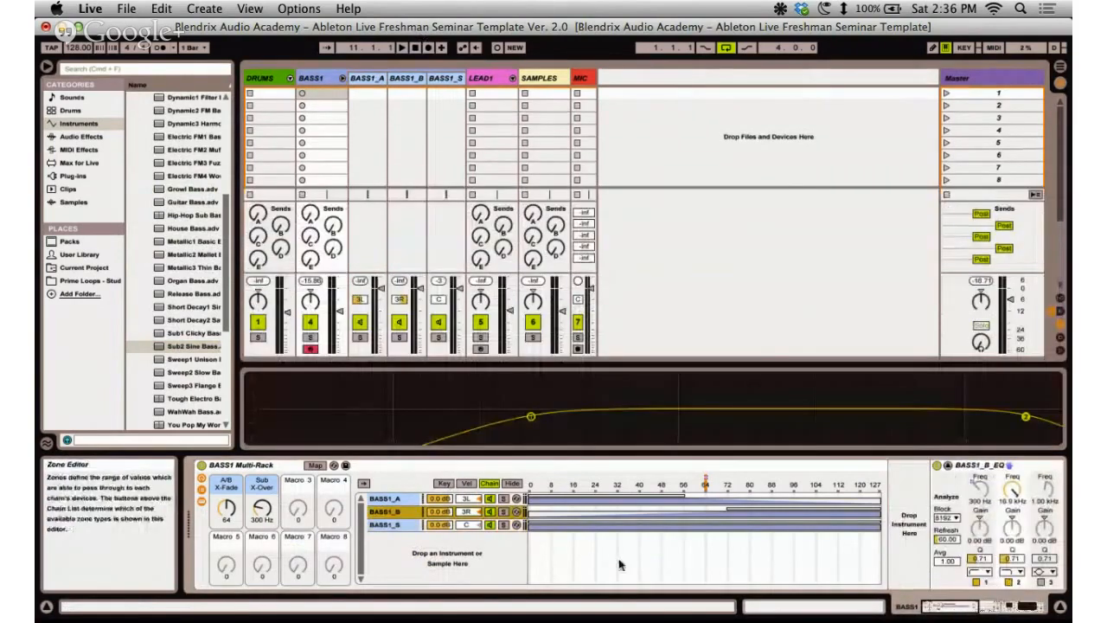
click(398, 505)
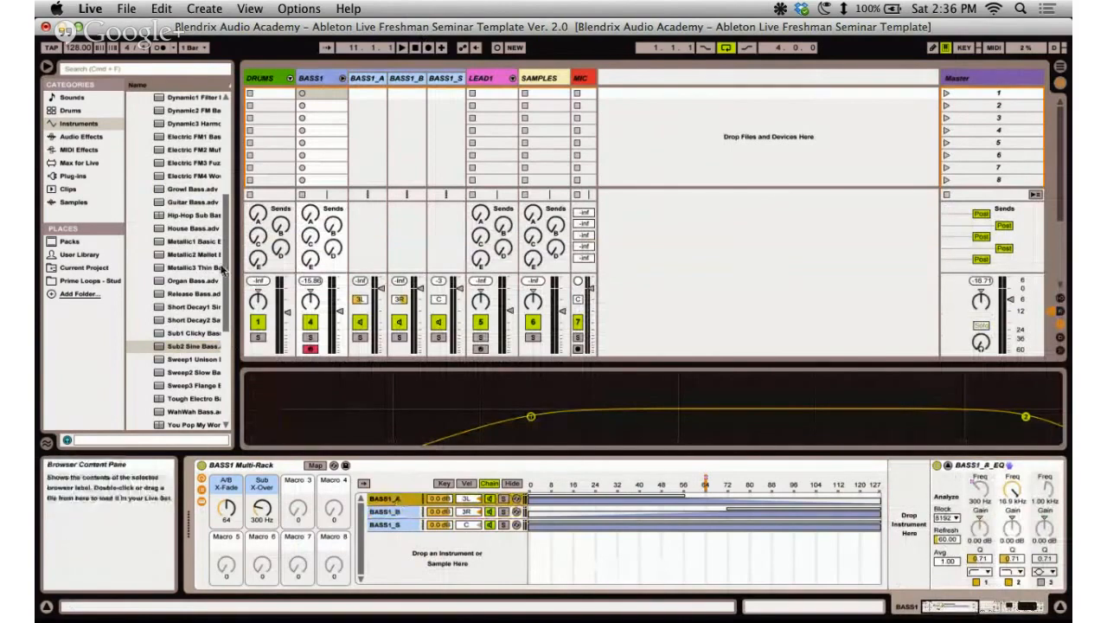
scroll(194, 262, up, 6)
click(140, 215)
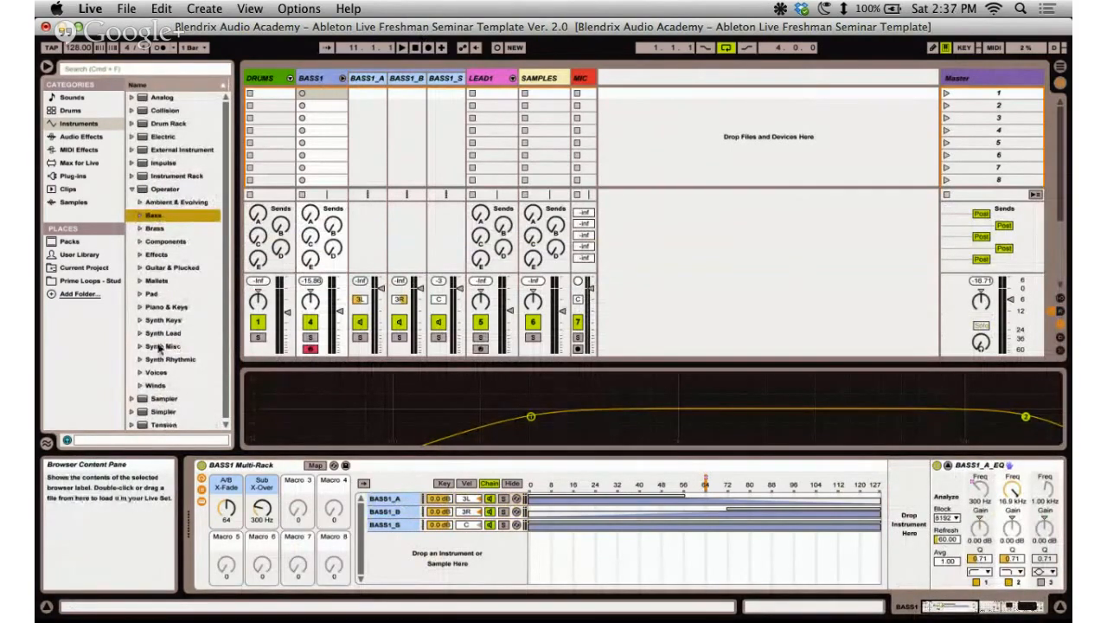
click(143, 216)
scroll(178, 277, down, 3)
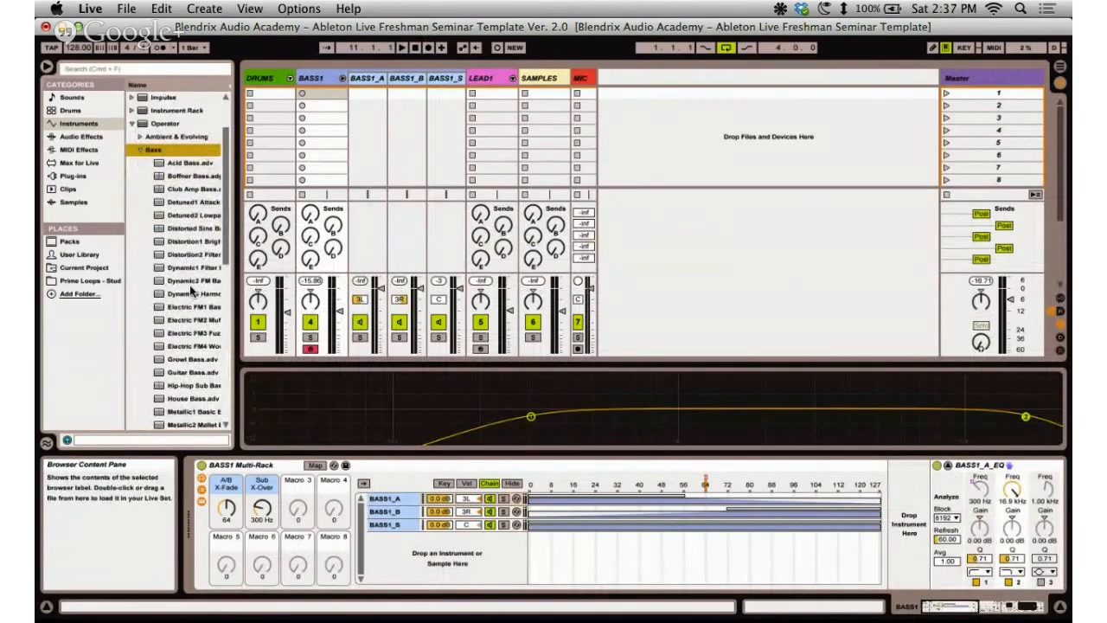
Preview a few Operator bass presets and load Electric FM4 Wow Bass into the BASS1_A chain.
click(194, 293)
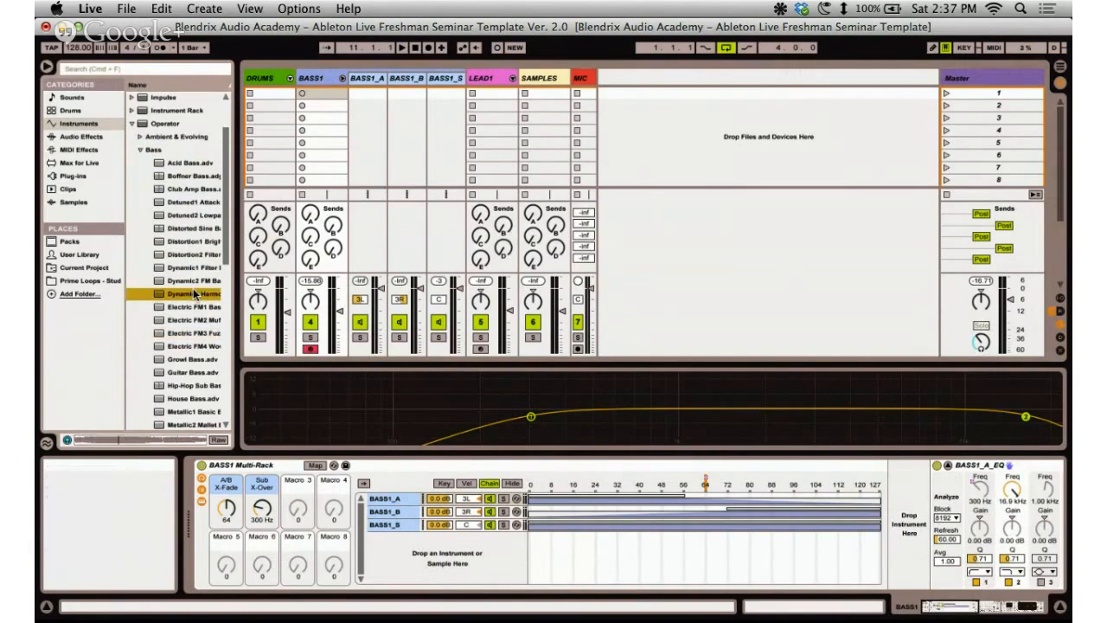
click(216, 346)
click(192, 360)
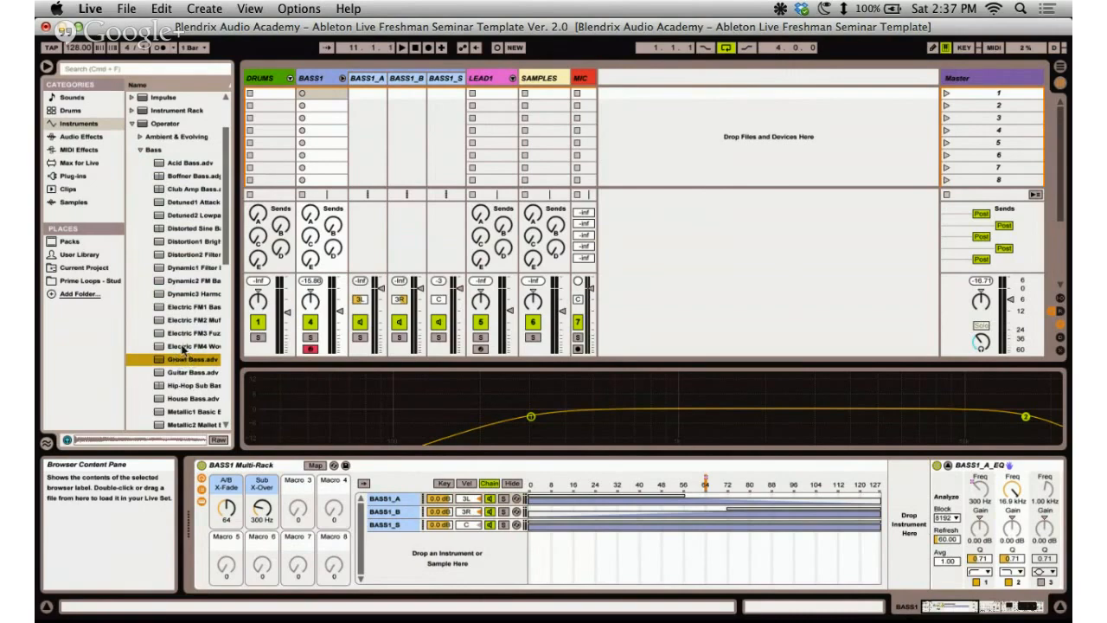
click(181, 346)
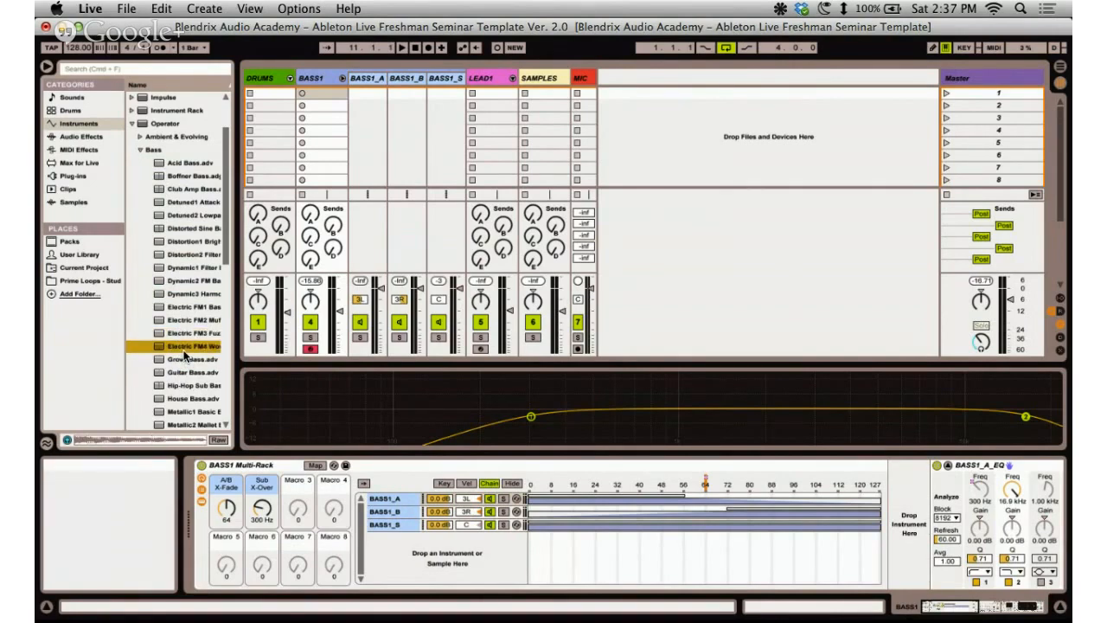
click(385, 499)
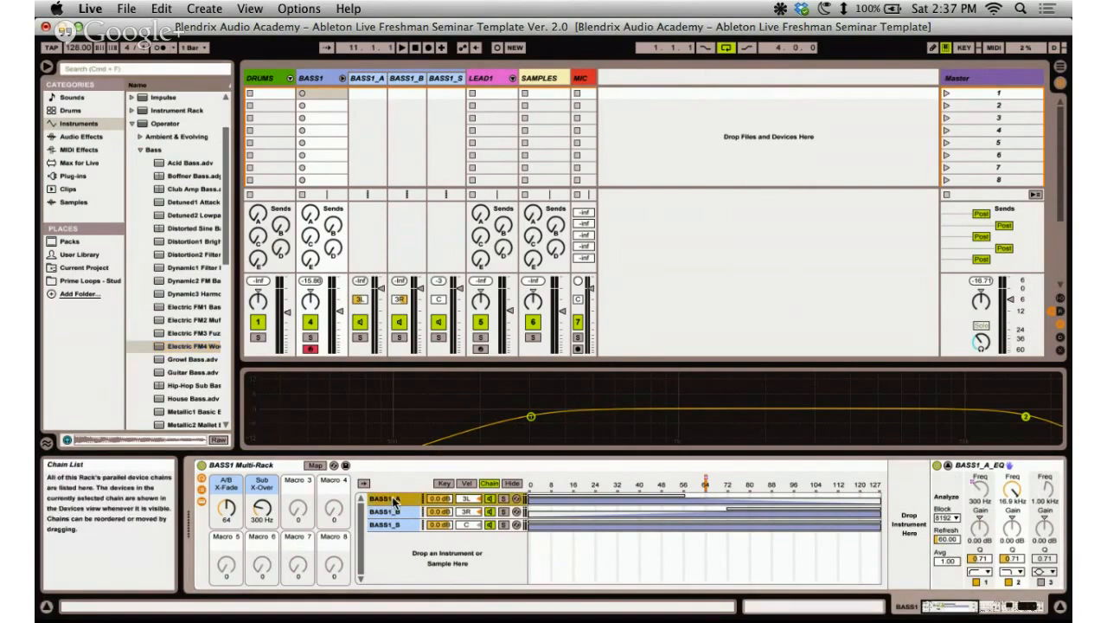
mouse_move(182, 353)
mouse_down()
mouse_move(329, 450)
mouse_move(904, 560)
mouse_up()
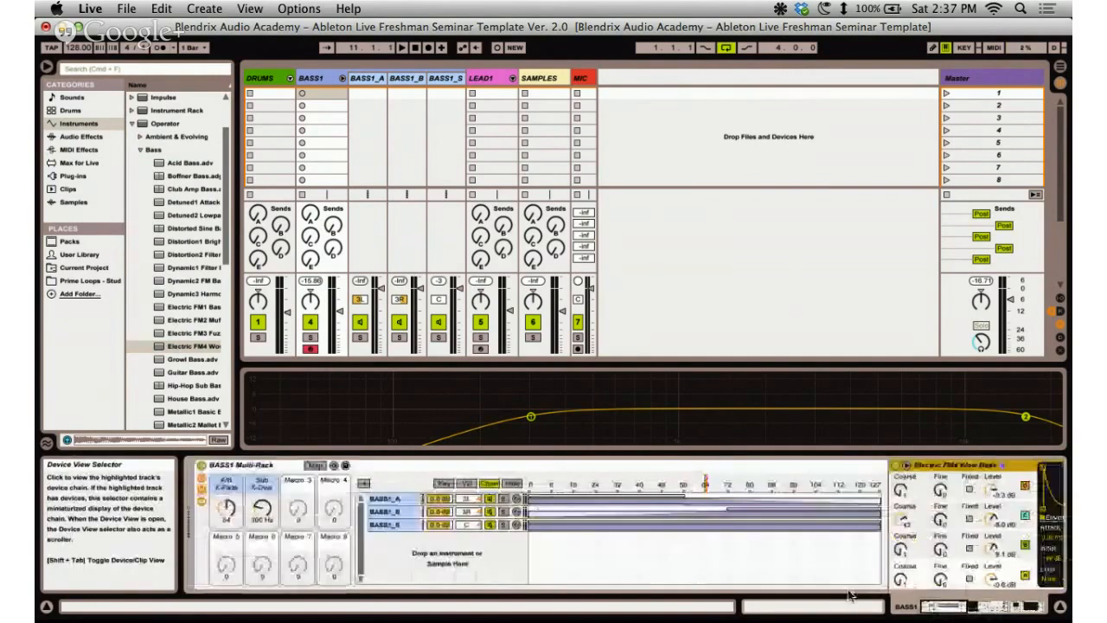
Select the BASS1_B chain, preview more Operator bass presets, and load Distortion1 Bright Bass into it.
click(385, 511)
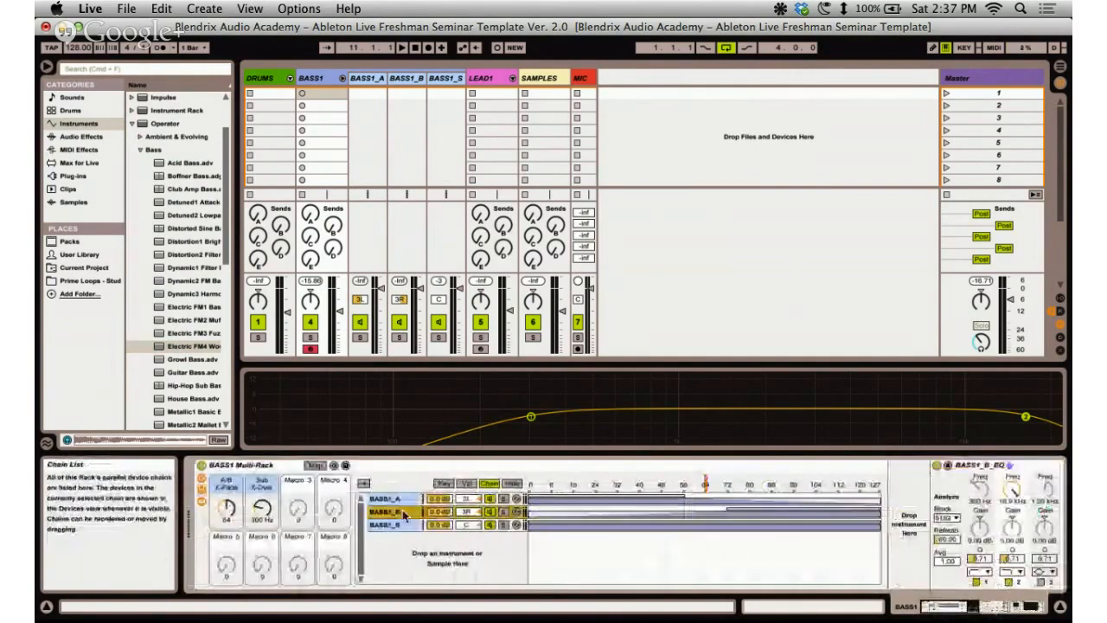
click(187, 360)
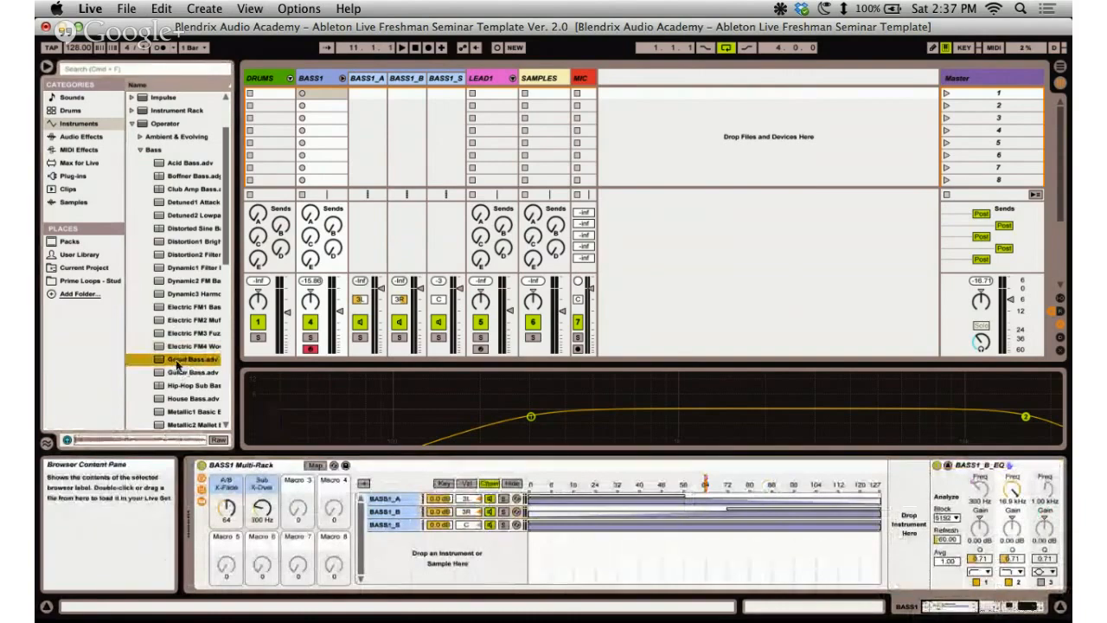
mouse_move(177, 363)
mouse_down()
mouse_move(262, 398)
mouse_move(233, 405)
mouse_move(188, 360)
mouse_up()
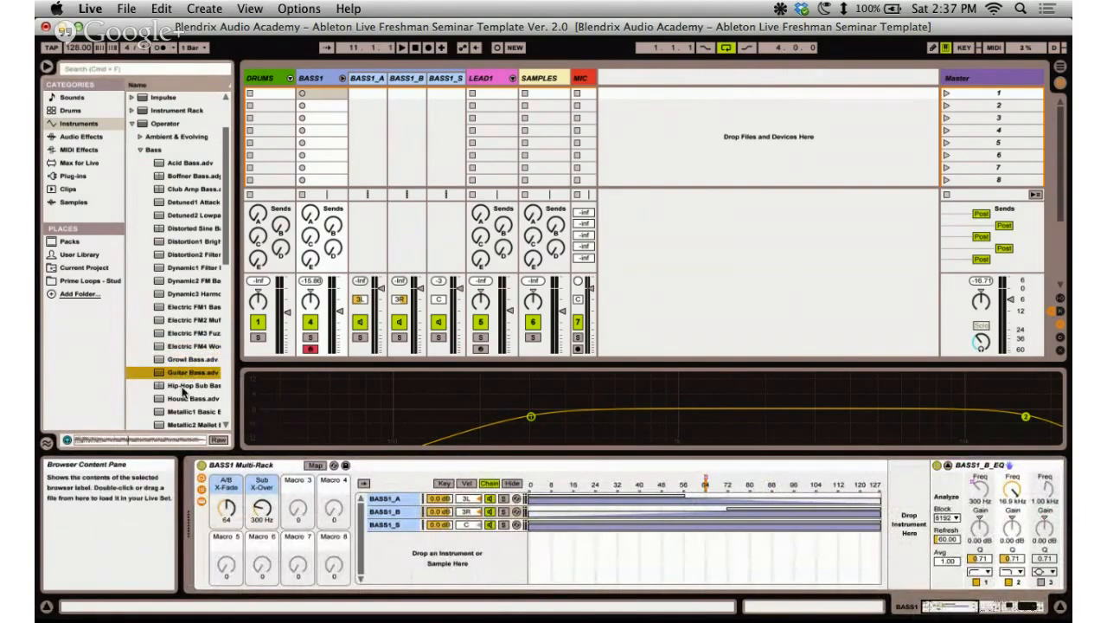
click(184, 385)
click(173, 246)
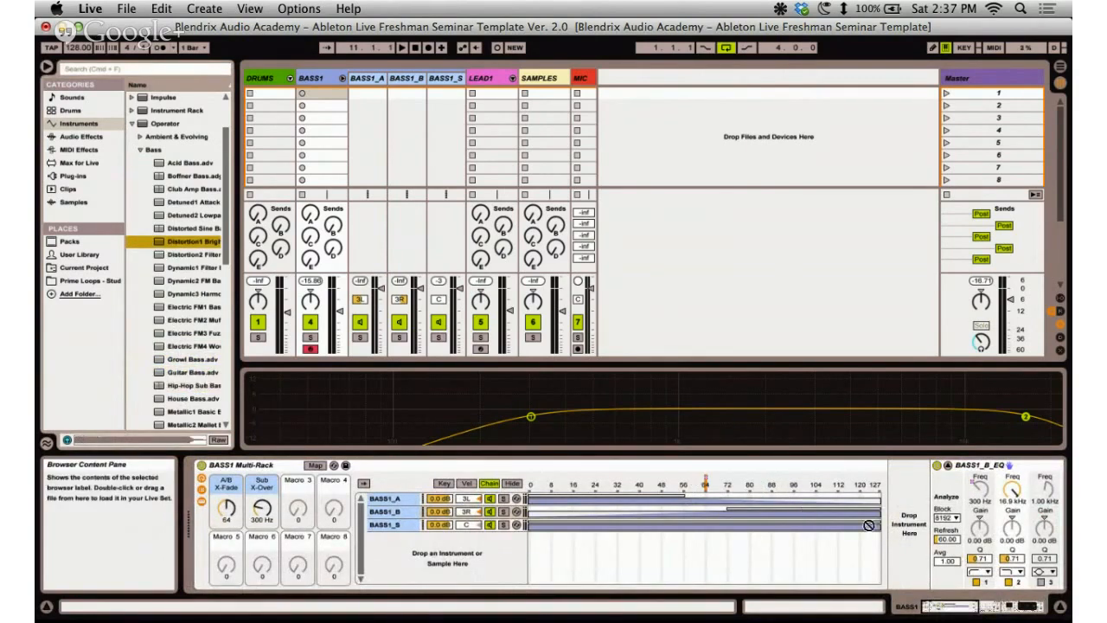
drag(868, 525, 384, 518)
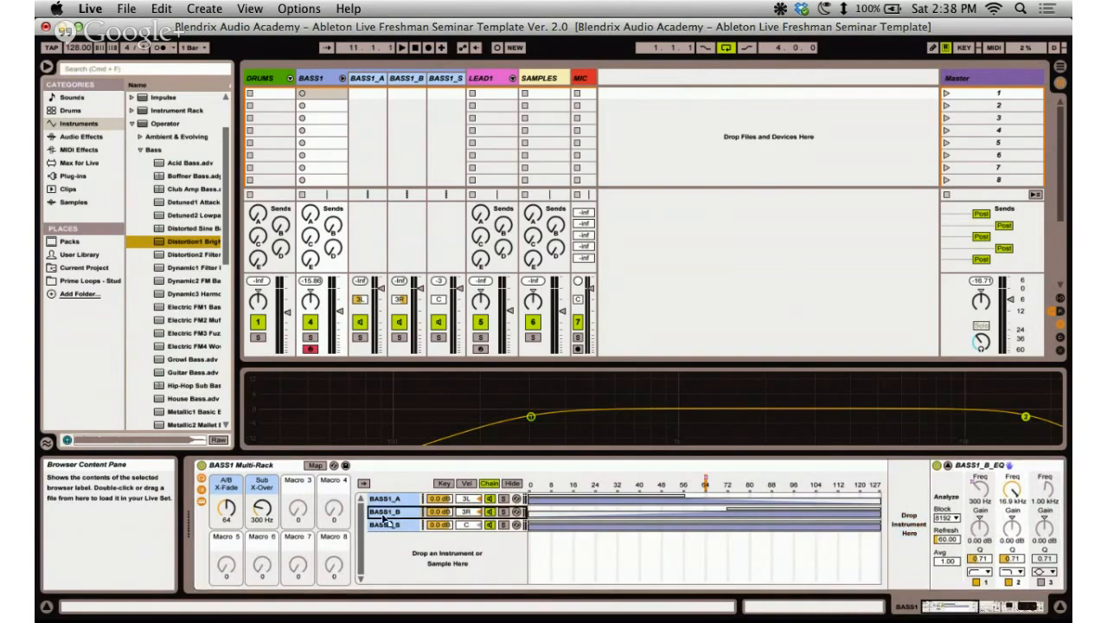
drag(500, 487, 511, 506)
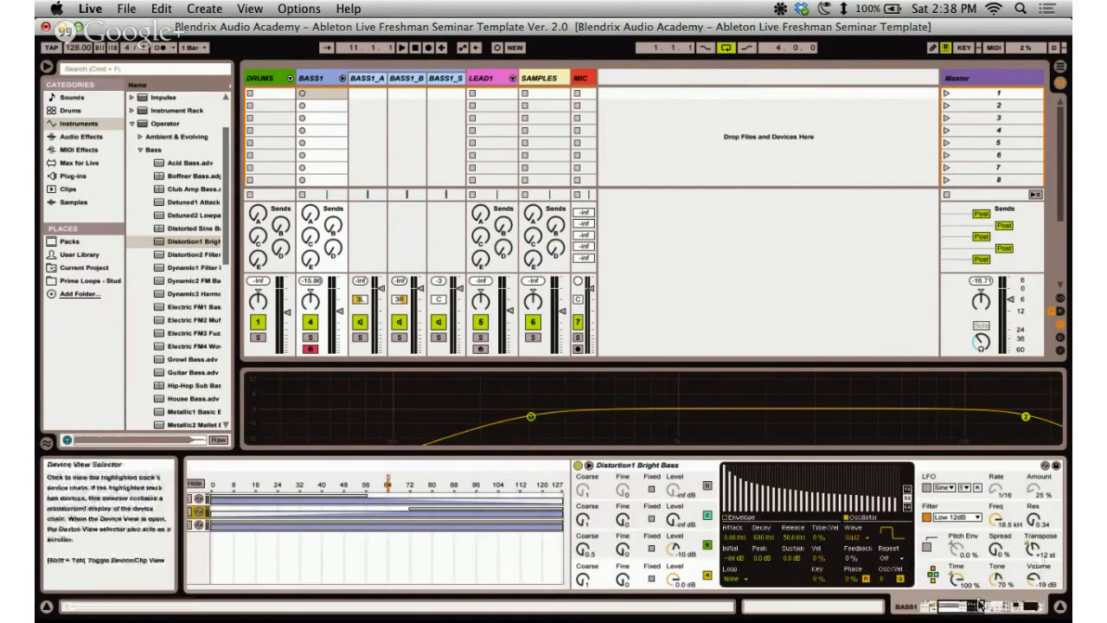
Compare the instruments loaded in the BASS1_A and BASS1_B chains and audition the BASS1 rack.
click(936, 610)
click(399, 498)
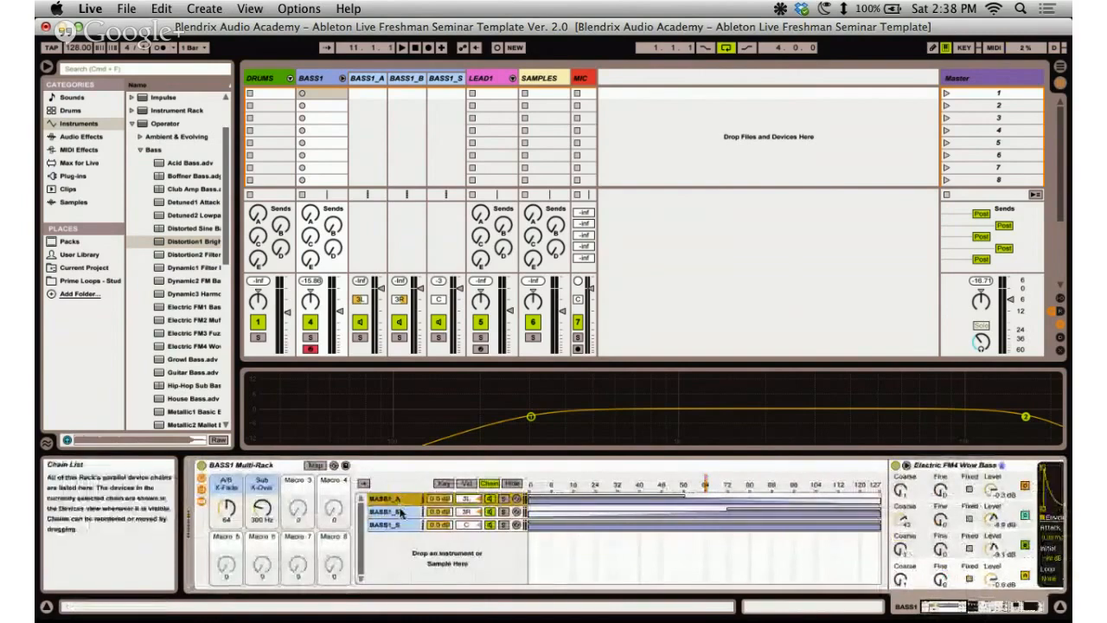
click(398, 512)
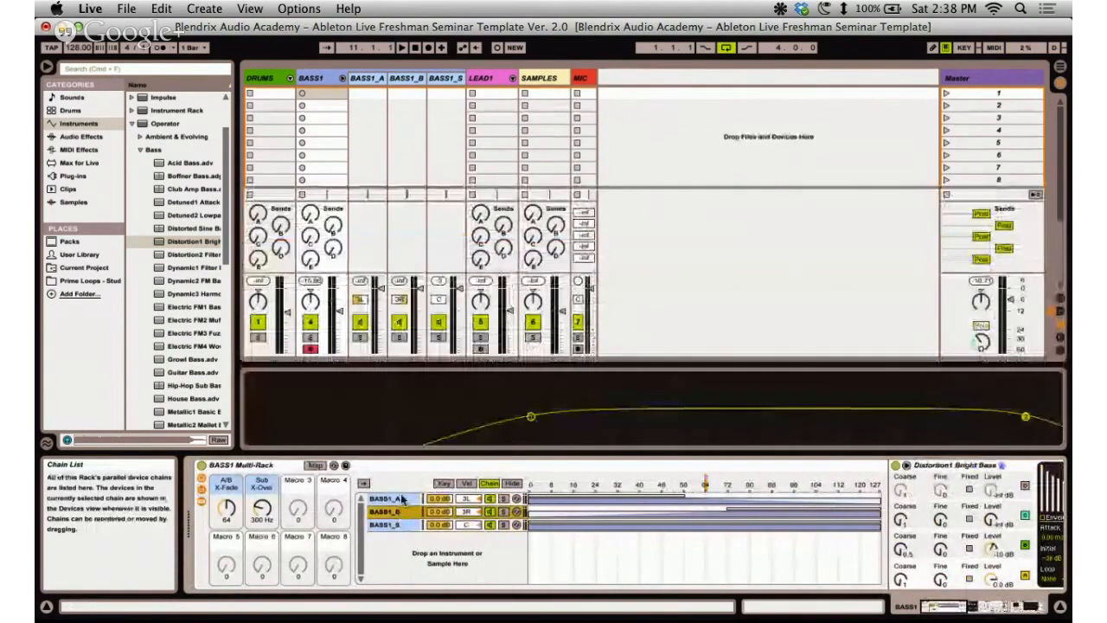
click(404, 499)
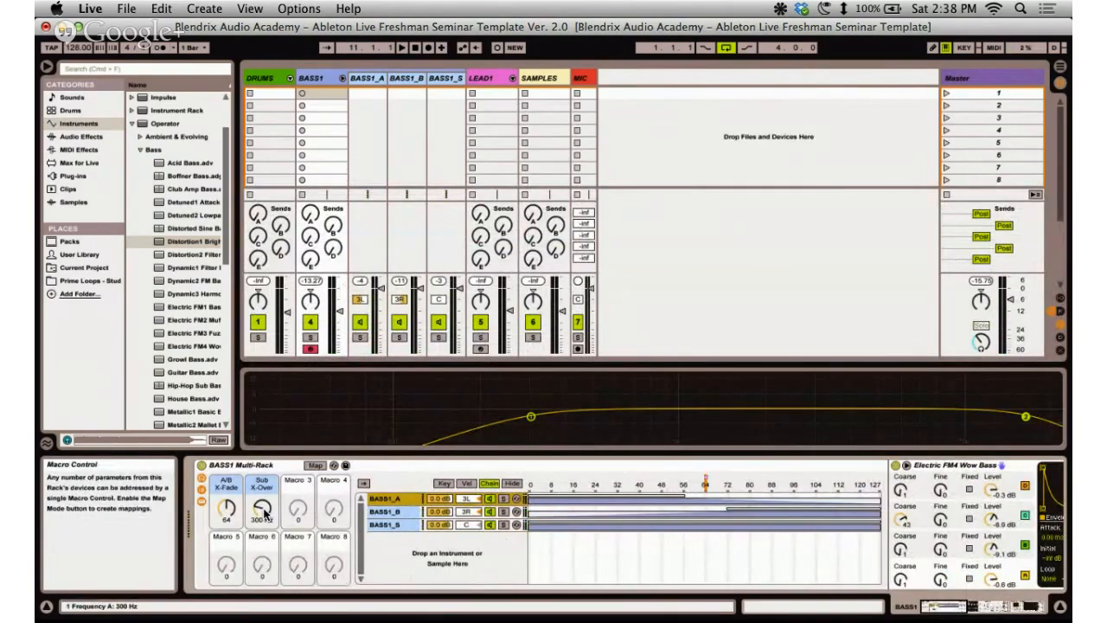
Examine the Sub X-Over macro and the BASS1_S chain's sidechain compressor and BASS1_S_EQ filter curve.
click(404, 525)
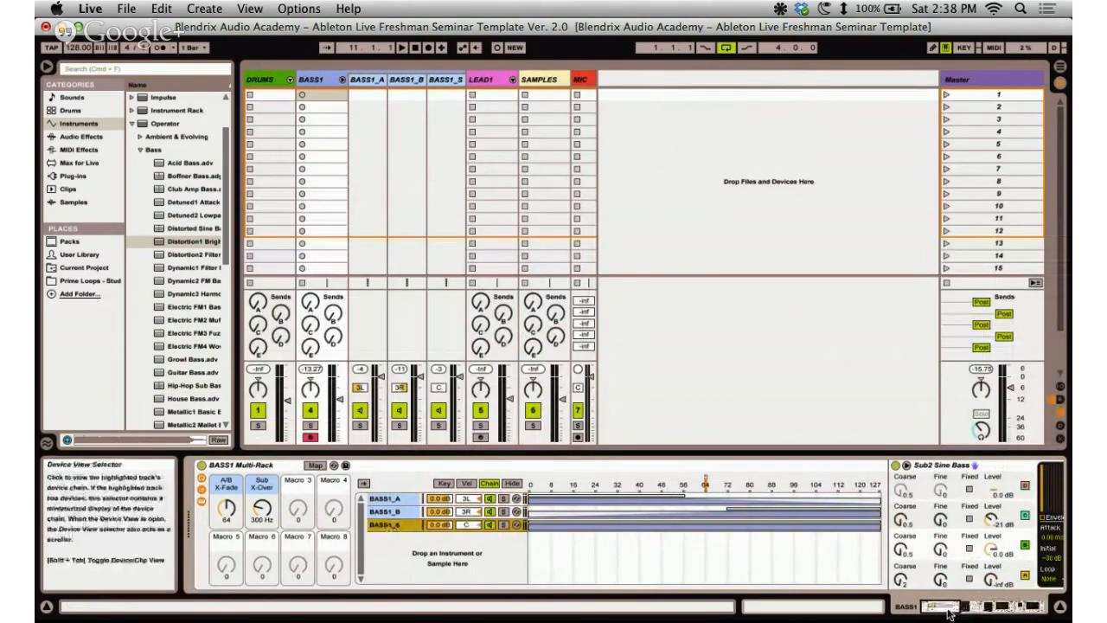
click(262, 510)
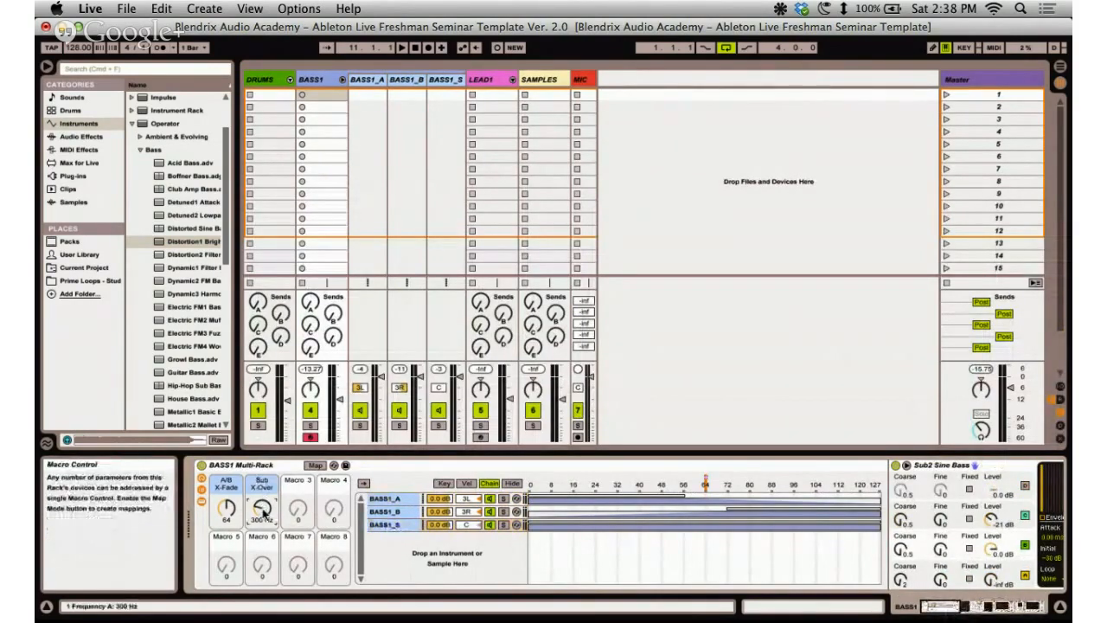
drag(951, 614, 1003, 616)
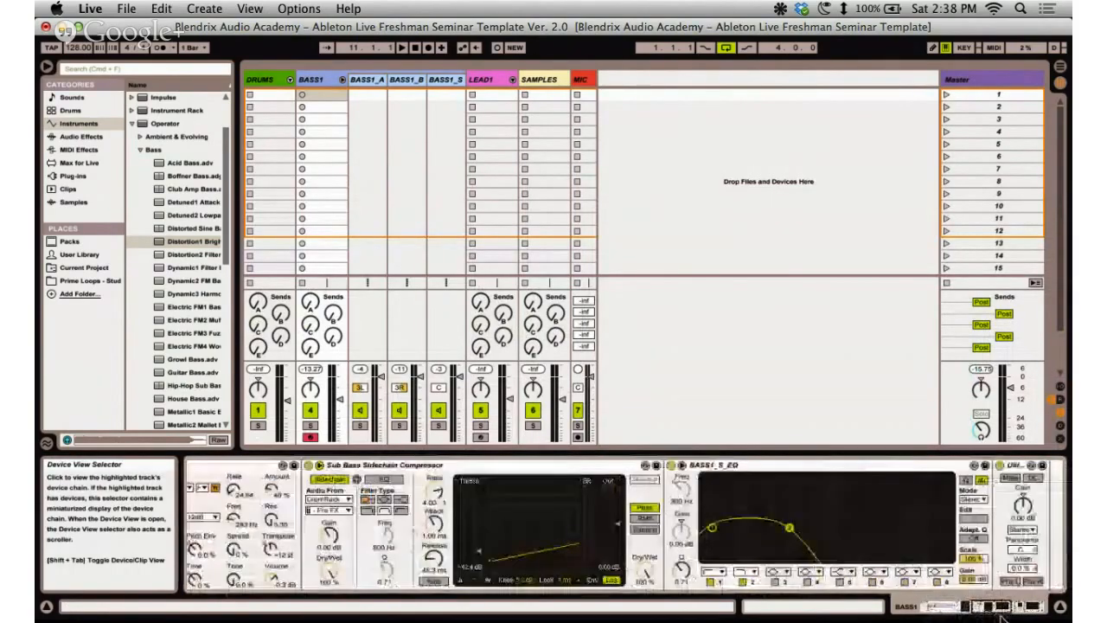
click(772, 474)
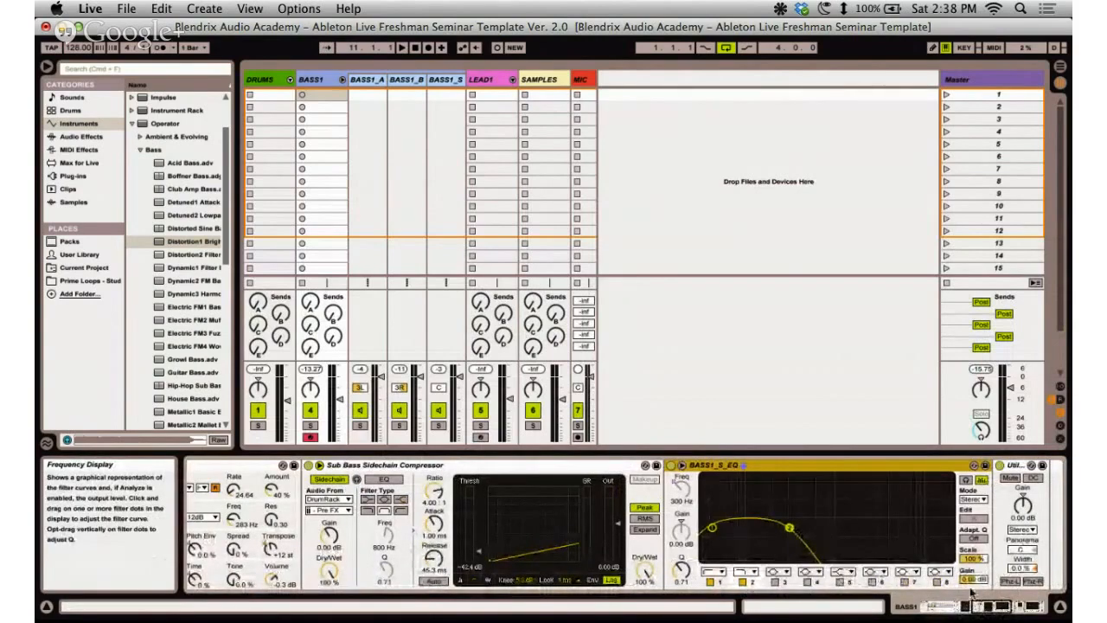
drag(981, 606, 923, 607)
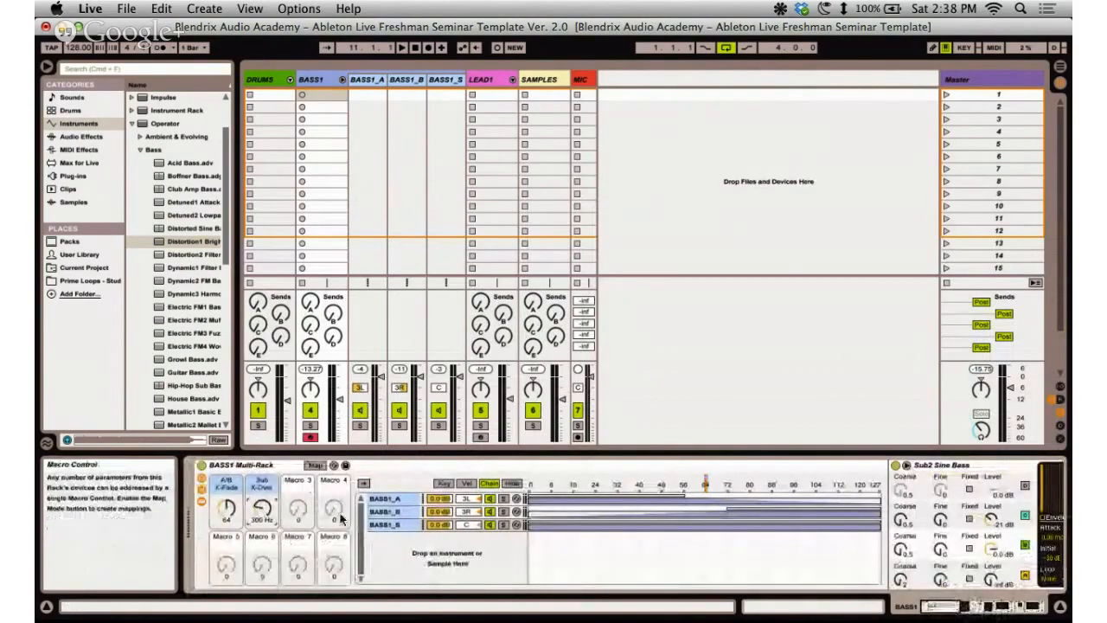
Show the BASS1_A chain's EQ, enlarge its frequency display, and look over the rest of the chain's devices.
click(399, 511)
click(401, 500)
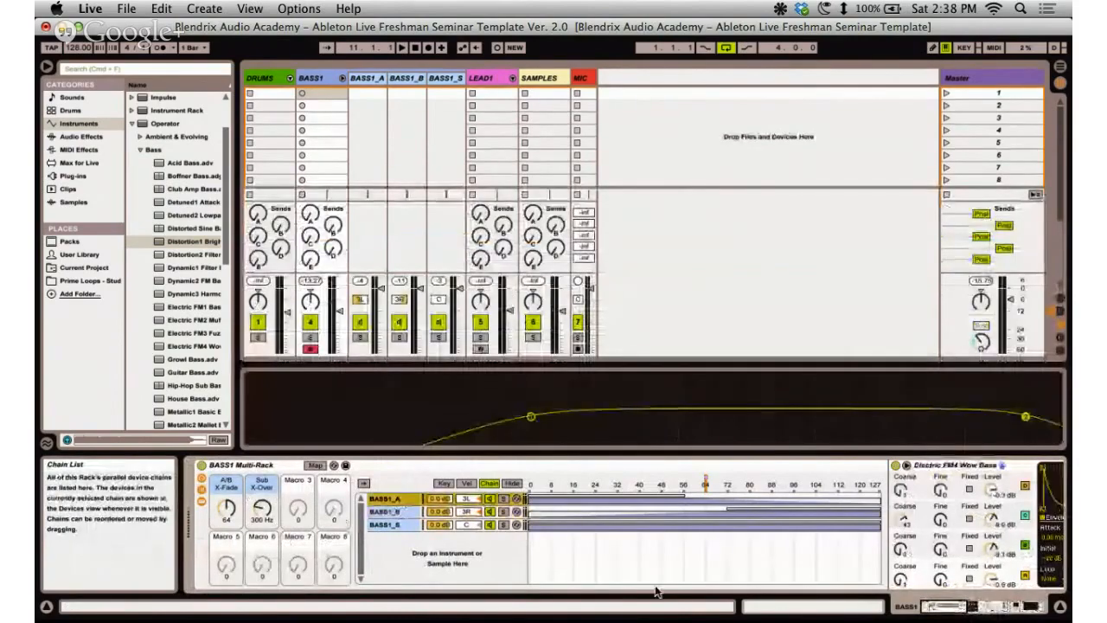
drag(949, 607, 994, 612)
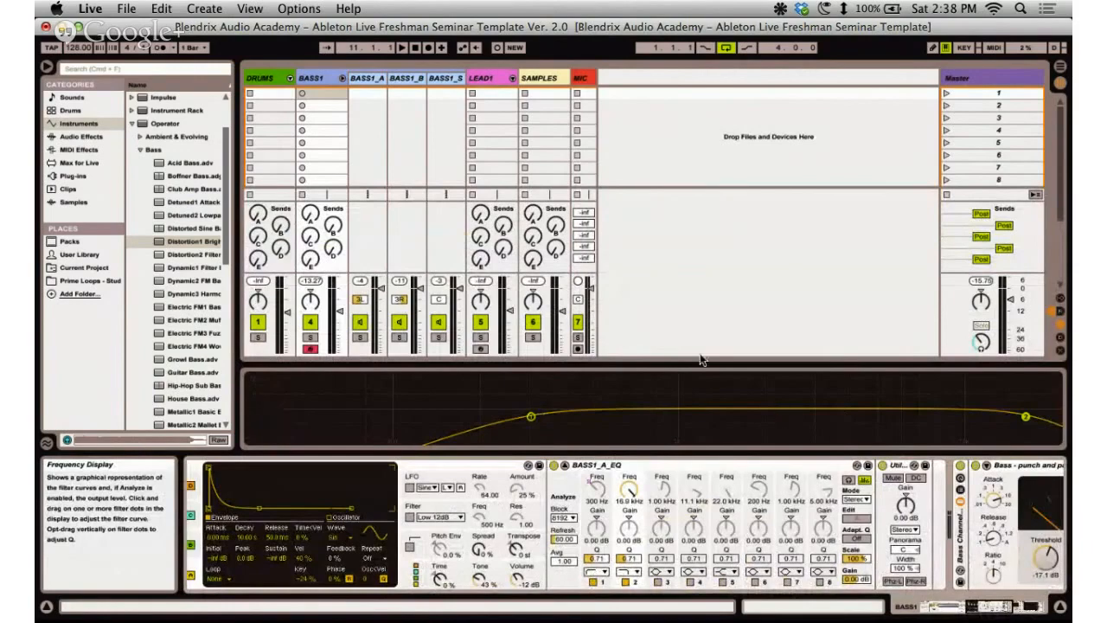
drag(701, 360, 701, 281)
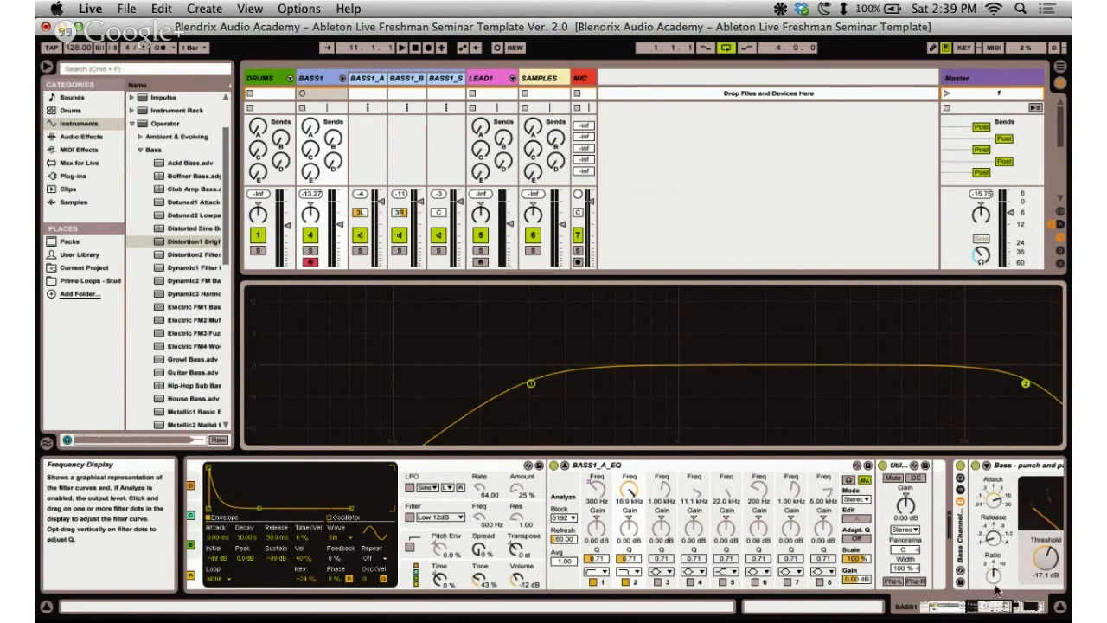
click(1012, 607)
drag(1011, 607, 875, 610)
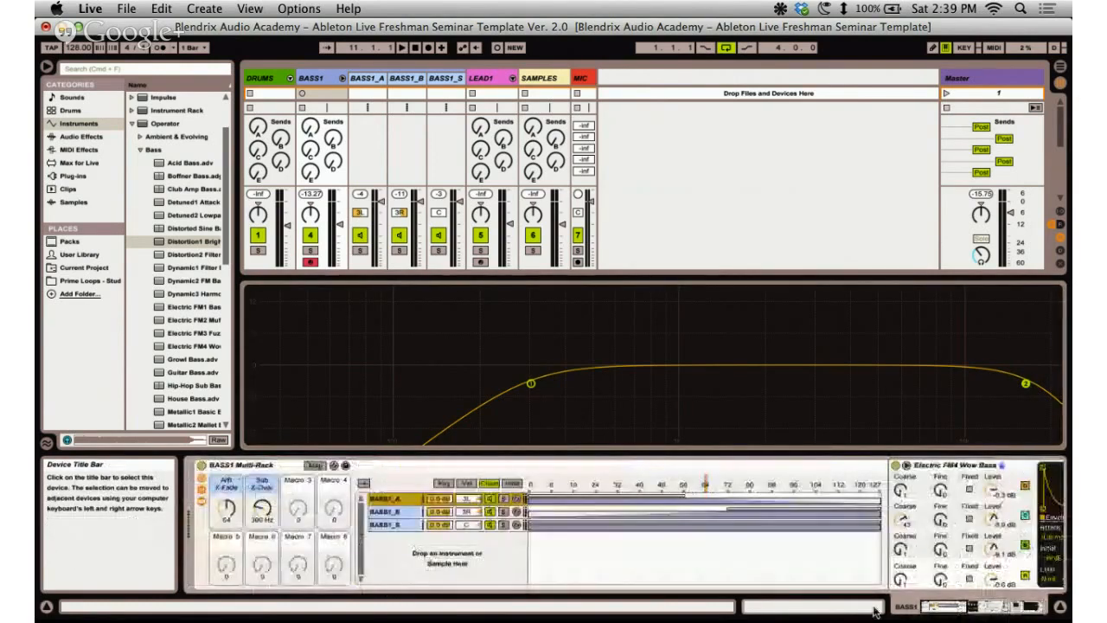
Lower the BASS1 Multi-Rack's Sub X-Over macro to 238 Hz with the BASS1_B chain selected.
click(398, 514)
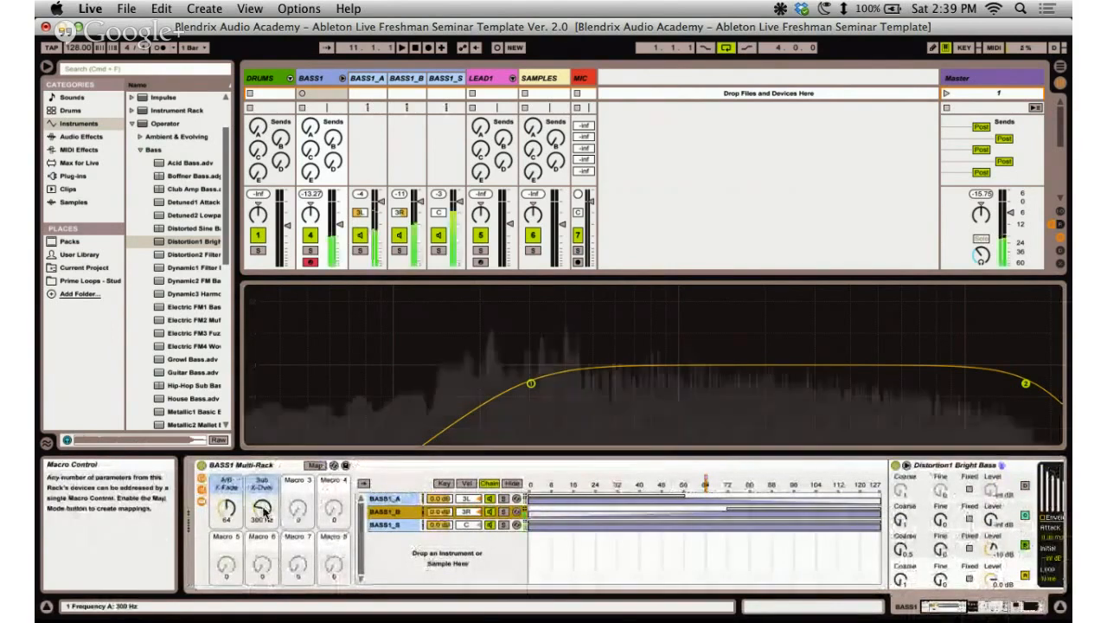
mouse_move(264, 510)
mouse_down()
mouse_move(266, 485)
mouse_move(264, 516)
mouse_up()
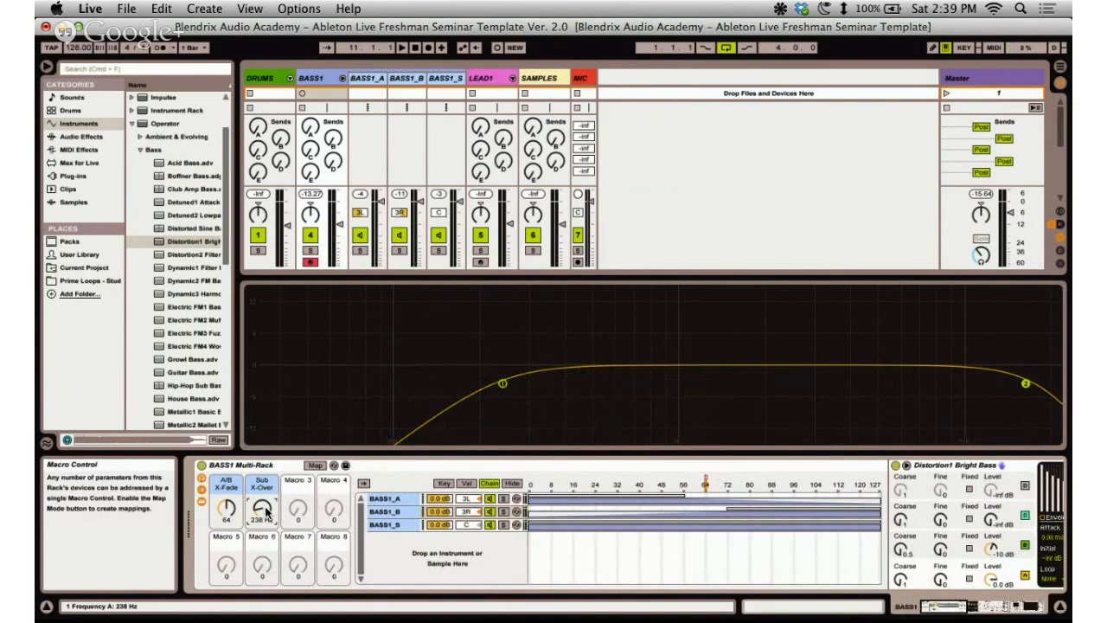
click(401, 512)
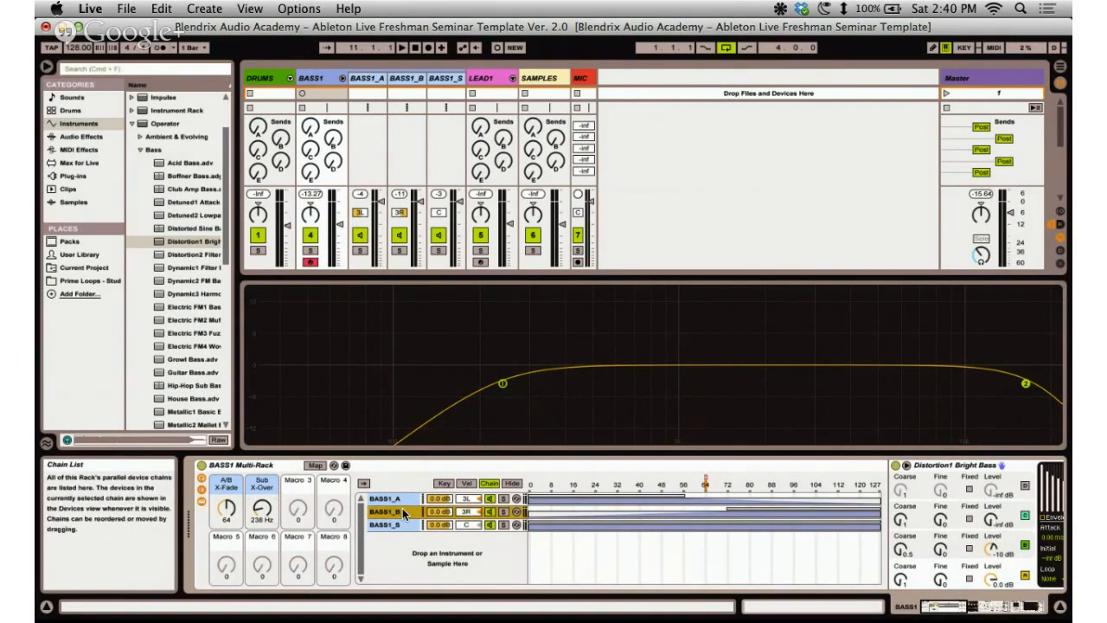
Audition the BASS1_A chain on its own using solo, release the solo, and bring up the BASS1_B chain.
click(394, 499)
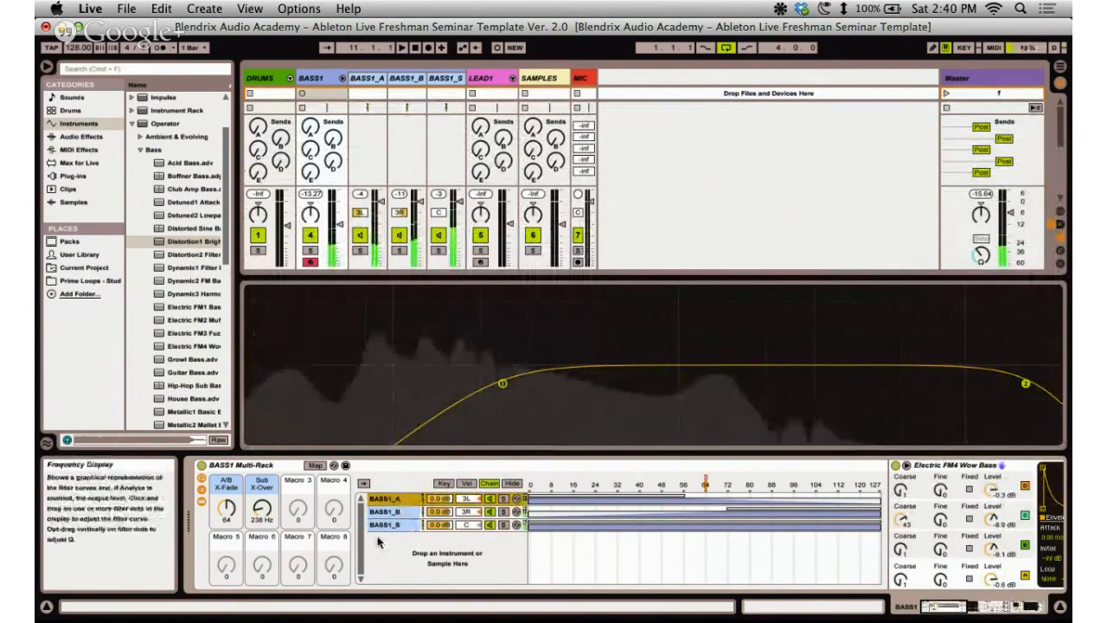
click(503, 500)
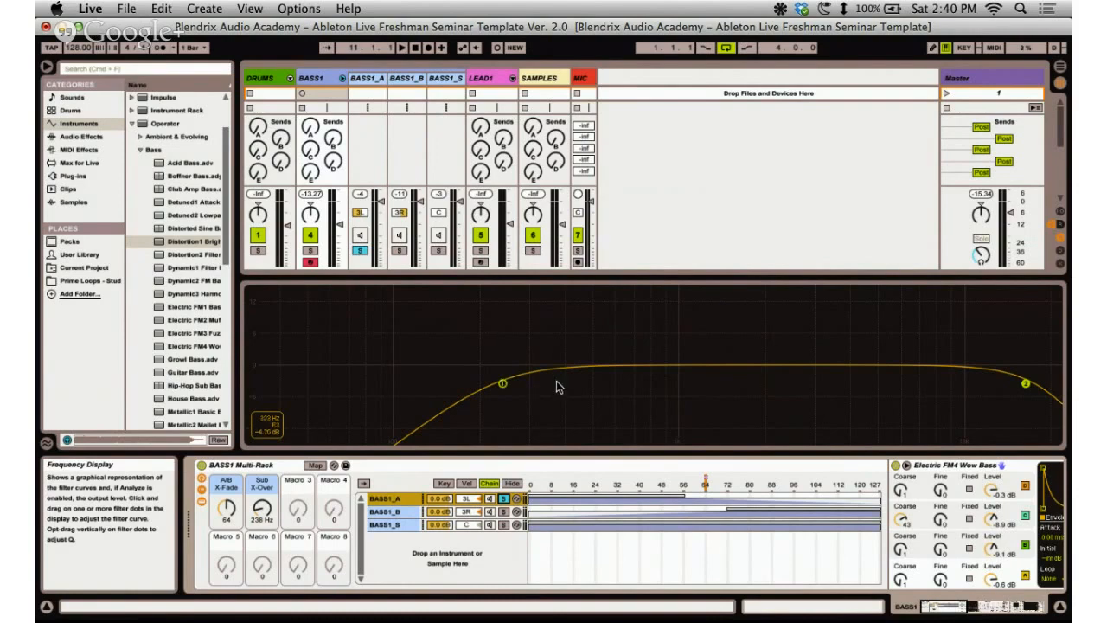
click(504, 499)
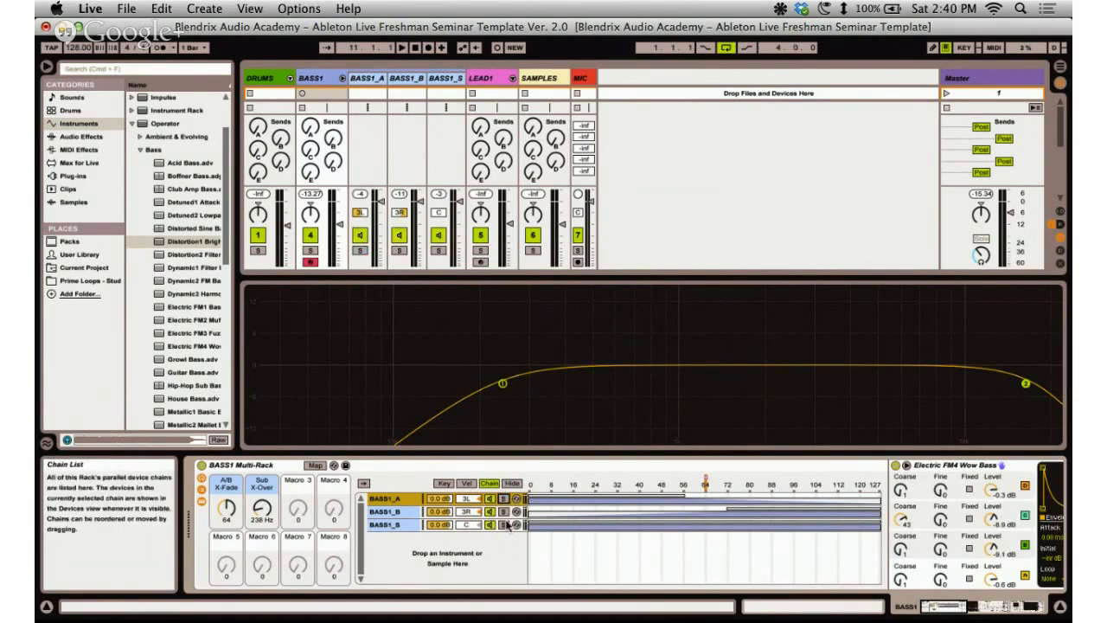
click(408, 512)
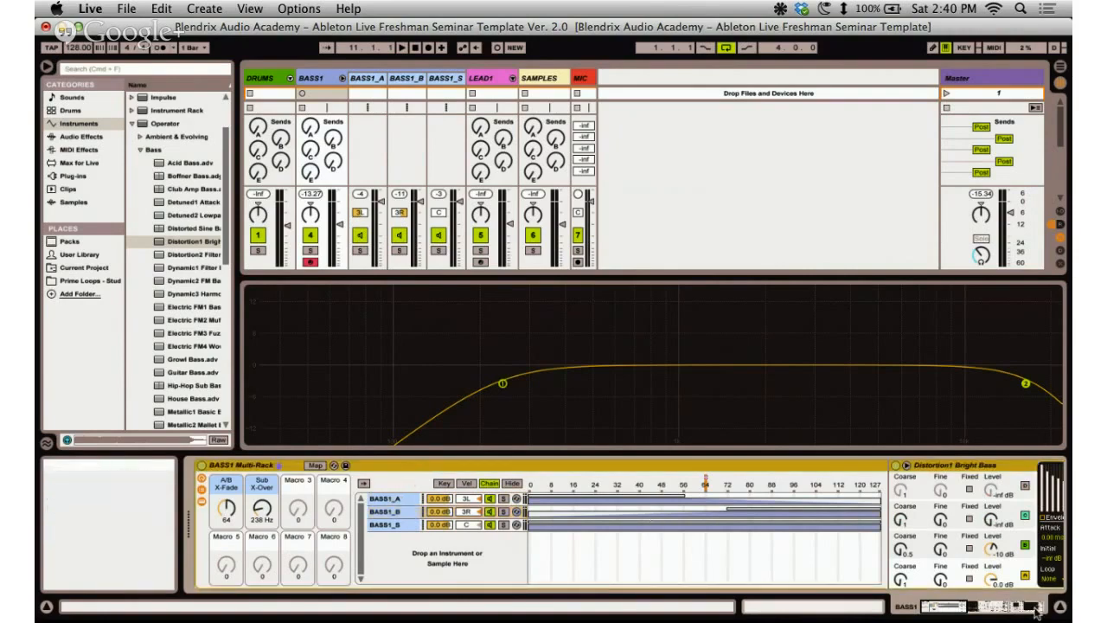
Show the EQ Eight at the end of the Bass Channel Strip in the enlarged frequency display and audition the bass.
click(993, 611)
drag(993, 616, 1004, 614)
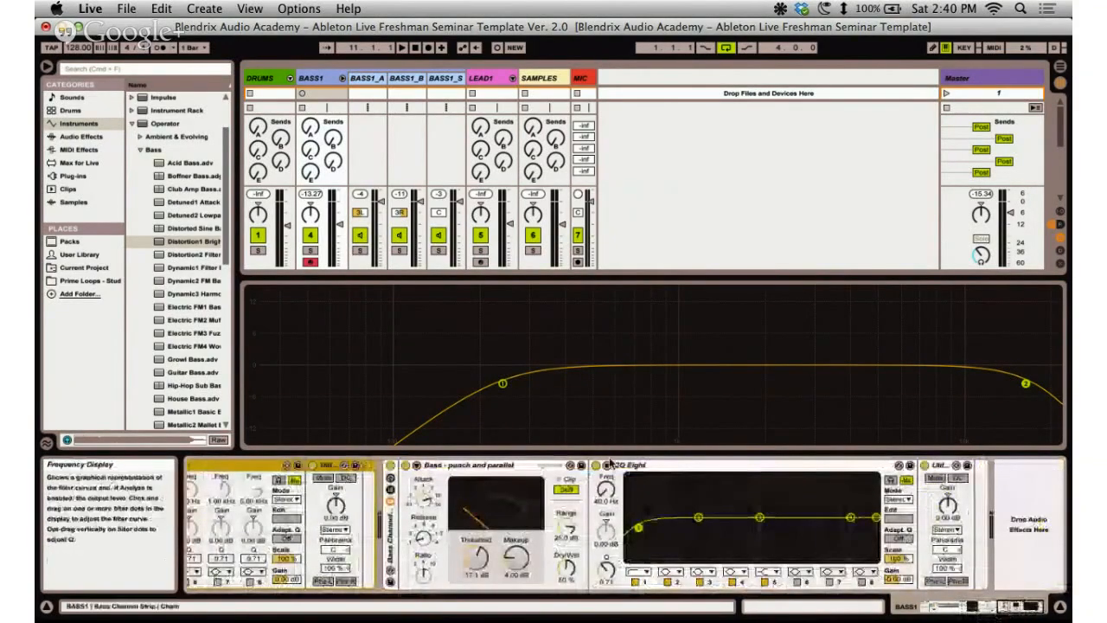
click(651, 466)
click(608, 466)
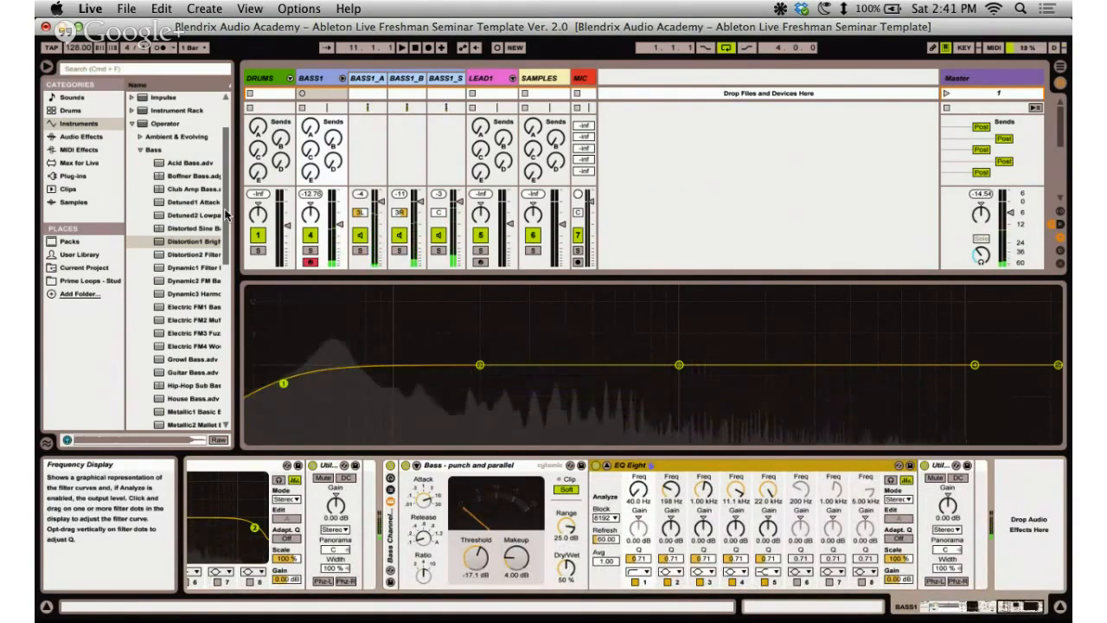
Bring up the BASS1_S chain's Sub2 Sine Bass device and collapse Operator's Bass preset folder in the browser.
drag(1018, 609, 938, 607)
click(386, 499)
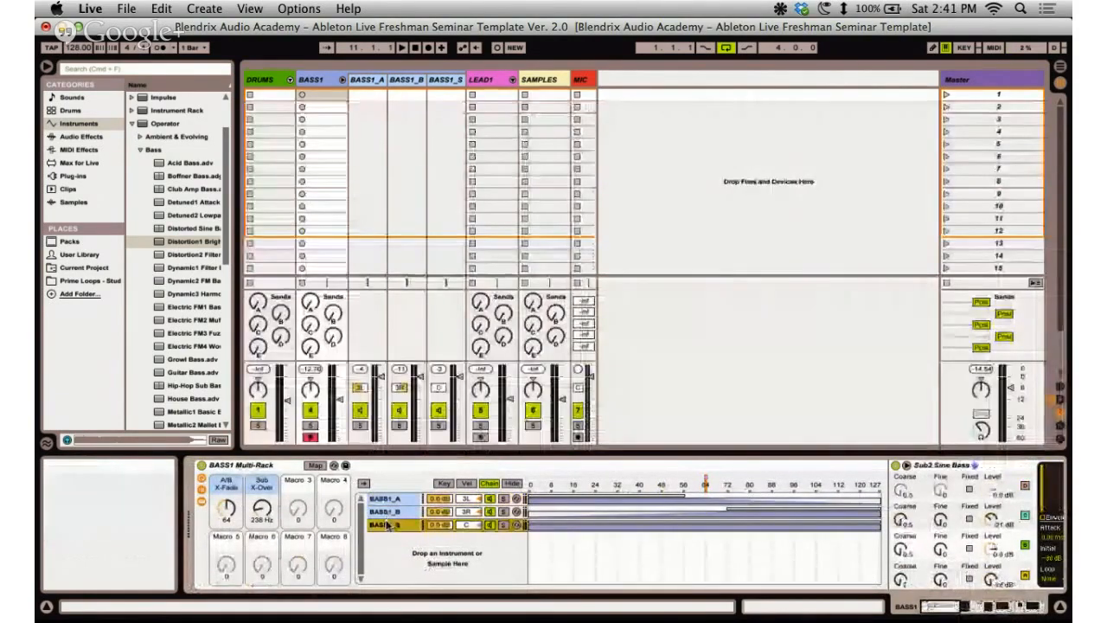
click(386, 525)
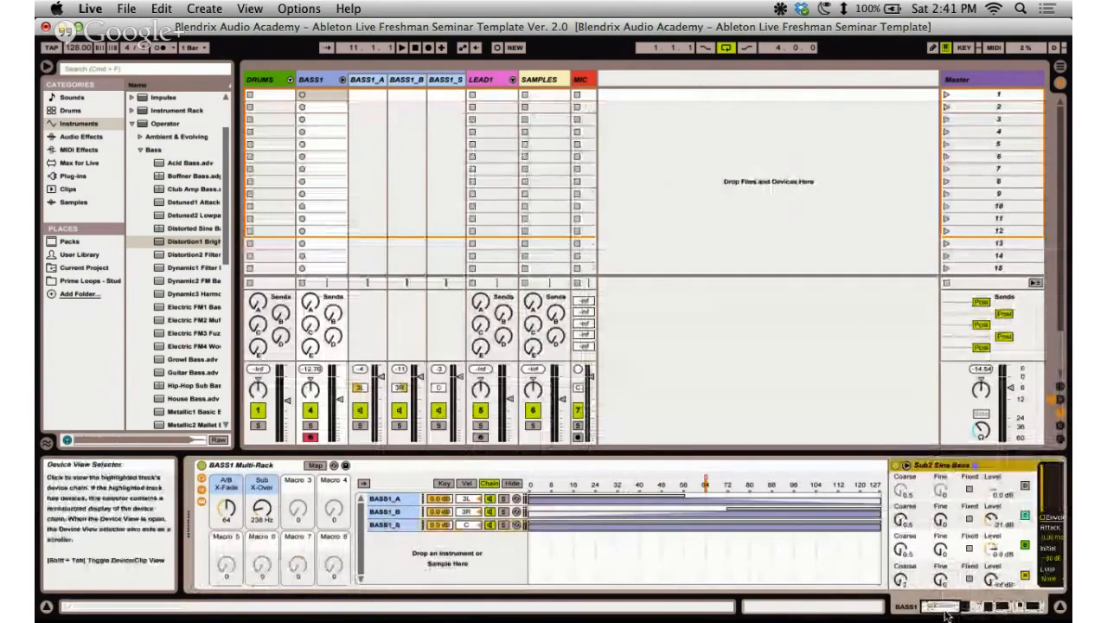
drag(942, 607, 959, 608)
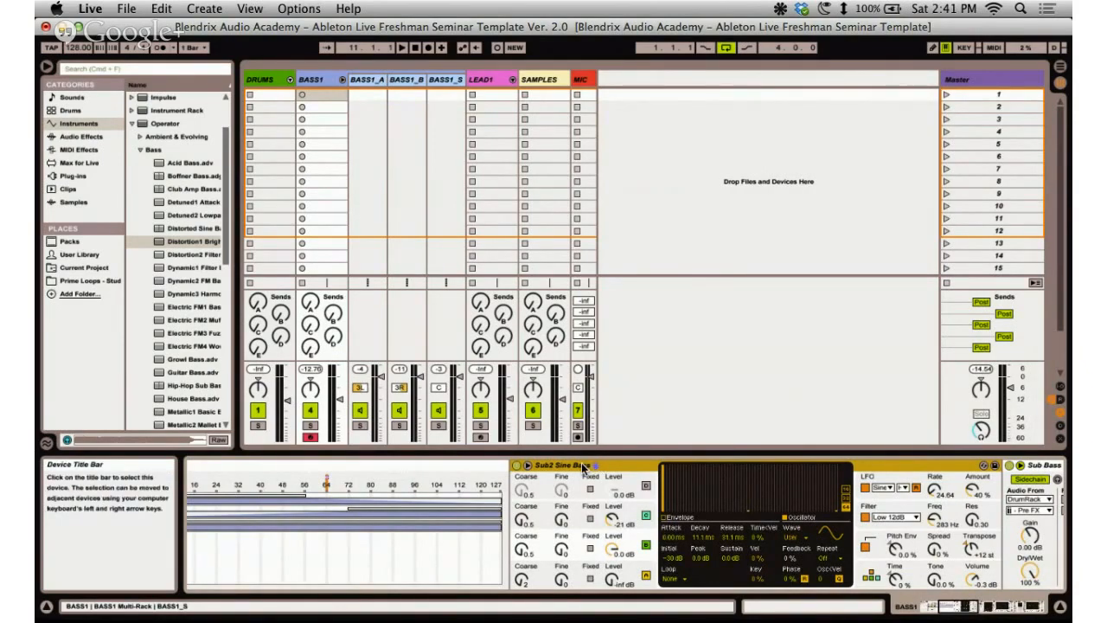
click(139, 148)
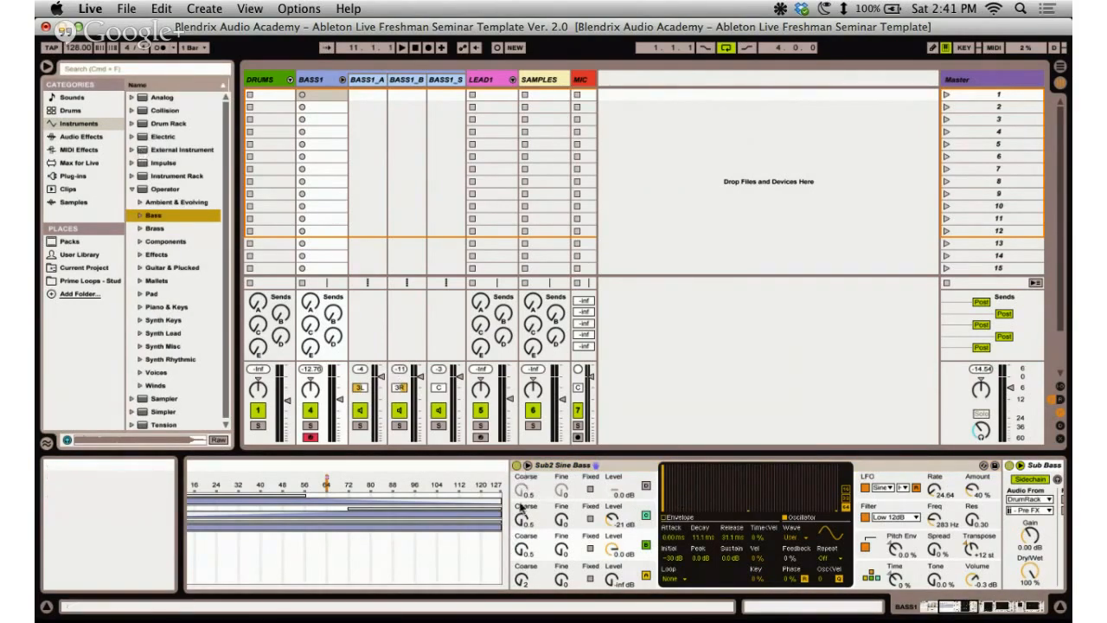
click(642, 469)
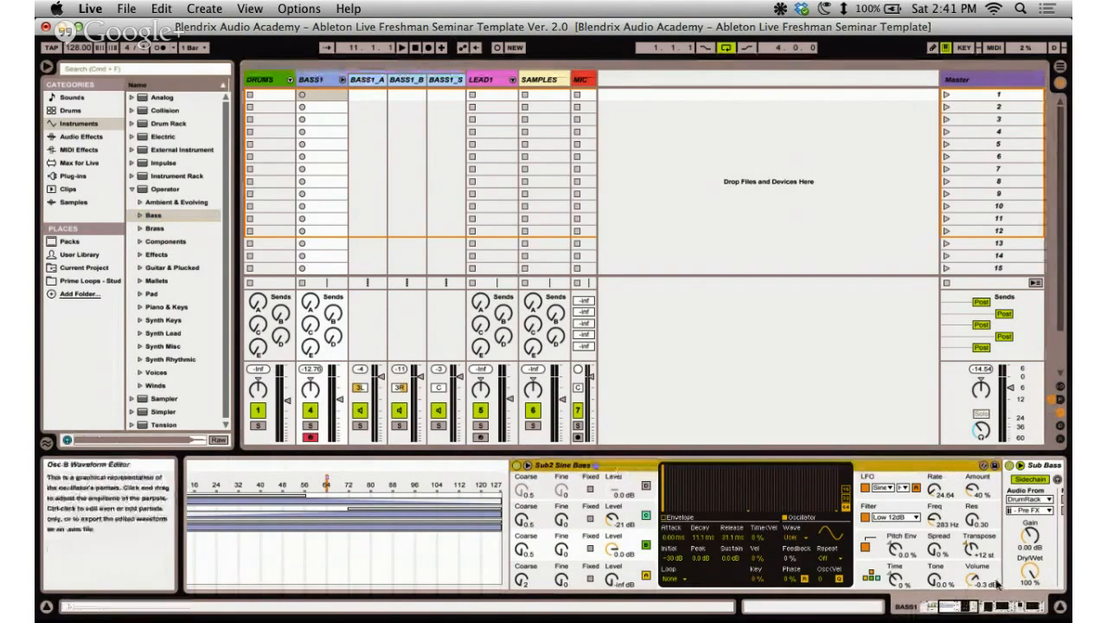
Compare the instruments loaded in the BASS1_A, BASS1_B and BASS1_S chains by selecting each chain in the Multi-Rack.
drag(963, 606, 945, 607)
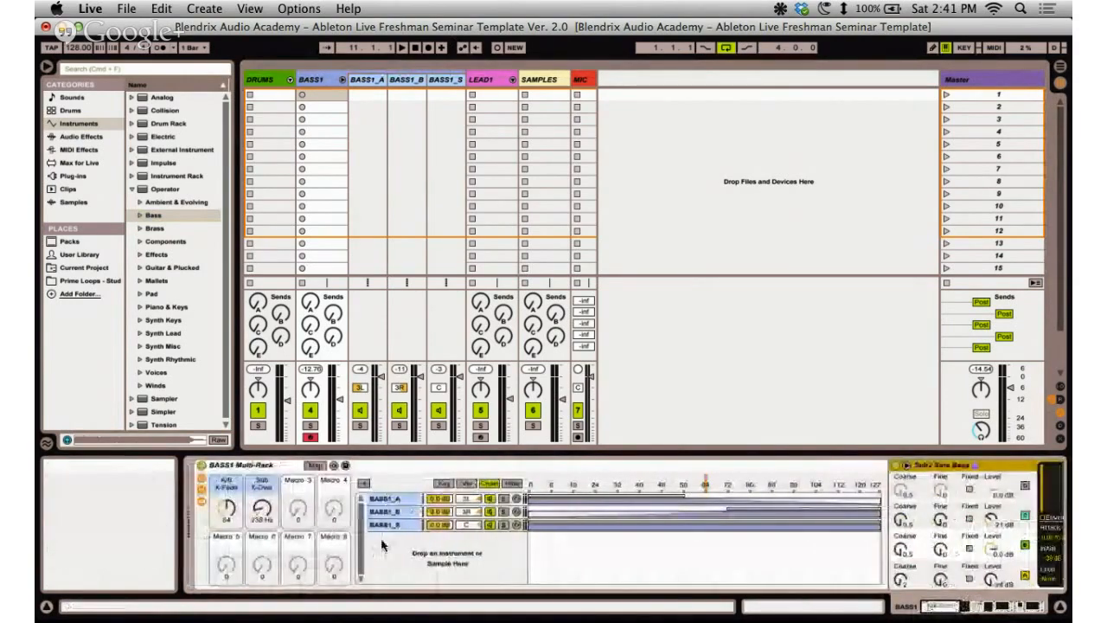
click(396, 526)
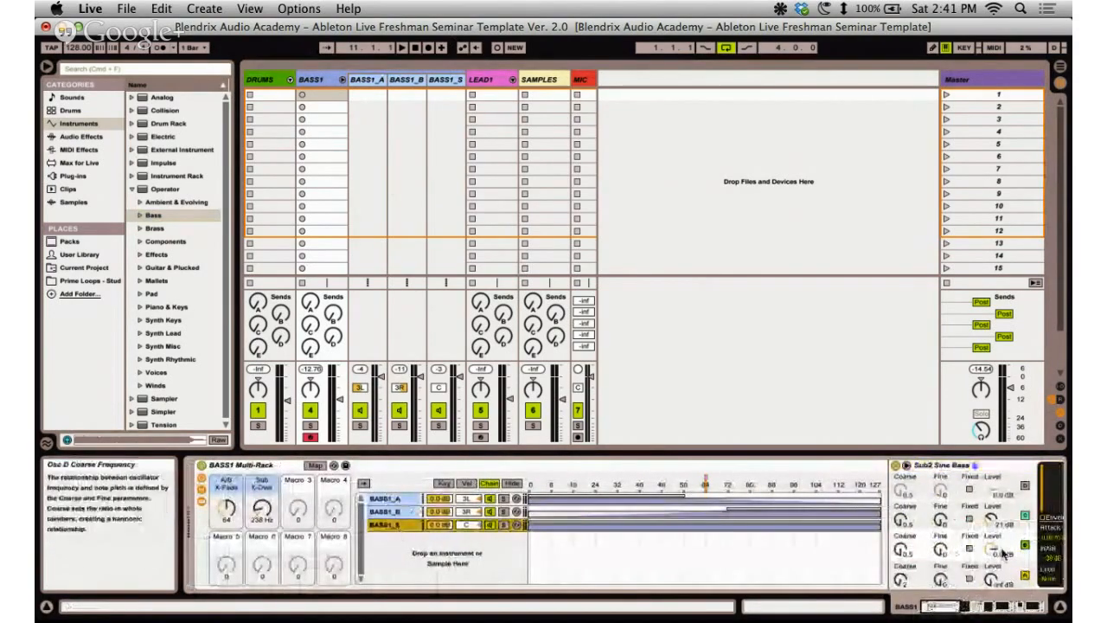
click(959, 609)
drag(957, 609, 945, 608)
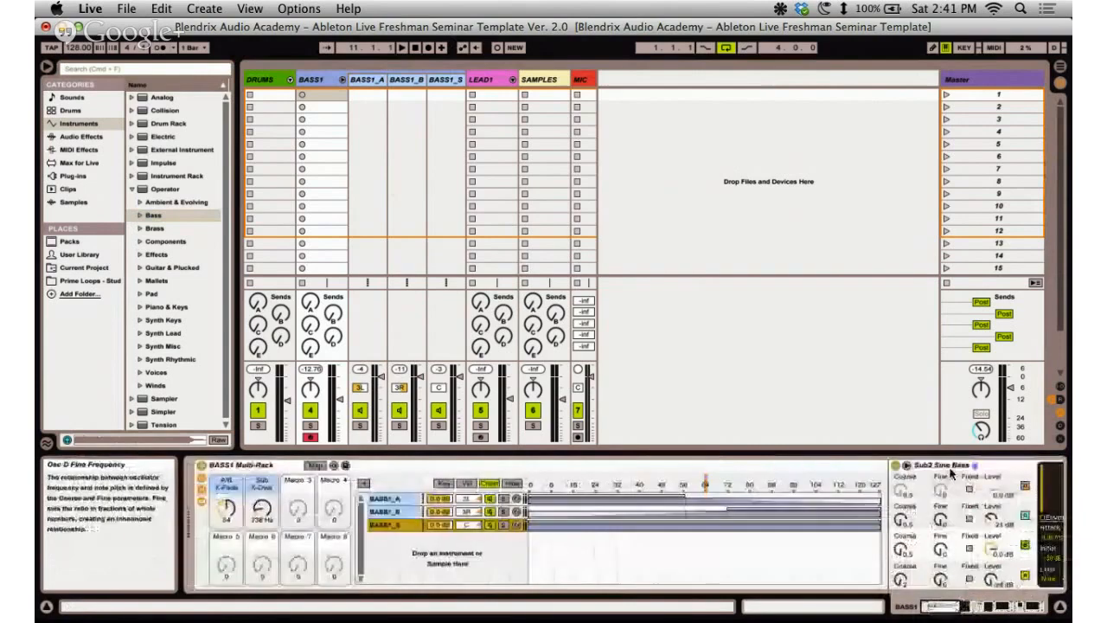
click(394, 499)
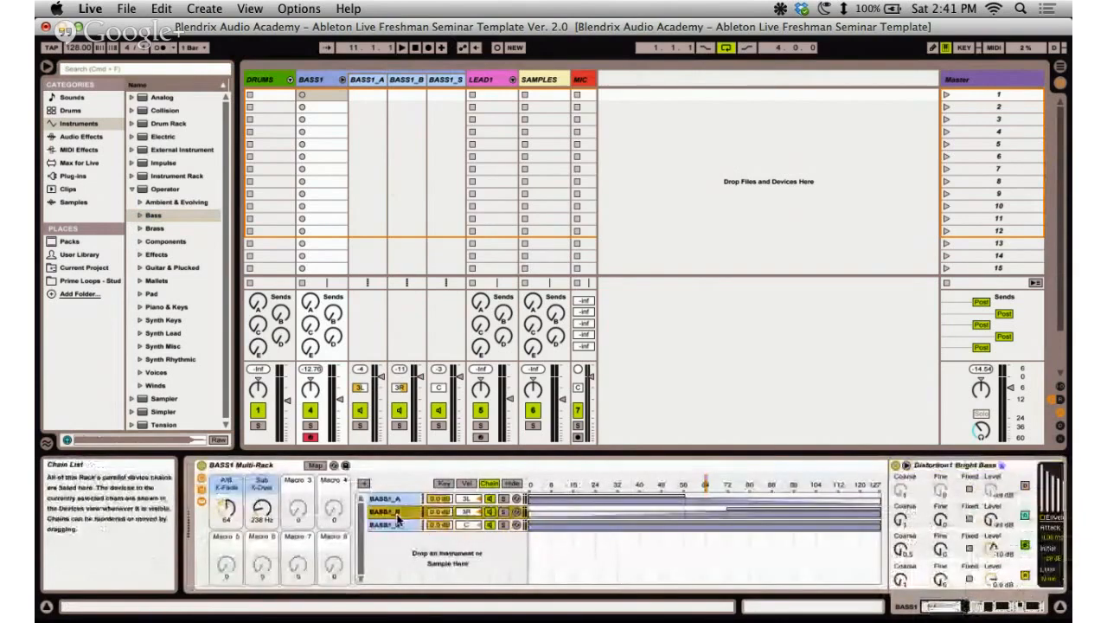
click(400, 512)
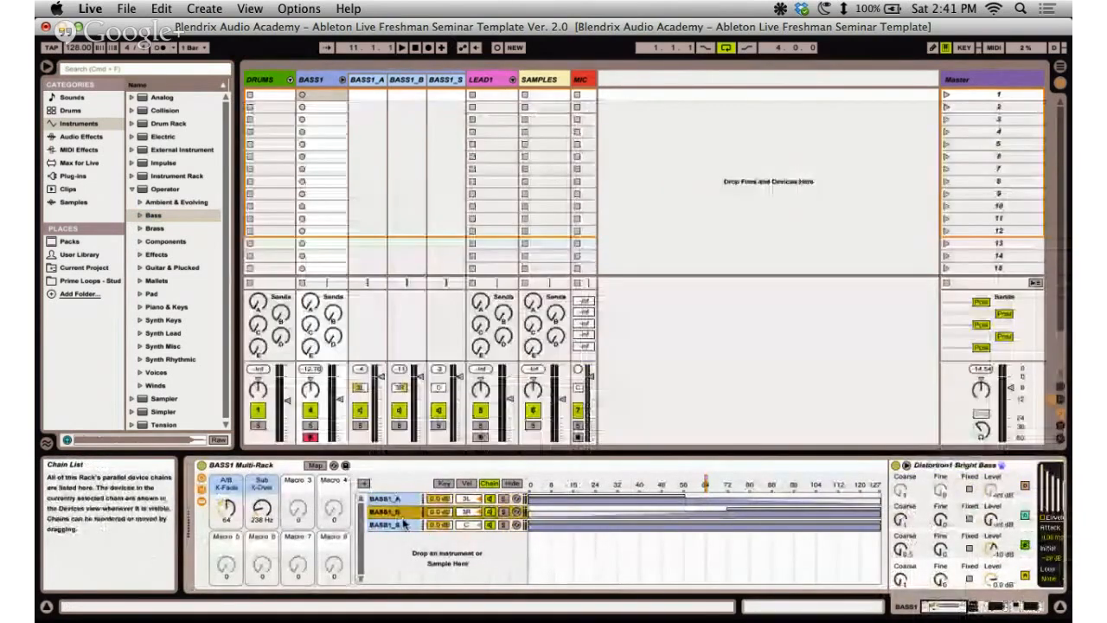
click(393, 499)
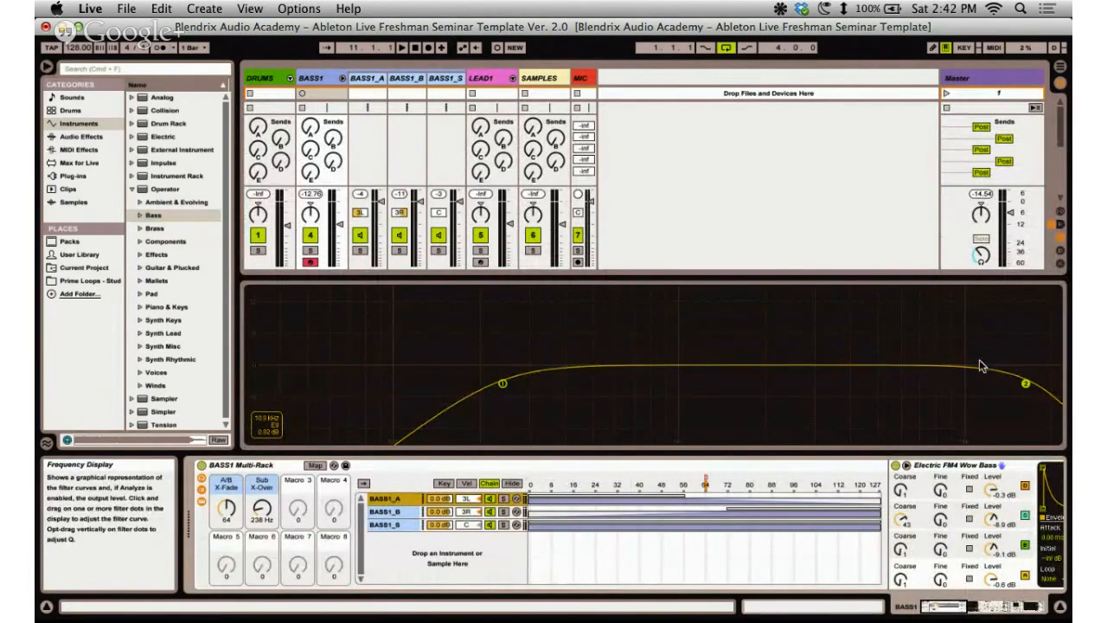
click(394, 523)
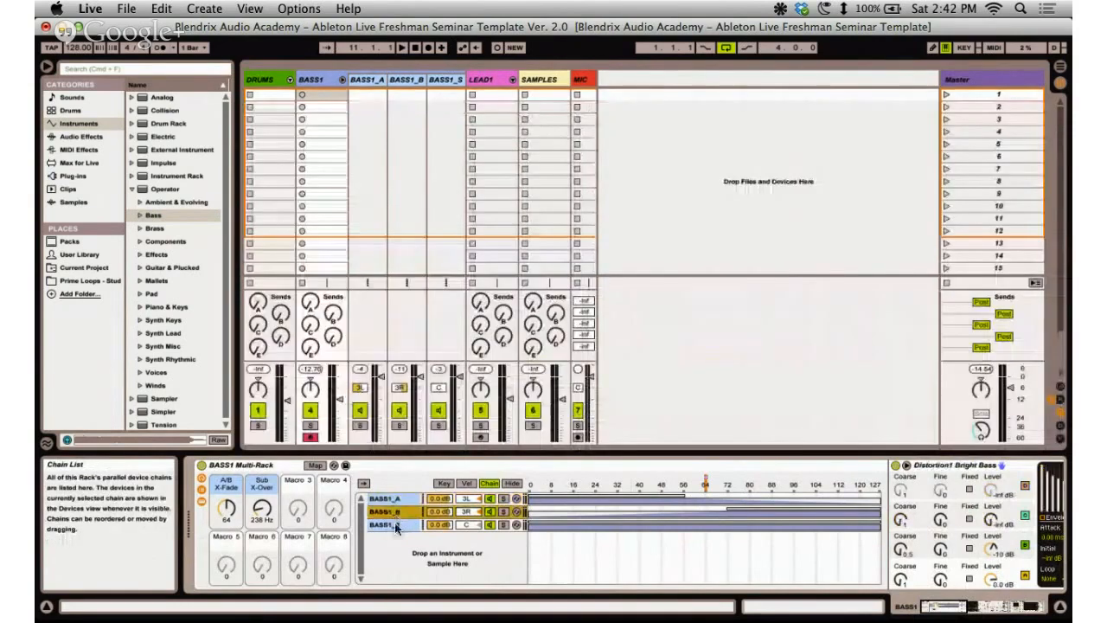
click(389, 525)
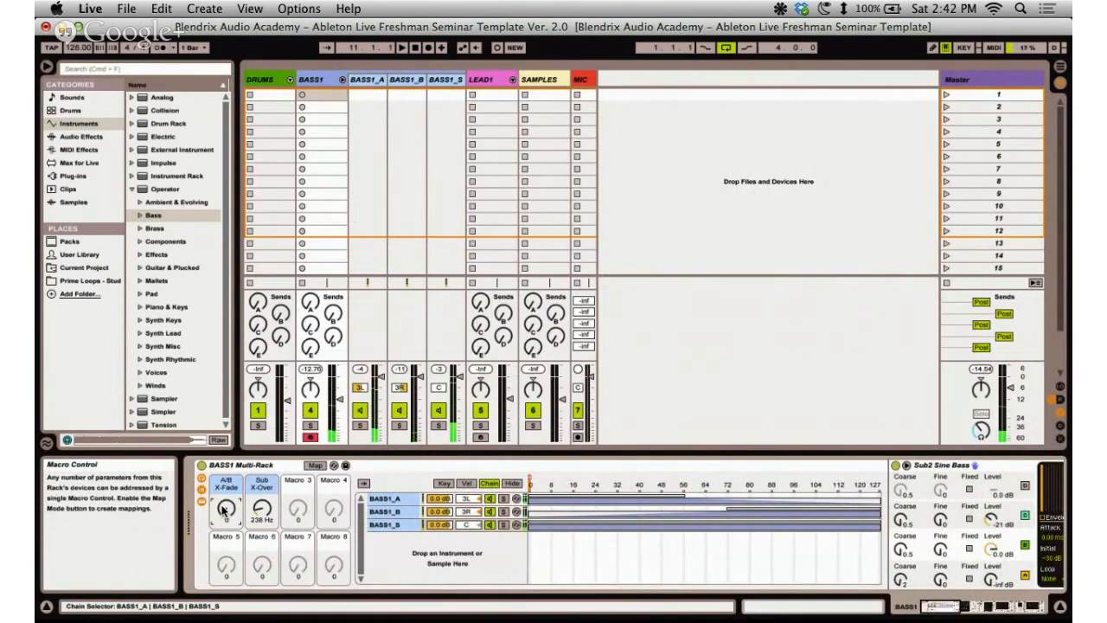
Check the BASS1_A and BASS1_S chain zones and set the A/B X-Fade macro to 64.
click(538, 498)
click(538, 525)
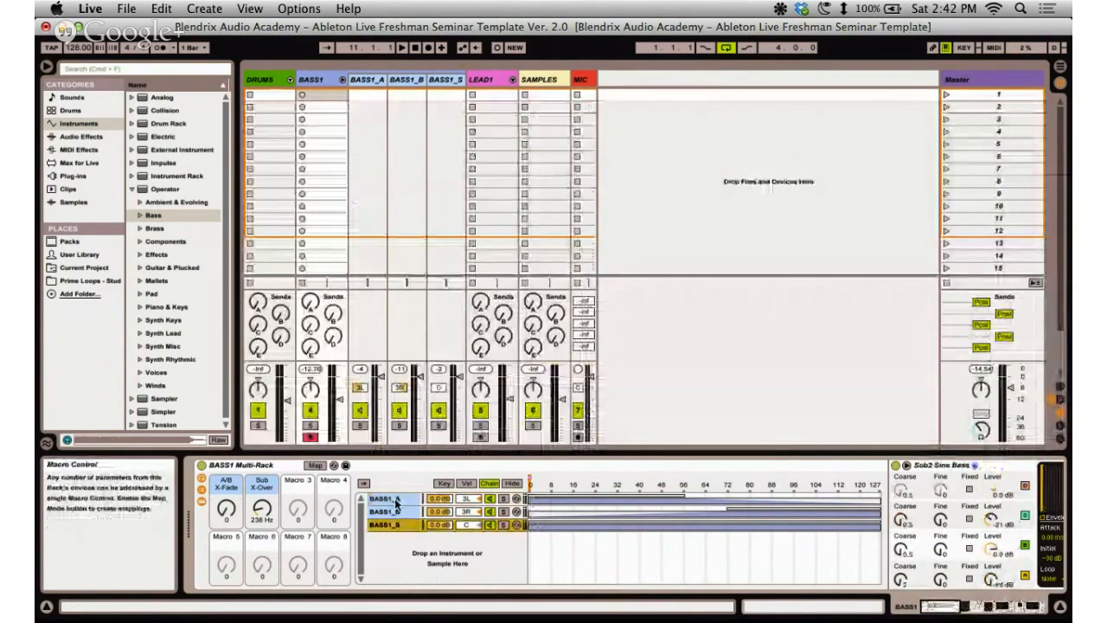
drag(233, 514, 230, 512)
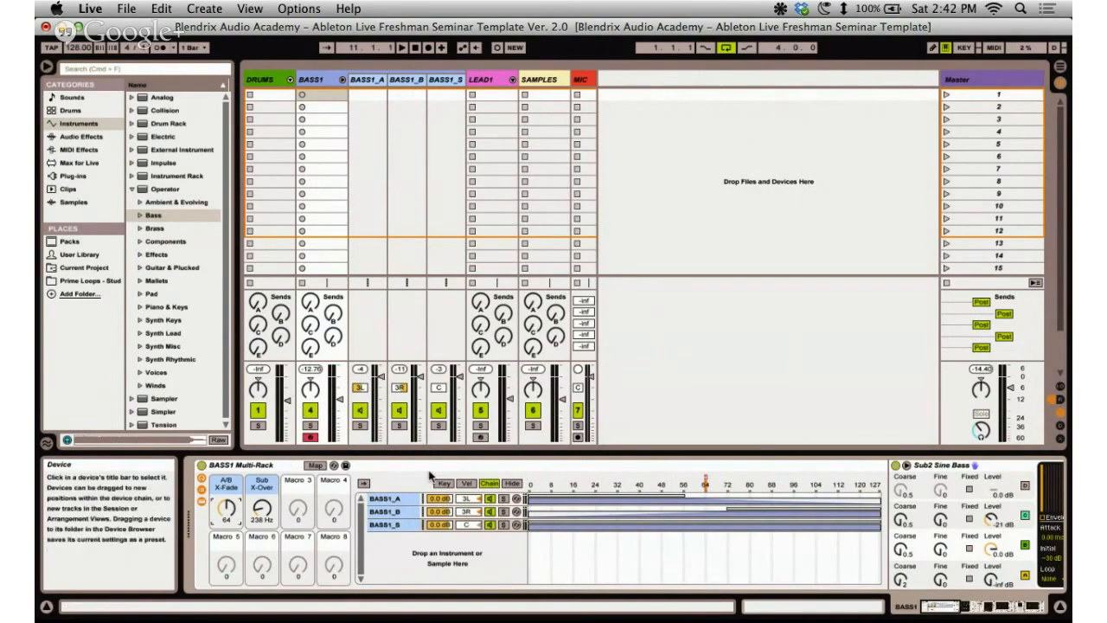
Switch to the seminar outline document to check its Instruments section, and return to the BASS1_A chain in Ableton Live.
key(super+Tab)
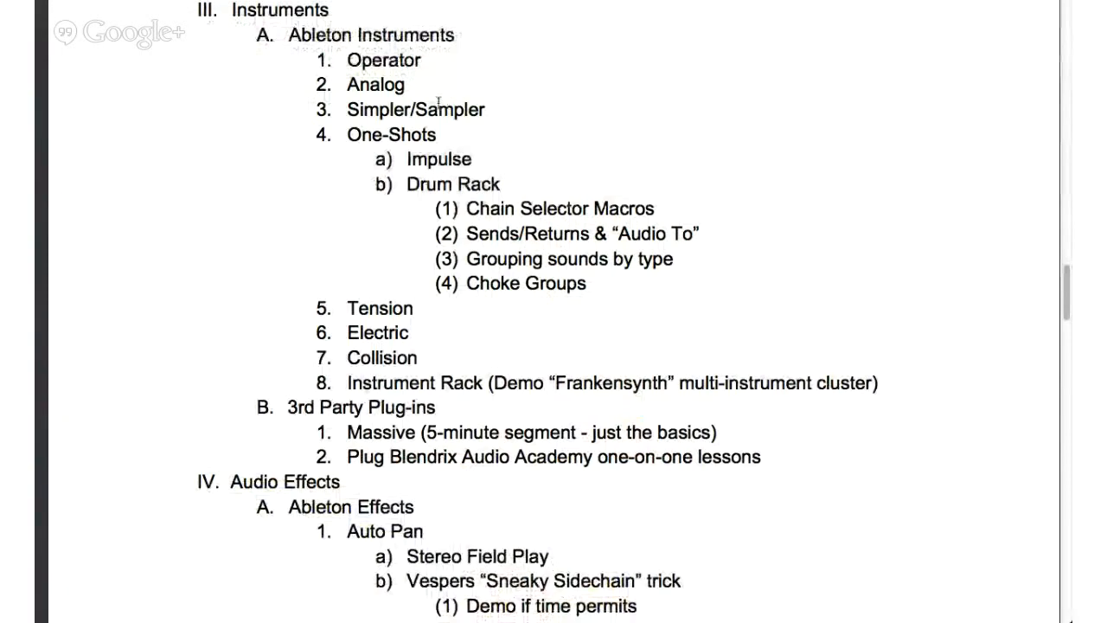
key(super+Tab)
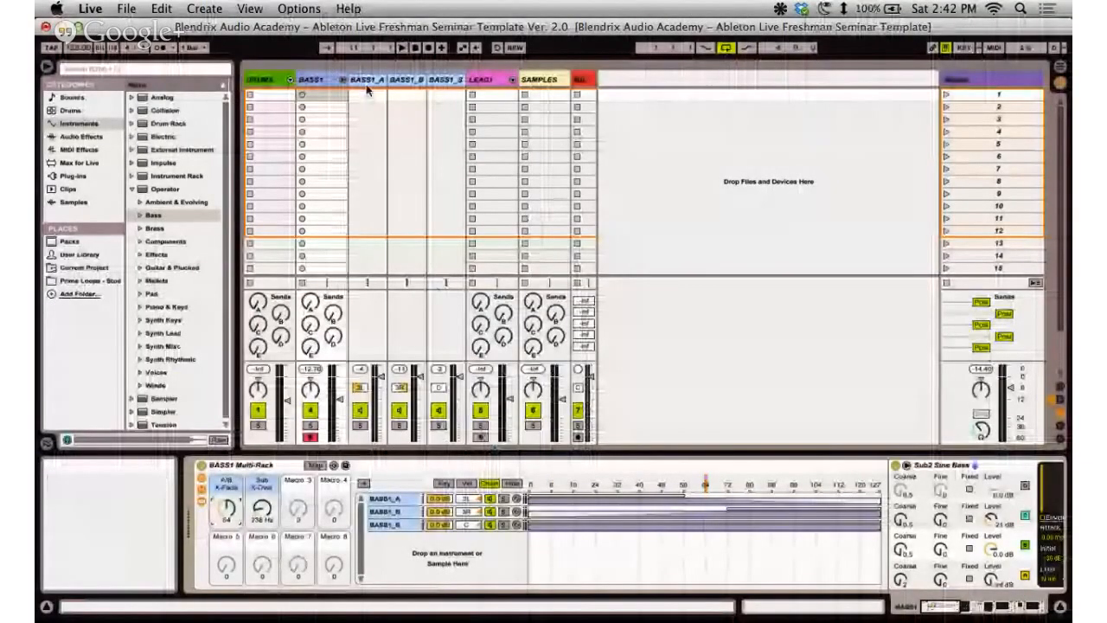
click(402, 500)
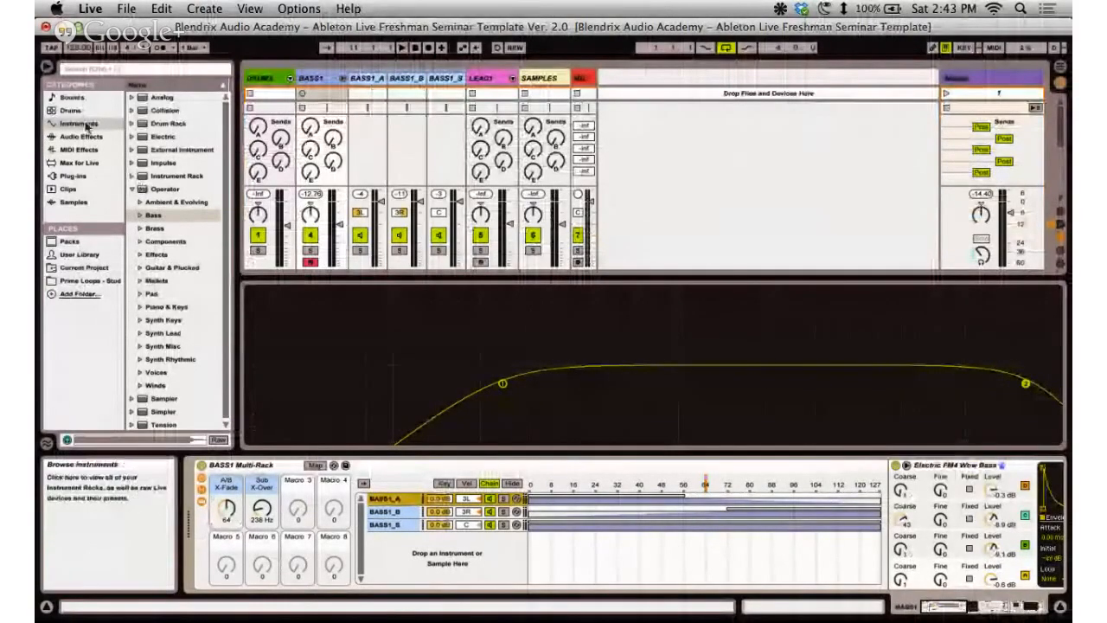
Collapse the Operator folder, highlight Analog in the instrument list, and select the BASS1_A chain in the Multi-Rack.
click(132, 189)
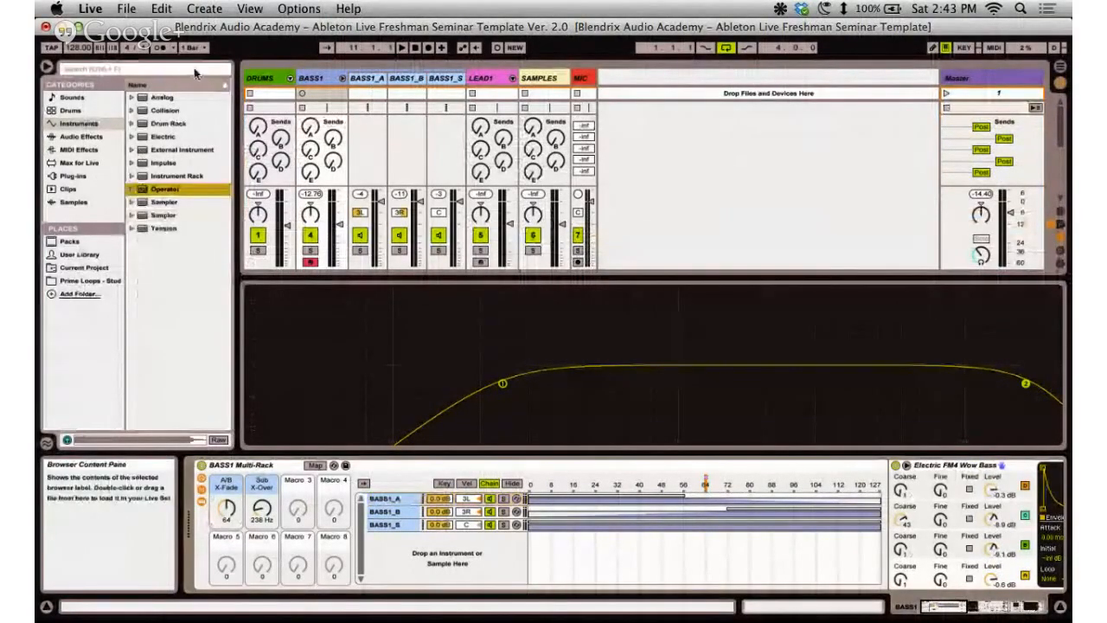
click(170, 98)
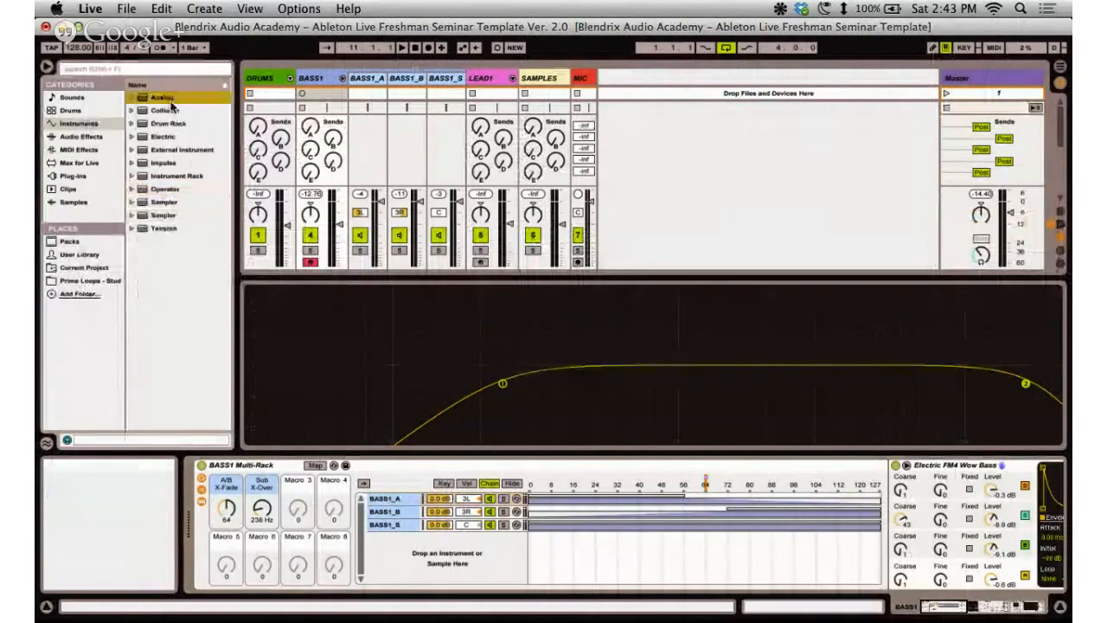
click(437, 463)
click(435, 465)
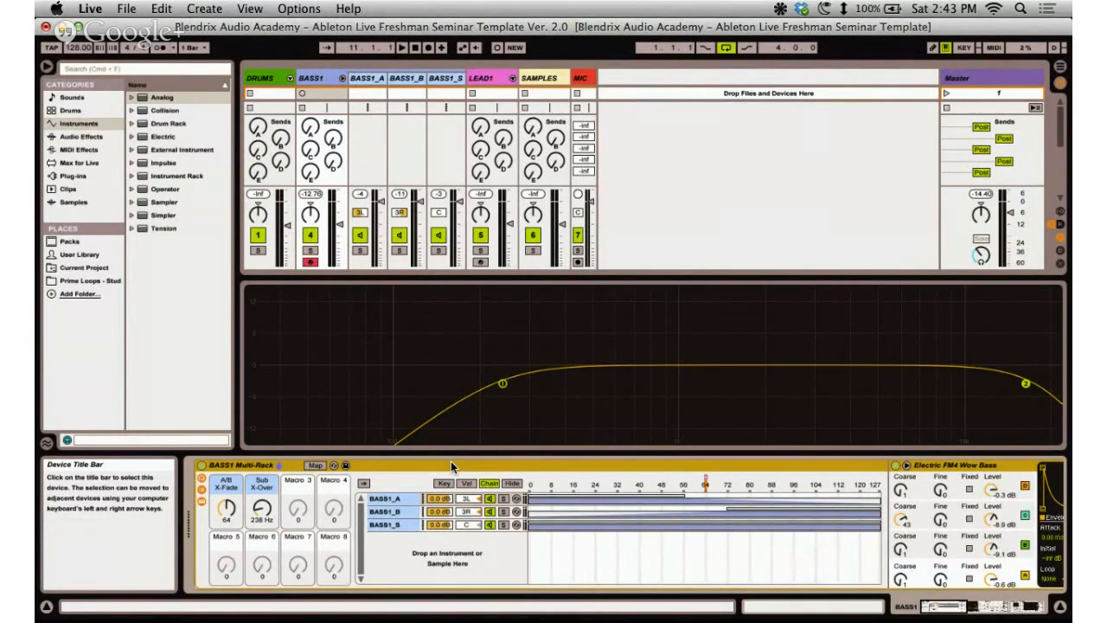
click(403, 501)
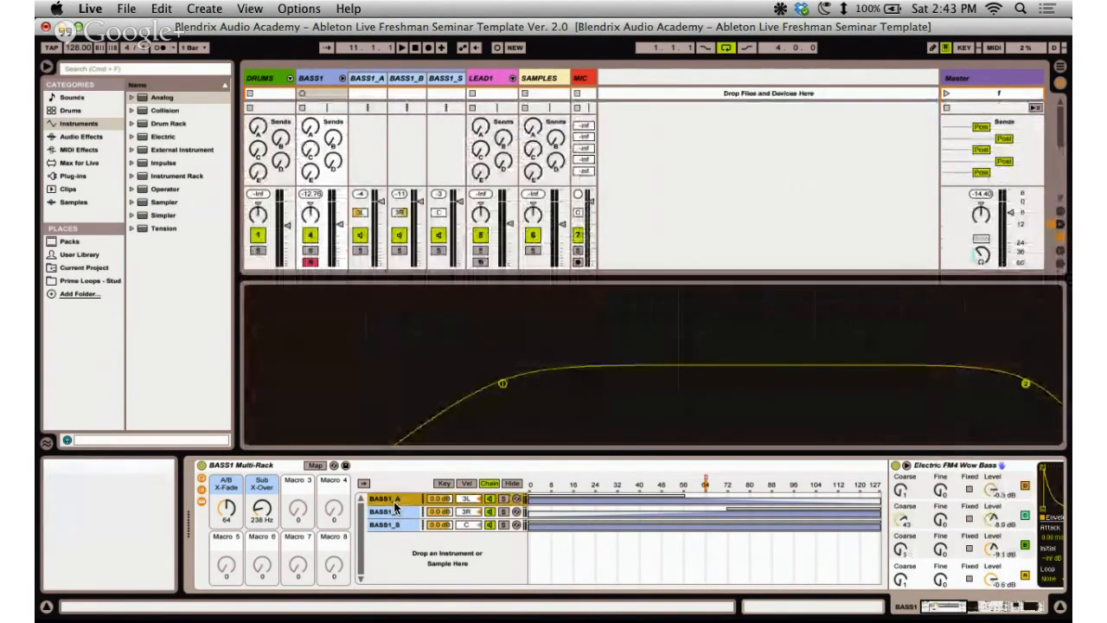
Show and collapse Analog's preset categories, and reverse and restore the instrument list's name sort order.
click(144, 98)
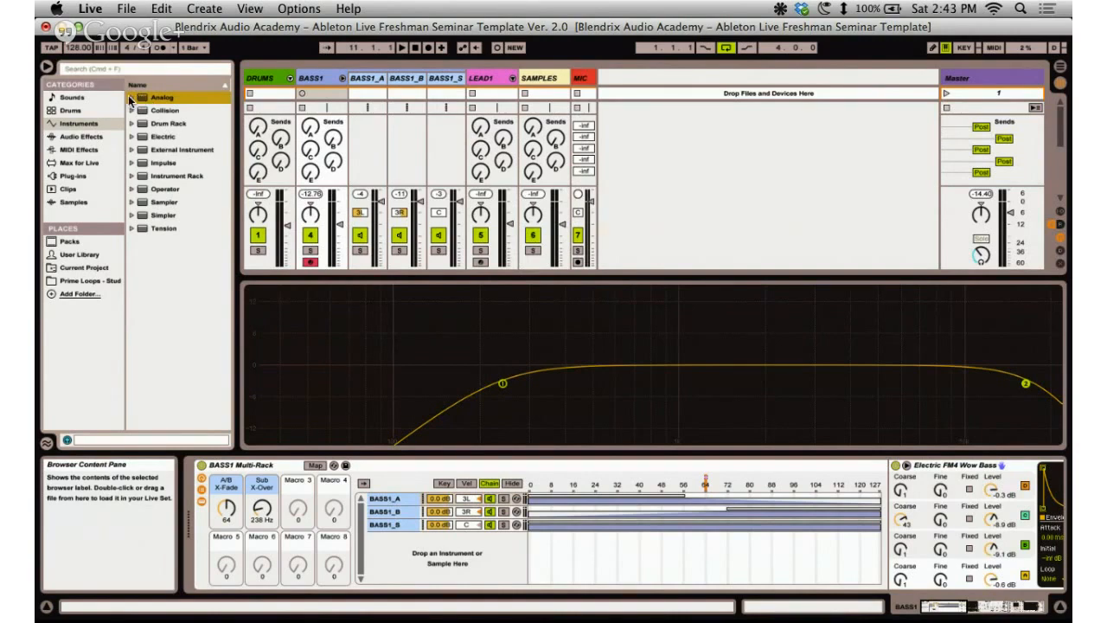
click(133, 100)
click(133, 99)
click(134, 98)
click(141, 111)
click(141, 112)
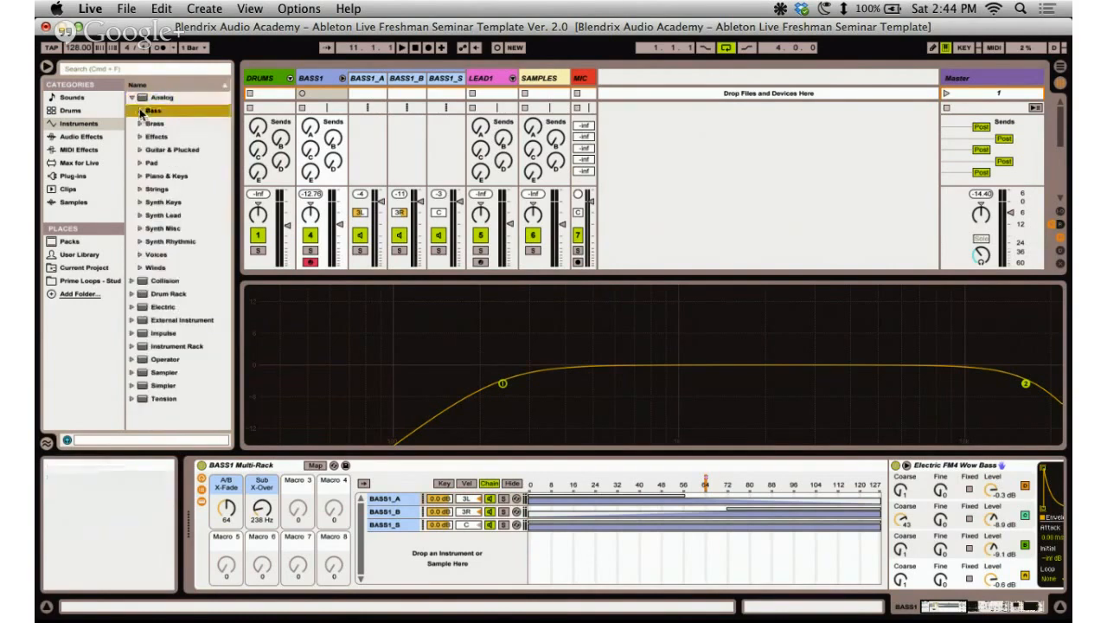
click(160, 98)
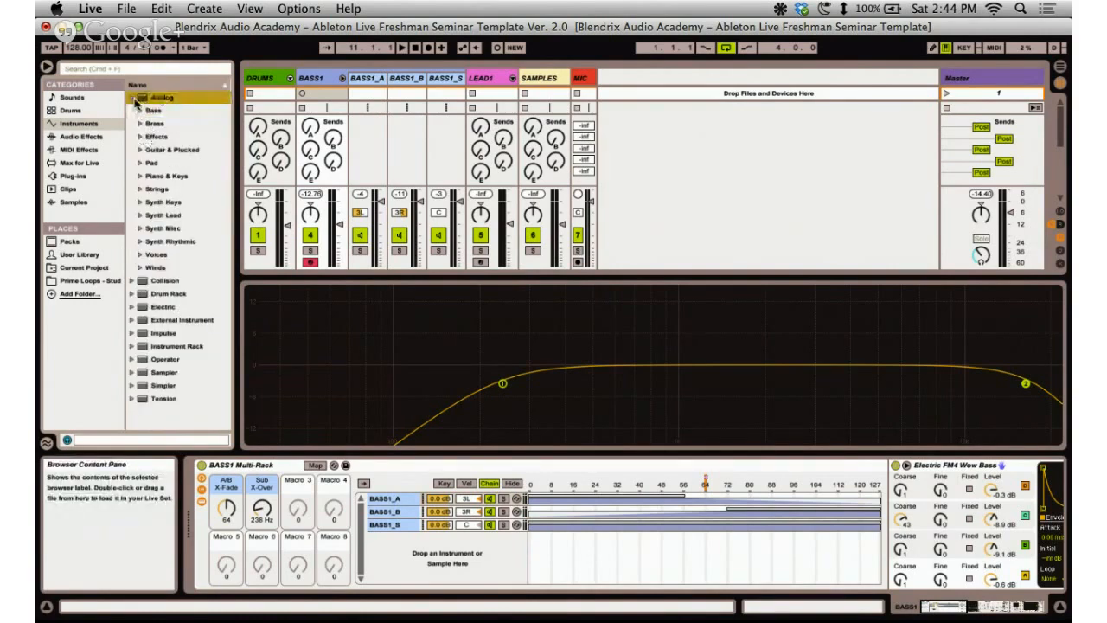
click(133, 98)
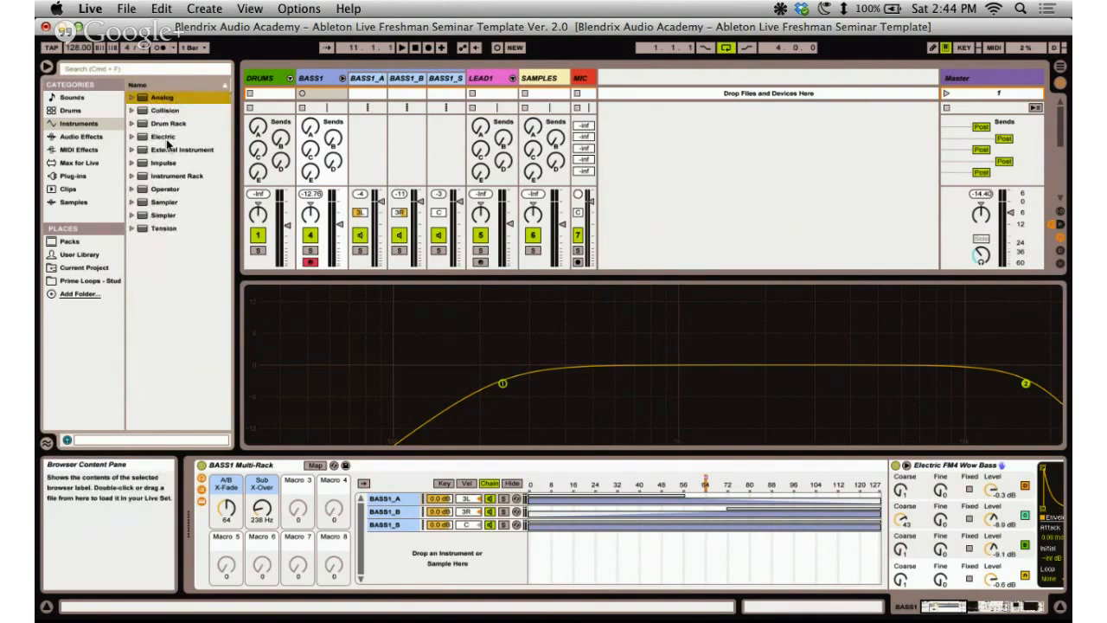
click(173, 85)
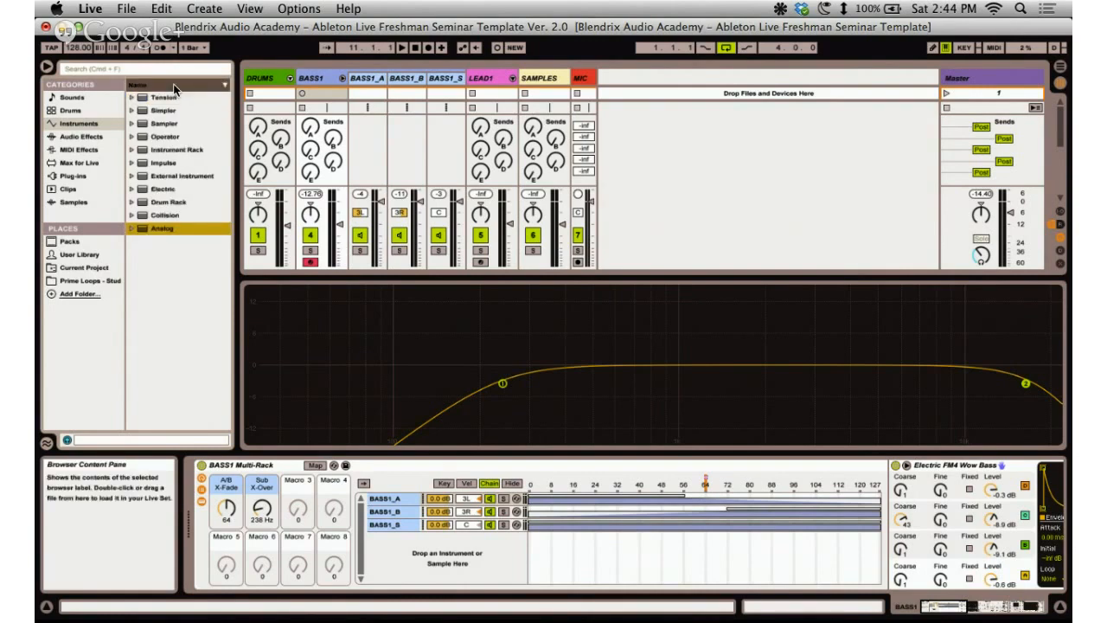
click(173, 85)
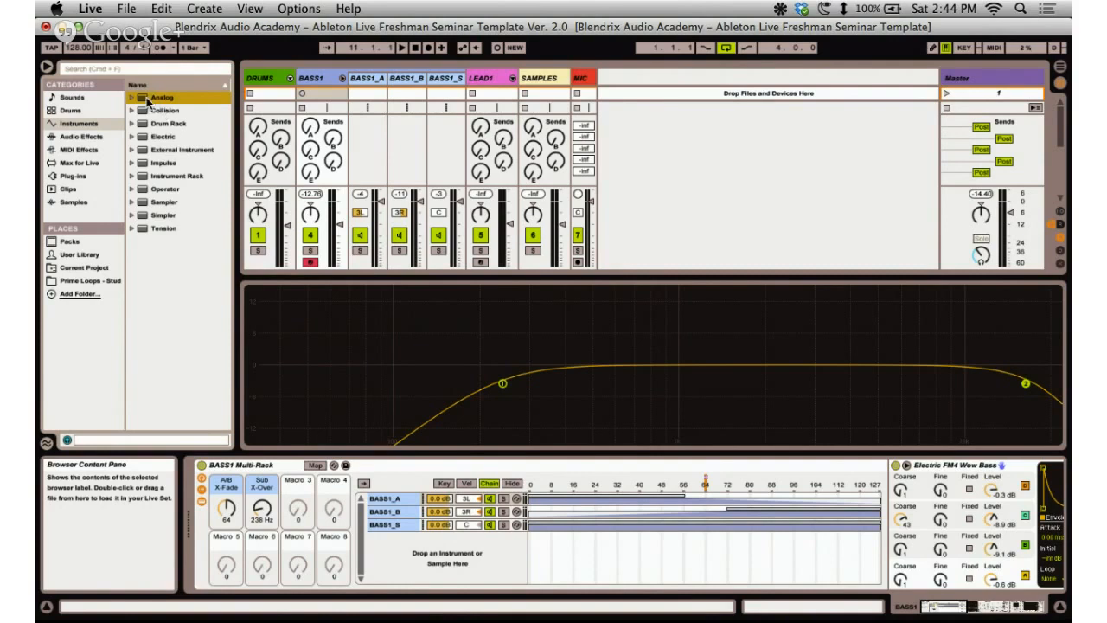
Check the BASS1_A chain, and bring the BASS1_B chain's Distortion1 Bright Bass and EQ into view.
click(386, 500)
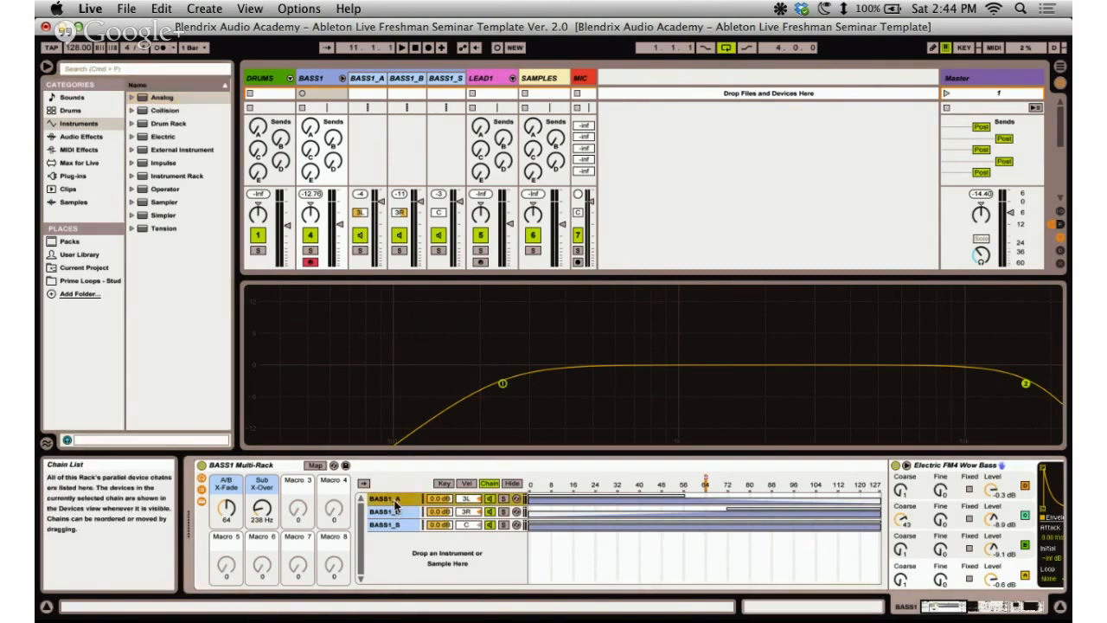
drag(947, 607, 933, 609)
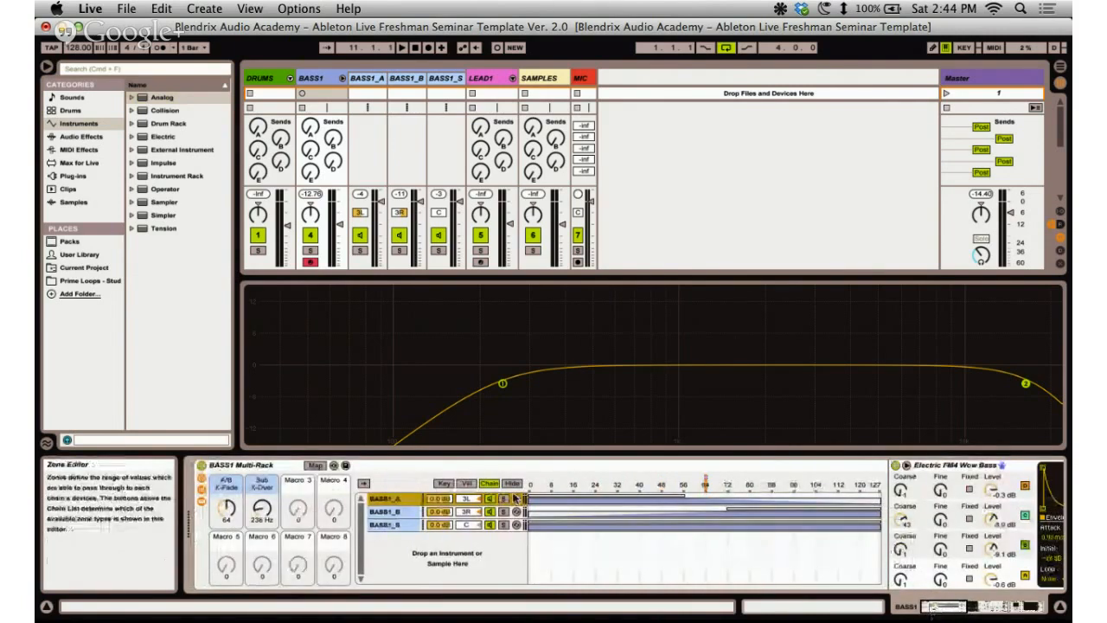
click(392, 512)
drag(938, 609, 946, 601)
Expand Analog's Bass presets in the instrument list and audition the Saw1 Reso preset.
click(133, 97)
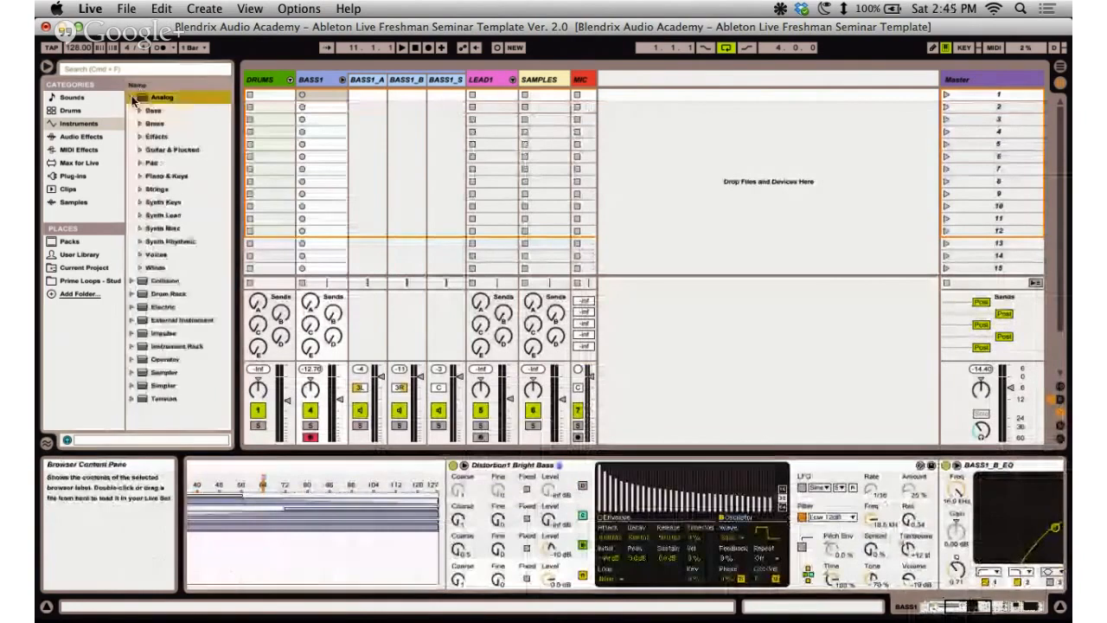
click(139, 110)
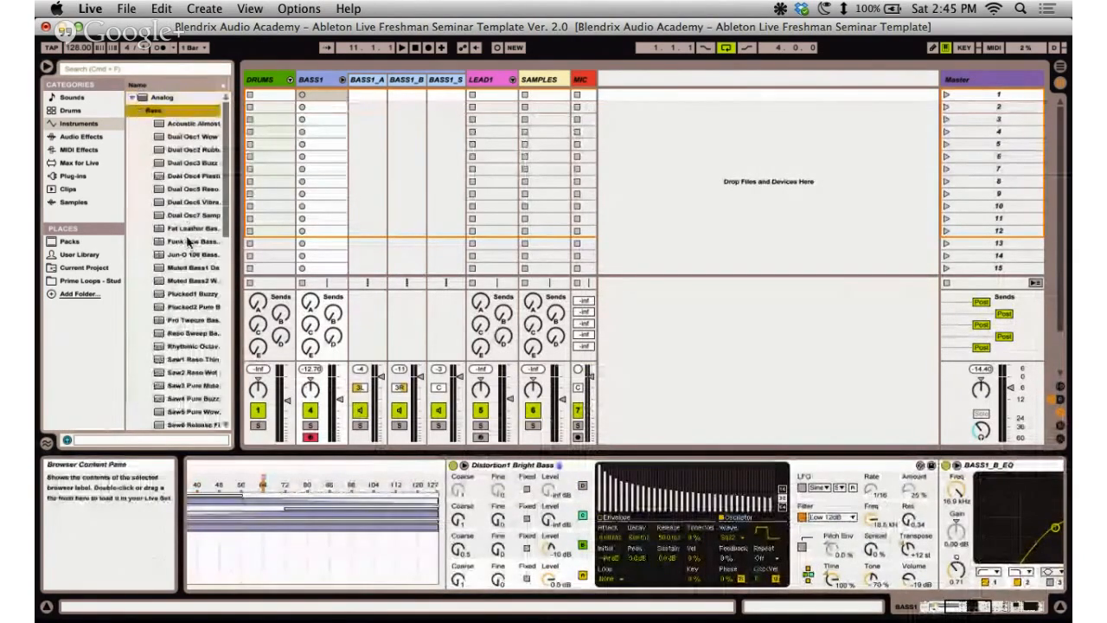
scroll(189, 243, down, 2)
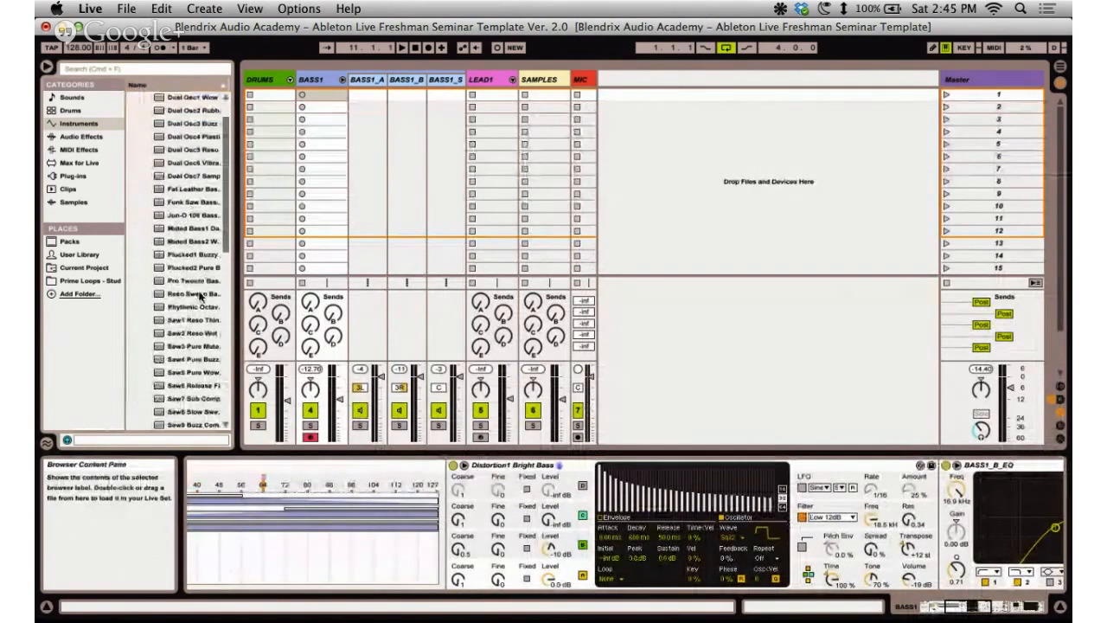
scroll(197, 294, down, 1)
click(189, 308)
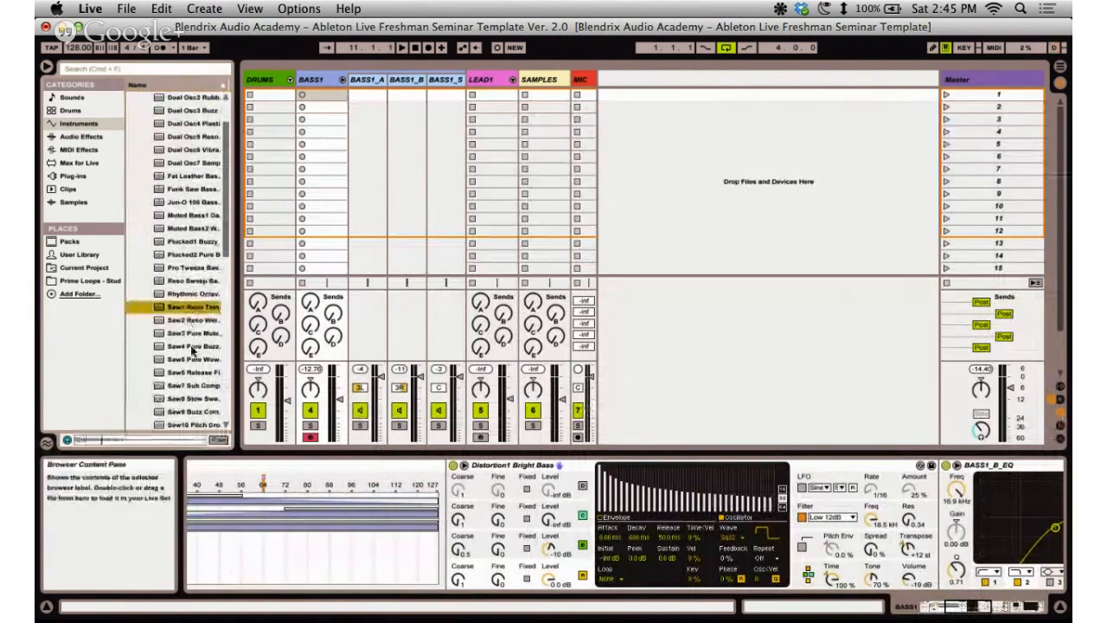
Replace Distortion1 Bright Bass in the BASS1_B chain with Analog's Saw7 Sub Complex Bass preset, and select the loaded device.
click(192, 351)
scroll(191, 351, down, 3)
click(191, 350)
scroll(189, 359, down, 2)
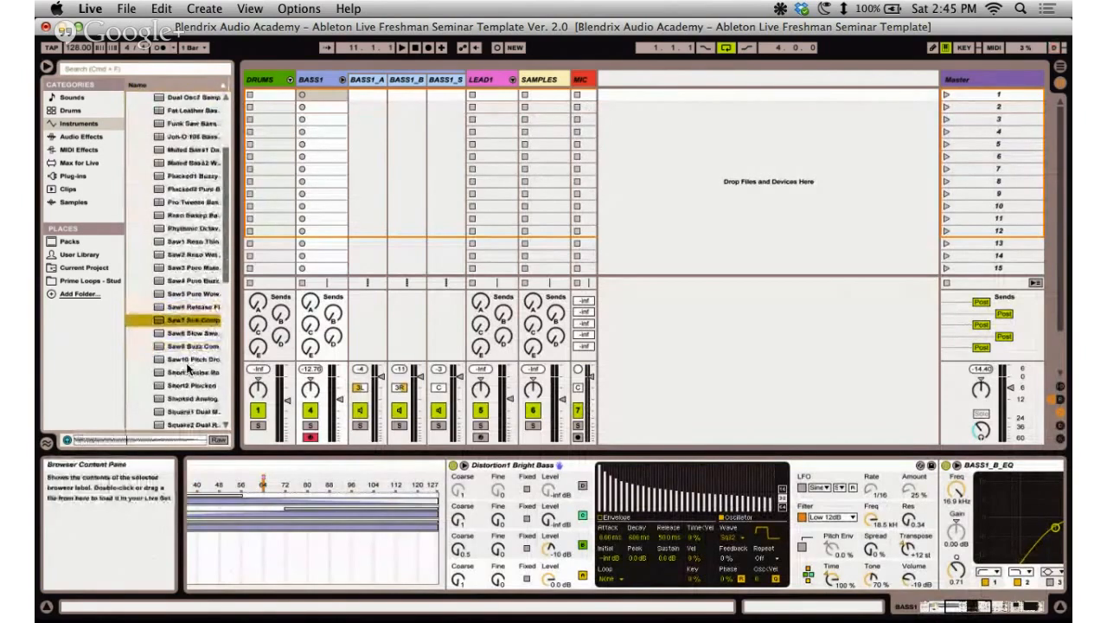
scroll(189, 363, down, 2)
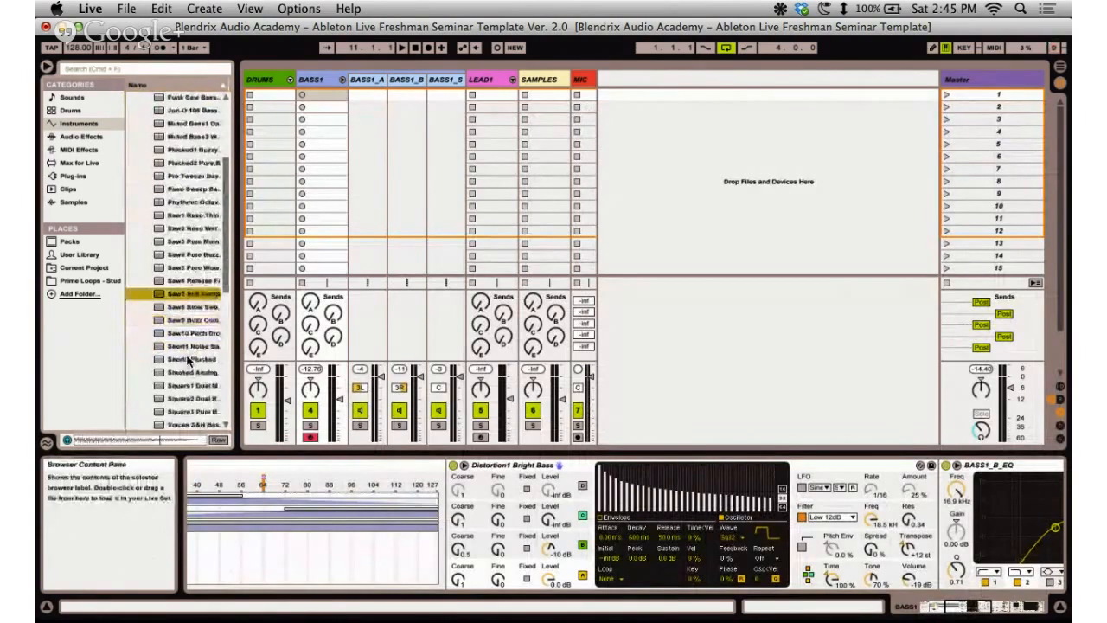
click(181, 311)
key(Up)
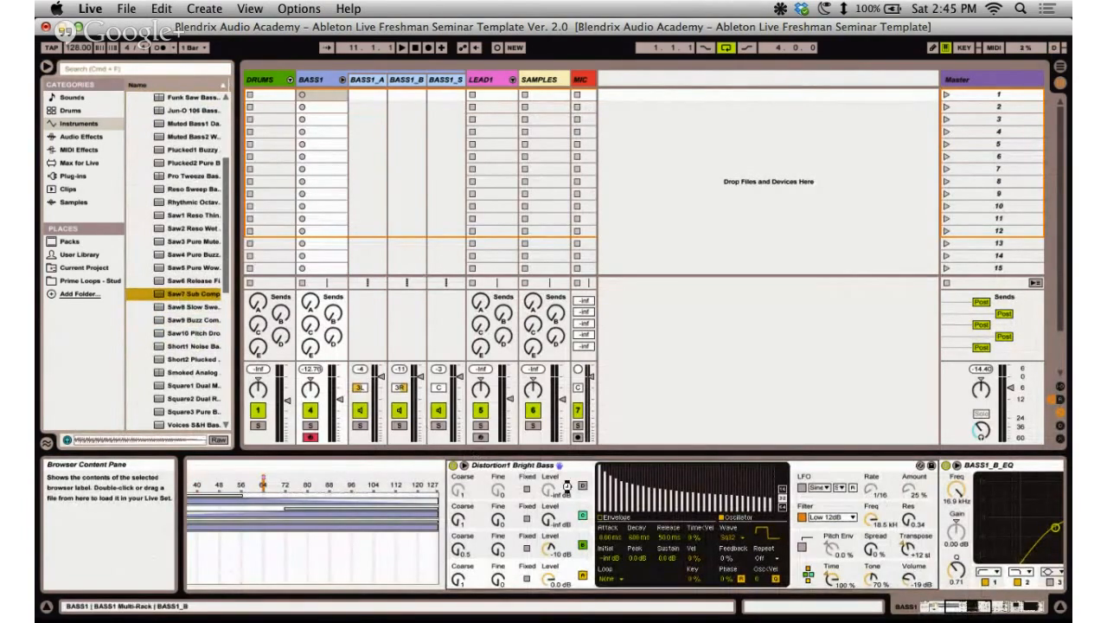
key(Return)
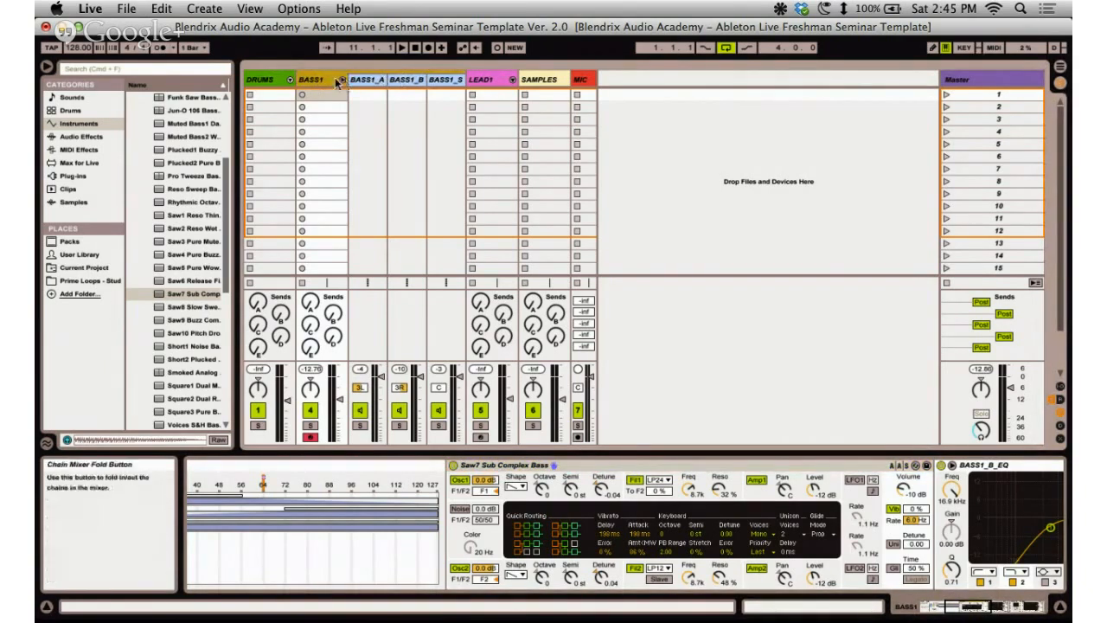
click(541, 473)
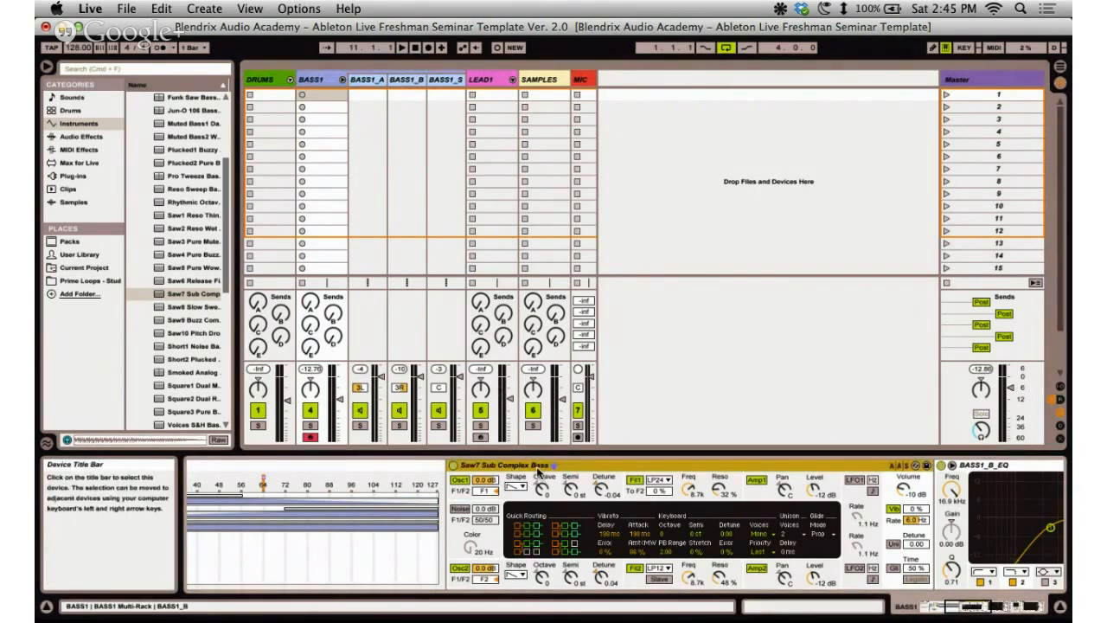
Collapse the Bass presets, view the Sounds categories, and return to the instrument list with the Analog folder collapsed.
click(204, 293)
scroll(182, 207, up, 4)
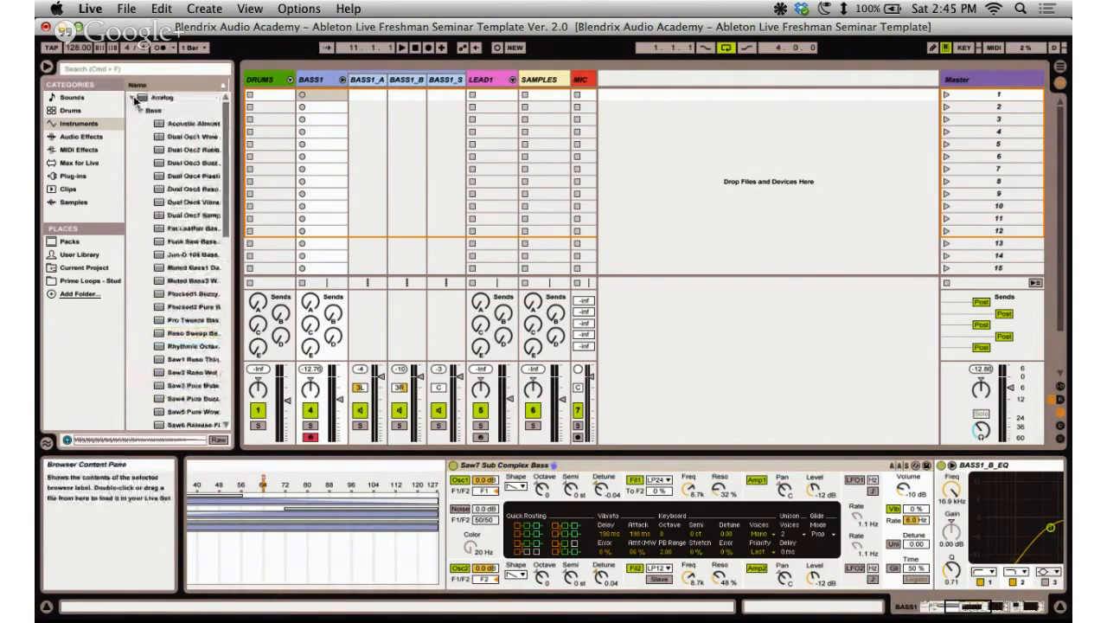
click(140, 111)
click(72, 97)
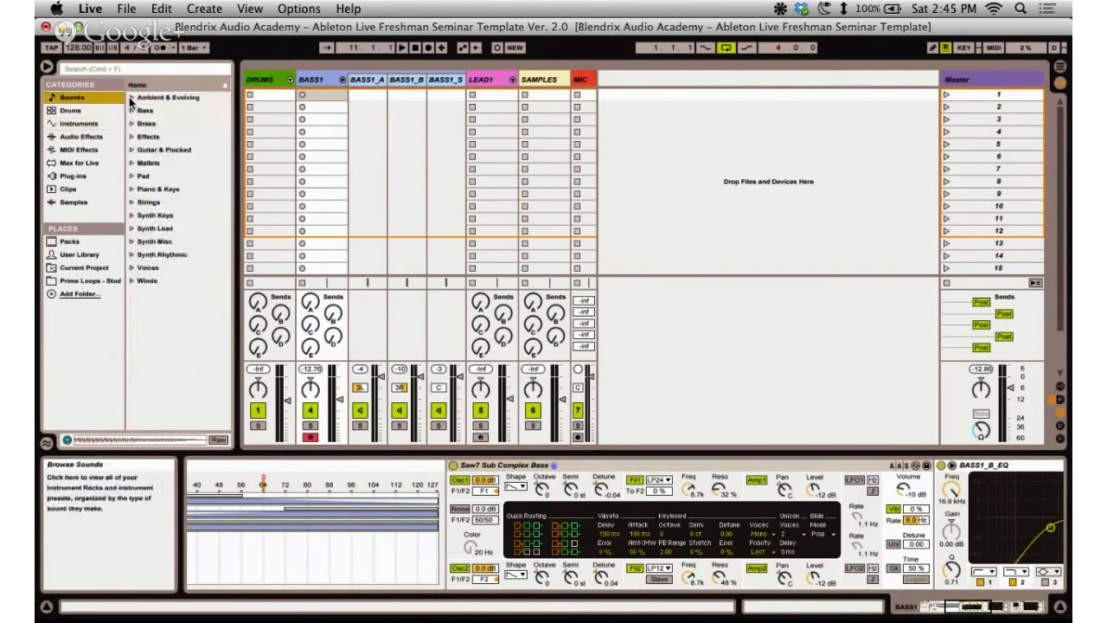
click(78, 123)
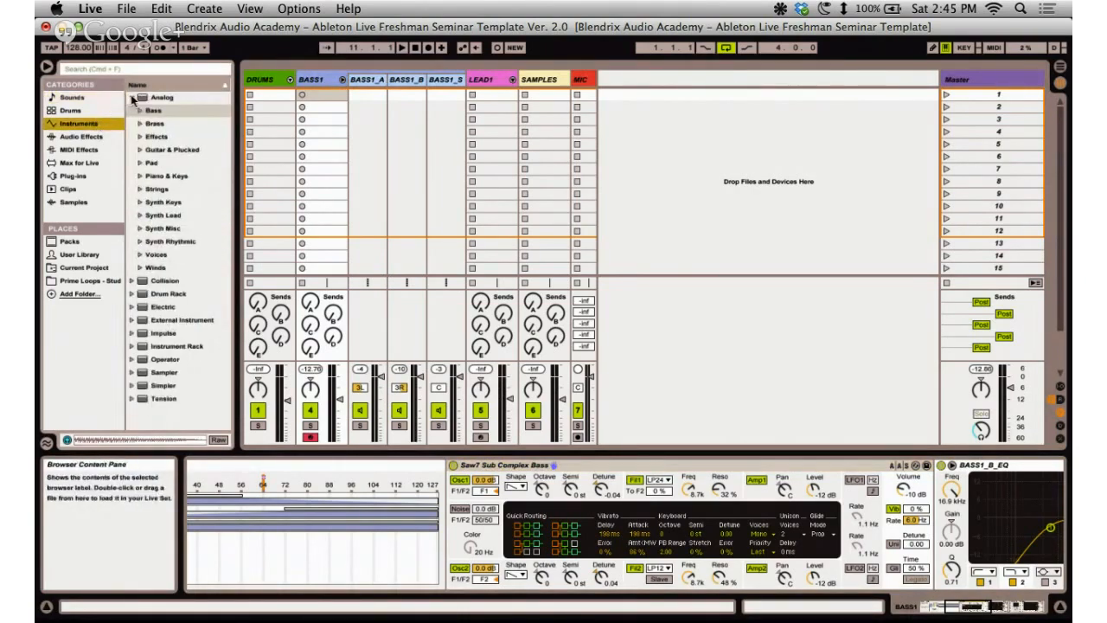
click(132, 97)
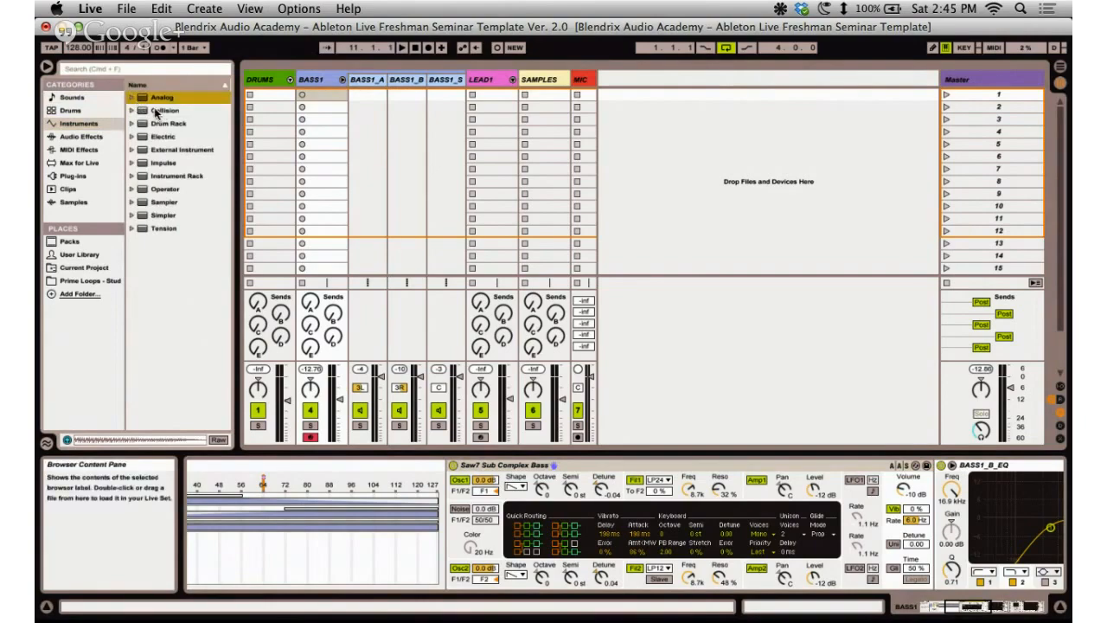
Check the Ableton Instruments list in the seminar outline document and return to Ableton Live.
key(super+Tab)
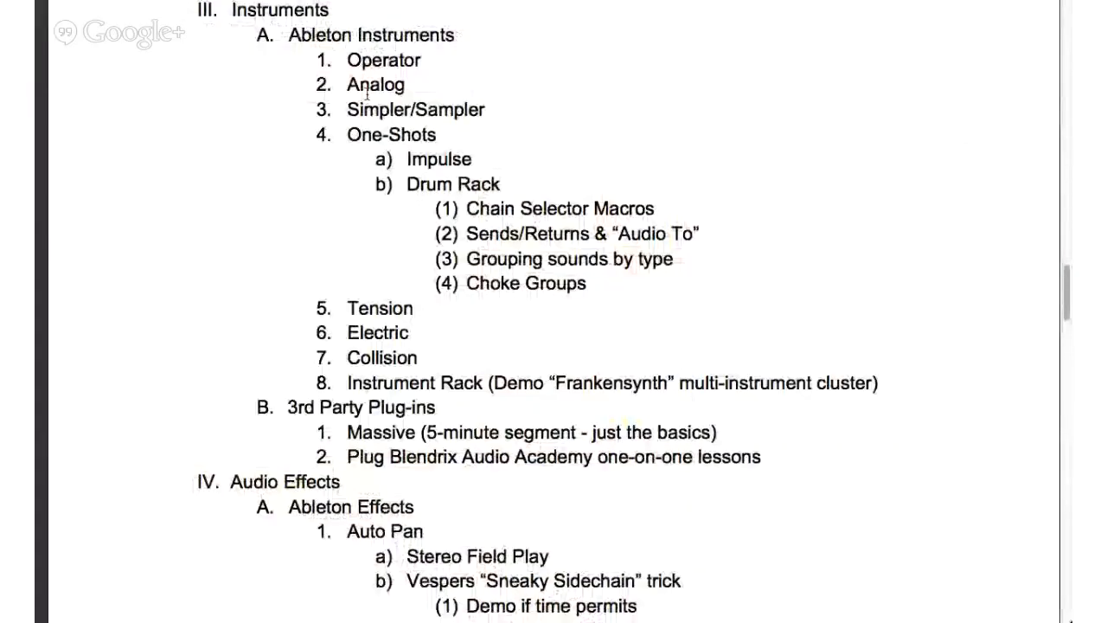
key(super+Tab)
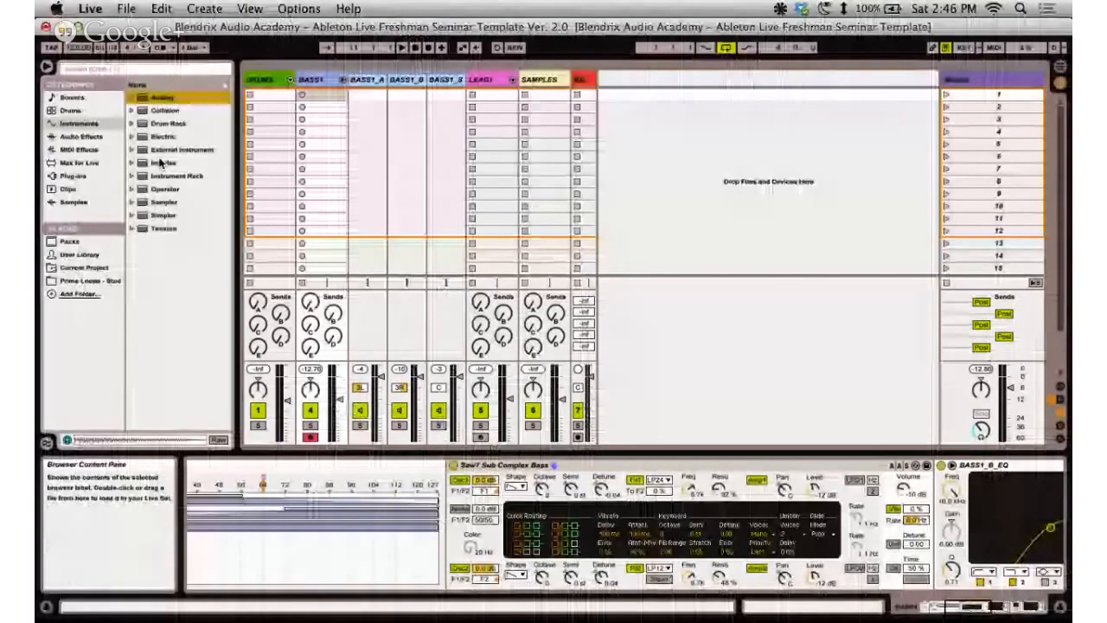
Load an empty Simpler onto a new MIDI track after MIC, disarm the BASS1 track, and select the Simpler device.
click(160, 215)
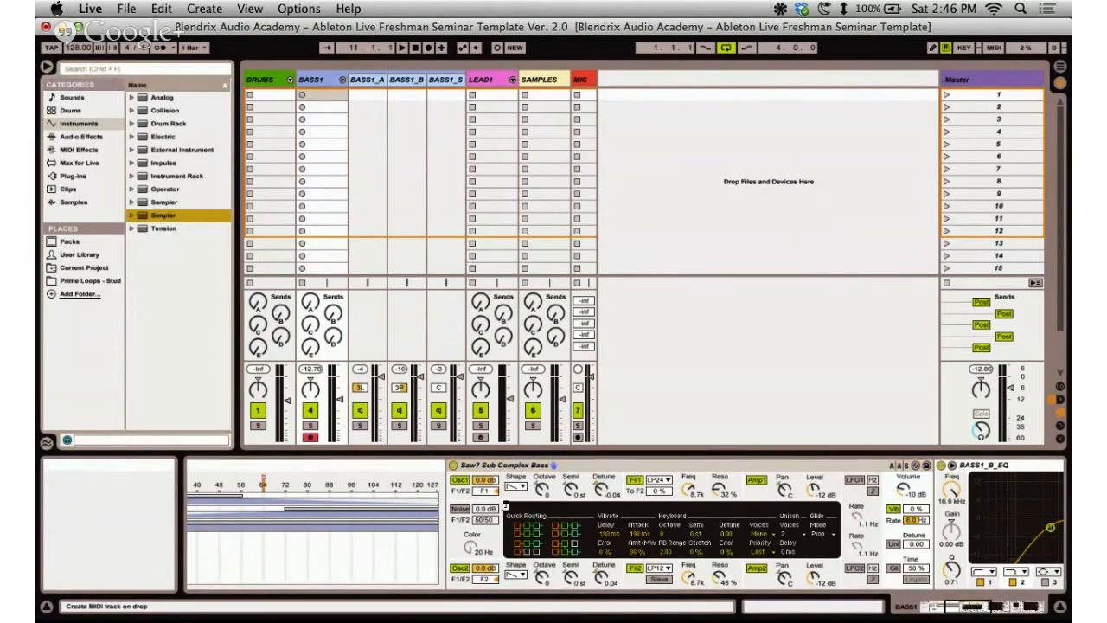
click(312, 437)
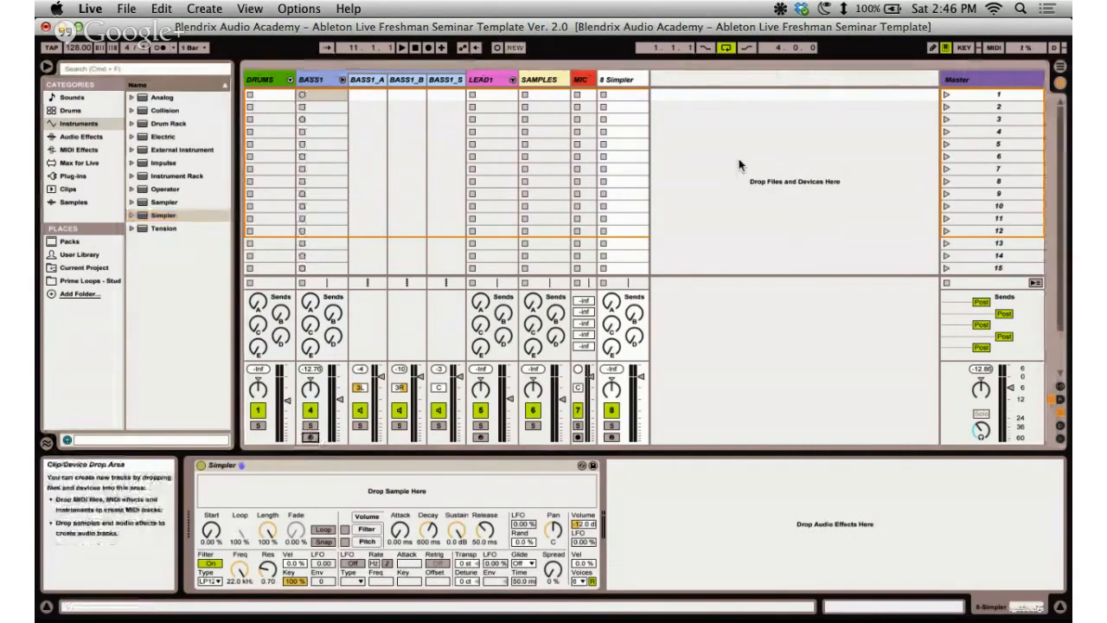
click(330, 468)
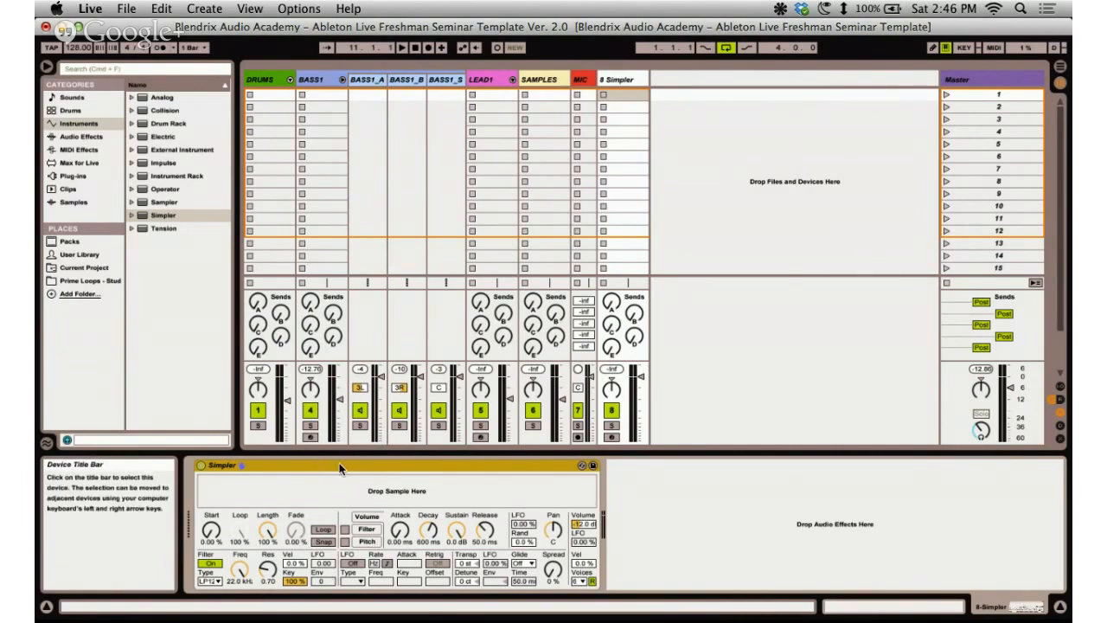
Show the Prime Loops sample folders in the browser and expand Electro Studio.
click(90, 280)
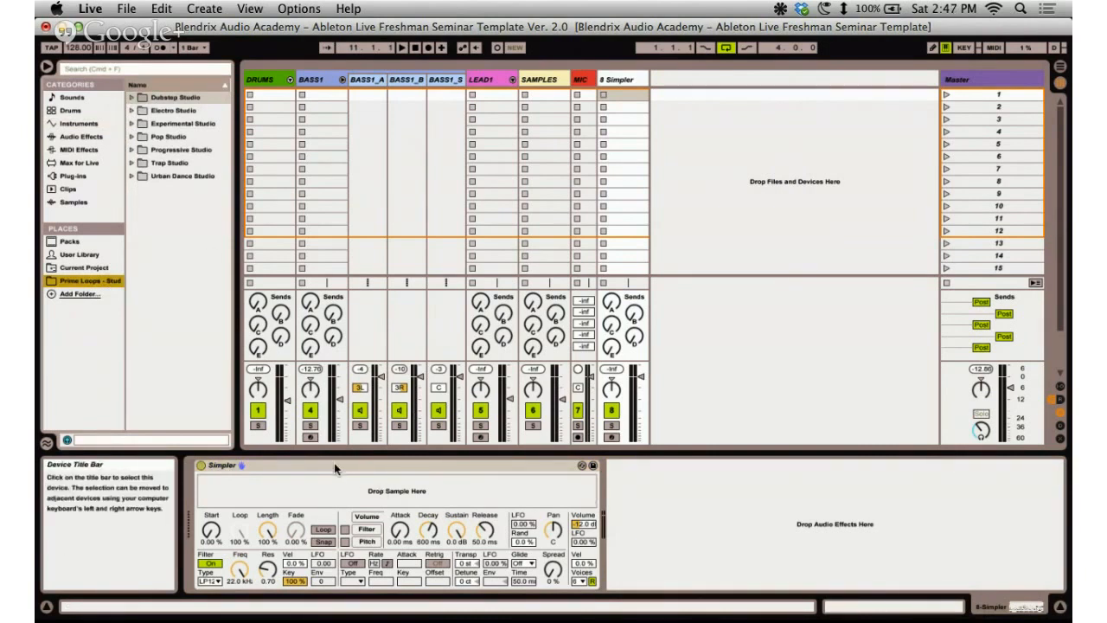
click(132, 111)
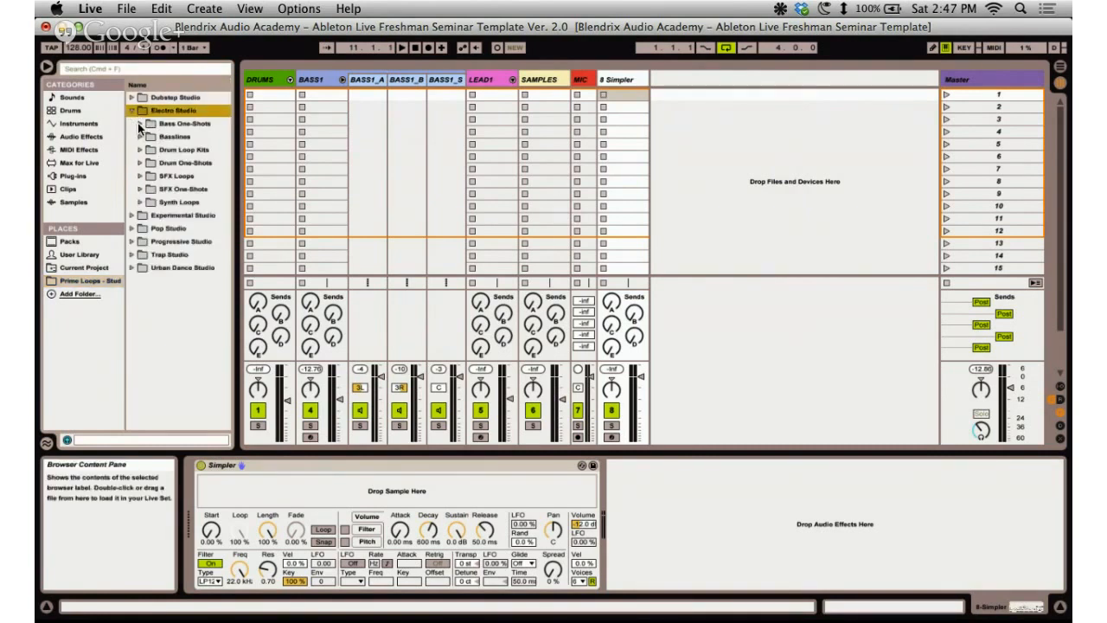
Open the Bass One-Shots folder in Electro Studio, look over its samples, and widen the browser pane.
click(140, 123)
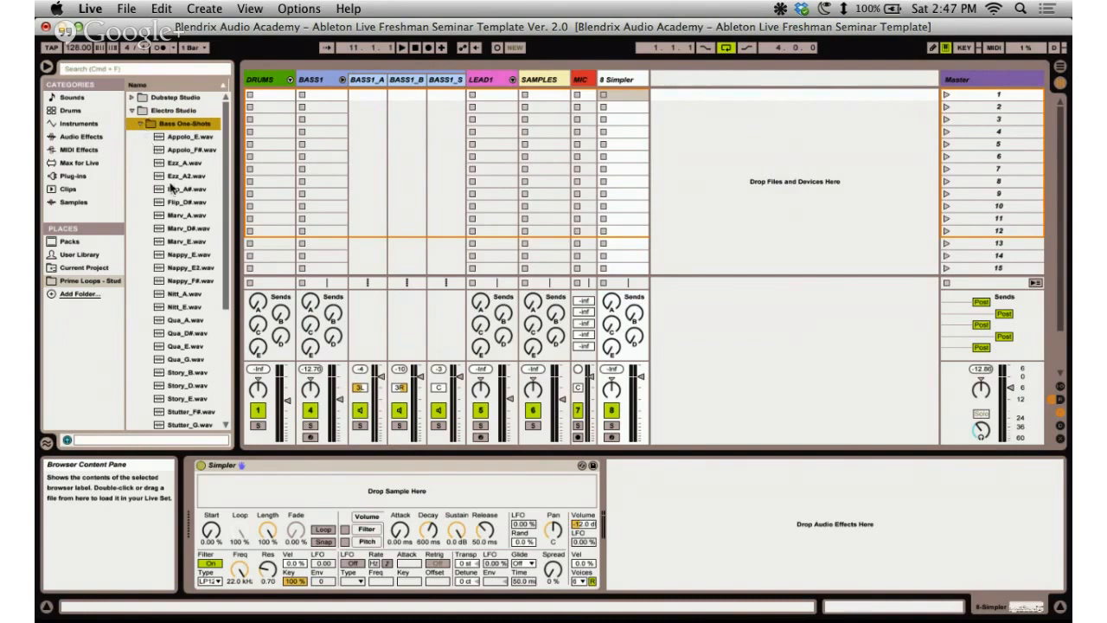
scroll(188, 283, down, 3)
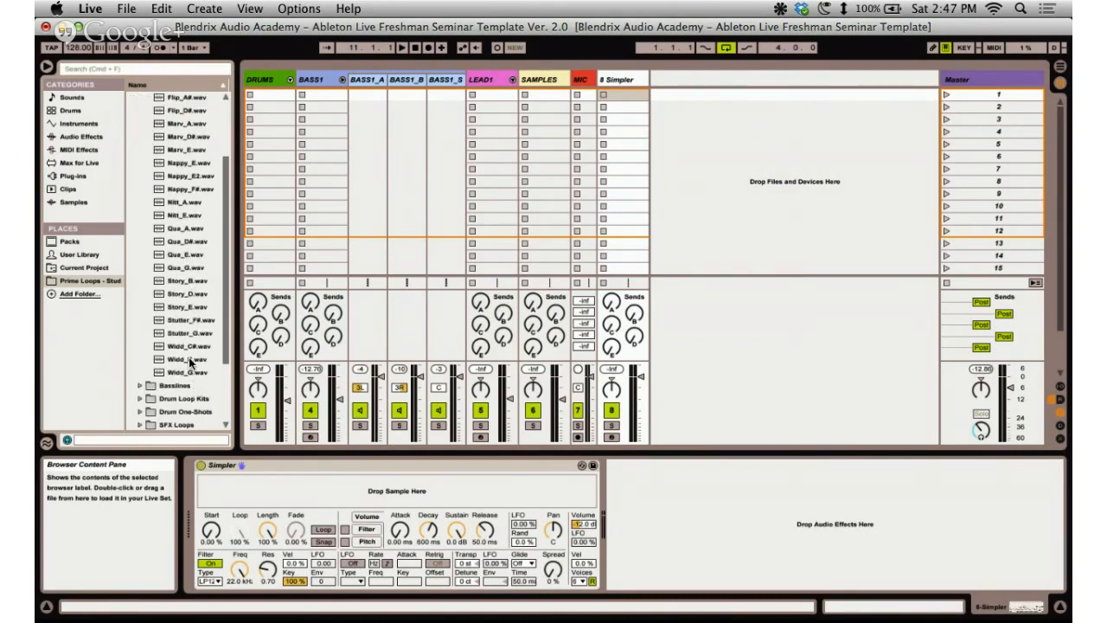
scroll(190, 346, up, 2)
scroll(186, 289, up, 1)
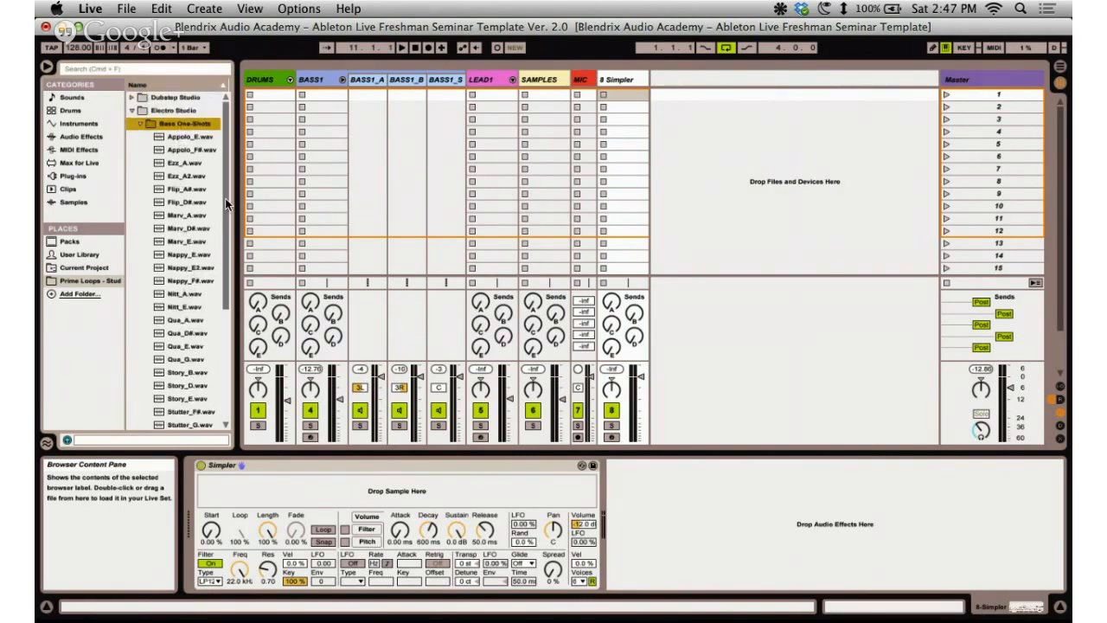
drag(239, 201, 274, 201)
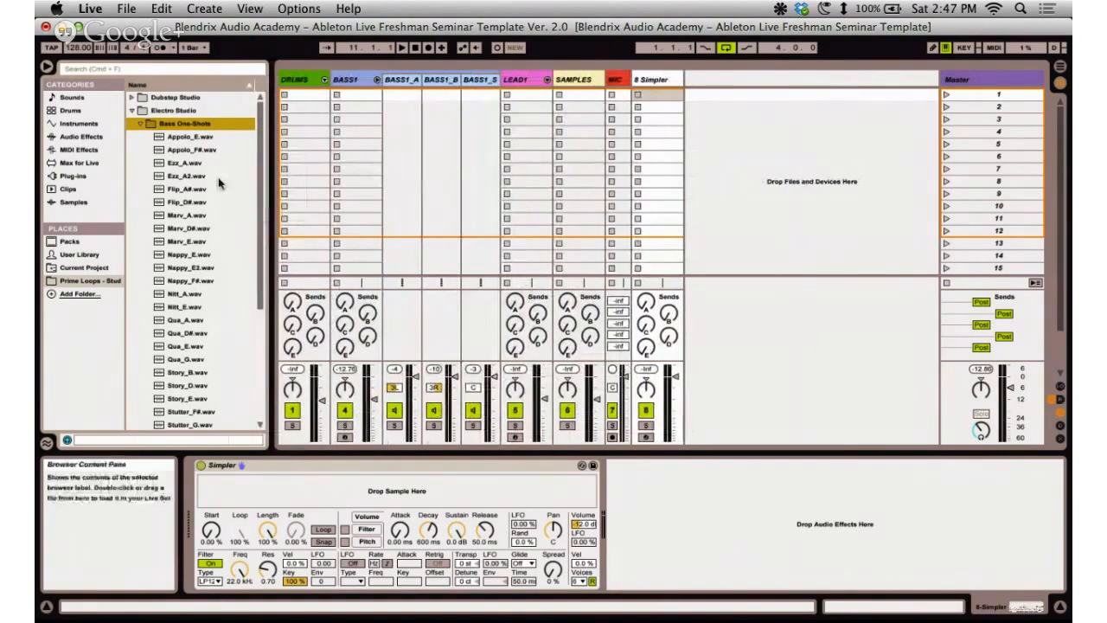
Audition a range of bass one-shots, including the Nappy, Nitt, Marv, Flip, Qua and Story samples.
click(180, 268)
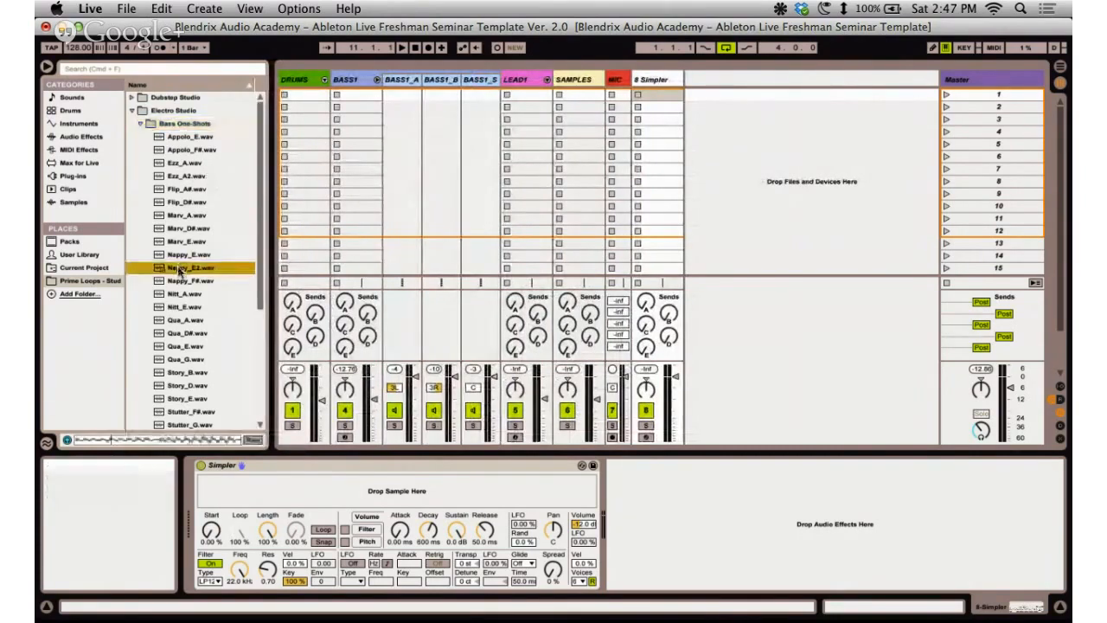
click(173, 307)
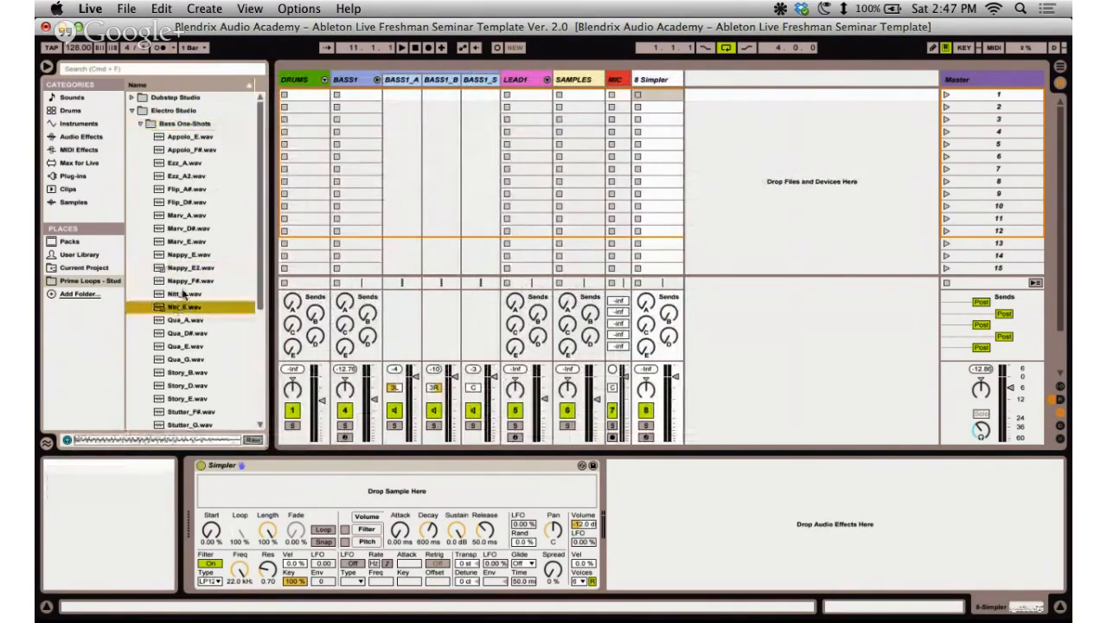
click(183, 333)
click(188, 227)
click(187, 216)
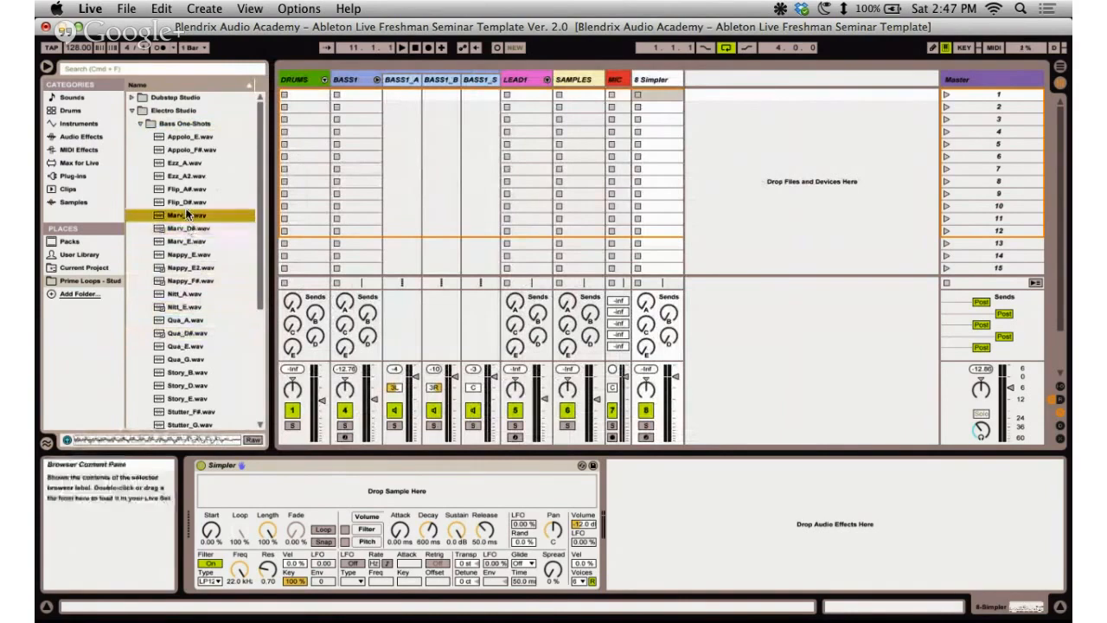
click(186, 202)
click(185, 190)
click(184, 333)
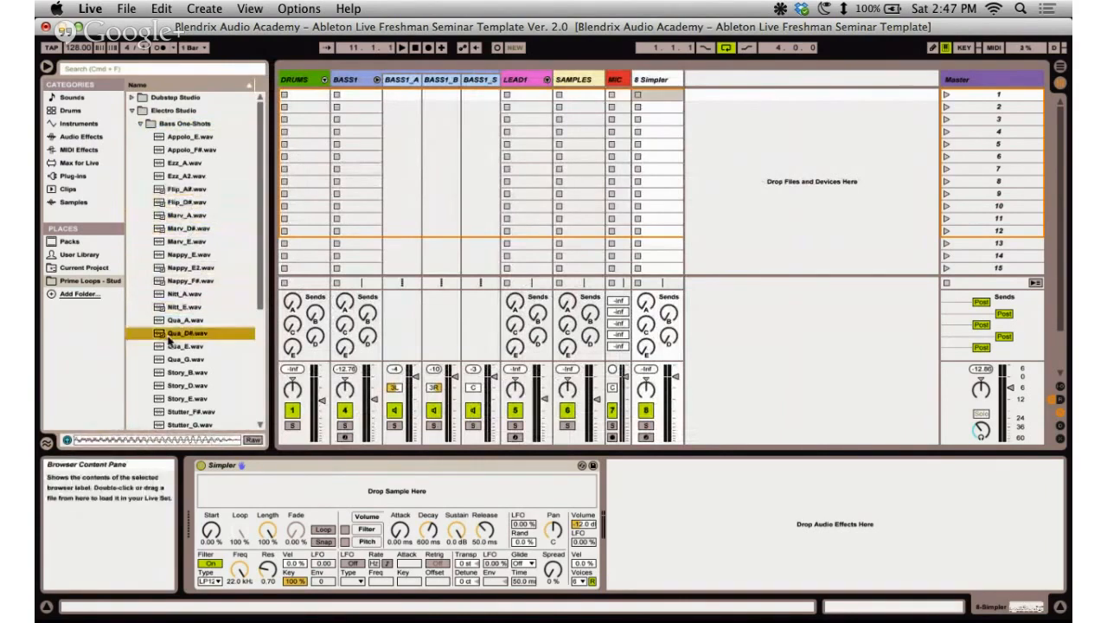
click(185, 359)
click(174, 385)
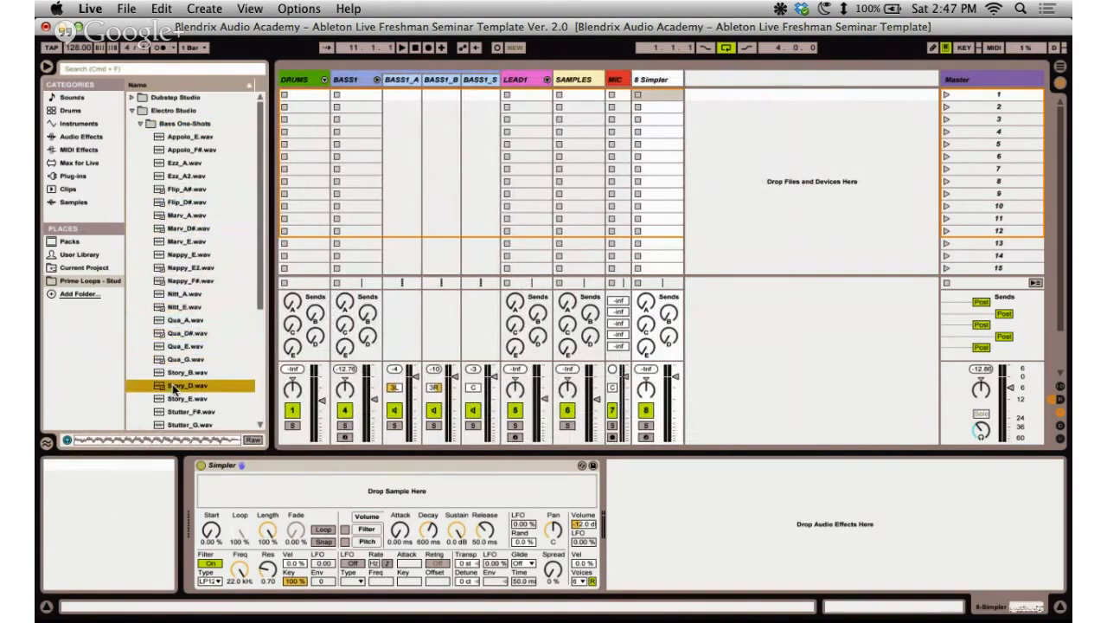
Preview Story_E.wav and load it into the empty Simpler on track 8.
click(173, 399)
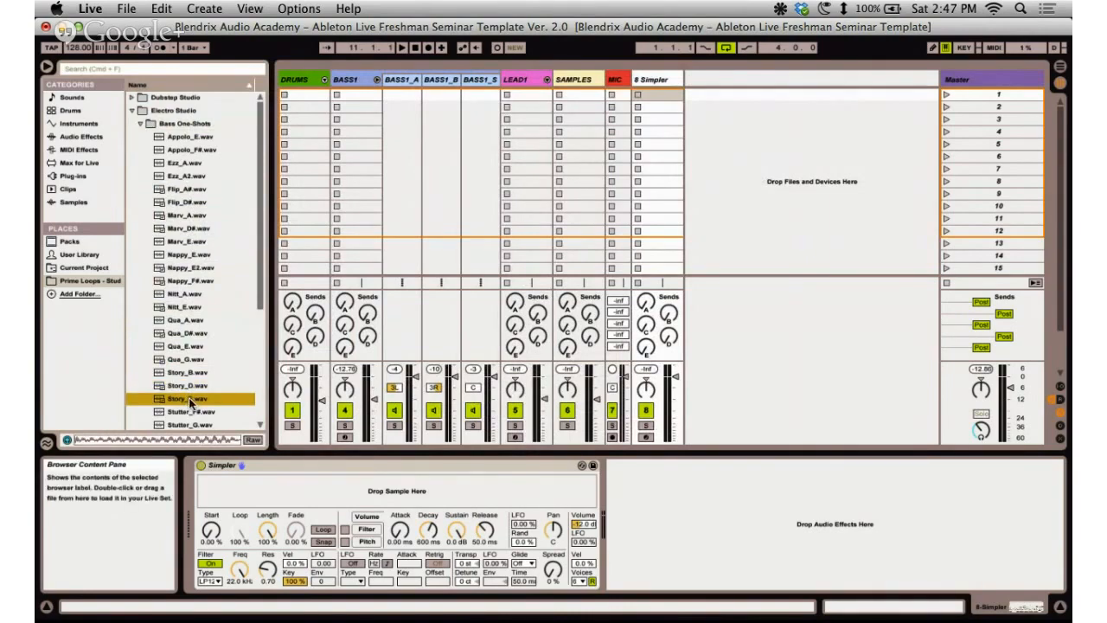
drag(190, 403, 310, 497)
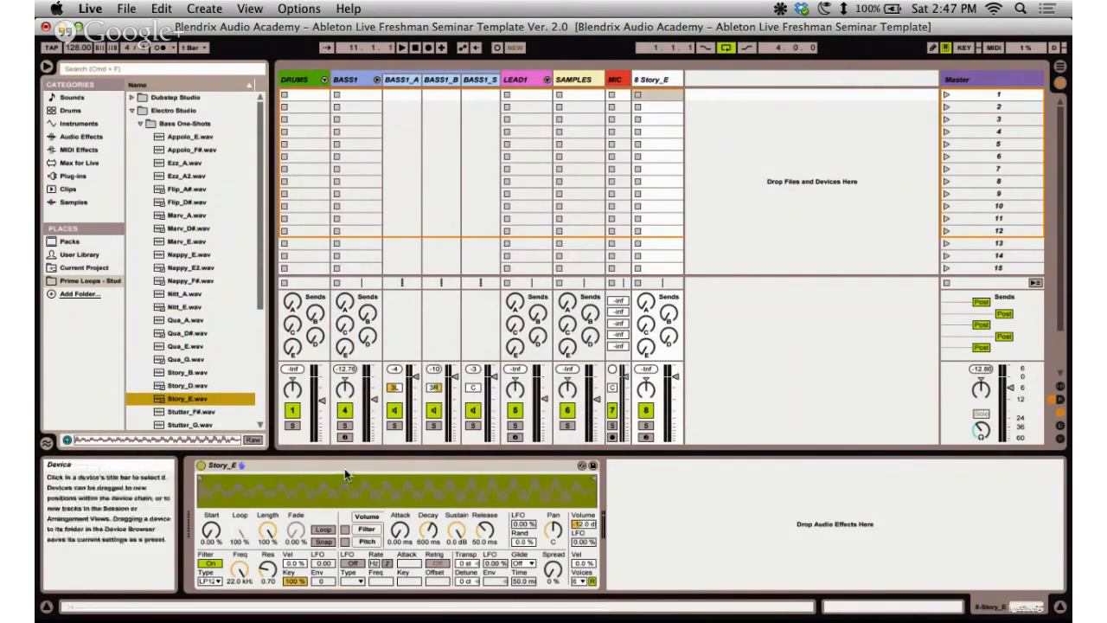
click(344, 465)
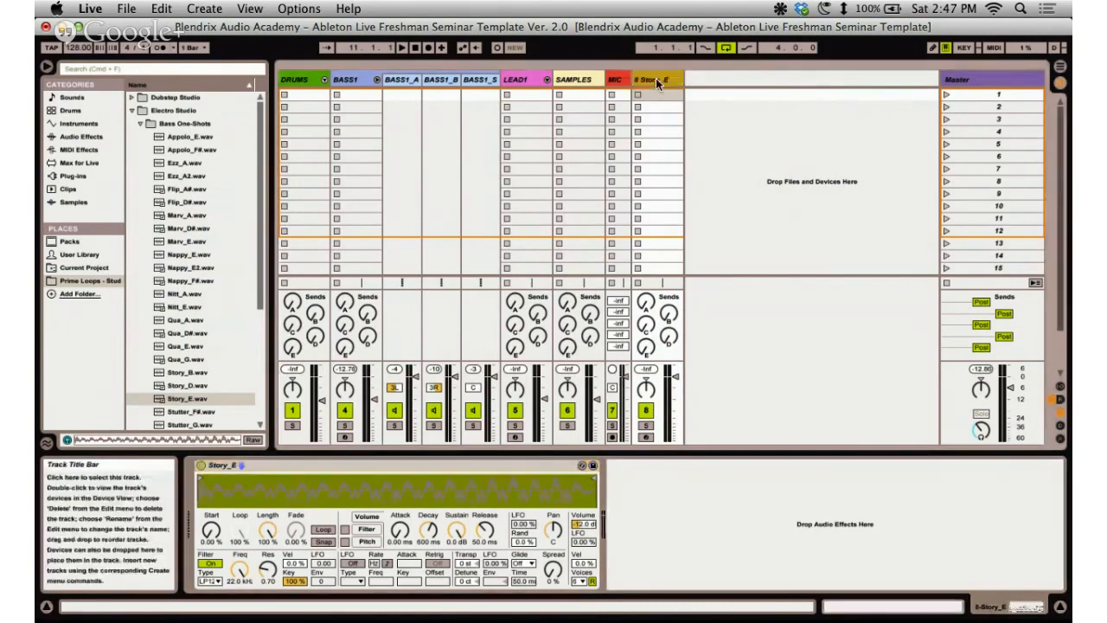
Arm the Story_E track for recording and play the sample from the computer keyboard in different octaves.
click(646, 437)
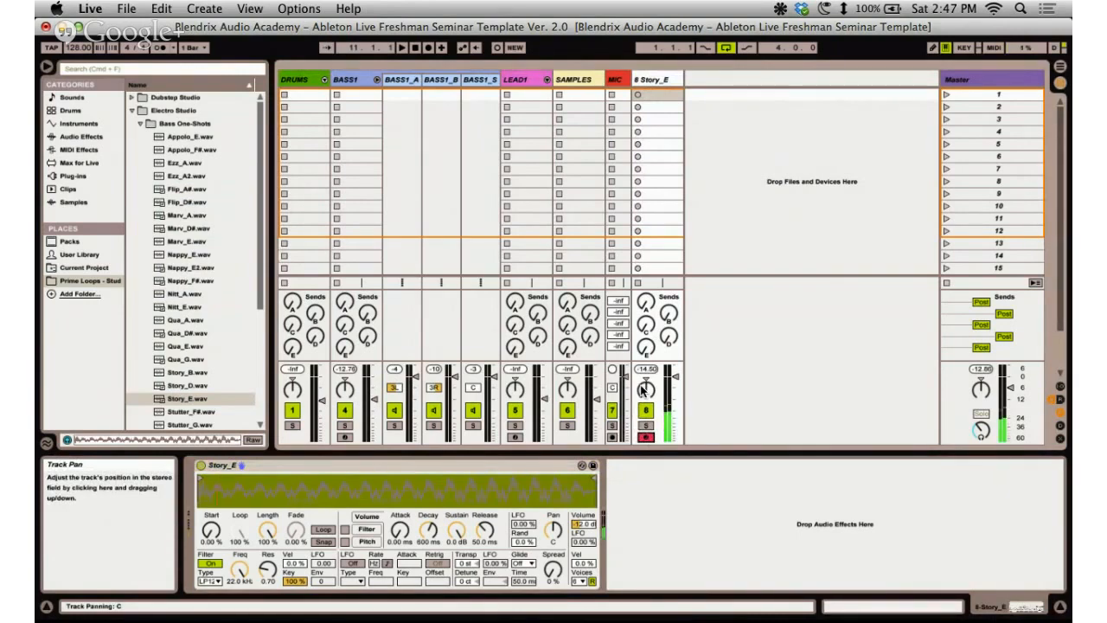
key(z)
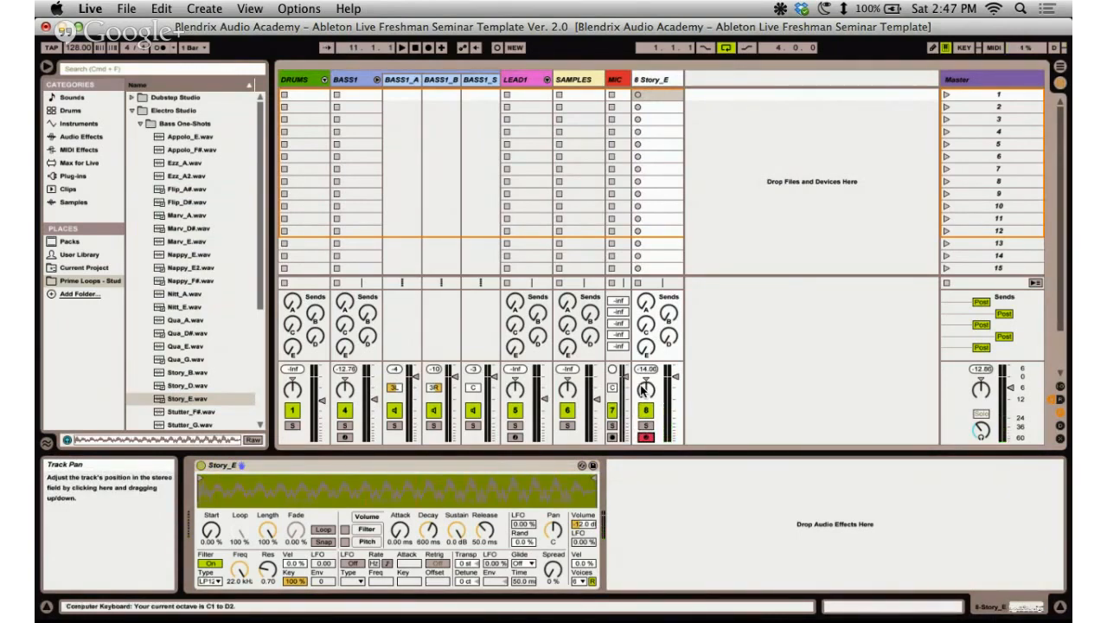
key(x)
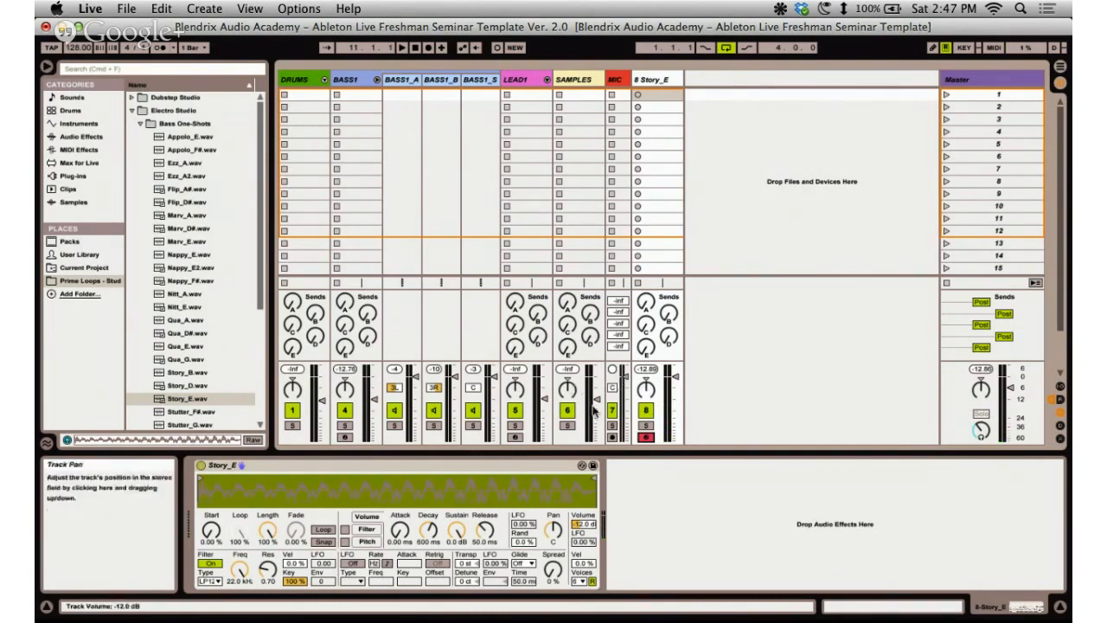
Move Story_E's start marker a short way into the waveform and turn on looping in Simpler.
click(488, 467)
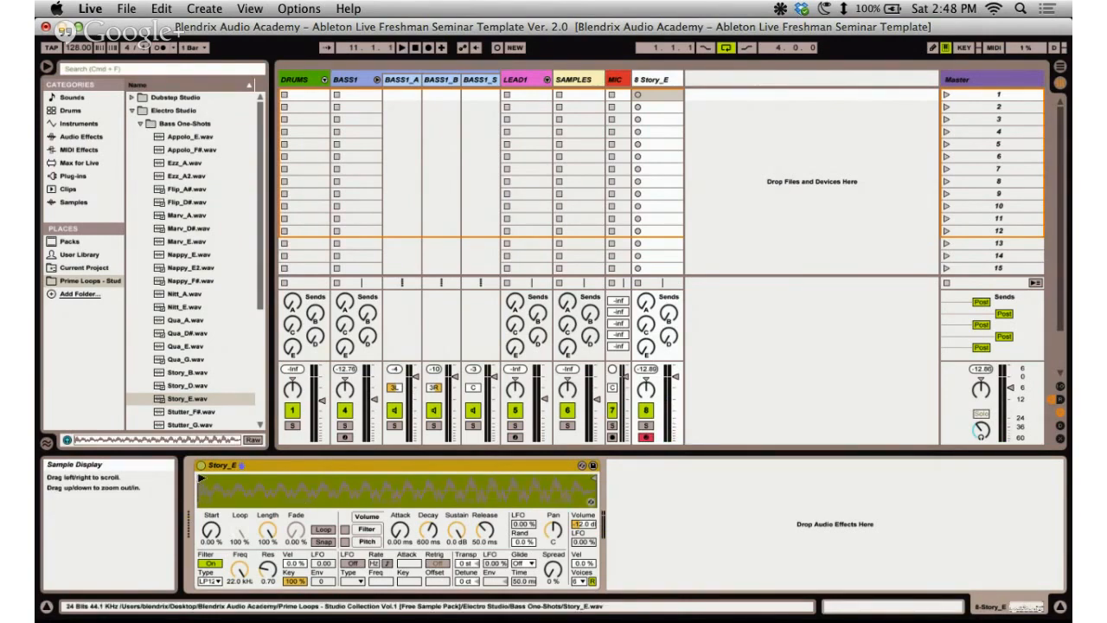
drag(201, 478, 409, 480)
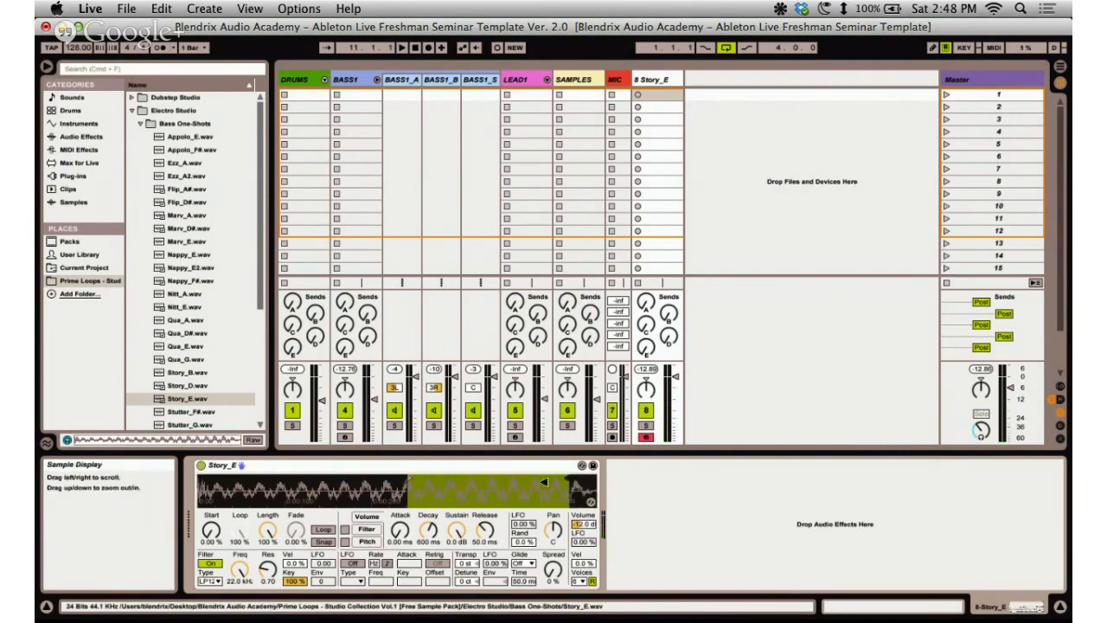
drag(414, 480, 243, 480)
click(323, 529)
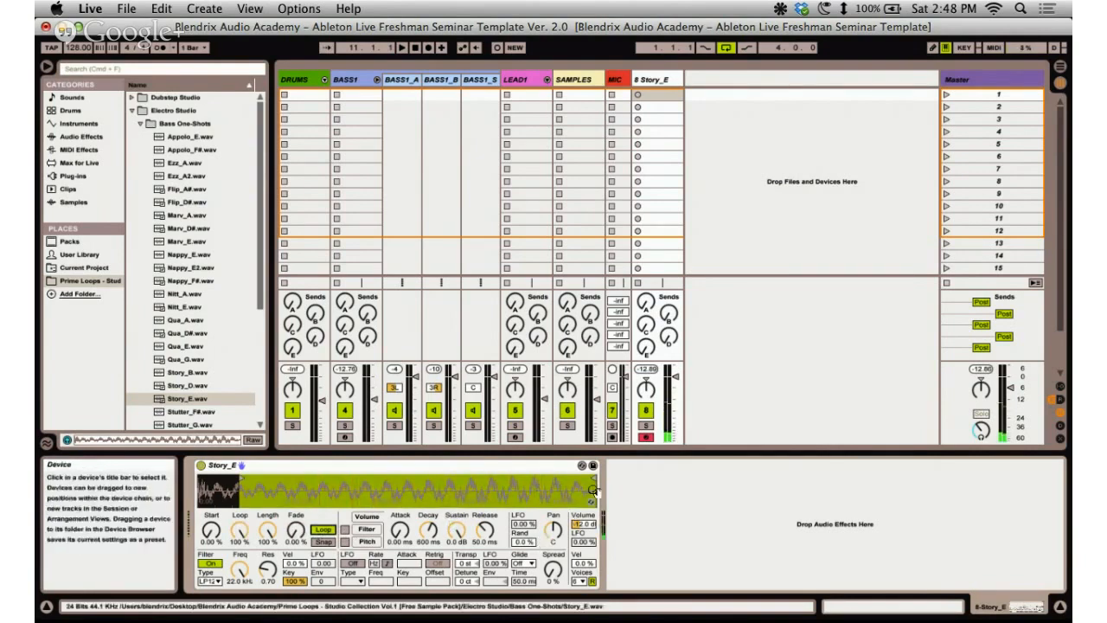
Shorten Story_E's playback region by pulling the end marker in and nudging the start marker slightly further inward.
drag(595, 480, 553, 480)
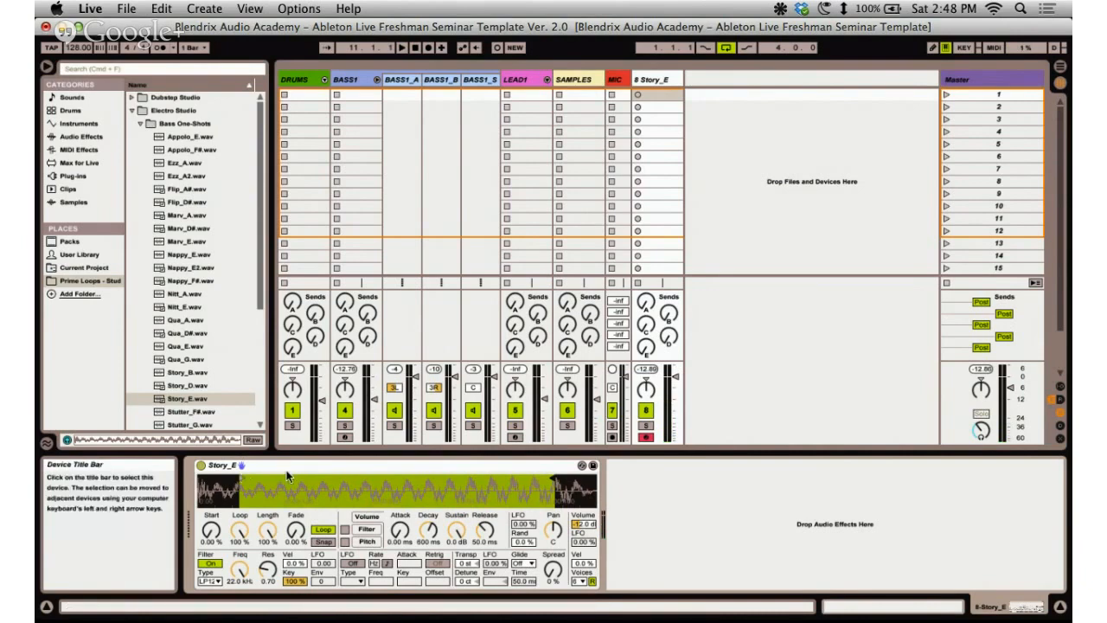
drag(309, 484, 309, 488)
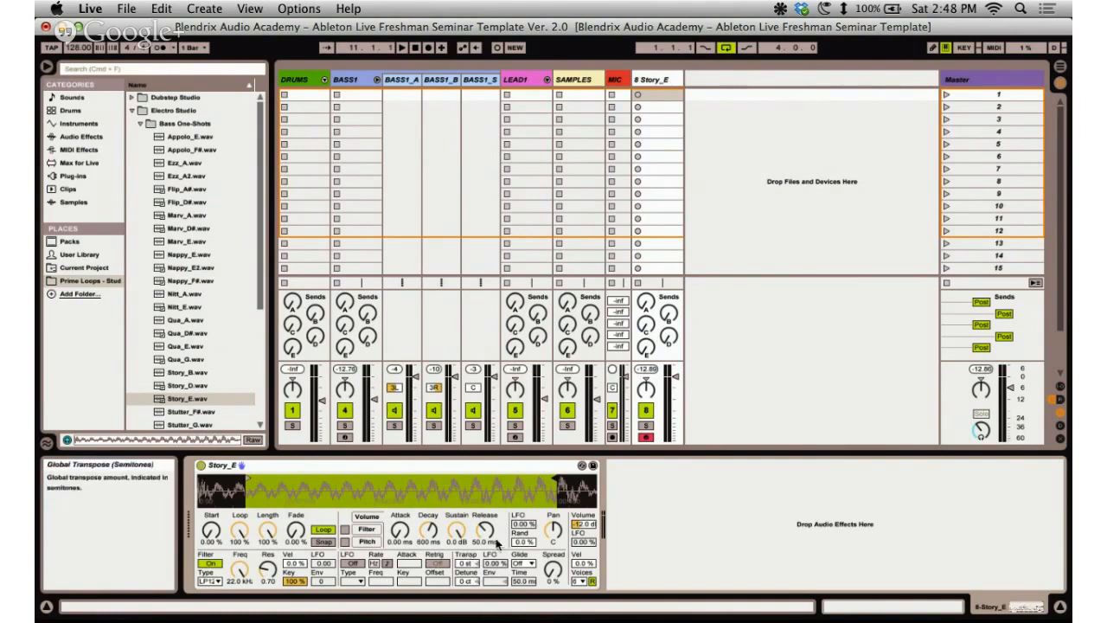
drag(251, 478, 255, 485)
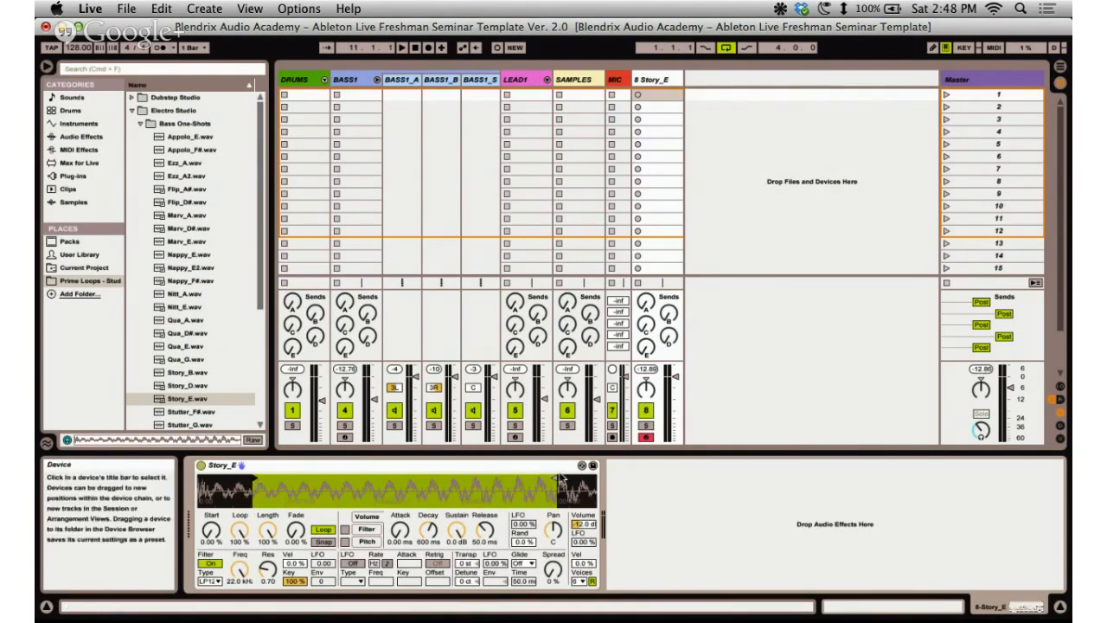
drag(558, 478, 531, 478)
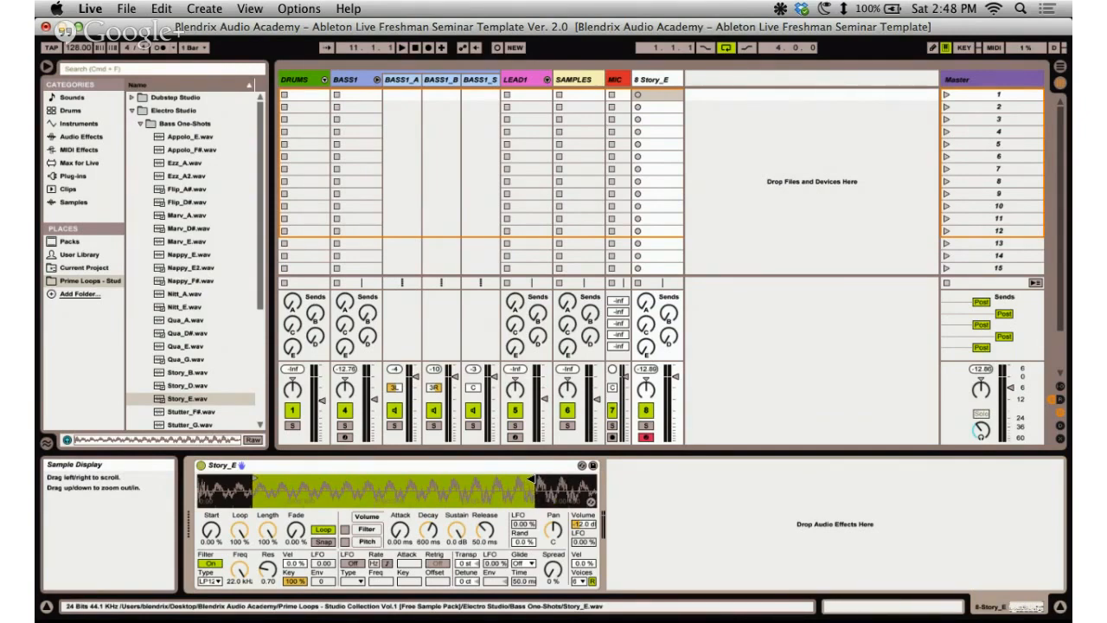
drag(531, 478, 553, 478)
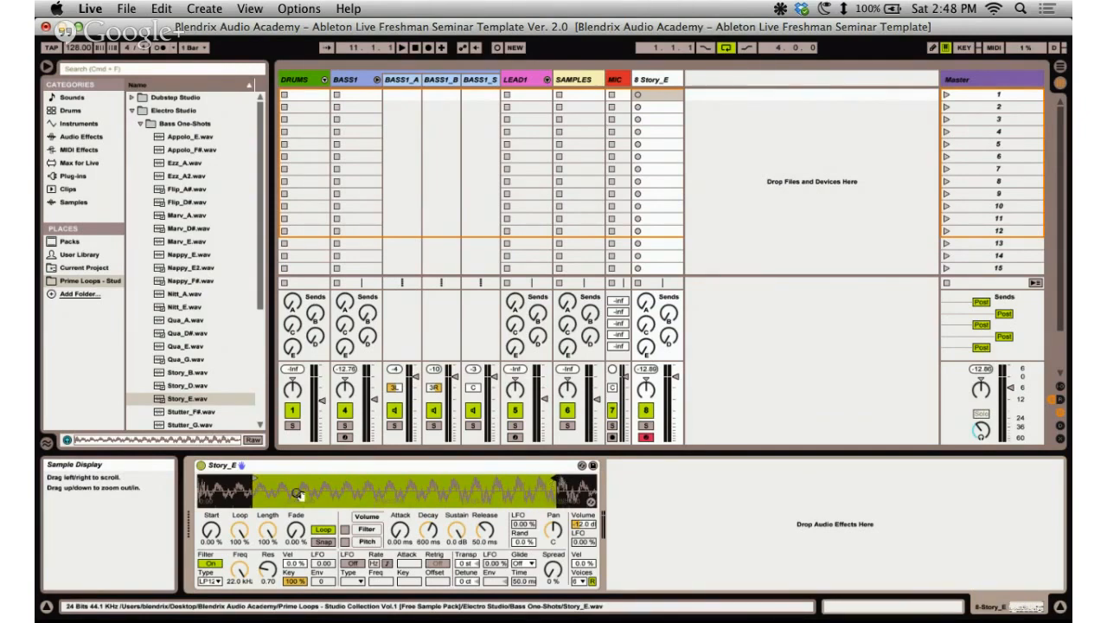
Move Story_E's start marker past the middle of the waveform and test the short loop from the computer keyboard.
drag(257, 477, 322, 483)
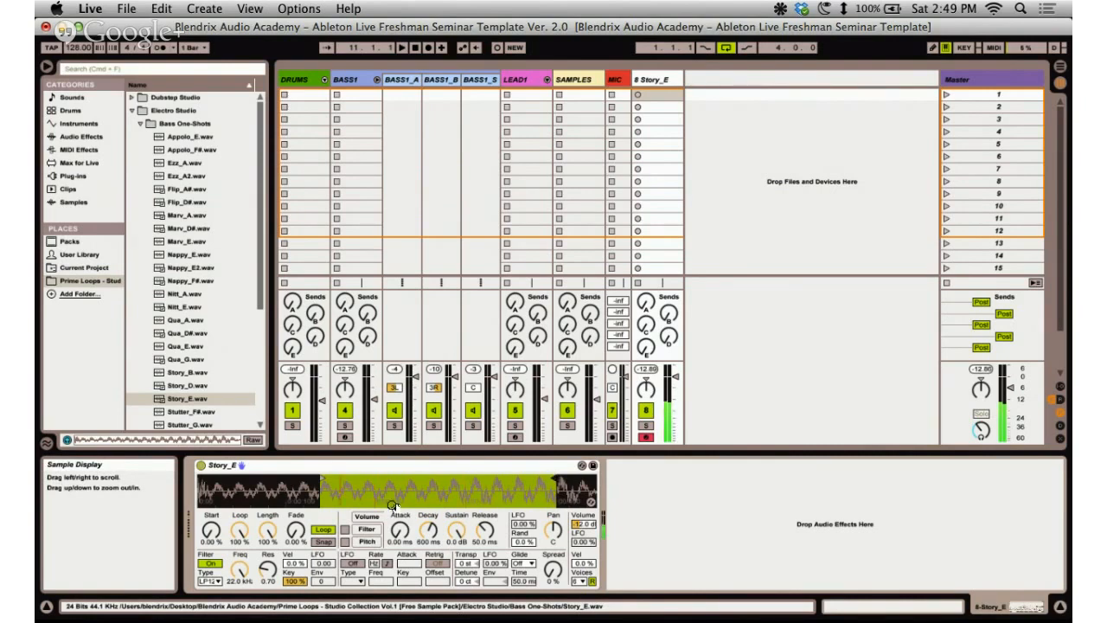
mouse_move(325, 478)
mouse_down()
mouse_move(309, 479)
mouse_move(451, 494)
mouse_up()
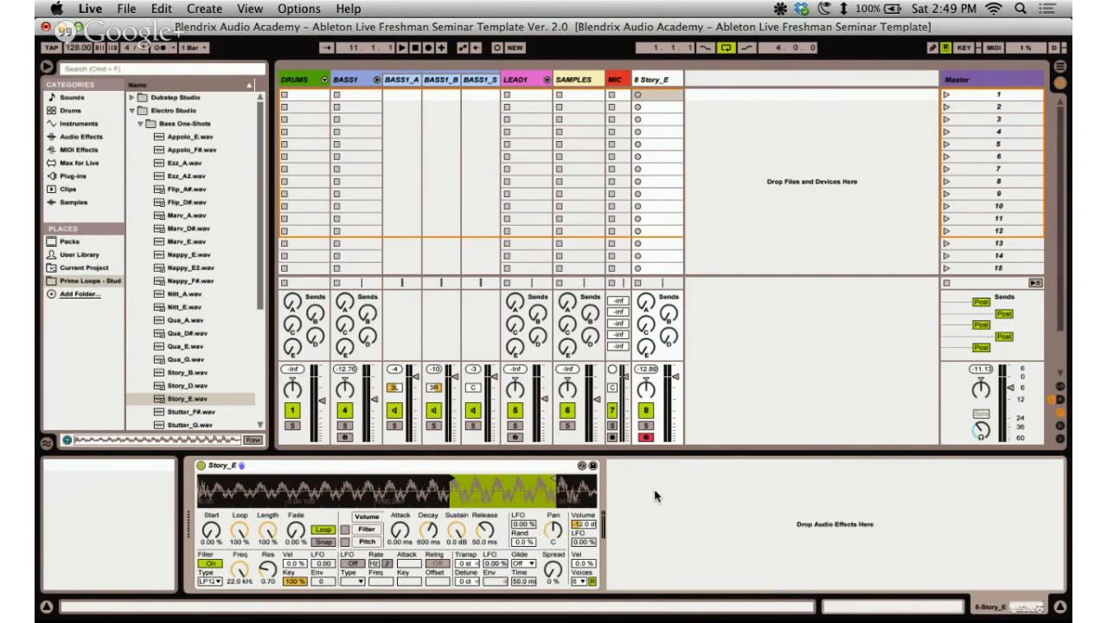
key(z)
key(a)
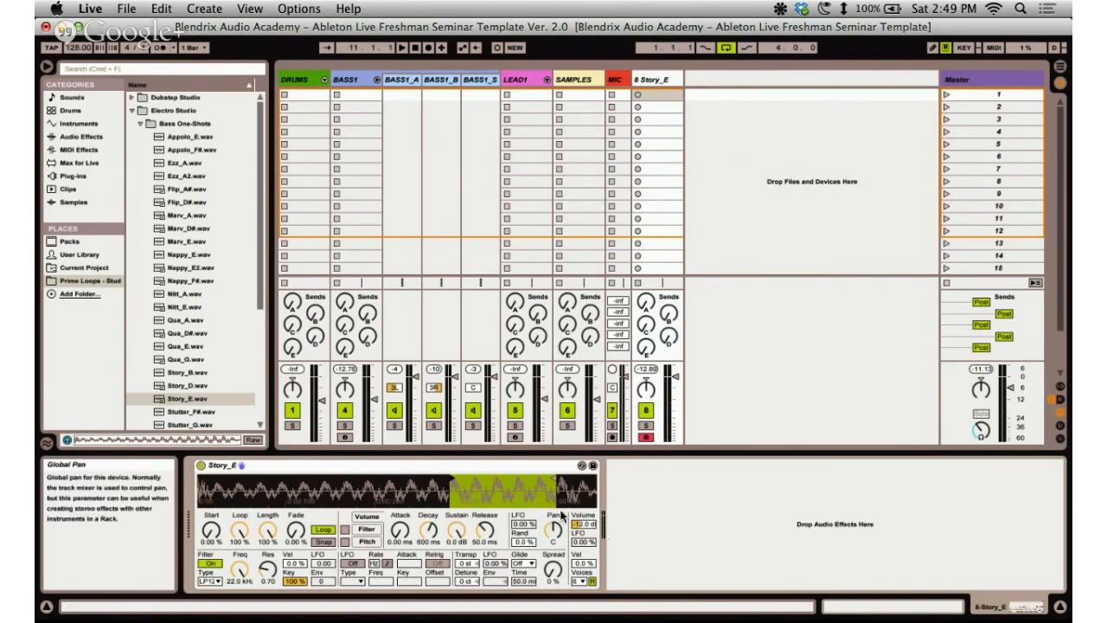
Restore Story_E's start and end markers so the playback region covers the whole waveform.
drag(552, 482, 597, 482)
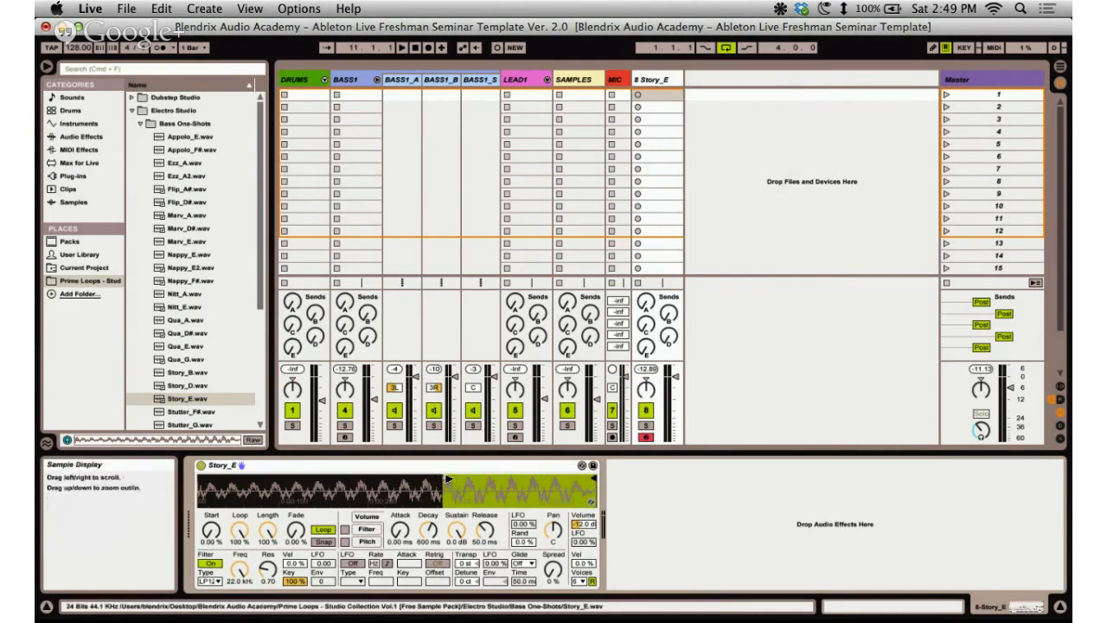
click(449, 459)
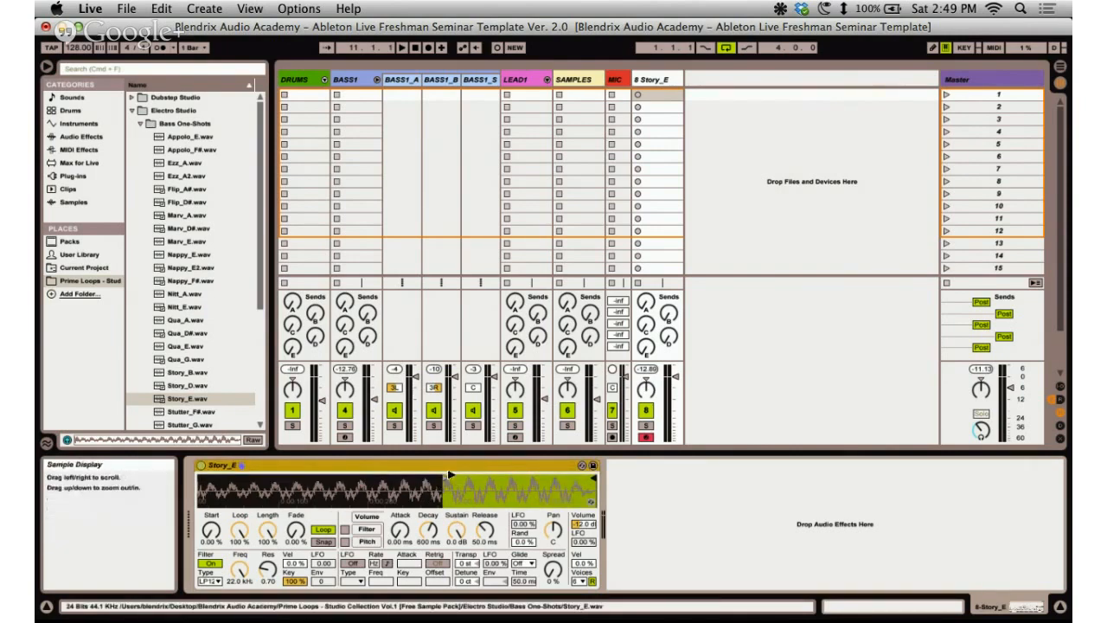
Convert the Story_E Simpler into a Sampler and show its zone editor.
right_click(379, 465)
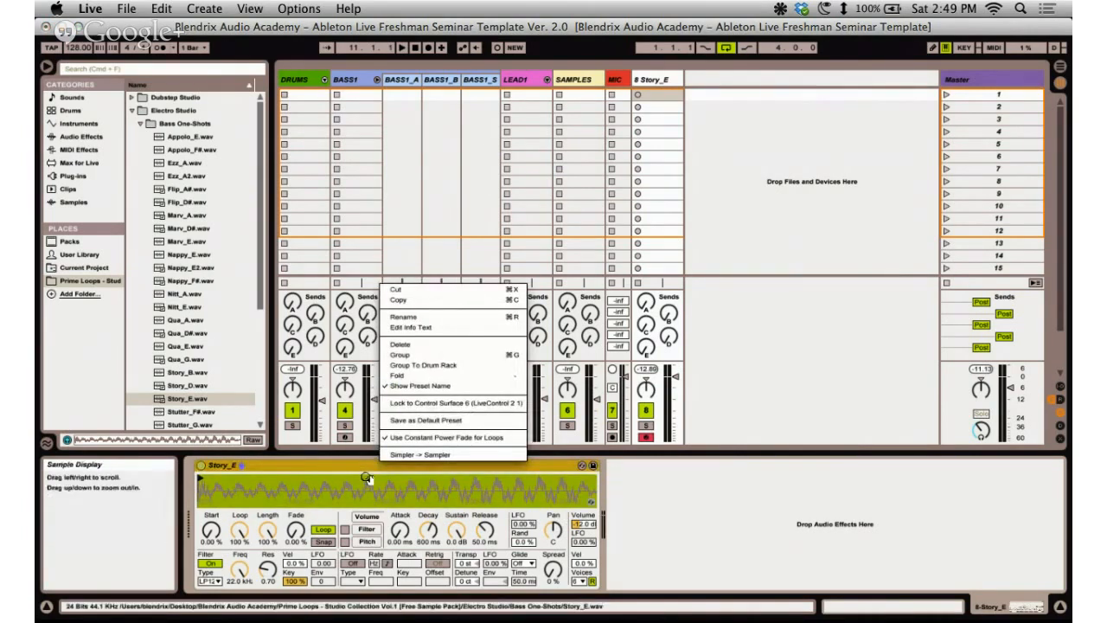
click(323, 460)
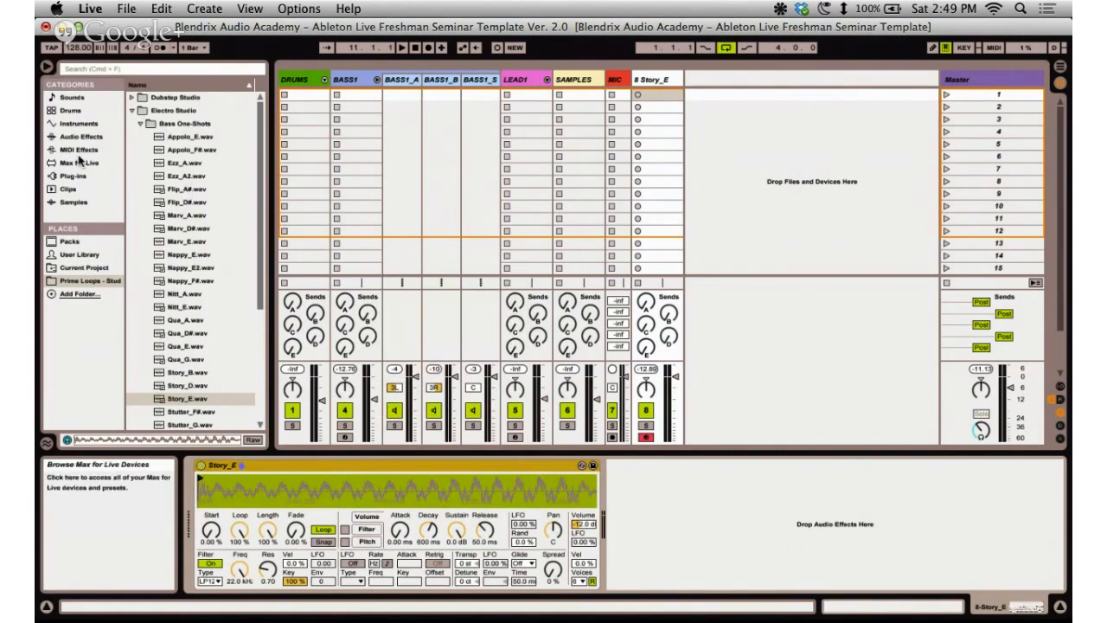
click(80, 123)
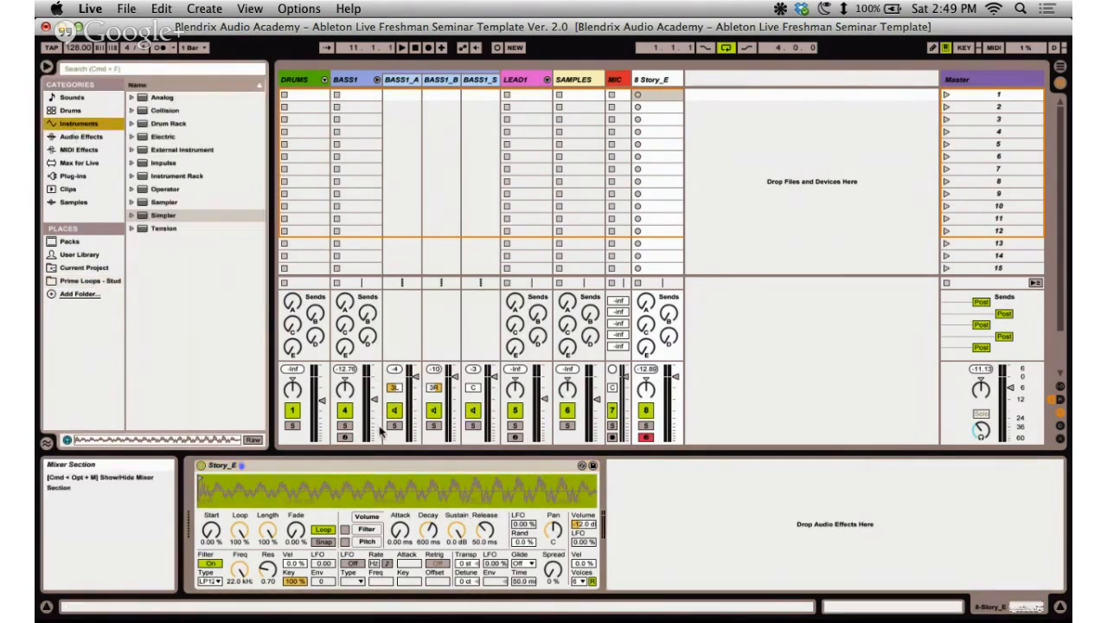
click(385, 466)
right_click(389, 465)
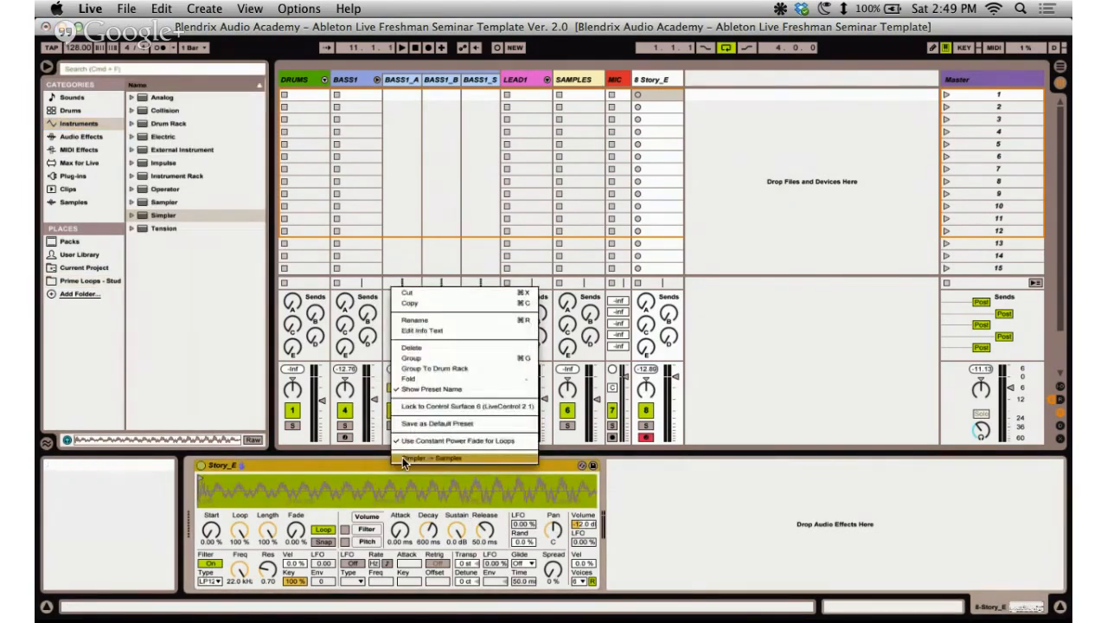
click(464, 457)
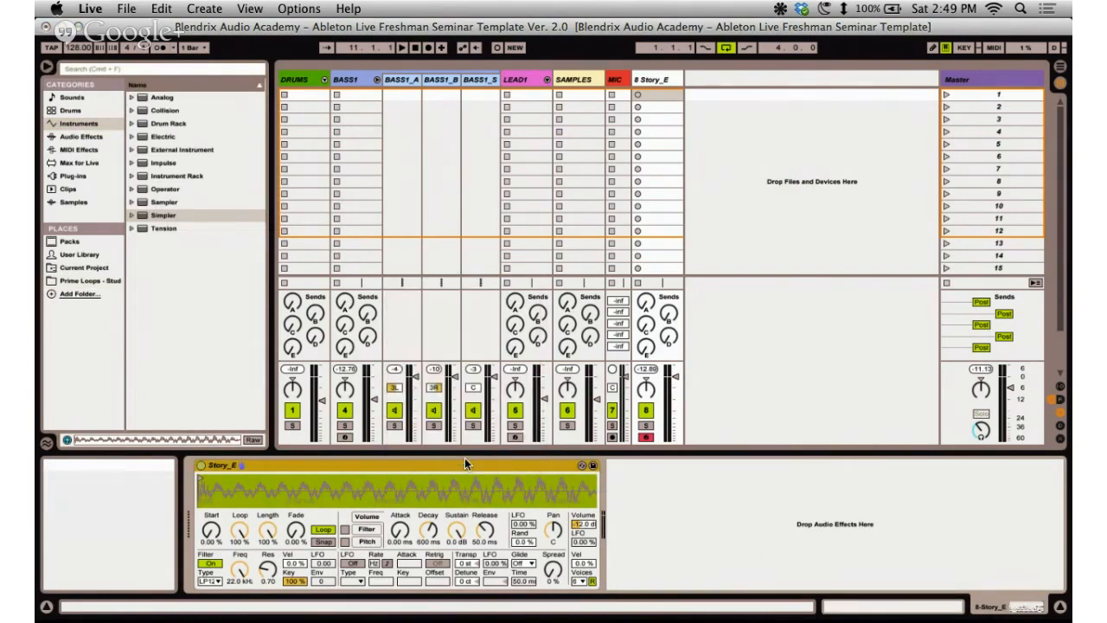
click(346, 467)
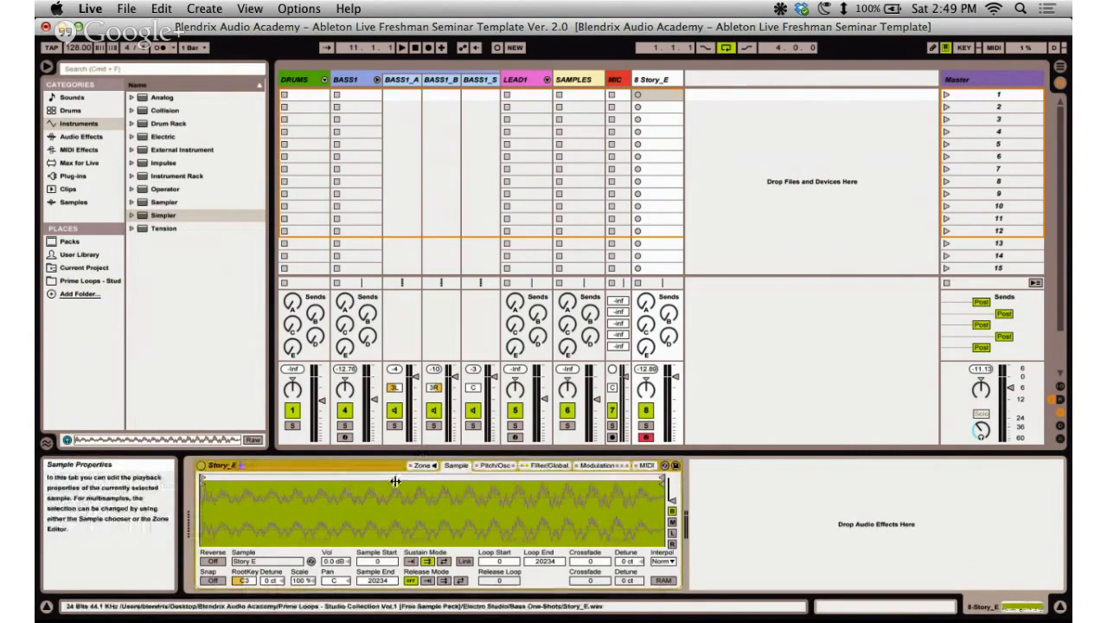
click(422, 465)
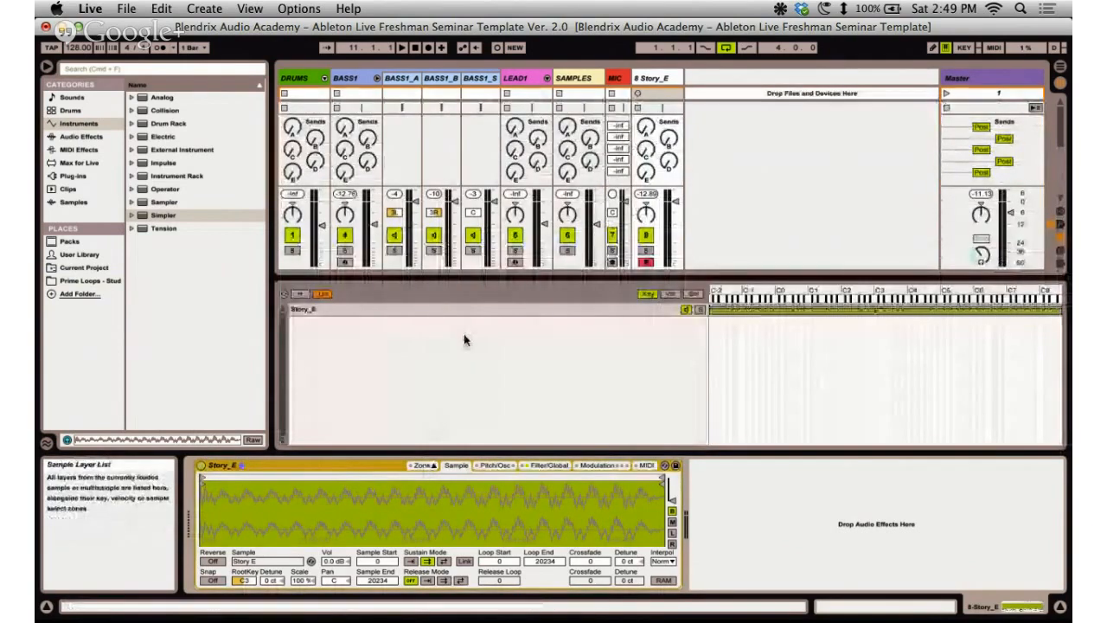
Look through the Sampler's Pitch/Osc, Filter/Global, Modulation and MIDI settings for Story_E.
click(494, 421)
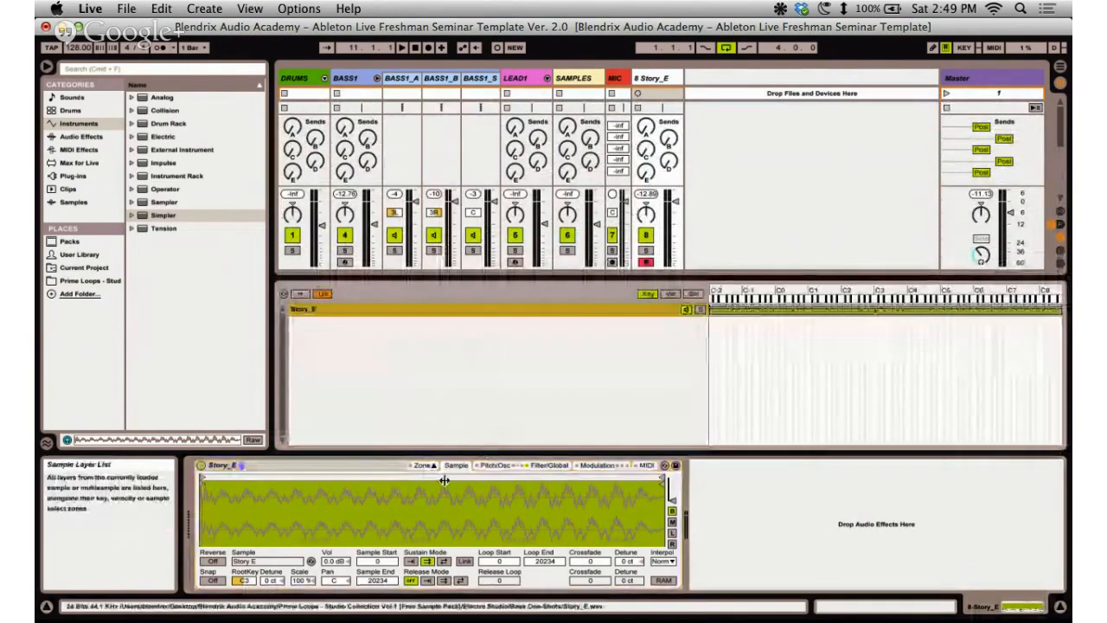
click(495, 467)
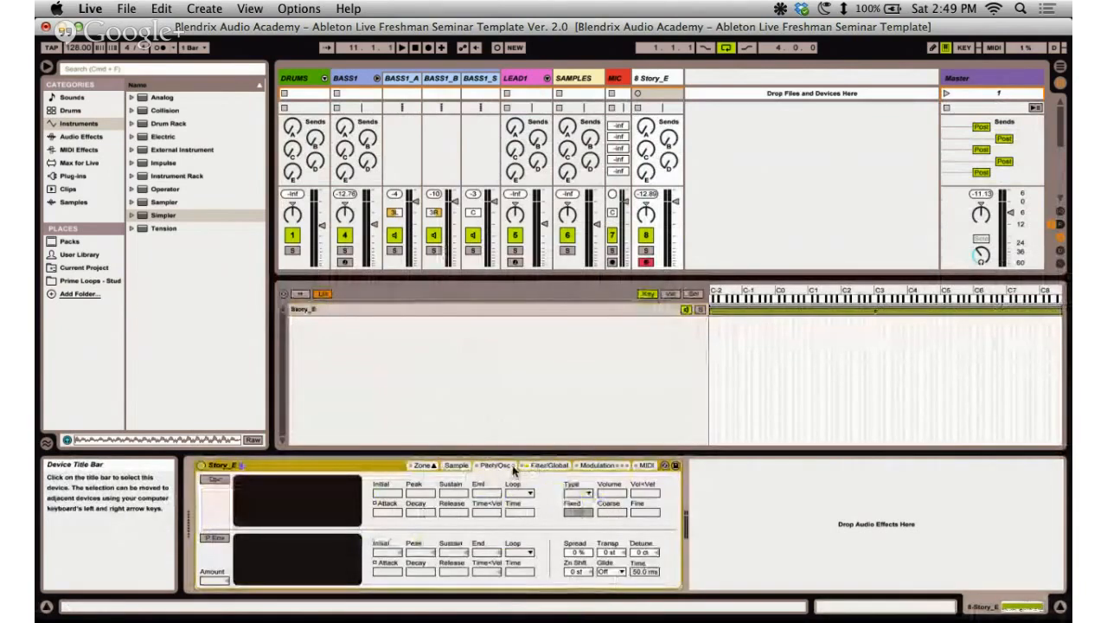
click(550, 467)
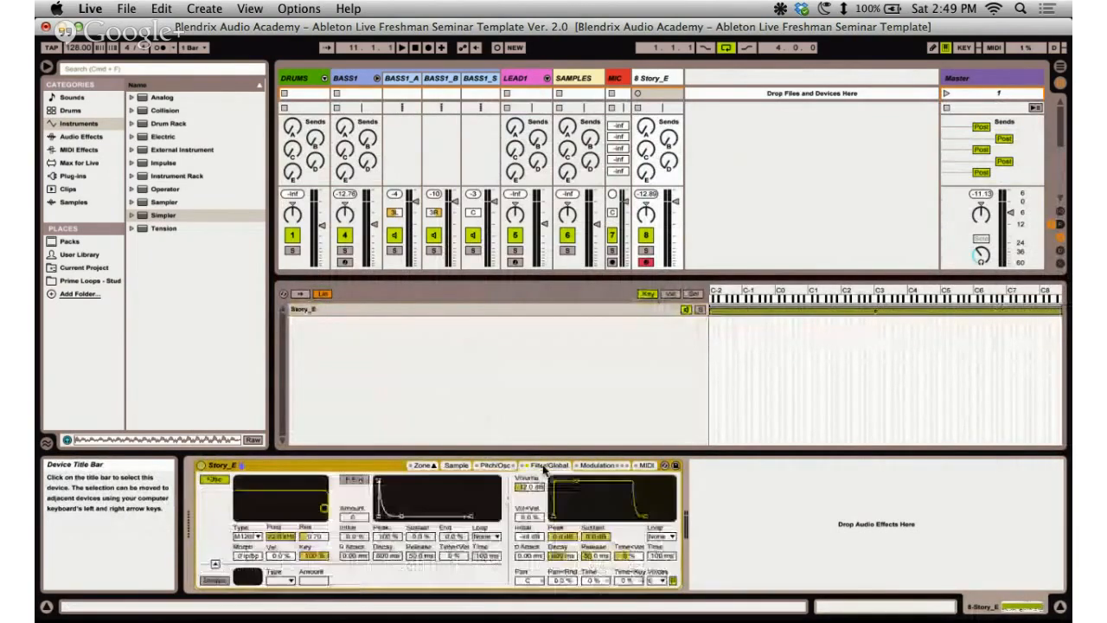
click(598, 466)
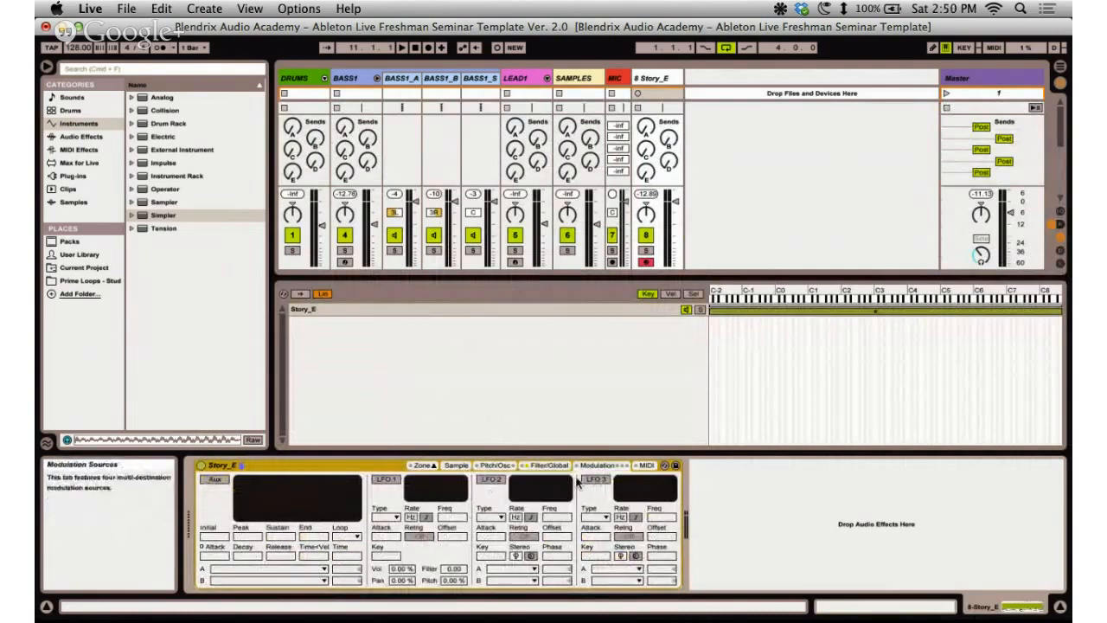
click(647, 466)
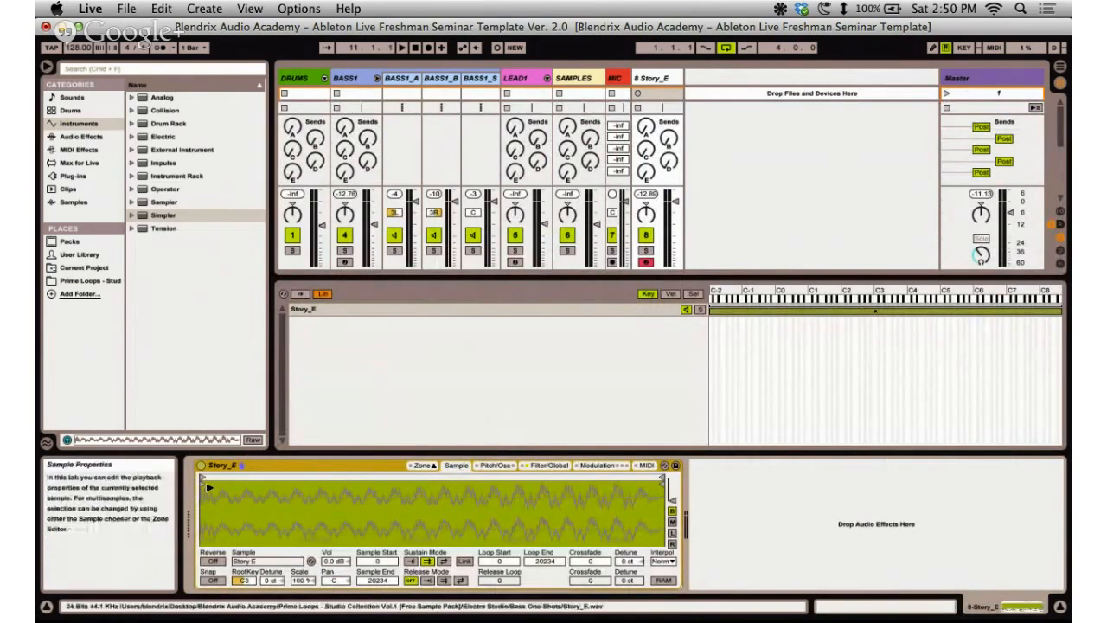
Narrow Story_E's sustain loop to a start of about 13549 and an end of about 17926, and play notes to test it.
mouse_move(204, 477)
mouse_down()
mouse_move(498, 474)
mouse_move(463, 474)
mouse_up()
drag(664, 476, 610, 478)
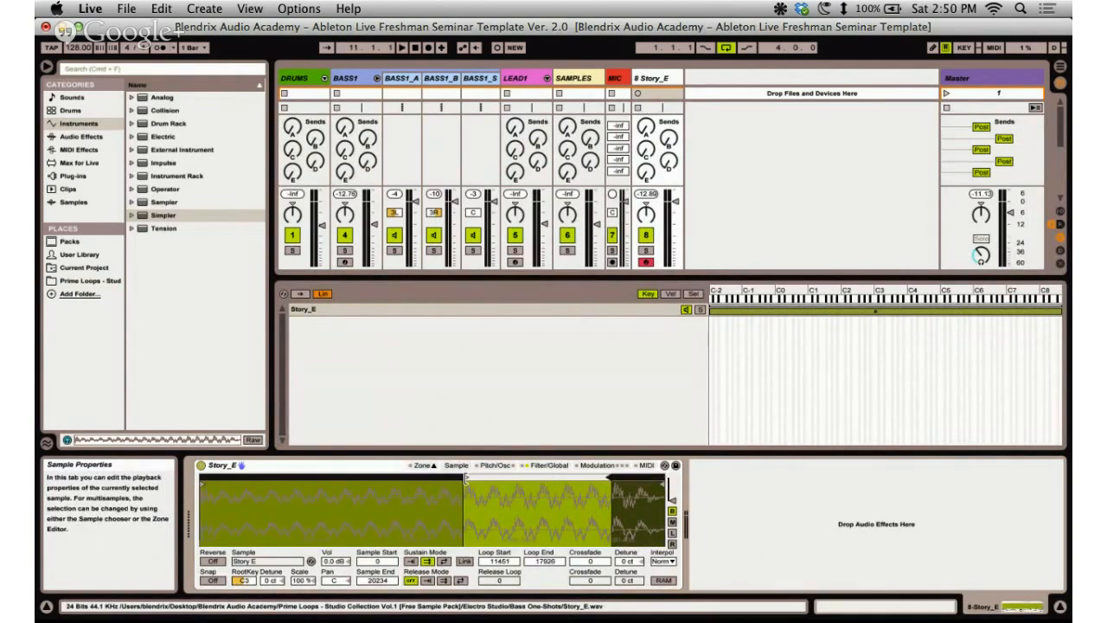
drag(464, 474, 514, 476)
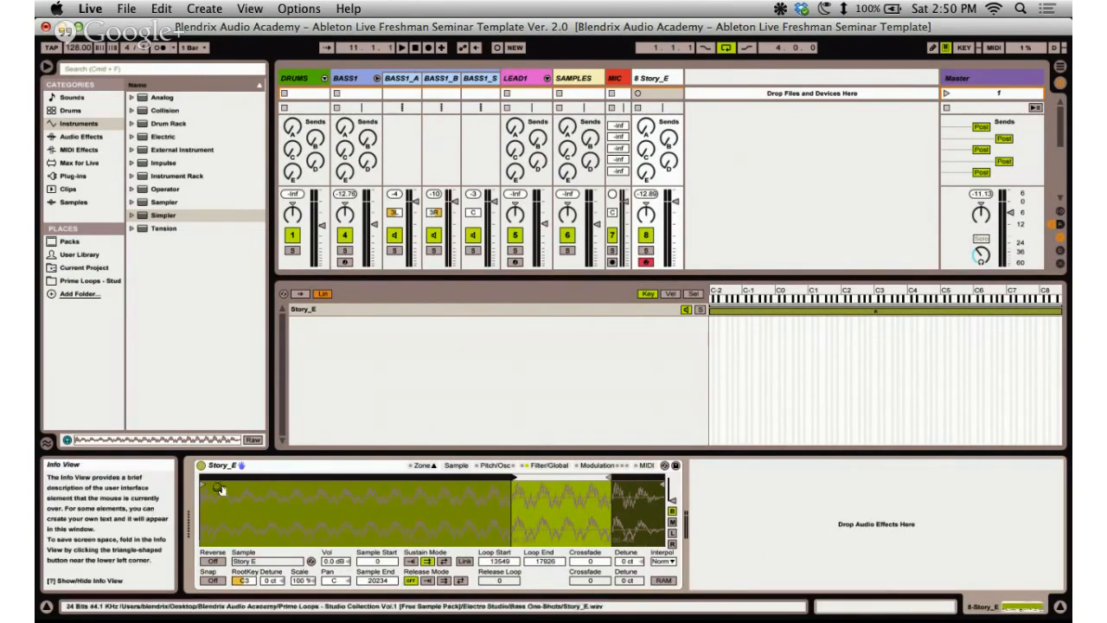
key(a)
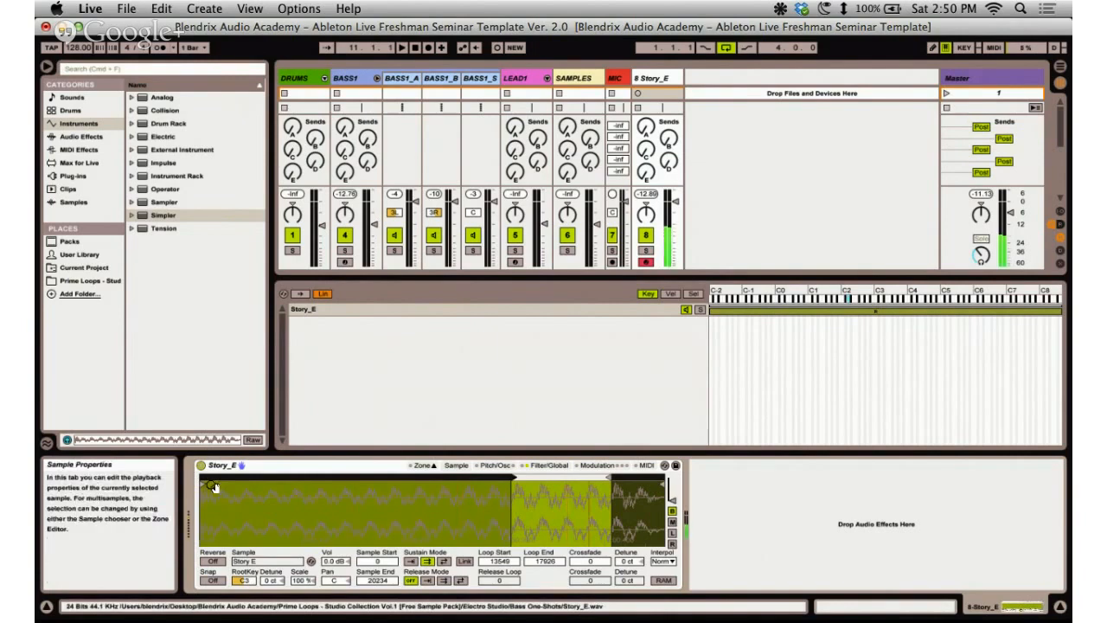
key(g)
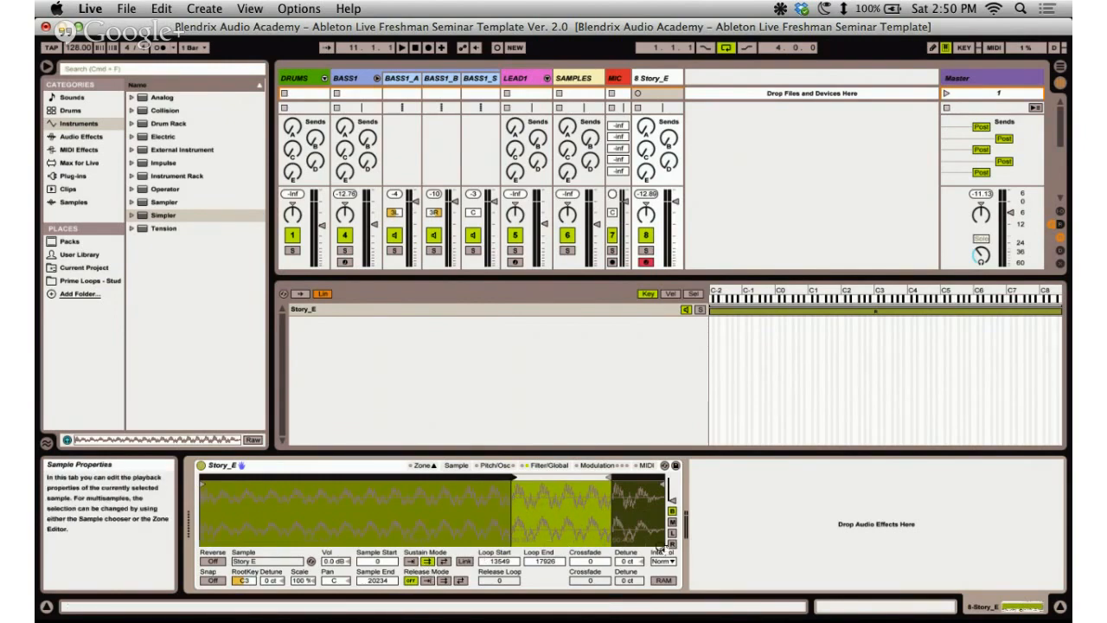
Set Story_E's sustain loop to back-and-forth with loop start about 8243 and crossfade about 3870, and audition it with played notes.
click(443, 562)
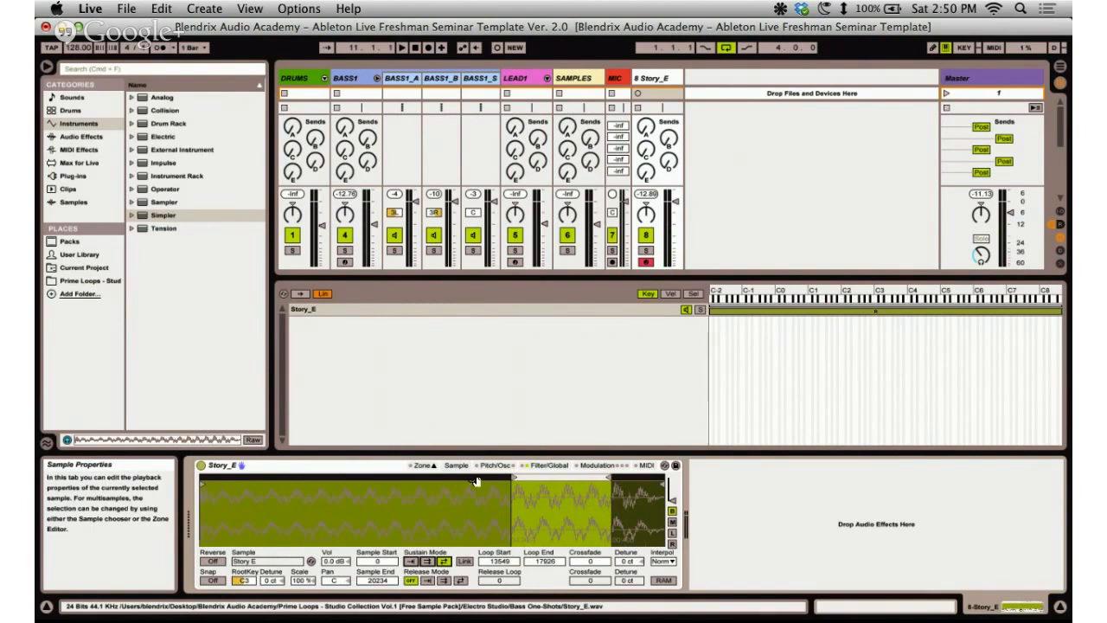
drag(512, 475, 391, 465)
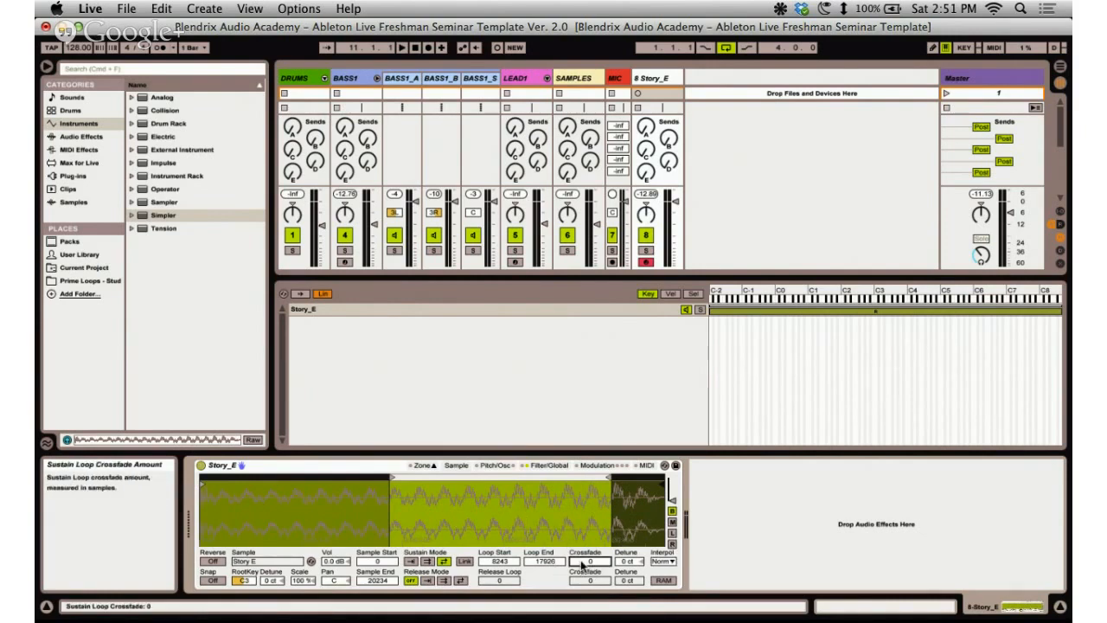
mouse_move(594, 565)
mouse_down()
mouse_move(594, 527)
mouse_move(589, 562)
mouse_up()
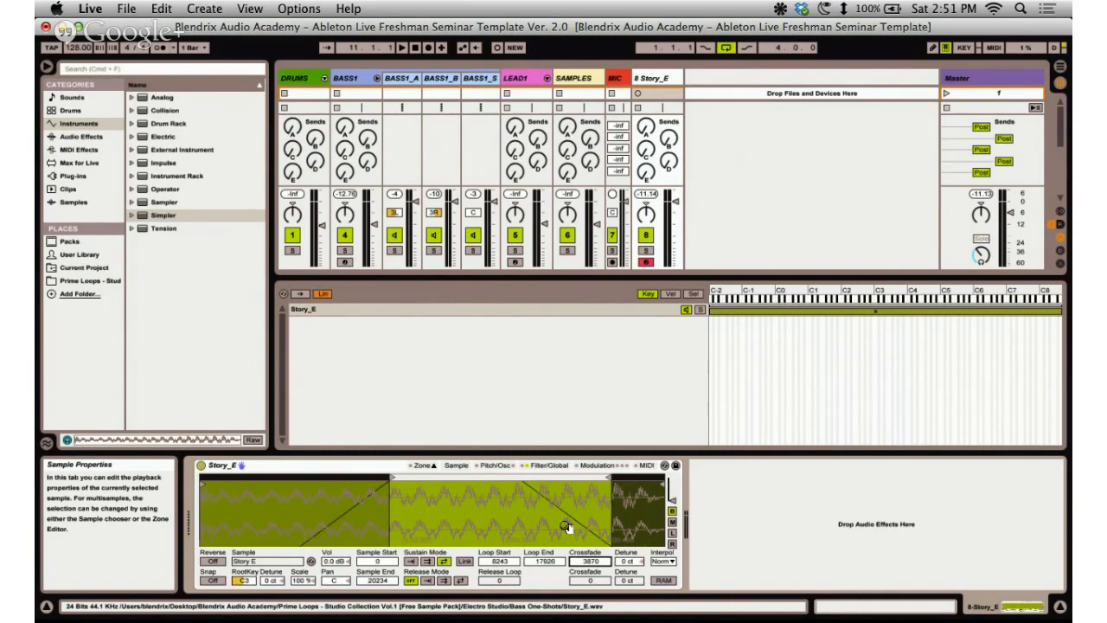
key(x)
key(a)
click(376, 467)
click(447, 373)
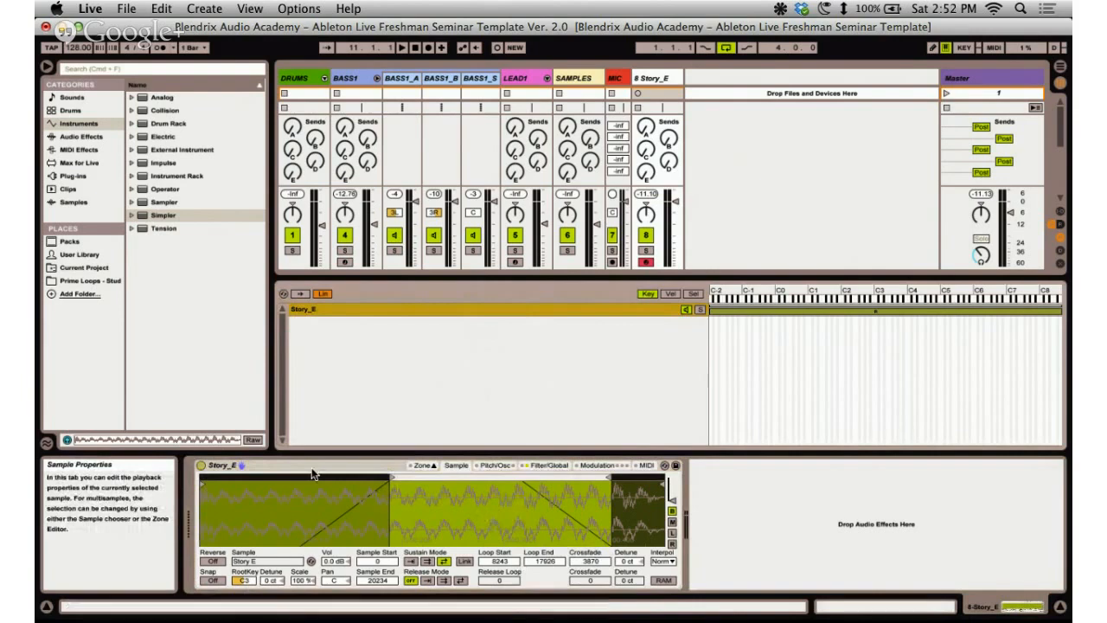
Add Nappy_E.wav from the Prime Loops folder's Electro Studio bass one-shots as a second Sampler layer.
click(82, 281)
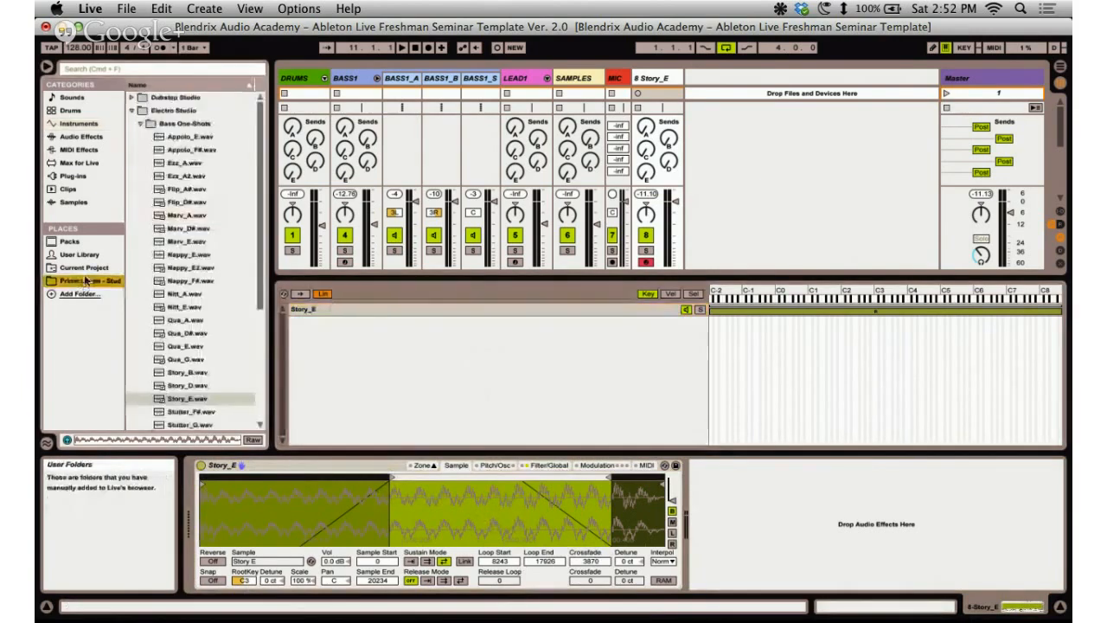
click(201, 389)
scroll(201, 393, down, 1)
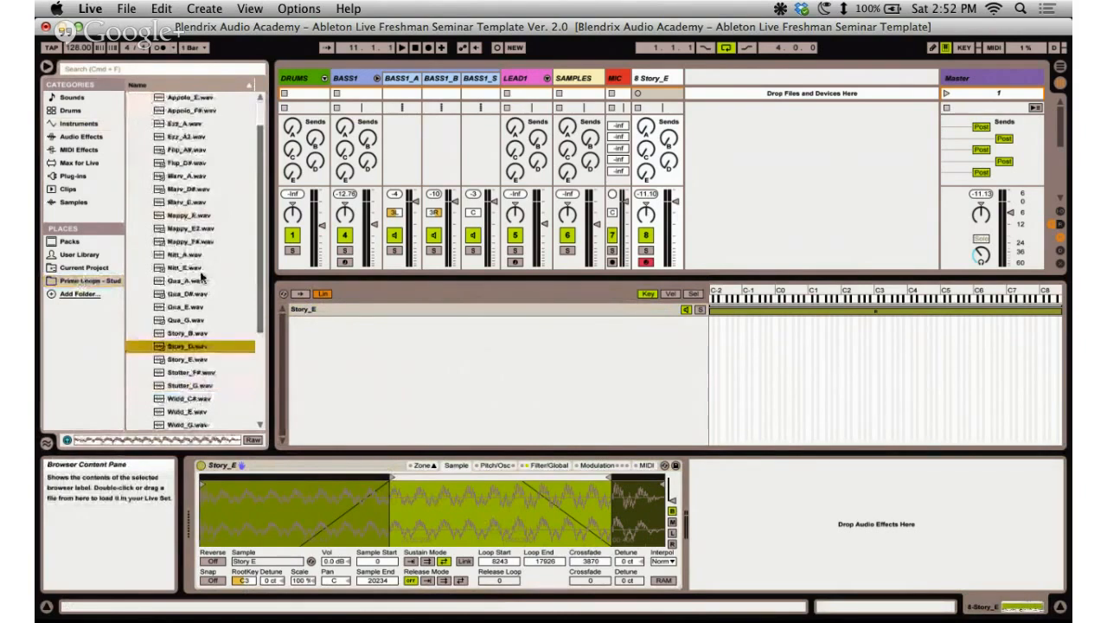
click(201, 215)
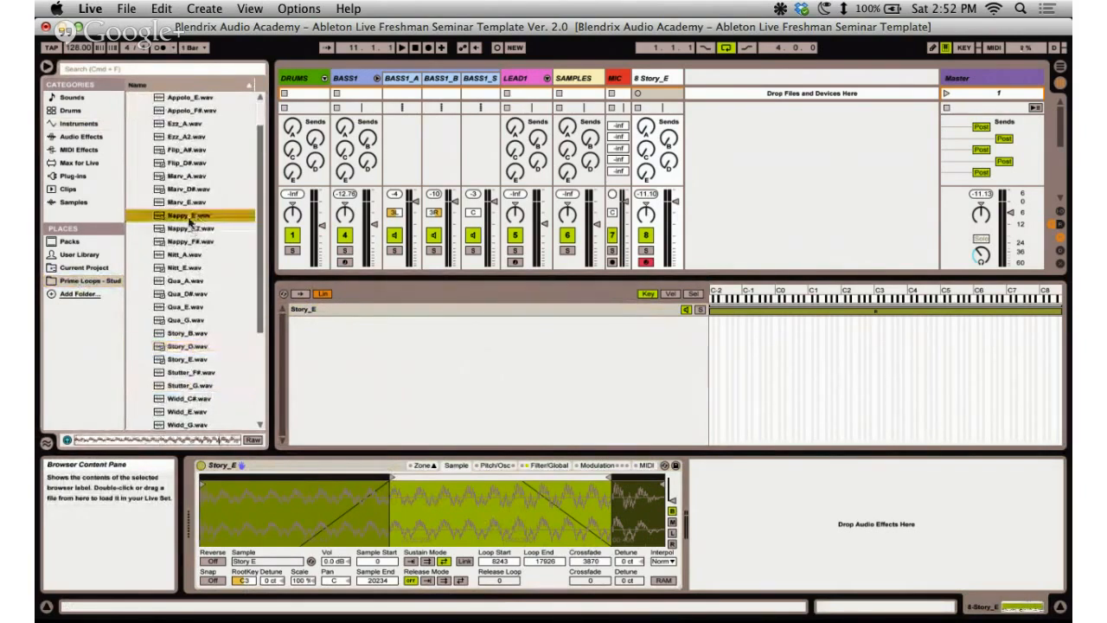
scroll(207, 216, up, 1)
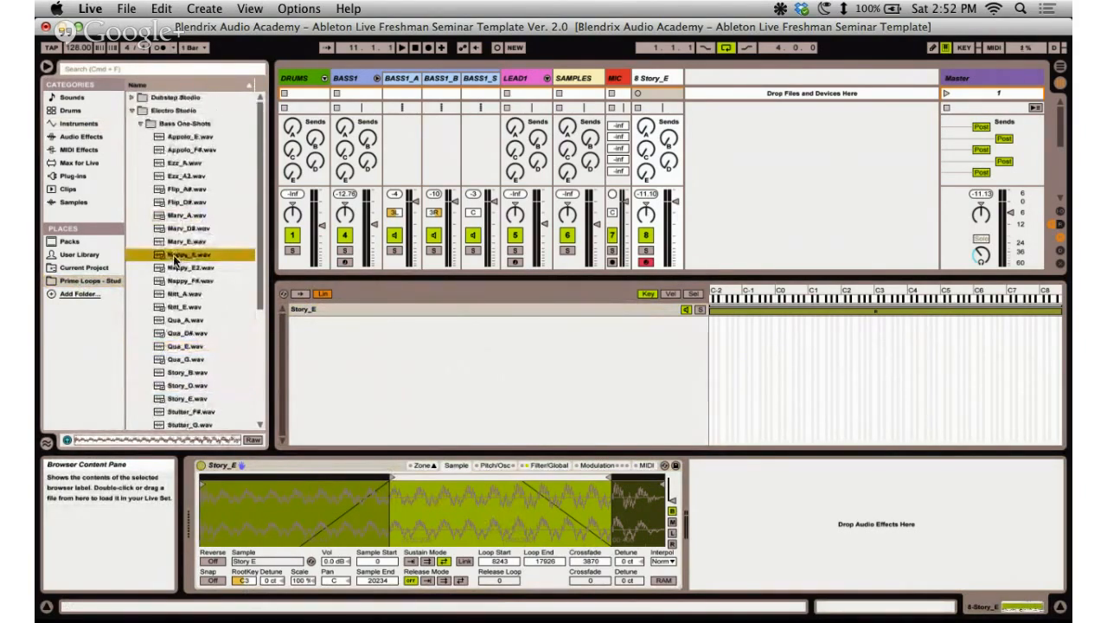
drag(174, 258, 439, 346)
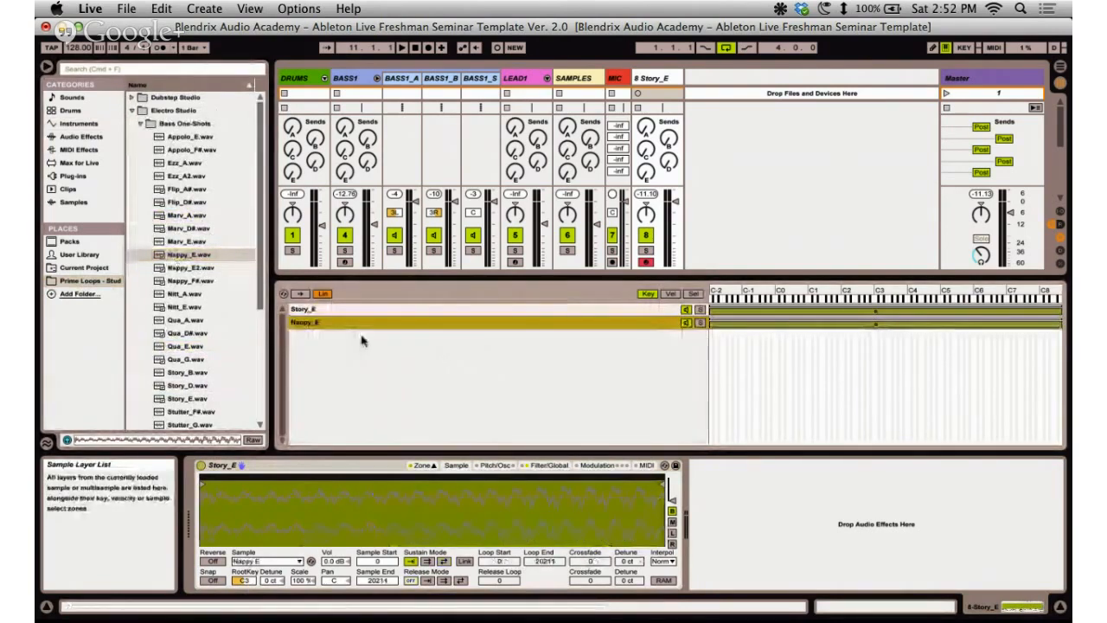
Add Marv_E.wav, Widd_E.wav and Qua_E.wav from the same bass one-shots folder as further Sampler layers.
click(184, 243)
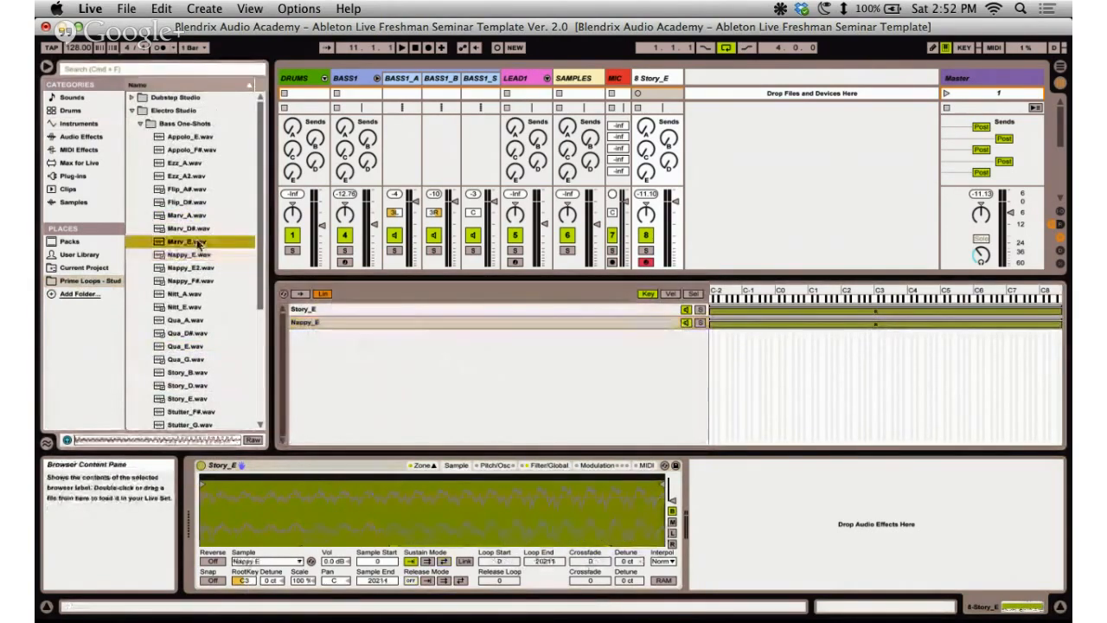
drag(182, 244, 334, 337)
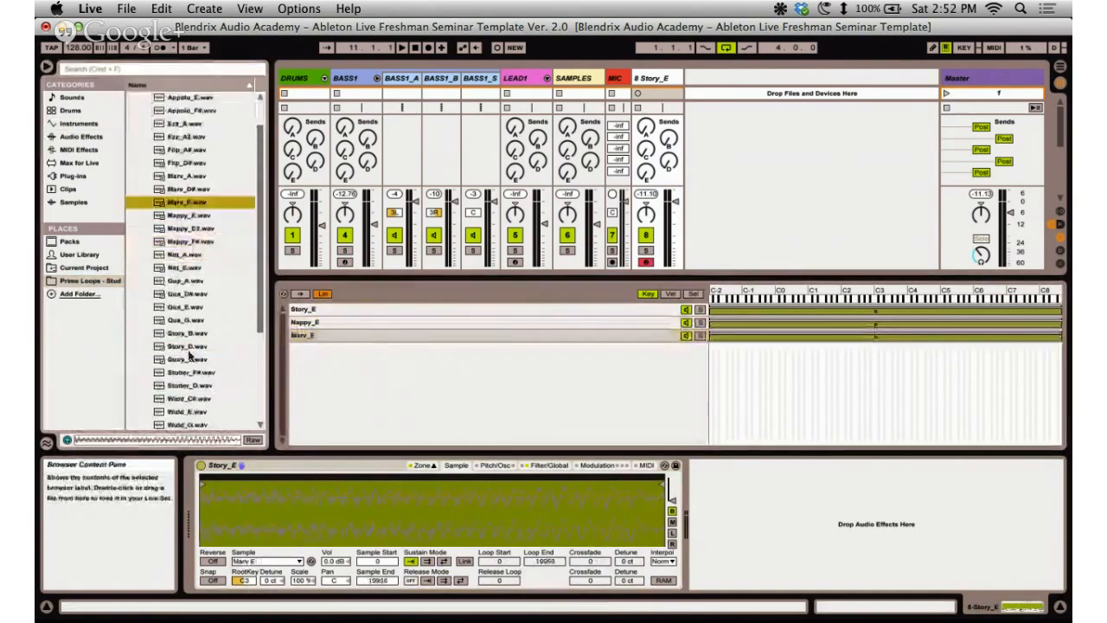
scroll(192, 356, down, 5)
click(178, 320)
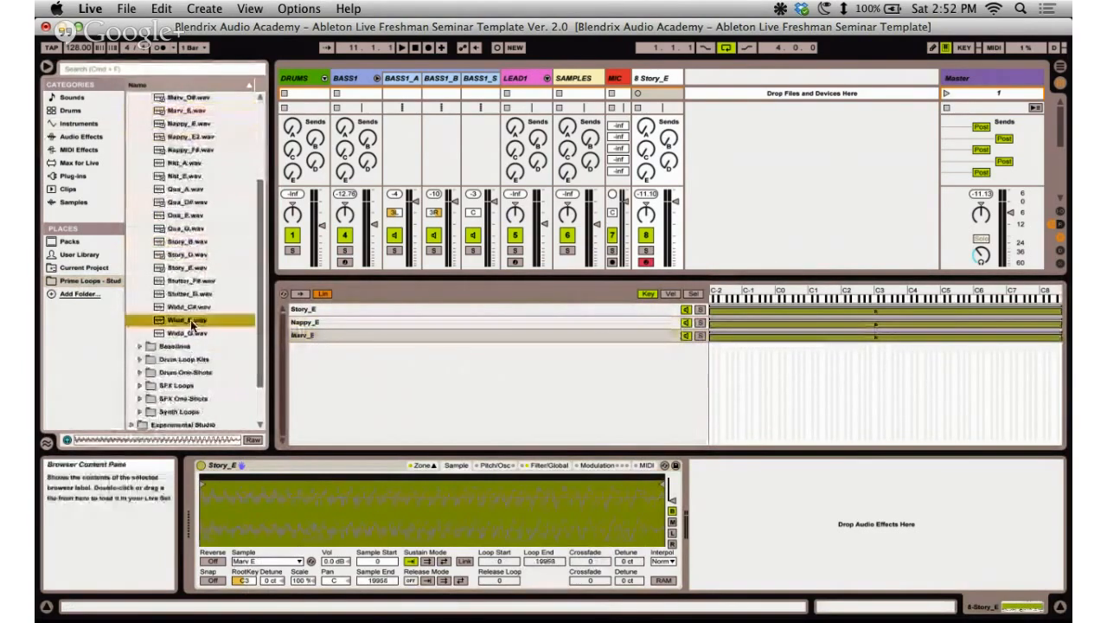
drag(176, 324, 497, 406)
drag(394, 436, 412, 389)
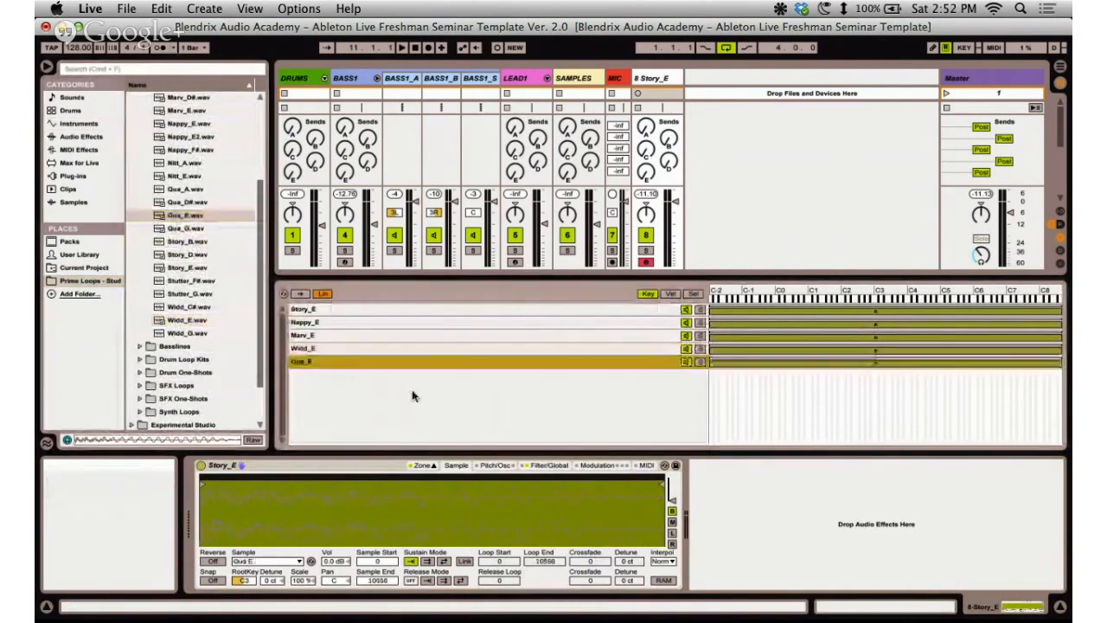
Go through the five sample layers one by one to compare their waveforms, ending on Story_E.
click(489, 309)
click(490, 322)
click(488, 335)
click(486, 351)
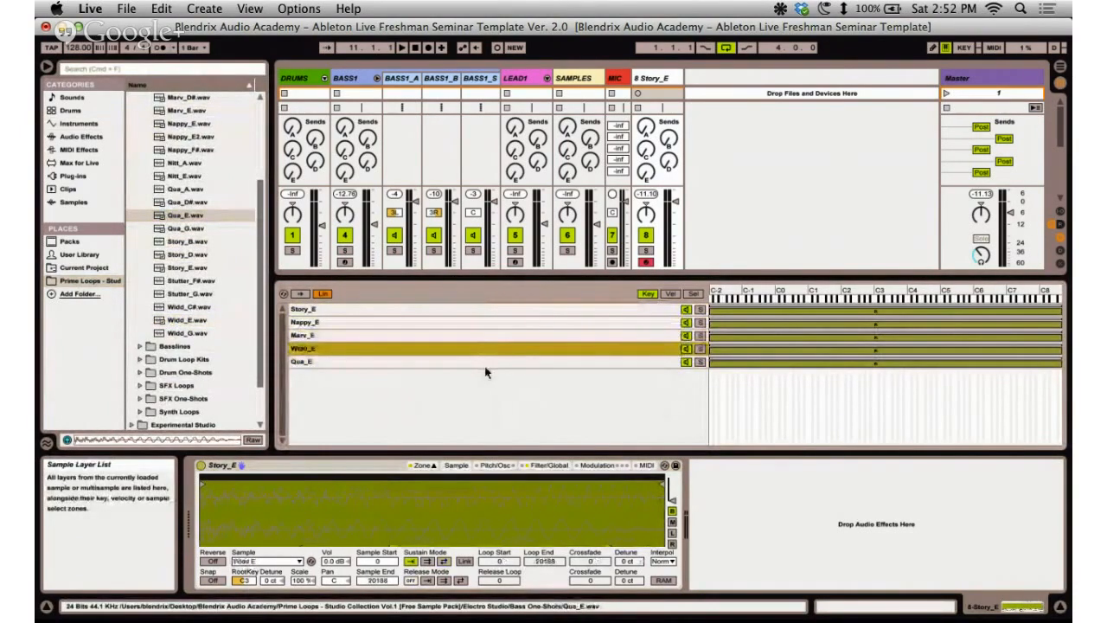
click(484, 363)
click(484, 309)
click(486, 334)
click(483, 358)
click(487, 309)
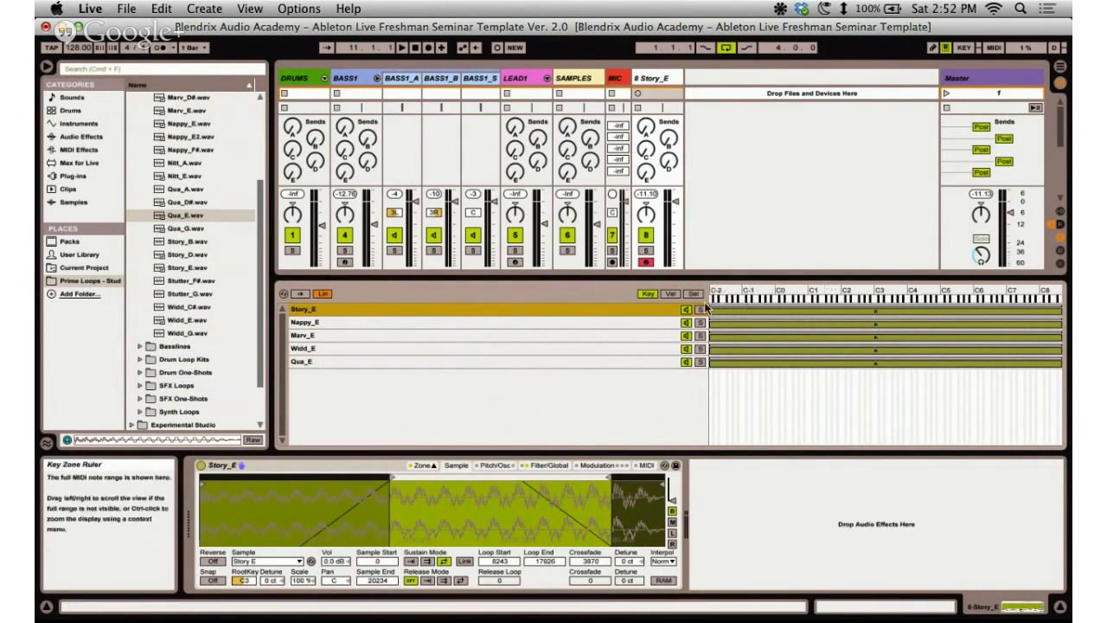
Show the sample select zones and distribute the ranges of all five layers equally.
click(671, 294)
click(696, 295)
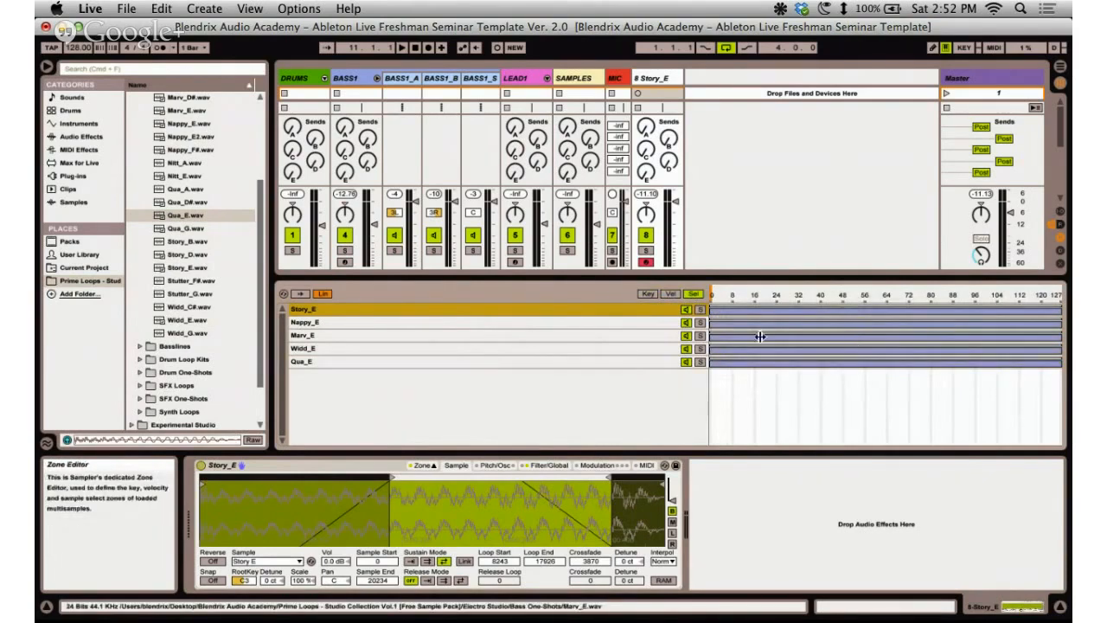
shift+click(561, 361)
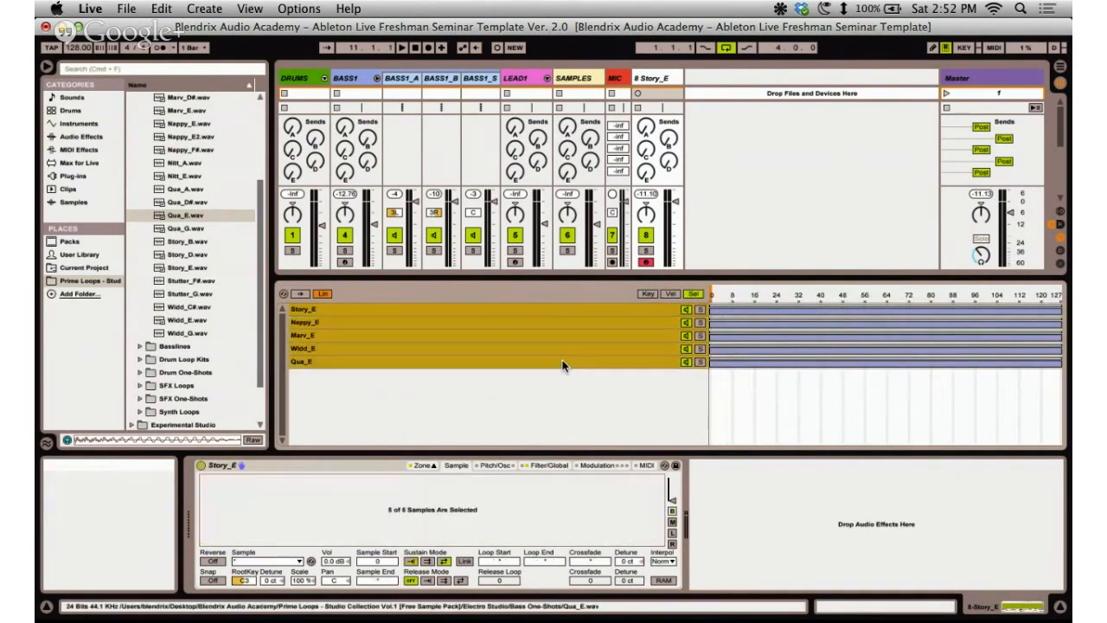
right_click(730, 331)
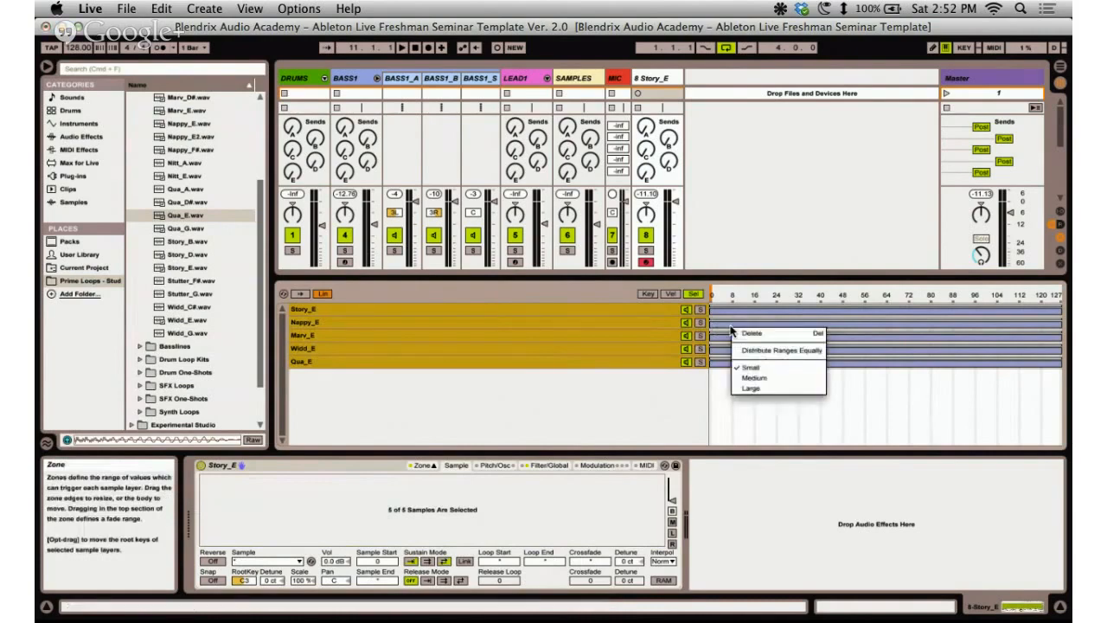
click(761, 350)
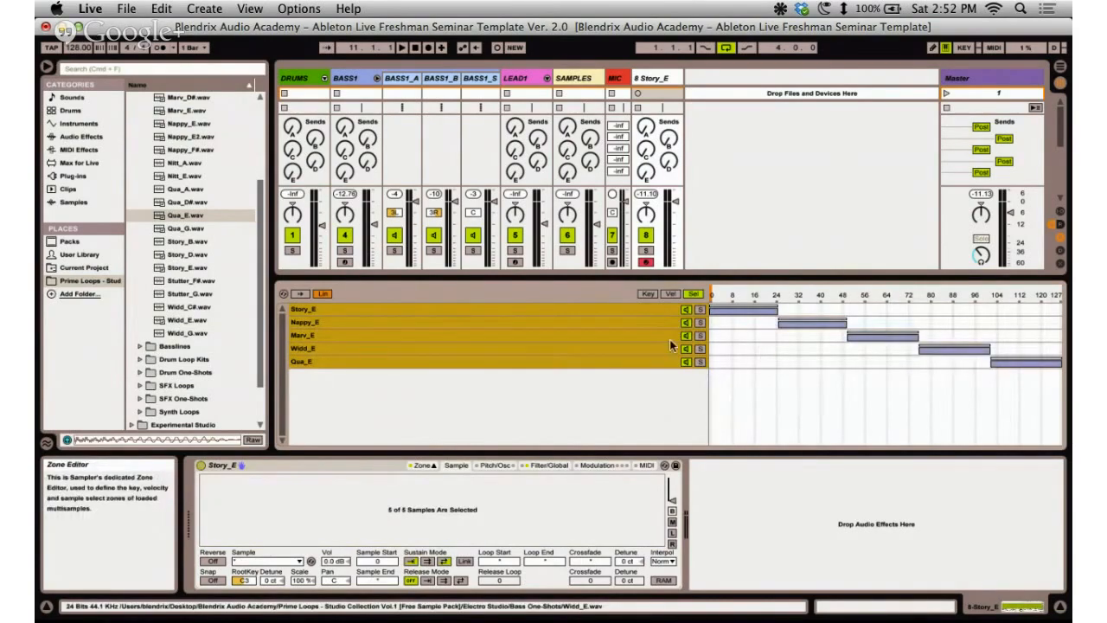
Sweep the sample selector across the zones while playing notes, and leave it at about 16 within Story_E's zone.
click(714, 297)
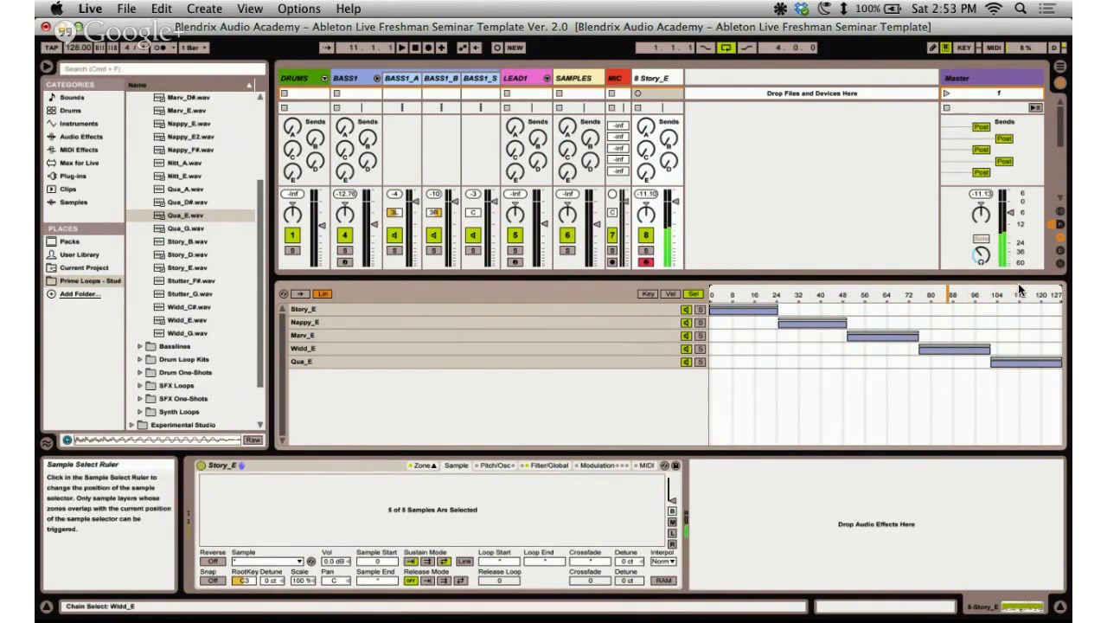
drag(801, 294, 754, 296)
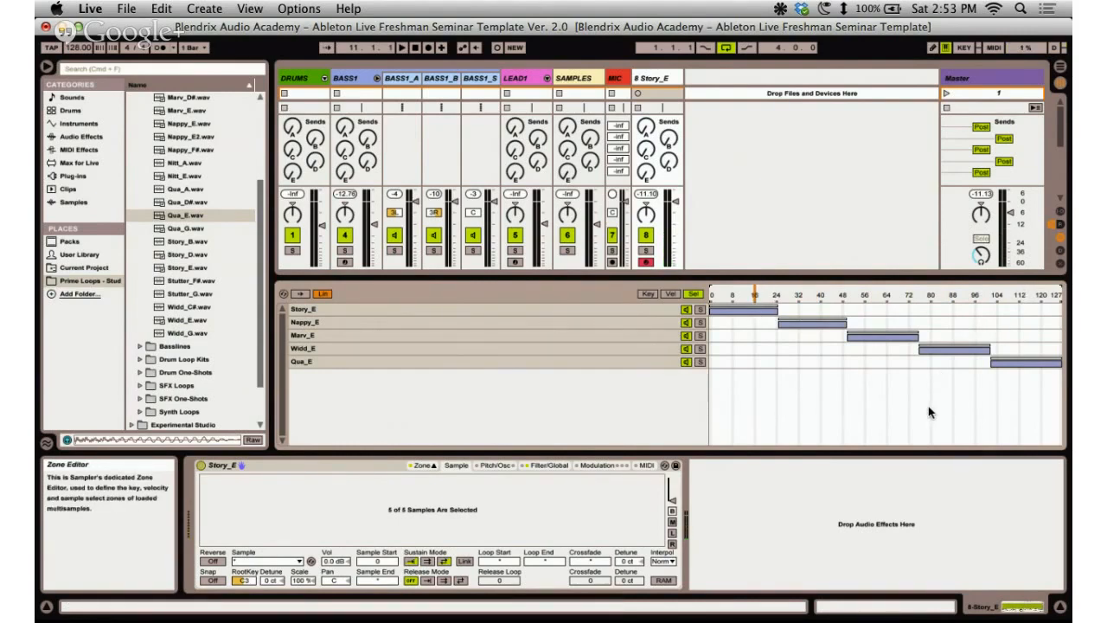
Reselect all five sample layers and review the zone options that include Distribute Ranges Equally, without applying any.
click(574, 309)
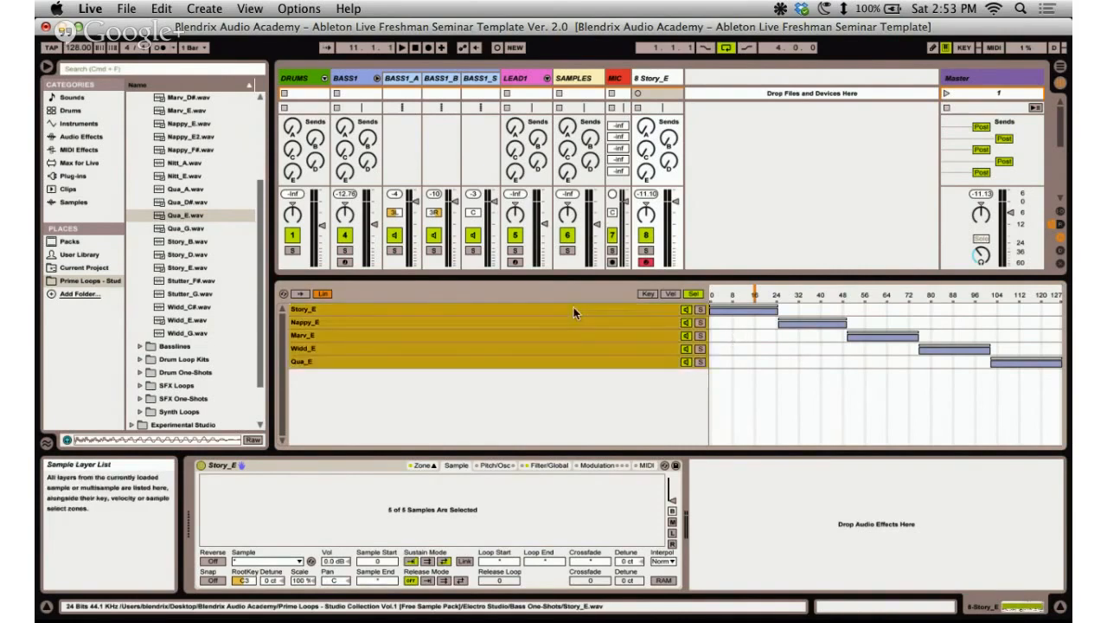
click(575, 368)
click(576, 309)
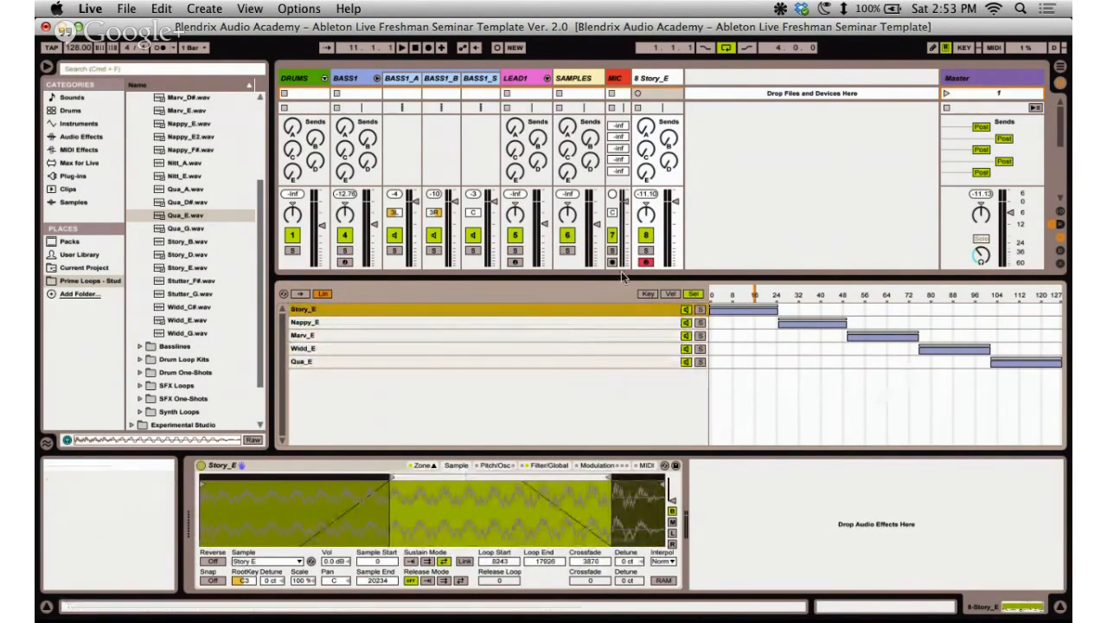
shift+click(618, 362)
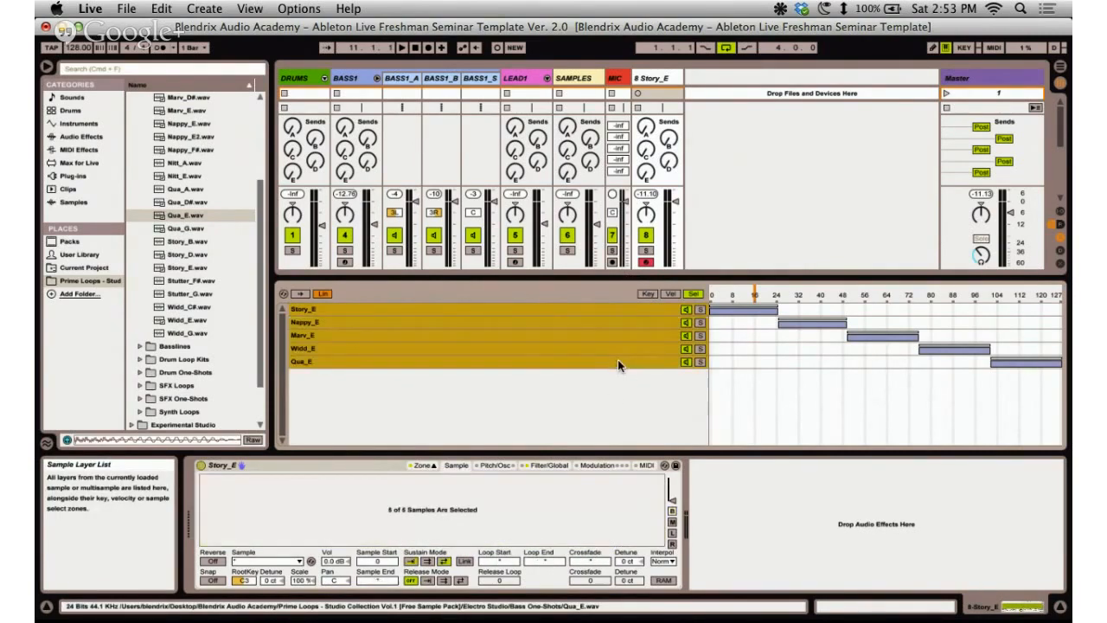
right_click(726, 312)
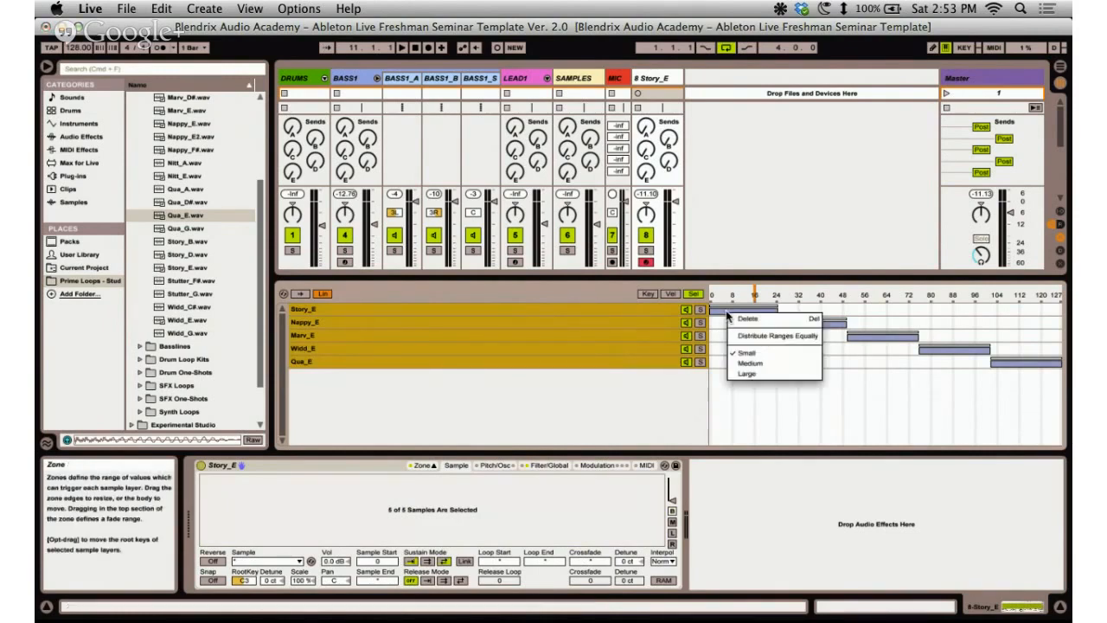
click(600, 331)
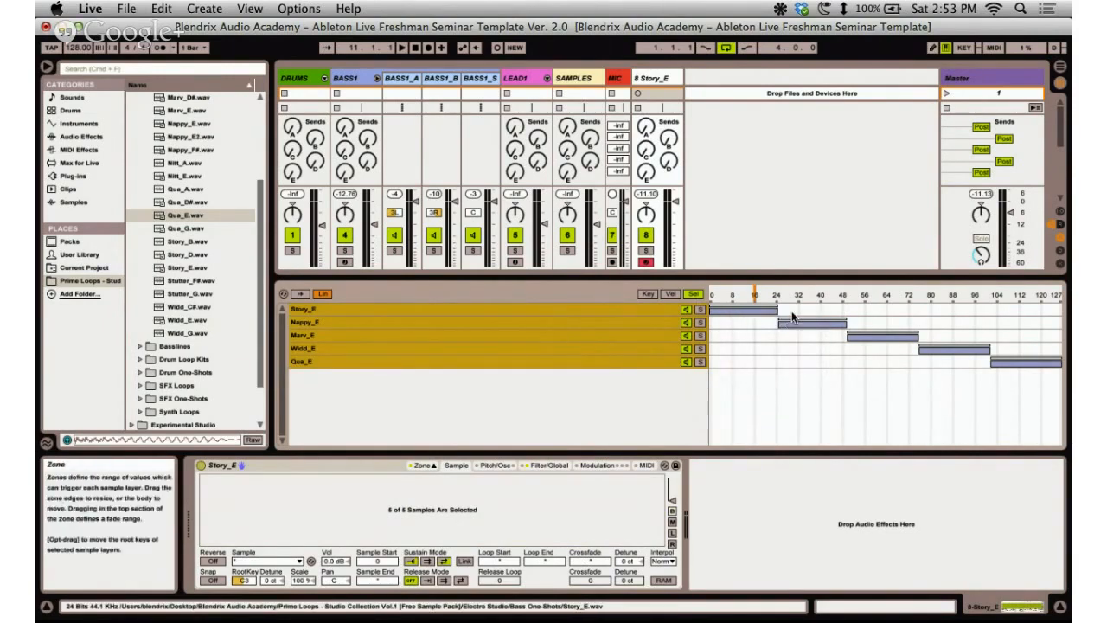
Widen the sample select zones of all five layers to the full 0–127 range, and show the velocity zones with Story_E selected.
drag(778, 313, 1059, 318)
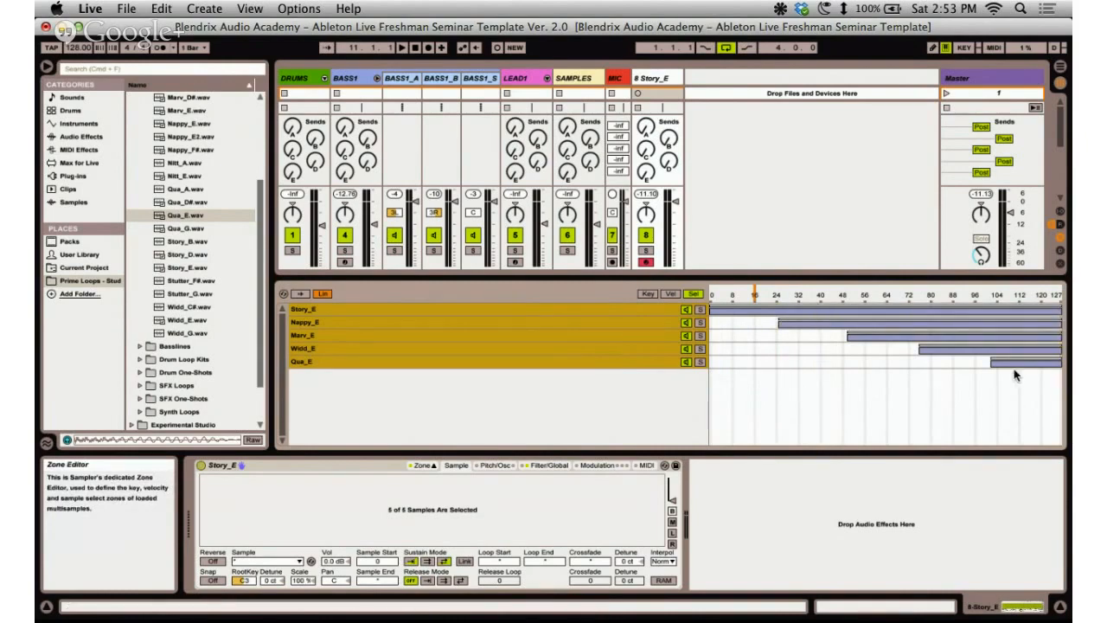
drag(991, 362, 62, 454)
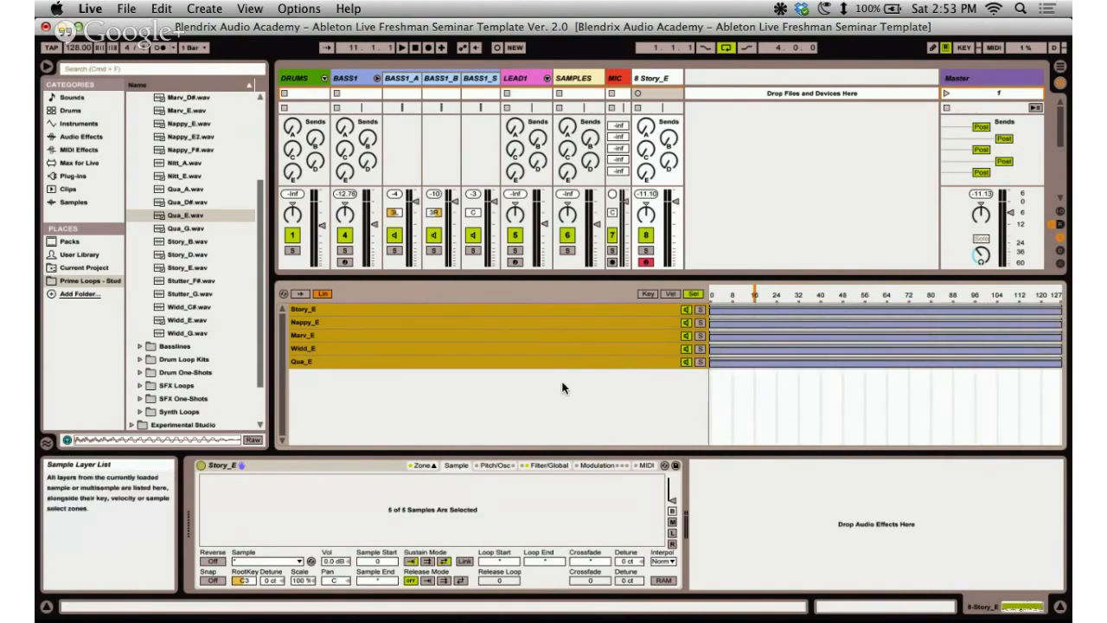
click(583, 348)
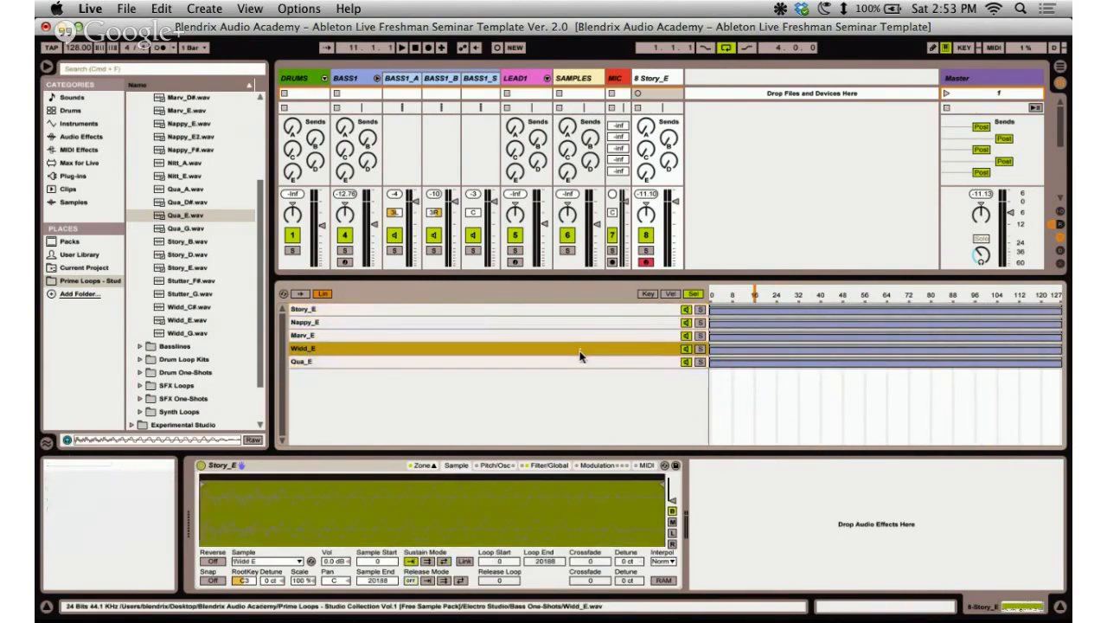
click(670, 294)
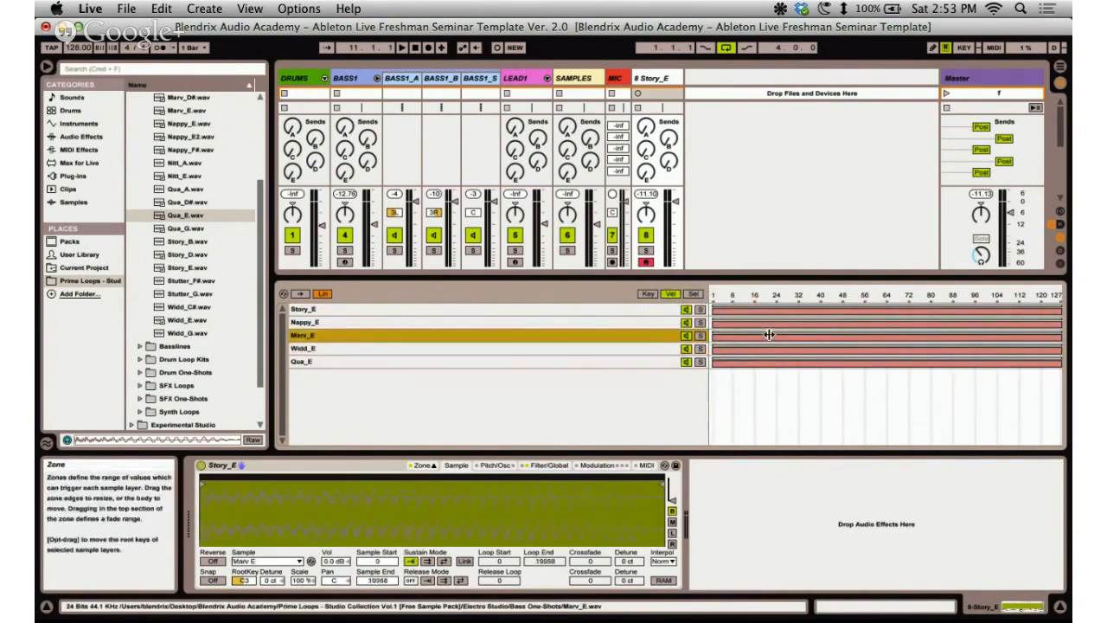
click(489, 309)
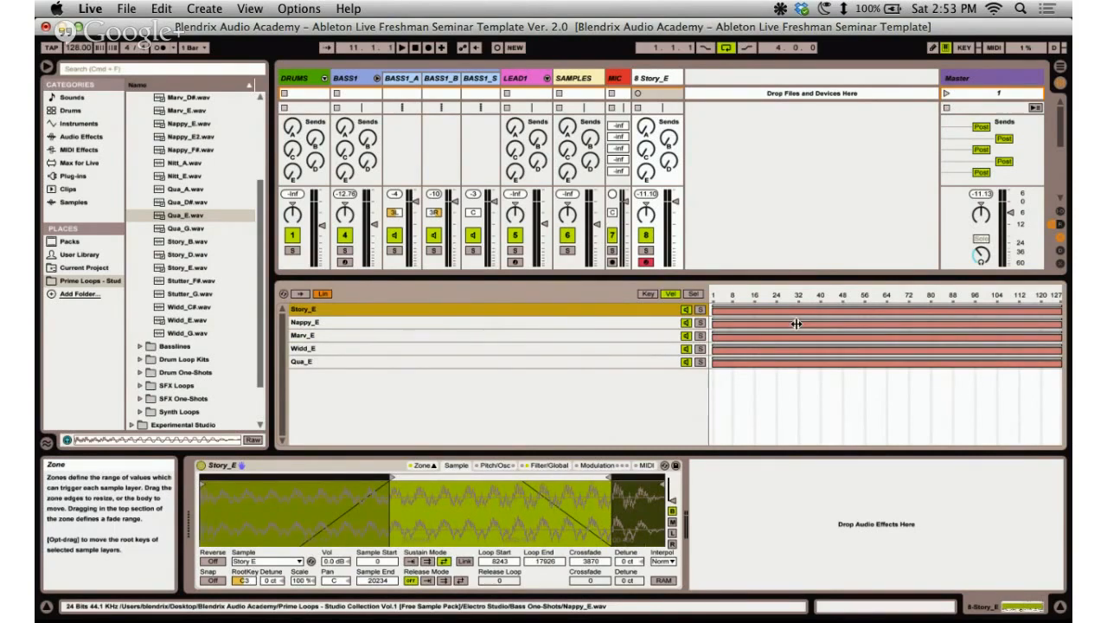
Find the Pitch MIDI effect's +24 preset and insert it in front of Sampler on the Story_E track.
click(80, 149)
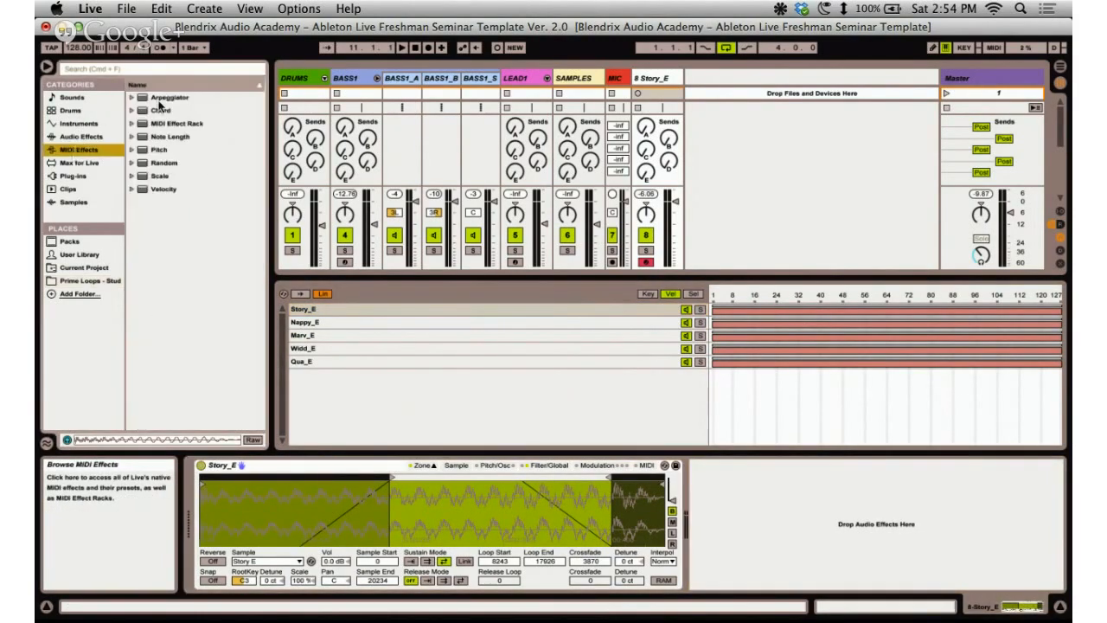
click(145, 126)
click(134, 125)
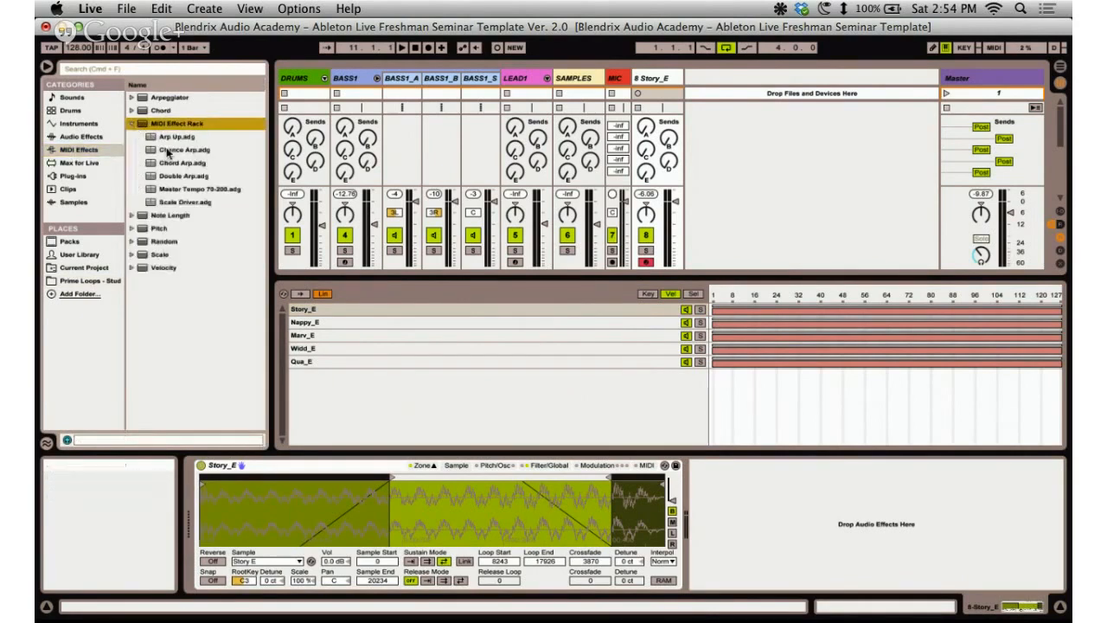
click(133, 125)
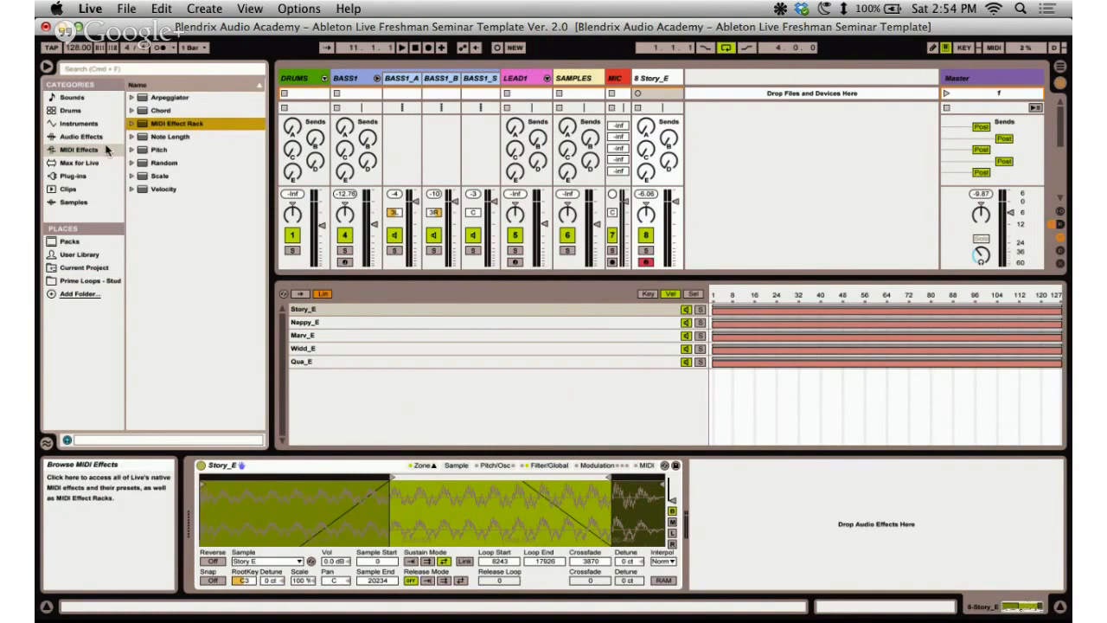
click(160, 149)
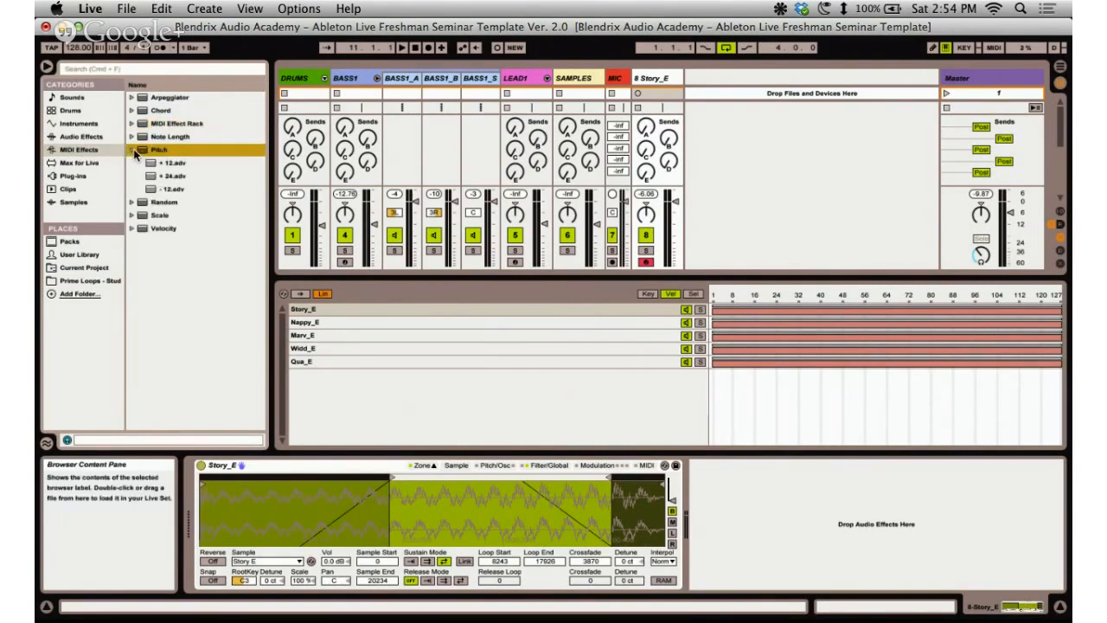
click(132, 150)
click(175, 164)
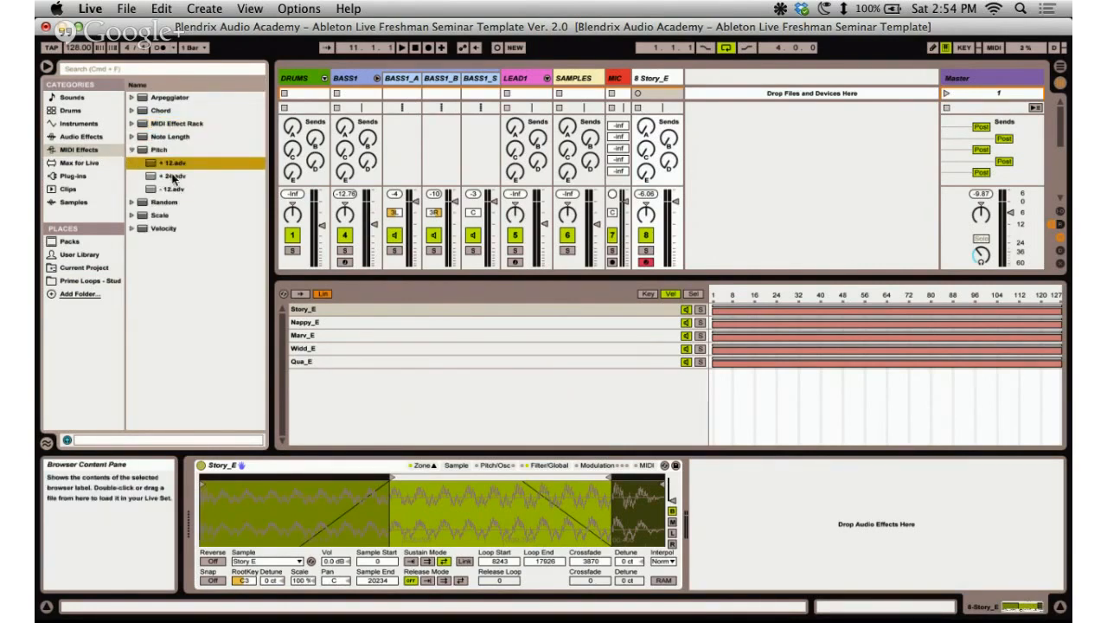
drag(172, 178, 199, 499)
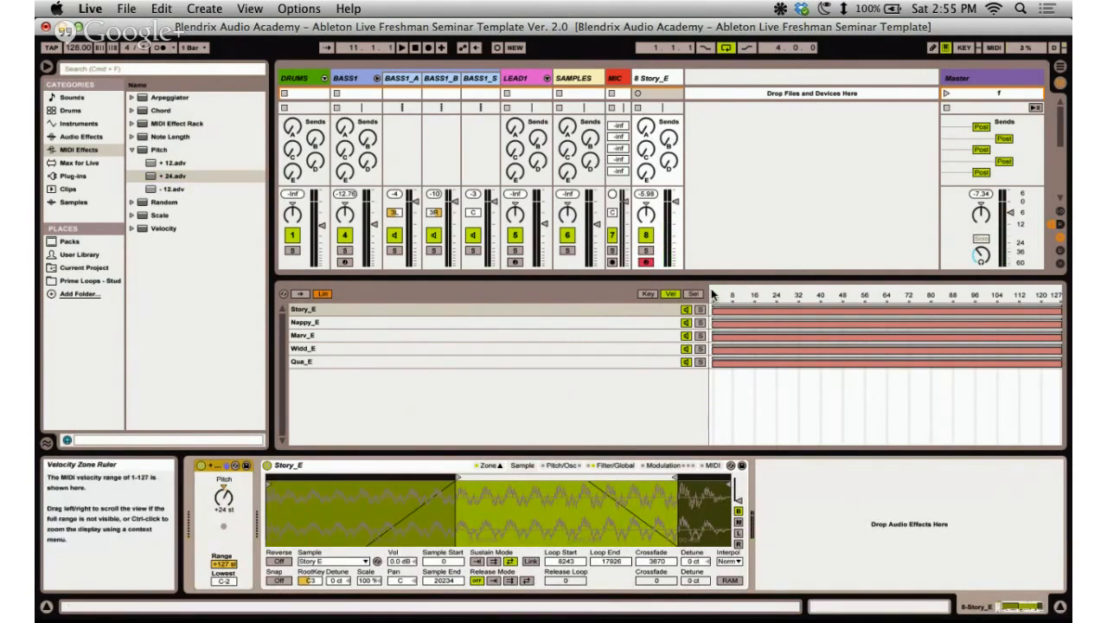
key(XF86AudioRaiseVolume)
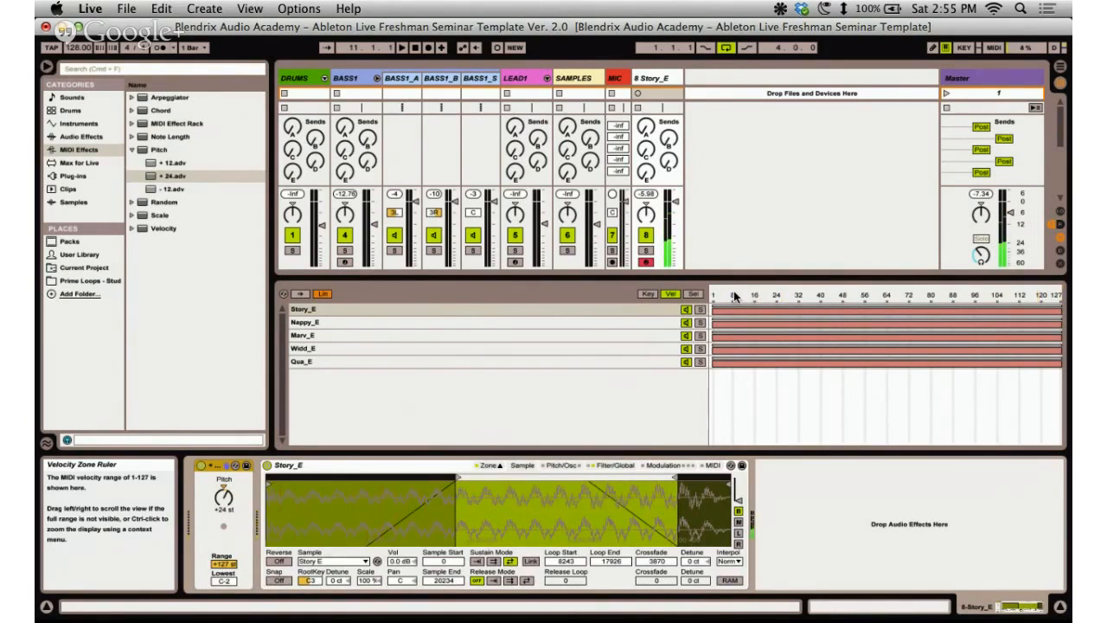
Select all five sample layers and distribute their velocity ranges equally.
click(532, 309)
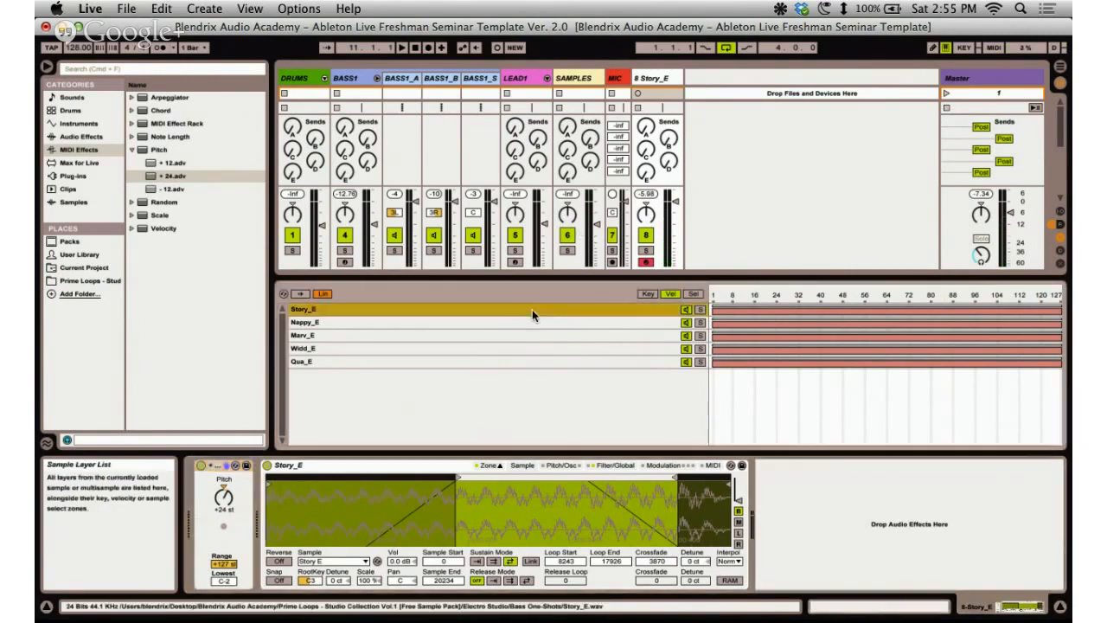
shift+click(544, 363)
right_click(545, 365)
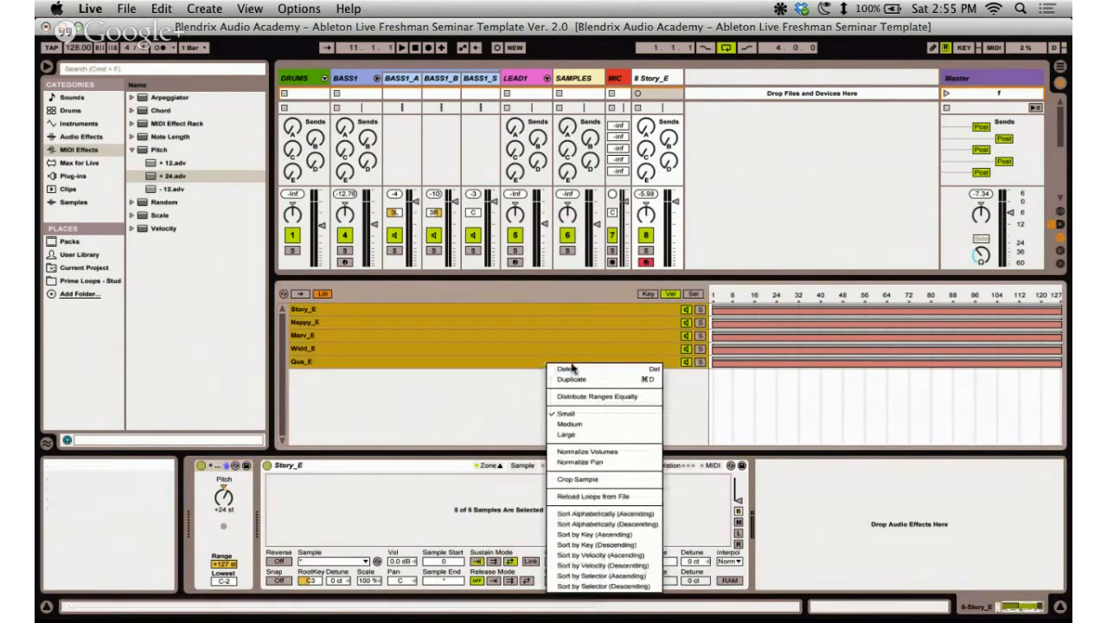
click(588, 396)
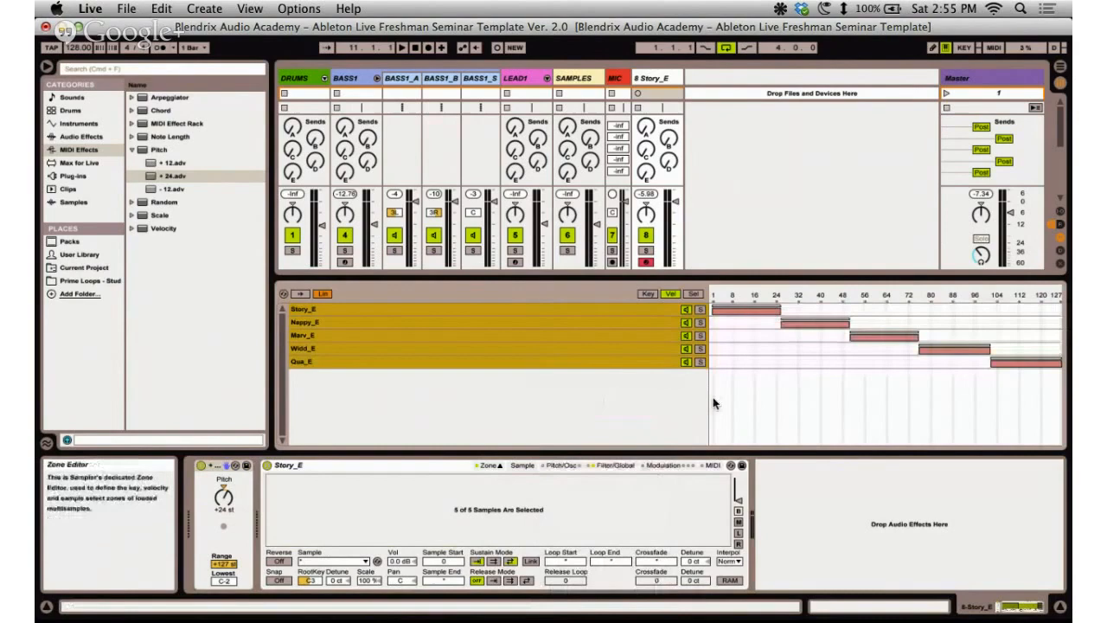
Extend the upper ends of all five layers' velocity zones together so that Story_E's zone reaches about 32.
click(734, 349)
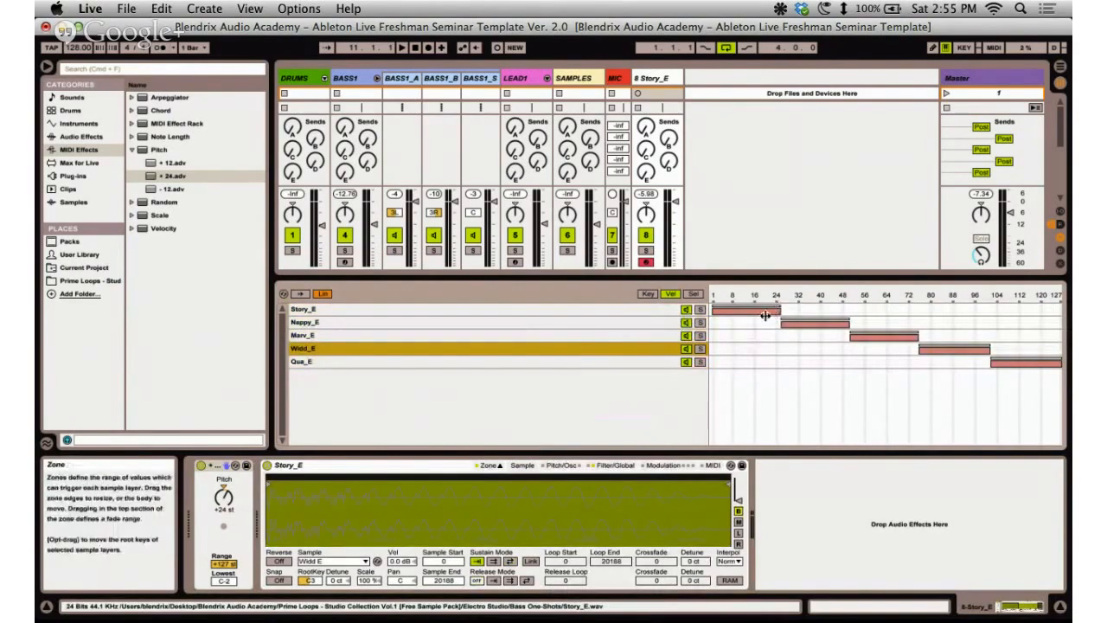
click(654, 309)
key(super+a)
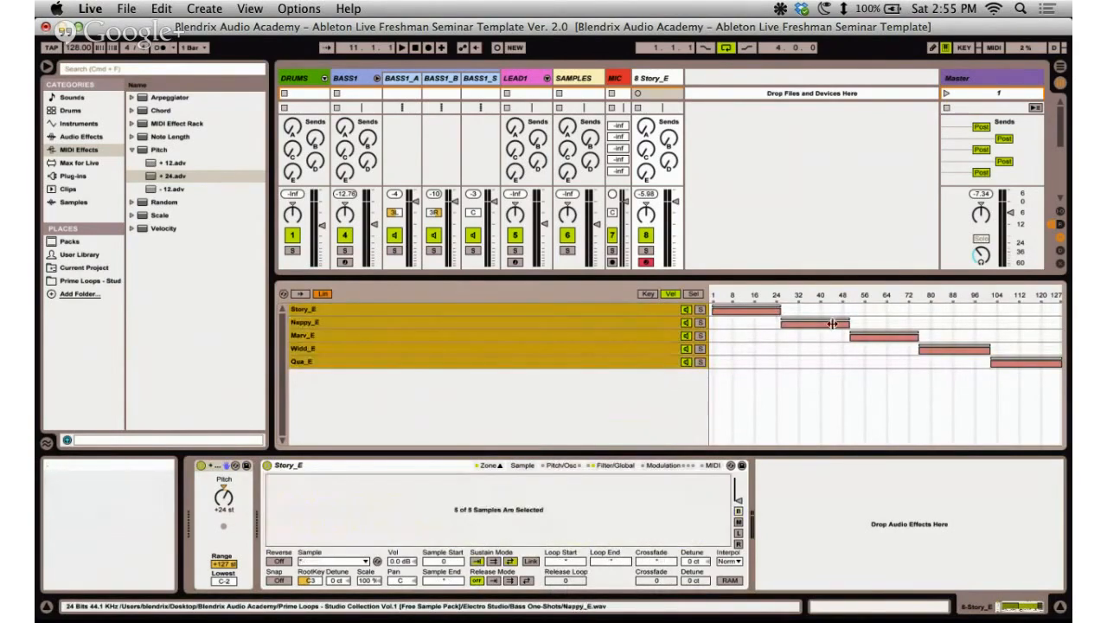
drag(780, 310, 799, 318)
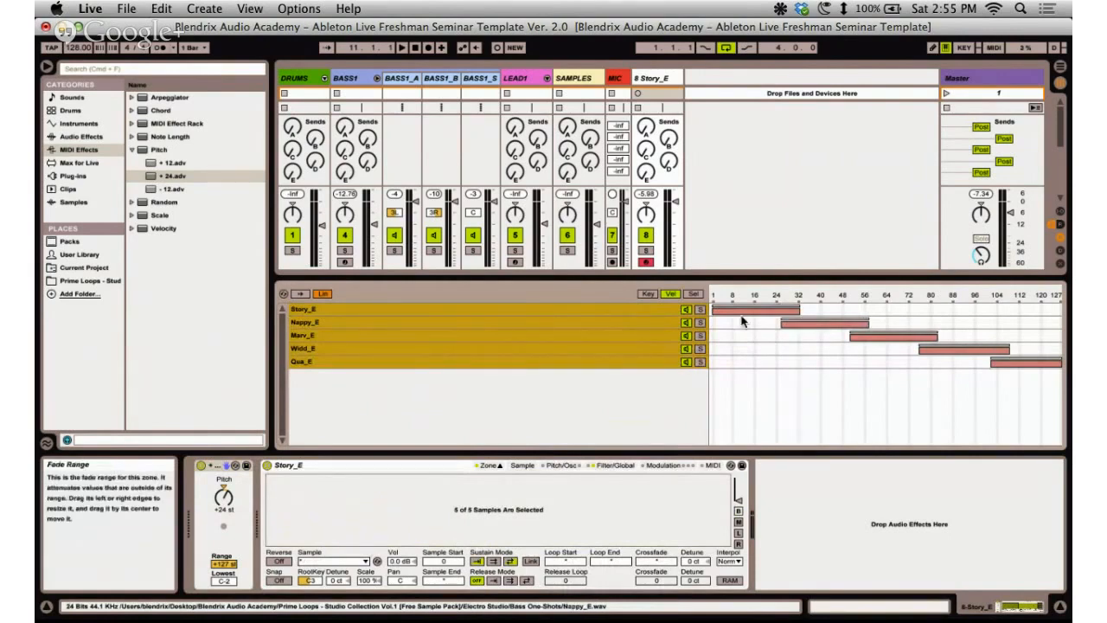
Lower the starts of the velocity zones of Nappy_E through Qua_E together so that Nappy_E's begins at about 22.
click(648, 321)
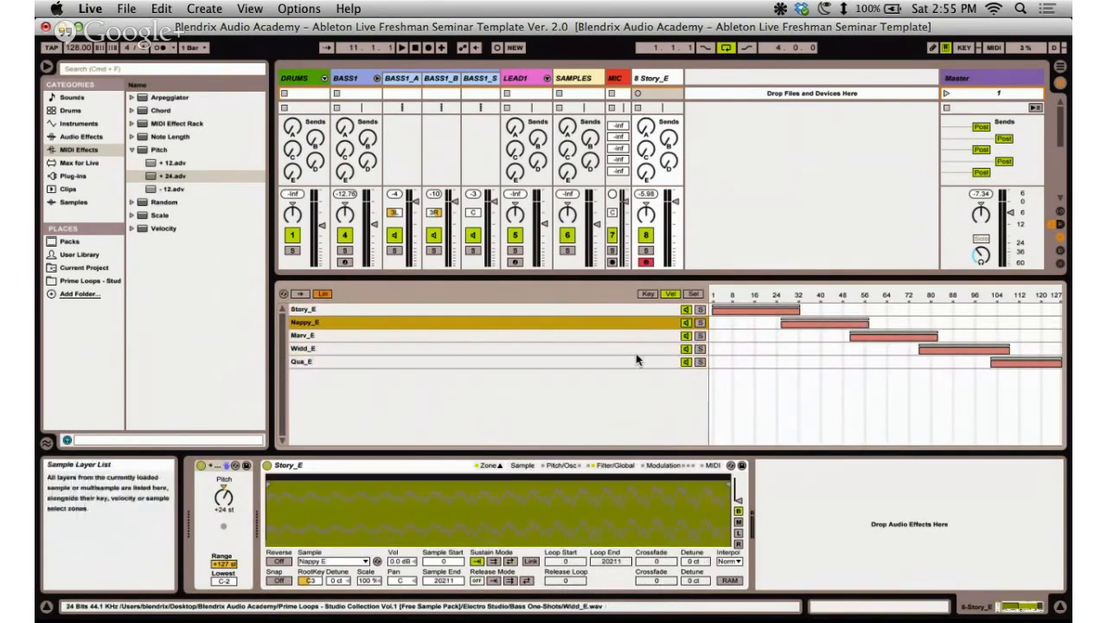
shift+click(636, 350)
shift+click(638, 361)
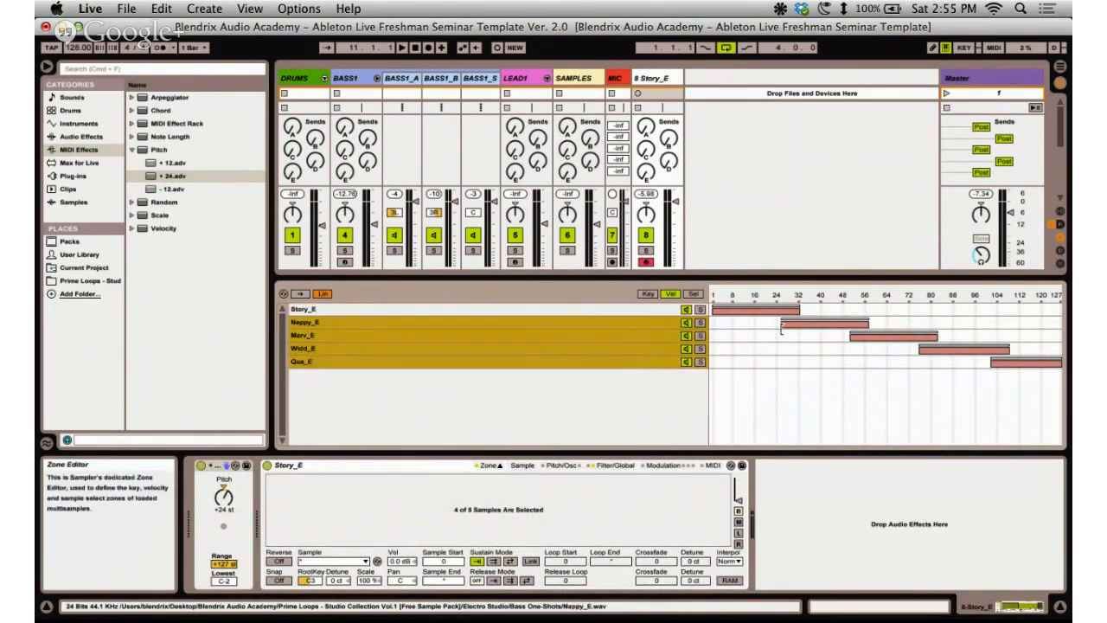
drag(782, 323, 771, 323)
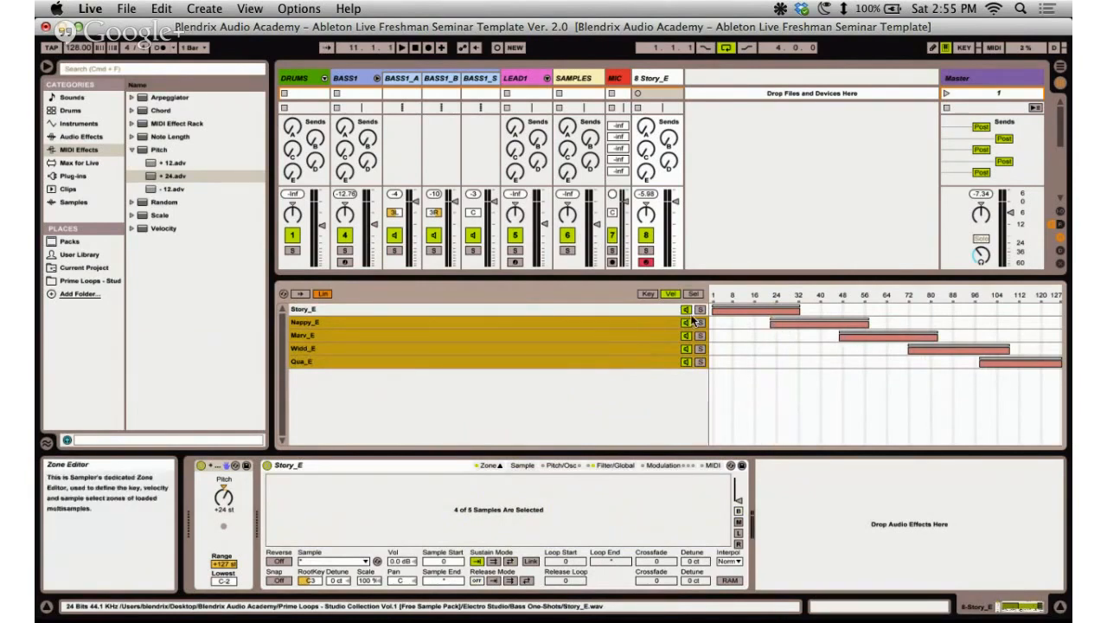
Shorten the fade ranges at both ends of all five velocity zones to crossfade the layers where they overlap.
shift+click(638, 309)
click(613, 361)
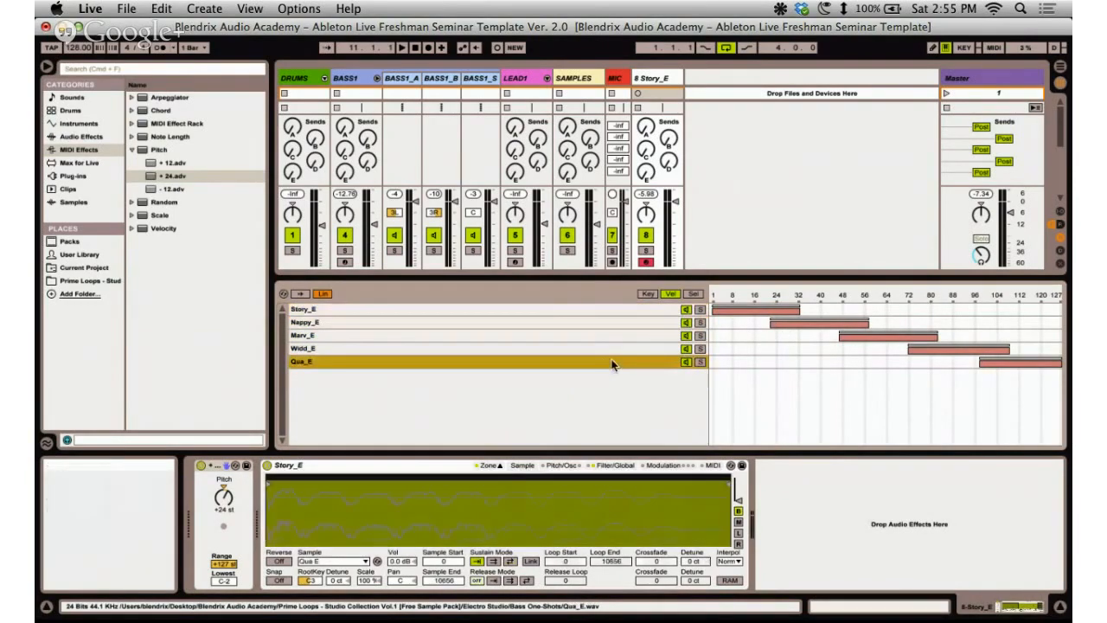
shift+click(664, 311)
drag(799, 309, 772, 311)
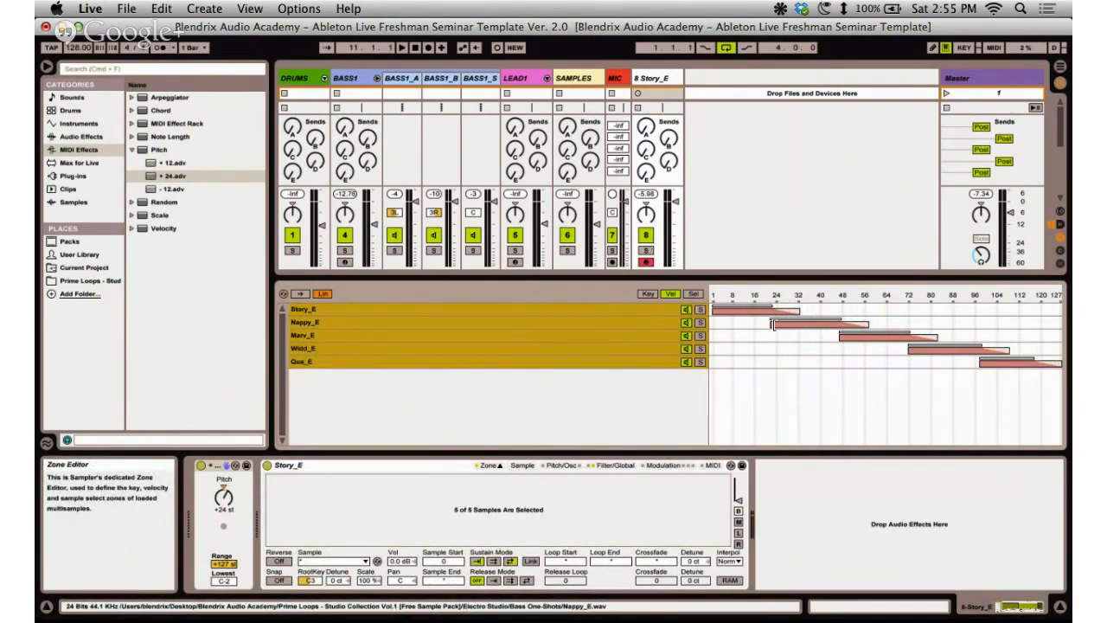
drag(776, 321, 799, 330)
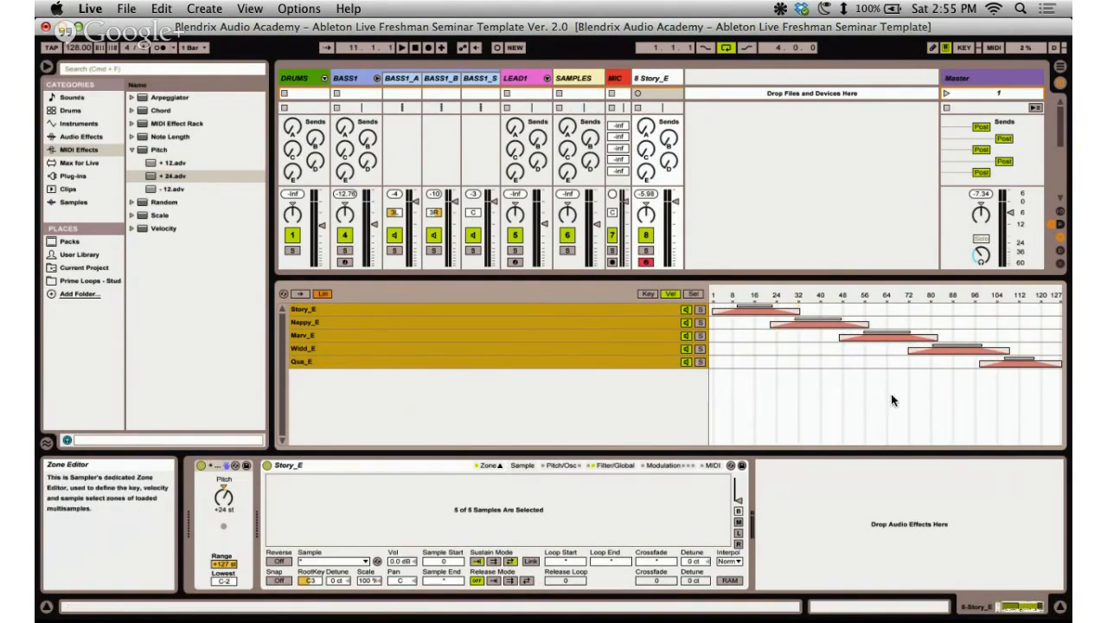
Extend the fade range of Qua_E's velocity zone up to 127 to remove its upper fade.
click(808, 348)
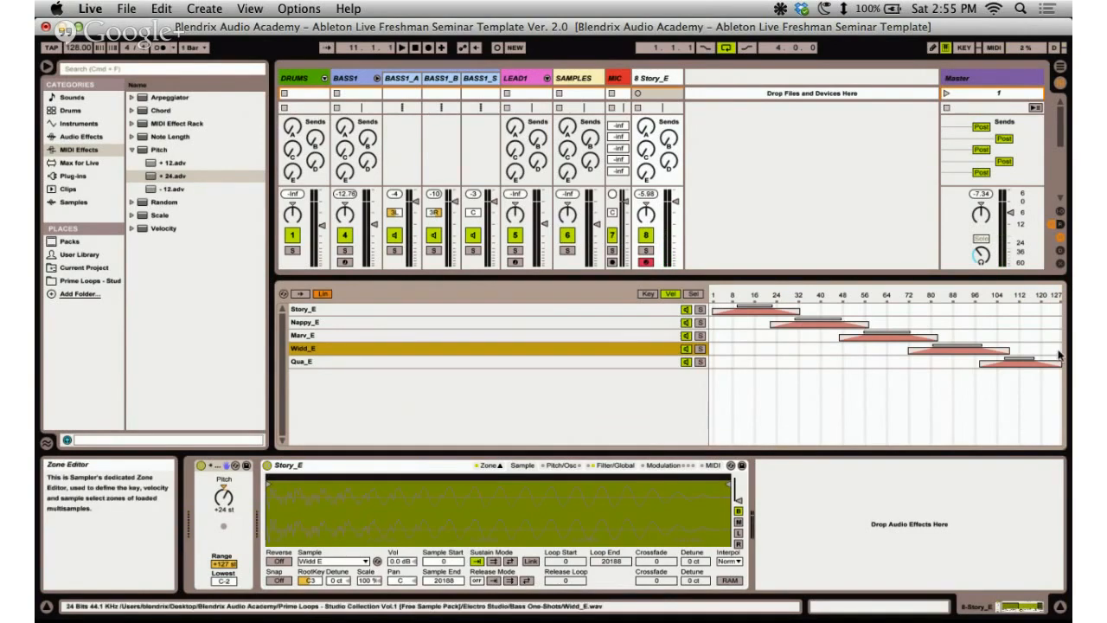
click(1027, 357)
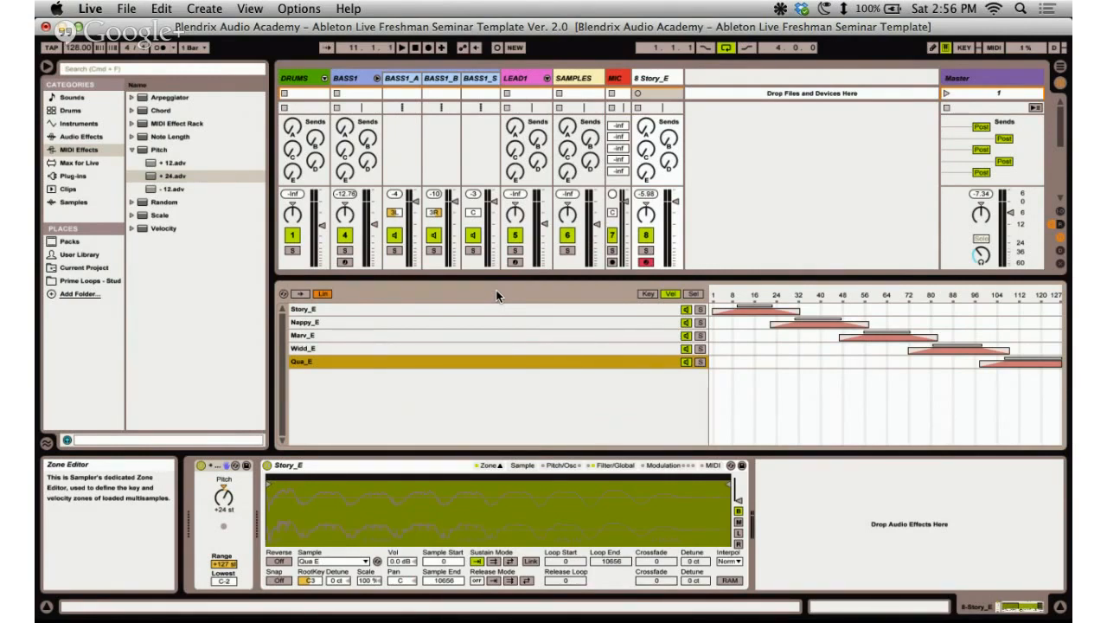
click(564, 305)
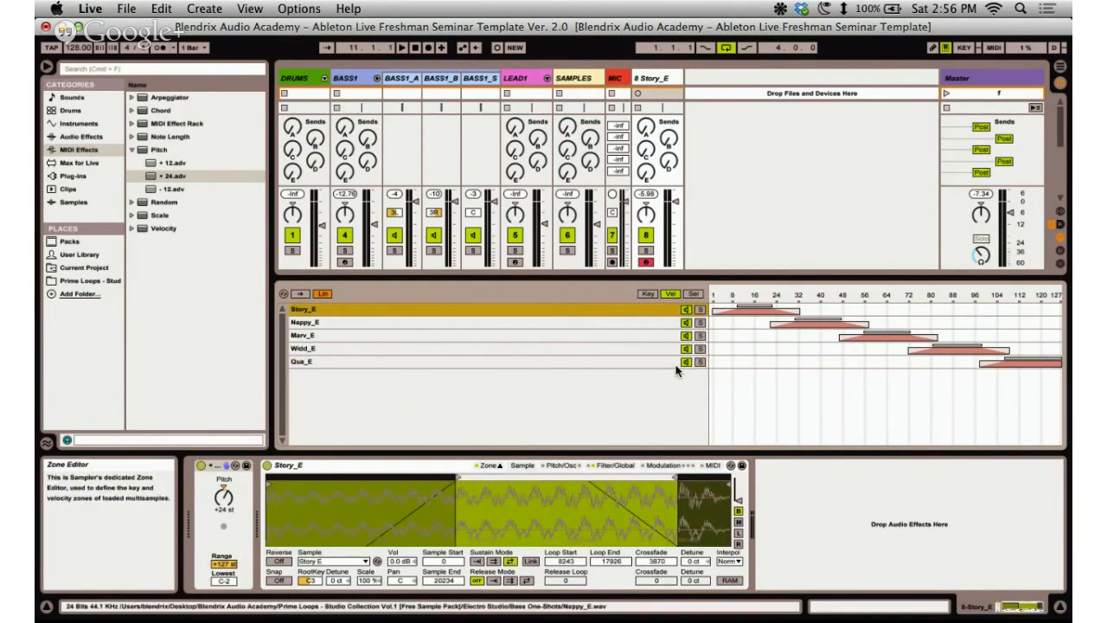
click(763, 363)
click(759, 335)
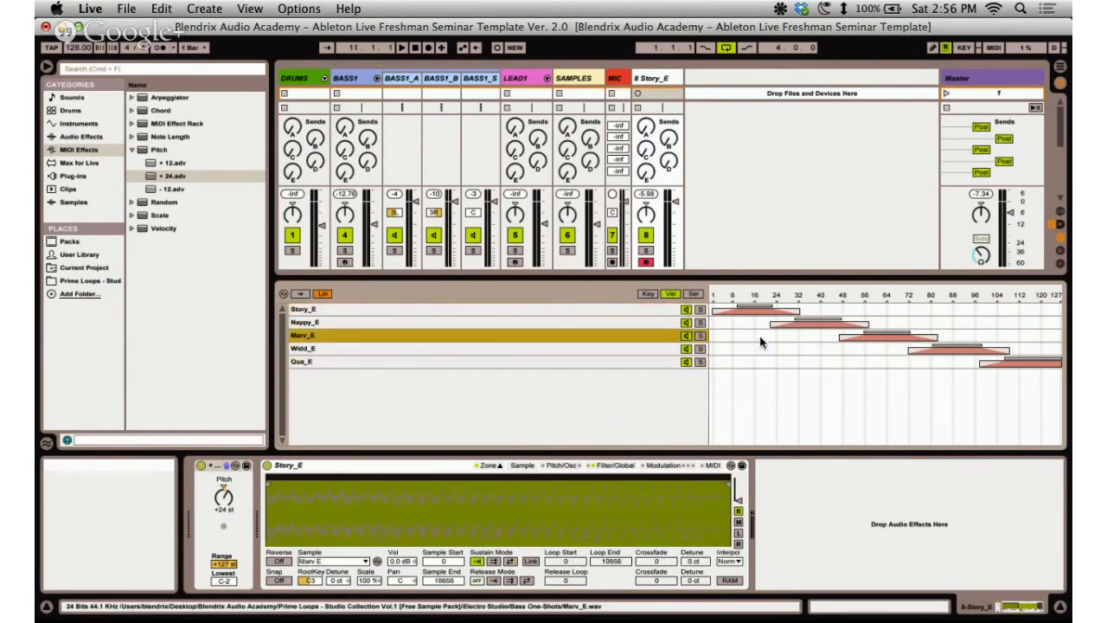
click(757, 360)
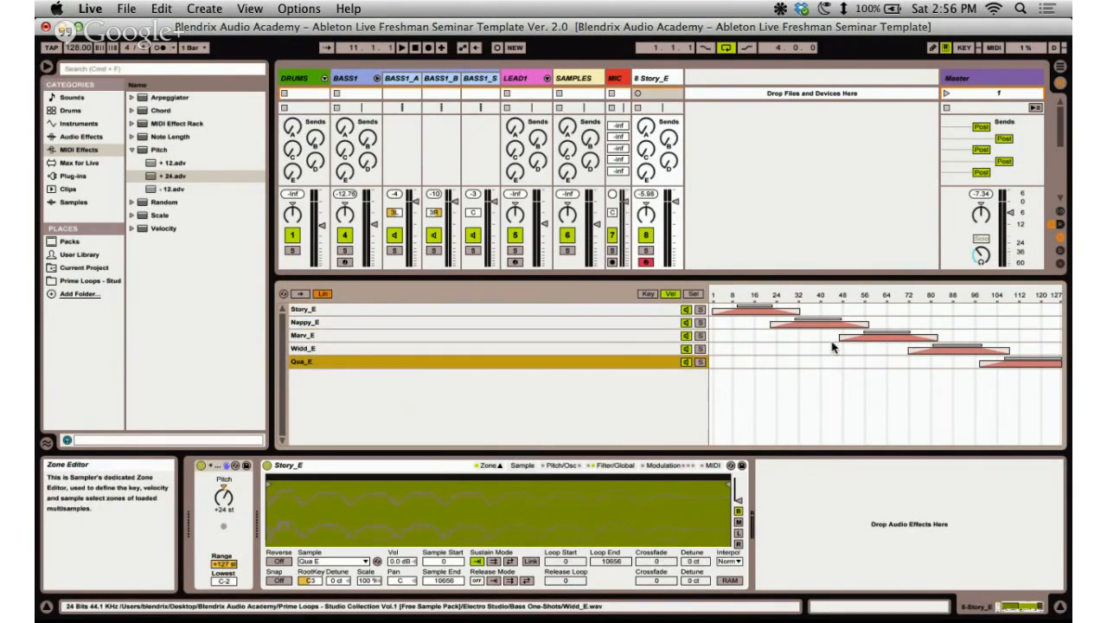
Select the Sampler device and the Story_E layer, and review Sampler's Pitch/Osc and Filter/Global settings.
click(344, 469)
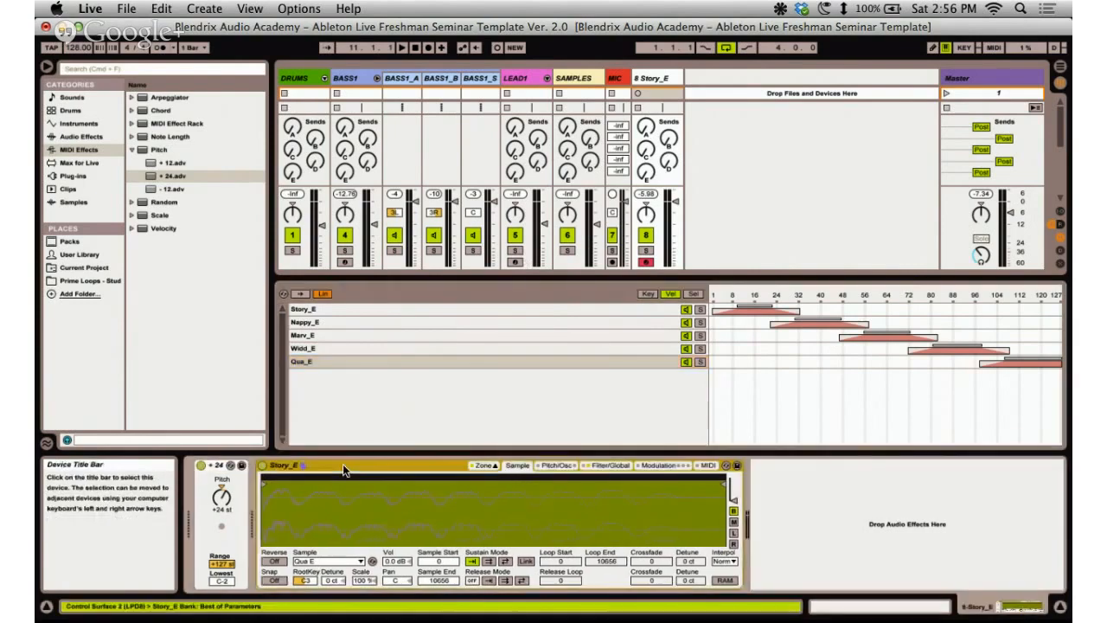
click(131, 152)
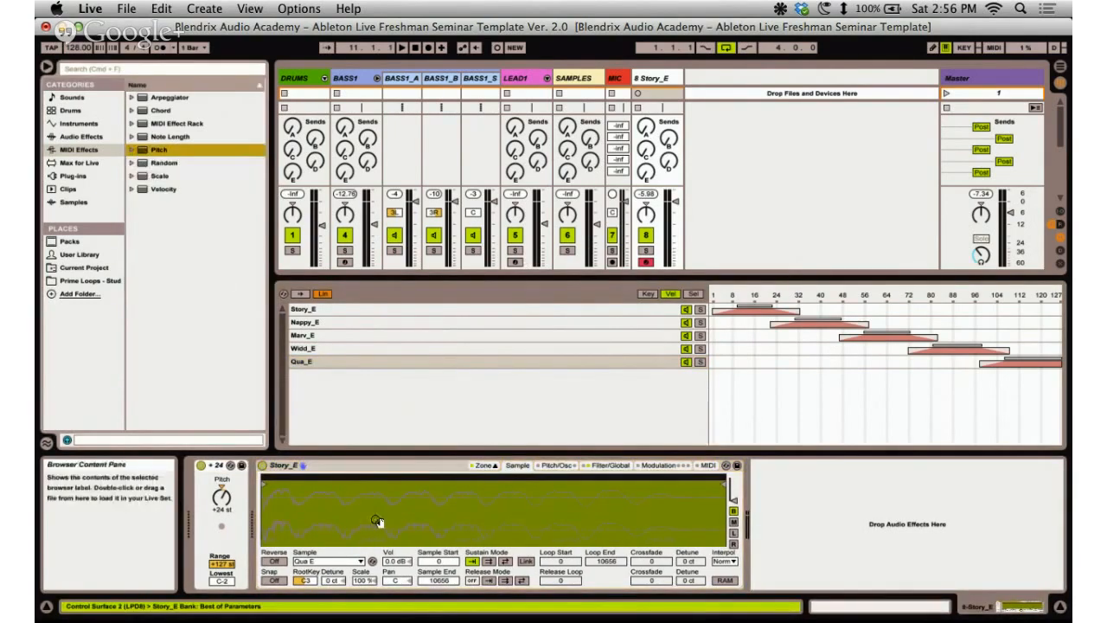
click(487, 468)
click(490, 467)
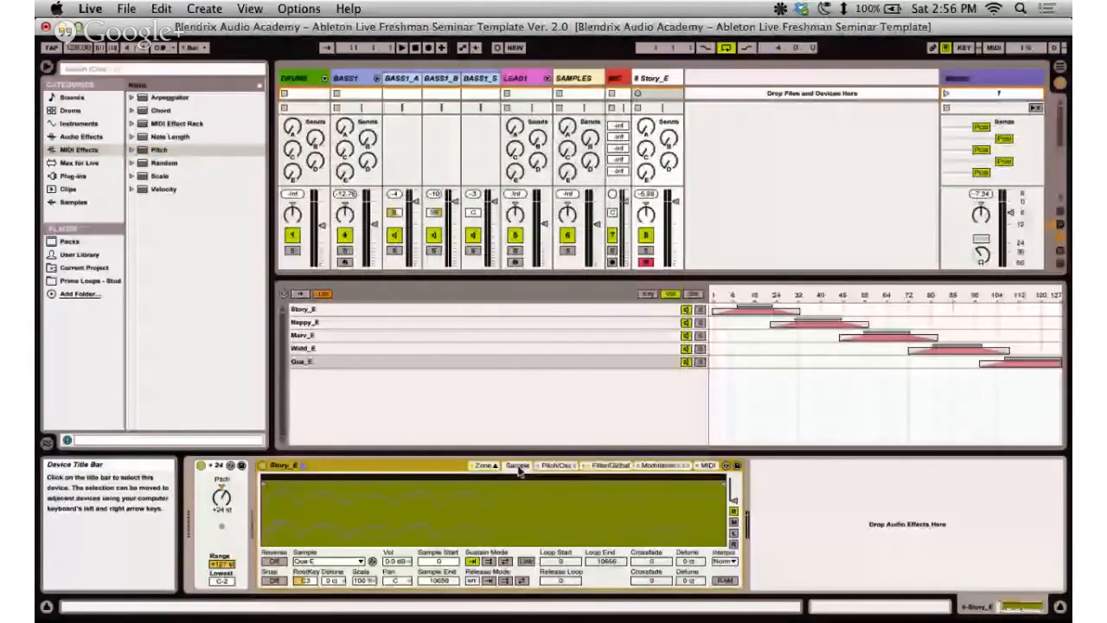
click(531, 309)
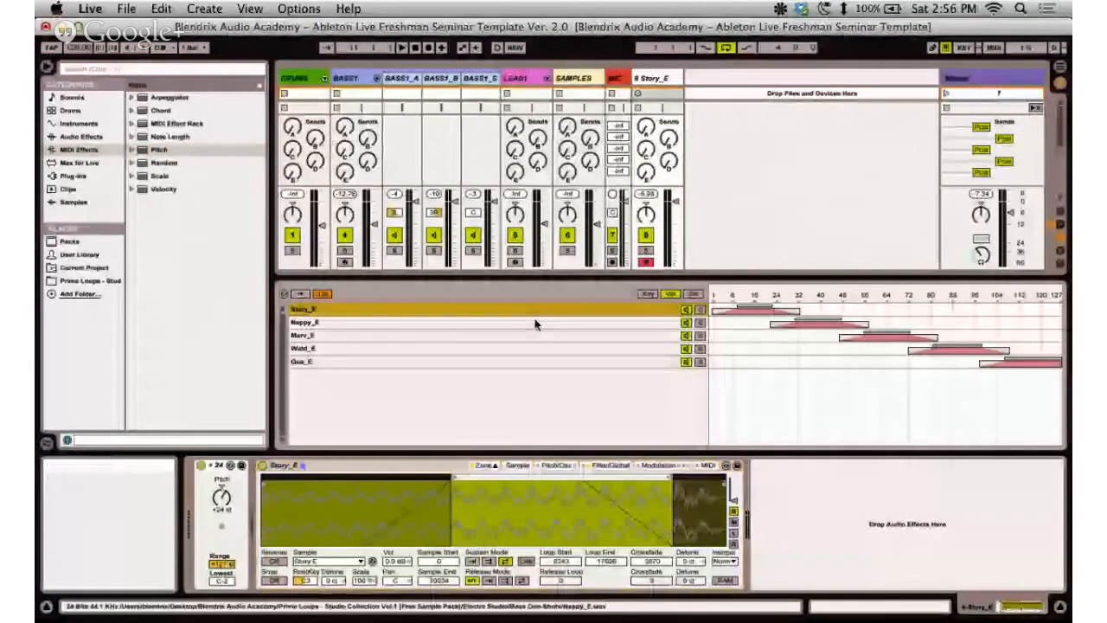
click(537, 468)
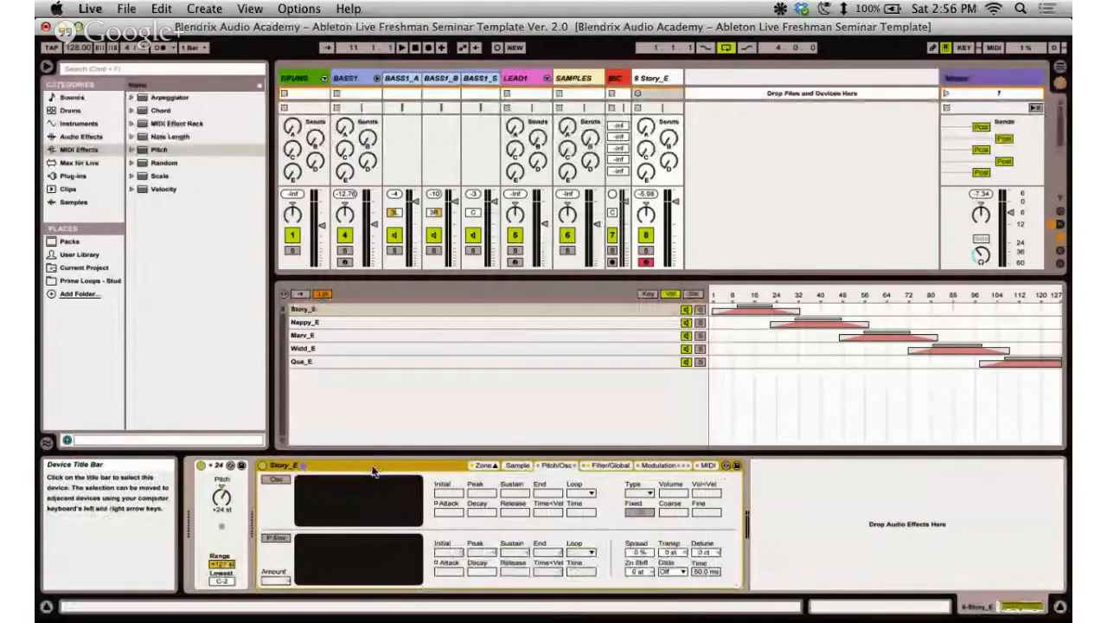
click(594, 468)
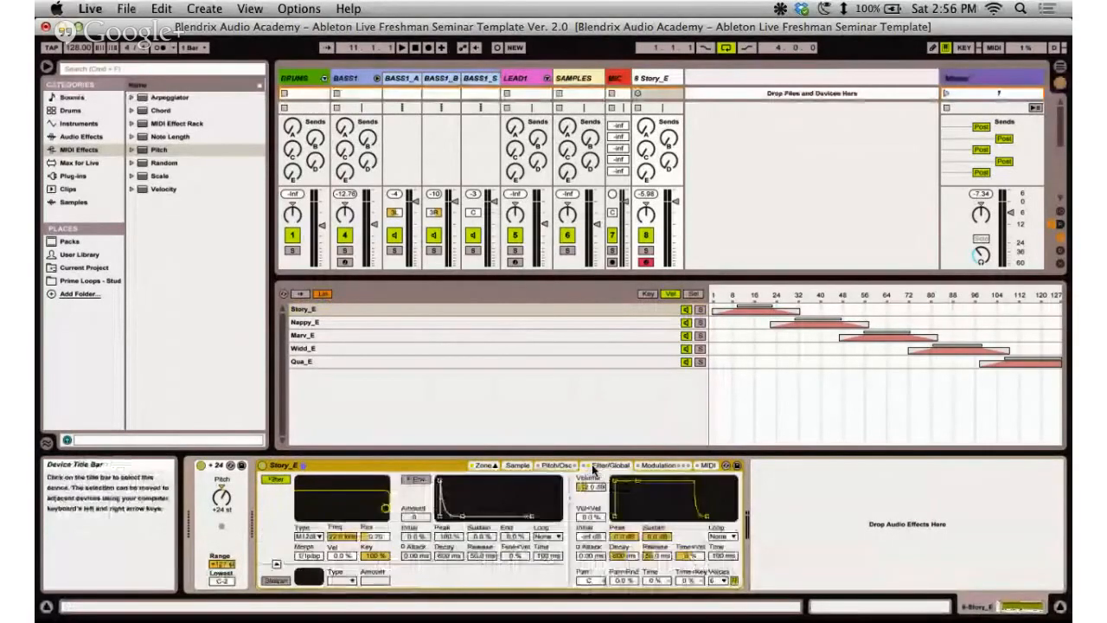
Review Sampler's Modulation and MIDI settings, return to its Sample settings, and close the zone editor.
click(662, 466)
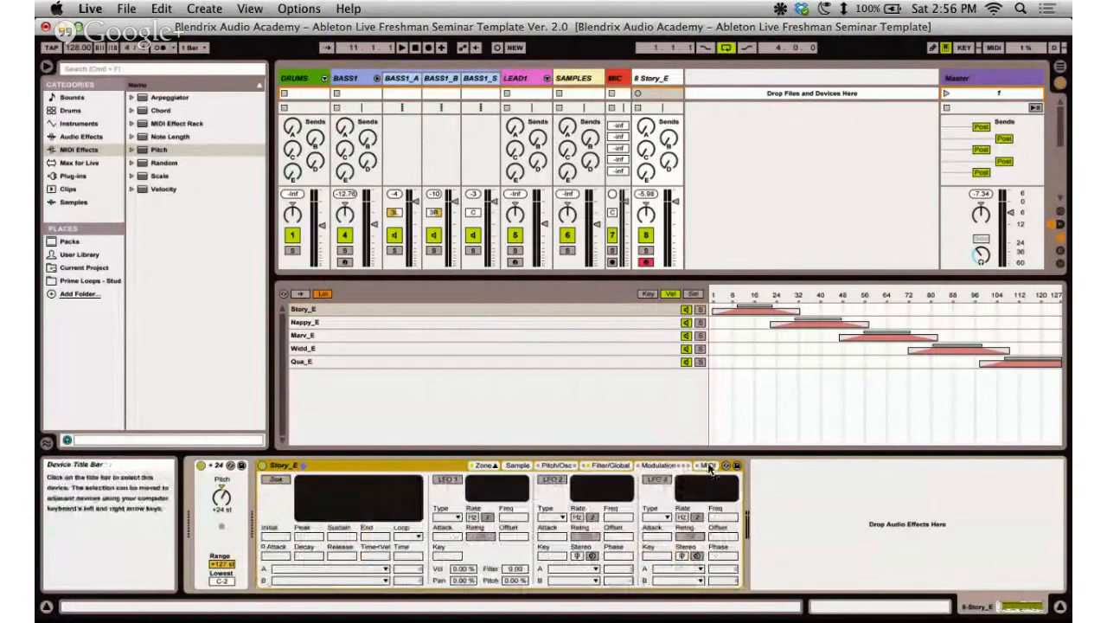
click(708, 467)
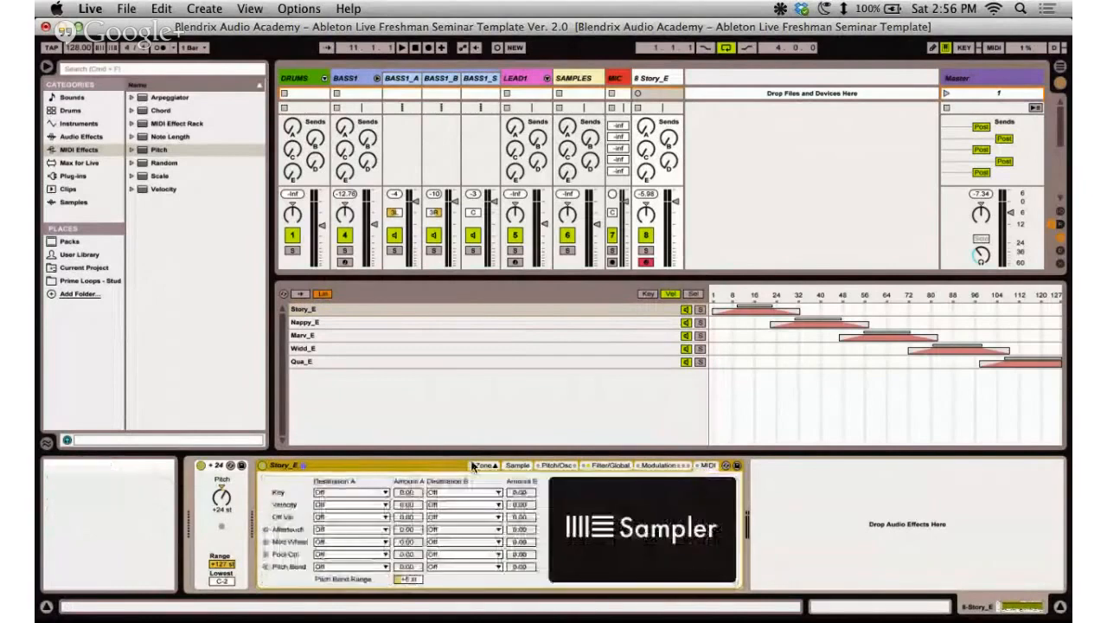
click(517, 466)
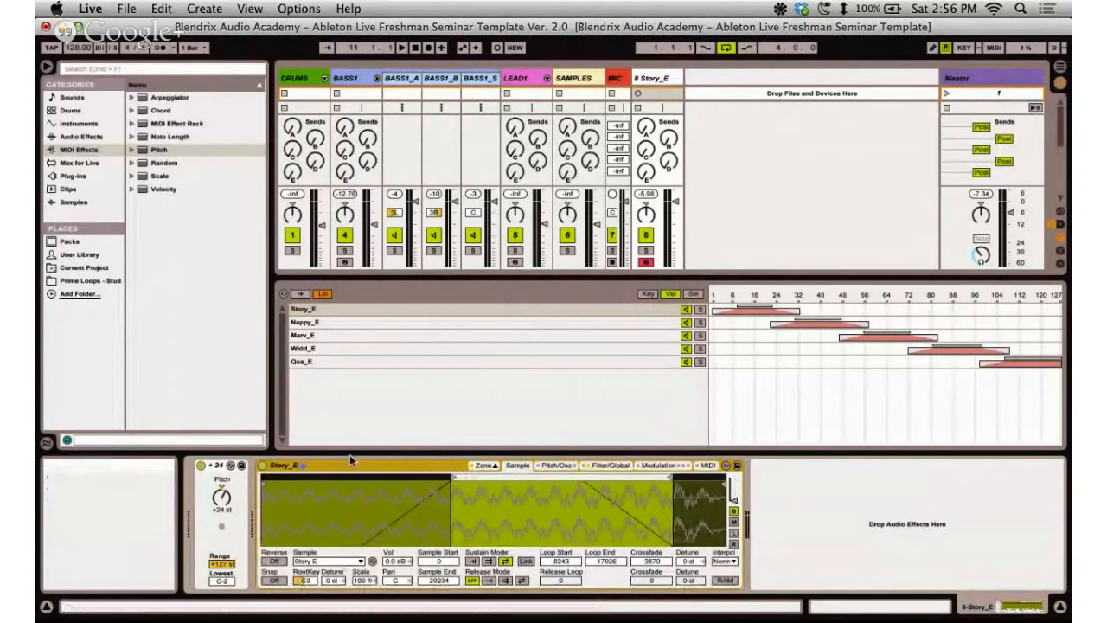
key(Tab)
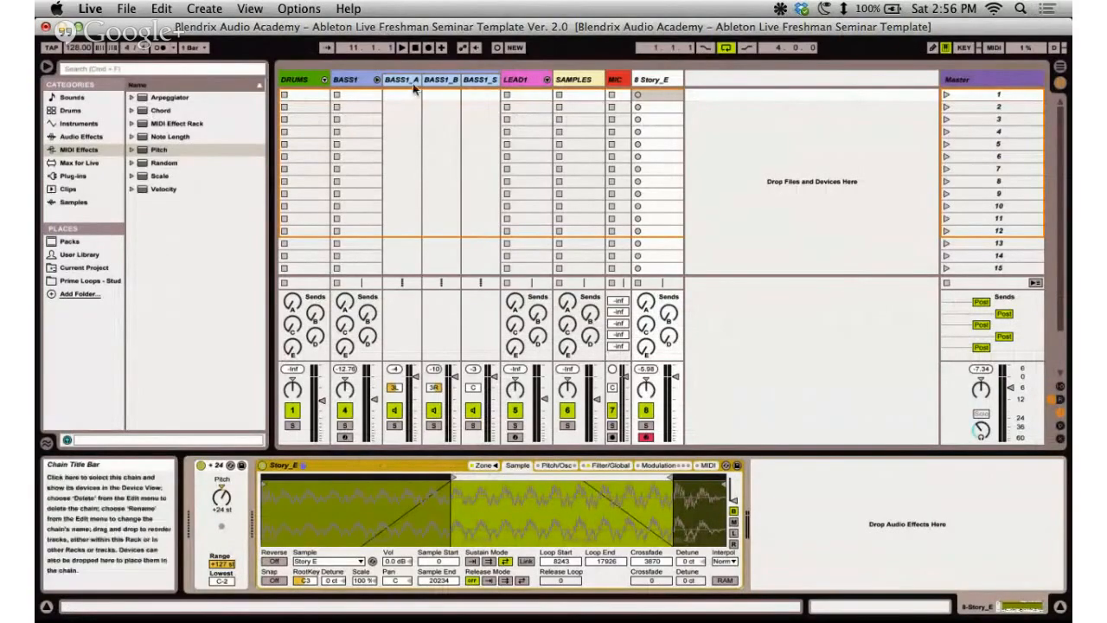
Look at the BASS1_S and BASS1 device chains and consult the instruments section of the seminar outline.
click(489, 82)
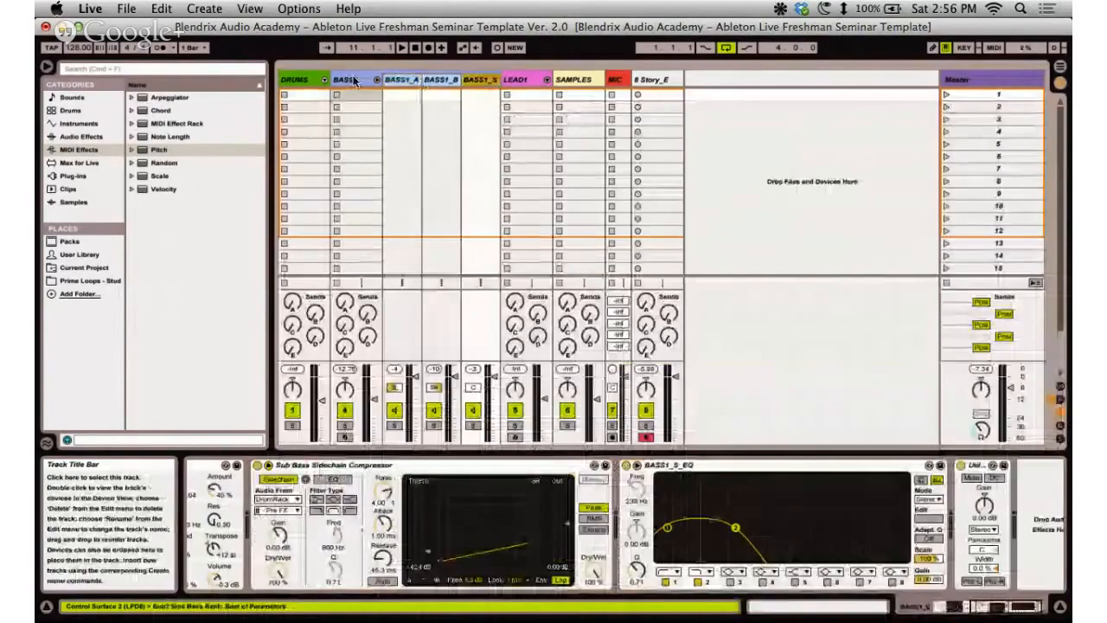
click(353, 80)
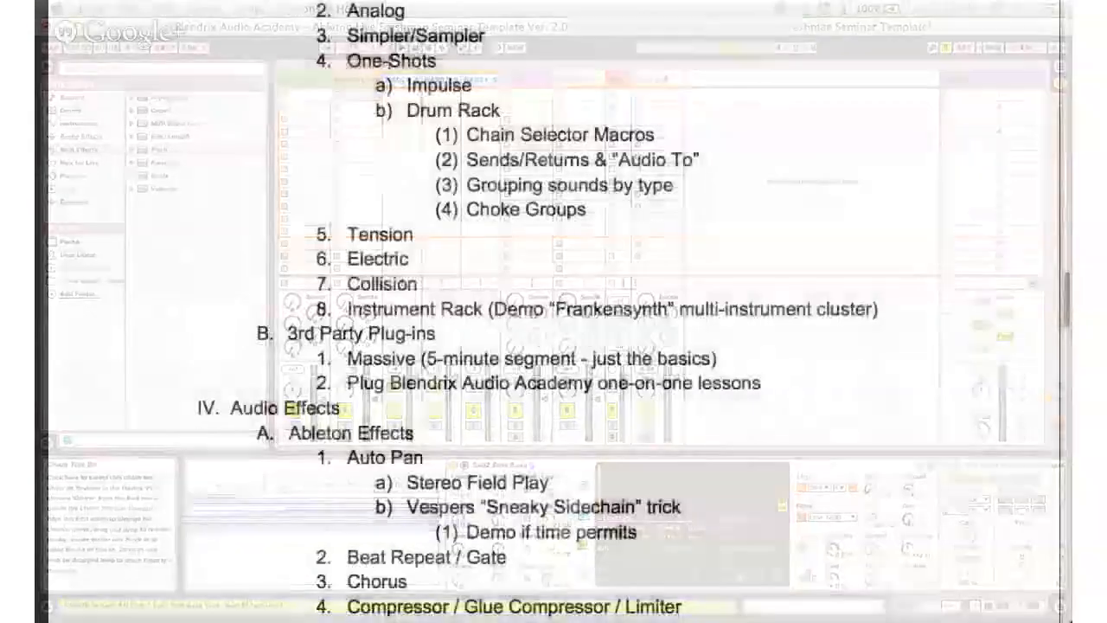
scroll(433, 76, down, 1)
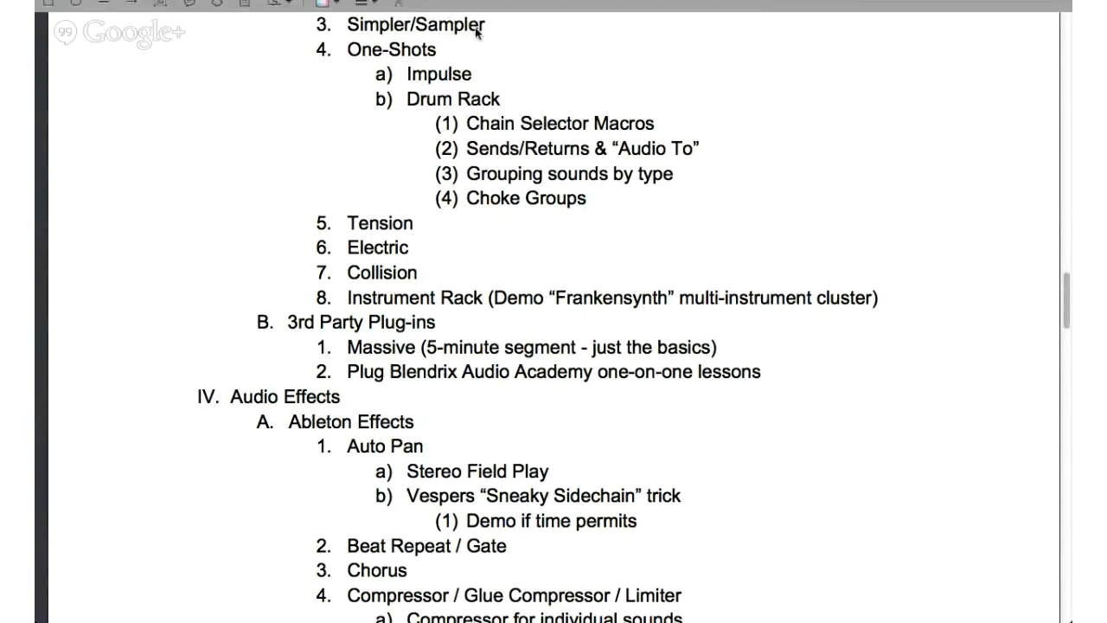
Return to Ableton Live and load Impulse from the built-in instruments onto the empty MIDI track 8.
key(super+Tab)
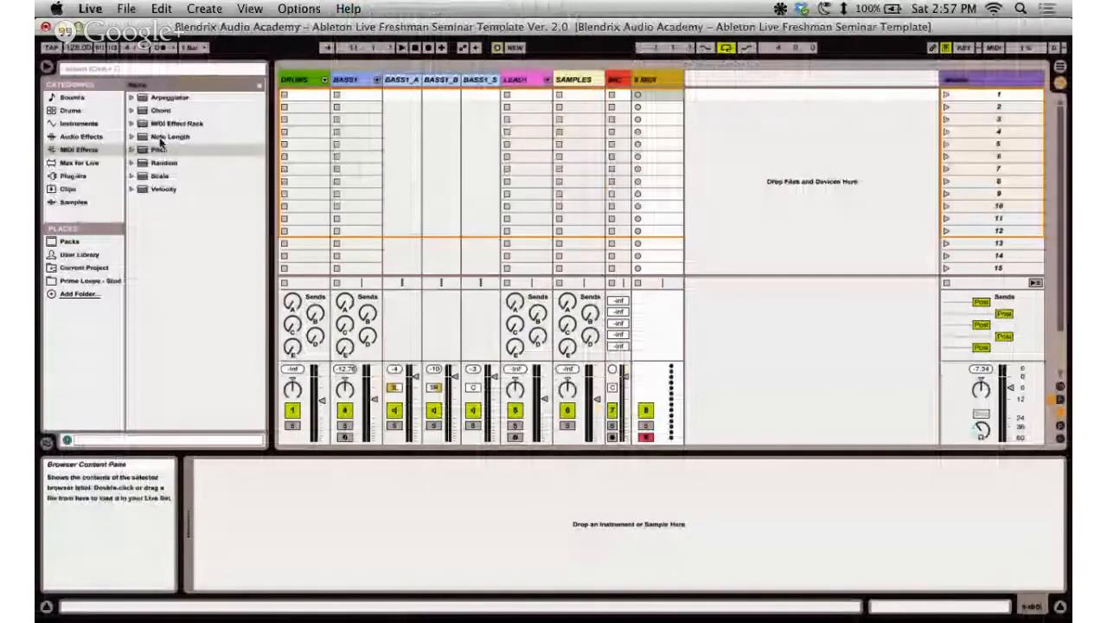
click(78, 123)
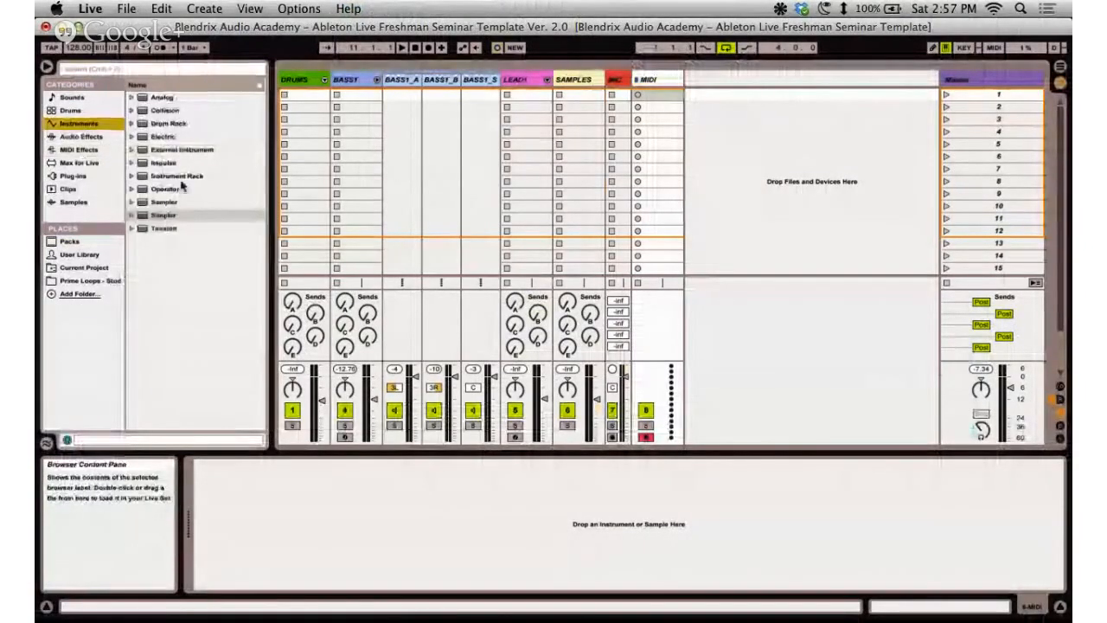
click(170, 163)
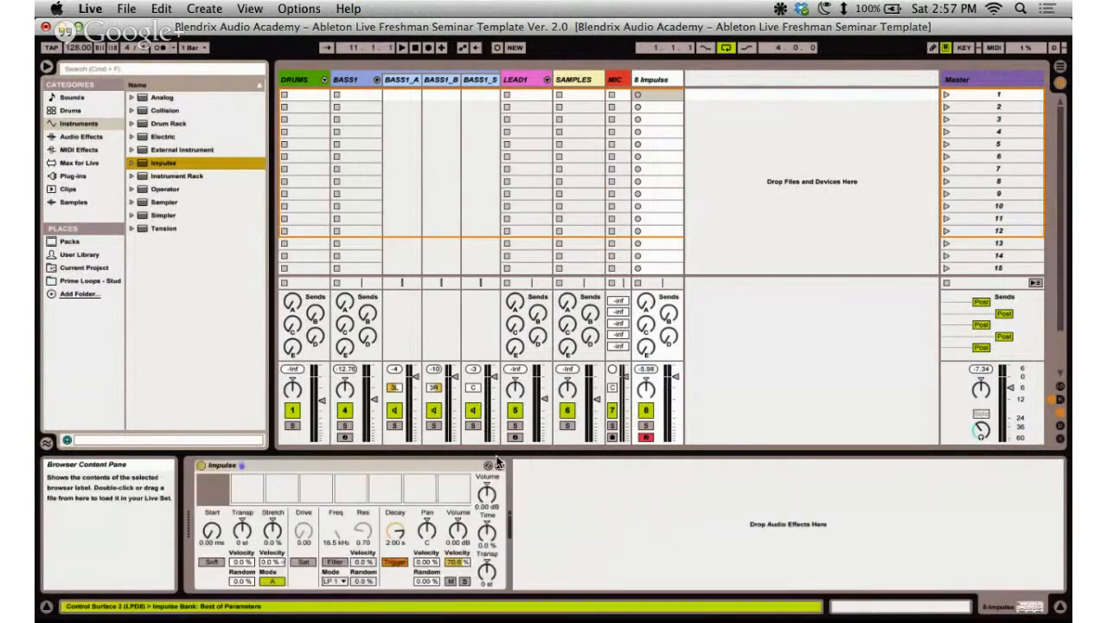
Examine Impulse's first four sample slots by selecting them in turn.
click(208, 490)
click(242, 490)
click(281, 493)
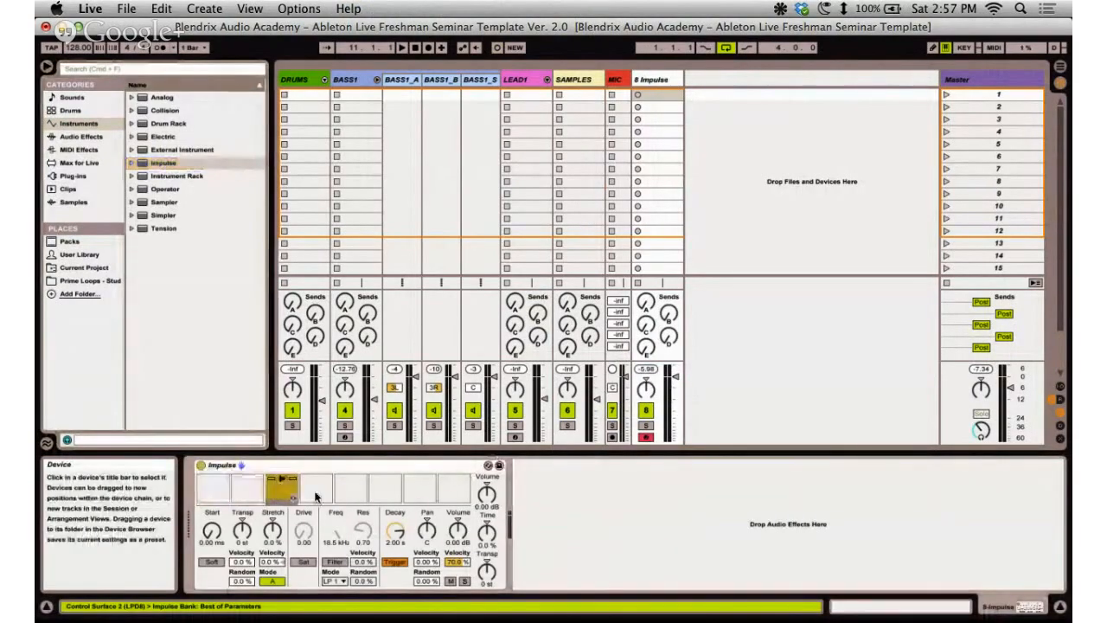
click(342, 493)
click(318, 493)
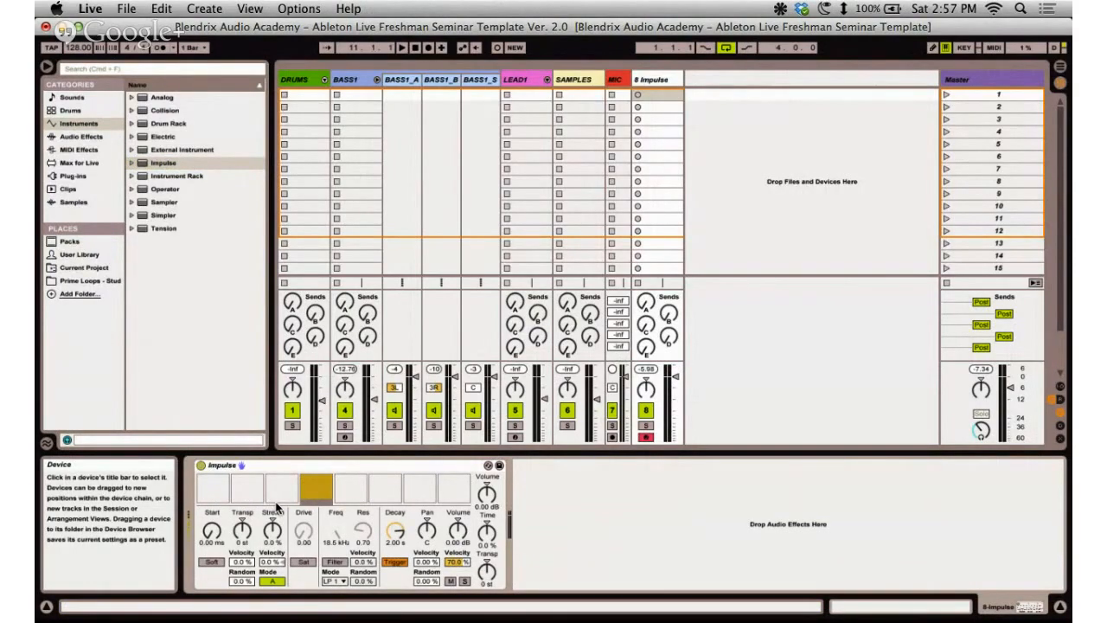
click(220, 491)
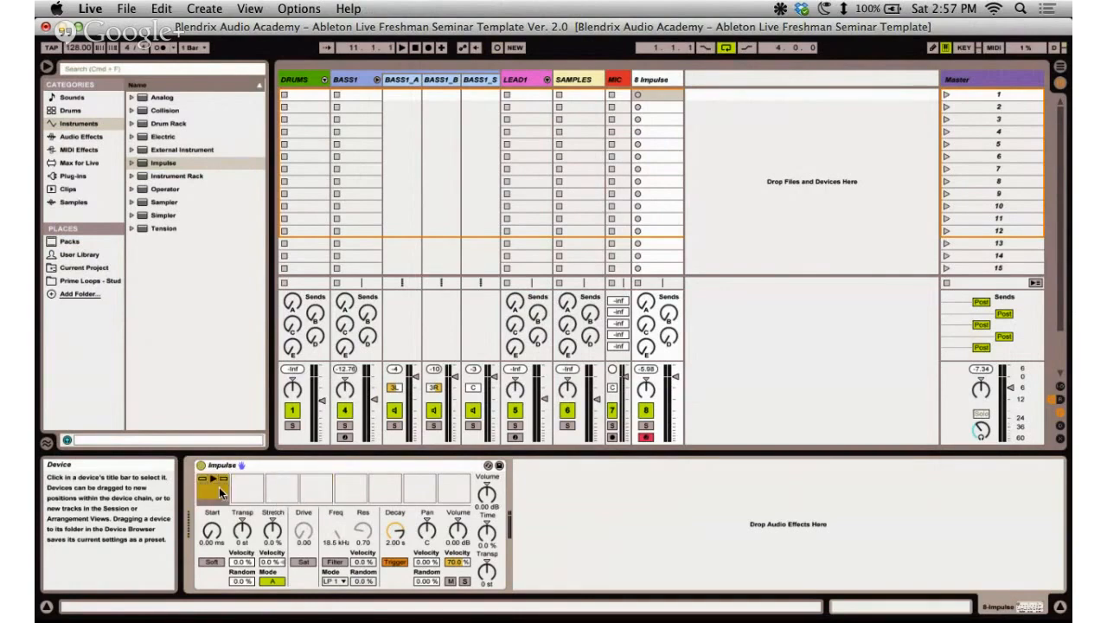
click(247, 492)
click(281, 491)
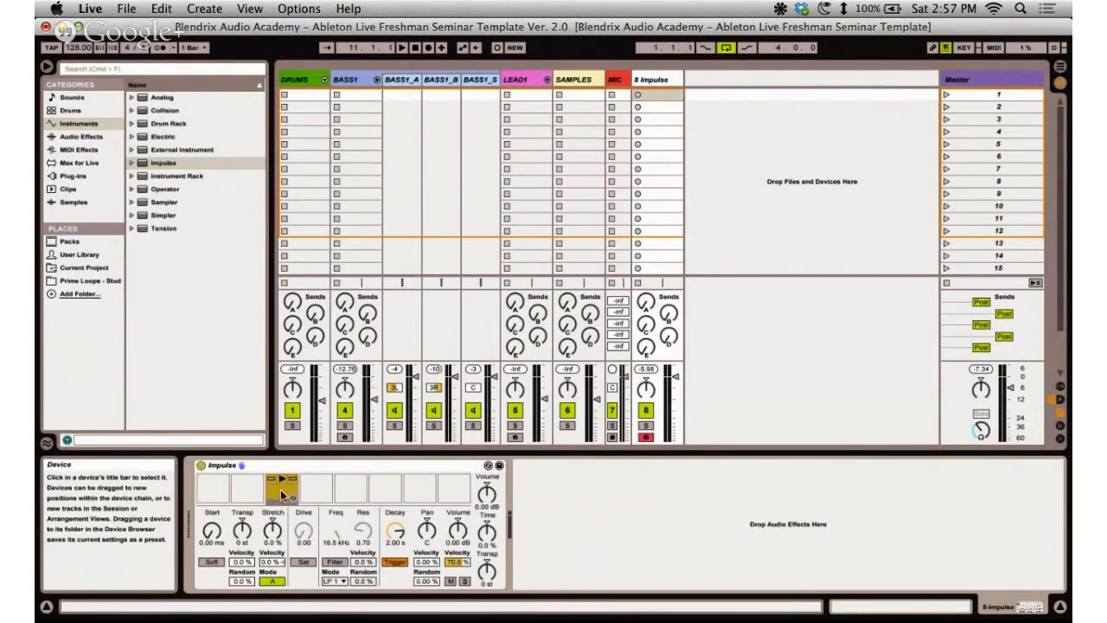
Browse the drum hits offered when hot-swapping Impulse's third slot, and leave the hot-swap mode without loading a sample.
click(293, 498)
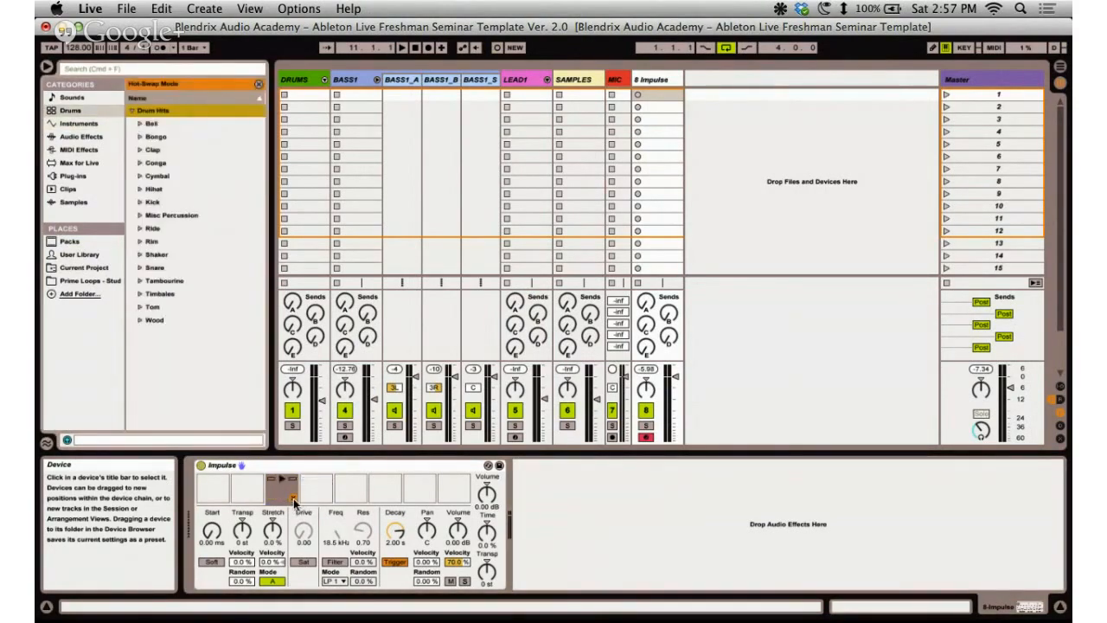
click(293, 498)
click(211, 488)
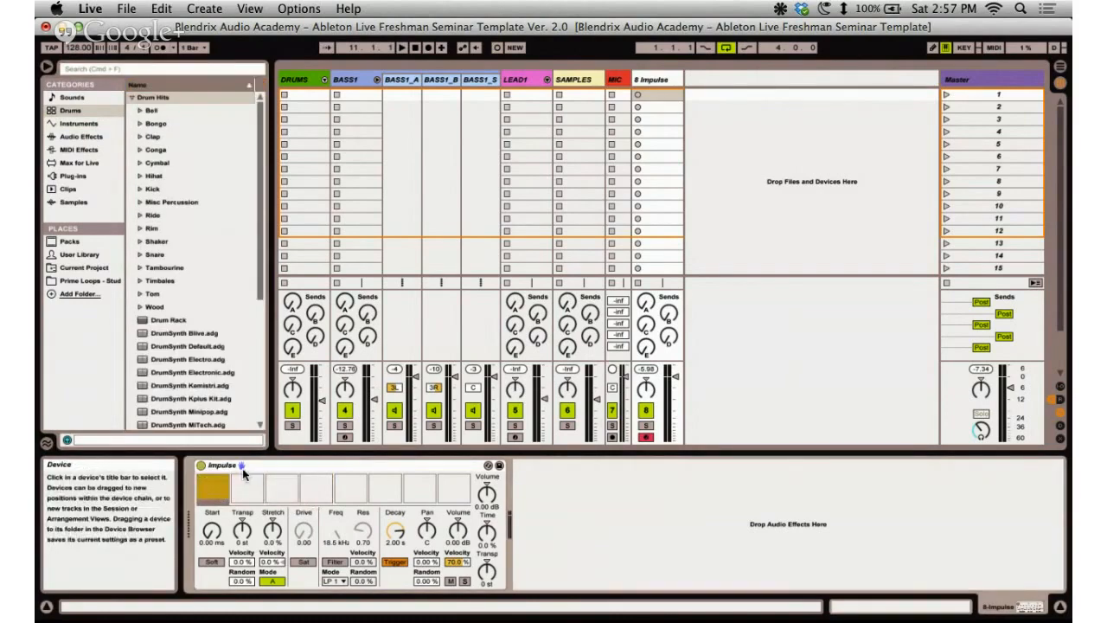
click(247, 465)
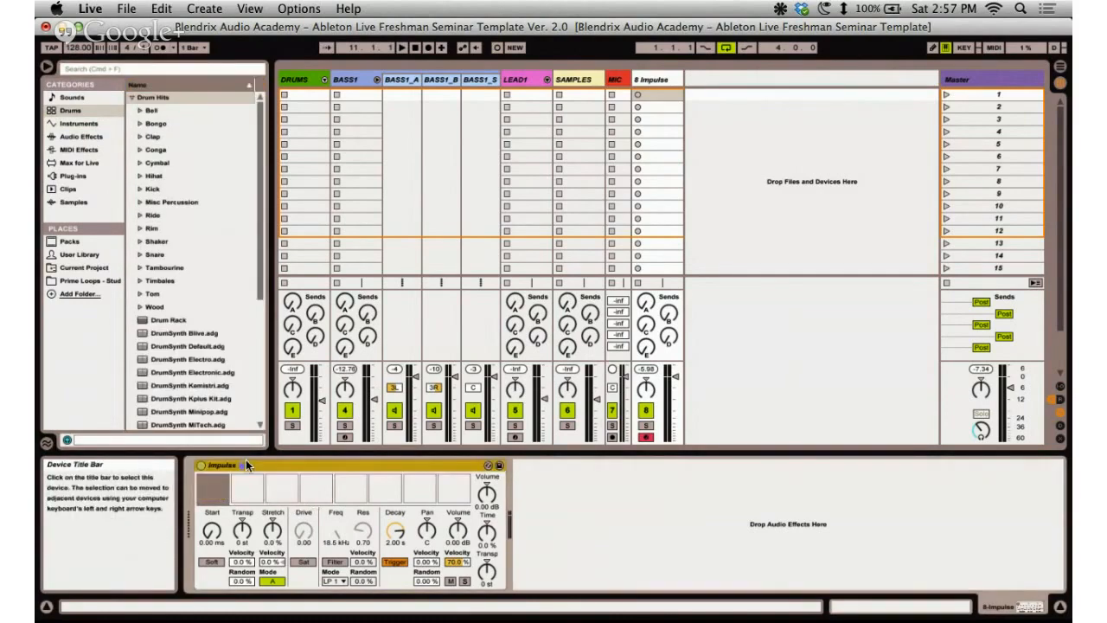
click(185, 357)
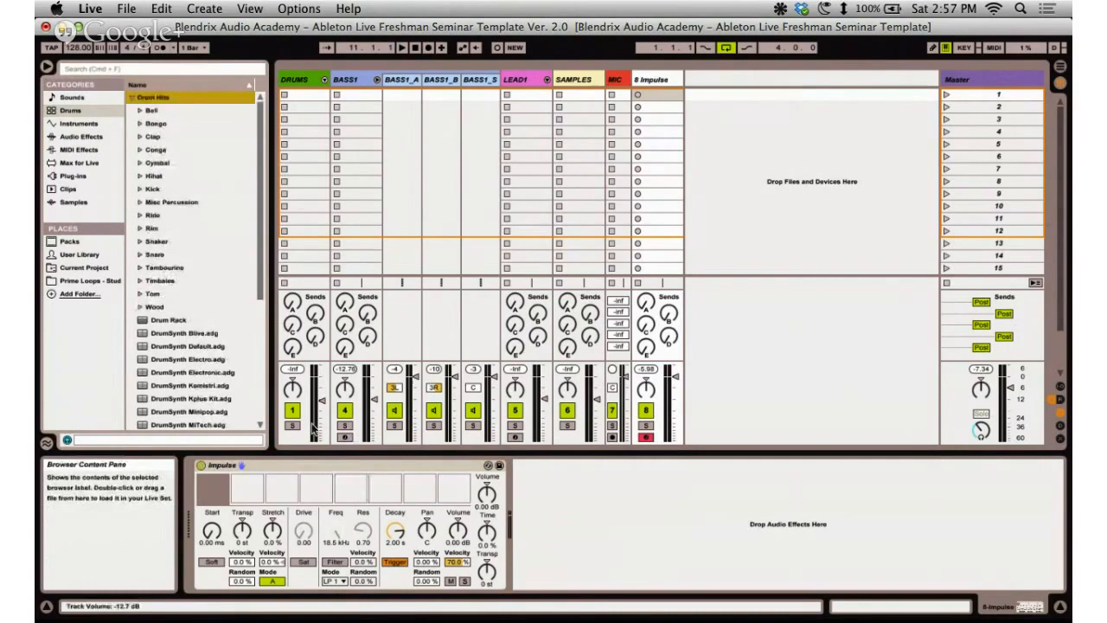
Delete the Impulse device from track 8 and list the available instruments again.
click(339, 467)
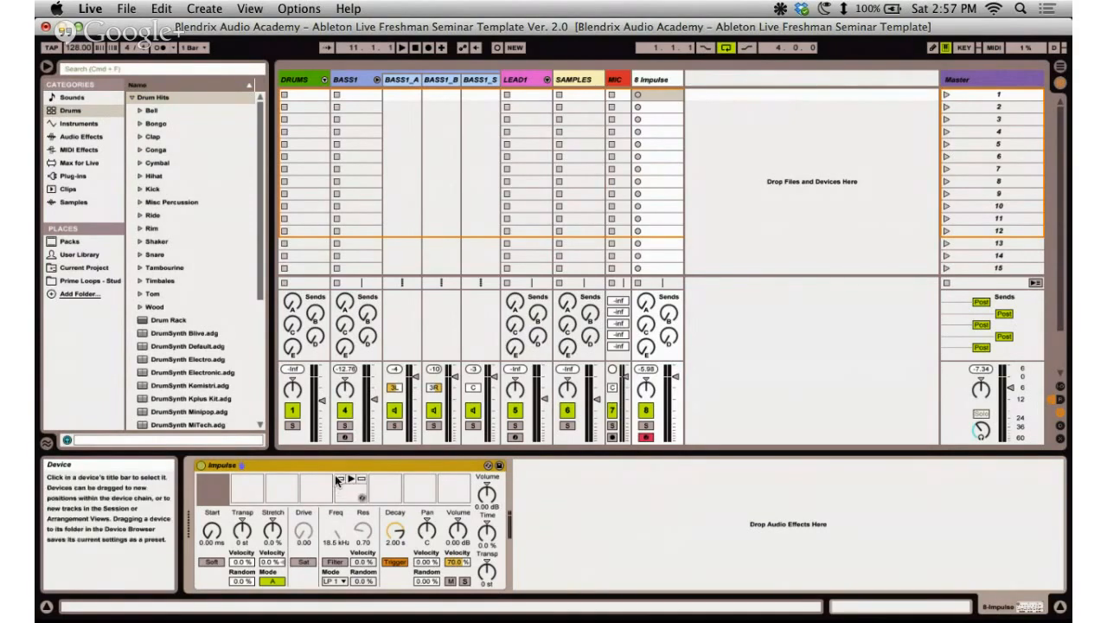
click(649, 538)
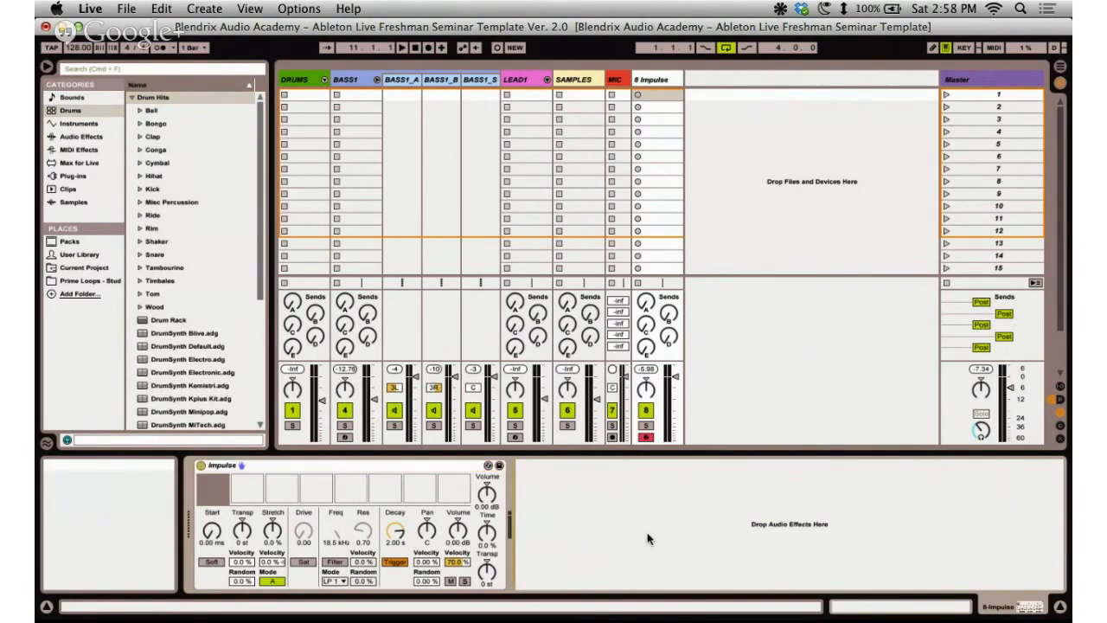
click(342, 464)
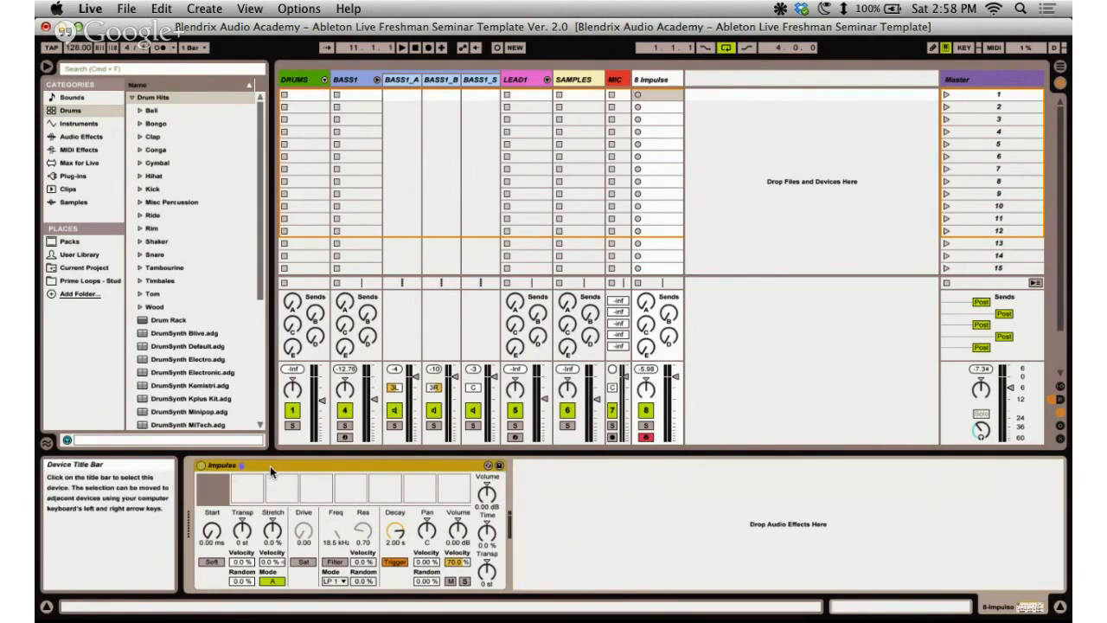
key(Delete)
click(73, 124)
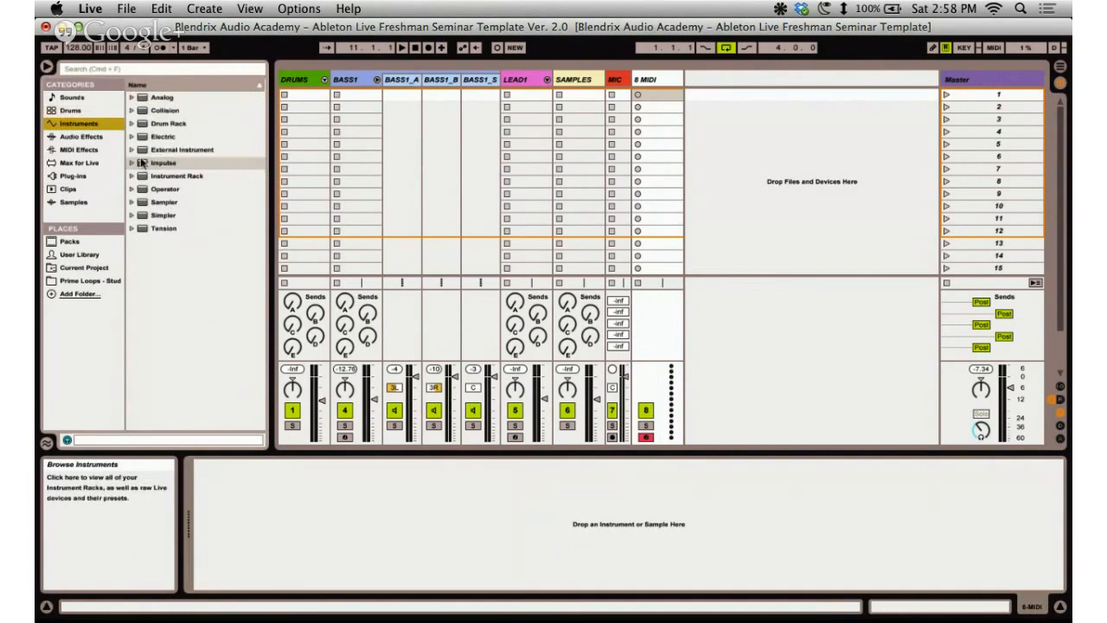
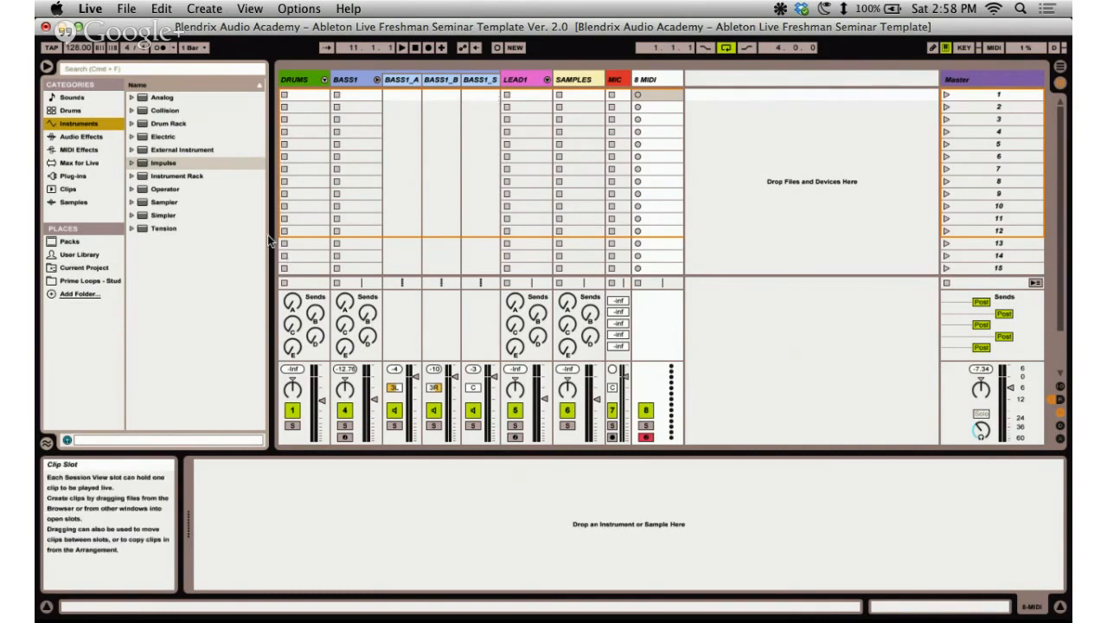
View the SAMPLES track's device chain and return to the empty MIDI track 8.
click(572, 78)
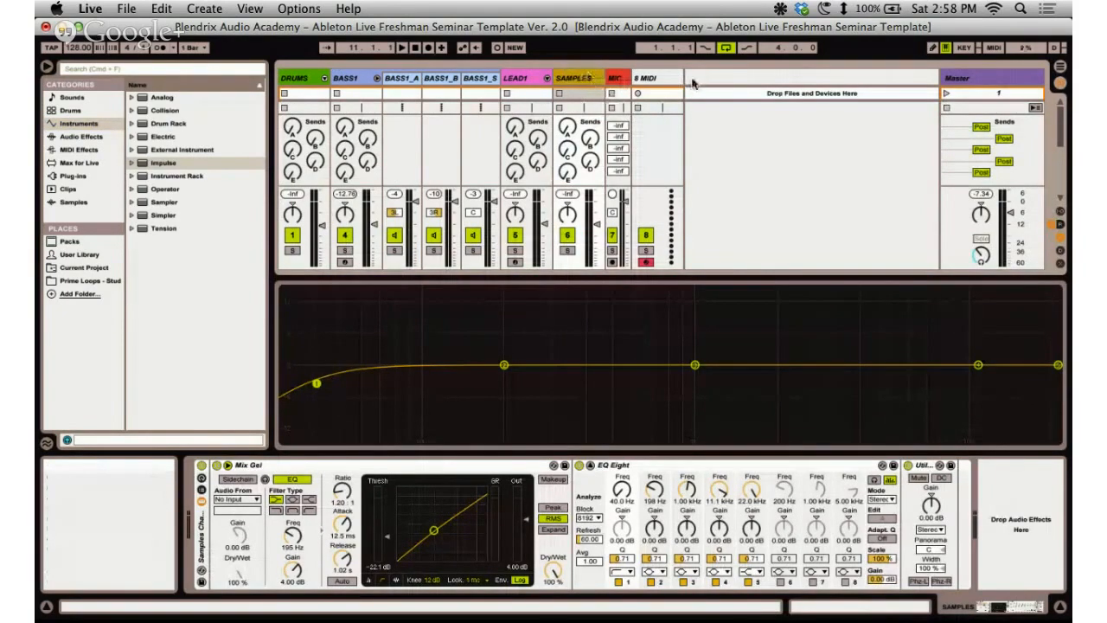
click(661, 79)
click(657, 144)
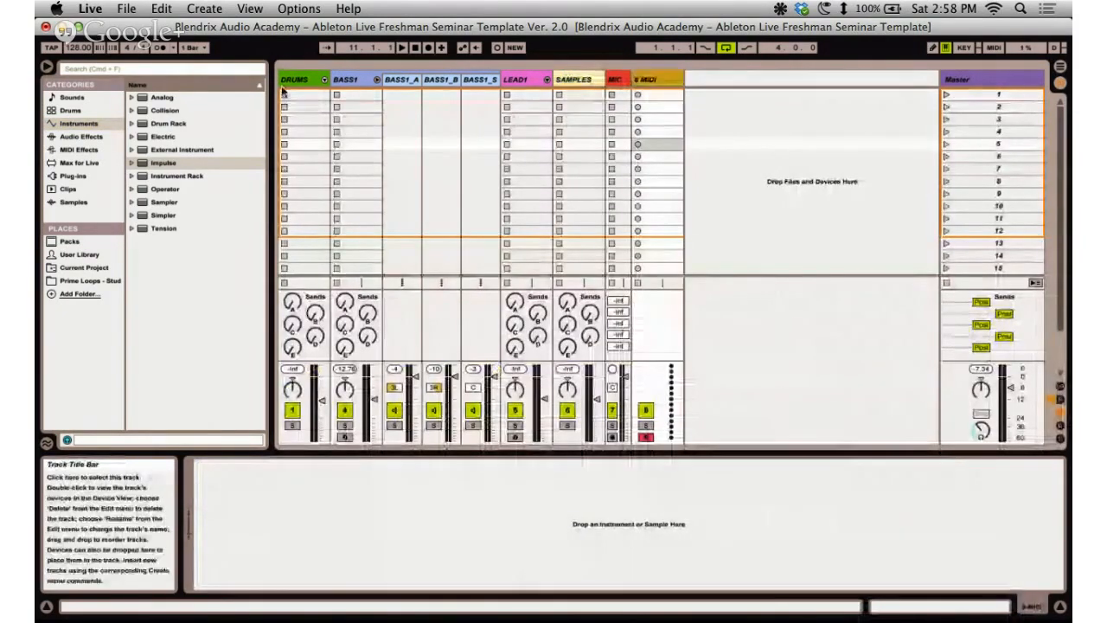
Load an empty Drum Rack onto MIDI track 8.
click(174, 177)
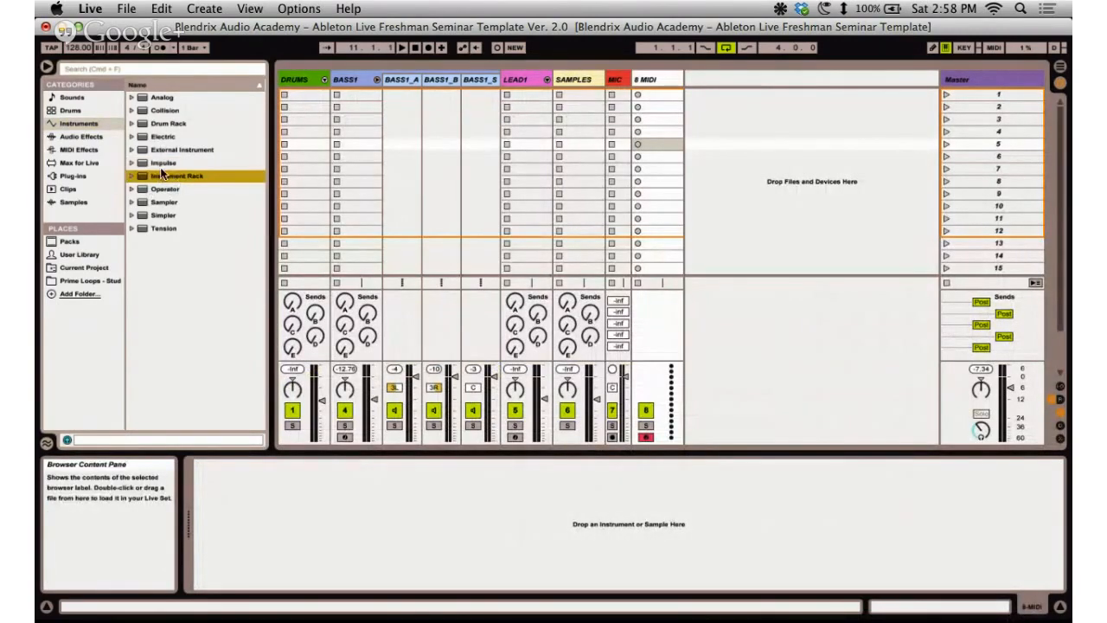
click(163, 163)
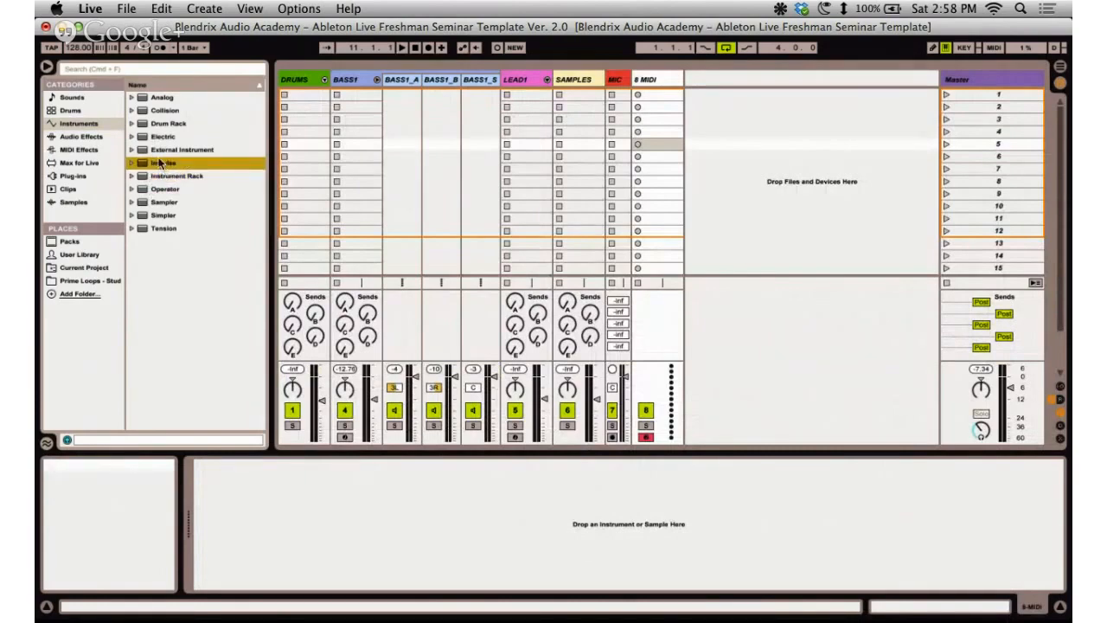
click(650, 79)
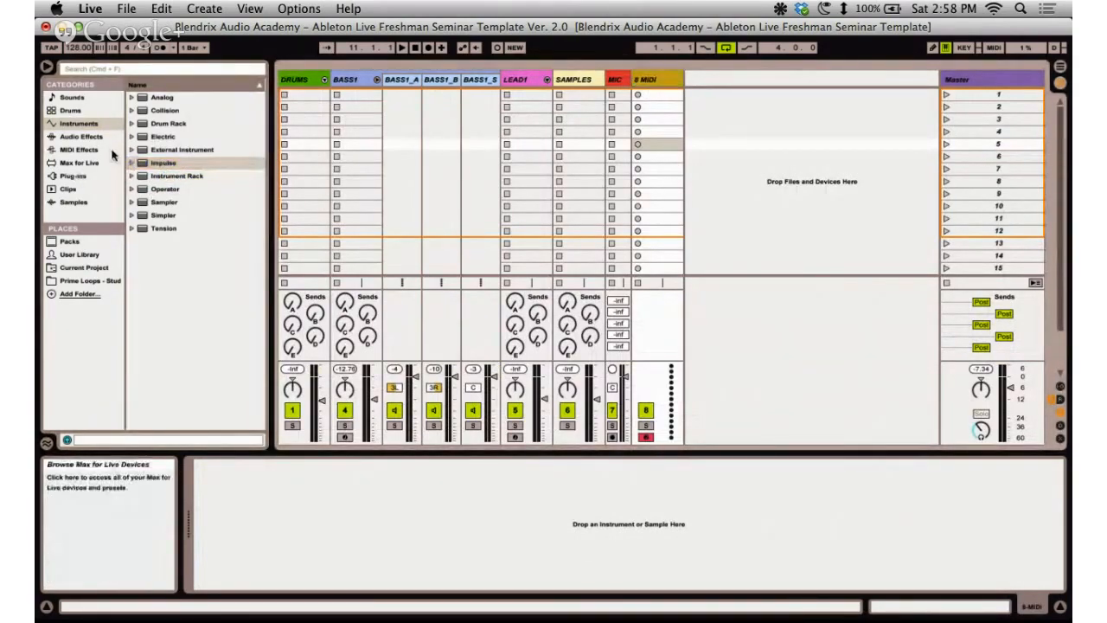
click(173, 125)
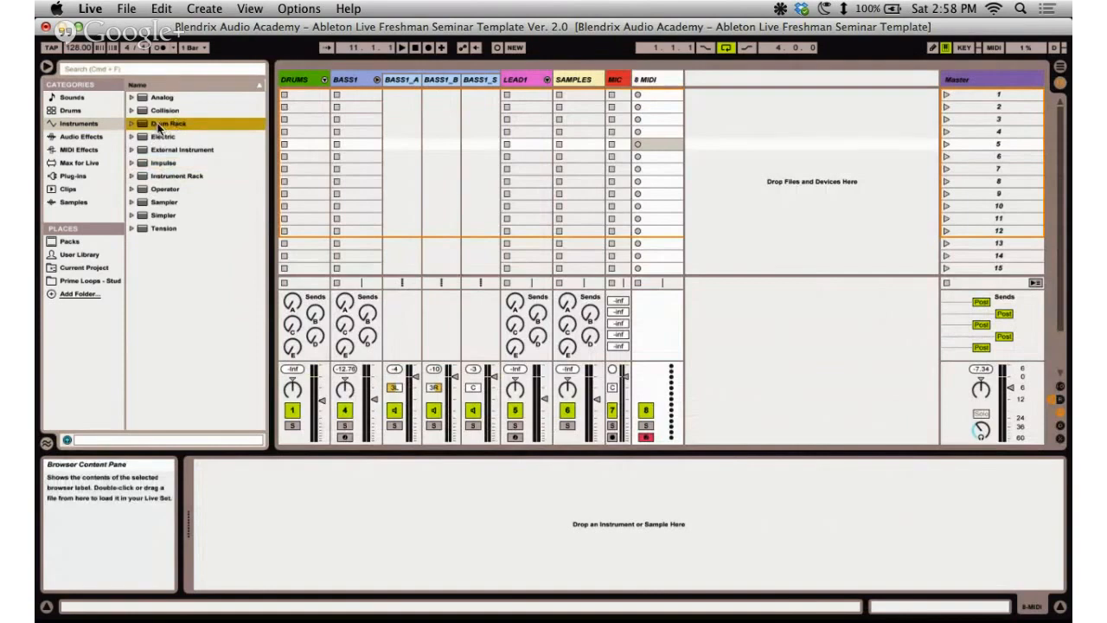
drag(158, 128, 658, 80)
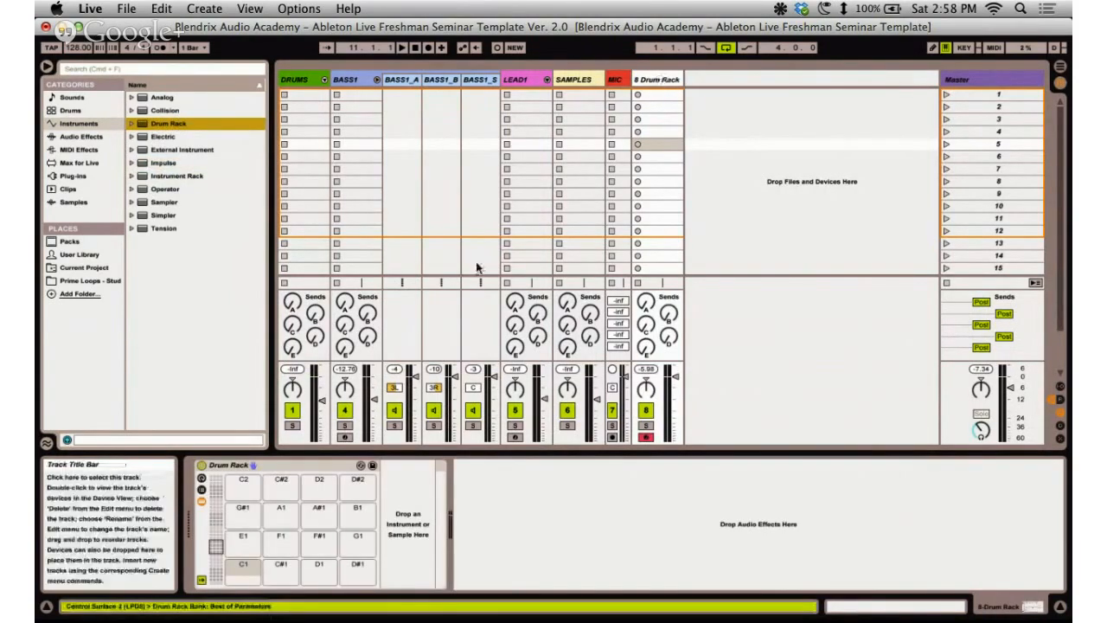
Select the Drum Rack's C#1 pad and show the rack's chain list, macro controls and input/output section.
click(285, 463)
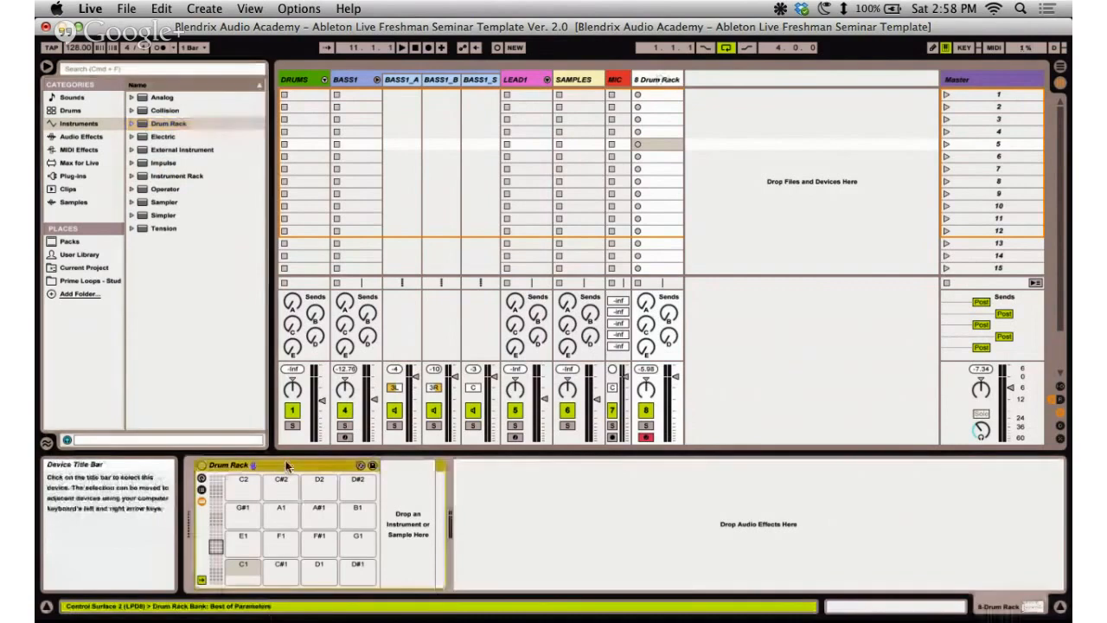
click(248, 570)
click(283, 567)
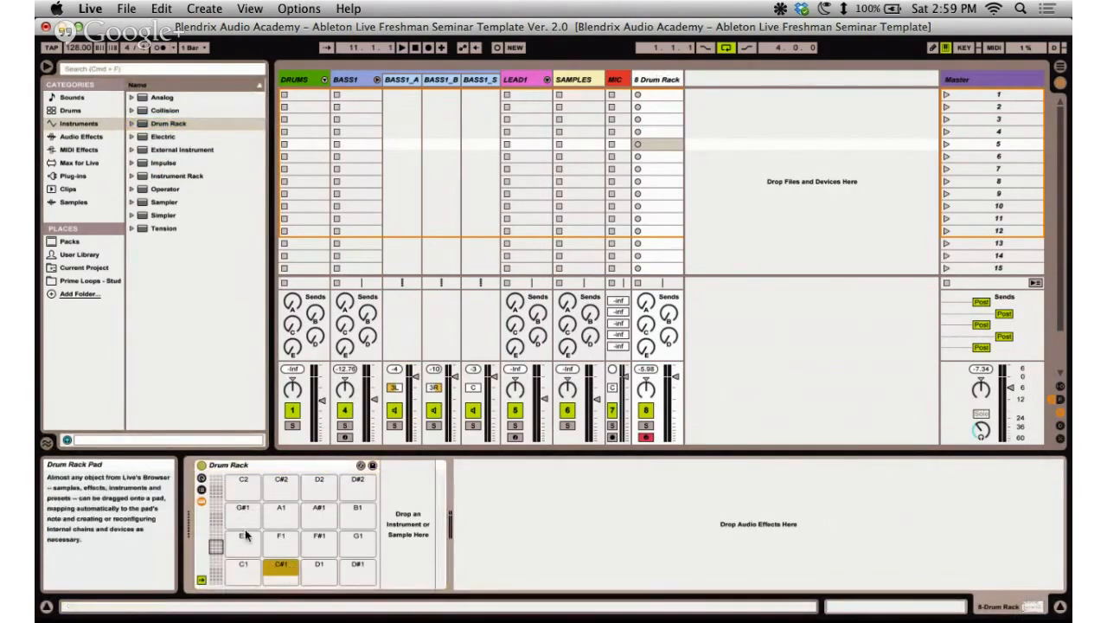
click(201, 490)
click(202, 480)
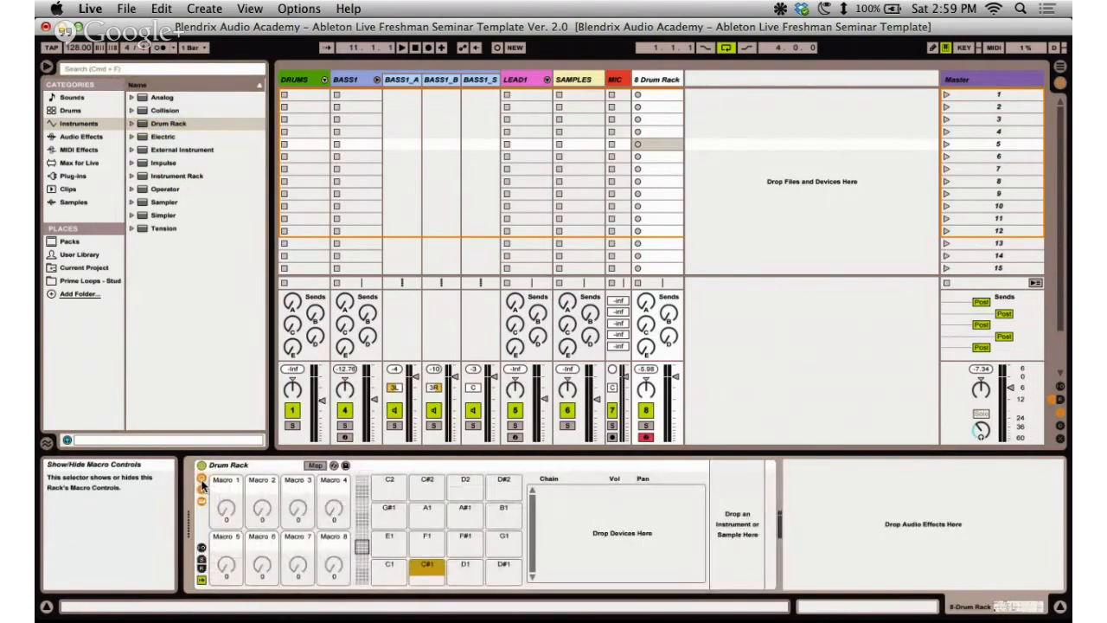
click(417, 469)
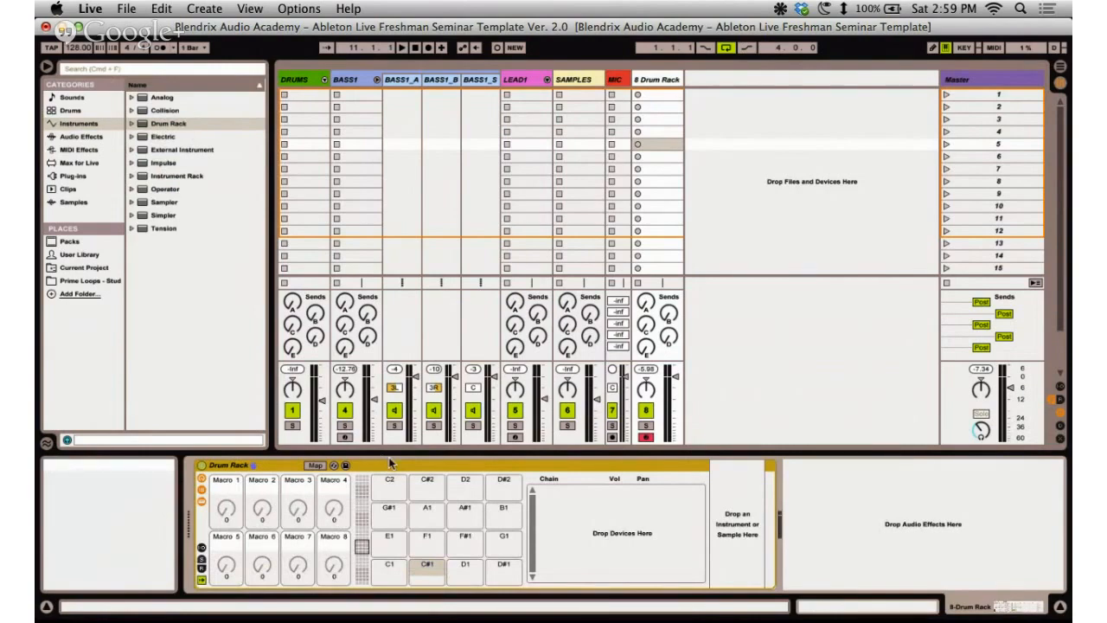
click(201, 557)
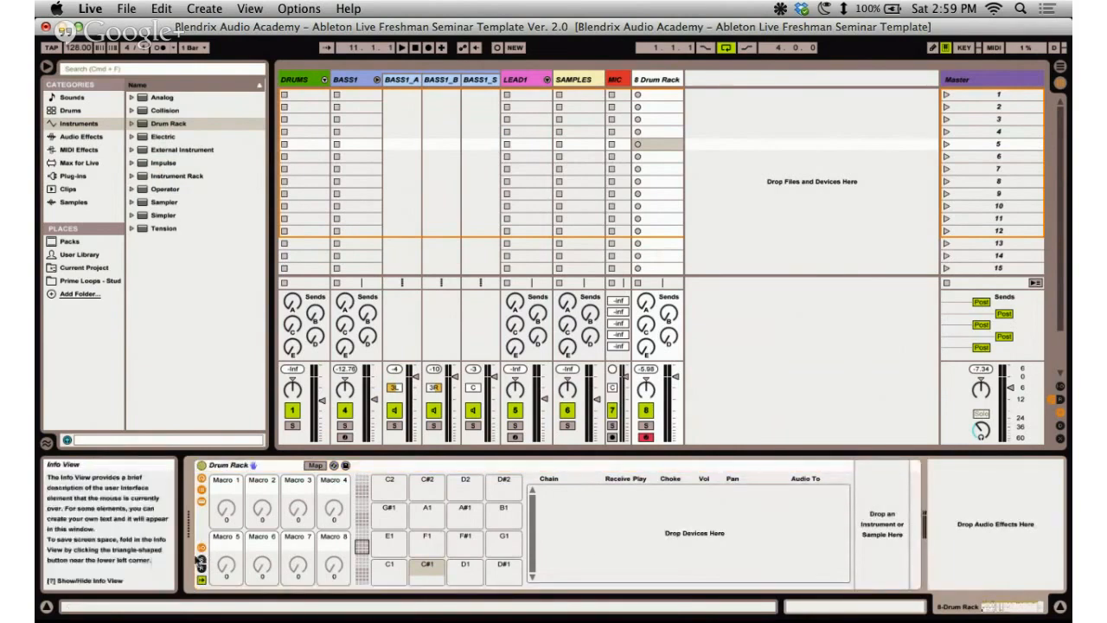
Show the Drum Rack's return chain list, then hide it together with the rack's input/output section.
click(202, 566)
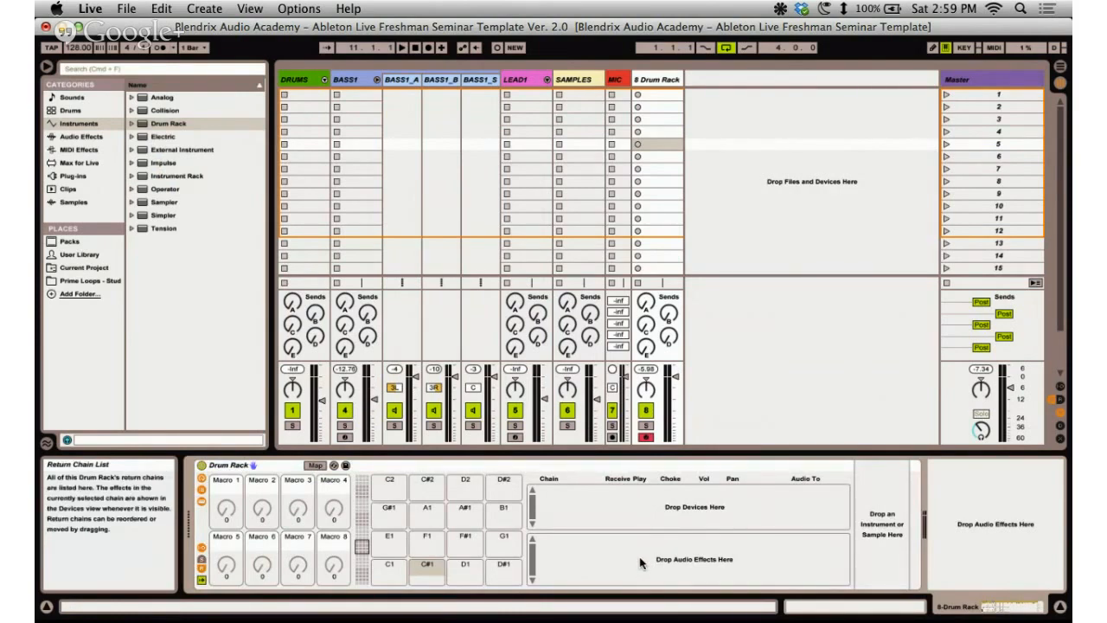
click(381, 567)
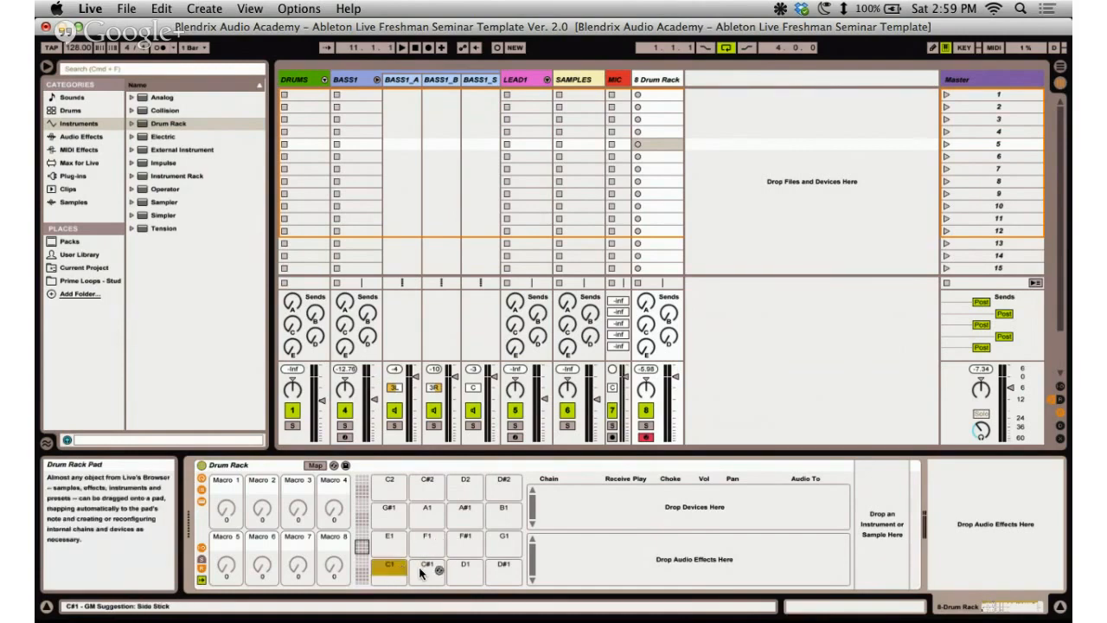
click(422, 569)
click(264, 466)
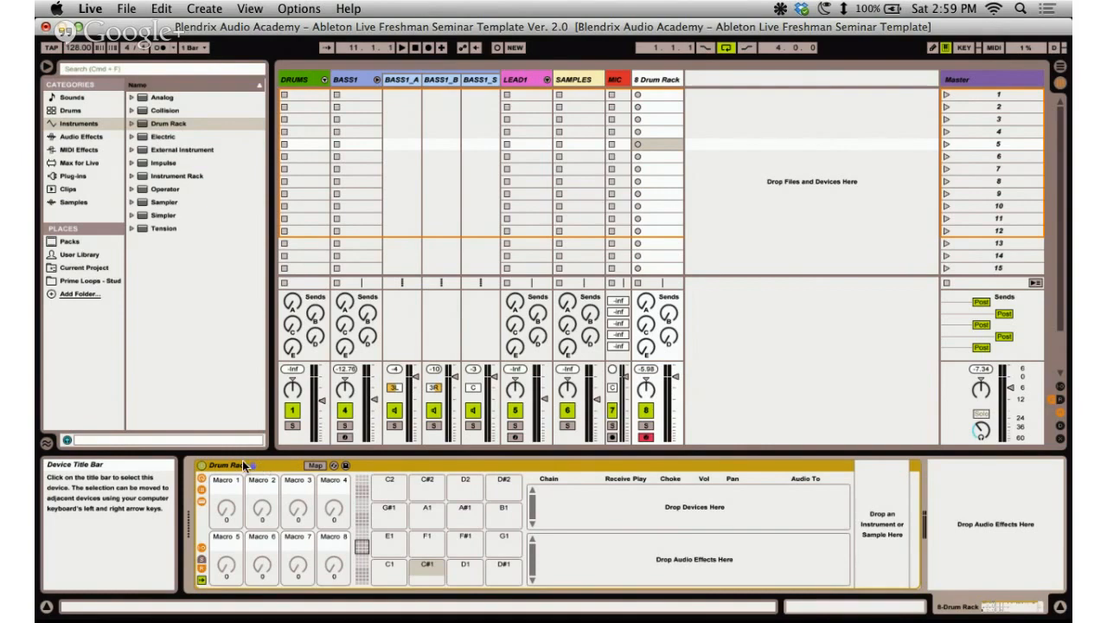
click(203, 568)
click(201, 547)
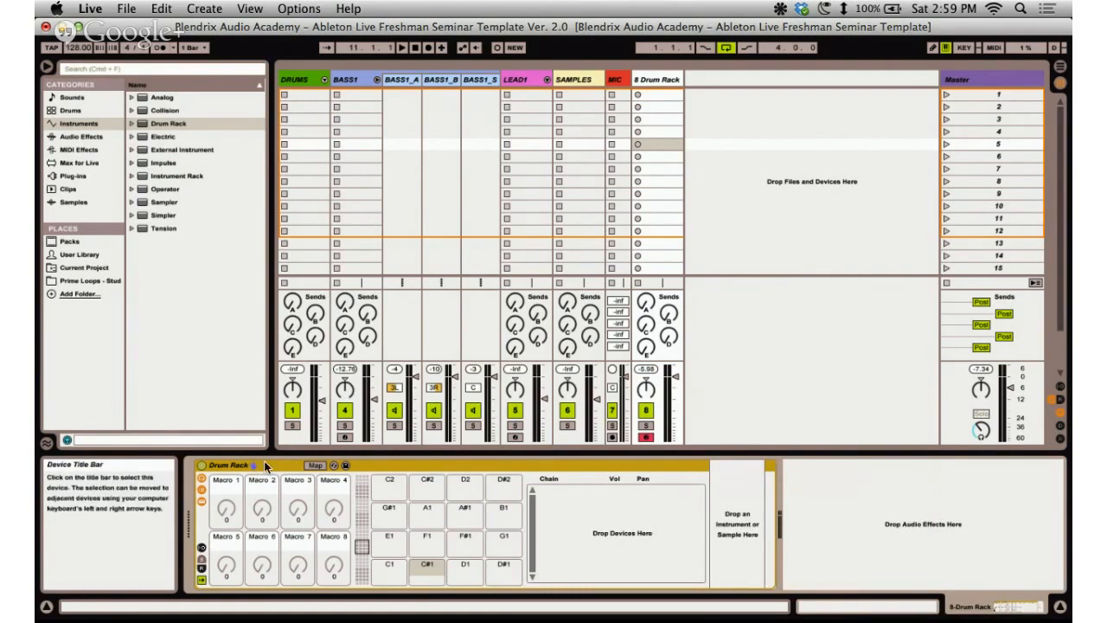
Step through the Drum Rack's empty C#1, C1, E1 and G1 pads and list the Drum Hits in the browser.
click(421, 564)
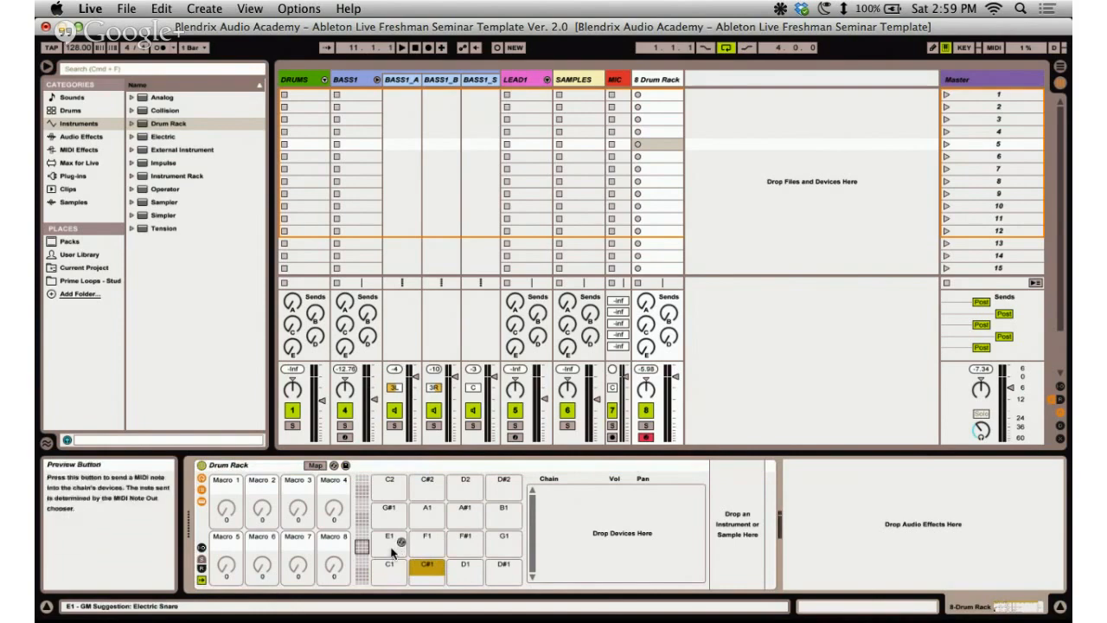
click(394, 565)
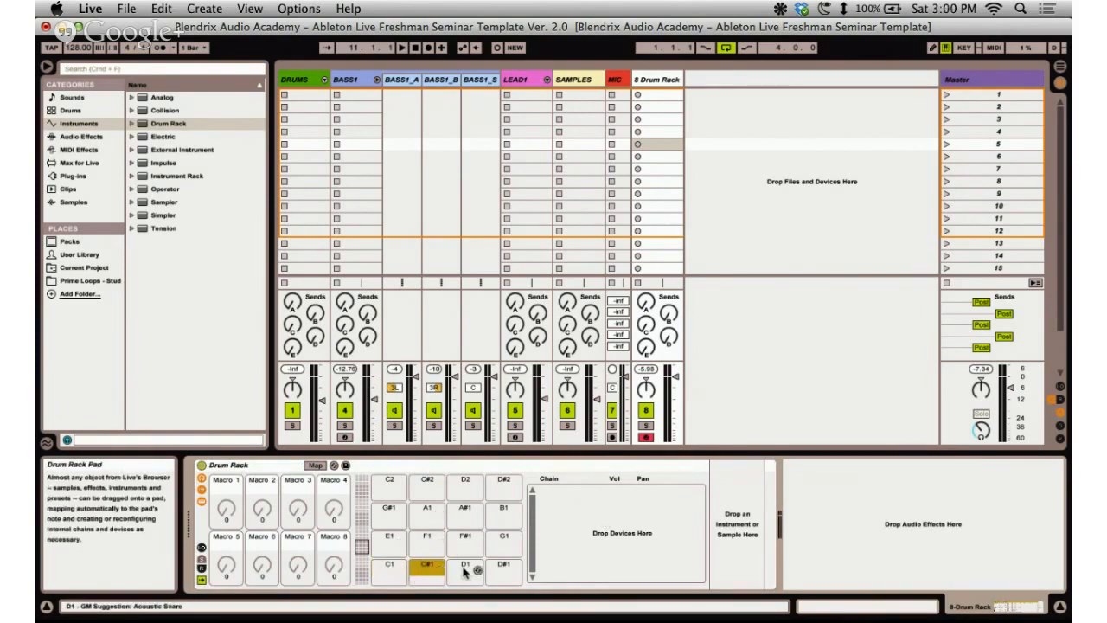
click(381, 540)
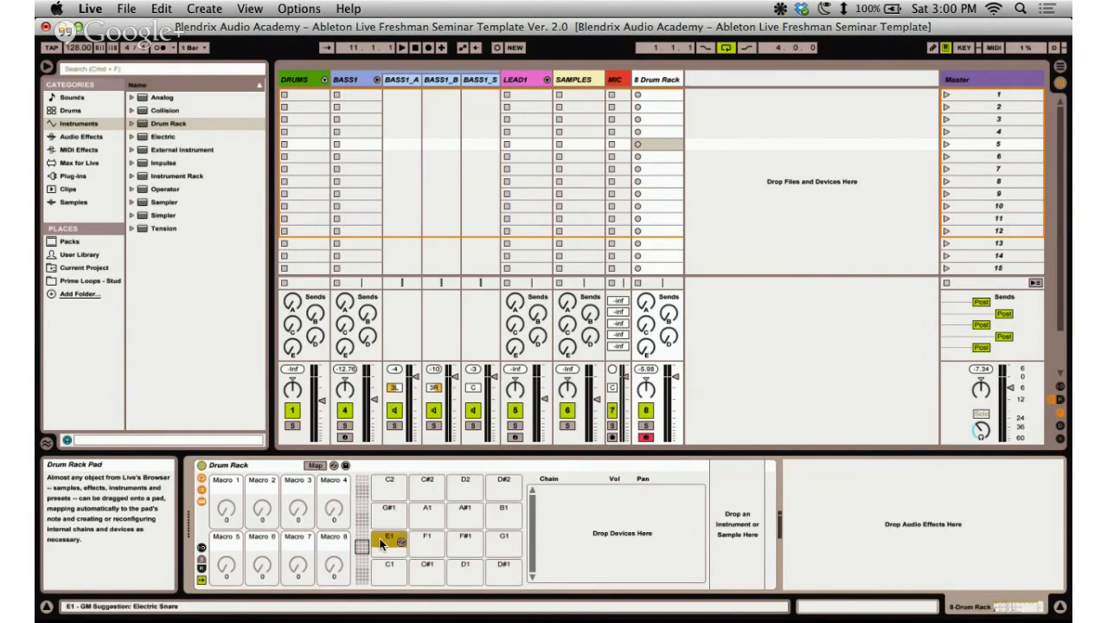
click(515, 541)
click(515, 542)
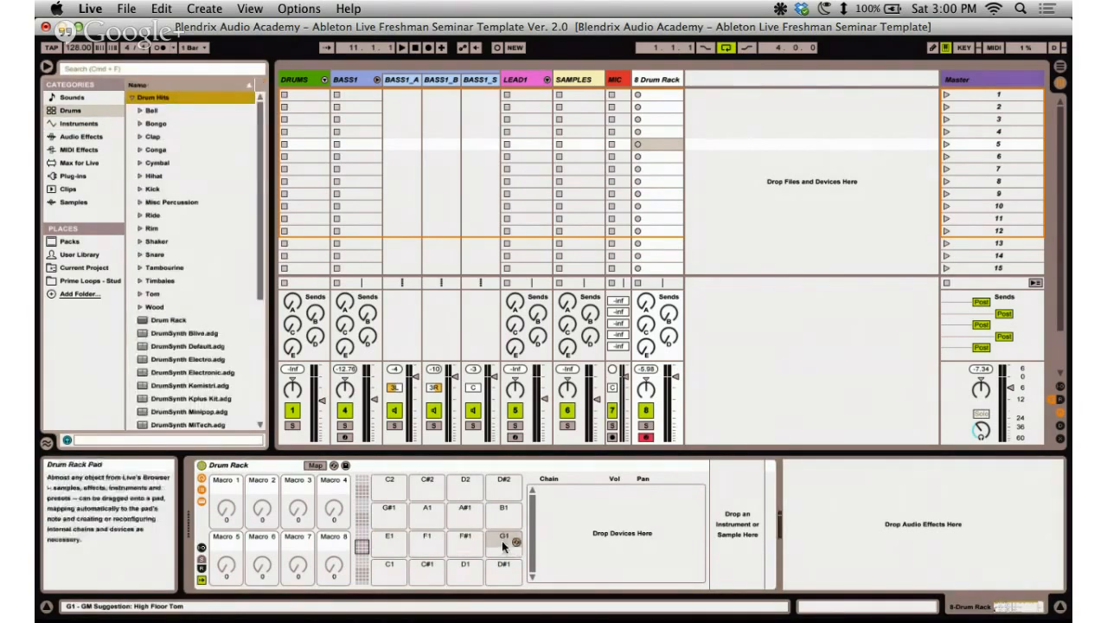
Delete the empty Drum Rack from track 8.
click(406, 465)
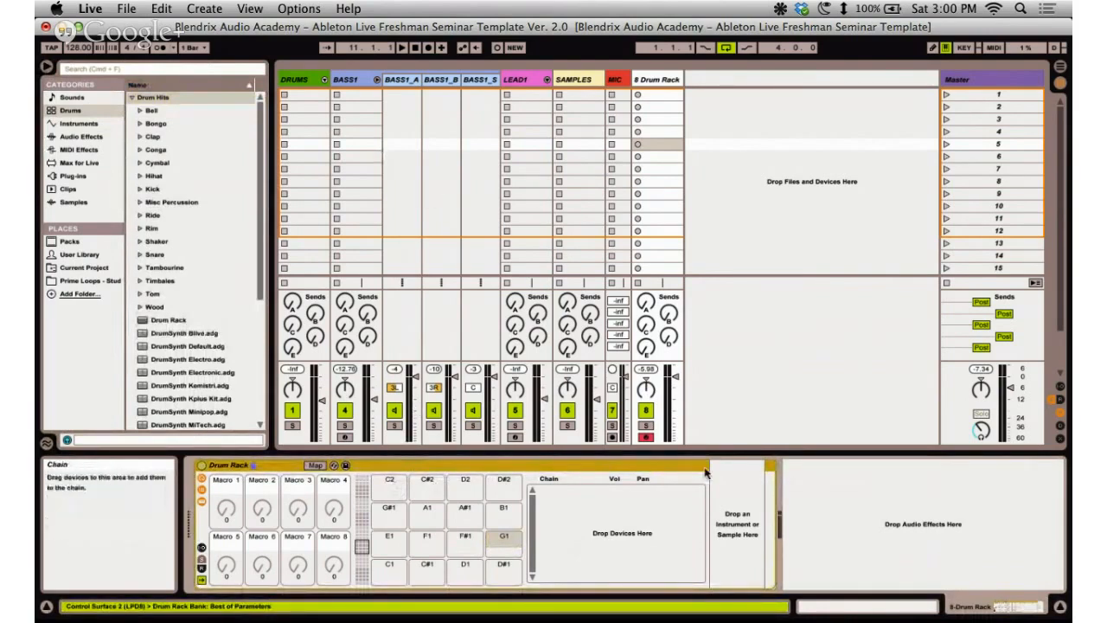
click(668, 79)
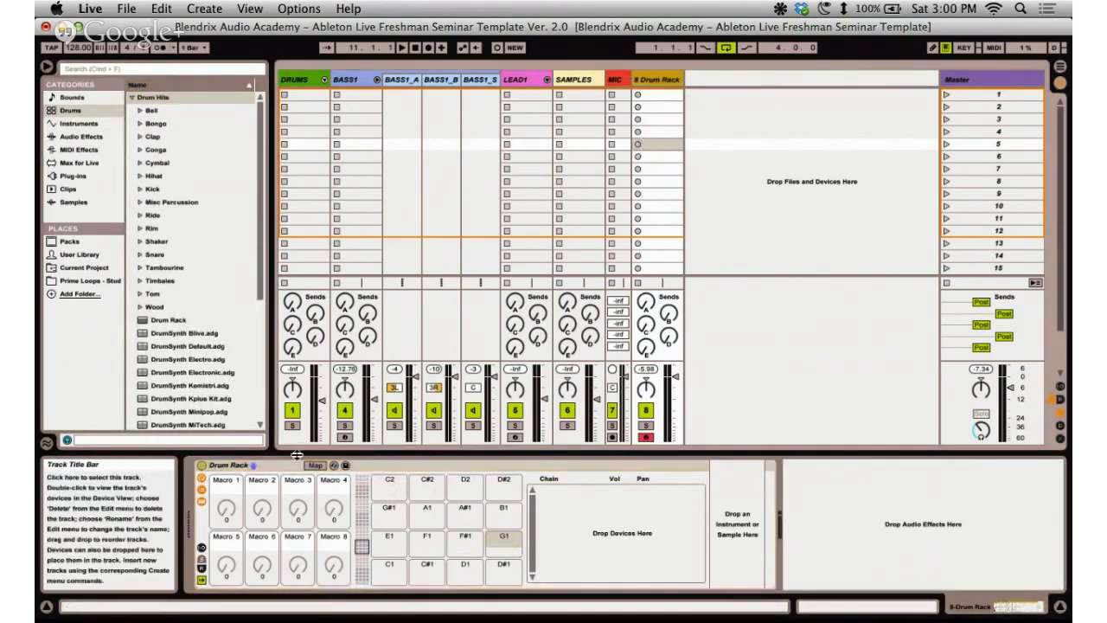
key(Delete)
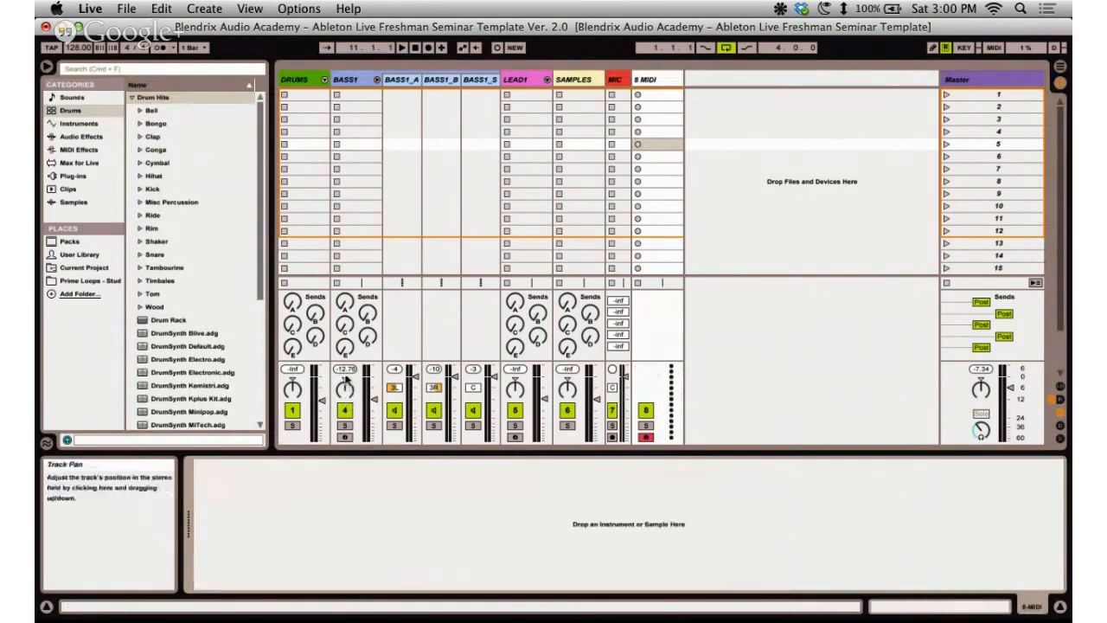
Unfold the DRUMS group and show the Kicks chain of the Blendrix Drum Rack on the DrumRack track.
click(313, 80)
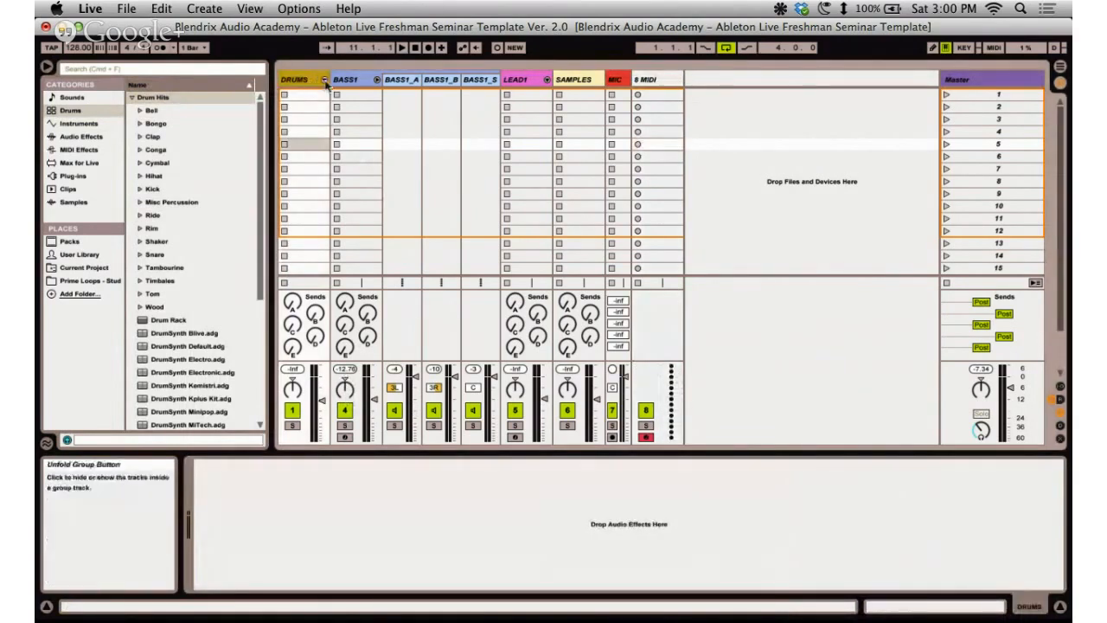
click(324, 80)
click(351, 79)
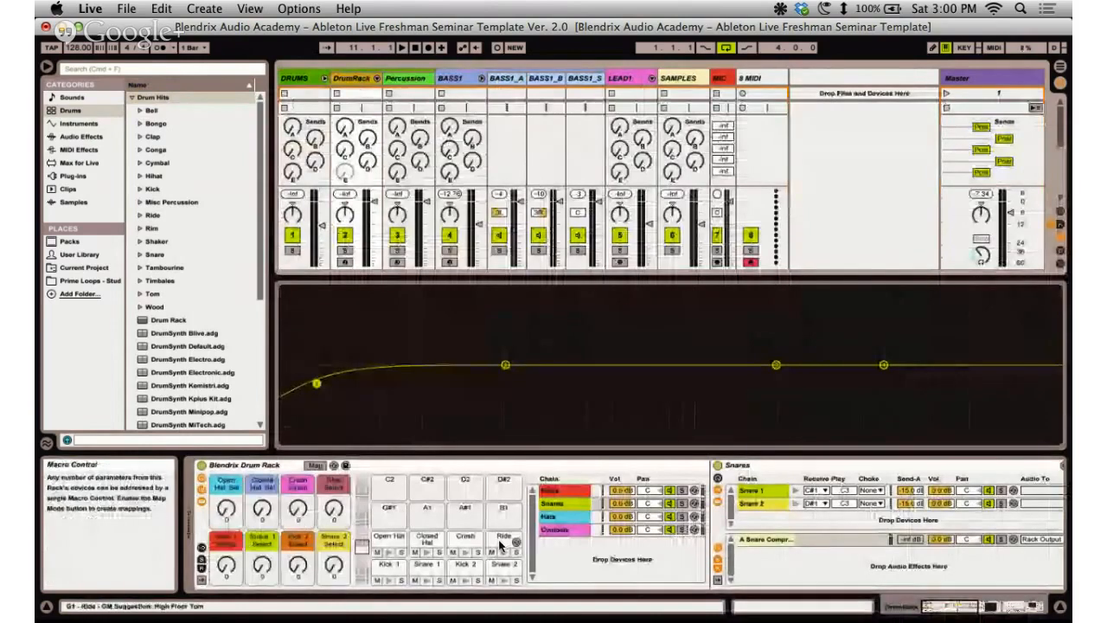
click(568, 491)
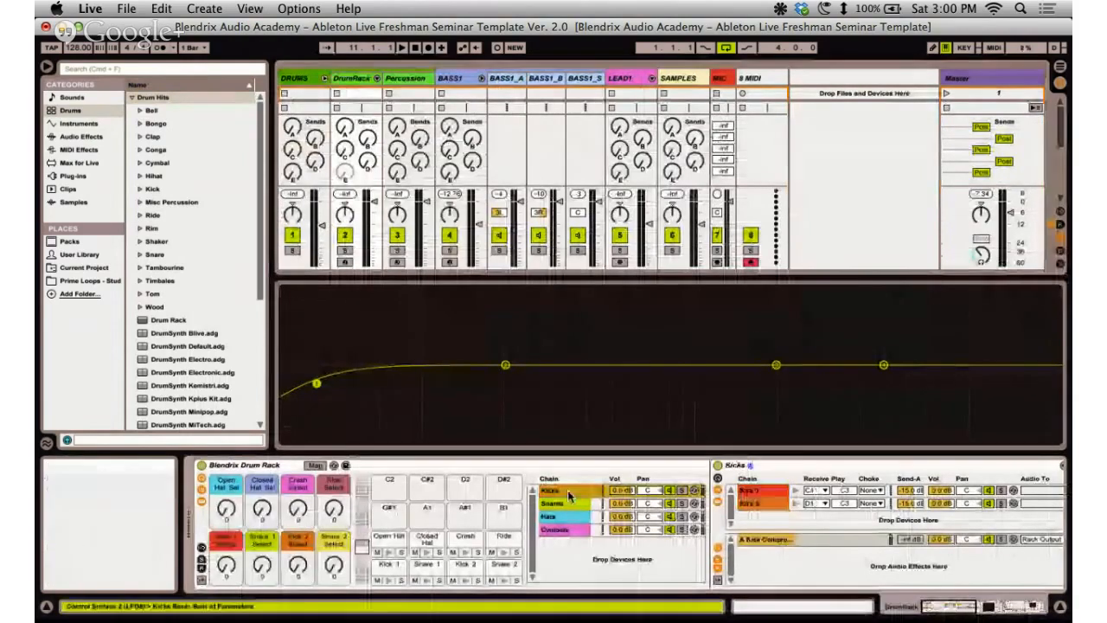
Preview the Kick 1 and Kick 2 pads of the Blendrix Drum Rack.
click(390, 581)
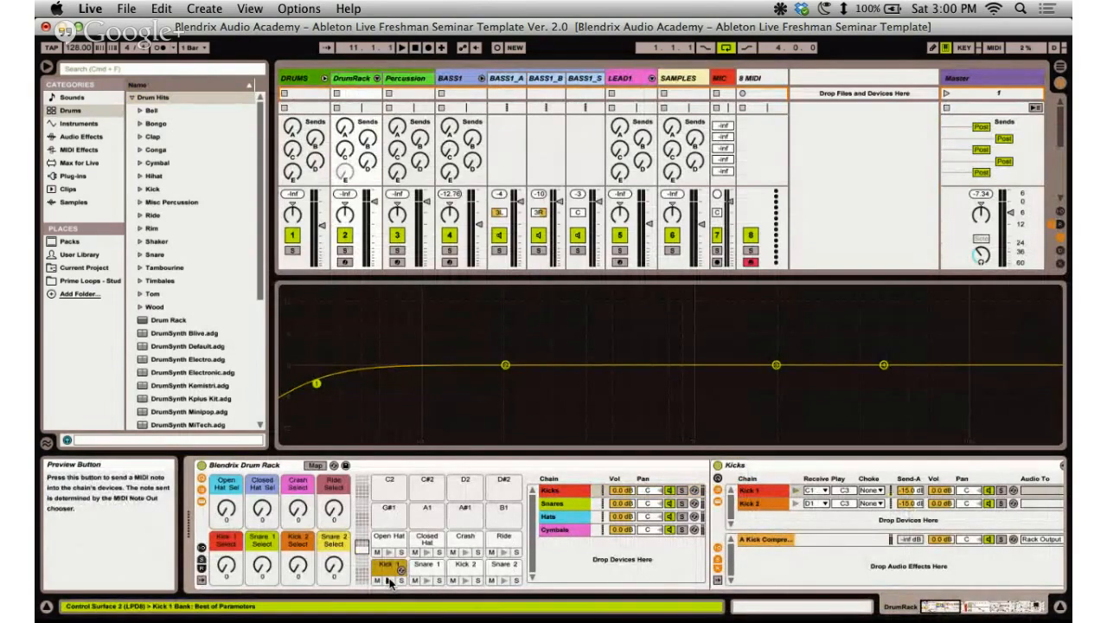
click(389, 581)
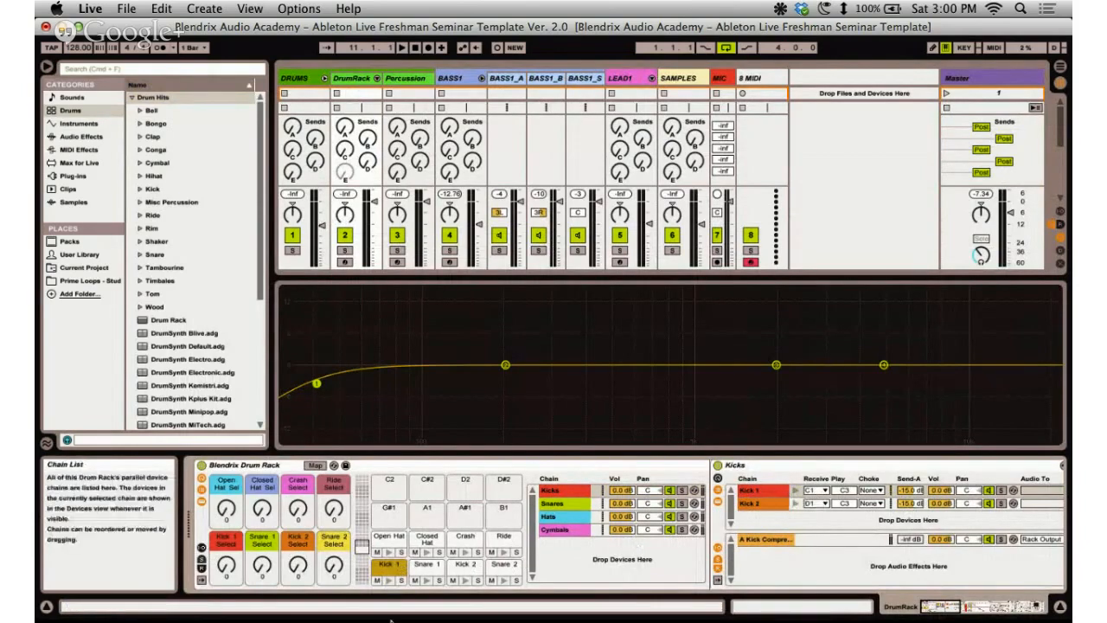
click(464, 581)
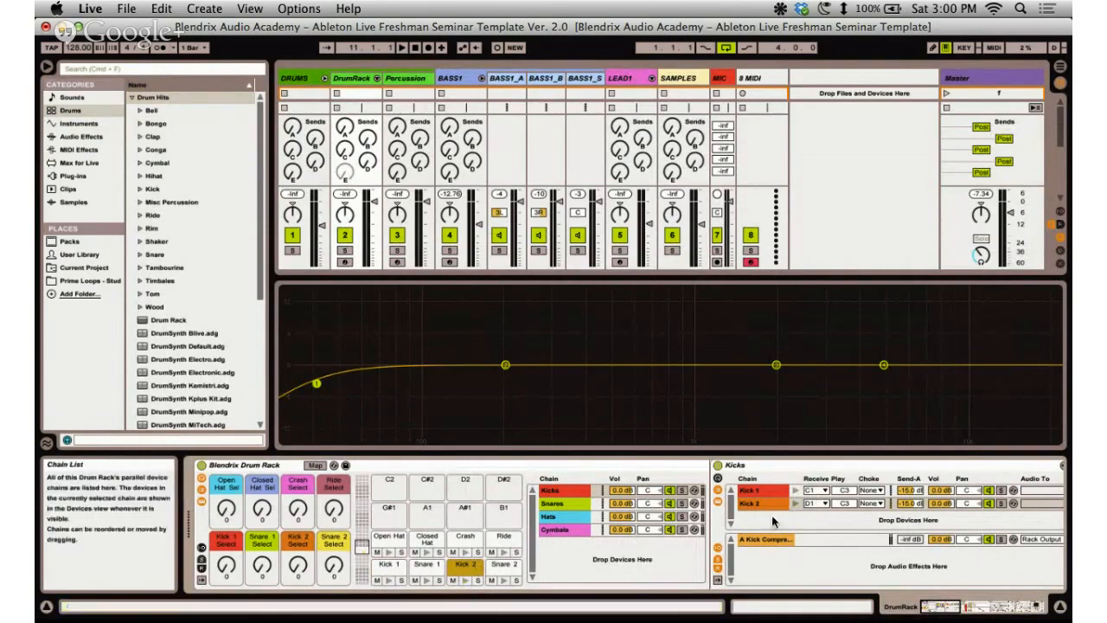
View the Kick Compressor devices on the Kicks rack's return chain.
click(771, 466)
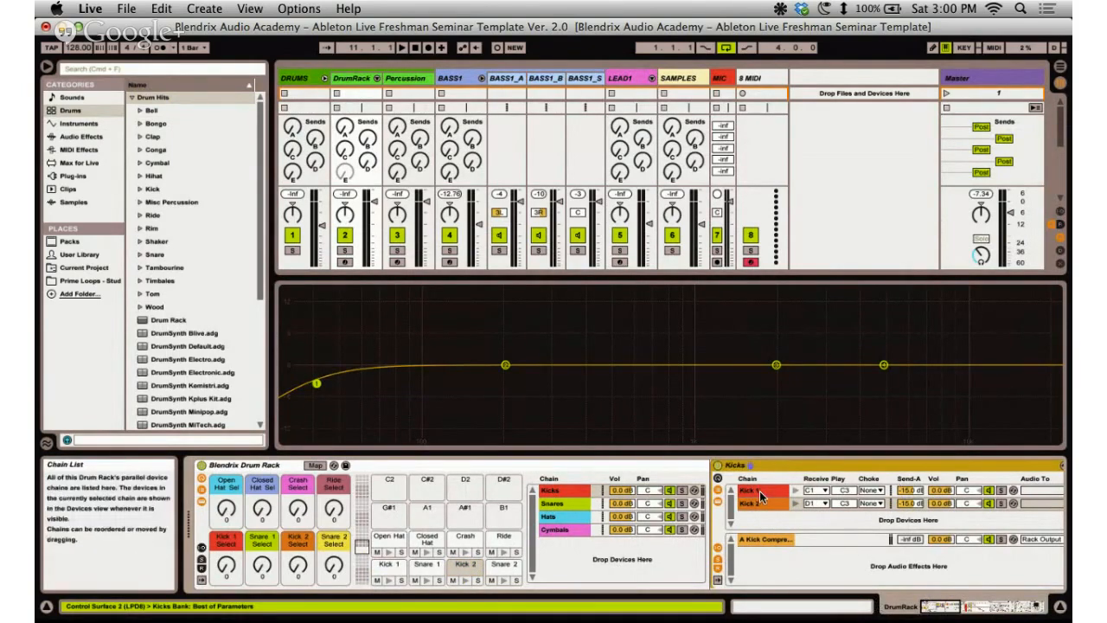
click(764, 539)
drag(948, 609, 969, 617)
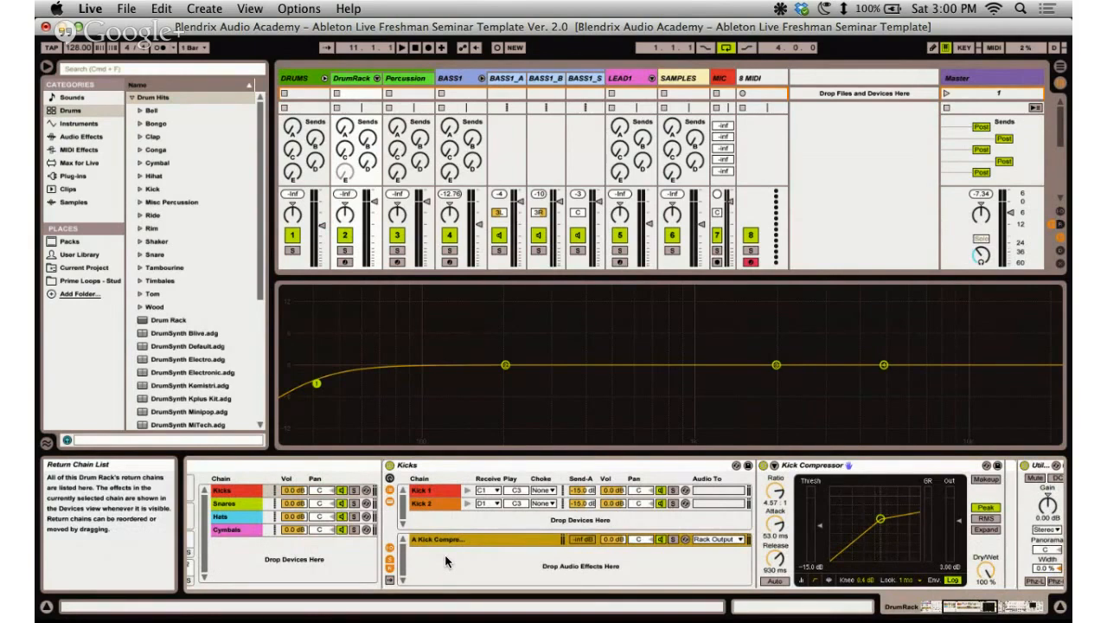
Compare the nested racks behind the Kick 1 and Kick 2 chains, finishing on Kick 1.
click(442, 489)
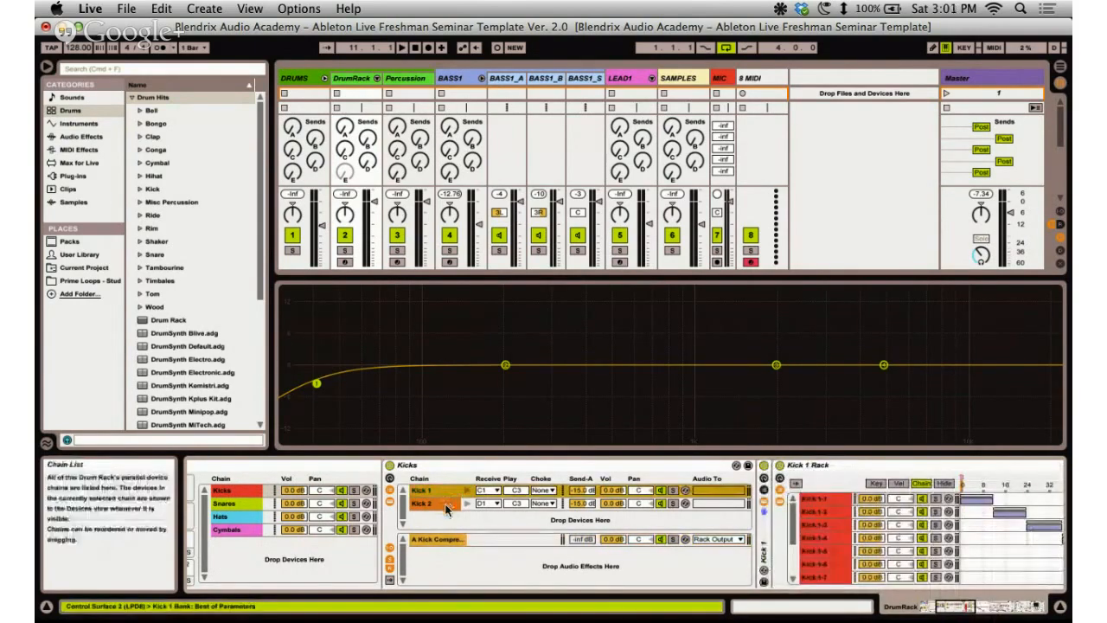
click(448, 491)
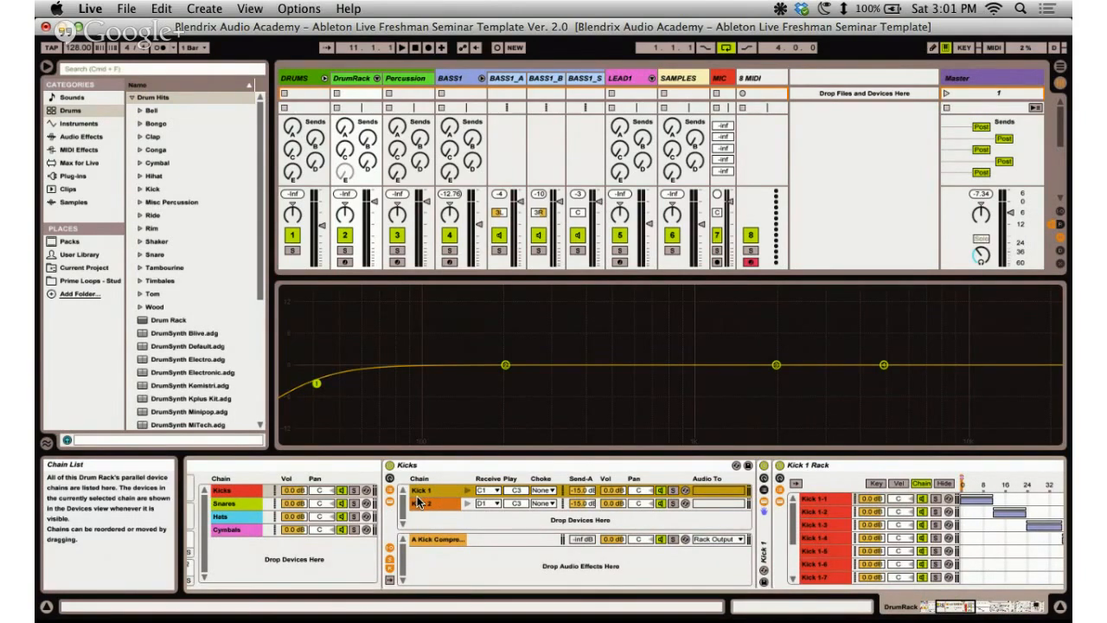
click(442, 502)
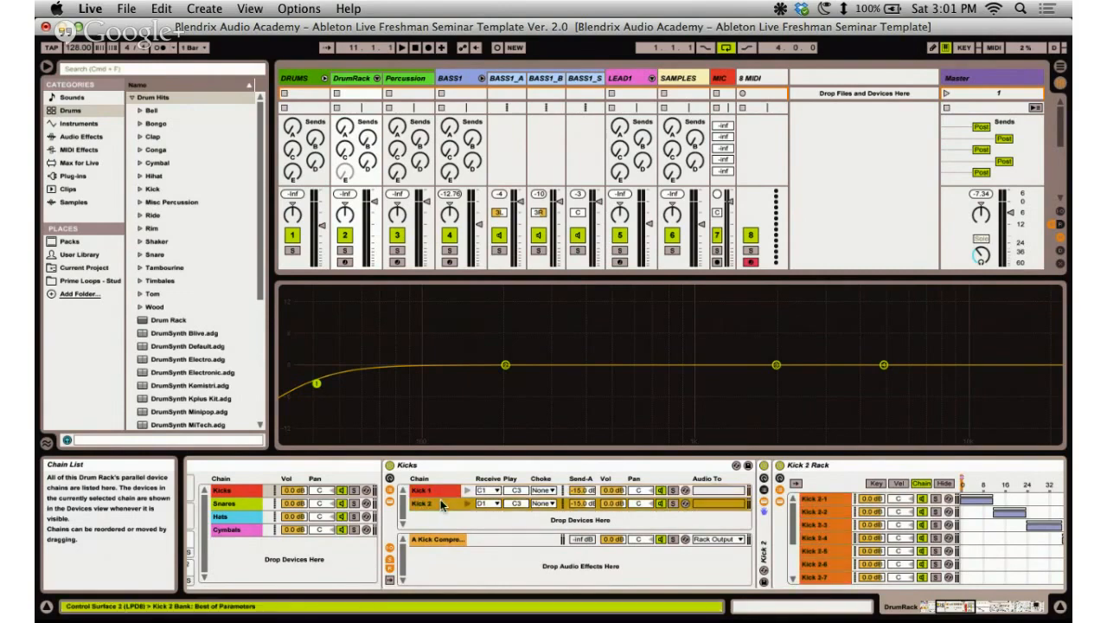
click(446, 492)
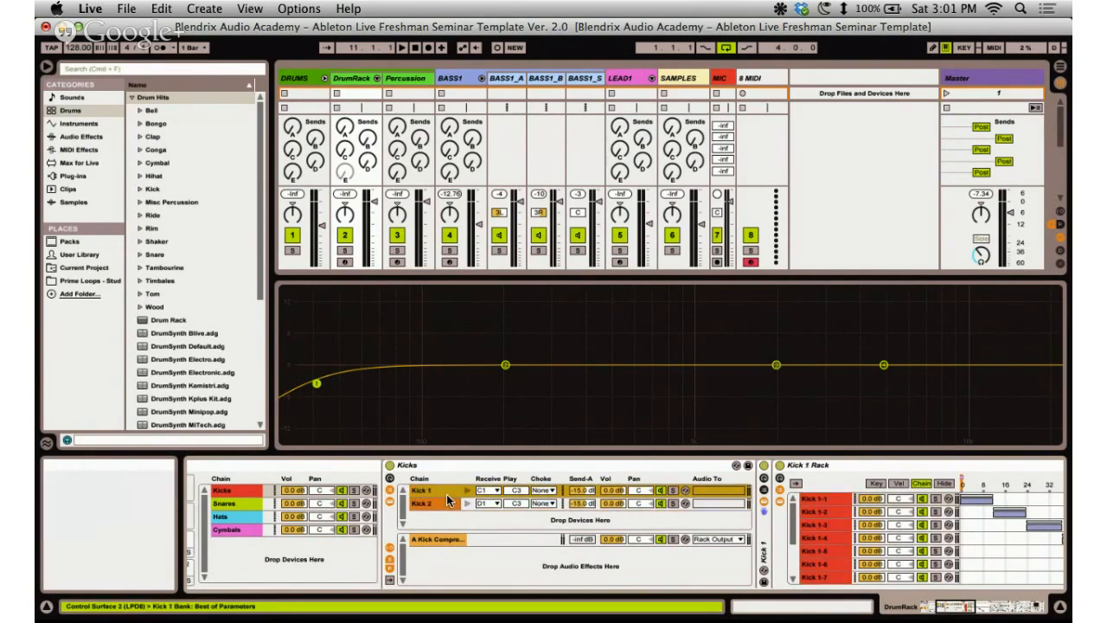
click(446, 465)
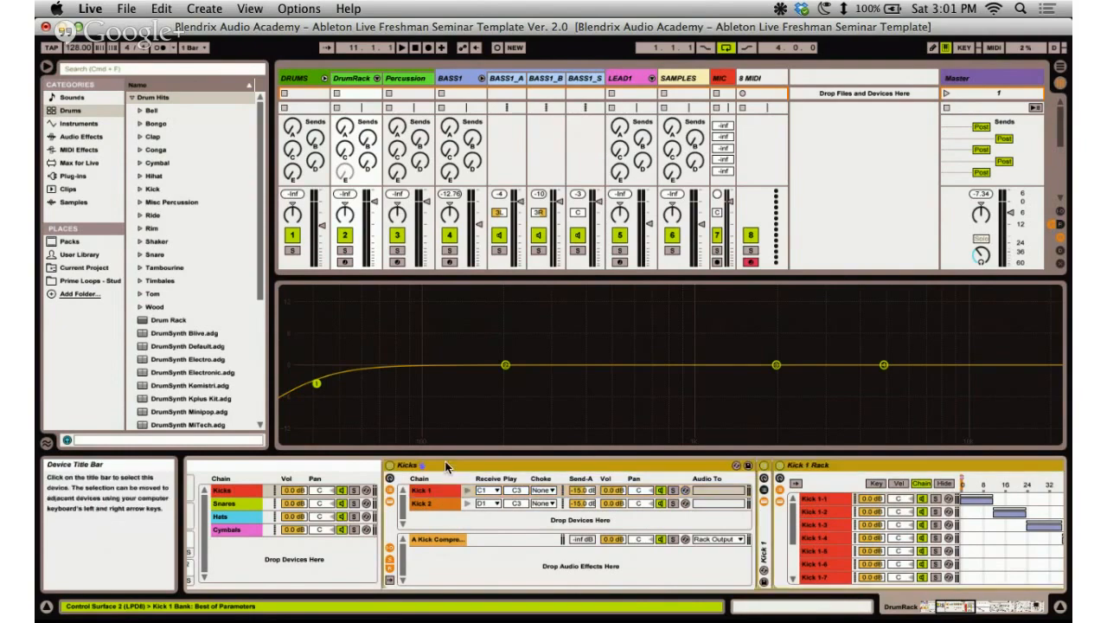
click(421, 490)
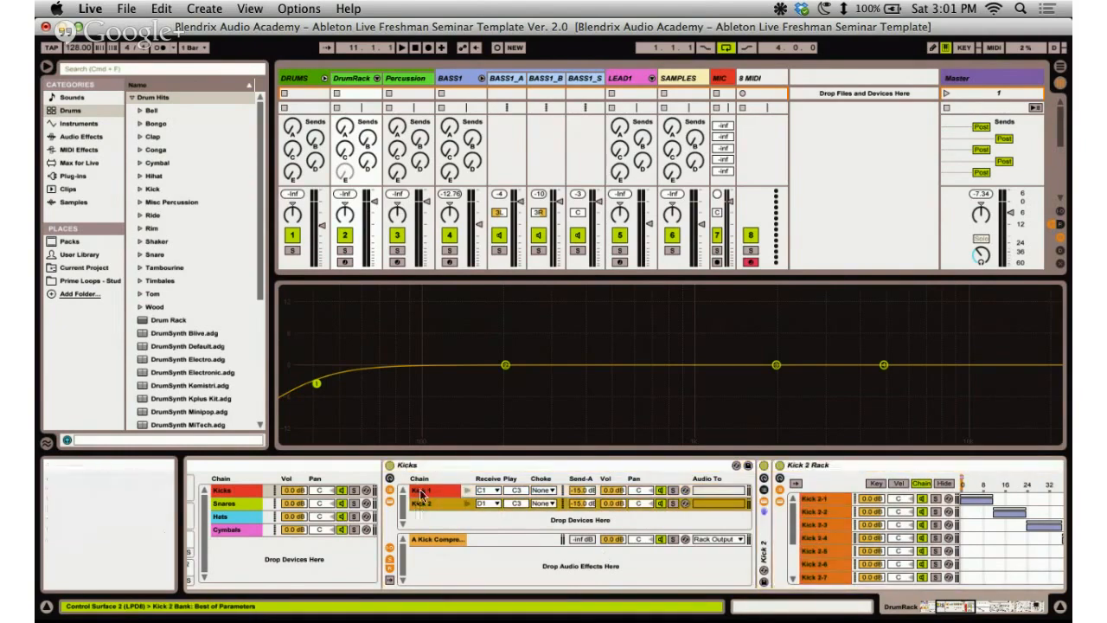
Look through the individual chains of the Kick 1 Rack and the empty Simpler each one holds.
click(960, 608)
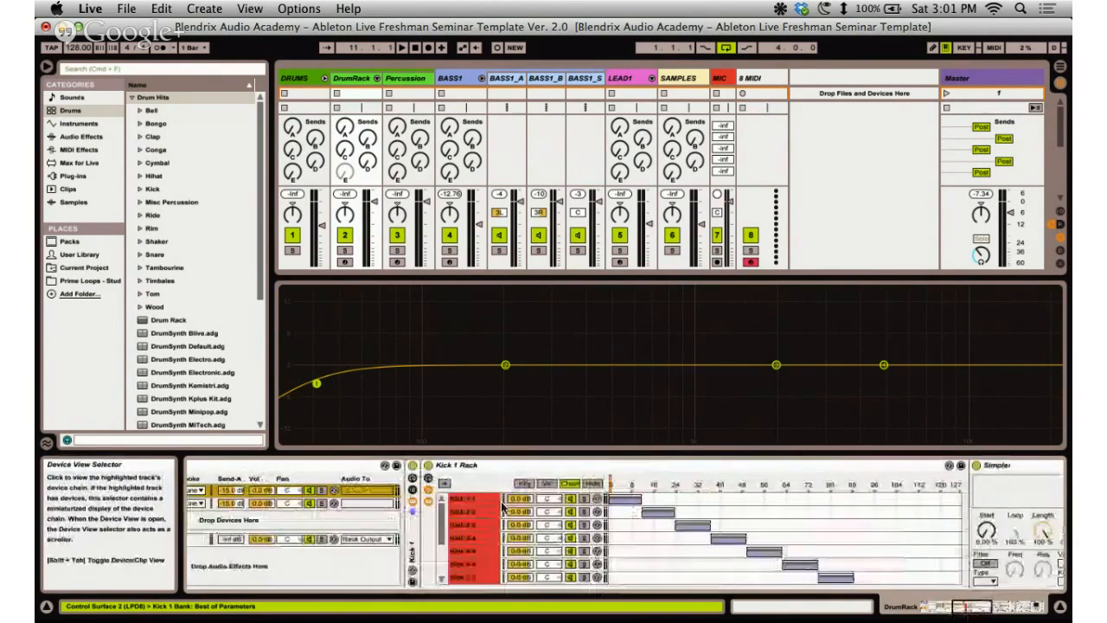
click(469, 512)
click(470, 525)
click(470, 538)
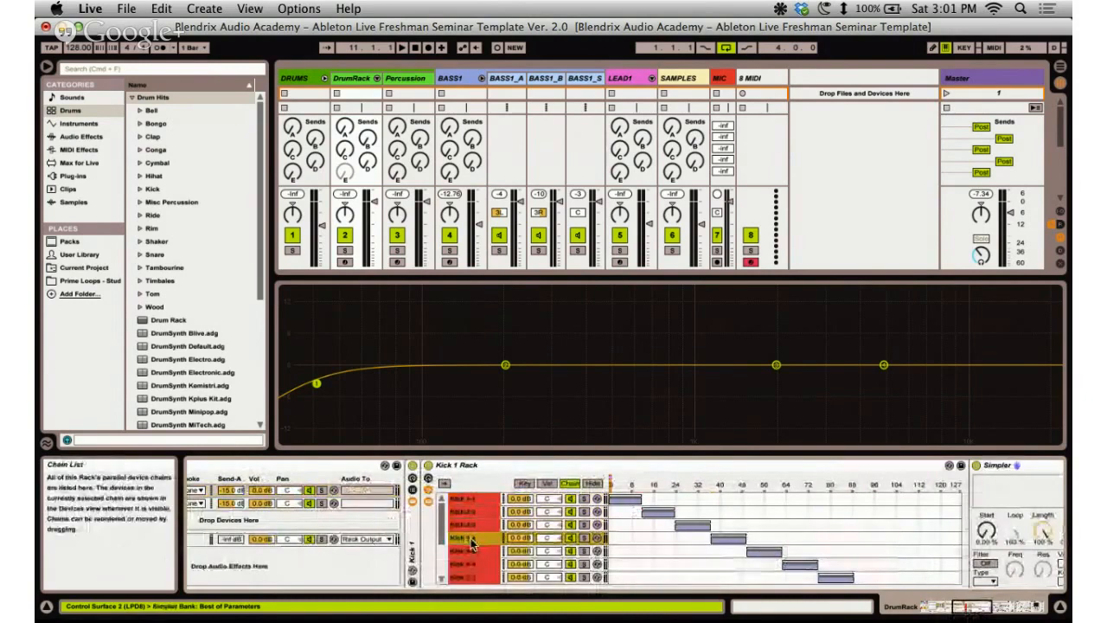
click(470, 551)
click(470, 565)
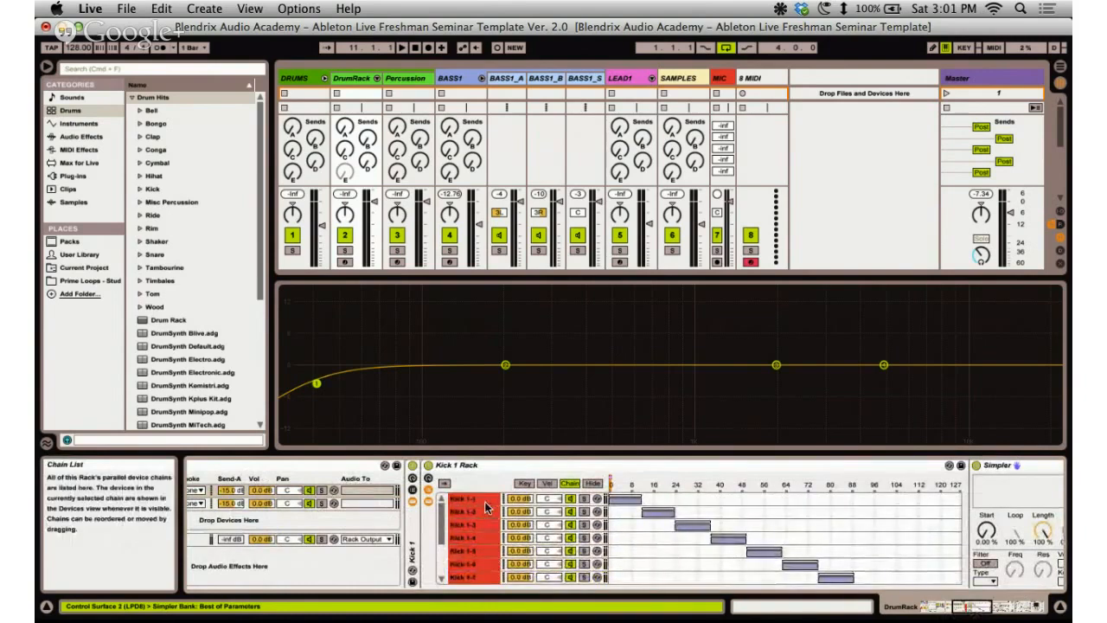
drag(963, 606, 973, 607)
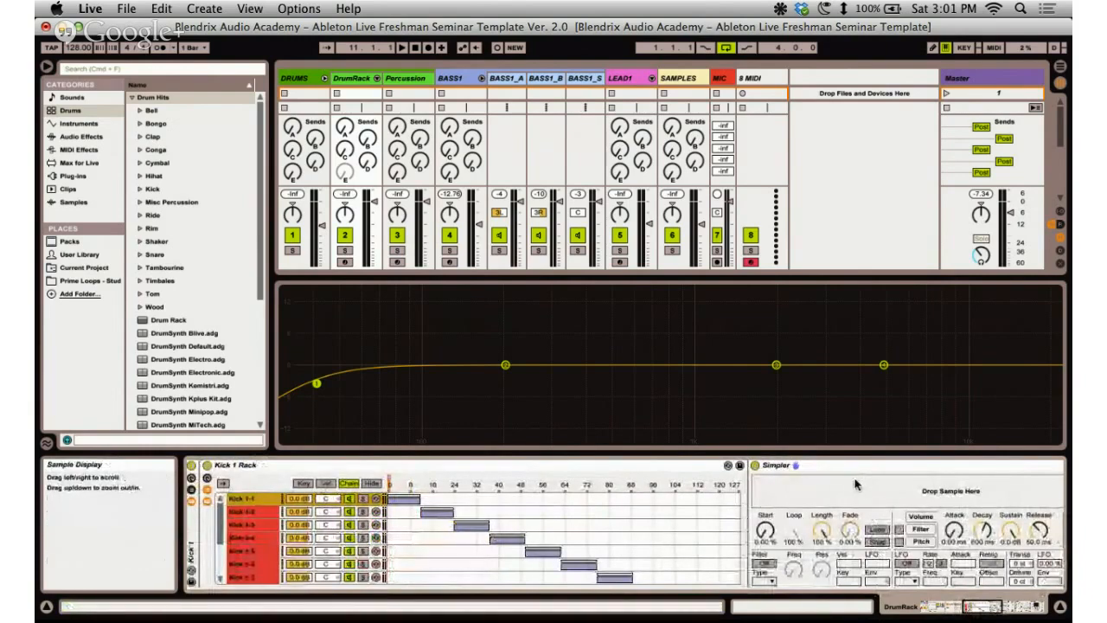
click(255, 465)
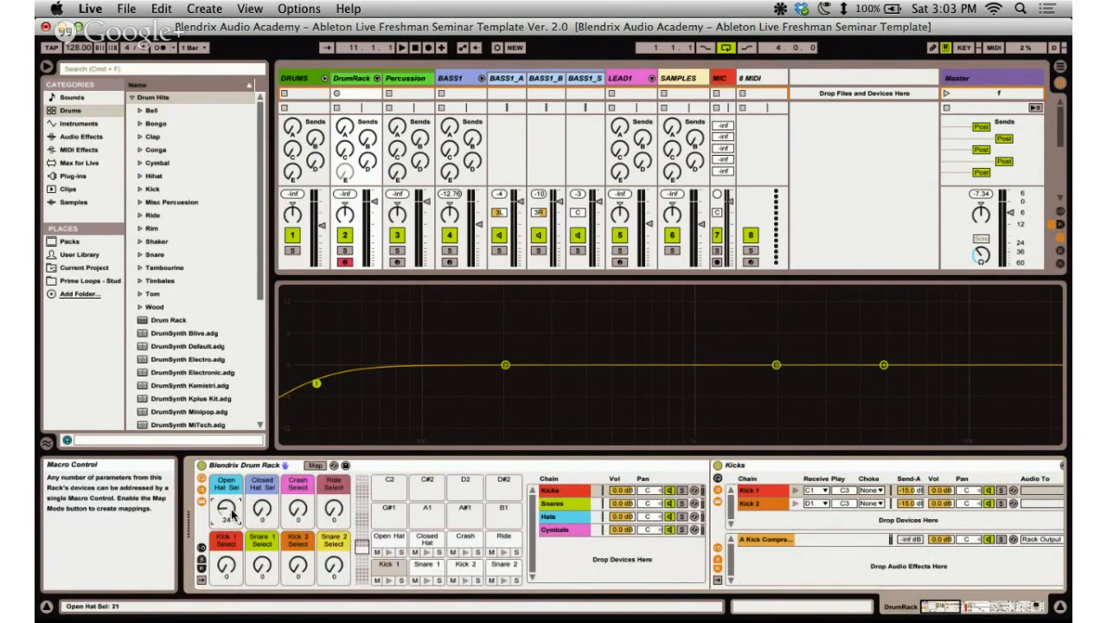
Set the Blendrix Drum Rack's Open Hat Sel macro to 0.
drag(231, 510, 231, 515)
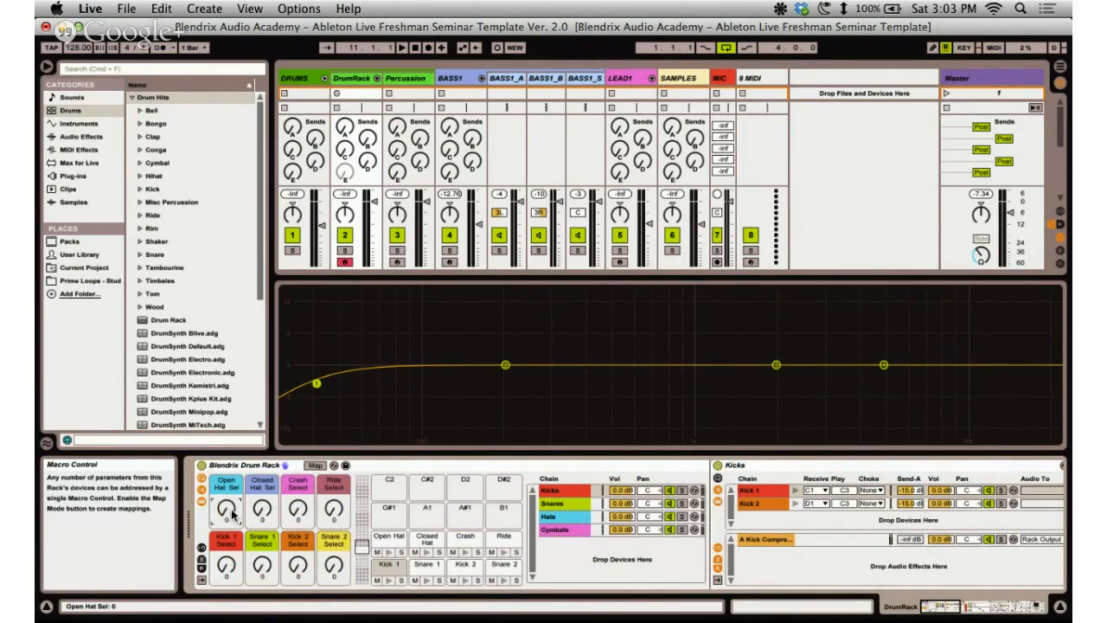
click(956, 611)
mouse_move(958, 615)
mouse_down()
mouse_move(975, 614)
mouse_move(937, 609)
mouse_up()
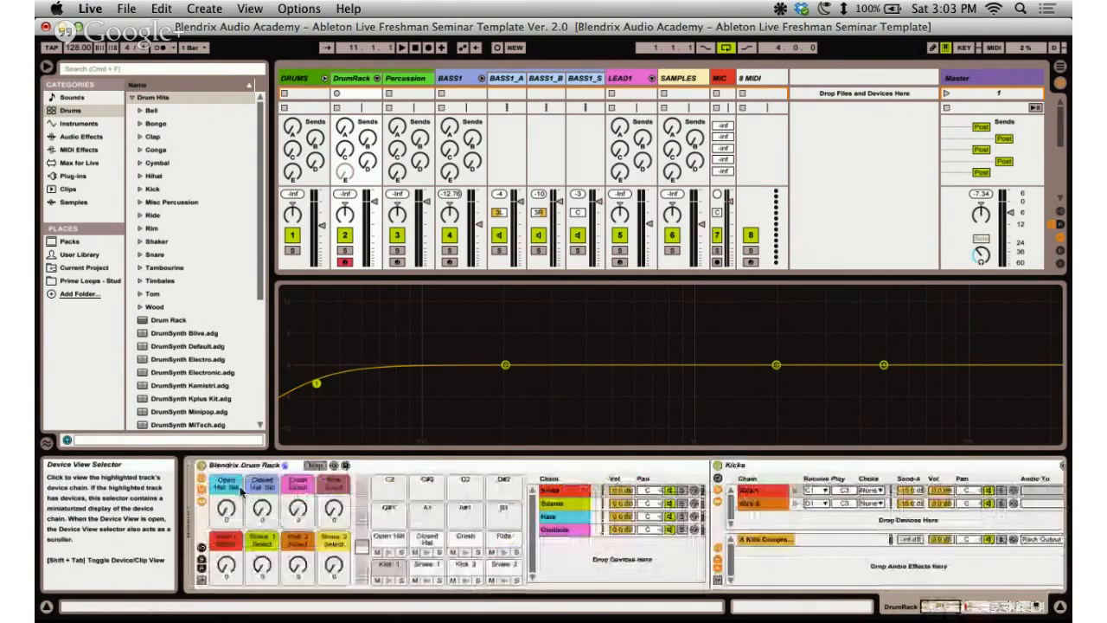
Open the Hats chain's Open Hat Rack and look through its chains and their chain selector zones.
click(561, 517)
click(763, 492)
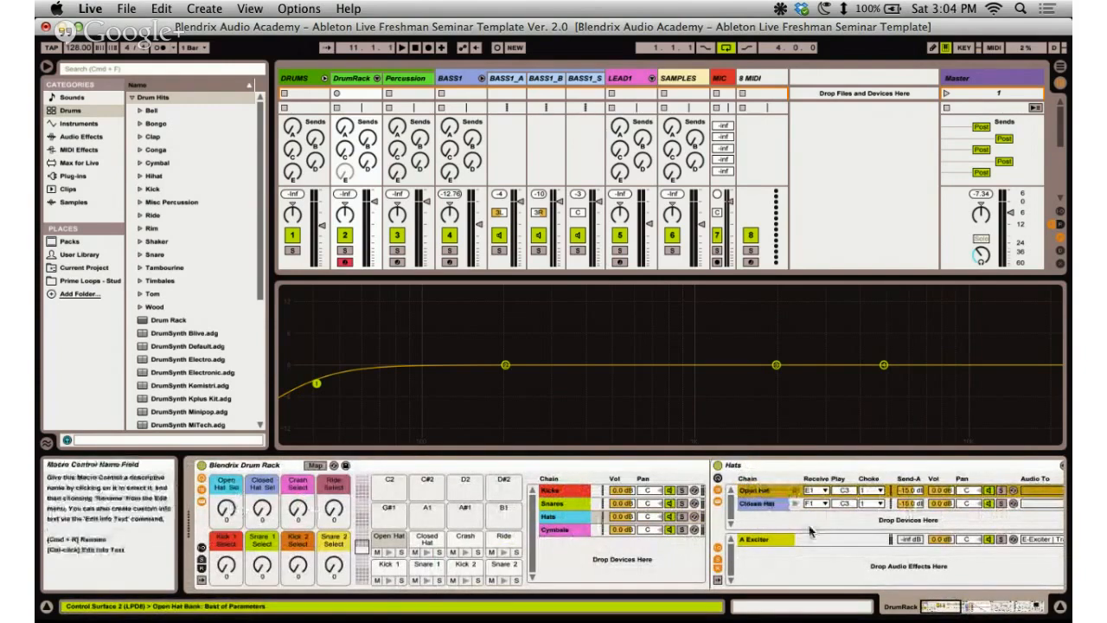
drag(945, 609, 974, 608)
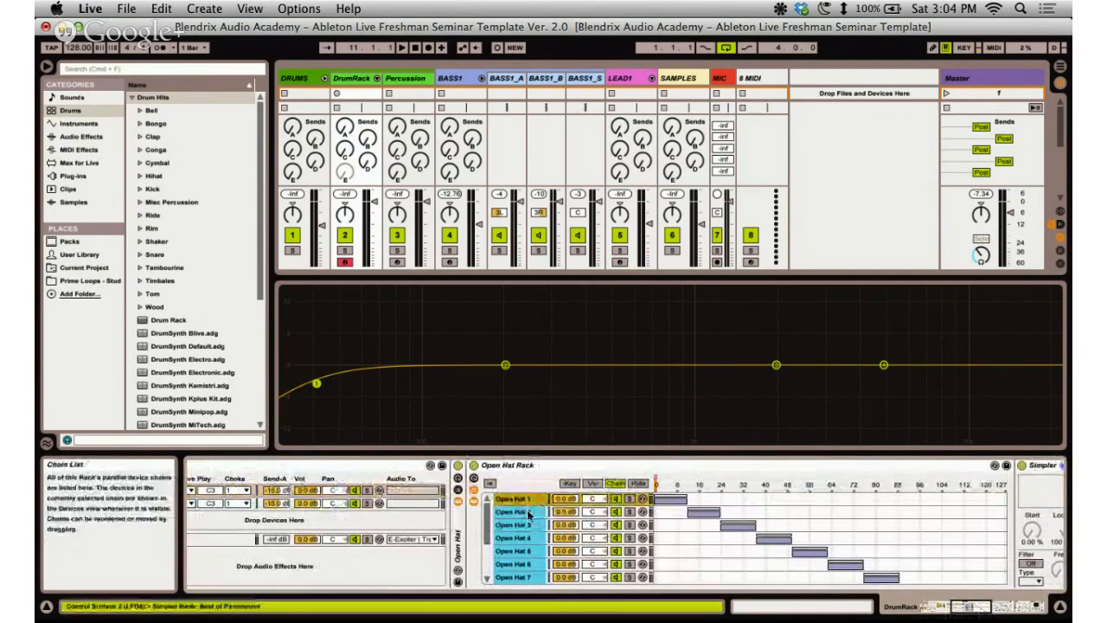
click(523, 550)
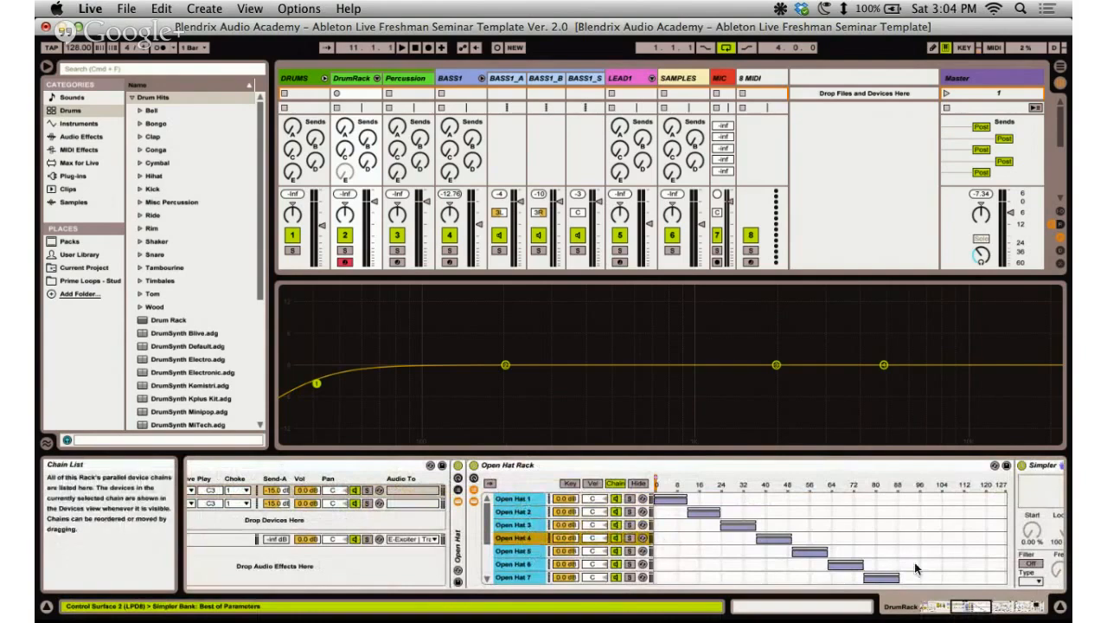
Look through the Crash and Ride chains of the Cymbals rack and the Snare 1 chain of the Snares rack.
click(975, 603)
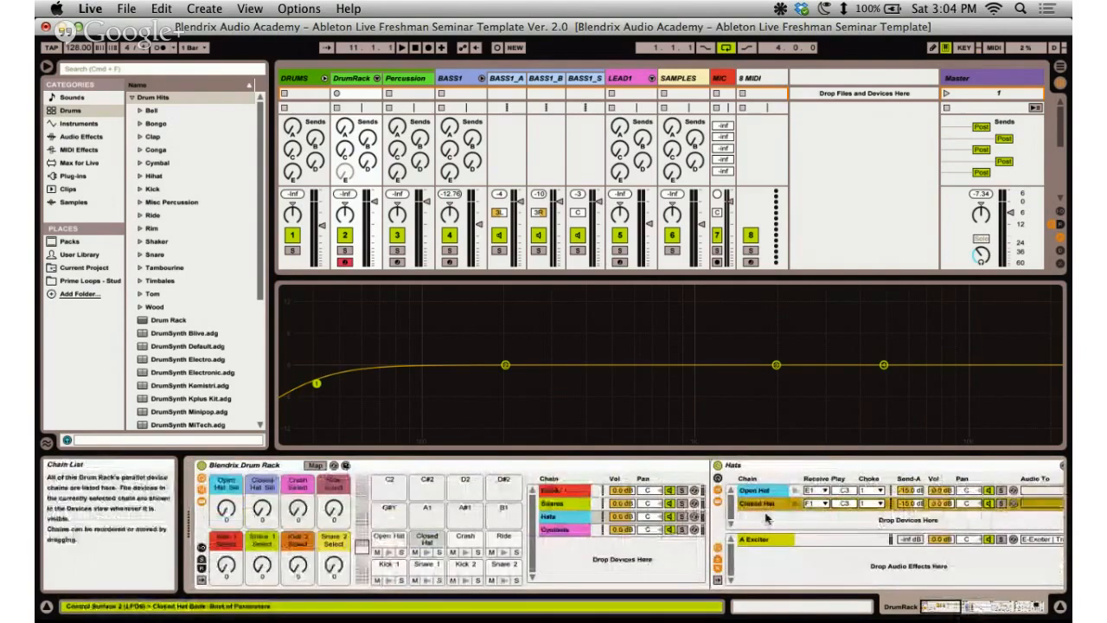
click(568, 530)
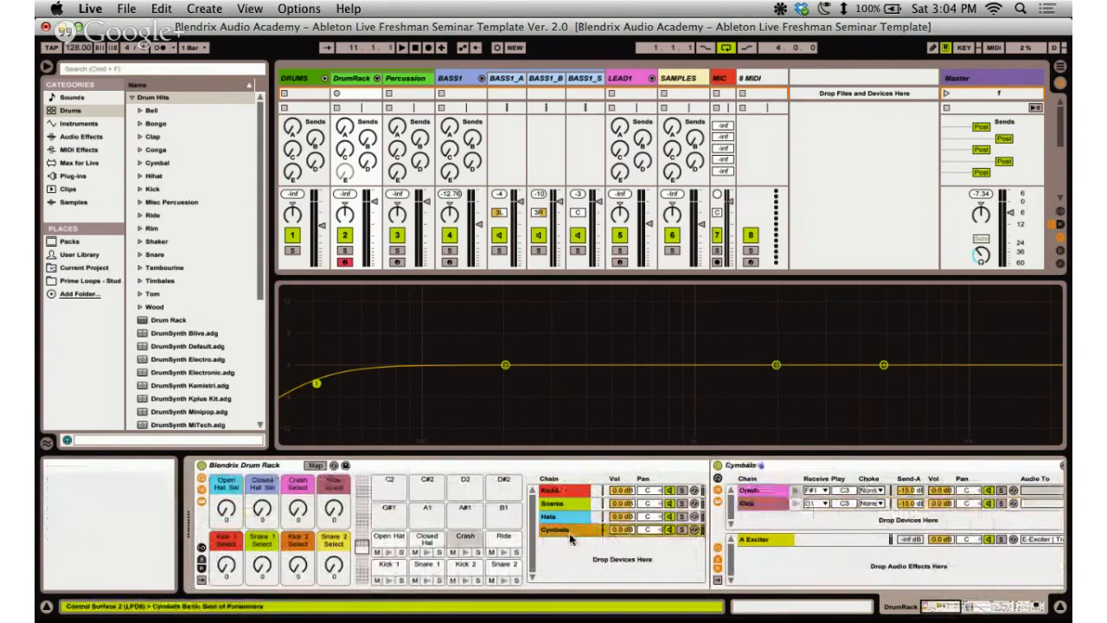
click(765, 505)
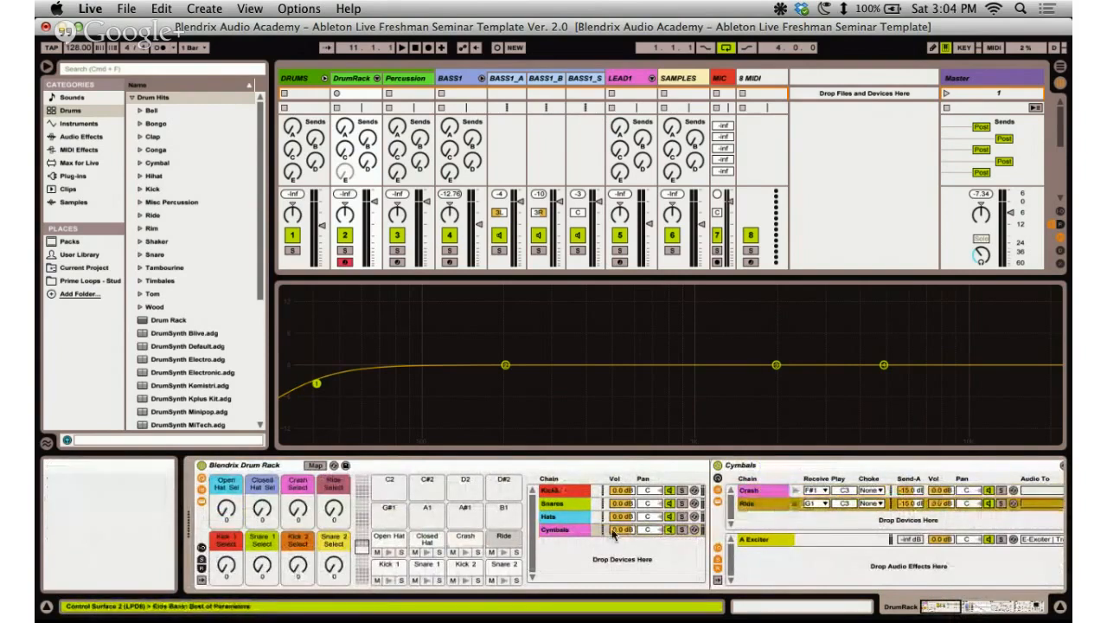
click(568, 506)
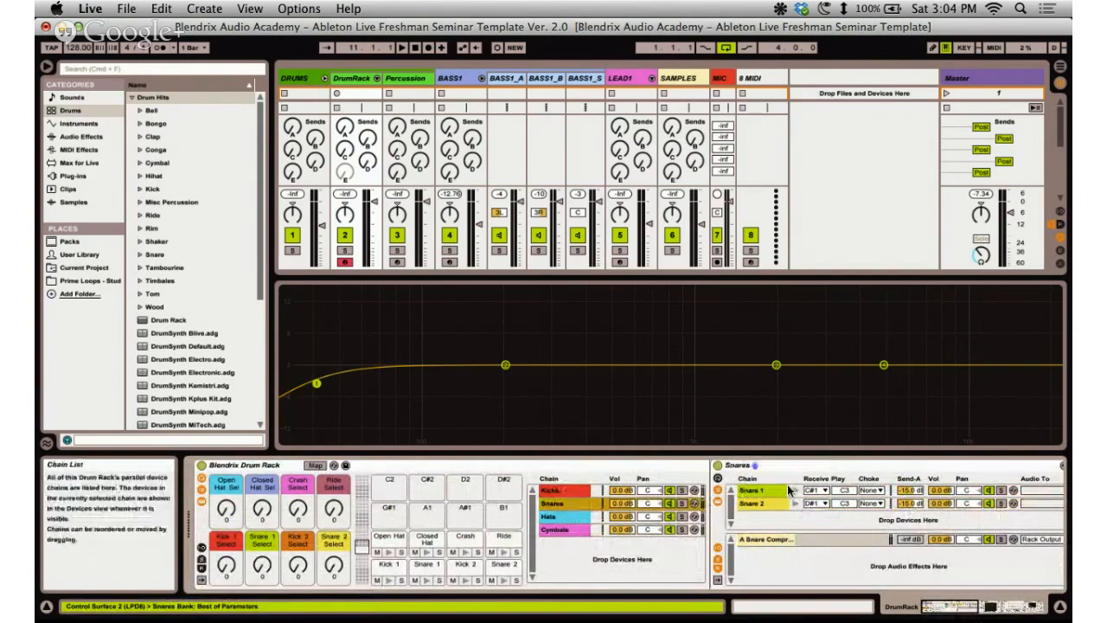
click(753, 493)
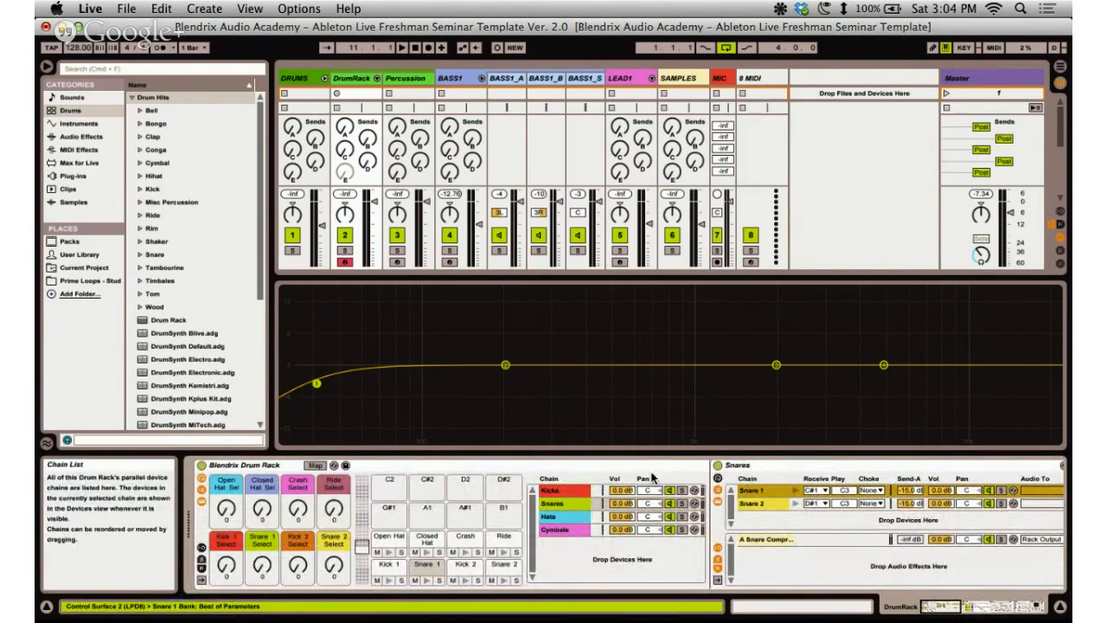
Show the Kicks rack and compare its Kick 1 and Kick 2 chains, finishing on Kick 1.
click(569, 490)
click(763, 493)
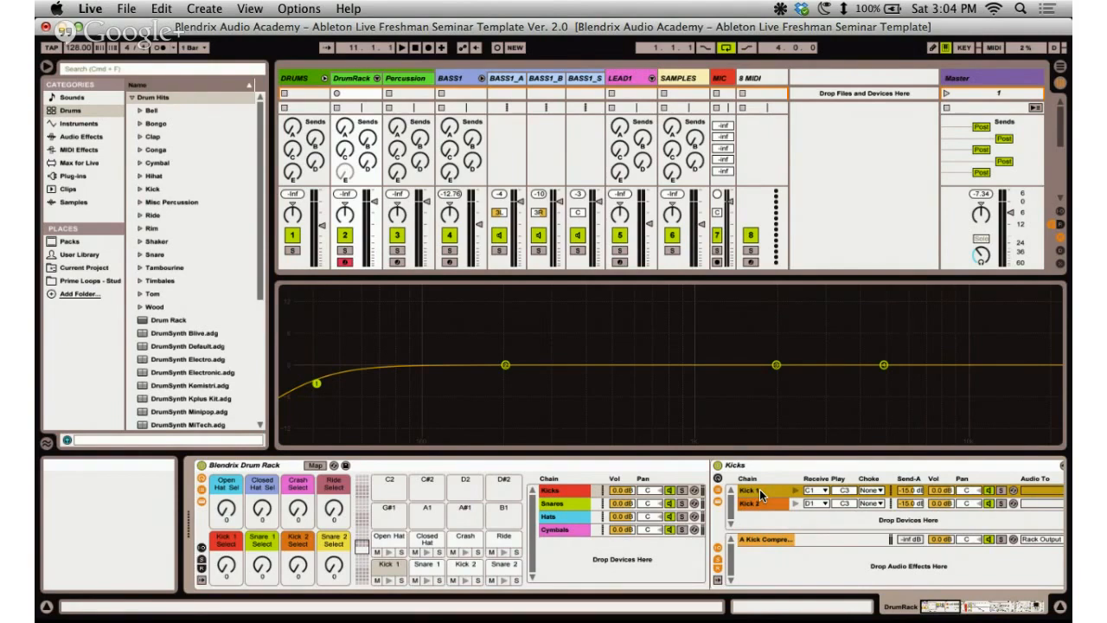
click(760, 490)
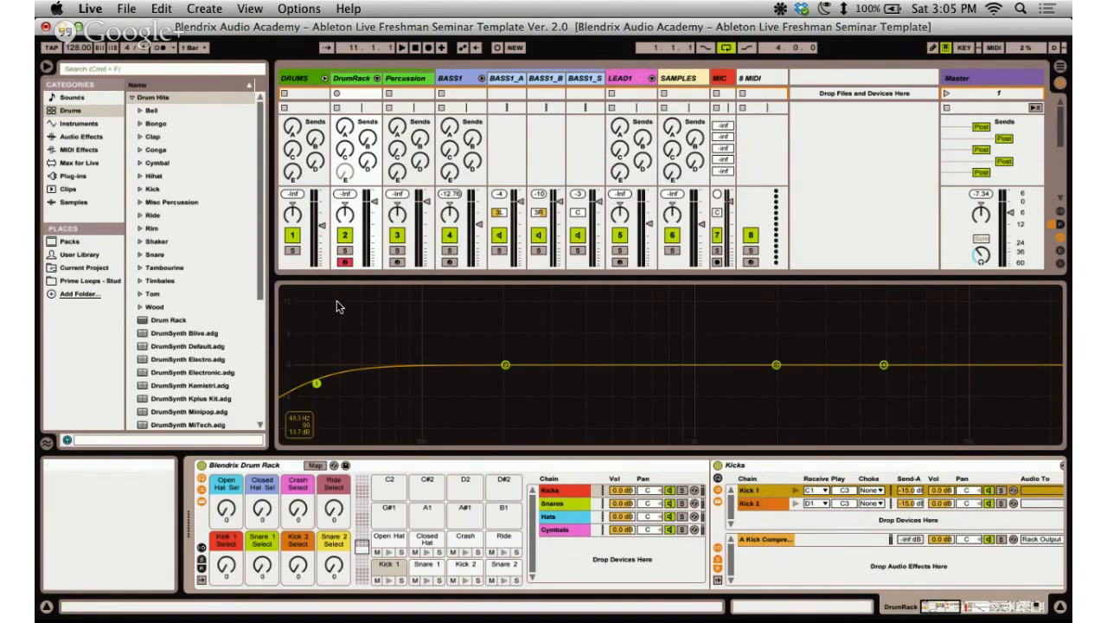
click(773, 503)
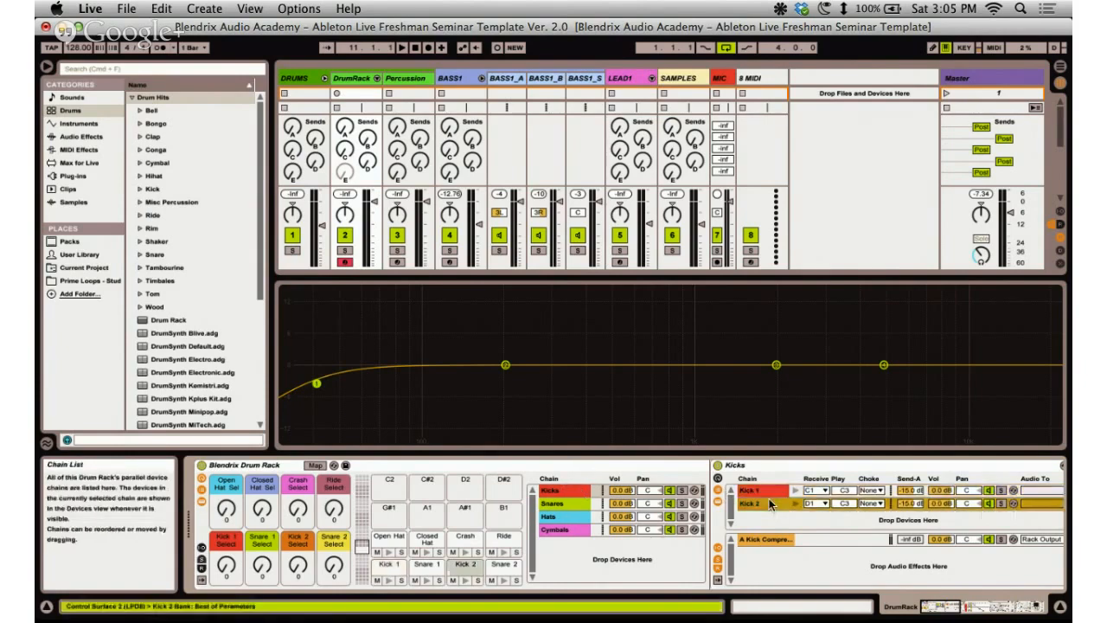
click(769, 493)
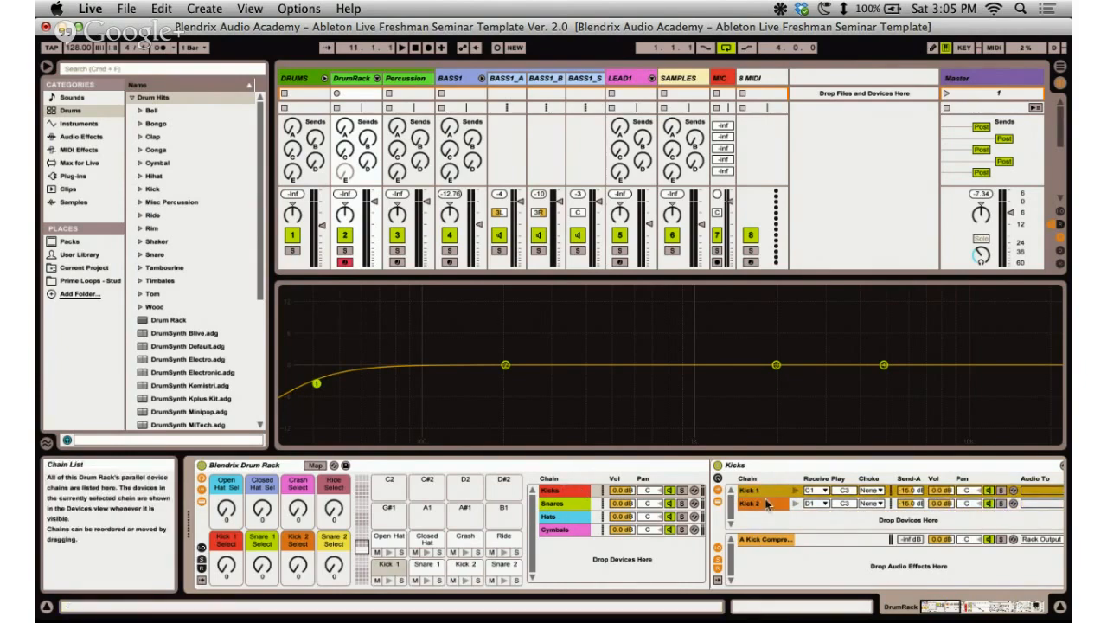
Select the Blendrix Drum Rack and look through its Open Hat, Snare 1 and Closed Hat pads.
click(383, 467)
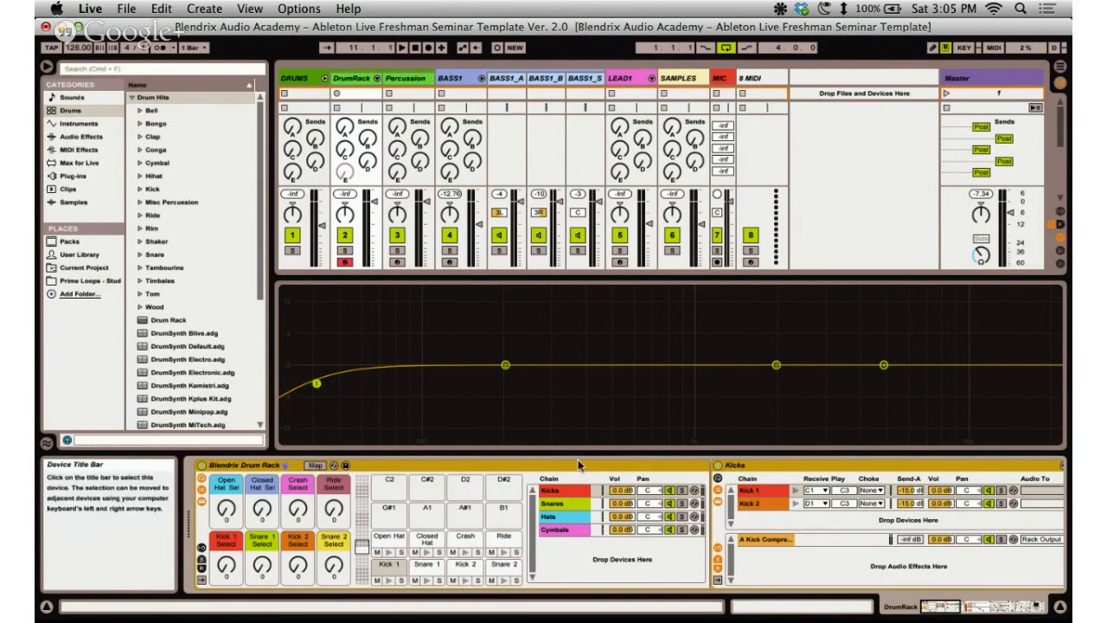
click(390, 540)
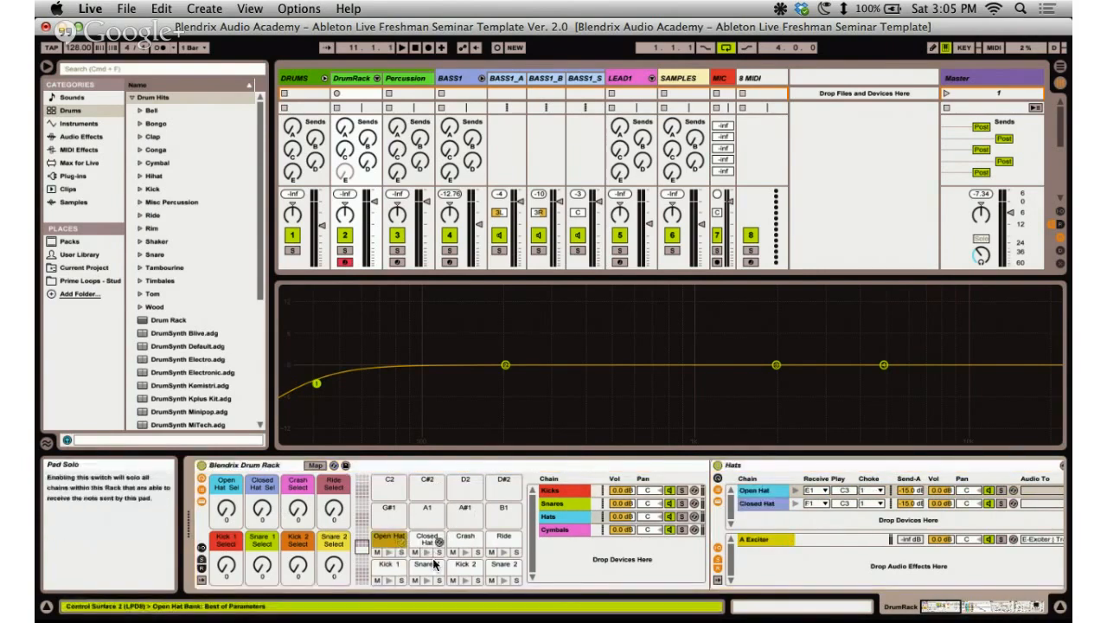
click(426, 564)
click(427, 539)
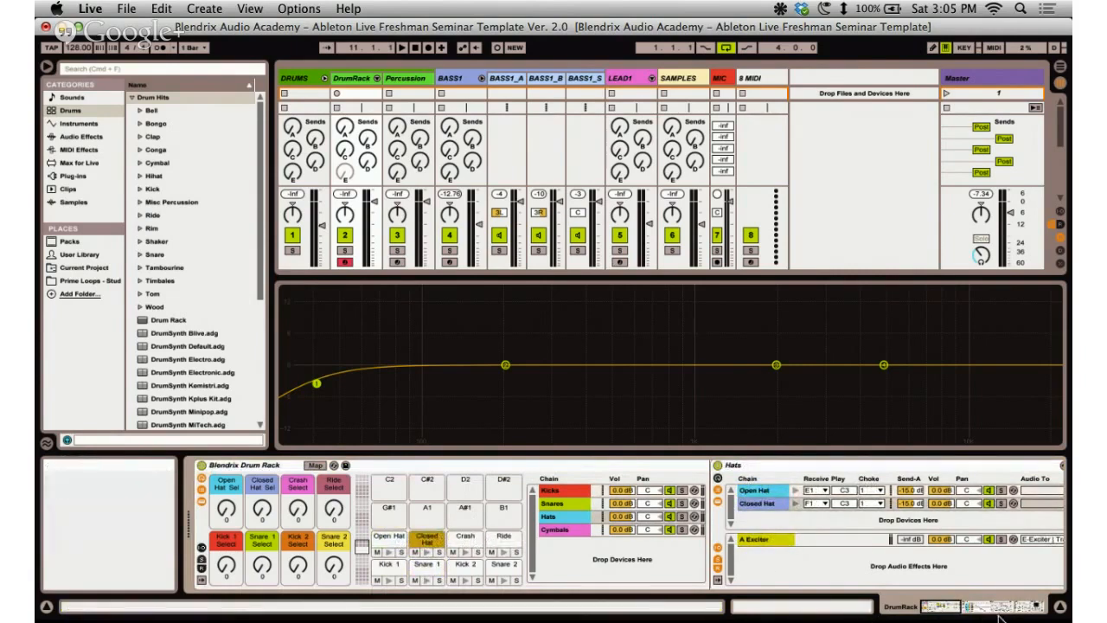
Examine the Closed Hat Rack's chains and their chain selector zones, and return to the Blendrix Drum Rack.
mouse_move(948, 614)
mouse_down()
mouse_move(984, 608)
mouse_move(967, 609)
mouse_up()
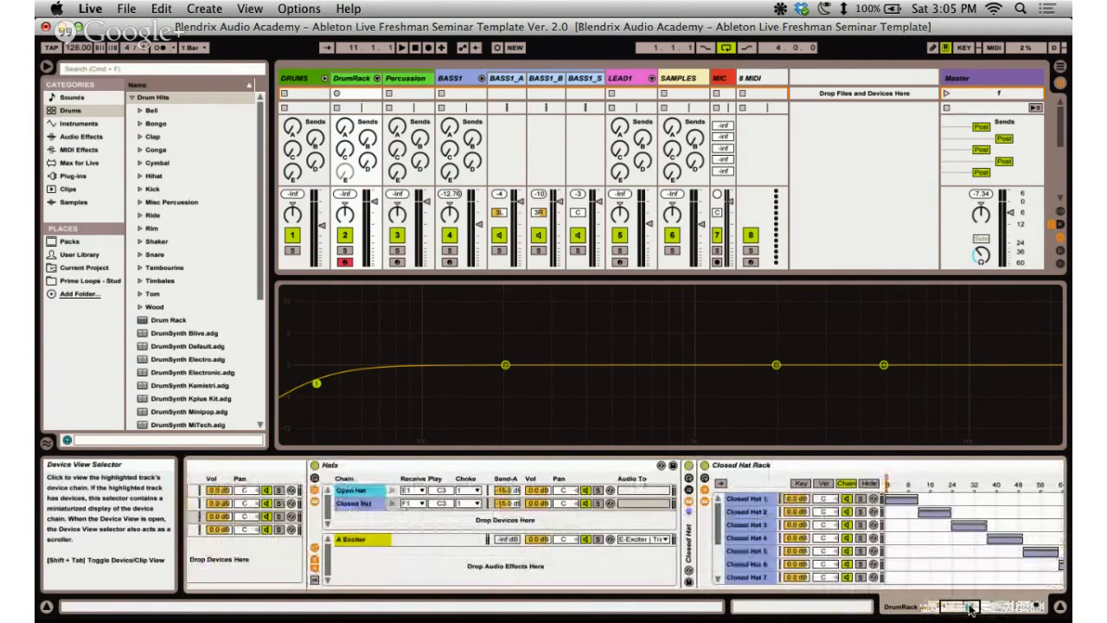
scroll(768, 525, down, 3)
scroll(768, 525, up, 3)
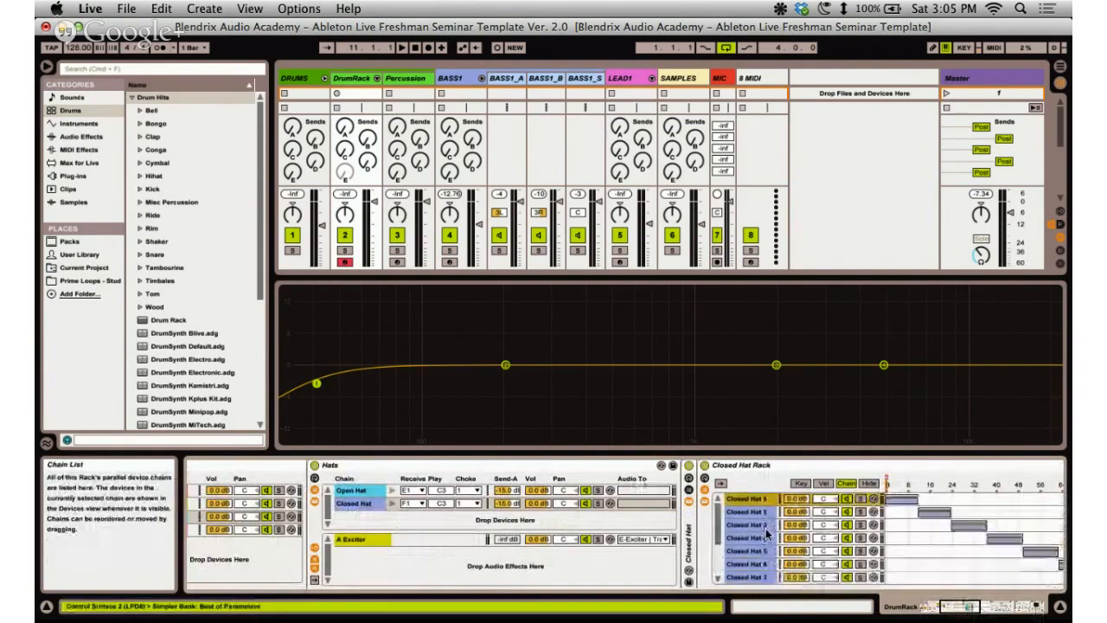
click(763, 466)
click(955, 610)
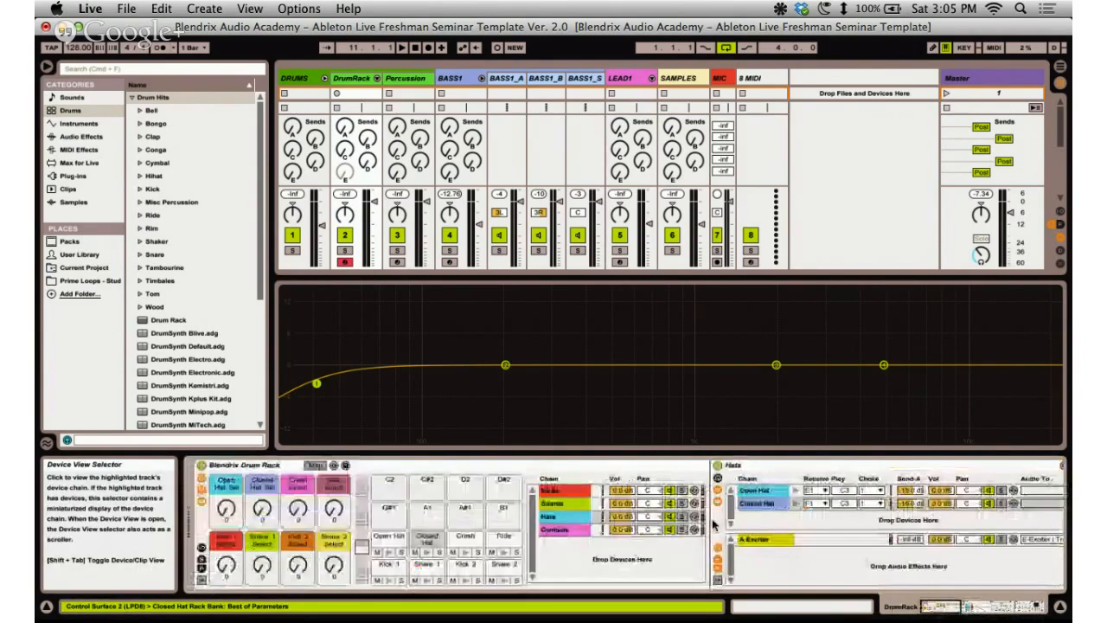
Select the Blendrix Drum Rack on the DrumRack track and show its Hats chain.
click(243, 467)
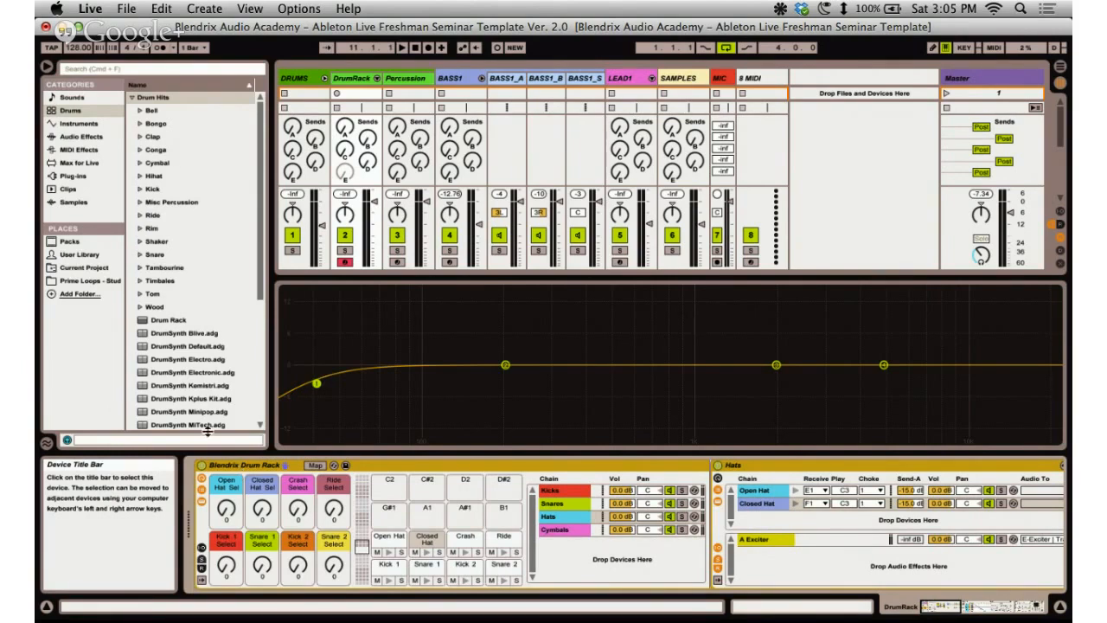
click(357, 80)
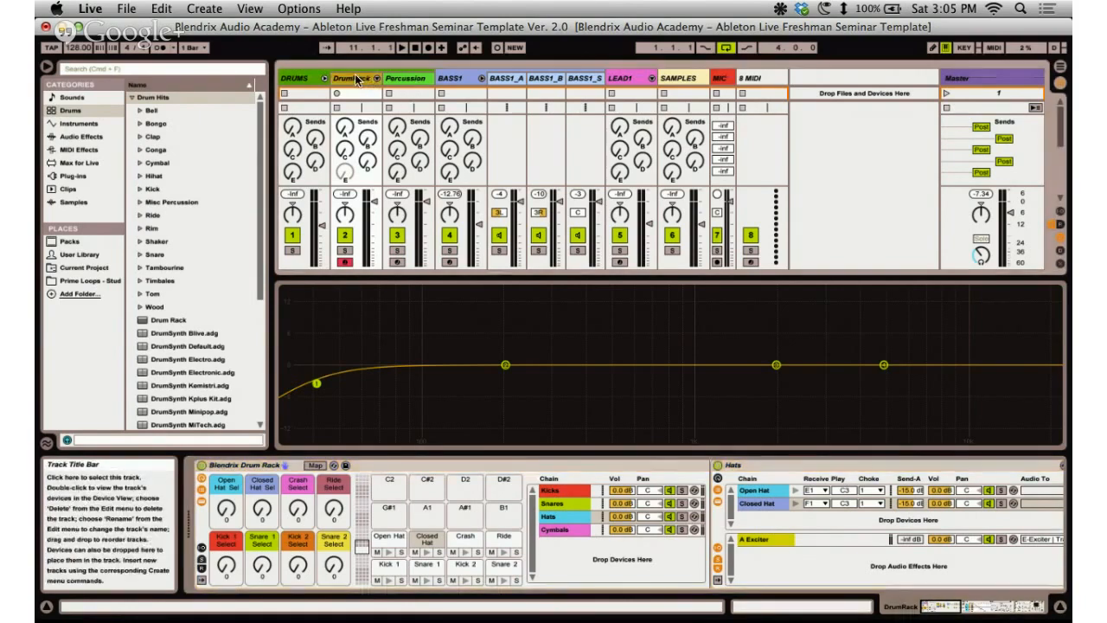
click(397, 465)
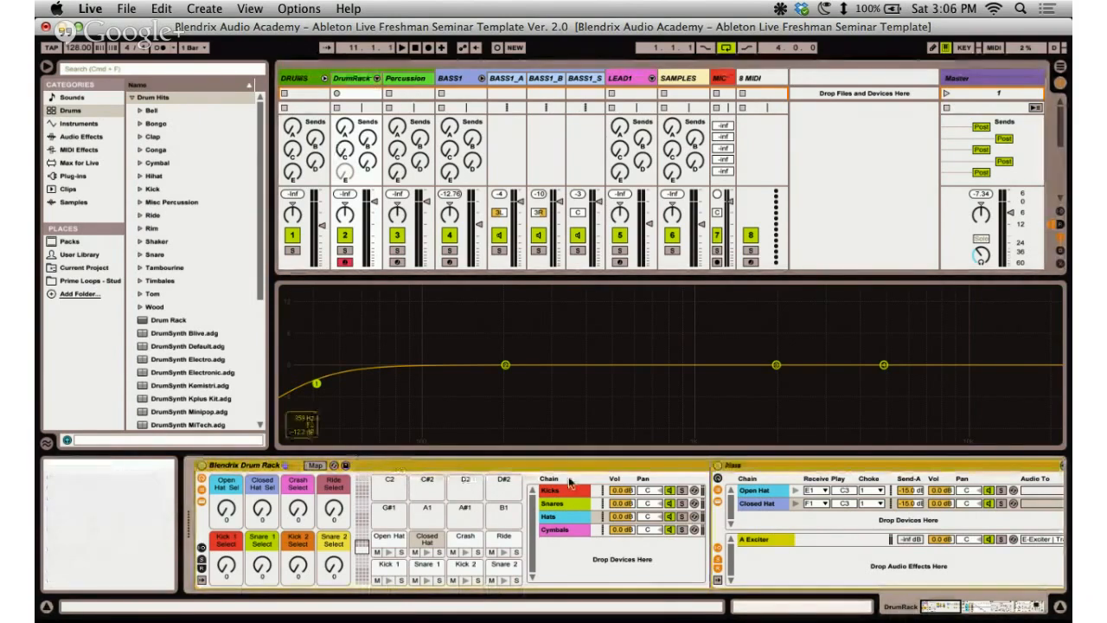
click(571, 516)
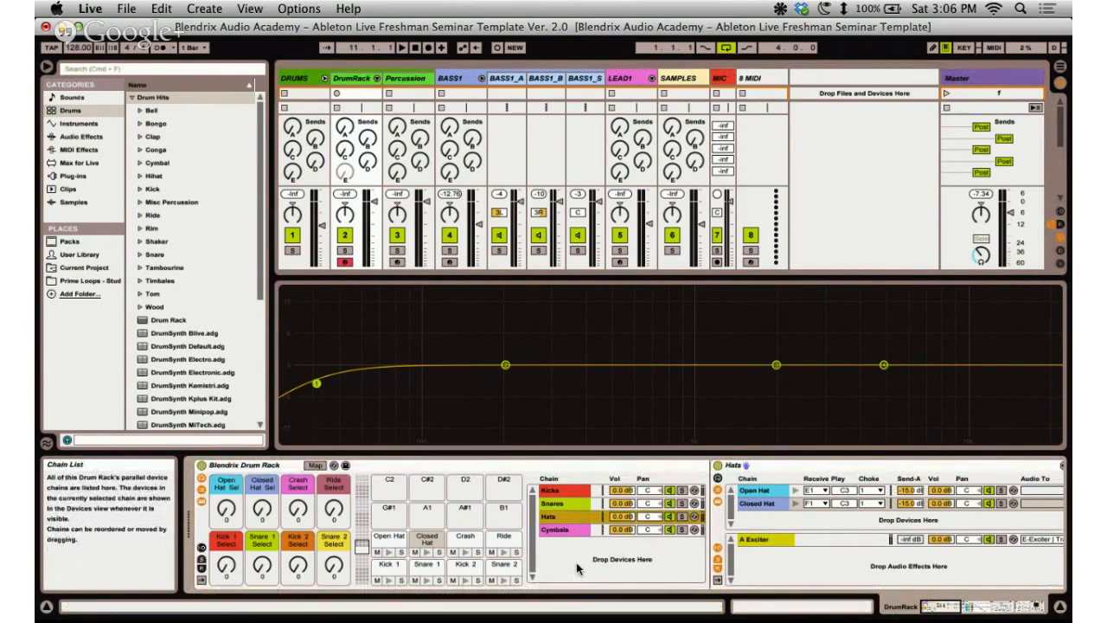
Compare the devices on the DRUMS group, Percussion and DrumRack tracks, finishing on the DrumRack track.
click(878, 247)
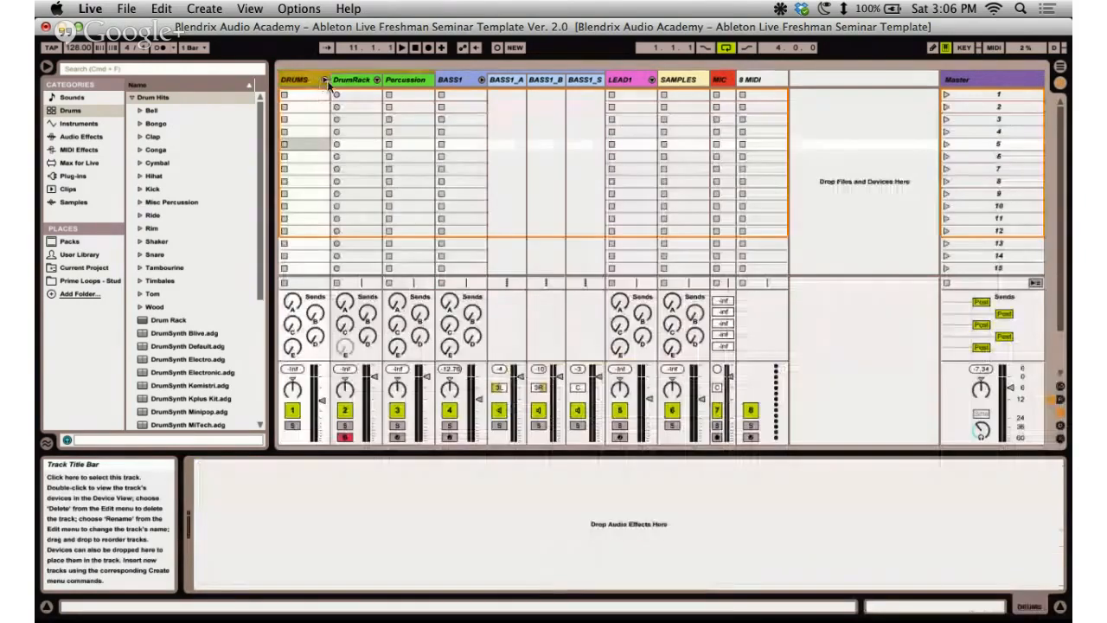
click(346, 82)
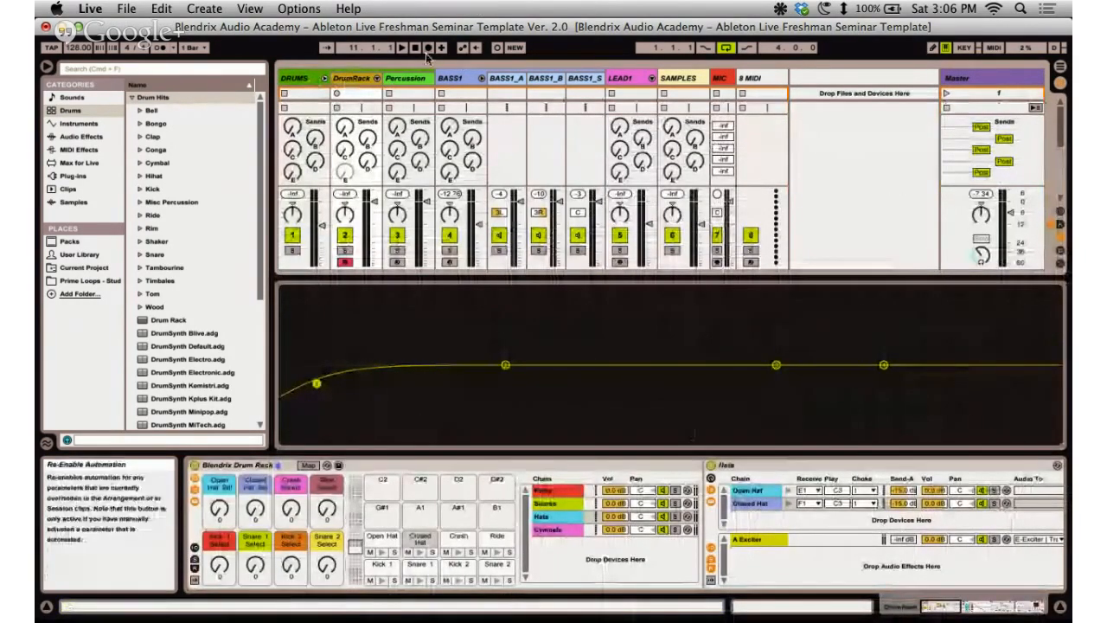
click(406, 82)
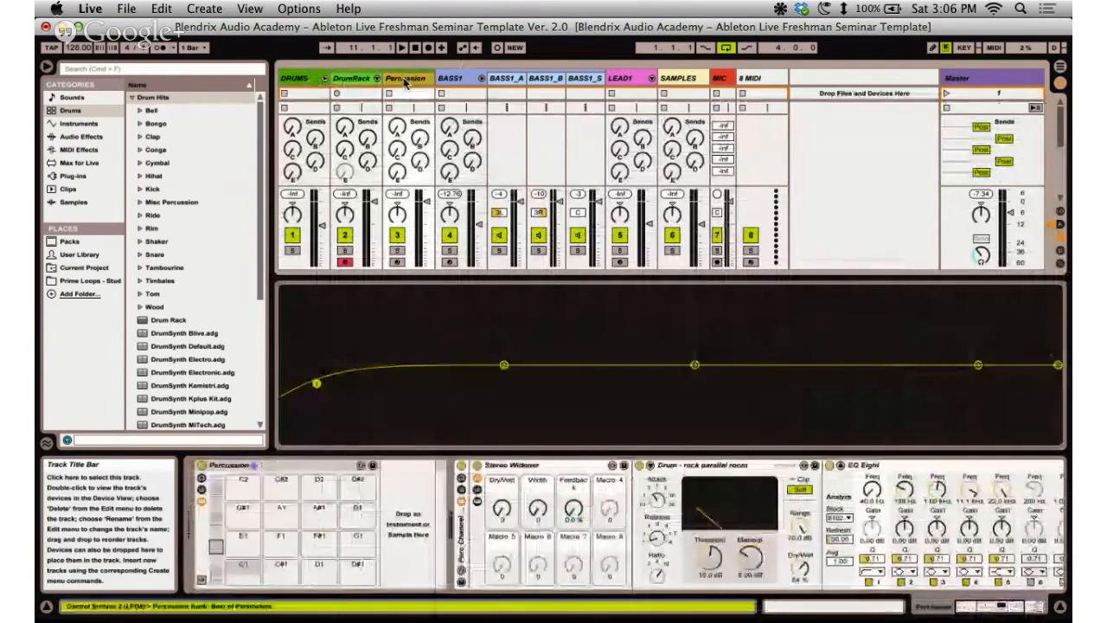
click(342, 75)
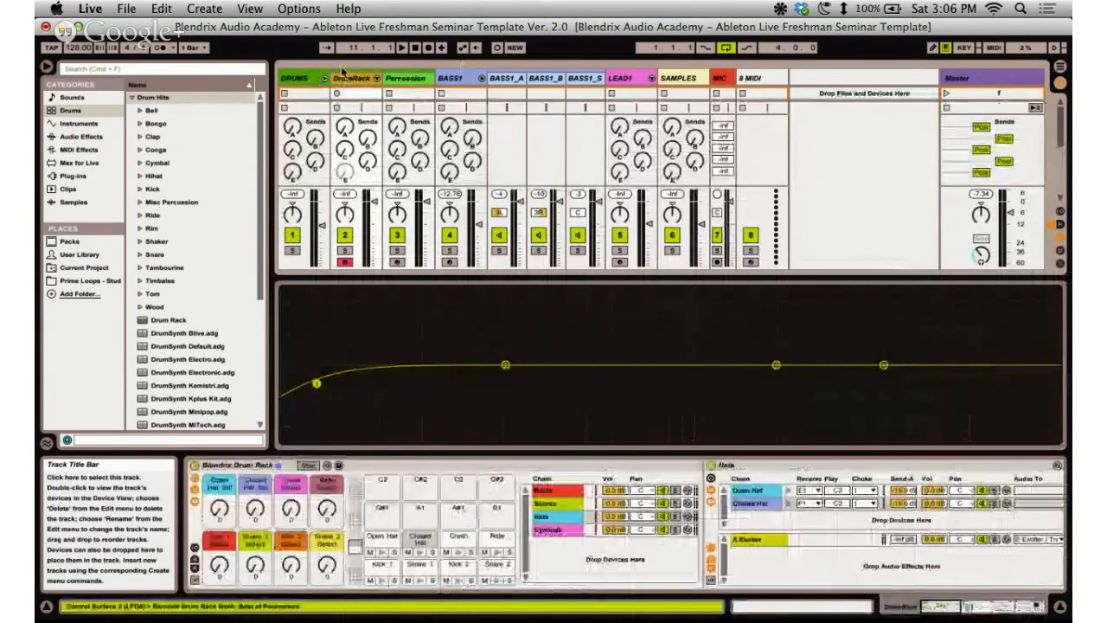
click(418, 465)
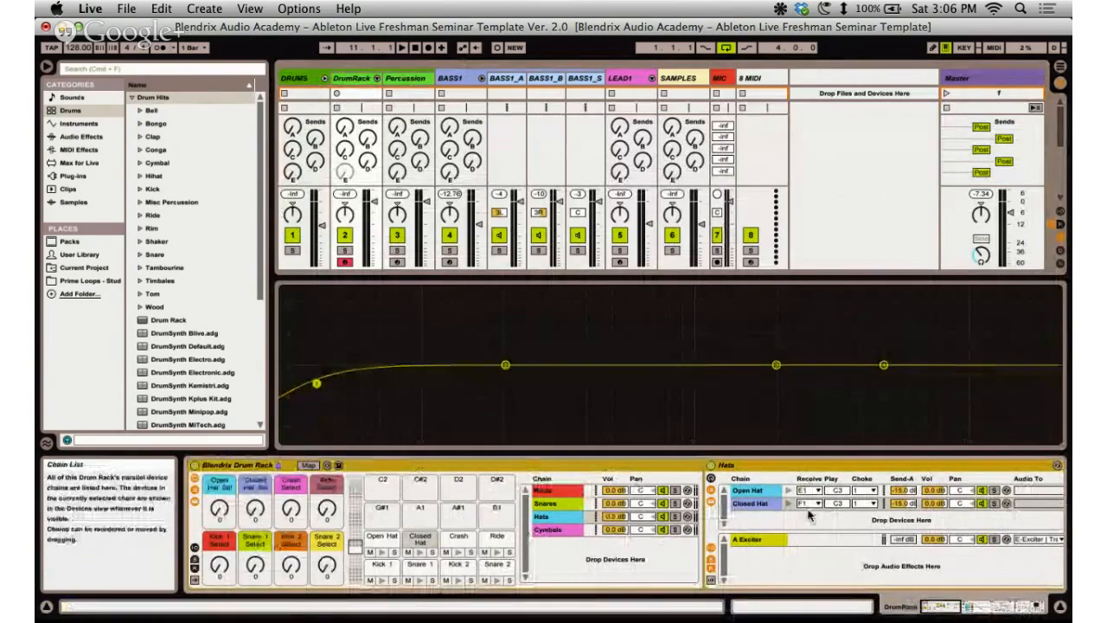
click(951, 610)
mouse_move(953, 612)
mouse_down()
mouse_move(982, 617)
mouse_move(943, 612)
mouse_up()
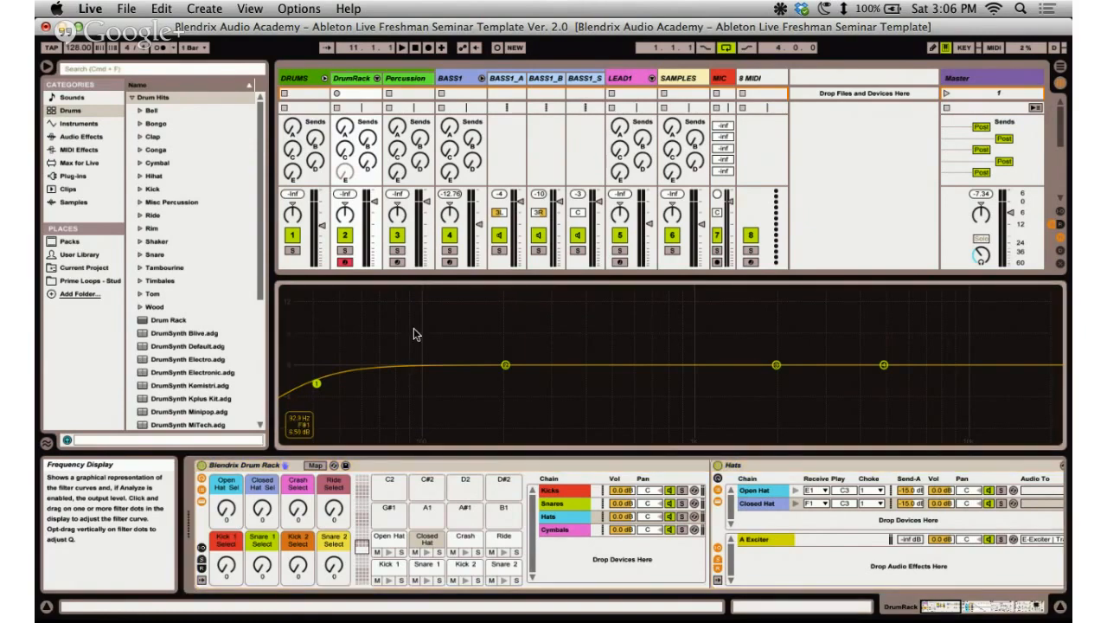
click(407, 78)
click(339, 80)
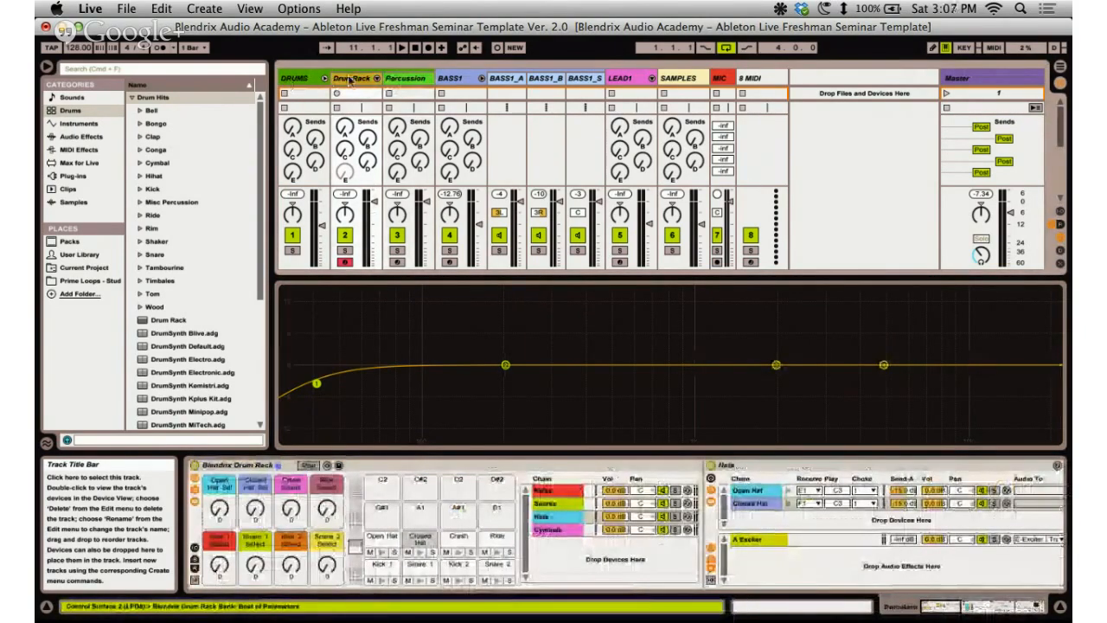
Check the Drum Rack topics in the seminar outline document, and back in Live examine the Hats rack's chains, Send-A settings and A Exciter return.
key(ctrl+Right)
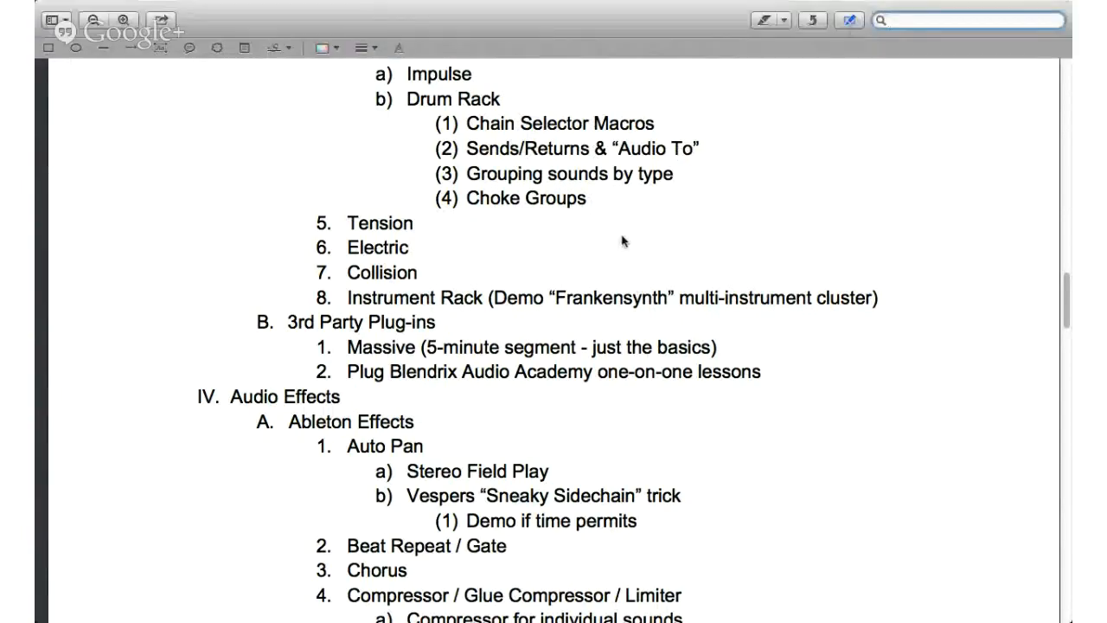
key(ctrl+Left)
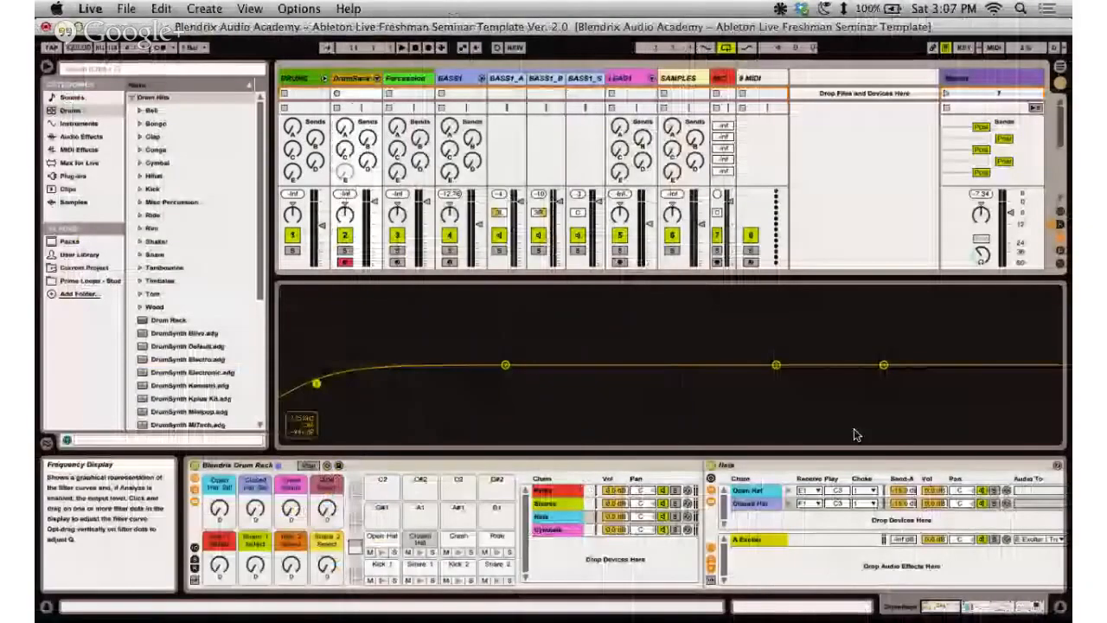
click(879, 534)
click(768, 491)
click(769, 504)
click(767, 491)
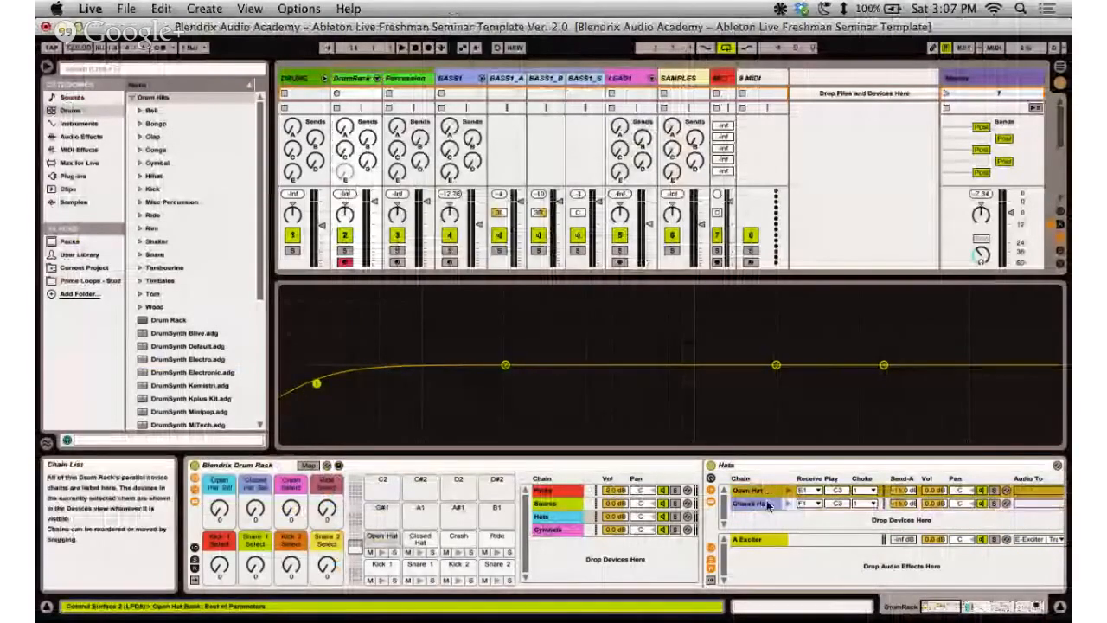
click(768, 492)
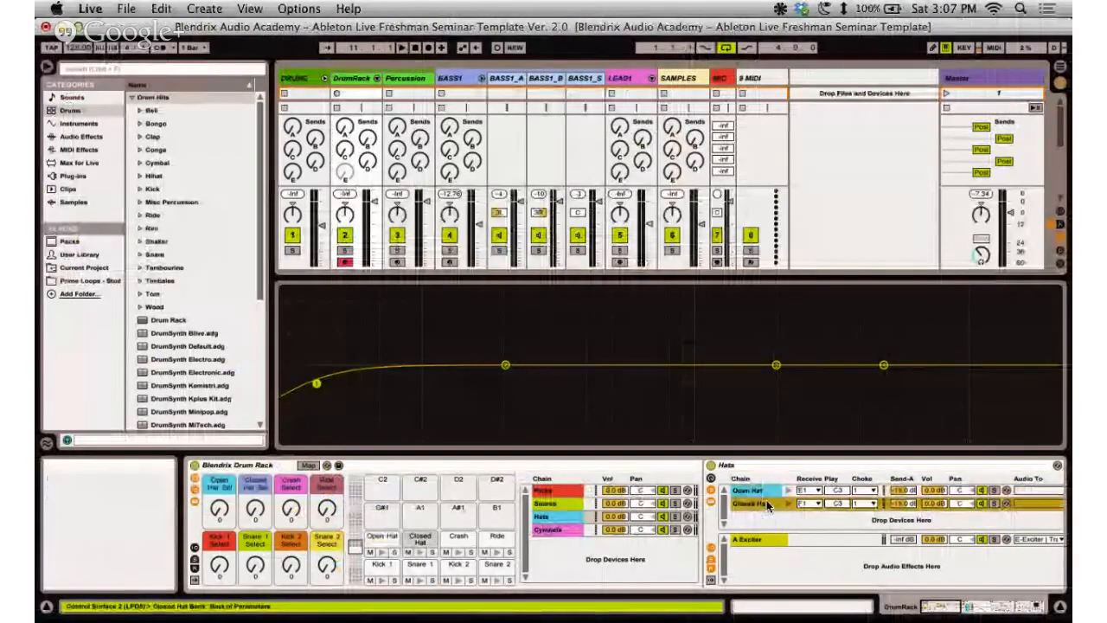
click(905, 492)
click(906, 505)
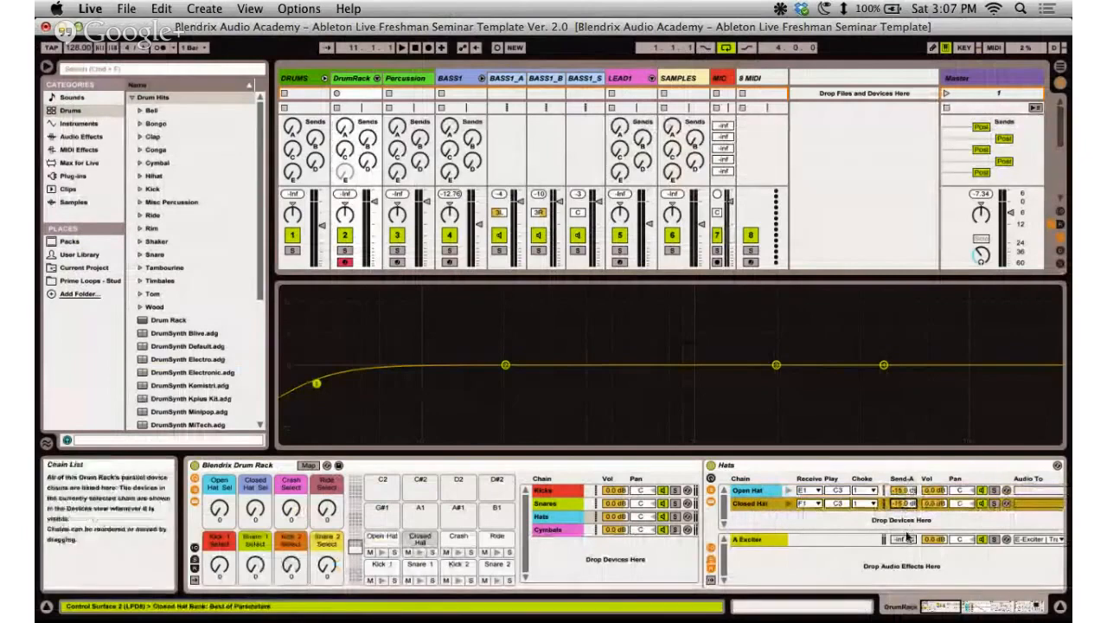
click(905, 539)
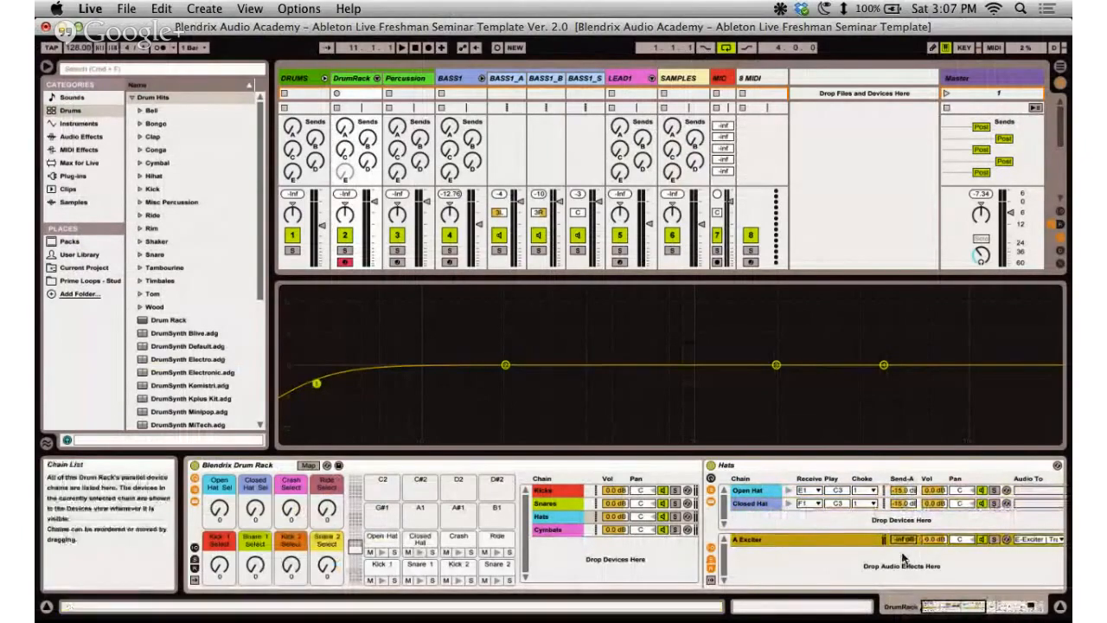
Show the Kicks rack's compressor return chain and the Kick Compressor device it holds.
click(948, 610)
click(395, 490)
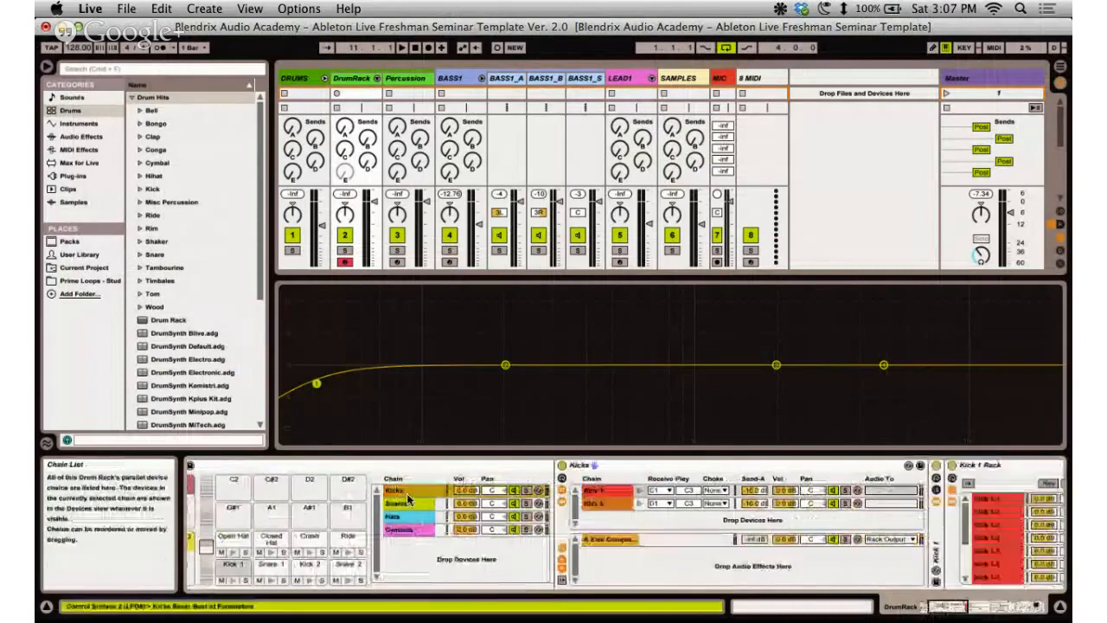
click(644, 532)
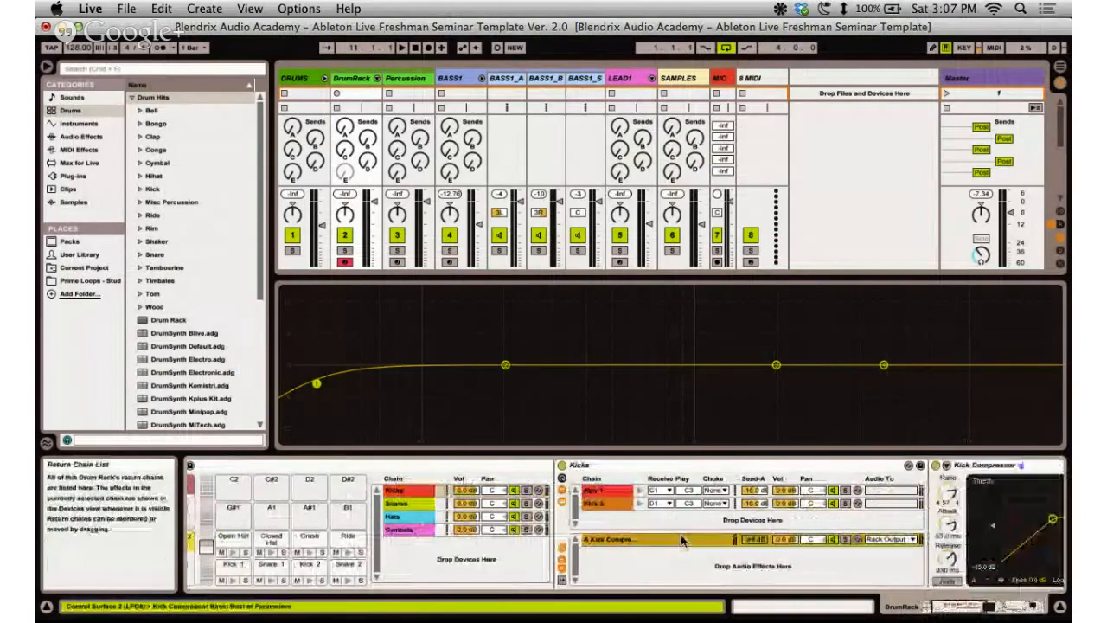
click(985, 609)
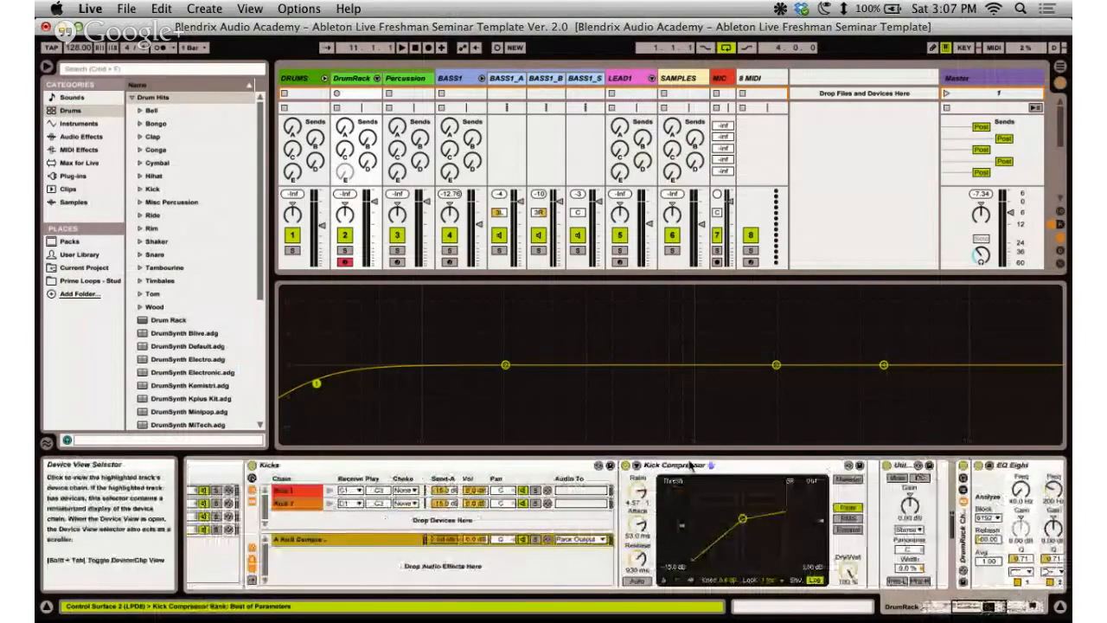
Select the Kick Compressor device, and return to the Blendrix Drum Rack's Hats chain to show its nested rack.
click(682, 466)
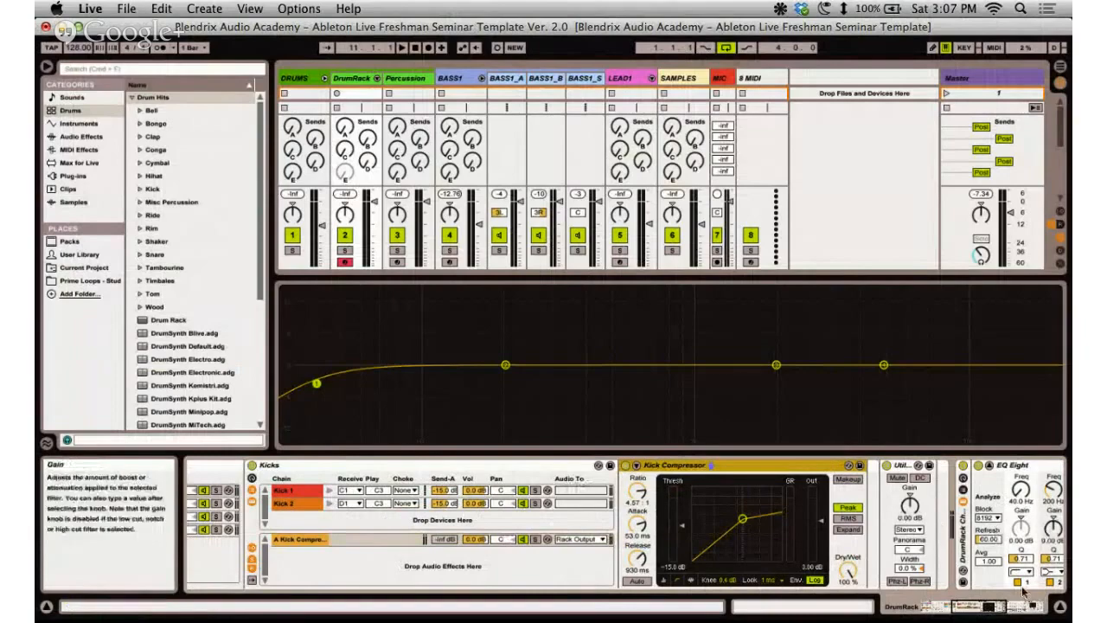
drag(971, 605, 958, 605)
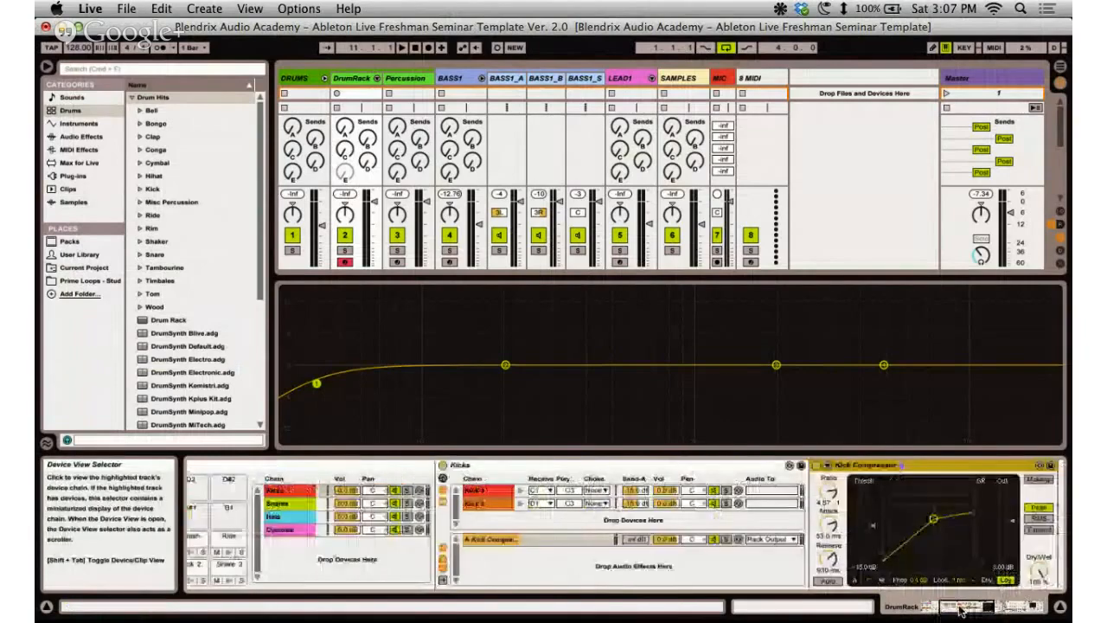
click(285, 517)
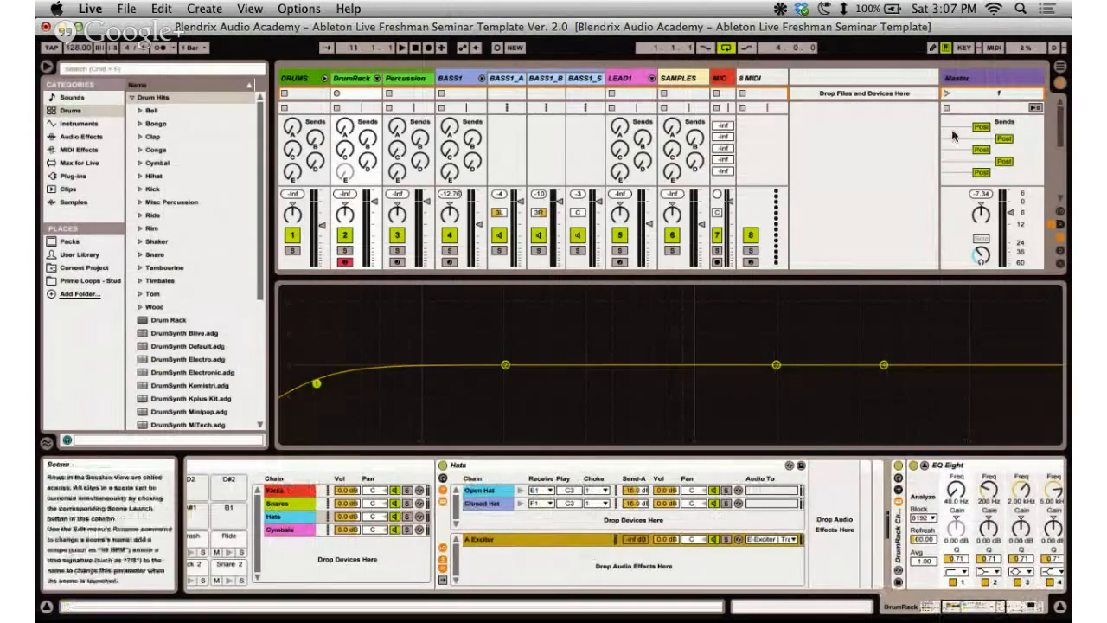
Show the return tracks and examine the Exciter rack's devices on the E Exciter return track.
click(1062, 228)
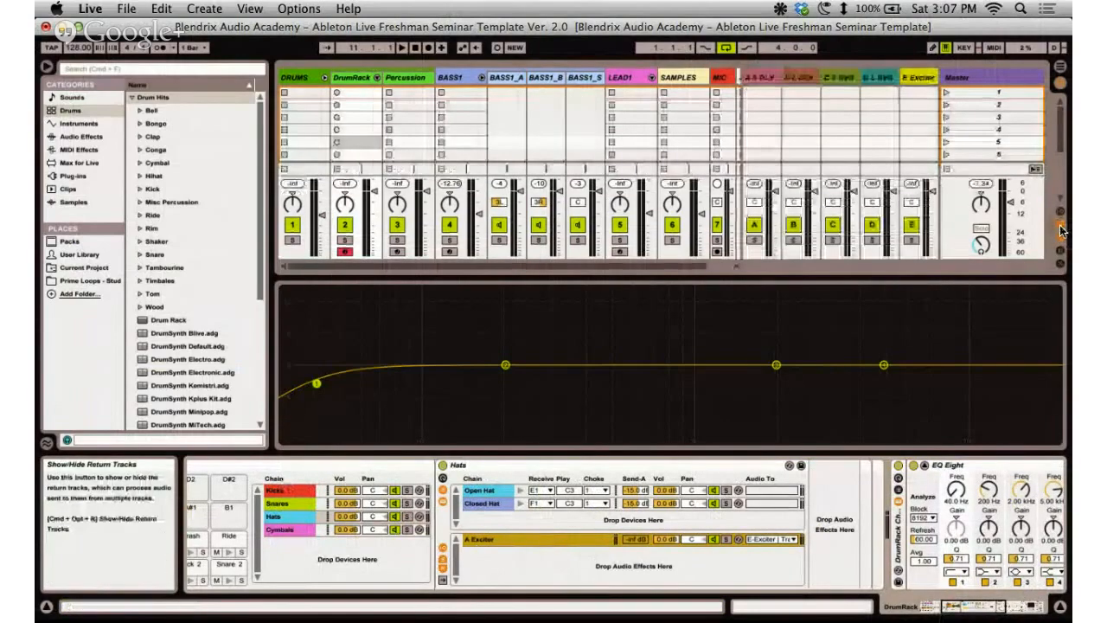
click(905, 79)
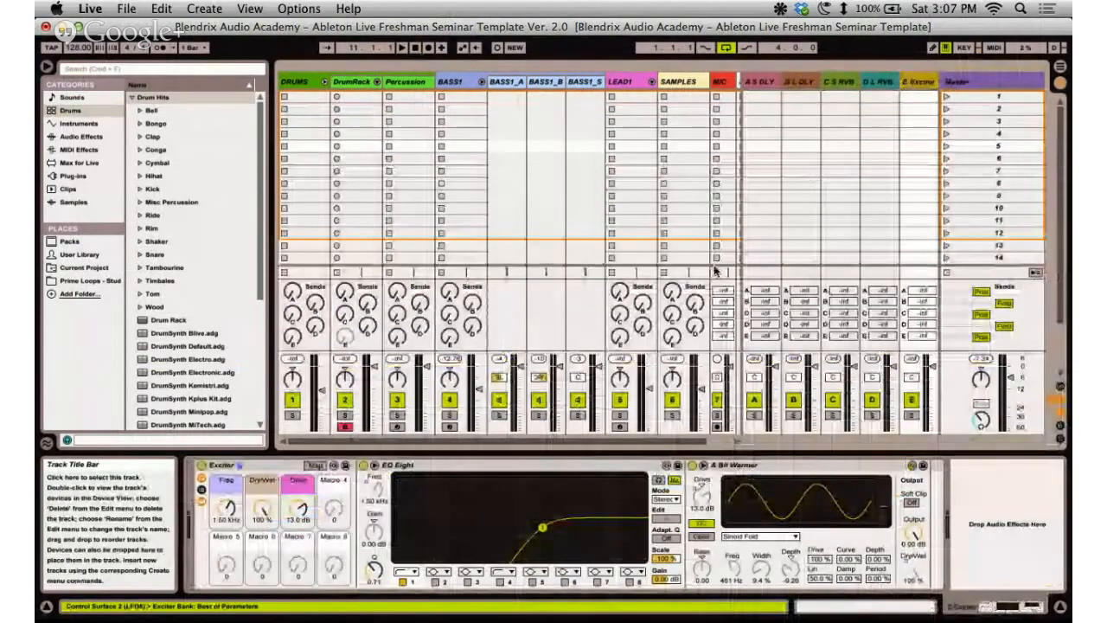
click(768, 468)
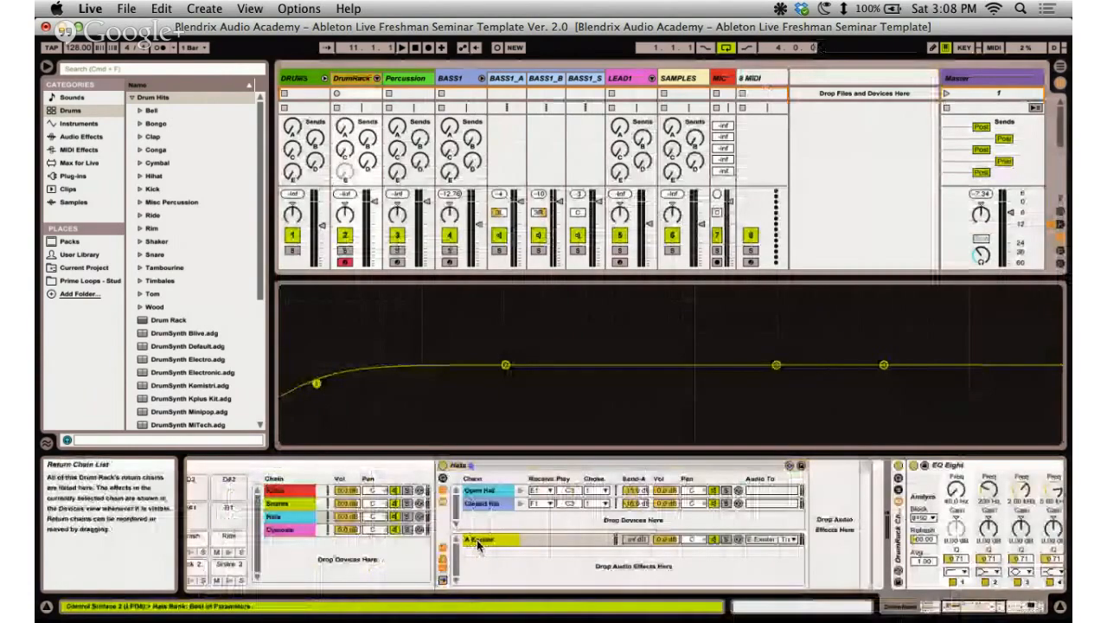
Show the Audio To options of the Hats rack's A Exciter return chain and choose E-Exciter | Track In.
click(479, 541)
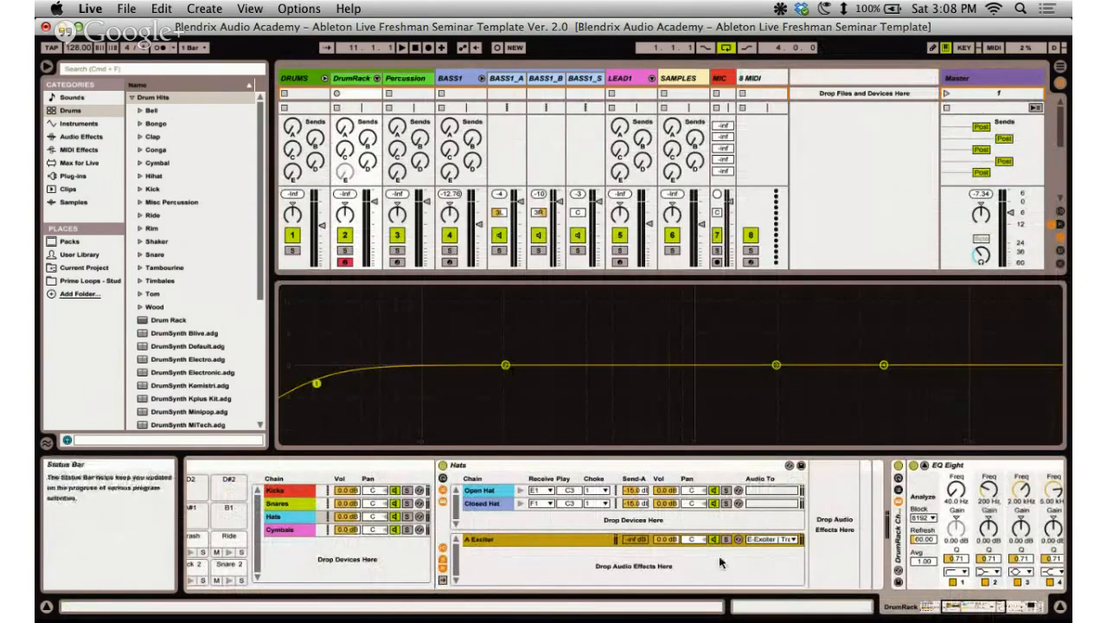
click(774, 539)
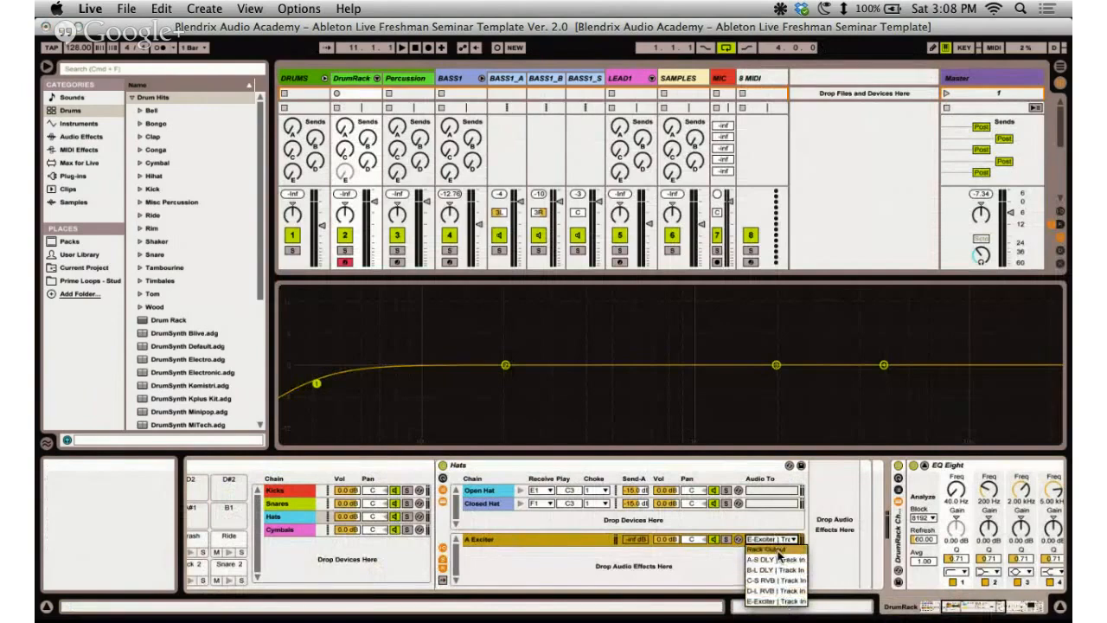
click(777, 601)
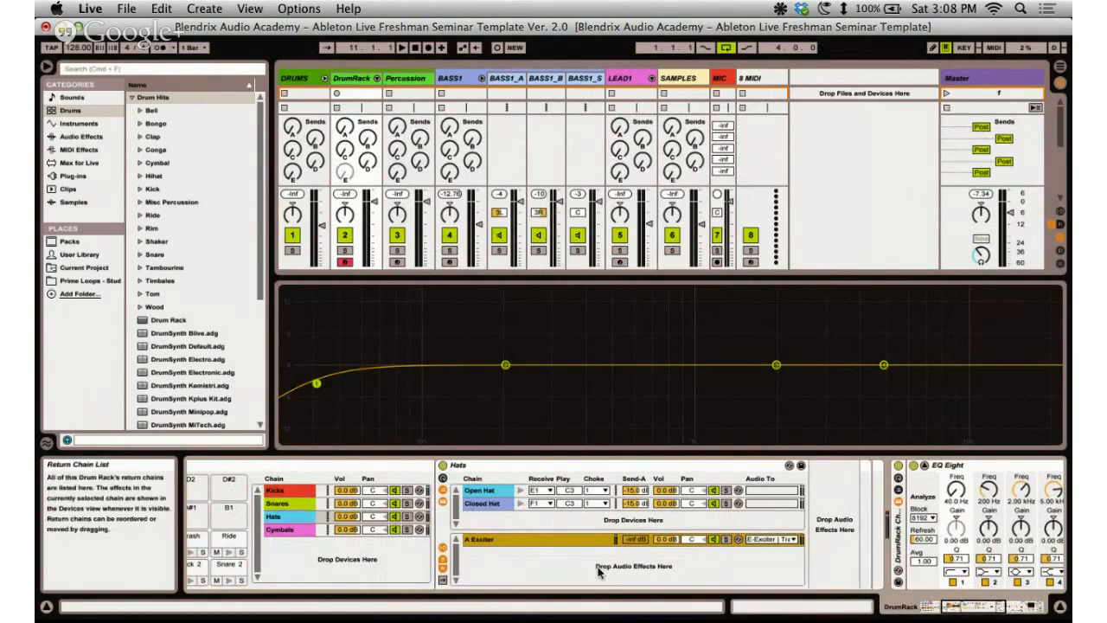
click(548, 521)
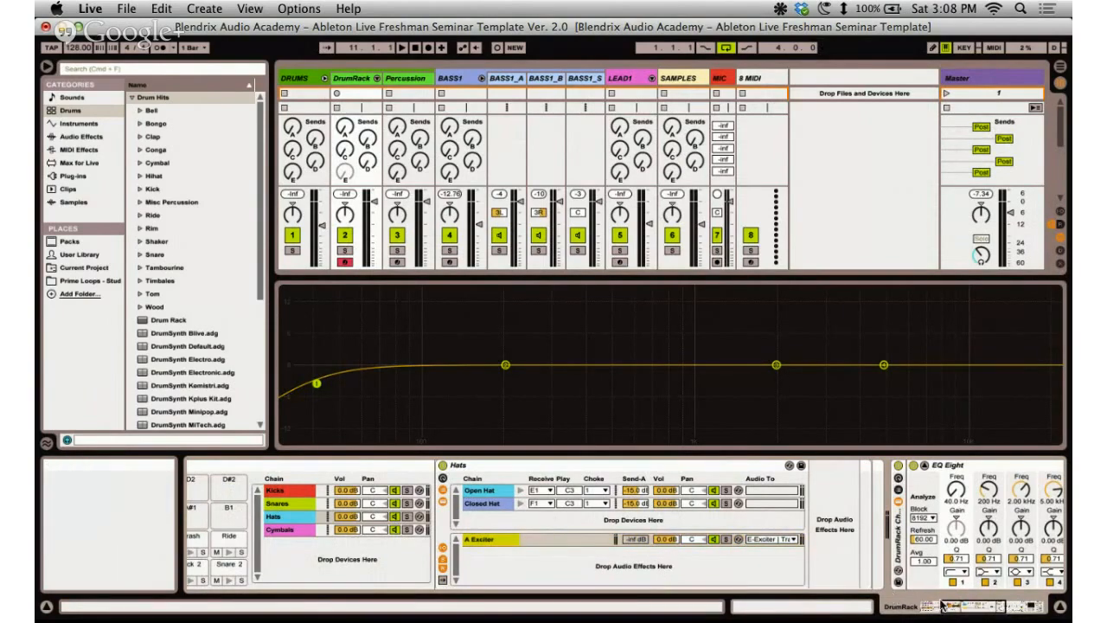
Check the Drum Rack topics in the seminar outline document, and select the Drum Rack's Hats chain back in Live.
key(super+Tab)
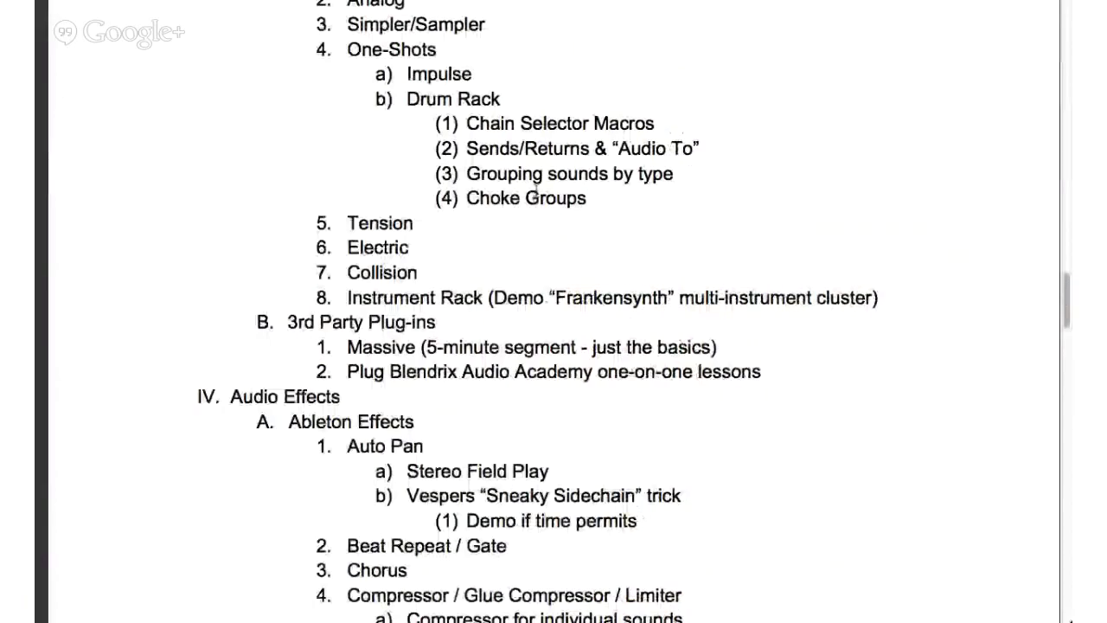
key(super+Tab)
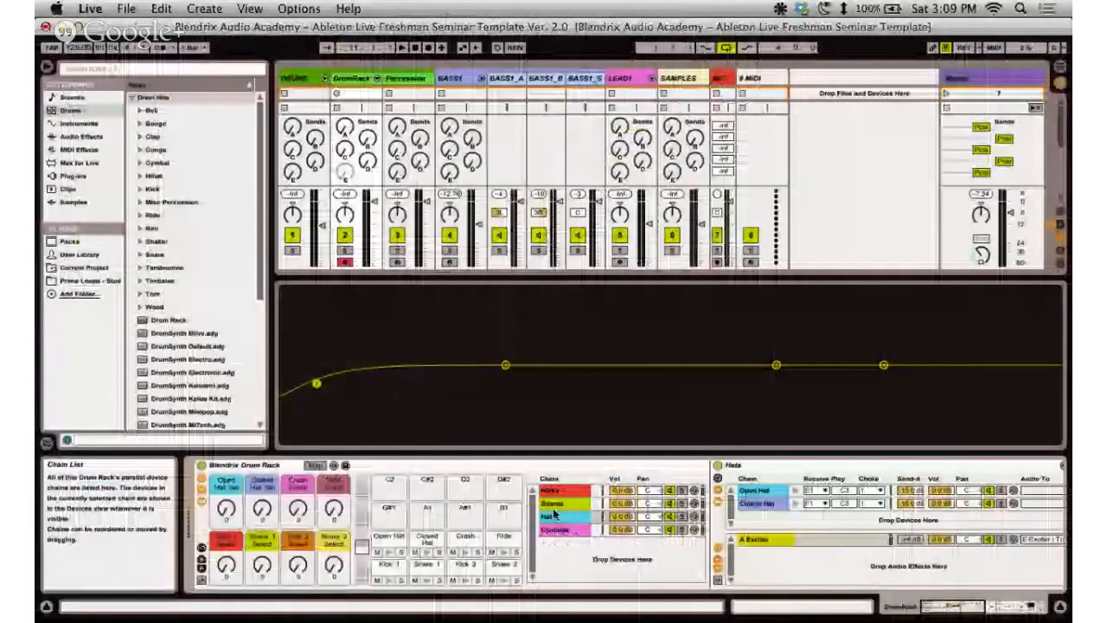
click(554, 515)
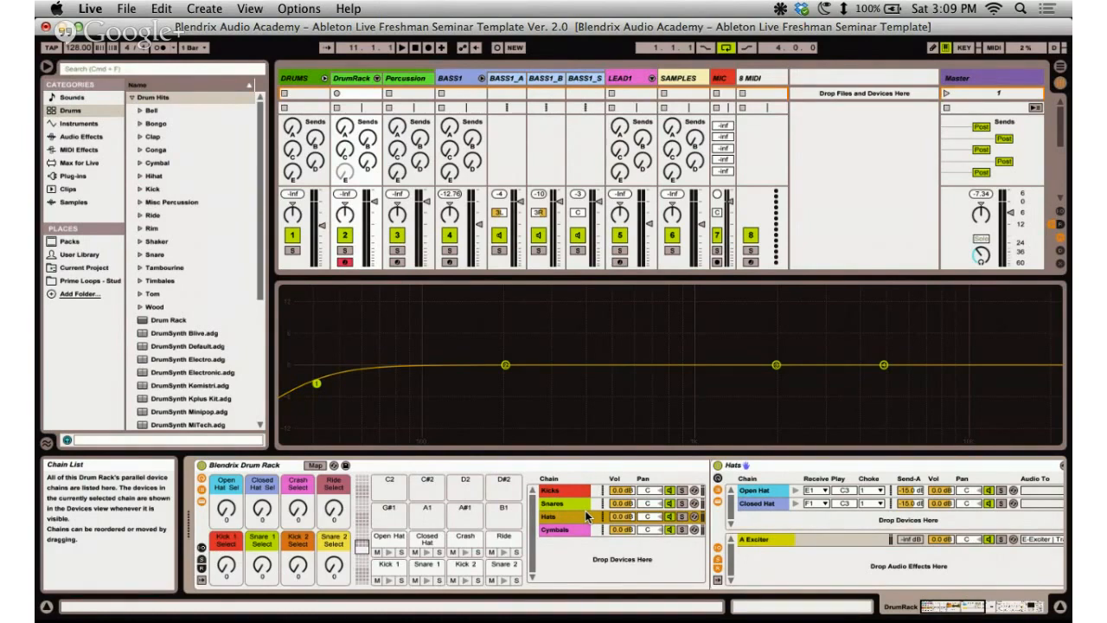
Compare the Open Hat and Closed Hat chains in the Hats rack and examine the Open Hat's choke group options.
click(772, 495)
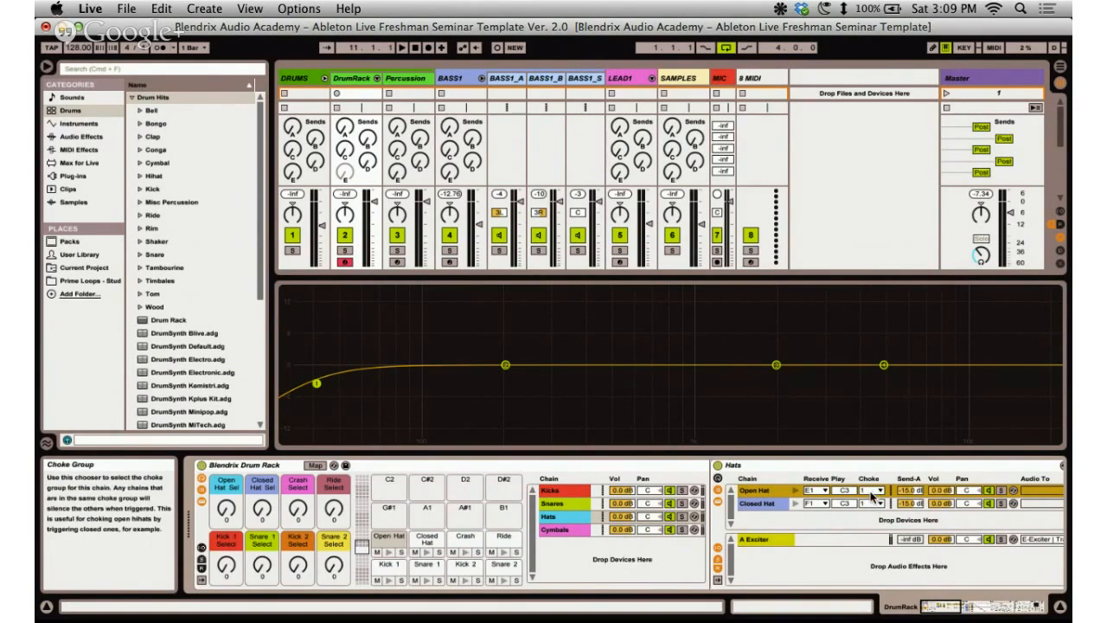
click(770, 505)
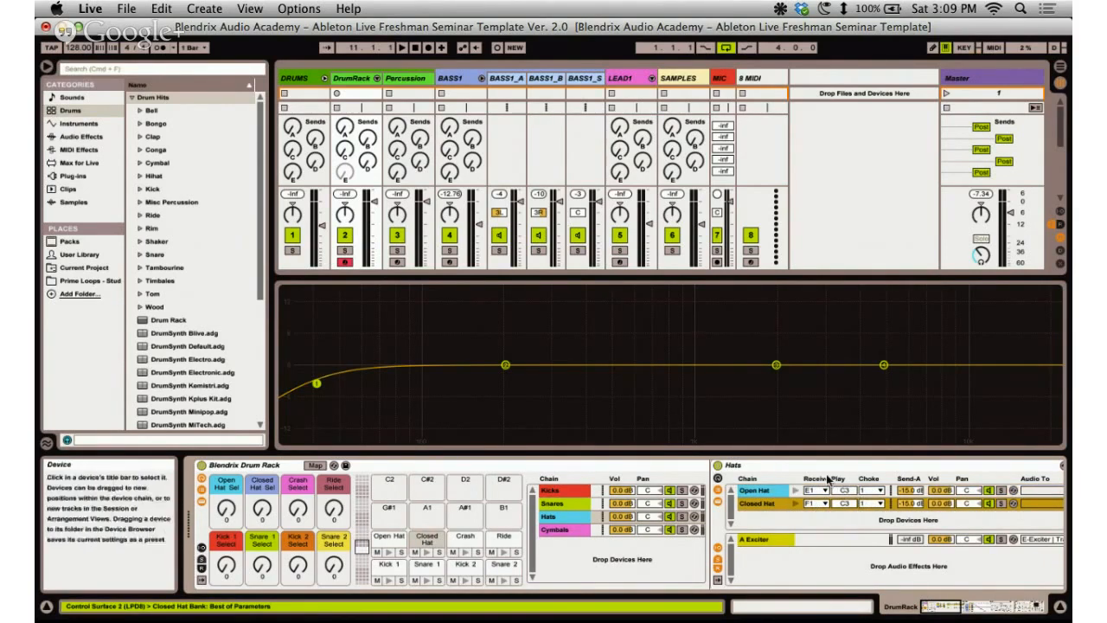
click(783, 491)
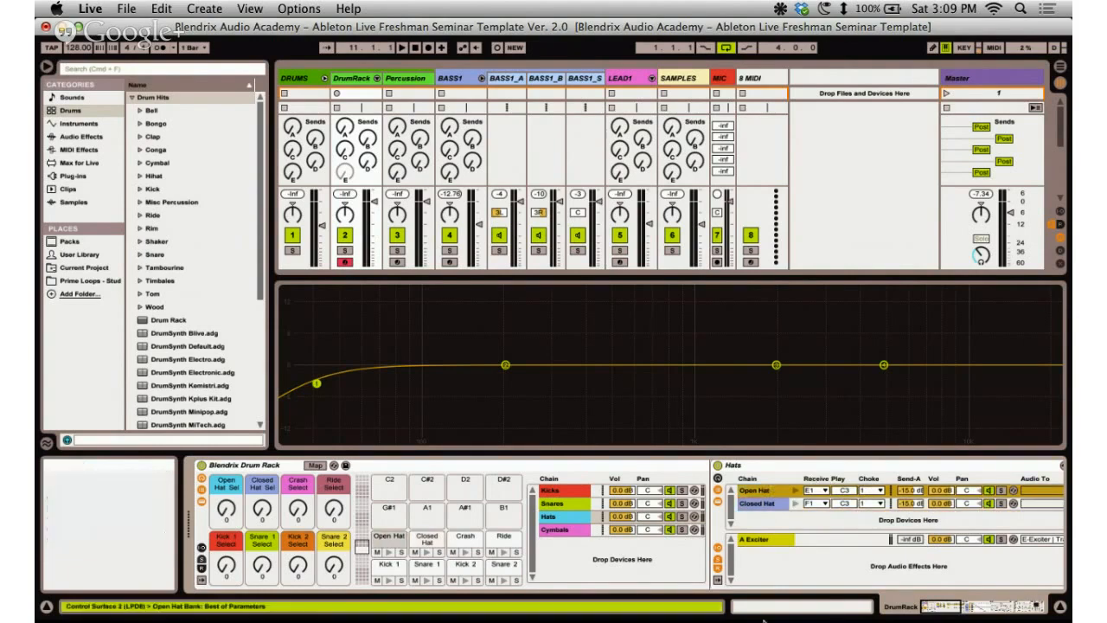
click(765, 502)
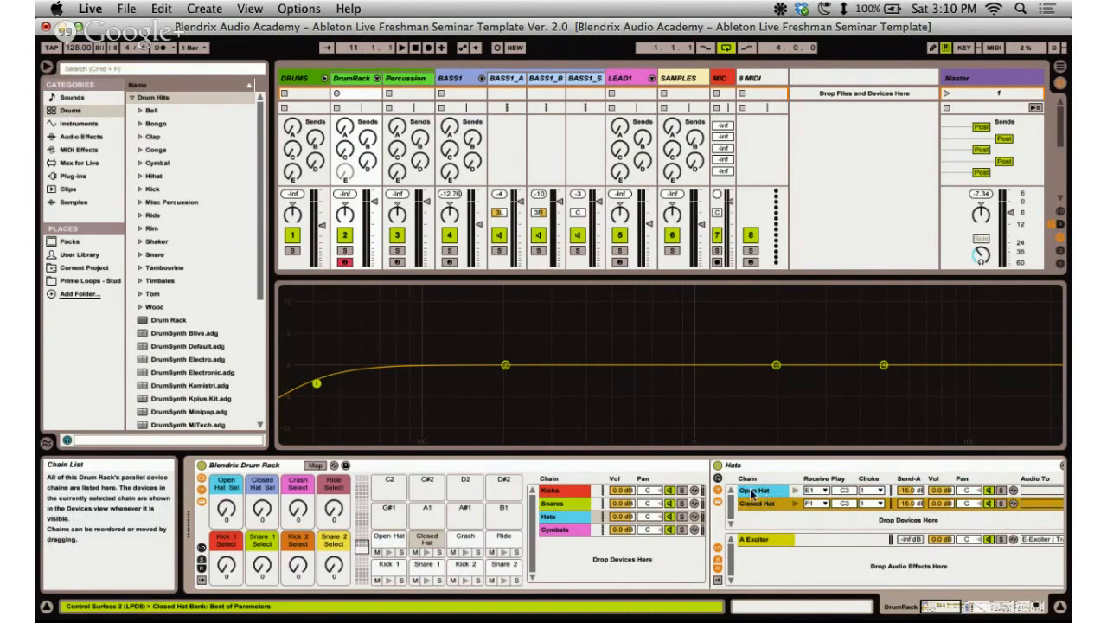
click(761, 491)
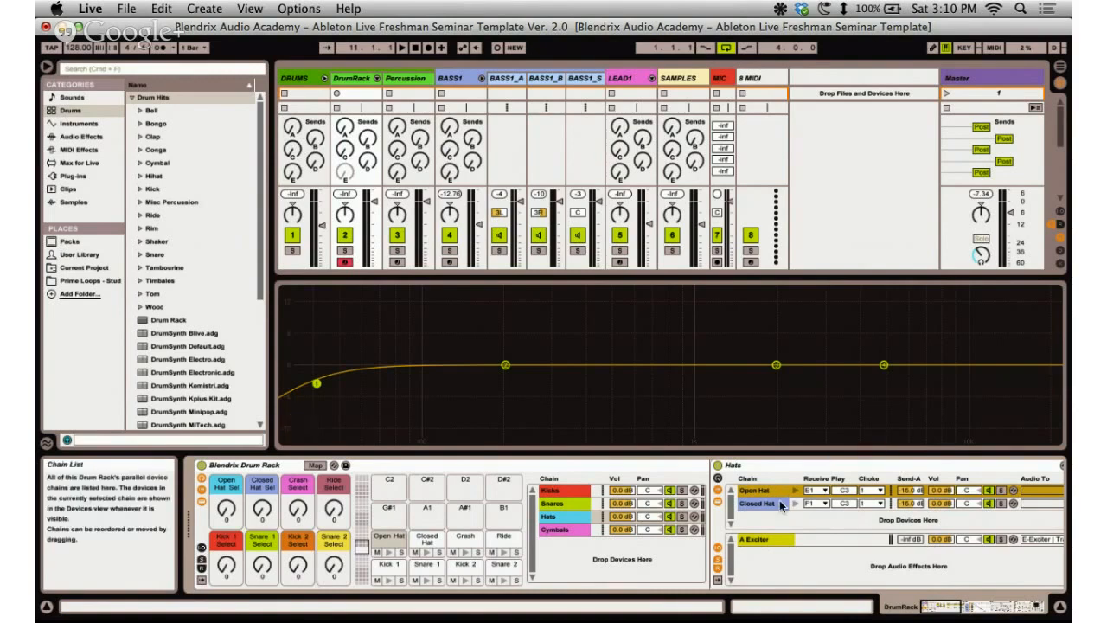
click(868, 491)
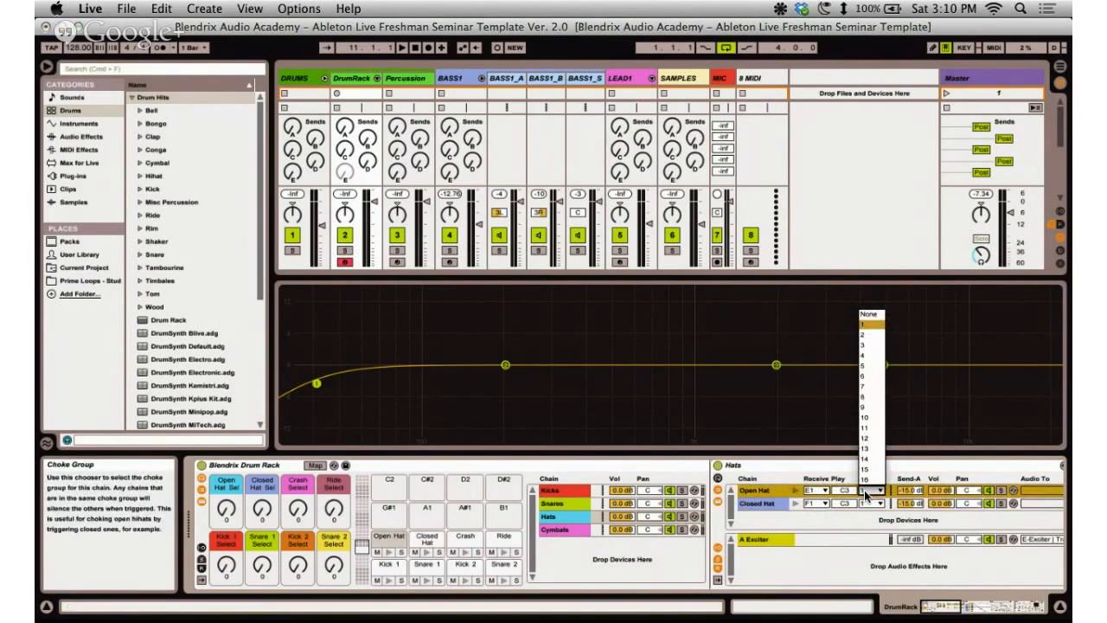
click(865, 493)
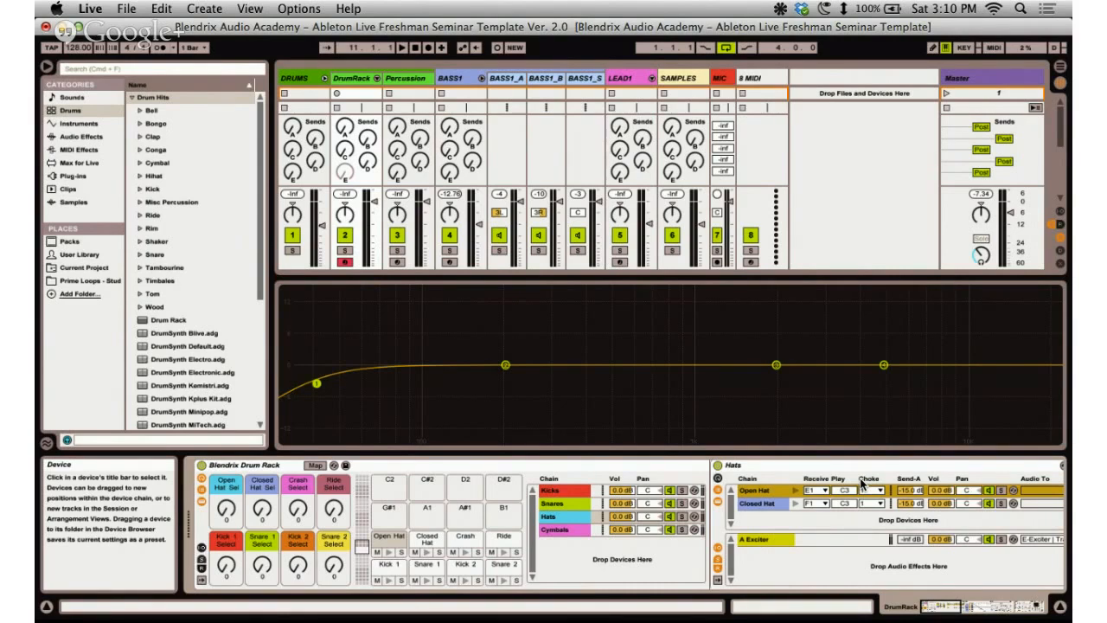
click(849, 465)
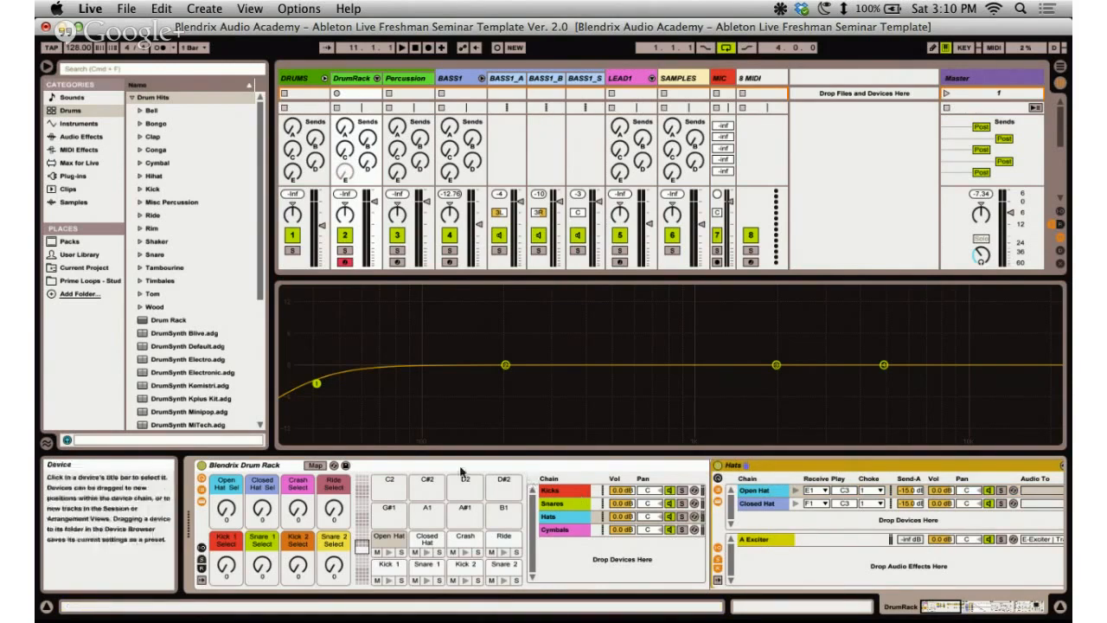
Check the remaining instrument topics in the seminar outline document, and select the 8 MIDI track in Live.
click(378, 79)
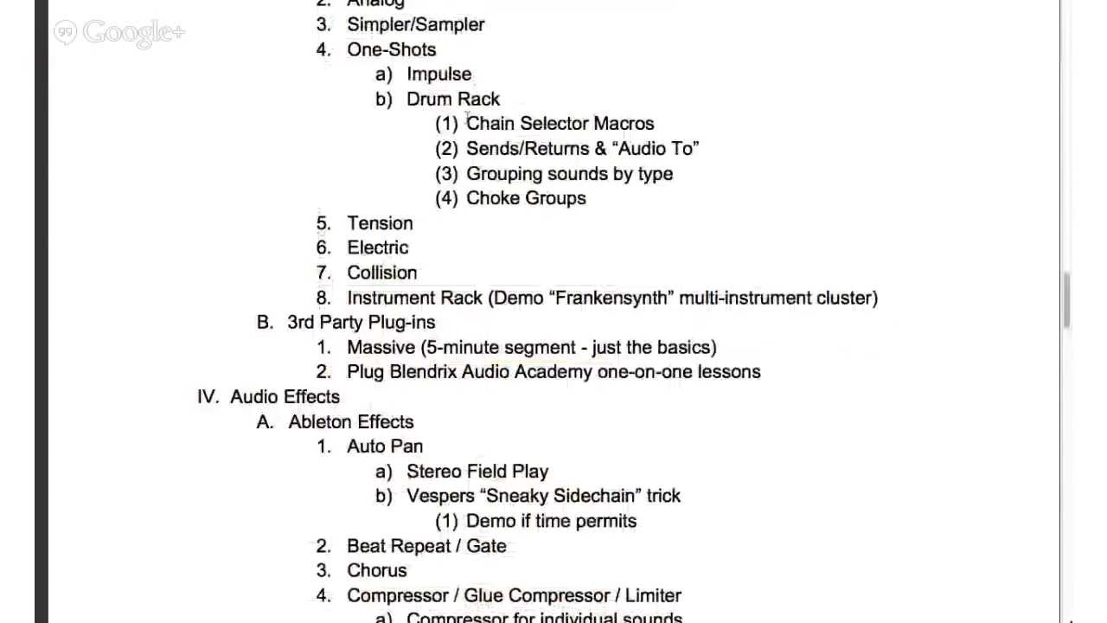
scroll(475, 123, down, 3)
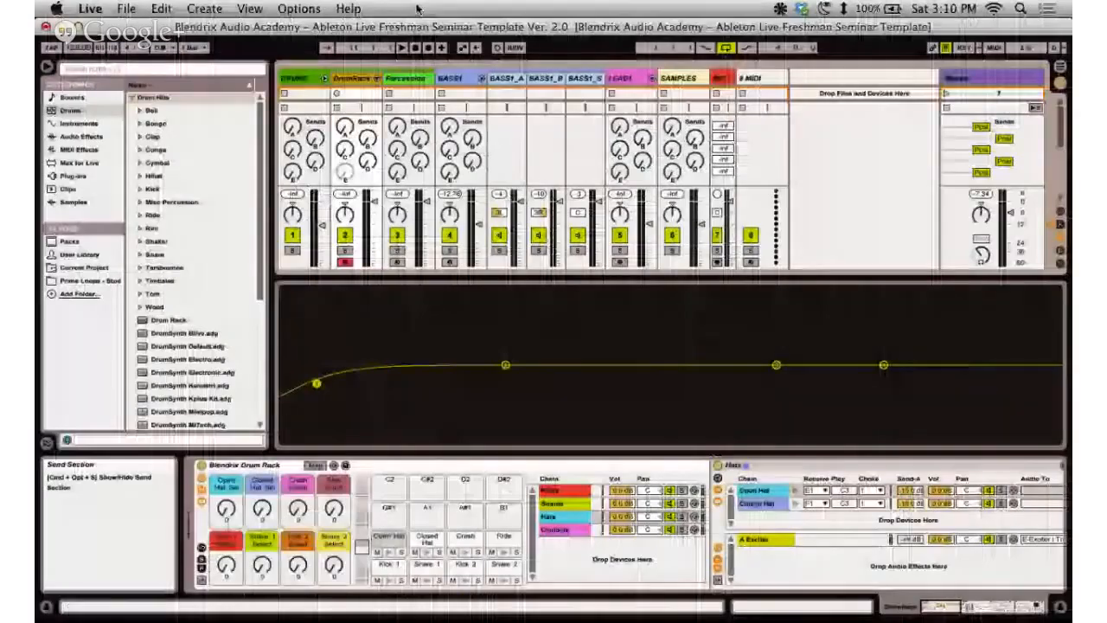
click(762, 80)
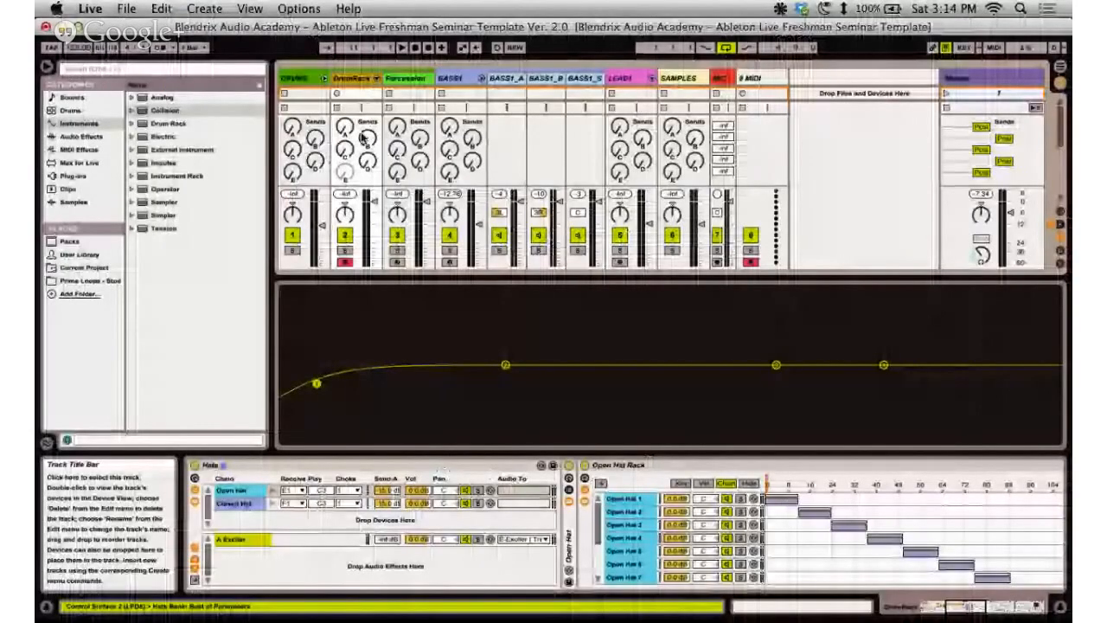
Show the BASS1 Multi-Rack on the BASS1 track and compare the instruments in its BASS1_A, BASS1_B and BASS1_S chains.
click(476, 210)
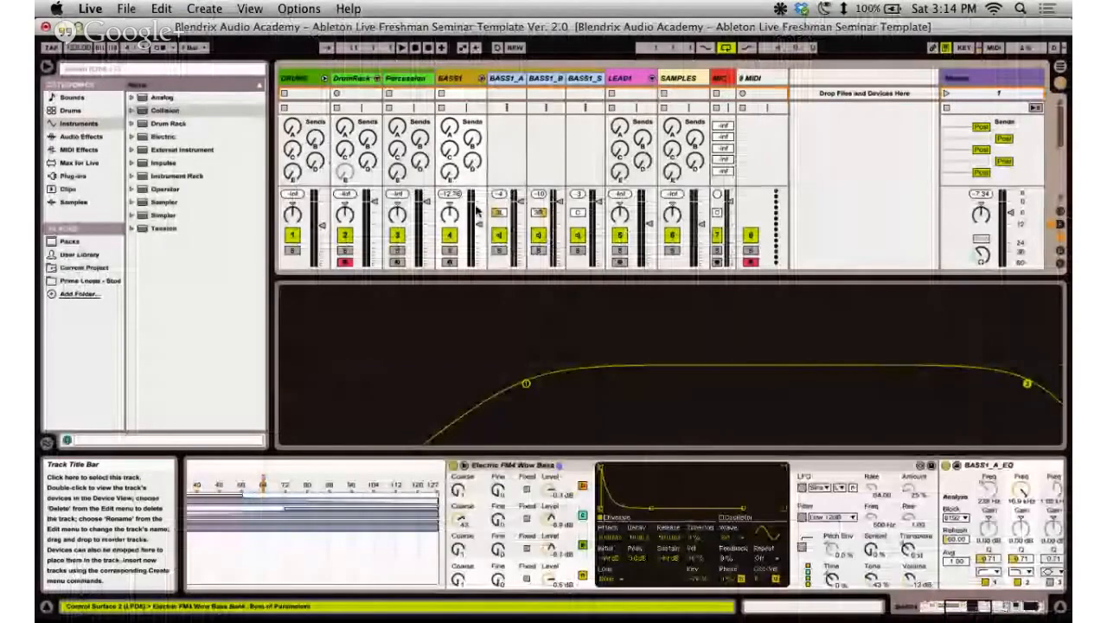
click(891, 608)
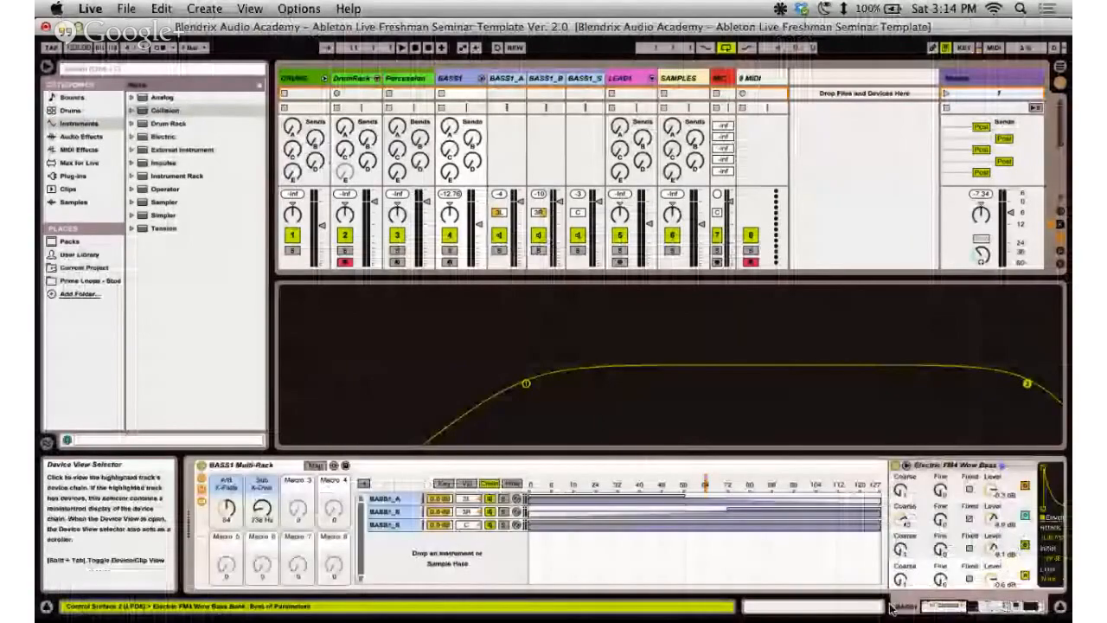
click(246, 466)
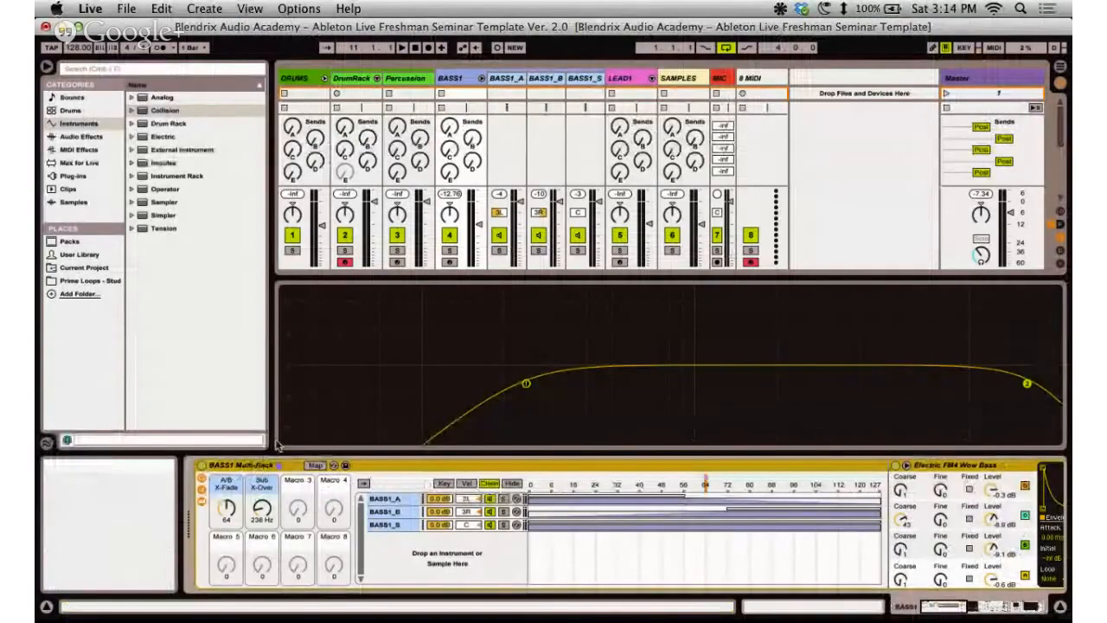
click(392, 499)
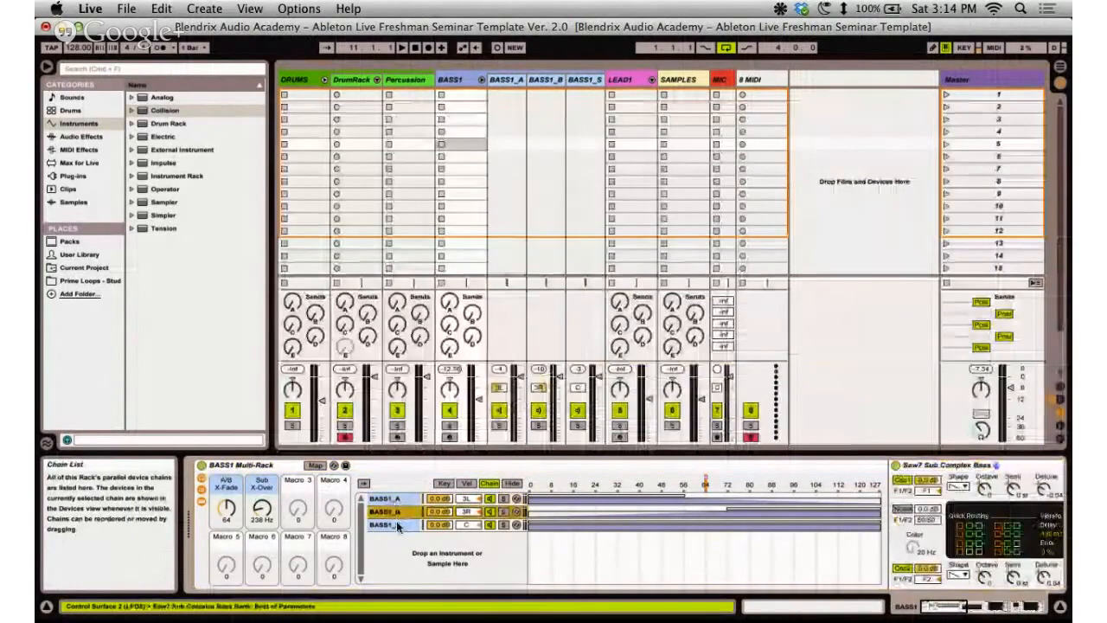
click(395, 523)
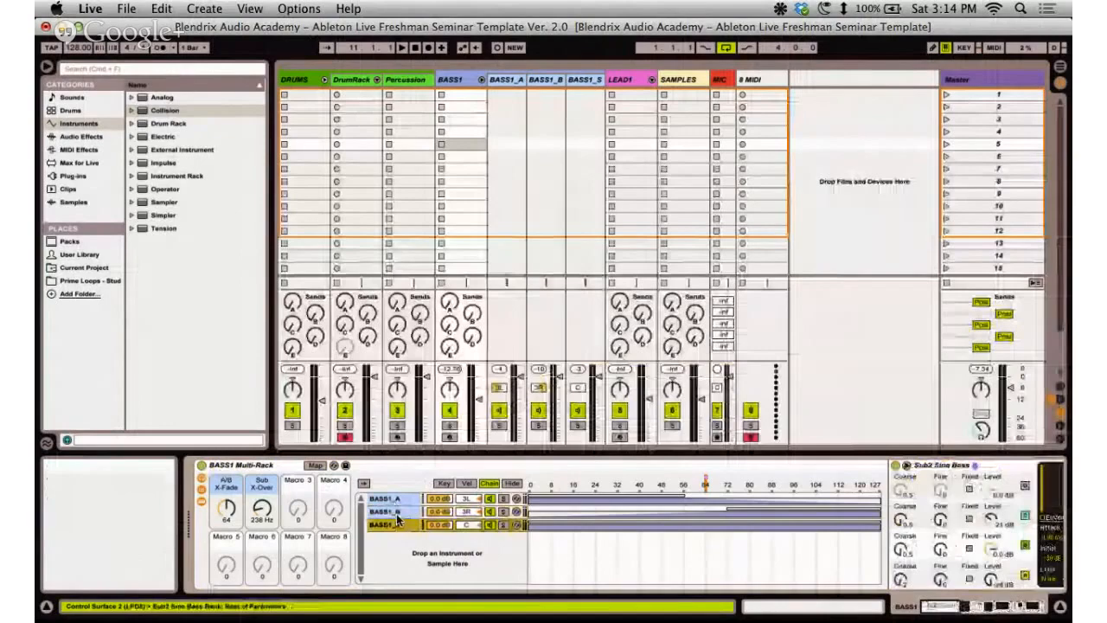
click(394, 500)
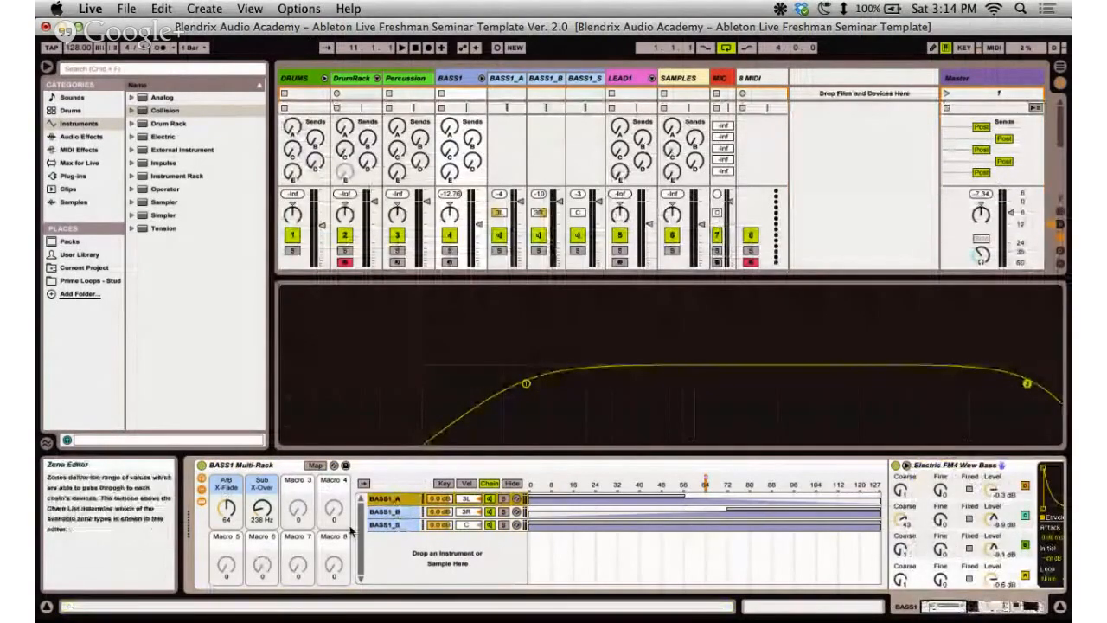
Map oscillator D's Fine control in the Electric FM4 Wow Bass to Macro 3 of the BASS1 Multi-Rack.
mouse_move(938, 606)
mouse_down()
mouse_move(998, 607)
mouse_move(949, 607)
mouse_up()
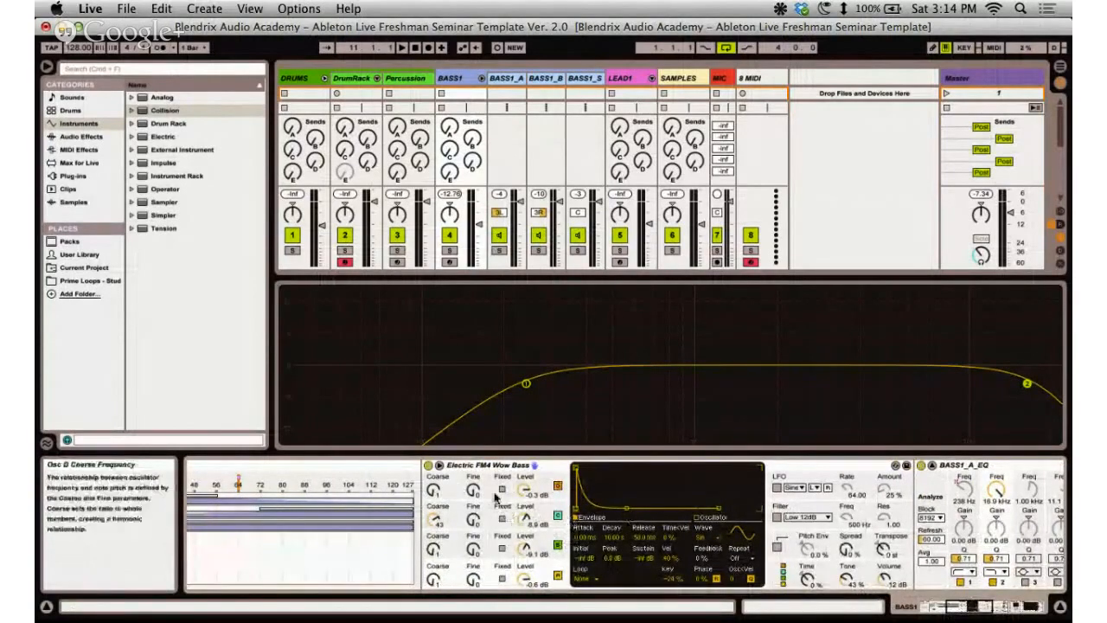
right_click(477, 489)
click(574, 432)
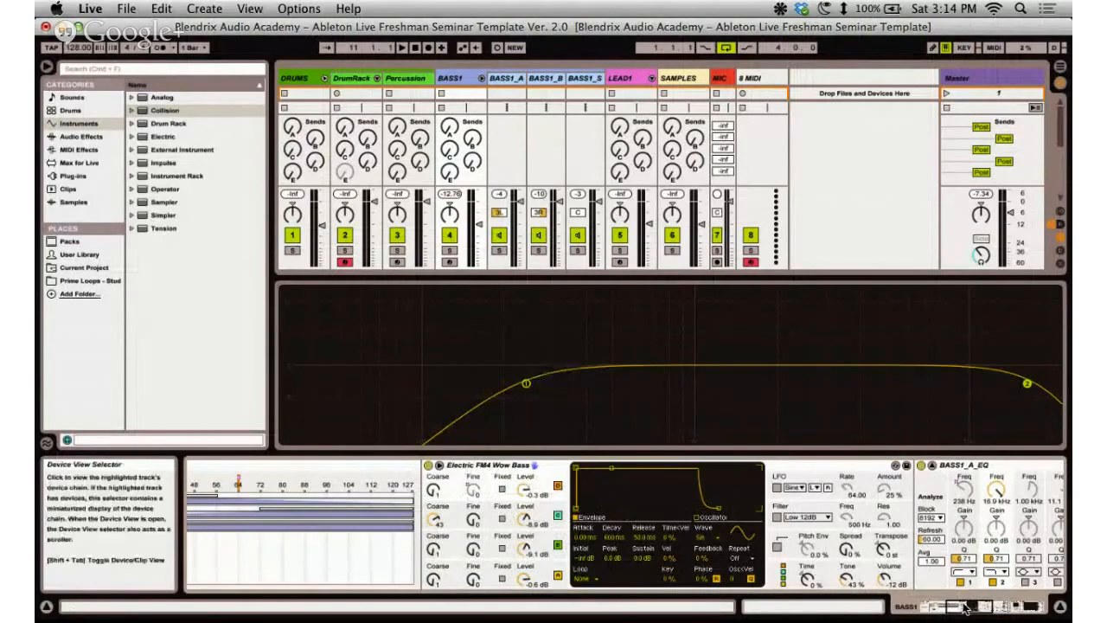
Sweep the BASS1 Multi-Rack's D Fine macro up to 897, and bring it back down to 448.
click(935, 606)
drag(305, 505, 304, 445)
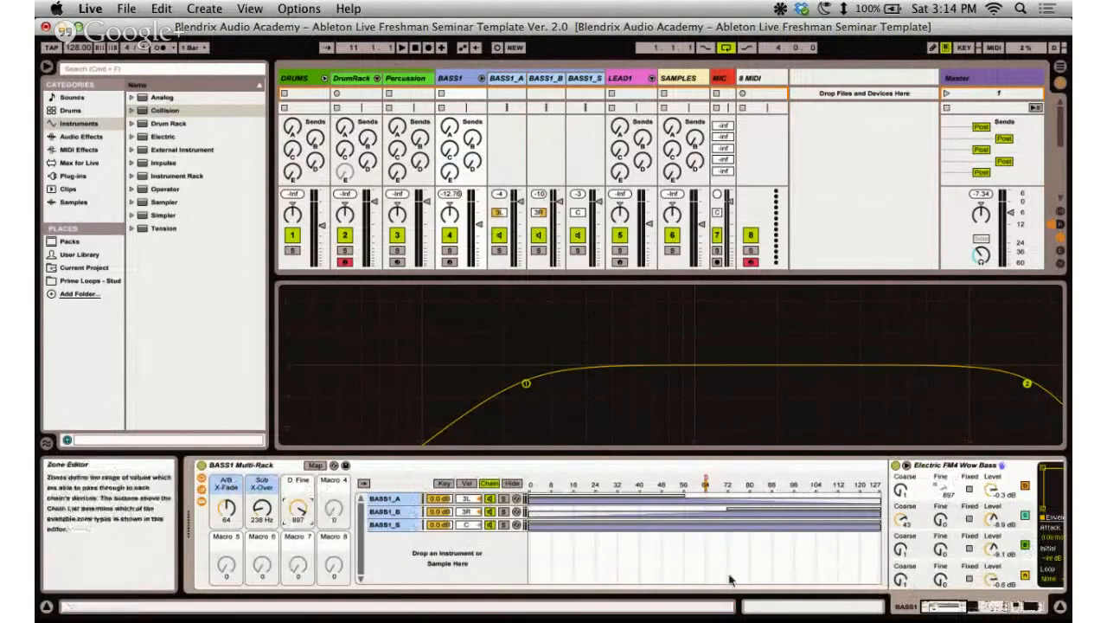
drag(302, 507, 303, 537)
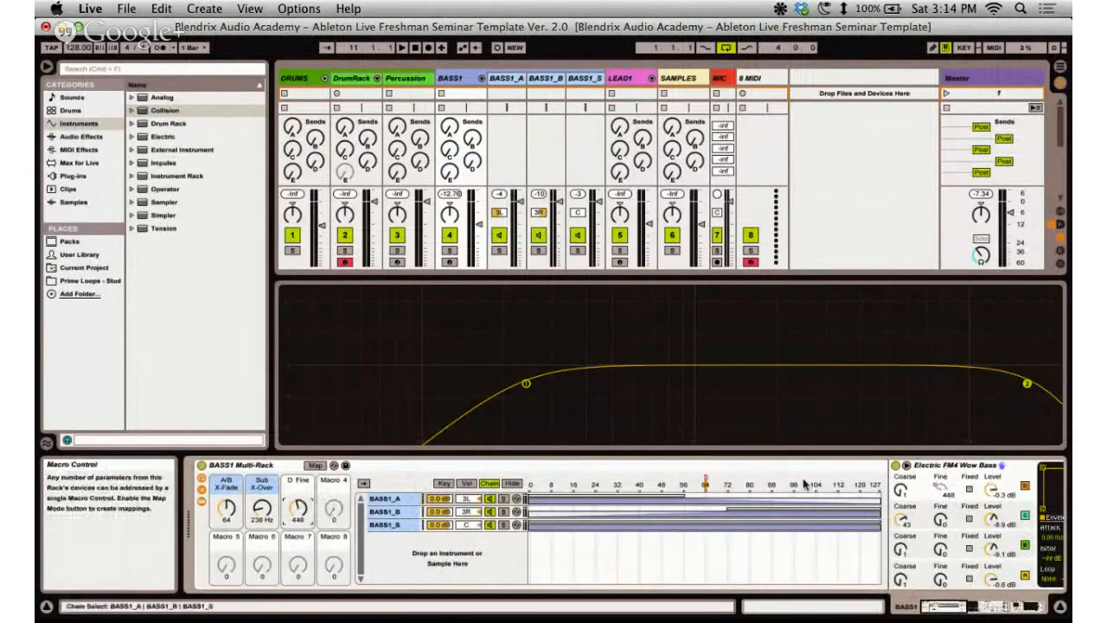
Map oscillator C's Fine control in the Electric FM4 Wow Bass to the D Fine macro, and raise the macro to 629.
right_click(948, 519)
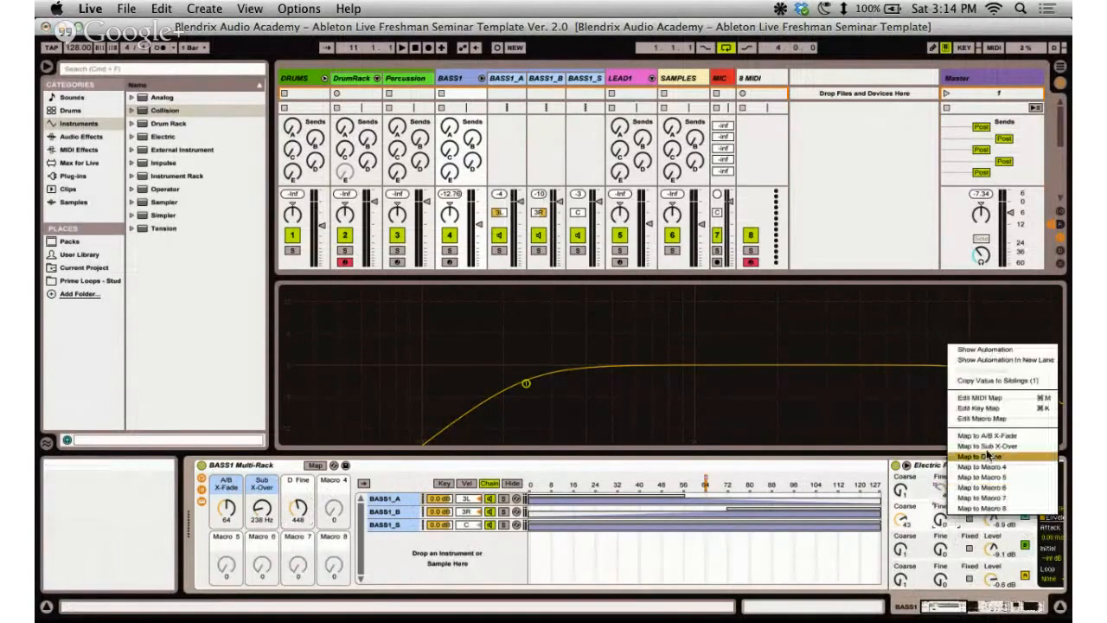
click(948, 473)
mouse_move(299, 534)
mouse_down()
mouse_move(298, 493)
mouse_move(317, 524)
mouse_up()
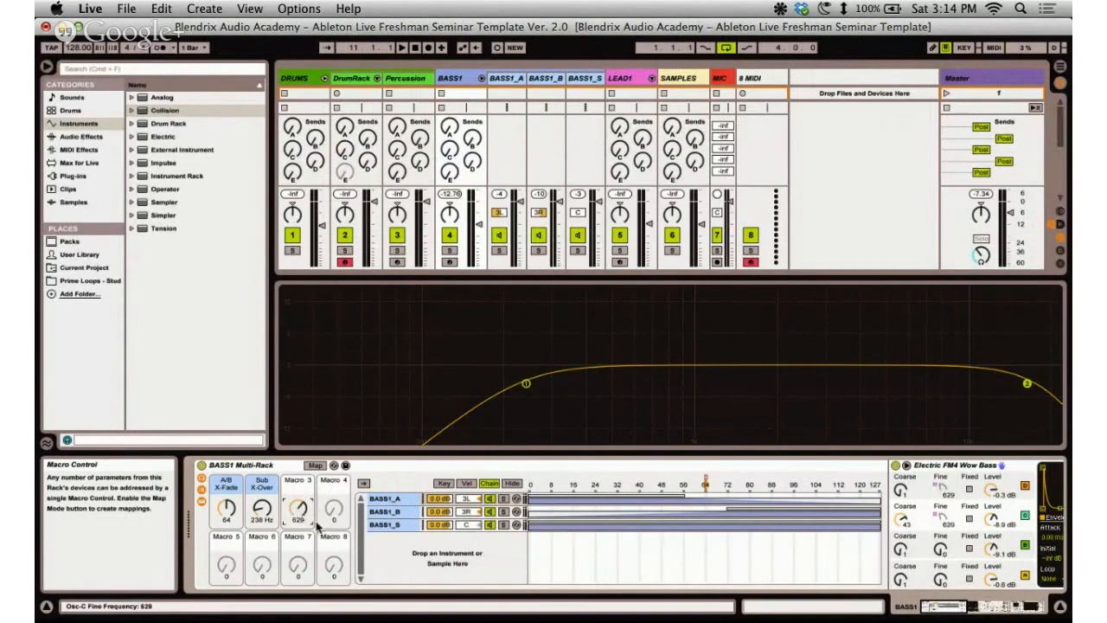
Reverse oscillator C's Fine range in the macro mappings with Min at 1000 and a lower Max, and sweep Macro 3 down to 0.
click(315, 465)
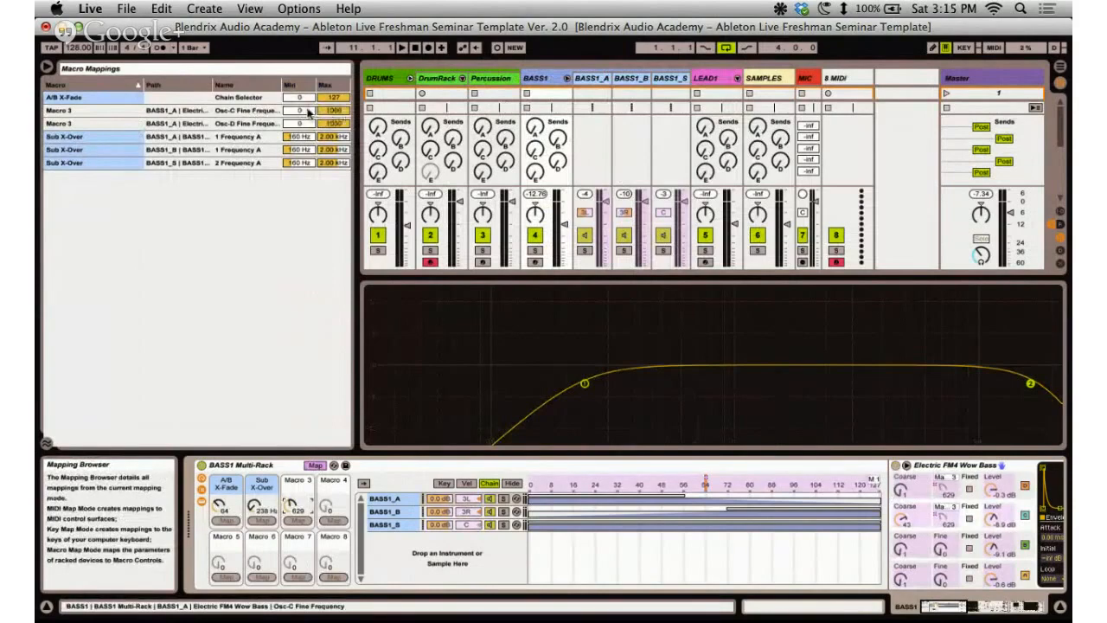
drag(309, 112, 342, 120)
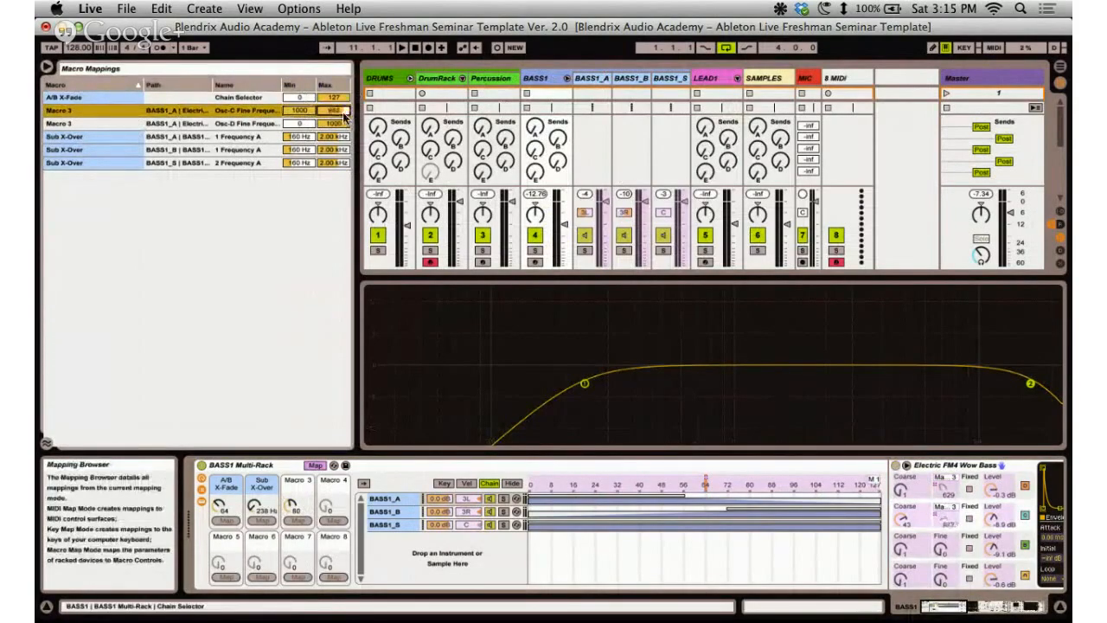
click(315, 465)
drag(299, 510, 300, 518)
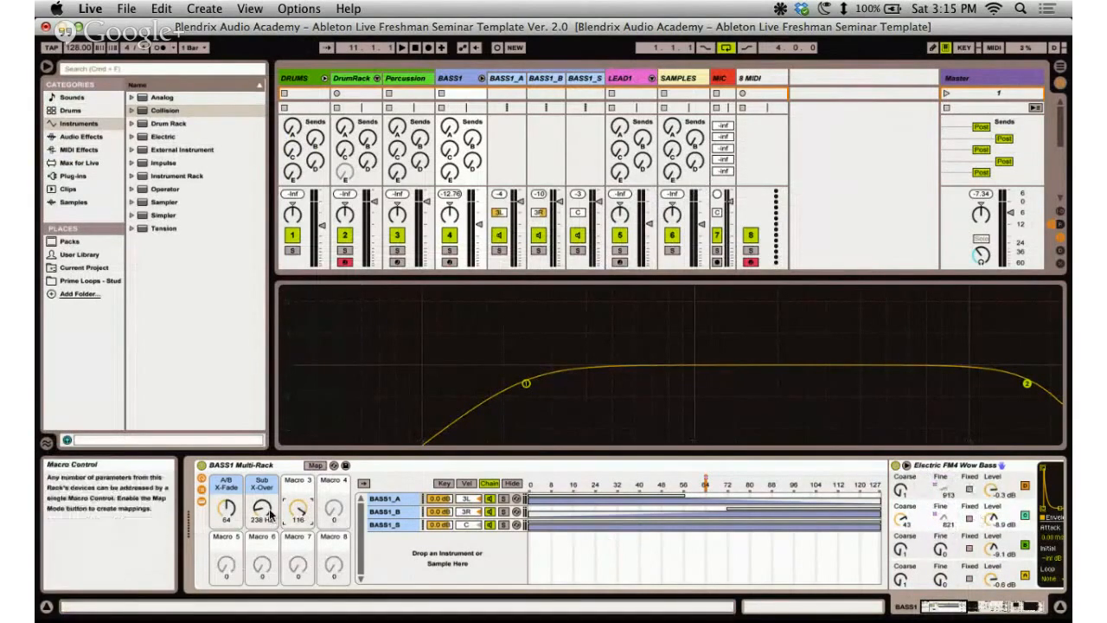
mouse_move(302, 512)
mouse_down()
mouse_move(304, 501)
mouse_move(299, 517)
mouse_up()
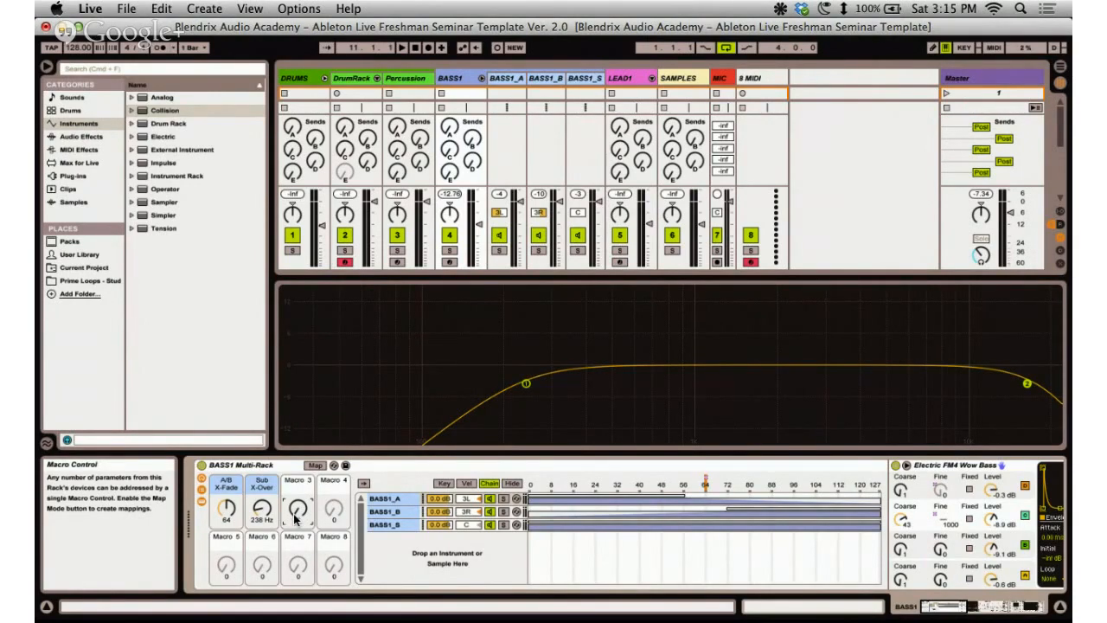
Unmap the Fine controls of oscillators C and D from Macro 3 of the BASS1 Multi-Rack, and lower oscillator C's Fine.
click(251, 465)
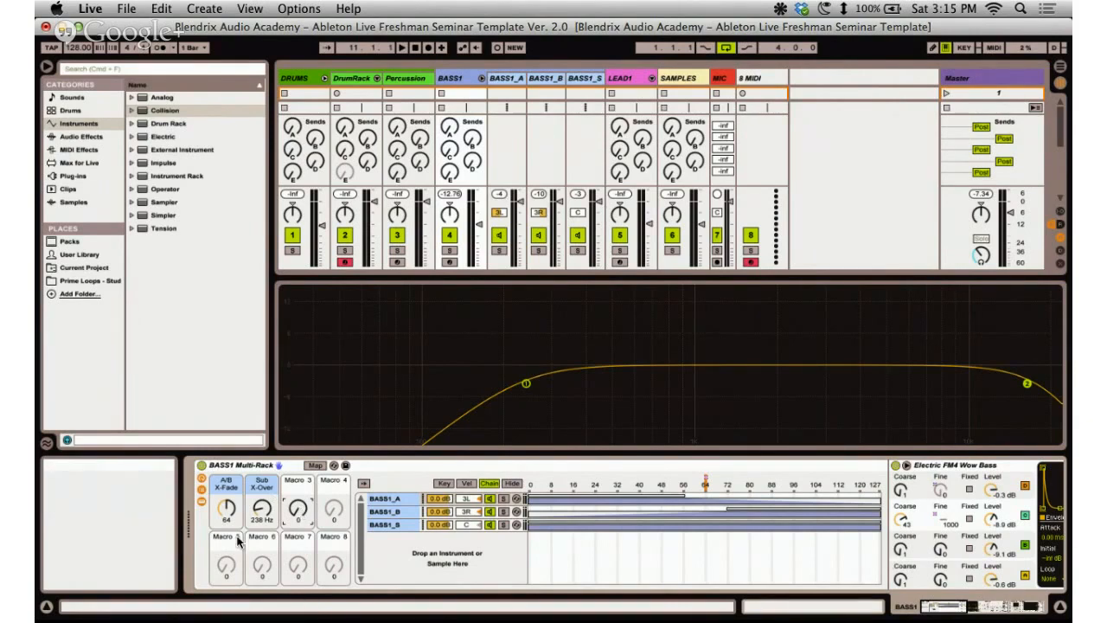
click(247, 465)
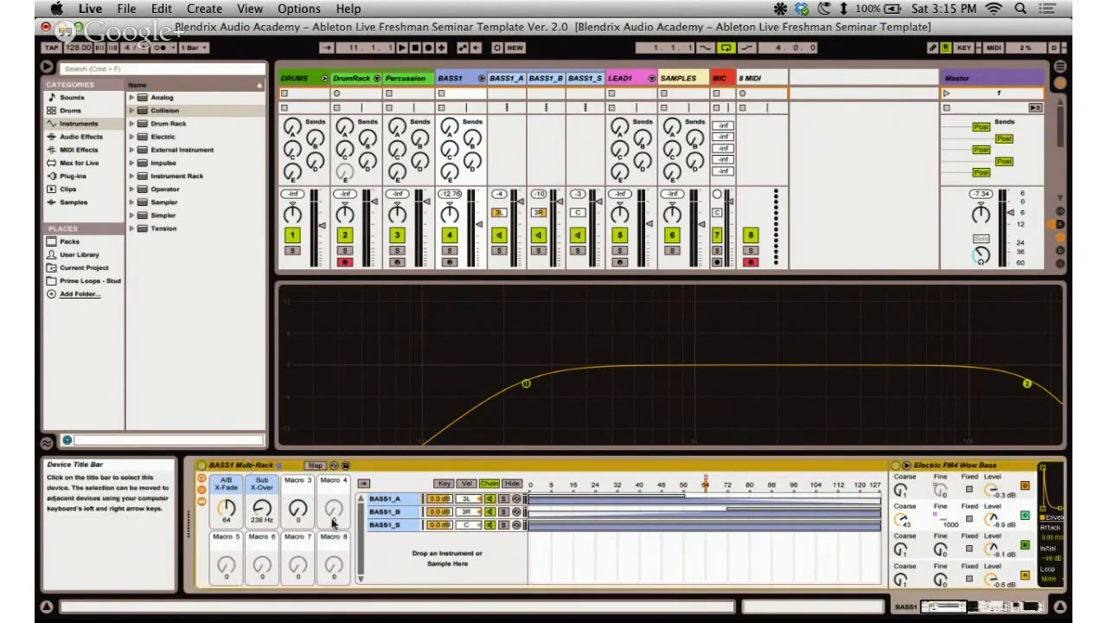
right_click(939, 519)
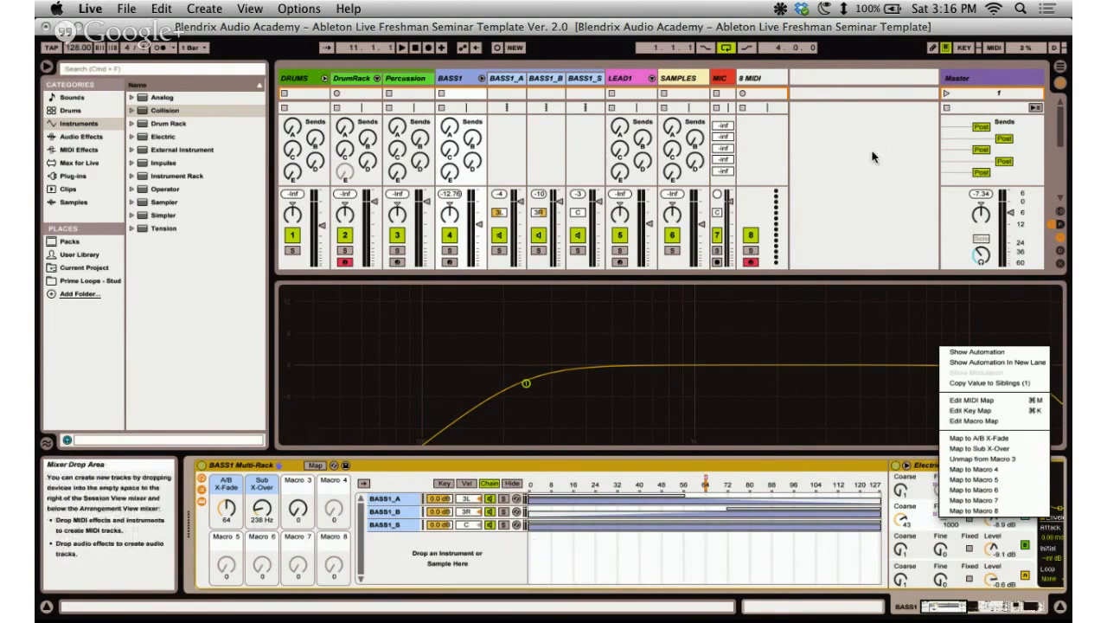
click(990, 458)
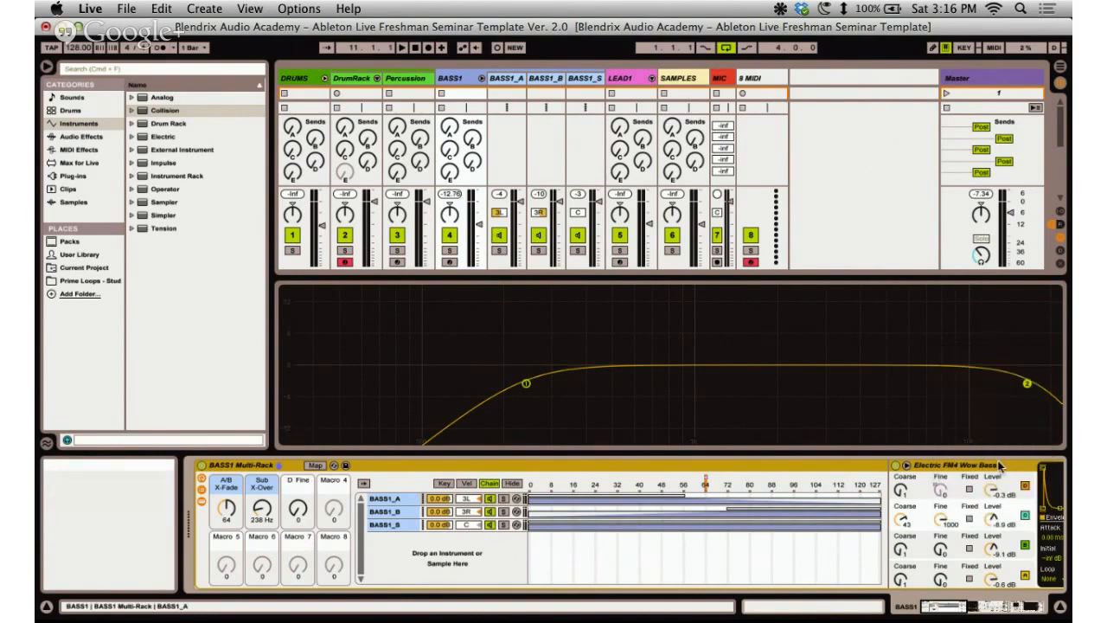
right_click(940, 489)
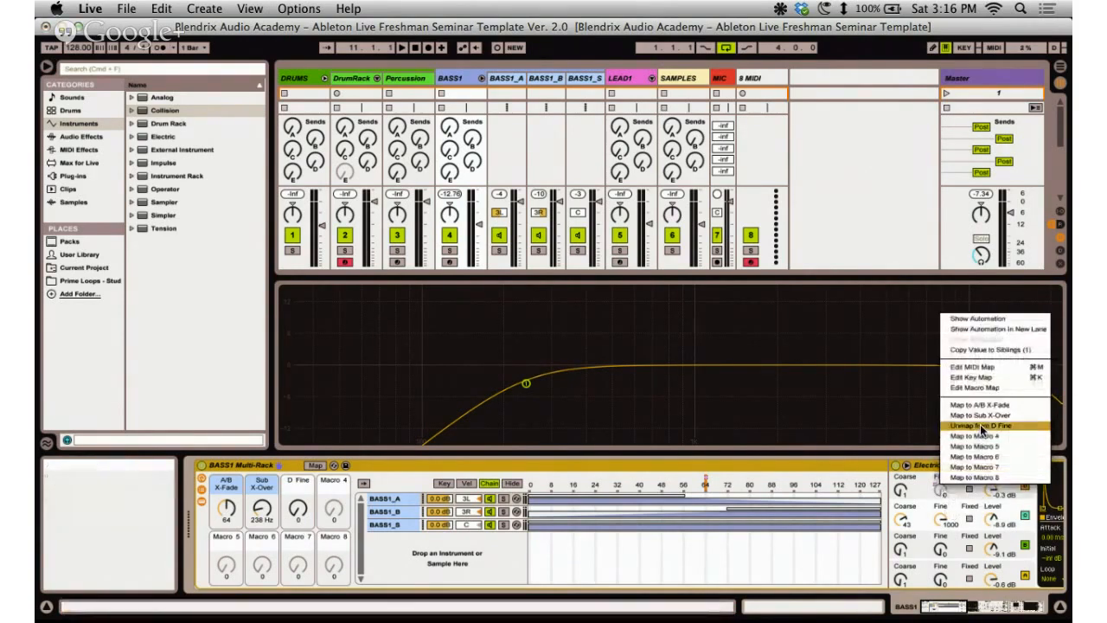
click(977, 425)
drag(943, 519, 941, 559)
Switch to the seminar outline document and highlight "Frankensynth" in the Instrument Rack topic.
key(super+Tab)
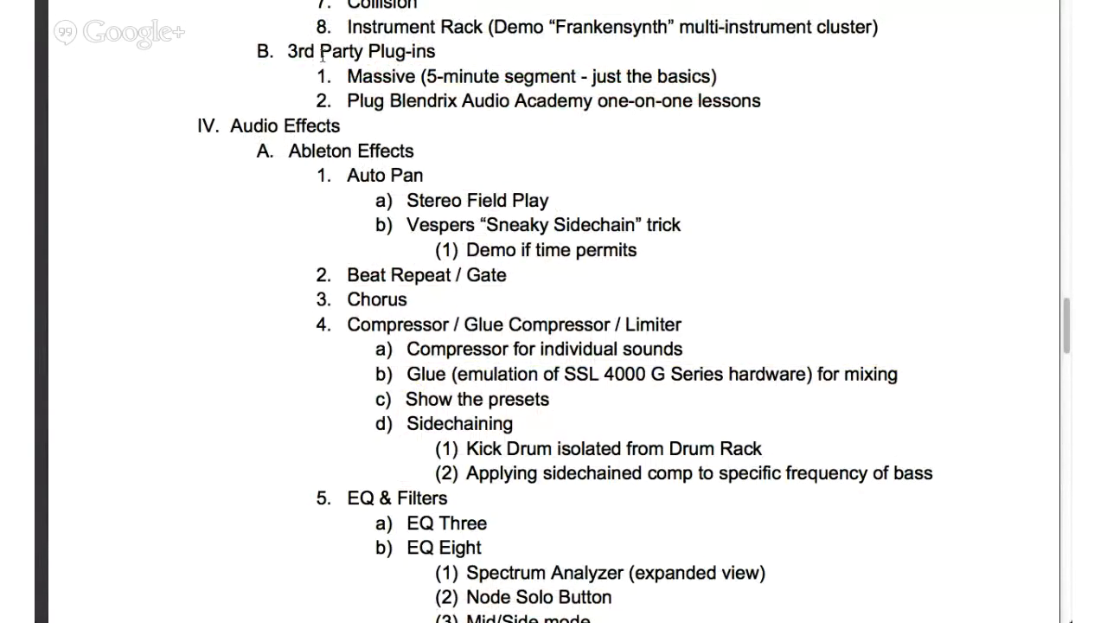
scroll(554, 35, up, 1)
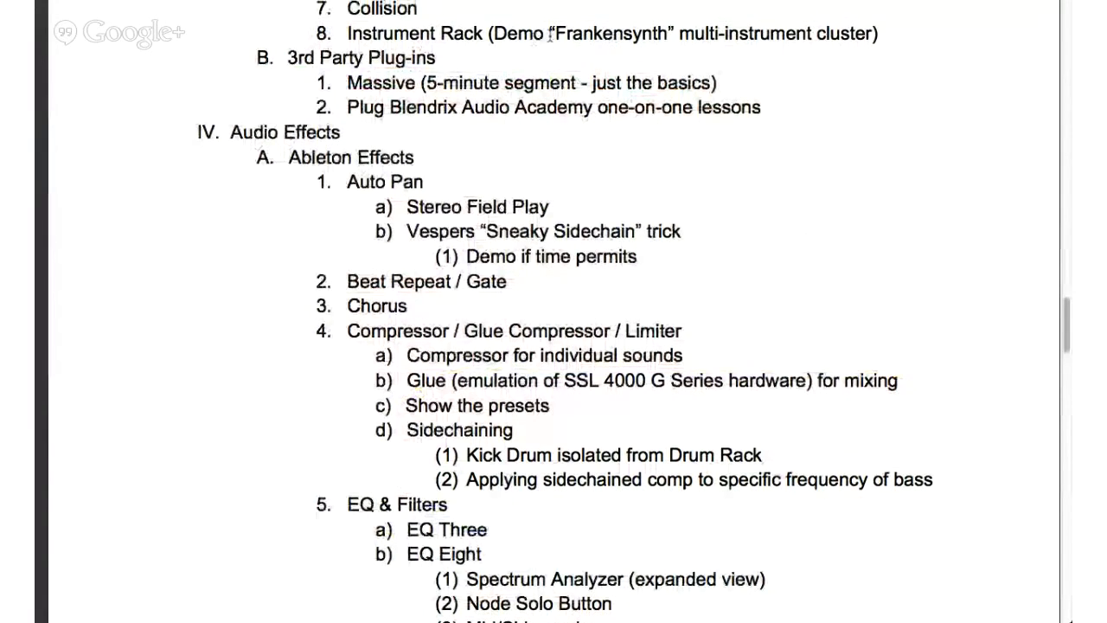
drag(550, 33, 674, 38)
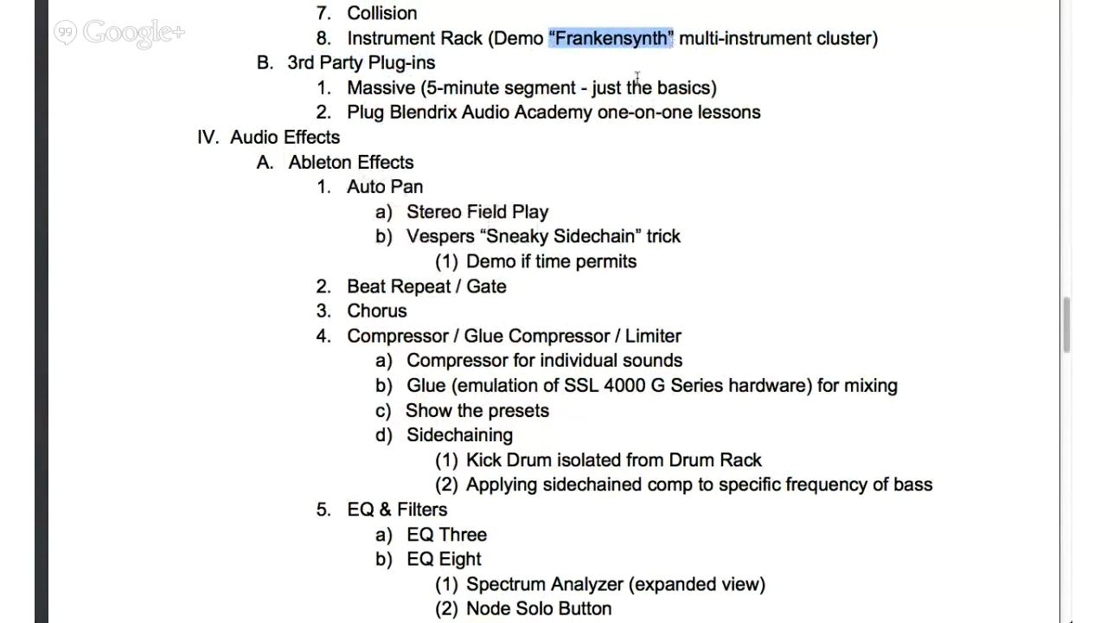
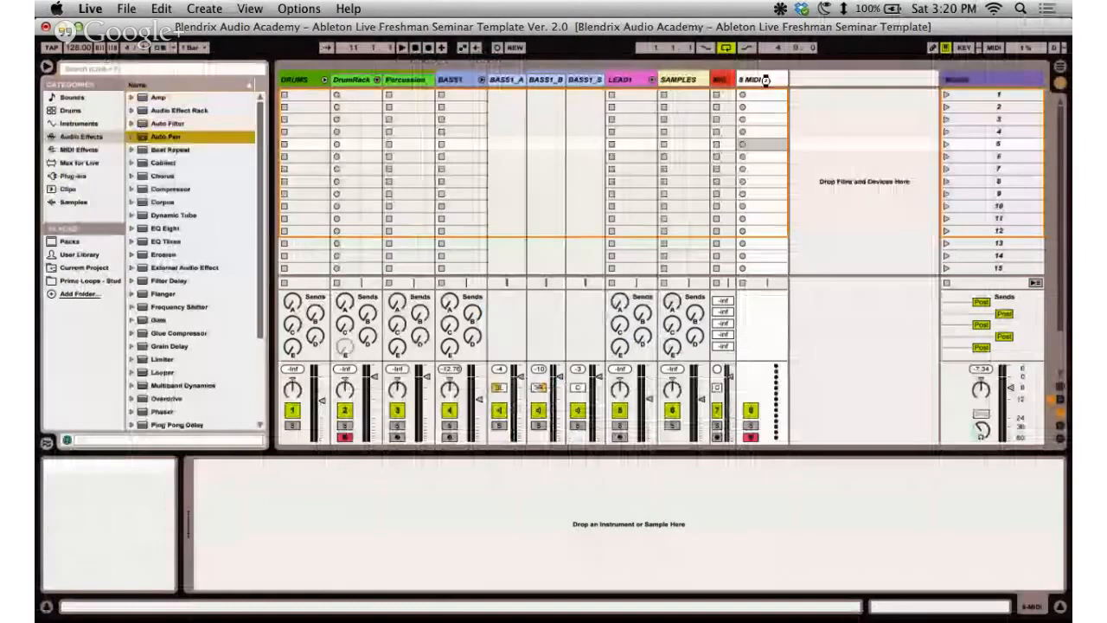
Add Auto Pan to the 8 MIDI track in Live, with Amount at 79.4% and Phase at 0°.
drag(765, 80, 765, 81)
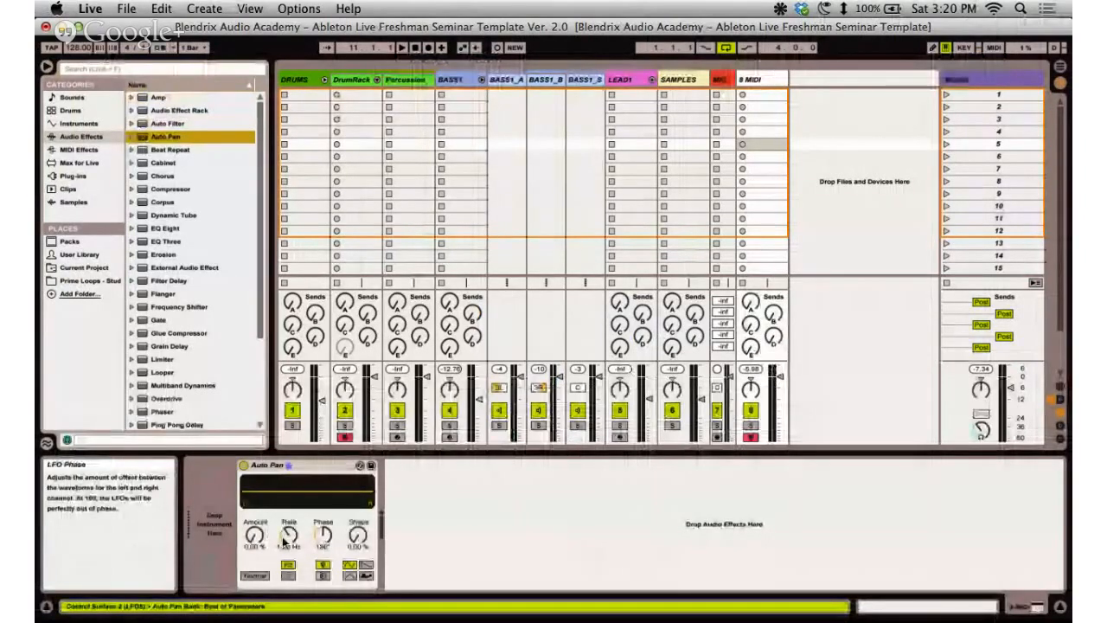
drag(256, 537, 256, 537)
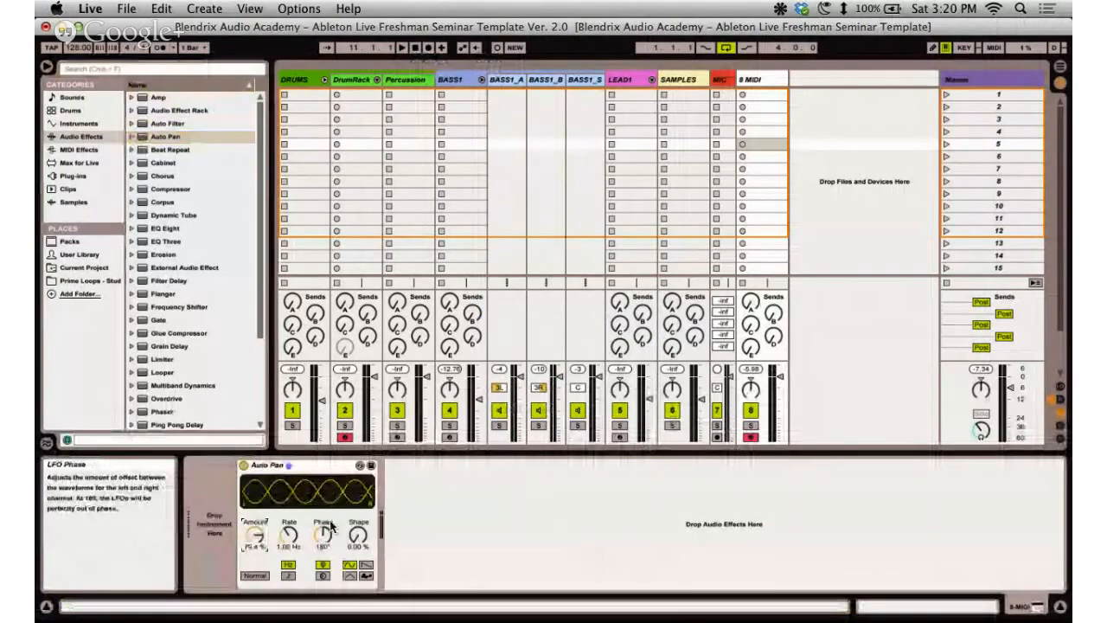
drag(325, 535, 328, 539)
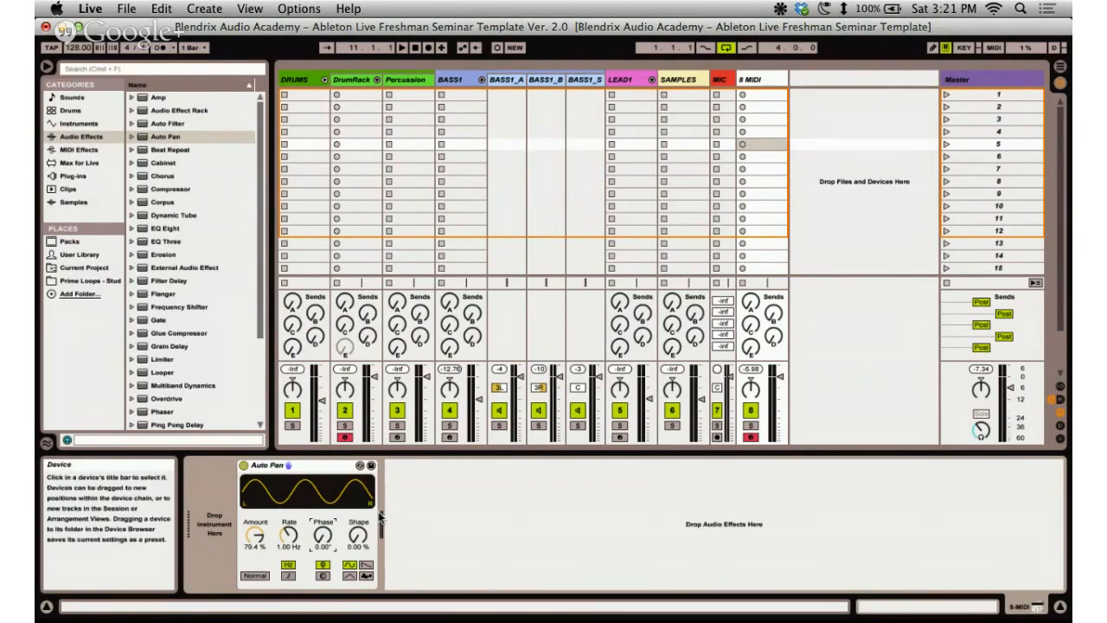
Try Auto Pan's sawtooth and triangle waveforms with varying Shape, and return to the sine waveform with Shape at 19.8%.
click(365, 564)
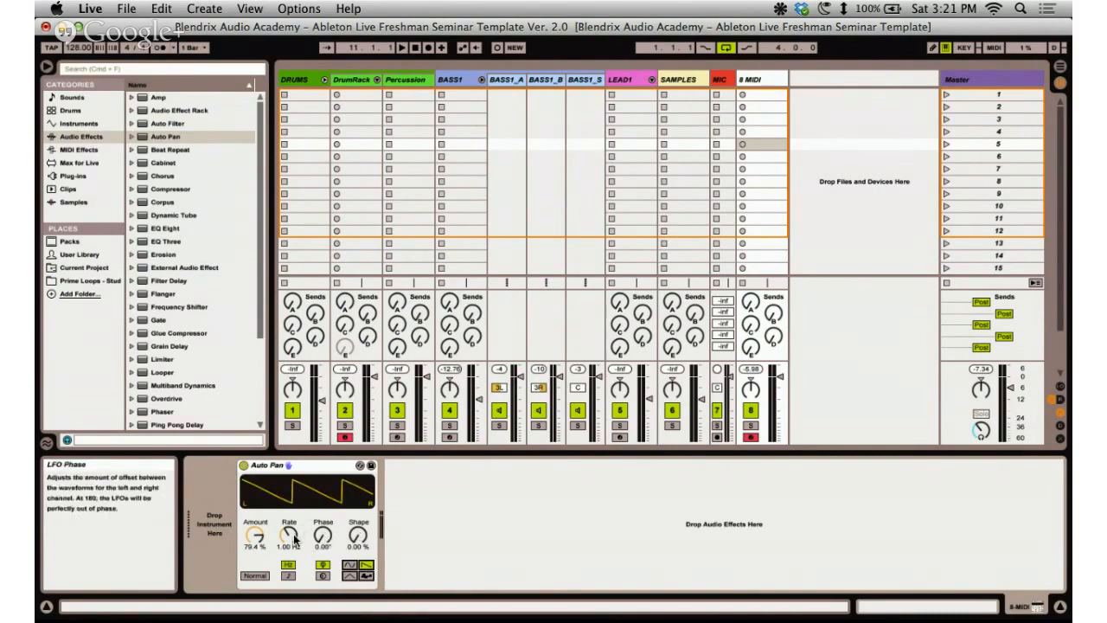
drag(358, 541, 358, 546)
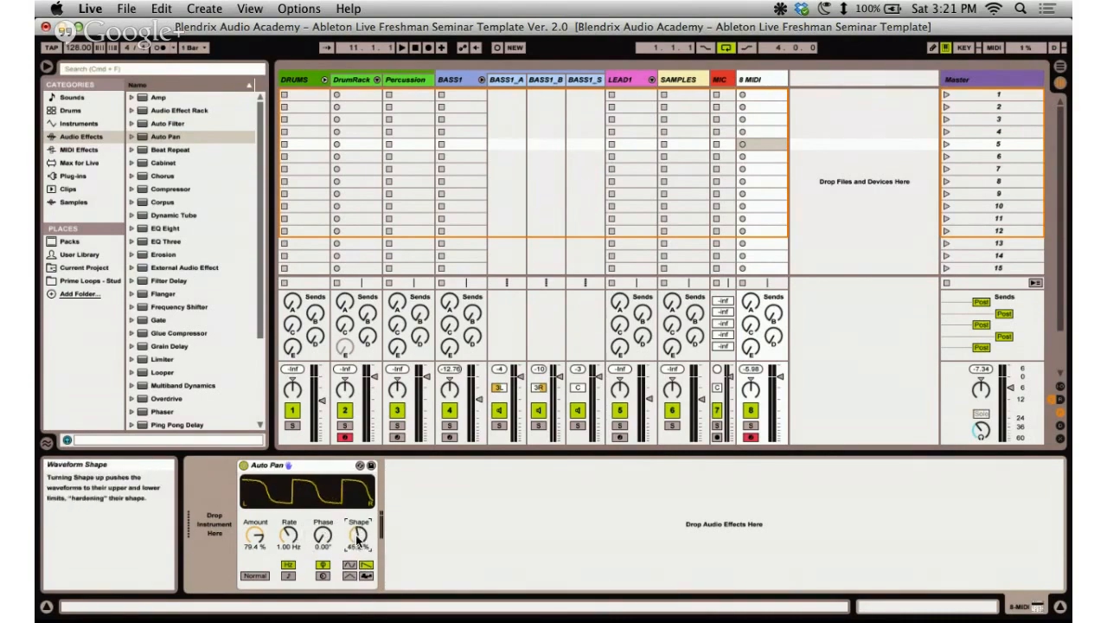
click(350, 565)
click(350, 575)
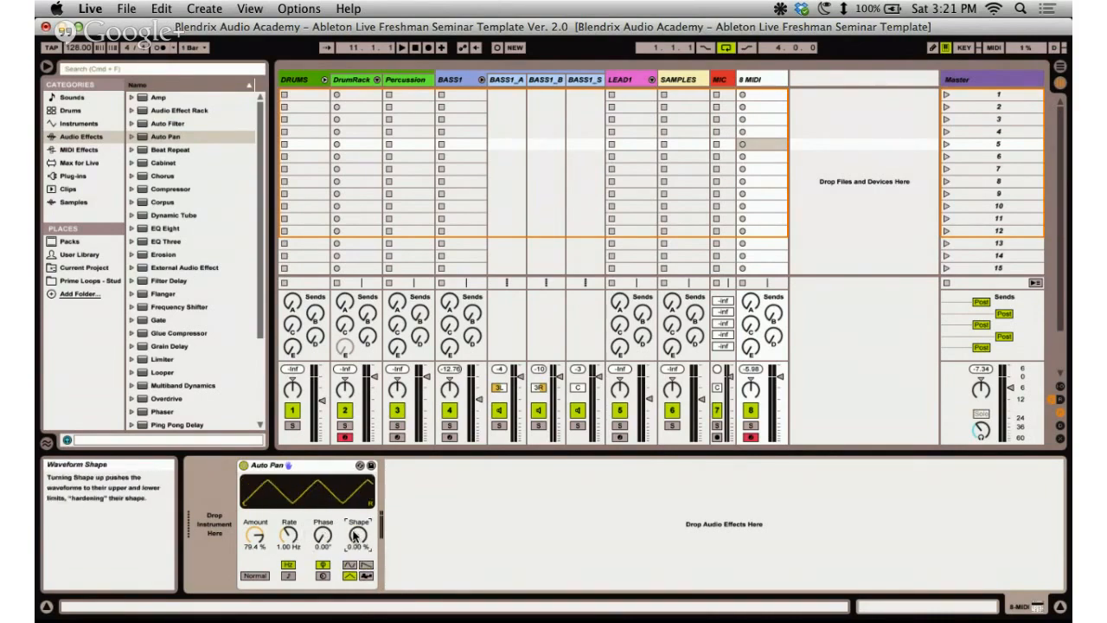
mouse_move(358, 541)
mouse_down()
mouse_move(317, 544)
mouse_move(362, 548)
mouse_move(357, 522)
mouse_up()
click(351, 566)
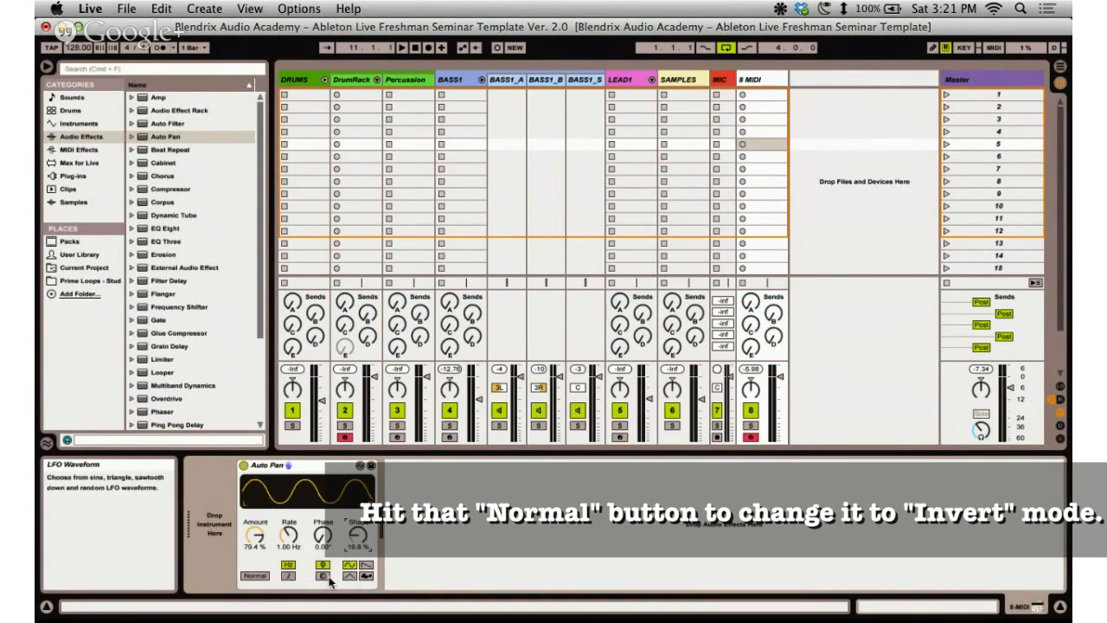
click(290, 566)
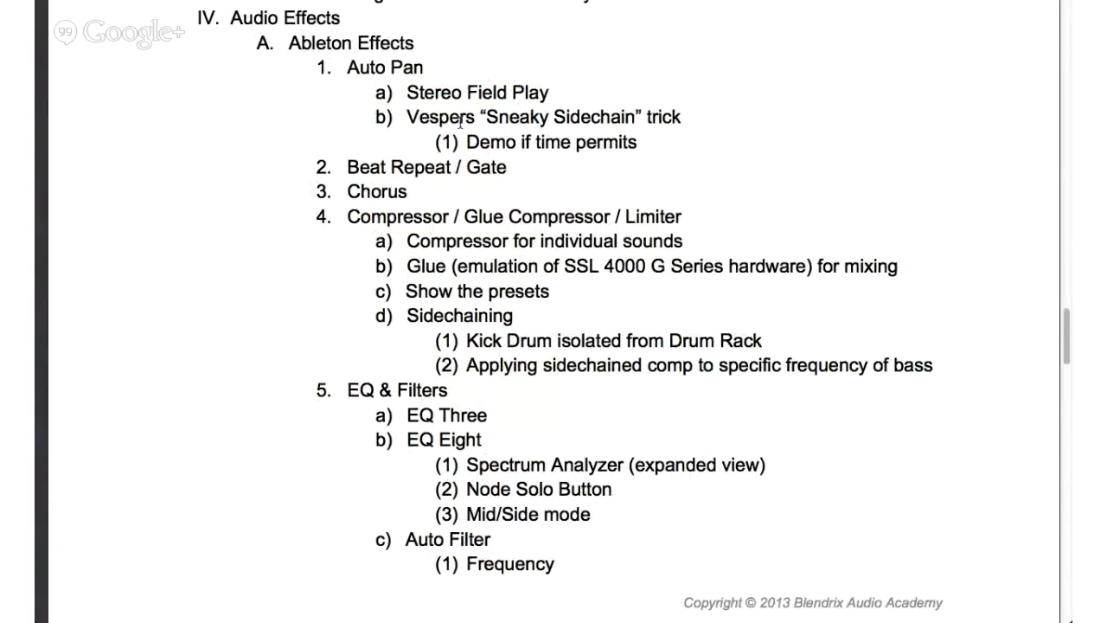
Review the Audio Effects topics in the seminar outline document, and look through the Beat Repeat presets in Live's browser.
scroll(459, 122, down, 3)
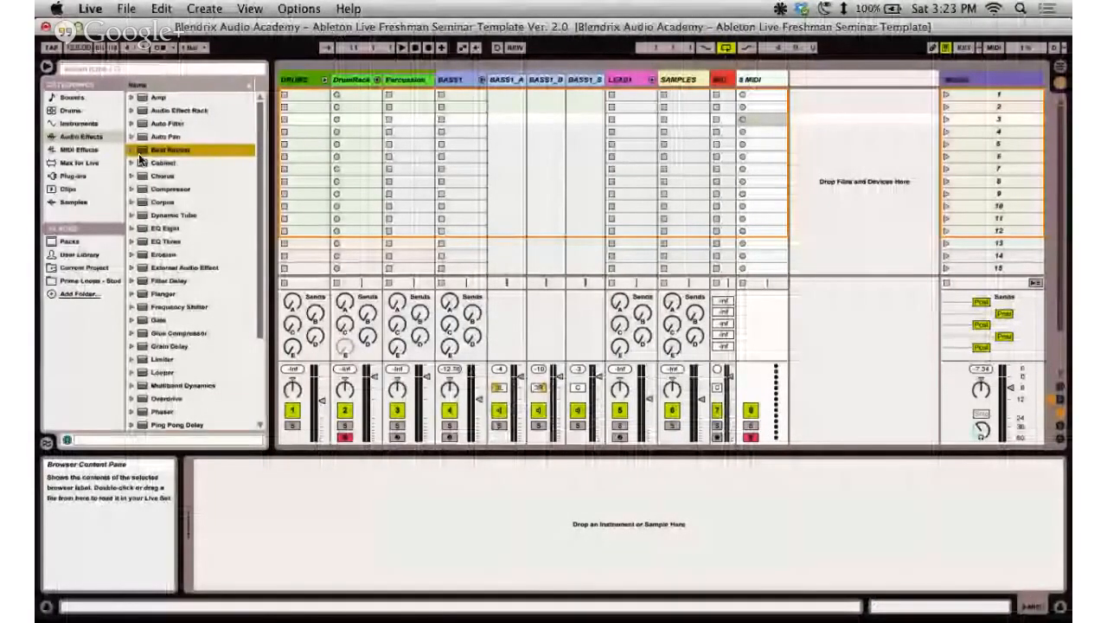
click(133, 151)
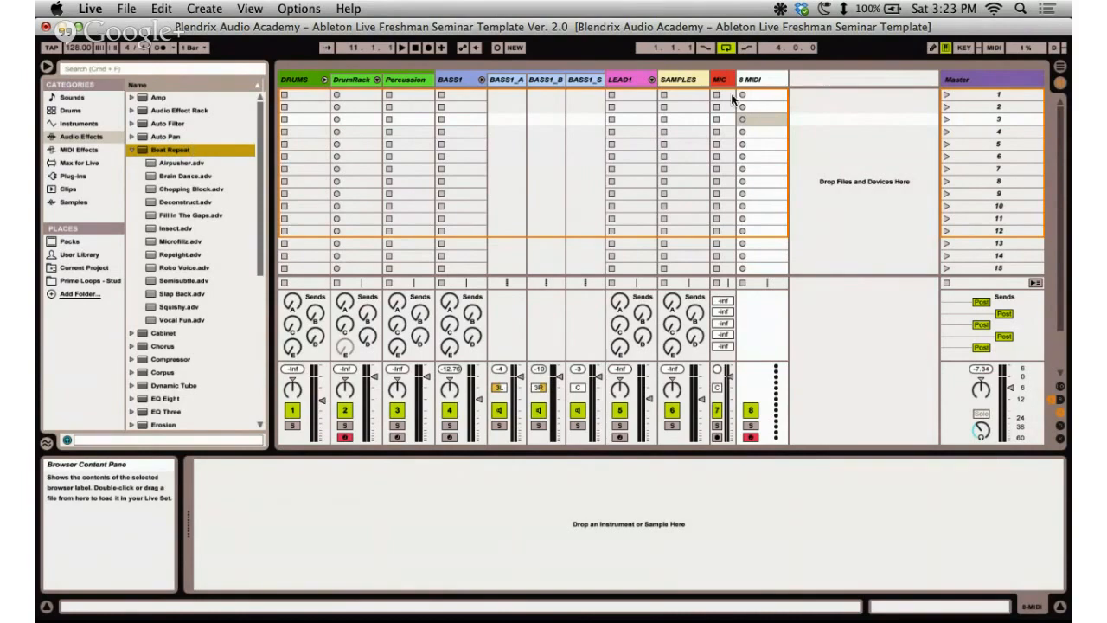
click(755, 80)
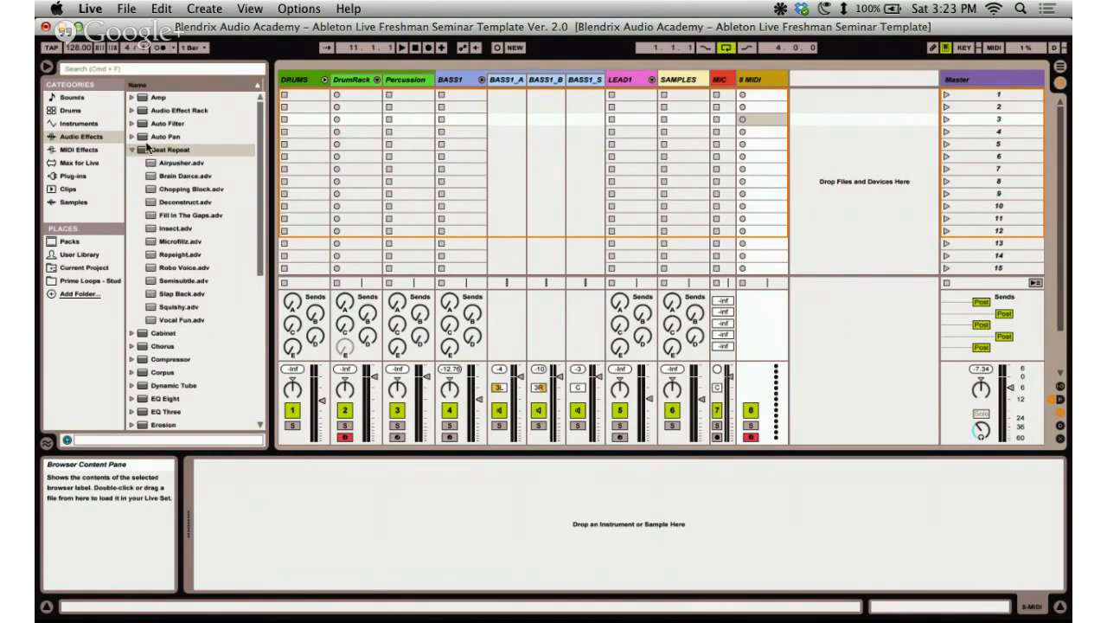
click(131, 150)
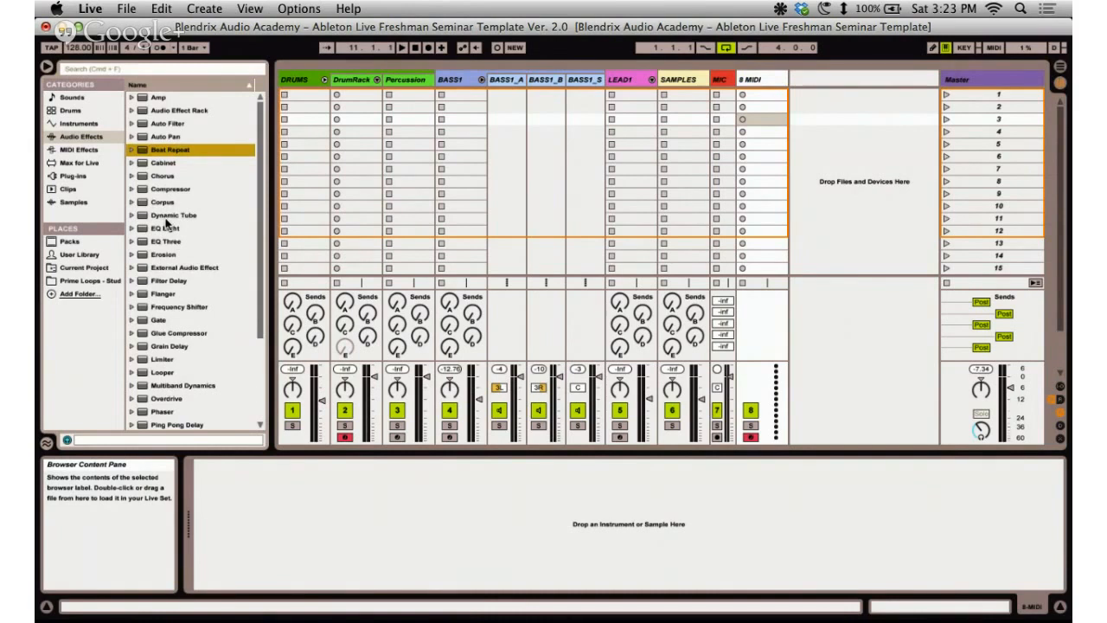
Add a Gate effect to the 8 MIDI track and set its Attack to 0.02 ms.
scroll(168, 225, down, 3)
click(147, 282)
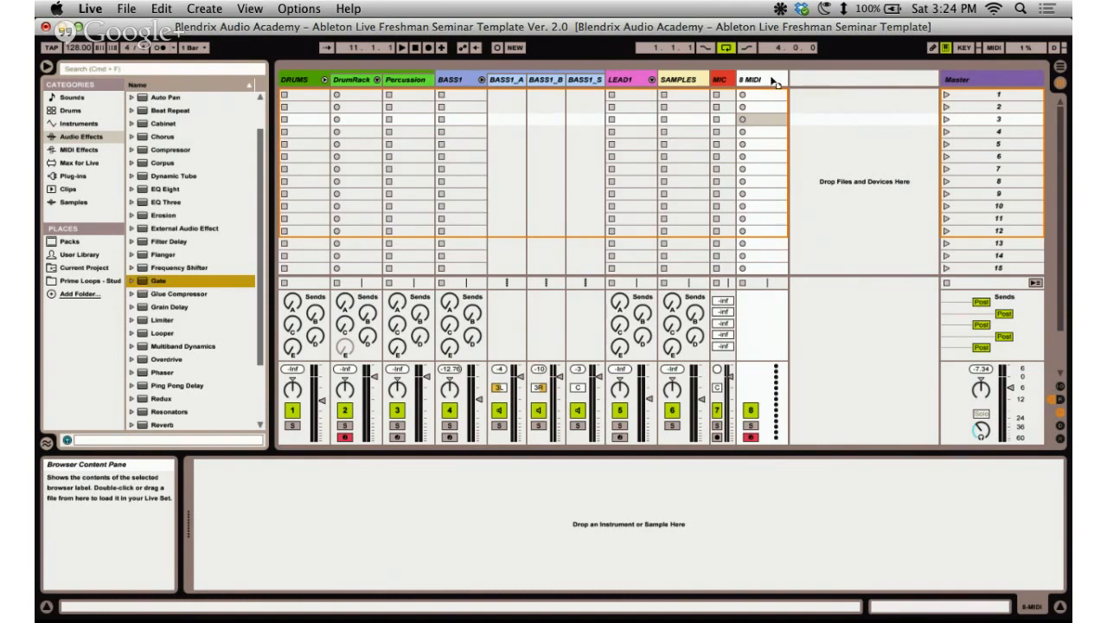
drag(773, 93, 440, 504)
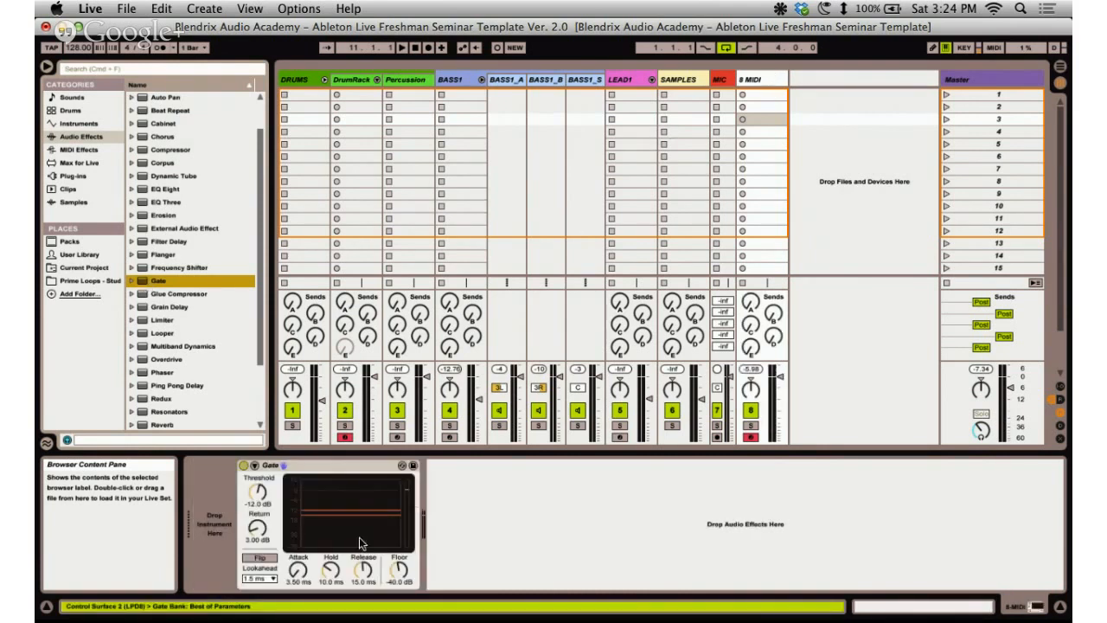
drag(298, 570, 300, 586)
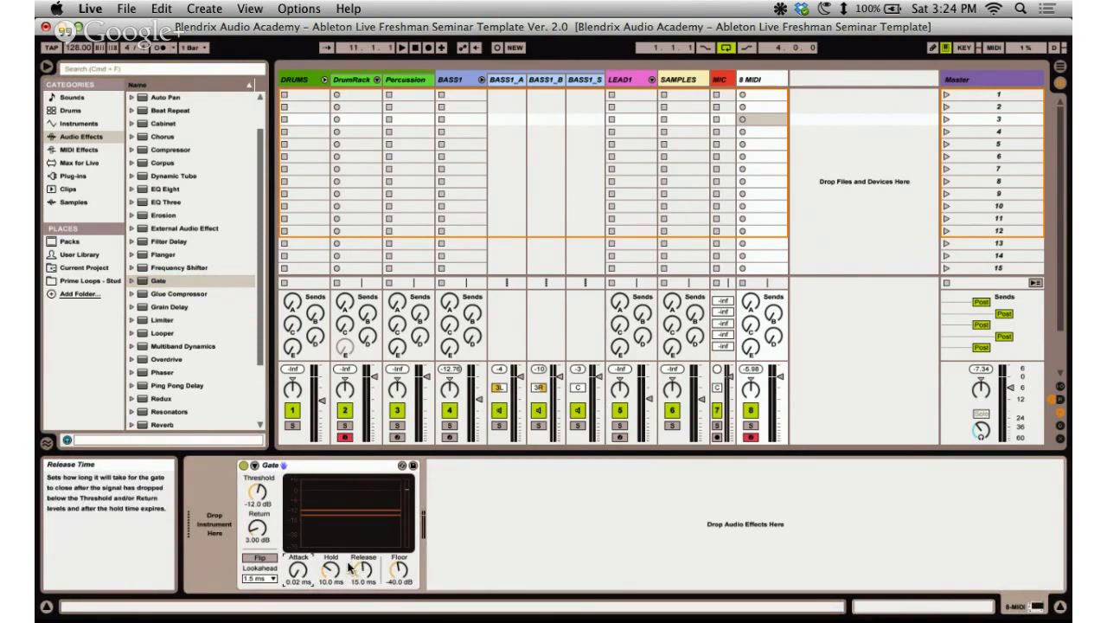
Delete the Gate effect from the 8 MIDI track.
click(422, 568)
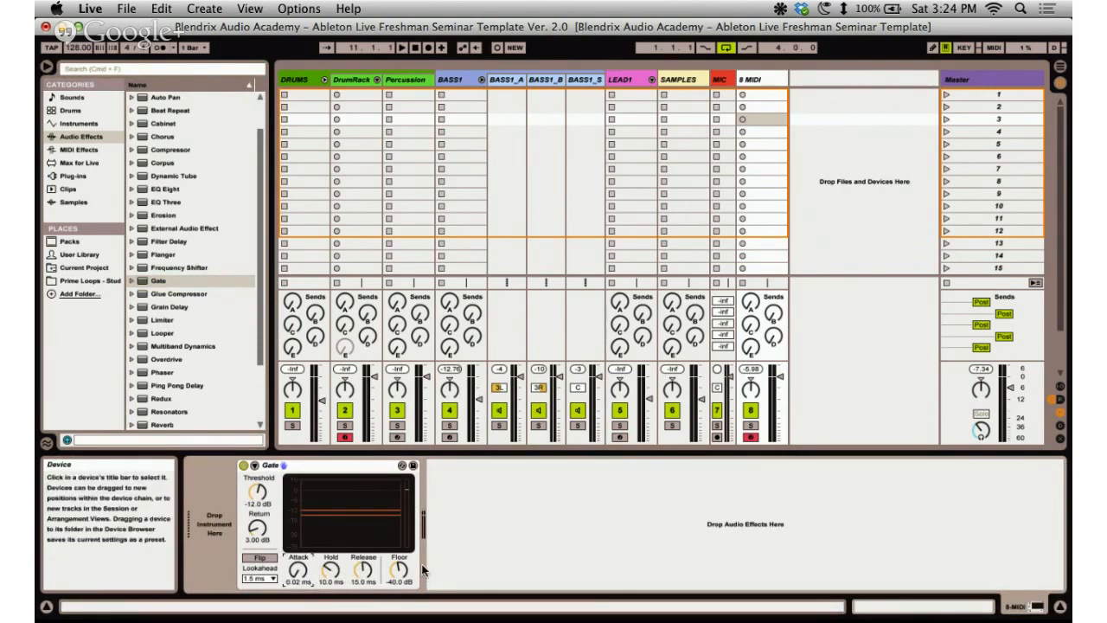
click(366, 467)
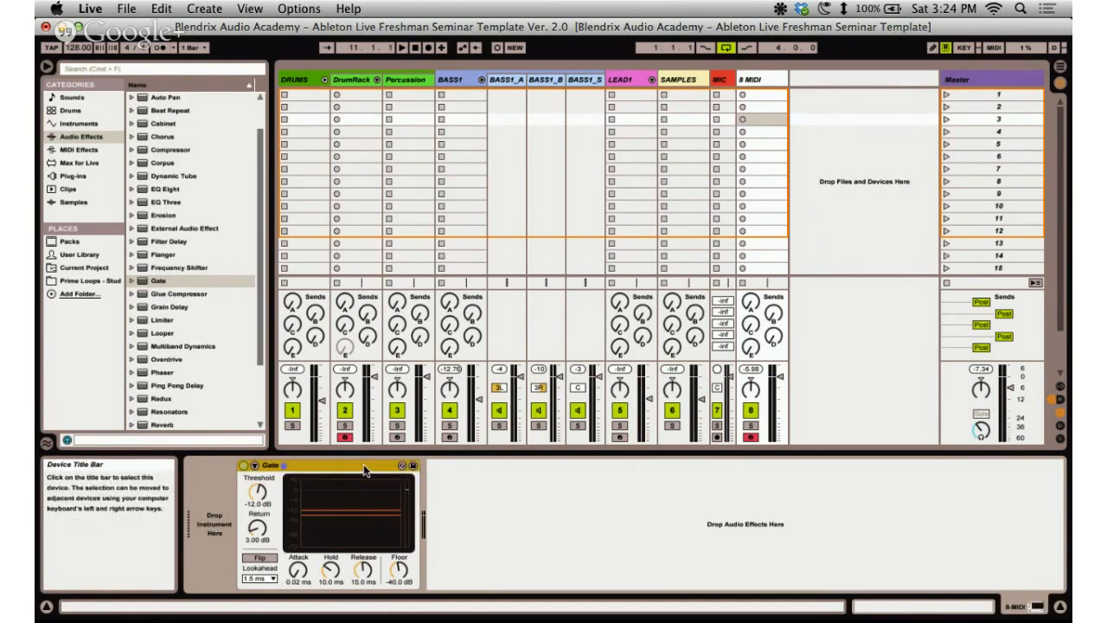
key(Delete)
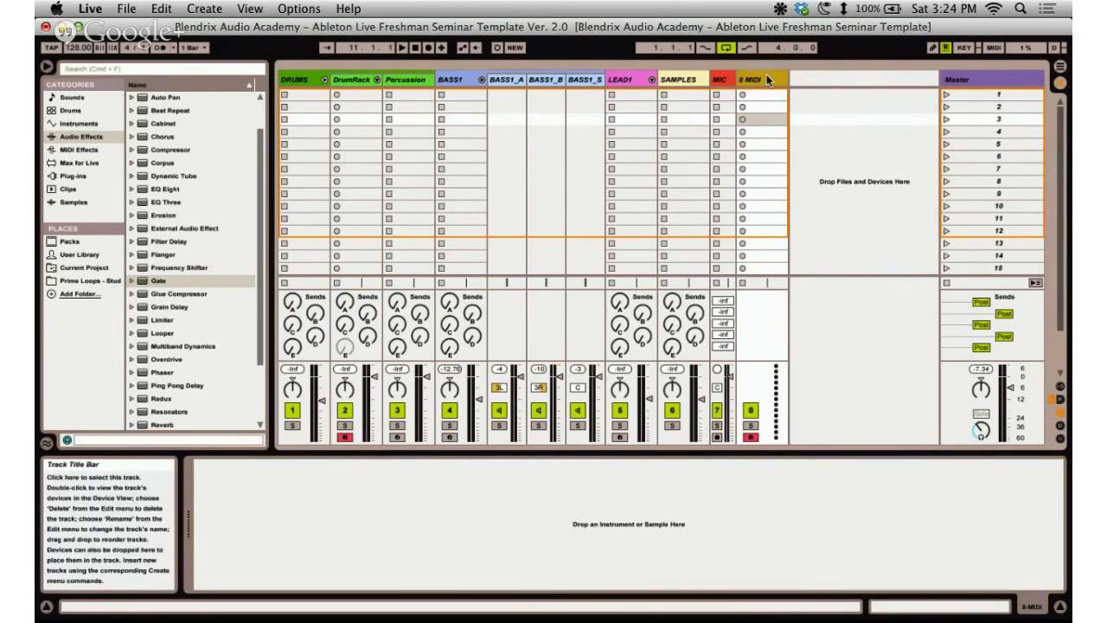
Check the Chorus and Compressor topics in the seminar outline document, and return to Live.
key(super+Tab)
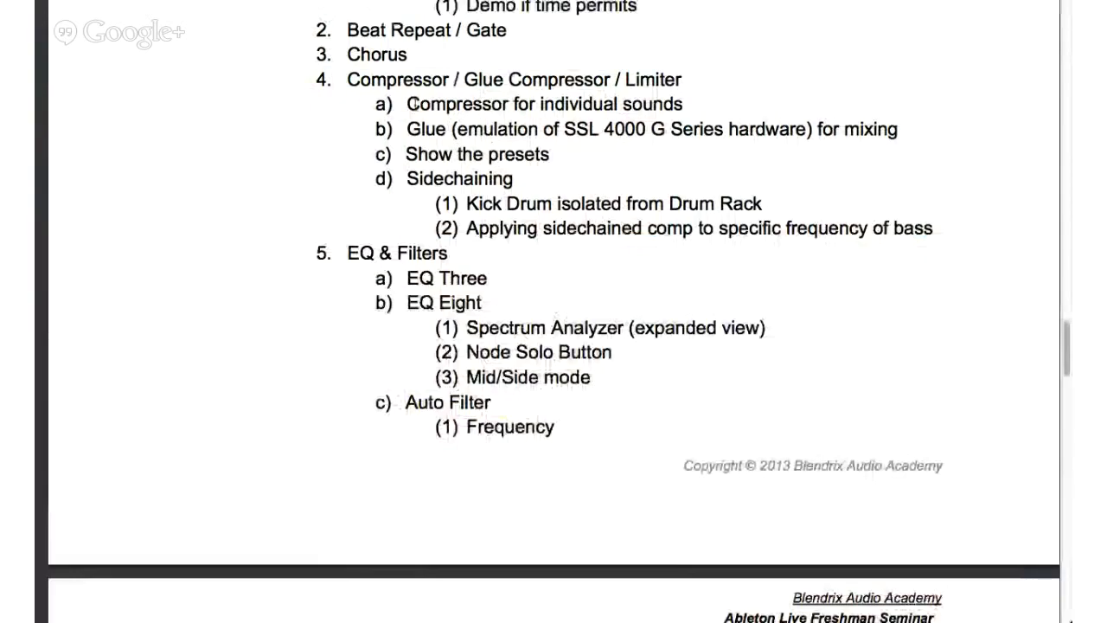
key(super+Tab)
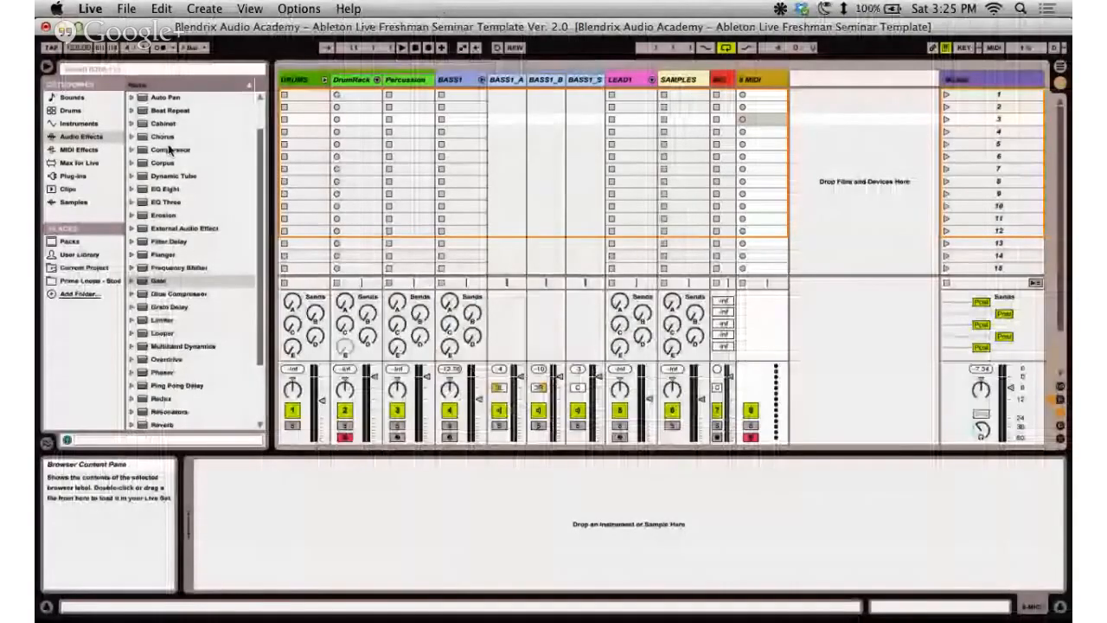
Add a Chorus effect to the 8 MIDI track to show its controls, and delete it again.
click(165, 136)
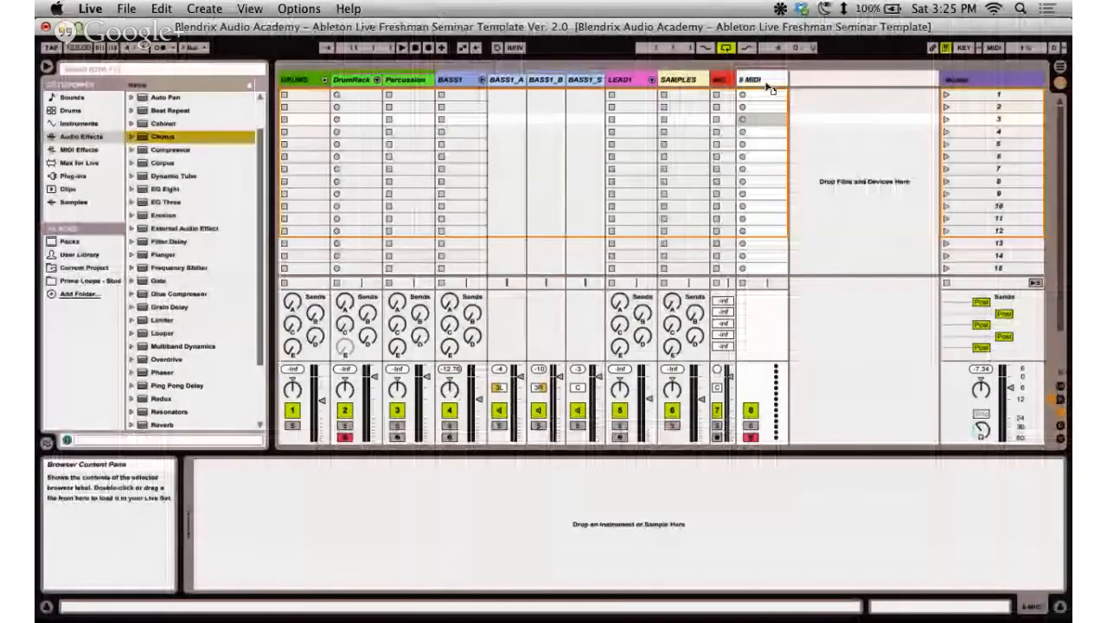
drag(764, 79, 763, 95)
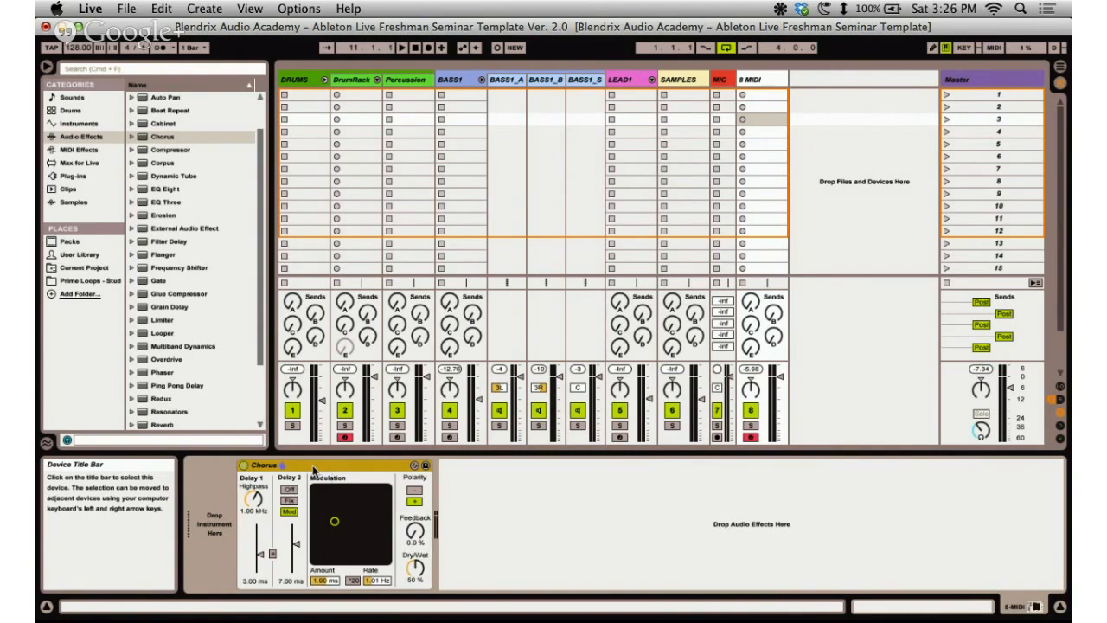
key(Delete)
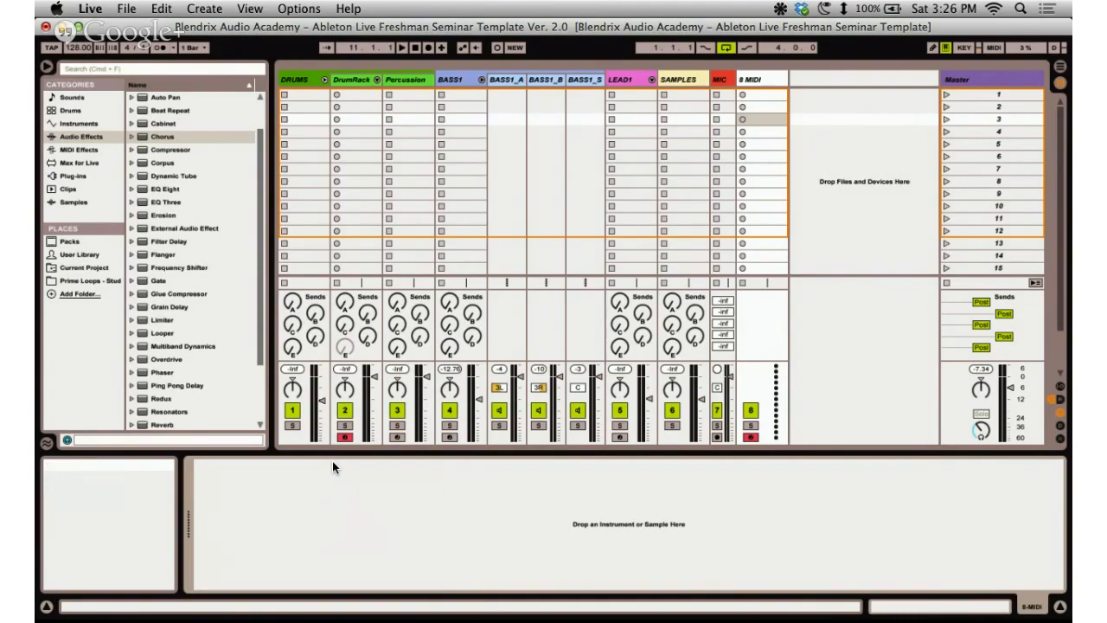
Review the Compressor / Glue Compressor / Limiter topics in the seminar outline document, and return to Live.
key(super+Tab)
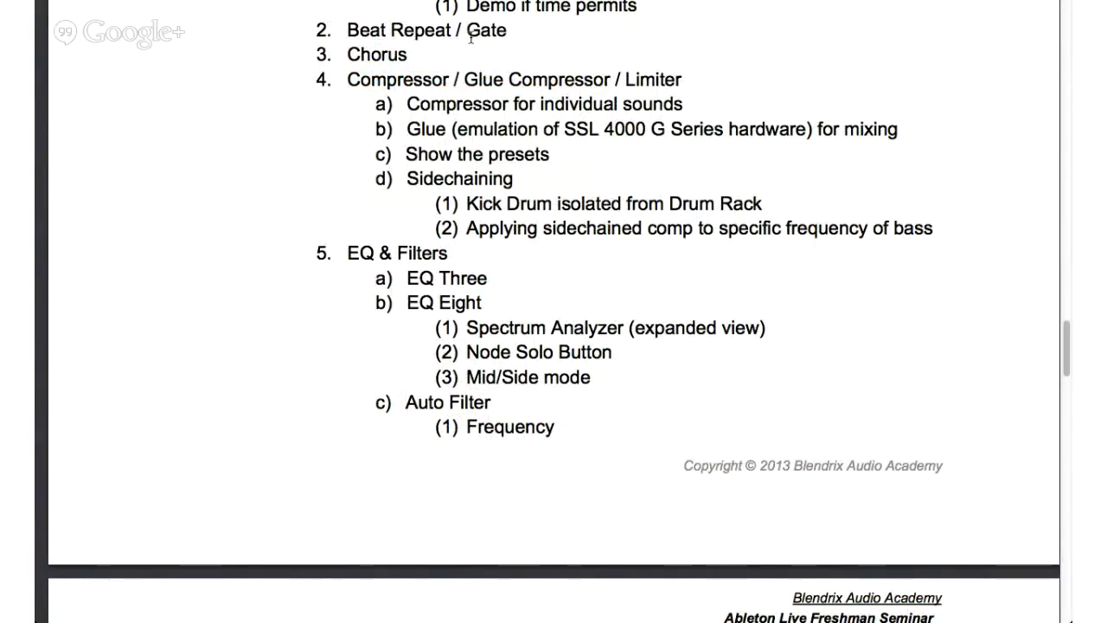
scroll(471, 39, down, 2)
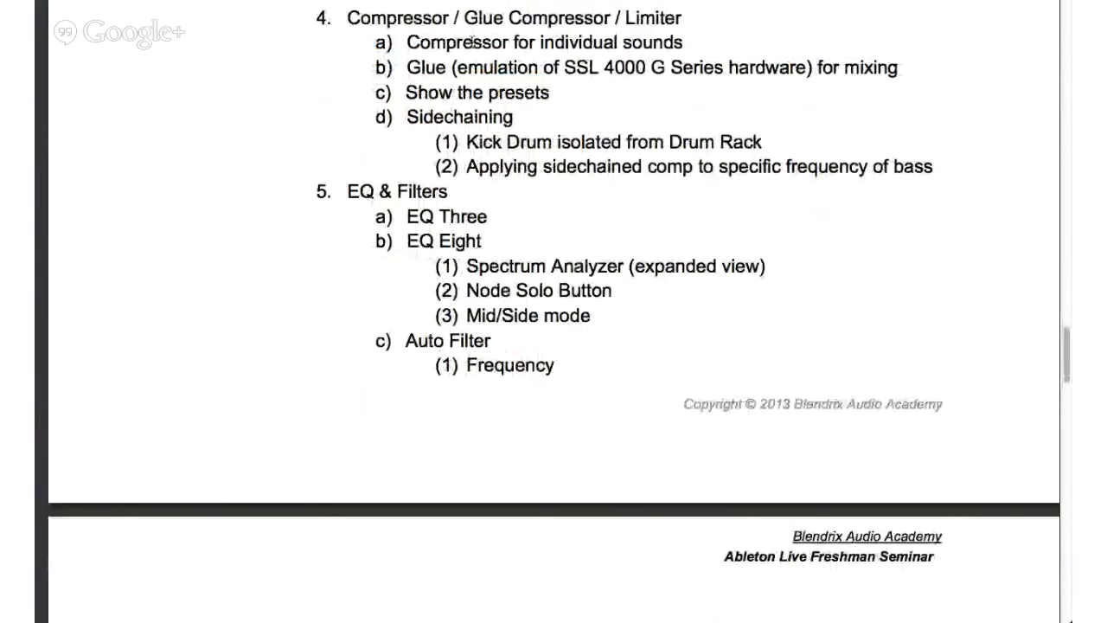
scroll(471, 41, up, 1)
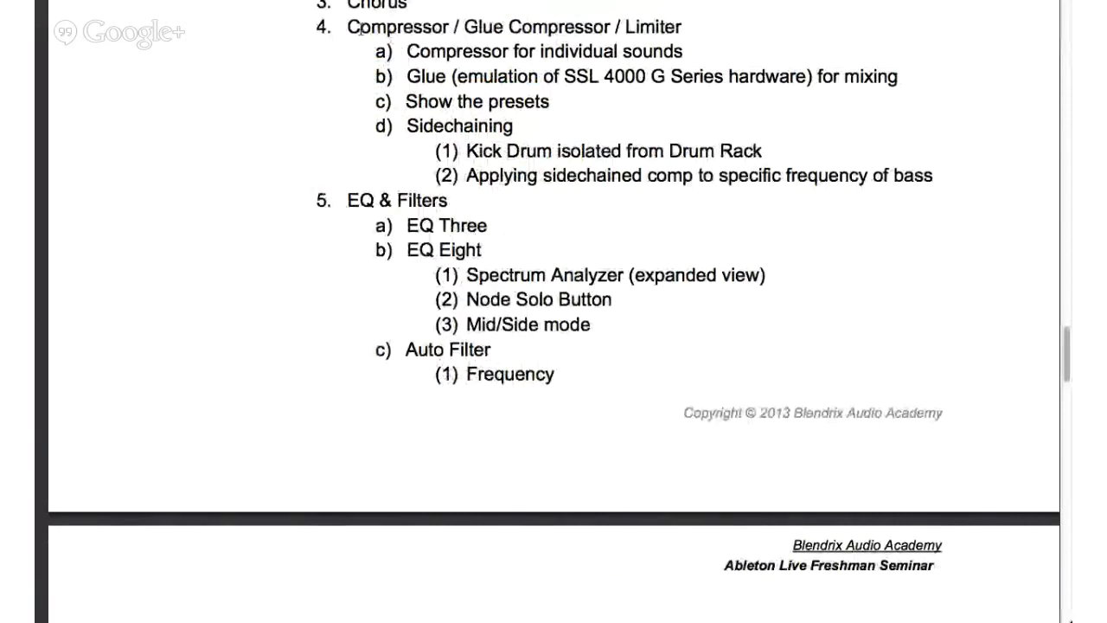
scroll(361, 27, down, 1)
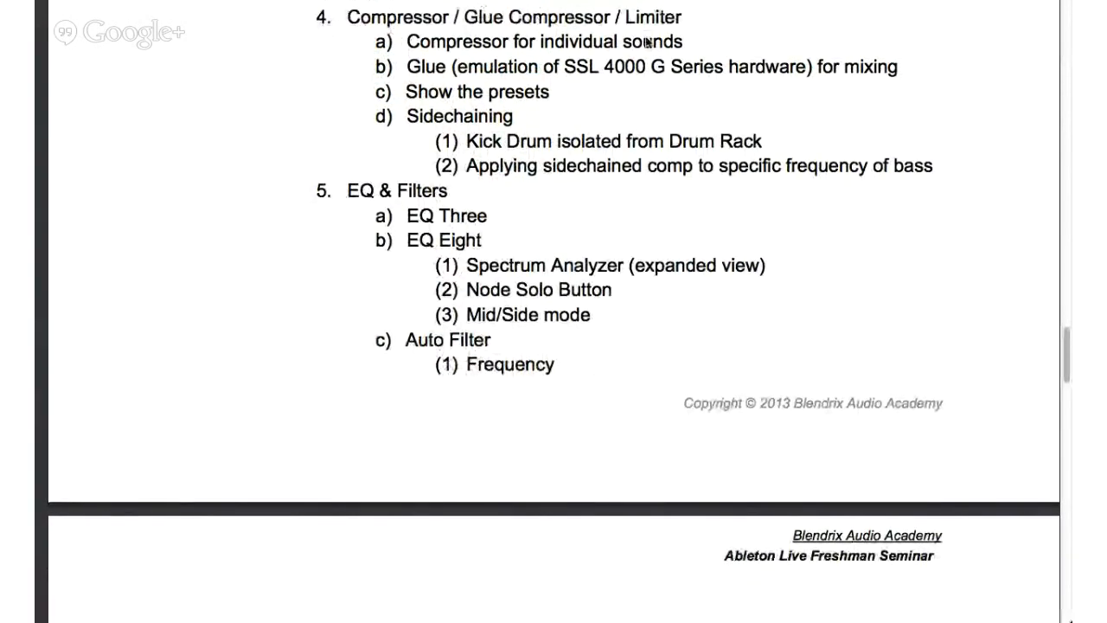
key(super+Tab)
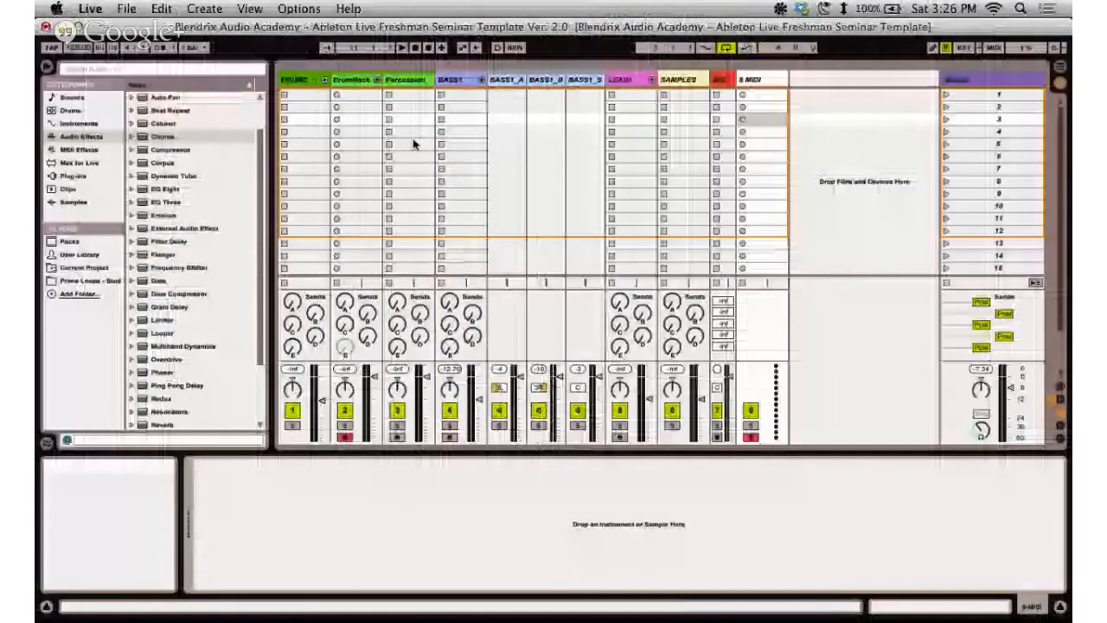
Add a Compressor to the 8 MIDI track, with its sidechain section expanded and its display in Transfer Curve view.
click(163, 149)
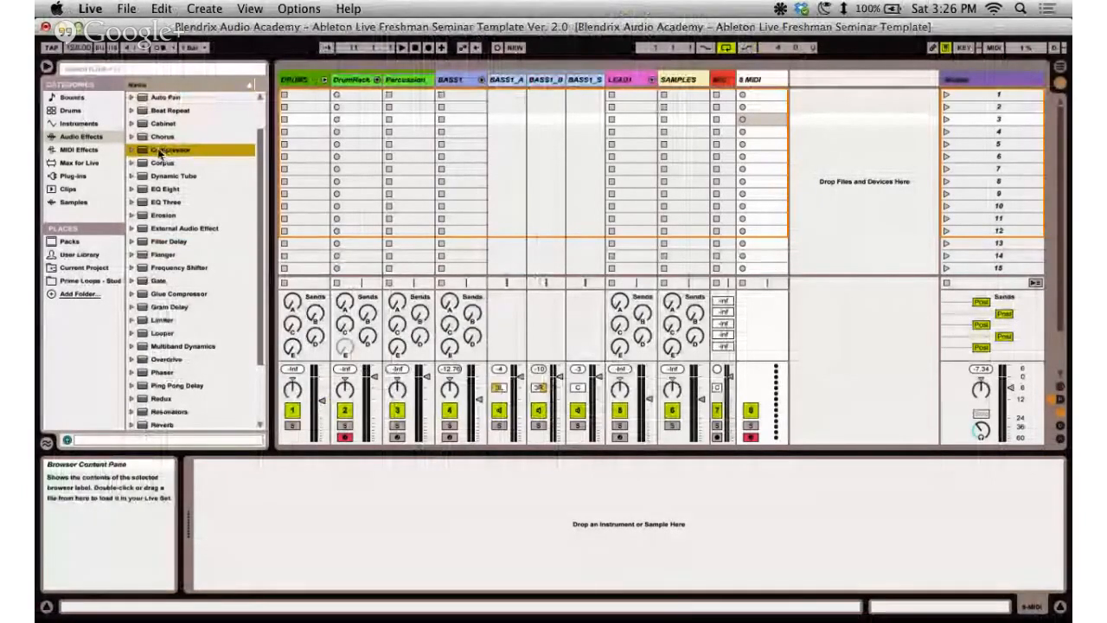
drag(162, 149, 726, 121)
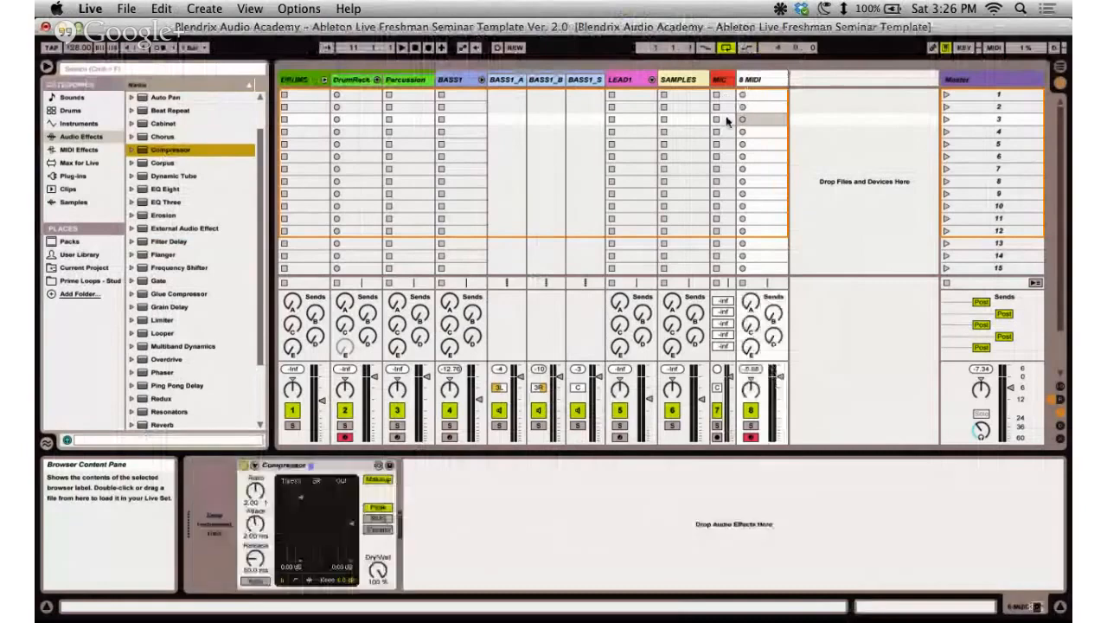
click(252, 468)
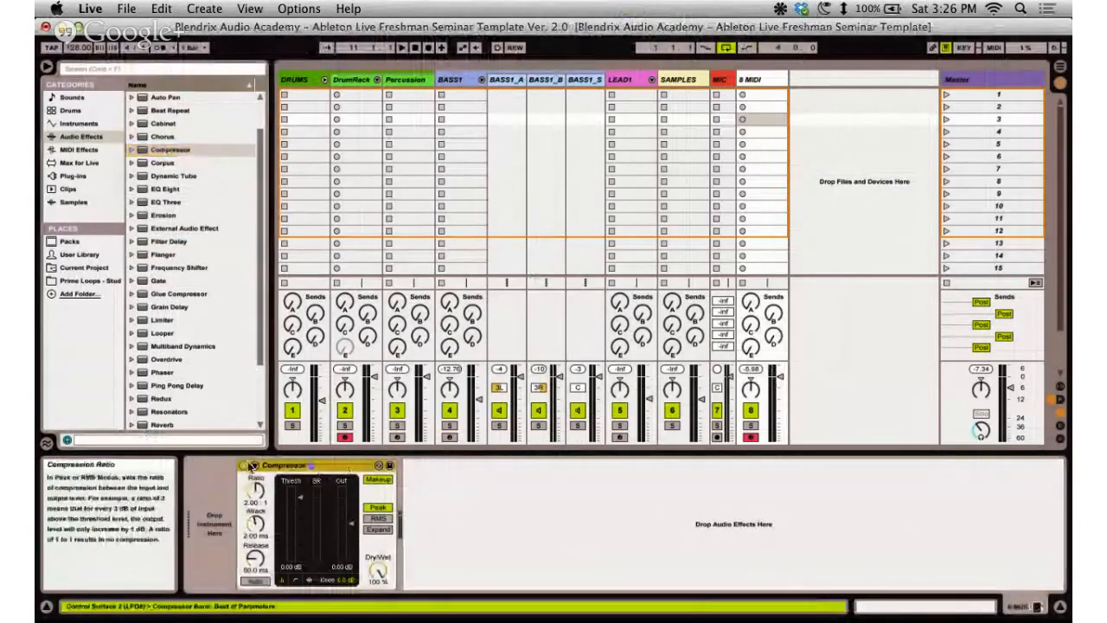
click(253, 466)
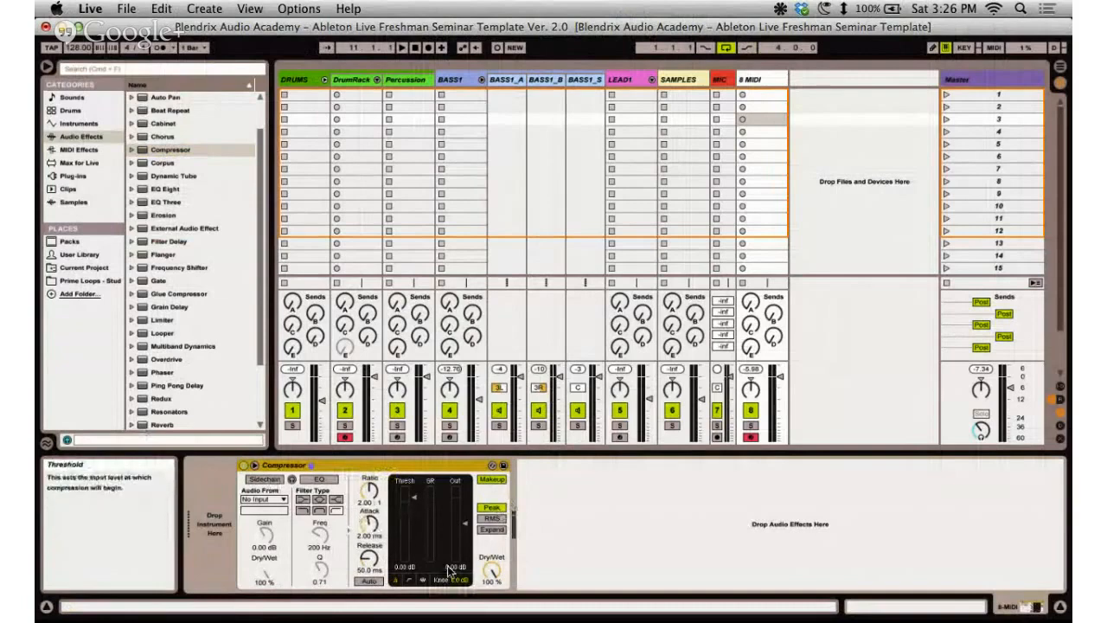
click(410, 580)
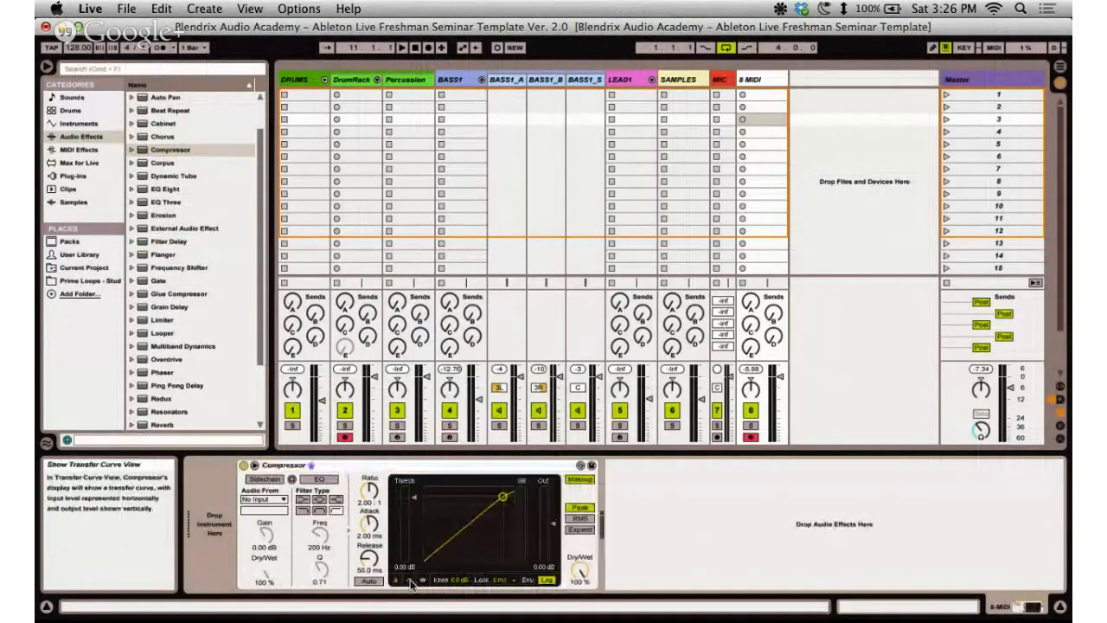
click(395, 468)
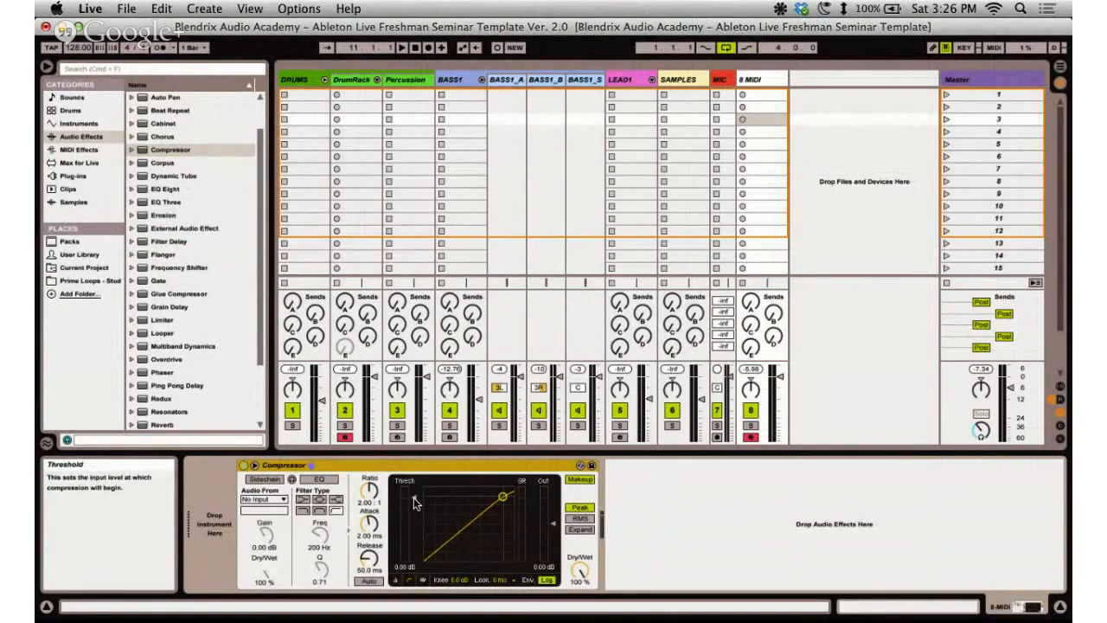
Sweep the Compressor's Threshold down to -inf dB and back up, and set it to about -10 dB.
drag(413, 503, 413, 510)
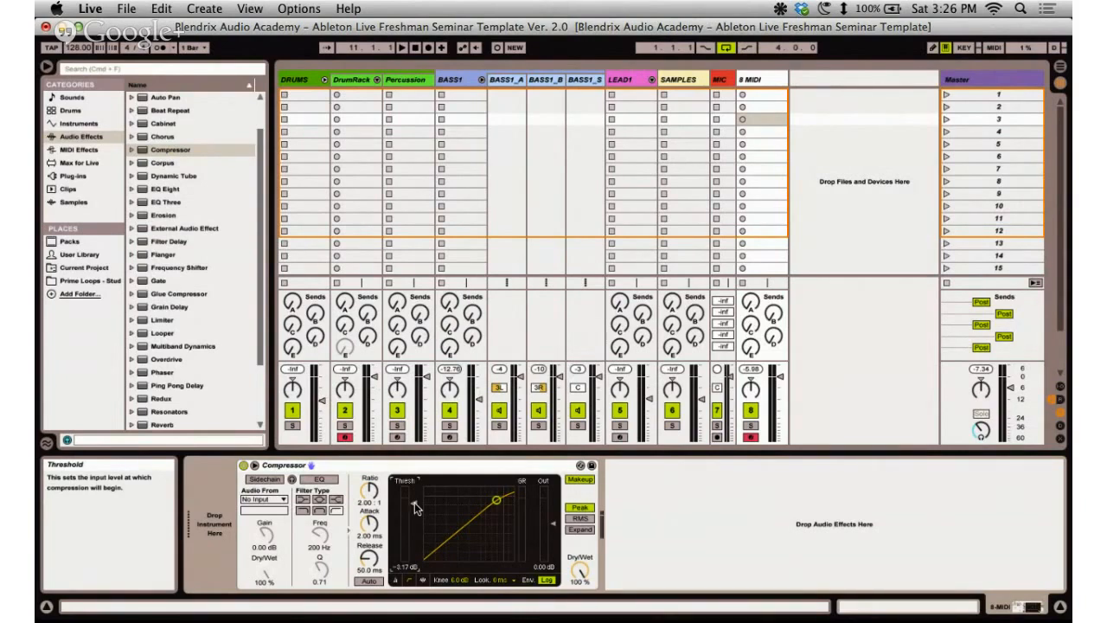
drag(411, 505, 411, 503)
drag(411, 504, 416, 569)
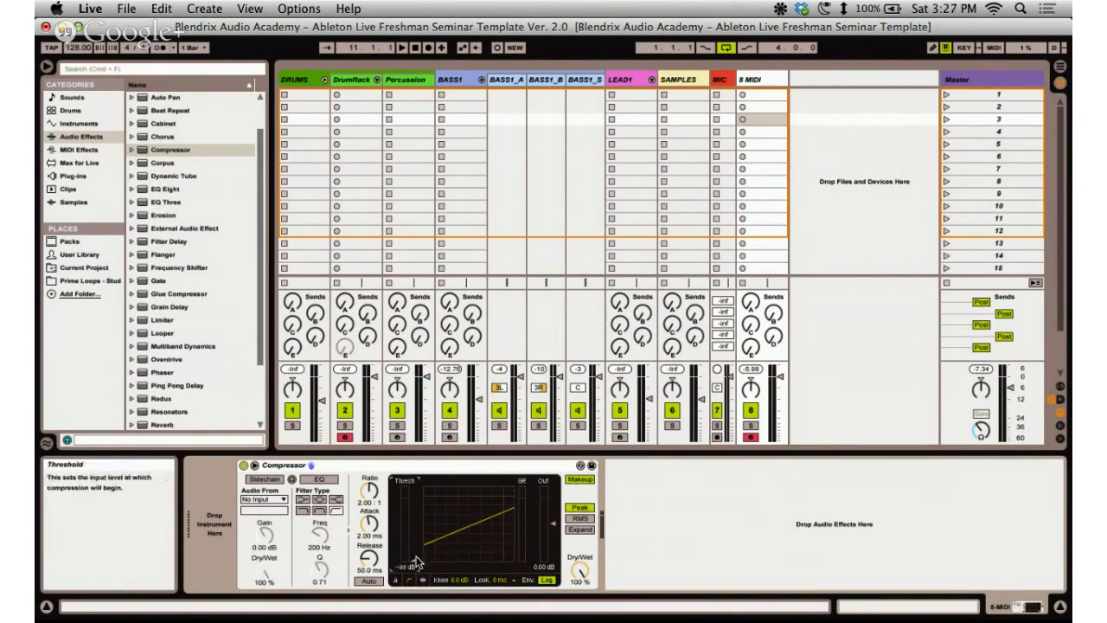
drag(415, 563, 412, 562)
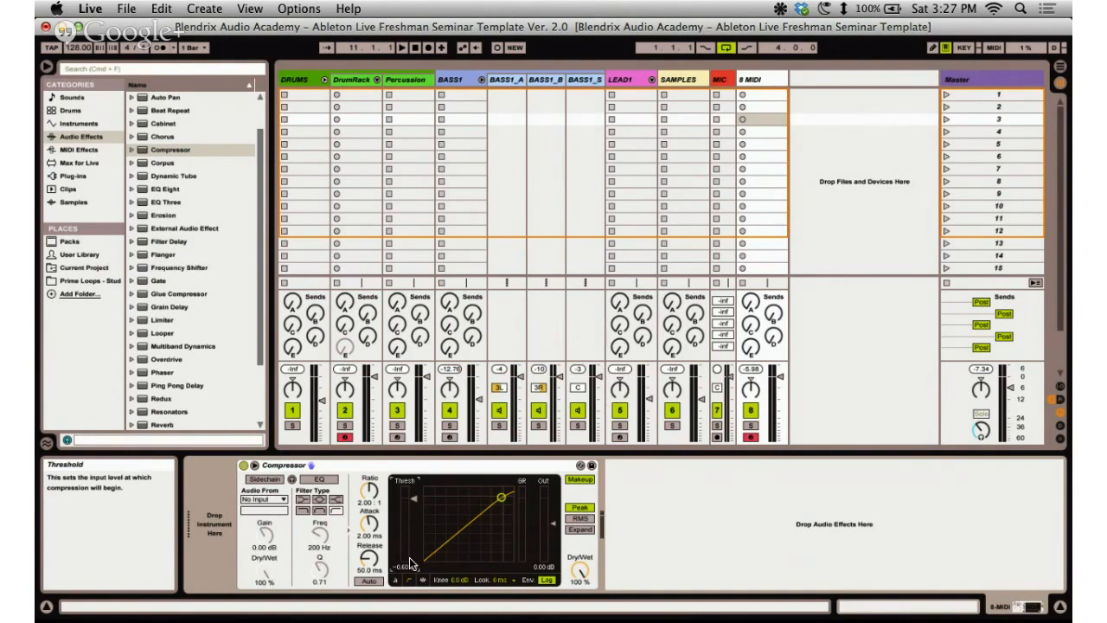
drag(412, 563, 412, 563)
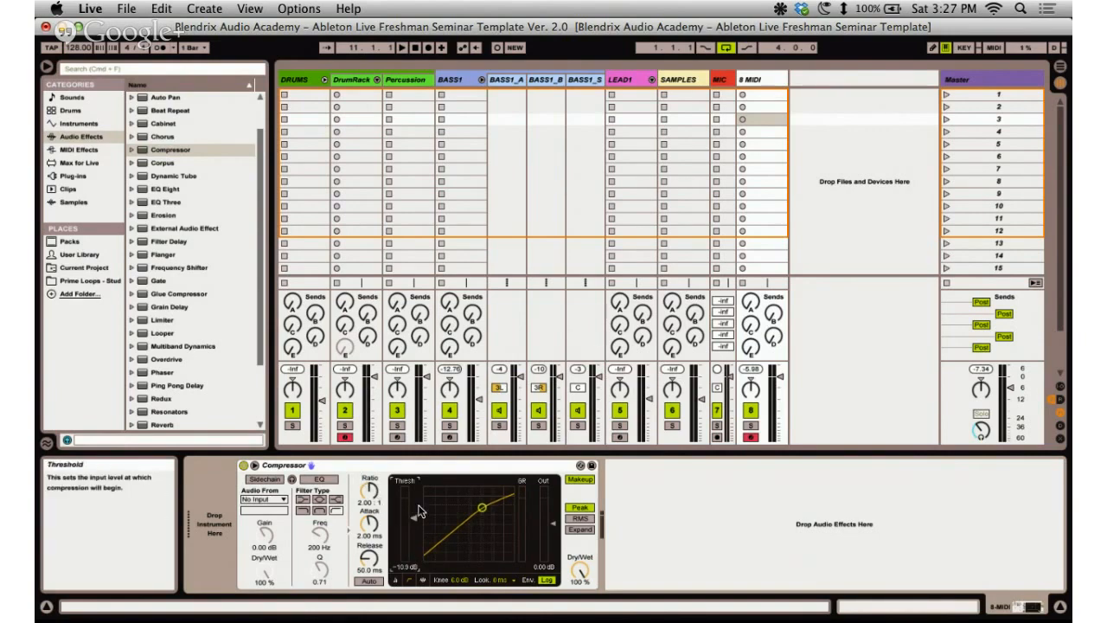
click(502, 464)
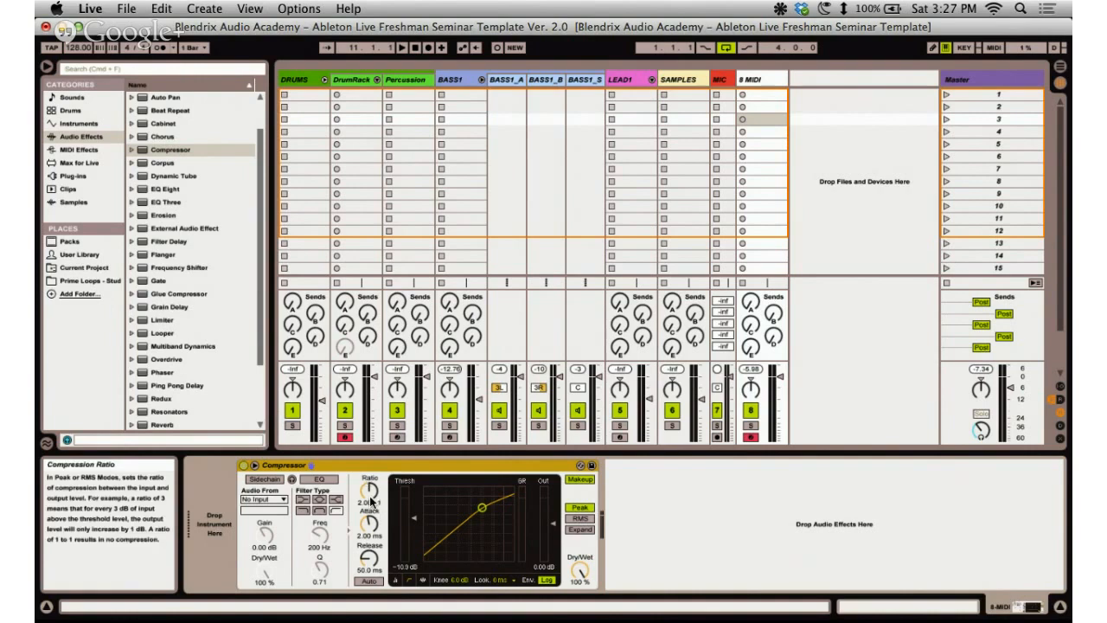
Raise the Compressor's Ratio to about 3.82:1 and enable its Sidechain.
drag(370, 497, 367, 500)
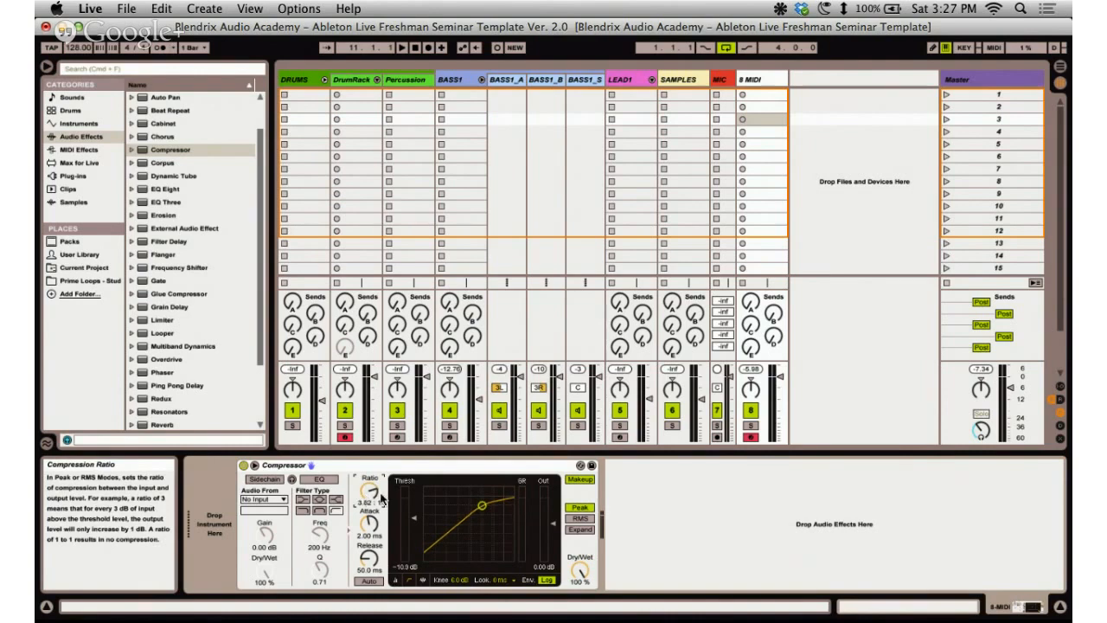
click(430, 468)
click(272, 477)
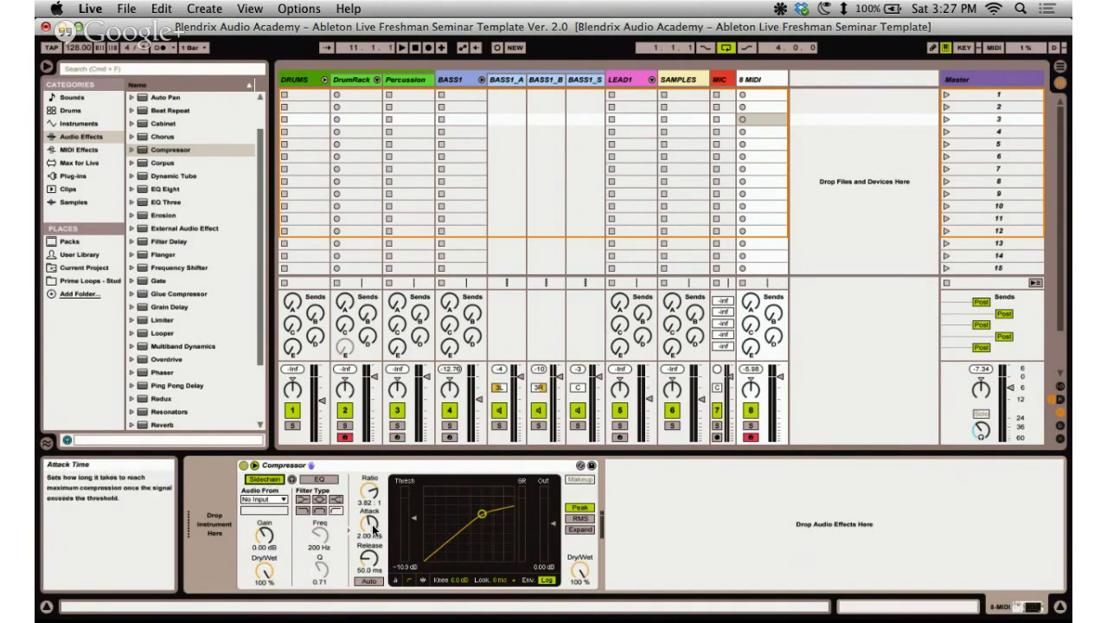
Lower the Compressor's Threshold to about -20.7 dB, and reshape the transfer curve to a Ratio of about 3.21:1.
drag(411, 510, 410, 515)
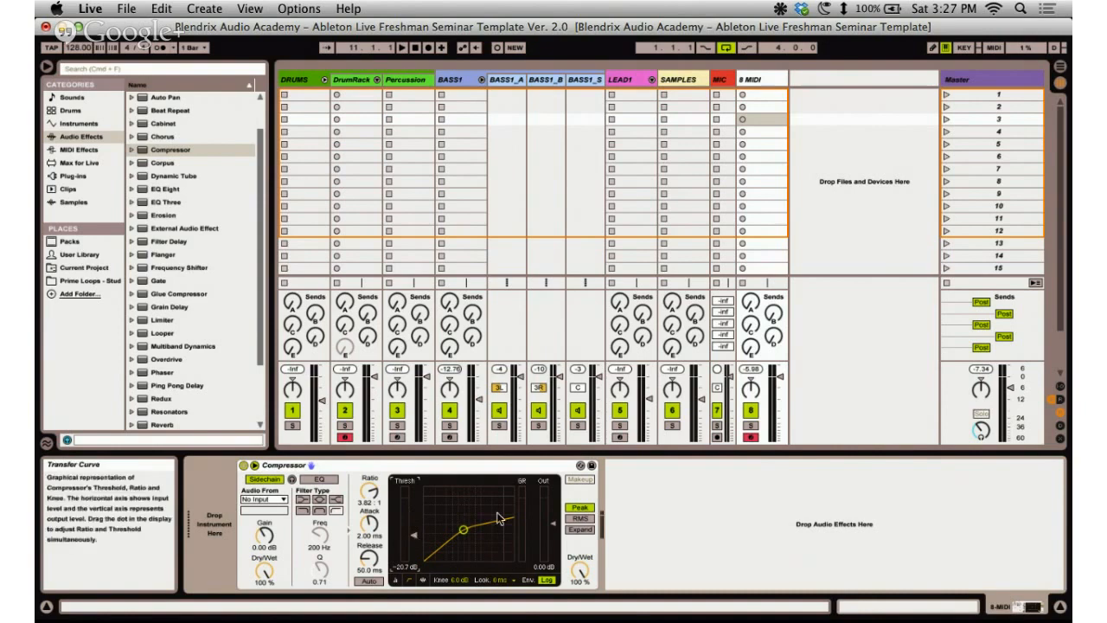
click(486, 469)
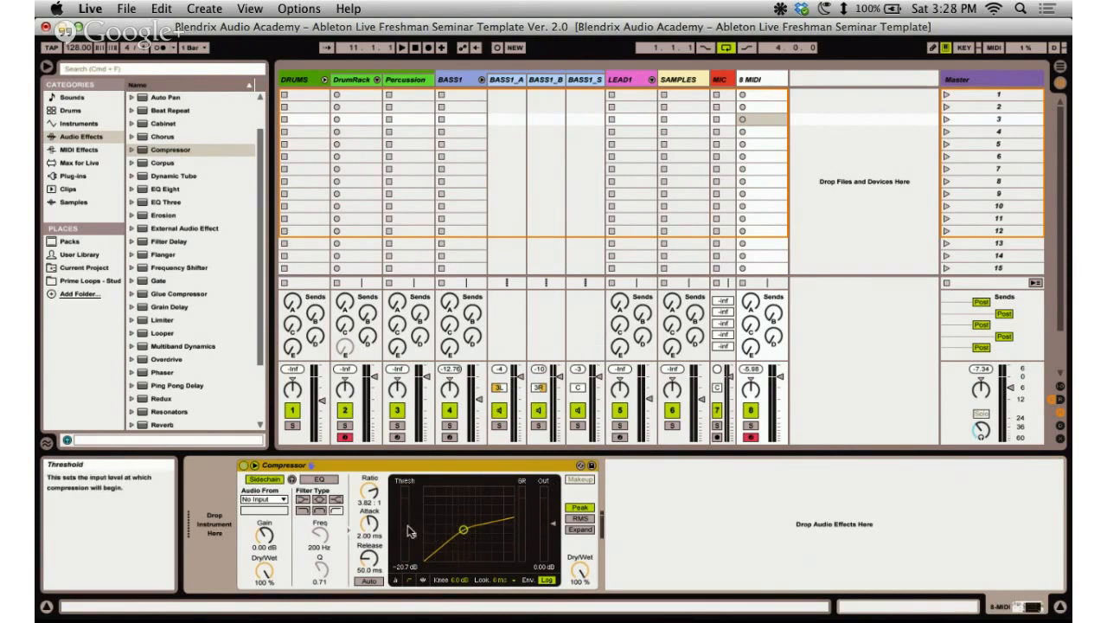
drag(370, 491, 371, 493)
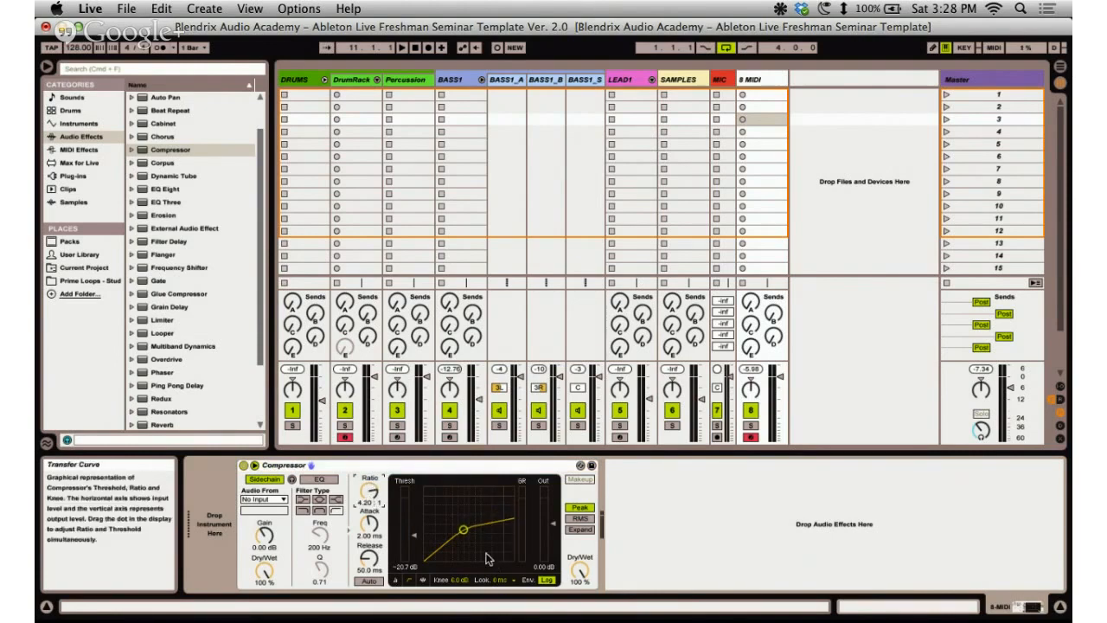
mouse_move(464, 529)
mouse_down()
mouse_move(467, 543)
mouse_move(468, 525)
mouse_up()
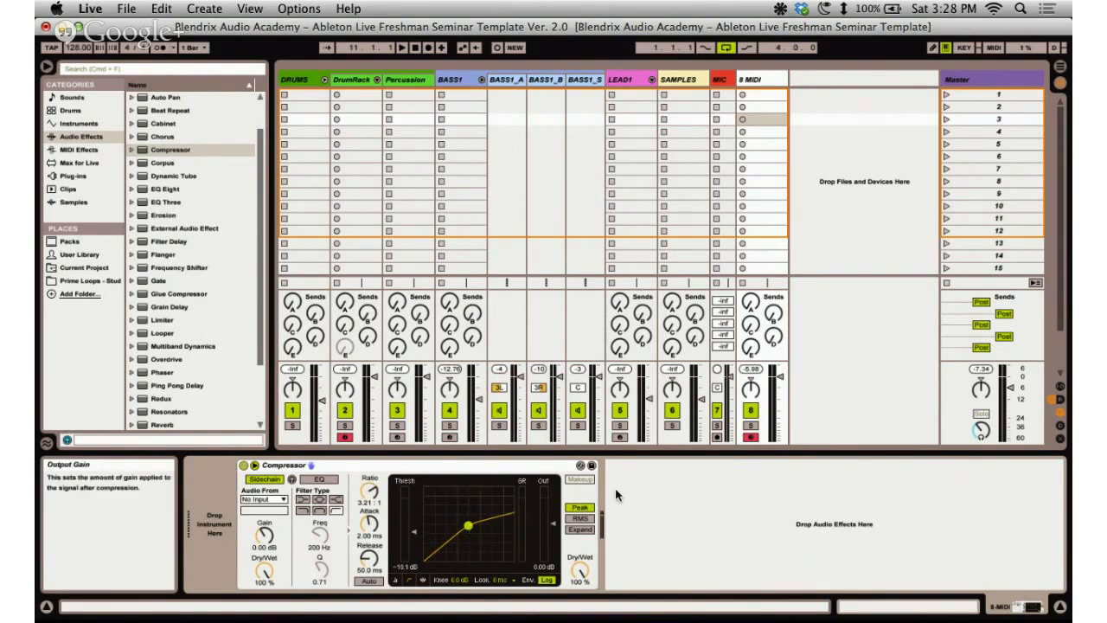
click(485, 467)
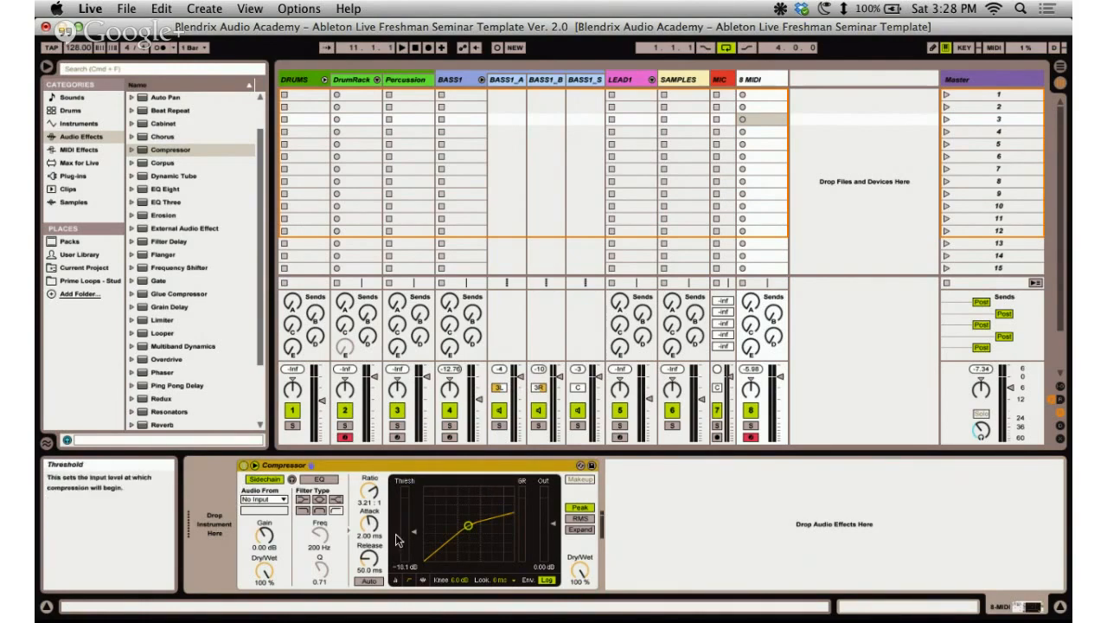
Try Compressor Attack times of about 1.83 ms and 49.0 ms, and set the Attack to about 0.04 ms.
drag(369, 523, 363, 553)
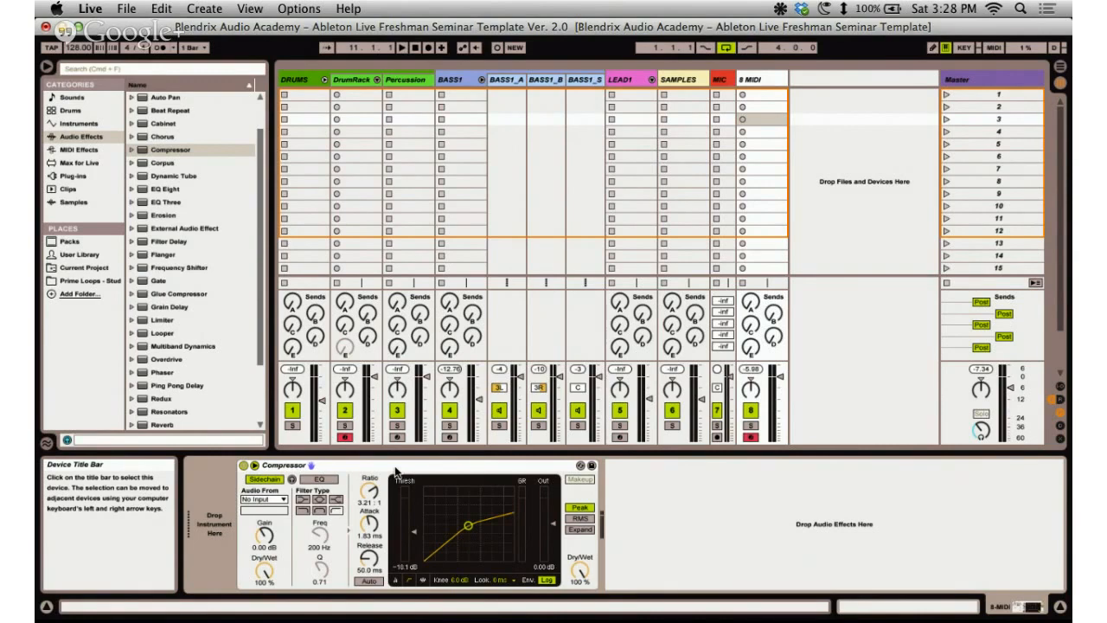
drag(369, 529, 369, 502)
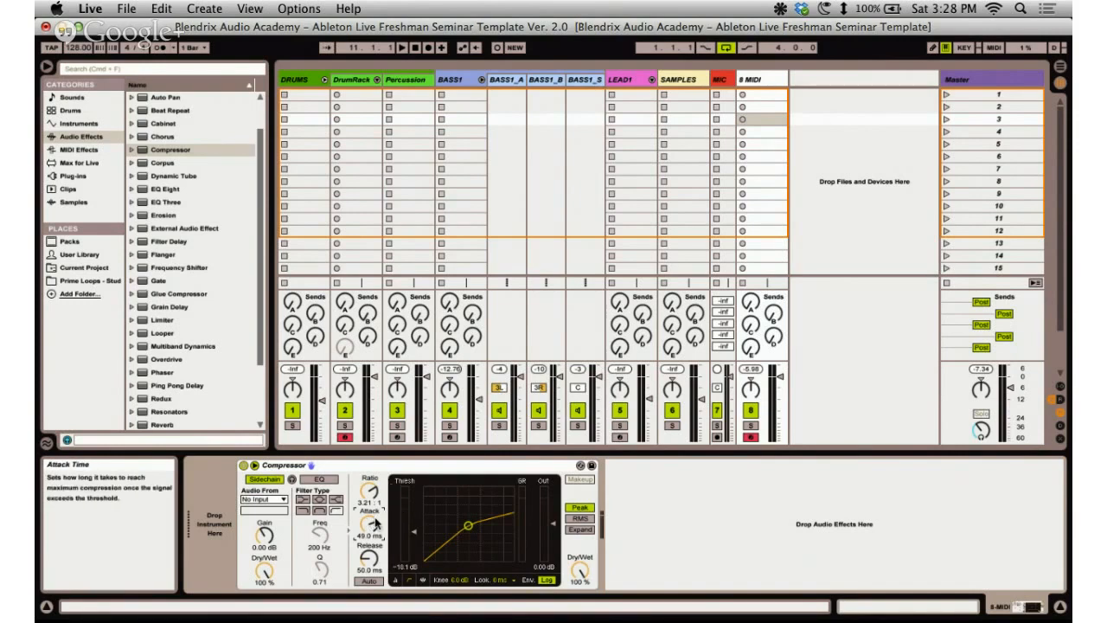
drag(370, 522, 369, 544)
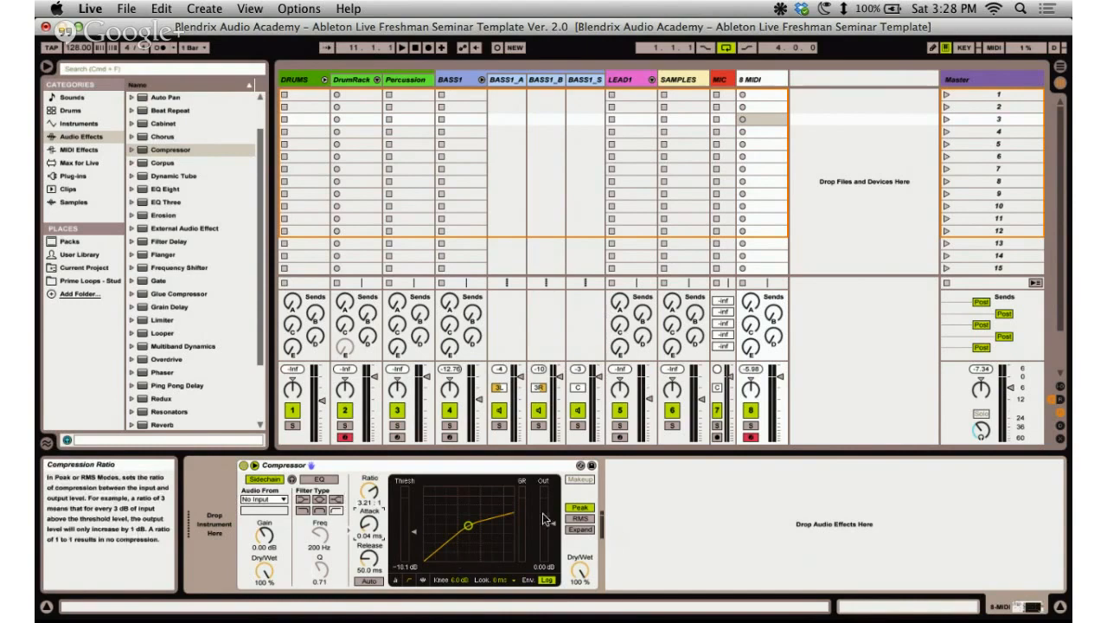
Vary the Compressor's Dry/Wet mix around the halfway point, and set it slightly below 50%.
drag(588, 574, 584, 572)
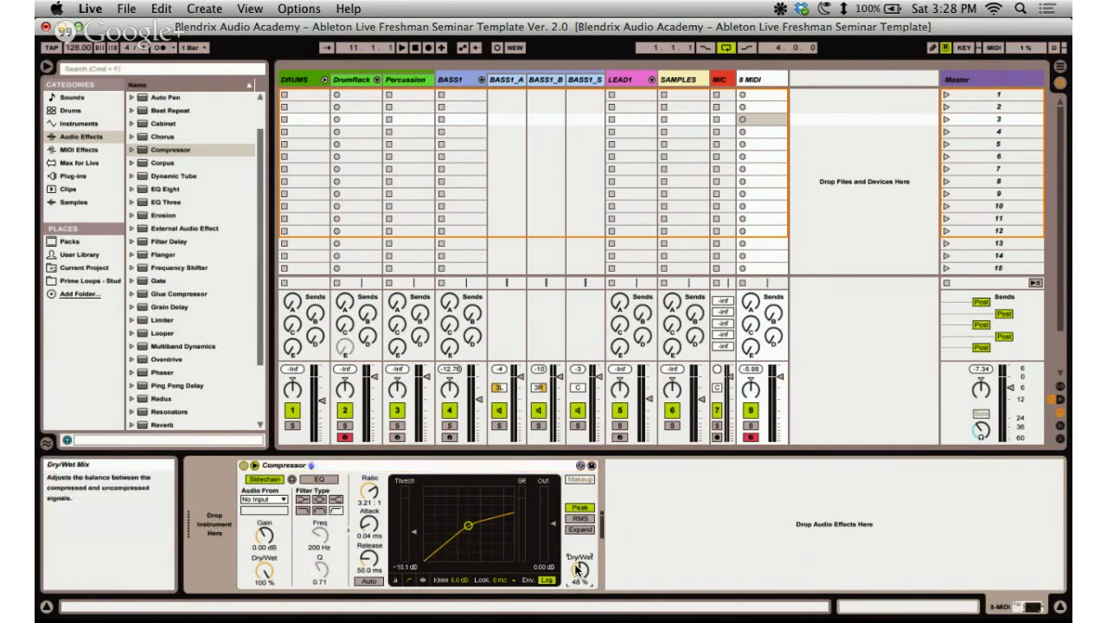
drag(577, 571, 577, 567)
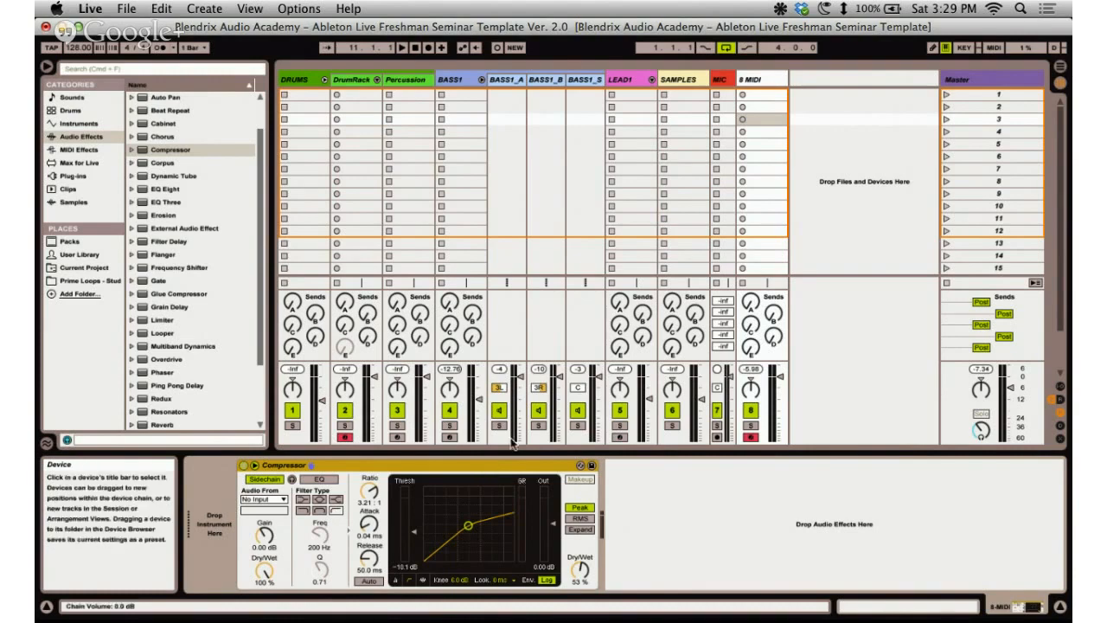
click(579, 570)
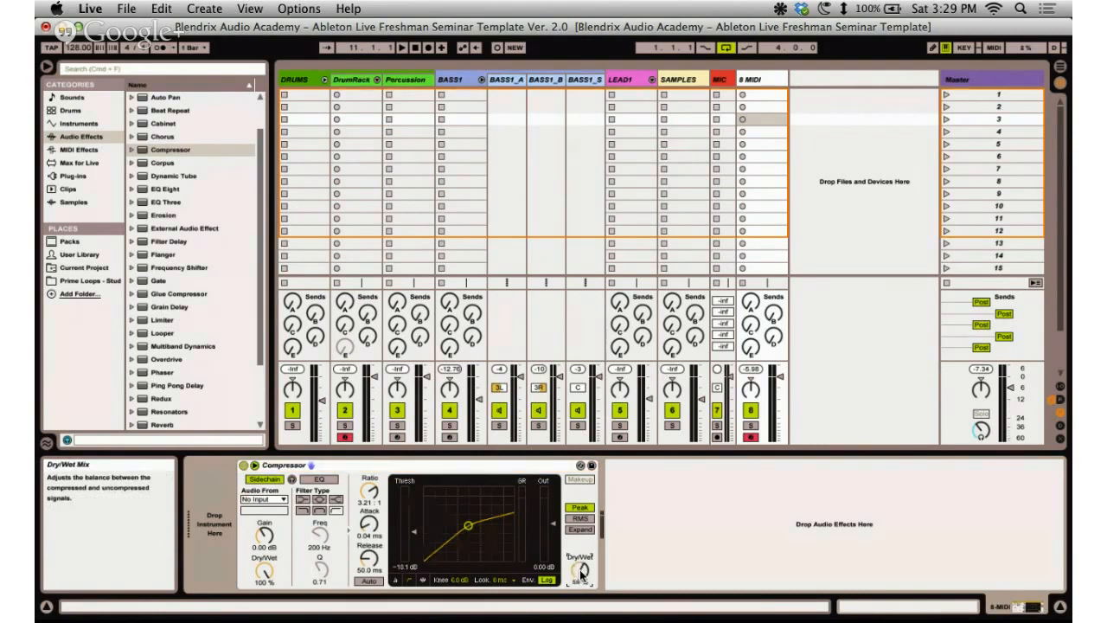
drag(579, 569, 580, 578)
Delete the Compressor from the 8 MIDI track, and check the Glue Compressor topic in the seminar outline document before returning to Live.
click(515, 467)
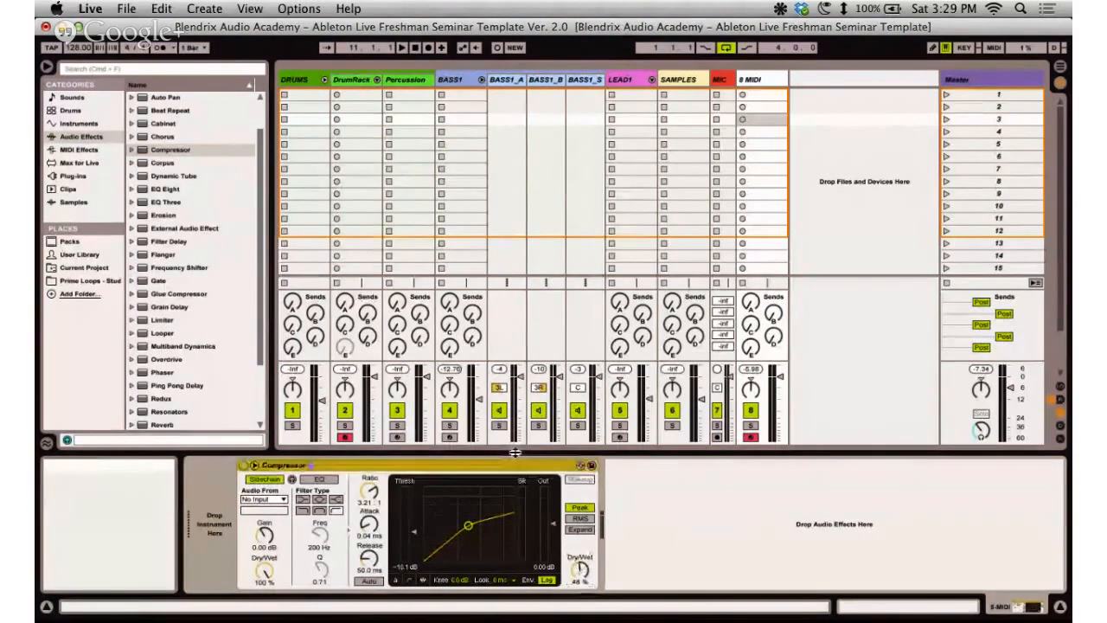
key(Delete)
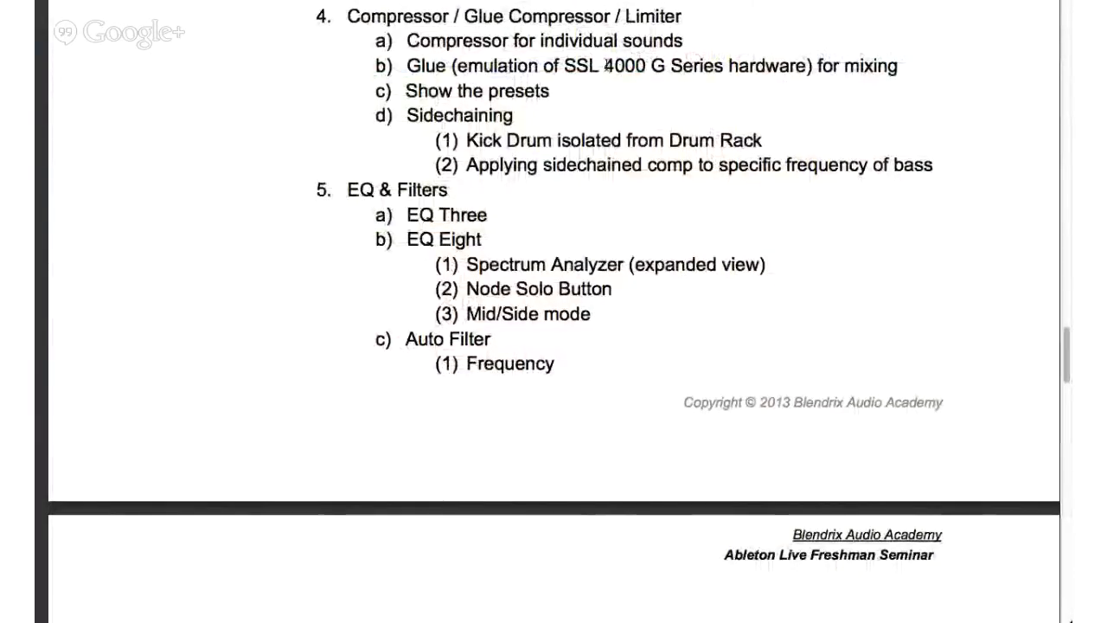
key(ctrl+Left)
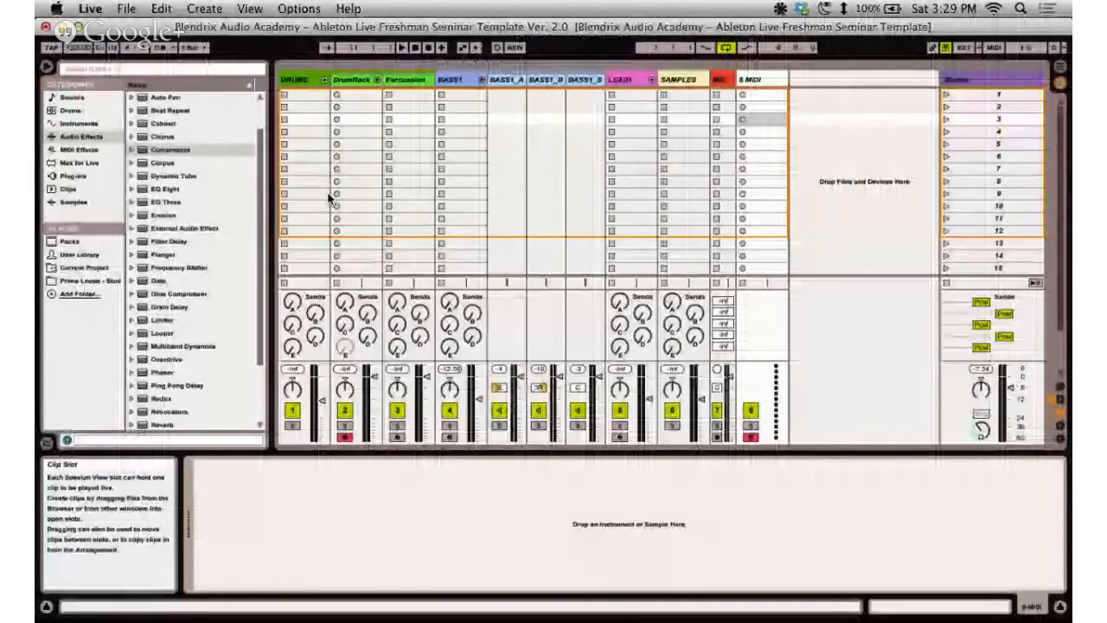
Load the Compressor effect onto the 8 MIDI track and show its transfer curve view.
click(170, 150)
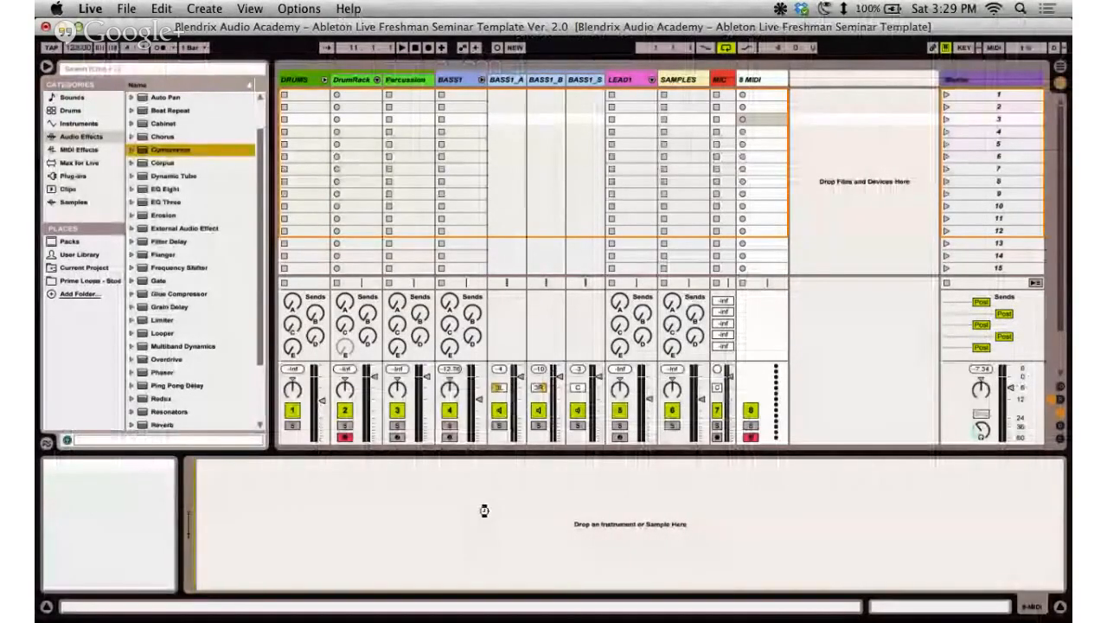
drag(484, 510, 481, 514)
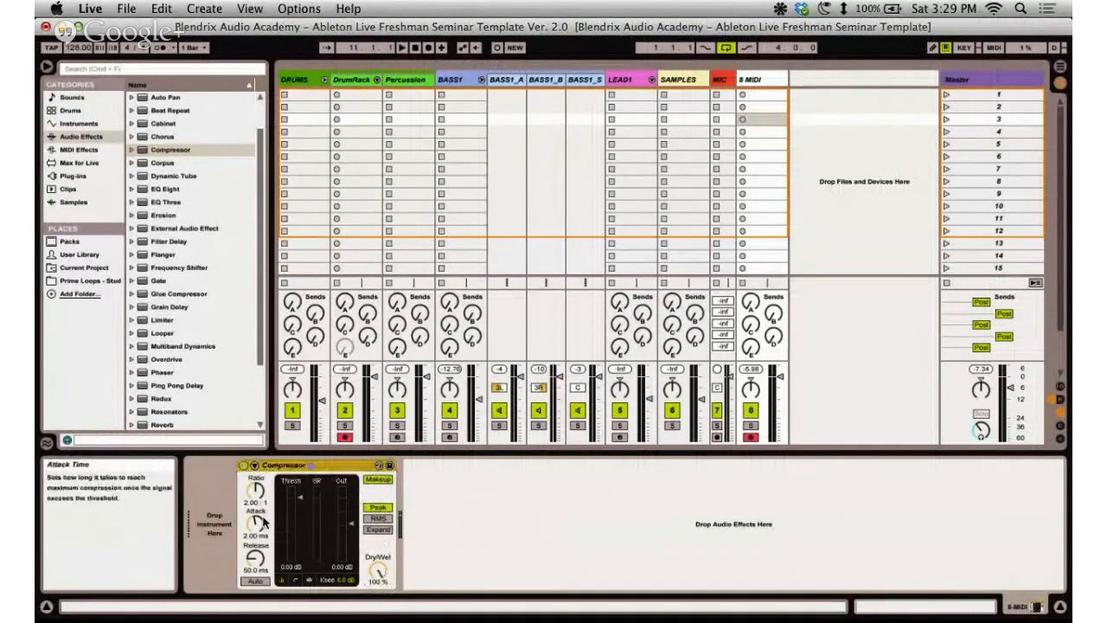
click(296, 579)
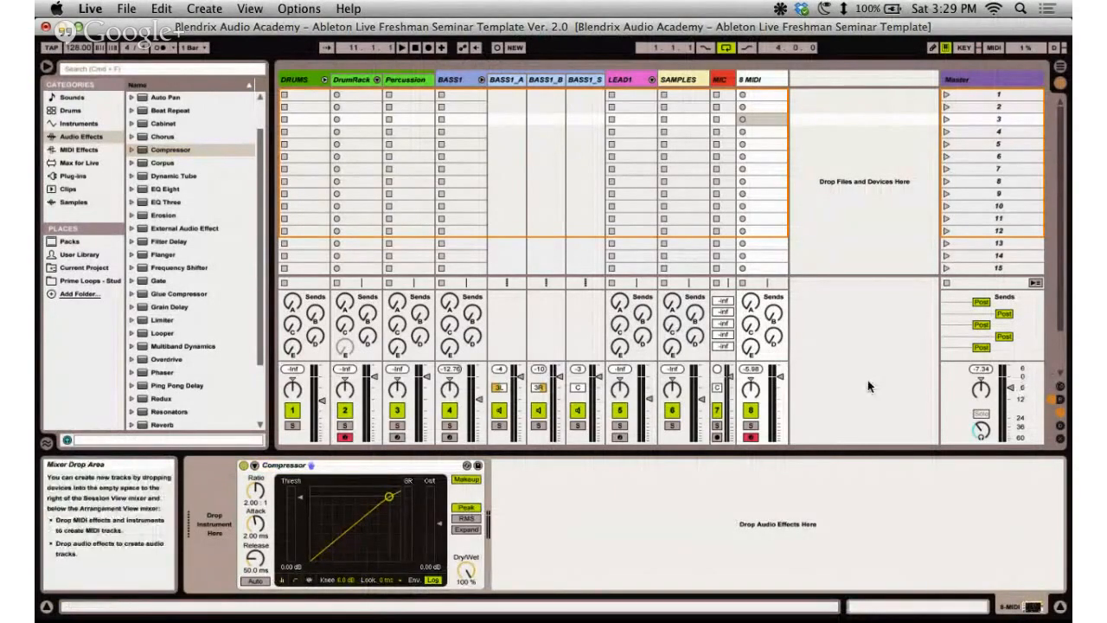
click(395, 467)
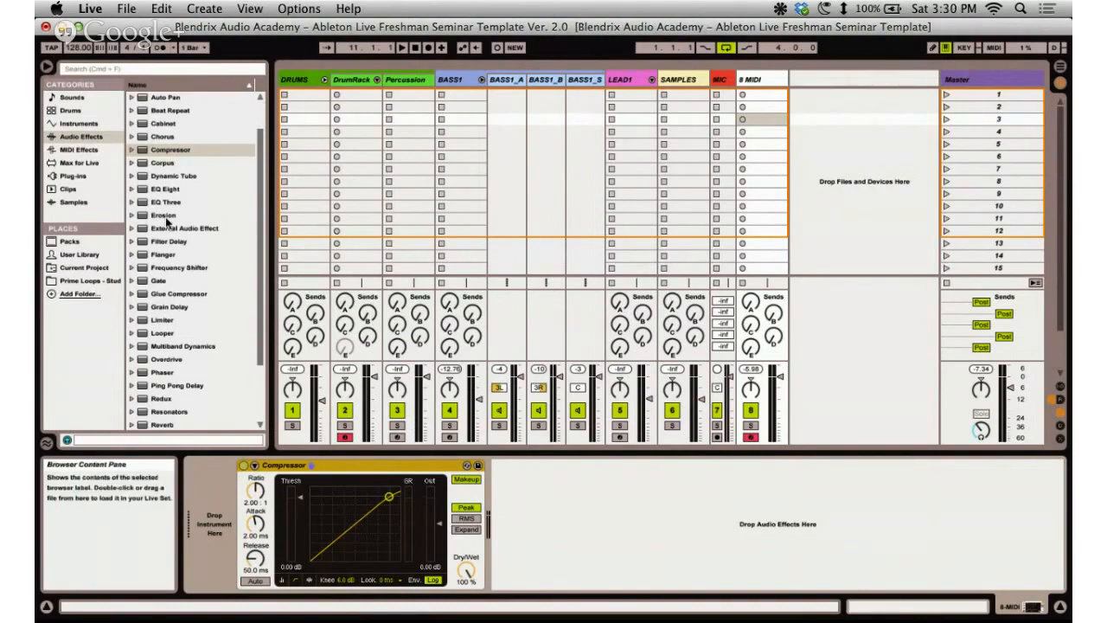
Expand the Compressor presets in the browser and hot-swap the loaded device with the Brick Wall preset.
click(132, 150)
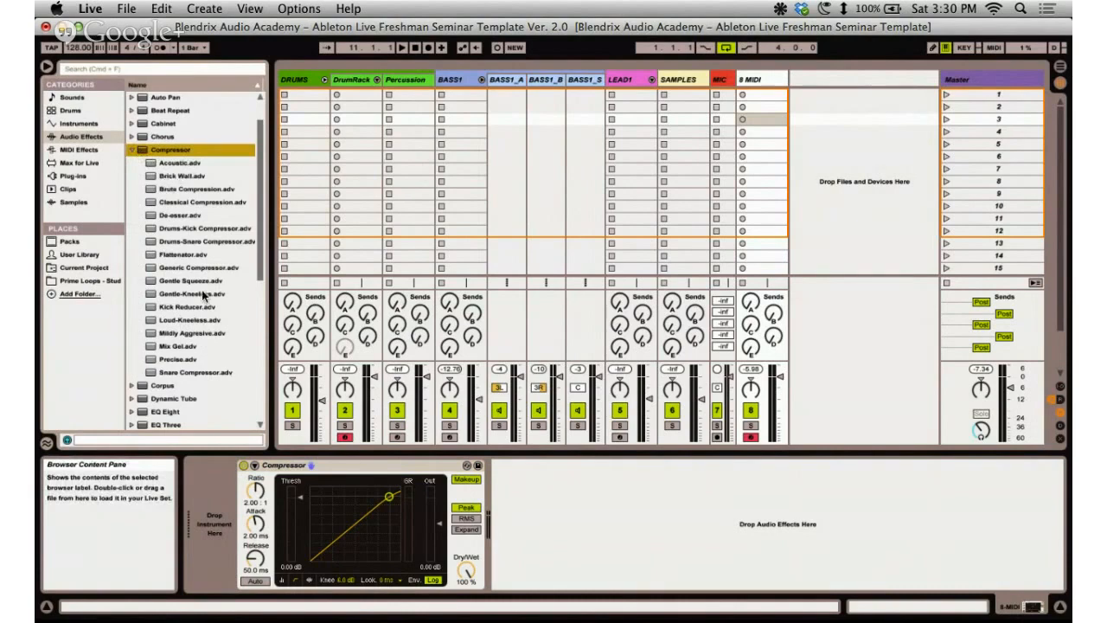
click(467, 465)
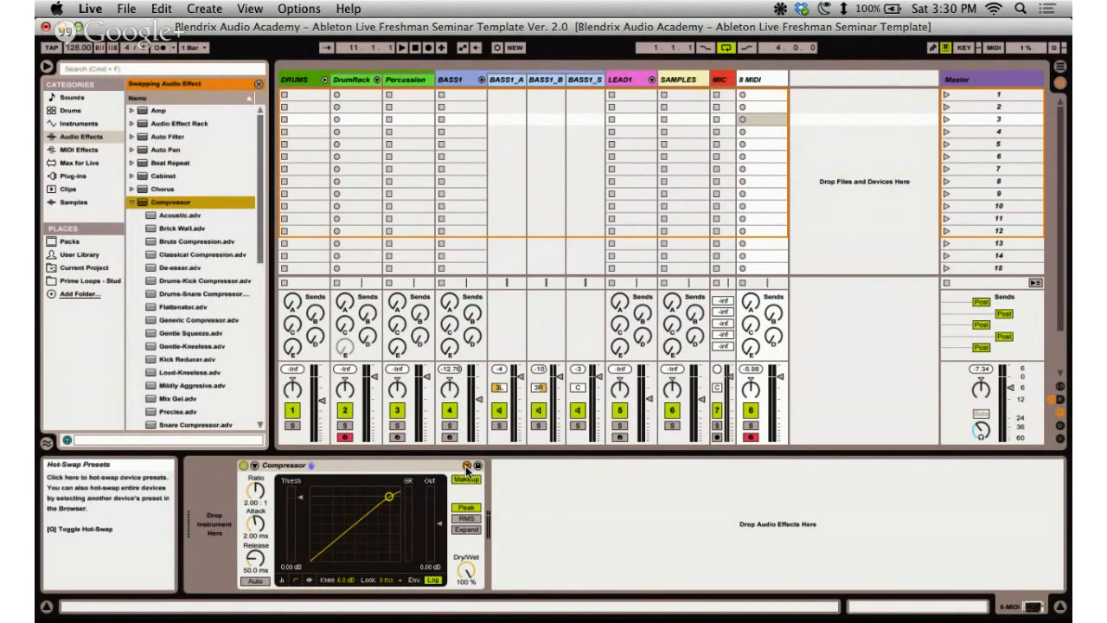
scroll(251, 326, down, 3)
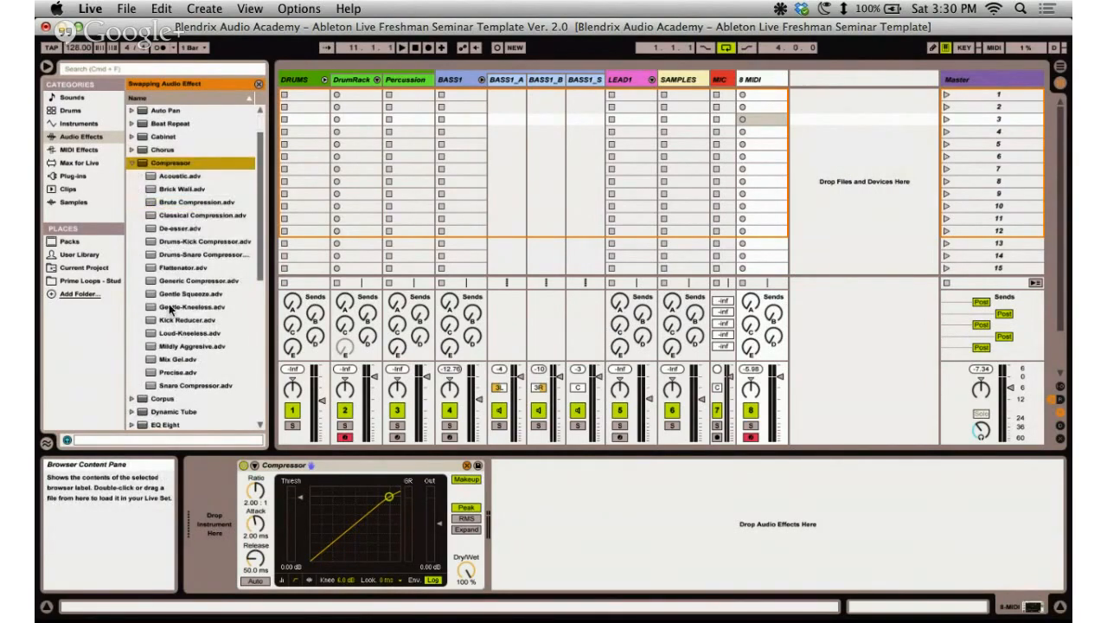
double_click(169, 189)
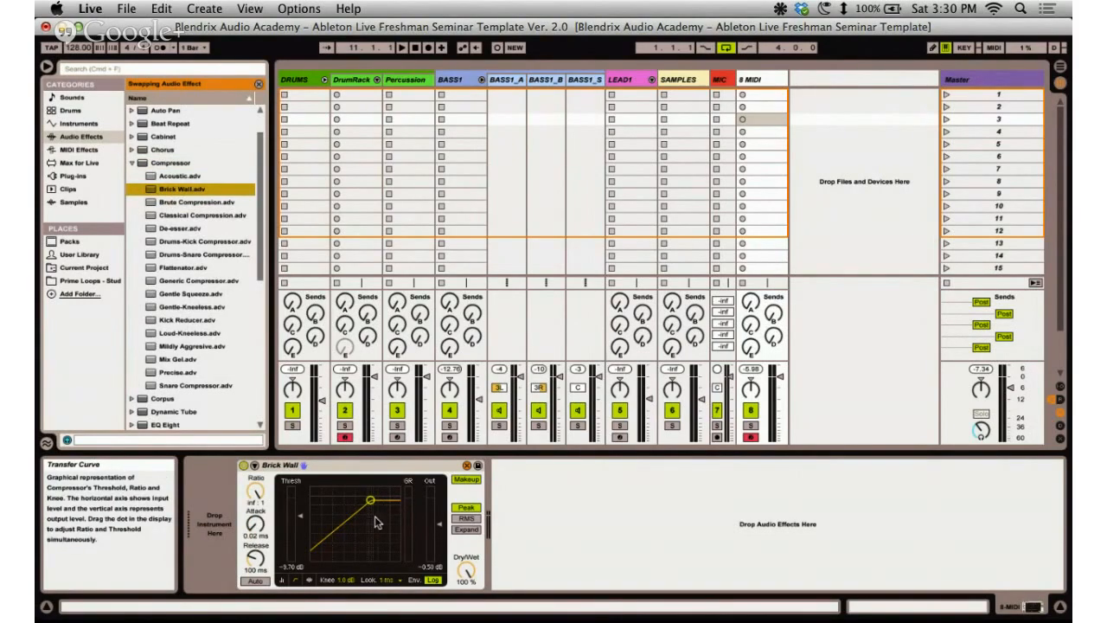
Lower the Brick Wall device's Threshold to about -18.7 dB and set its Ratio to about 2.80:1.
click(371, 503)
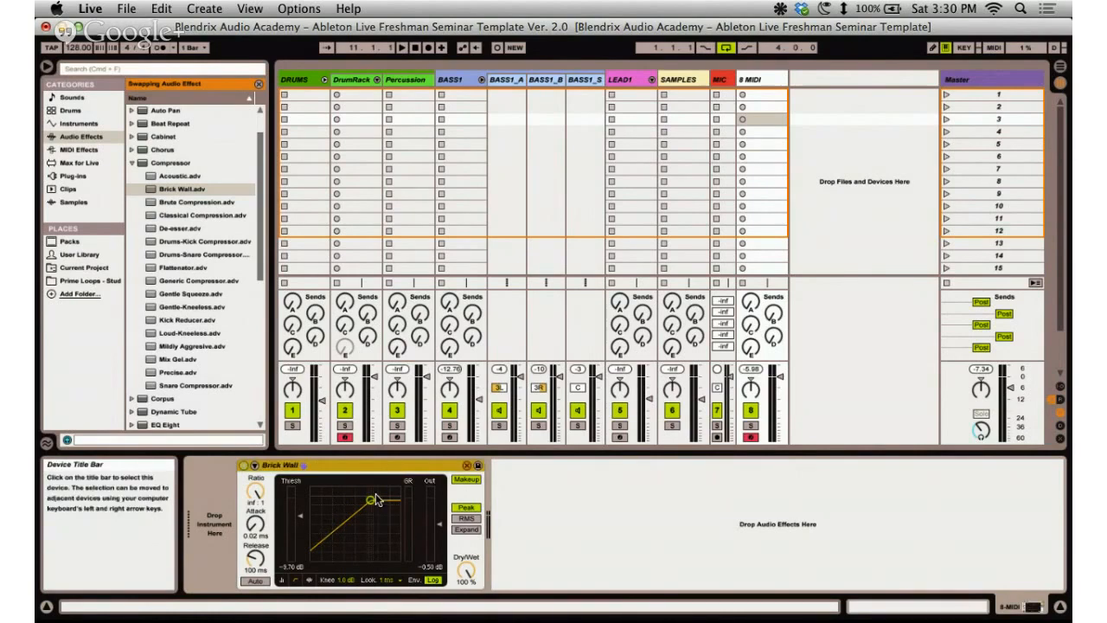
drag(371, 501, 296, 513)
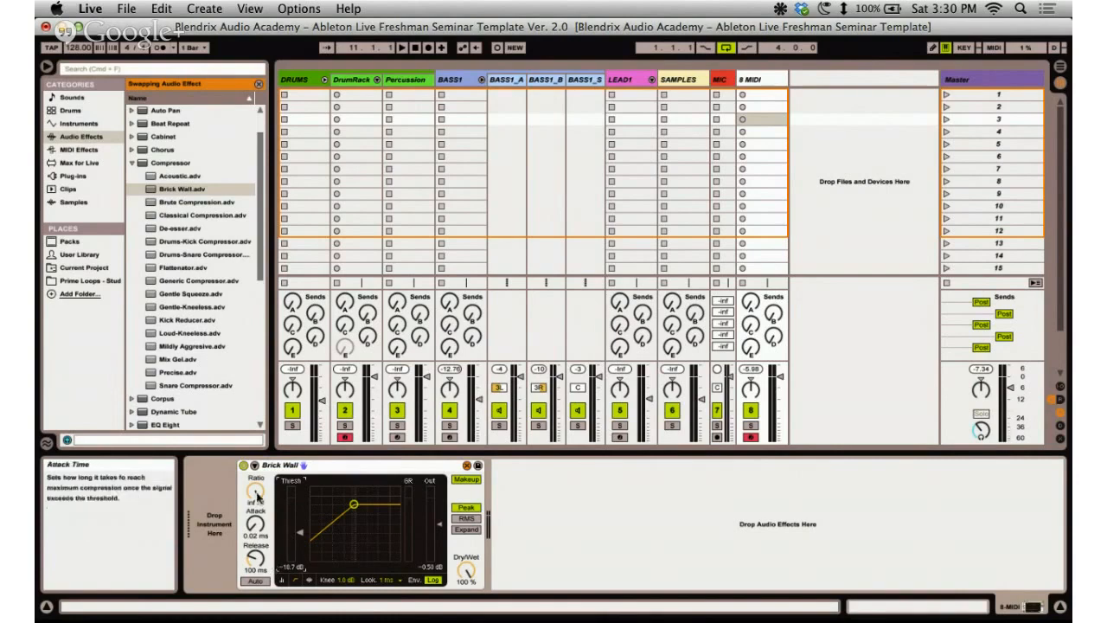
drag(256, 490, 258, 491)
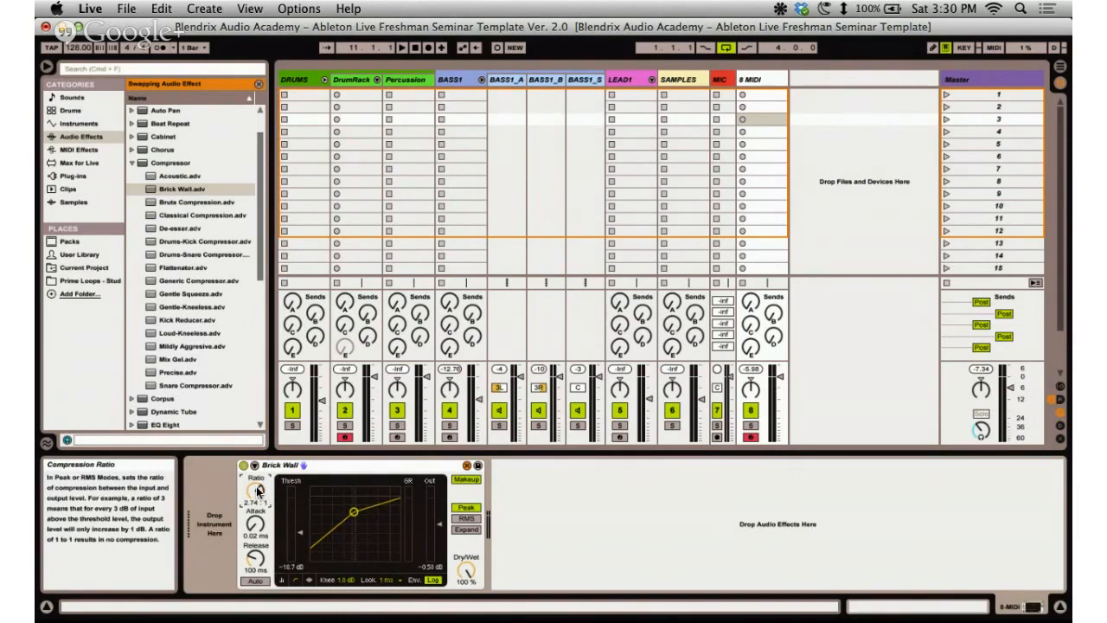
drag(257, 490, 257, 489)
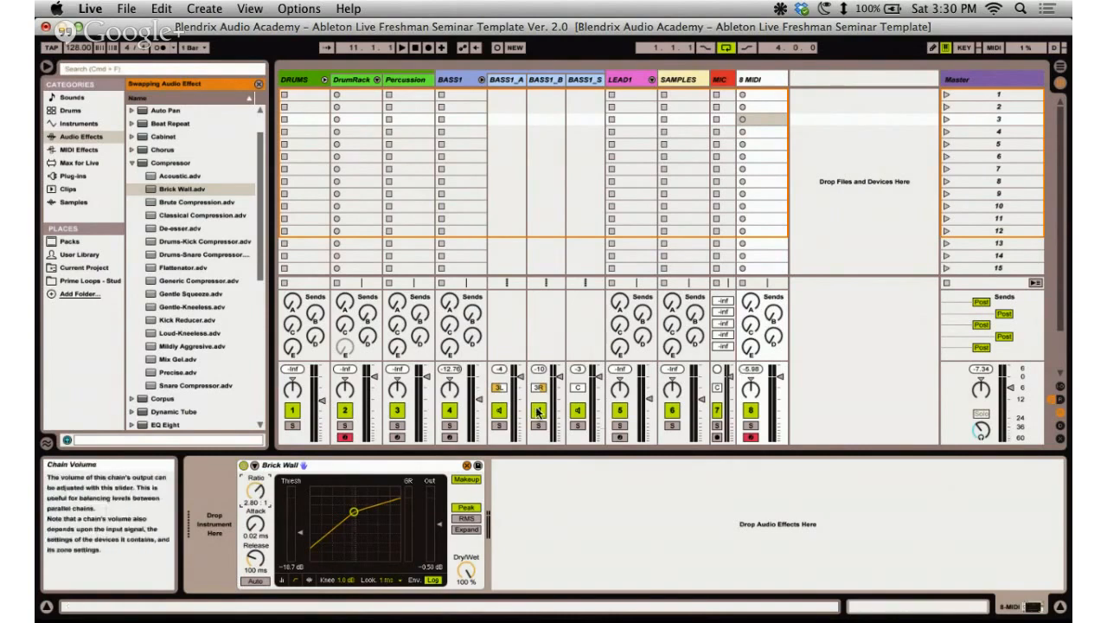
Exit preset swapping and delete the Brick Wall compressor from the 8 MIDI track.
click(369, 474)
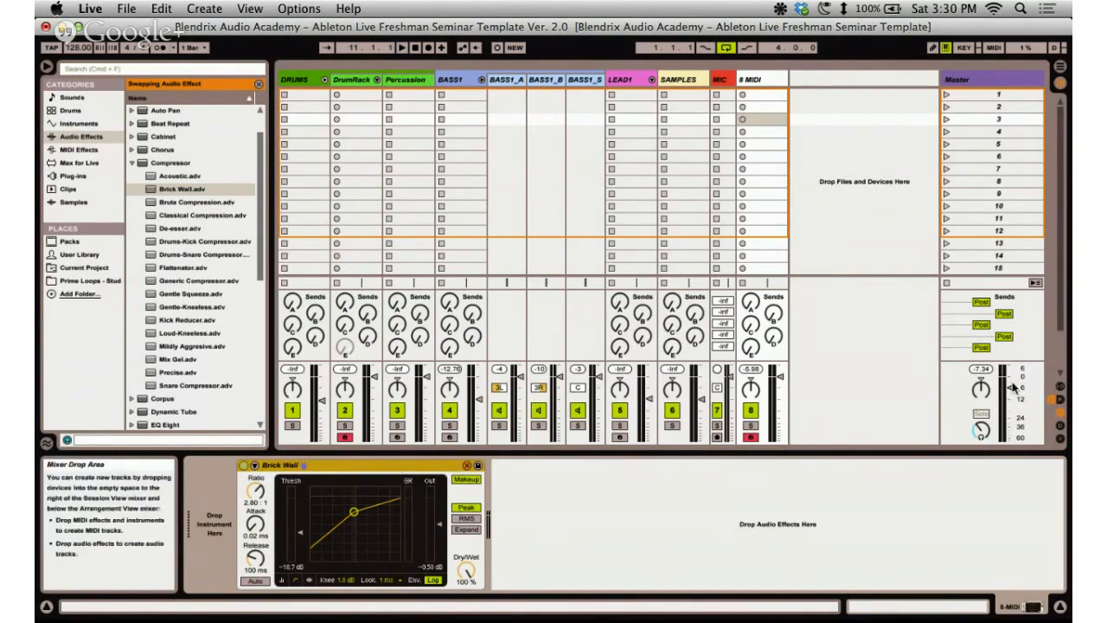
click(948, 382)
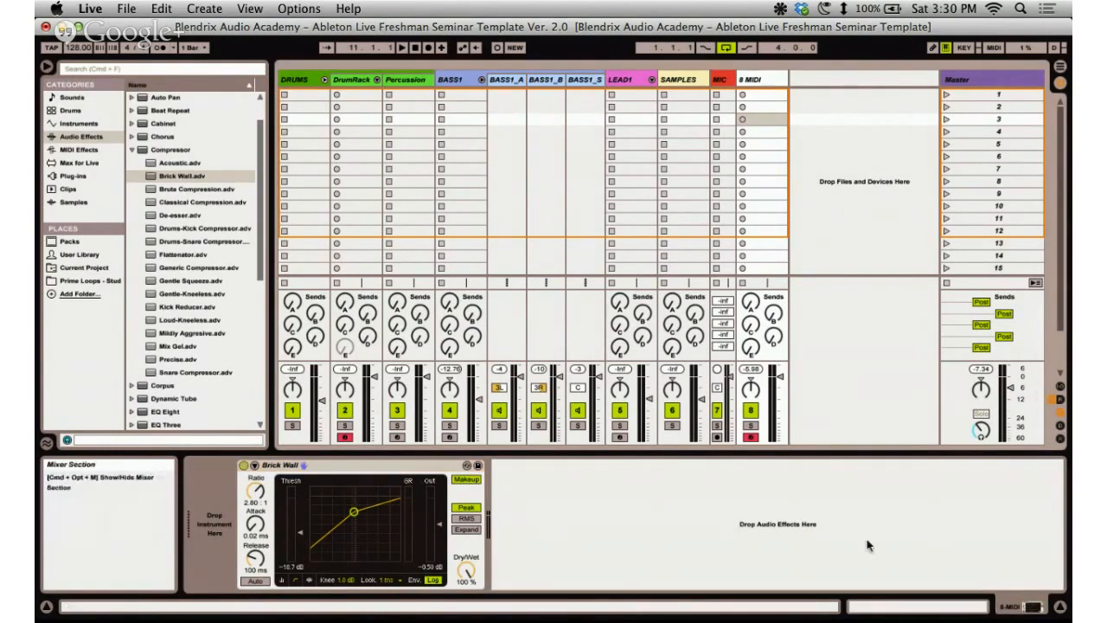
click(413, 467)
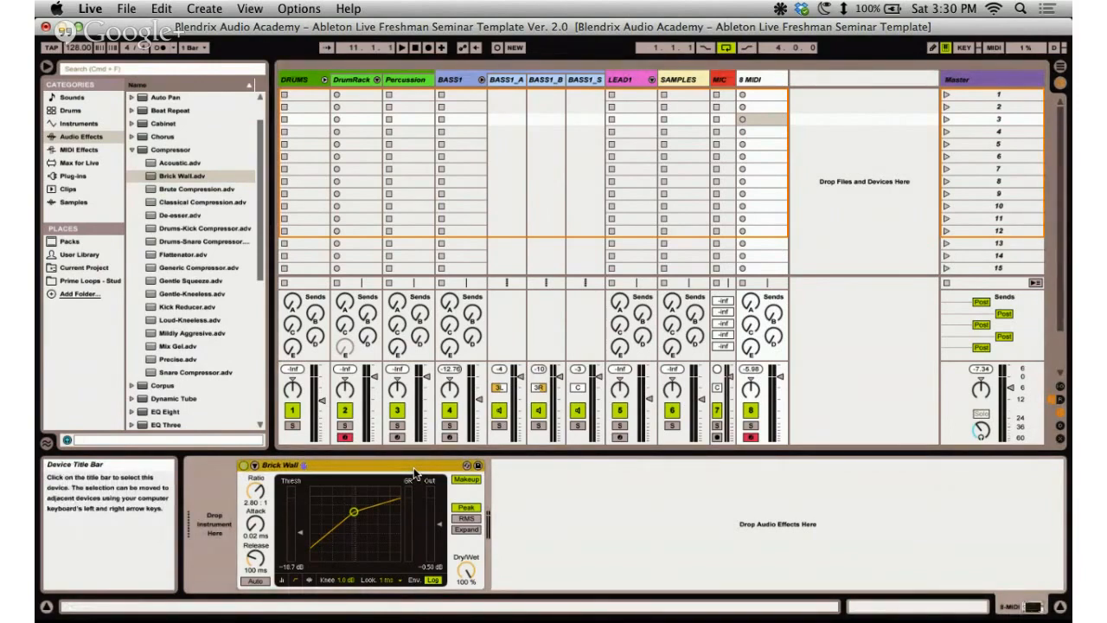
key(Delete)
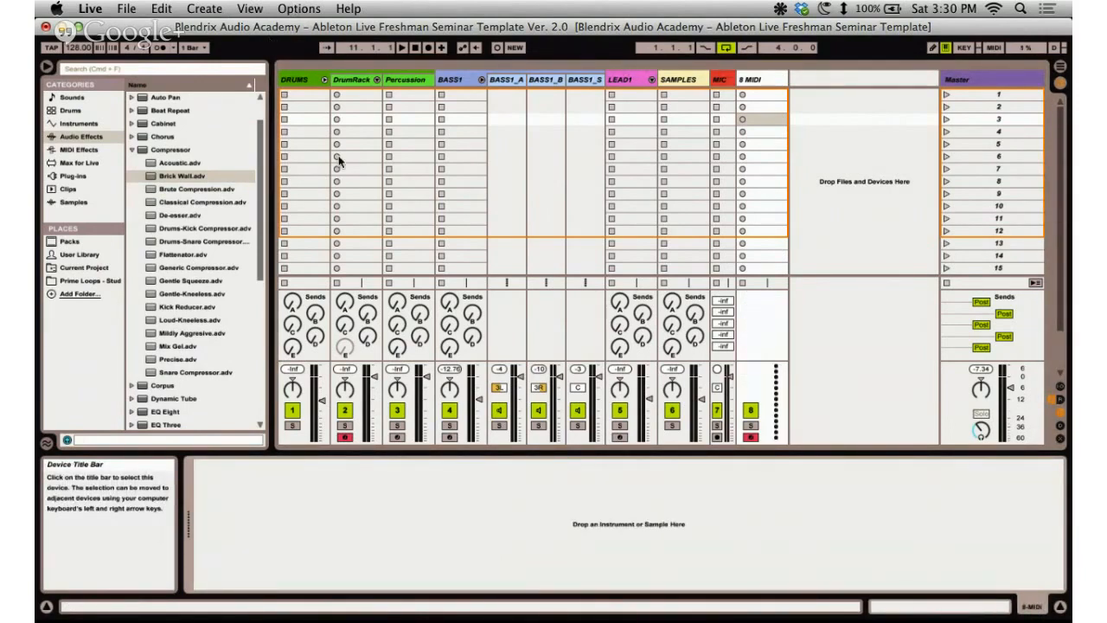
Collapse the Compressor presets in the browser, and check the Glue Compressor topic in the seminar outline before returning to Live.
click(771, 80)
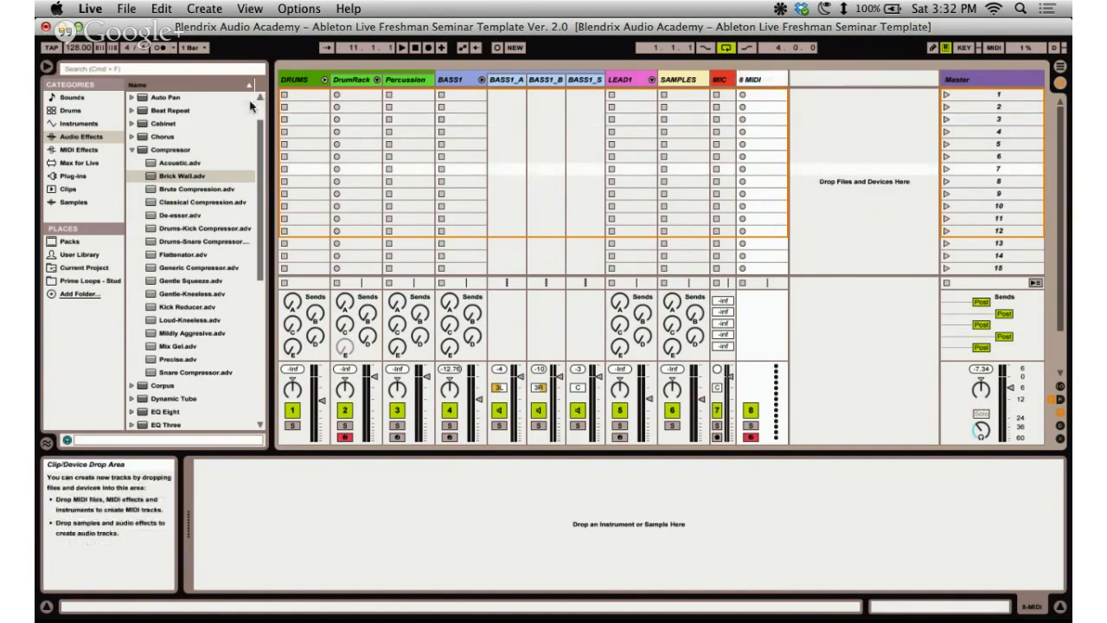
click(131, 150)
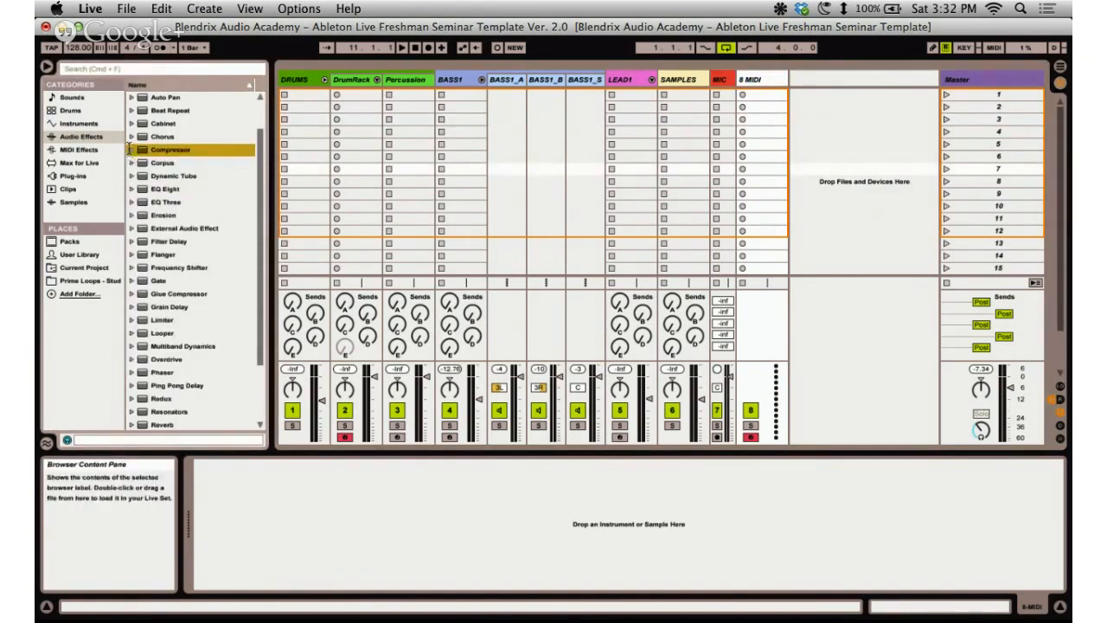
key(ctrl+Right)
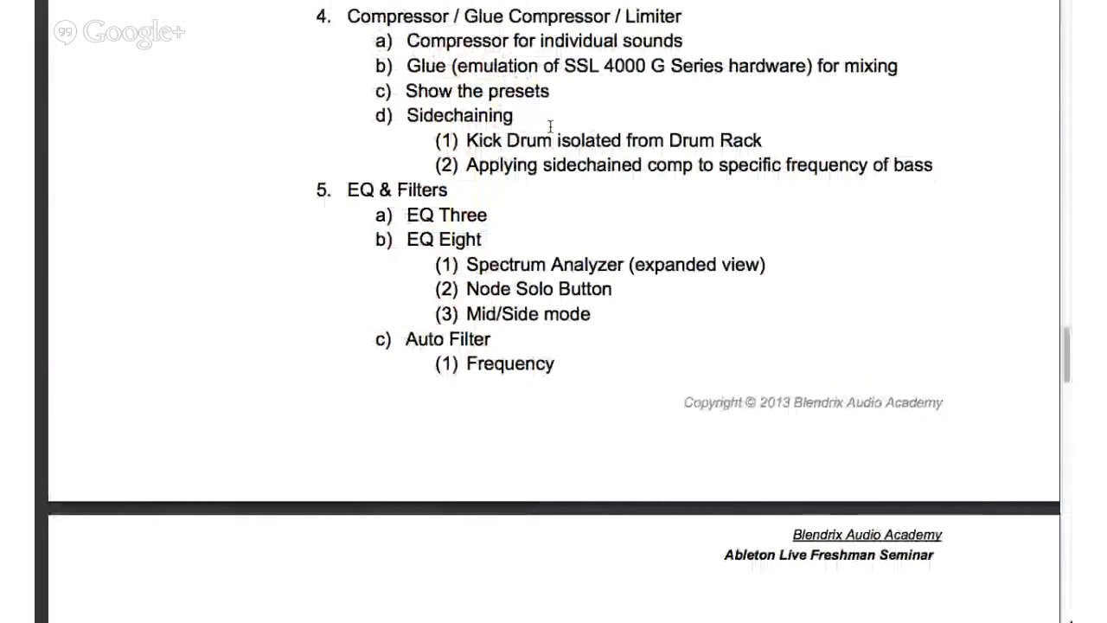
key(ctrl+Left)
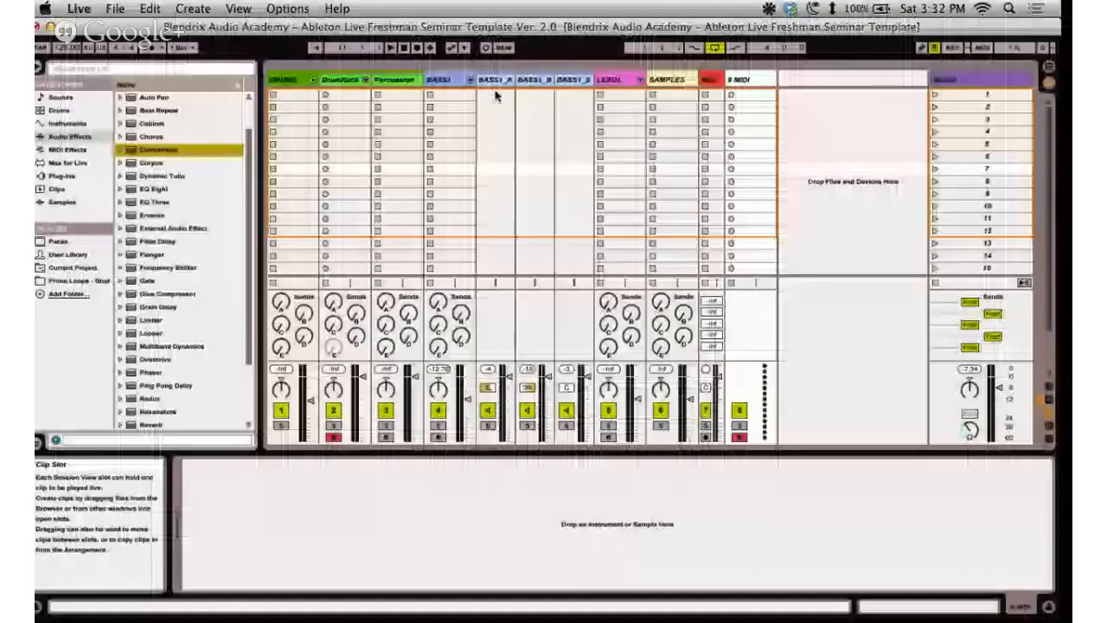
Load the Glue Compressor onto the 8 MIDI track and expand its Sidechain and EQ section.
scroll(181, 262, down, 2)
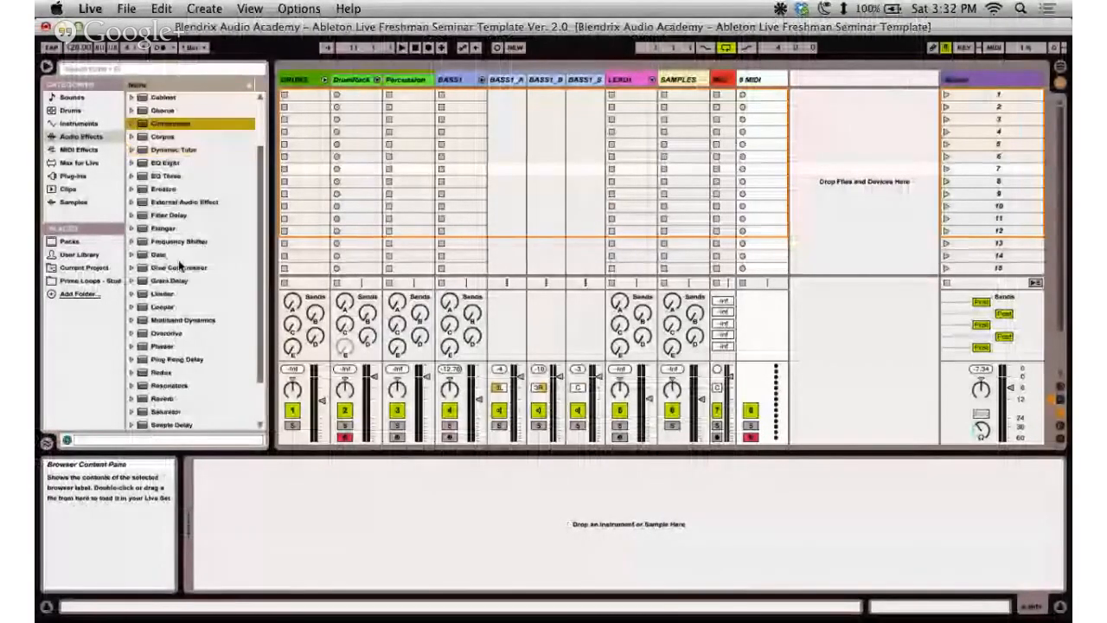
double_click(179, 213)
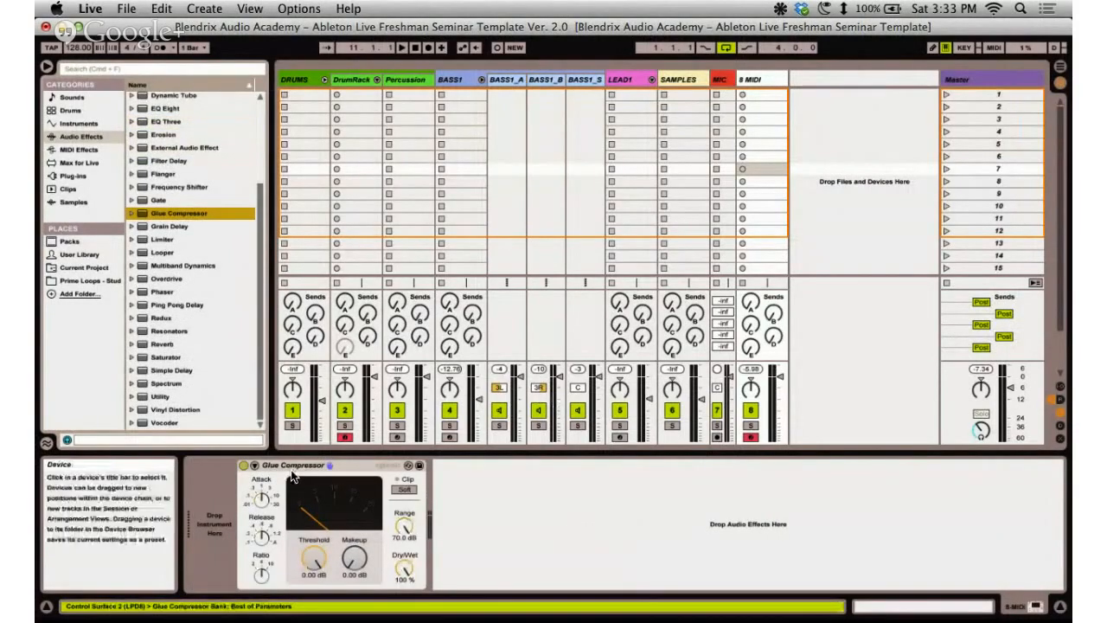
click(254, 465)
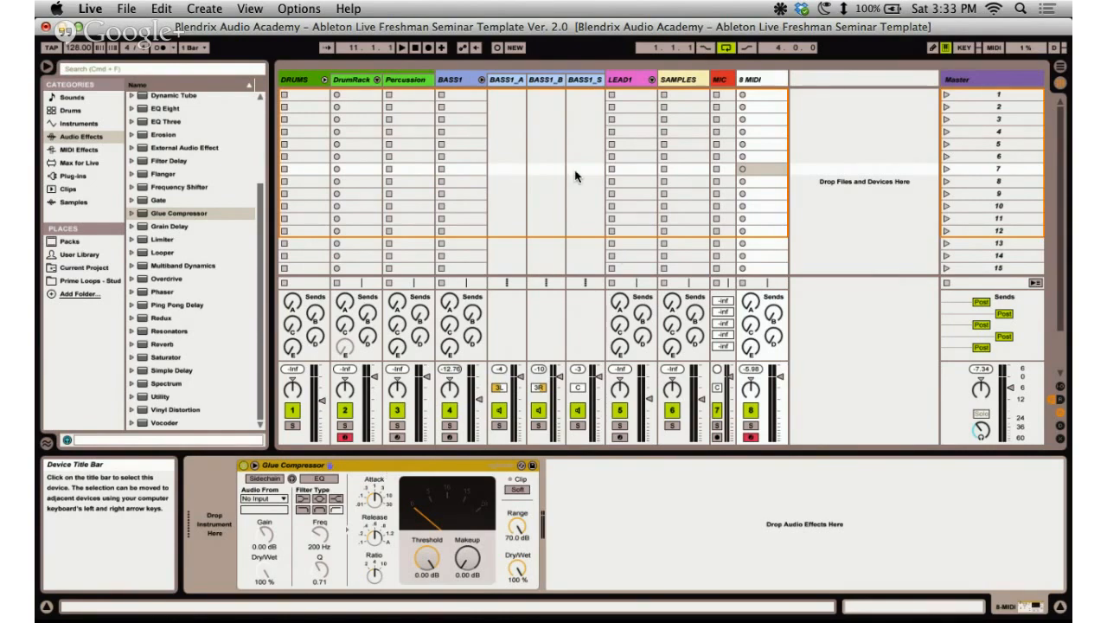
Look through the device chains of the BASS1_A chain and the BASS1 track before returning to the 8 MIDI track.
click(516, 79)
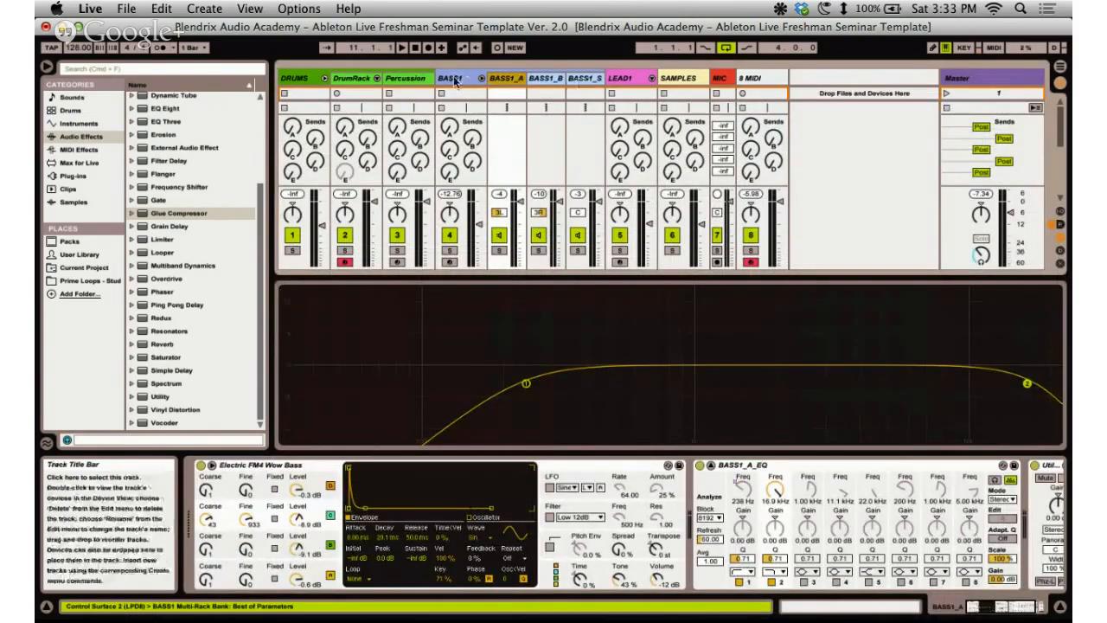
click(455, 80)
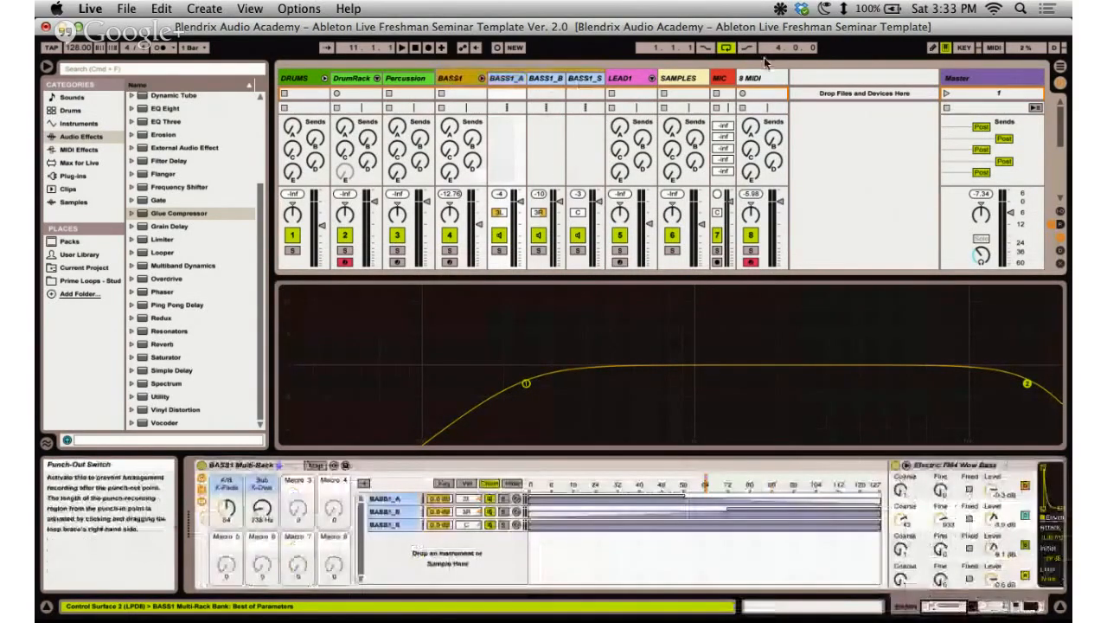
click(998, 79)
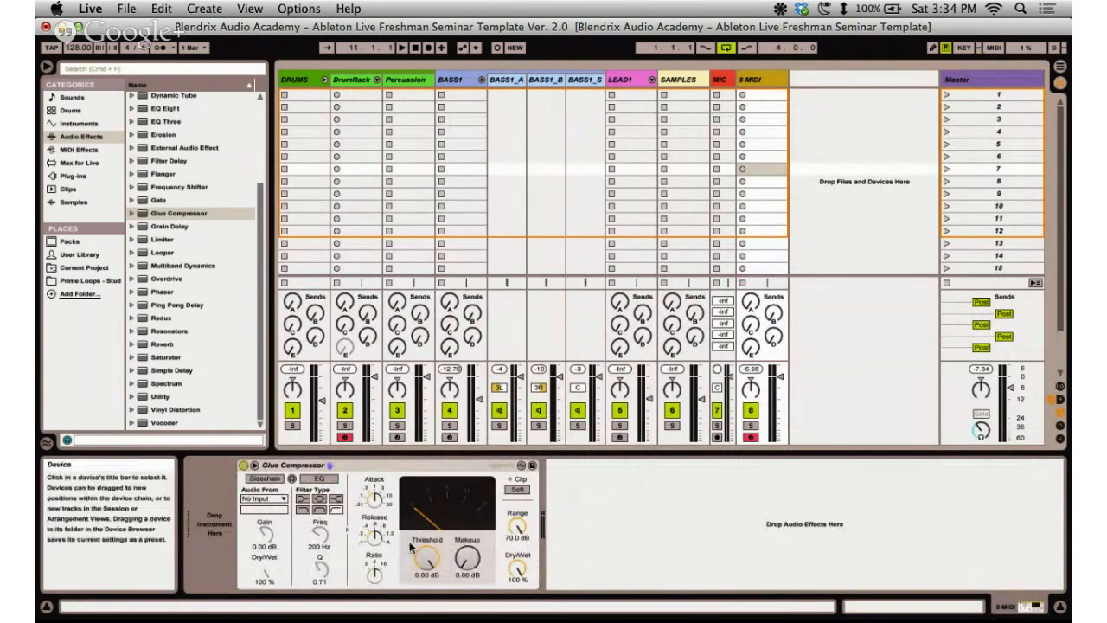
Delete the Glue Compressor from the 8 MIDI track, and view the list of Glue Compressor presets in the browser.
click(407, 467)
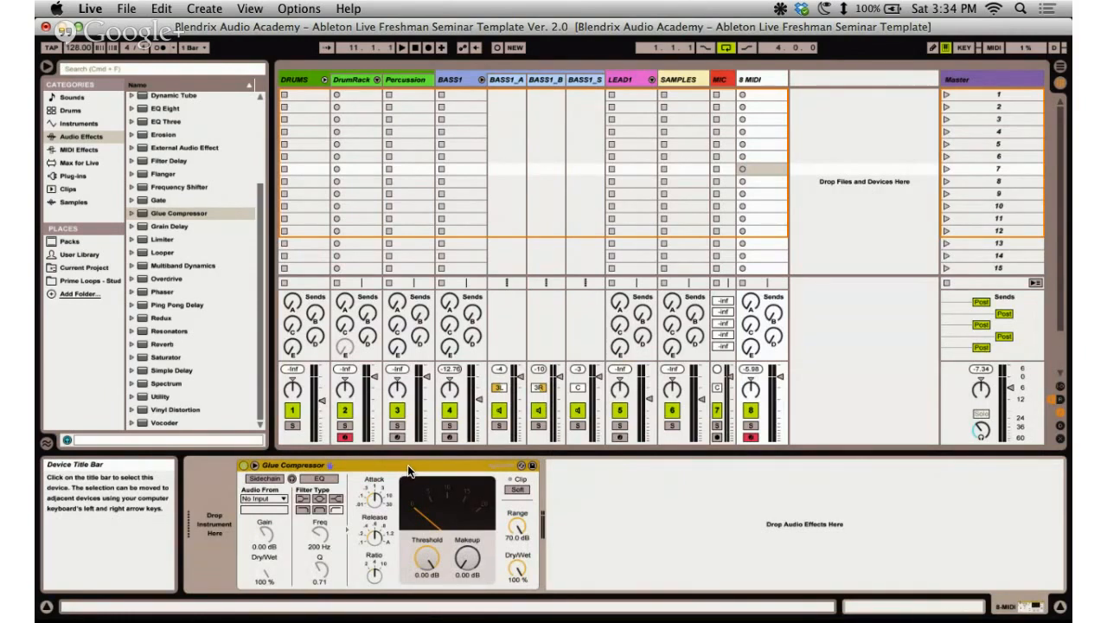
key(Delete)
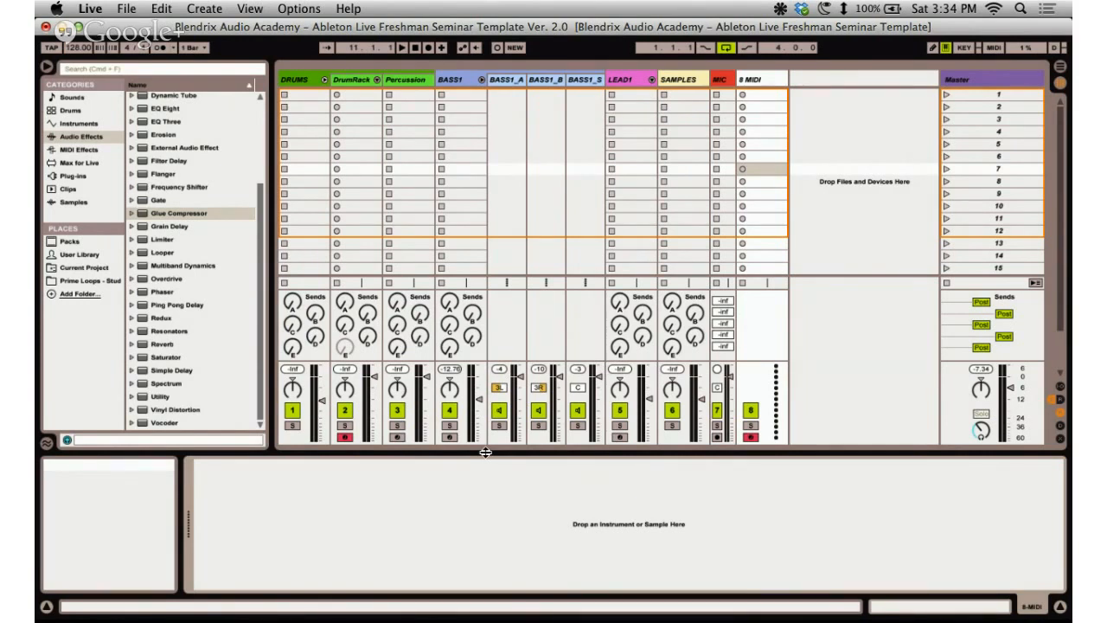
click(761, 80)
click(131, 212)
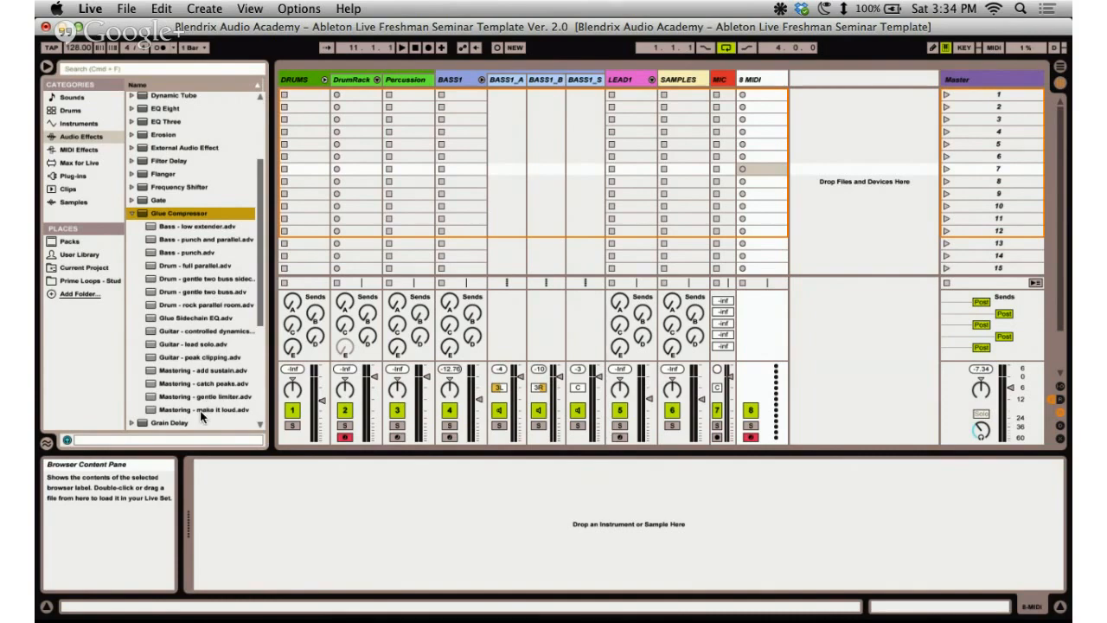
click(130, 213)
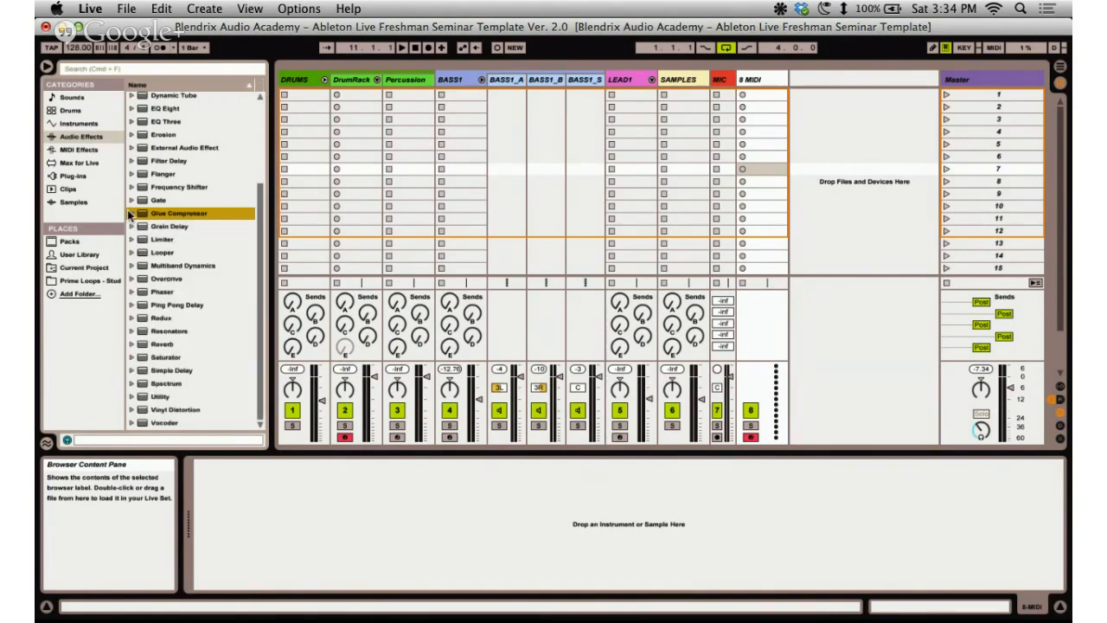
Fold the chains of the BASS1 and LEAD1 tracks, and show the effects on the Master track.
click(620, 80)
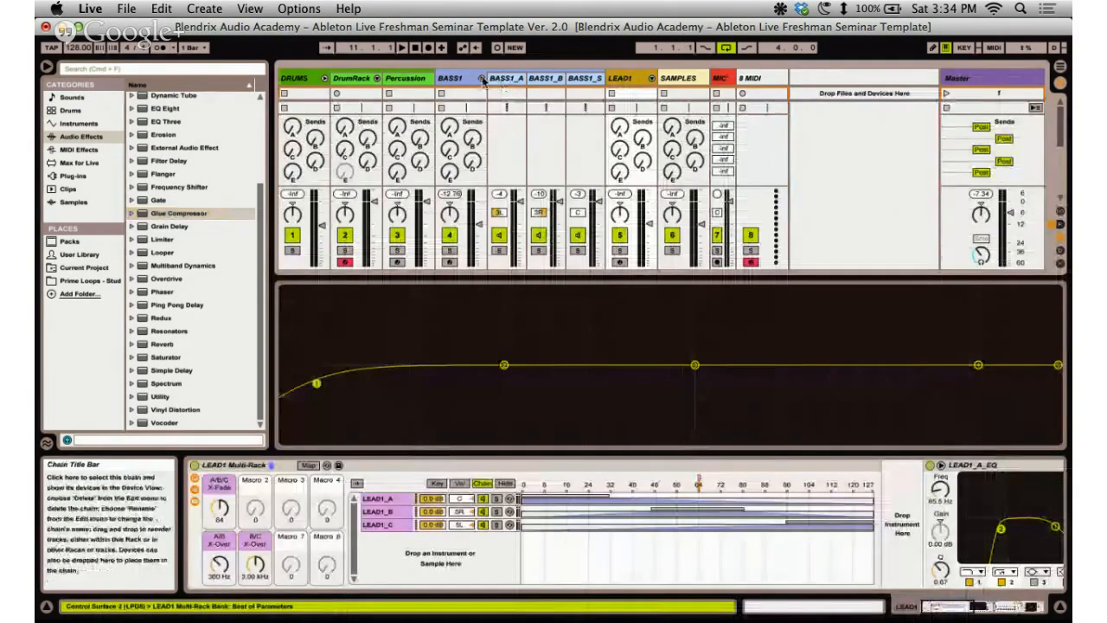
click(453, 80)
click(482, 78)
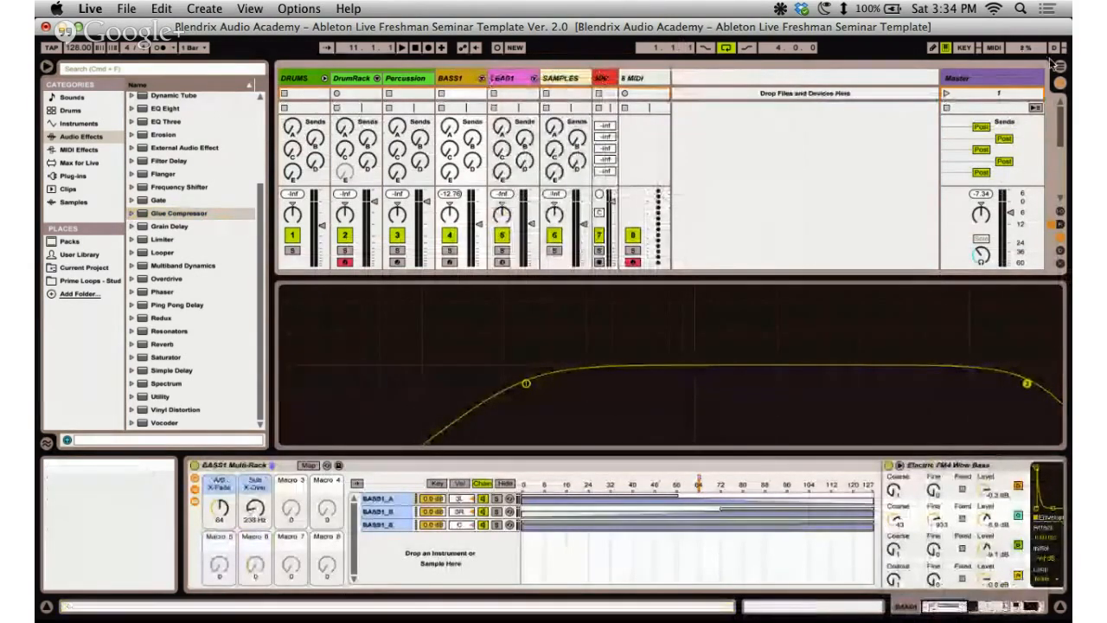
click(966, 86)
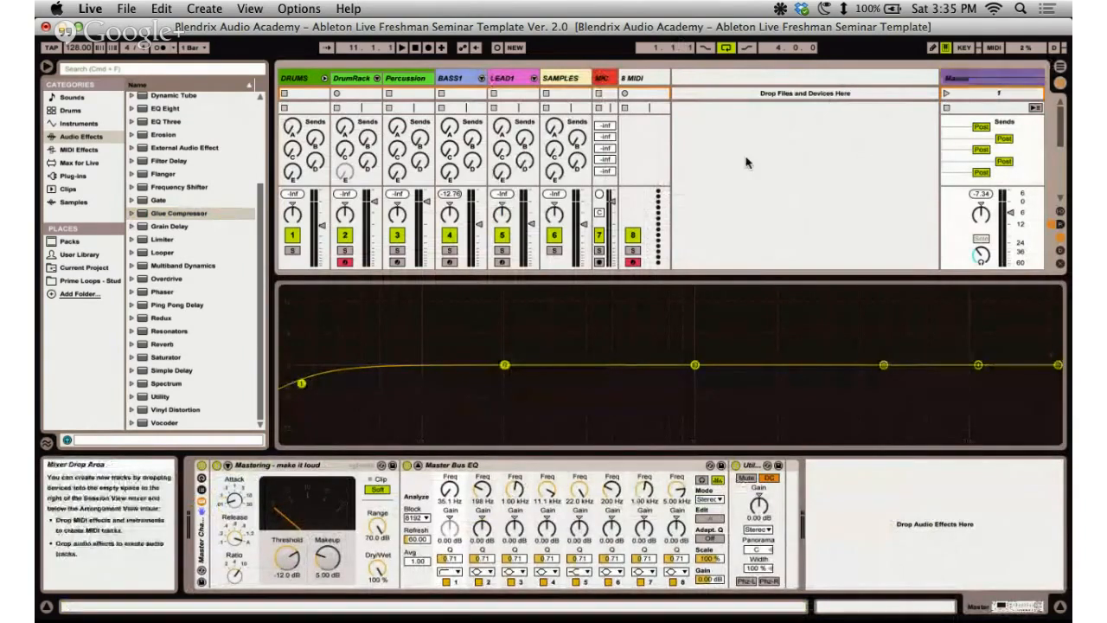
Check the Sidechaining topic in the seminar outline document and return to Live.
key(ctrl+Right)
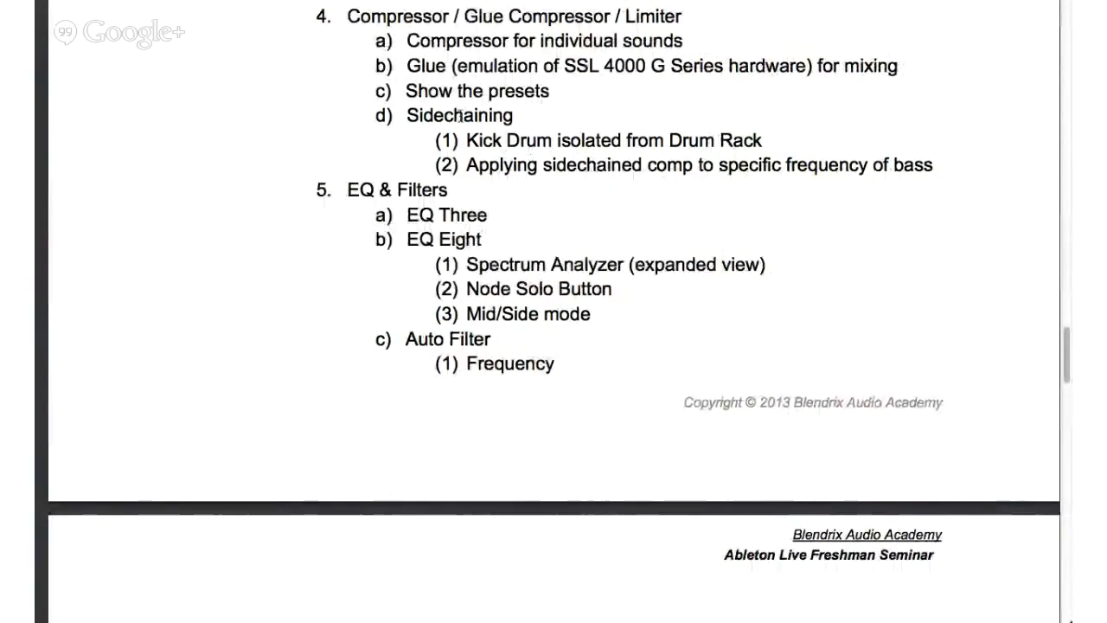
key(ctrl+Left)
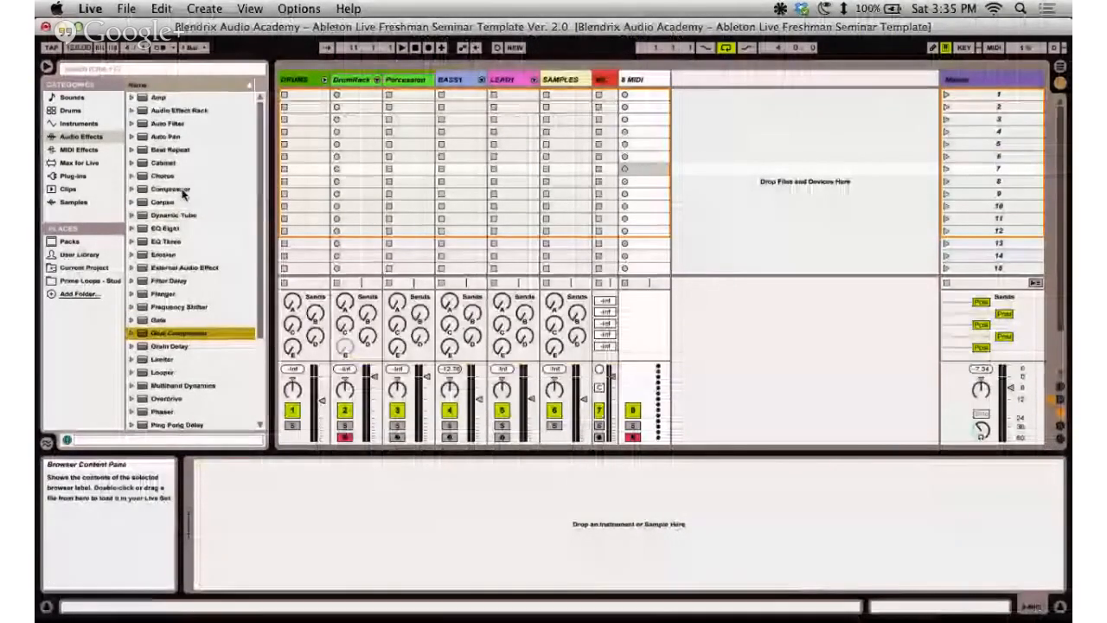
Show the BASS1 track's device rack and look at its BASS1_S chain.
click(454, 80)
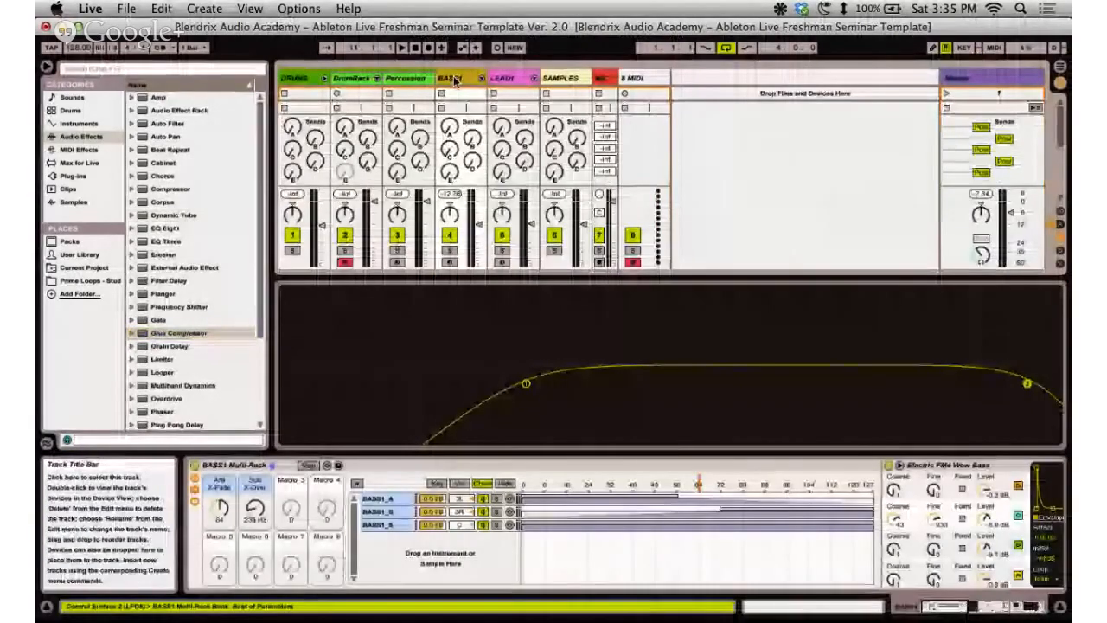
click(395, 524)
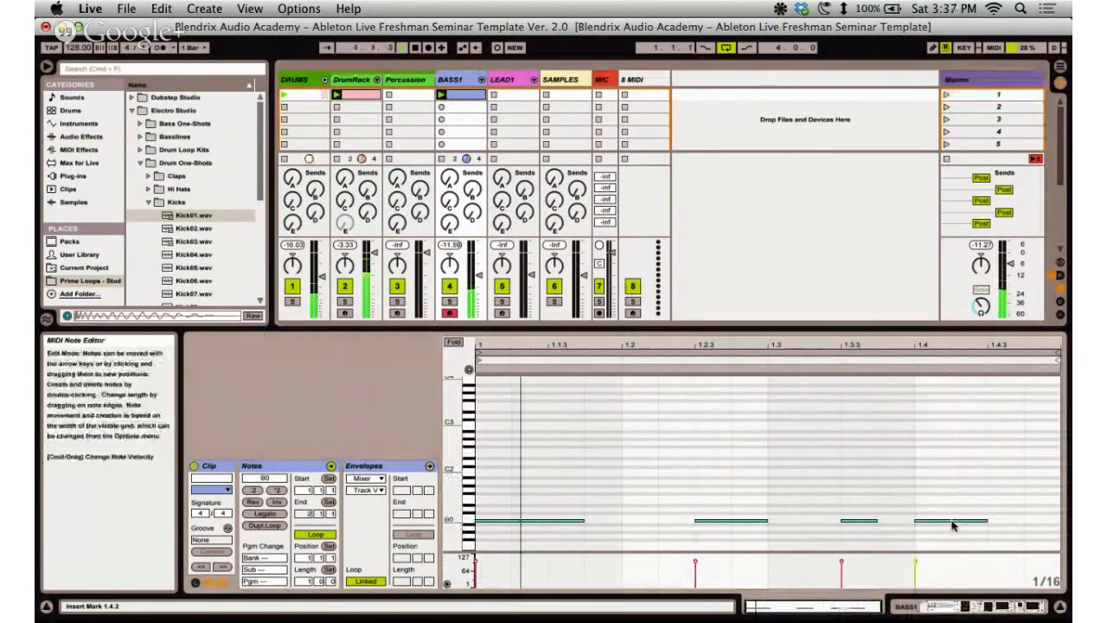
Move the last note of the BASS1 clip to C1 at position 1.4.2.
mouse_move(954, 522)
mouse_down()
mouse_move(994, 525)
mouse_move(977, 516)
mouse_up()
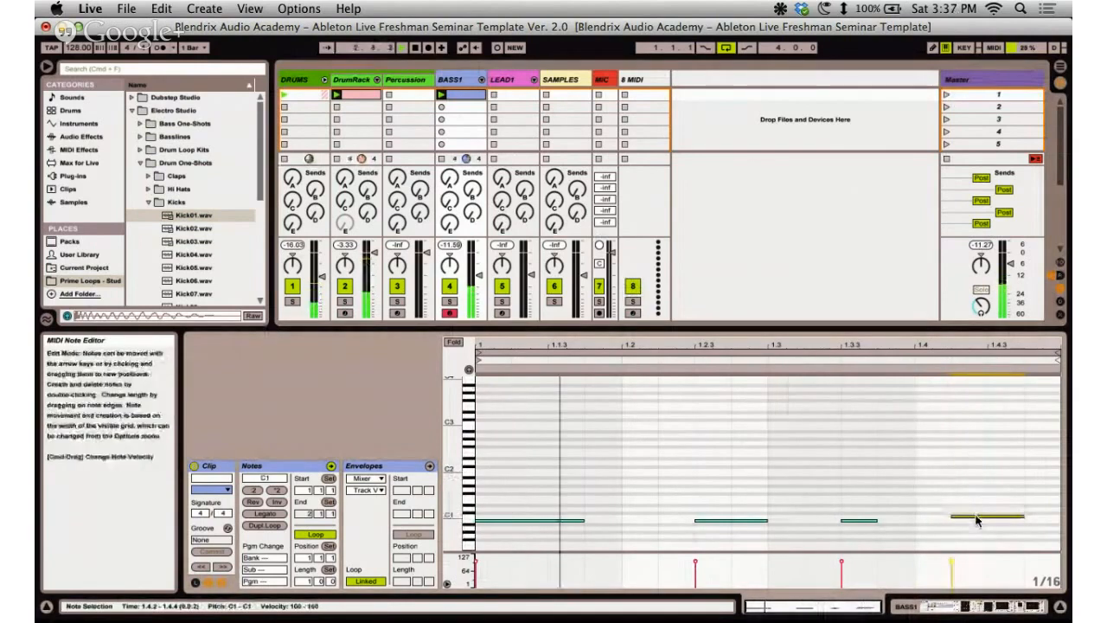
click(975, 462)
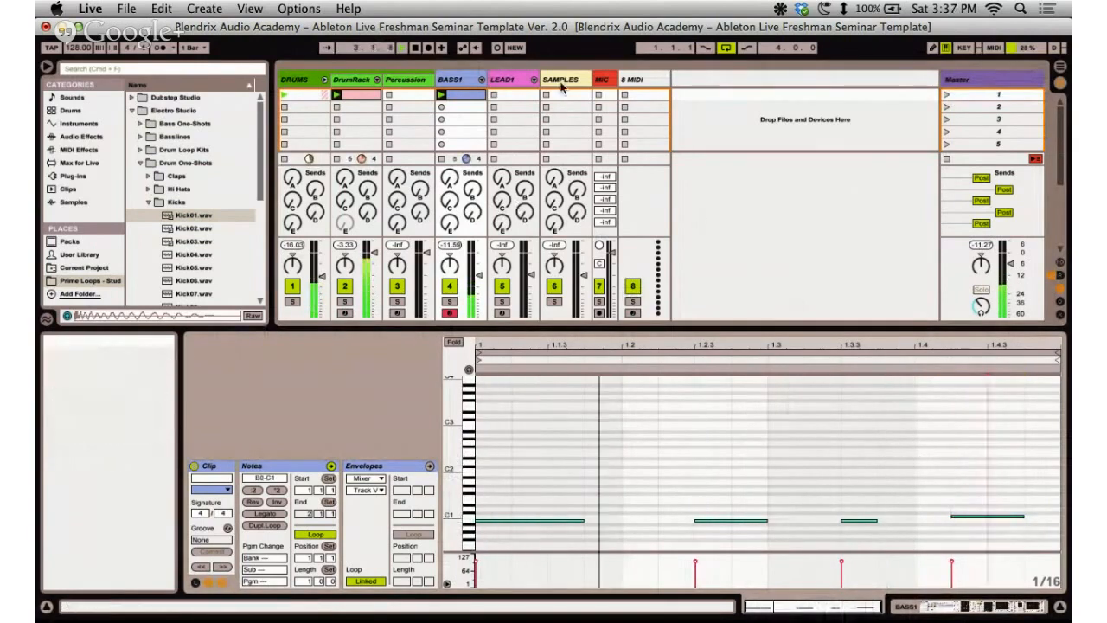
Show the BASS1 track's devices instead of its clip notes, and find the Sub Bass Sidechain Compressor.
click(456, 81)
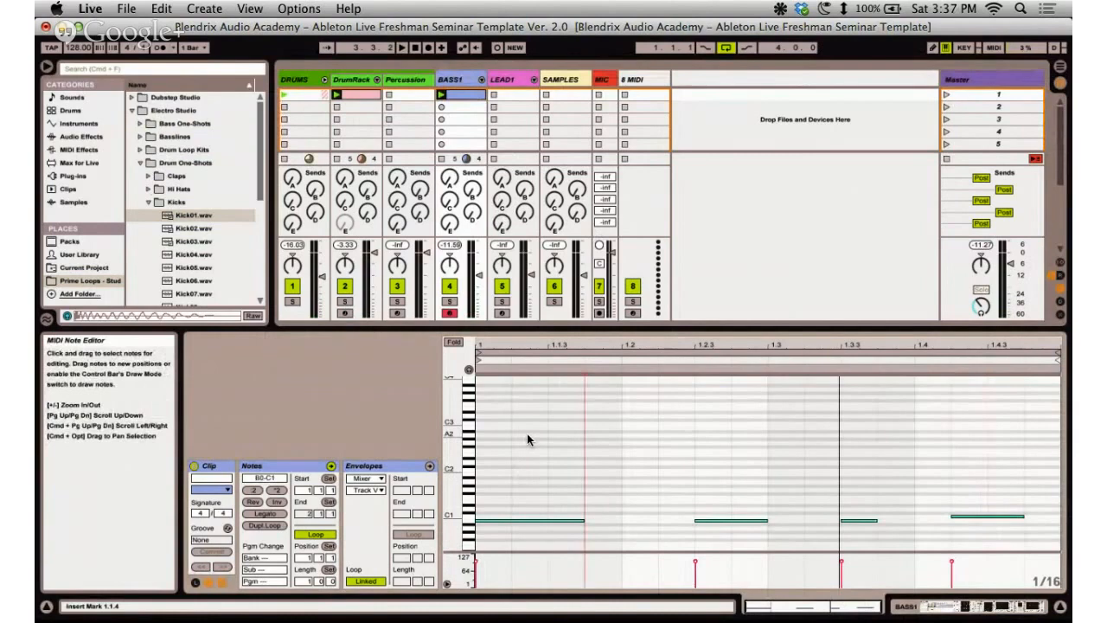
click(550, 491)
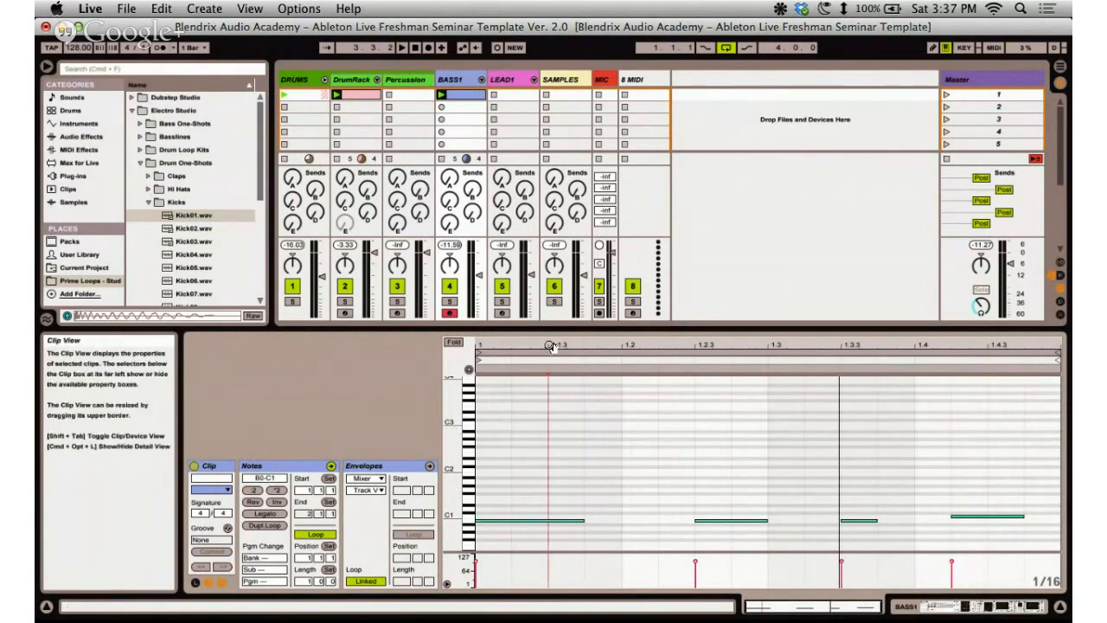
click(464, 82)
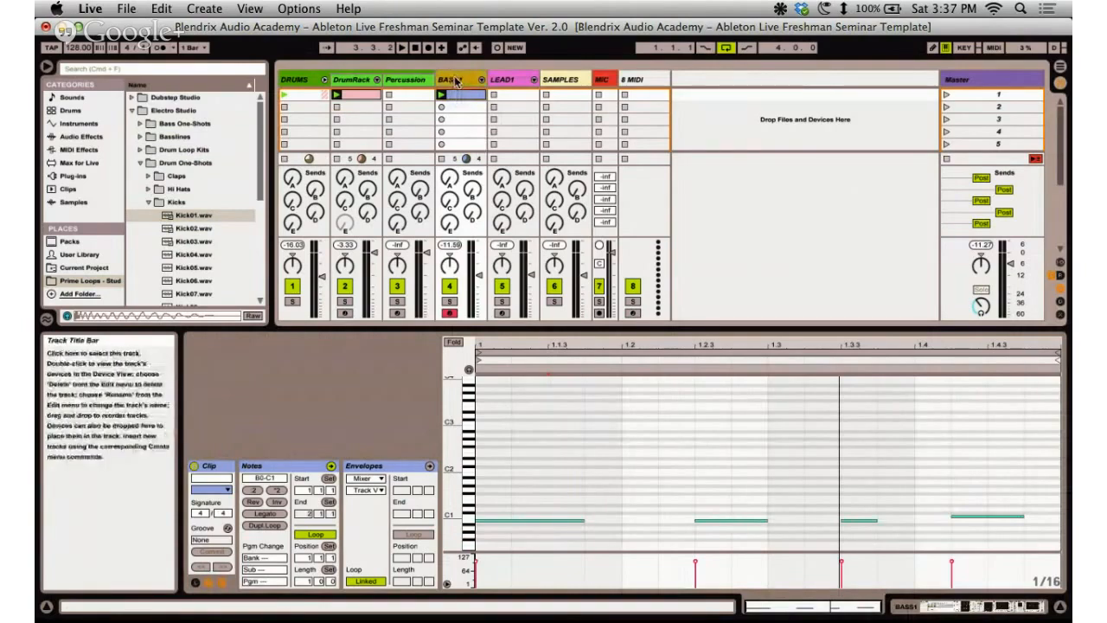
double_click(458, 79)
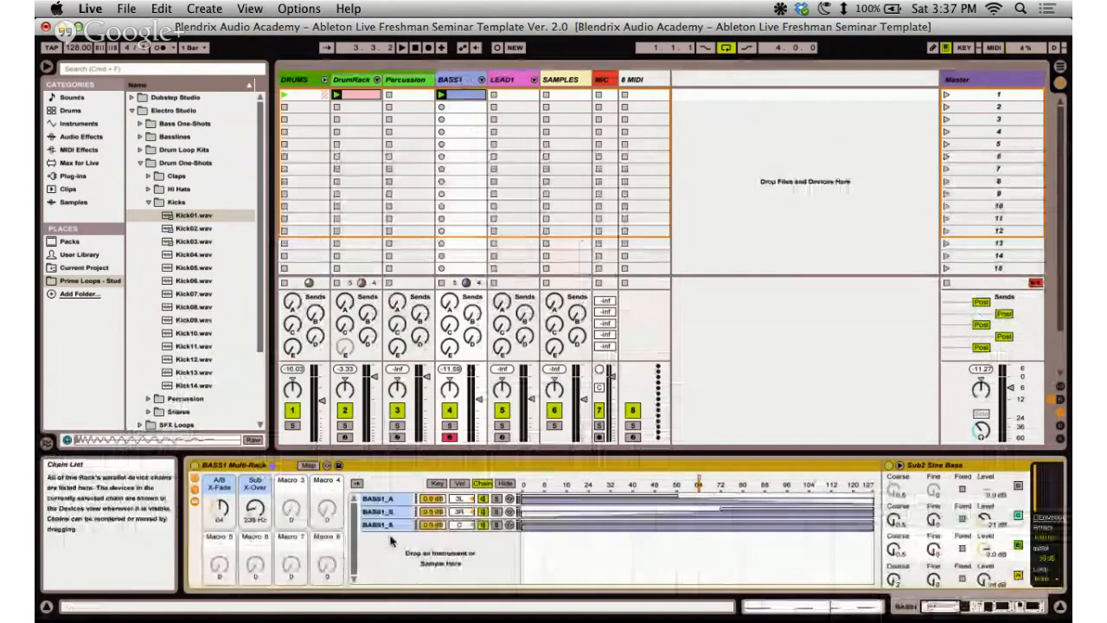
click(969, 608)
drag(968, 608, 984, 610)
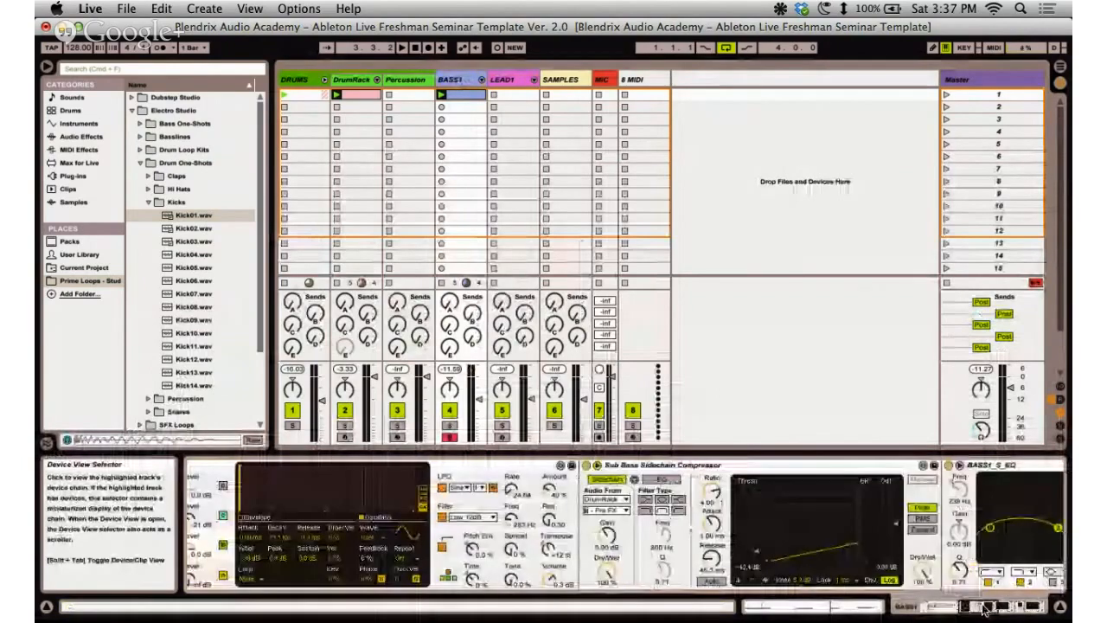
click(696, 467)
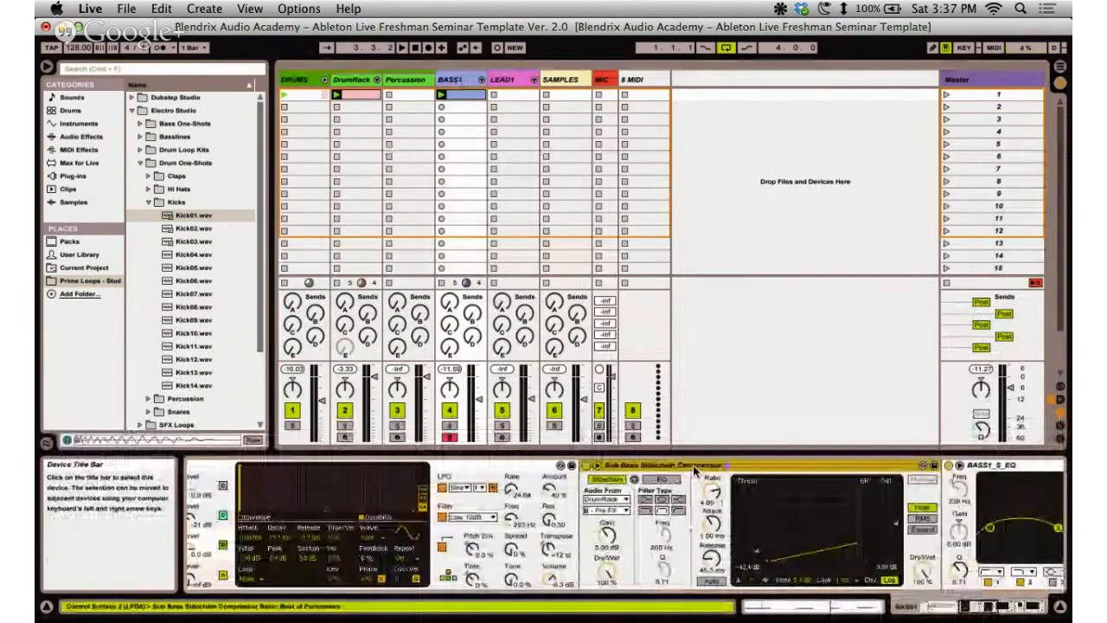
Compare the BASS1_B and BASS1_S chains, and return to the Sub Bass Sidechain Compressor in BASS1_S.
click(957, 610)
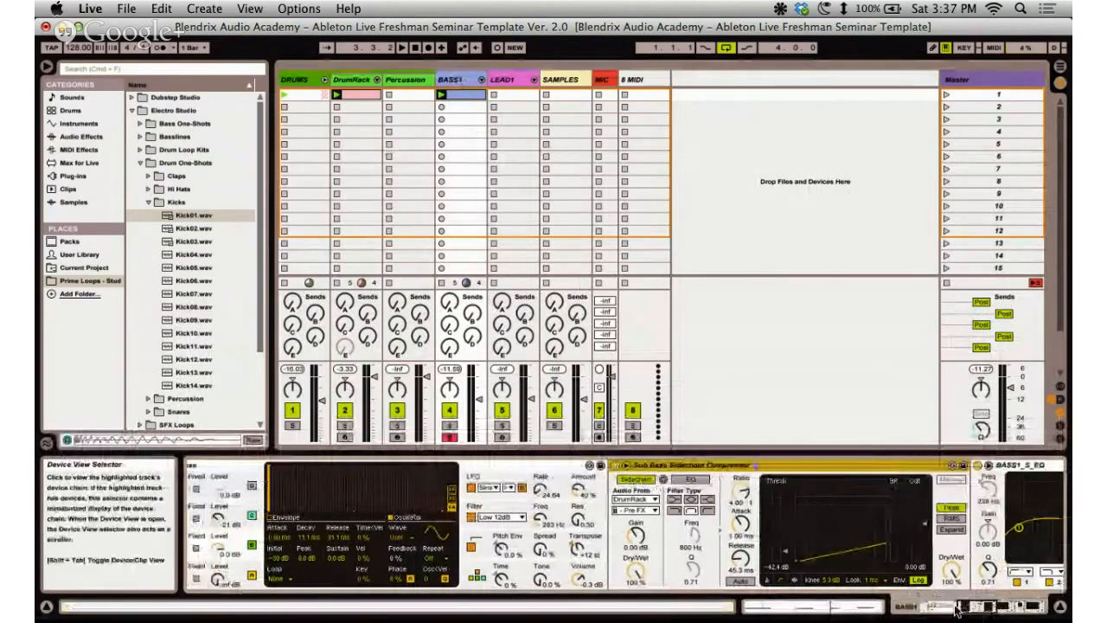
click(957, 611)
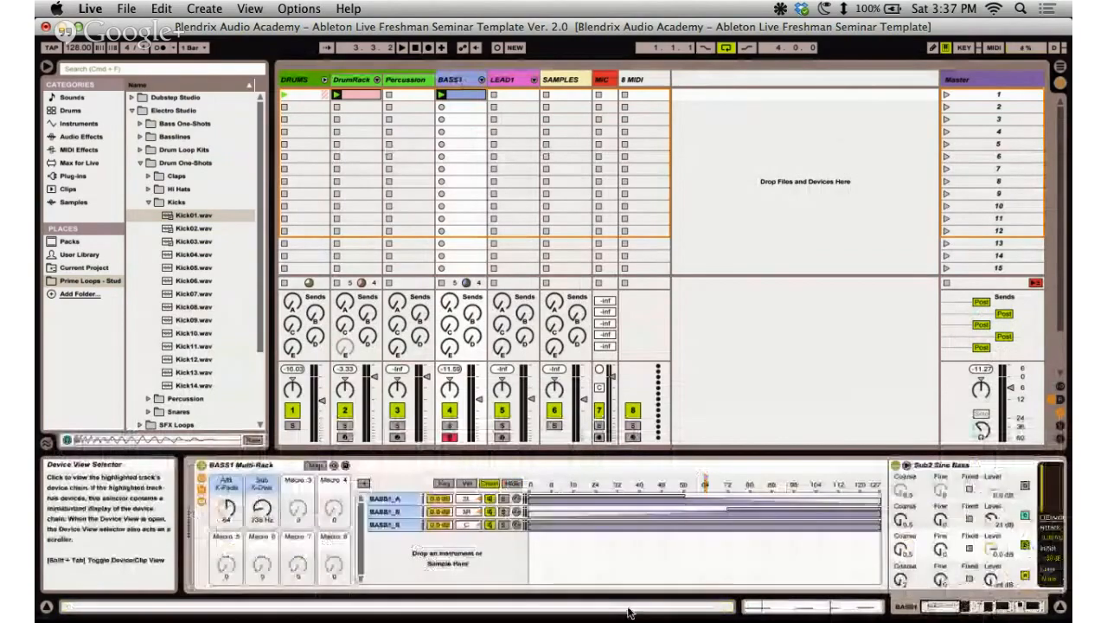
click(396, 510)
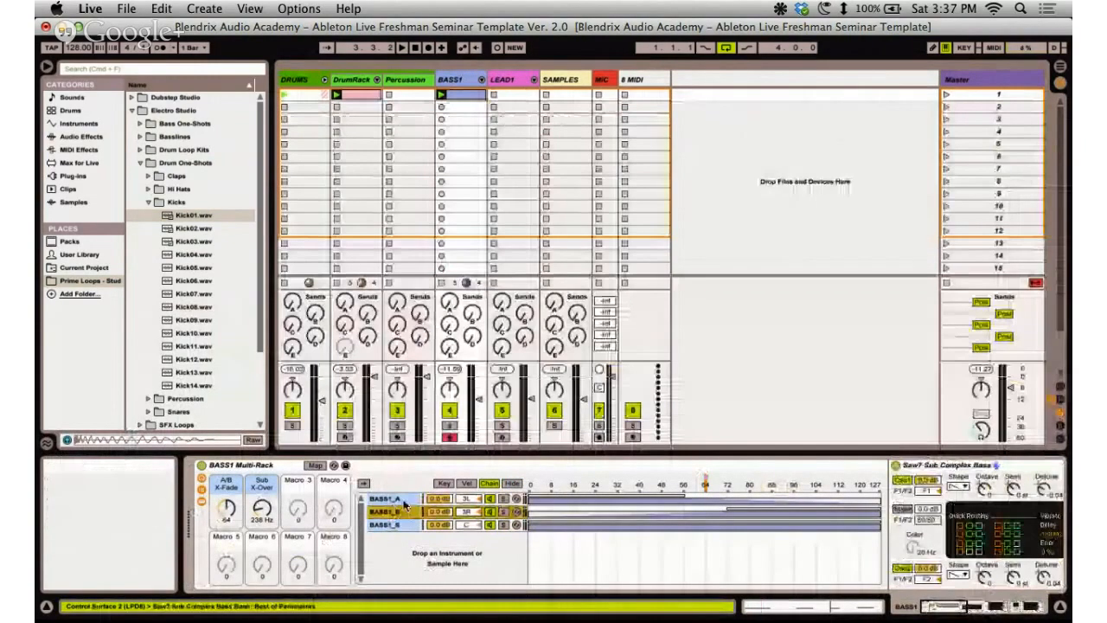
click(391, 524)
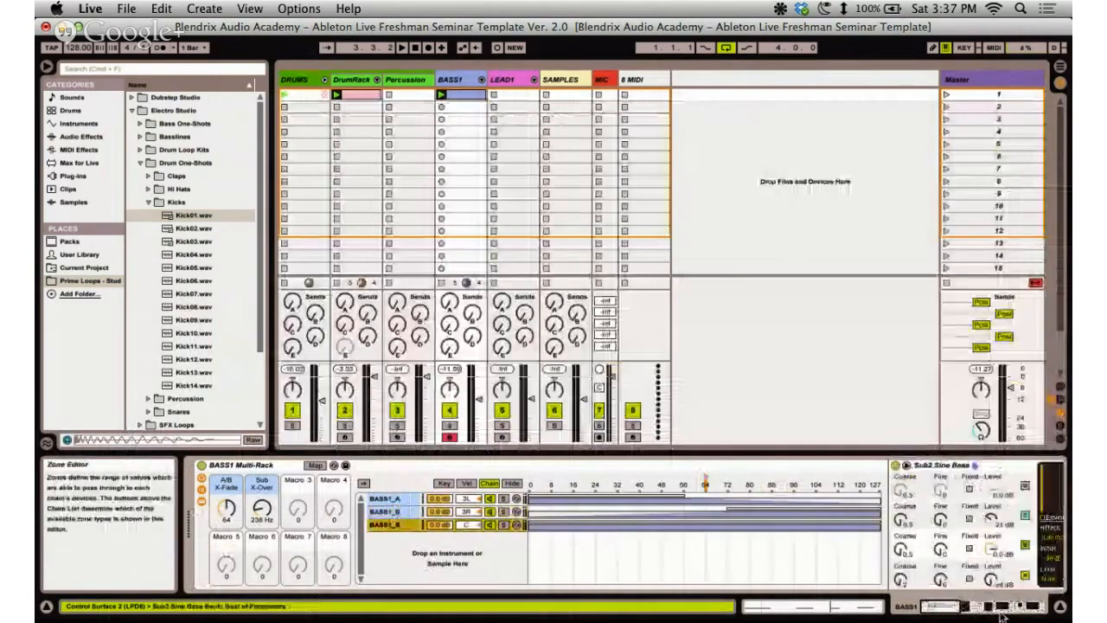
drag(951, 610, 1011, 615)
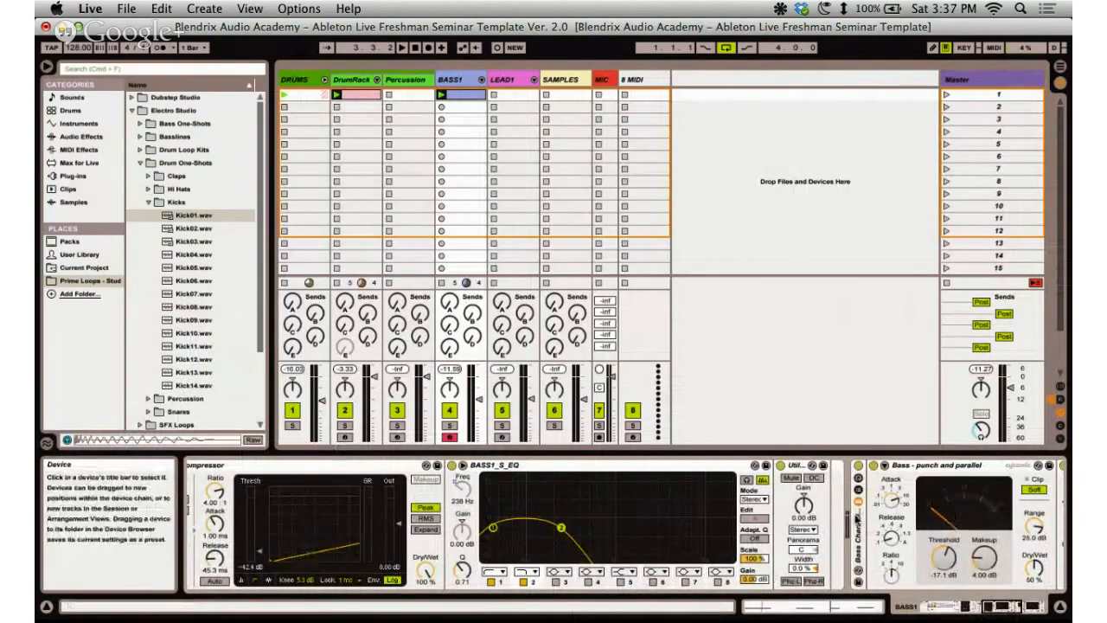
click(334, 467)
drag(1009, 608, 984, 608)
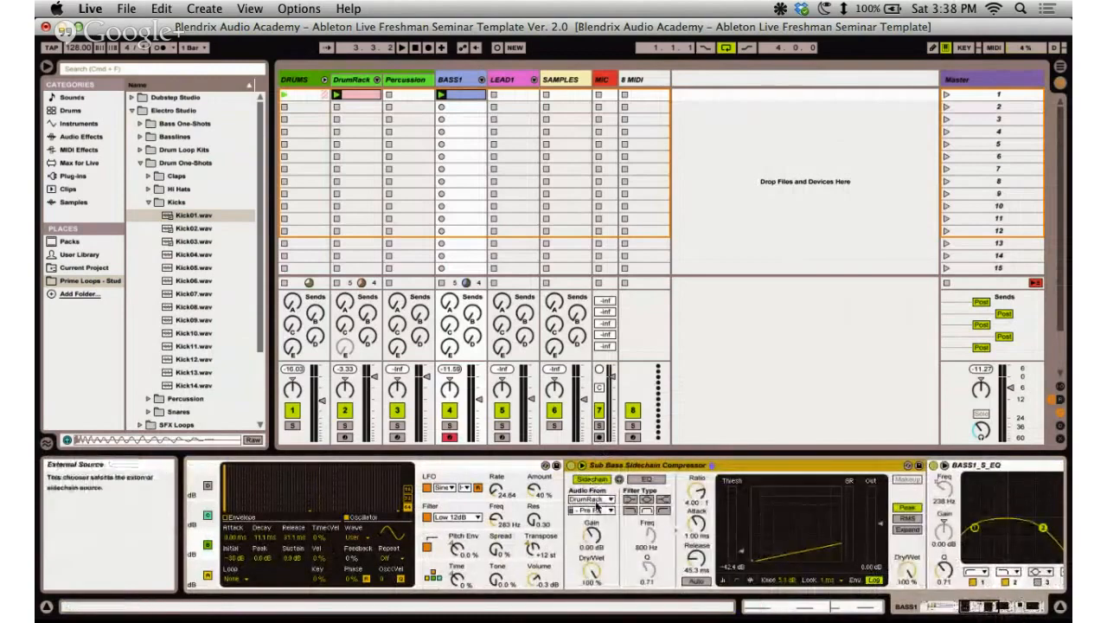
Set the Sub Bass Sidechain Compressor's sidechain source to DrumRack, tapped at the drum rack's Kick 1 Pre FX.
click(595, 500)
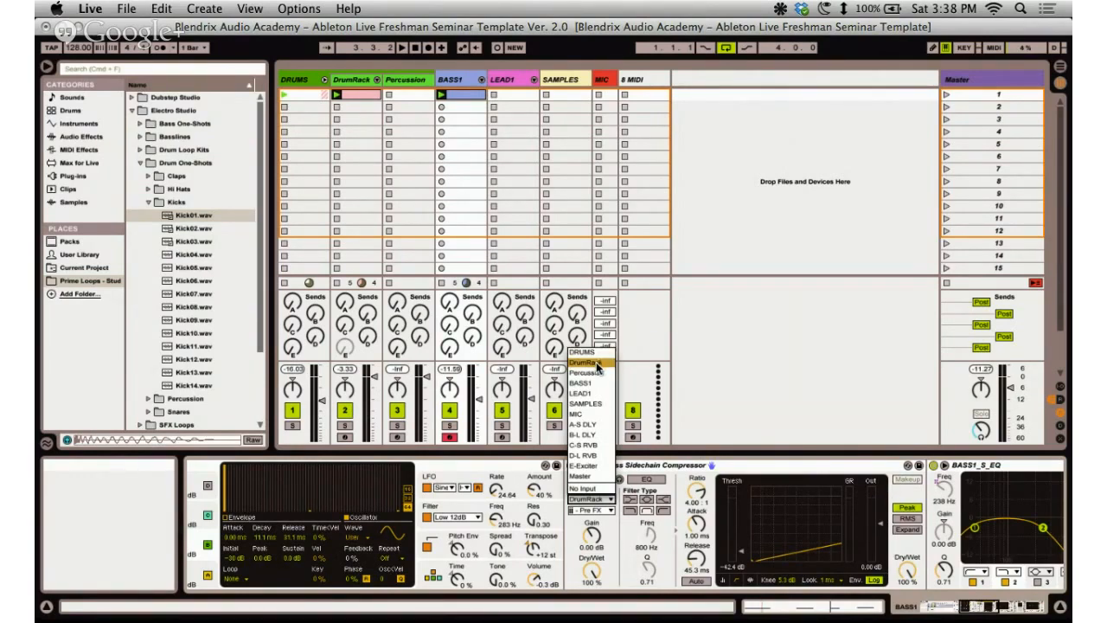
click(596, 364)
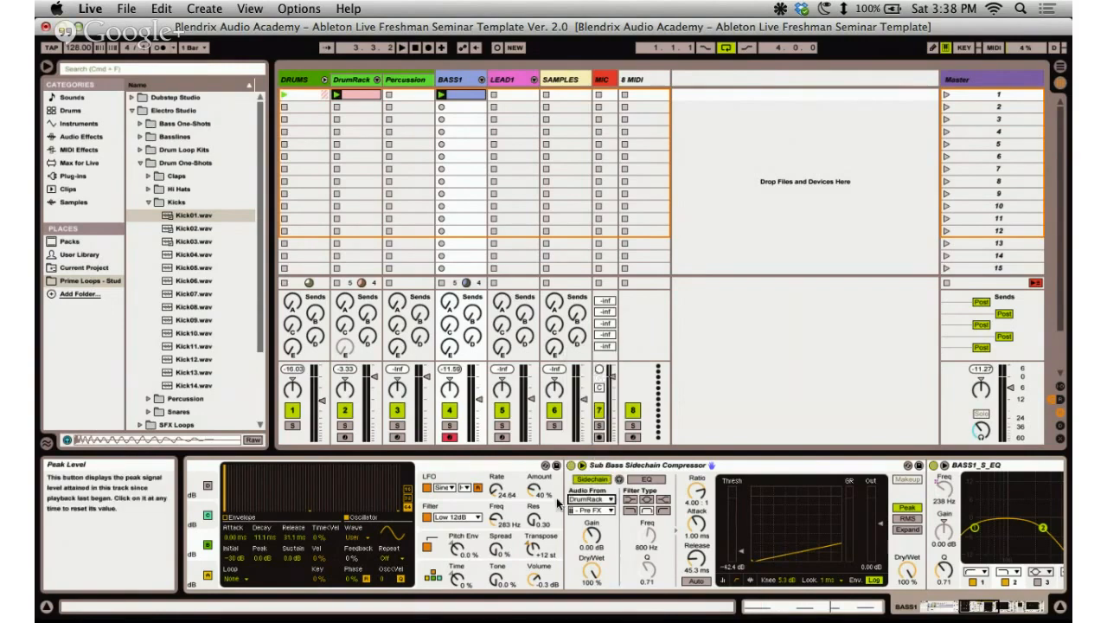
click(596, 510)
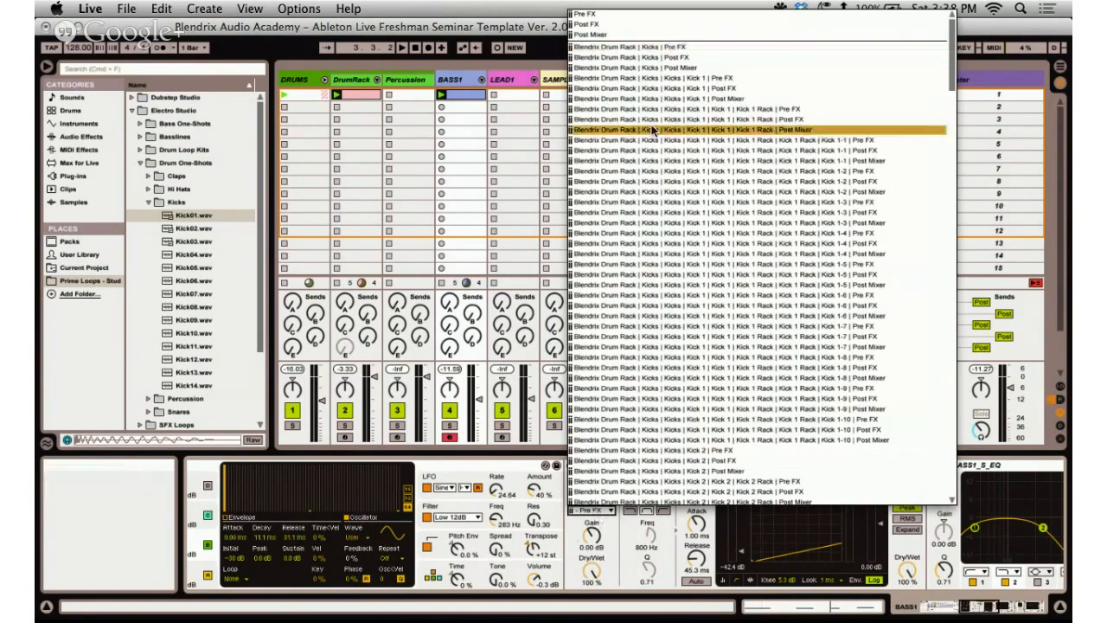
click(729, 79)
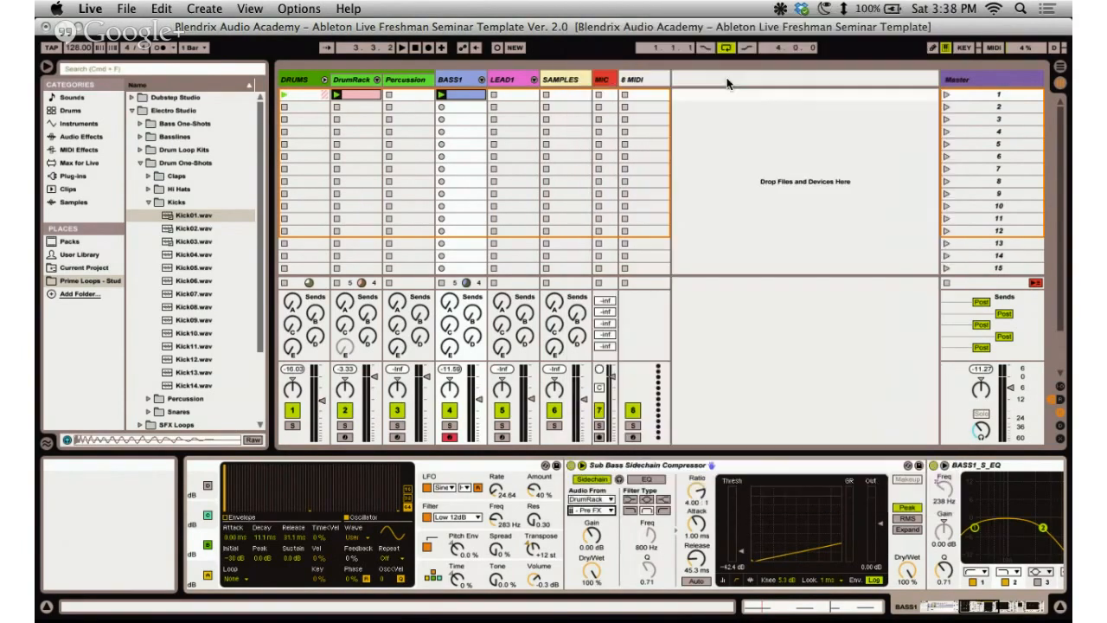
click(796, 466)
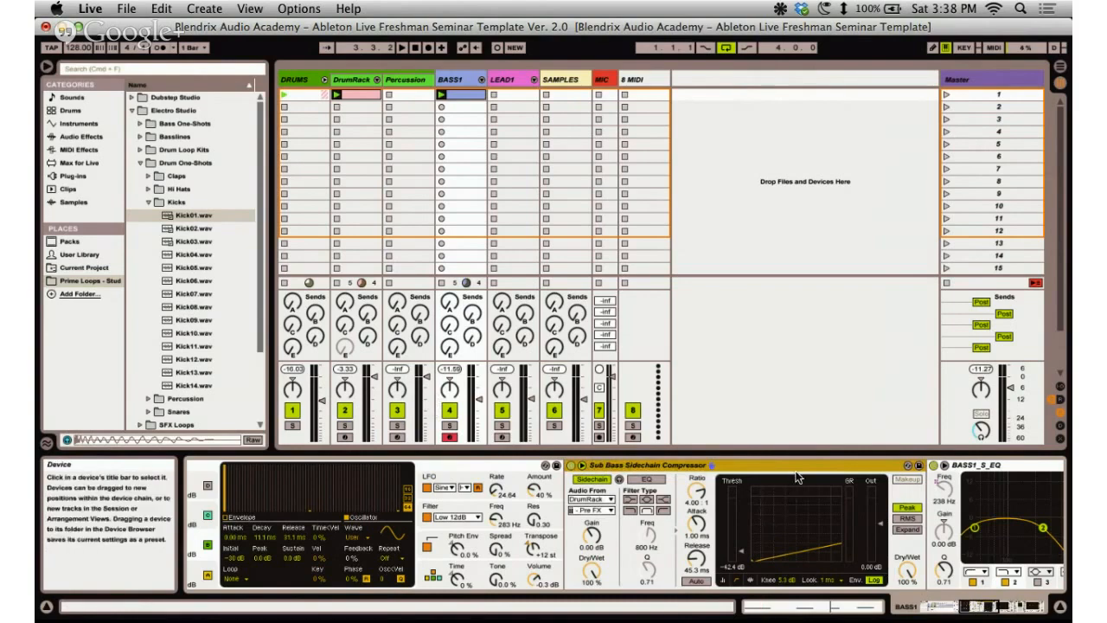
Play the first scene and solo the BASS1_S chain in the BASS1 Multi-Rack to hear the sidechained sub bass.
click(946, 94)
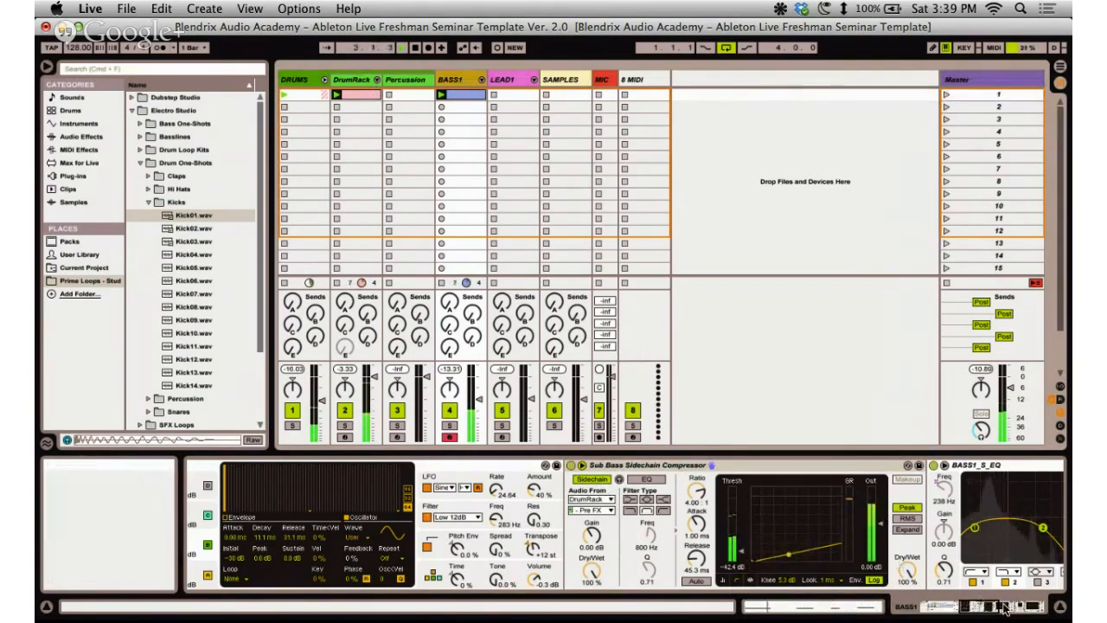
click(973, 607)
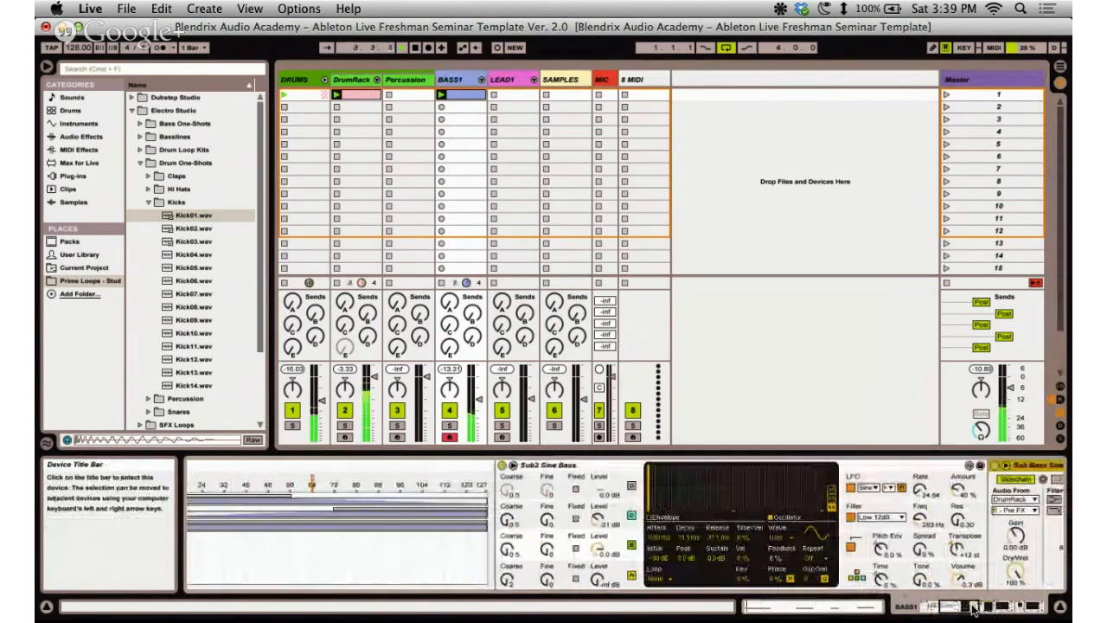
drag(973, 609, 941, 607)
click(505, 525)
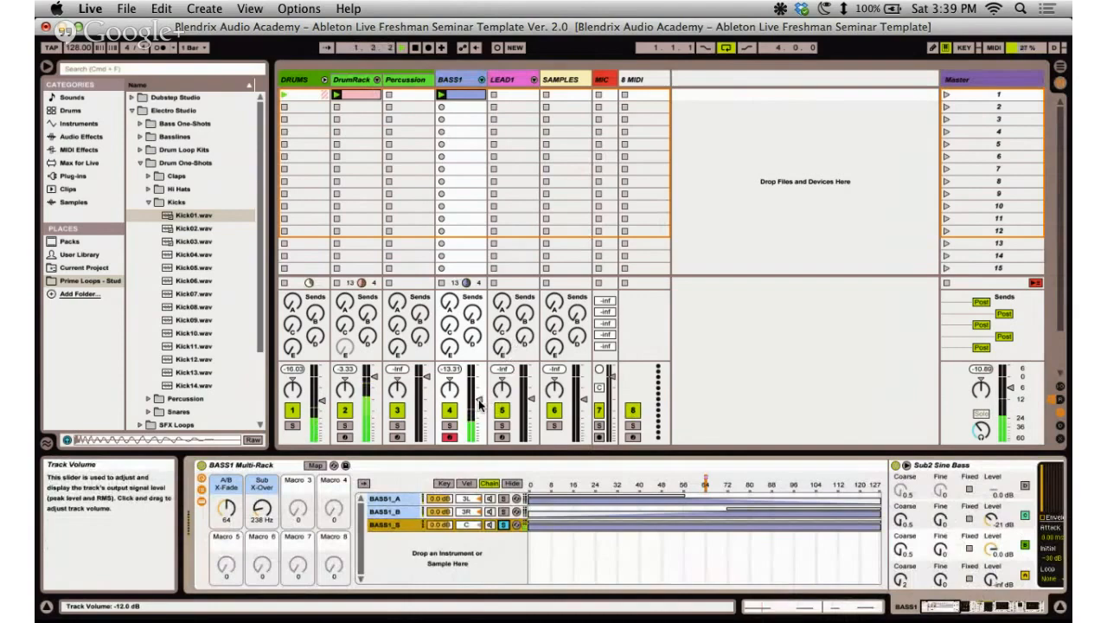
Raise the BASS1 track's volume, and set the BASS1 Multi-Rack's Sub X-Over macro to 315 Hz.
drag(477, 401, 478, 379)
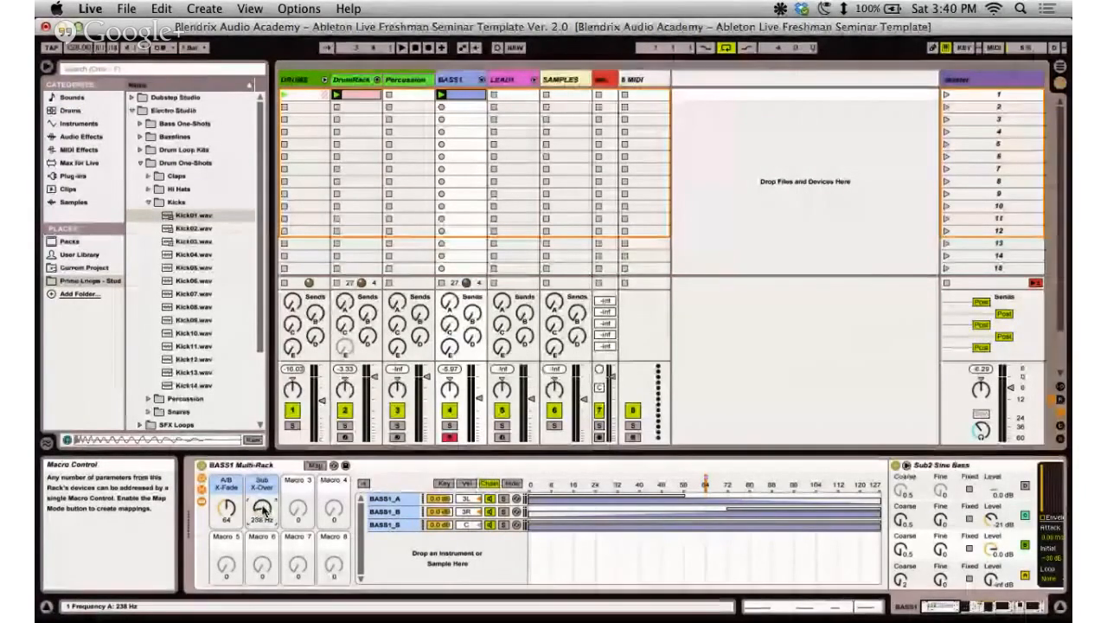
mouse_move(263, 510)
mouse_down()
mouse_move(262, 493)
mouse_move(265, 510)
mouse_up()
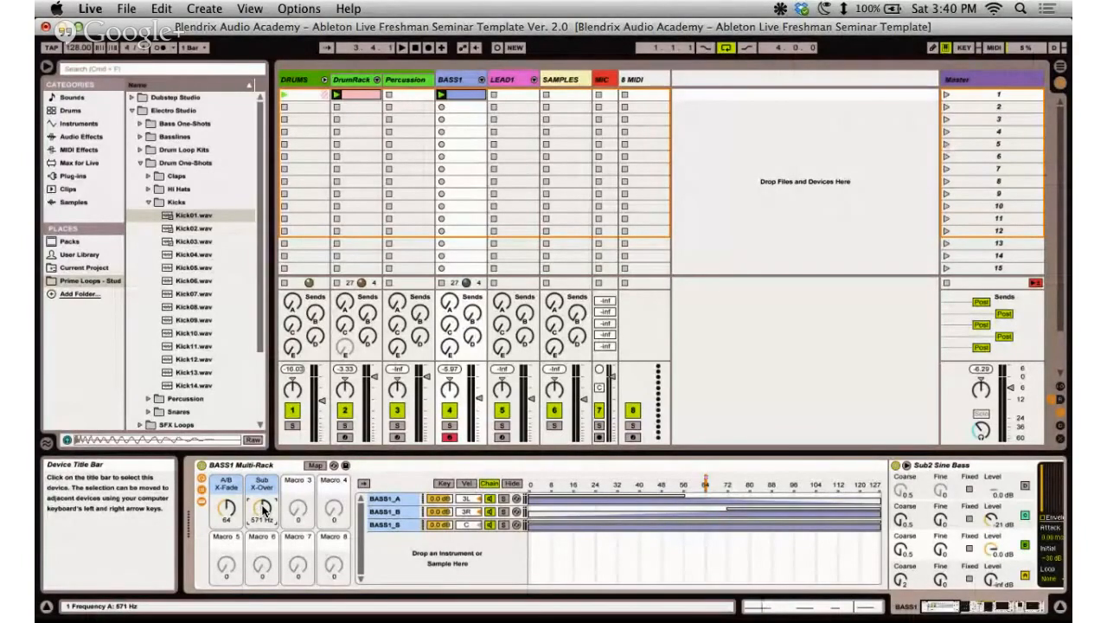
click(262, 467)
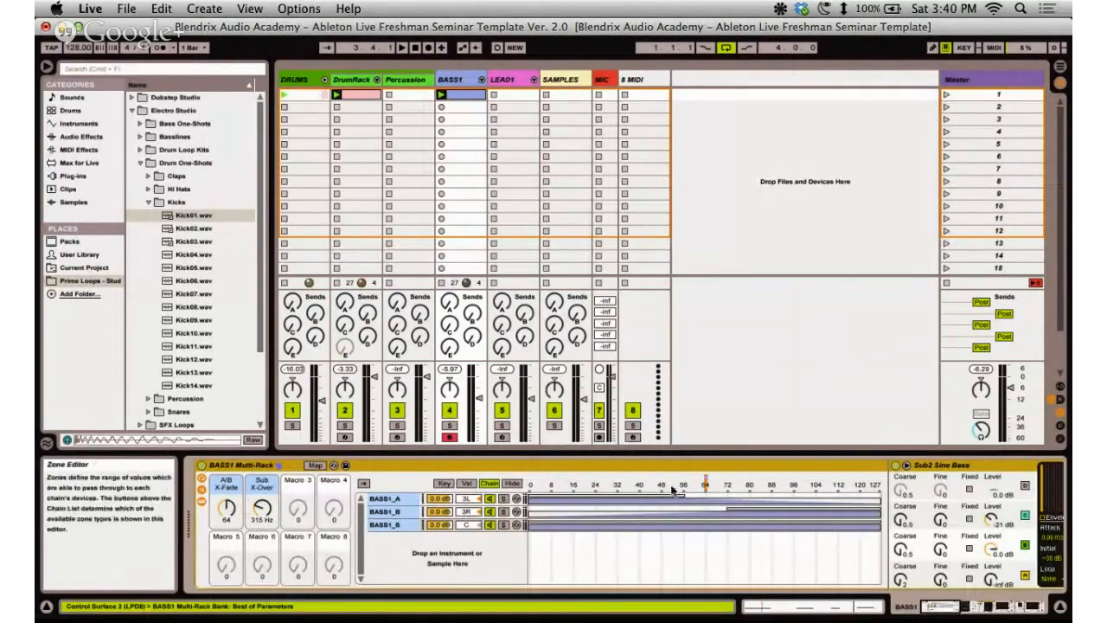
Look at the Bass - punch and parallel compressor near the end of the BASS1 device chain.
click(951, 610)
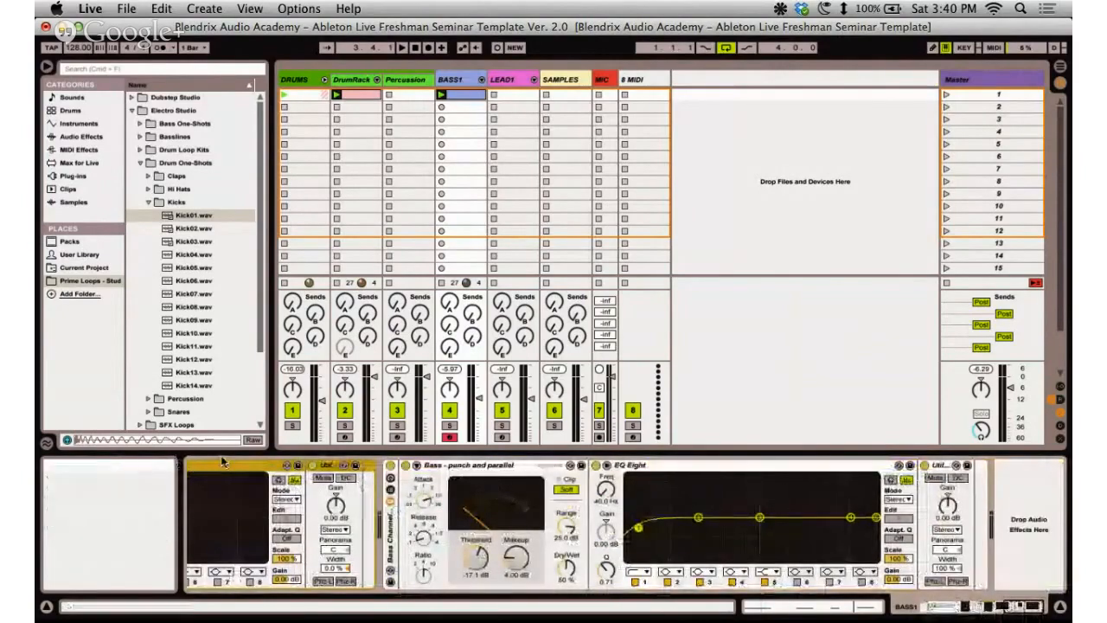
click(508, 465)
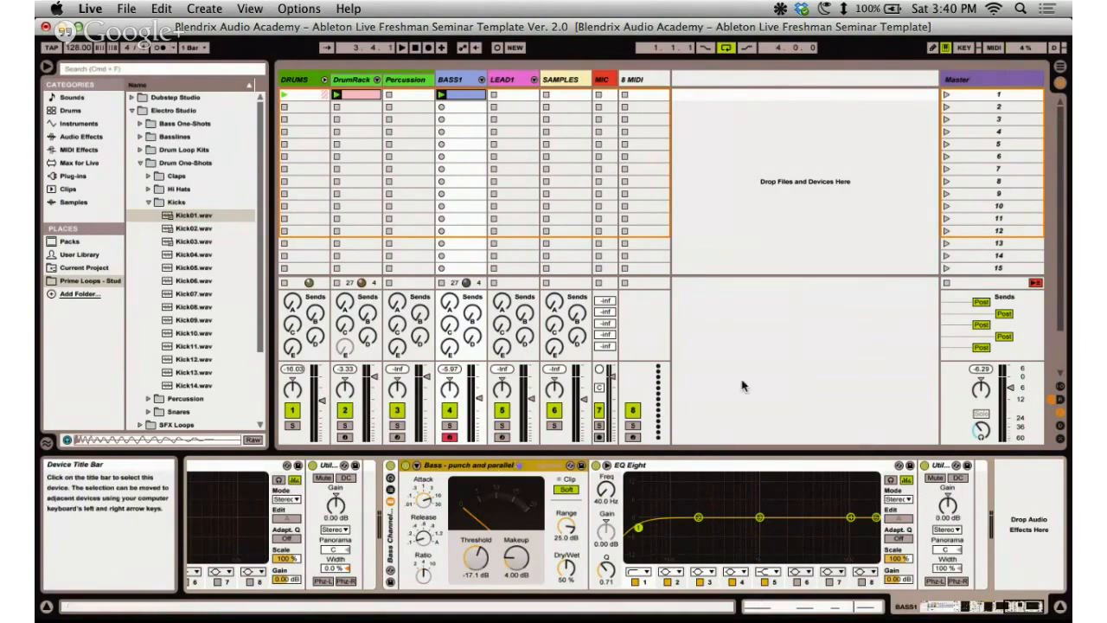
drag(1013, 607, 955, 608)
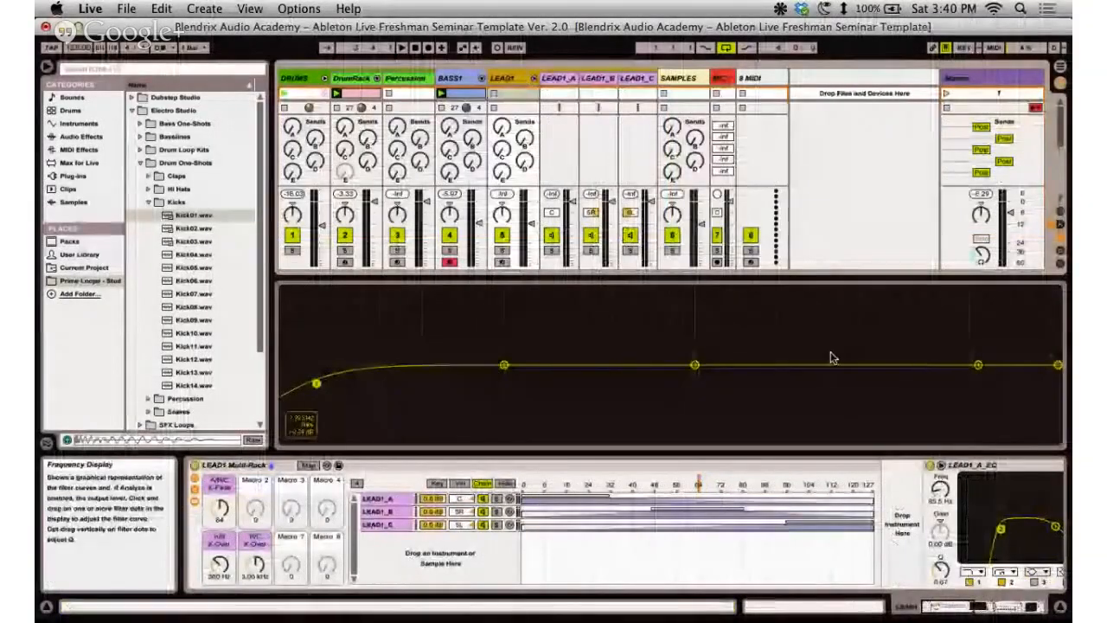
Compare the EQ curves of the LEAD1_A, LEAD1_B and LEAD1_C chains in the LEAD1 Multi-Rack.
click(1003, 465)
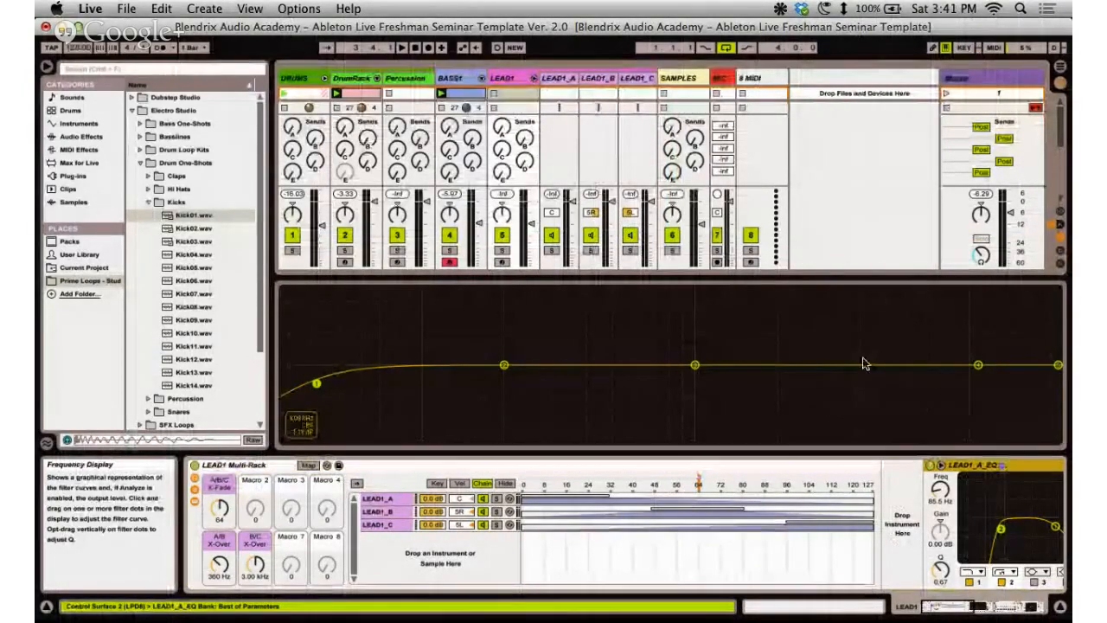
click(941, 464)
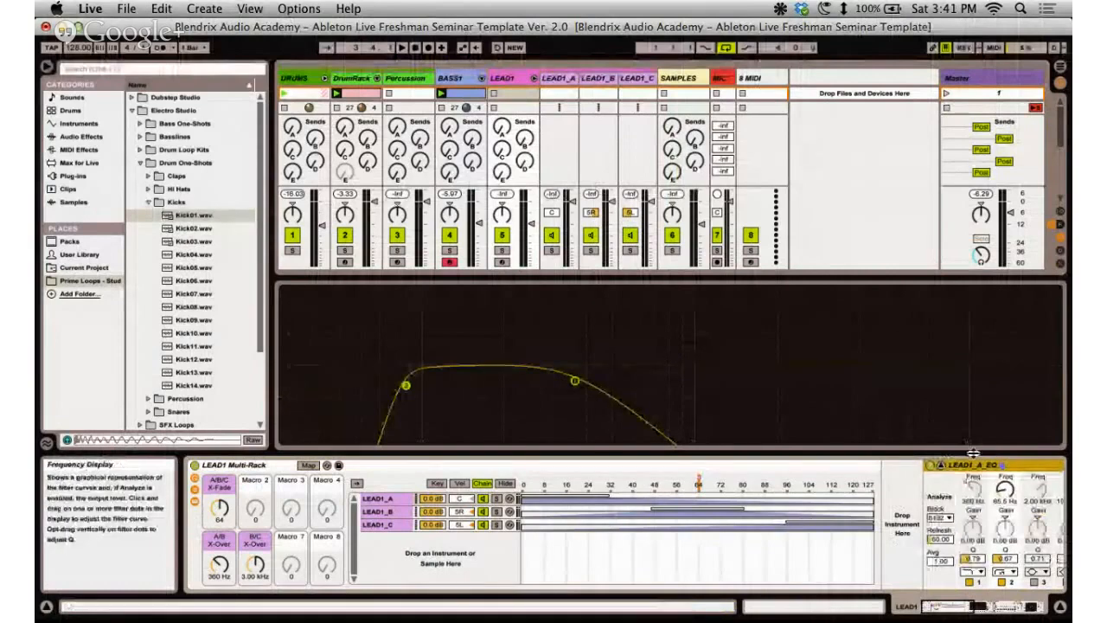
click(380, 511)
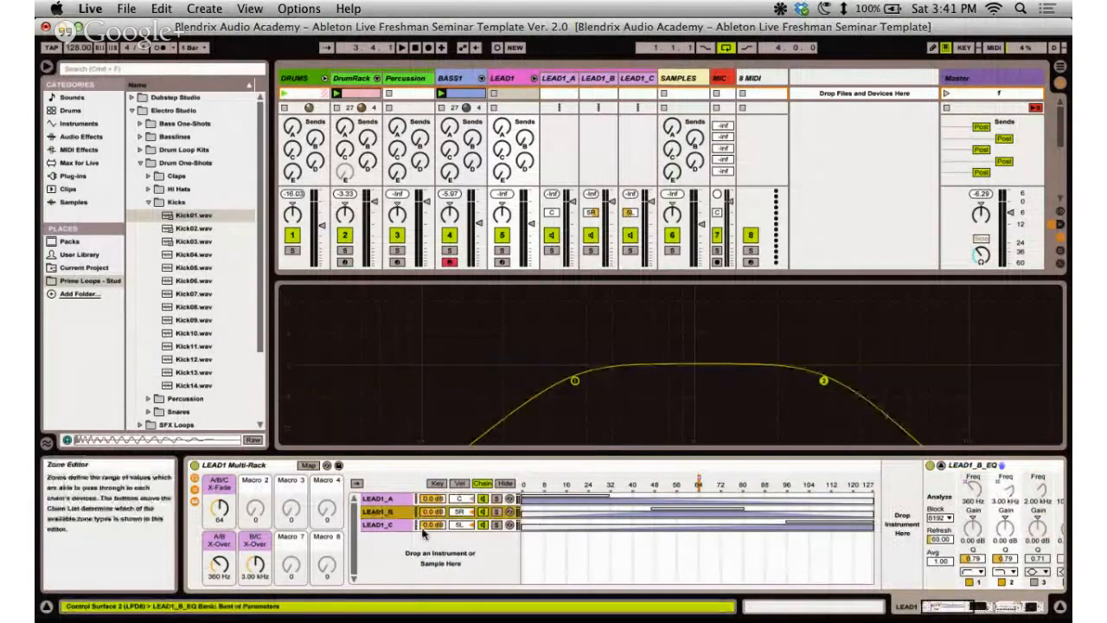
click(394, 524)
click(396, 511)
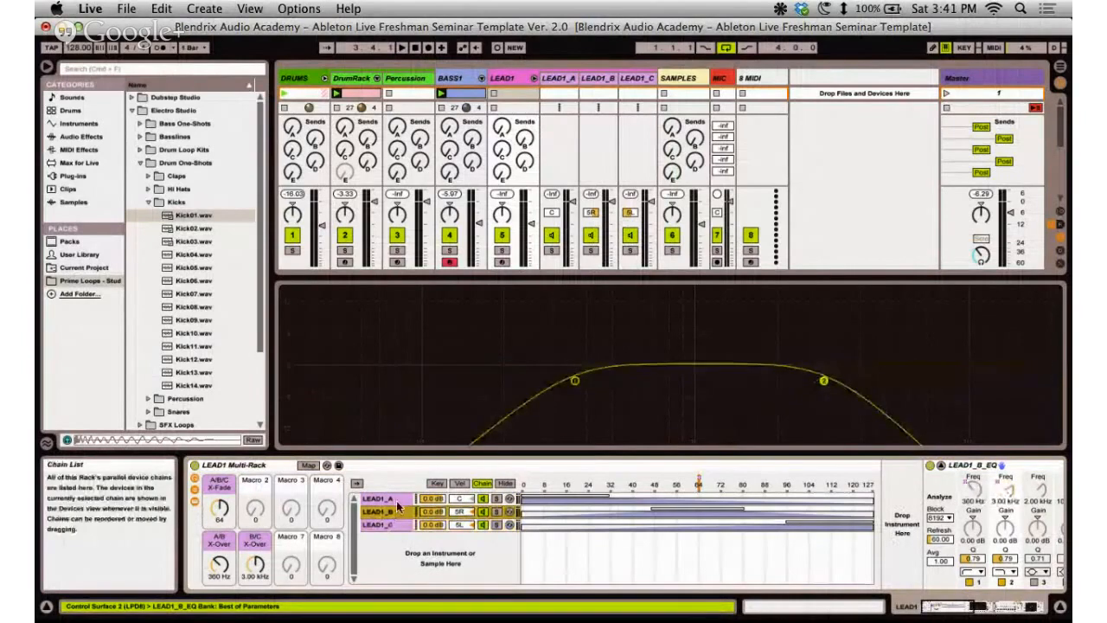
click(397, 500)
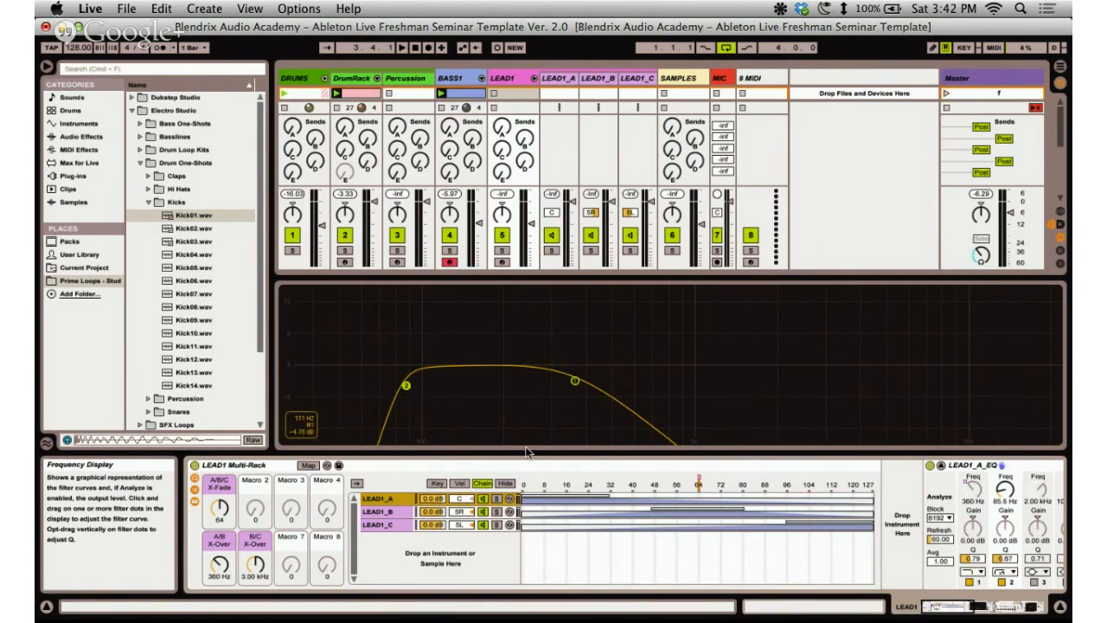
click(390, 511)
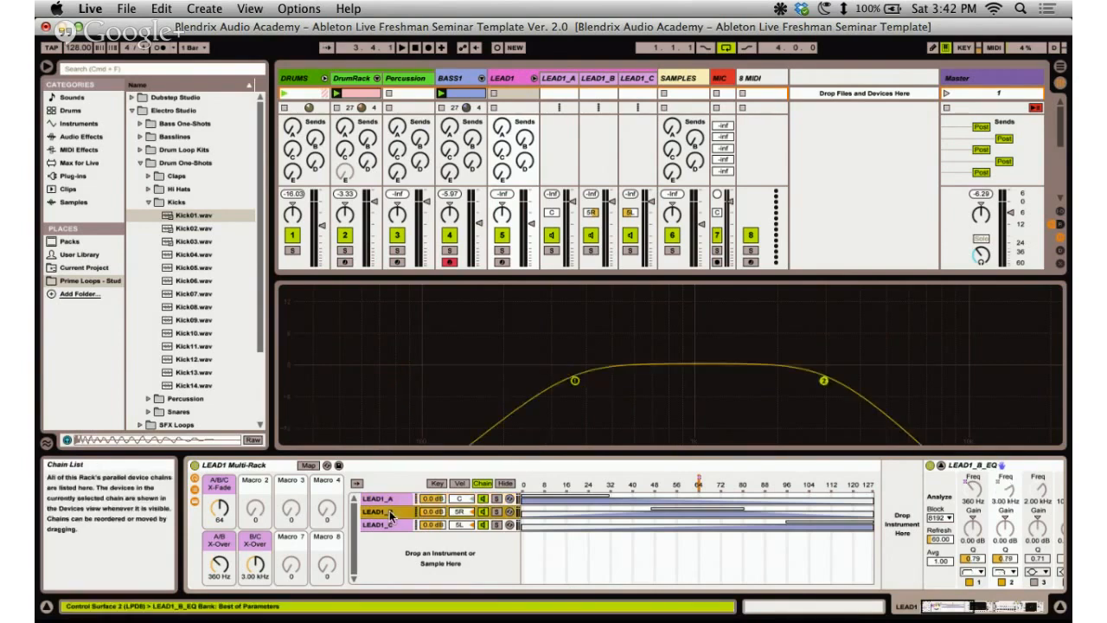
Compare the EQ filter curves of the LEAD1_A, LEAD1_B and LEAD1_C chains in the LEAD1 Multi-Rack.
click(390, 524)
click(389, 511)
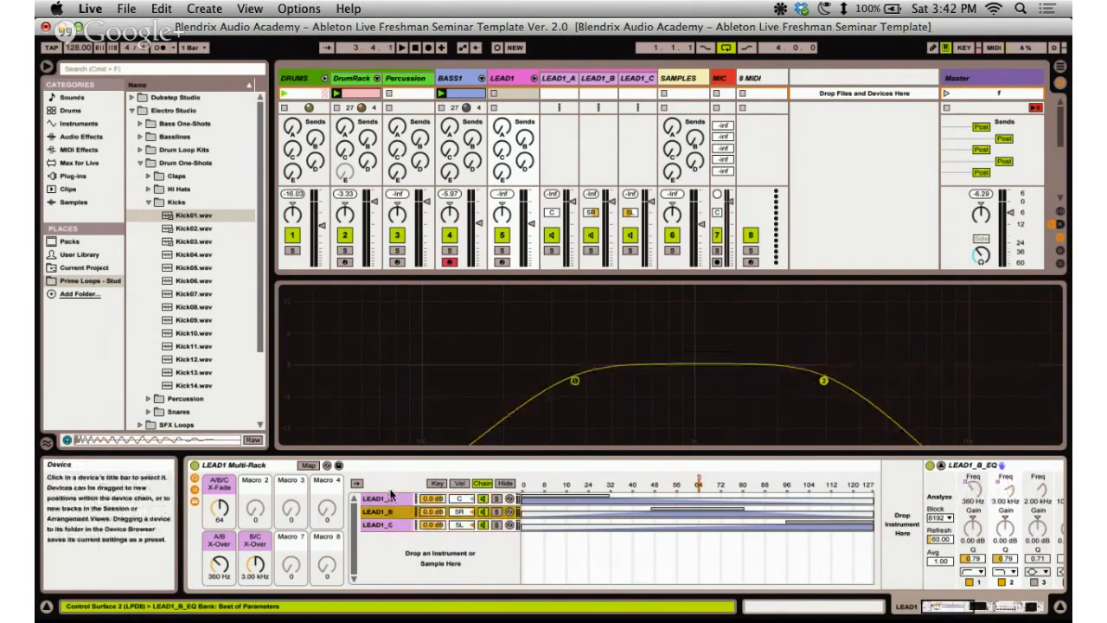
click(391, 500)
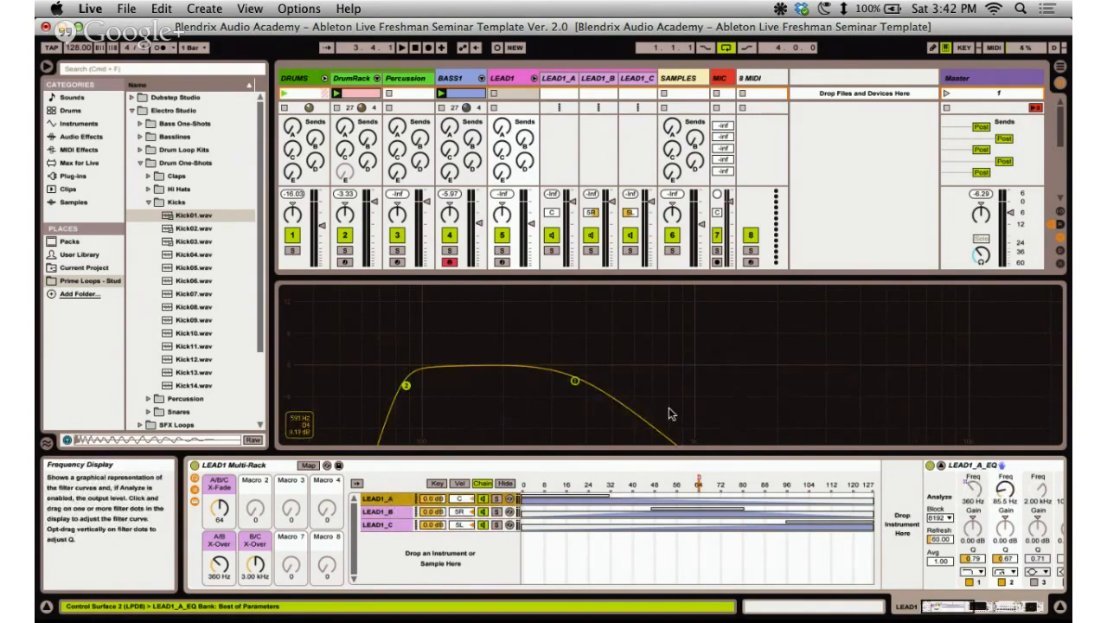
click(474, 511)
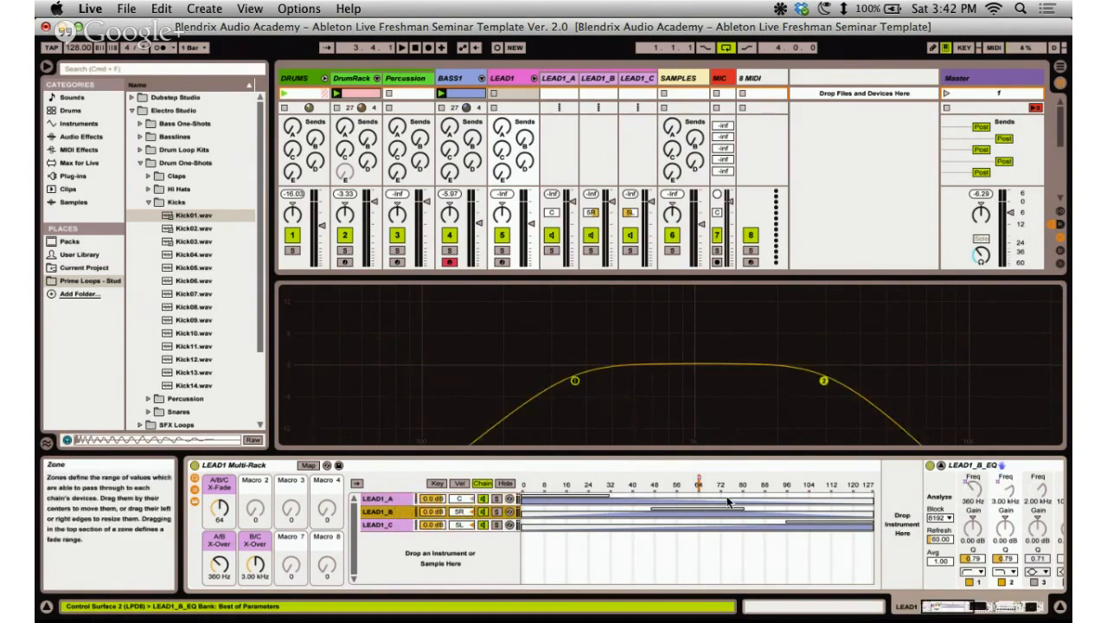
click(410, 524)
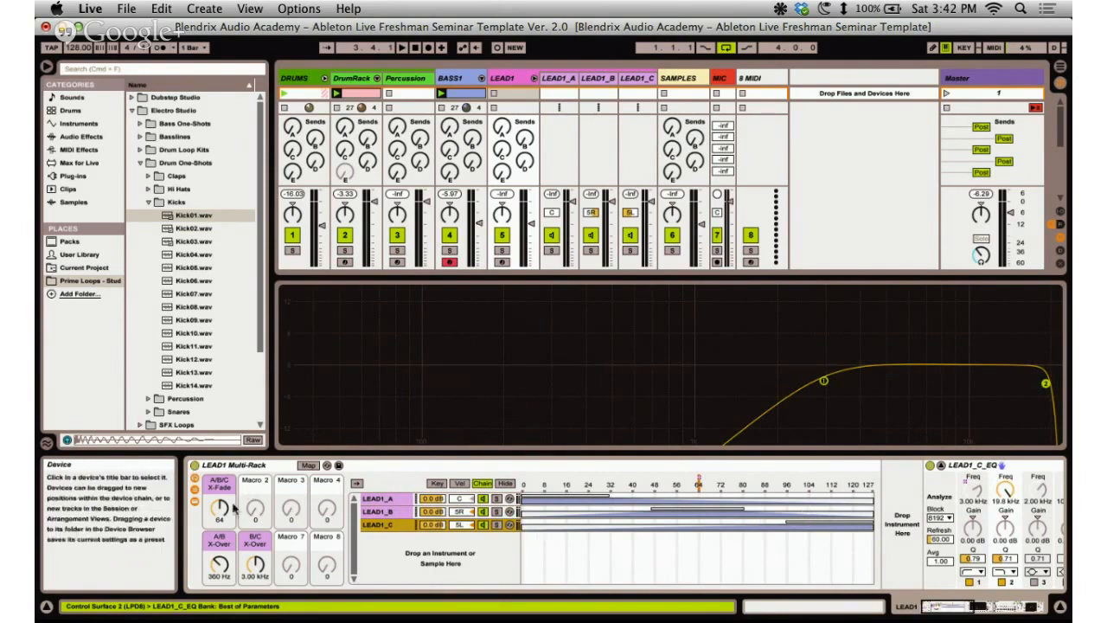
Set the LEAD1 Multi-Rack's A/B/C X-Fade macro to 58 and select the LEAD1_C chain.
mouse_move(224, 509)
mouse_down()
mouse_move(224, 499)
mouse_move(224, 512)
mouse_up()
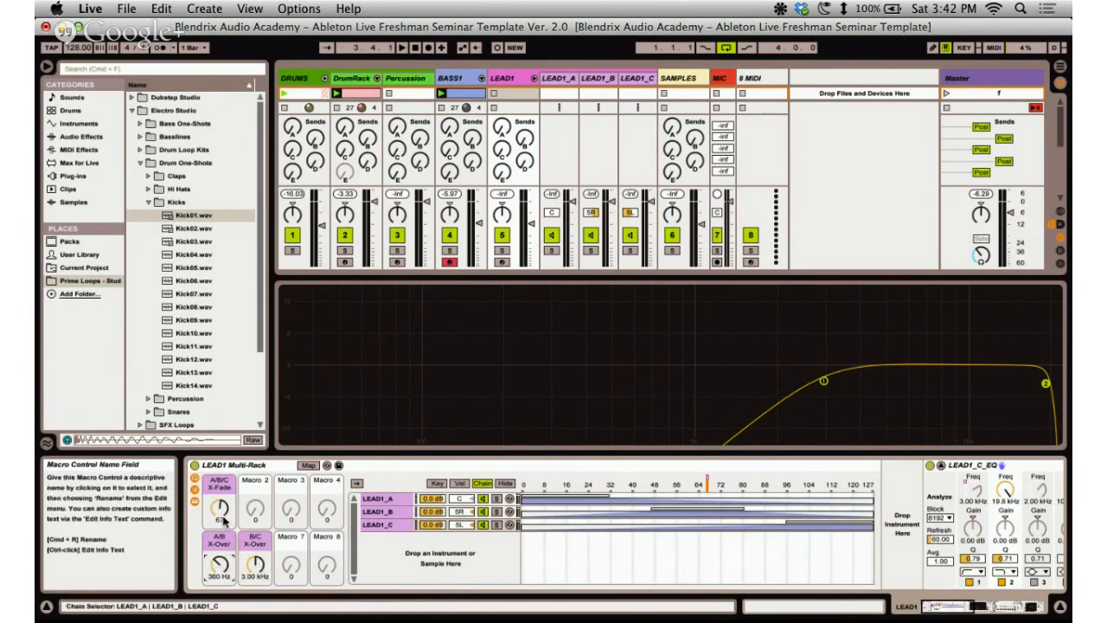
drag(223, 517, 222, 524)
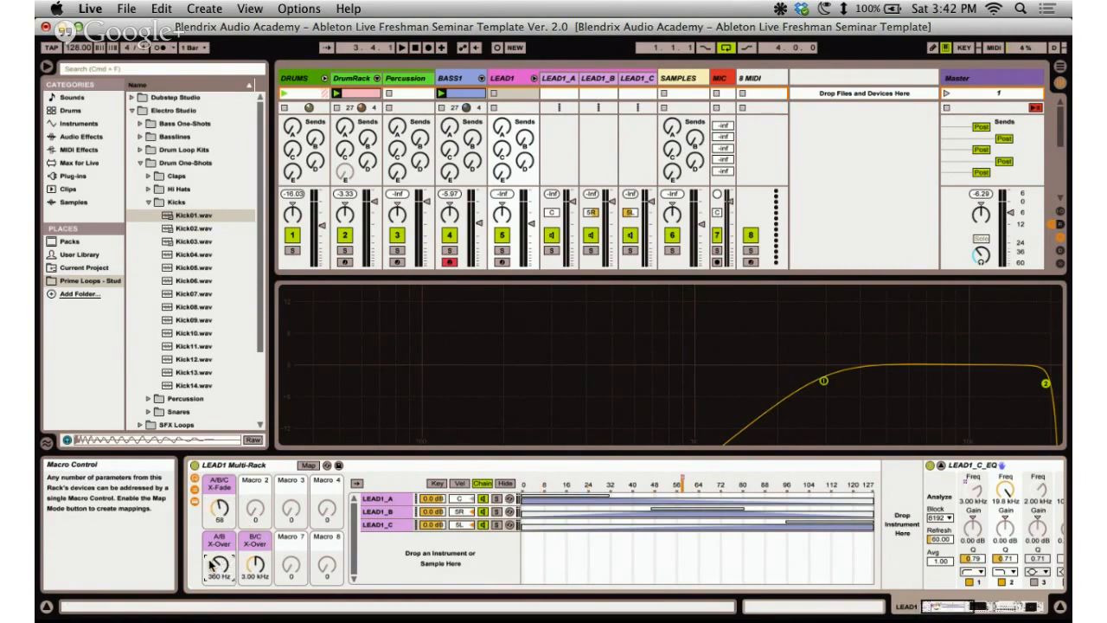
click(379, 525)
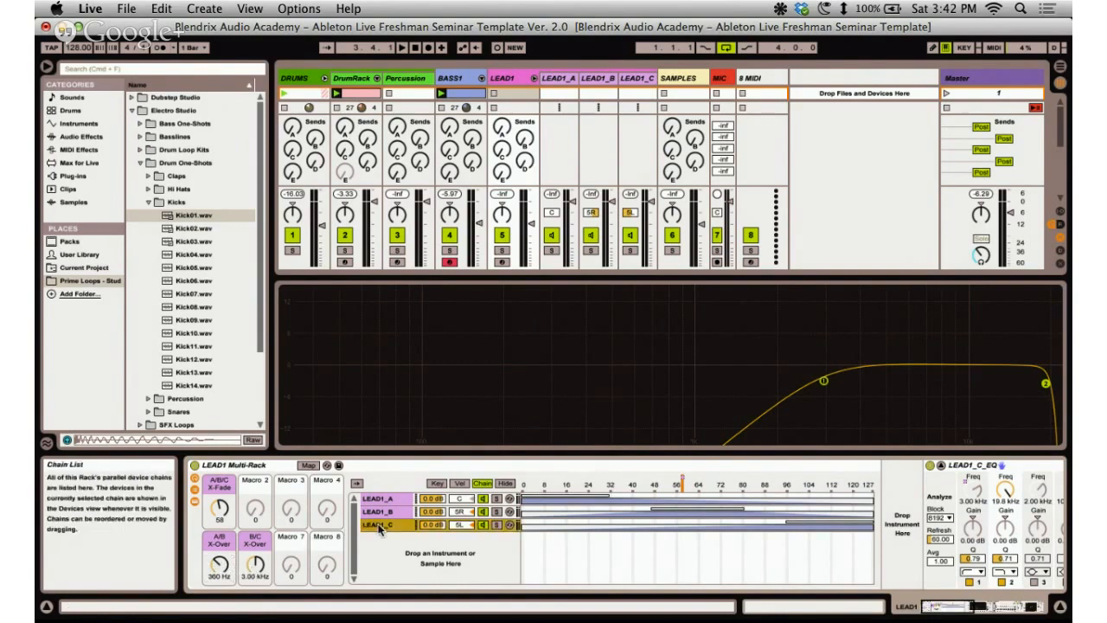
Raise the A/B X-Over macro to 1.08 kHz and check the EQ curves of LEAD1_A and LEAD1_B.
click(383, 502)
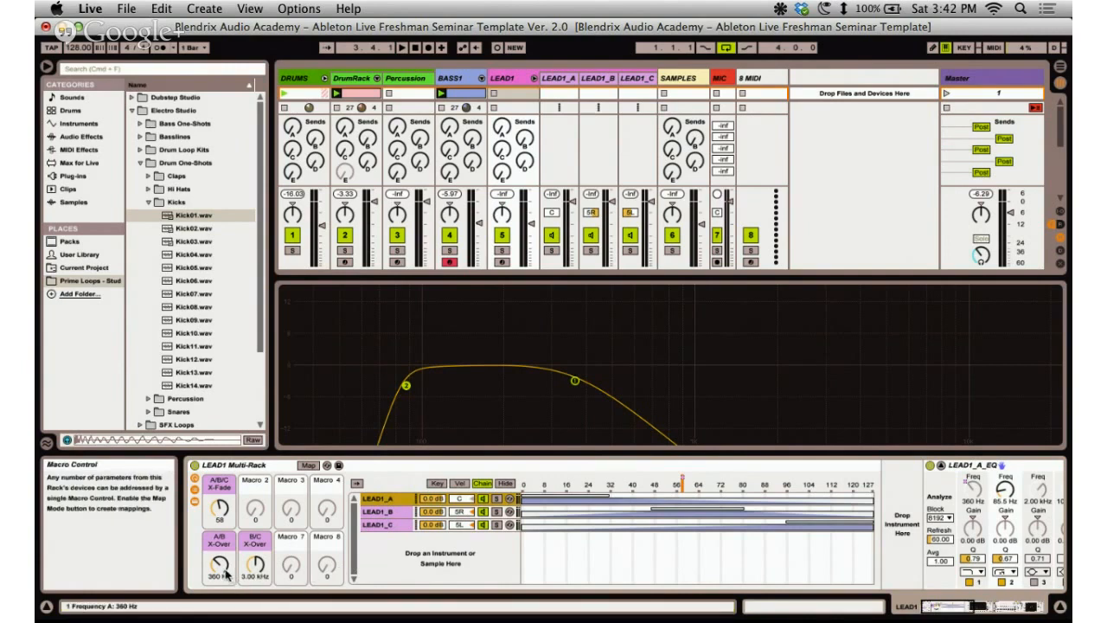
drag(223, 575, 223, 575)
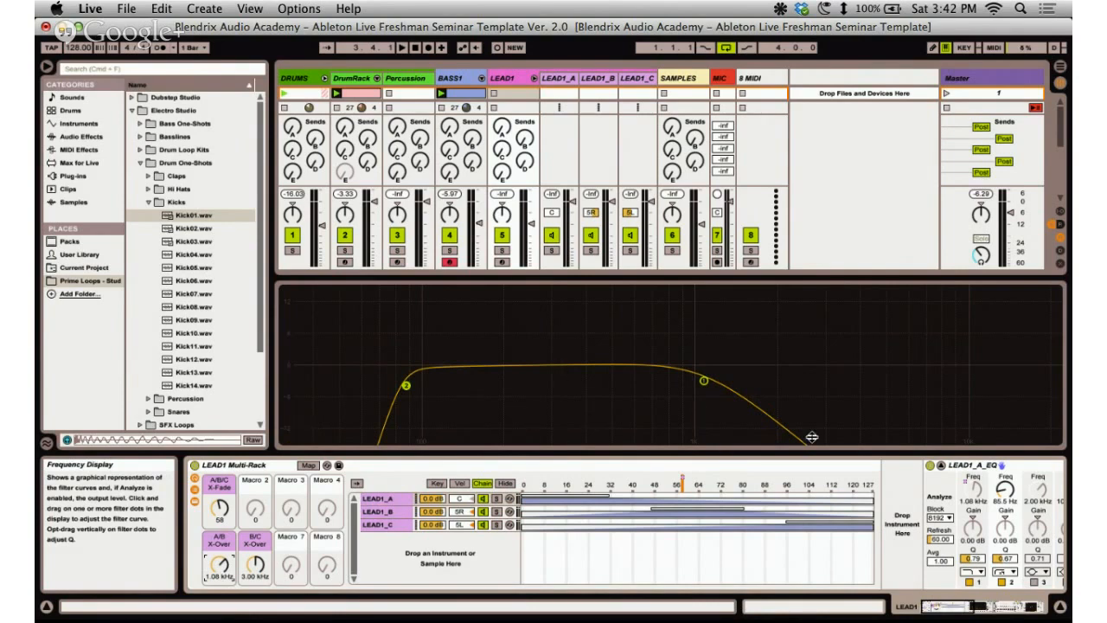
click(391, 502)
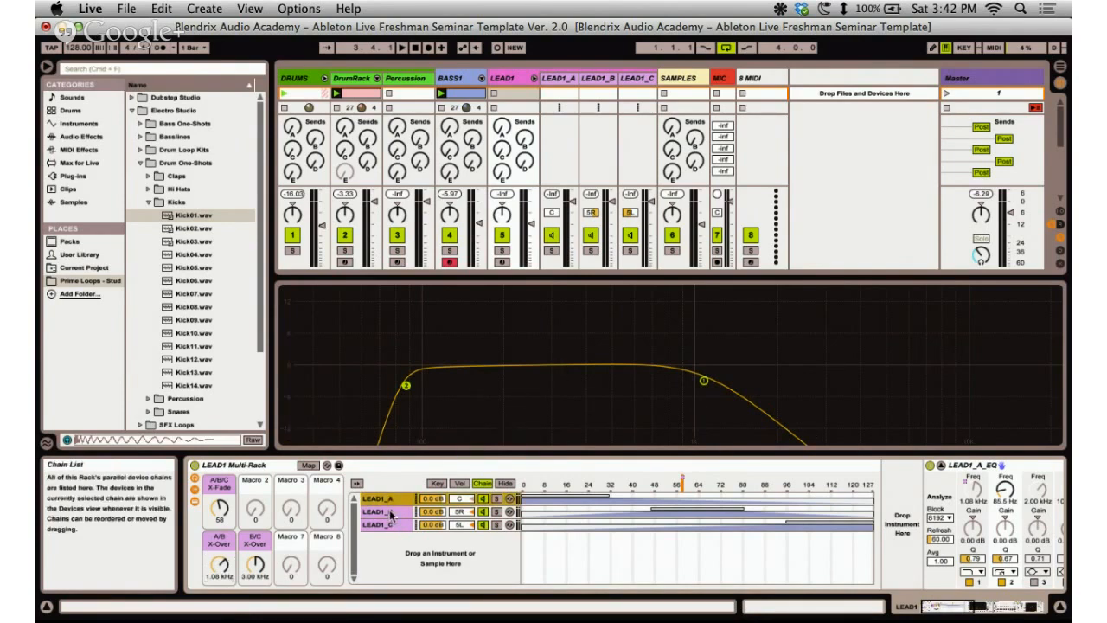
click(390, 512)
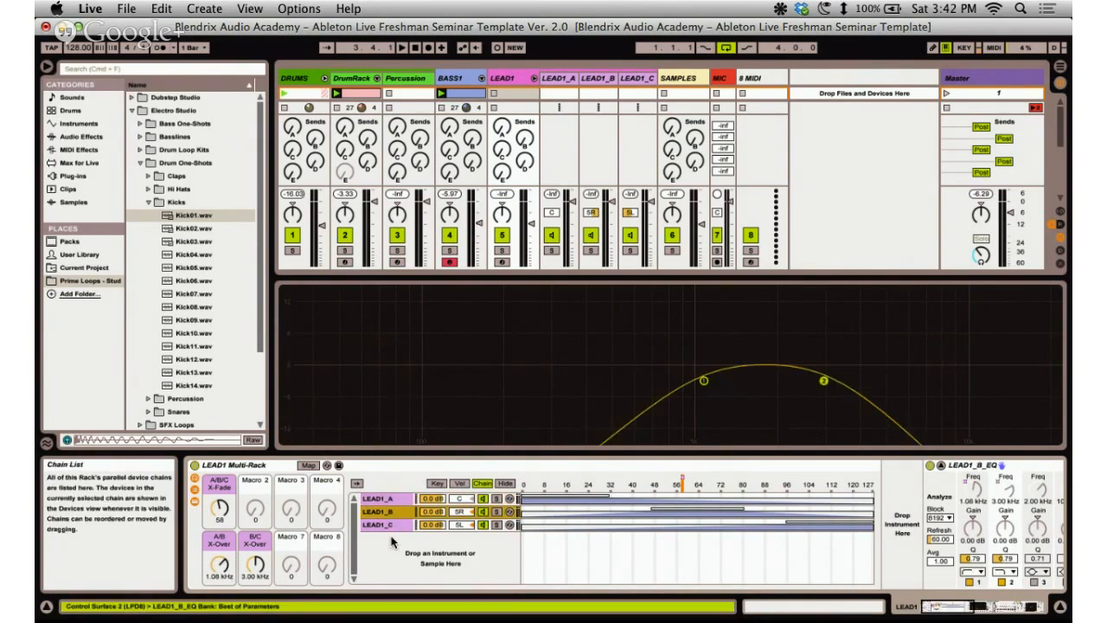
Set the A/B X-Over macro to 1.11 kHz and B/C X-Over to 1.82 kHz, checking the LEAD1_B and LEAD1_C curves.
mouse_move(221, 560)
mouse_down()
mouse_move(258, 562)
mouse_move(225, 568)
mouse_up()
click(385, 525)
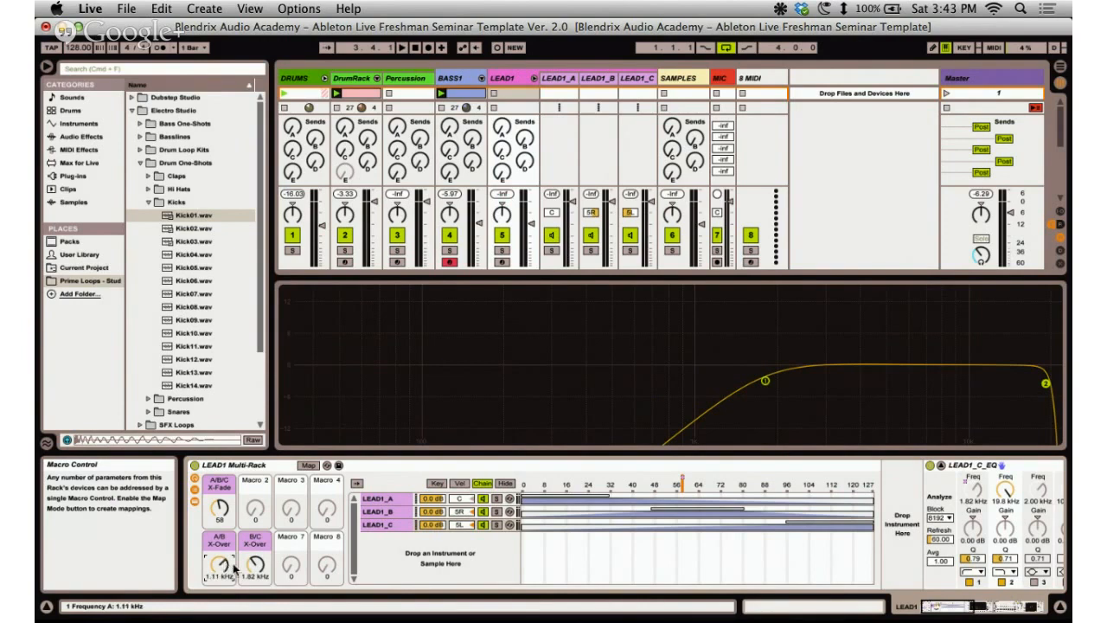
click(389, 514)
click(374, 526)
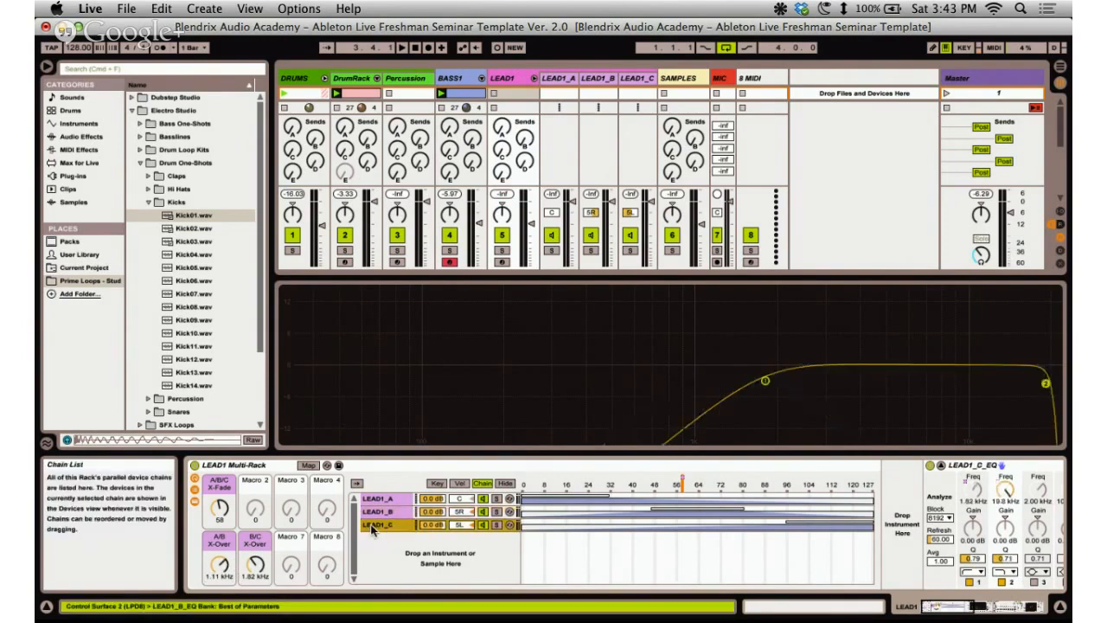
Set the A/B X-Over macro to 380 Hz and B/C X-Over to 4.40 kHz, checking all three chains' EQ curves.
drag(223, 565, 257, 563)
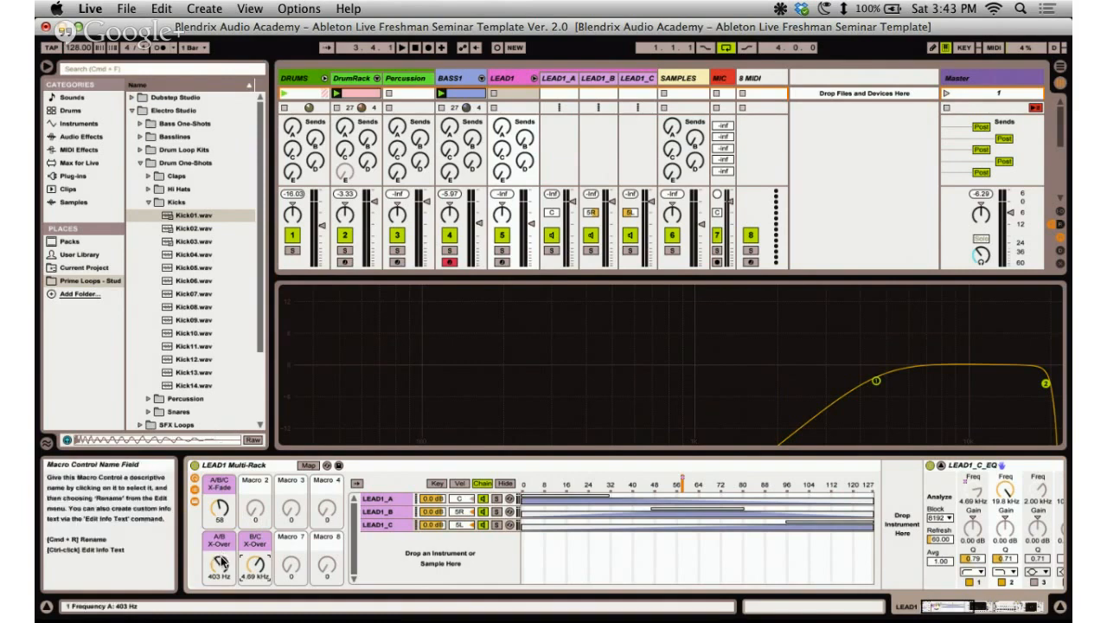
drag(220, 566, 266, 568)
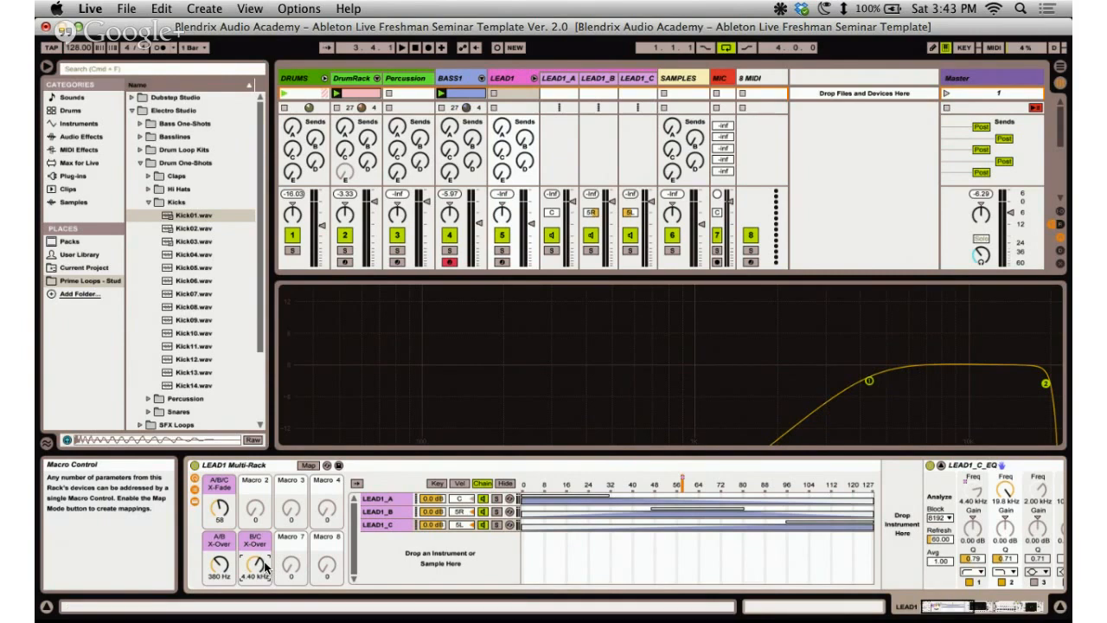
click(396, 503)
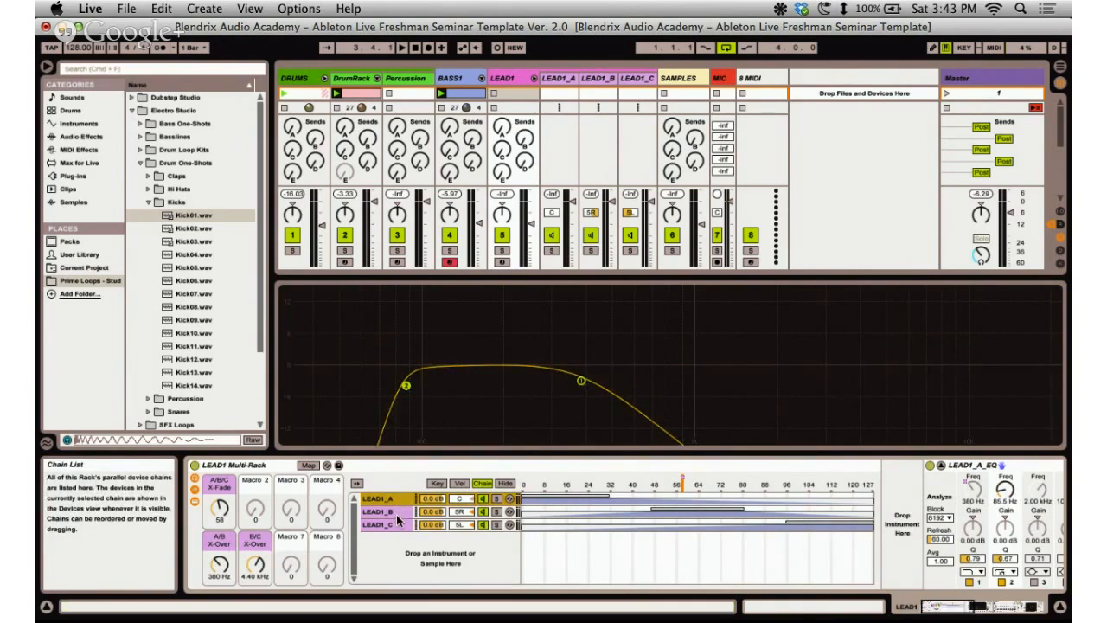
click(396, 511)
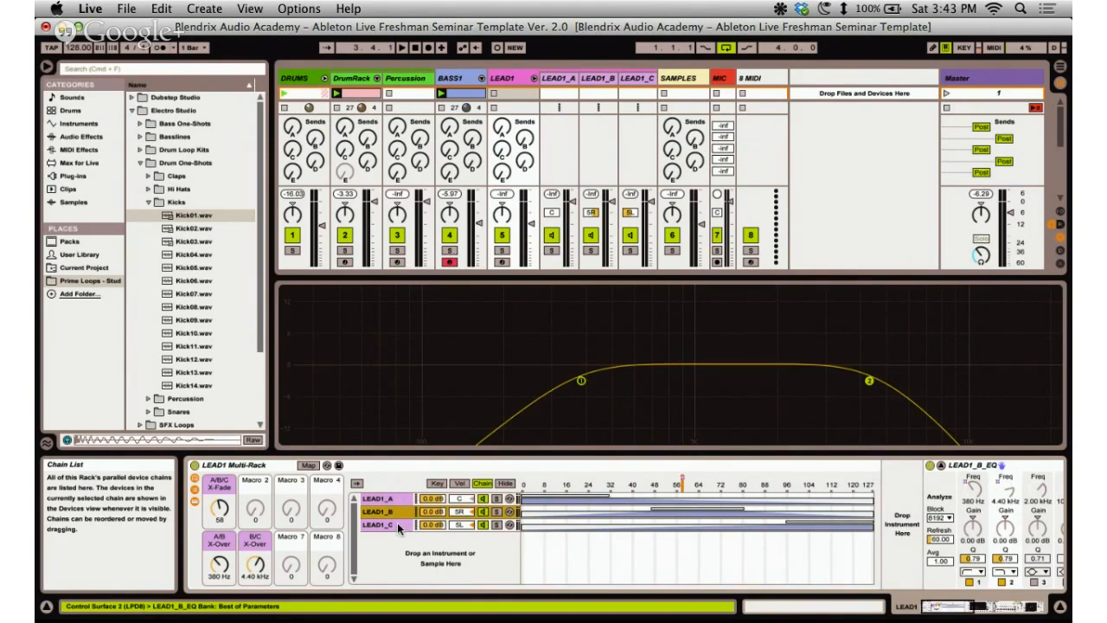
click(397, 523)
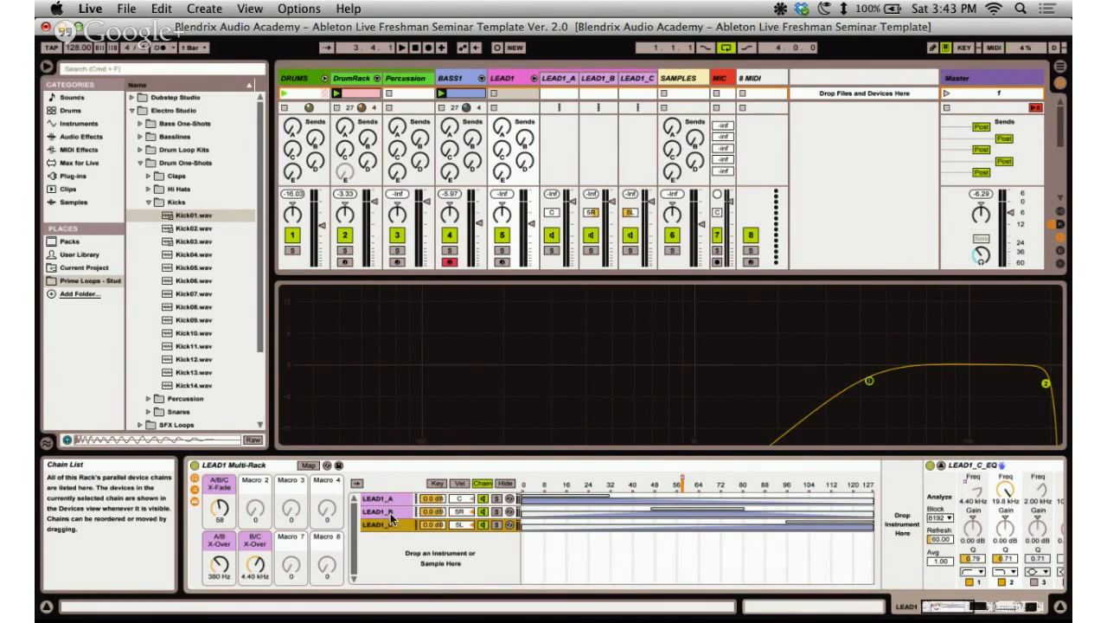
click(393, 511)
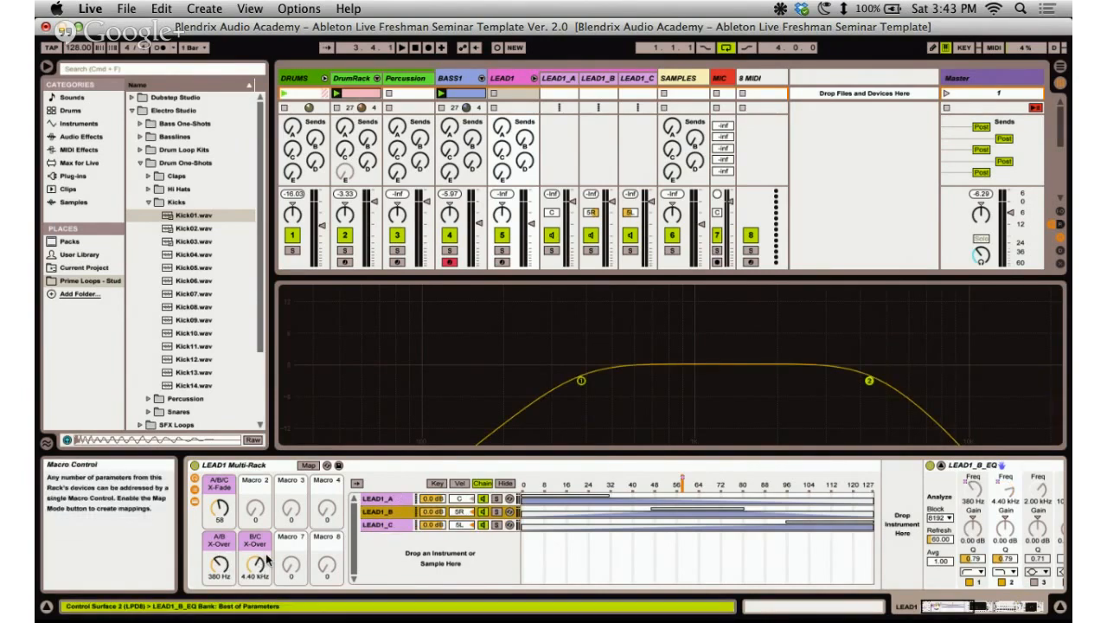
Set the A/B X-Over macro to 403 Hz and the B/C X-Over macro to 4.54 kHz, and select the LEAD1_B chain.
mouse_move(261, 562)
mouse_down()
mouse_move(261, 551)
mouse_move(222, 575)
mouse_move(257, 570)
mouse_move(218, 570)
mouse_move(260, 563)
mouse_up()
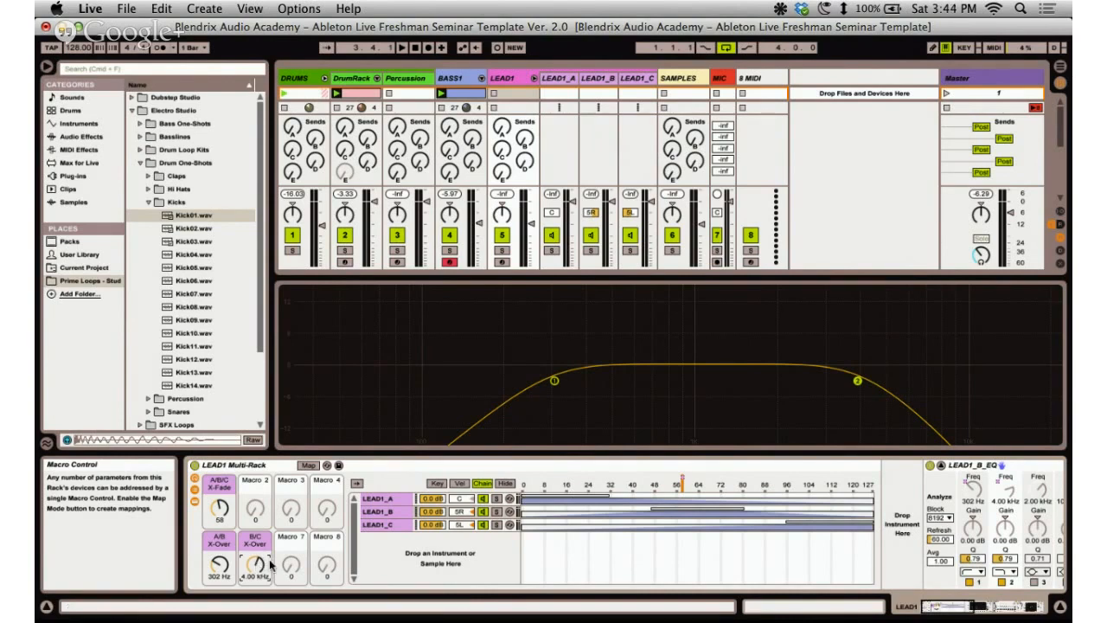
drag(259, 562, 220, 574)
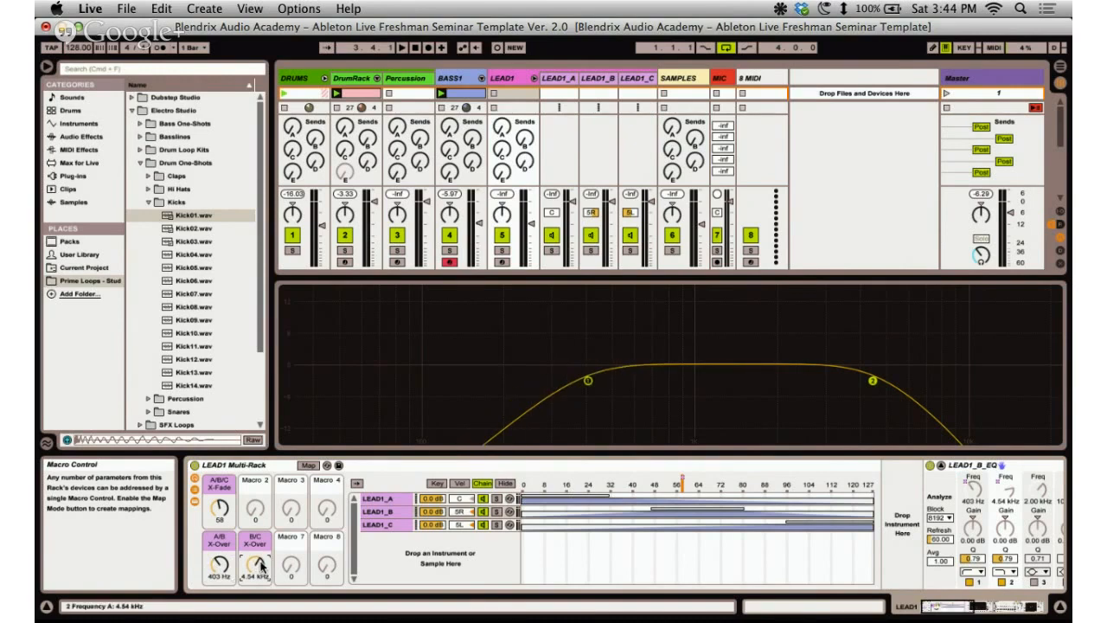
click(254, 466)
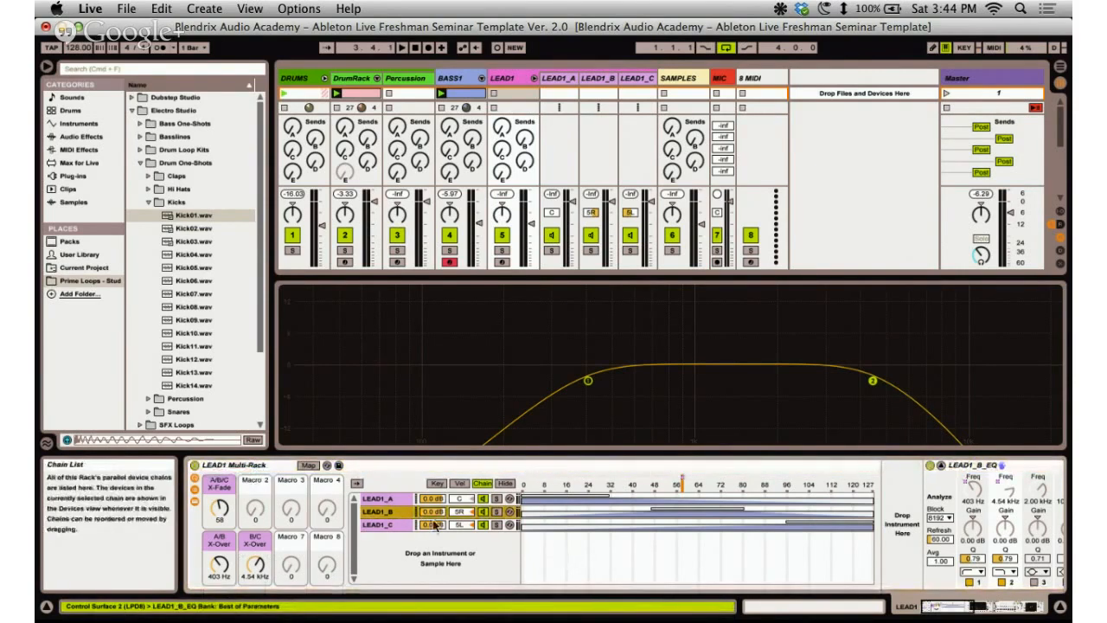
click(378, 512)
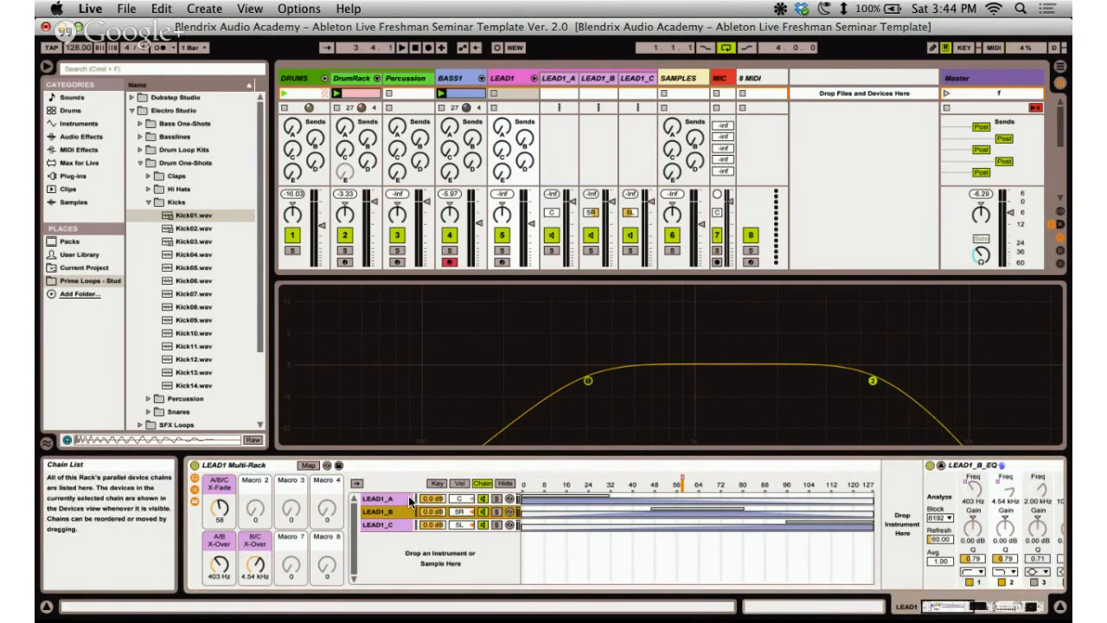
Examine the chain pan positions of LEAD1_A, LEAD1_B and LEAD1_C alongside their EQ curves.
click(400, 461)
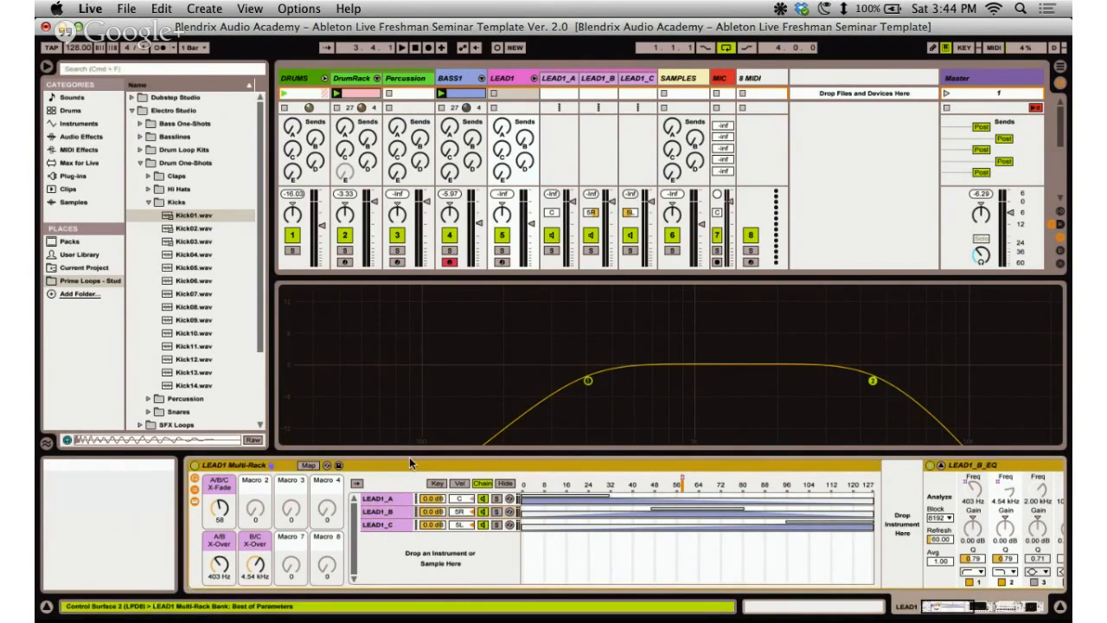
click(401, 499)
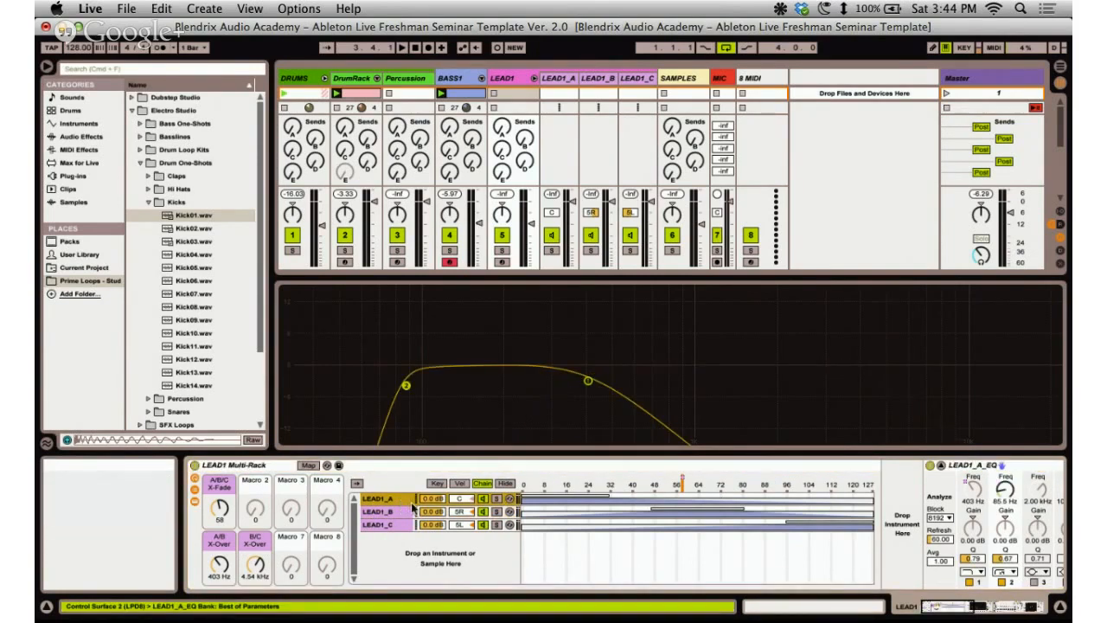
click(462, 510)
click(462, 524)
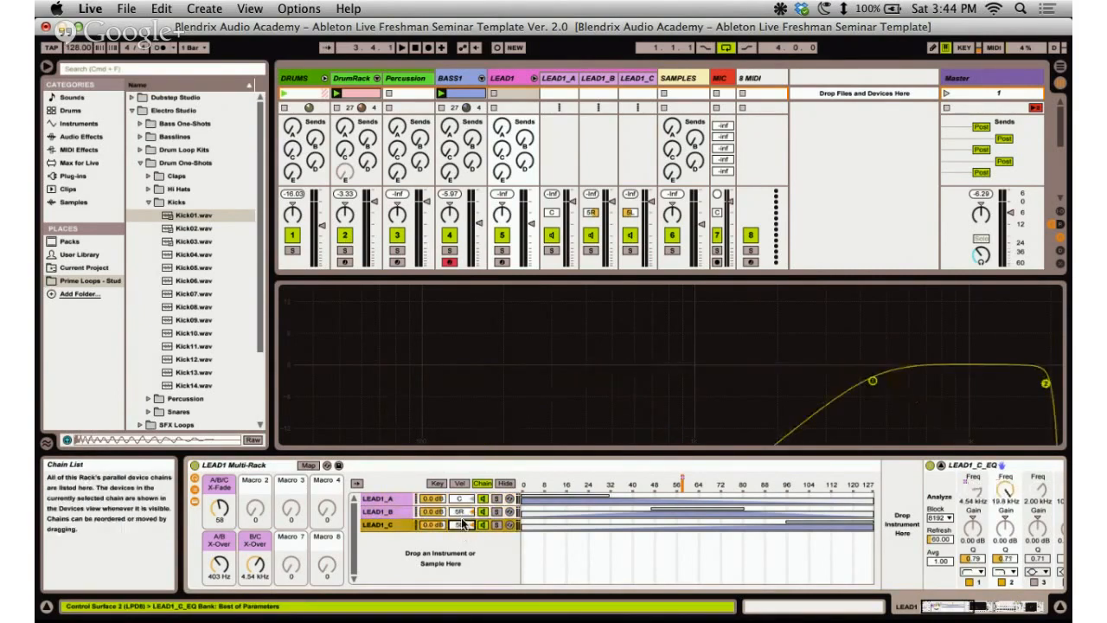
click(461, 496)
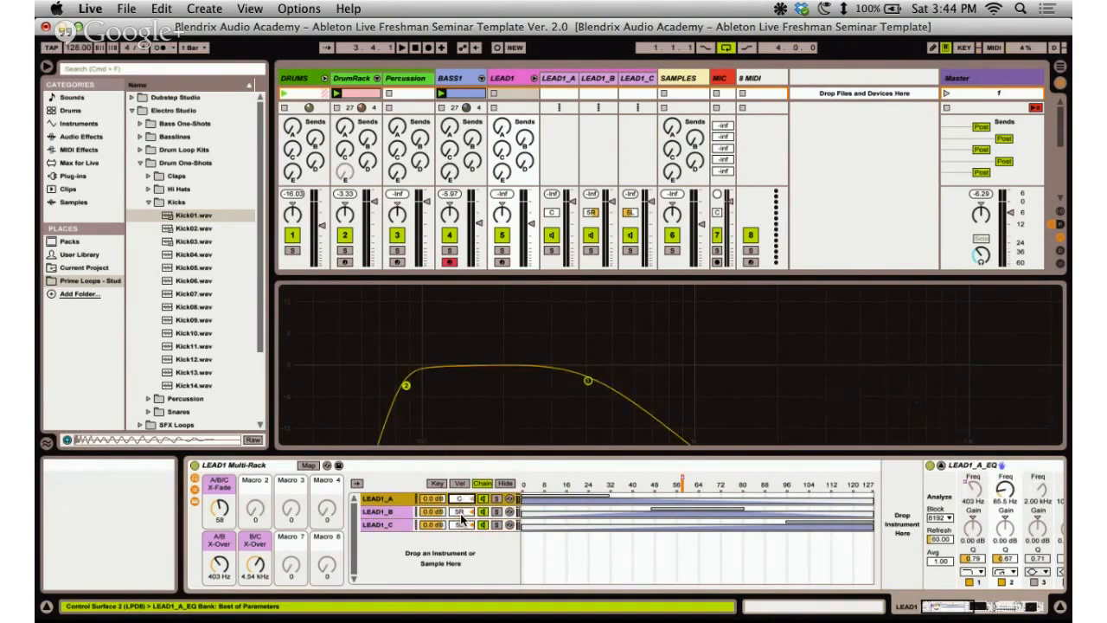
click(460, 512)
click(459, 525)
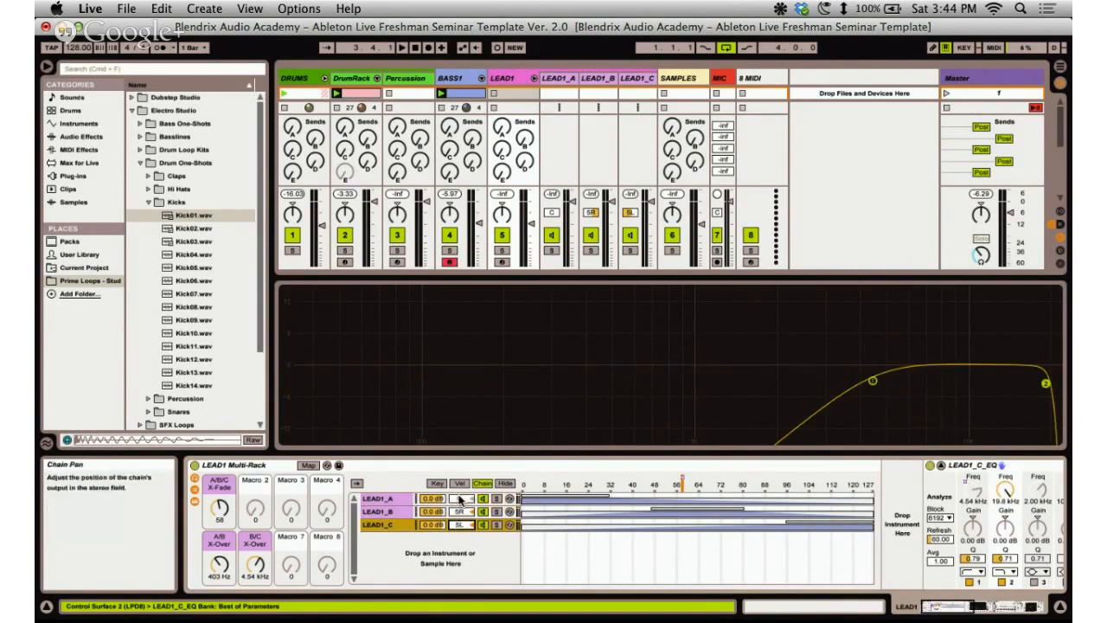
click(460, 498)
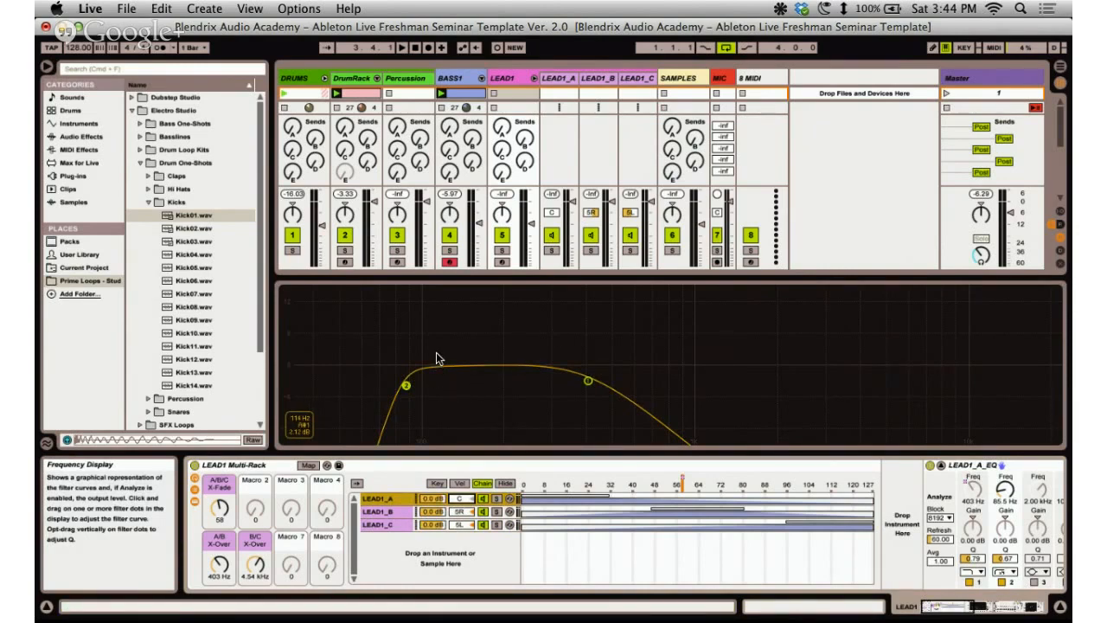
Review which frequency band each of the three LEAD1 chains covers in its EQ display.
click(388, 512)
click(388, 525)
click(391, 499)
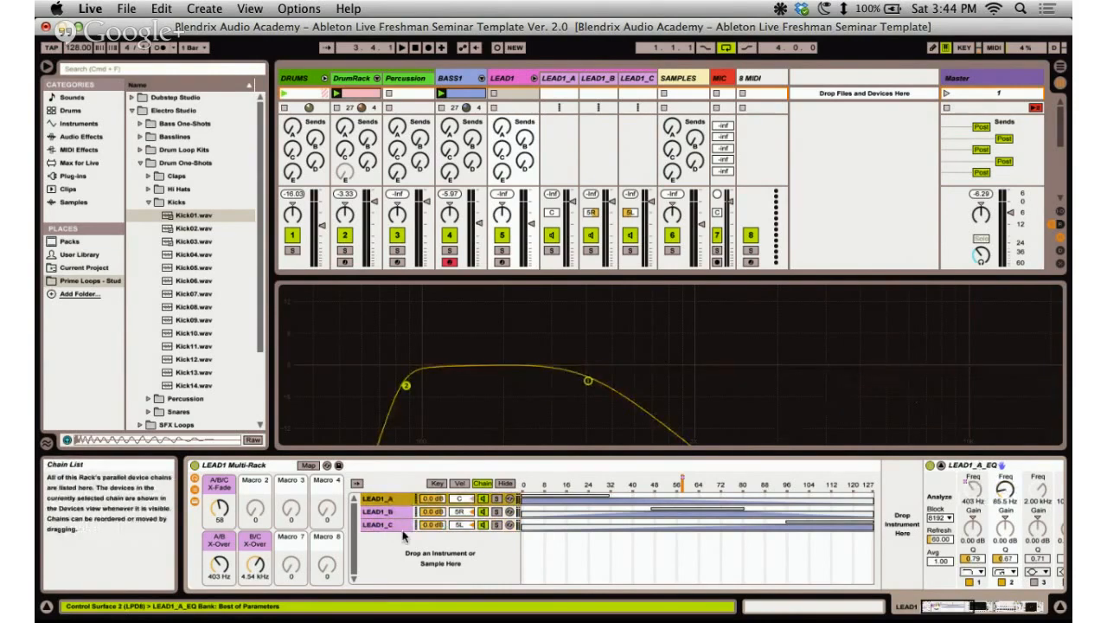
click(401, 512)
click(401, 525)
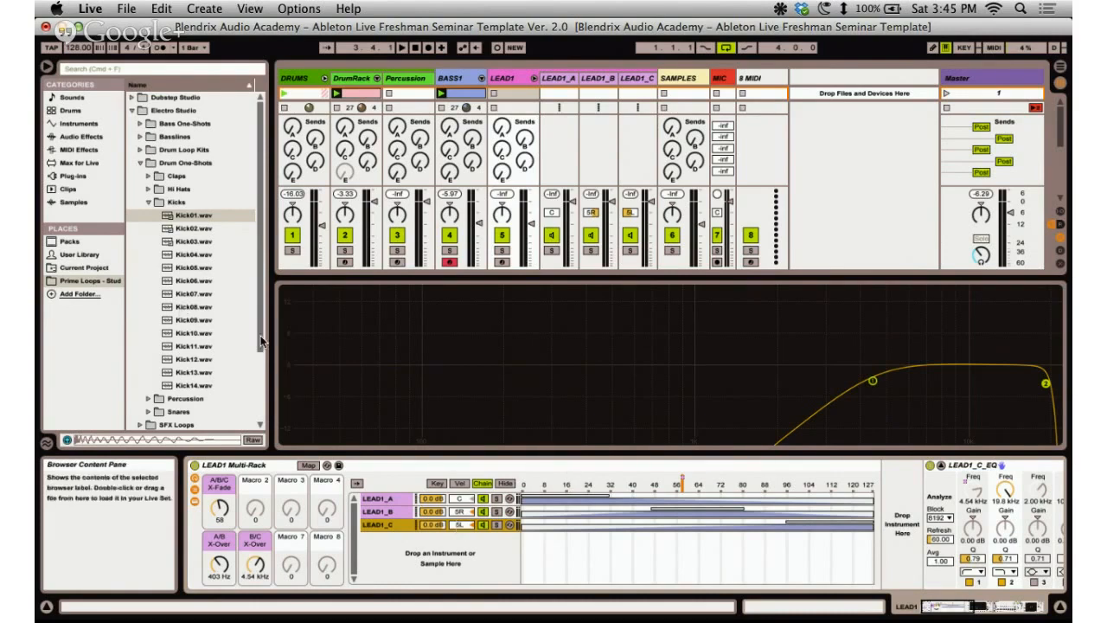
Fold the LEAD1 track so that its three chains are hidden in the mixer.
click(535, 81)
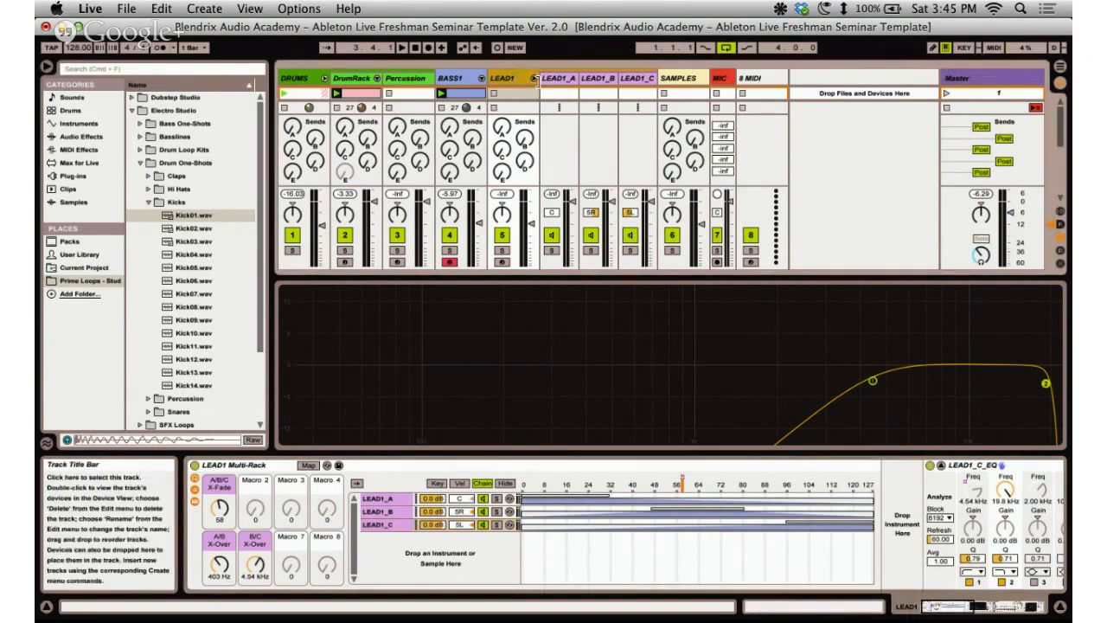
click(534, 79)
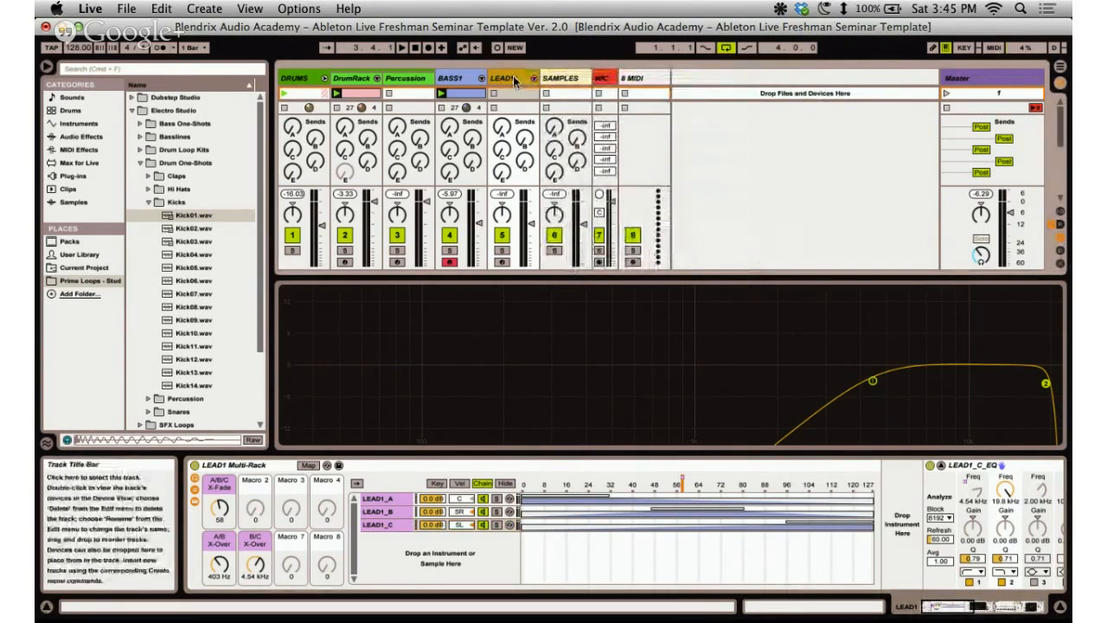
Switch to the Ableton Live Freshman Seminar outline and view the EQ & Filters section.
key(super+Tab)
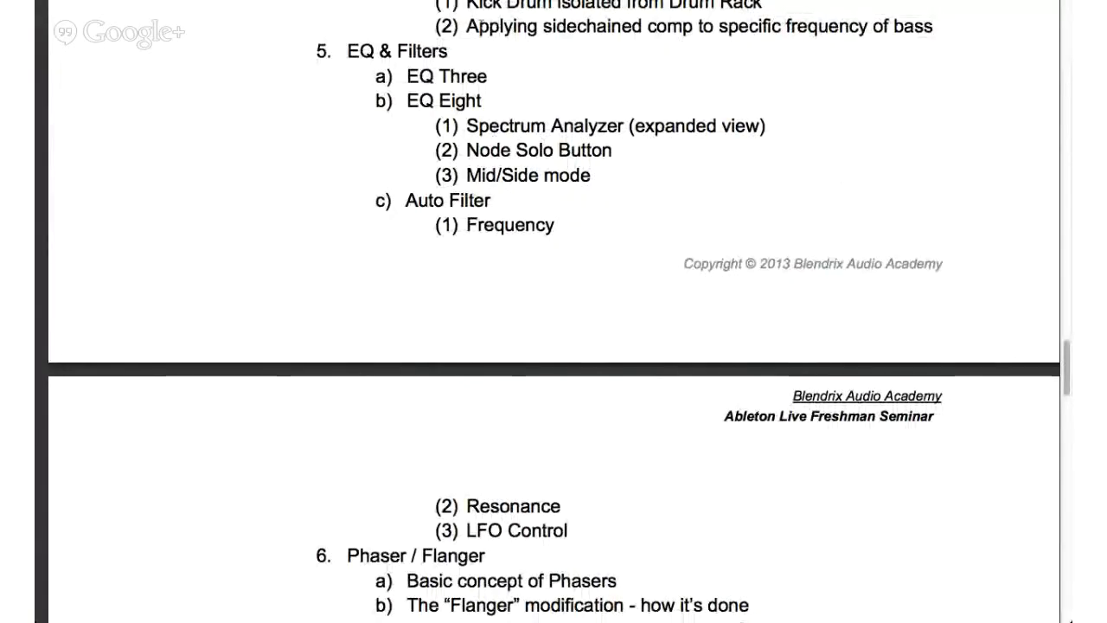
scroll(477, 62, down, 1)
scroll(471, 73, down, 1)
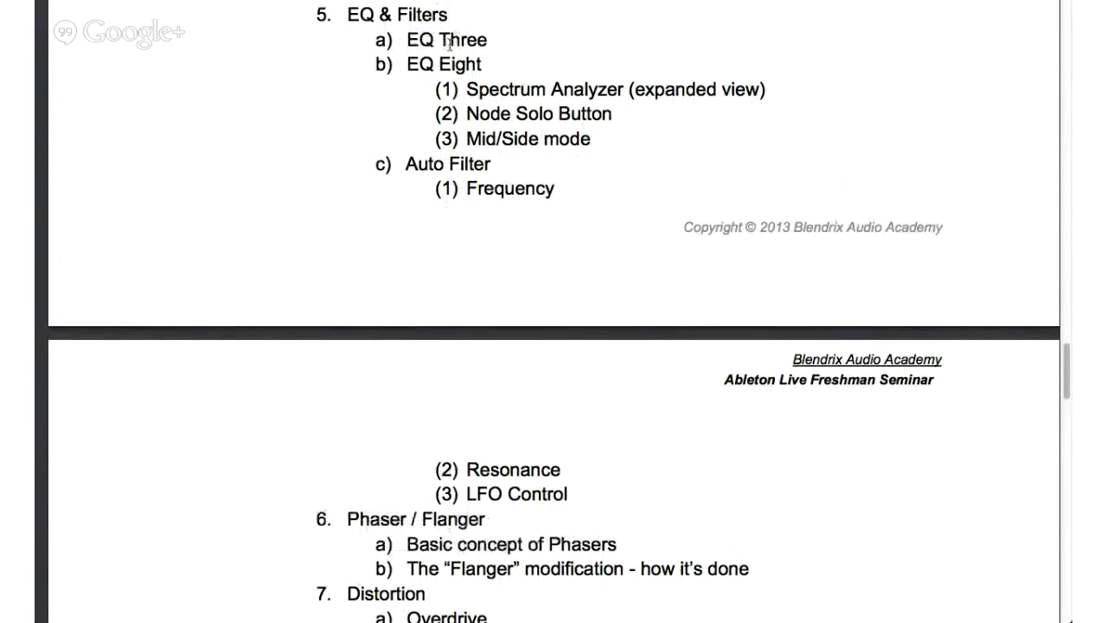
Return to Ableton Live and examine the LEAD1_A chain's EQ along with the remaining devices on the LEAD1 track.
key(ctrl+Left)
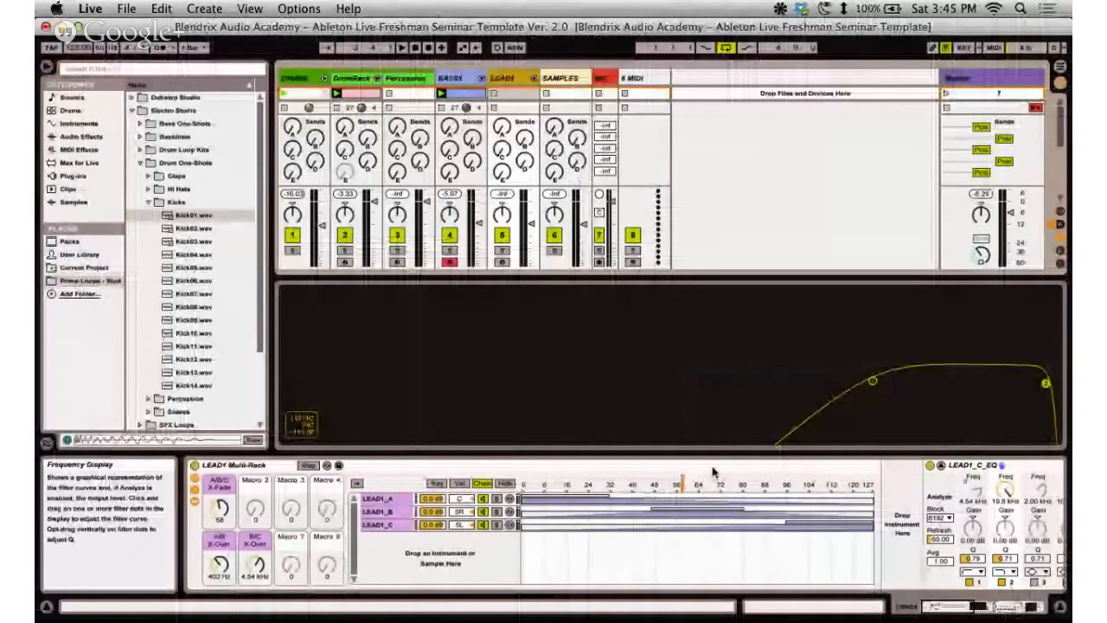
click(378, 499)
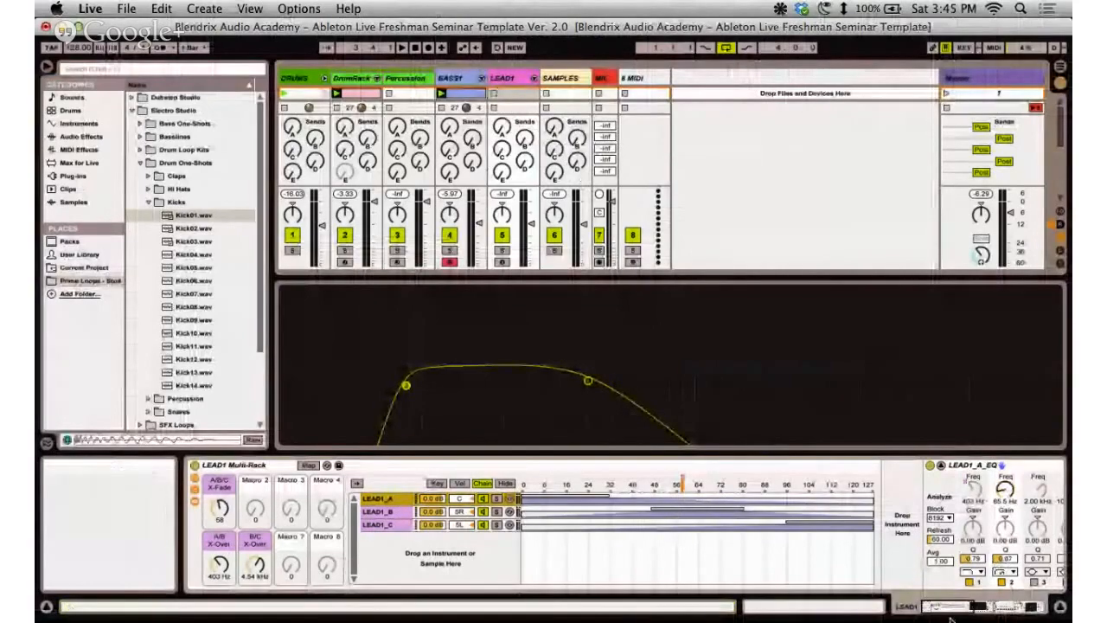
mouse_move(951, 607)
mouse_down()
mouse_move(968, 607)
mouse_move(957, 608)
mouse_up()
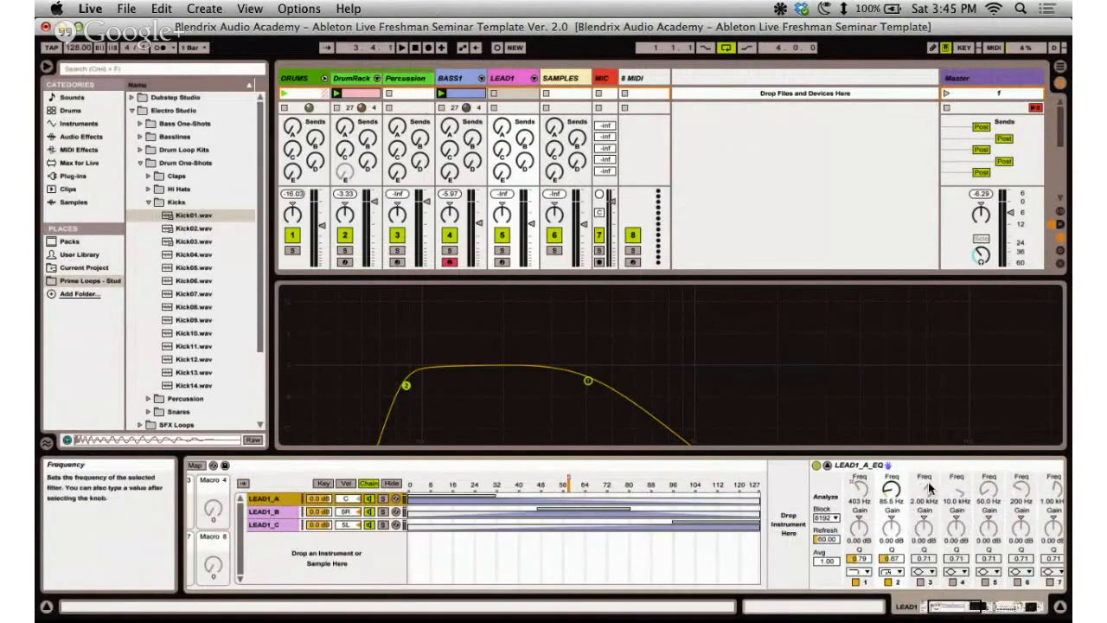
drag(975, 608, 1000, 615)
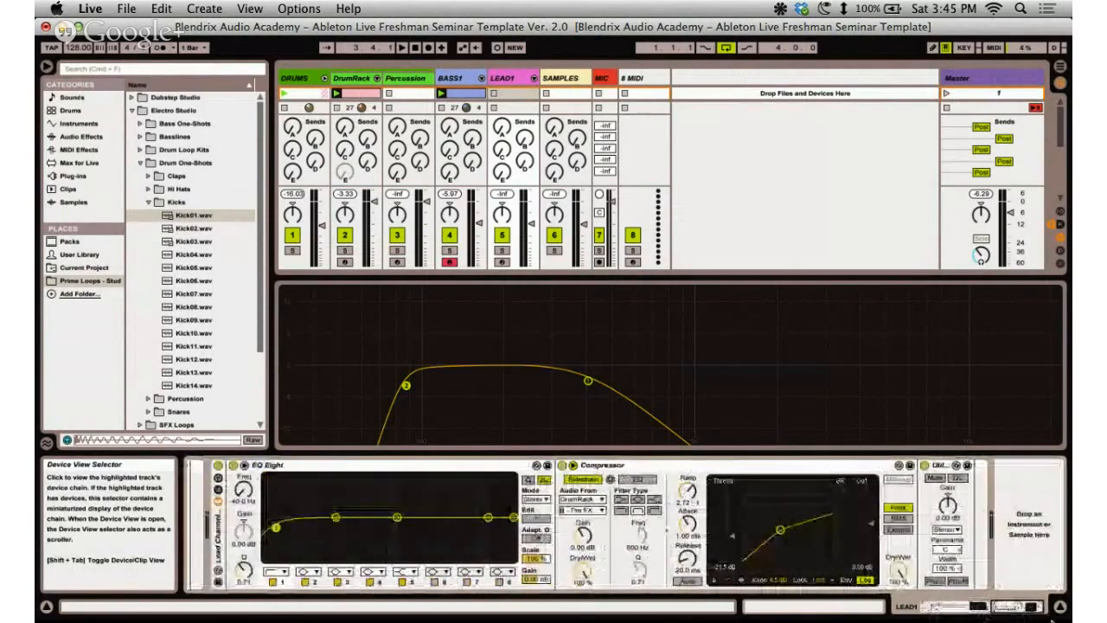
Select the 8 MIDI track and collapse the Kicks and Drum One-Shots folders in the browser.
click(654, 77)
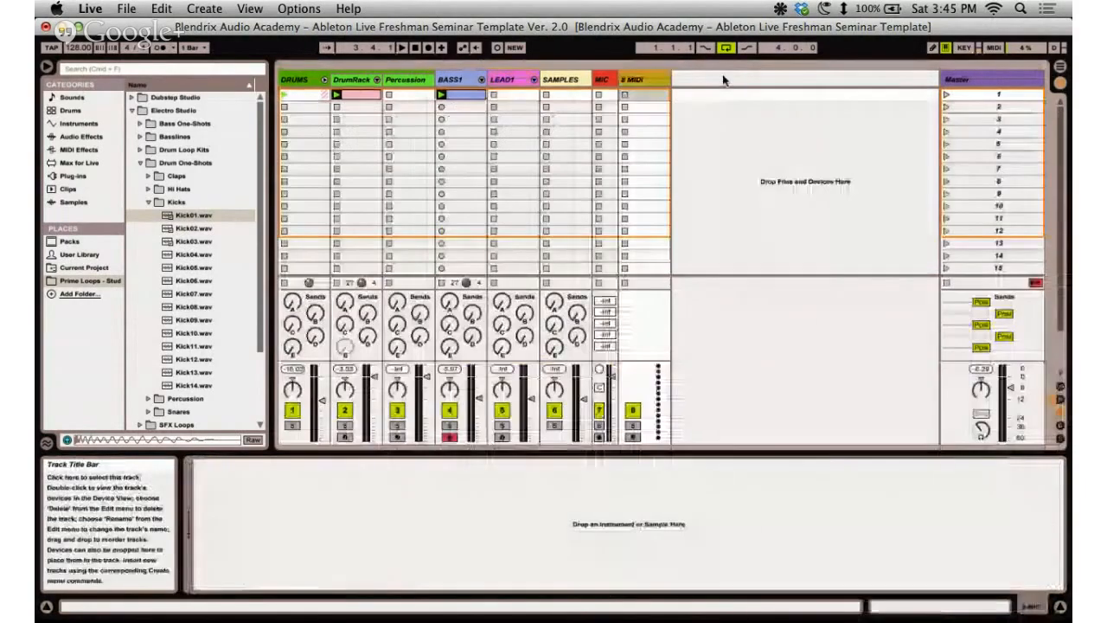
click(148, 201)
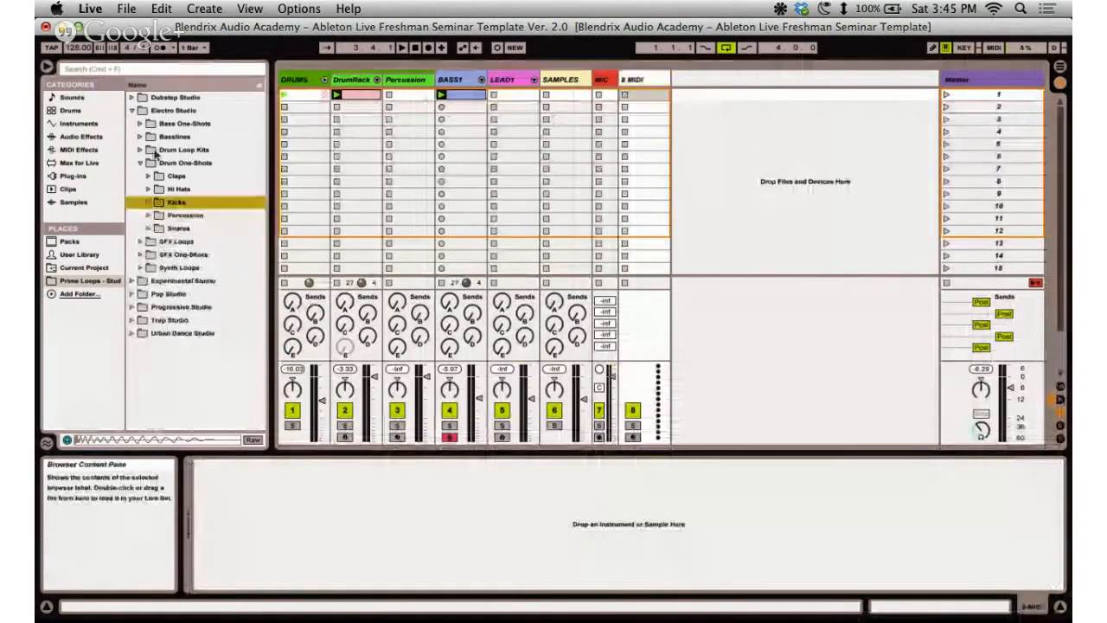
click(140, 162)
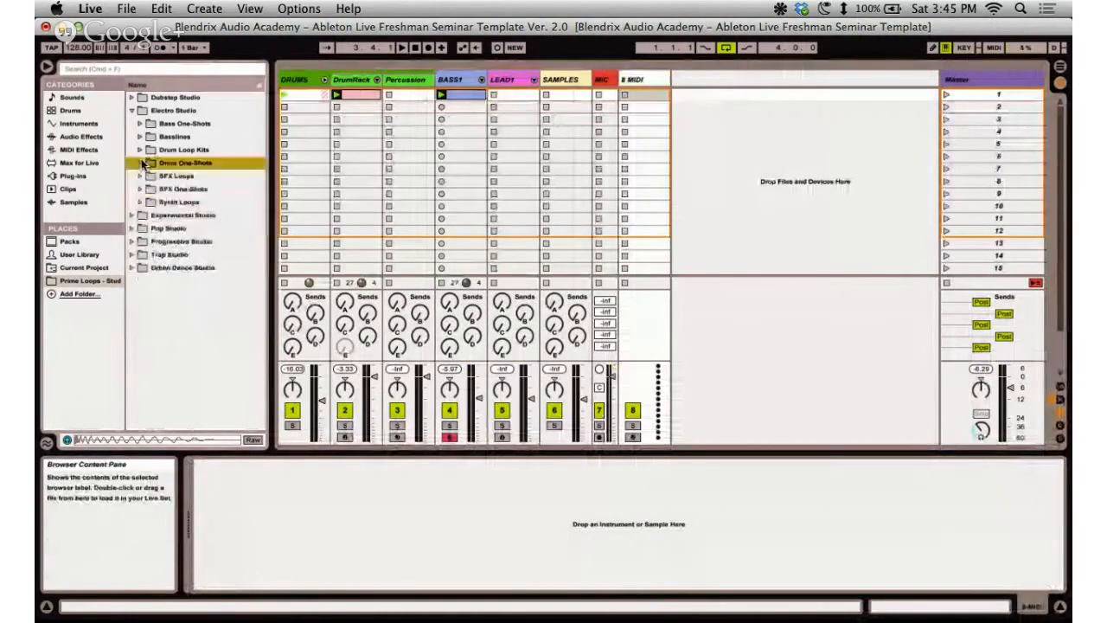
Load the EQ Three audio effect onto the 8 MIDI track and inspect its FreqLow and FreqHi controls.
click(84, 139)
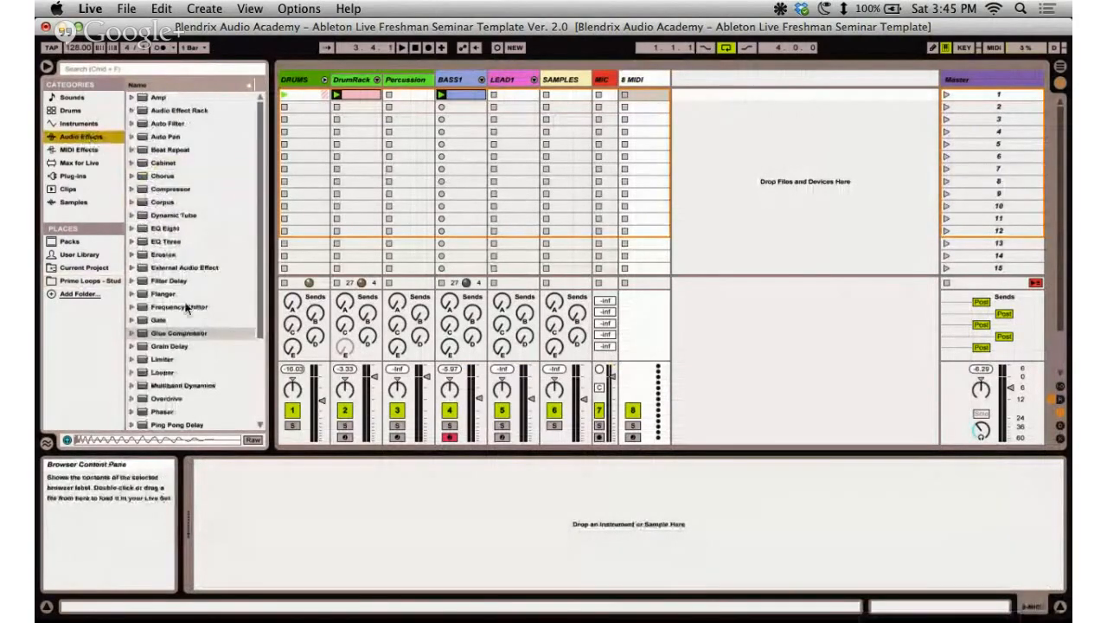
click(164, 241)
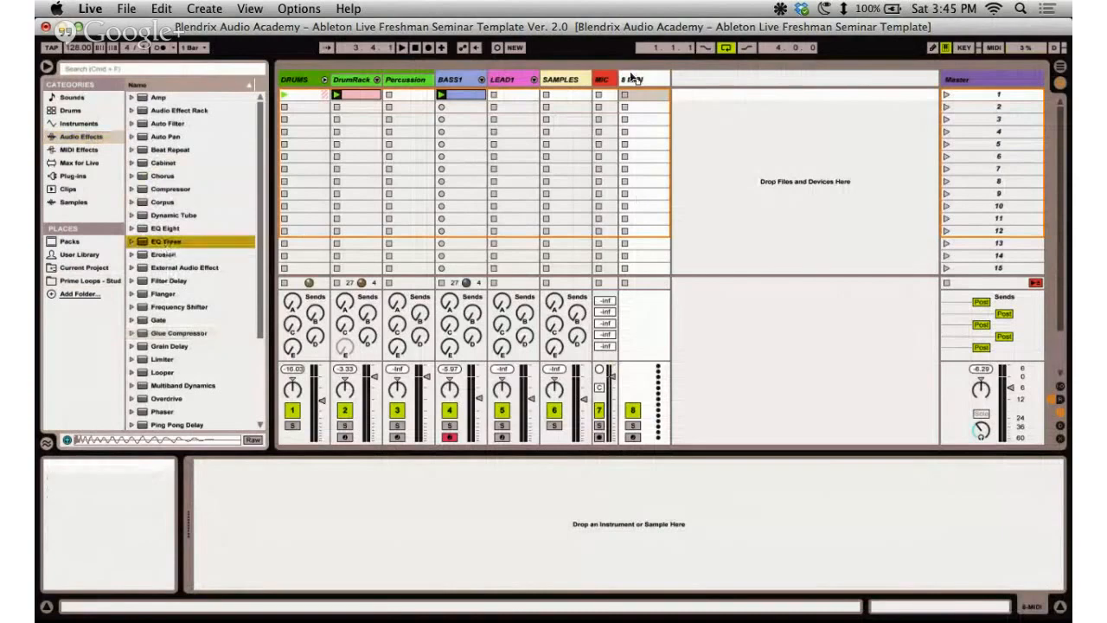
drag(637, 78, 656, 119)
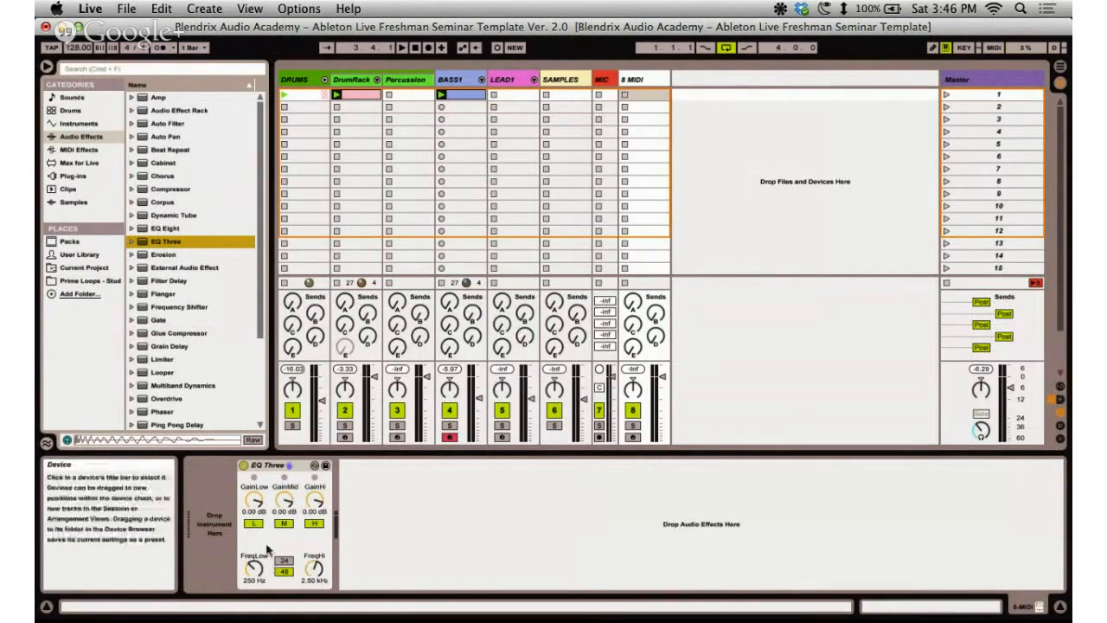
click(259, 573)
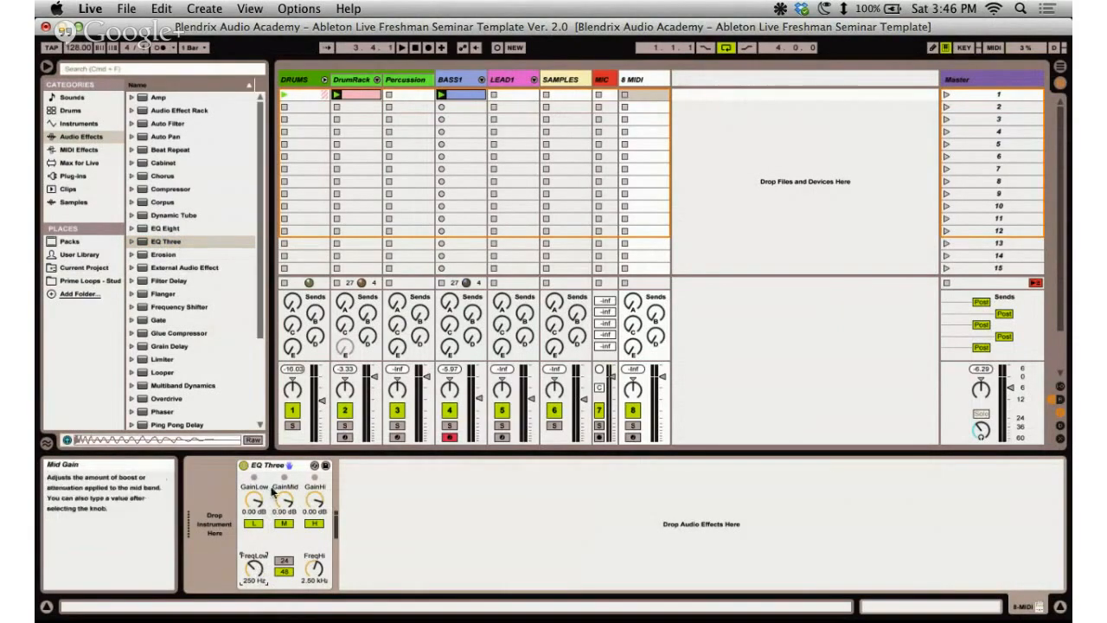
click(313, 581)
Delete the EQ Three device from the 8 MIDI track.
click(275, 467)
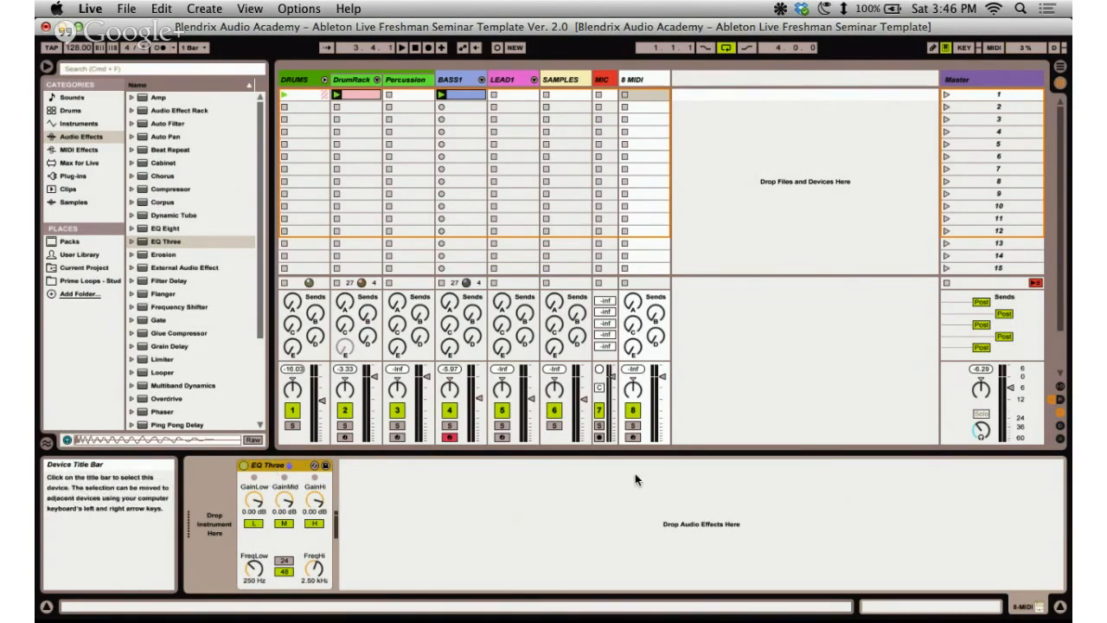
key(Delete)
click(634, 80)
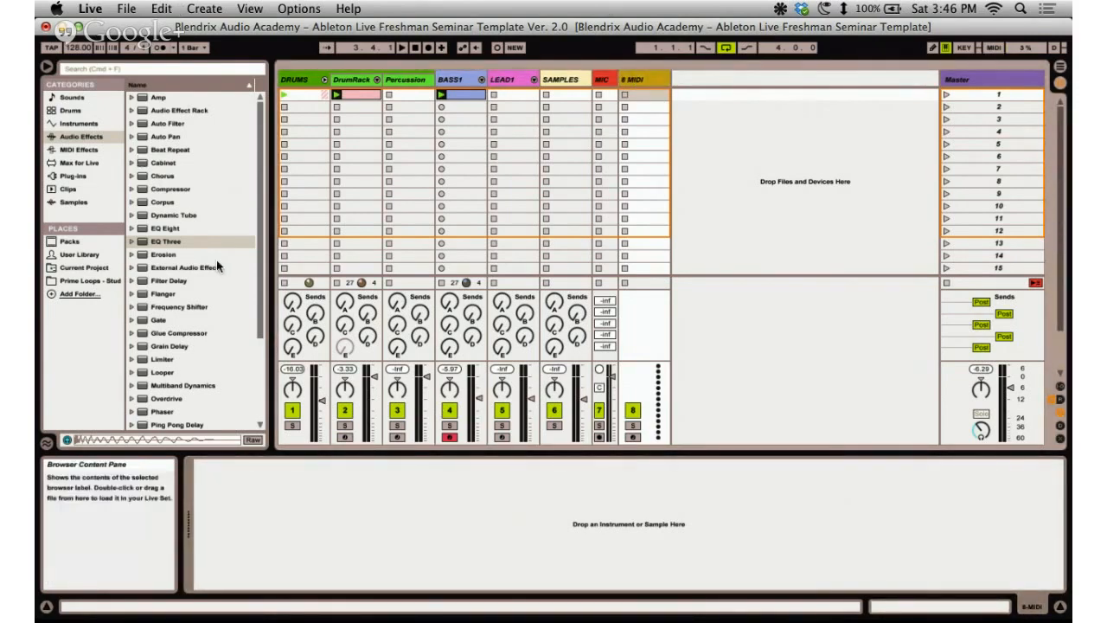
Show the BASS1 track's devices and examine the BASS1_S_EQ frequency display and its analyzer option.
click(468, 79)
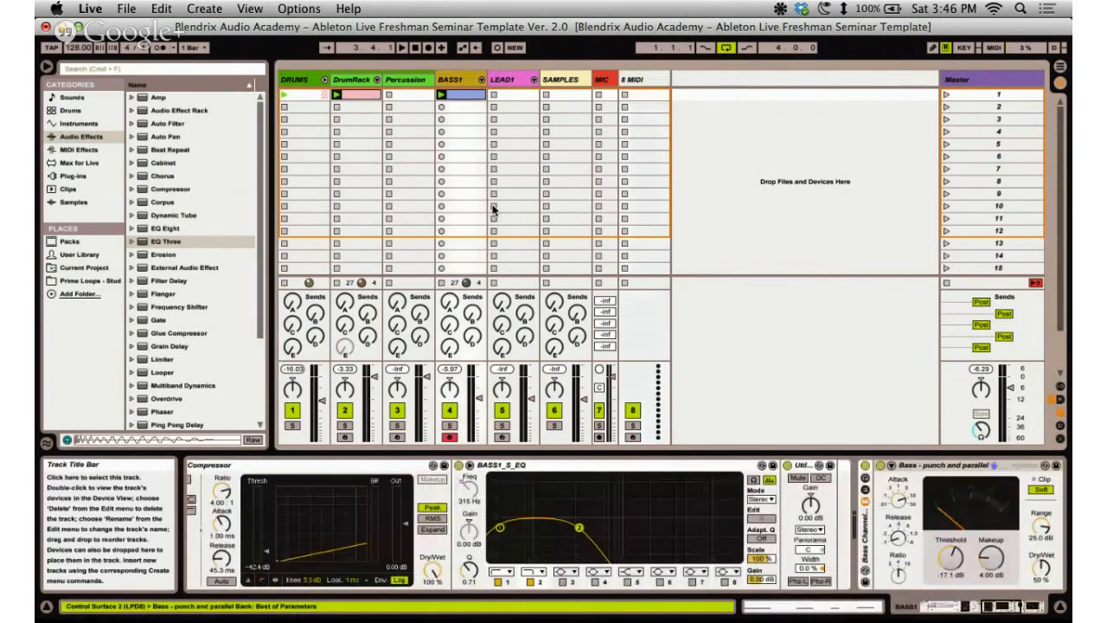
click(557, 464)
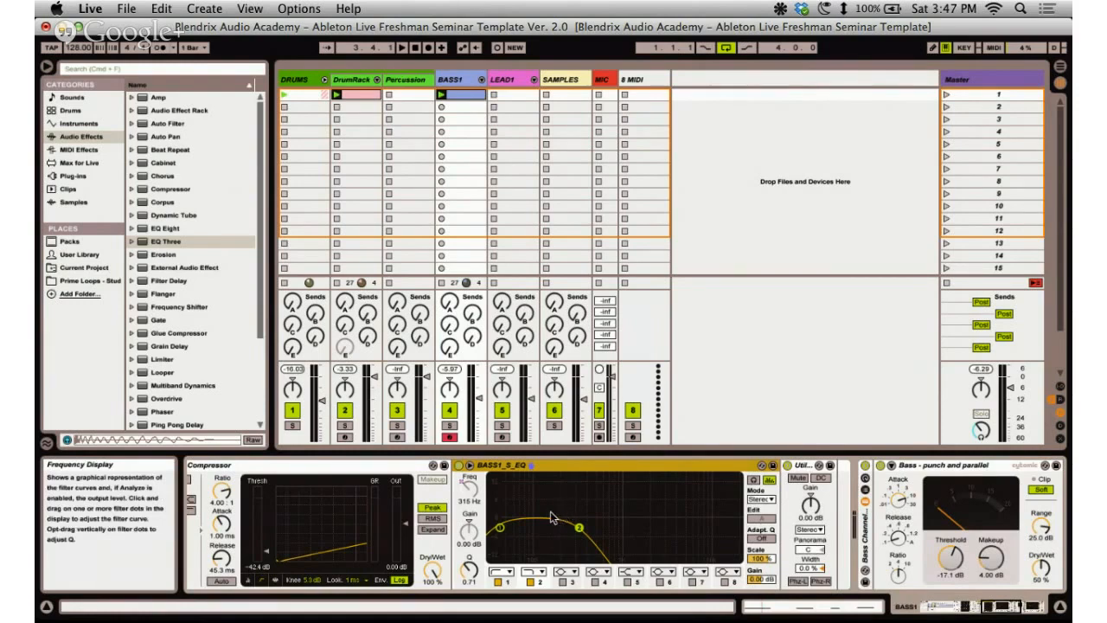
click(769, 481)
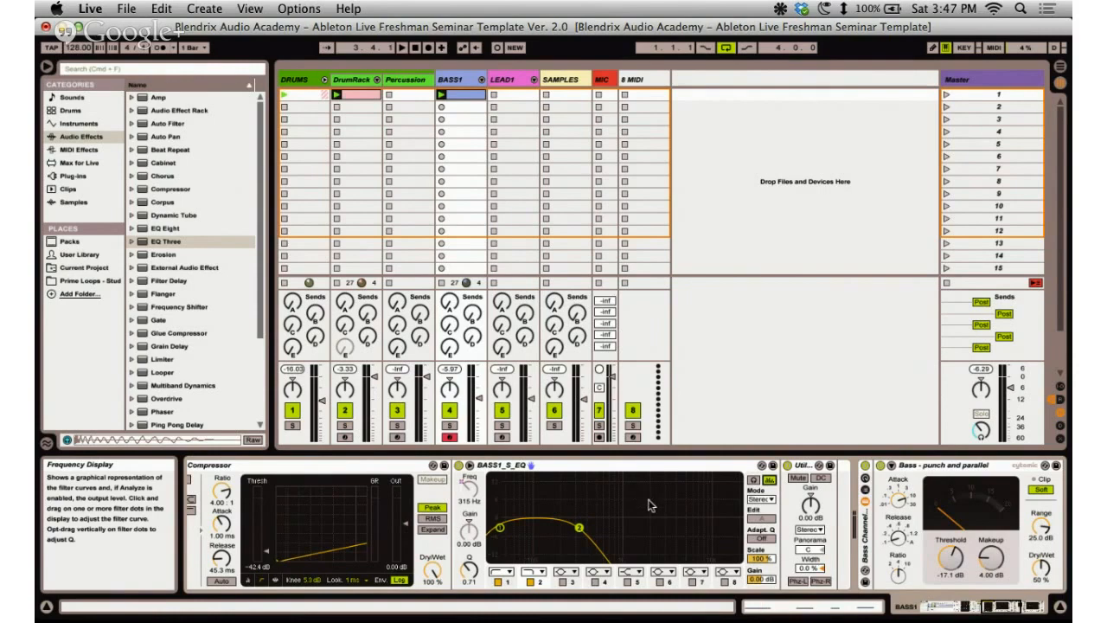
Enable filter 3 in BASS1_S_EQ, set its Q to 6.98, and disable the filter again.
click(564, 581)
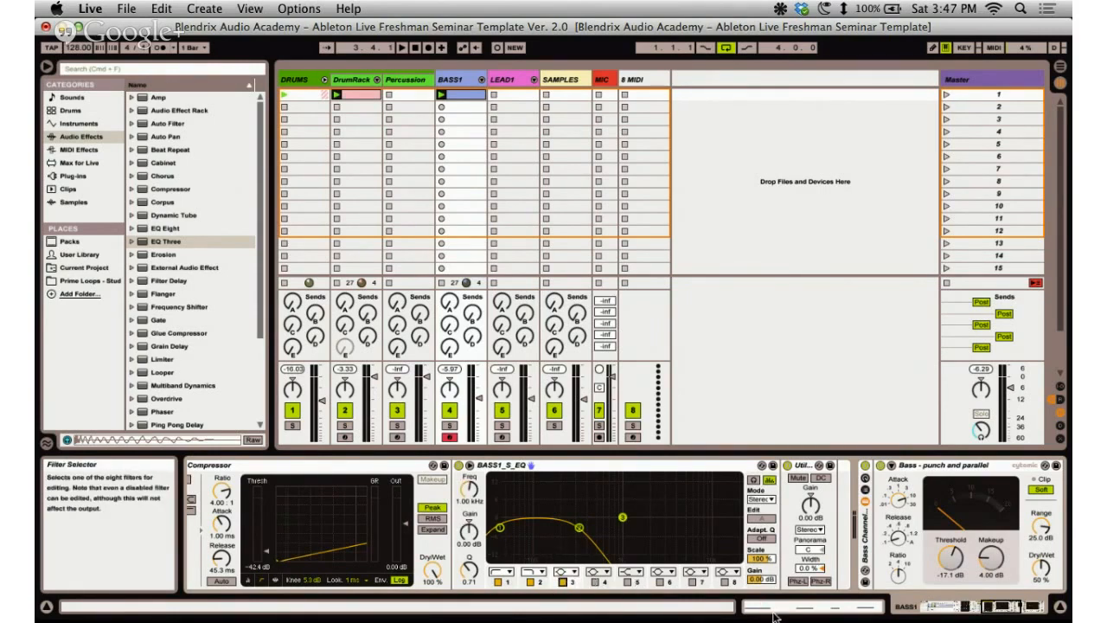
drag(473, 571, 473, 561)
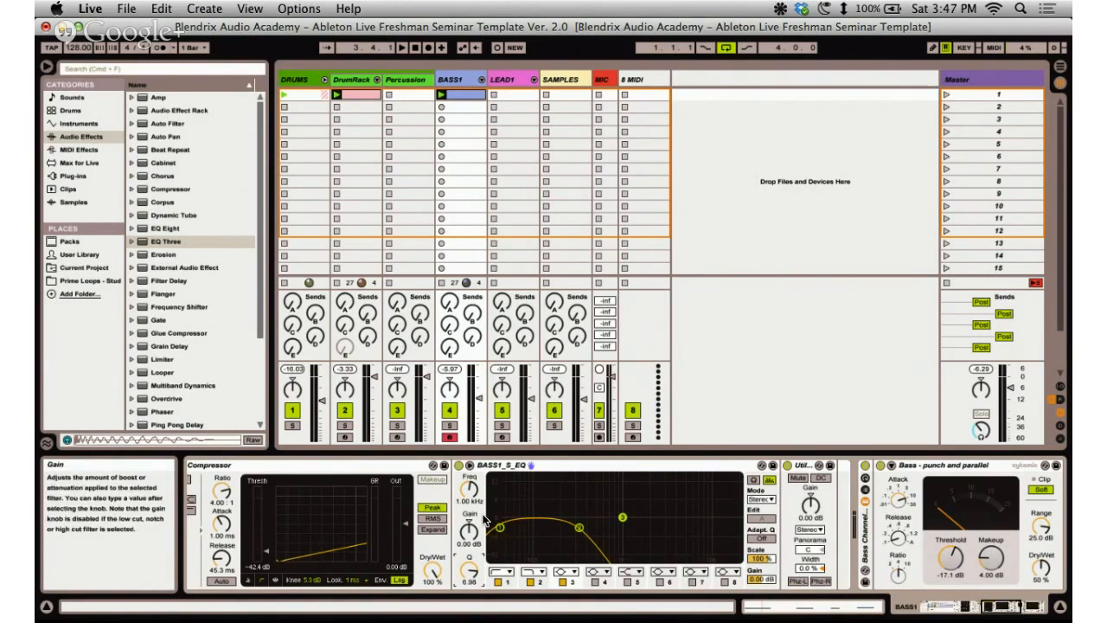
click(562, 582)
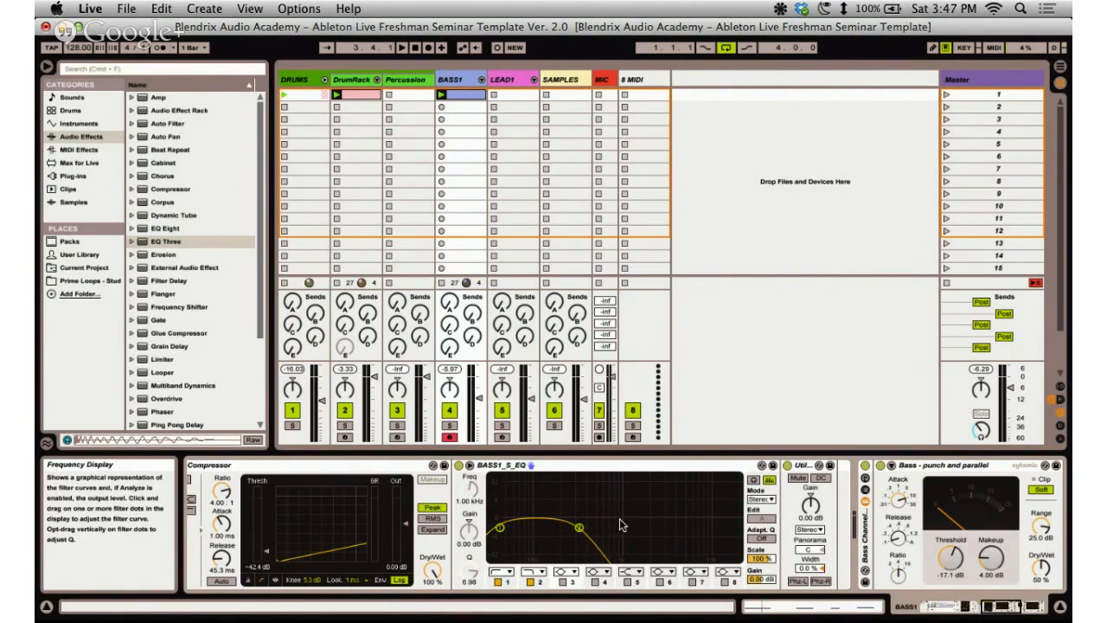
click(595, 473)
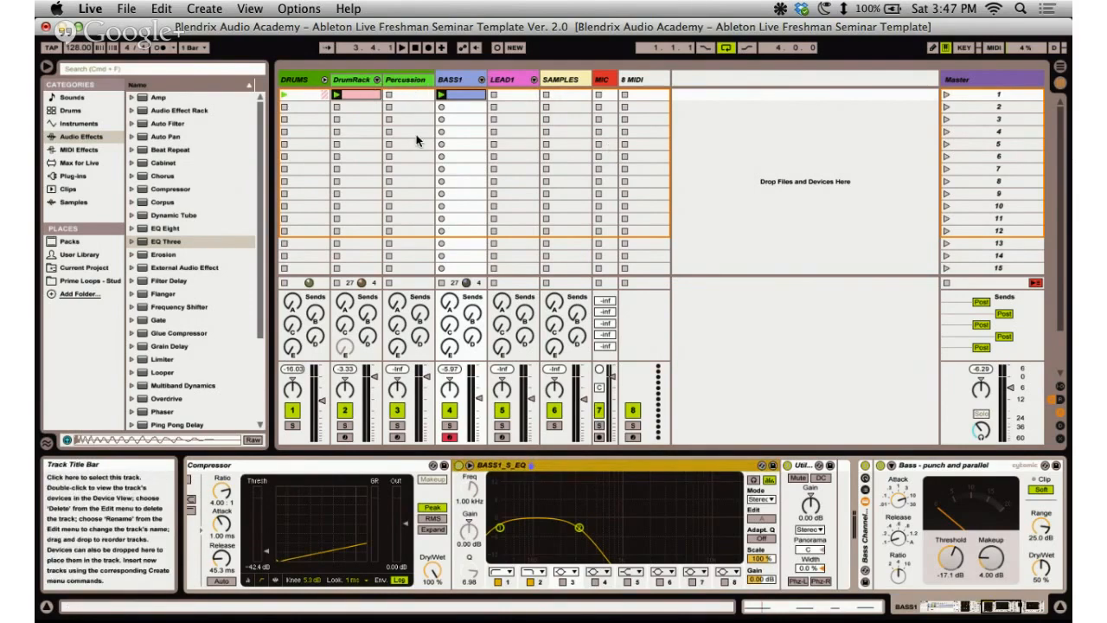
Load the Singing A preset from EQ Eight's Formant folder onto the 8 MIDI track.
click(133, 228)
click(141, 269)
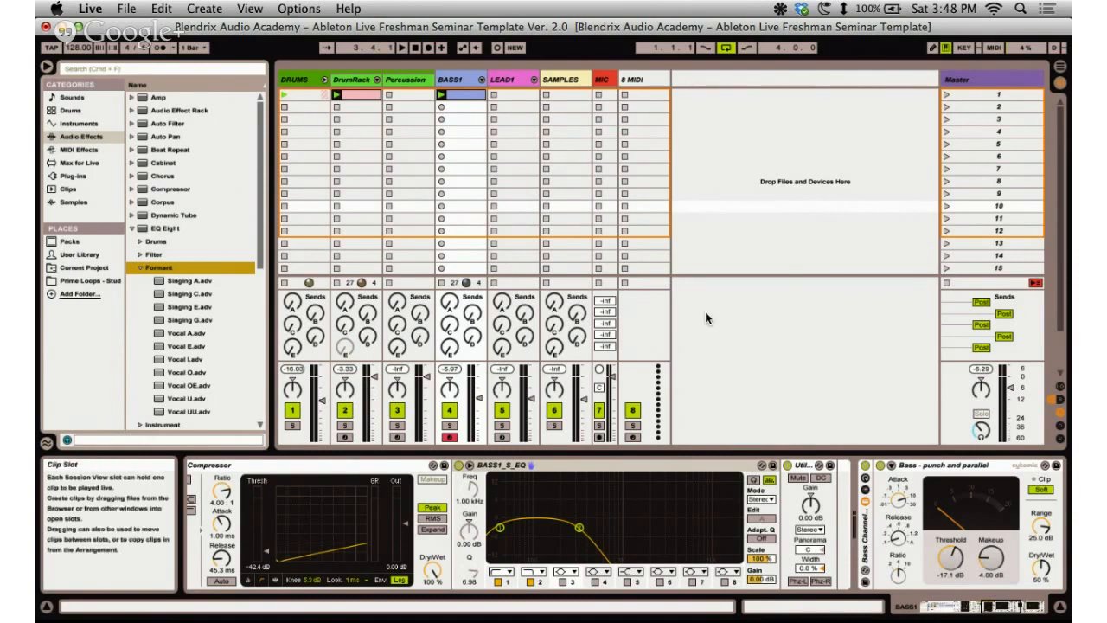
click(641, 79)
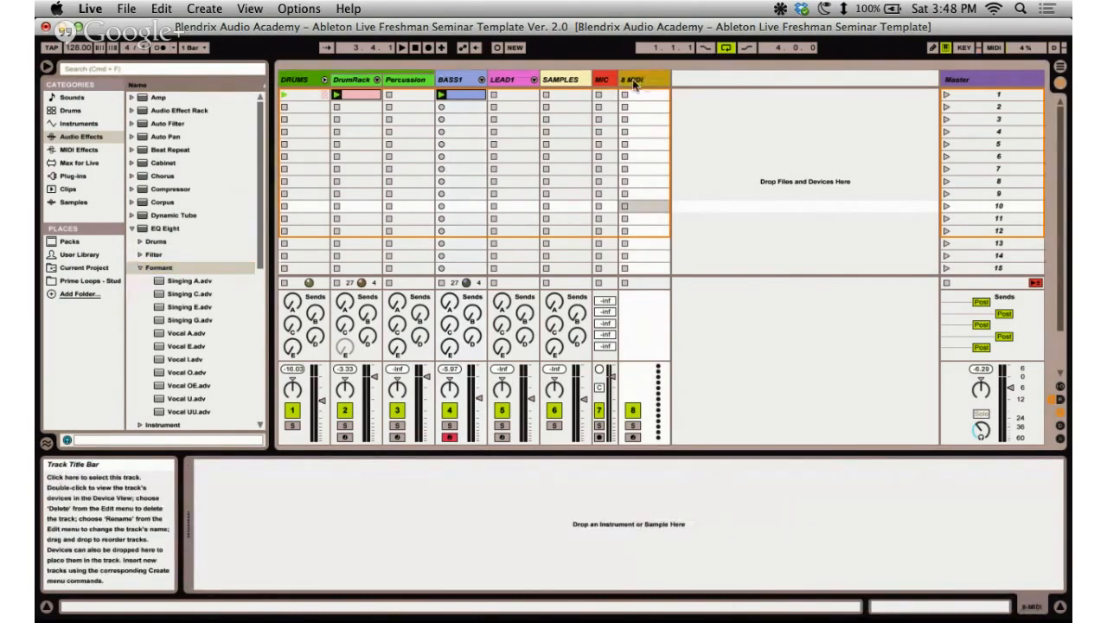
drag(193, 282, 643, 80)
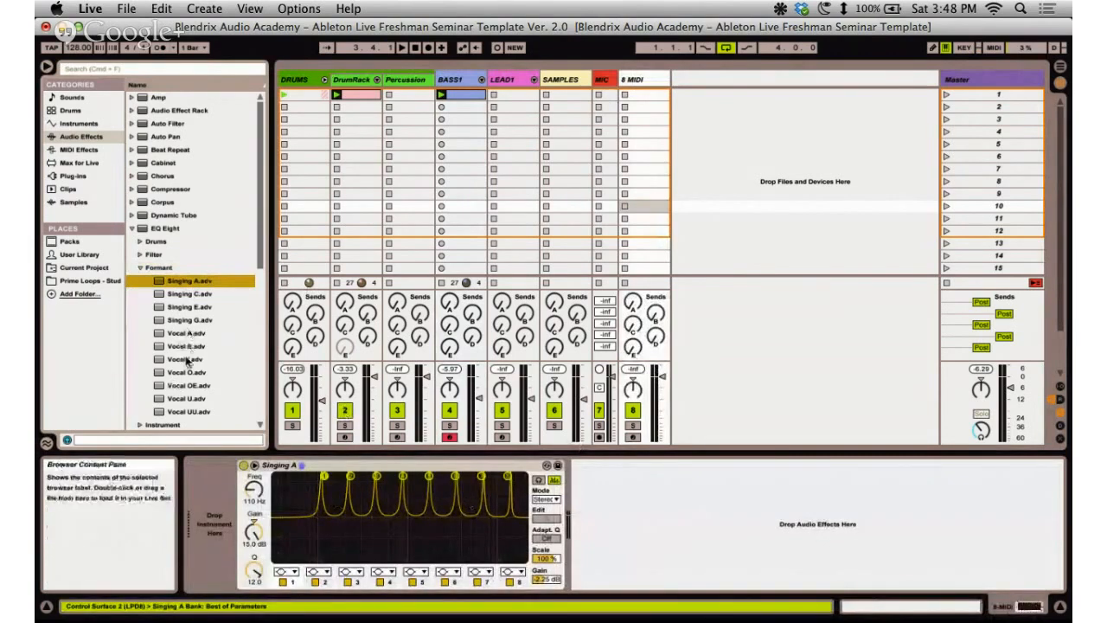
Add the Vocal OE and Vocal UU formant presets after Singing A on the 8 MIDI track.
click(188, 384)
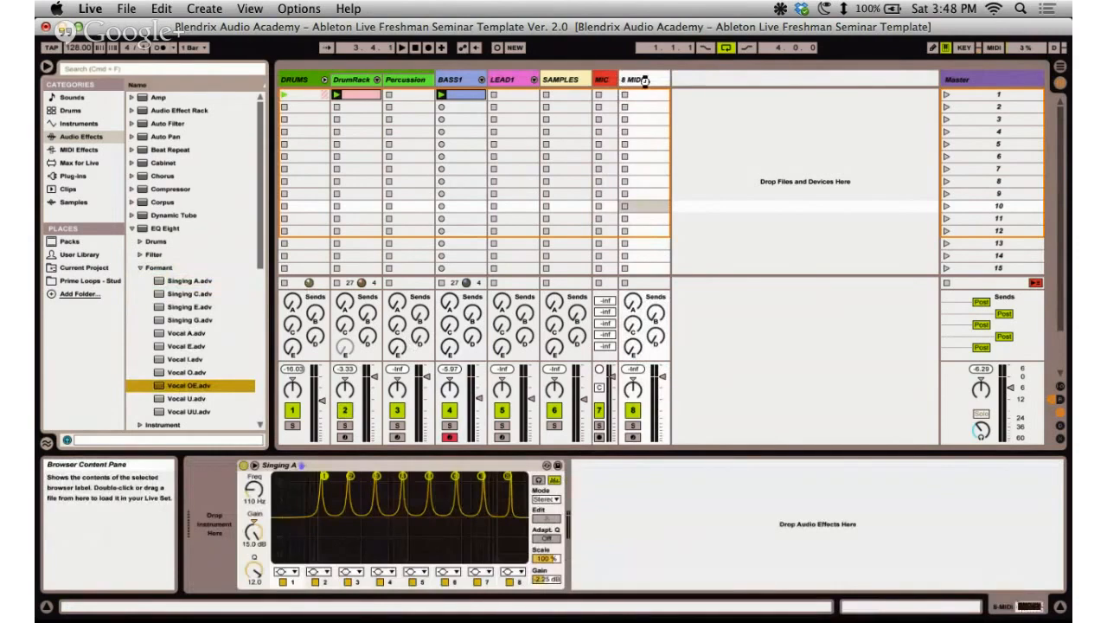
double_click(173, 386)
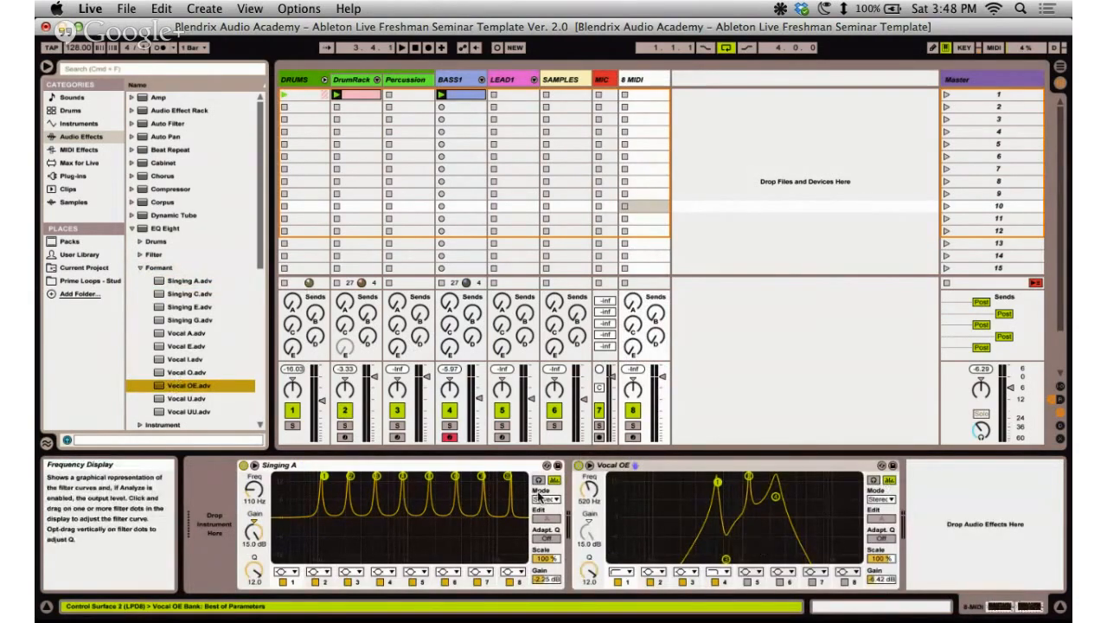
click(188, 412)
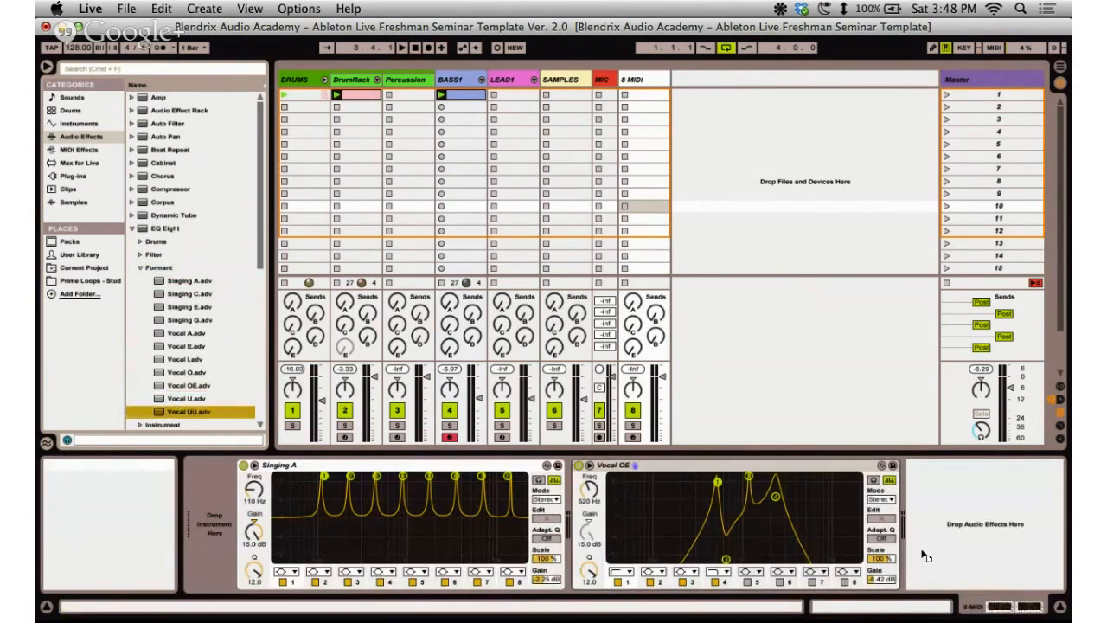
drag(926, 555, 991, 544)
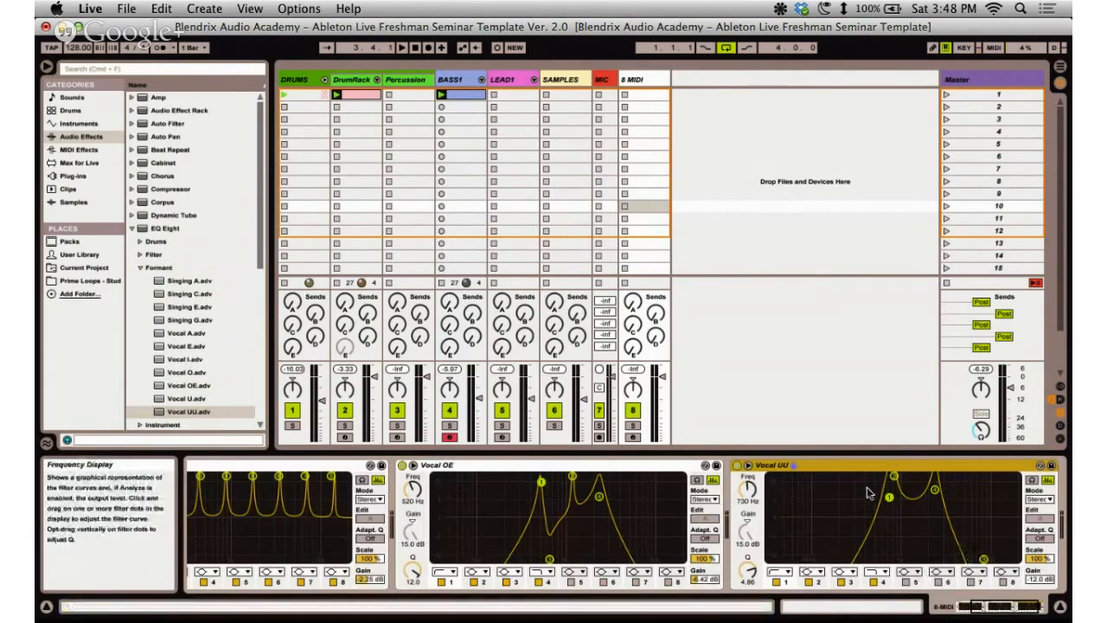
Move filter node 3 in the Vocal OE preset to 529 Hz with a gain of -10.8 dB.
click(284, 466)
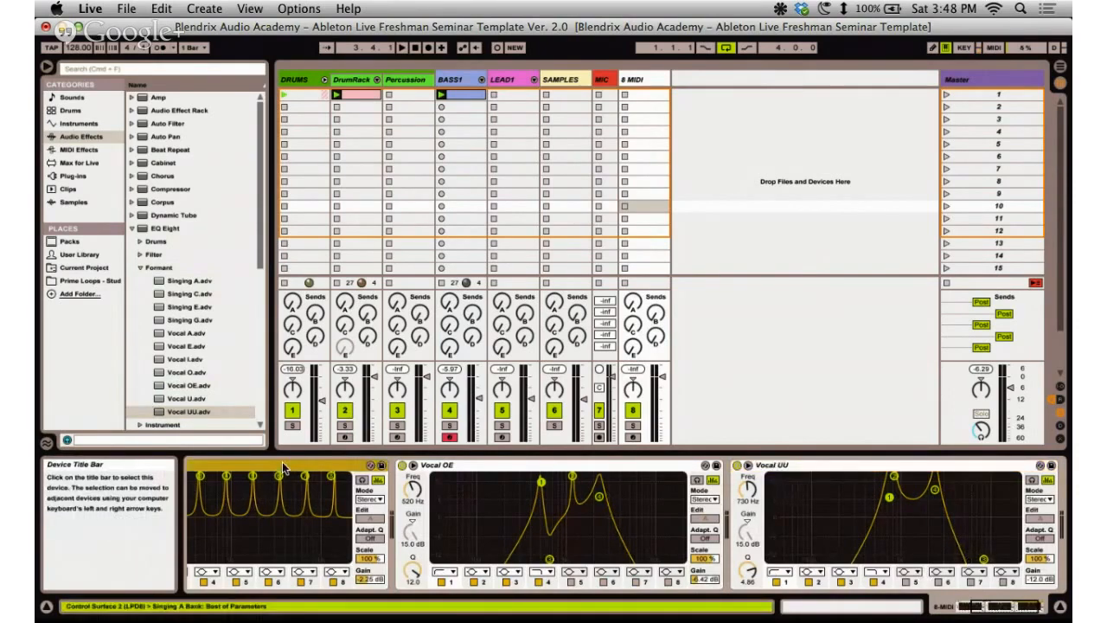
click(500, 466)
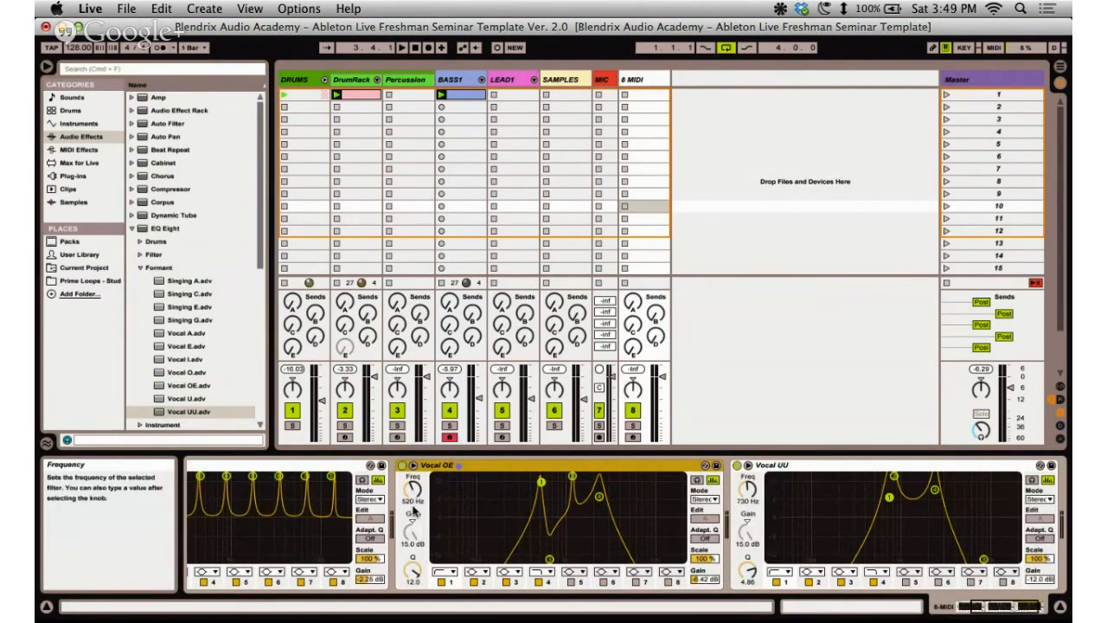
click(548, 557)
mouse_move(548, 558)
mouse_down()
mouse_move(618, 562)
mouse_move(542, 548)
mouse_up()
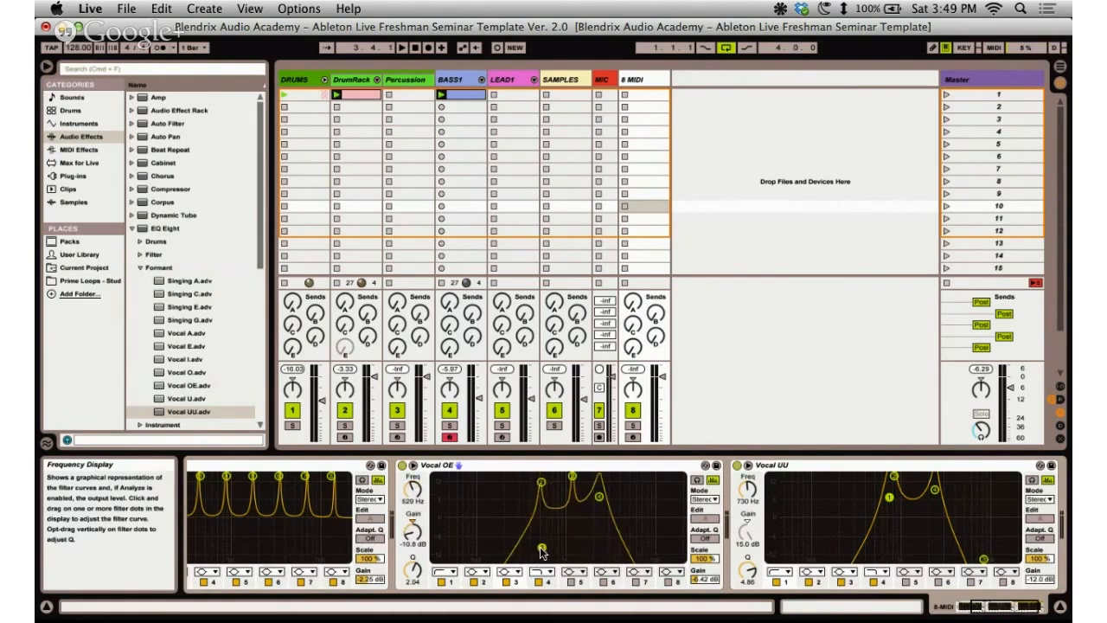
right_click(415, 490)
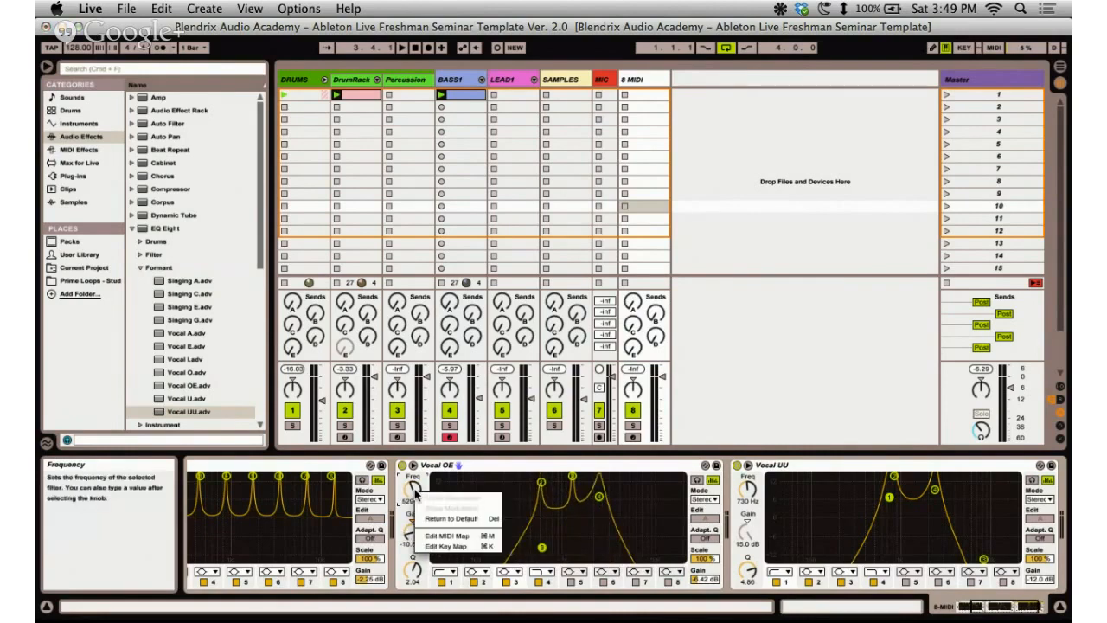
click(516, 465)
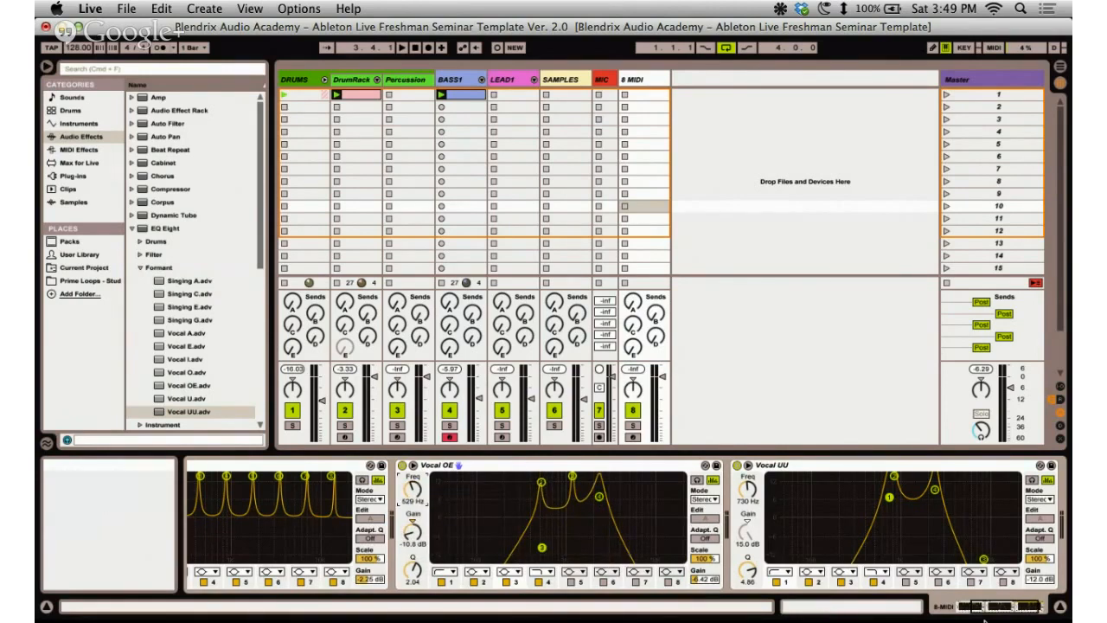
Delete the Vocal OE device from the 8 MIDI track's device chain.
click(970, 607)
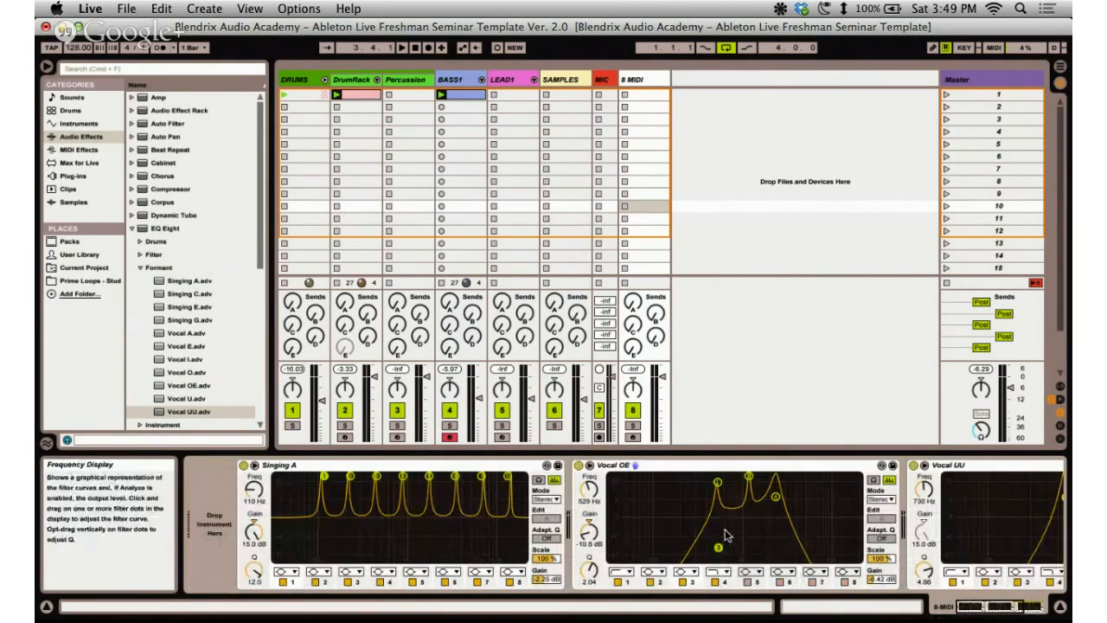
click(656, 467)
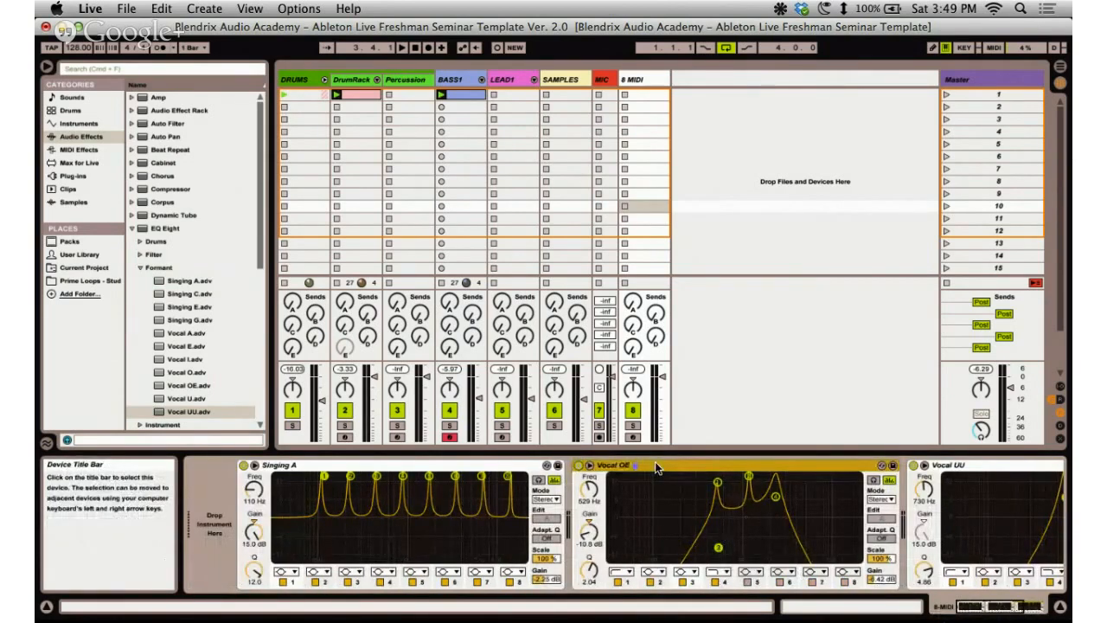
key(Delete)
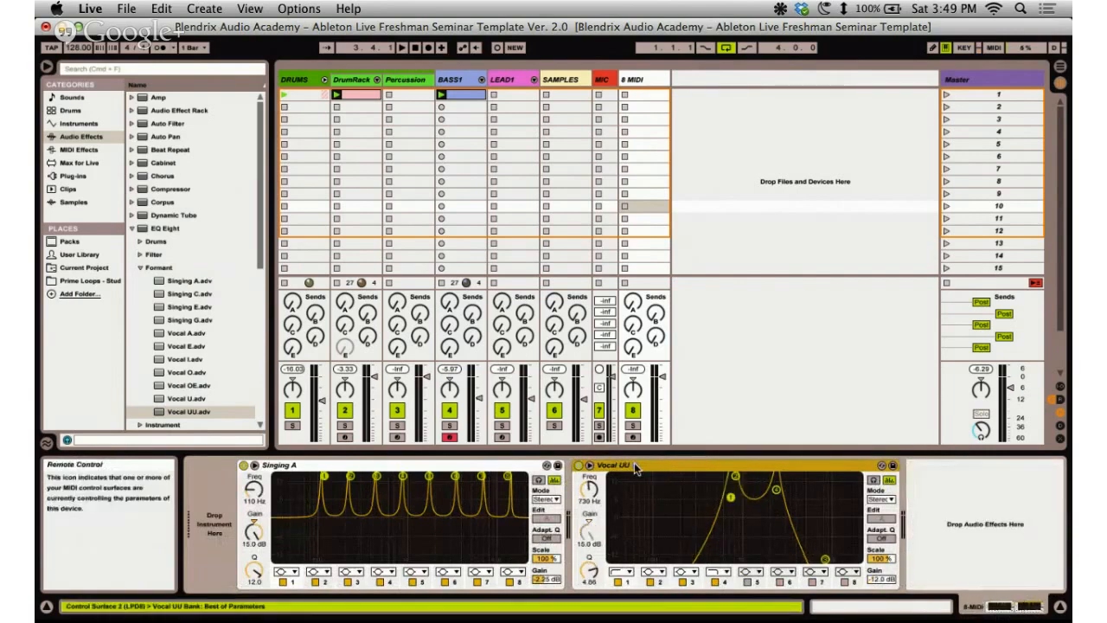
Delete the Vocal UU and Singing A devices from the 8 MIDI track's device chain.
key(Delete)
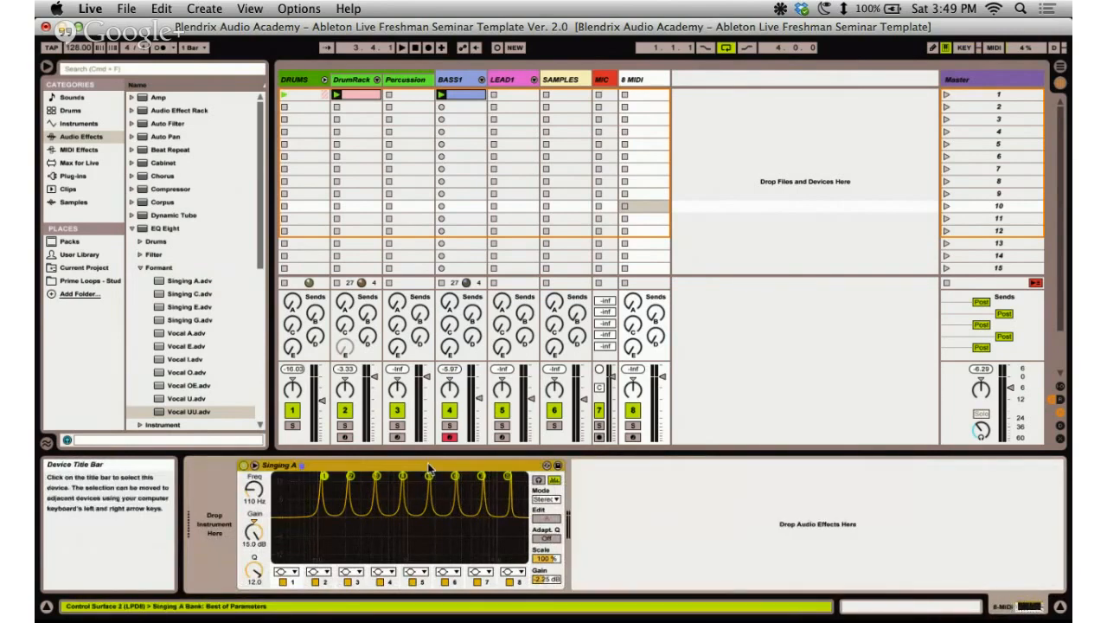
key(Delete)
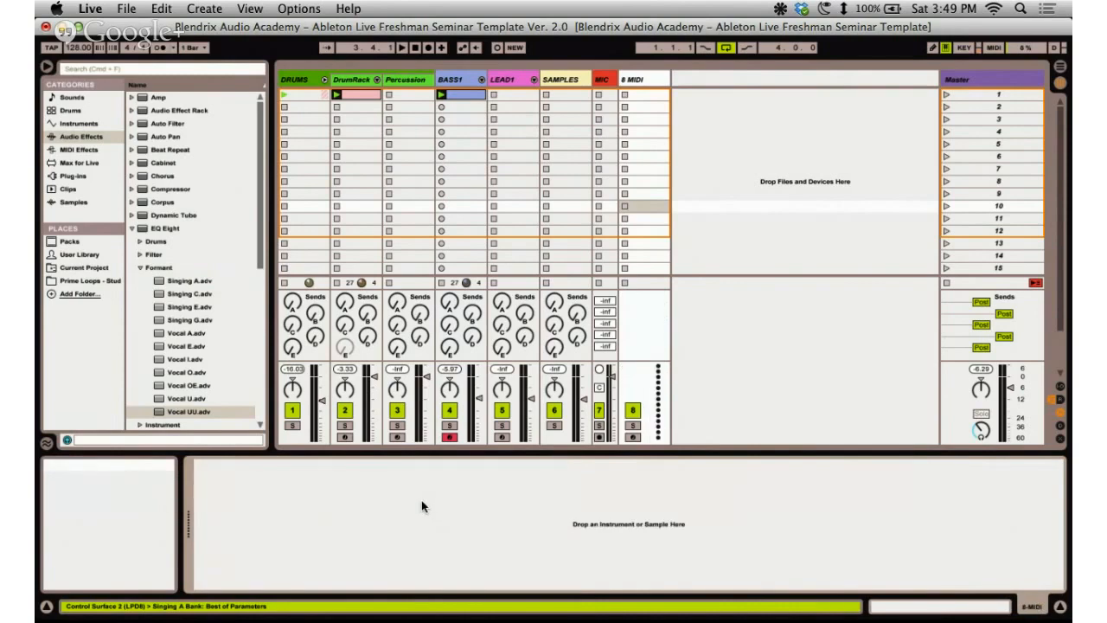
View the SAMPLES and BASS1 device chains, and check the seminar outline document for the Auto Filter items.
click(567, 80)
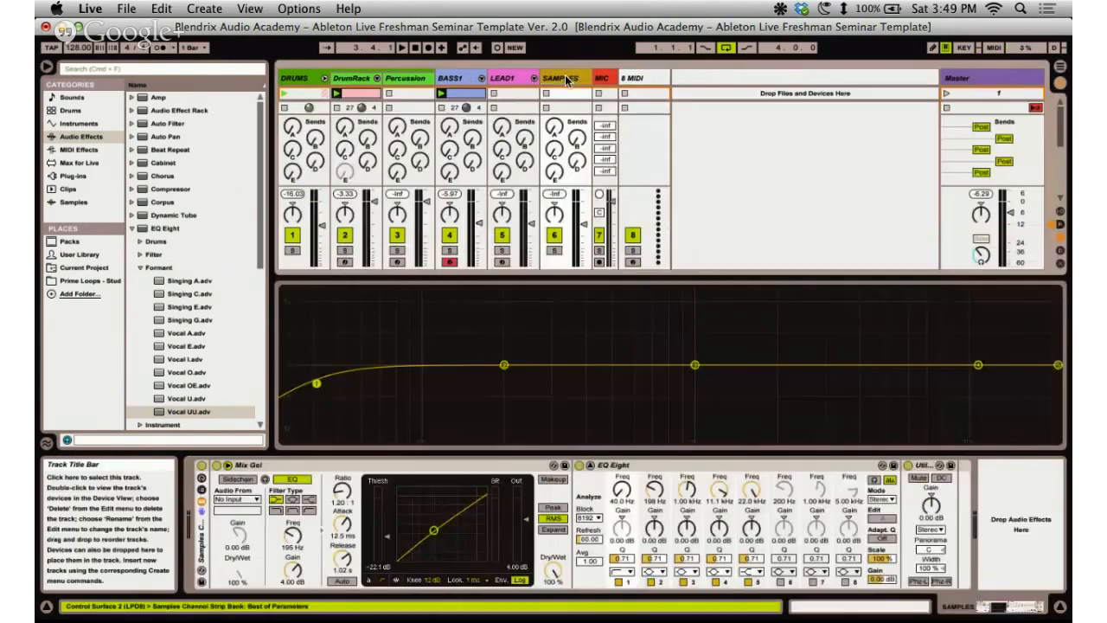
click(471, 80)
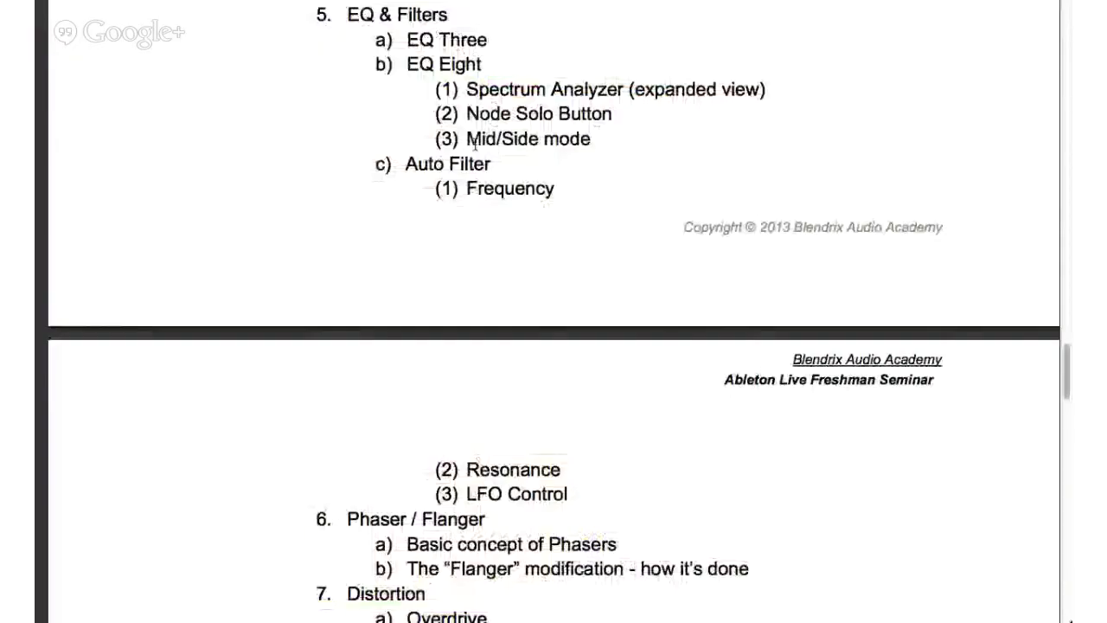
scroll(441, 142, down, 1)
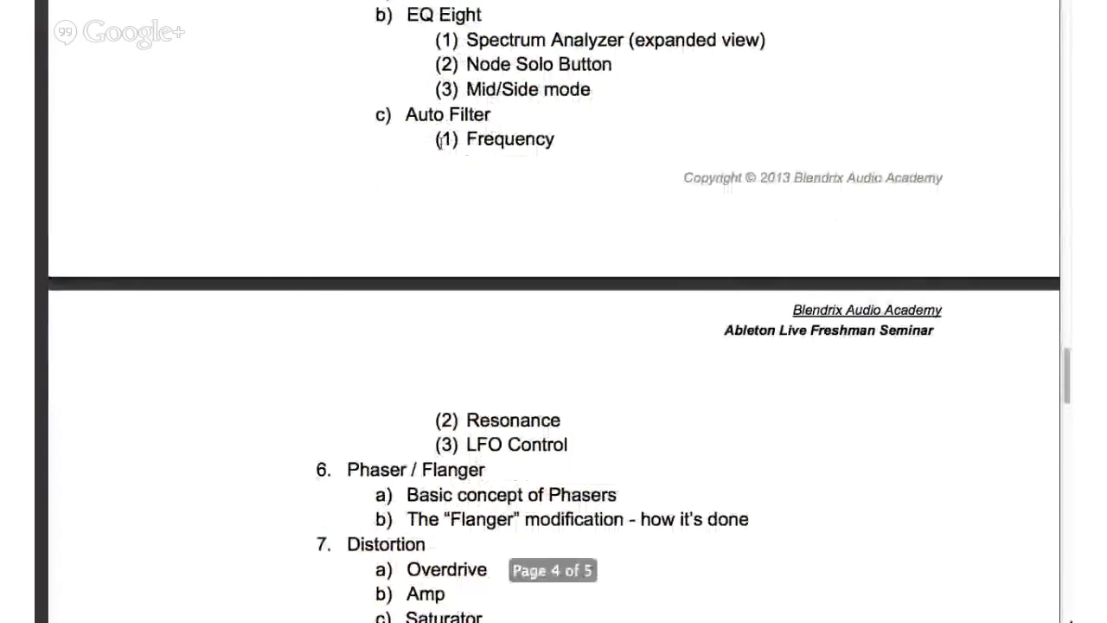
scroll(450, 149, up, 2)
scroll(467, 130, down, 4)
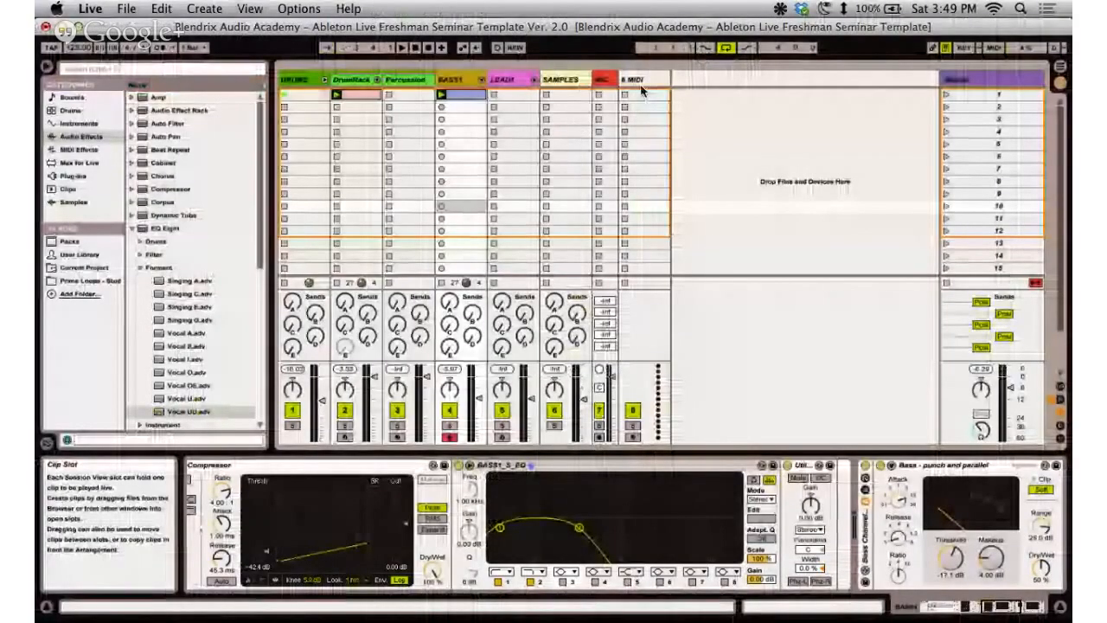
Return to Ableton Live, select the 8 MIDI track and collapse the EQ Eight preset folders in the browser.
click(644, 79)
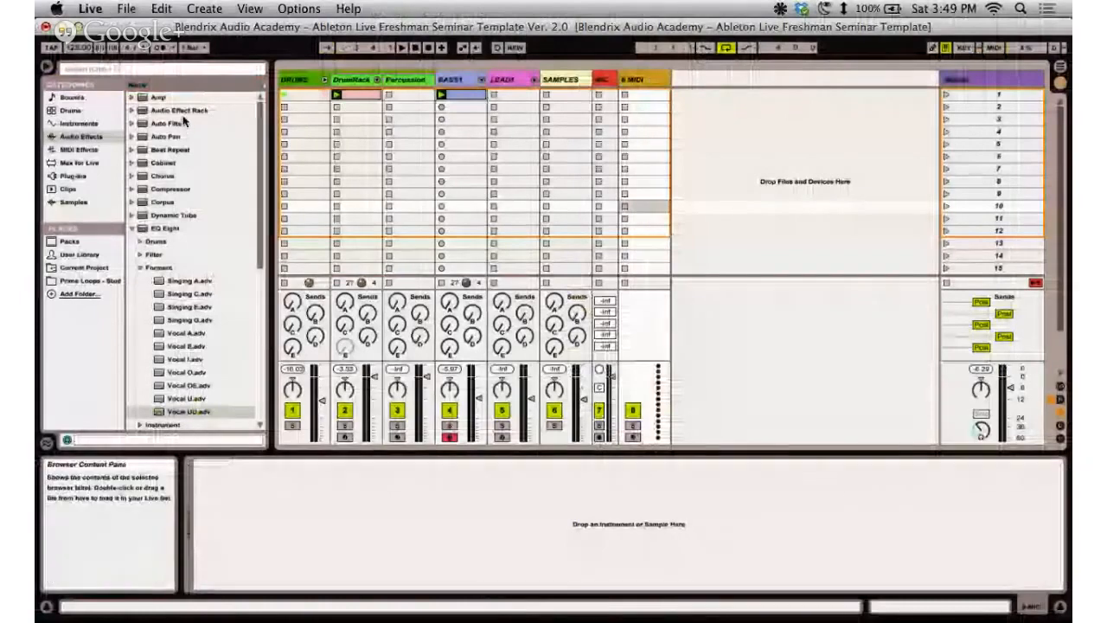
click(139, 267)
click(133, 228)
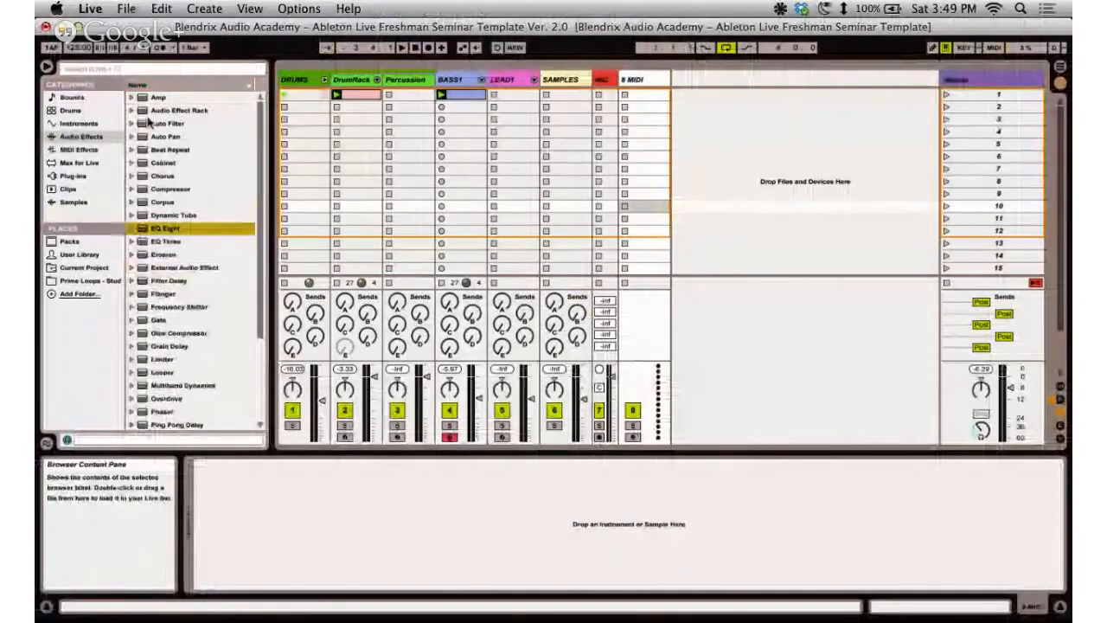
Load Auto Filter onto the 8 MIDI track and set its cutoff to 19.9 kHz with a Q of 0.58.
click(170, 123)
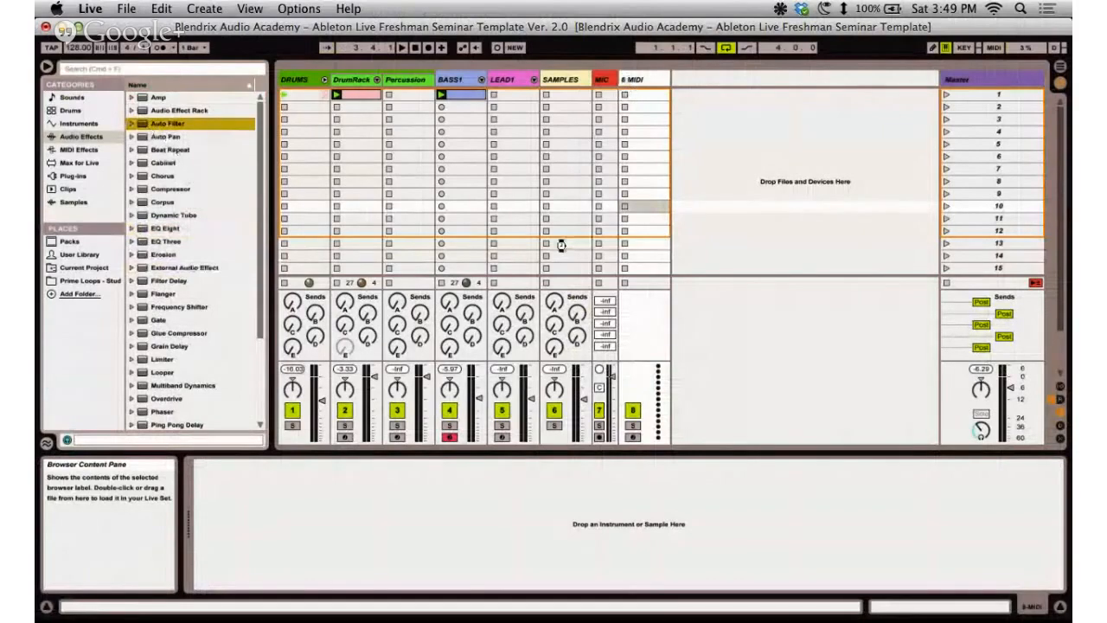
key(Return)
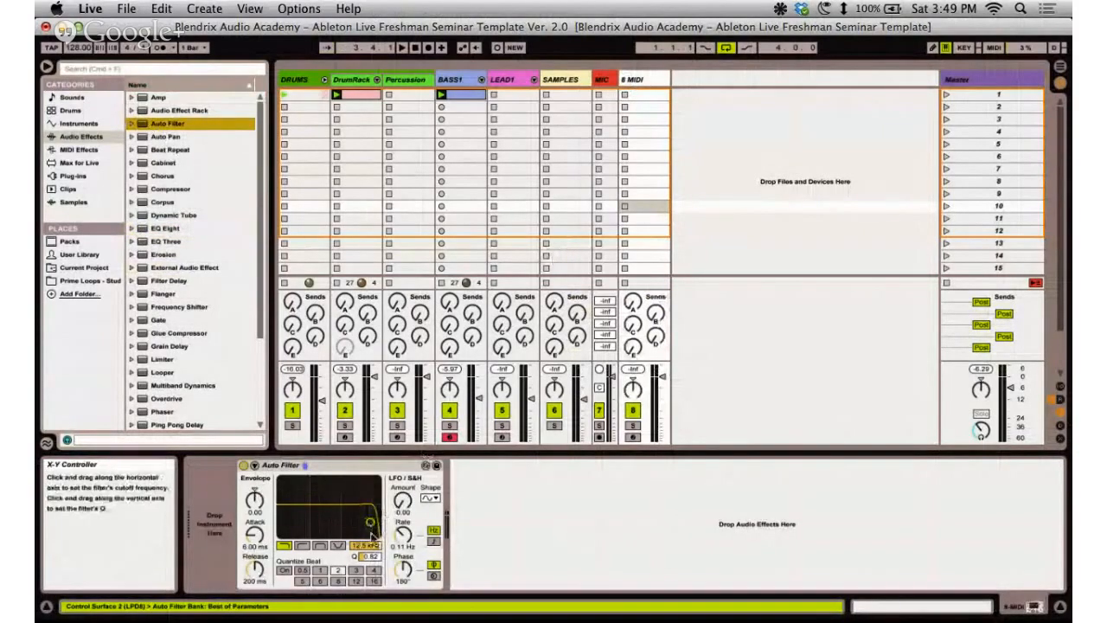
mouse_move(374, 525)
mouse_down()
mouse_move(297, 525)
mouse_move(377, 530)
mouse_up()
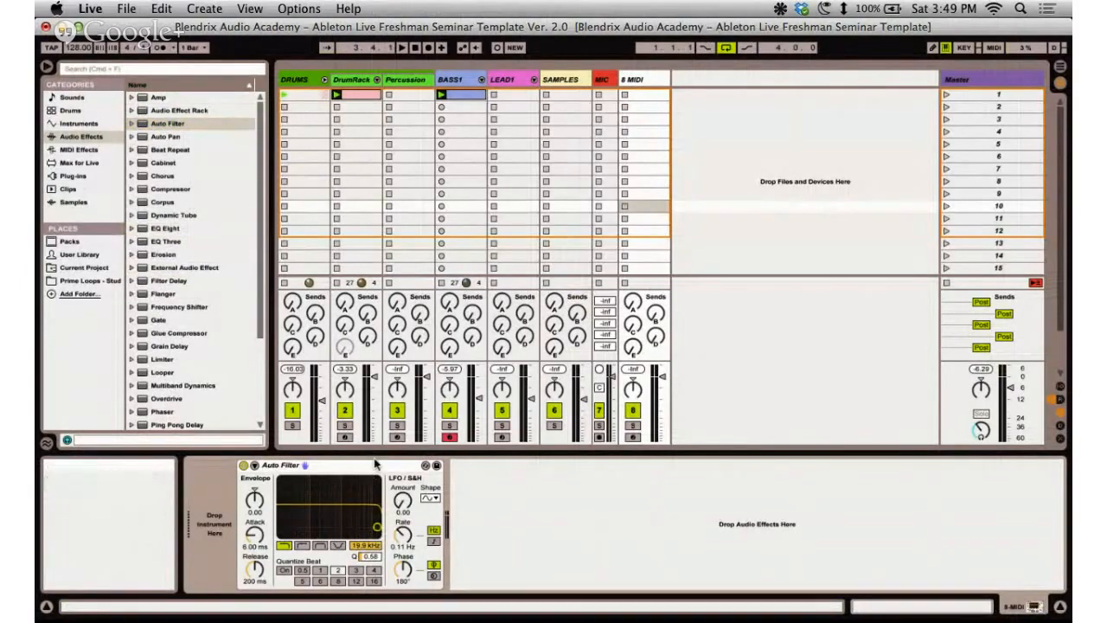
click(410, 466)
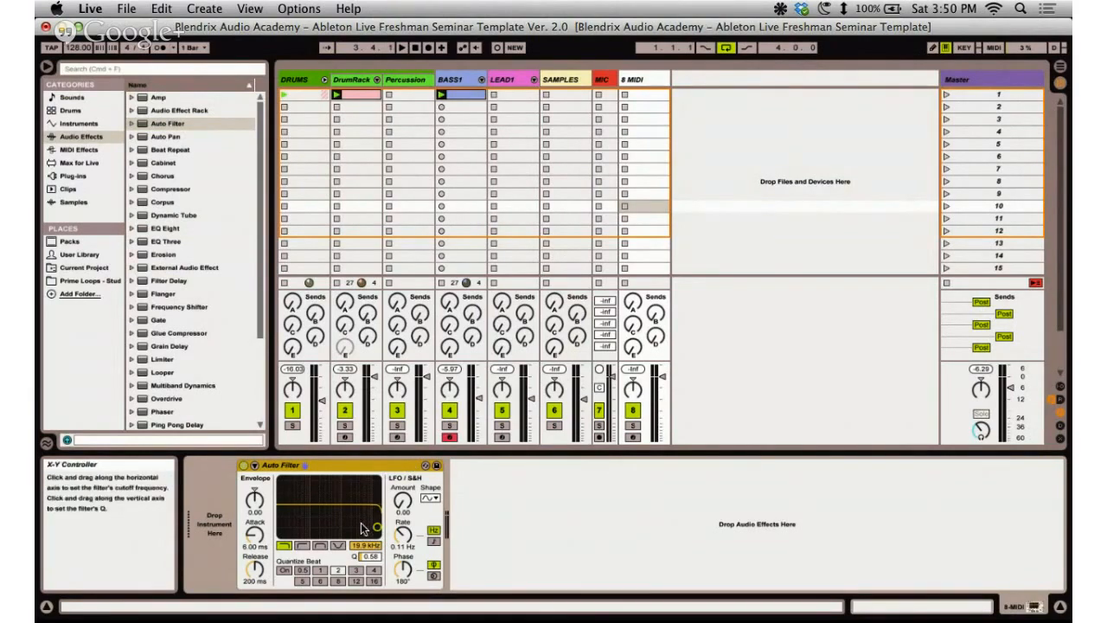
Sweep Auto Filter's cutoff down to 85.0 Hz and back up above 6 kHz, raising the Q to 3.00.
drag(377, 530, 299, 530)
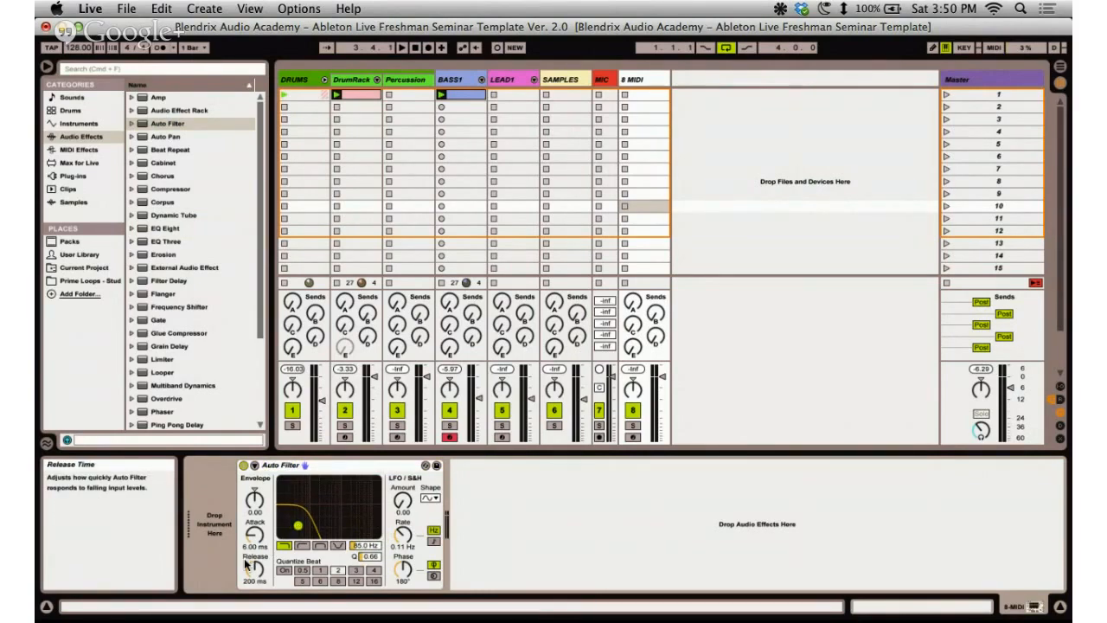
click(371, 548)
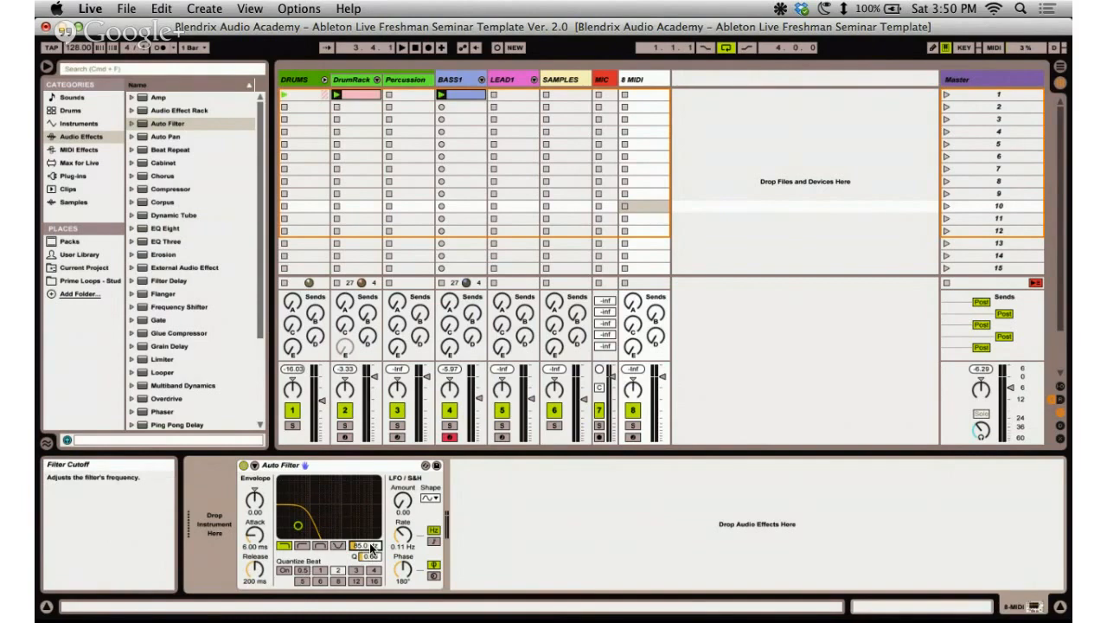
drag(371, 547, 373, 556)
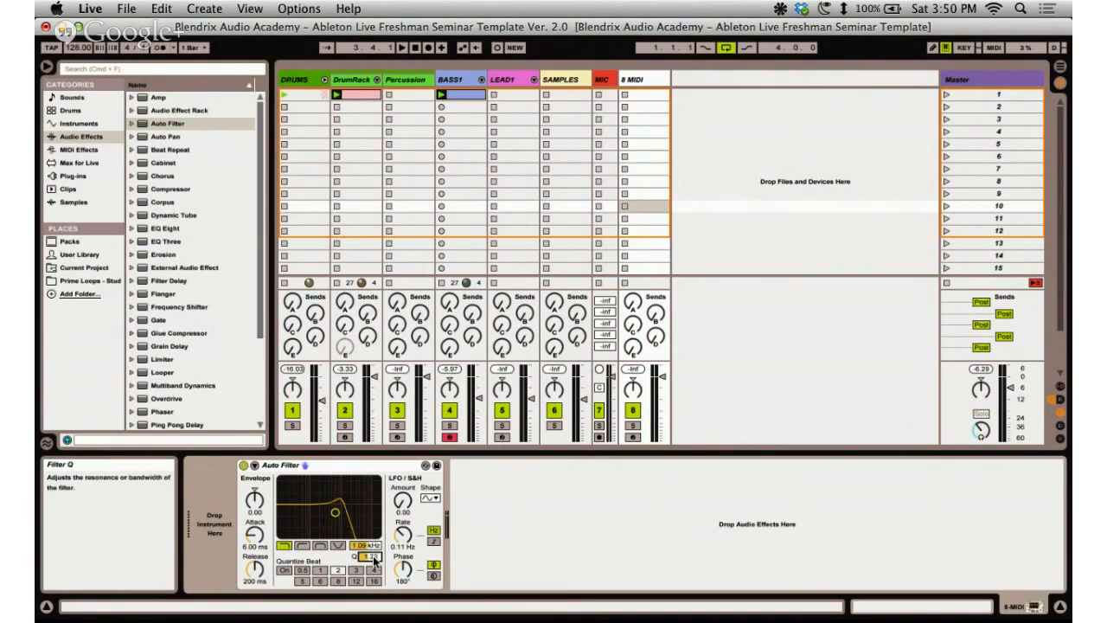
drag(334, 512, 344, 503)
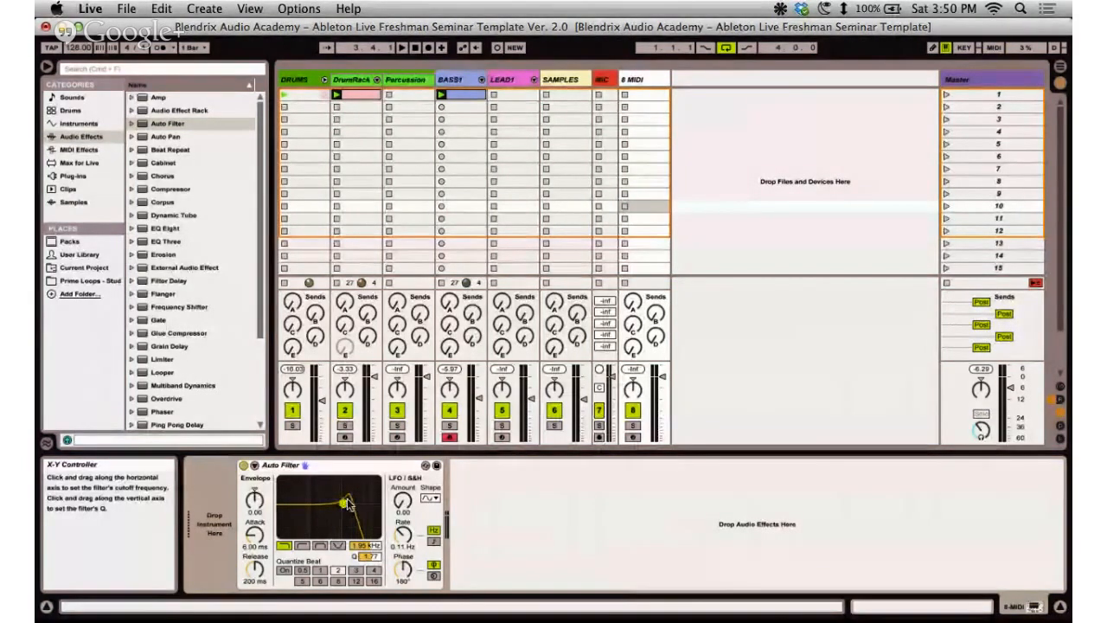
drag(348, 504, 366, 481)
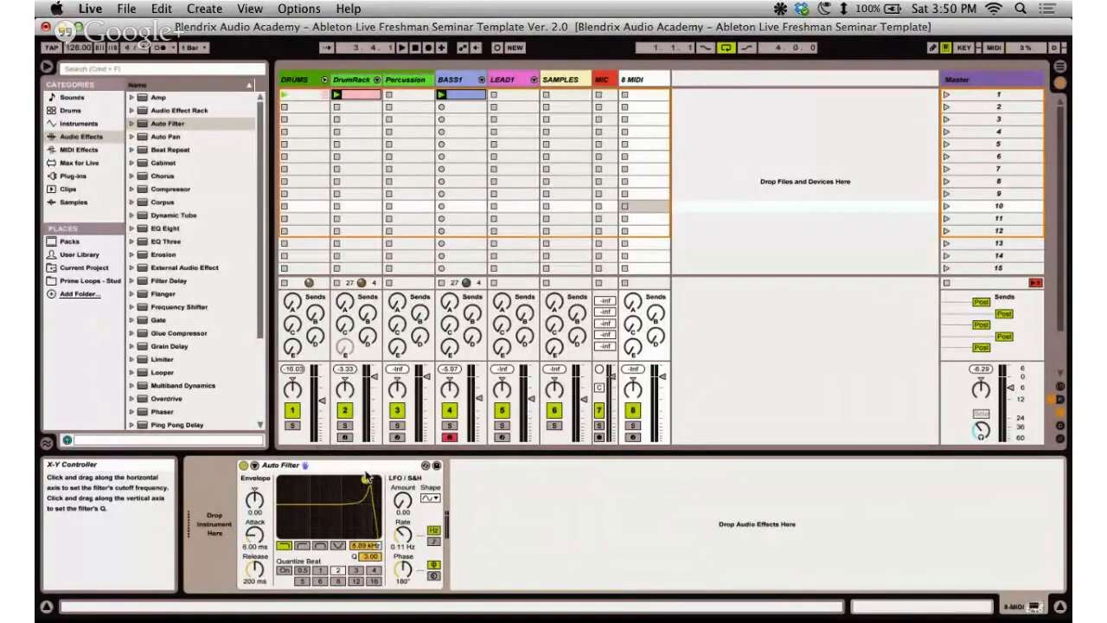
Delete the Auto Filter with the raised resonance from the 8 MIDI track.
click(364, 468)
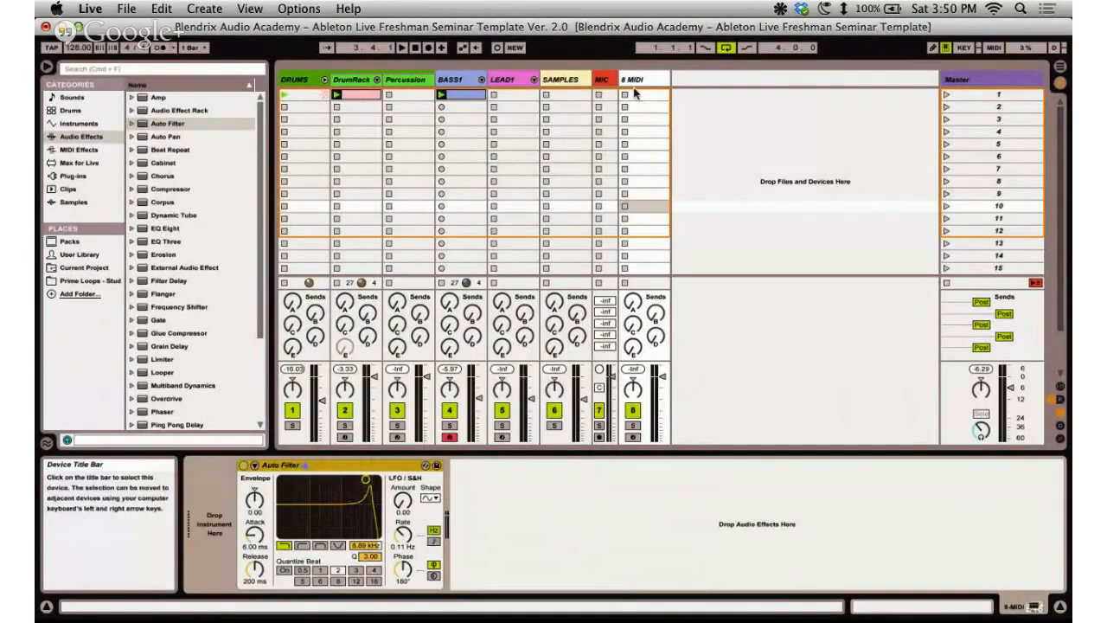
key(Delete)
click(166, 137)
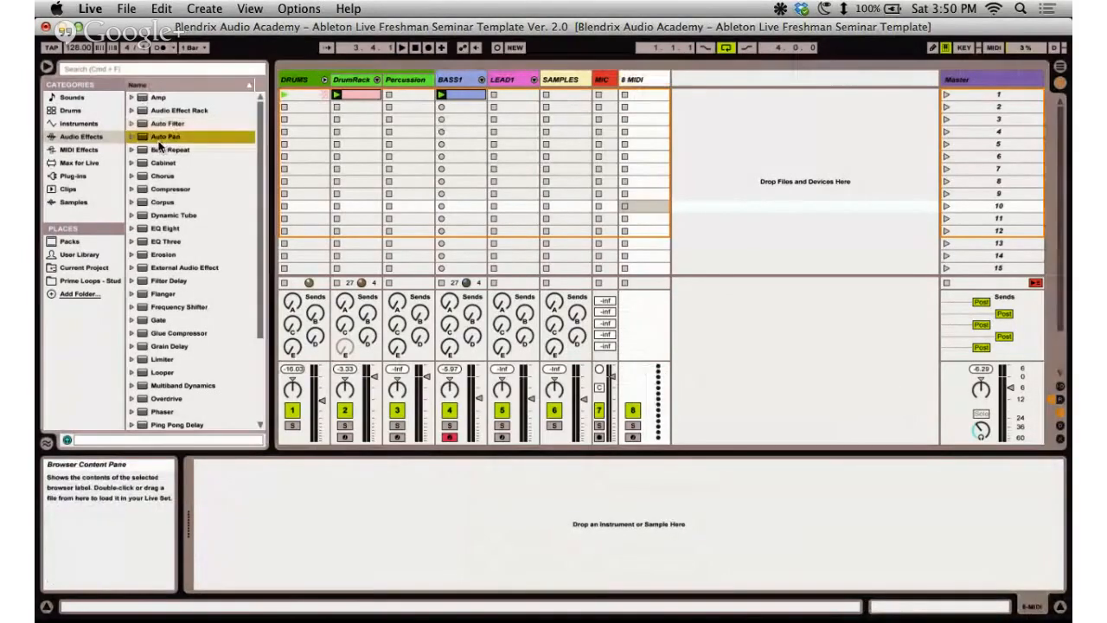
Switch to the seminar outline document and read the Resonance and LFO Control items under Auto Filter.
key(ctrl+Right)
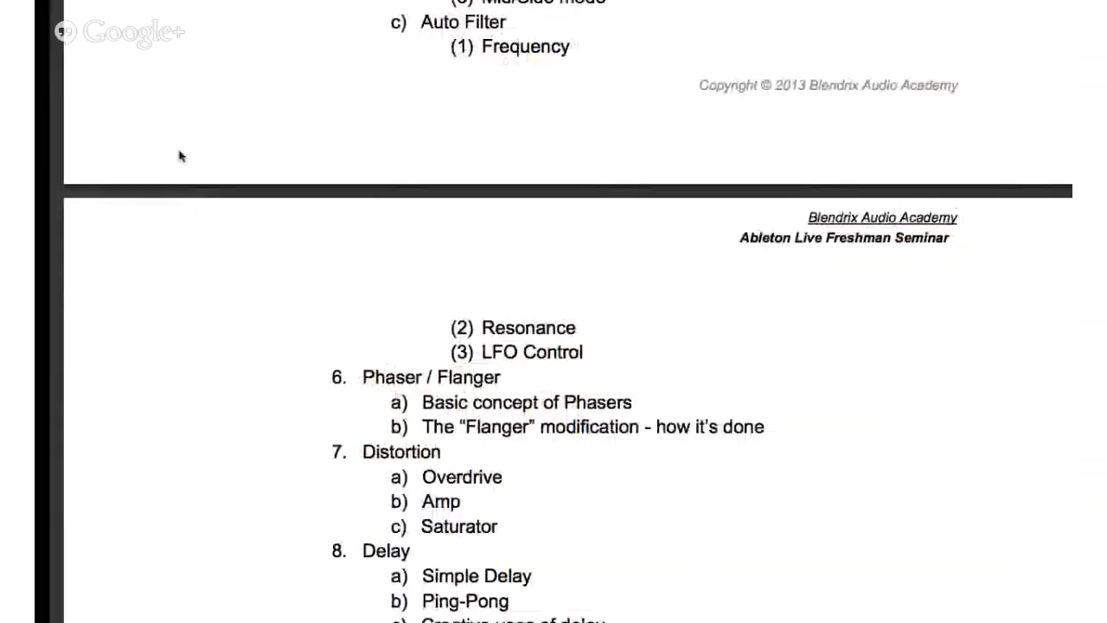
scroll(488, 382, down, 1)
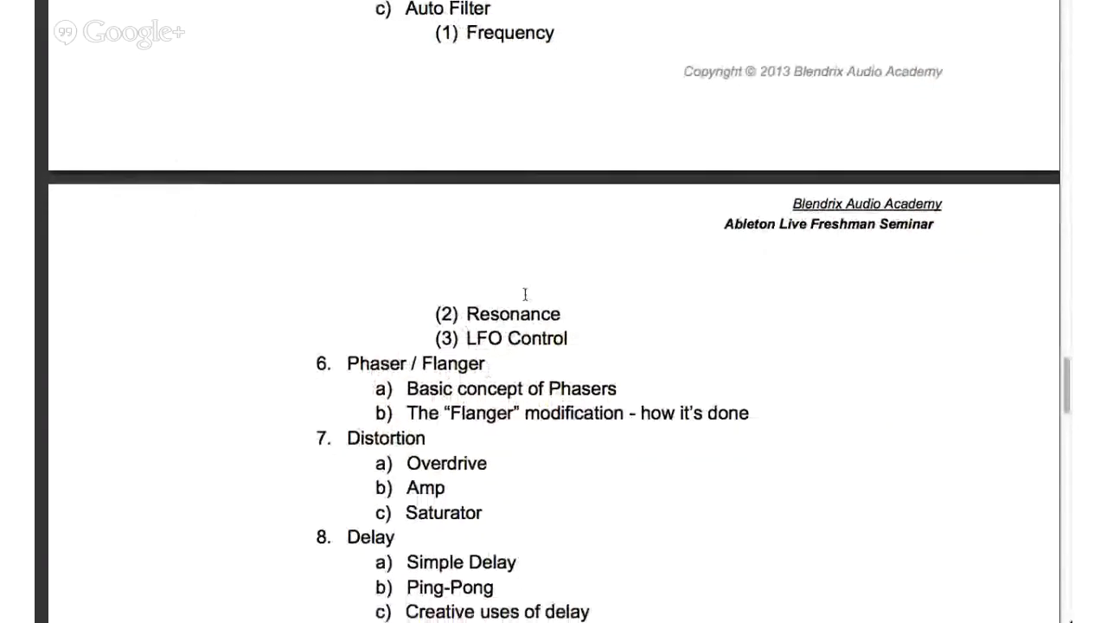
Back in Ableton Live, add a fresh Auto Filter to the 8 MIDI track with LFO amount 12.4 and the sine shape.
key(ctrl+Left)
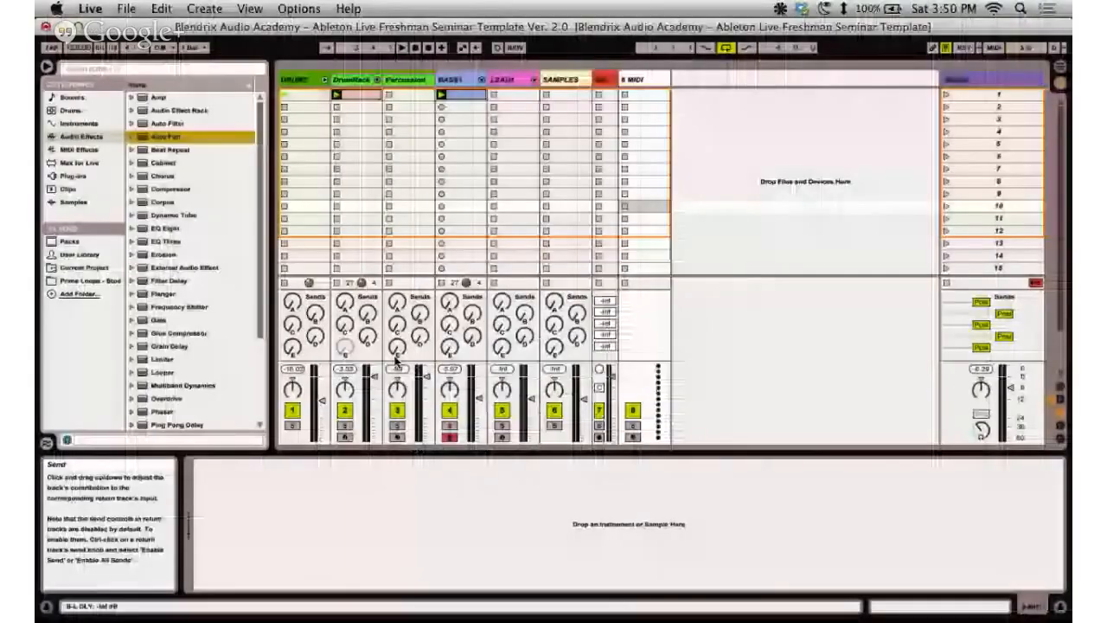
click(167, 126)
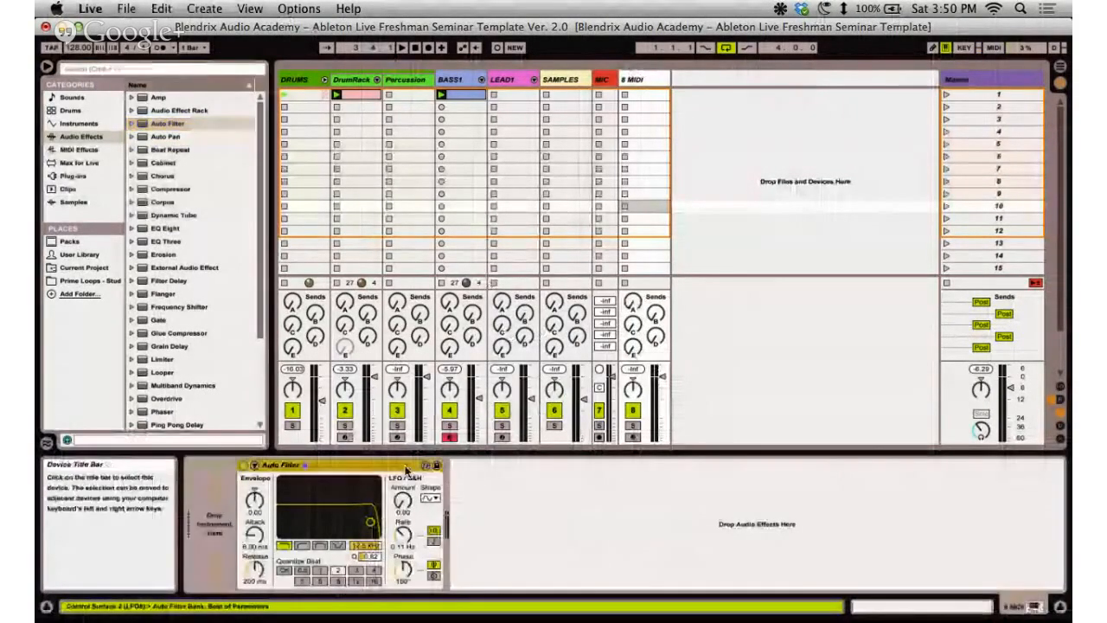
drag(407, 502, 408, 489)
click(432, 499)
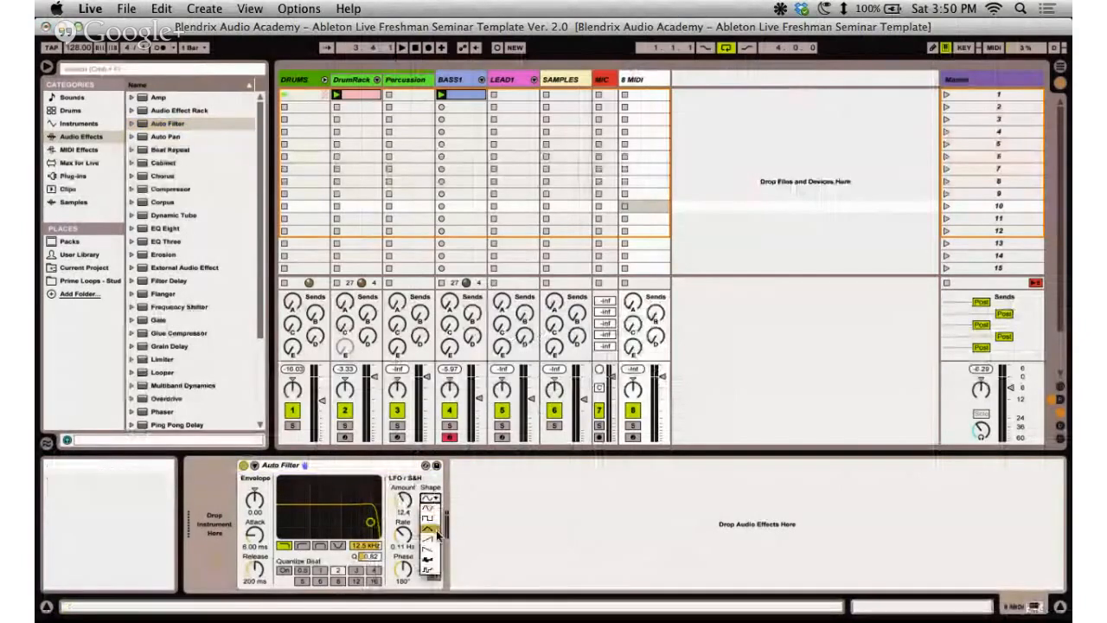
click(429, 507)
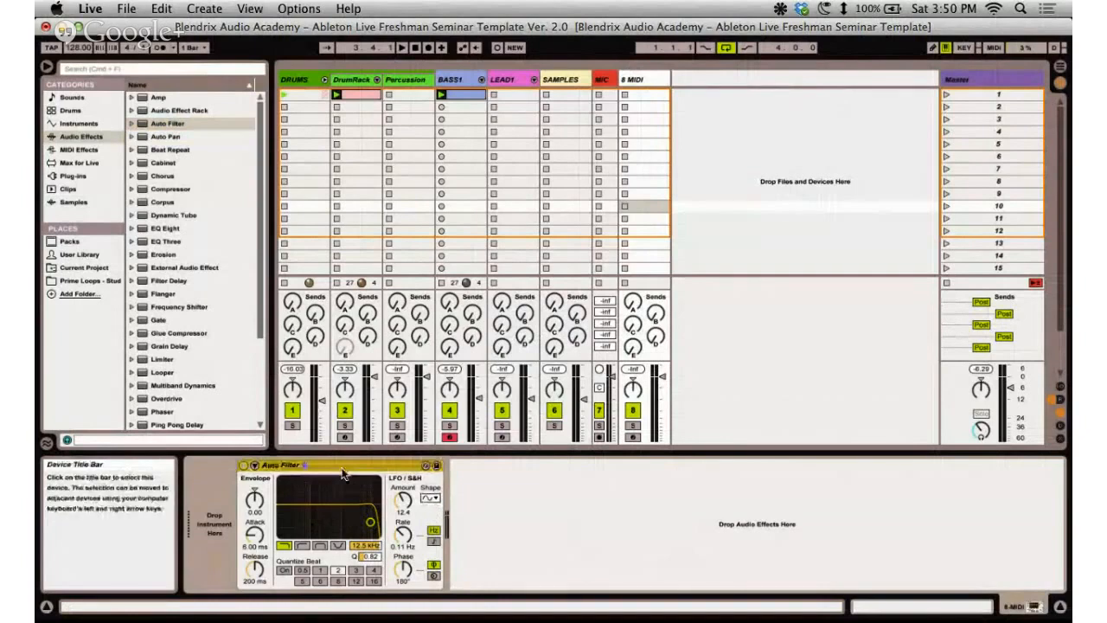
Switch Auto Filter's LFO rate to tempo-synced note values and set it to 1/12.
click(469, 517)
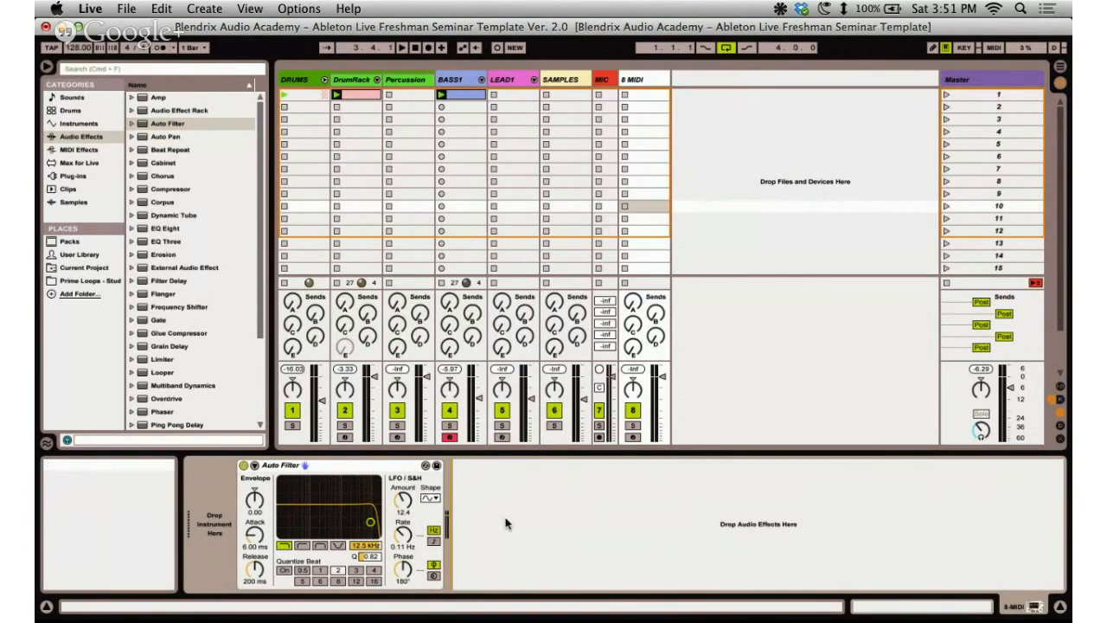
click(434, 541)
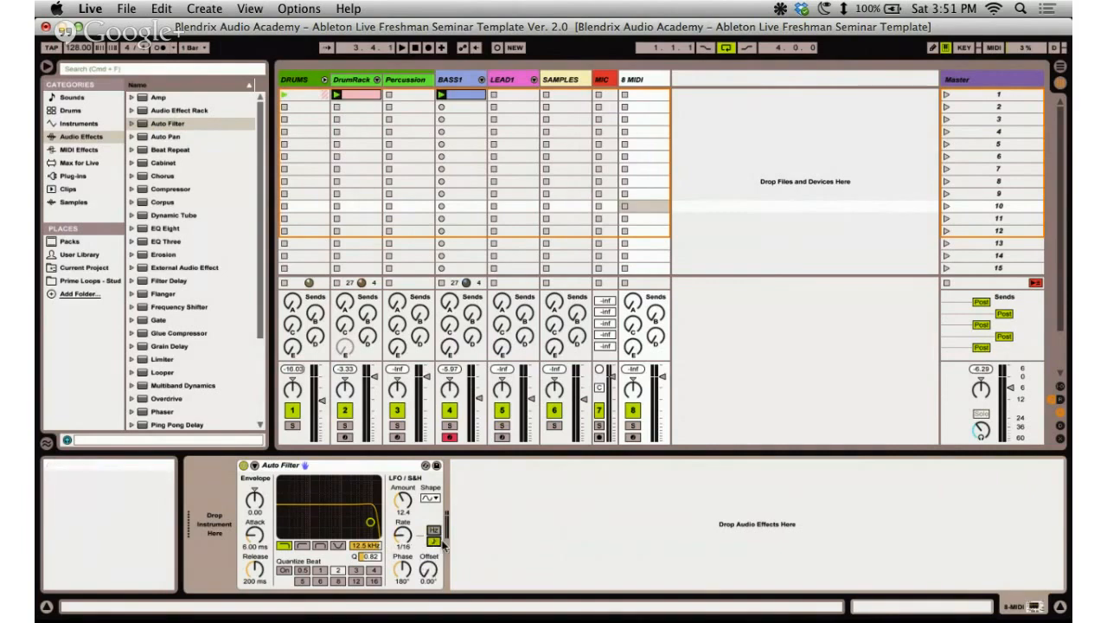
drag(401, 541, 402, 534)
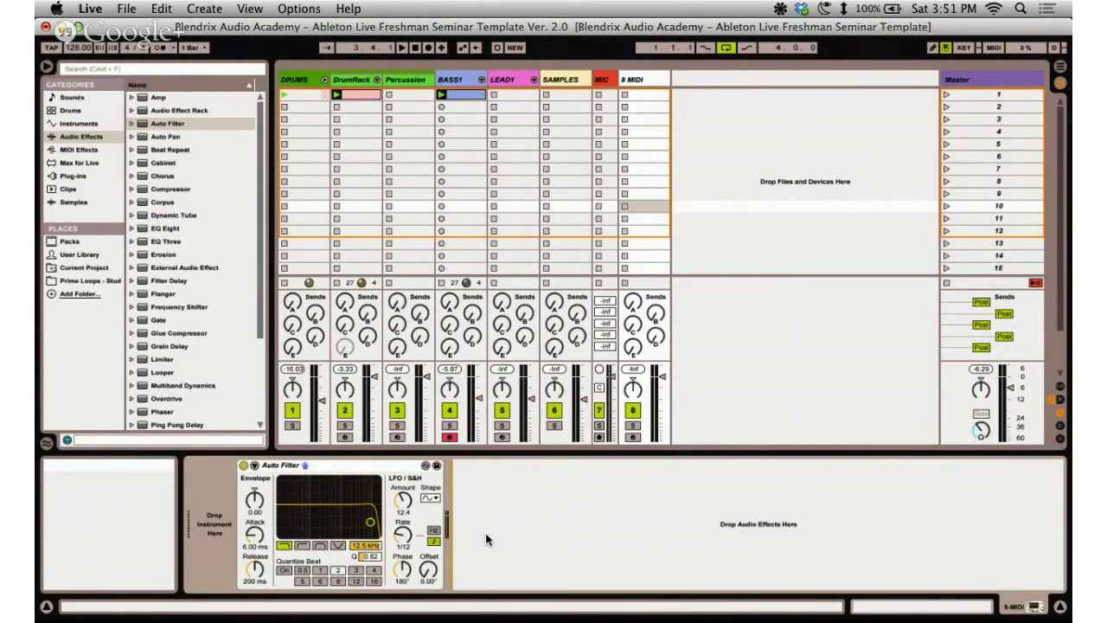
Remove the tempo-synced Auto Filter from the 8 MIDI track.
click(323, 466)
key(Delete)
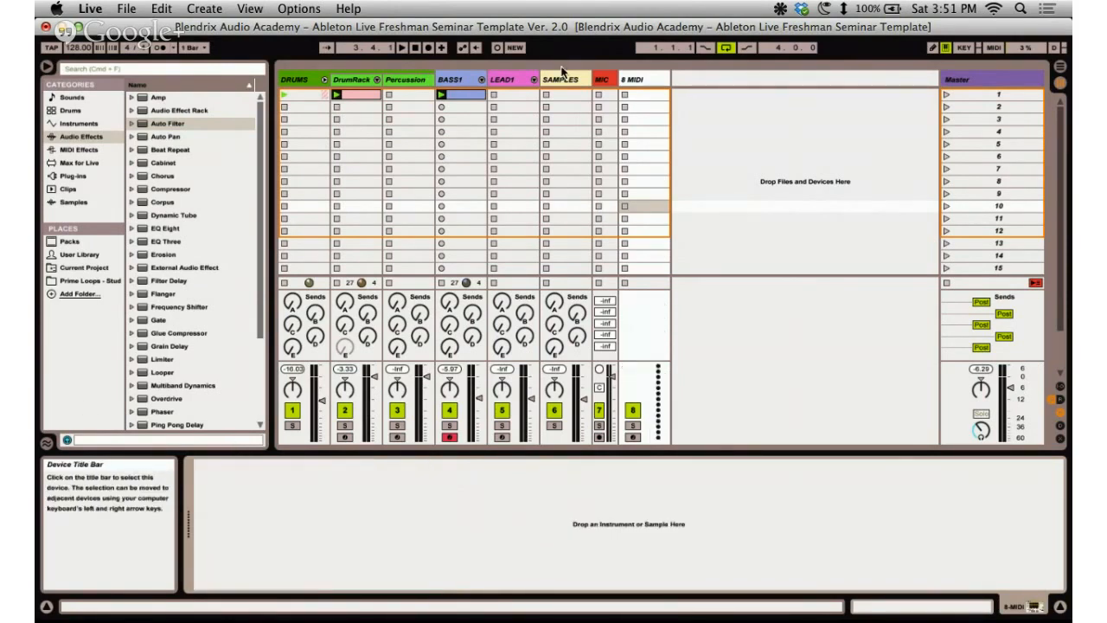
Select the 8 MIDI track, switch to the seminar outline document and review the sections from Phaser / Flanger through Effects Racks.
click(650, 152)
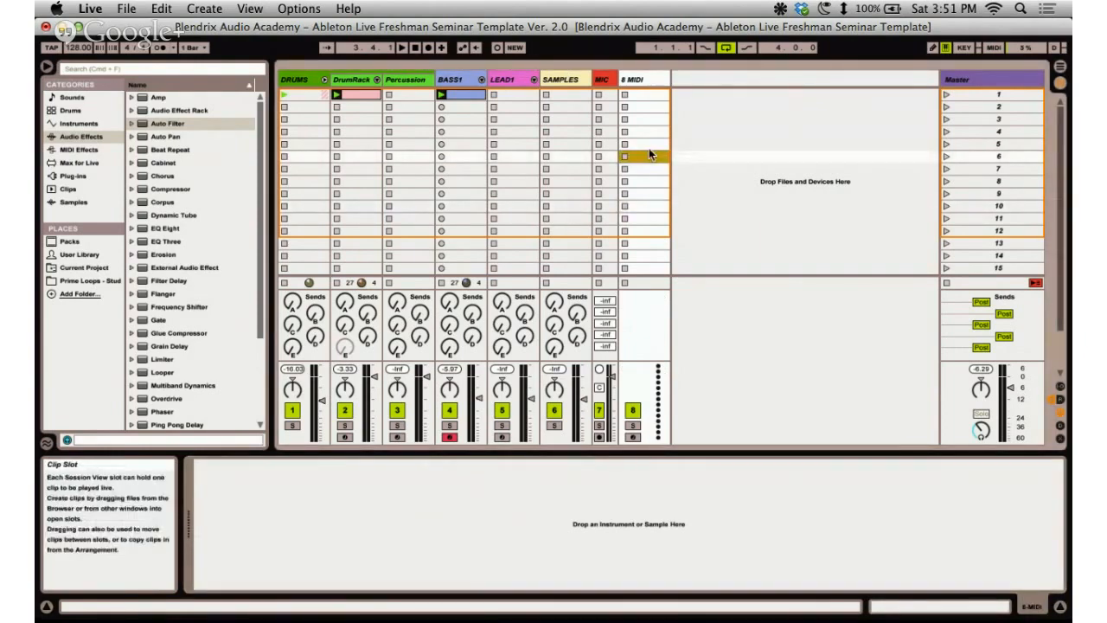
click(655, 81)
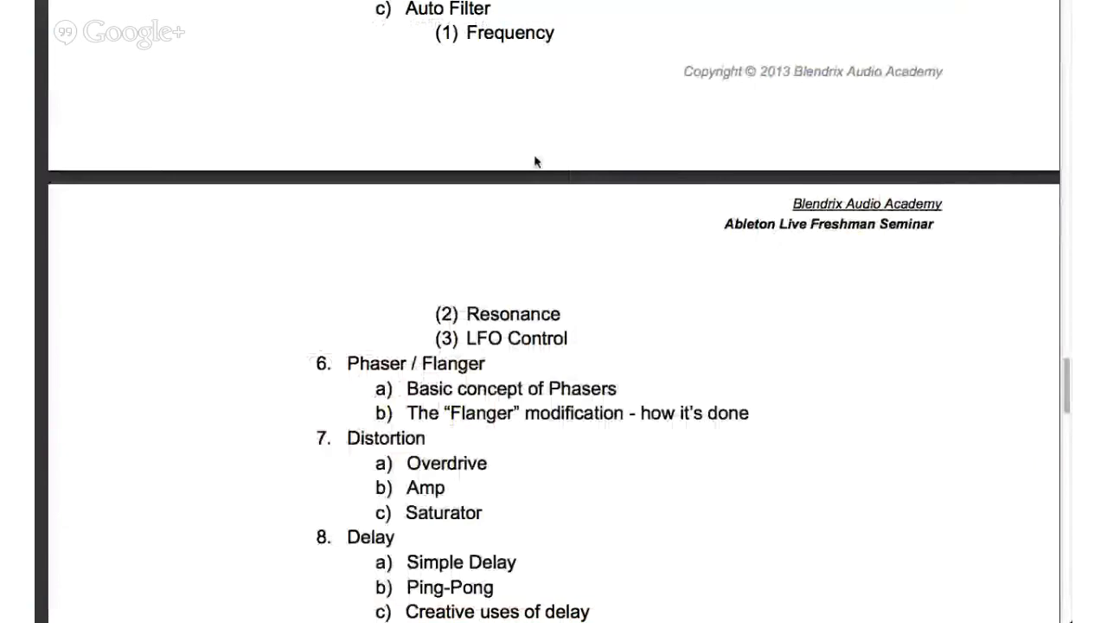
scroll(521, 248, down, 5)
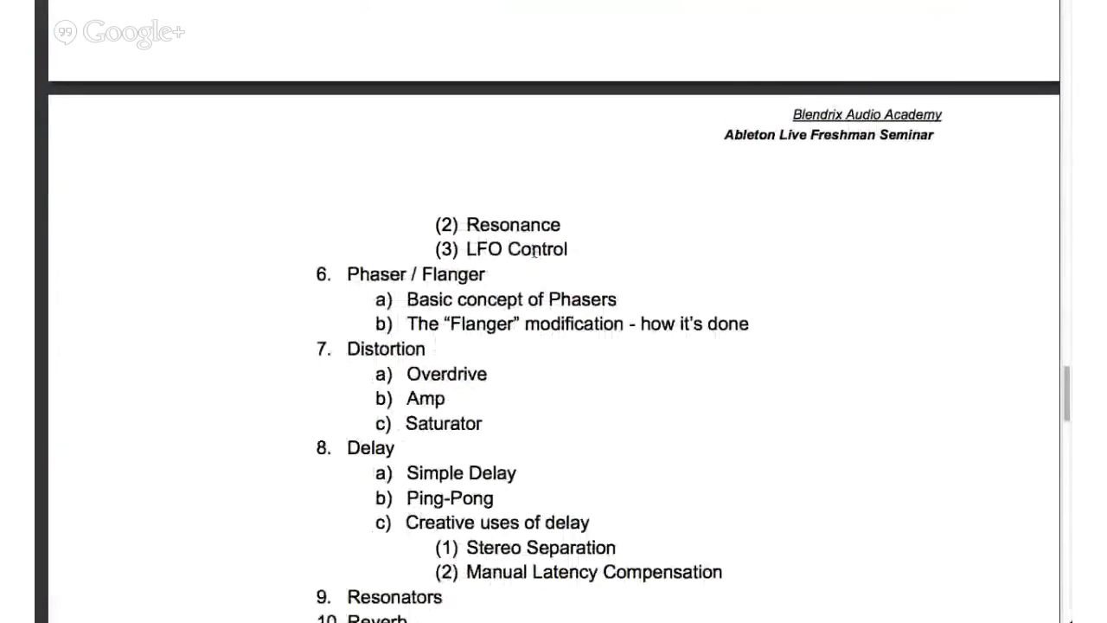
scroll(520, 248, down, 2)
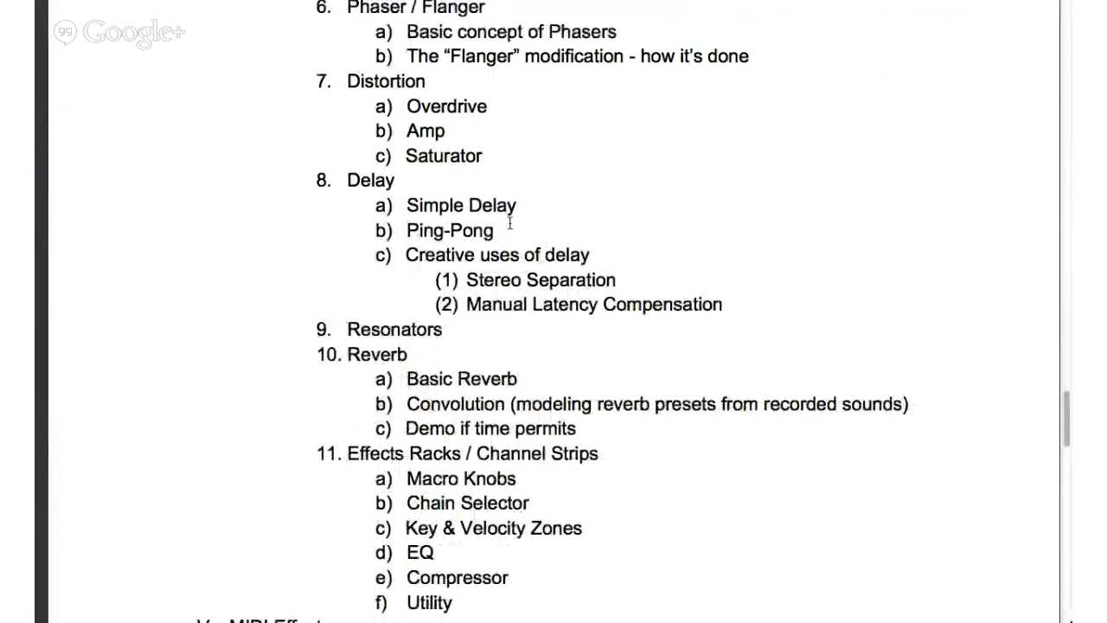
drag(547, 6, 524, 49)
click(536, 26)
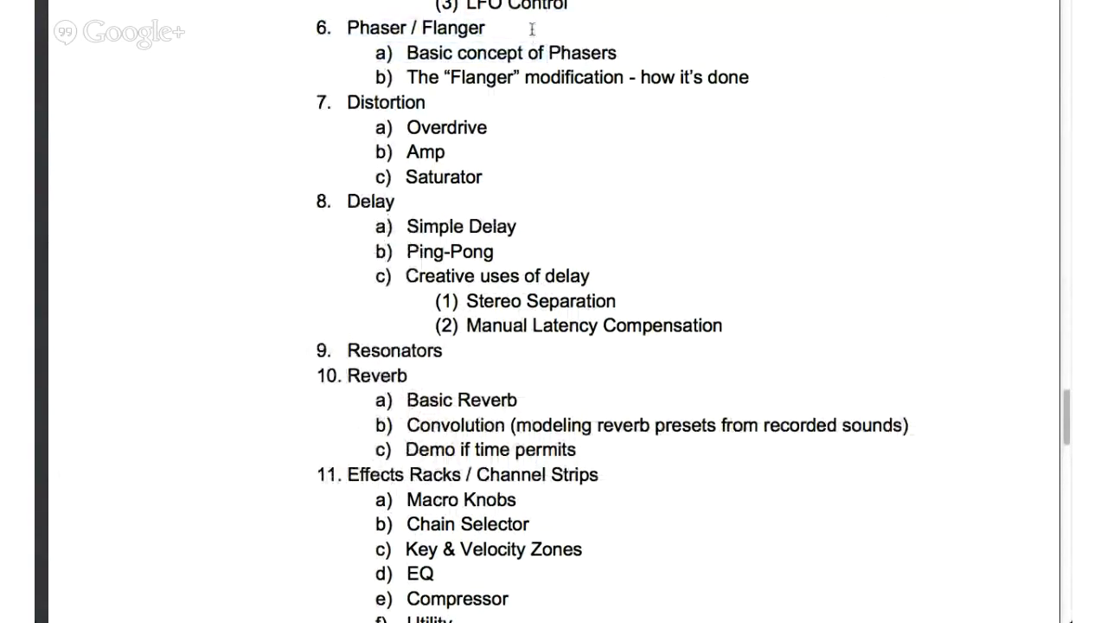
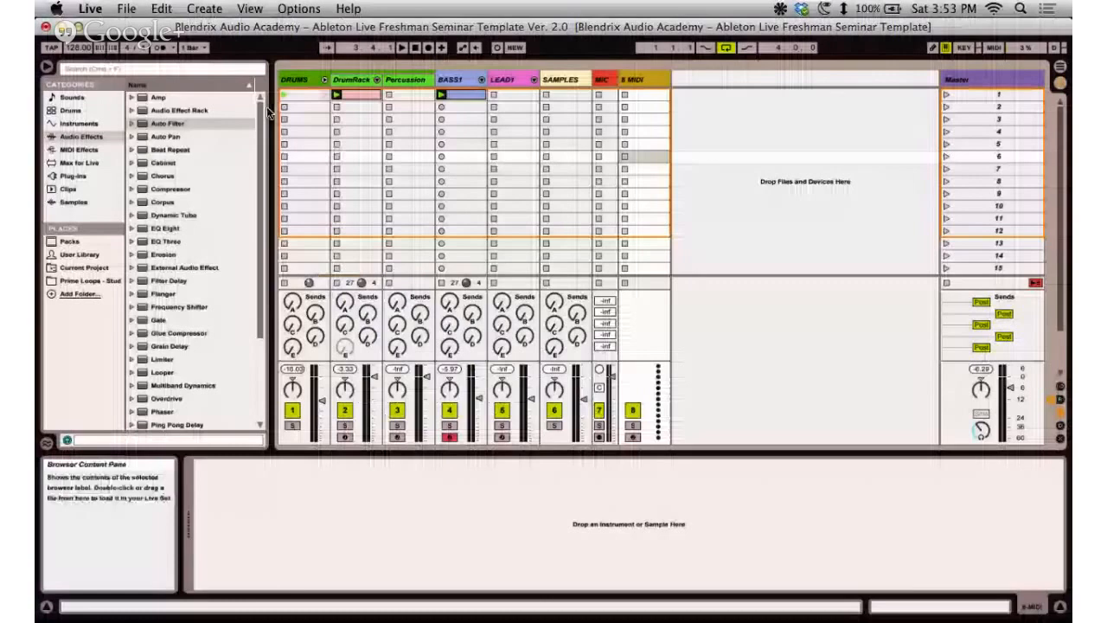
Add the Amp effect to the 8 MIDI track, choose the Heavy amp type and set its Dry/Wet to 66.7%.
click(647, 107)
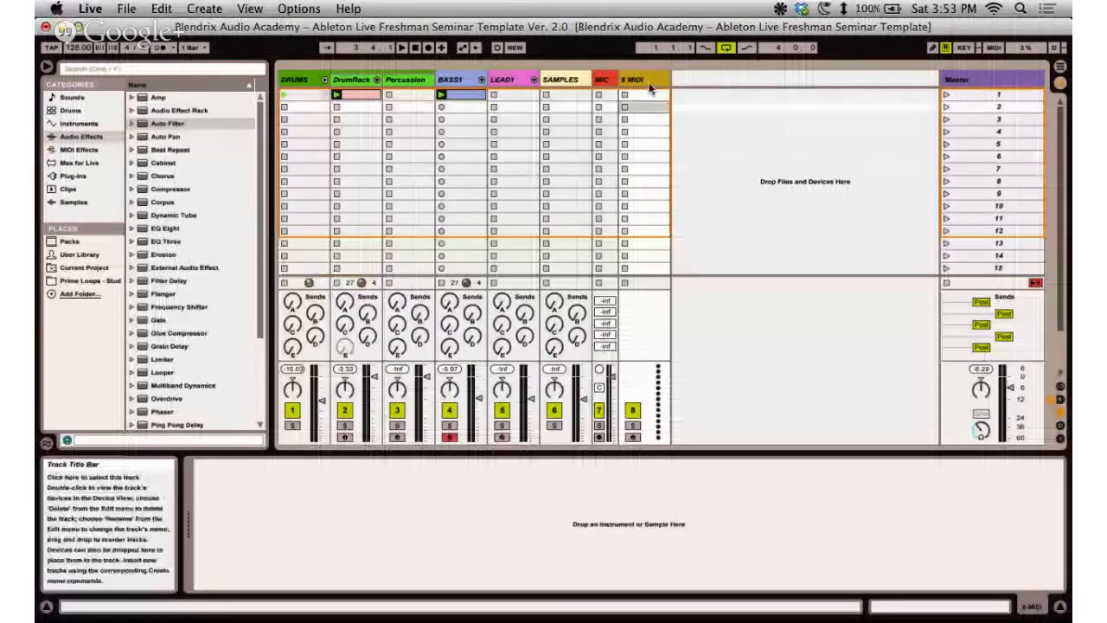
scroll(184, 206, down, 1)
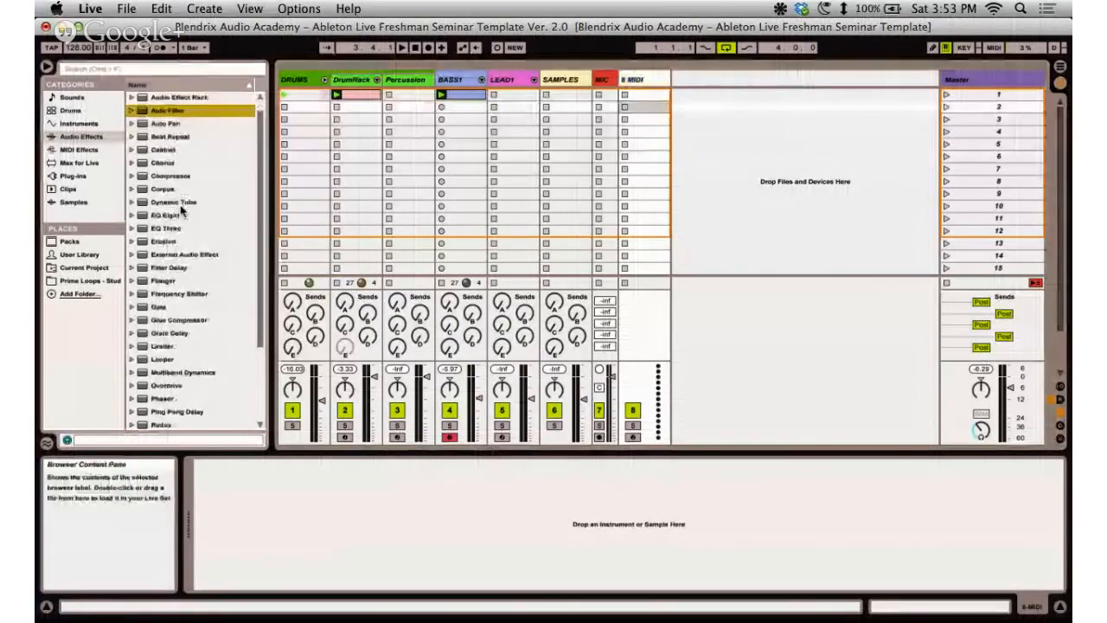
scroll(177, 125, up, 1)
click(161, 97)
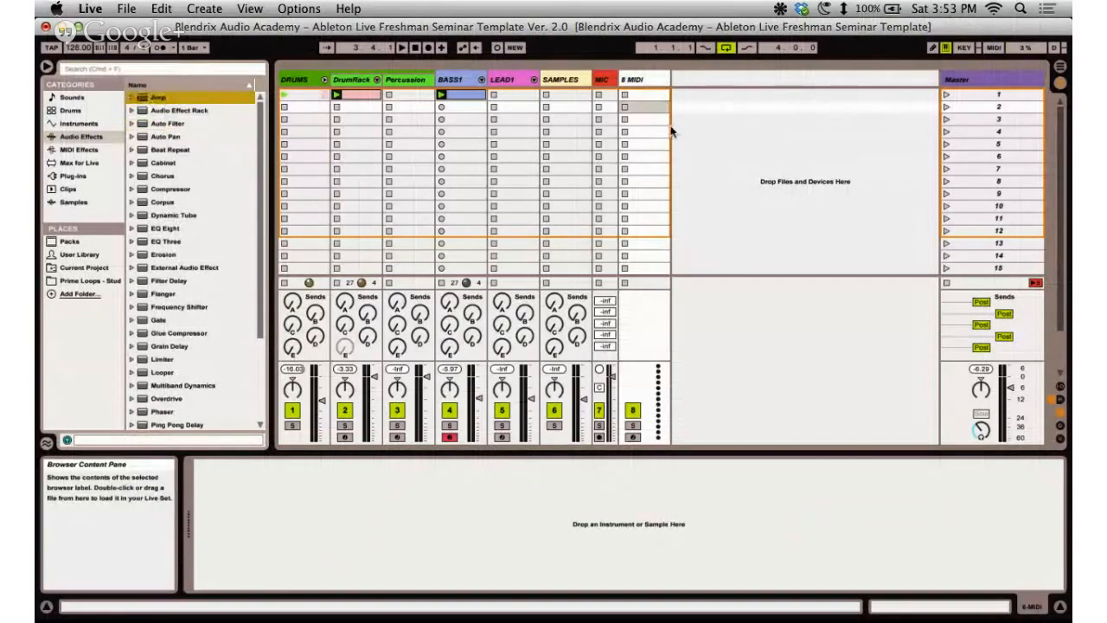
click(382, 466)
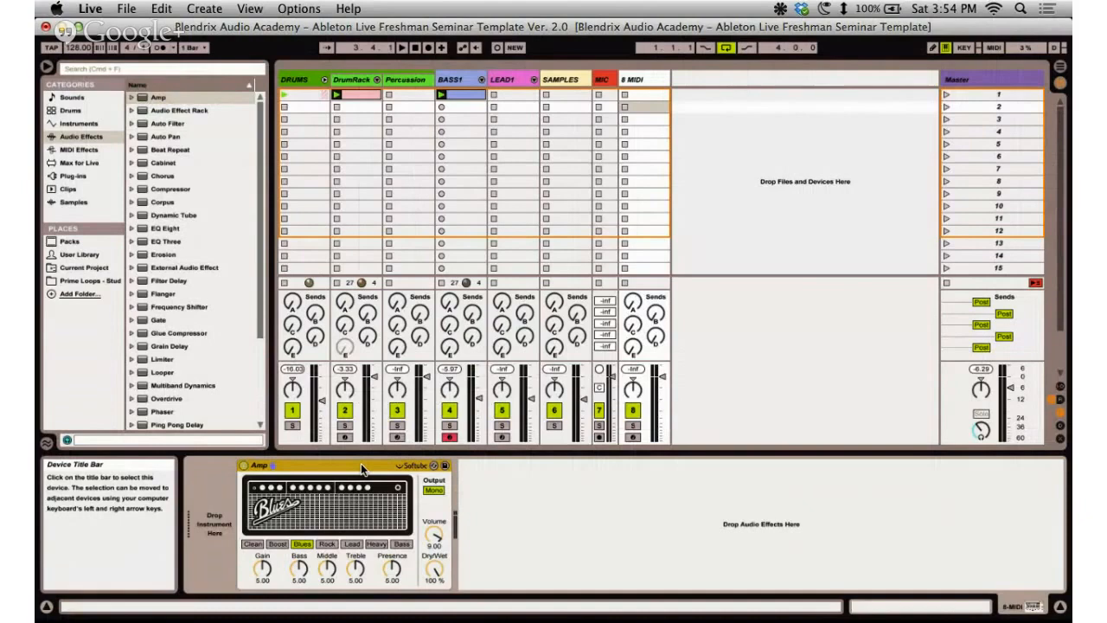
click(375, 544)
drag(430, 558, 432, 558)
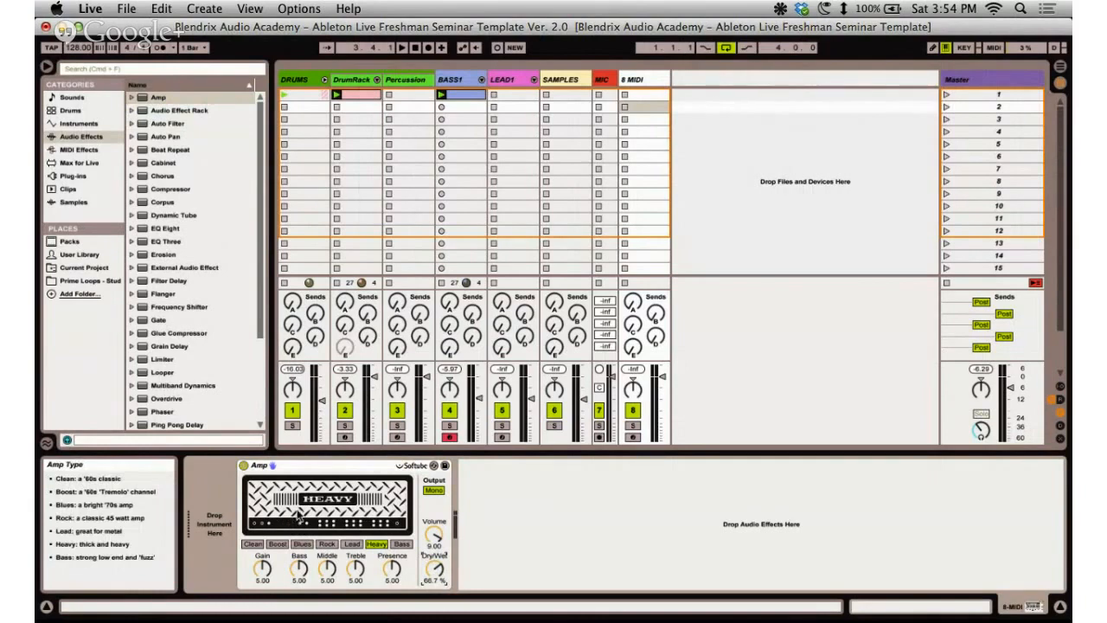
Remove Amp from the 8 MIDI track and add the Overdrive effect in its place.
click(321, 470)
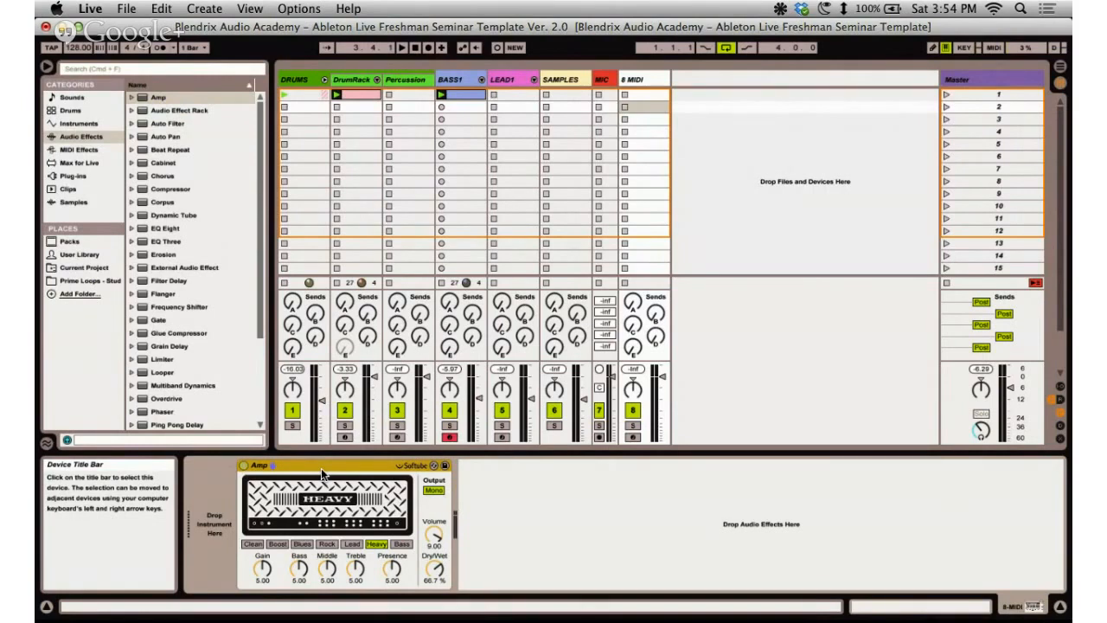
key(Delete)
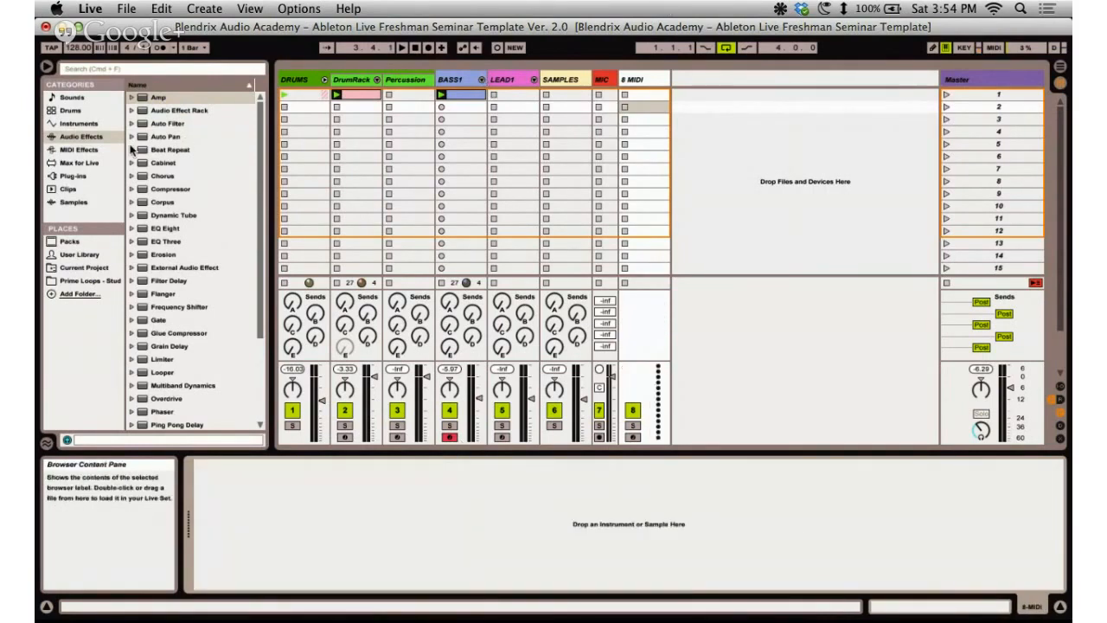
click(148, 400)
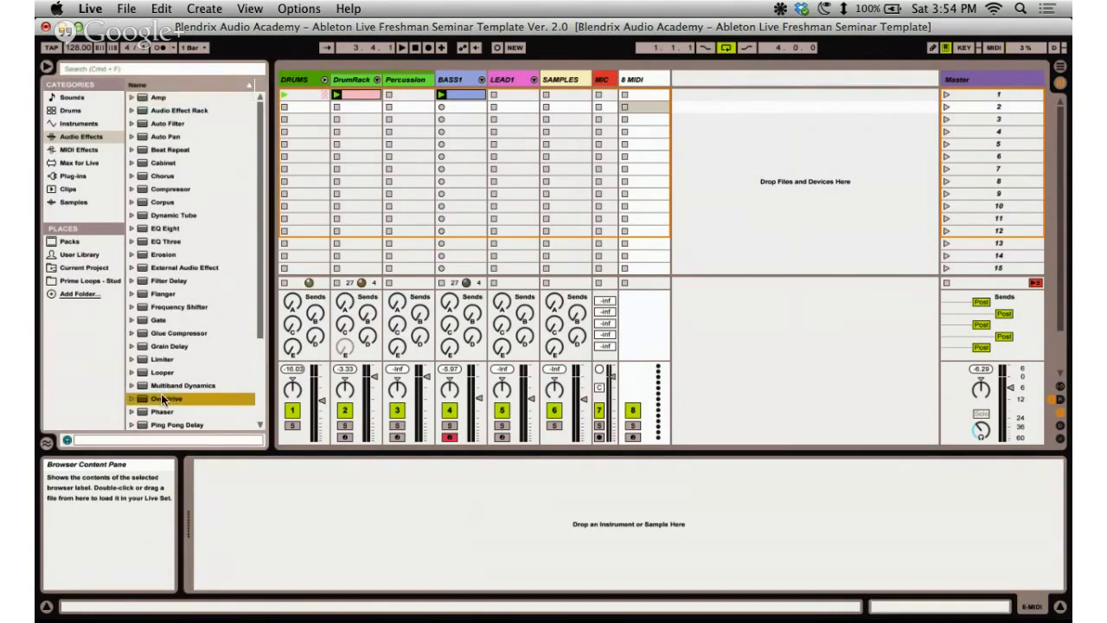
drag(149, 399, 390, 499)
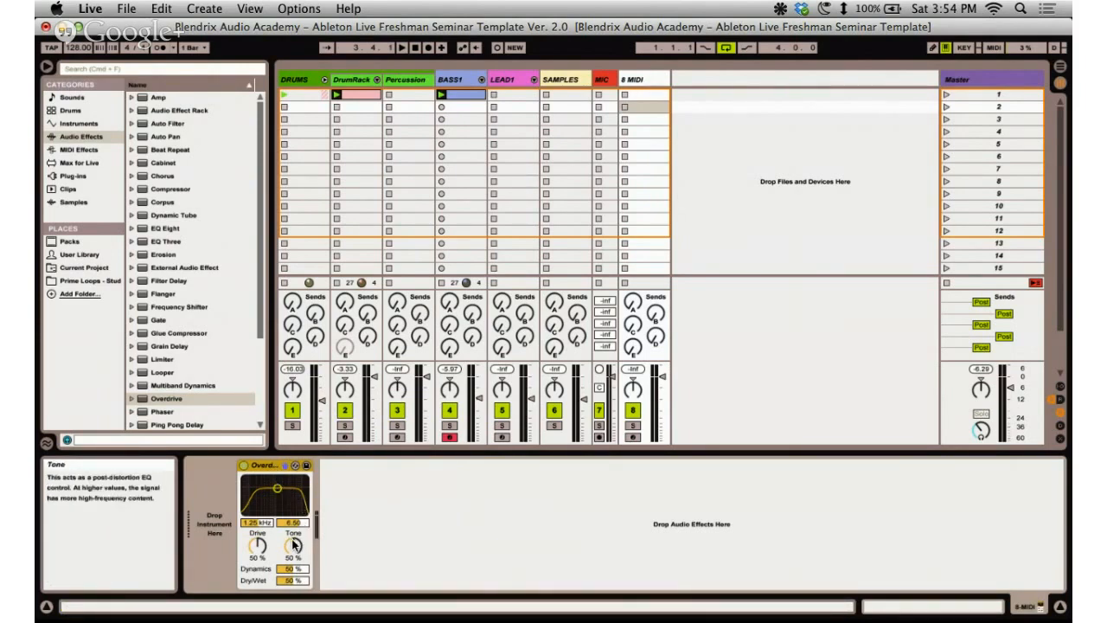
Replace Overdrive on the 8 MIDI track with the Saturator effect.
click(368, 522)
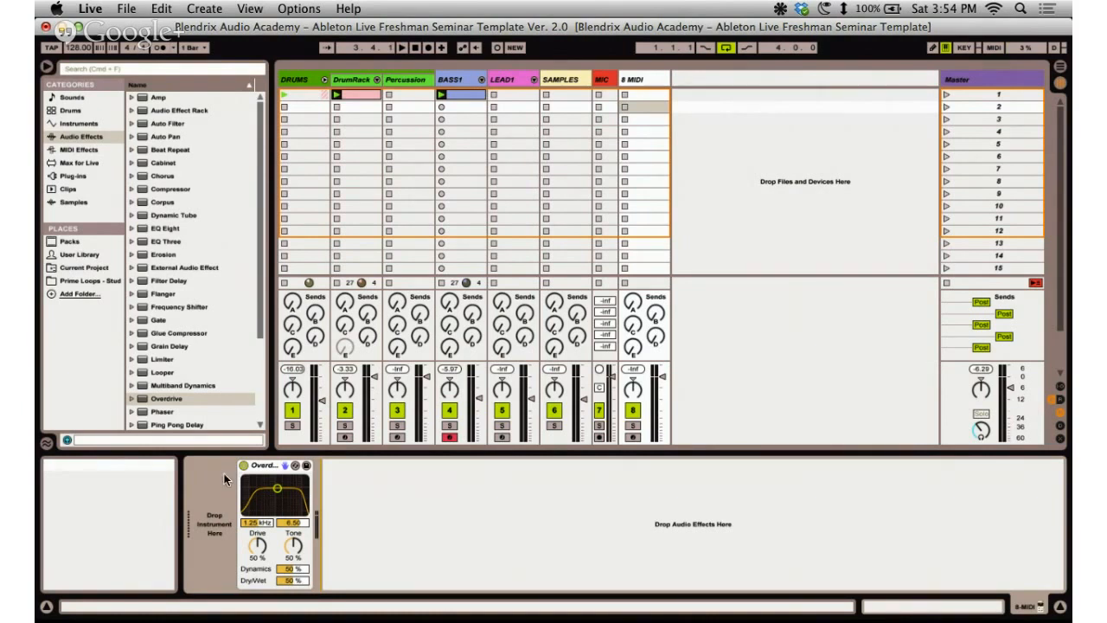
click(274, 467)
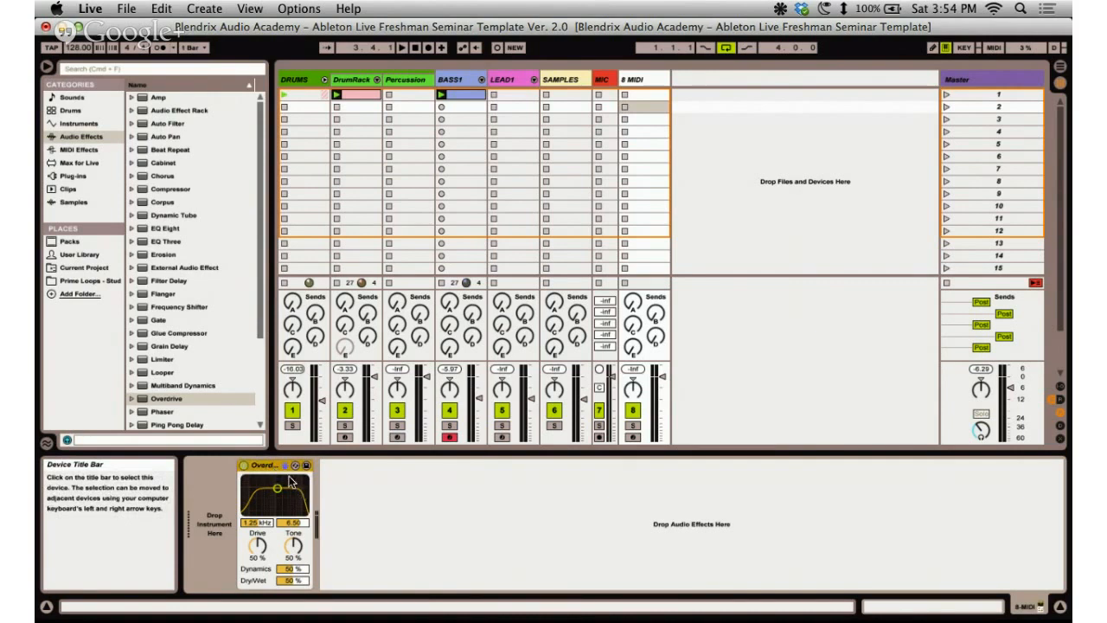
key(Delete)
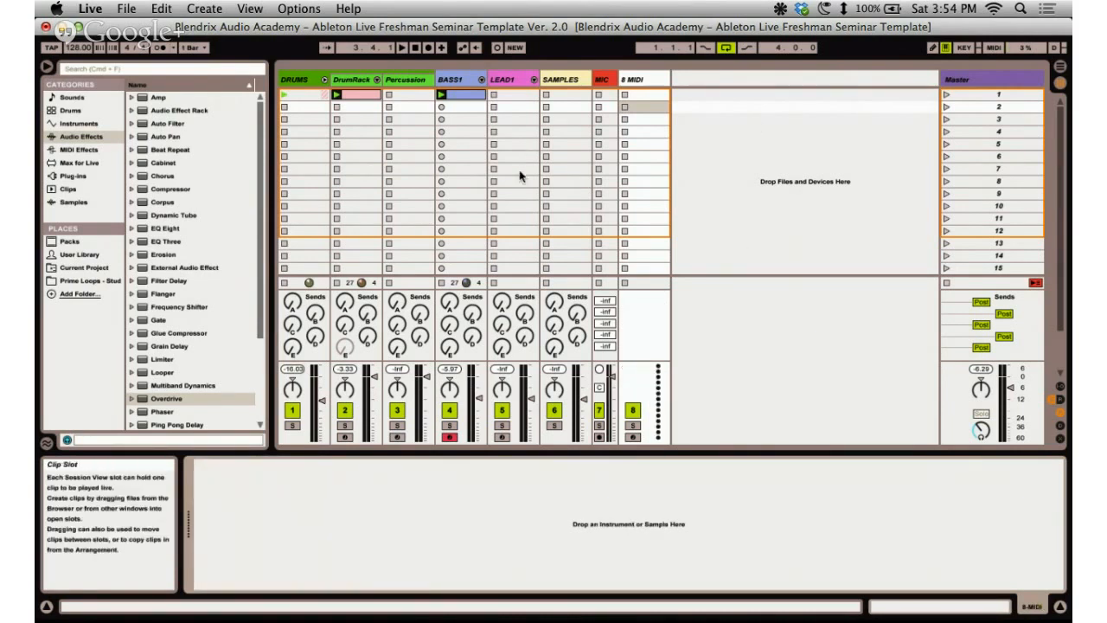
scroll(173, 280, down, 2)
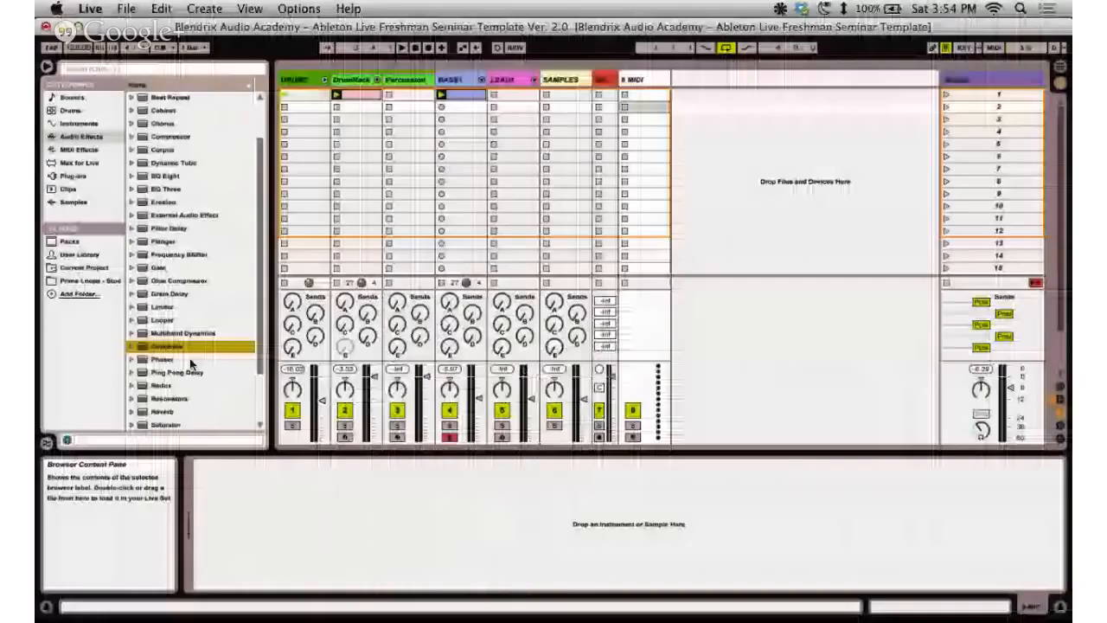
scroll(178, 359, down, 3)
drag(171, 356, 473, 487)
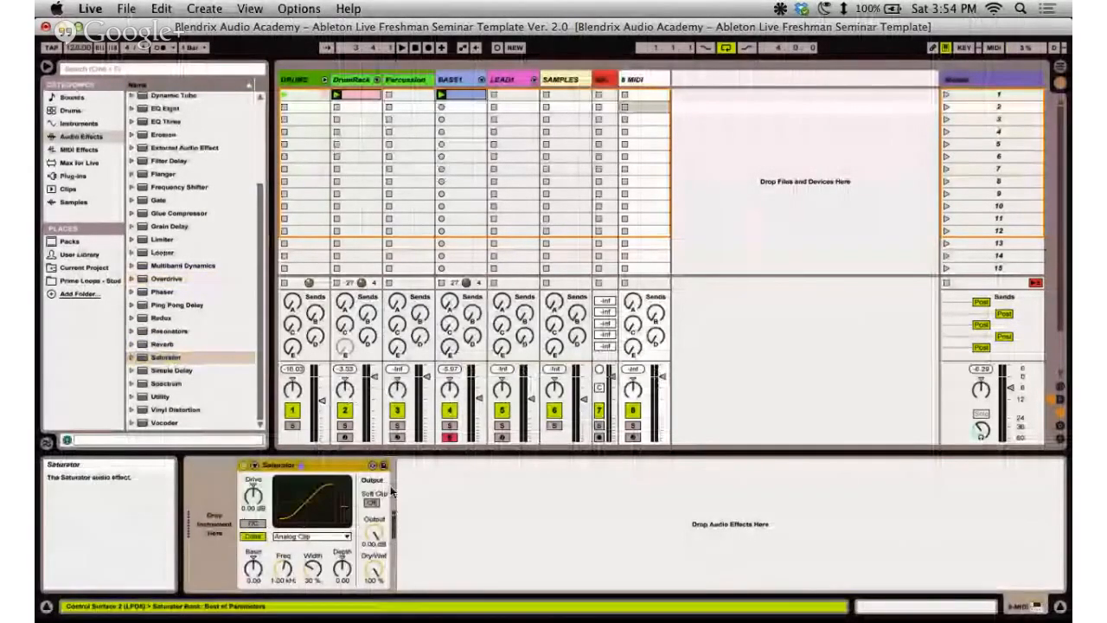
Cycle Saturator's curve type through options including Soft Sine, Digital Clip and Waveshaper, and return it to Analog Clip.
click(301, 540)
click(316, 559)
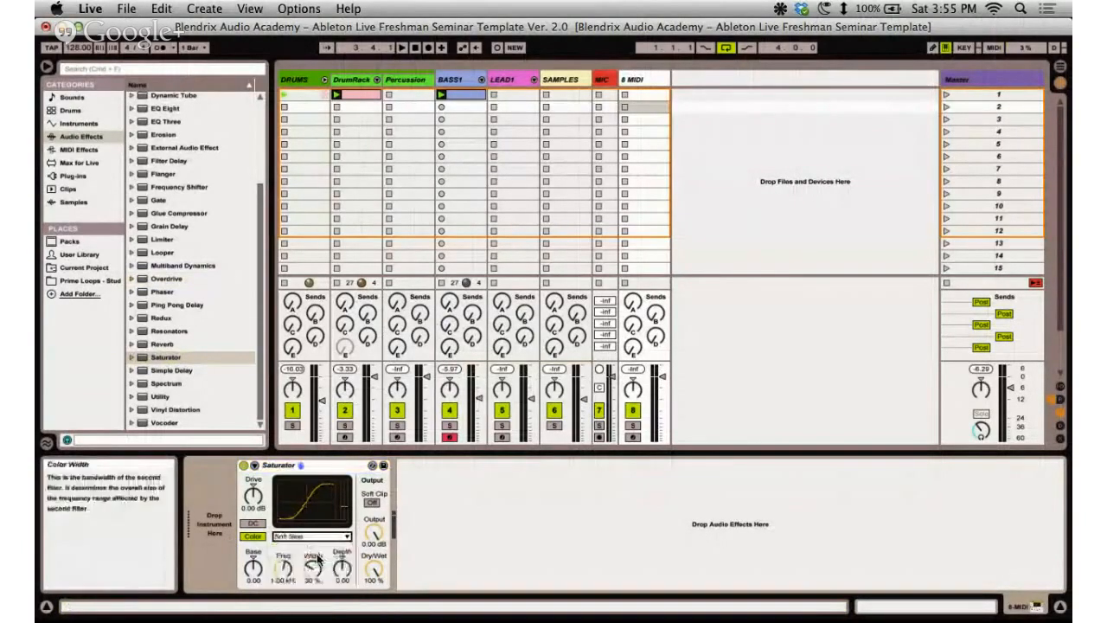
click(313, 536)
click(316, 566)
click(318, 537)
click(321, 563)
click(319, 537)
click(322, 597)
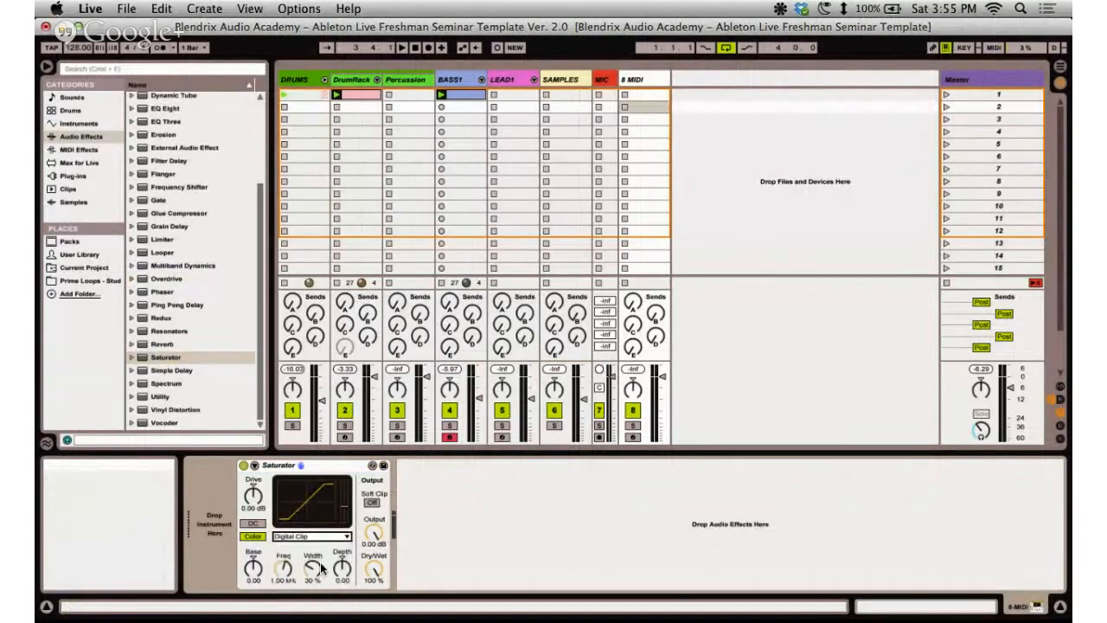
click(321, 537)
click(298, 608)
click(322, 537)
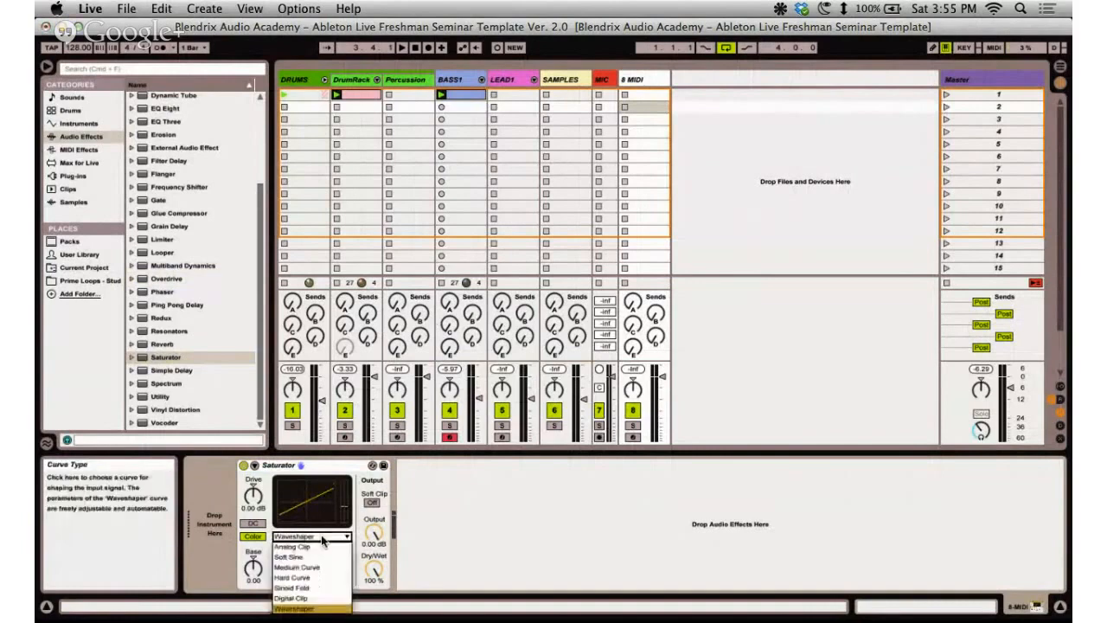
click(322, 546)
click(320, 536)
click(321, 547)
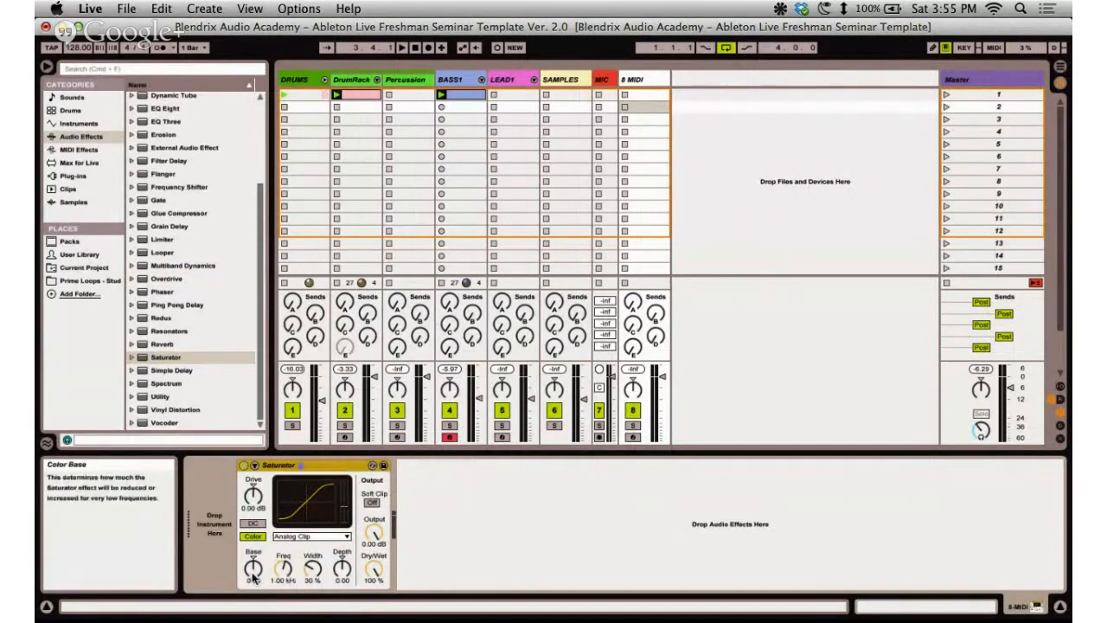
Set Saturator's Drive to 1.14 dB and its curve type to Soft Sine.
drag(254, 495, 258, 499)
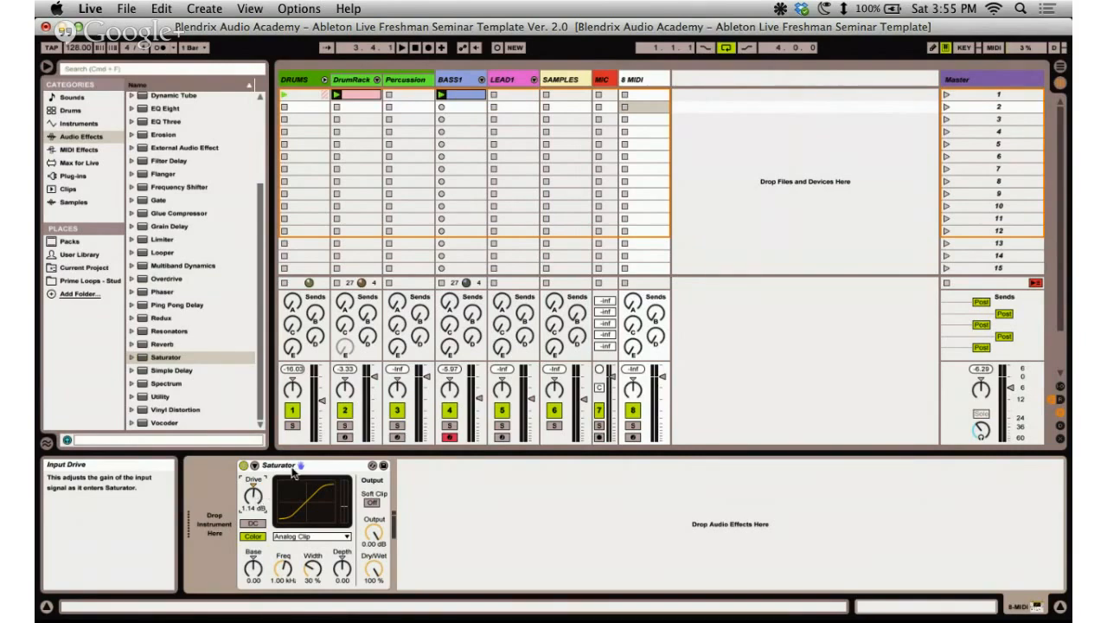
click(303, 536)
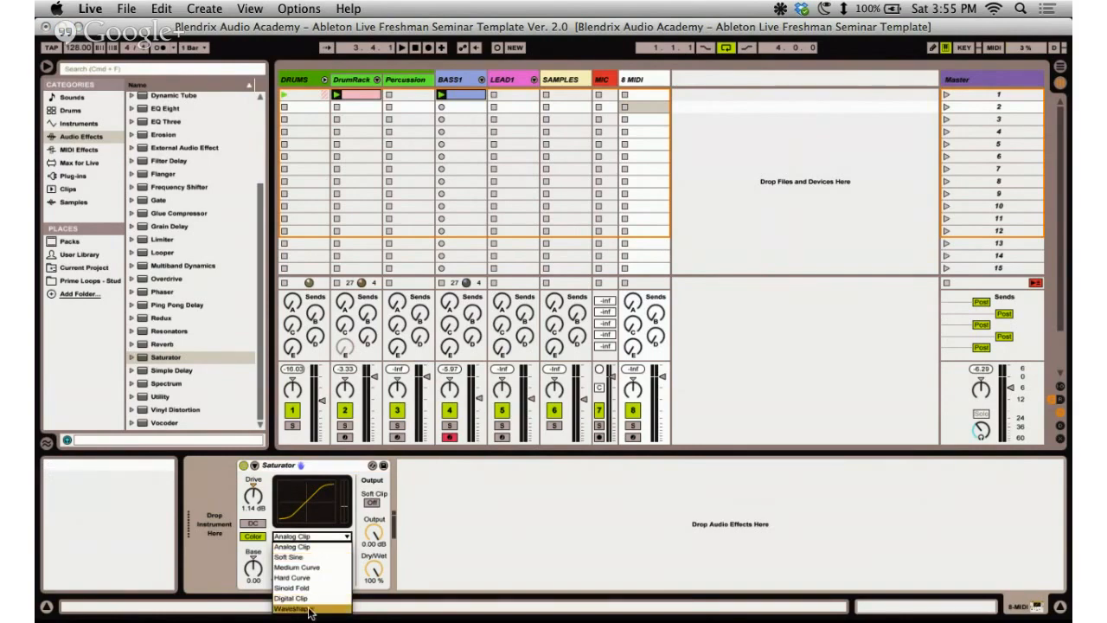
click(309, 547)
click(327, 538)
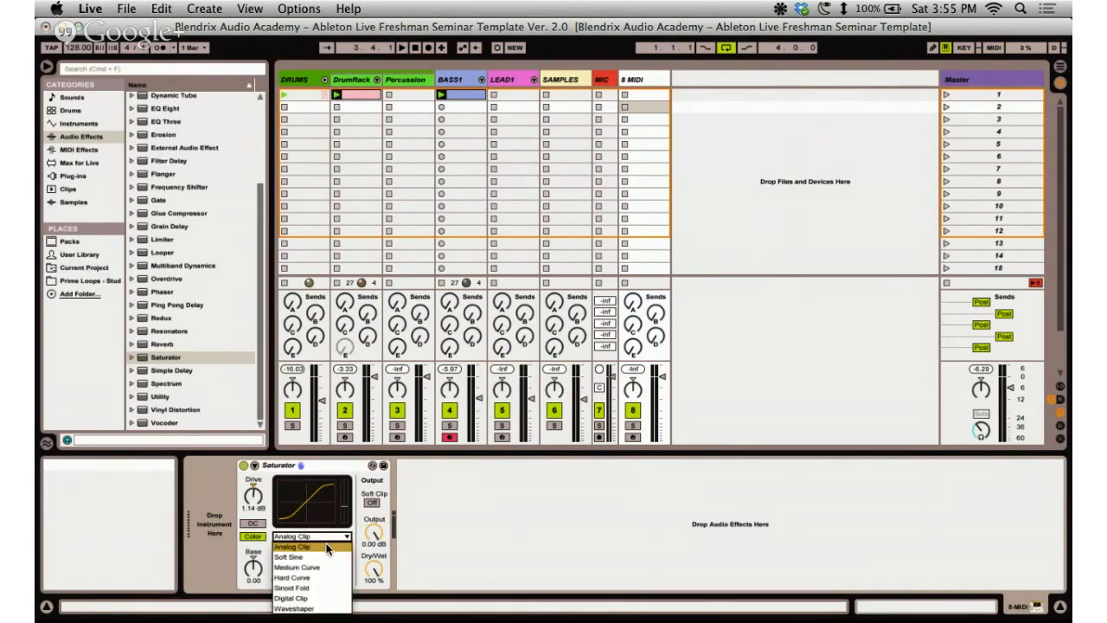
click(323, 556)
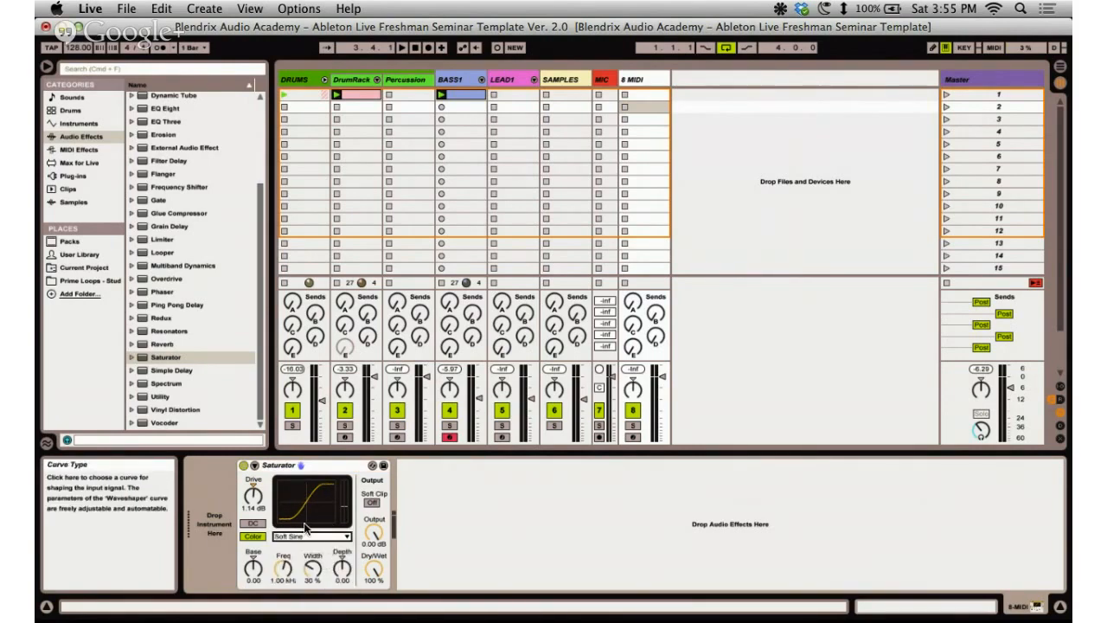
Compare Saturator's Hard Curve and Analog Clip shapes, and set the curve type to Digital Clip.
click(310, 535)
click(294, 576)
click(311, 536)
click(311, 541)
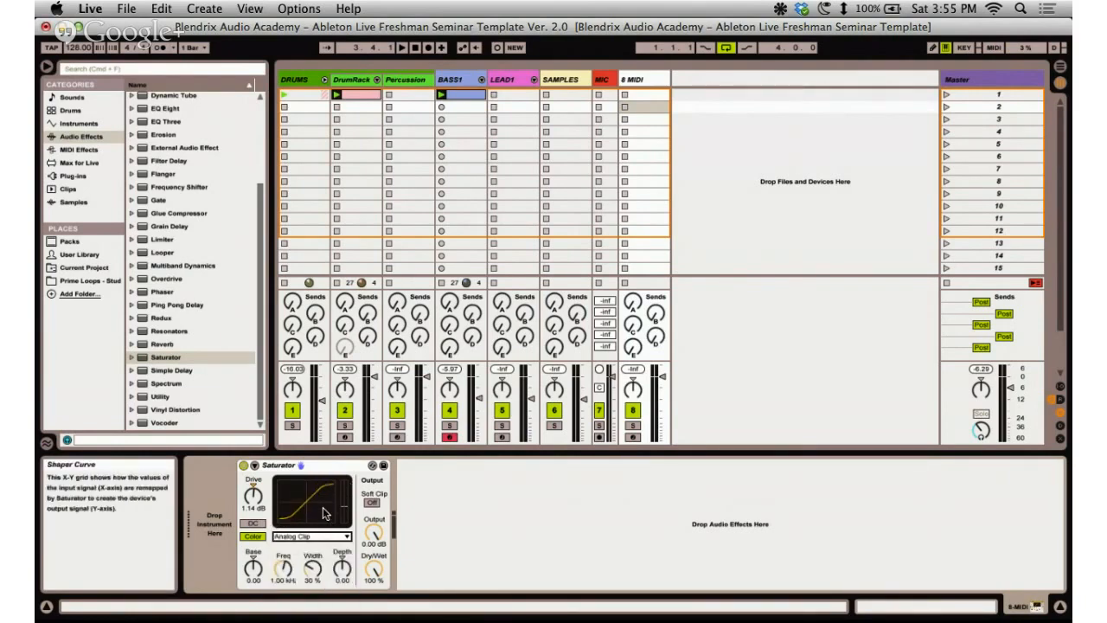
click(328, 537)
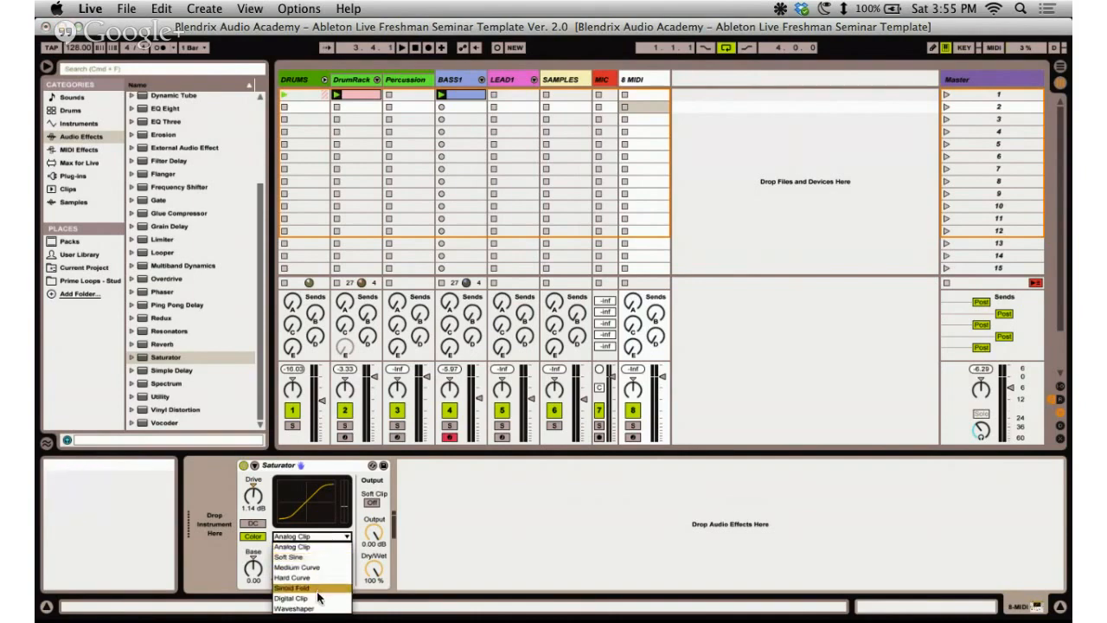
click(318, 598)
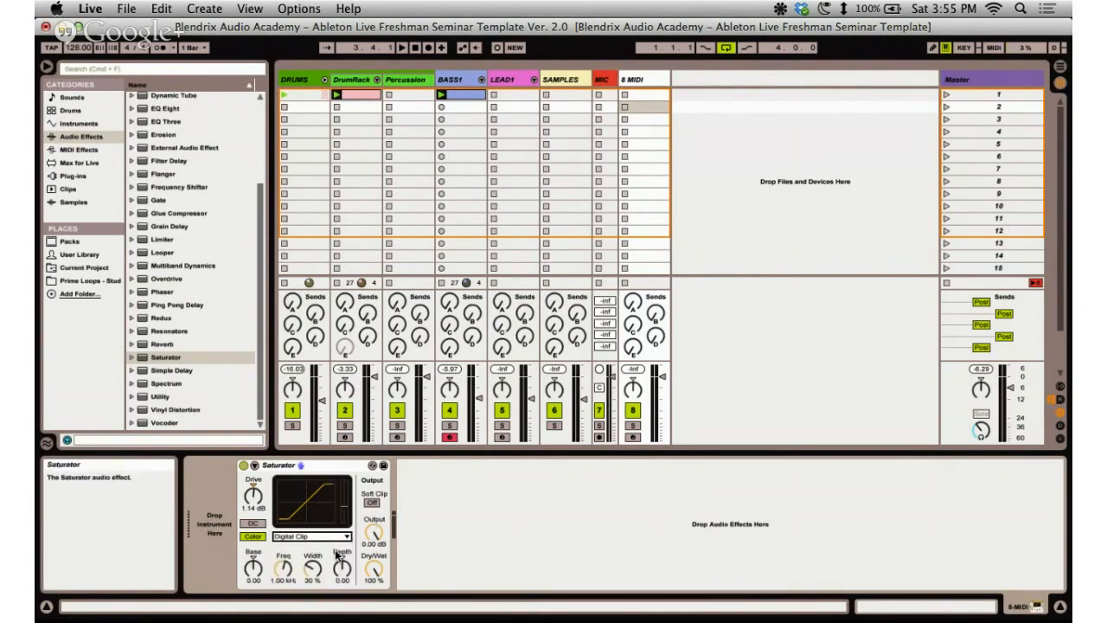
Remove Saturator from the 8 MIDI track and keep the track selected.
click(305, 472)
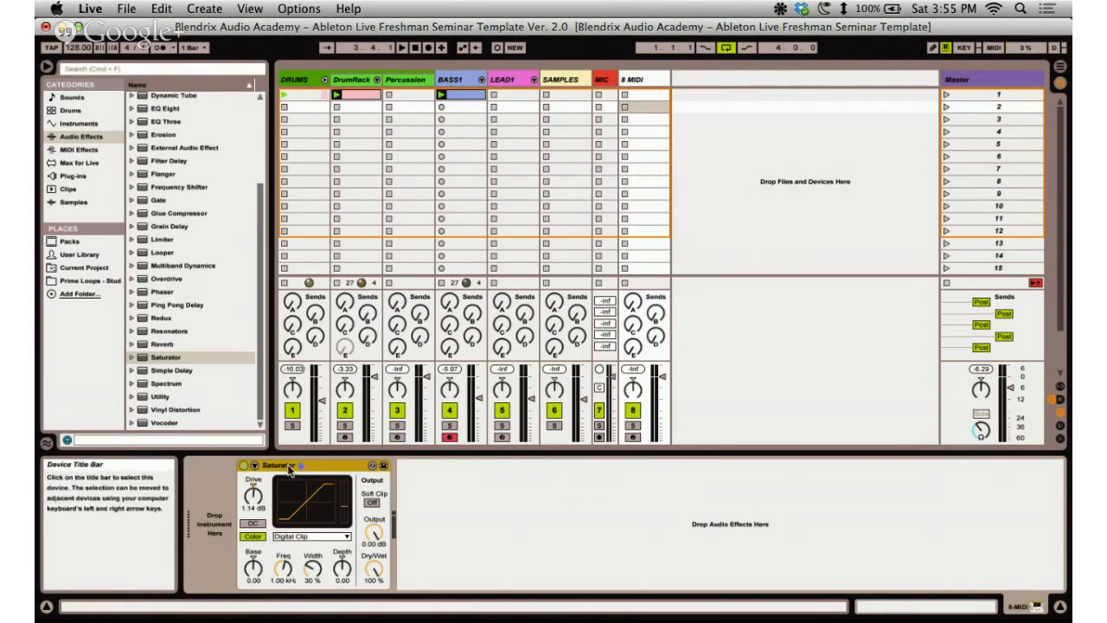
key(Delete)
click(655, 80)
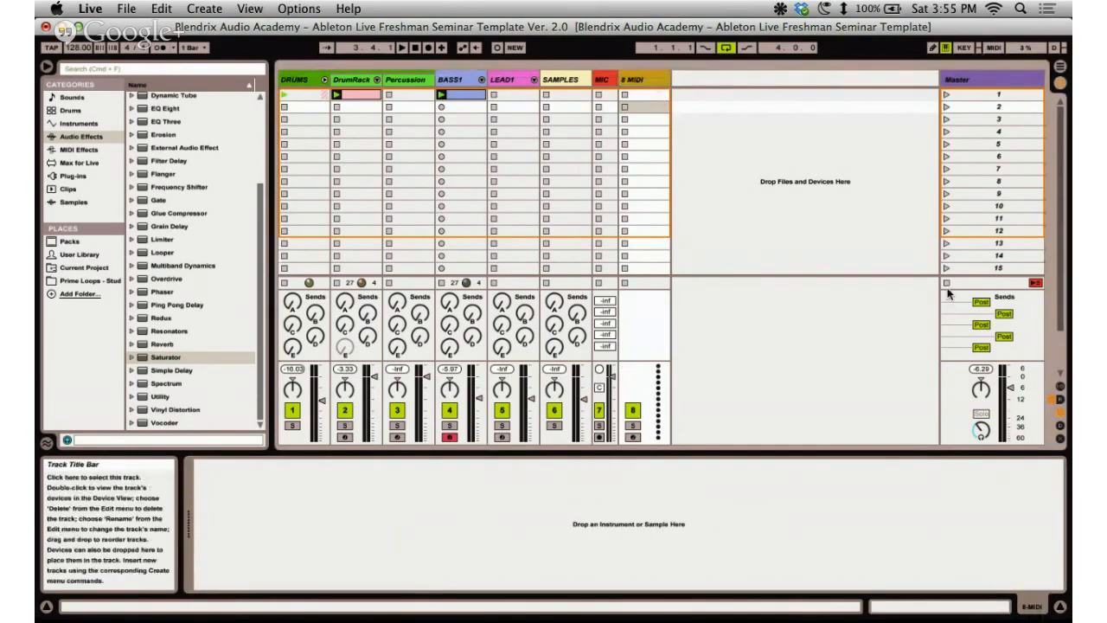
Show the return tracks to inspect the A Bit Warmer device in the E Exciter rack, and hide them again.
click(1060, 400)
click(924, 80)
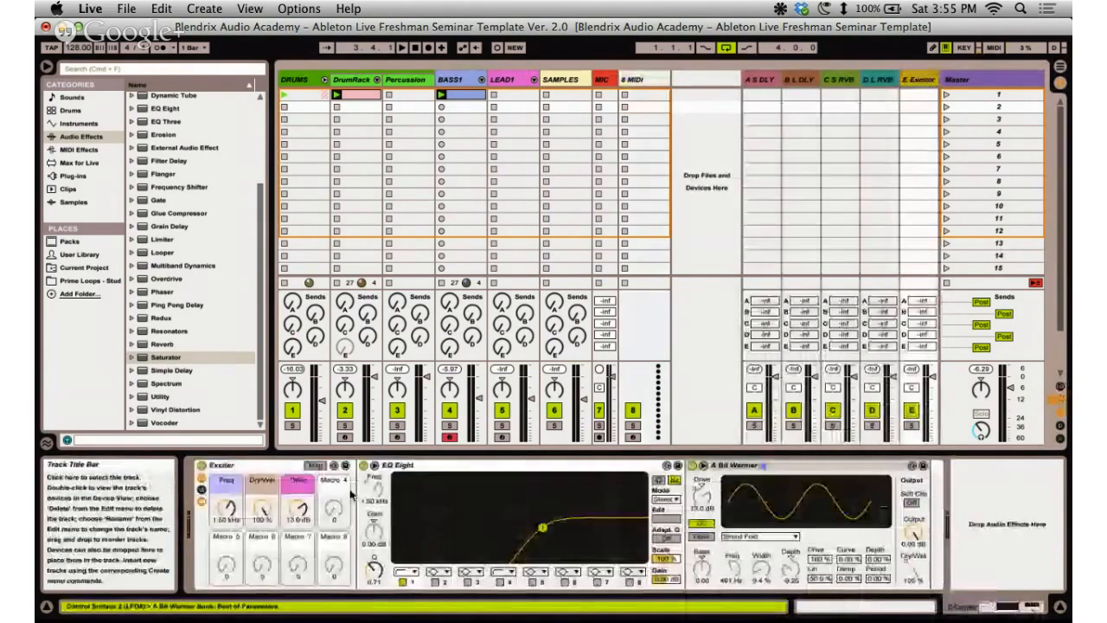
click(759, 466)
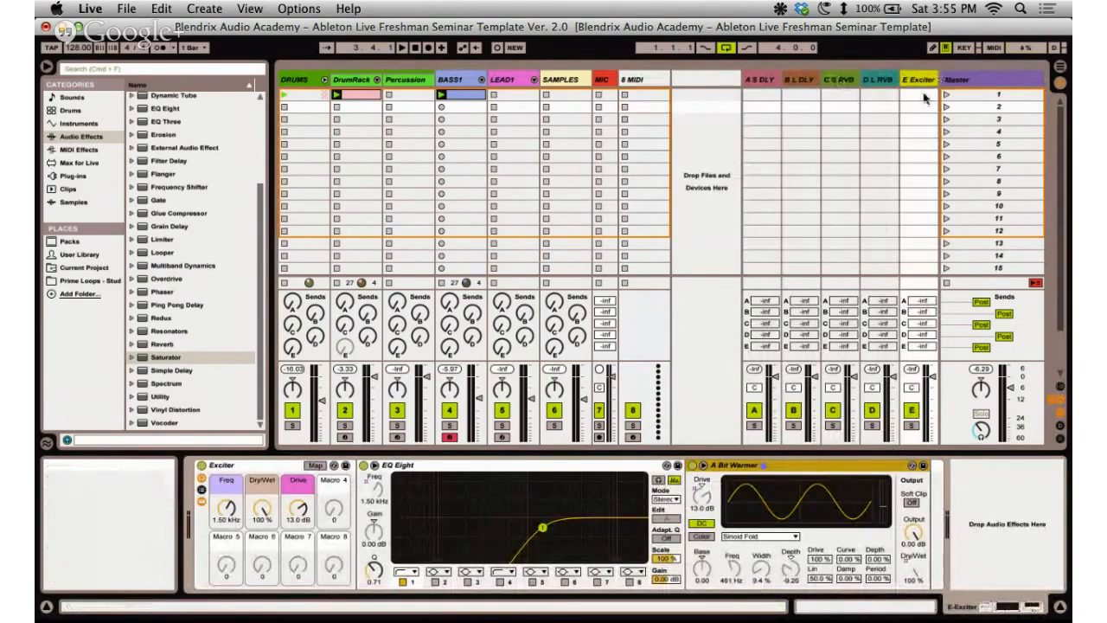
click(1060, 403)
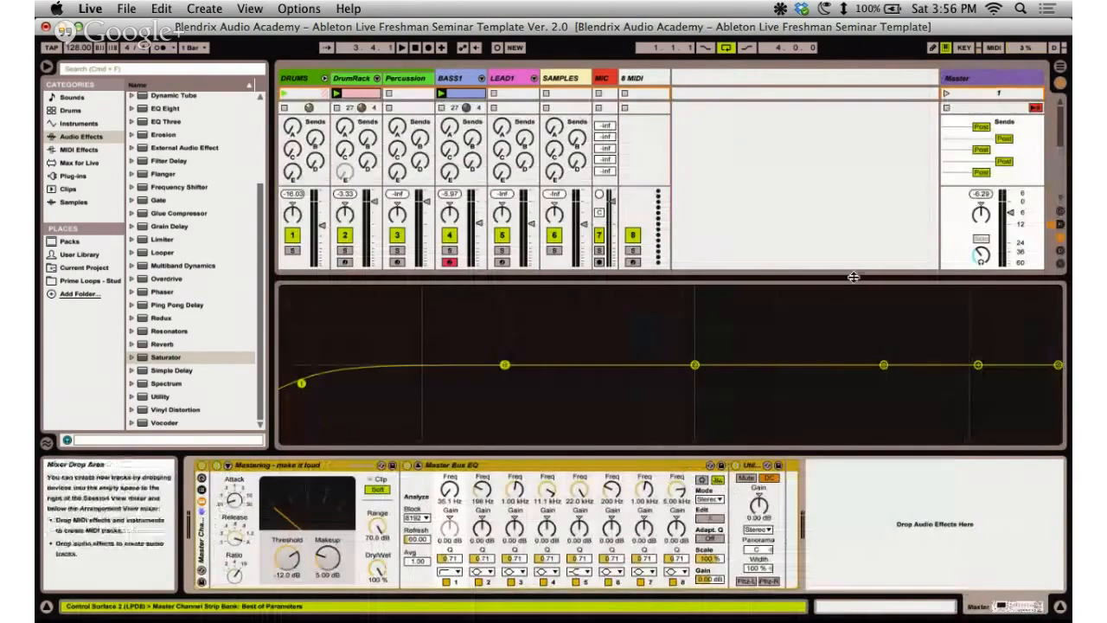
Review the seminar outline from Delay to MIDI Effects, and inspect the BASS1 and Percussion device chains in Ableton Live.
scroll(395, 148, down, 3)
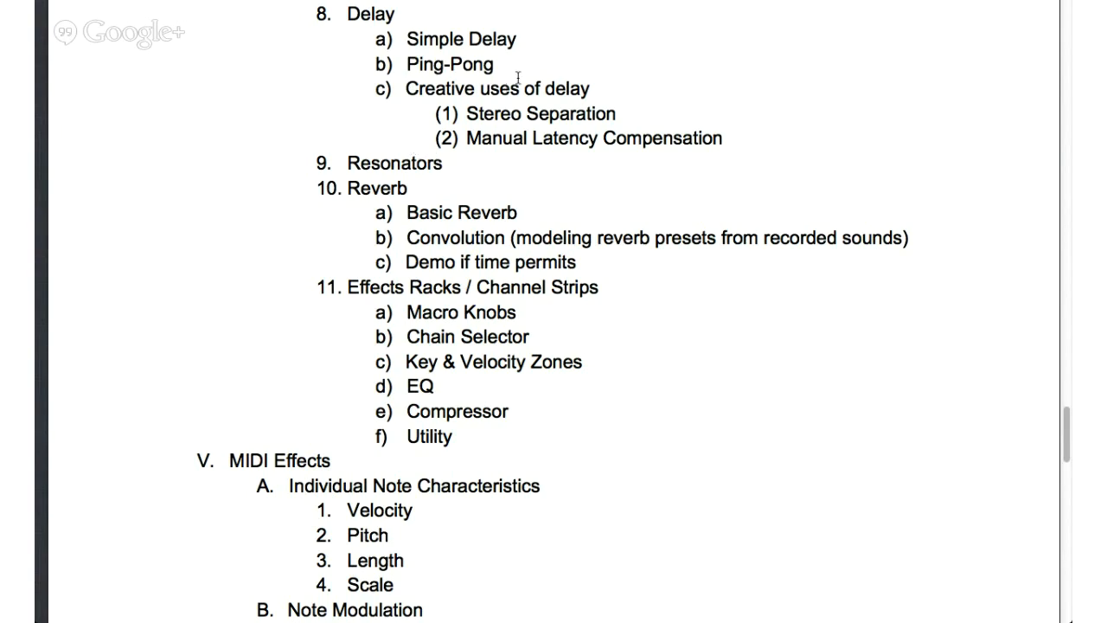
key(super+Tab)
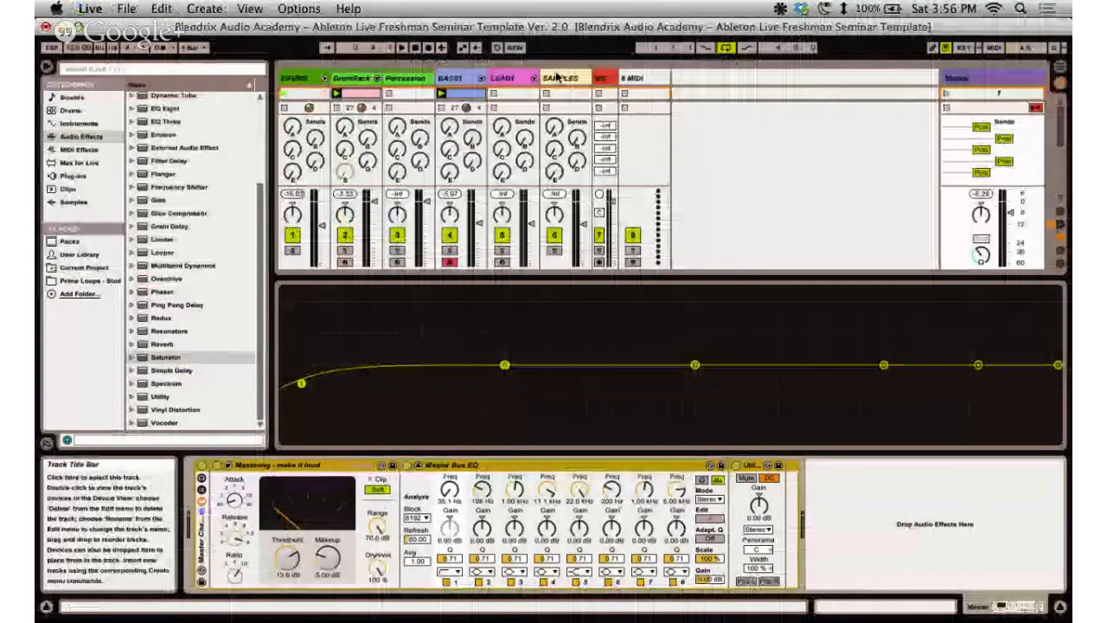
click(638, 78)
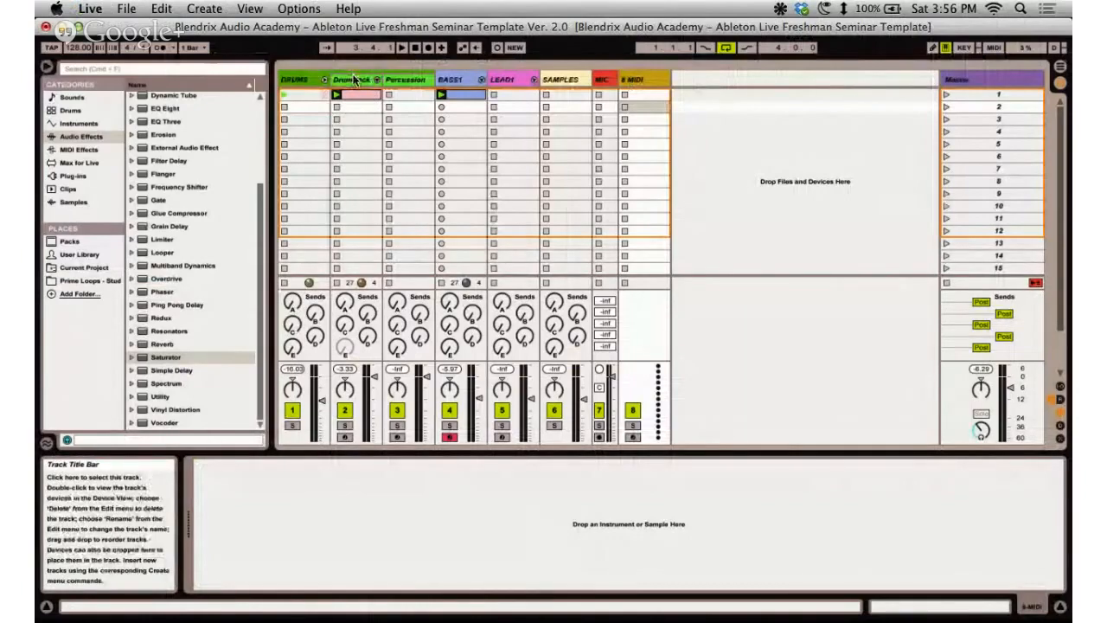
double_click(408, 78)
click(443, 79)
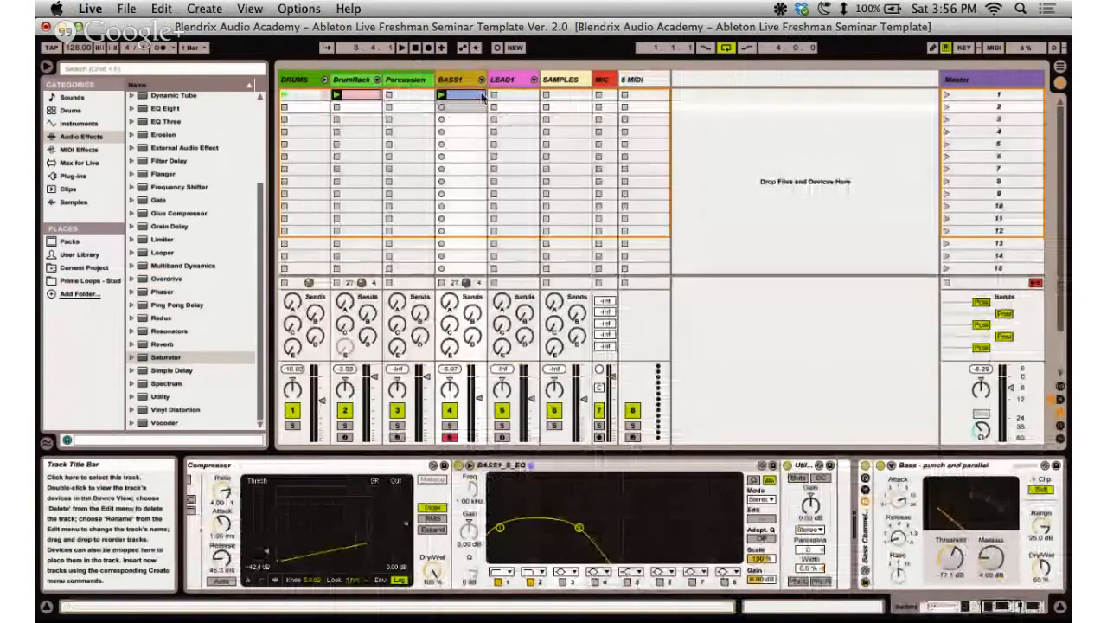
double_click(406, 79)
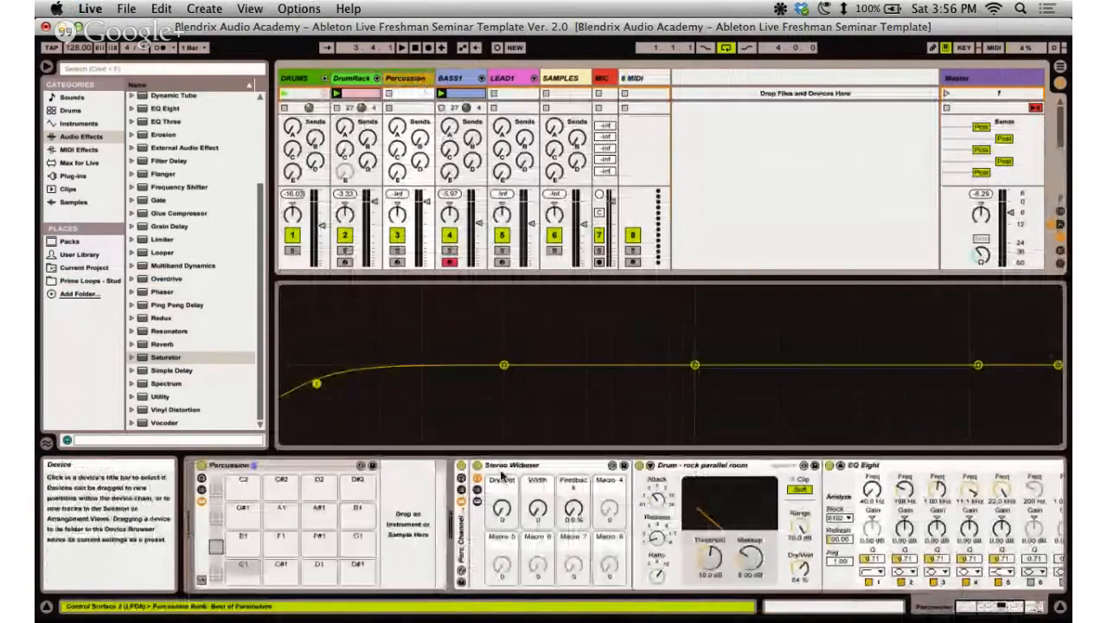
Show the chain list of the Percussion track's Stereo Widener rack and inspect the delay in its Wet-L chain.
click(531, 469)
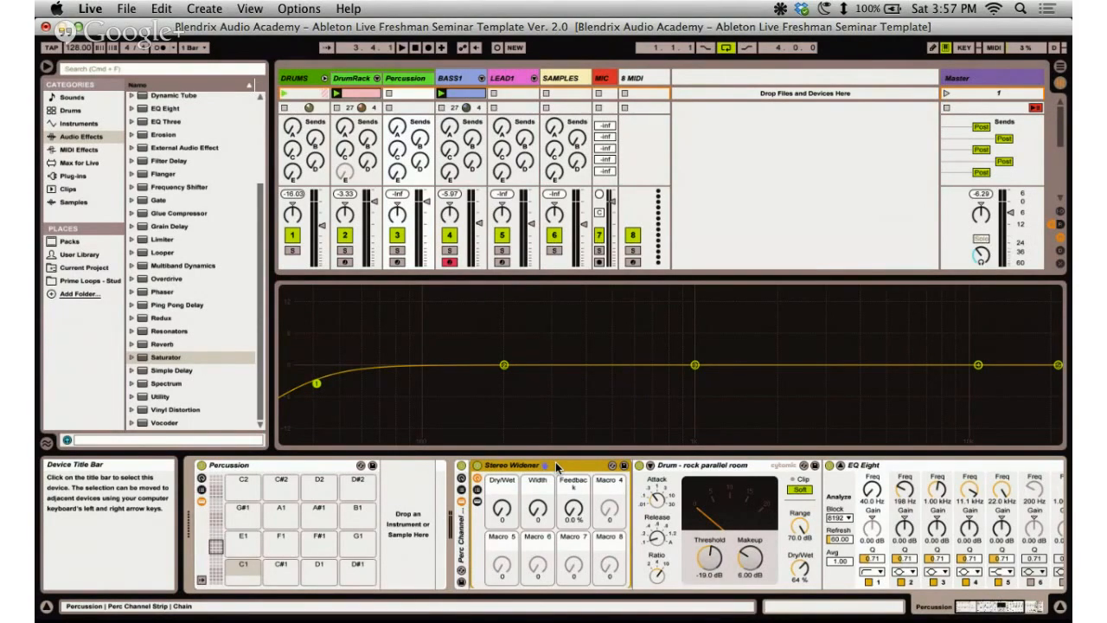
click(477, 489)
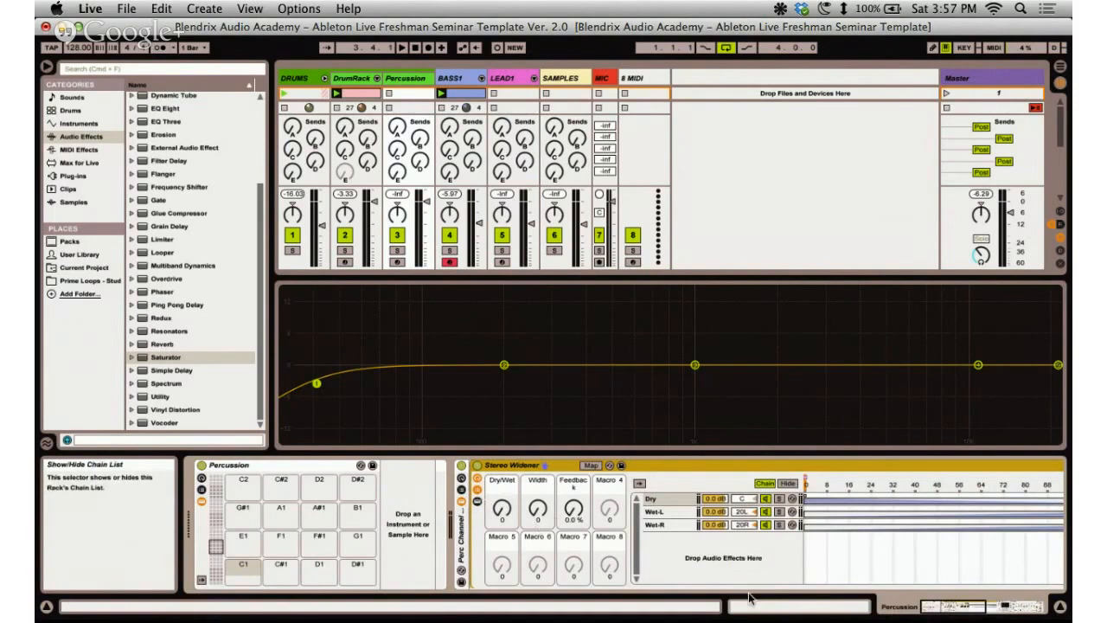
click(479, 493)
click(479, 493)
mouse_move(950, 606)
mouse_down()
mouse_move(986, 608)
mouse_move(952, 607)
mouse_move(961, 606)
mouse_up()
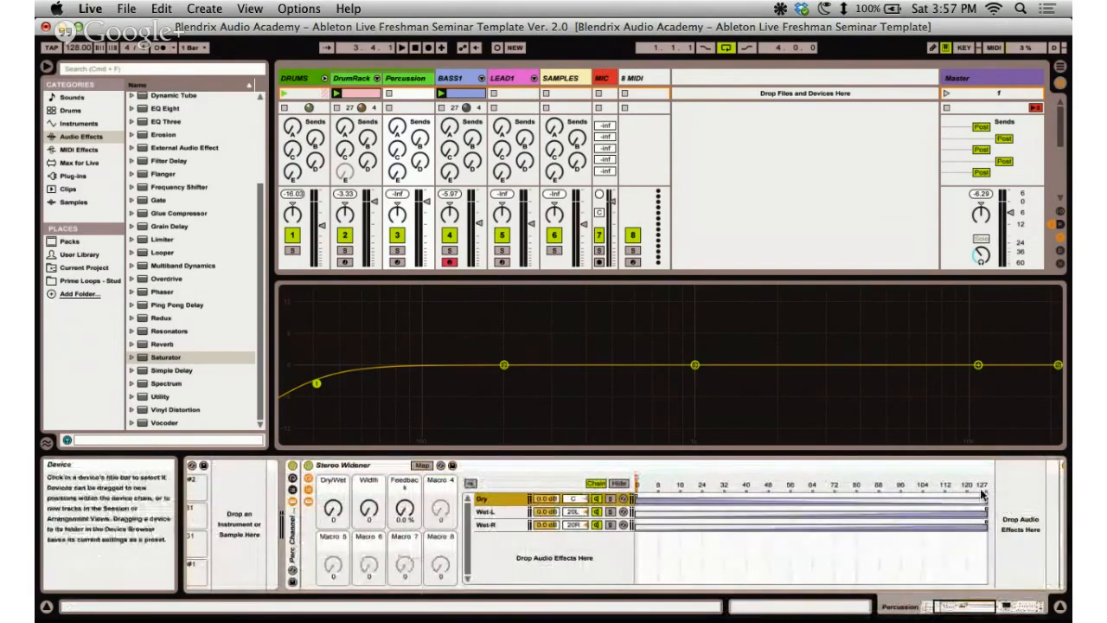
click(493, 512)
drag(951, 608, 965, 610)
click(866, 513)
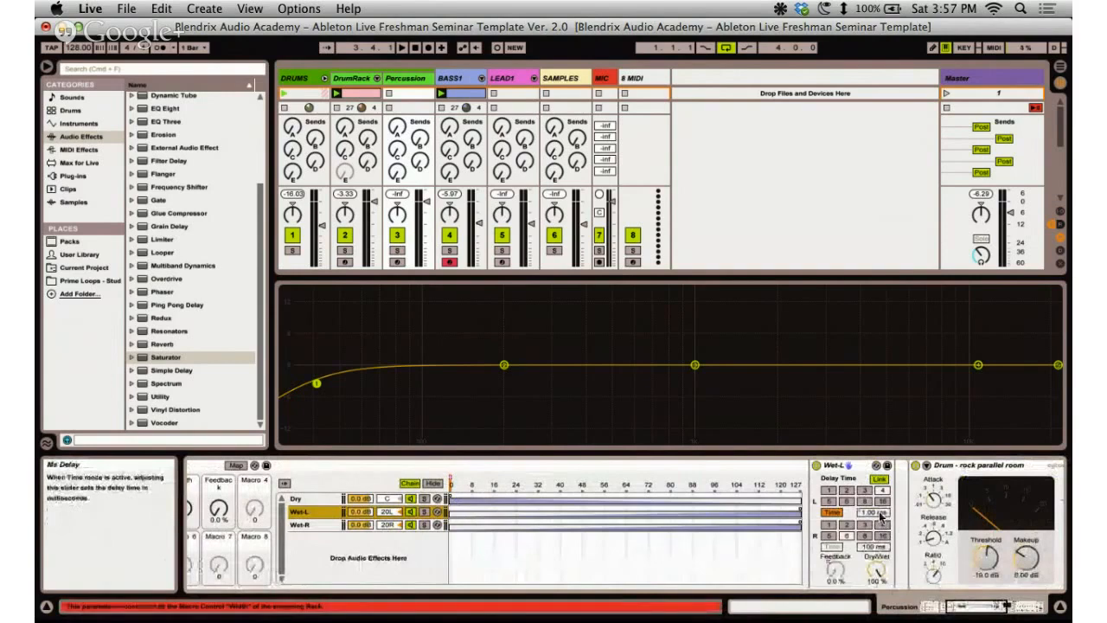
Raise the Stereo Widener's Width macro to 127 and check the delay times in the Wet-L and Wet-R chains.
drag(981, 607, 955, 607)
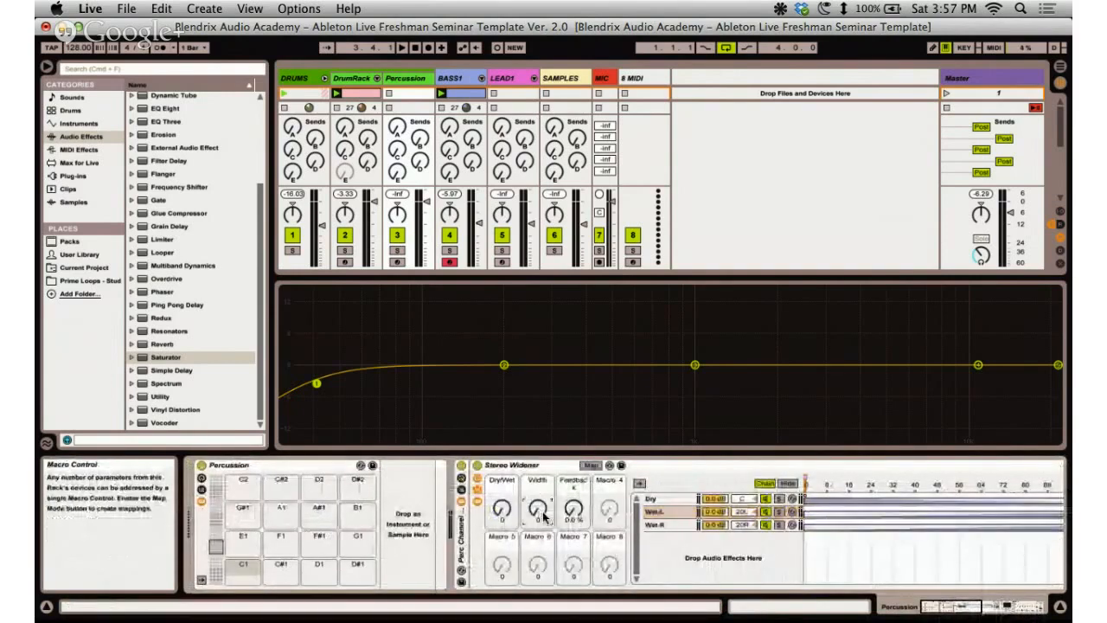
click(995, 608)
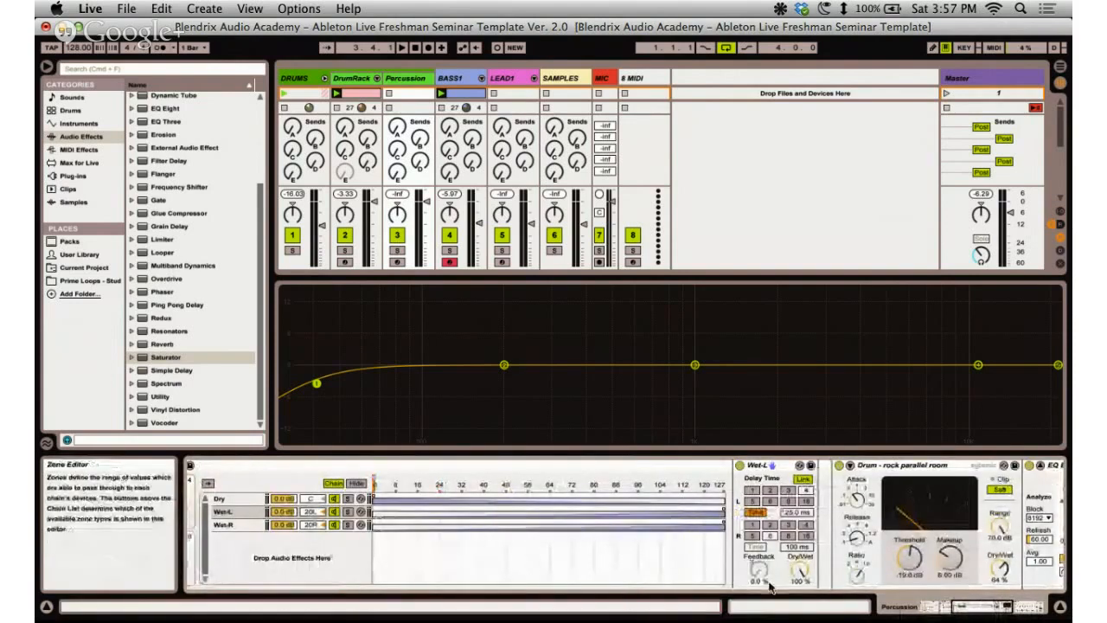
click(977, 609)
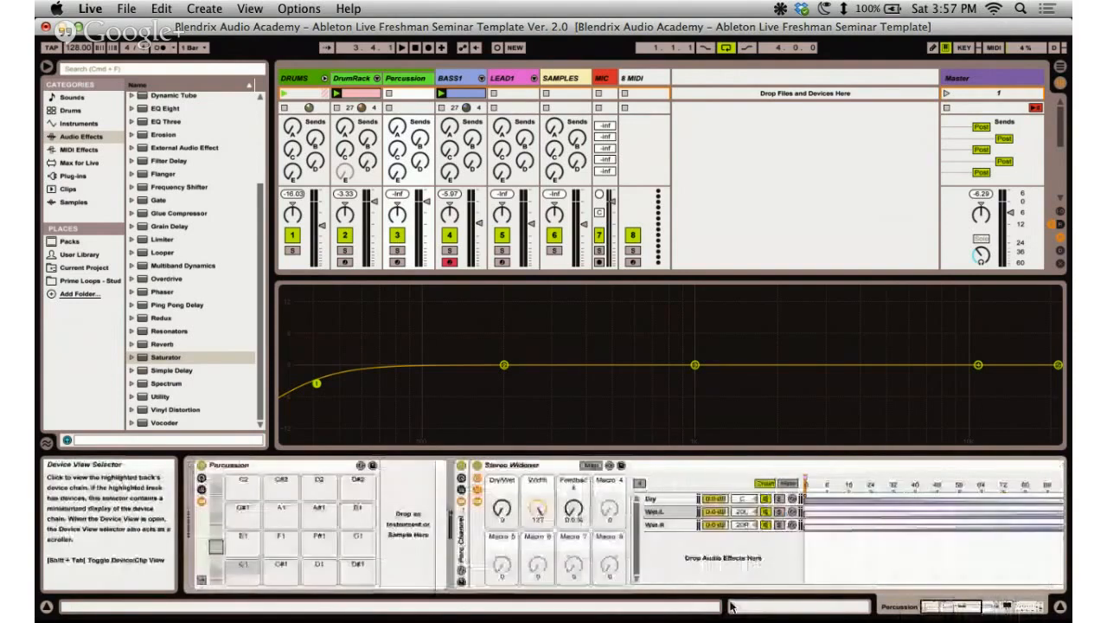
click(681, 525)
drag(945, 604, 965, 606)
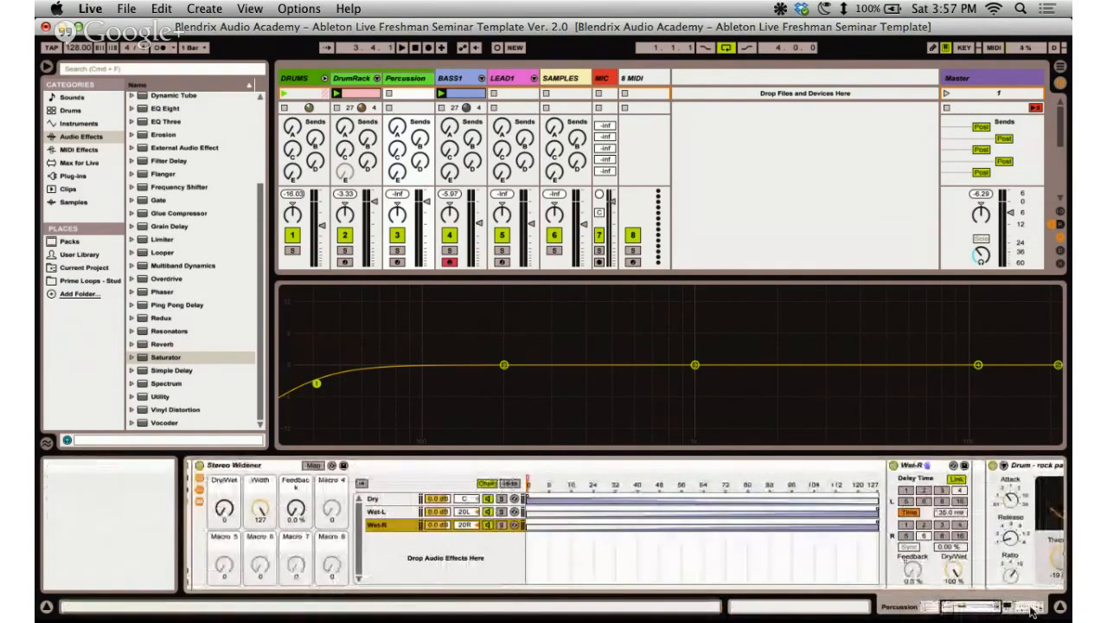
Compare the Wet-R delay with Width at 0, set the Width macro to 62, and select the Dry chain.
click(945, 606)
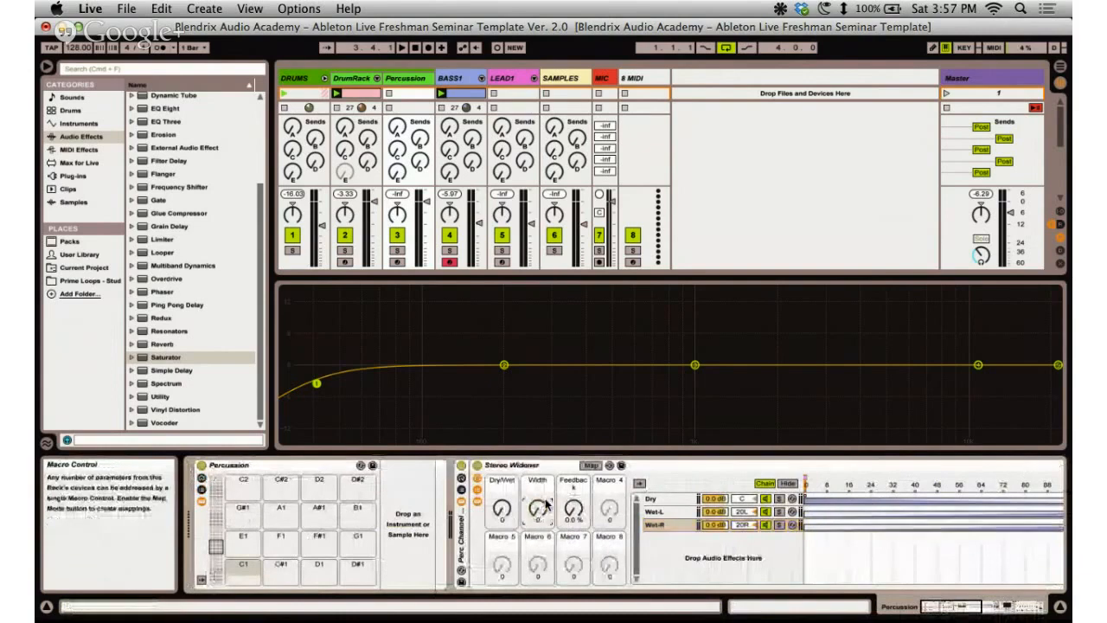
click(980, 606)
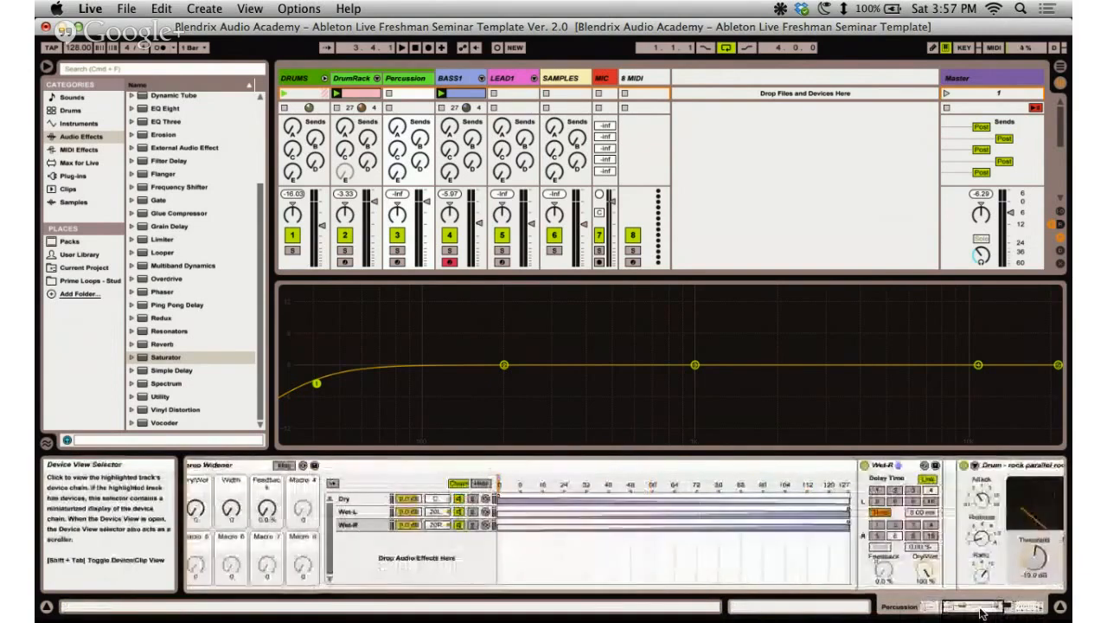
drag(981, 608, 973, 609)
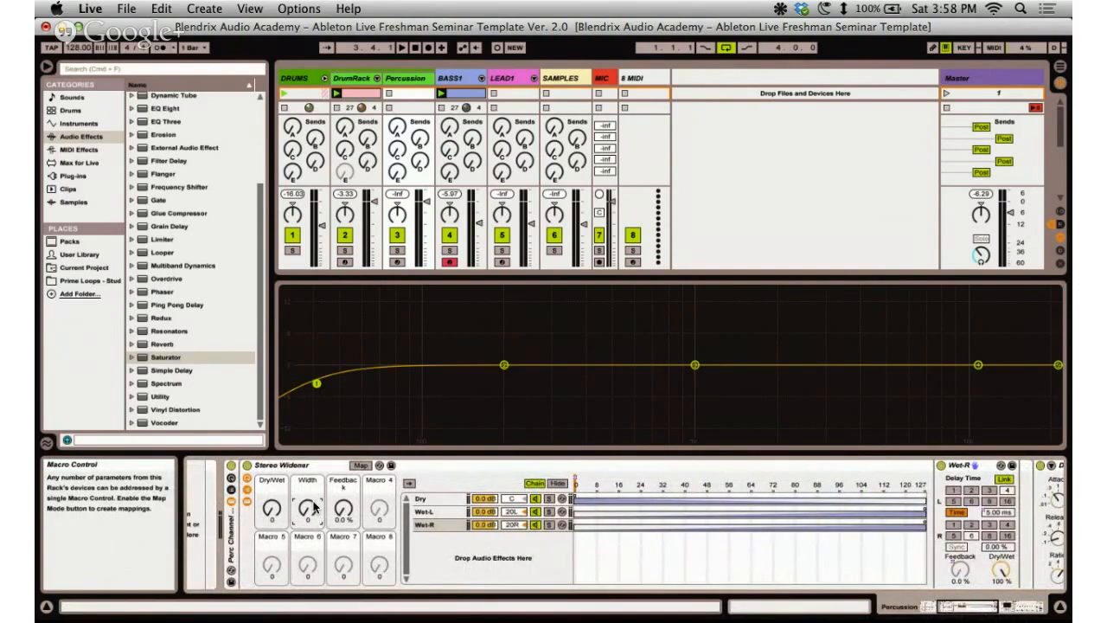
drag(313, 509, 308, 508)
click(438, 504)
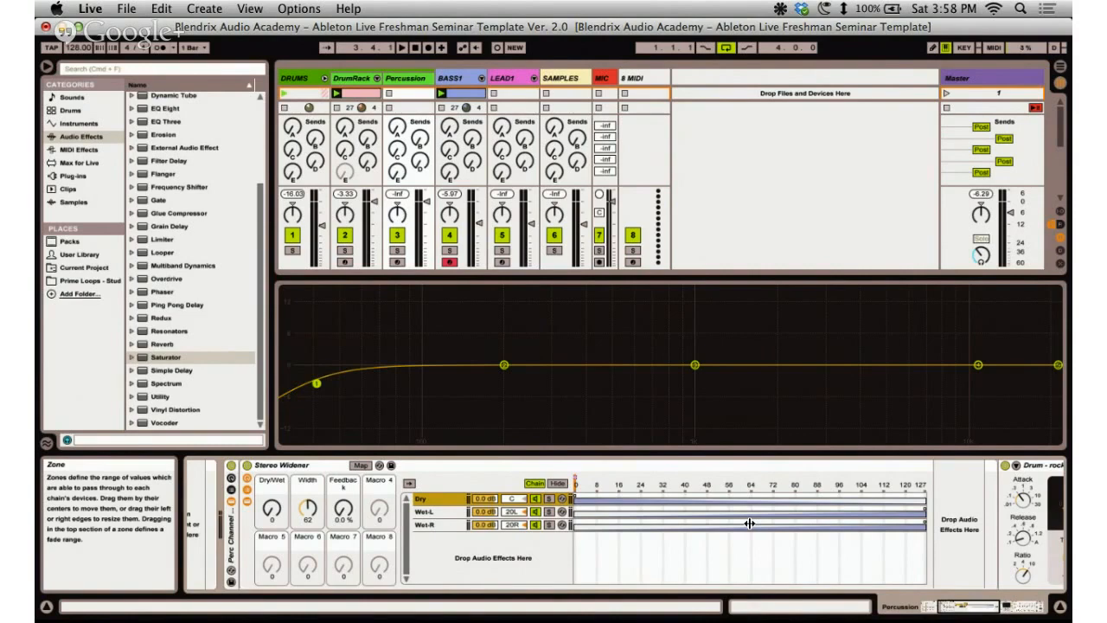
Try the Stereo Widener's Width macro at about 105, return it to 0, and select the rack.
drag(998, 602, 957, 609)
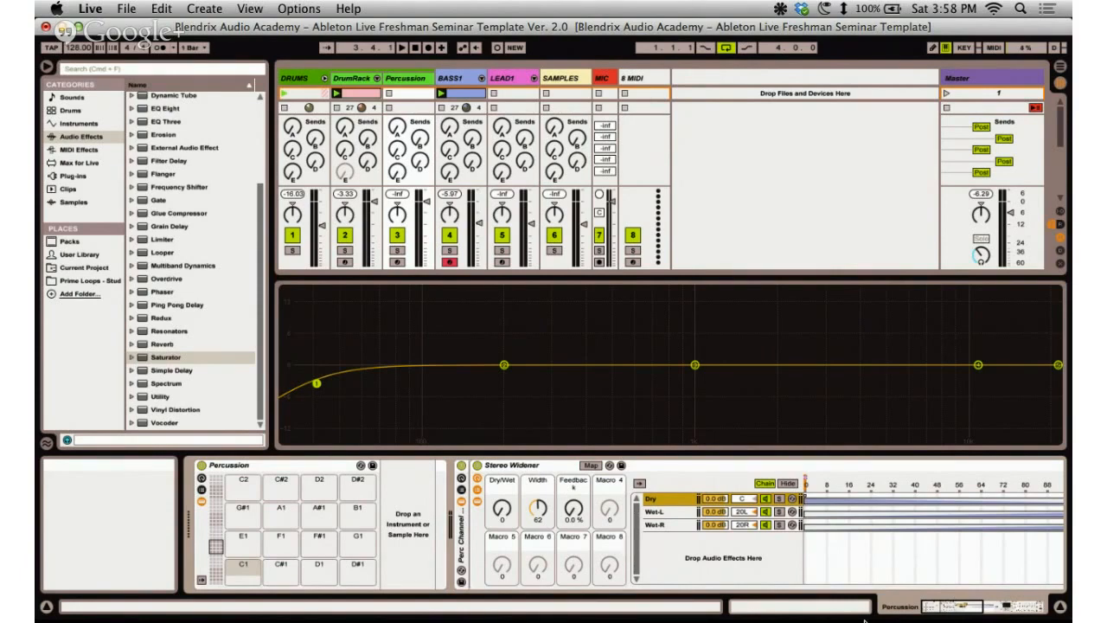
drag(538, 512, 539, 510)
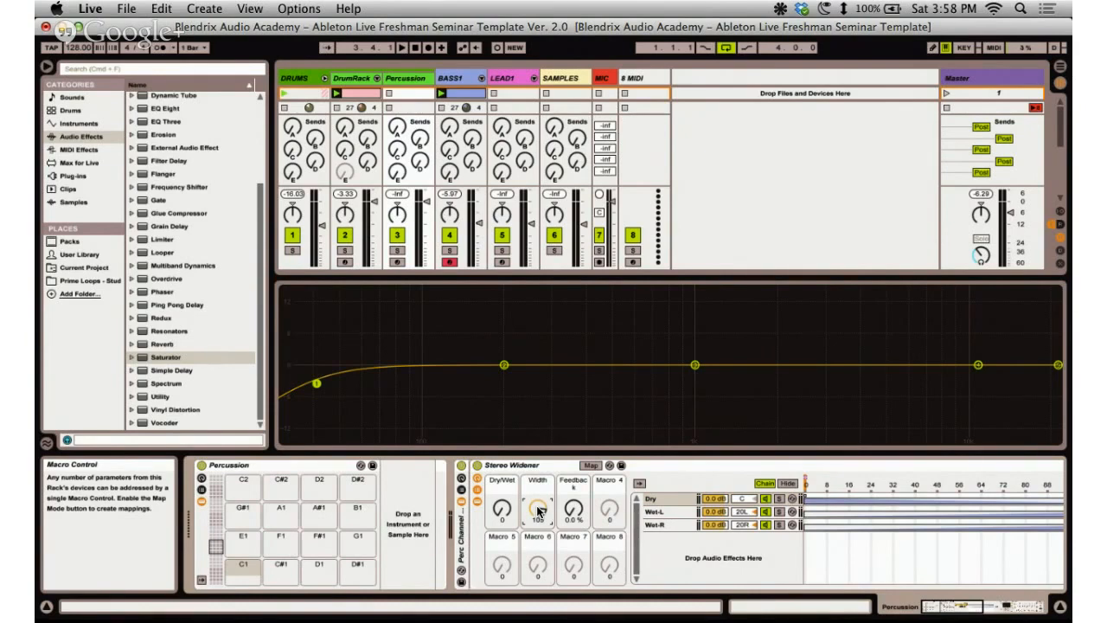
drag(538, 512, 538, 519)
click(546, 465)
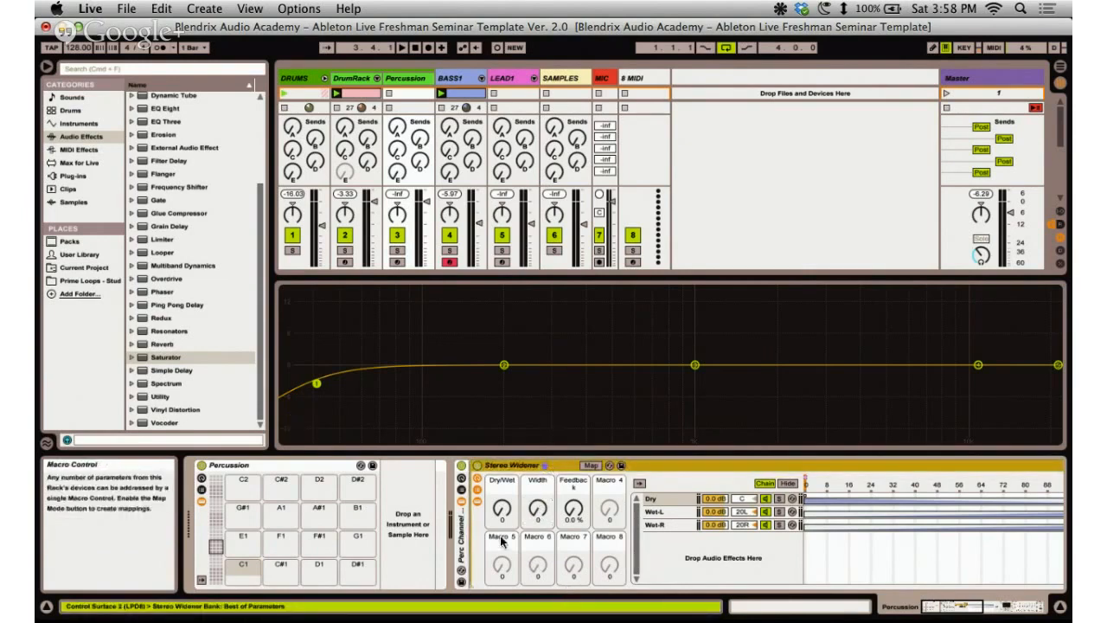
Inspect the Perc Channel Strip rack and the Stereo Widener rack nested inside it.
click(462, 527)
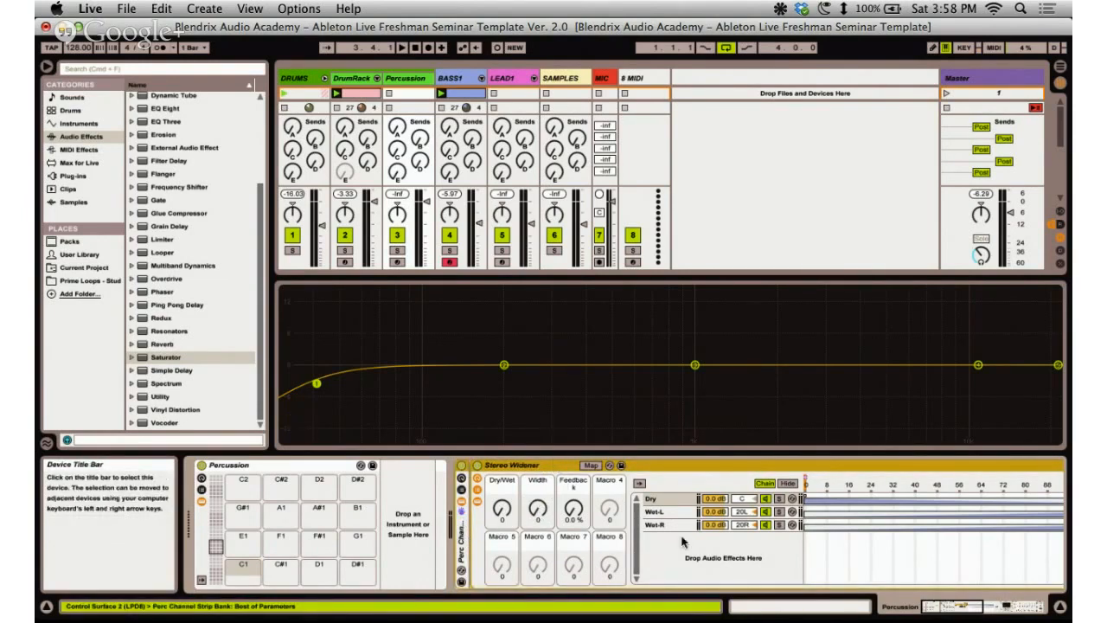
mouse_move(949, 607)
mouse_down()
mouse_move(973, 607)
mouse_move(940, 606)
mouse_up()
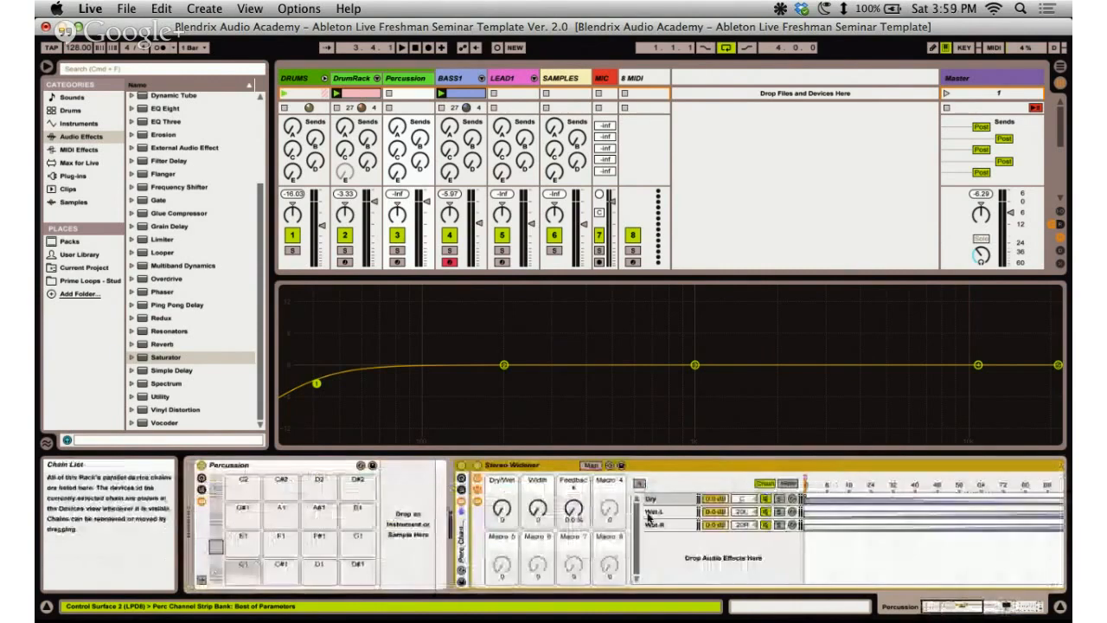
click(562, 465)
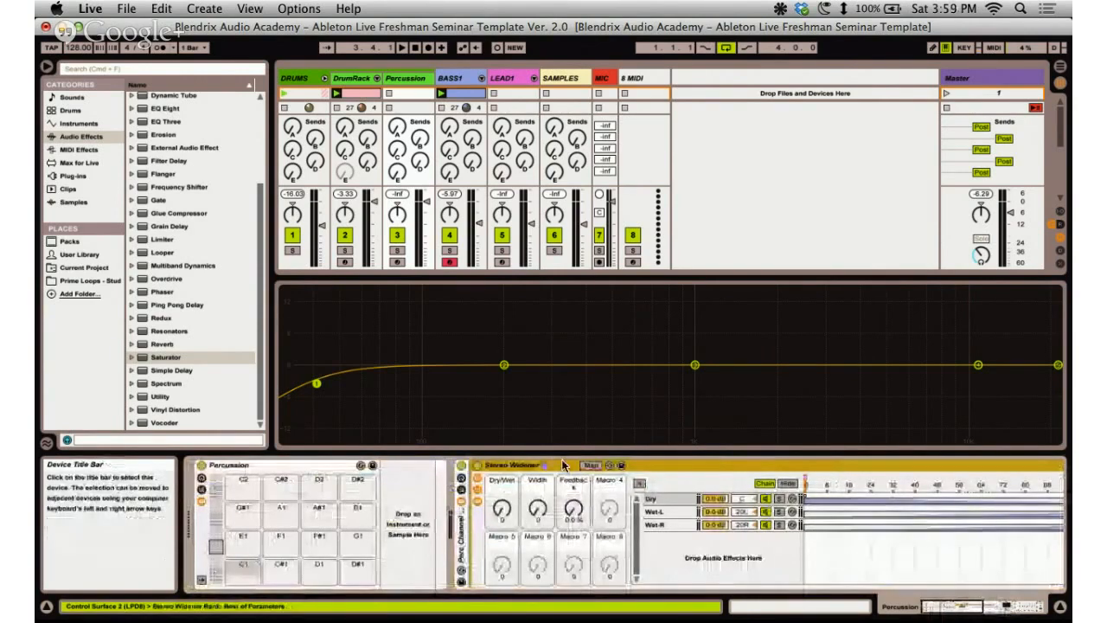
mouse_move(952, 607)
mouse_down()
mouse_move(1006, 611)
mouse_move(952, 607)
mouse_up()
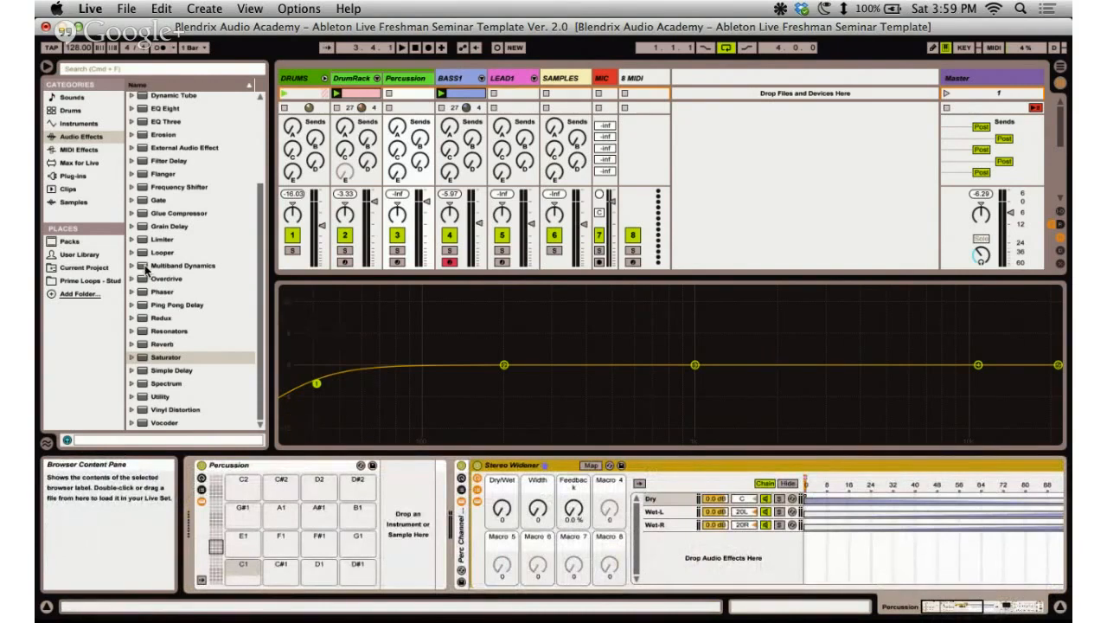
Select the empty 8 MIDI track and highlight Simple Delay among the audio effects in the browser.
click(648, 78)
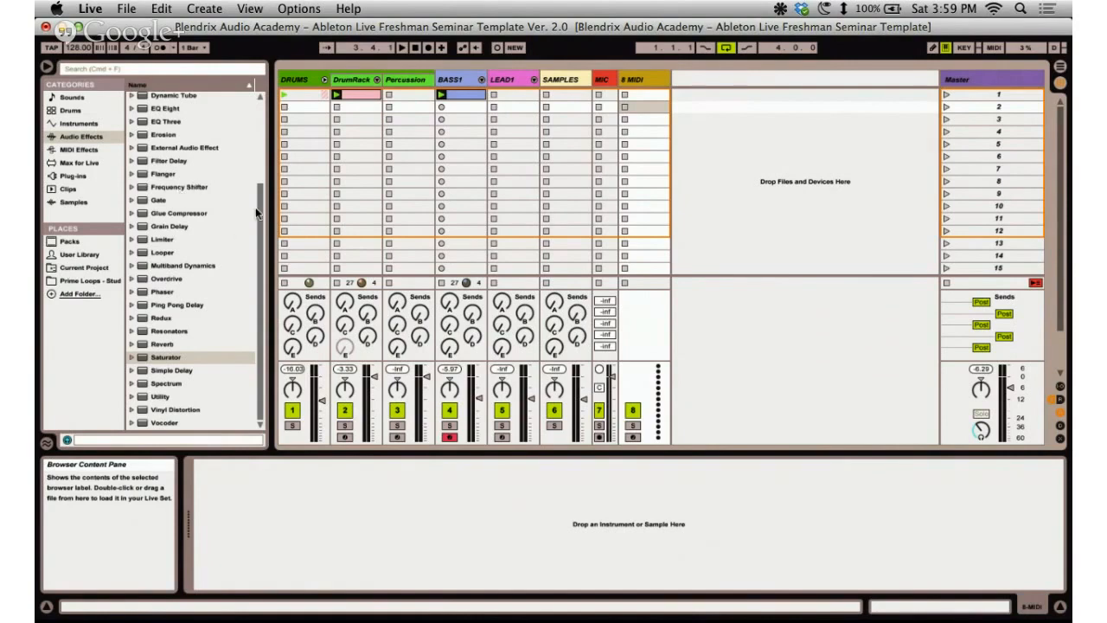
drag(262, 210, 252, 276)
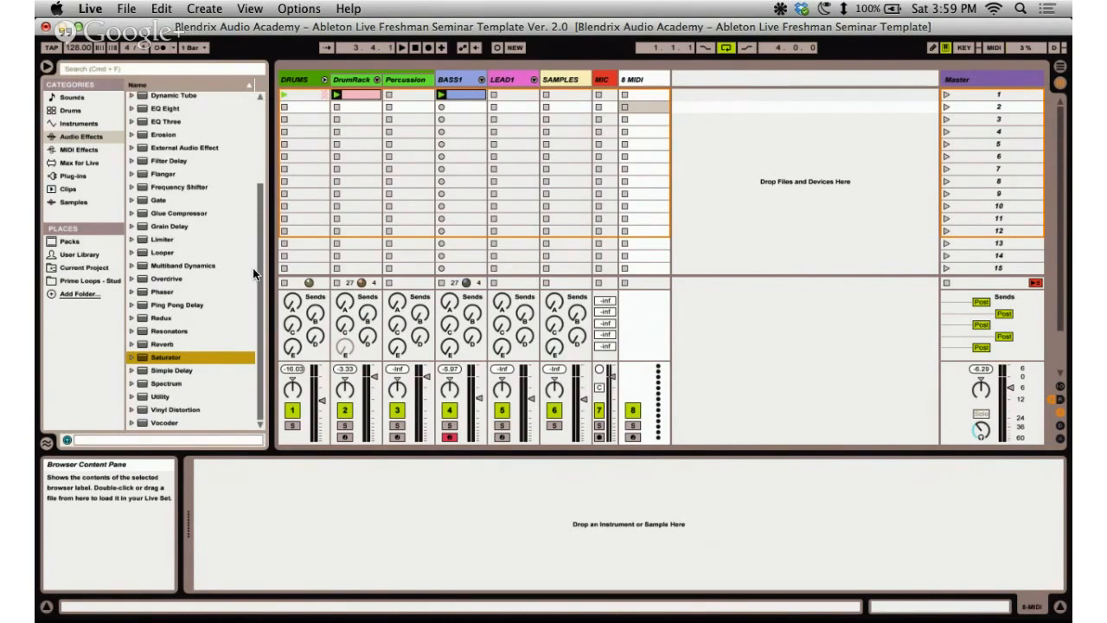
click(631, 78)
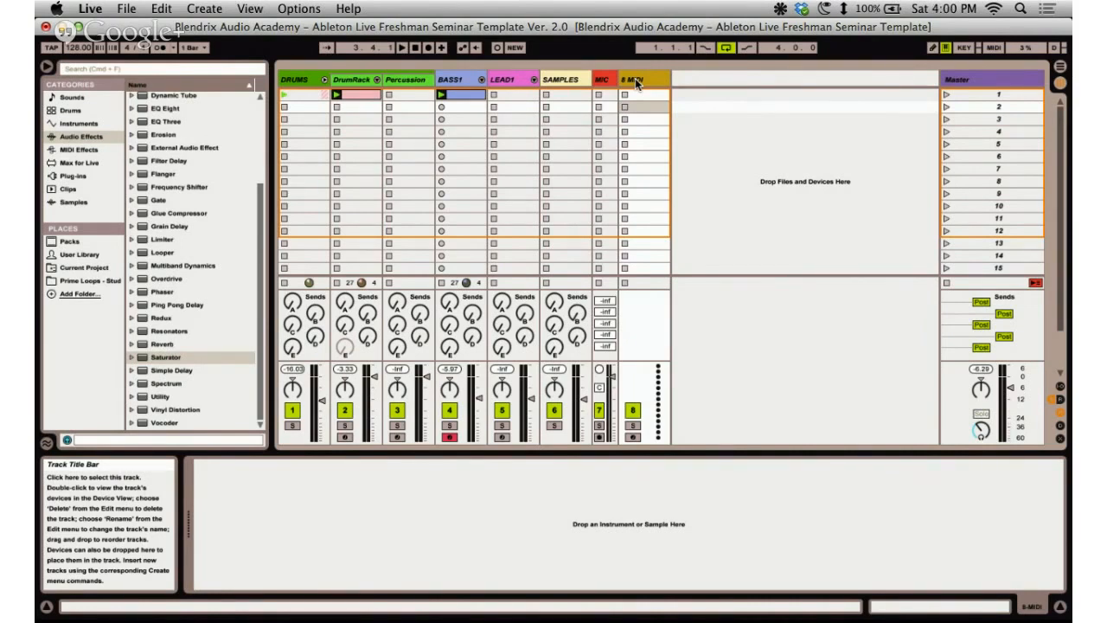
click(709, 118)
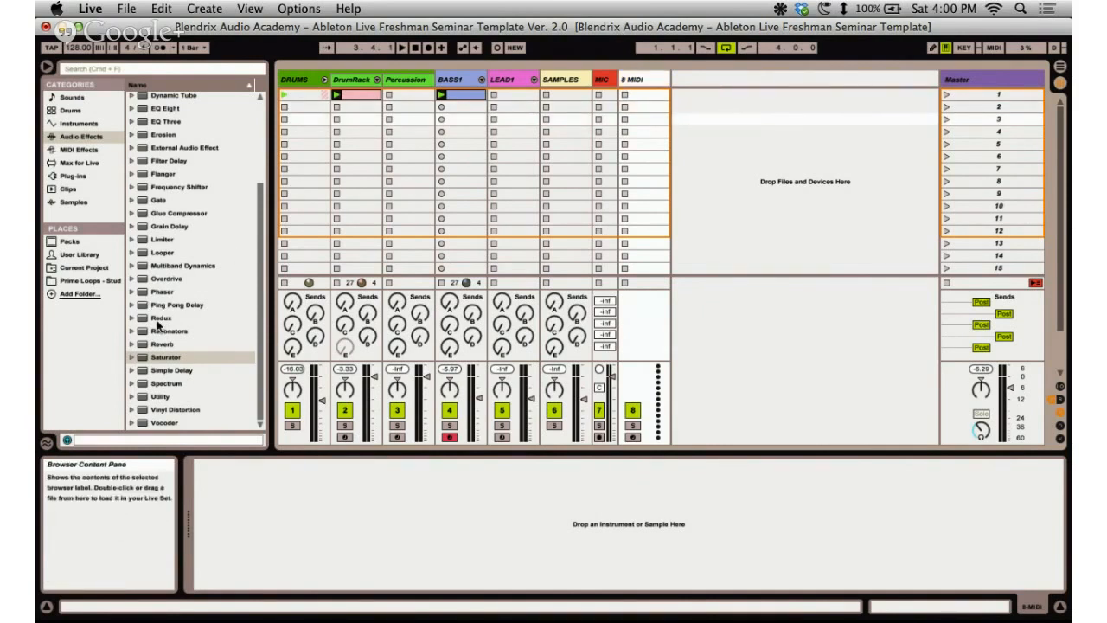
click(175, 372)
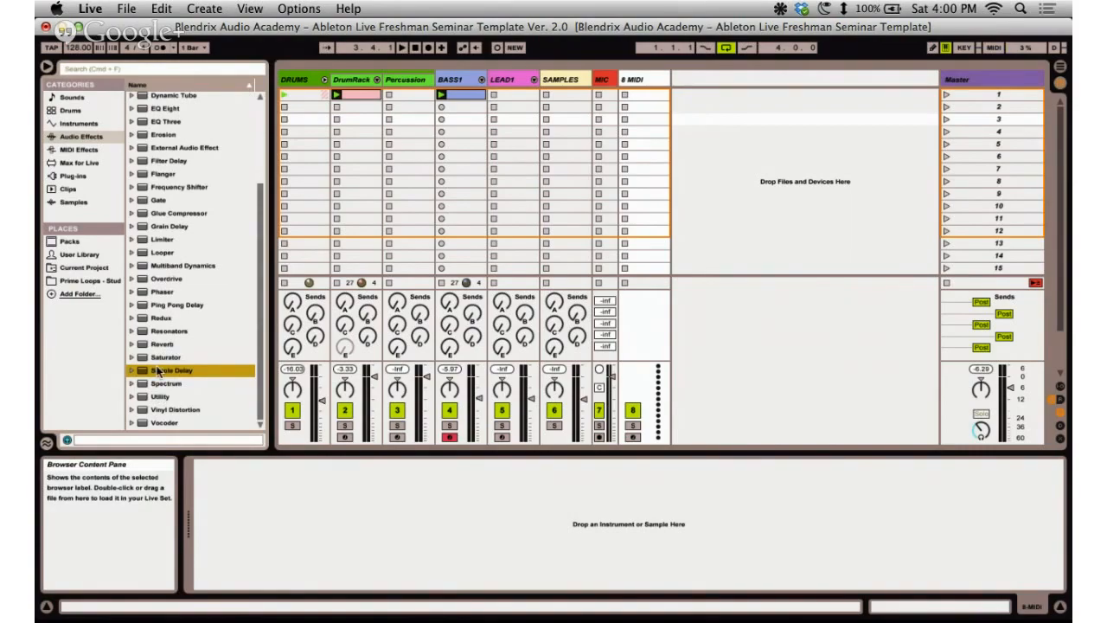
Switch to the seminar outline and review the topics from Delay and Reverb through Effects Racks to MIDI Effects.
key(super+Tab)
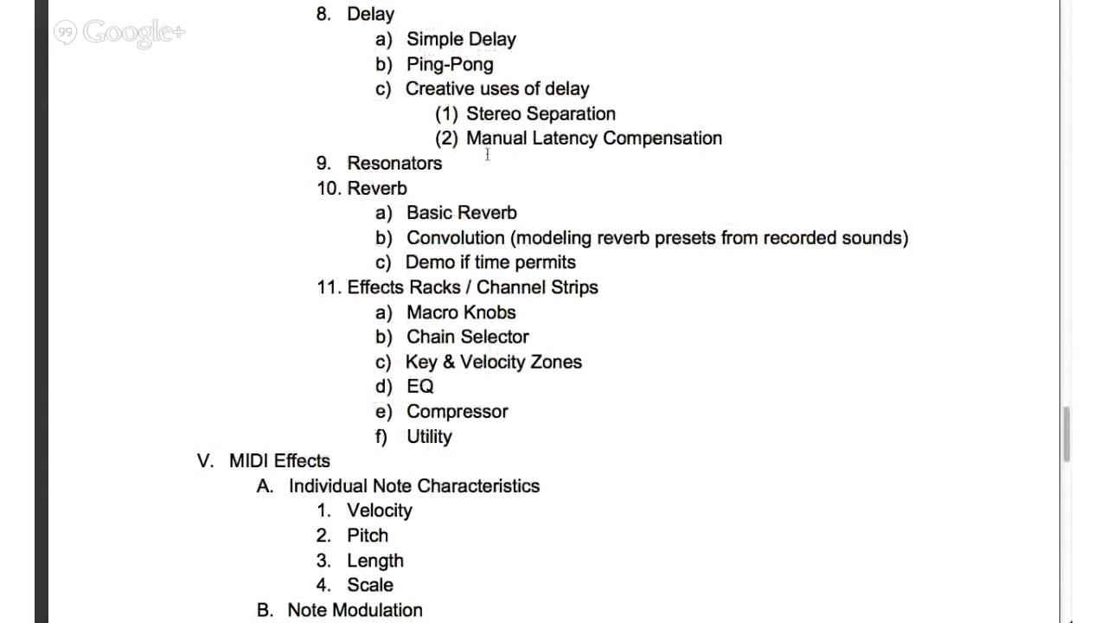
scroll(487, 154, down, 3)
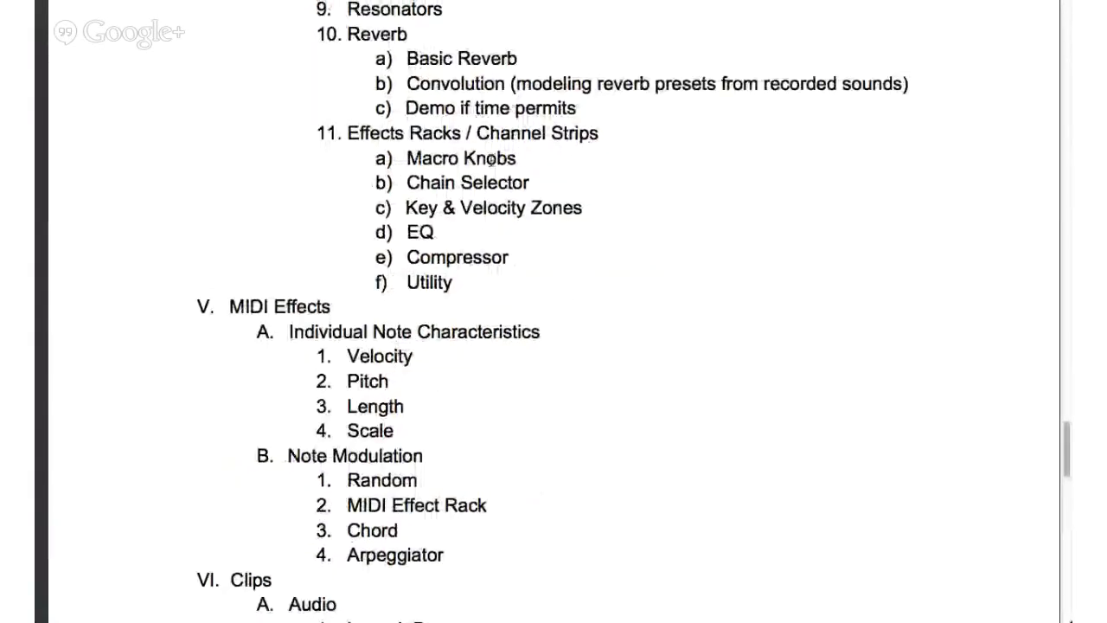
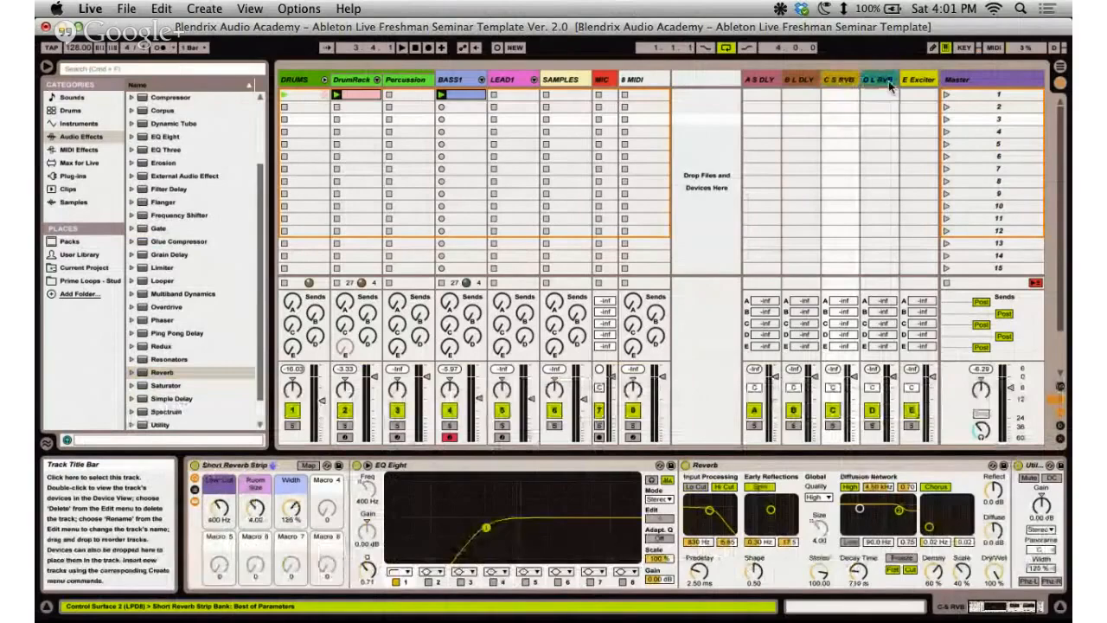
Inspect the device chains on the A S DLY, B L DLY, C S RVB and D L RVB return tracks in Ableton Live.
click(878, 80)
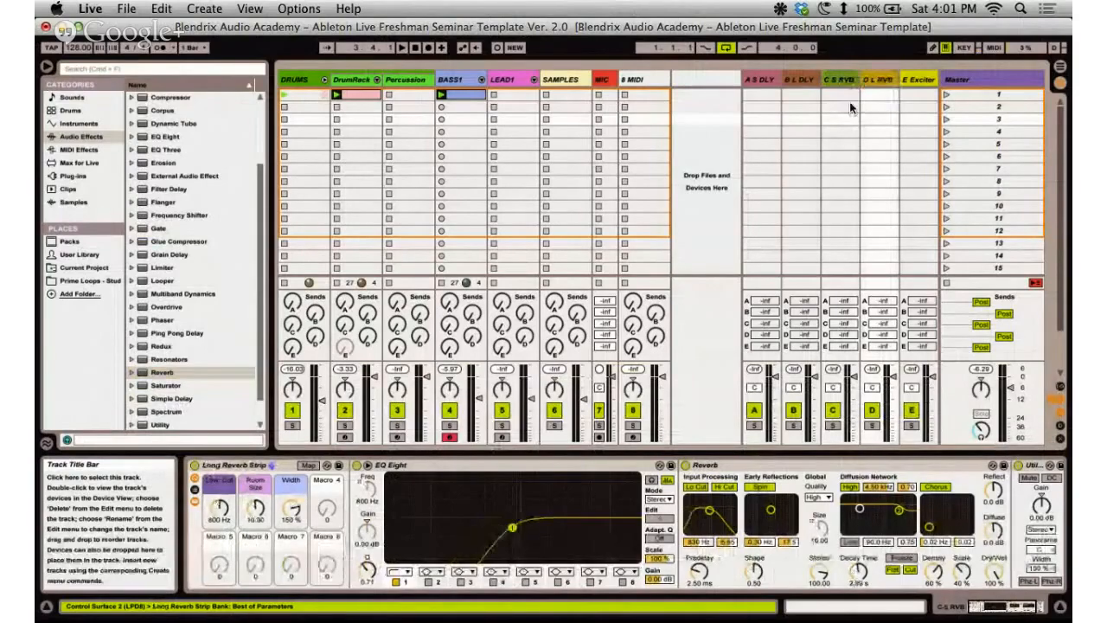
click(793, 81)
click(761, 80)
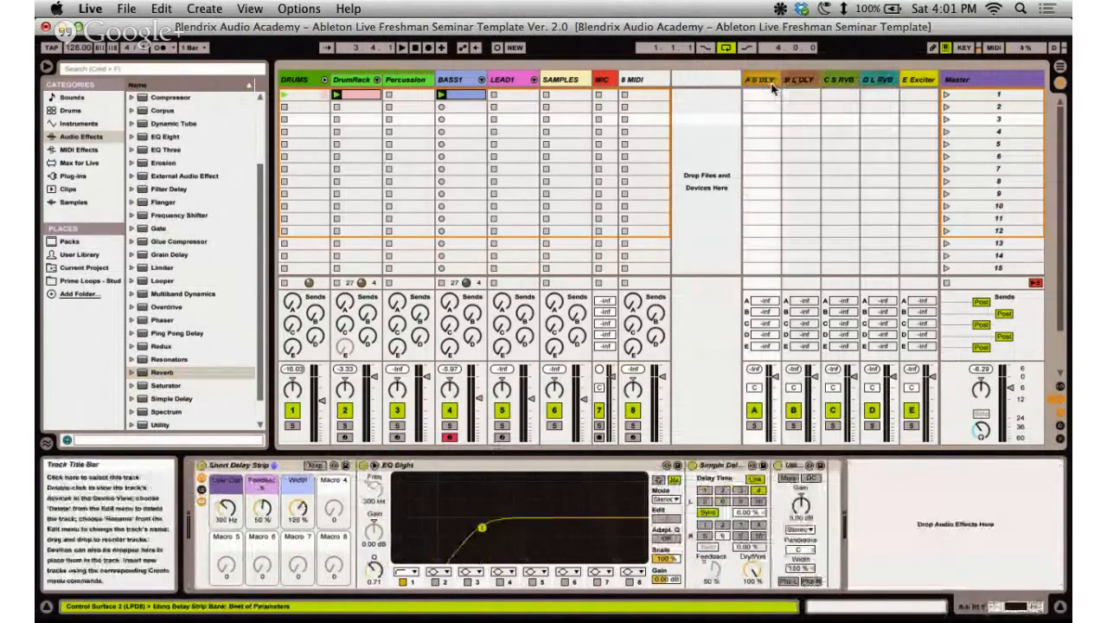
click(793, 79)
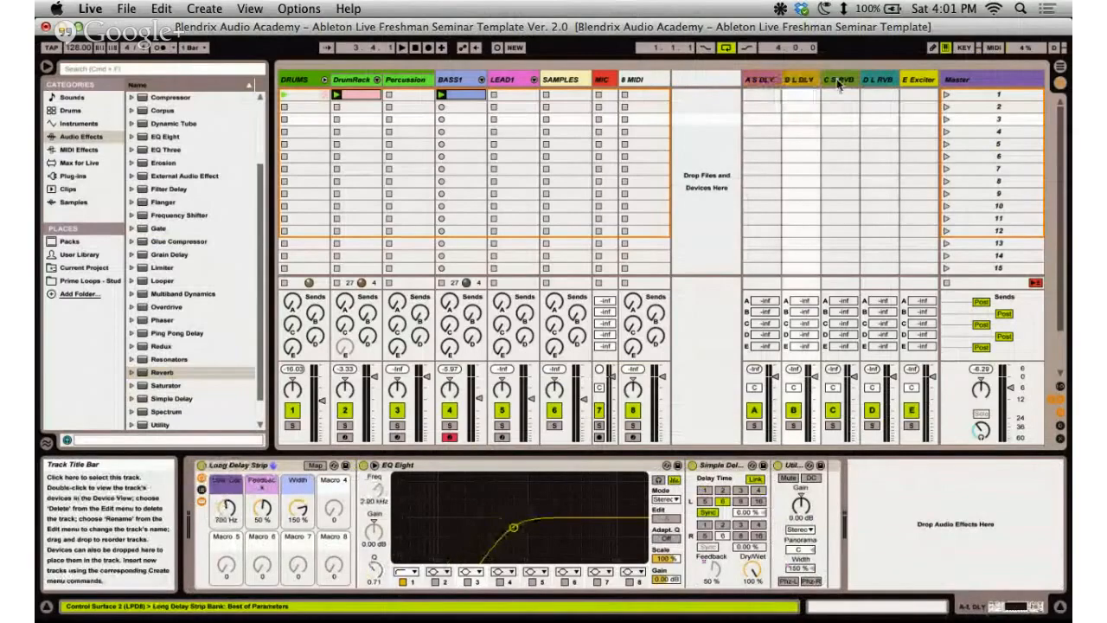
click(837, 83)
click(763, 80)
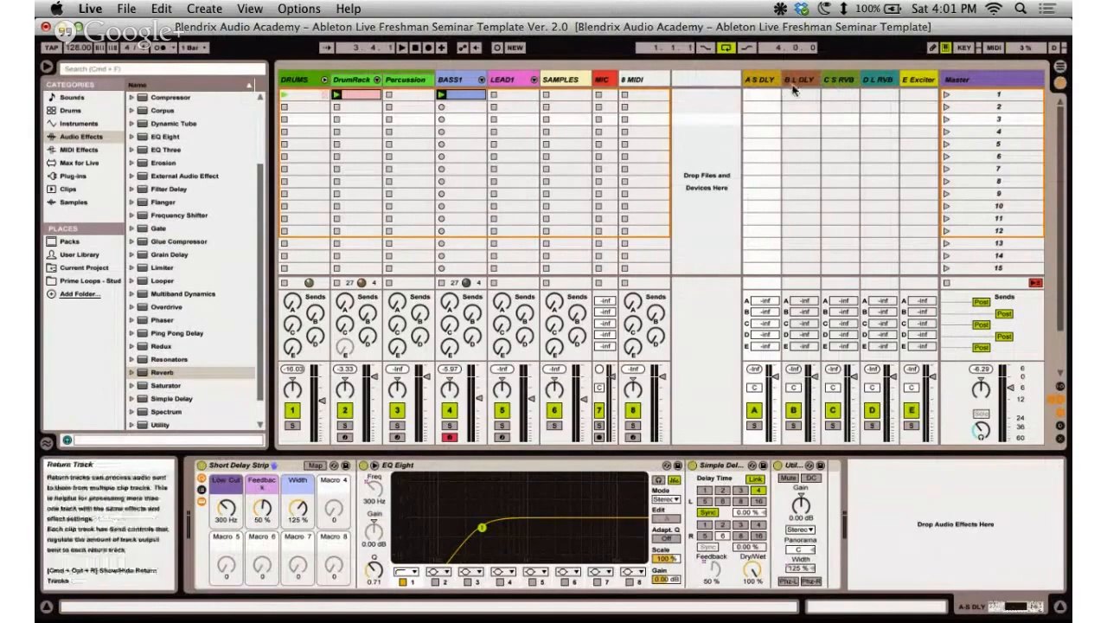
click(842, 80)
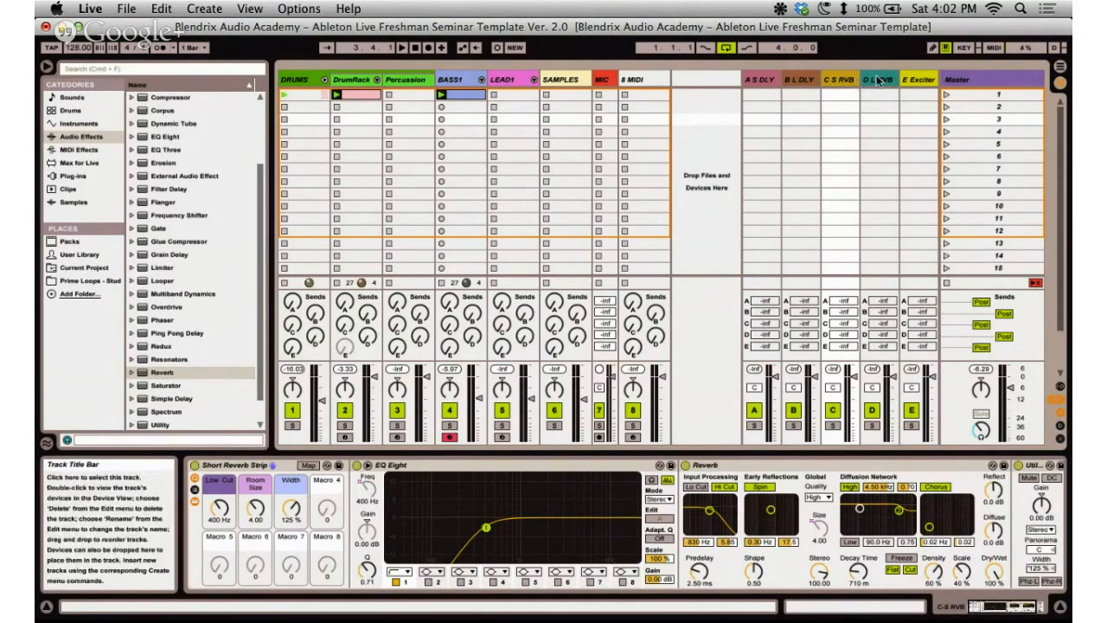
Compare the Short Reverb Strip on C S RVB with the Long Reverb Strip on D L RVB.
click(851, 80)
click(851, 80)
click(873, 79)
click(851, 80)
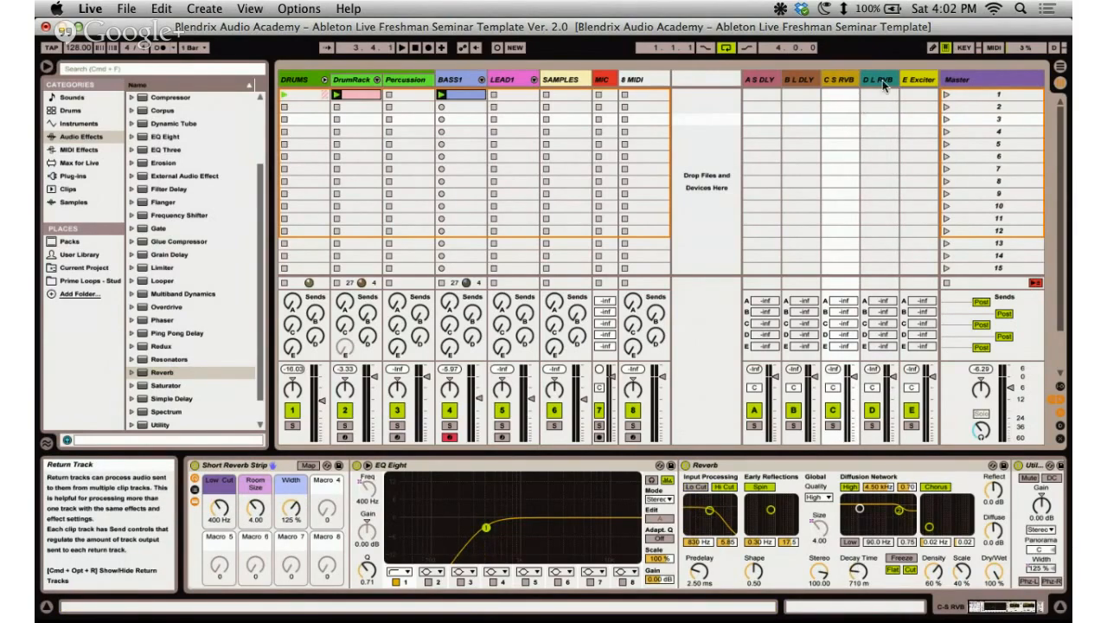
click(881, 79)
click(843, 80)
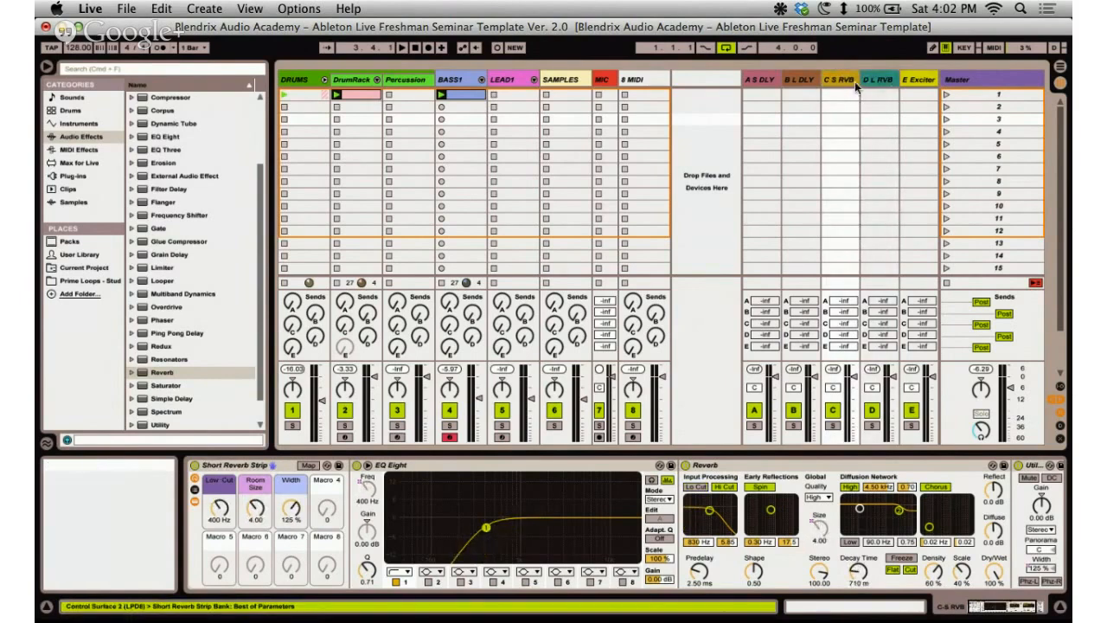
click(875, 81)
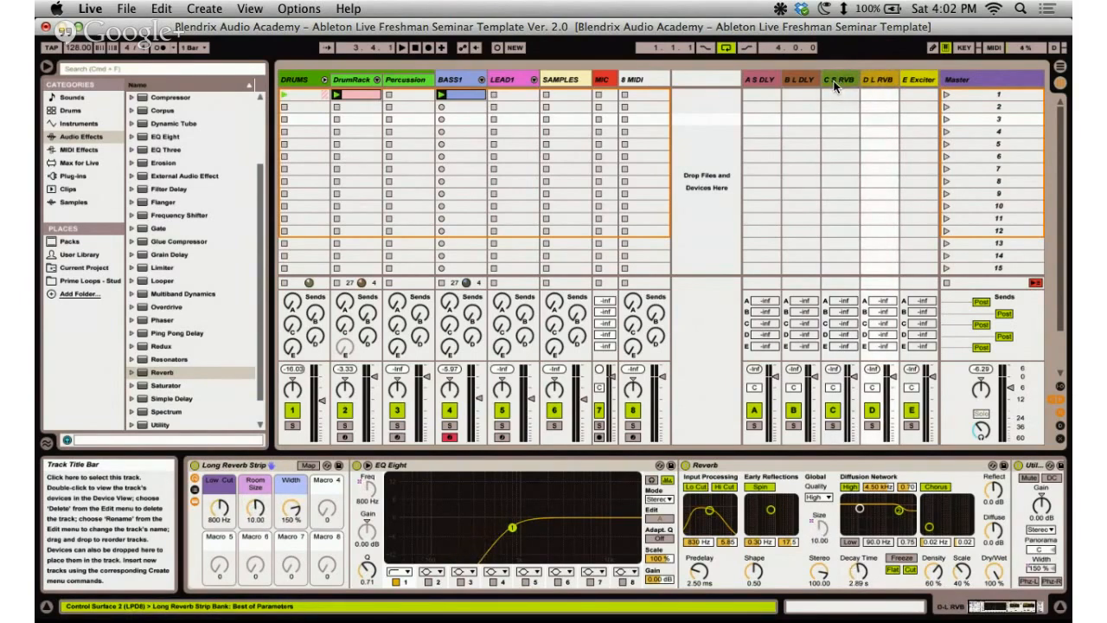
Check the outline's reverb topics, return to Ableton Live and delete the Reverb device from the 8 MIDI track.
key(super+Tab)
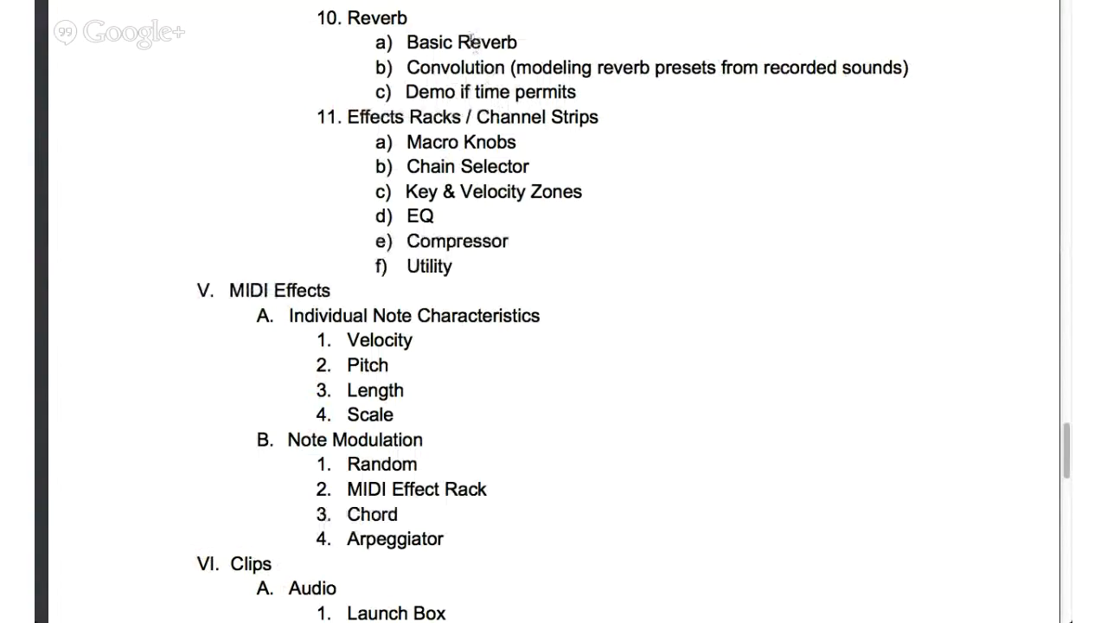
key(super+Tab)
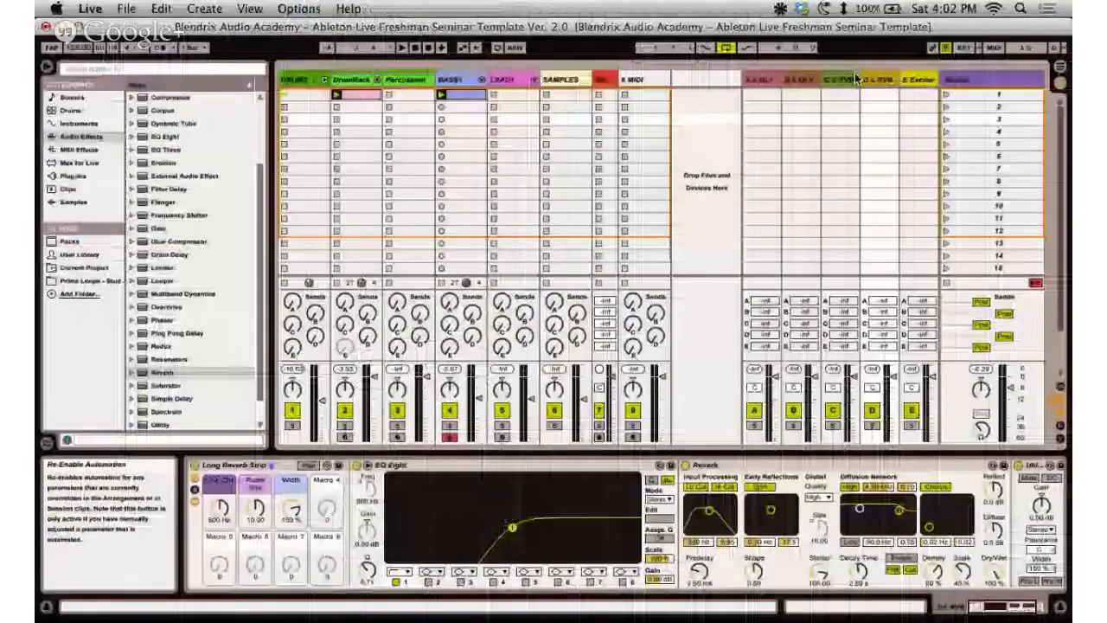
click(638, 80)
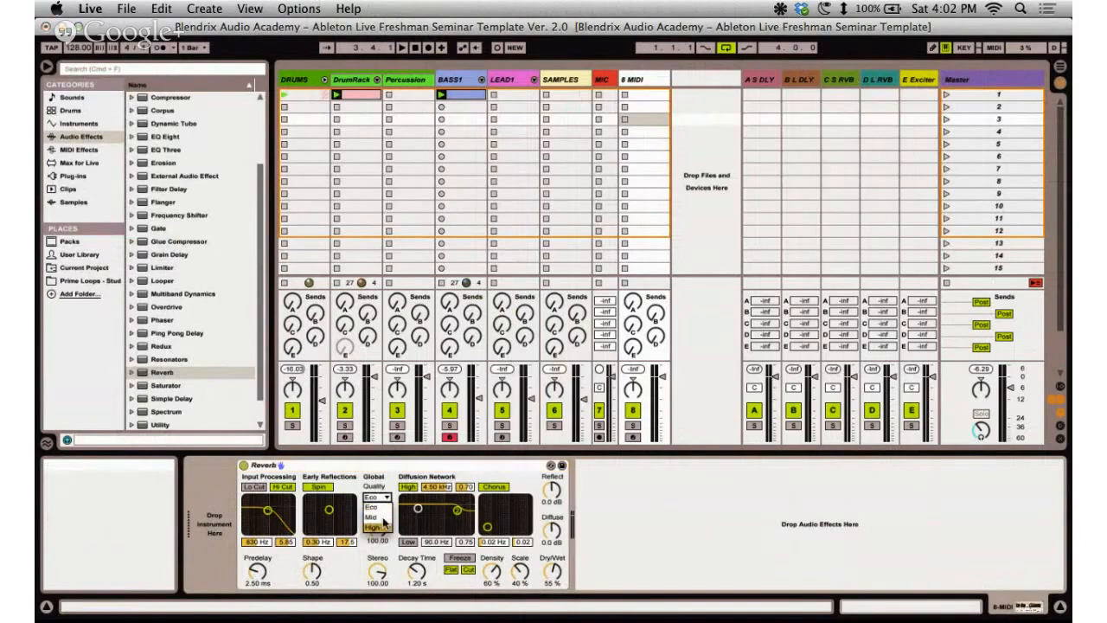
click(389, 467)
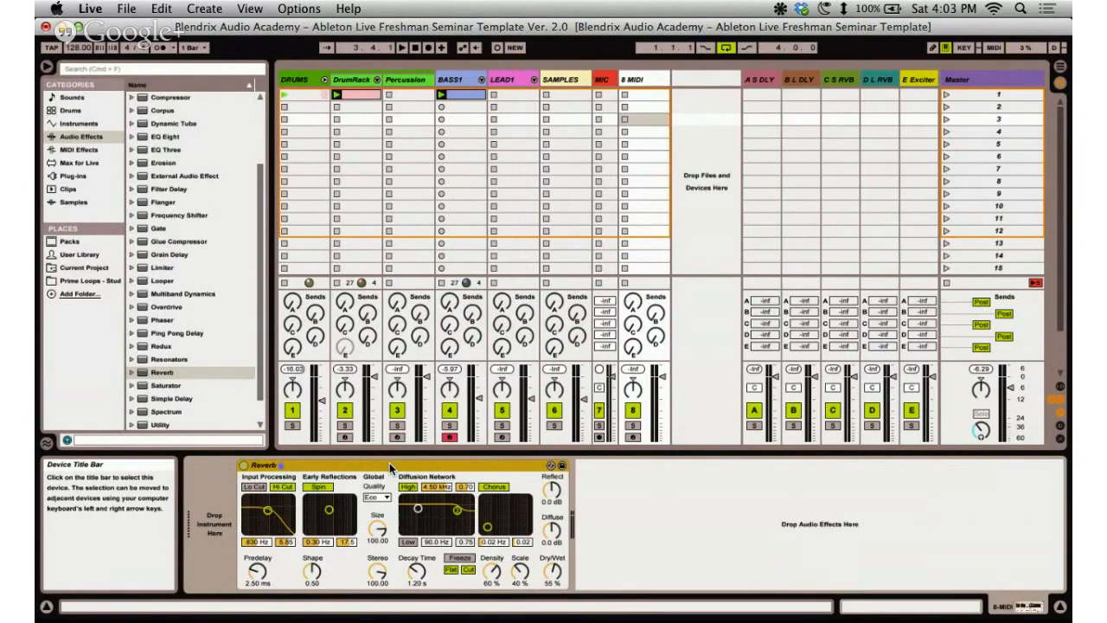
key(Delete)
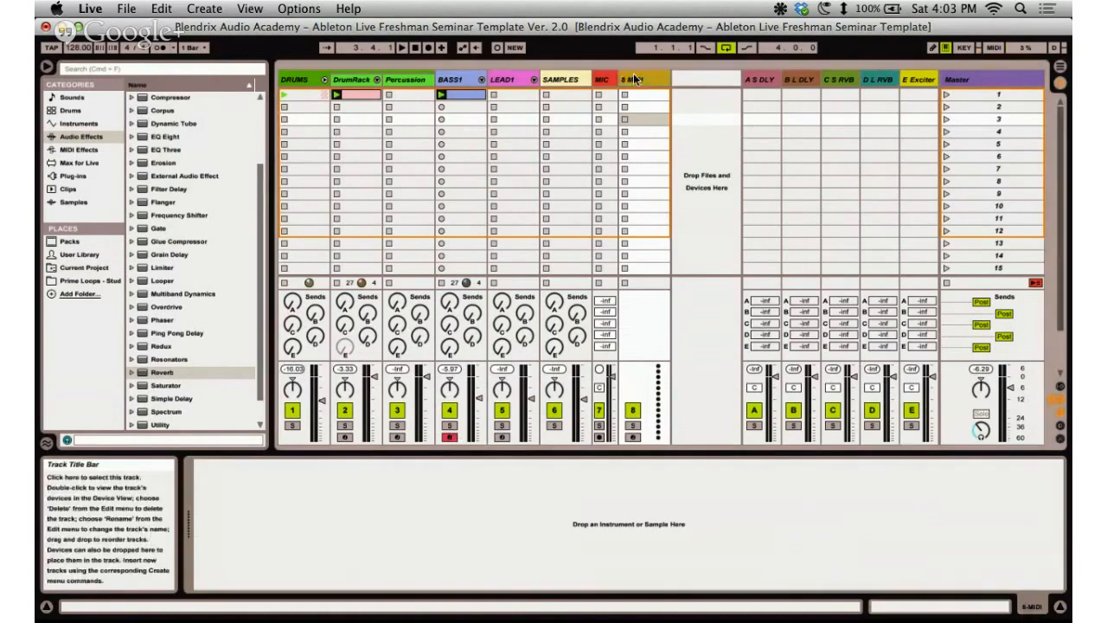
Load Convolution Reverb Pro from the Max for Live audio effects onto the 8 MIDI track, inspect it and remove it.
scroll(156, 271, up, 3)
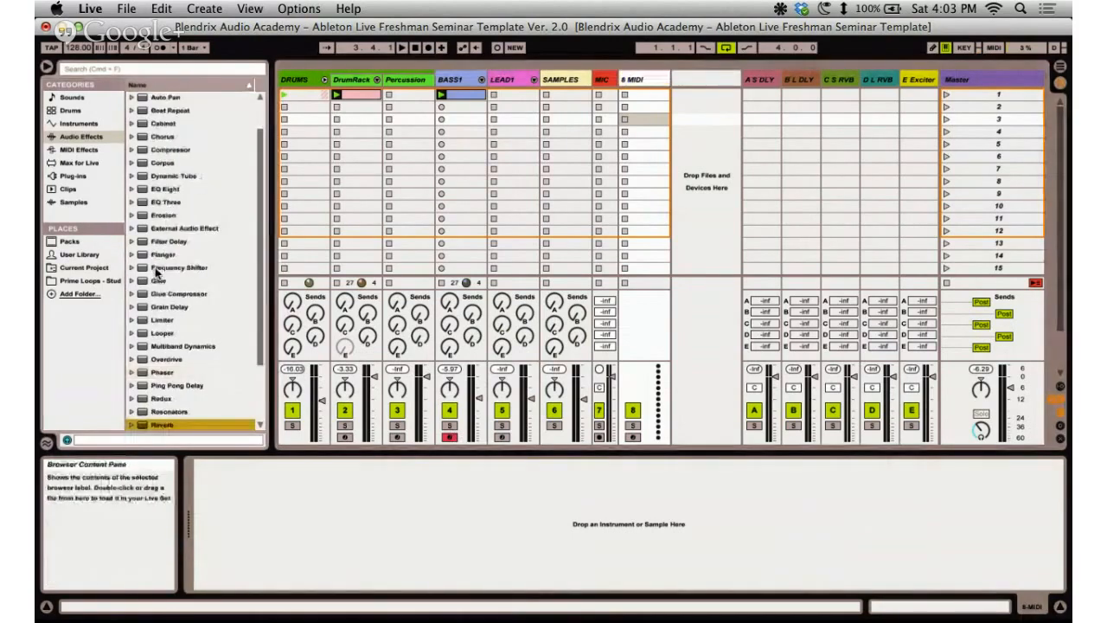
scroll(158, 277, down, 3)
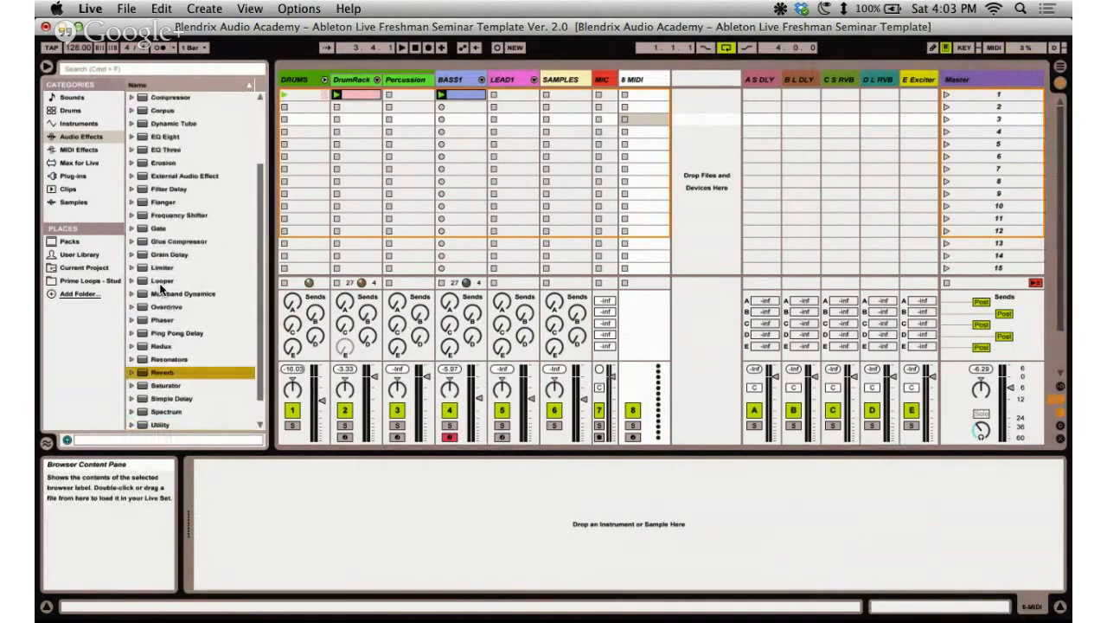
scroll(162, 288, up, 3)
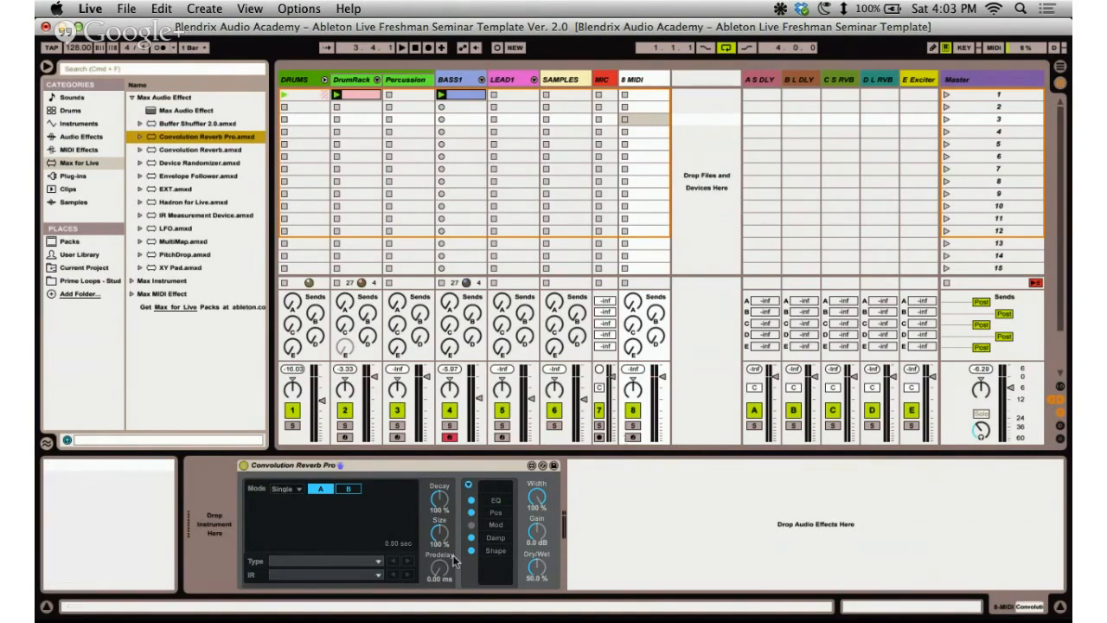
click(435, 468)
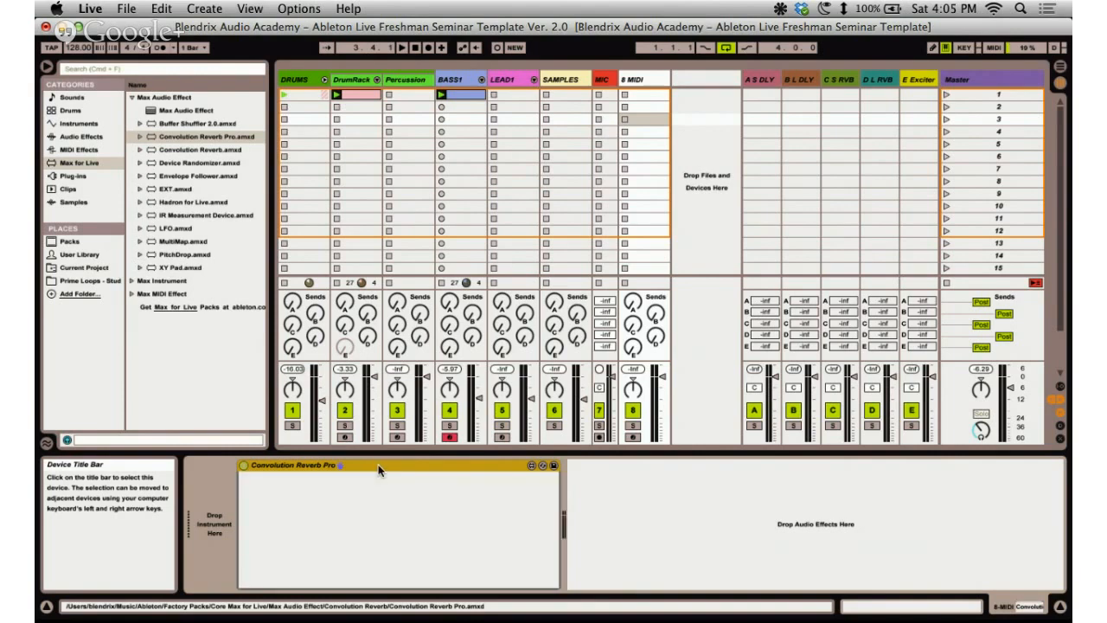
key(Delete)
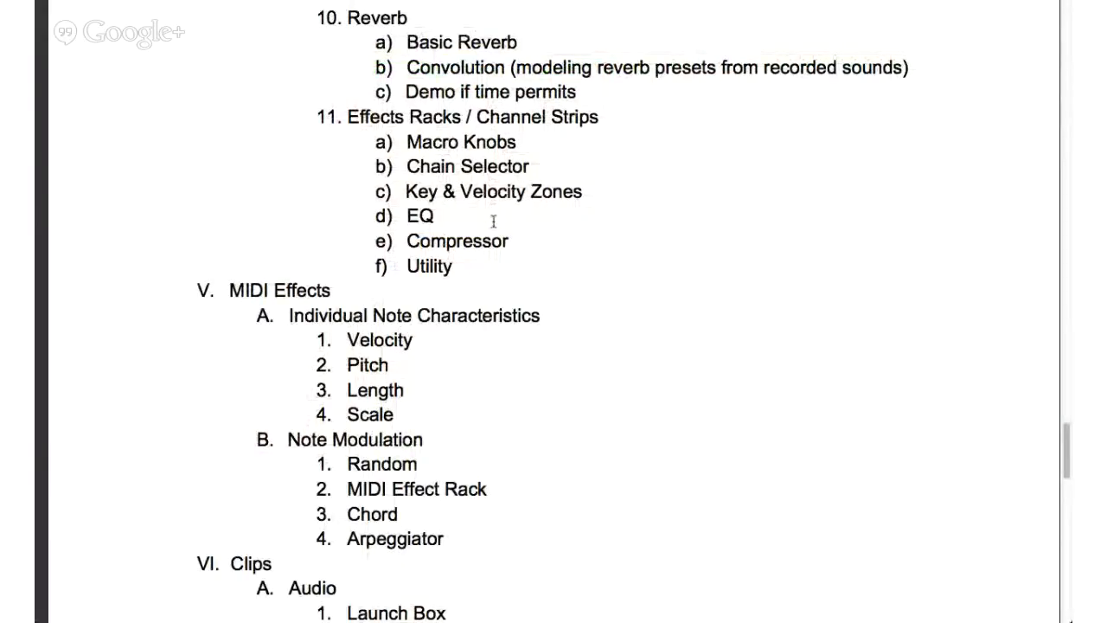
Review the outline's topics down to Utility, and inspect the Utility device on the SAMPLES track with its channel mode kept on Stereo.
scroll(493, 222, down, 1)
scroll(518, 87, down, 2)
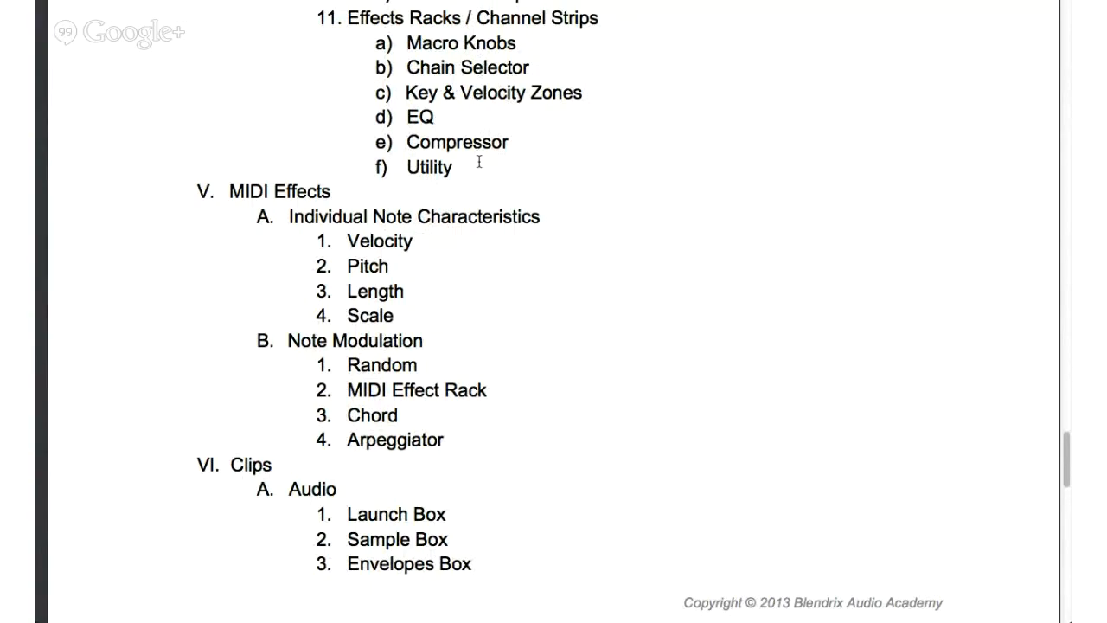
key(super+Tab)
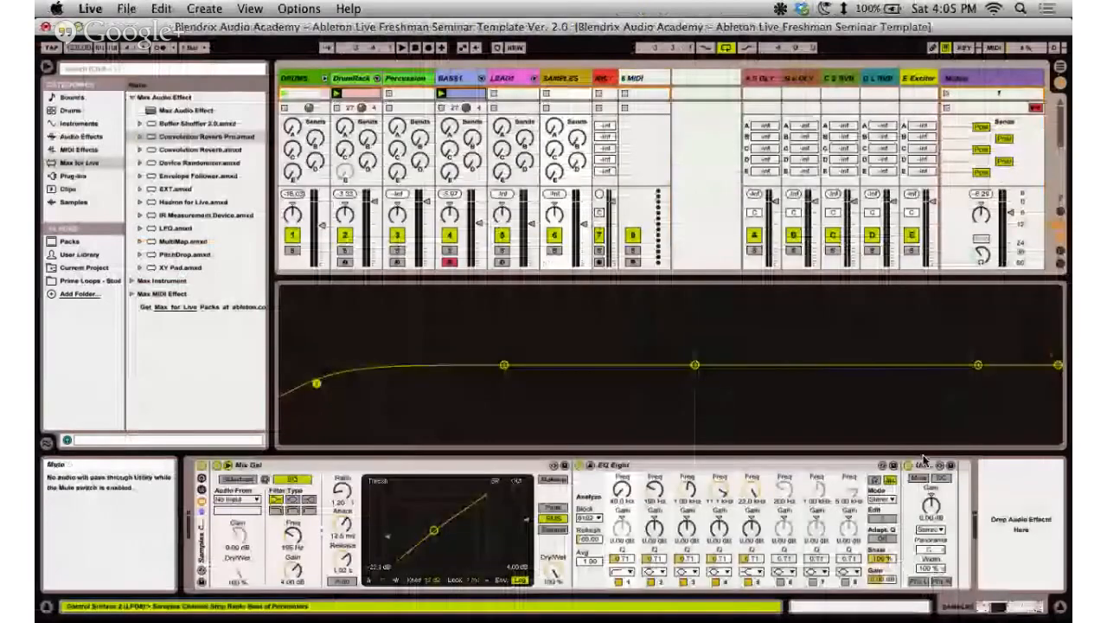
click(927, 465)
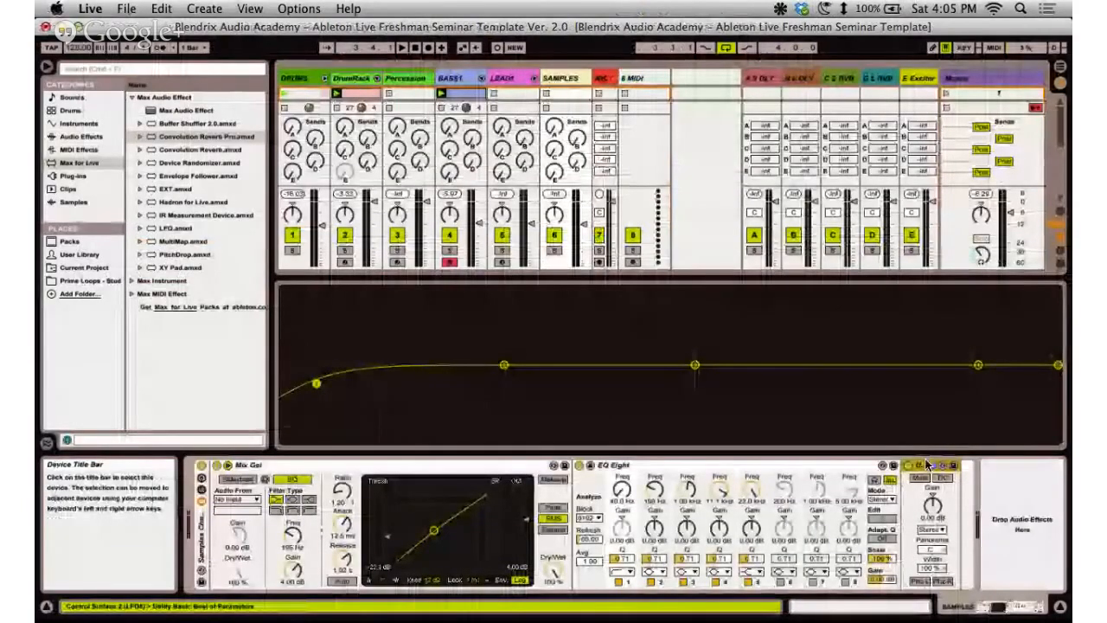
click(933, 530)
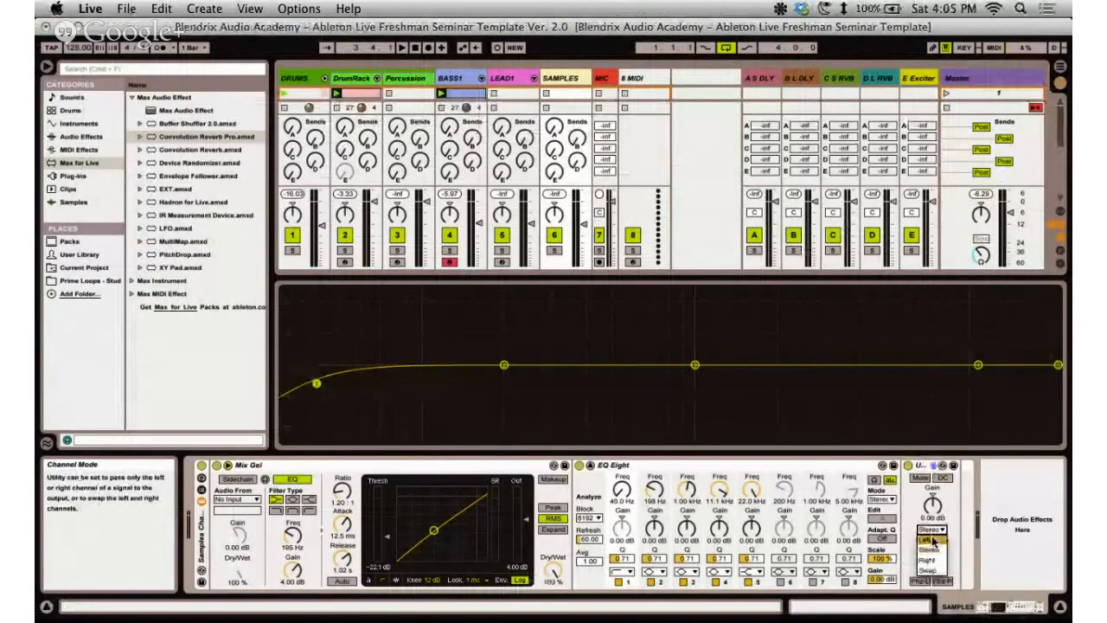
click(930, 550)
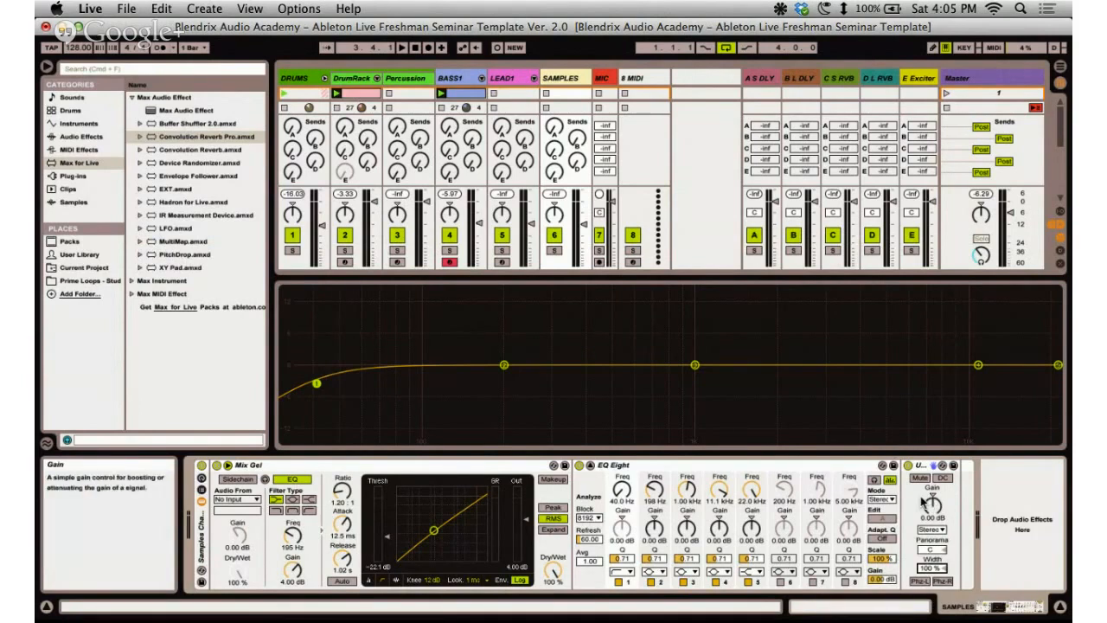
click(928, 467)
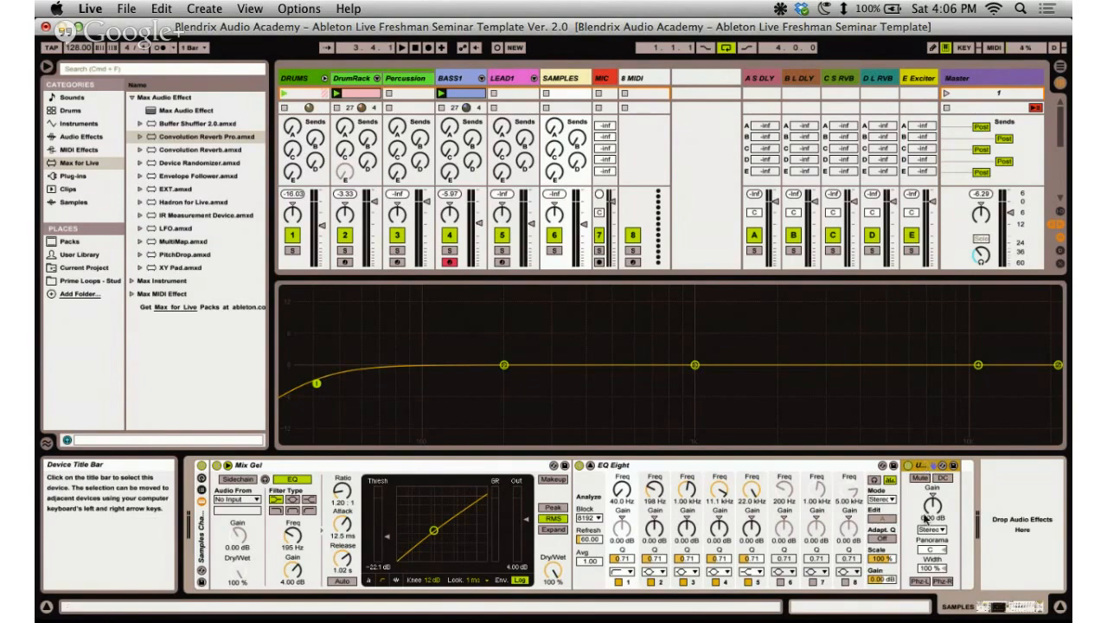
Show the envelopes of the BASS1 clip with Bass Channel Strip as the device, and look through its automatable macros and Chain Selector.
double_click(475, 94)
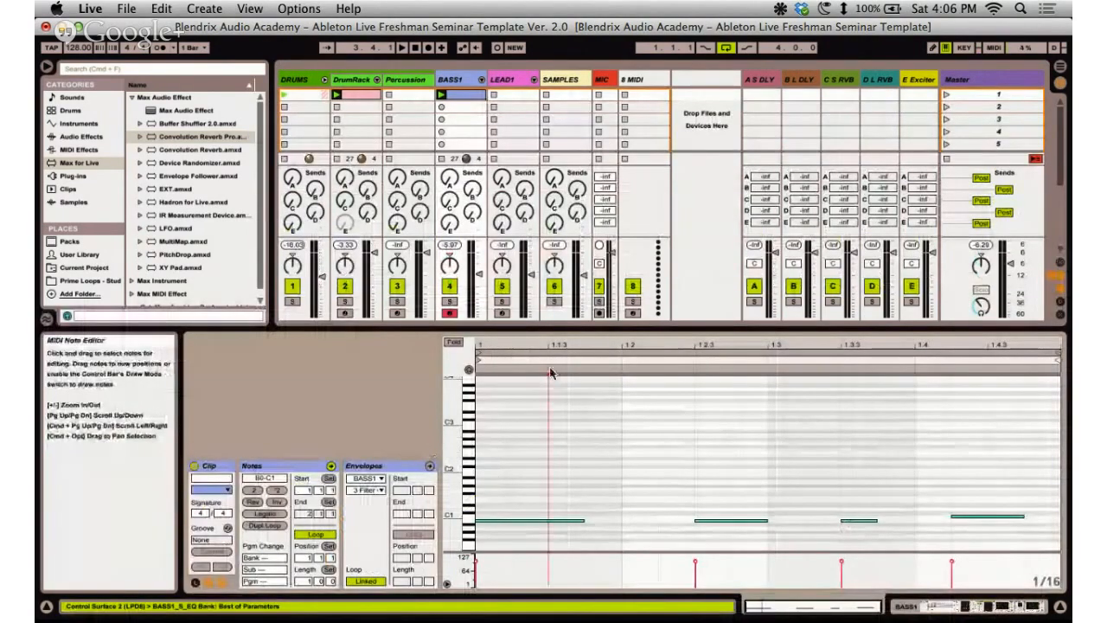
click(386, 467)
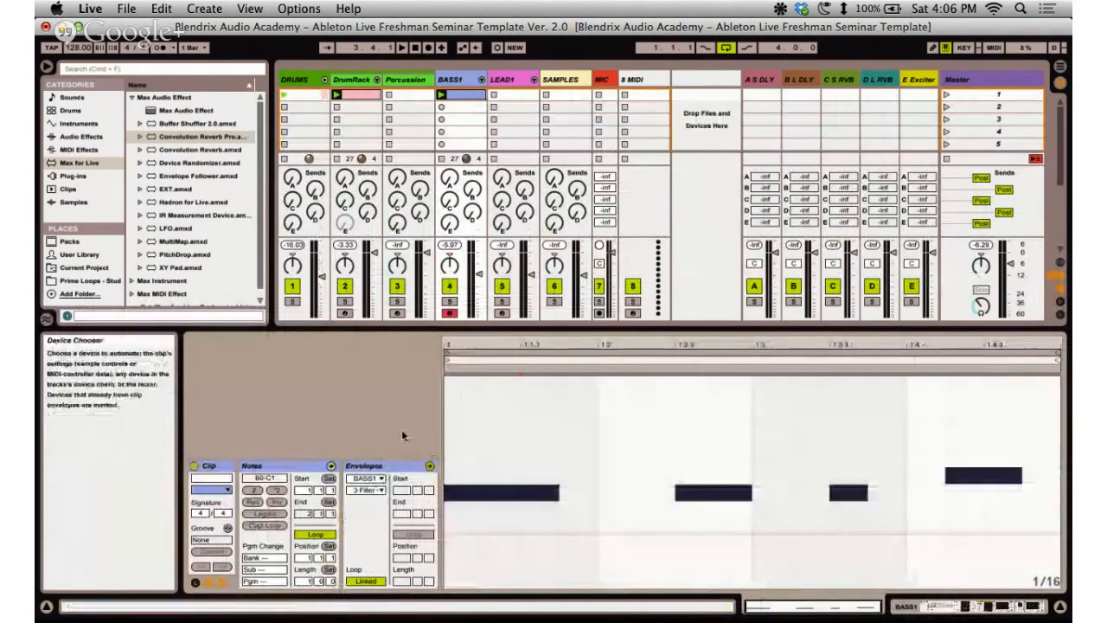
click(455, 80)
click(368, 478)
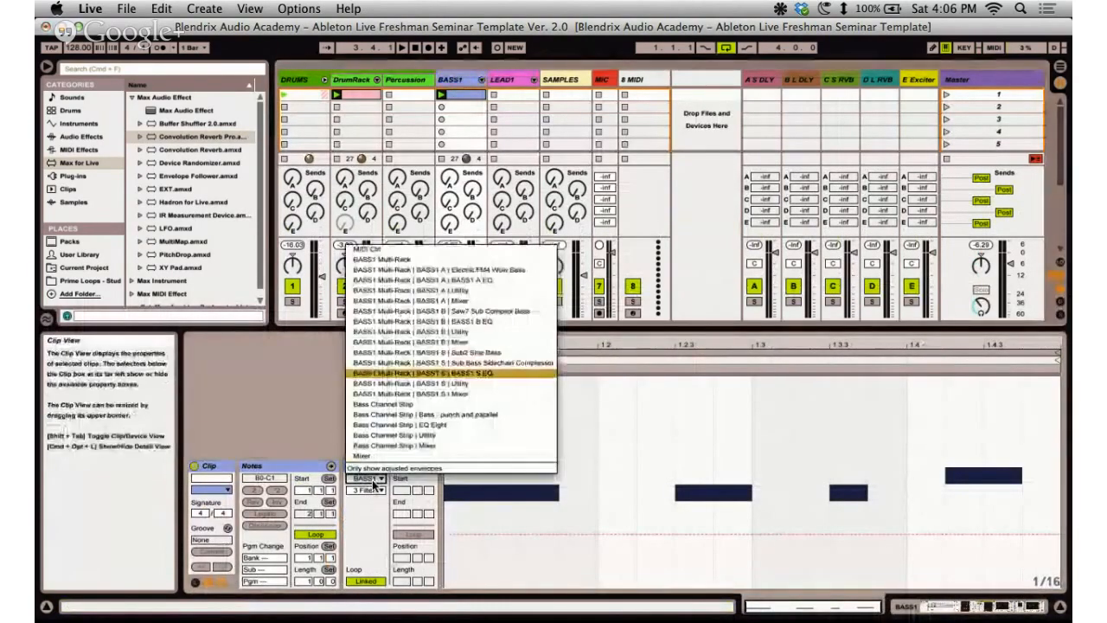
click(396, 404)
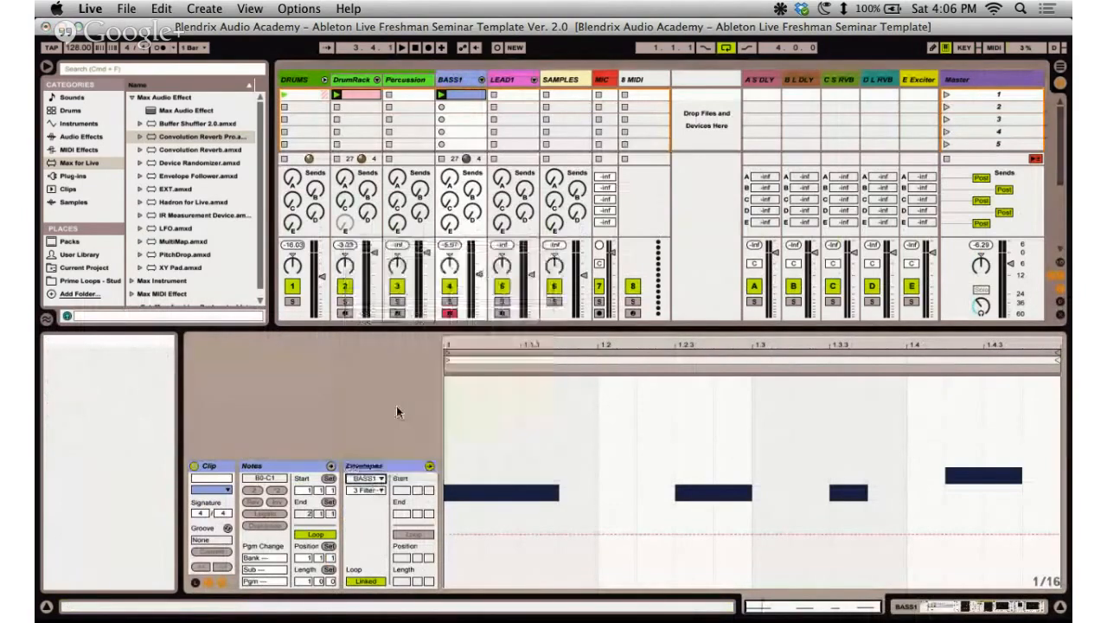
click(364, 492)
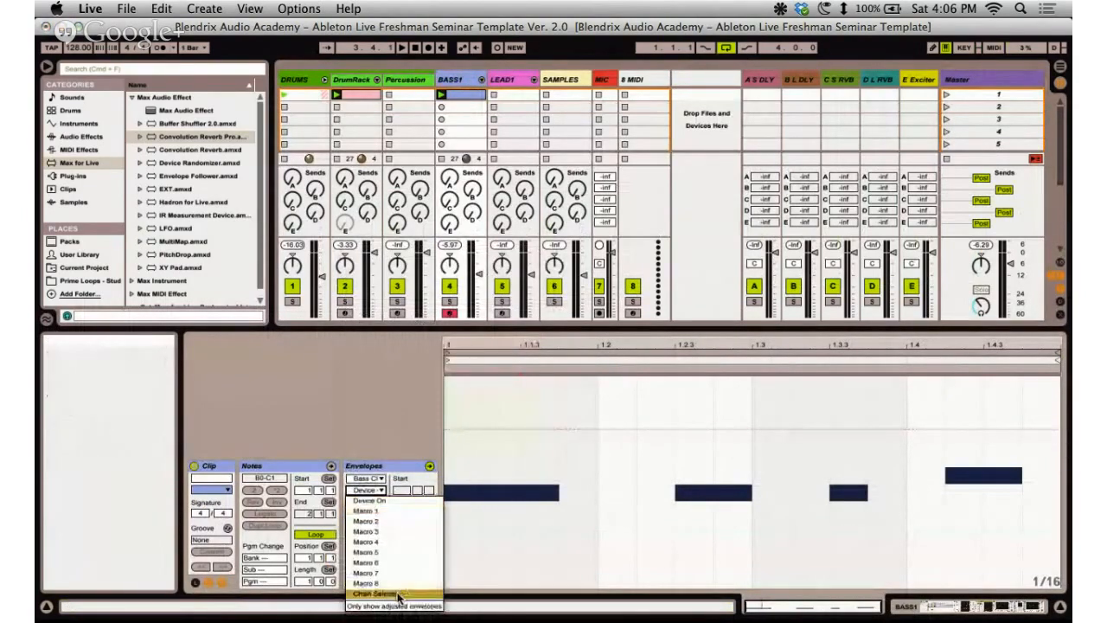
click(373, 486)
Set the BASS1 clip's envelope to the Panorama control of the Utility in the Bass Channel Strip.
click(373, 480)
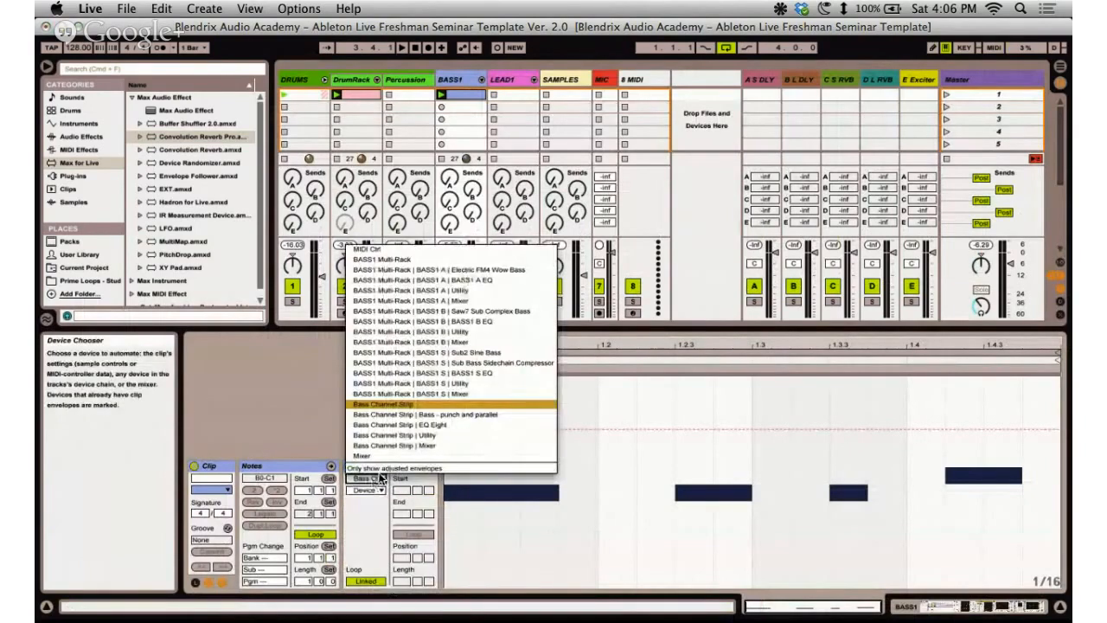
click(412, 435)
click(363, 490)
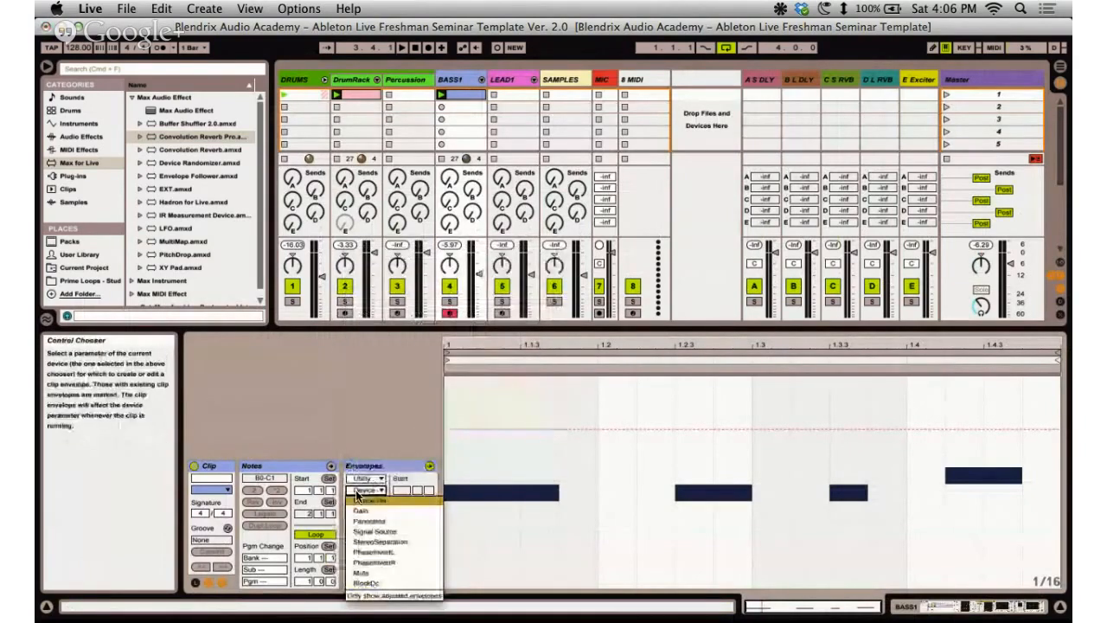
click(406, 528)
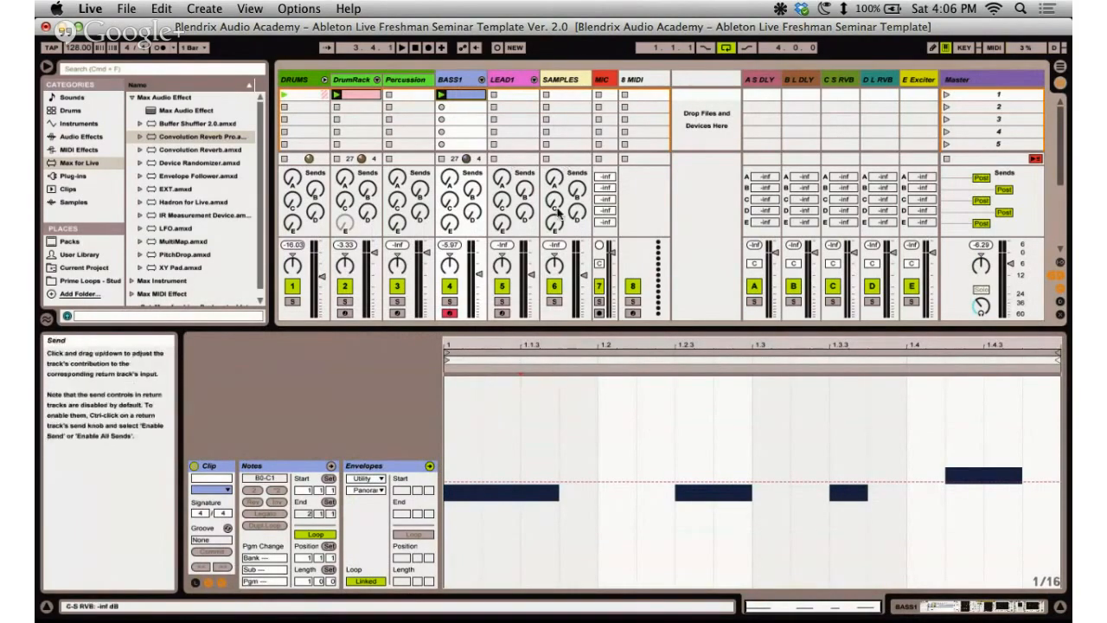
View the DRUMS track's automation lane in Arrangement View, and return to Session View.
key(Tab)
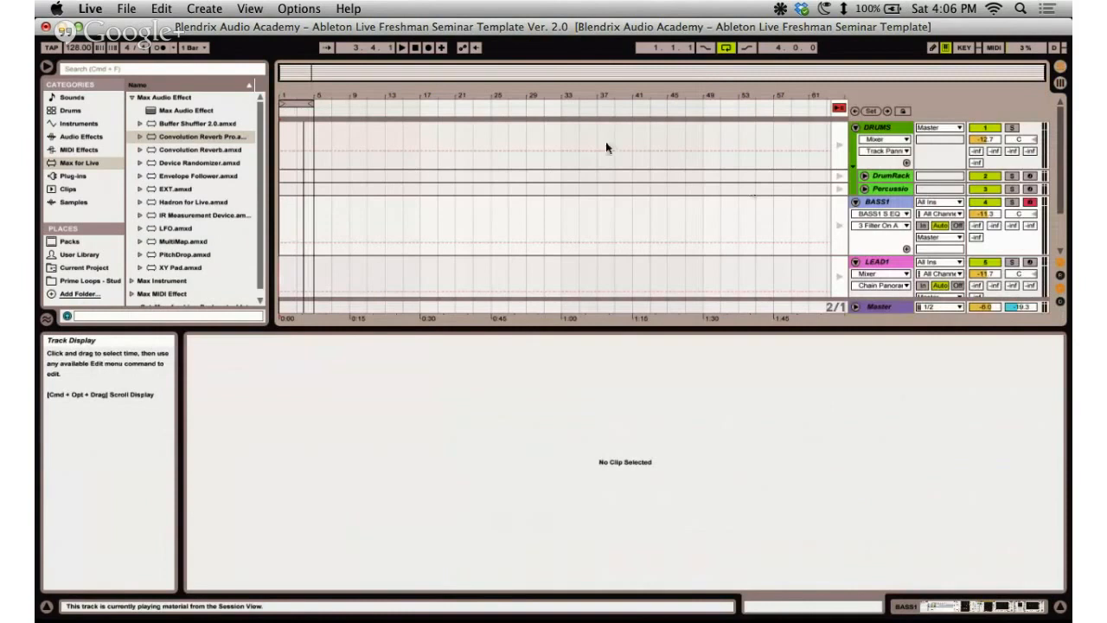
click(321, 131)
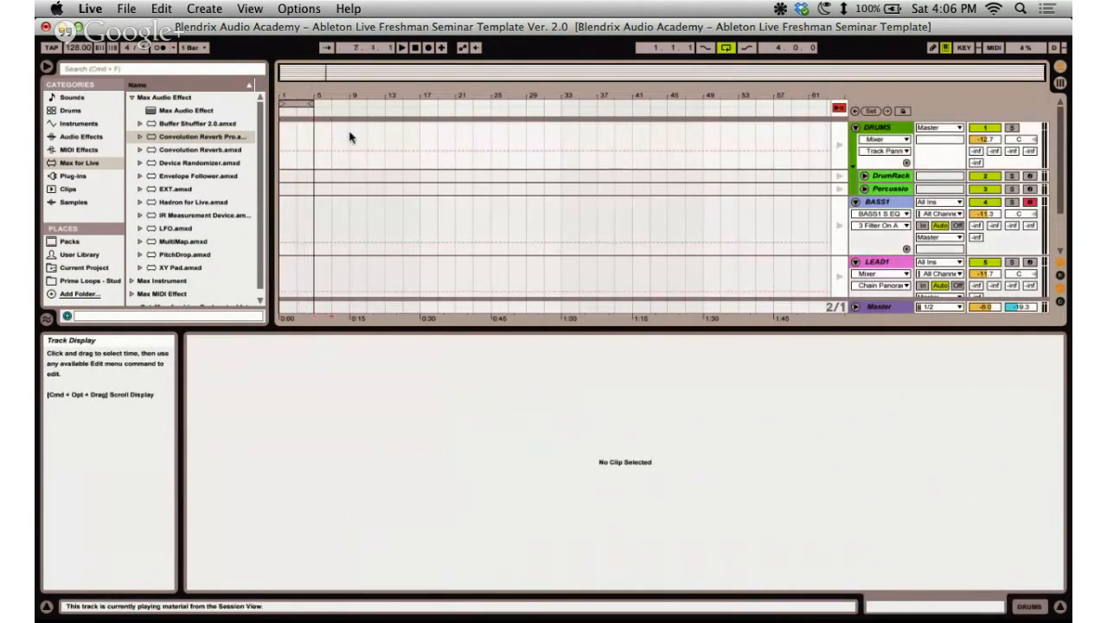
click(349, 138)
key(Tab)
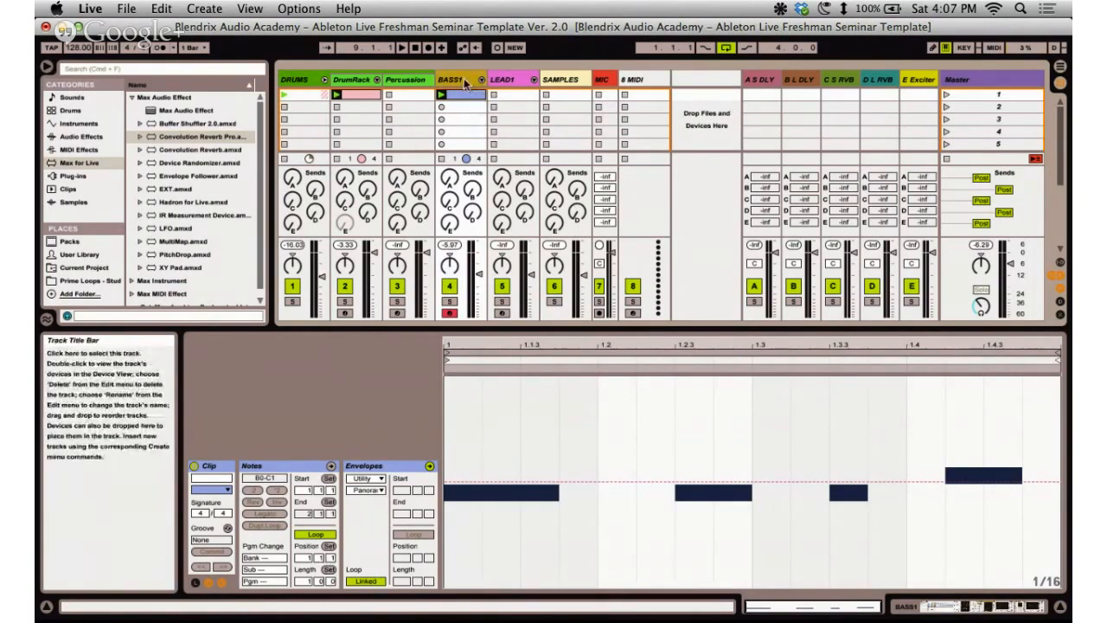
Switch to the seminar outline and review the MIDI Effects topics, from Individual Note Characteristics to Note Modulation.
key(super+Tab)
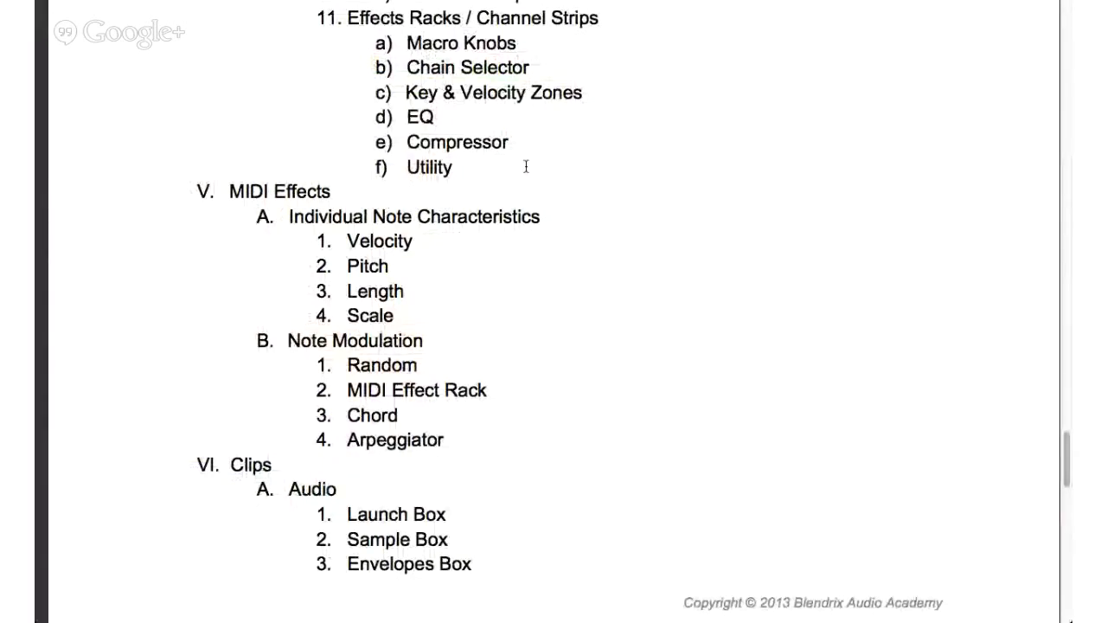
scroll(526, 166, down, 5)
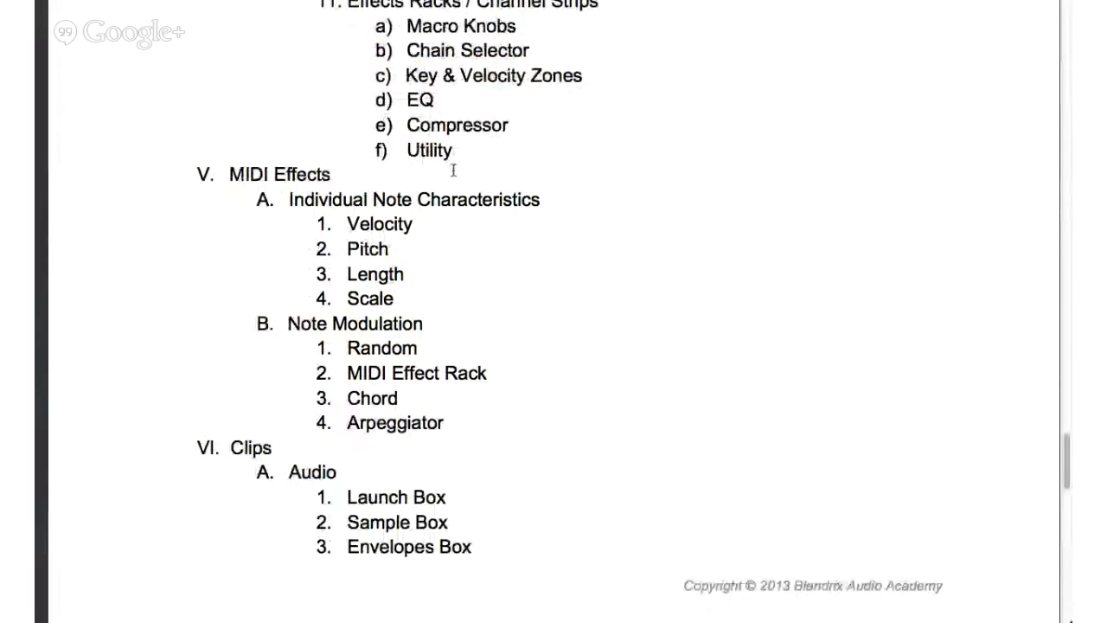
scroll(343, 170, up, 2)
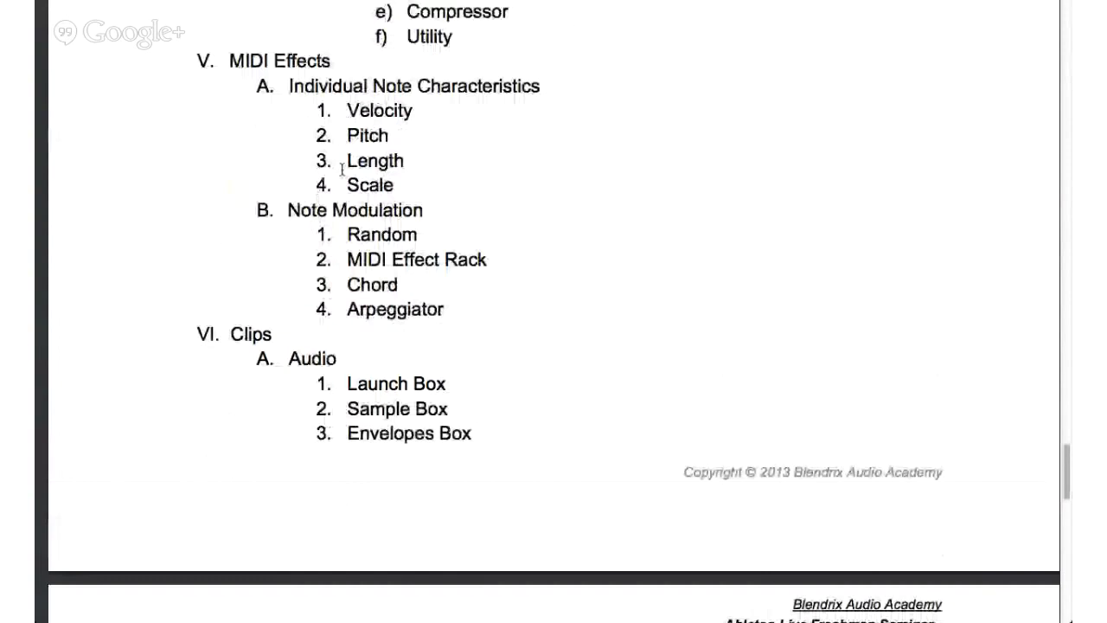
scroll(342, 170, down, 1)
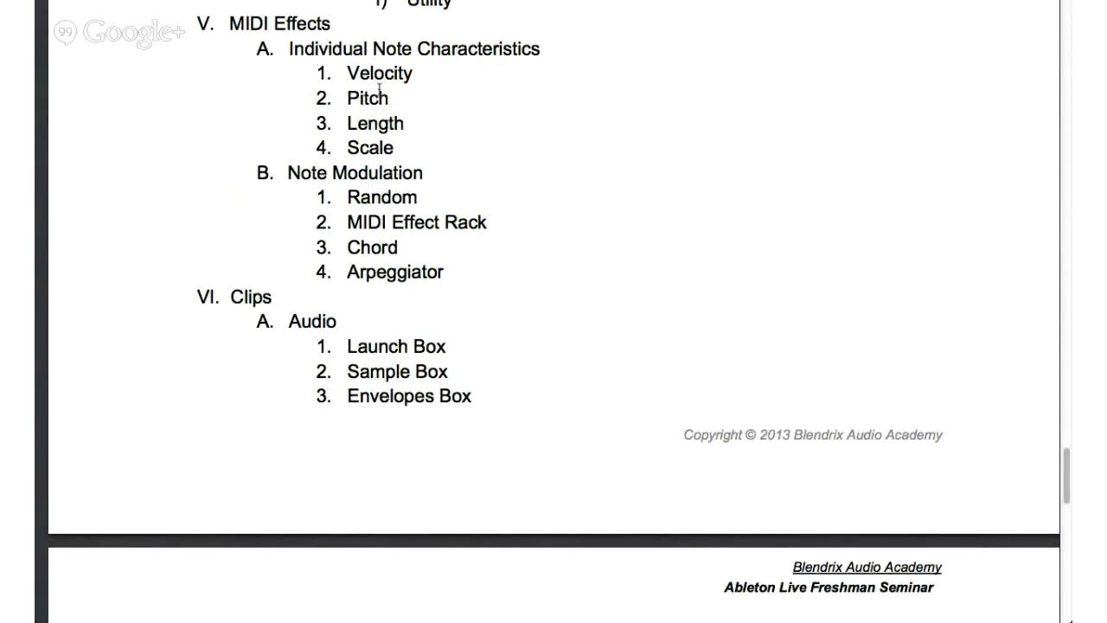
Return to Ableton Live, list the MIDI effects in the browser and expand the Pitch presets.
key(super+Tab)
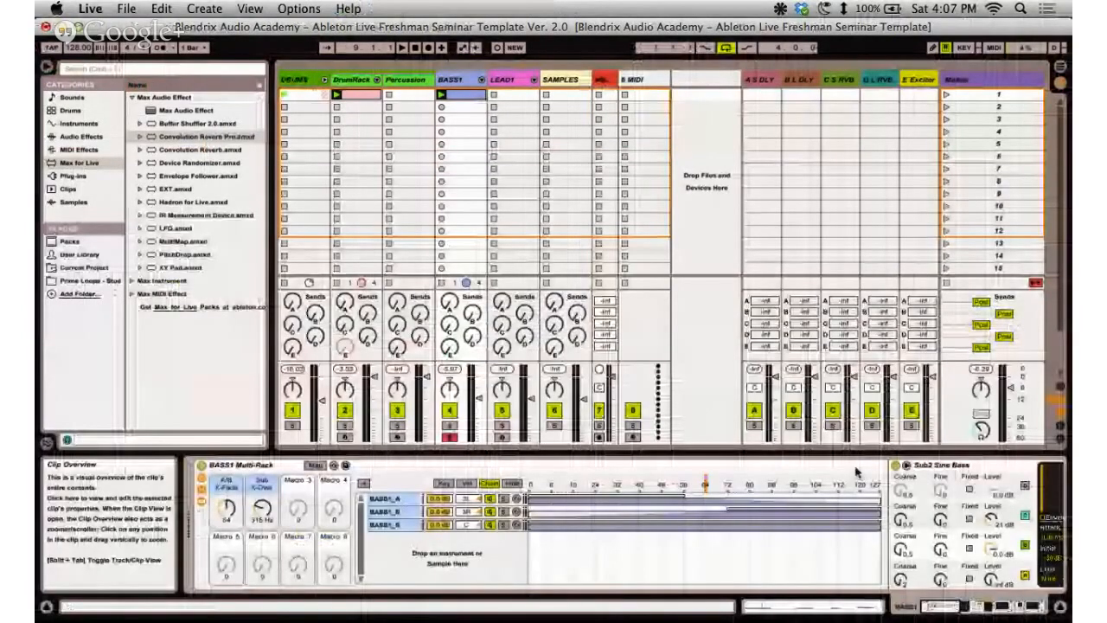
click(856, 471)
click(955, 467)
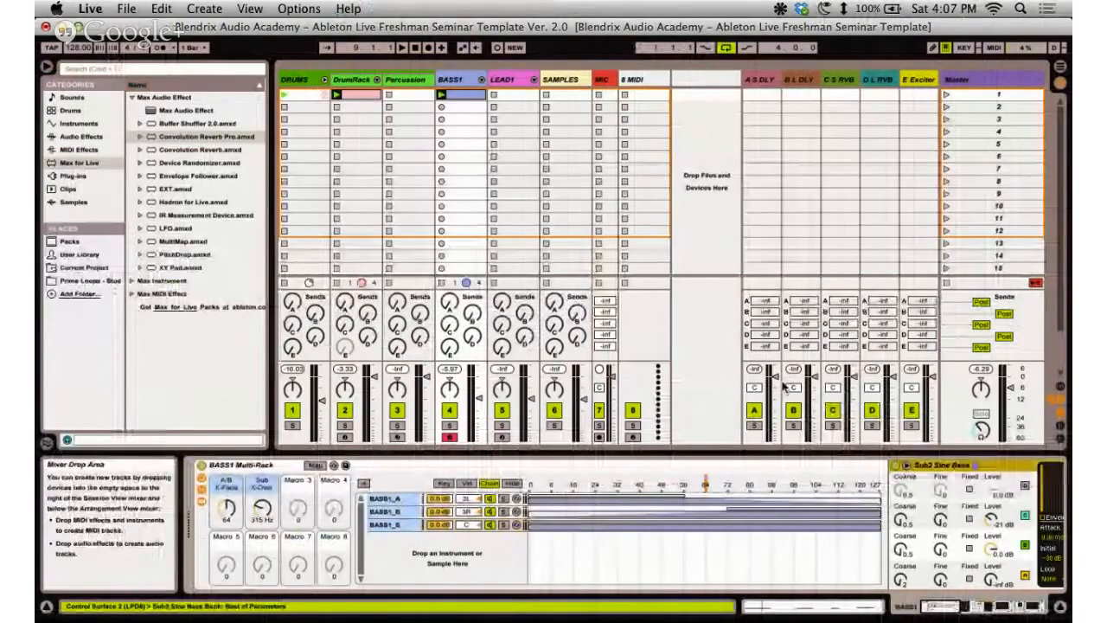
click(75, 149)
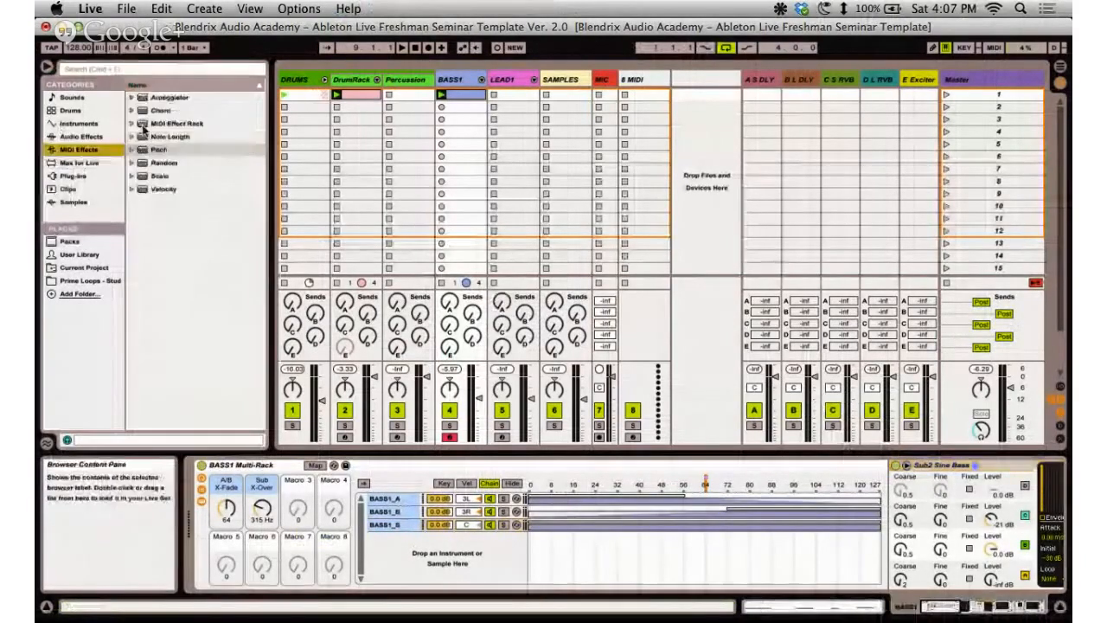
click(131, 150)
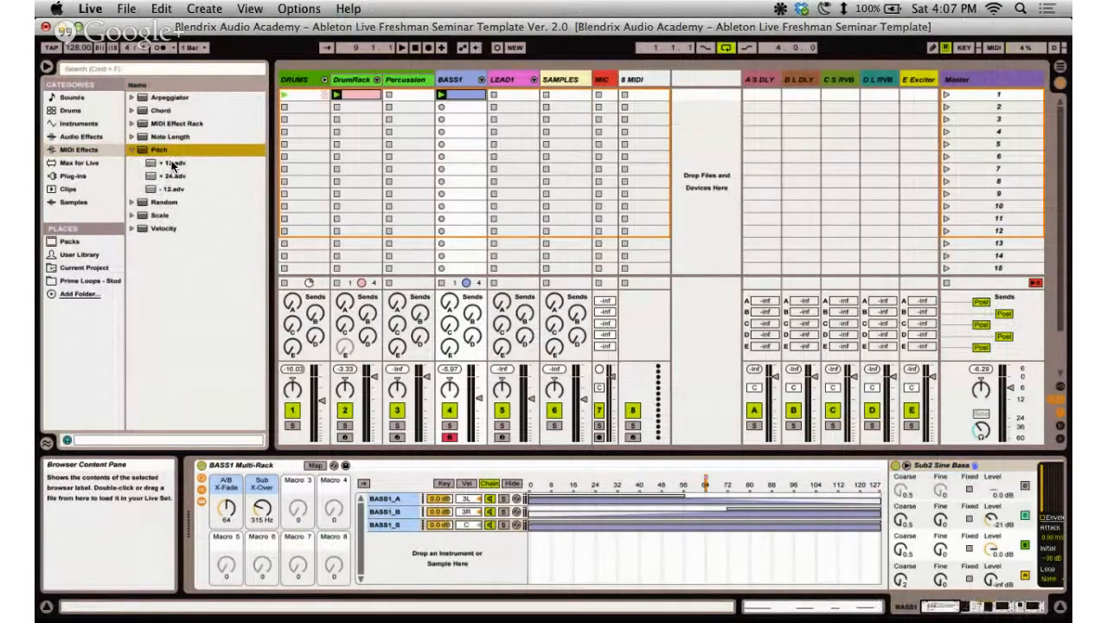
Collapse the Pitch presets, expand the Note Length presets and select 16th Notes.adv.
click(132, 149)
click(133, 137)
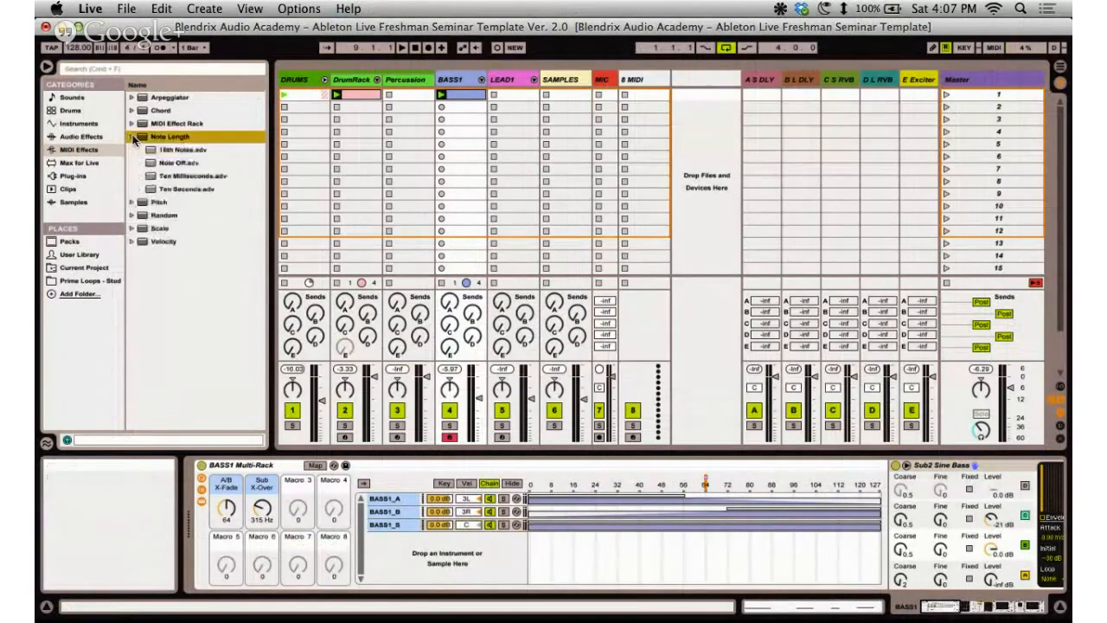
click(183, 151)
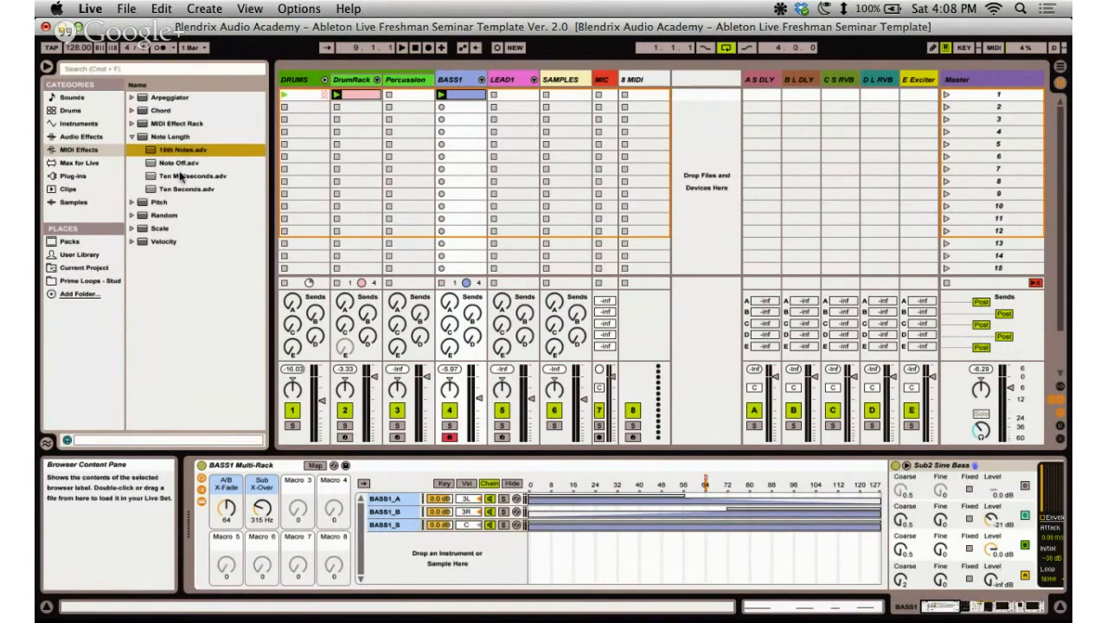
View the notes of the BASS1 clip, and return to the track's devices with Sub2 Sine Bass selected.
double_click(460, 94)
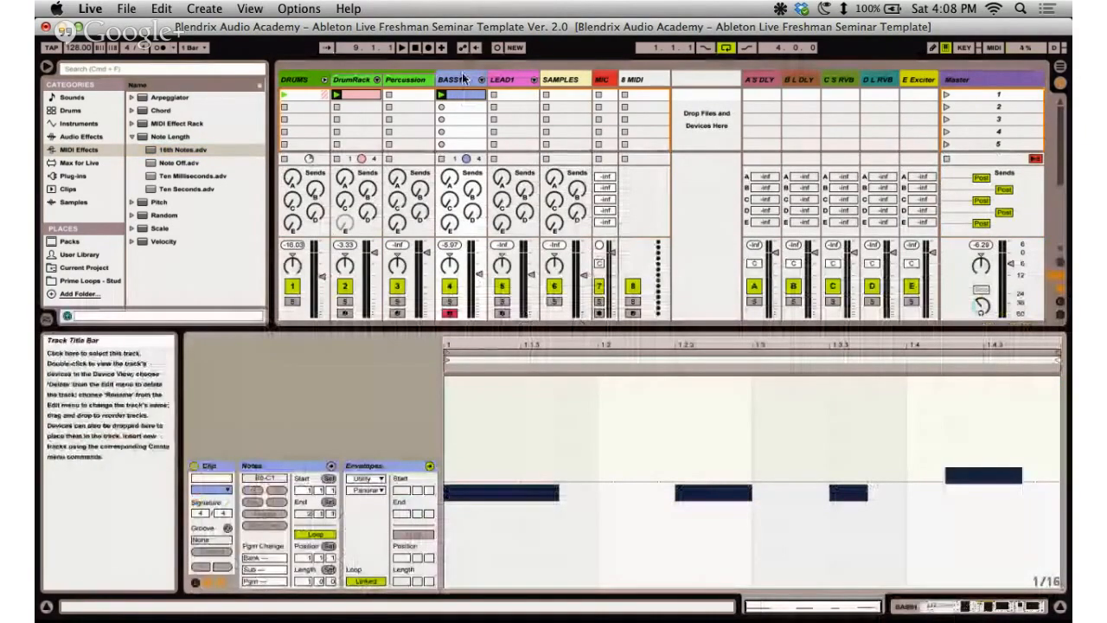
double_click(465, 78)
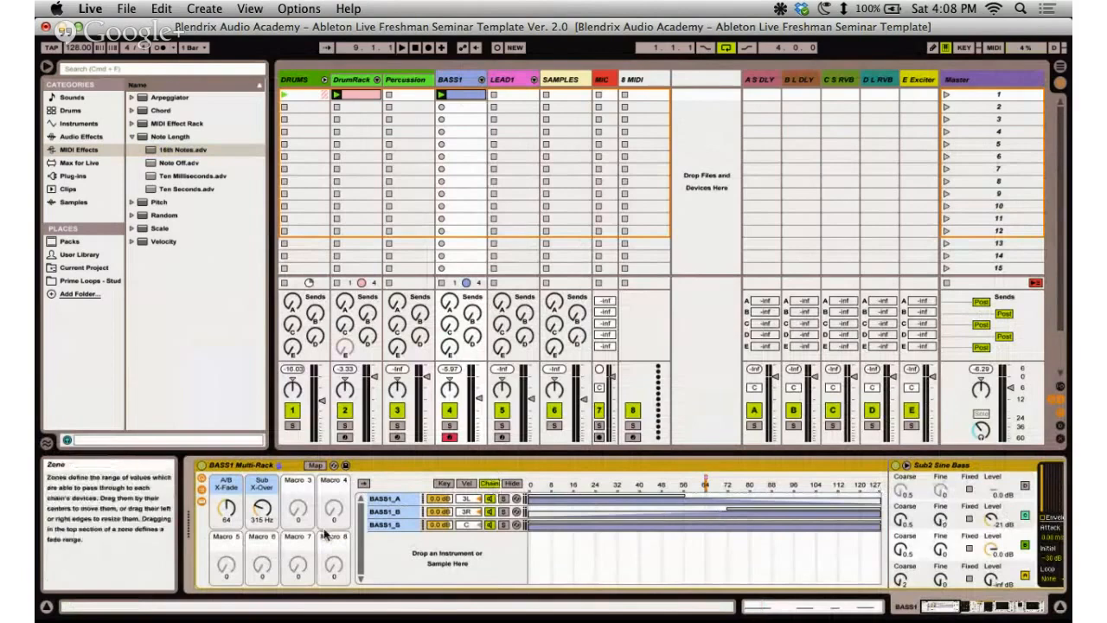
click(986, 466)
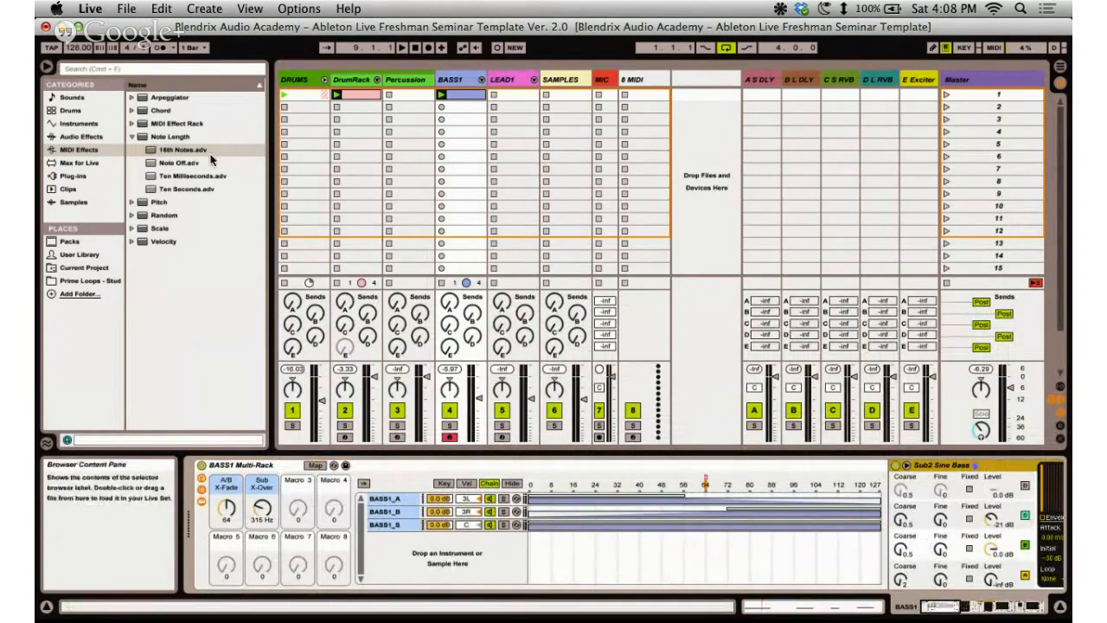
Replace the expanded Note Length presets with the Velocity presets, and check the MIDI Effects topics in the seminar outline.
click(132, 137)
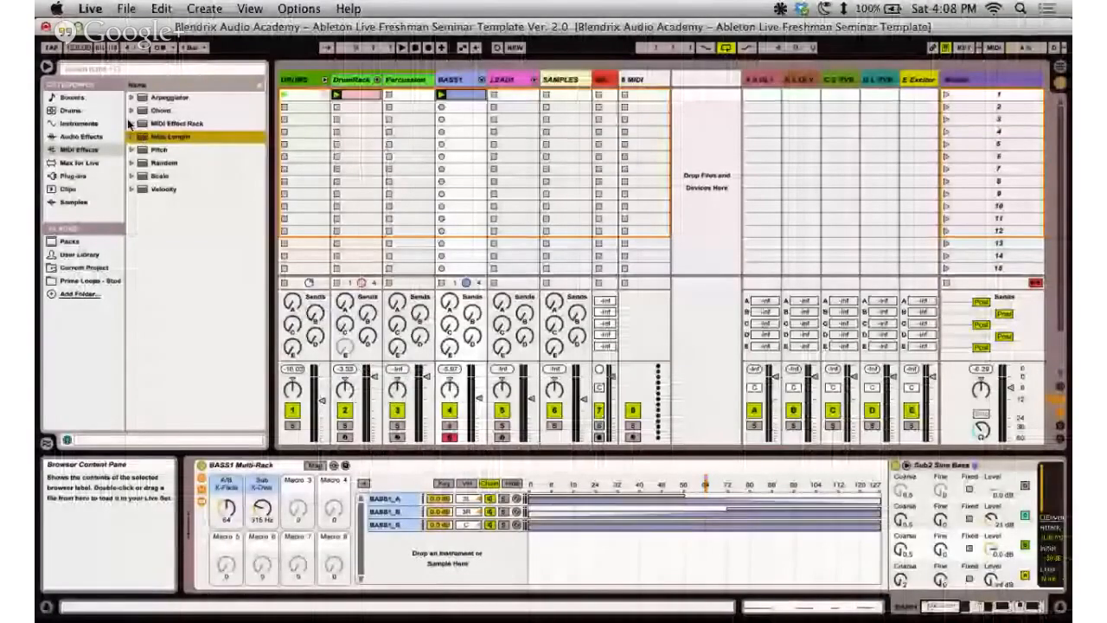
click(133, 190)
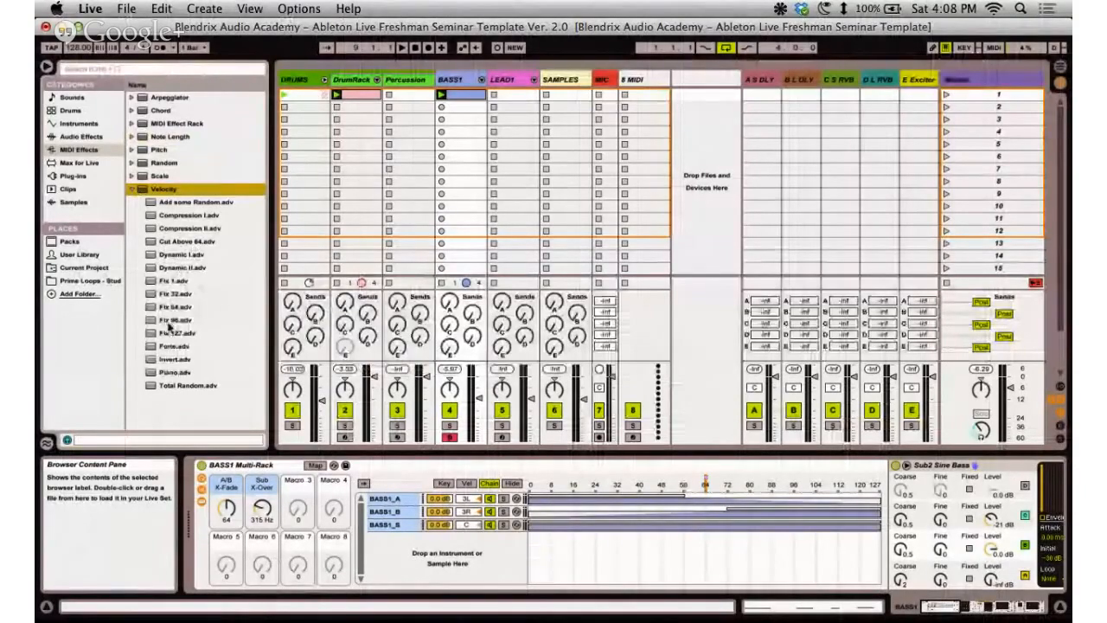
key(ctrl+Right)
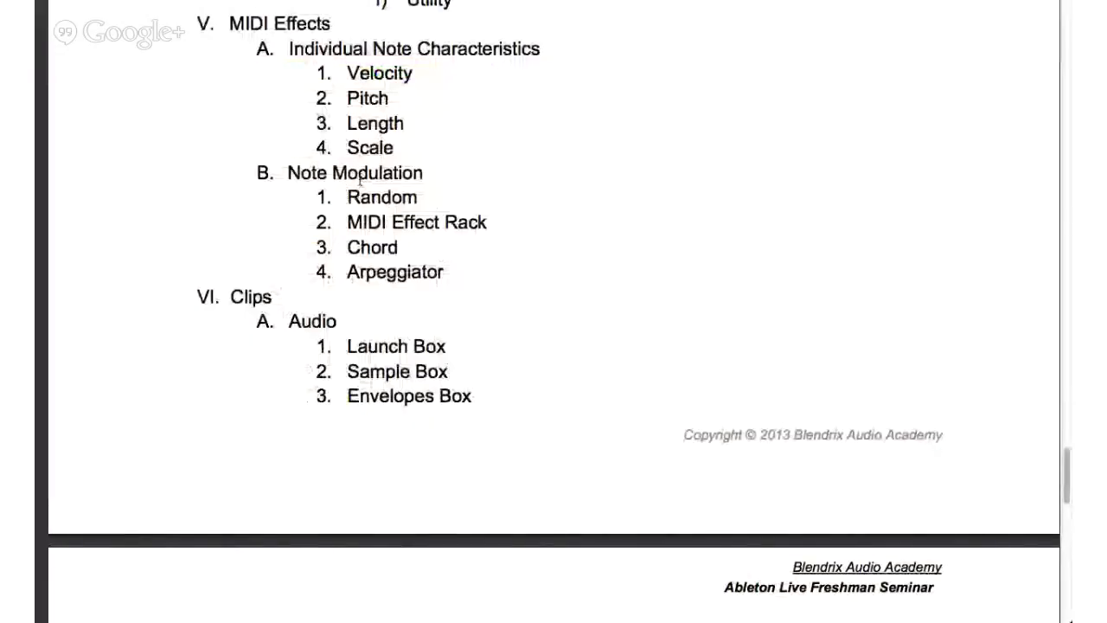
key(ctrl+Left)
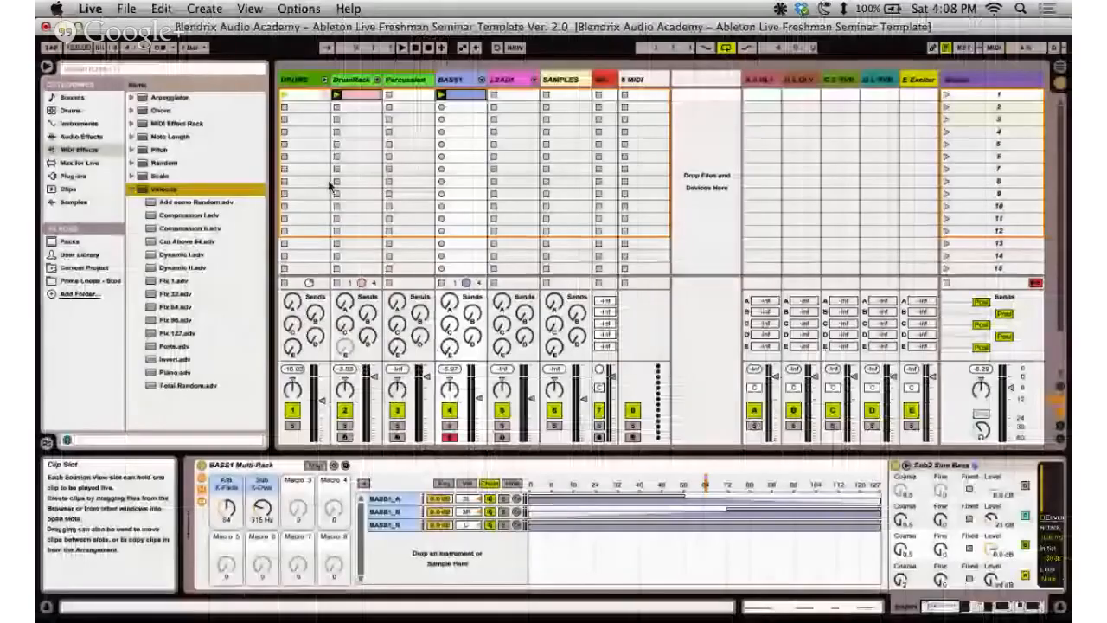
Expand the Scale presets in place of the Velocity ones and look through them, including C Minor Harmonic, Augmented Scale and Freygish Ahava Raba.
click(132, 188)
click(133, 177)
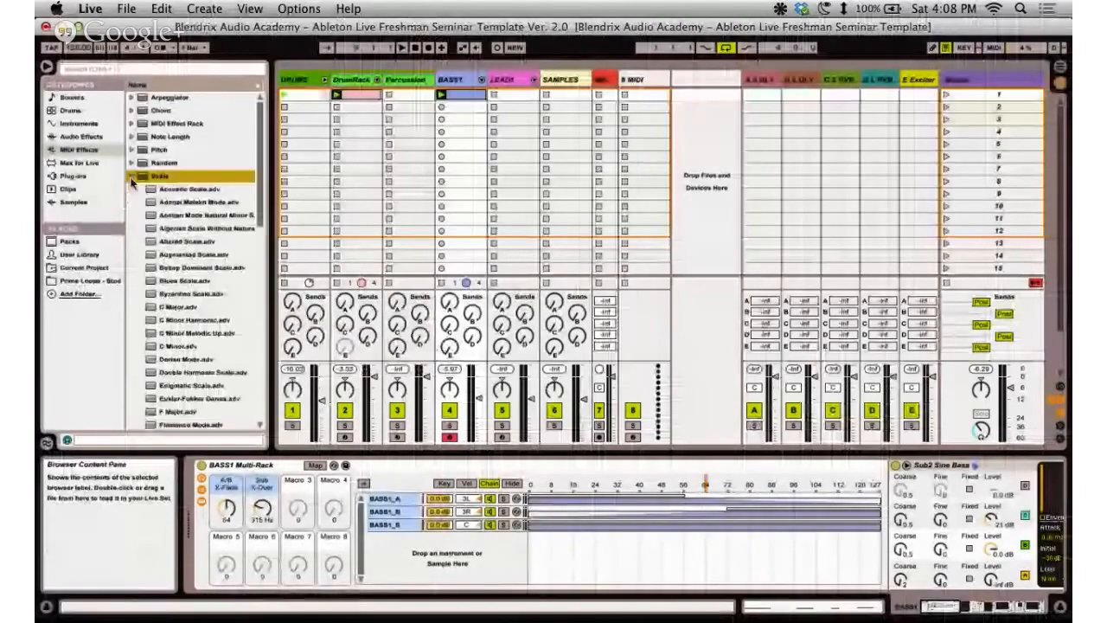
click(190, 320)
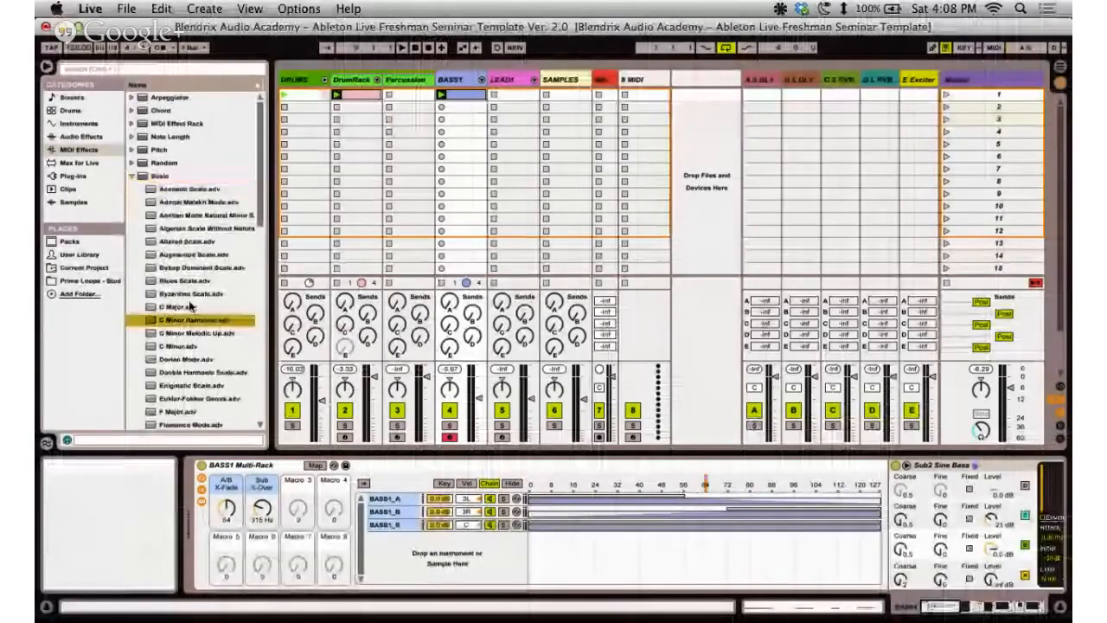
click(184, 254)
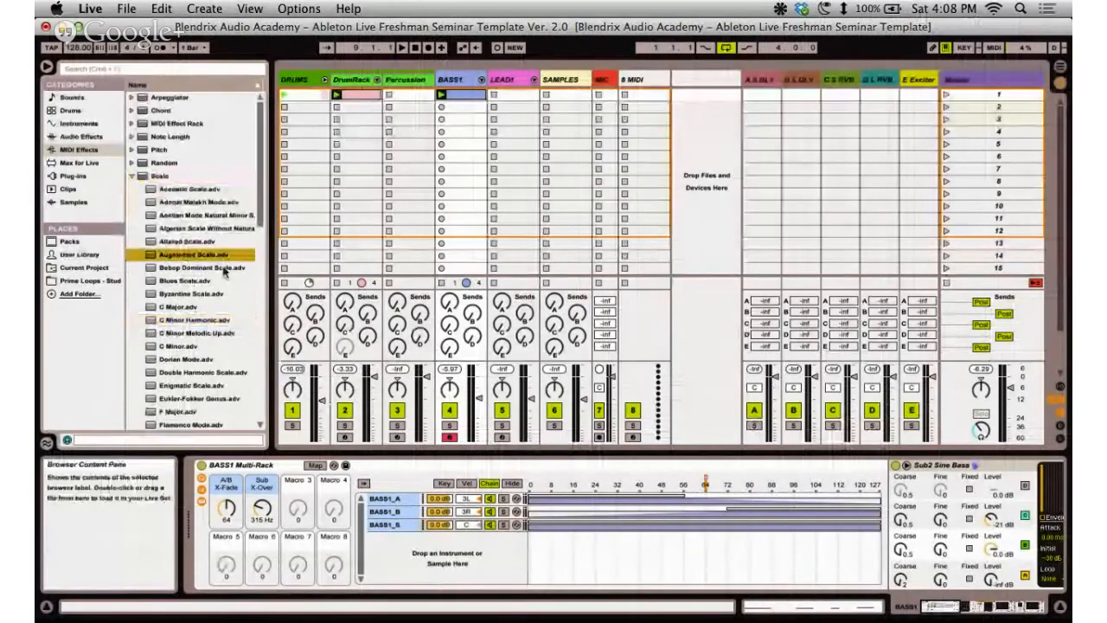
scroll(200, 288, down, 4)
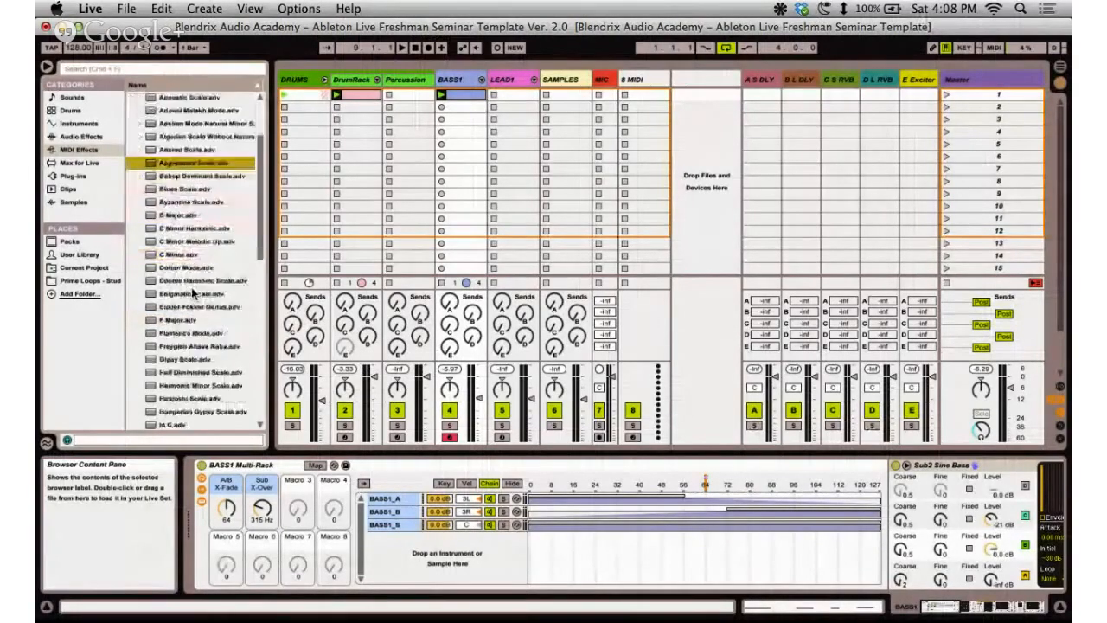
scroll(194, 294, down, 2)
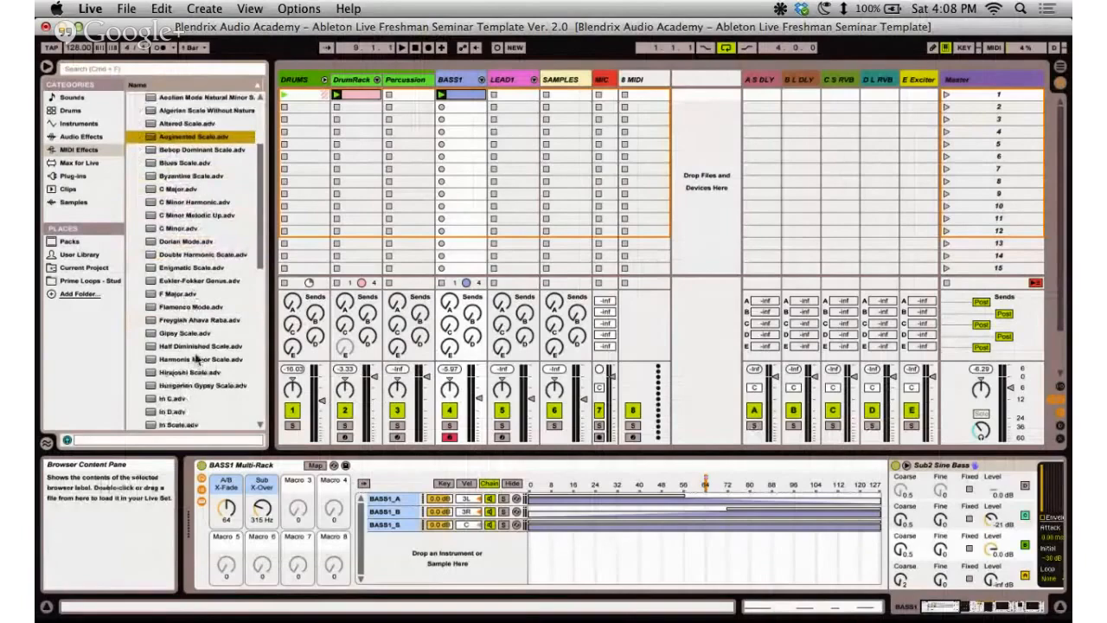
click(199, 321)
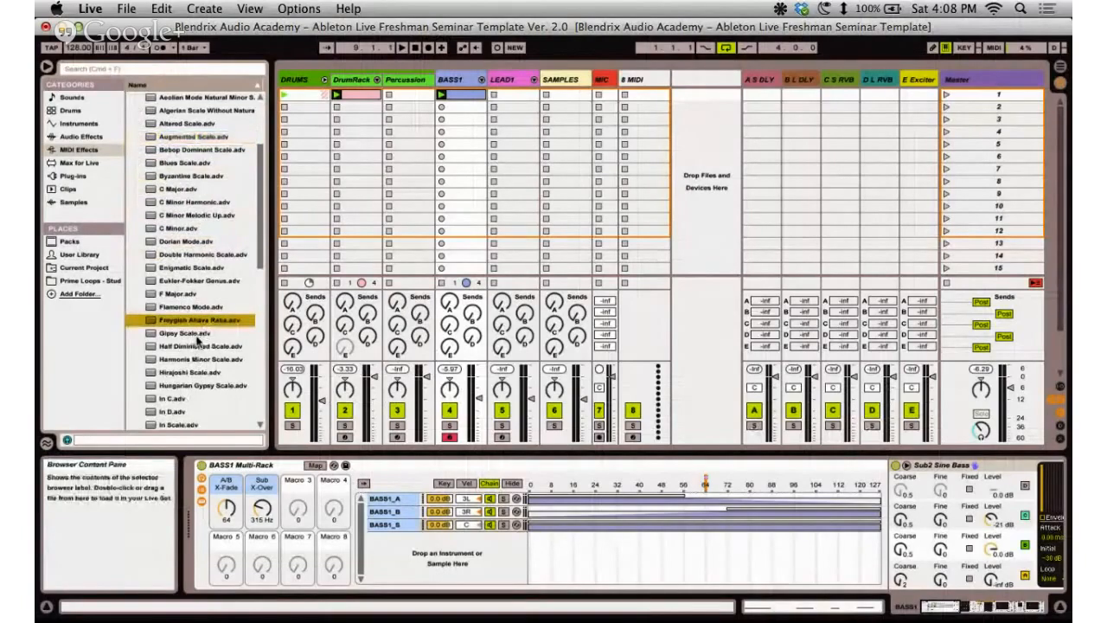
scroll(156, 320, up, 3)
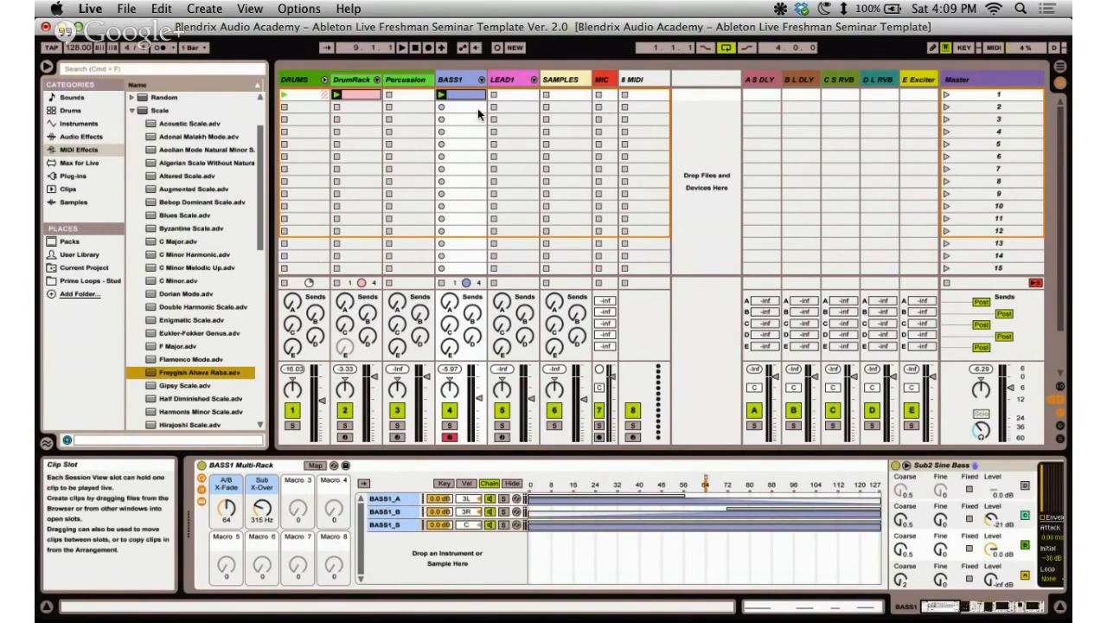
Select the BASS1 track, and switch to the seminar outline to review the remaining MIDI Effects topics and the Clips section.
click(456, 81)
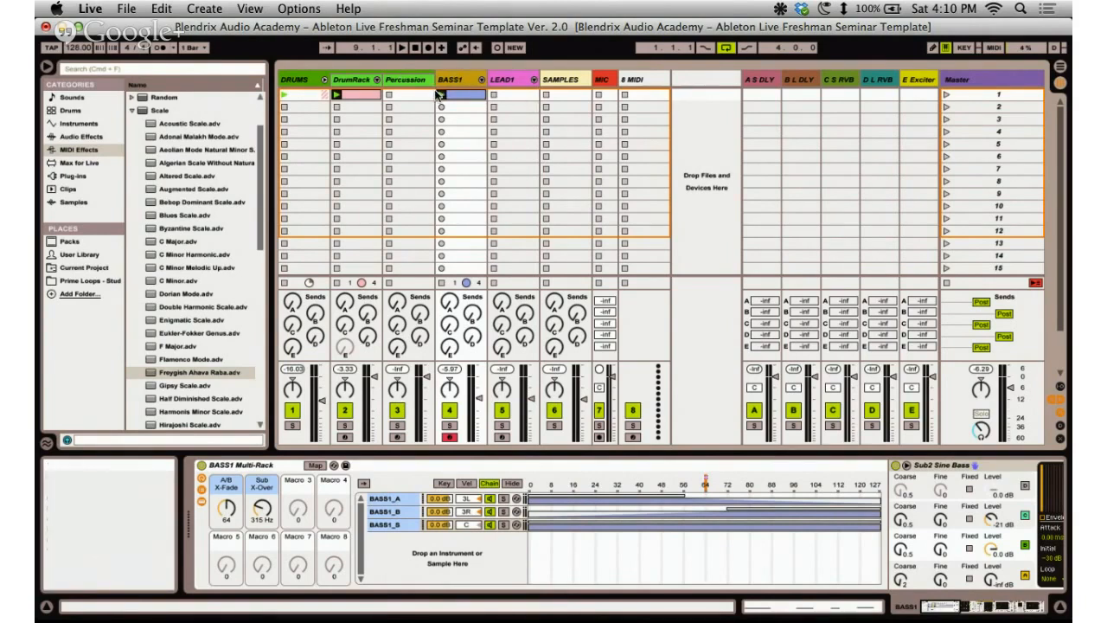
click(439, 93)
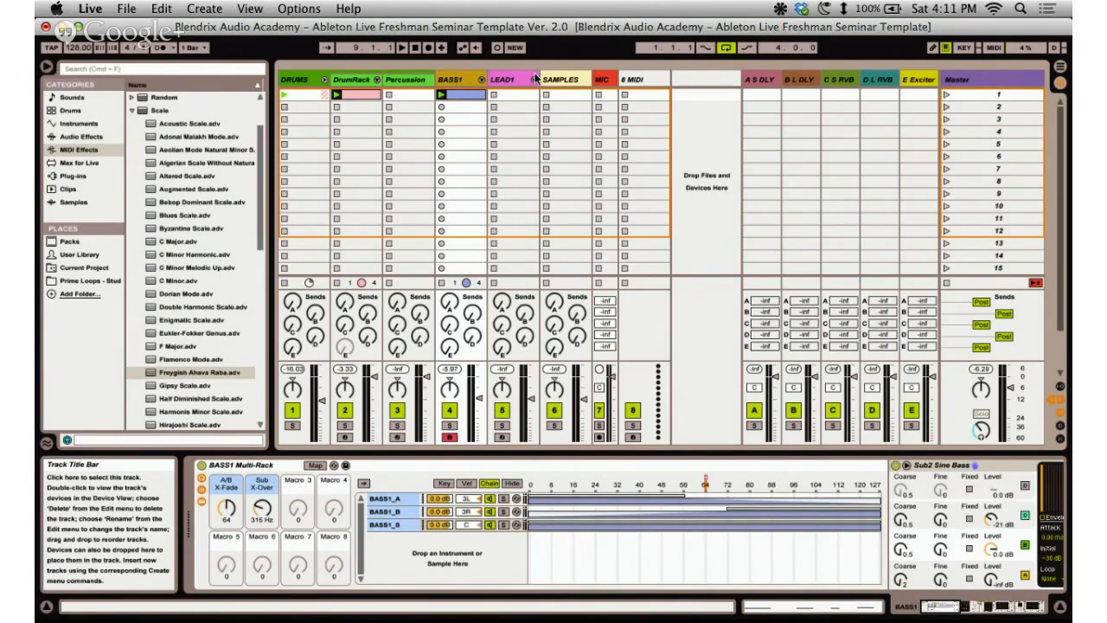
key(ctrl+Right)
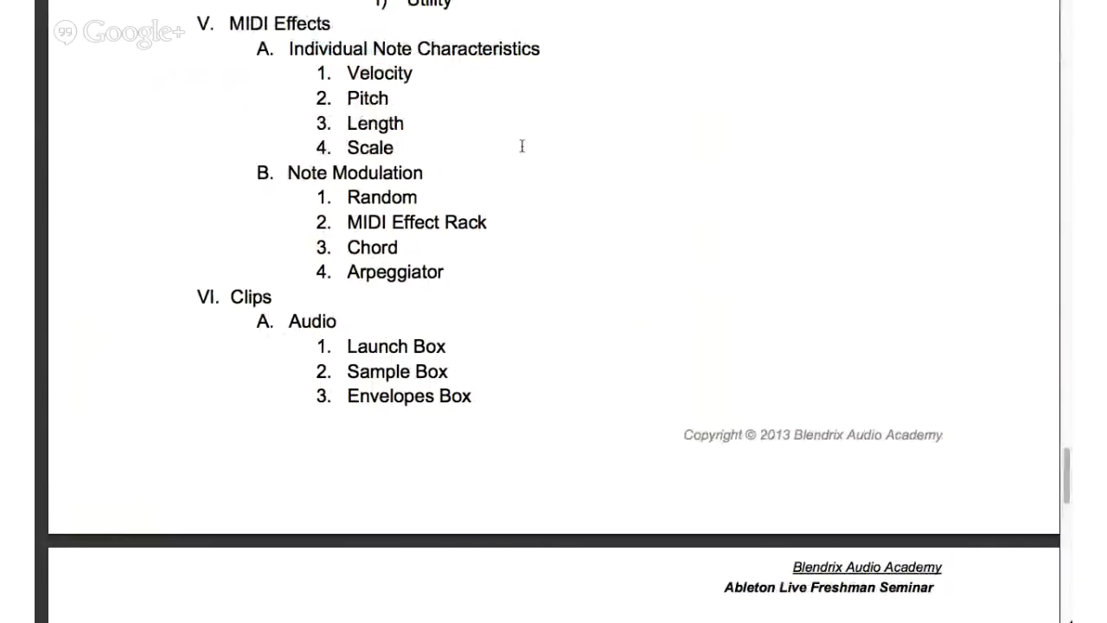
scroll(440, 156, down, 3)
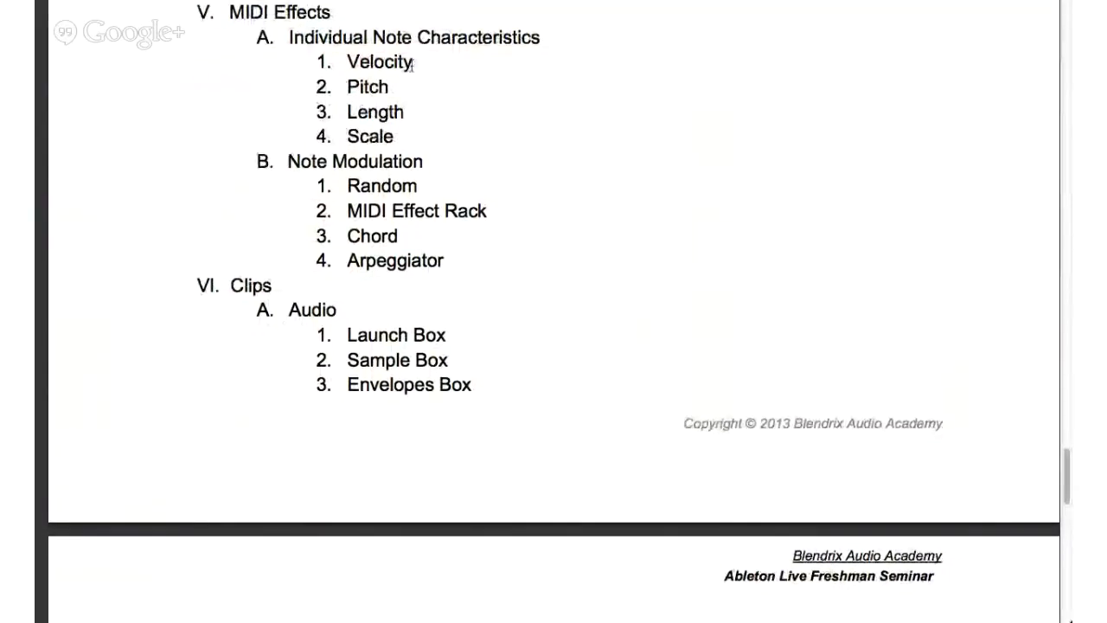
scroll(412, 90, down, 2)
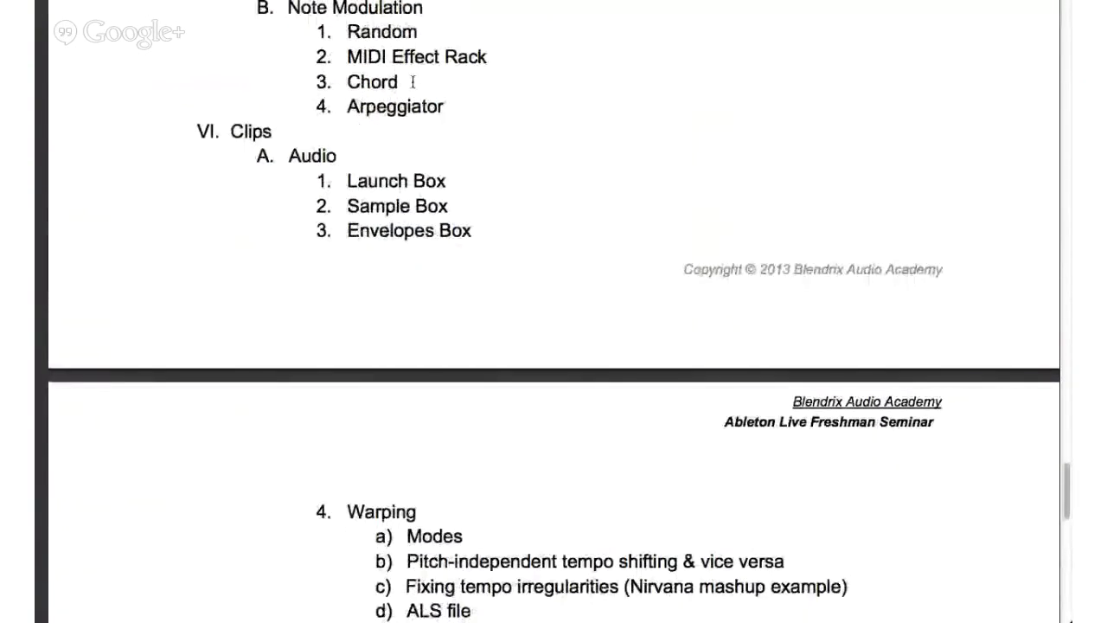
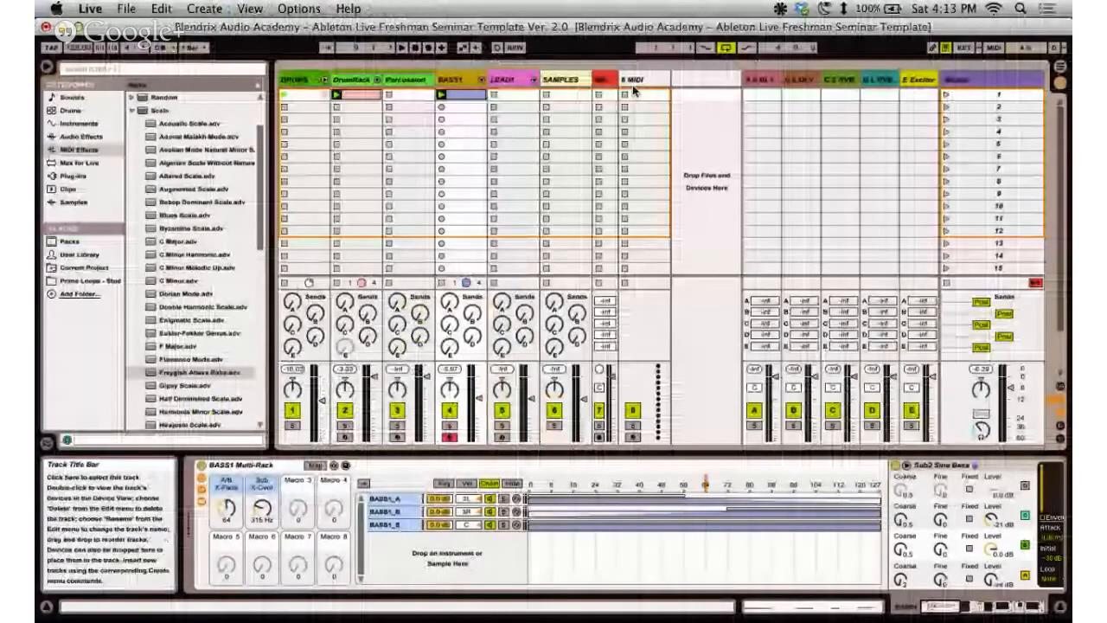
In Ableton Live, insert a new audio track and place the first listed GrandPiano sample, GrandPiano-A#-1-p.aif, in its first clip slot.
right_click(692, 84)
click(705, 86)
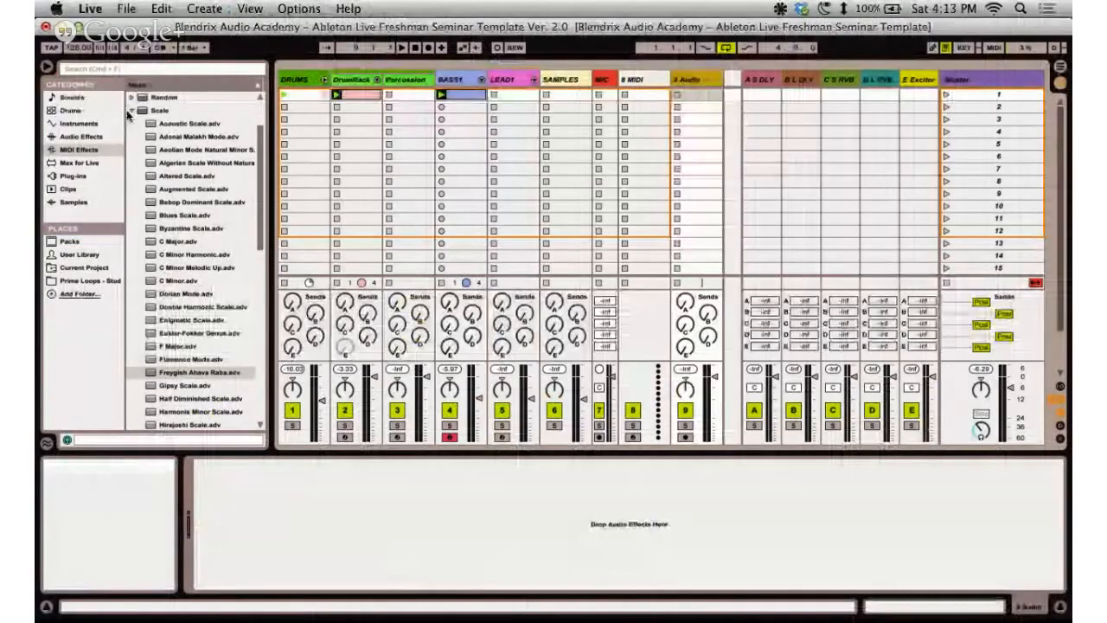
click(132, 110)
click(74, 201)
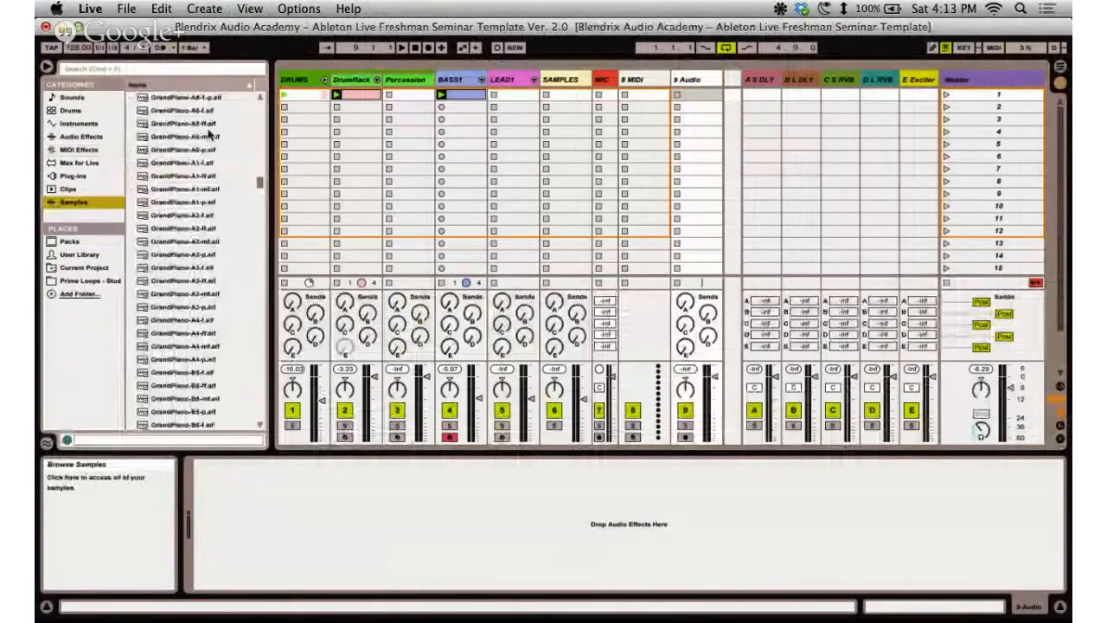
click(173, 99)
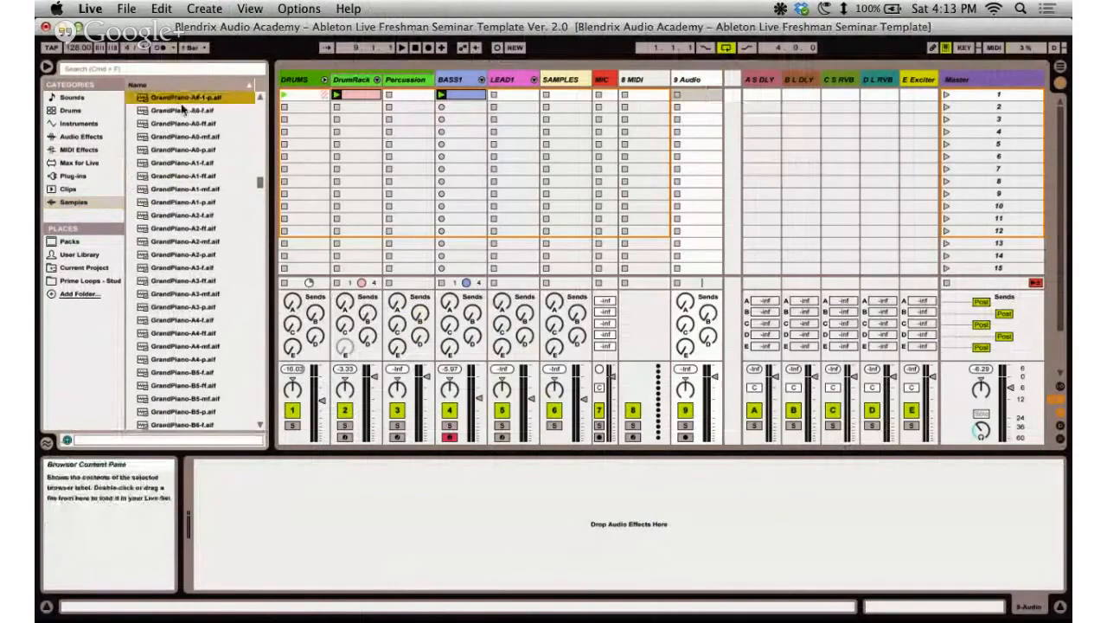
drag(182, 99, 710, 101)
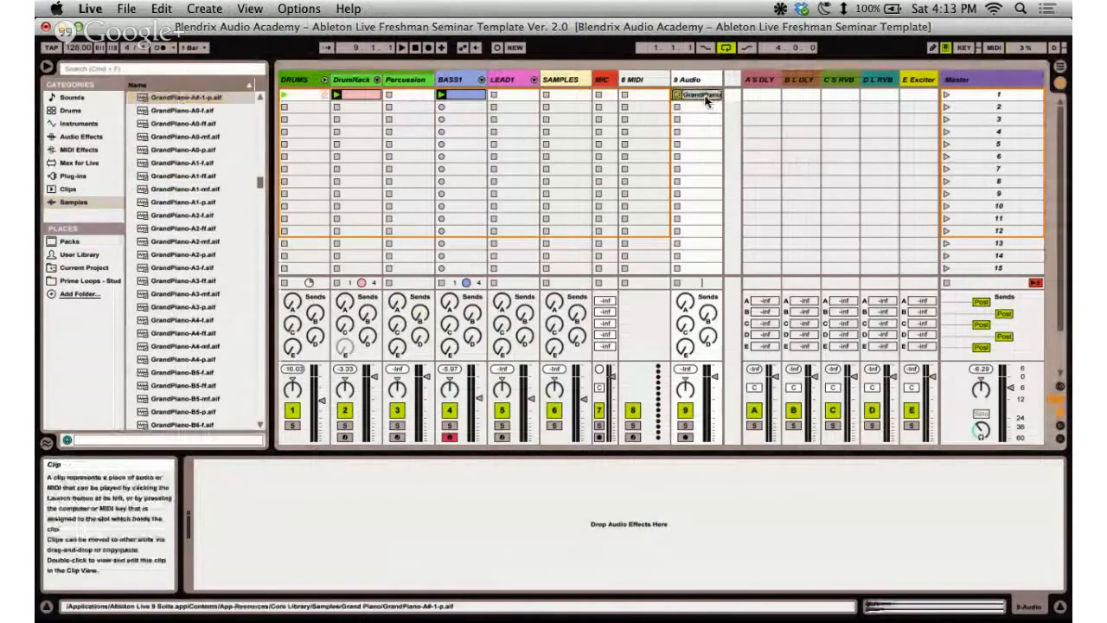
Open the GrandPiano clip's properties with the Launch box shown, and briefly view the Groove Pool.
double_click(703, 101)
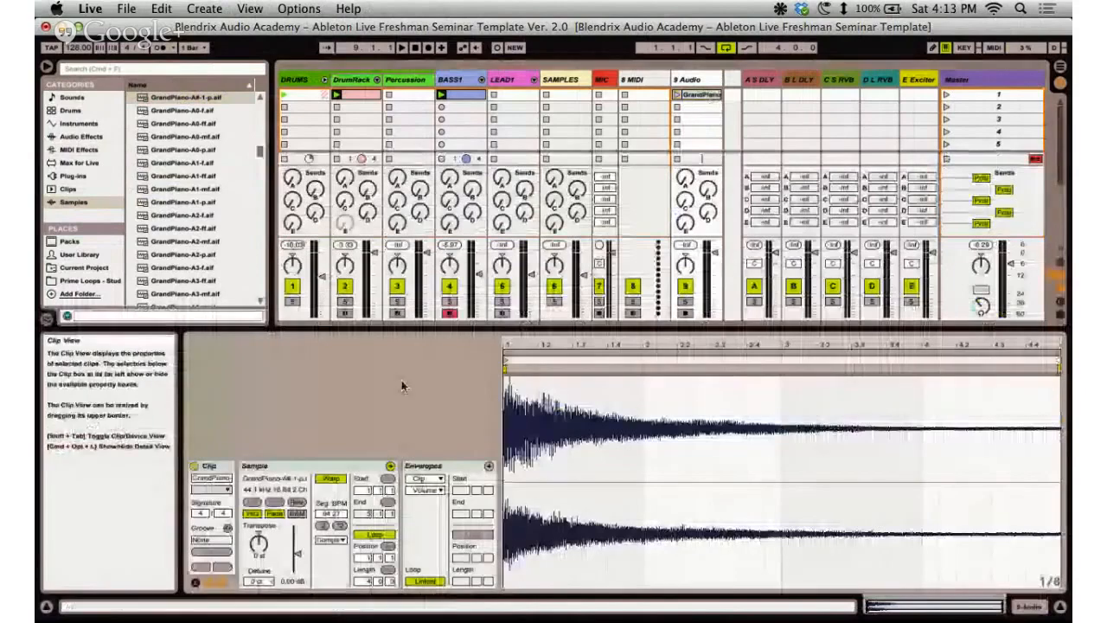
click(196, 581)
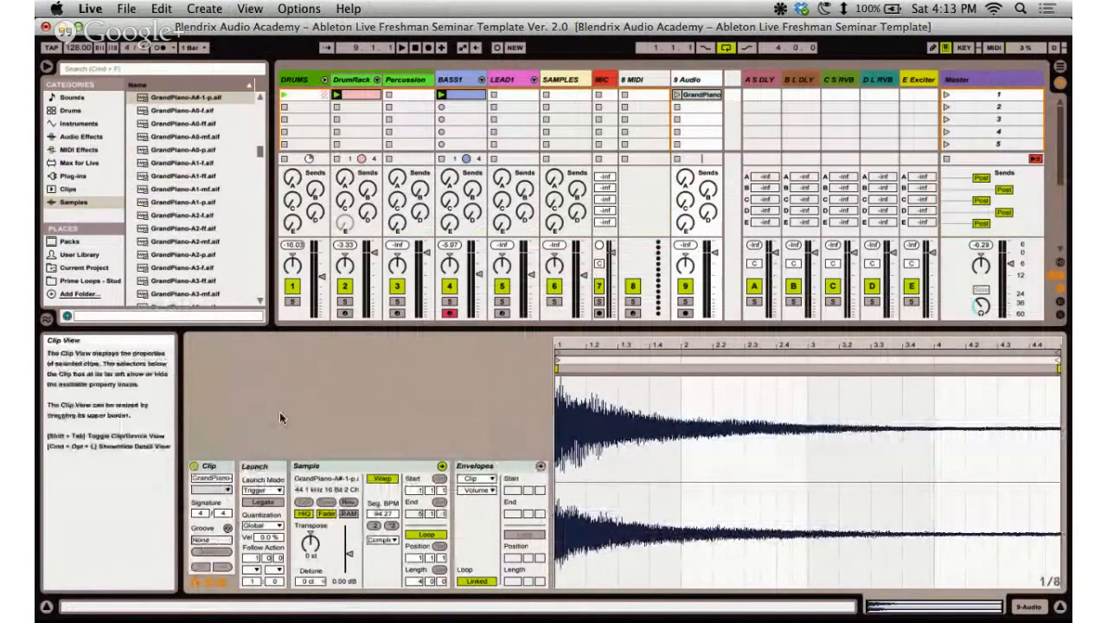
click(48, 319)
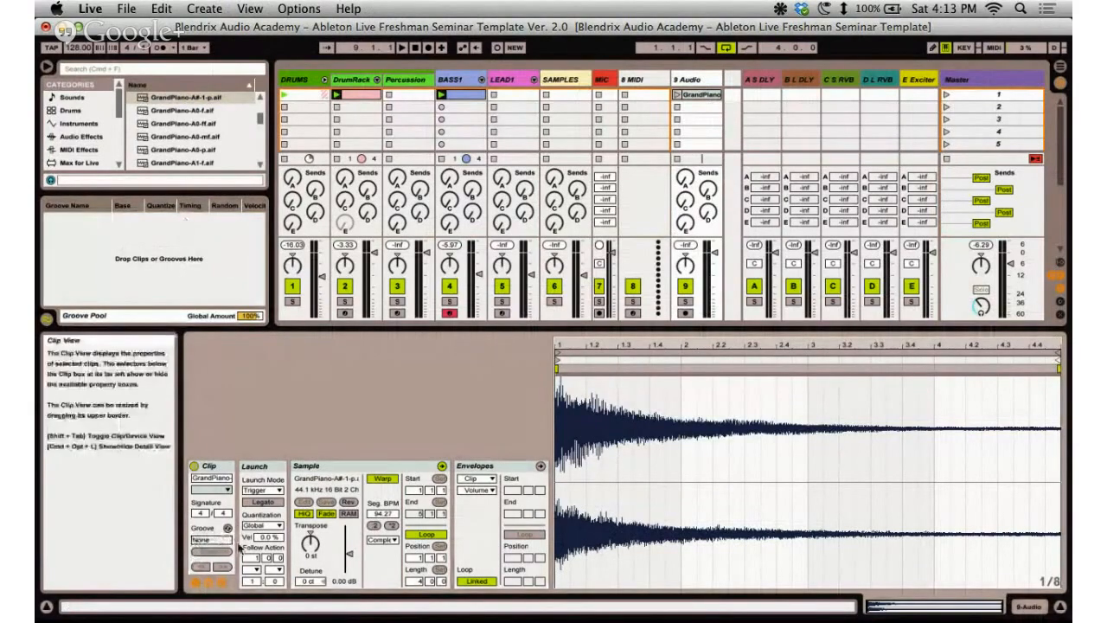
click(46, 320)
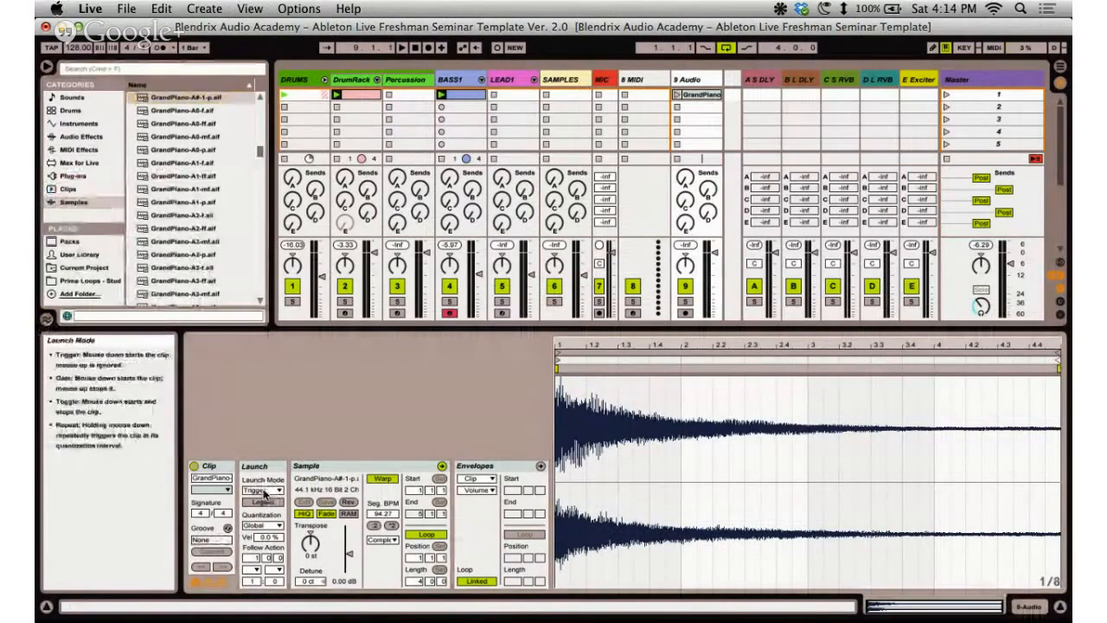
Keep the GrandPiano clip's launch mode on Trigger and launch the clip.
click(264, 491)
click(265, 498)
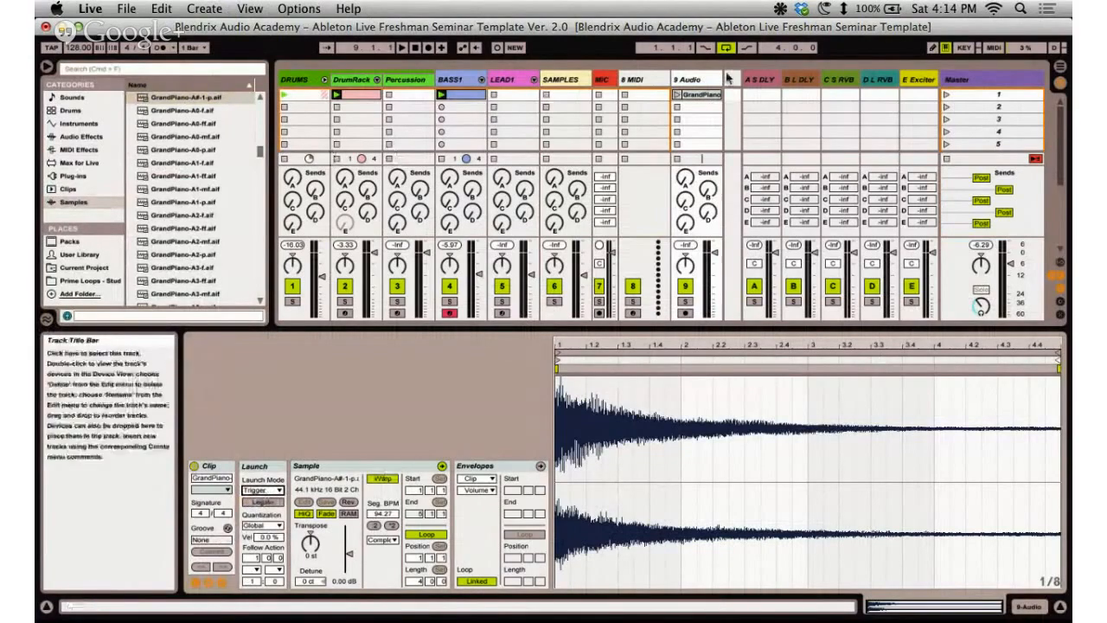
click(677, 95)
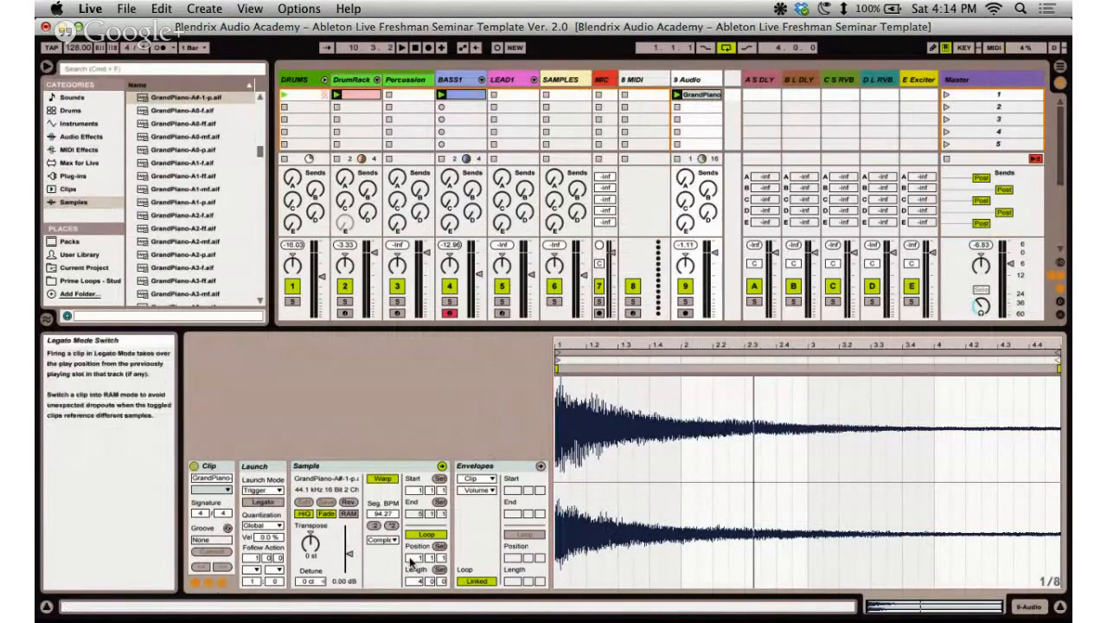
Switch the GrandPiano clip's Loop off and back on, and set its launch mode to Toggle.
click(426, 535)
click(427, 535)
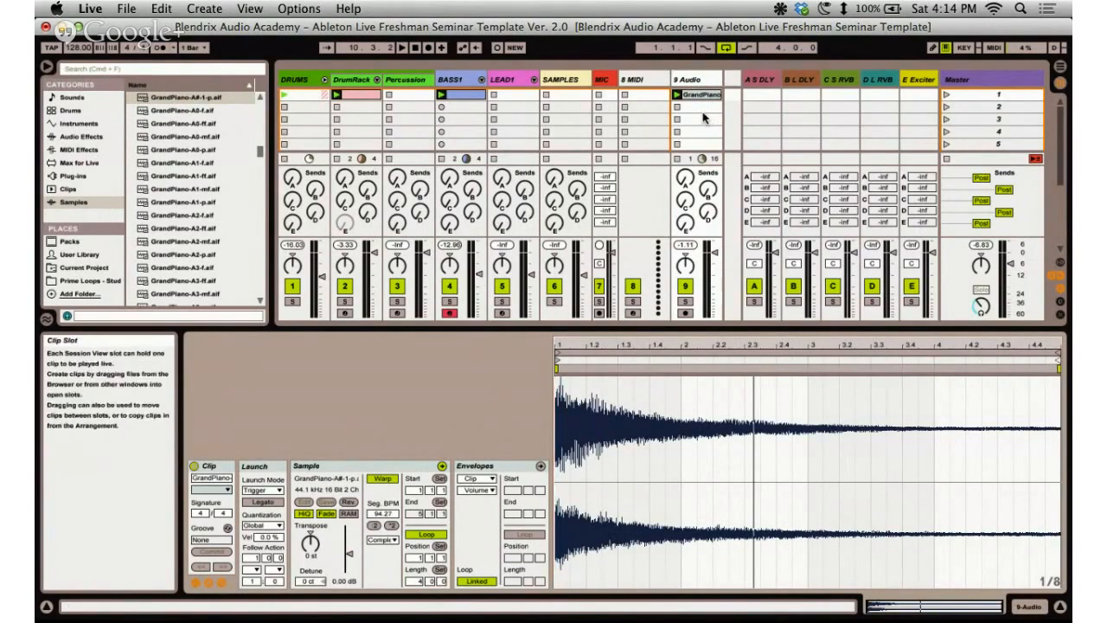
click(260, 490)
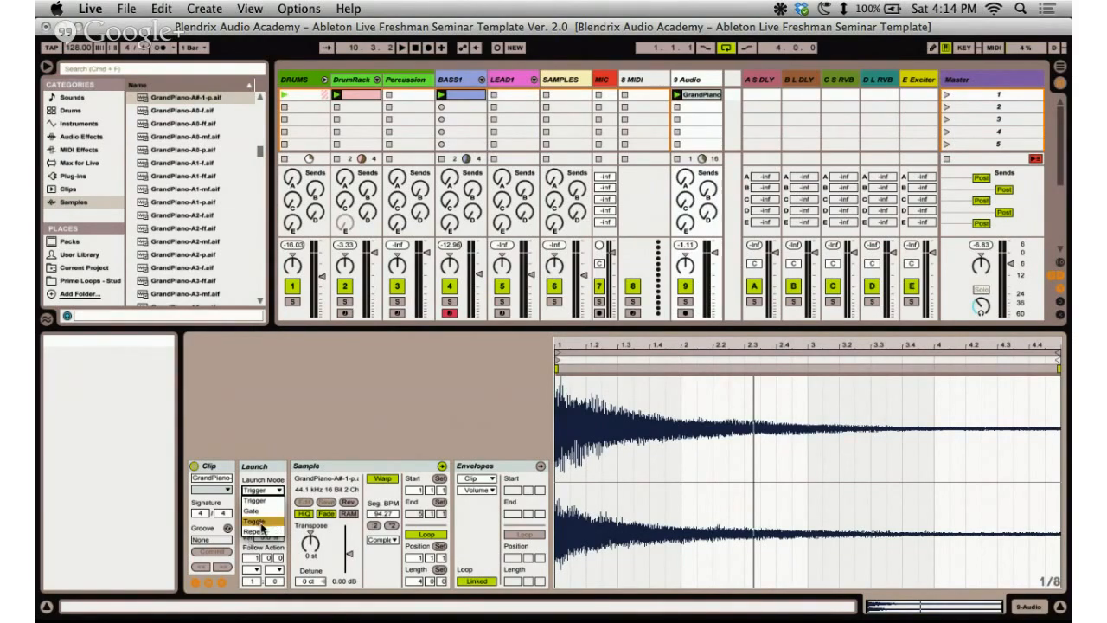
click(270, 531)
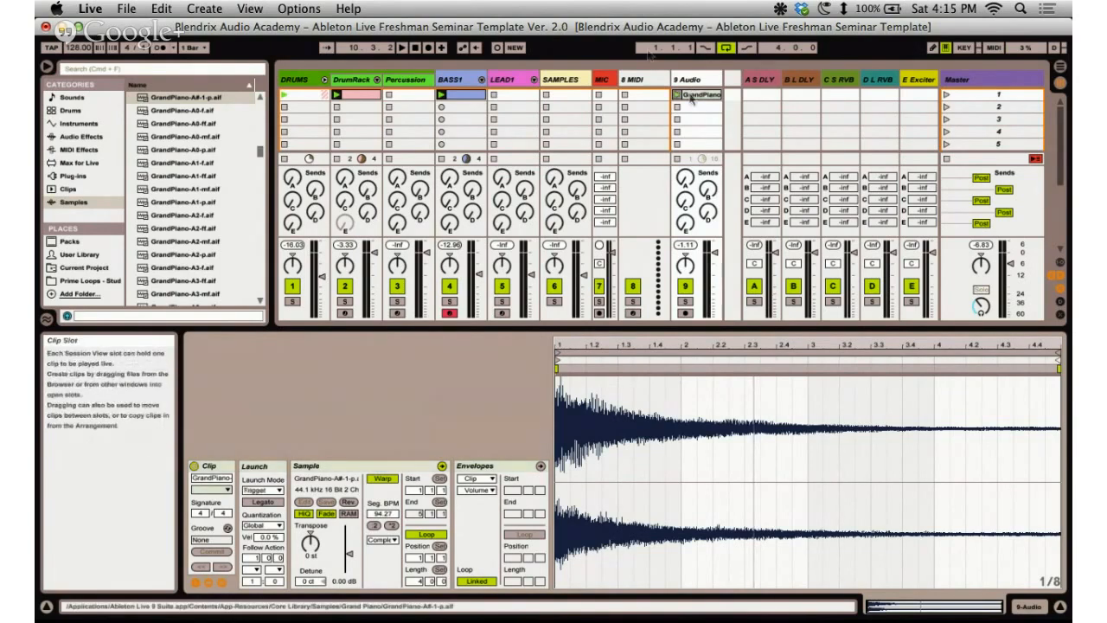
Turn on RAM mode for the GrandPiano clip's sample, and view the available warp modes while keeping Complex.
click(693, 106)
click(699, 94)
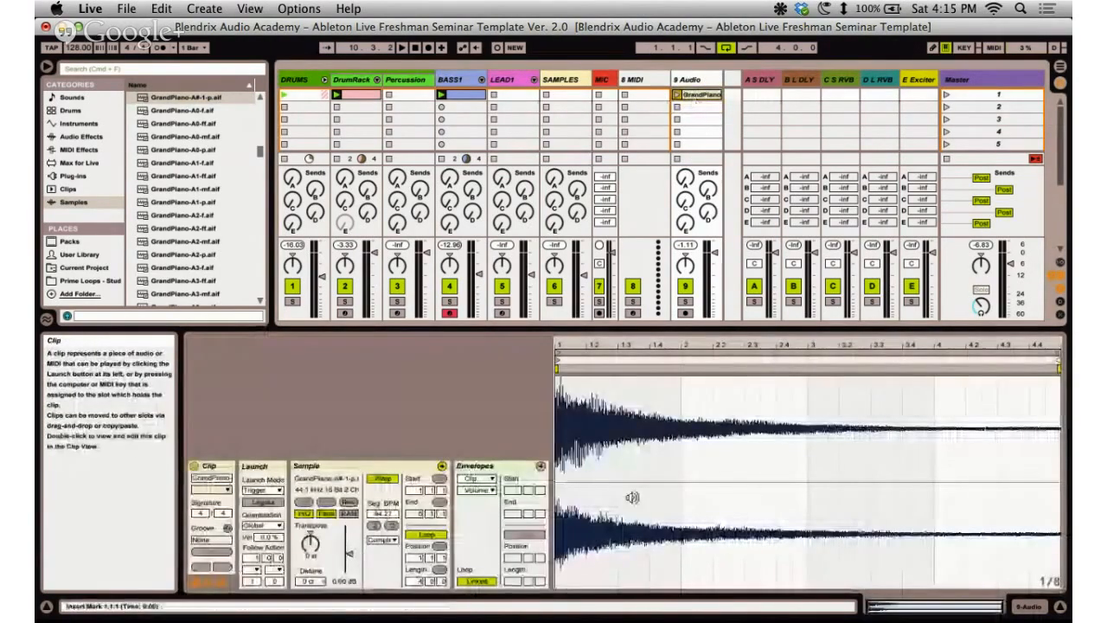
drag(616, 354, 615, 372)
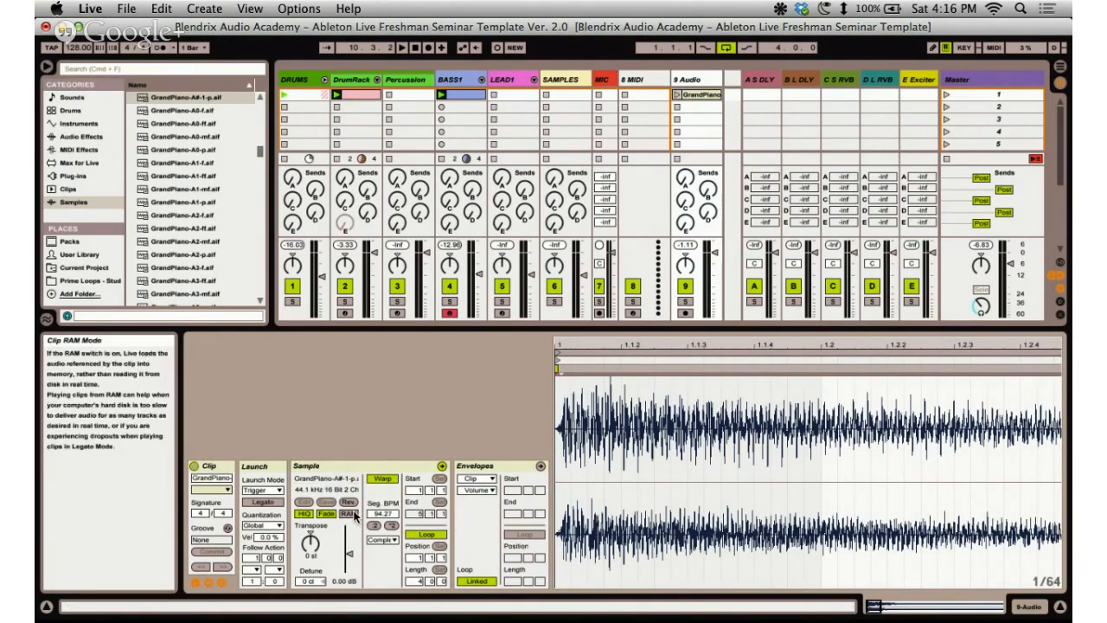
click(351, 514)
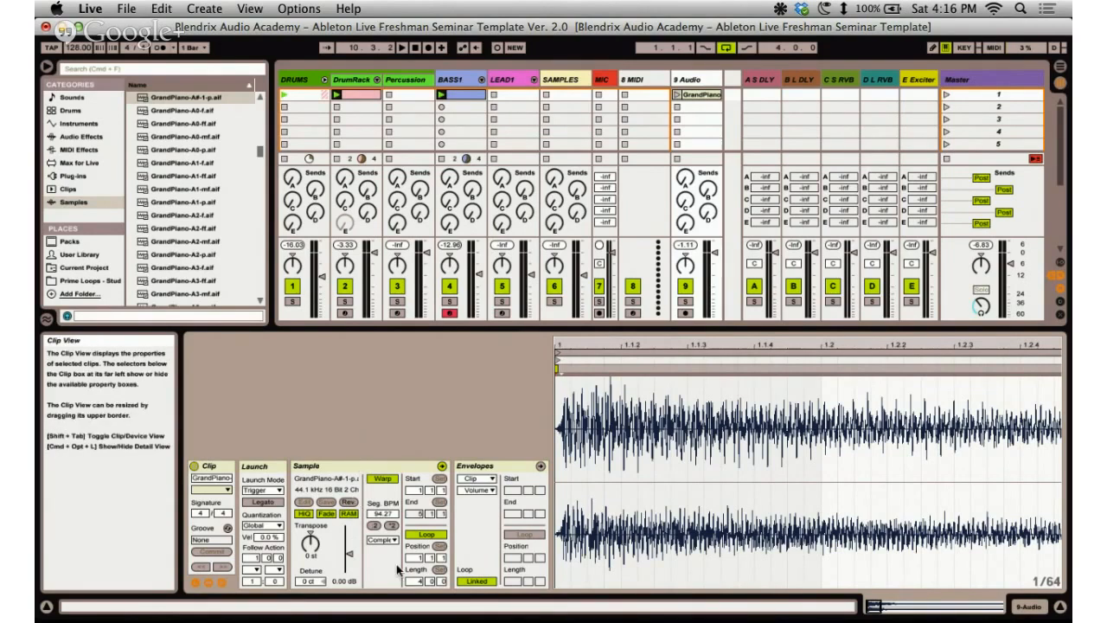
click(384, 540)
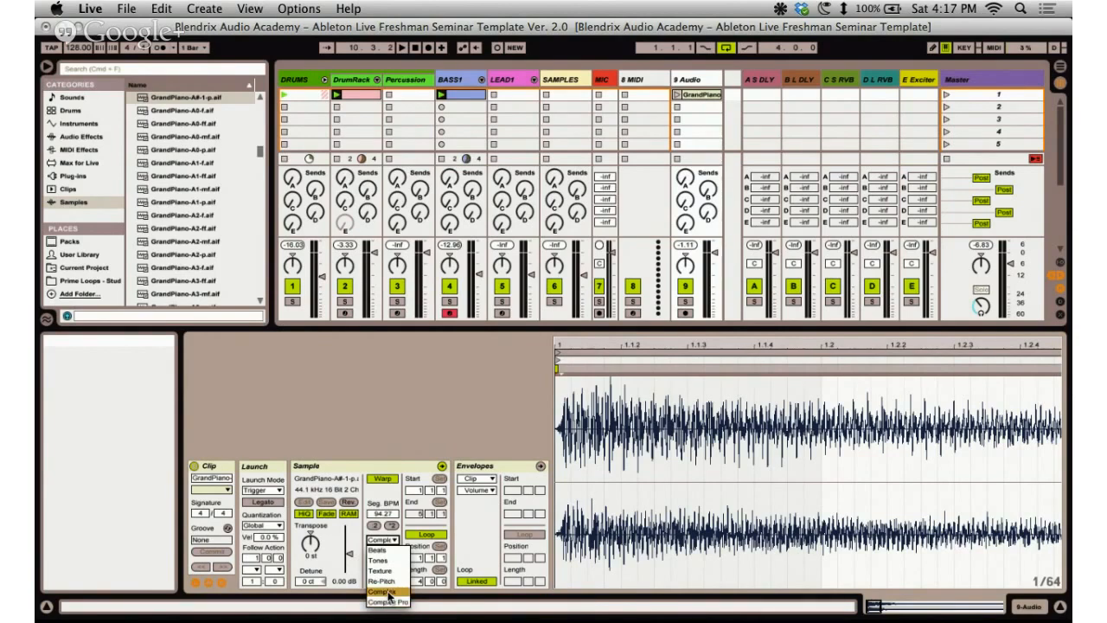
click(390, 411)
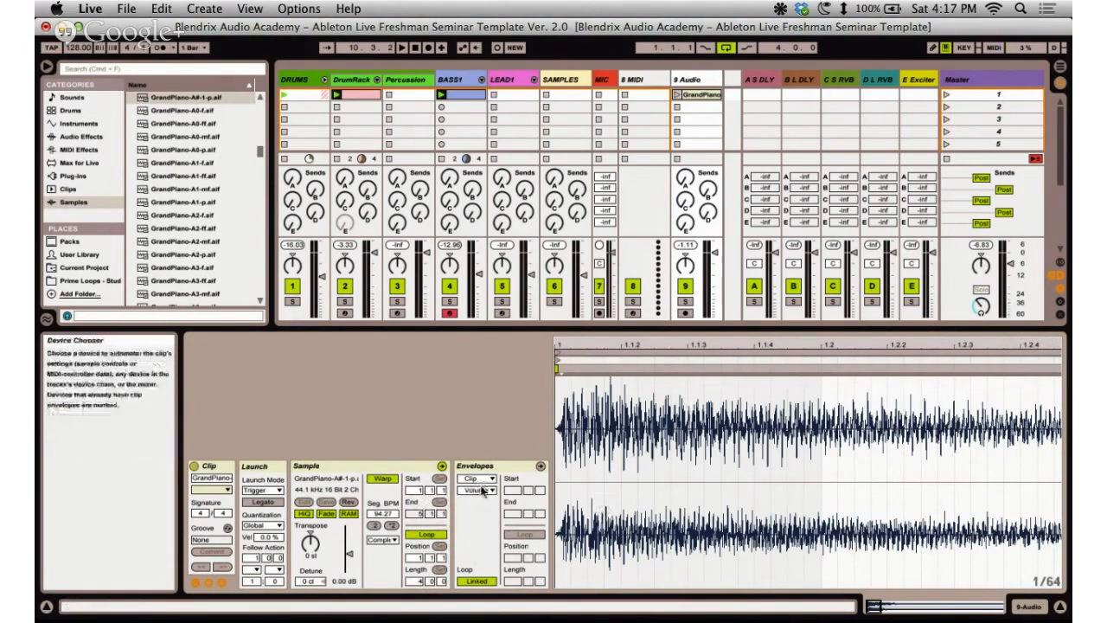
View the GrandPiano clip's modulation controls, set its envelope device to Mixer, and look through the Mixer controls.
click(484, 489)
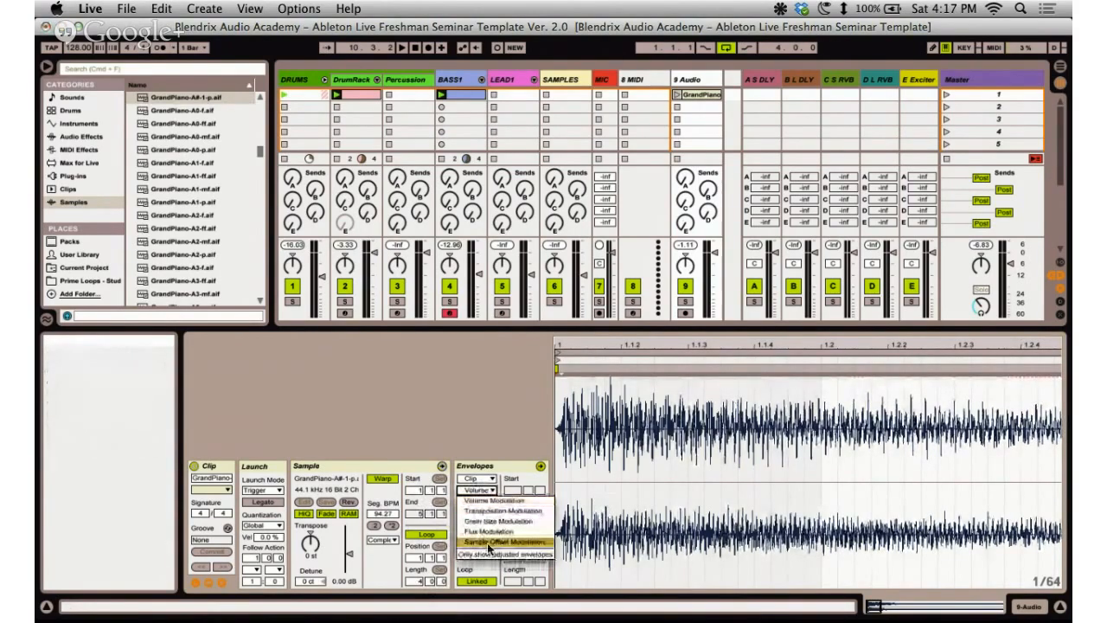
click(483, 480)
click(483, 479)
click(485, 500)
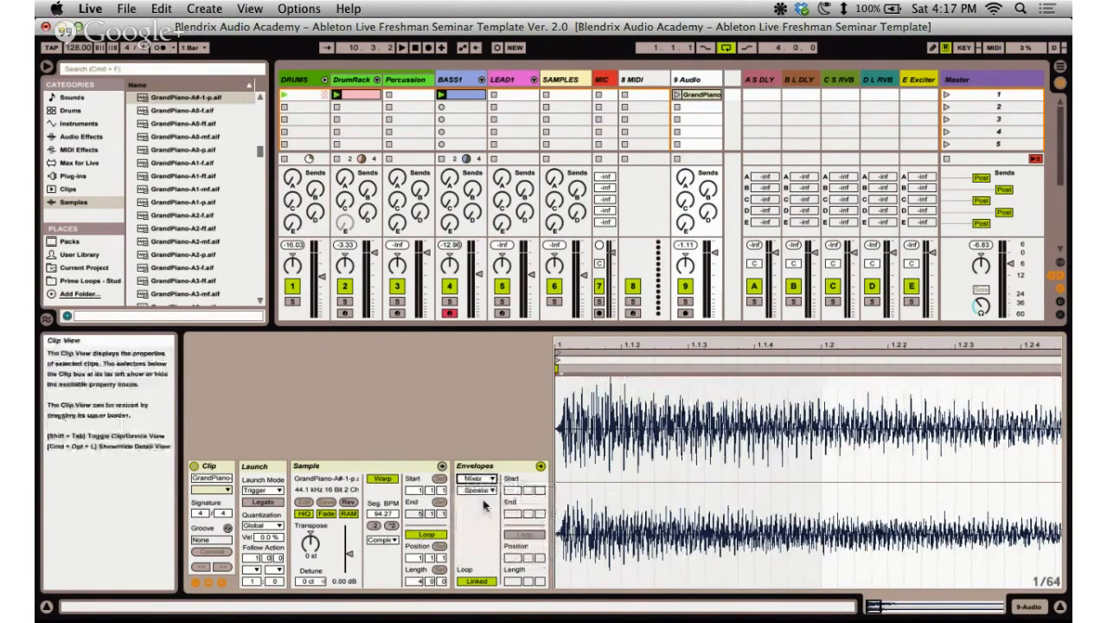
click(478, 489)
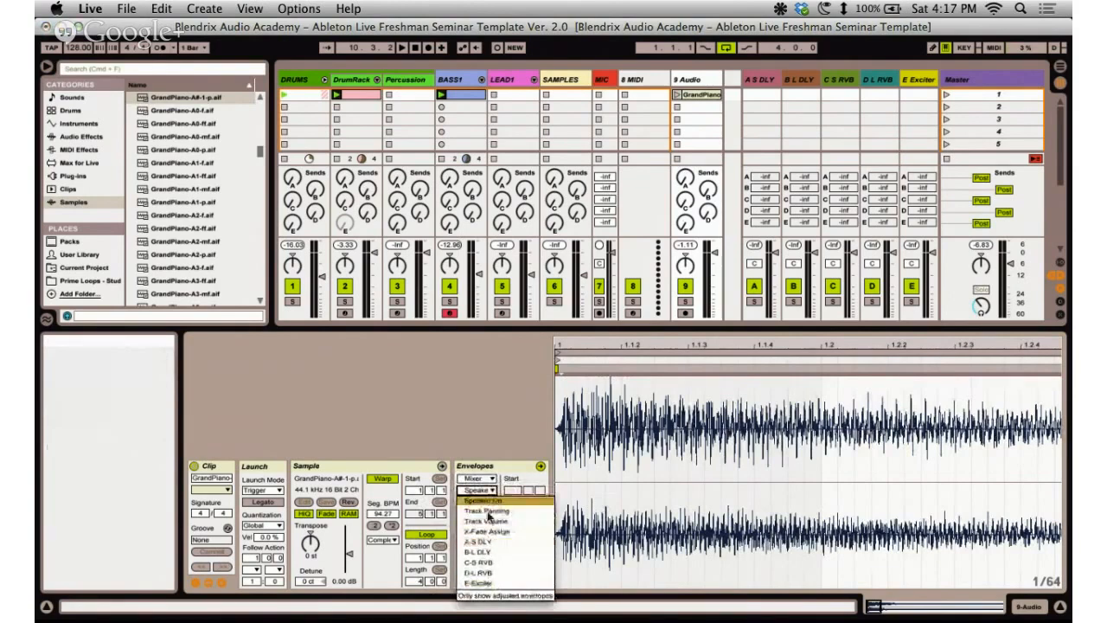
click(489, 479)
click(488, 478)
click(486, 468)
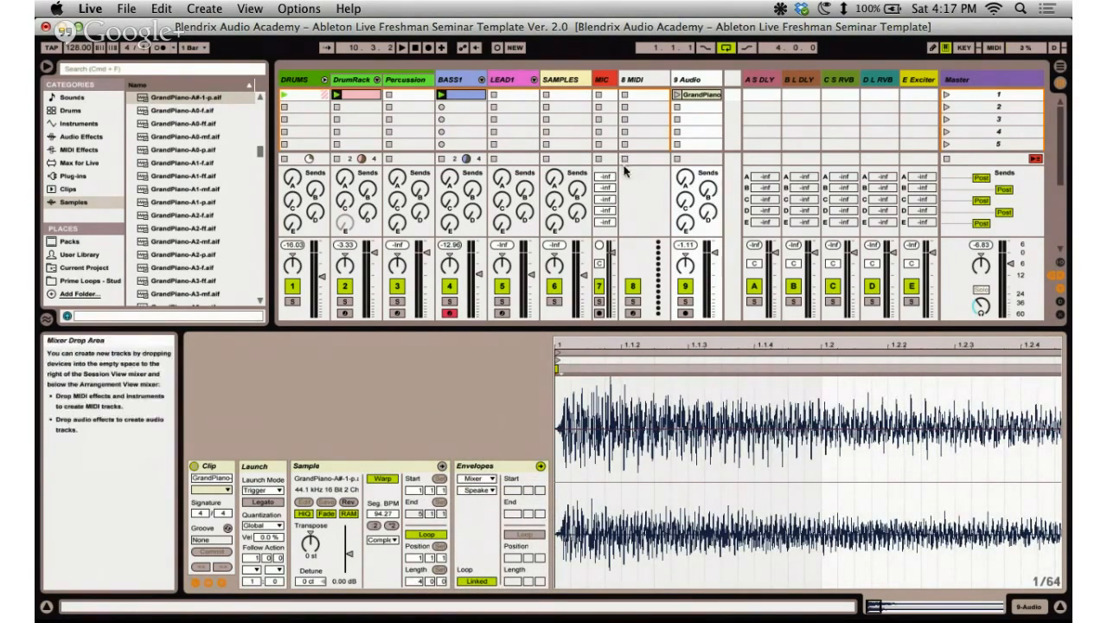
Switch to the seminar outline, review the audio clip topics from Warping onward, and return to Ableton Live.
key(super+Tab)
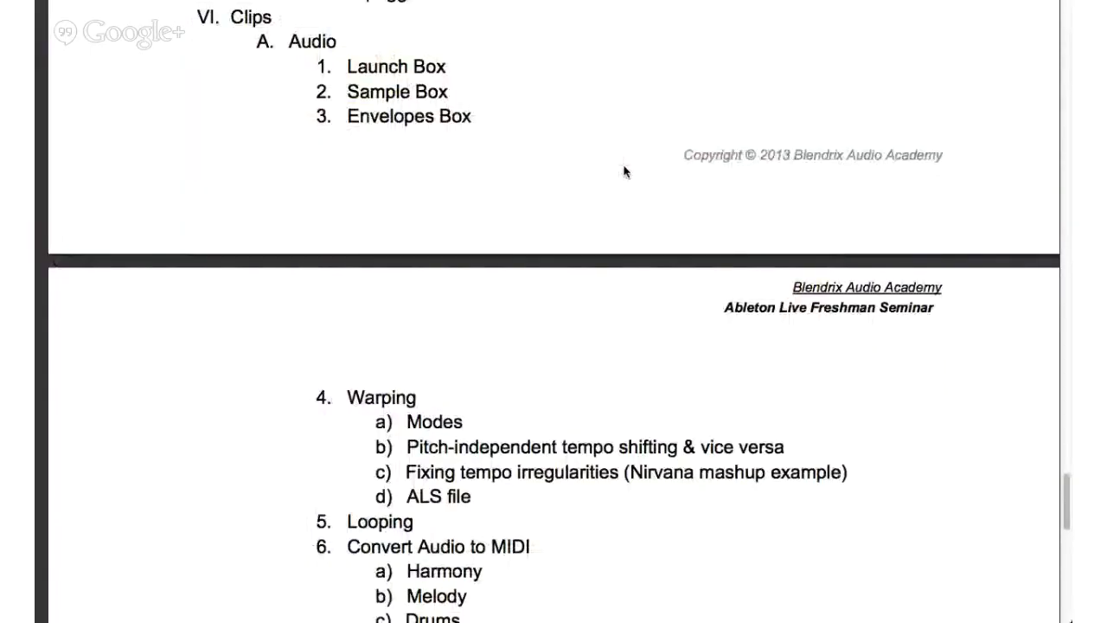
scroll(624, 172, down, 3)
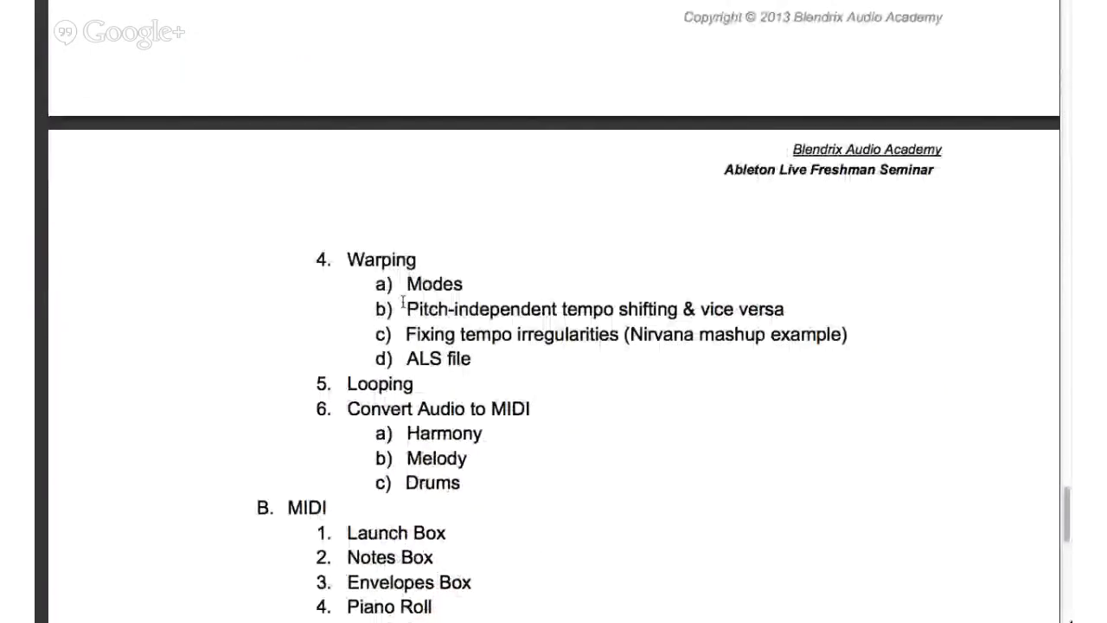
scroll(402, 303, down, 2)
scroll(628, 195, down, 1)
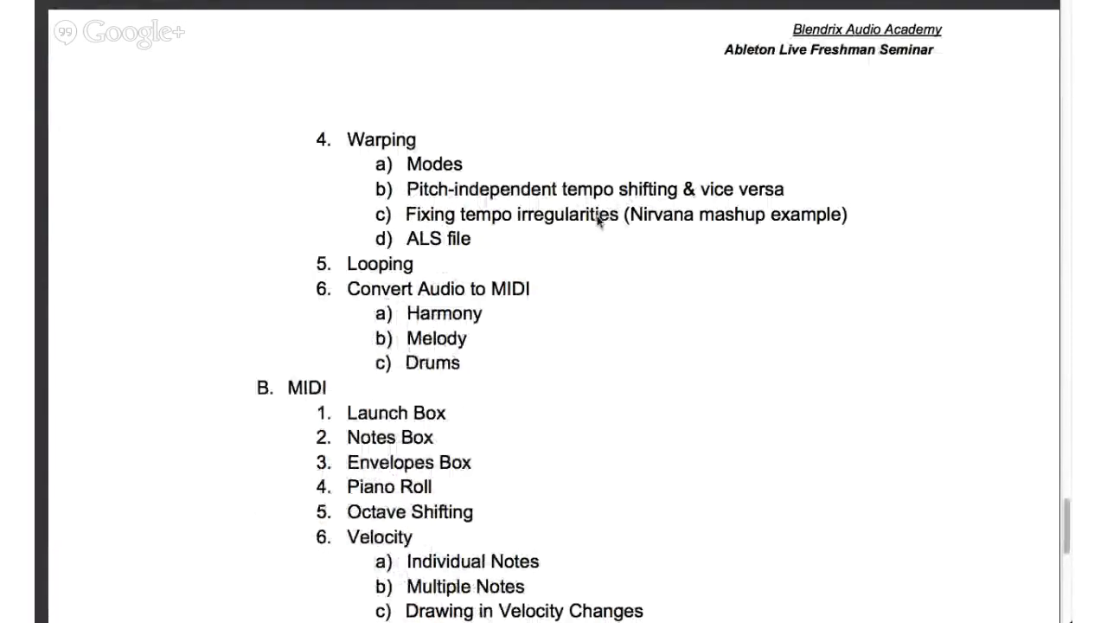
key(ctrl+Left)
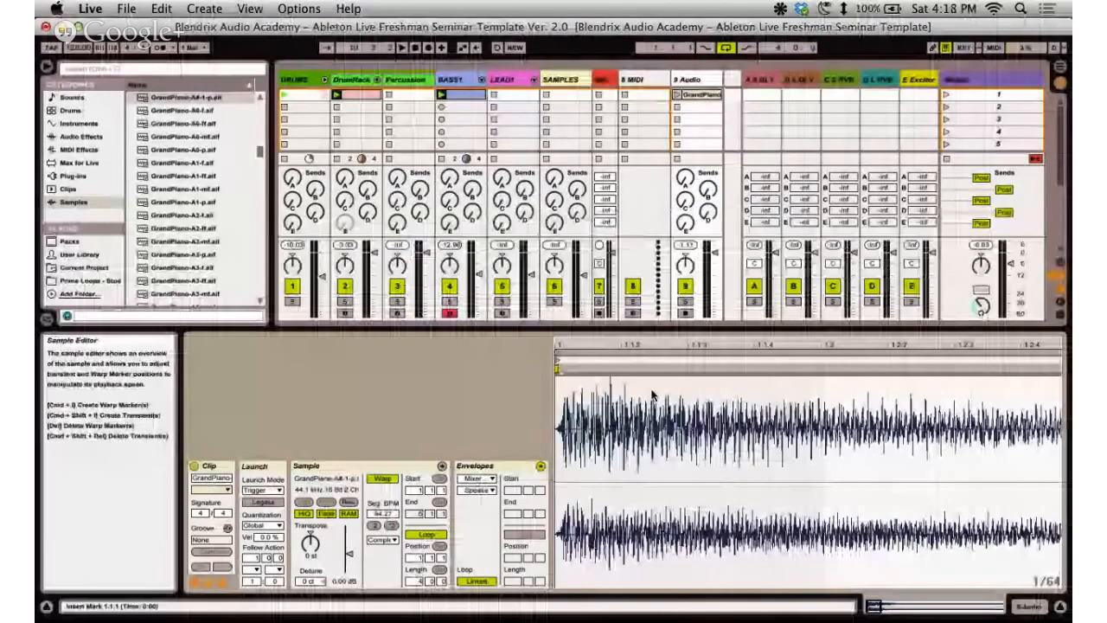
Examine the GrandPiano clip's warp mode list and positions around beat 1.2.1 of its waveform, keeping Complex selected.
click(382, 539)
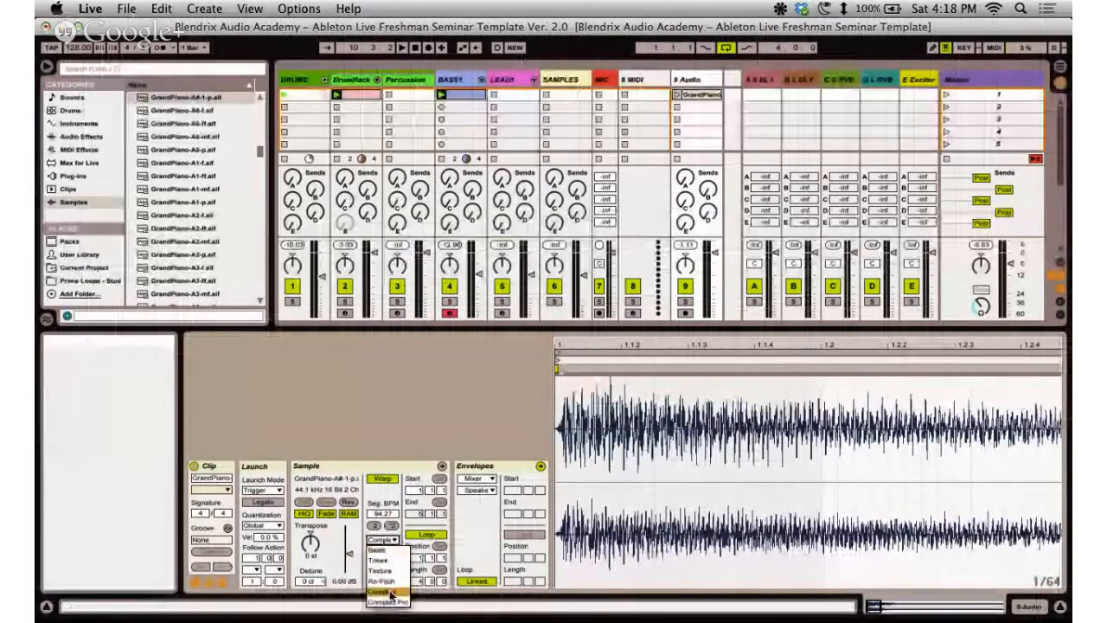
click(396, 433)
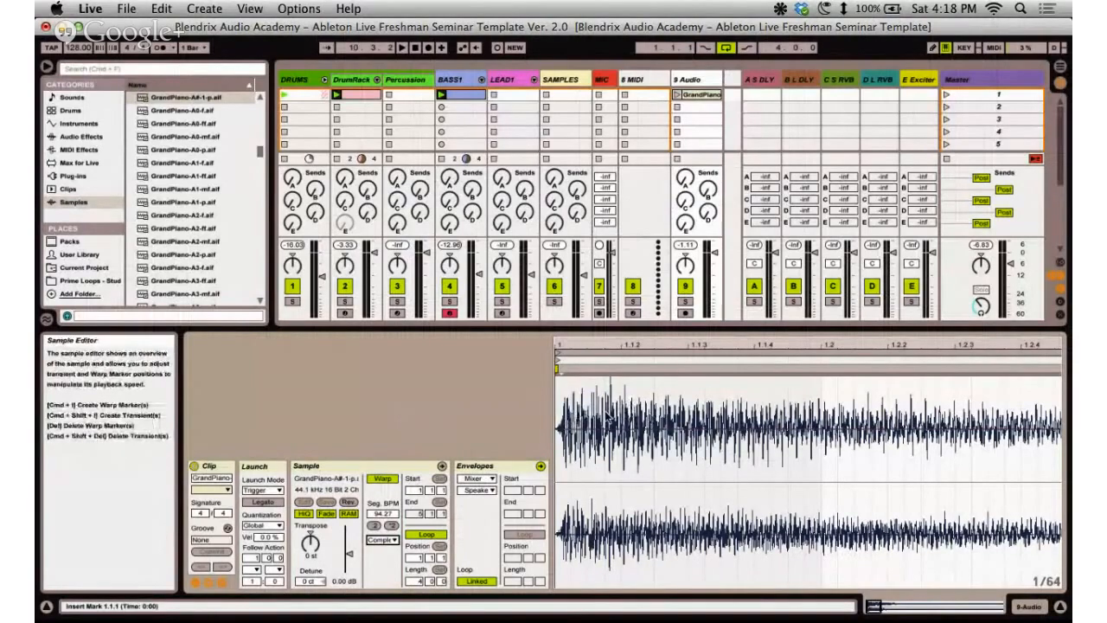
click(830, 407)
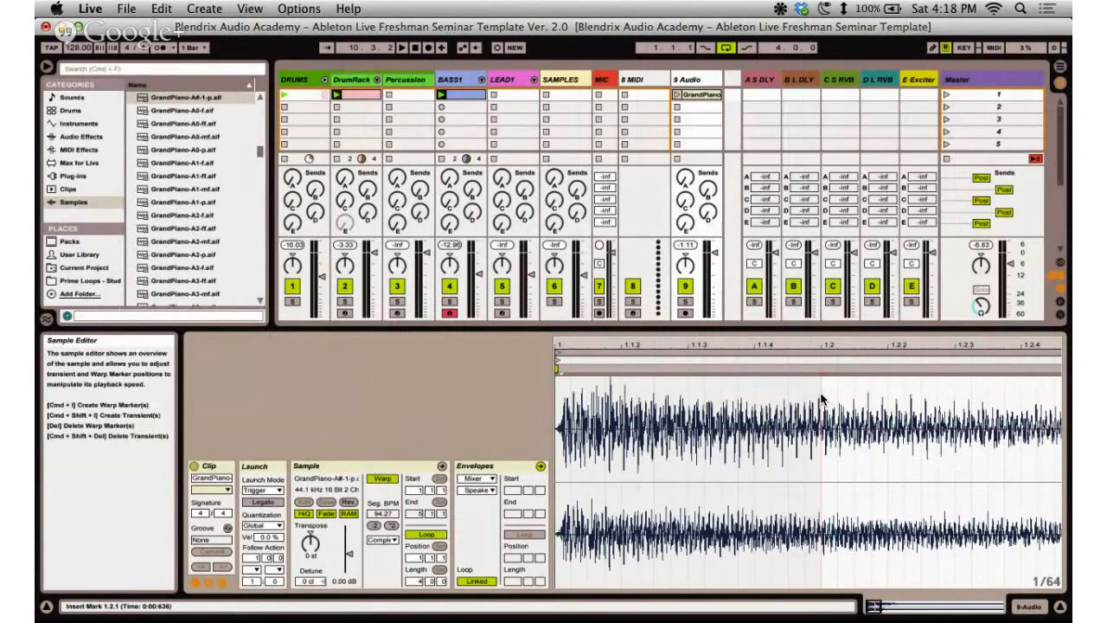
click(672, 398)
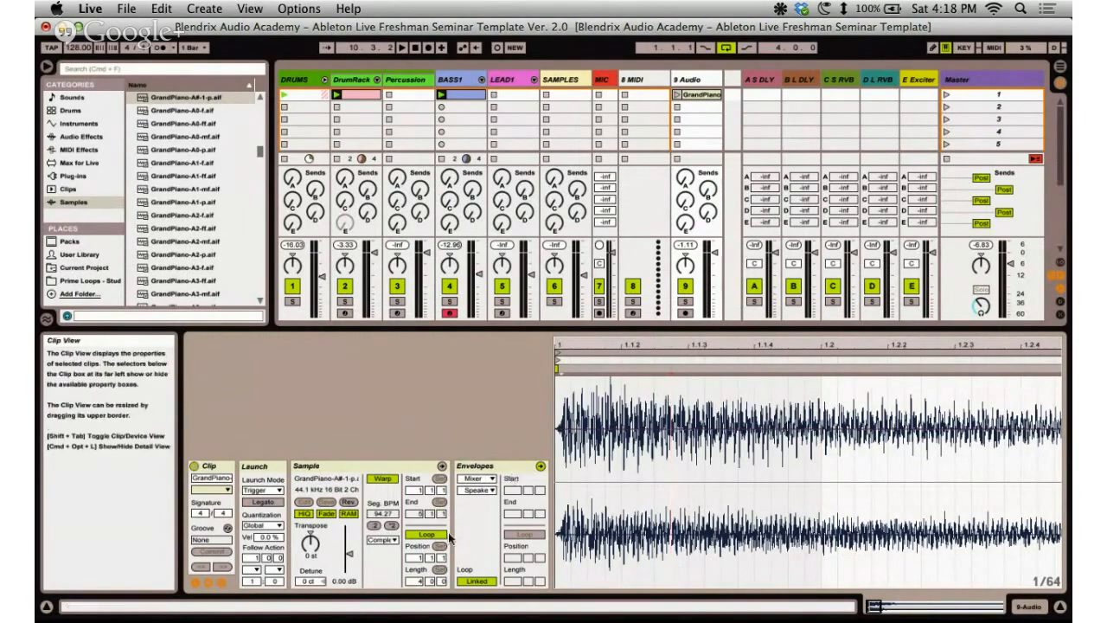
click(382, 540)
click(348, 474)
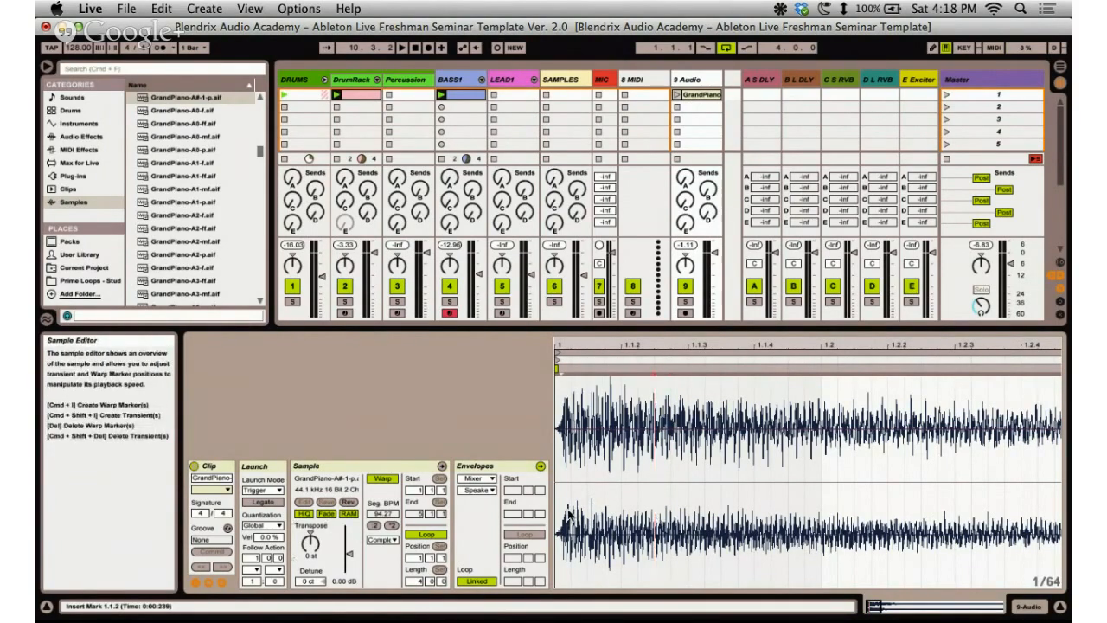
Place the insert mark at 2.1.1 in the GrandPiano clip's waveform.
drag(699, 345, 698, 294)
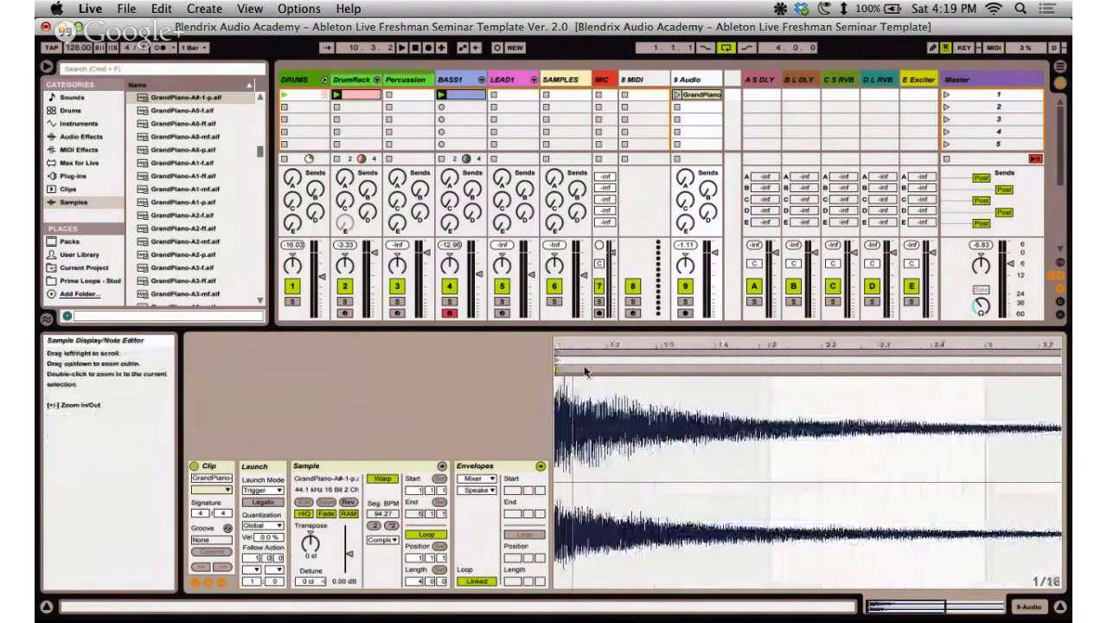
click(729, 527)
click(796, 517)
click(775, 512)
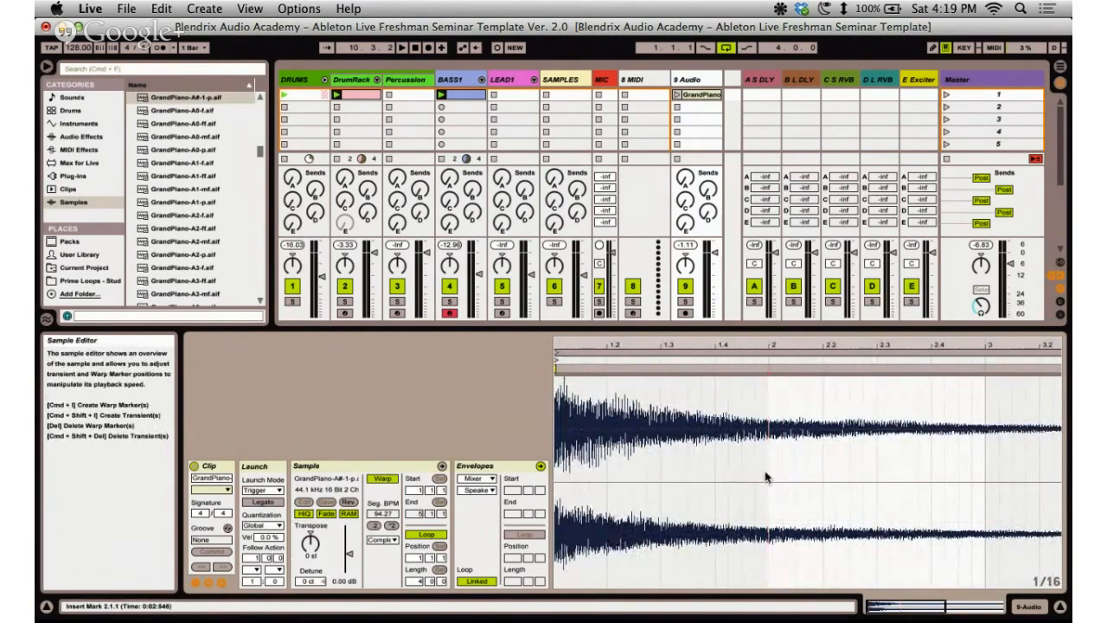
drag(767, 346, 676, 332)
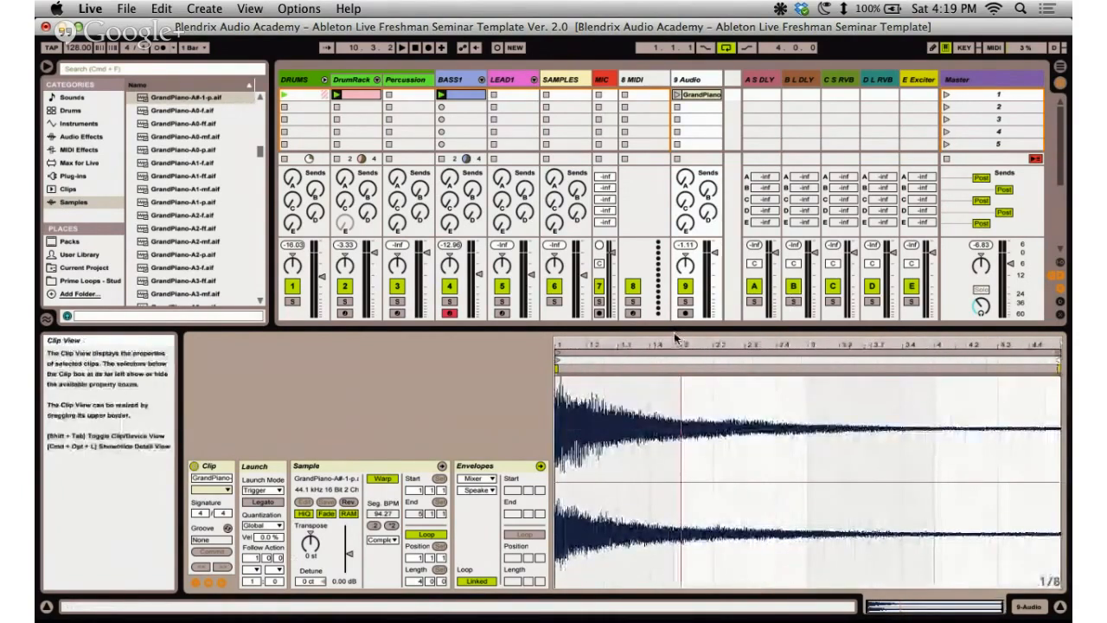
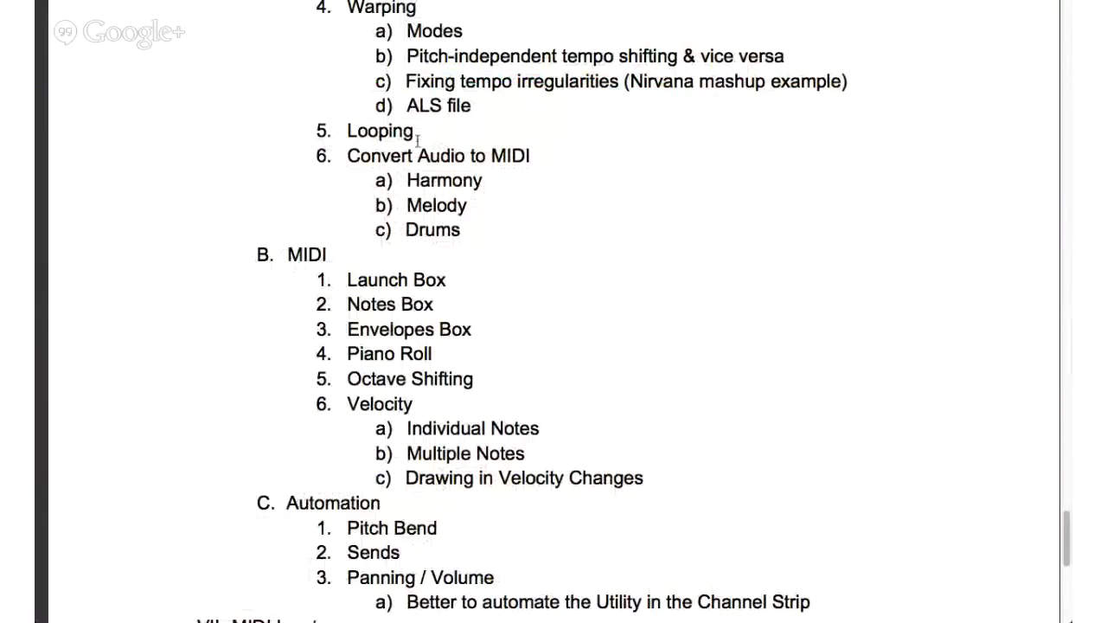
Check the Looping and Convert Audio to MIDI topics in the seminar outline, and return to Ableton Live.
scroll(436, 53, down, 3)
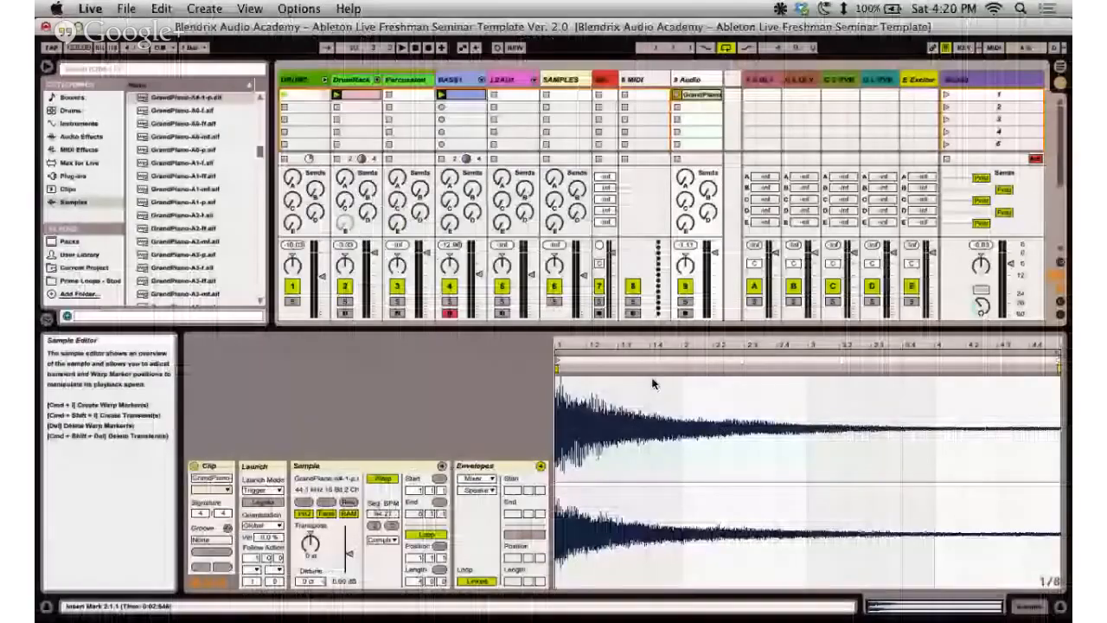
mouse_move(559, 354)
mouse_down()
mouse_move(1047, 319)
mouse_move(528, 392)
mouse_up()
key(ctrl+Right)
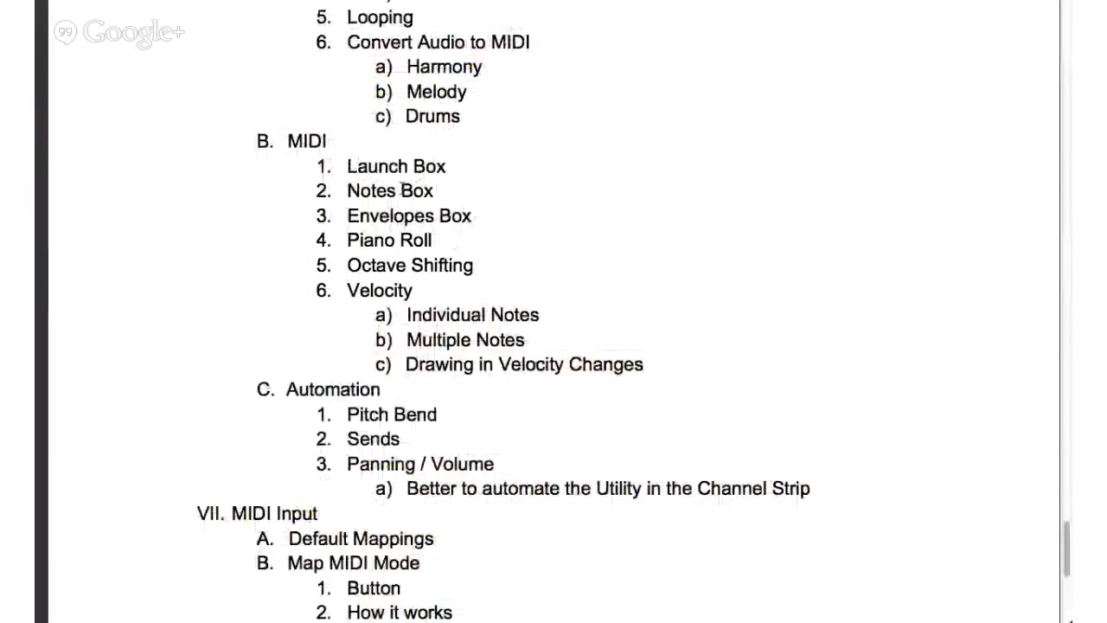
scroll(468, 52, down, 1)
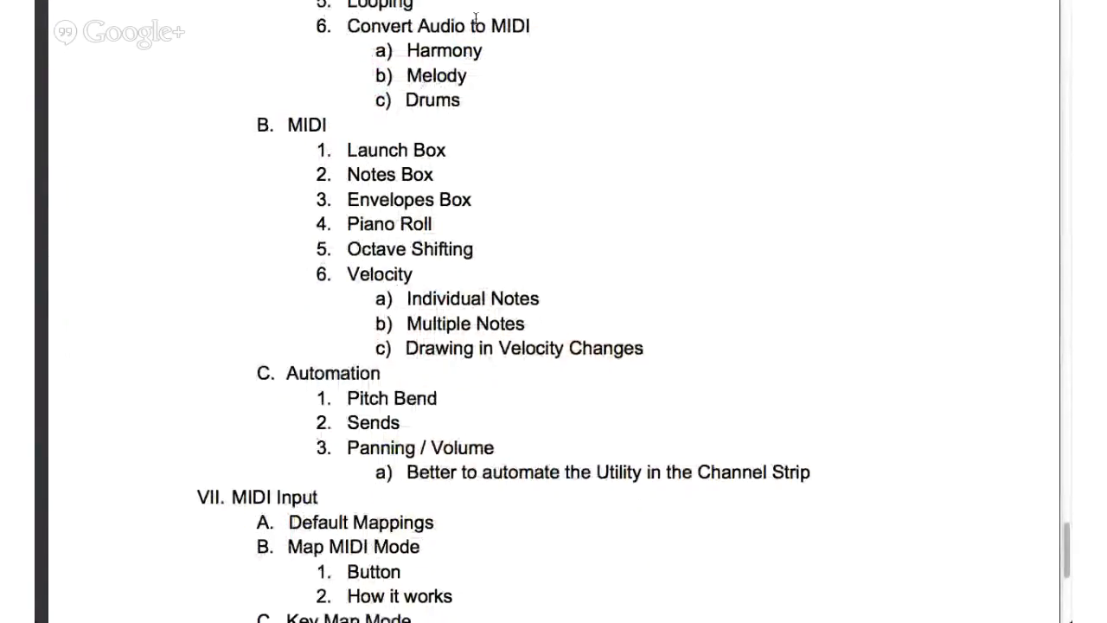
key(ctrl+Left)
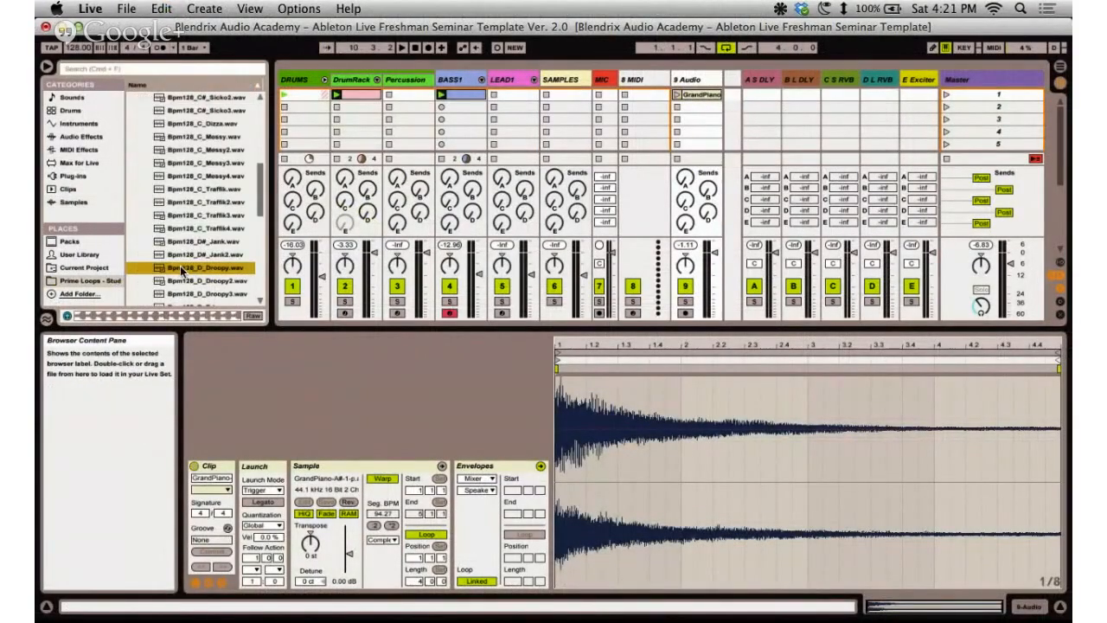
Replace the GrandPiano clip on track 9 with Bpm128_D_Droopy.wav from Prime Loops, and convert its melody to a new MIDI track.
drag(184, 271, 697, 95)
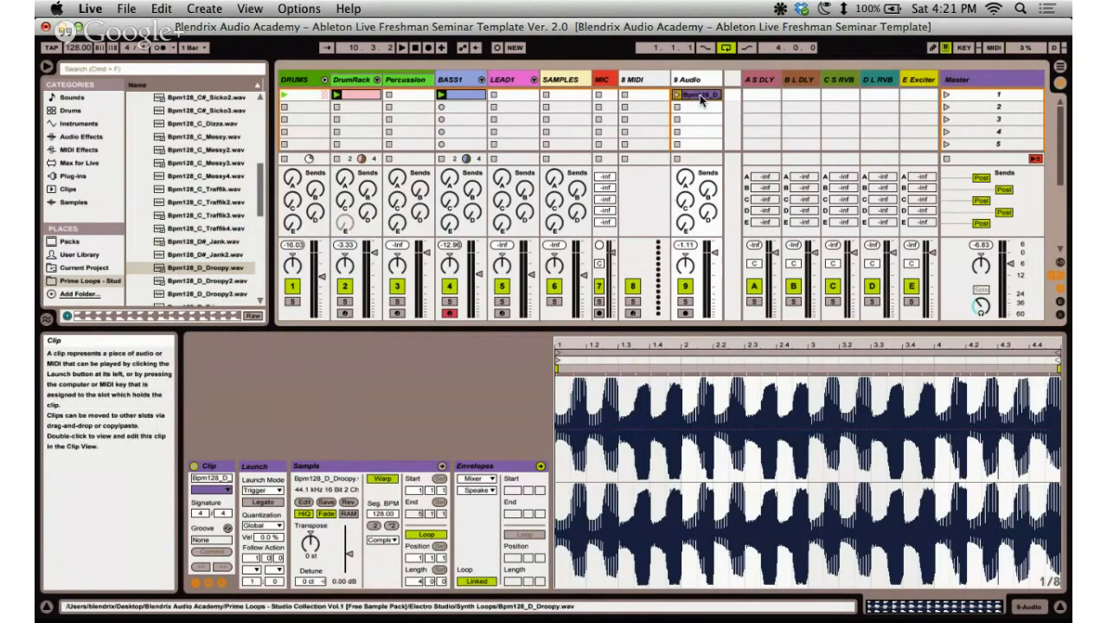
right_click(700, 94)
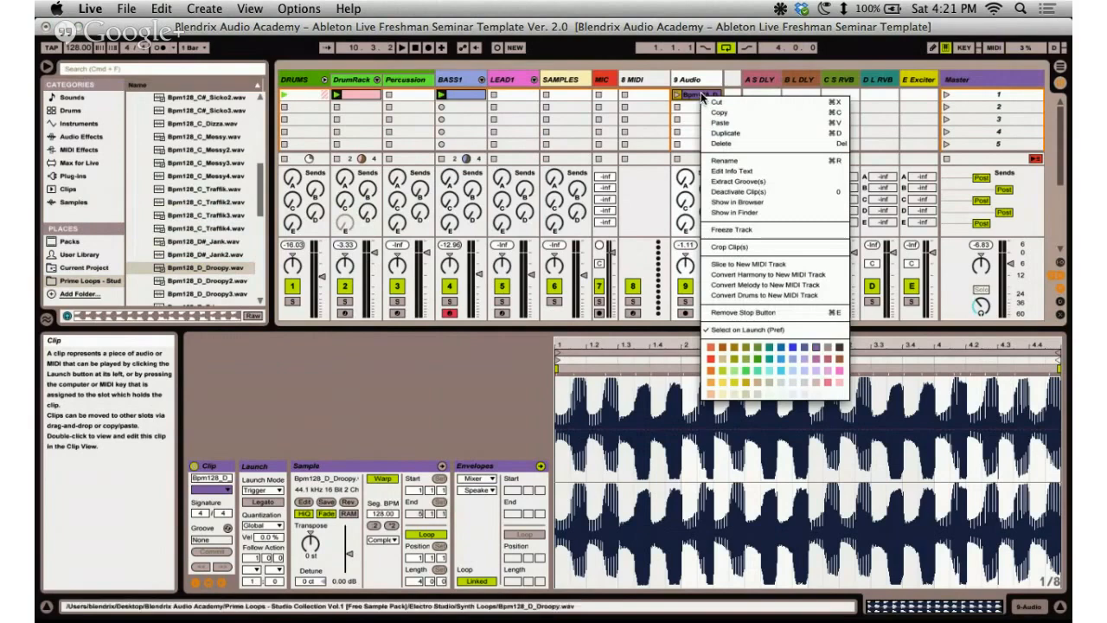
click(813, 283)
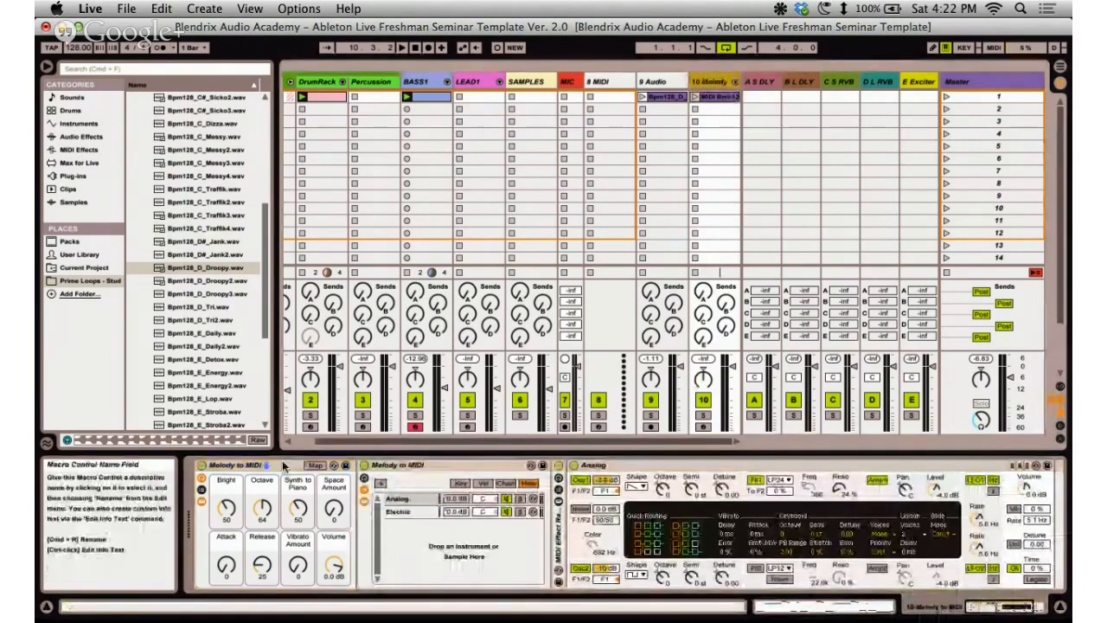
Compare the devices on the 9 Audio and 10 Melody tracks, and stop all playing clips.
click(665, 82)
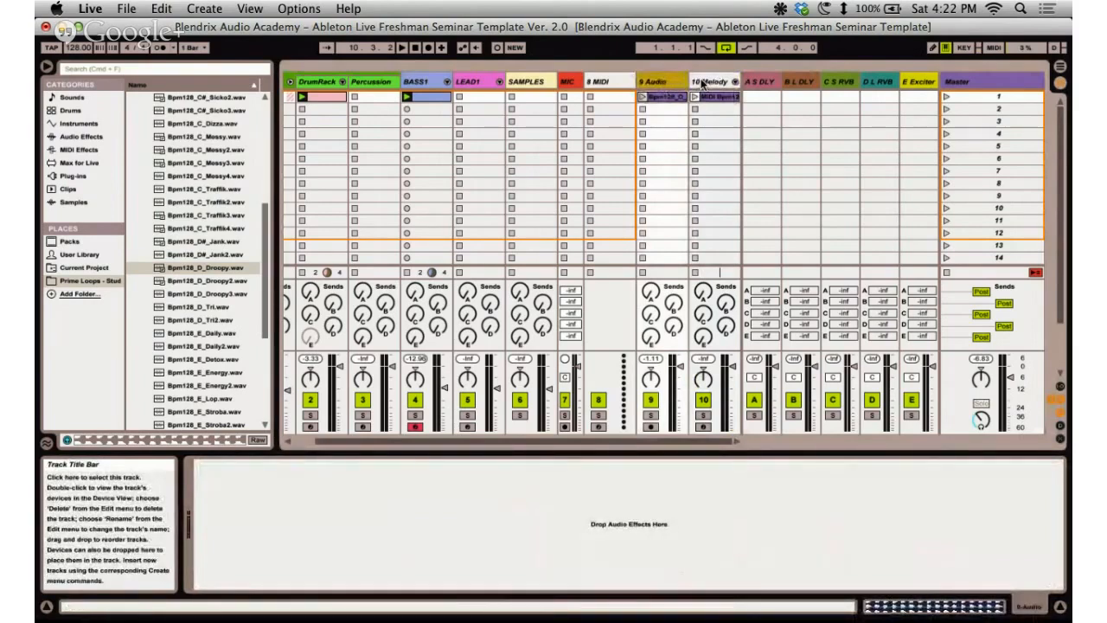
click(702, 82)
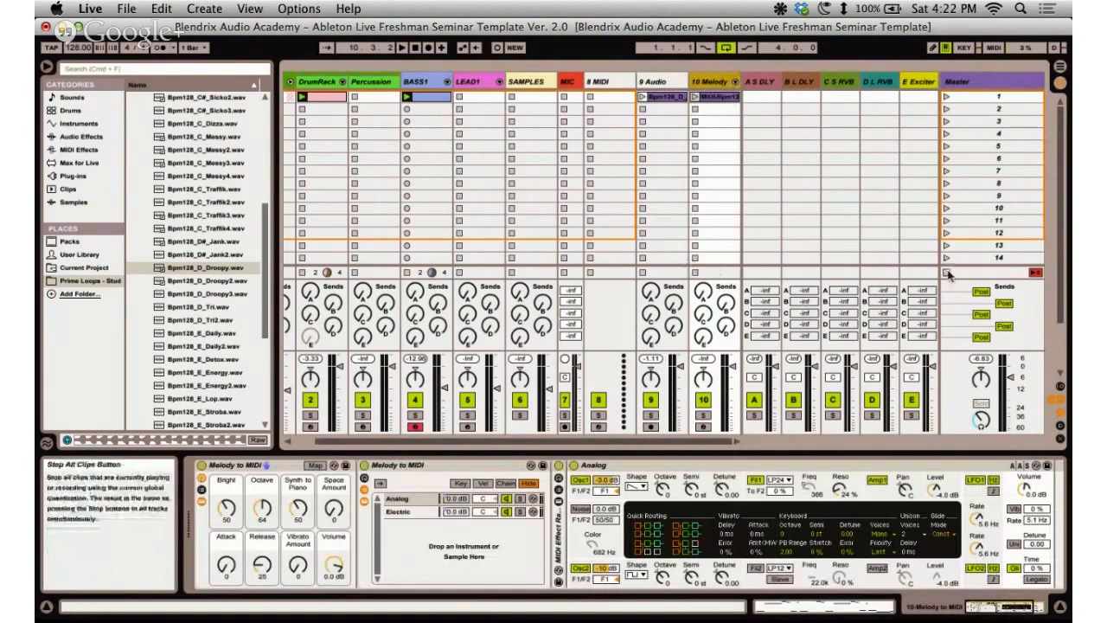
click(949, 274)
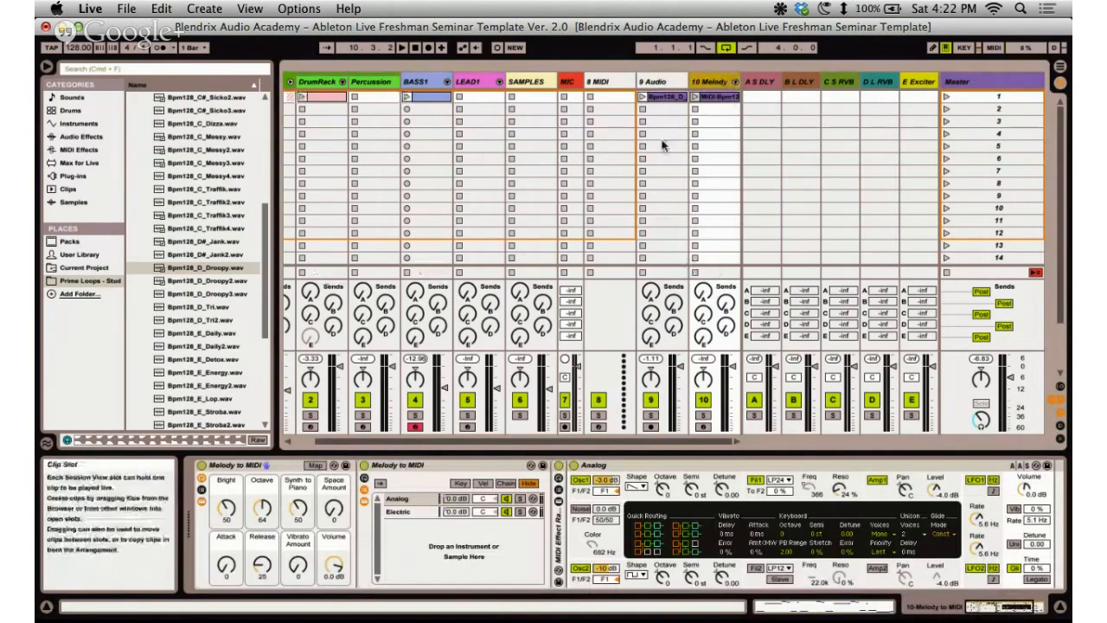
Launch the converted MIDI clip on the 10 Melody track, stop it, and lower the system volume.
click(695, 96)
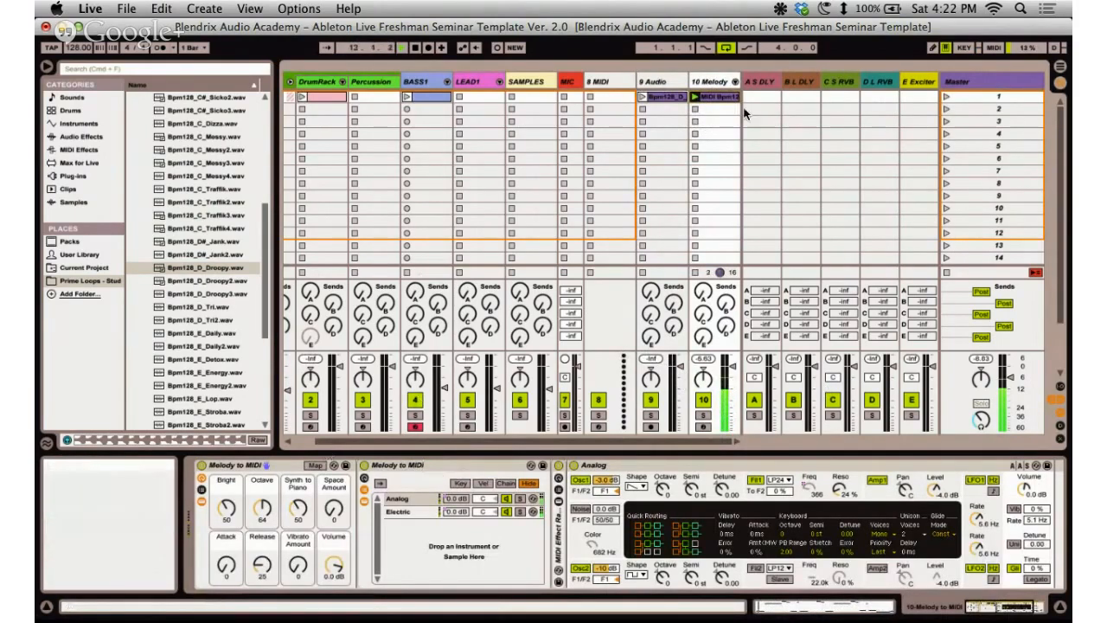
click(697, 274)
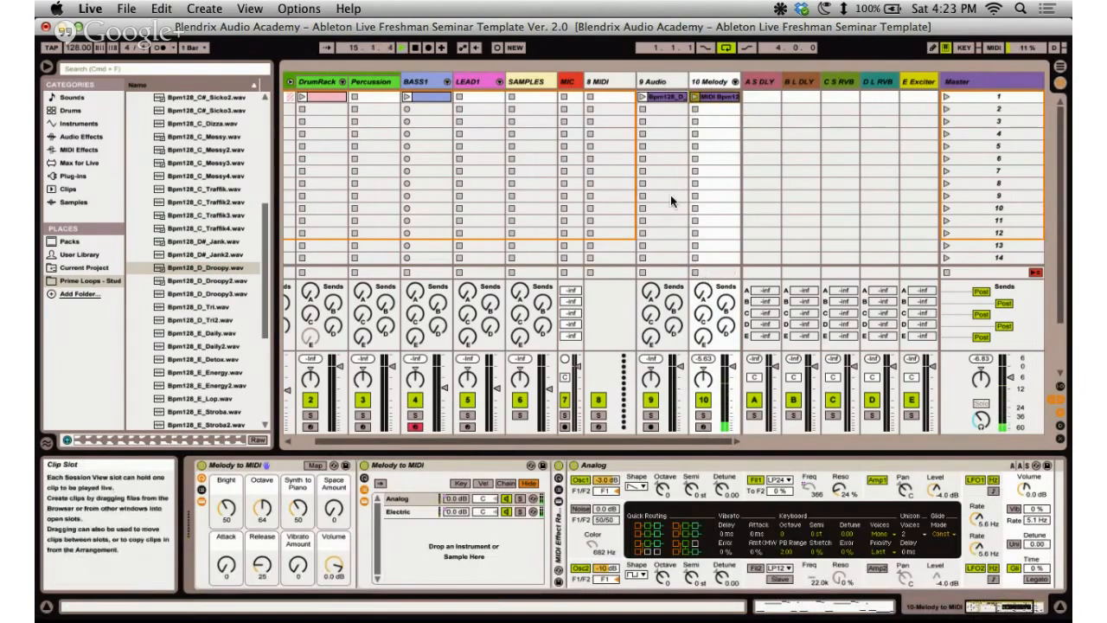
key(XF86AudioLowerVolume)
key(XF86AudioLowerVolume)
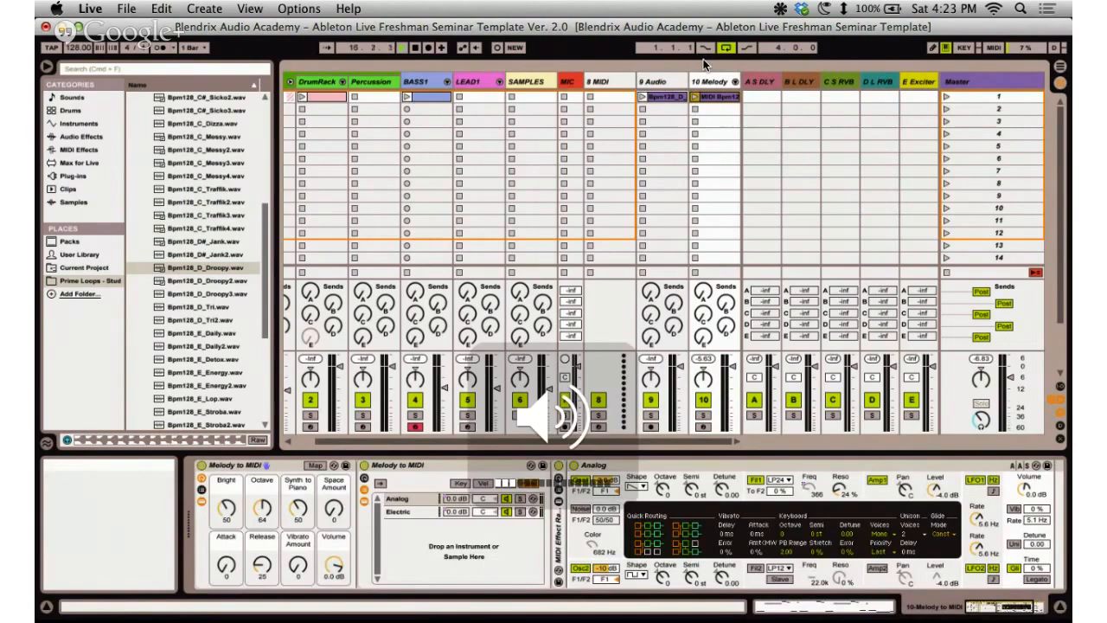
Delete the converted 10 Melody track from the set.
click(714, 79)
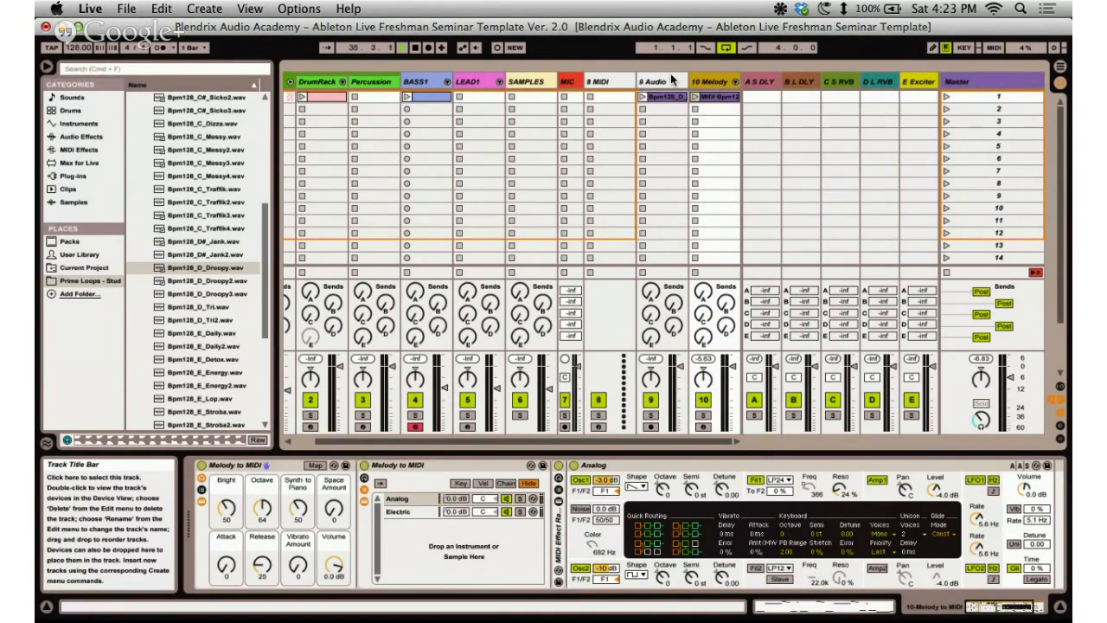
click(672, 80)
click(714, 82)
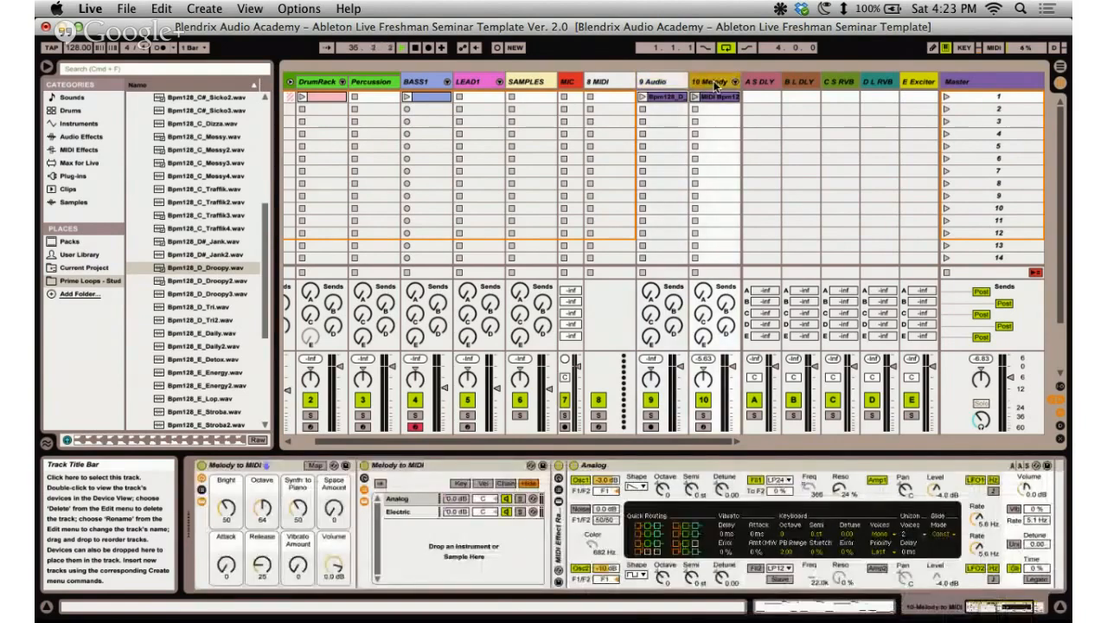
key(Delete)
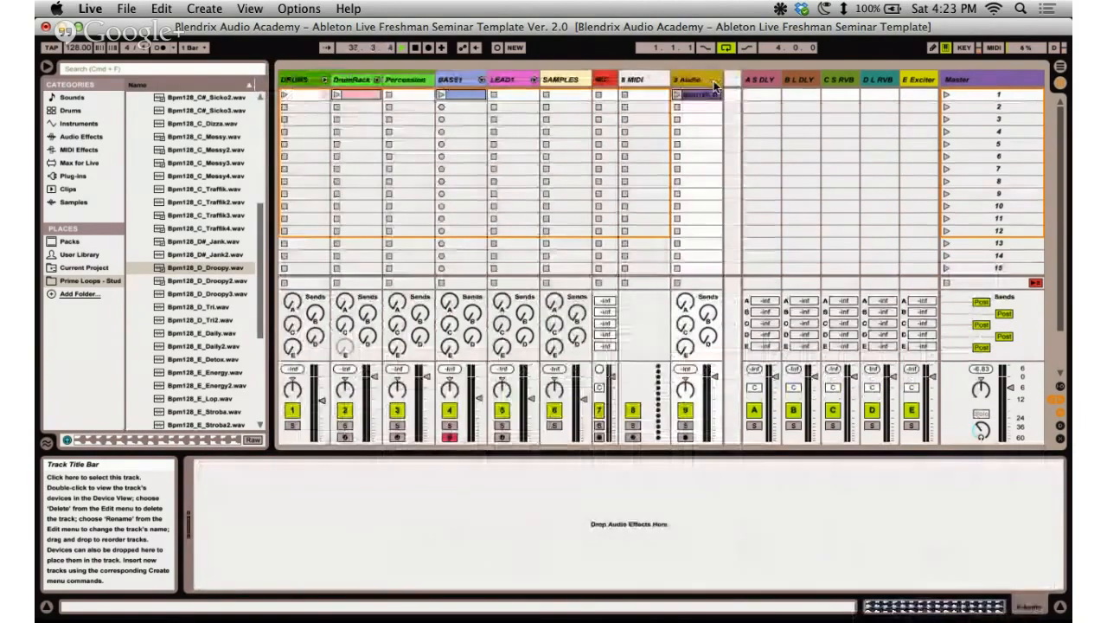
drag(714, 84, 690, 97)
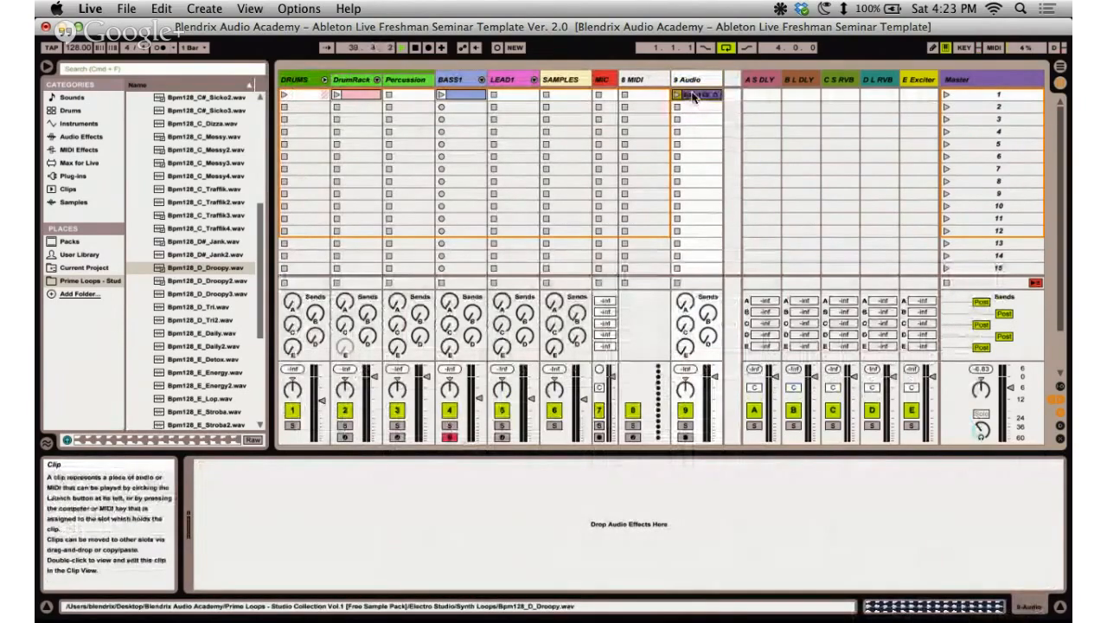
Review the MIDI clip topics in the seminar outline, from Launch Box through Velocity, and return to Ableton Live.
key(ctrl+Right)
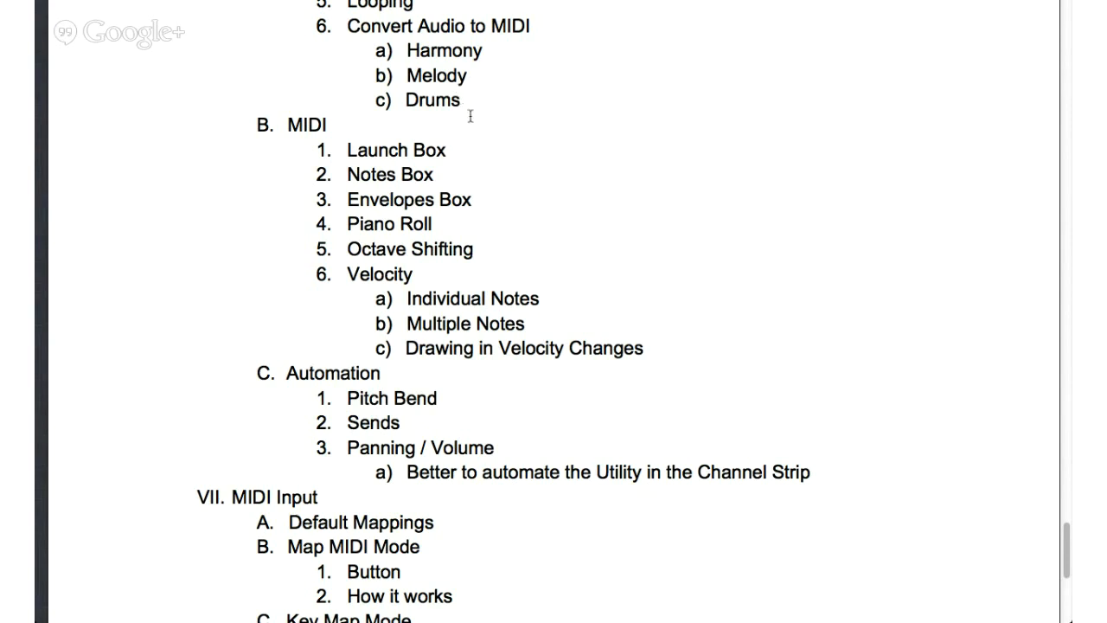
scroll(493, 169, down, 1)
scroll(492, 175, down, 3)
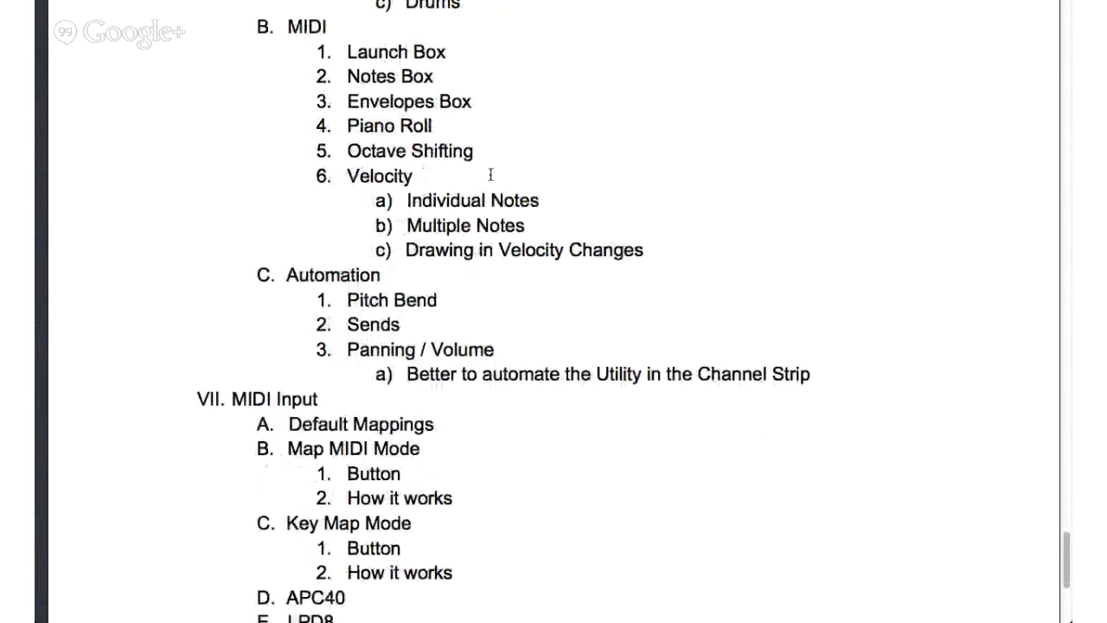
scroll(491, 175, down, 1)
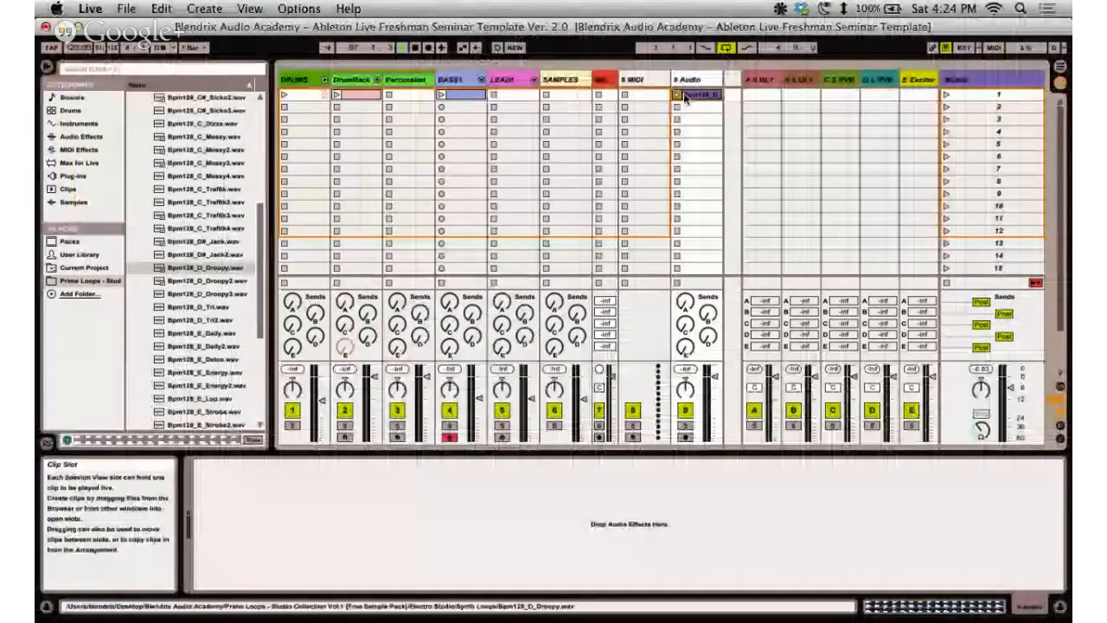
Open the BASS1 MIDI clip and magnify its piano roll so the note names are readable.
double_click(684, 92)
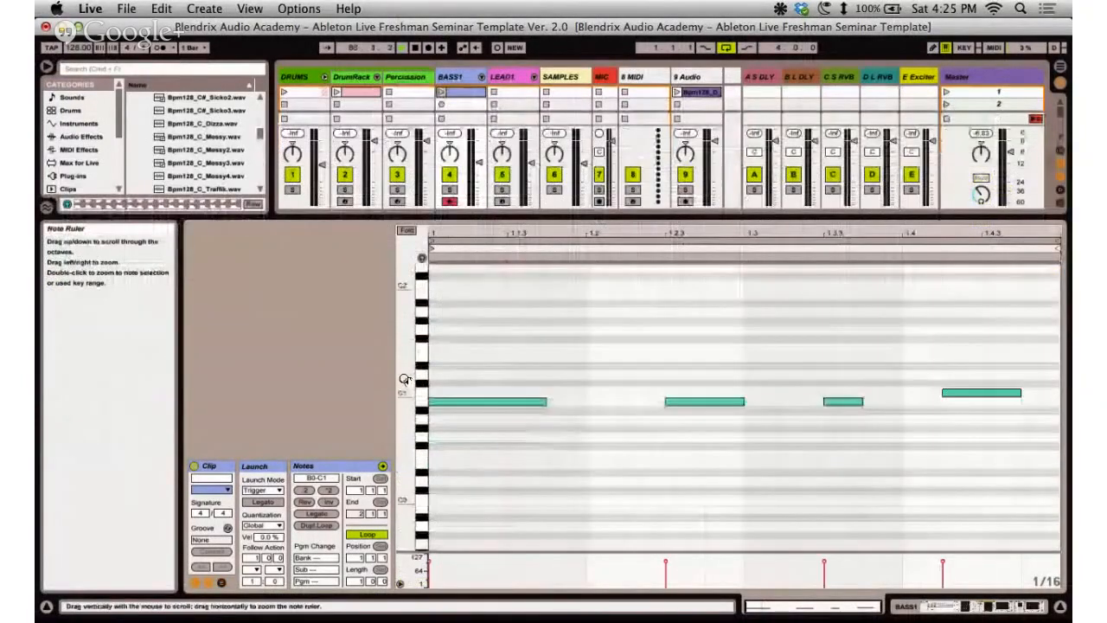
scroll(403, 379, up, 3)
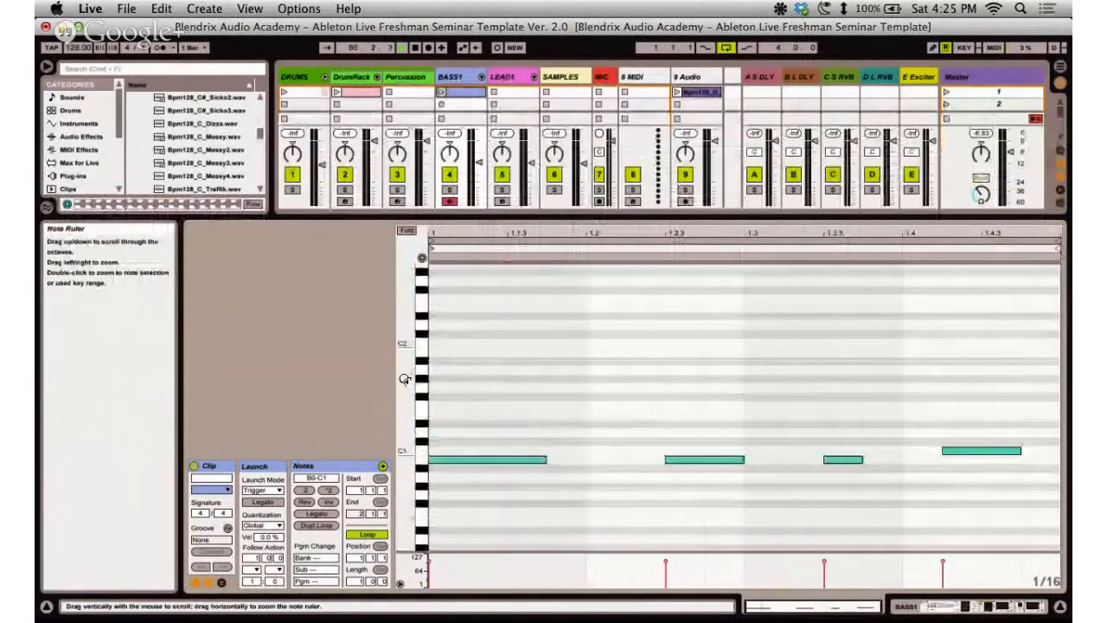
drag(404, 379, 405, 378)
click(631, 373)
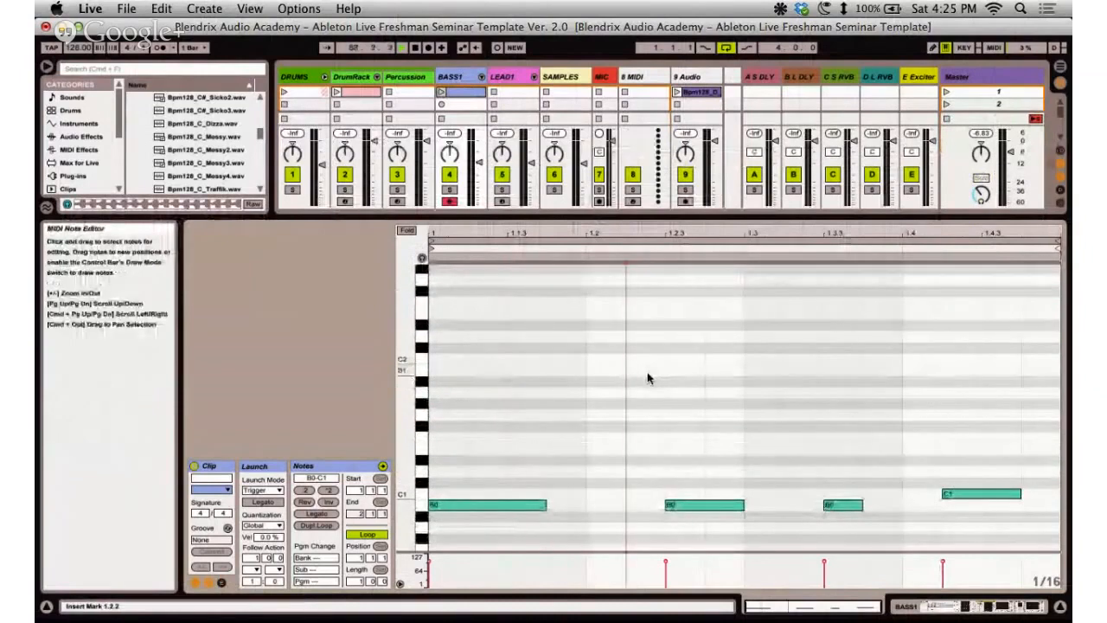
Shift all BASS1 notes up one octave, down two octaves, and back up one octave.
key(super+a)
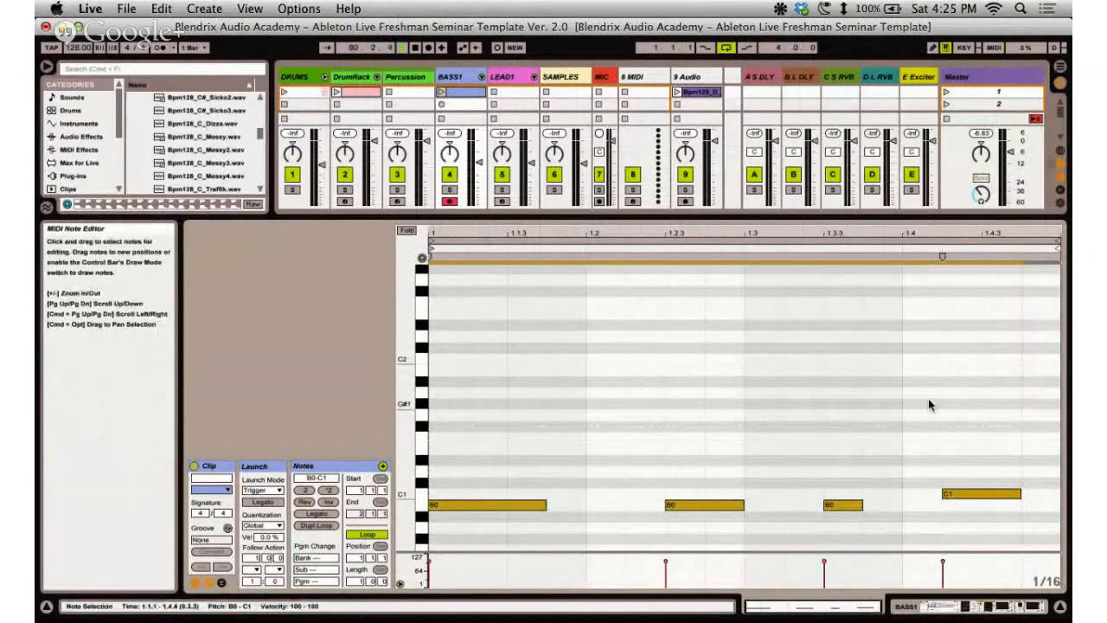
key(shift+Up)
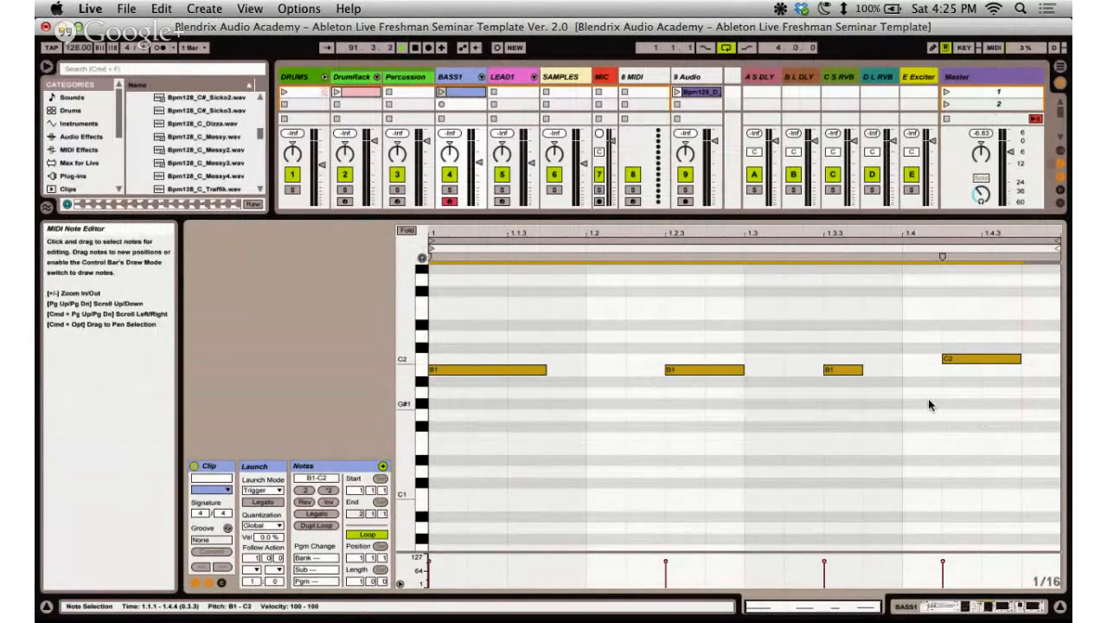
key(shift+Down)
key(shift+Down)
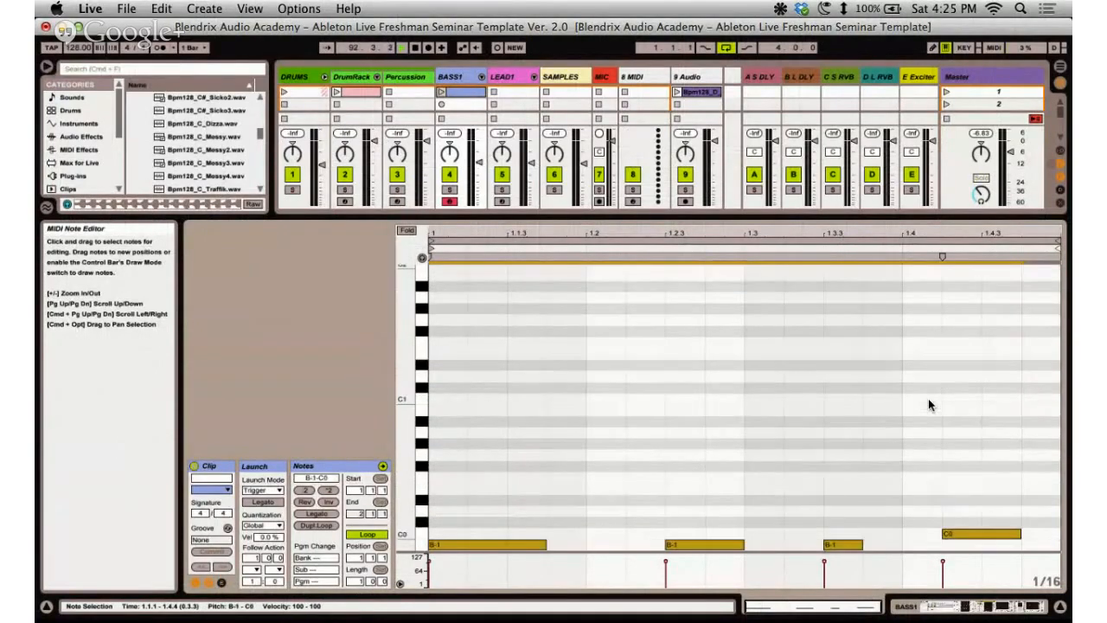
key(shift+Up)
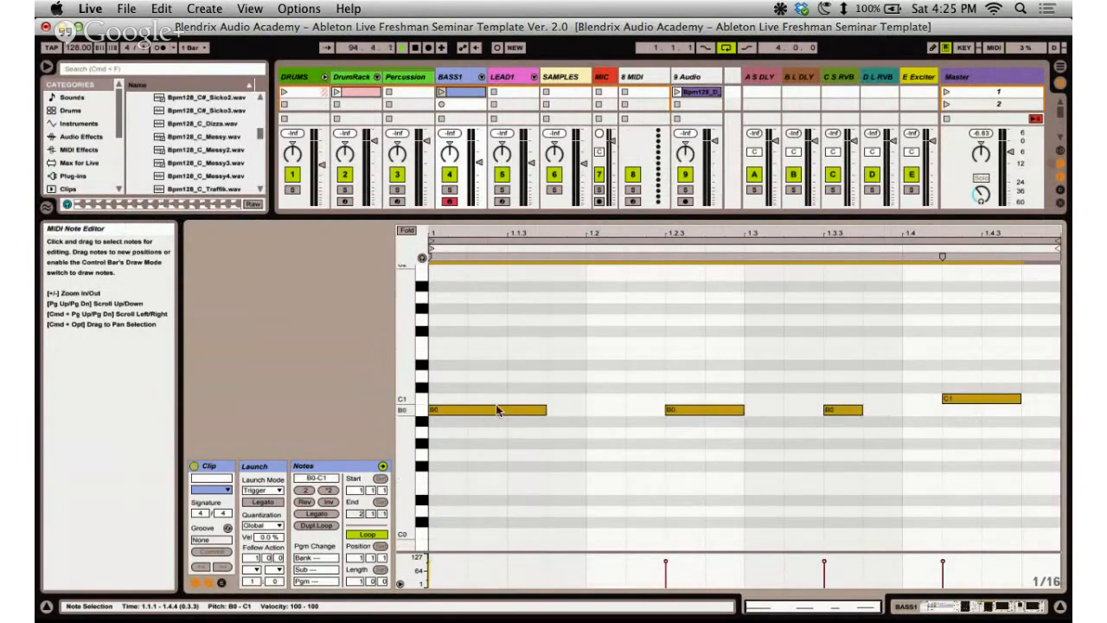
Duplicate all BASS1 notes one octave higher, at B1 and C2, and clear the note selection.
drag(505, 414, 510, 279)
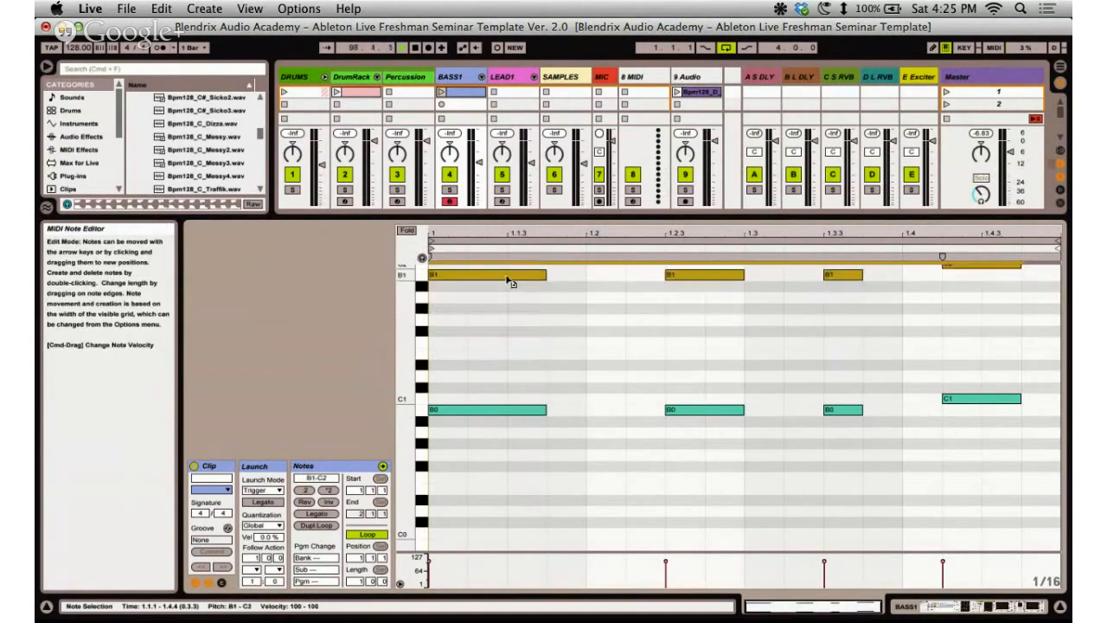
scroll(536, 368, up, 3)
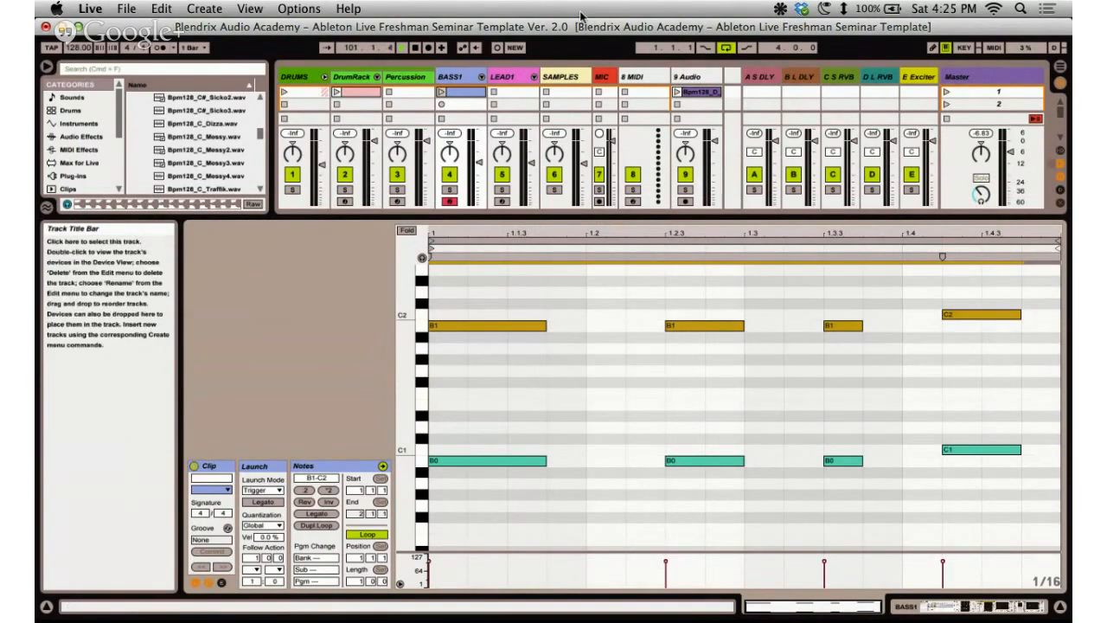
click(452, 85)
click(521, 314)
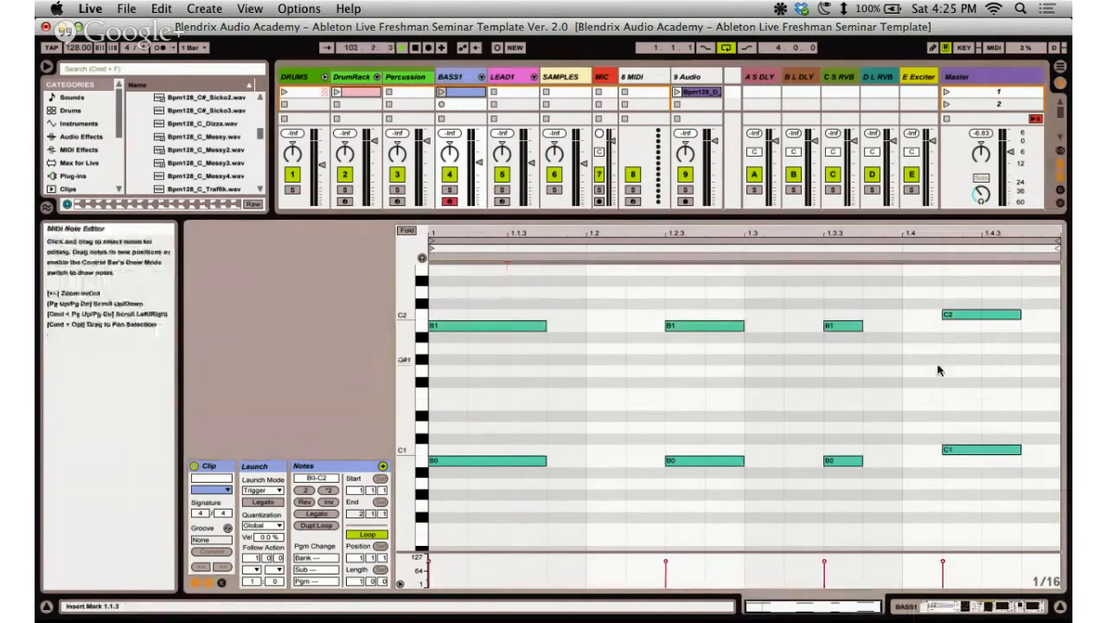
Delete the duplicated upper-octave notes at B1 and C2 from the BASS1 clip.
drag(1031, 296, 319, 403)
key(Delete)
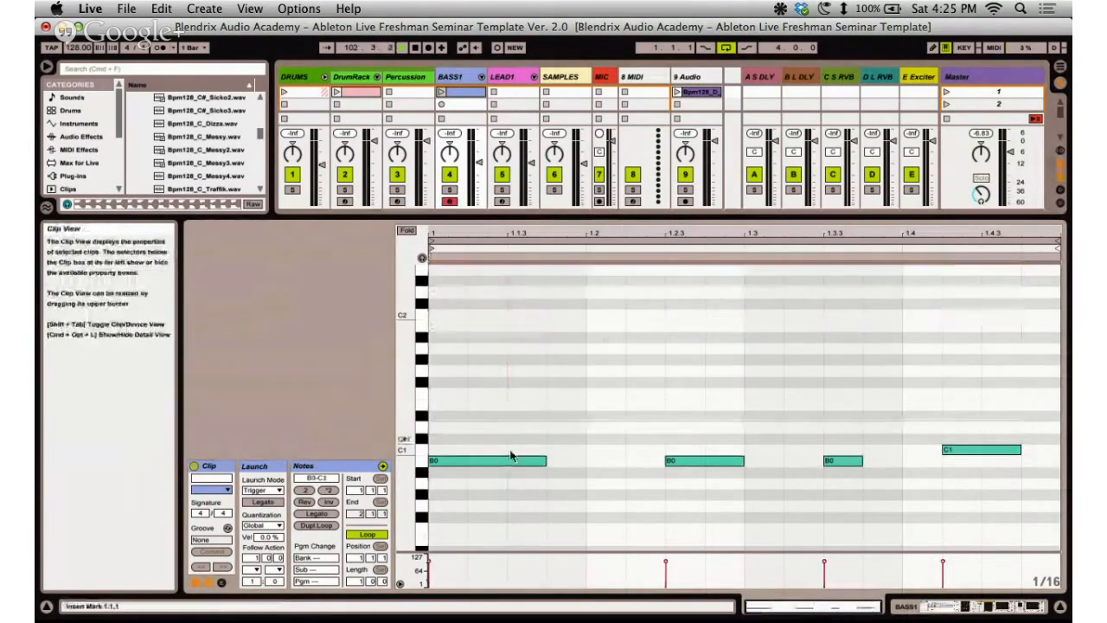
click(863, 364)
click(628, 420)
click(581, 418)
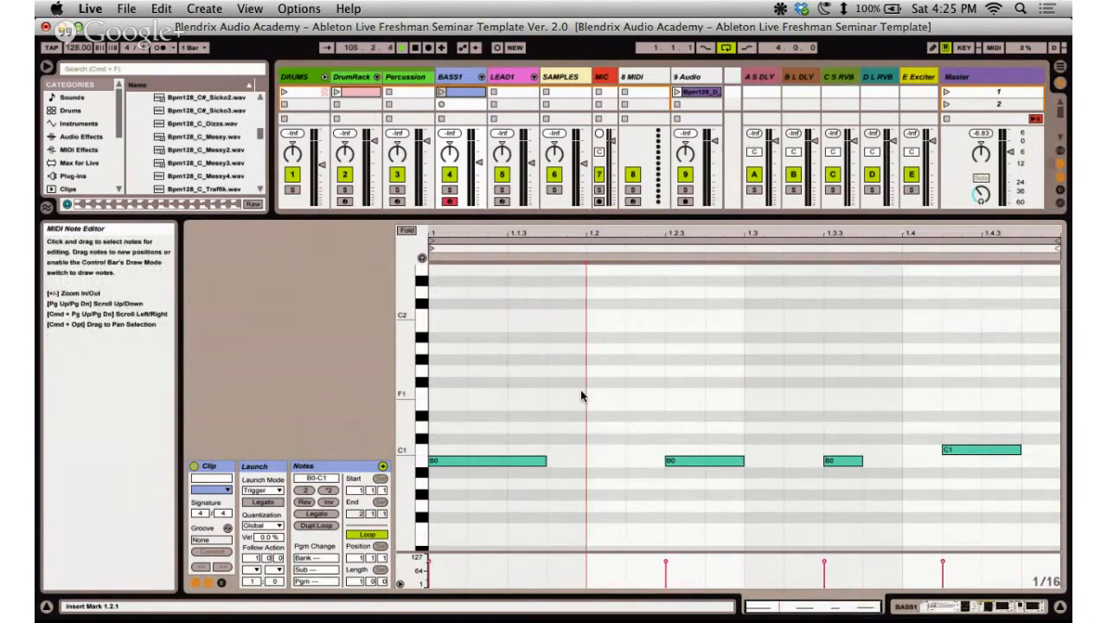
Enlarge the velocity editor of the BASS1 clip and lower the first B0 note's velocity to 86.
key(super+Tab)
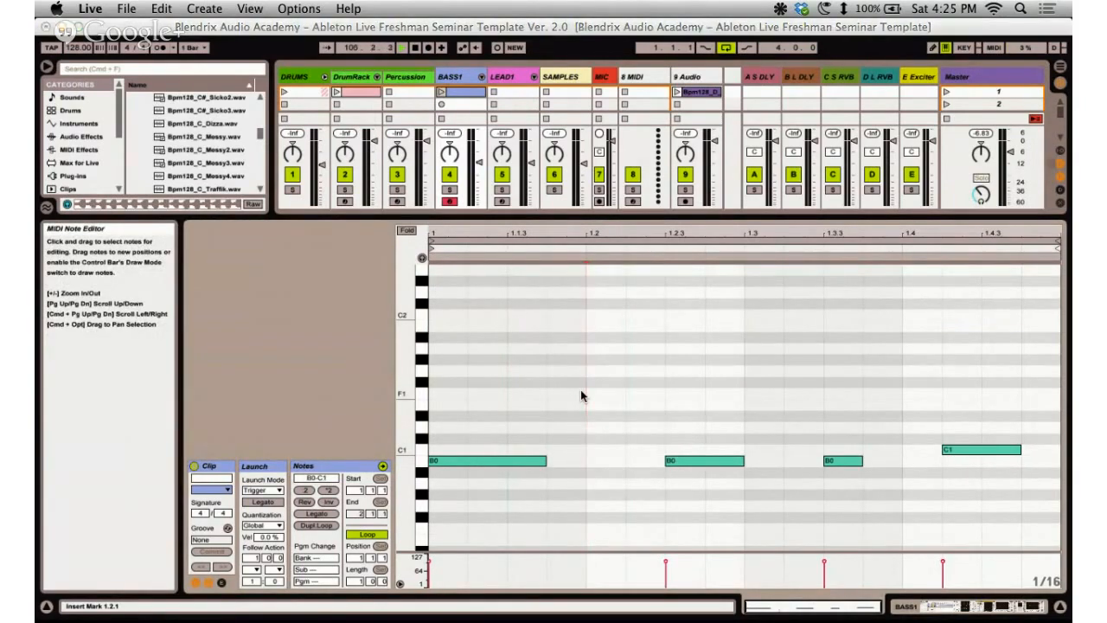
key(super+Tab)
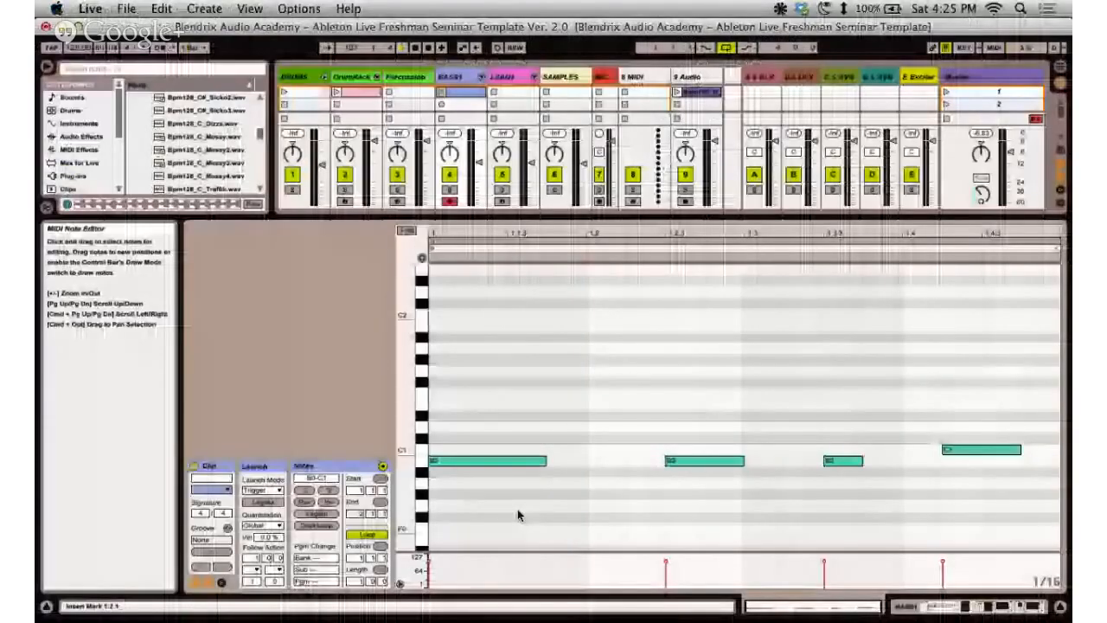
drag(554, 551, 568, 483)
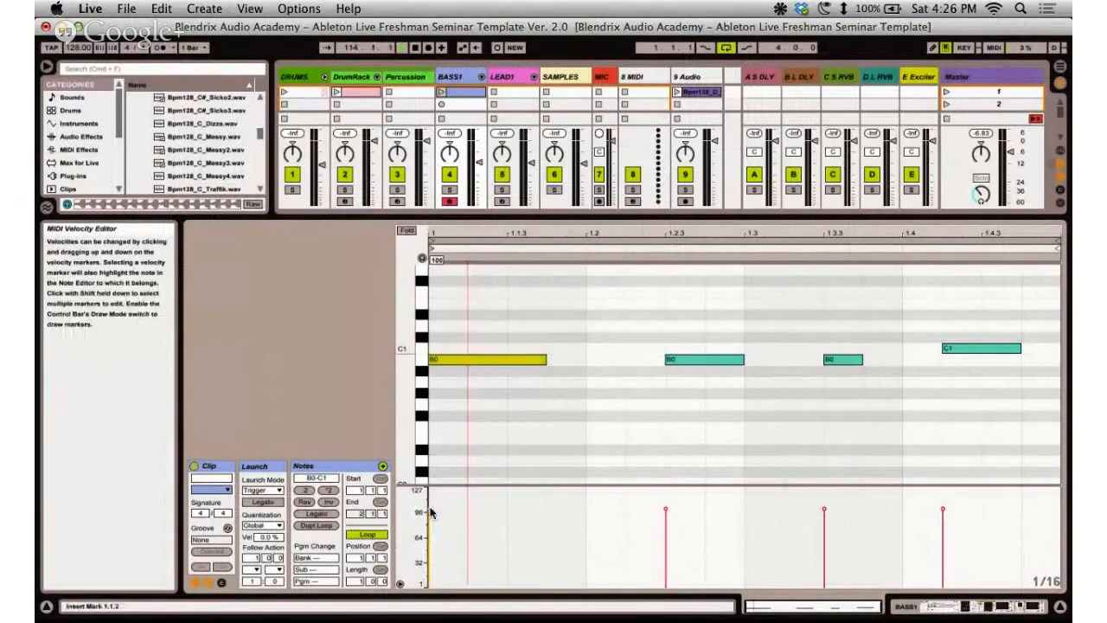
mouse_move(430, 512)
mouse_down()
mouse_move(431, 550)
mouse_move(431, 505)
mouse_move(430, 518)
mouse_up()
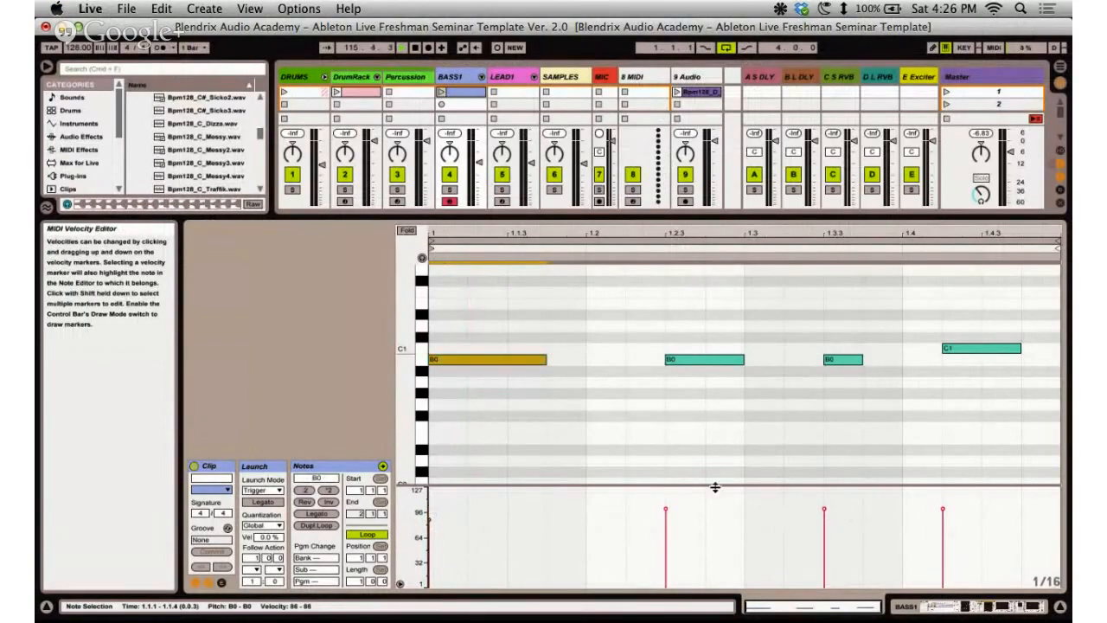
click(596, 518)
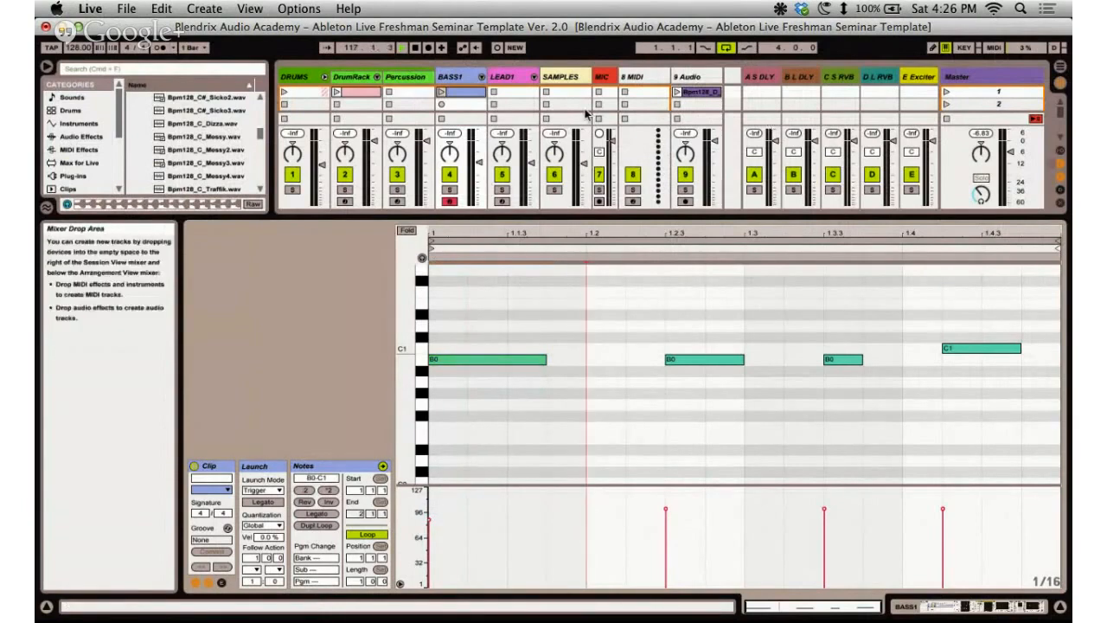
Open the DrumRack clip and add eight consecutive 1/16 Snare 1 notes from 1.3 through 1.4.4.
click(349, 91)
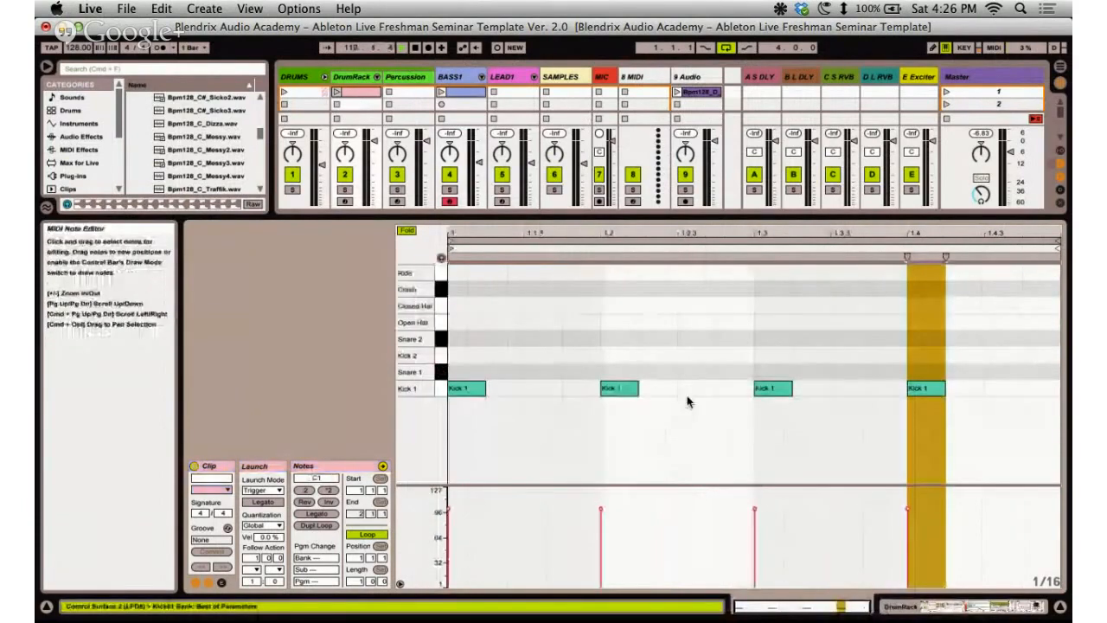
click(639, 342)
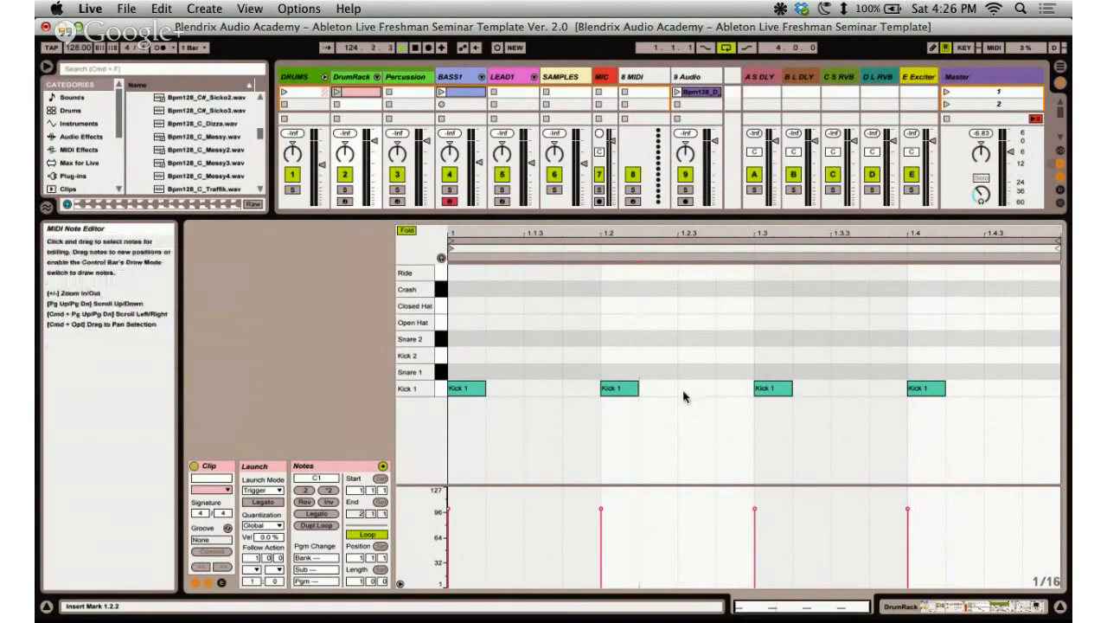
double_click(770, 371)
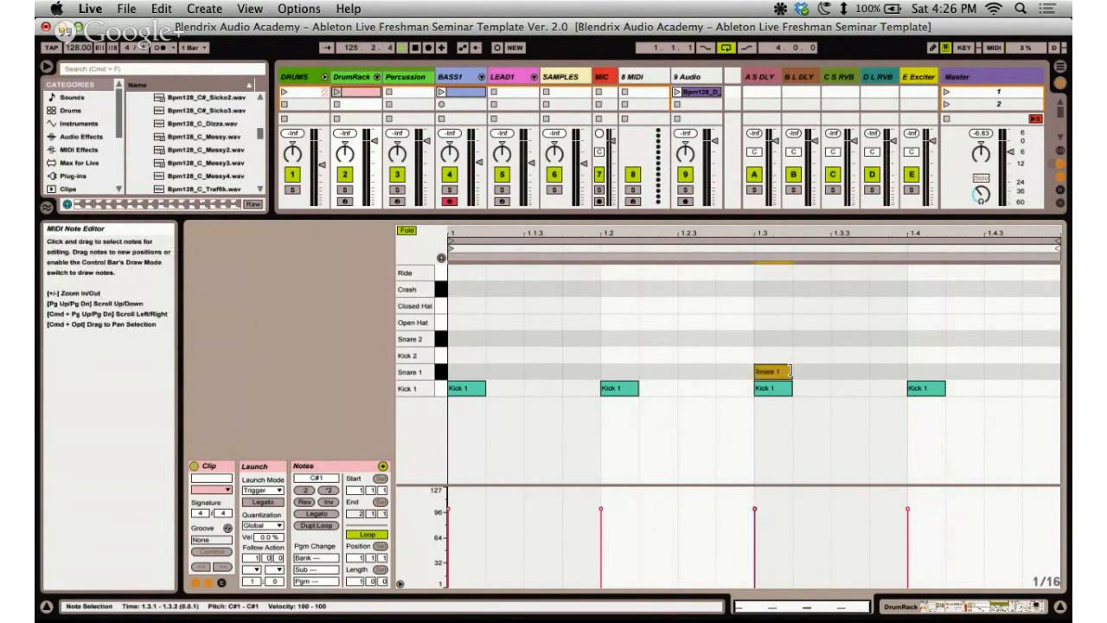
double_click(808, 371)
double_click(843, 371)
double_click(889, 371)
double_click(940, 371)
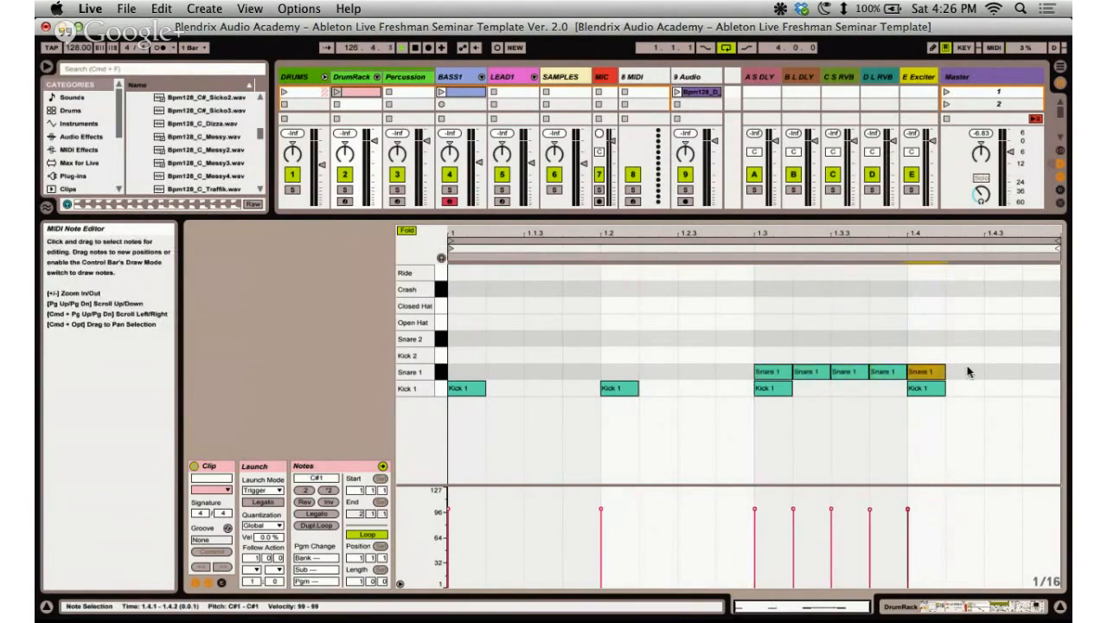
double_click(970, 371)
double_click(1003, 371)
double_click(1038, 371)
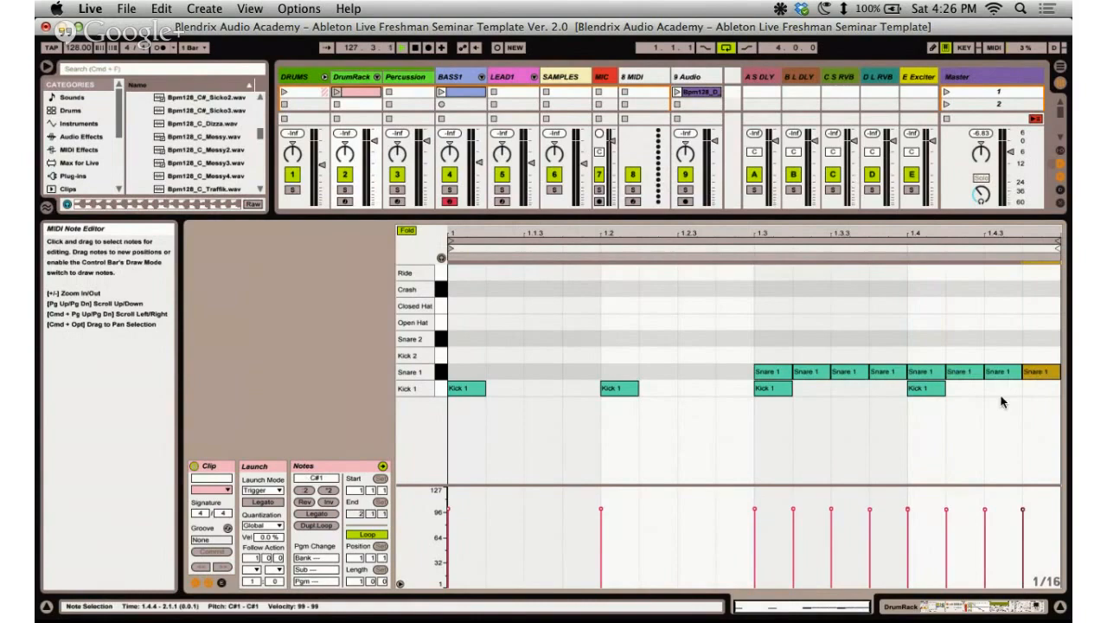
click(939, 408)
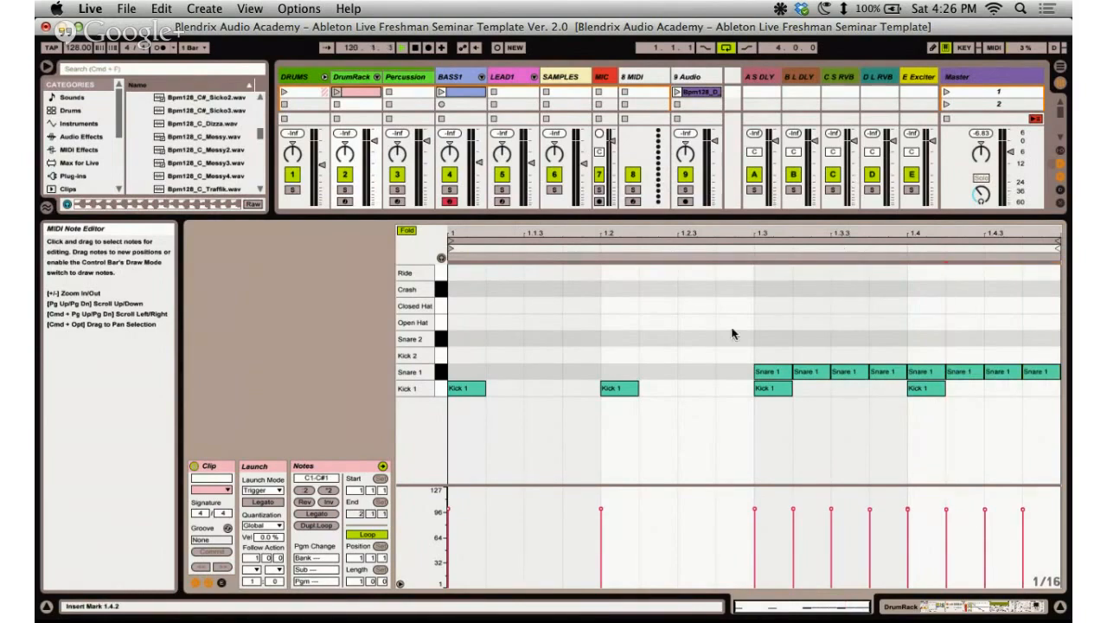
Select the eight Snare 1 notes and draw a rising velocity ramp across them, from 24 to 101.
drag(733, 334, 1068, 376)
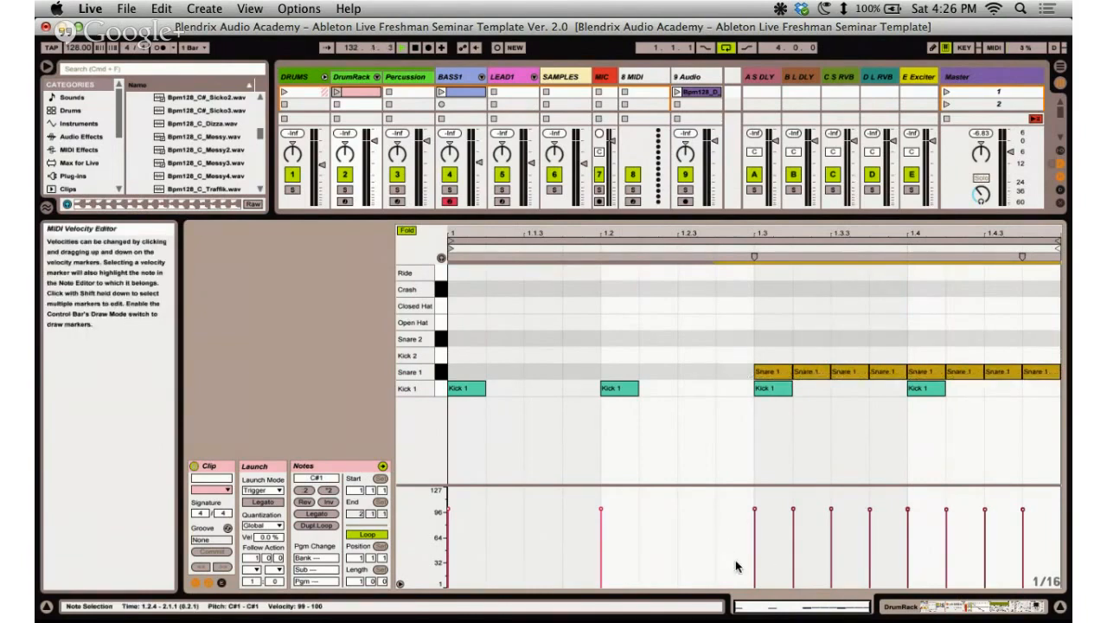
drag(863, 544, 1059, 498)
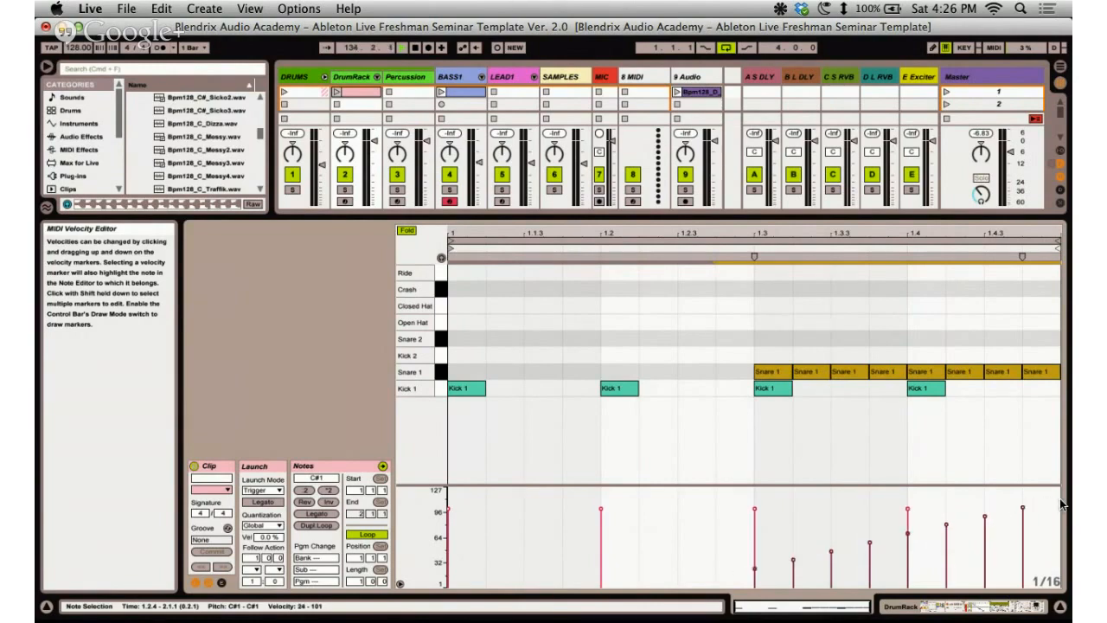
click(855, 443)
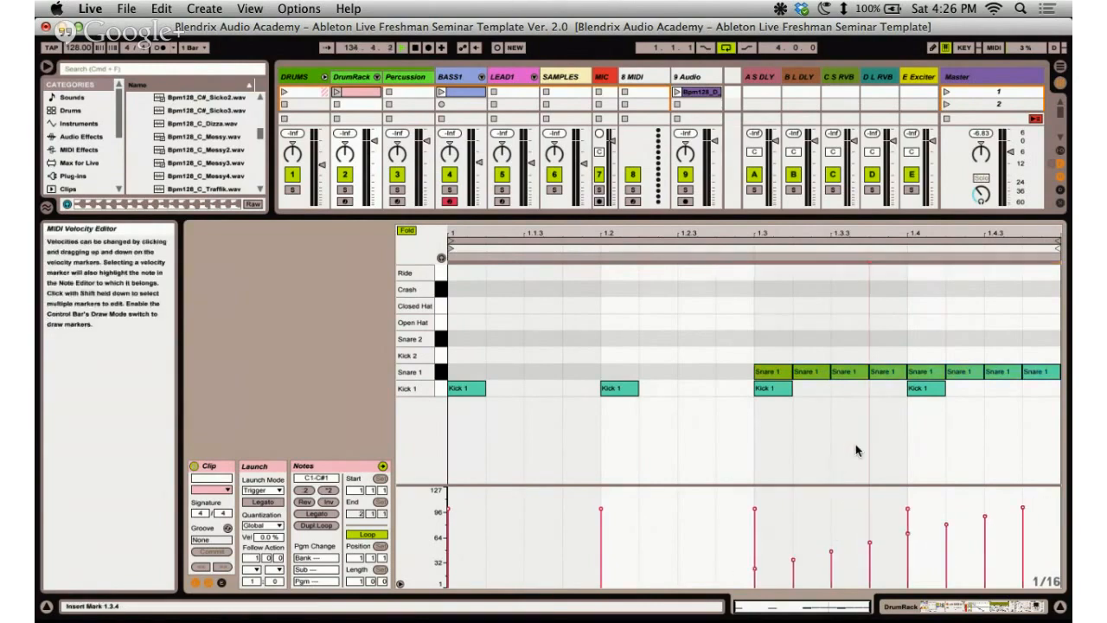
Examine the rising velocities of the Snare 1 notes, singly and together, and the overlapping Snare 1 and Kick 1 markers at 1.3.
click(773, 373)
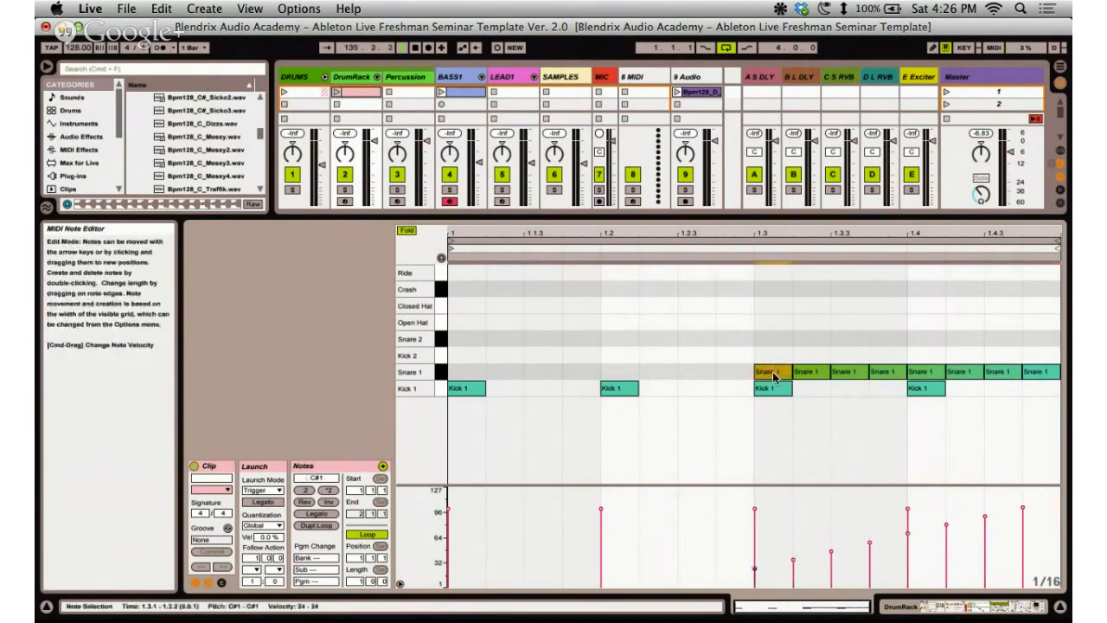
click(844, 374)
click(932, 374)
click(963, 375)
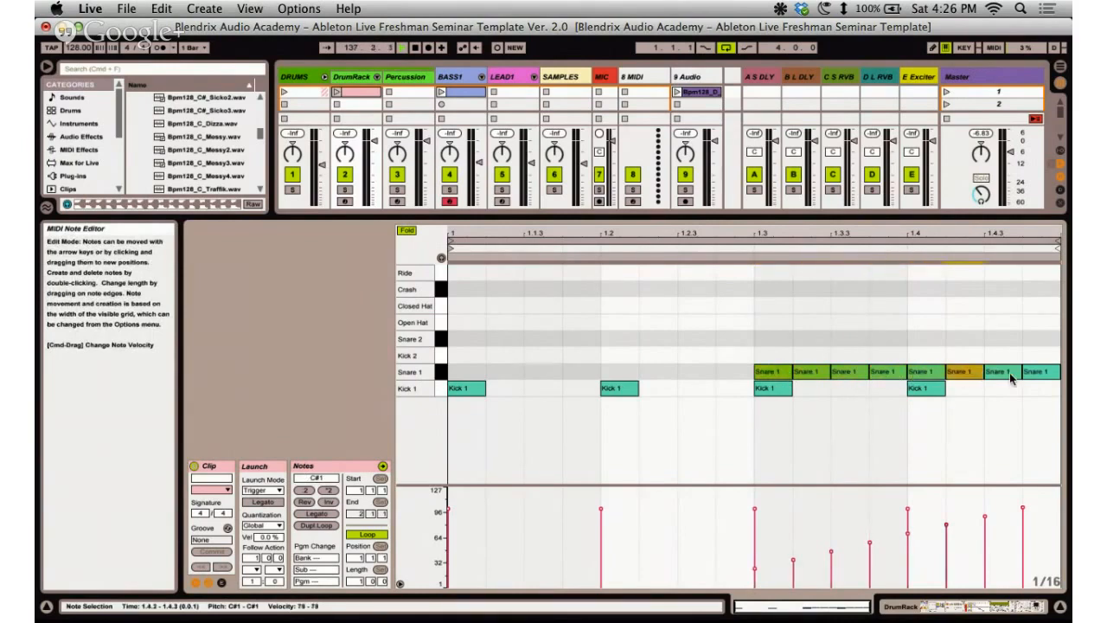
click(1011, 375)
click(1040, 374)
click(697, 413)
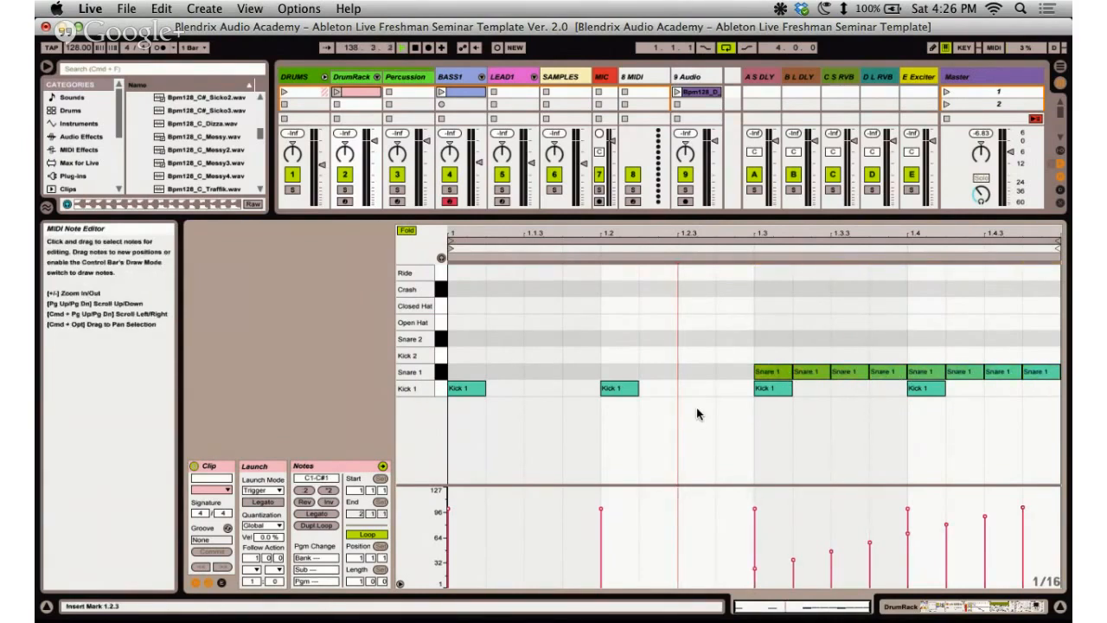
drag(751, 354, 1042, 375)
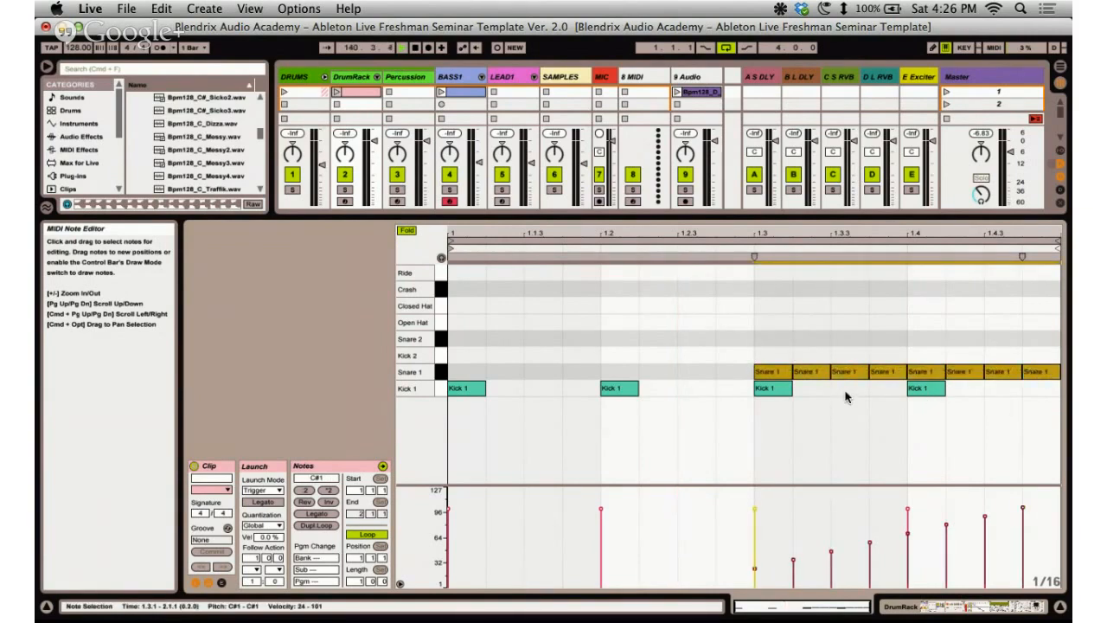
click(789, 403)
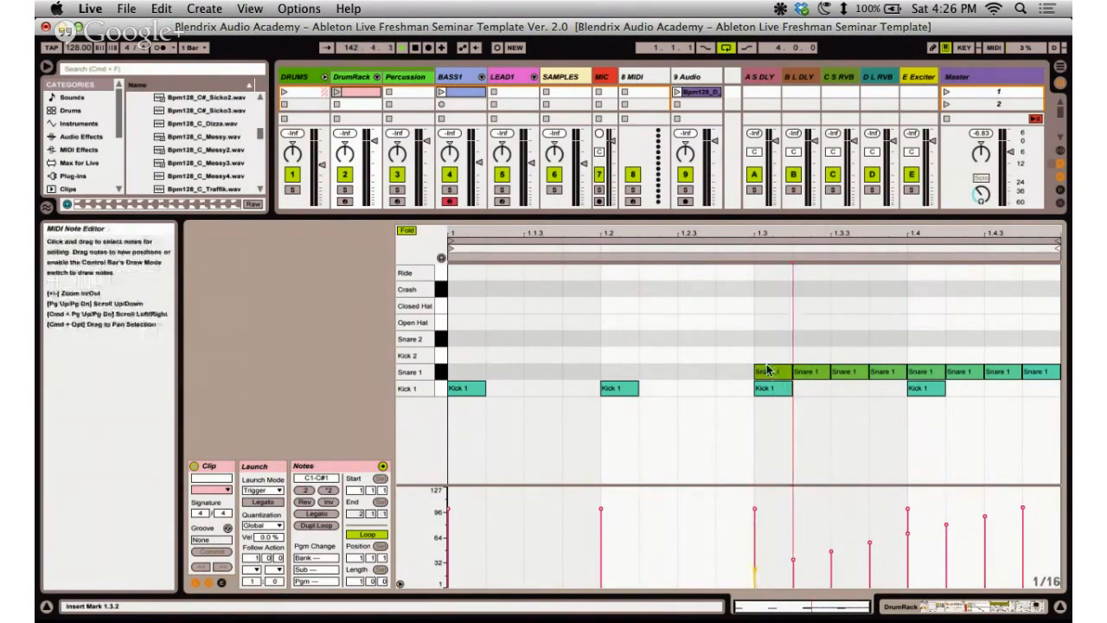
click(757, 567)
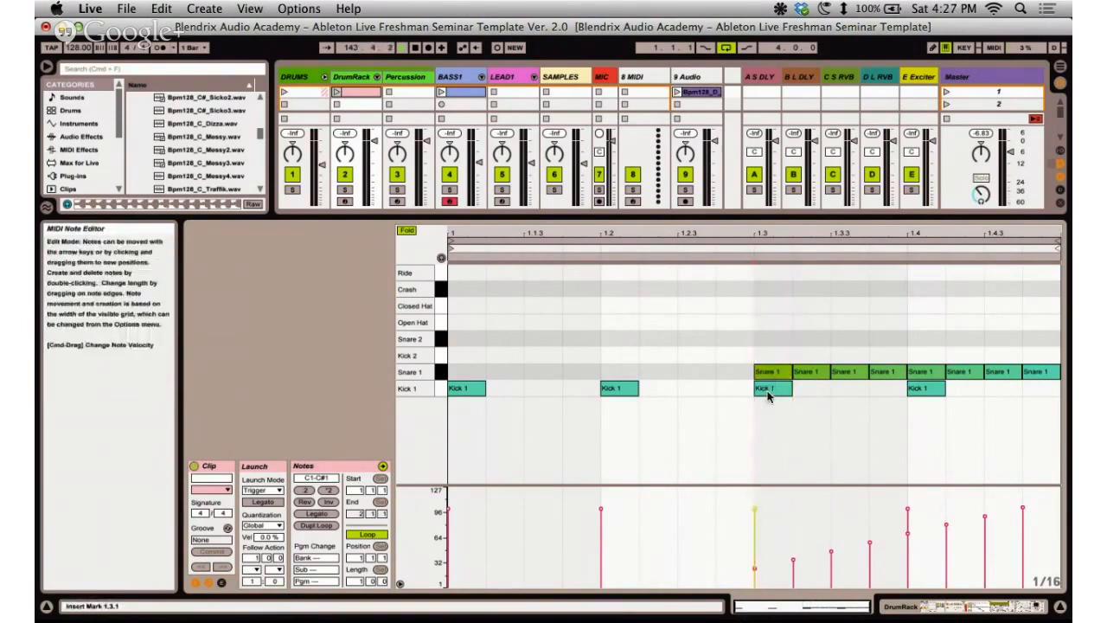
click(804, 445)
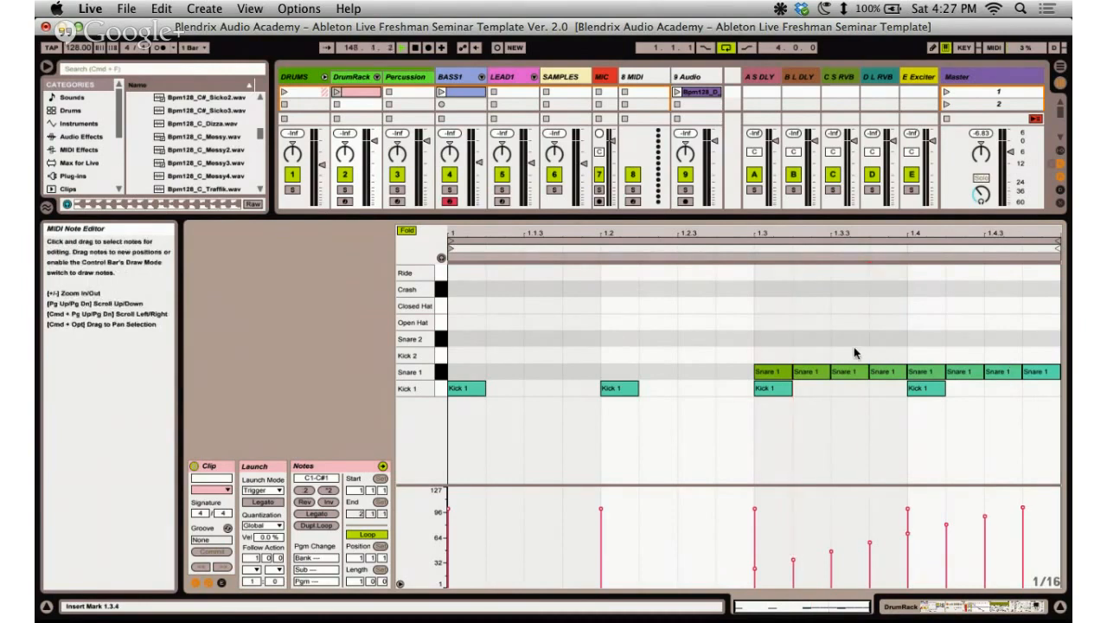
click(1055, 444)
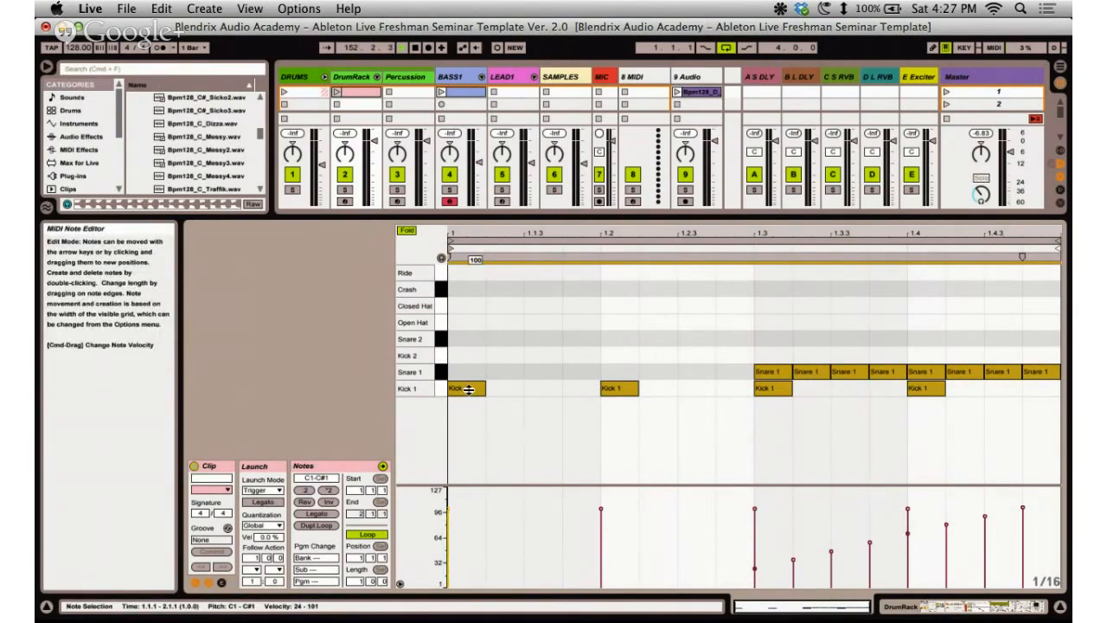
Select all DrumRack clip notes, scale their velocities together down to 10–44 and back up to 24–102, and clear the selection.
key(super+a)
drag(468, 389, 467, 389)
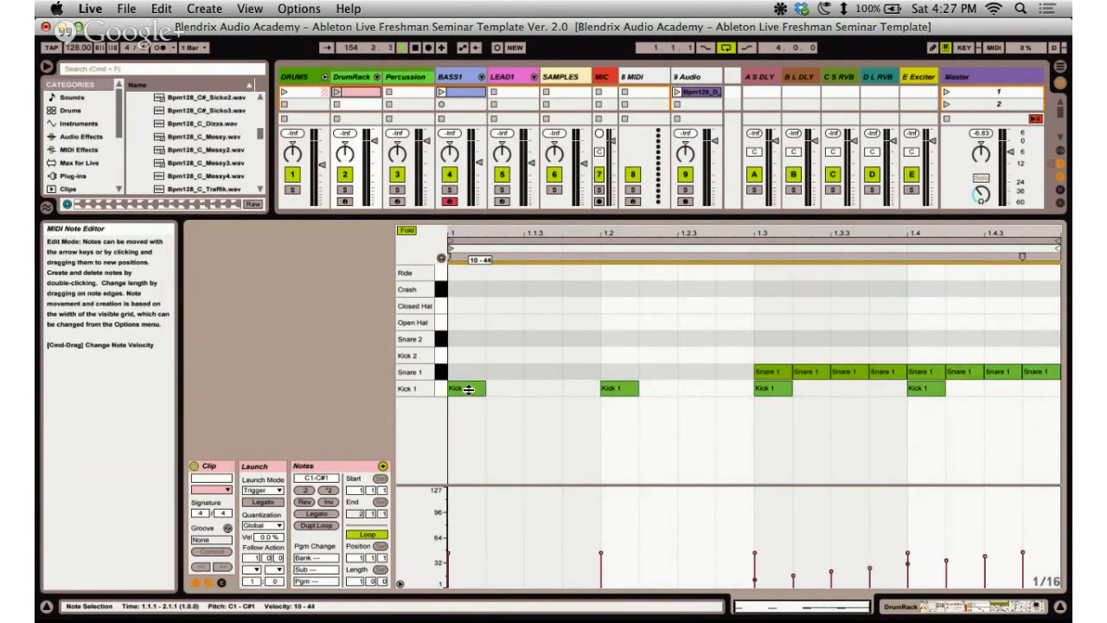
drag(468, 389, 468, 389)
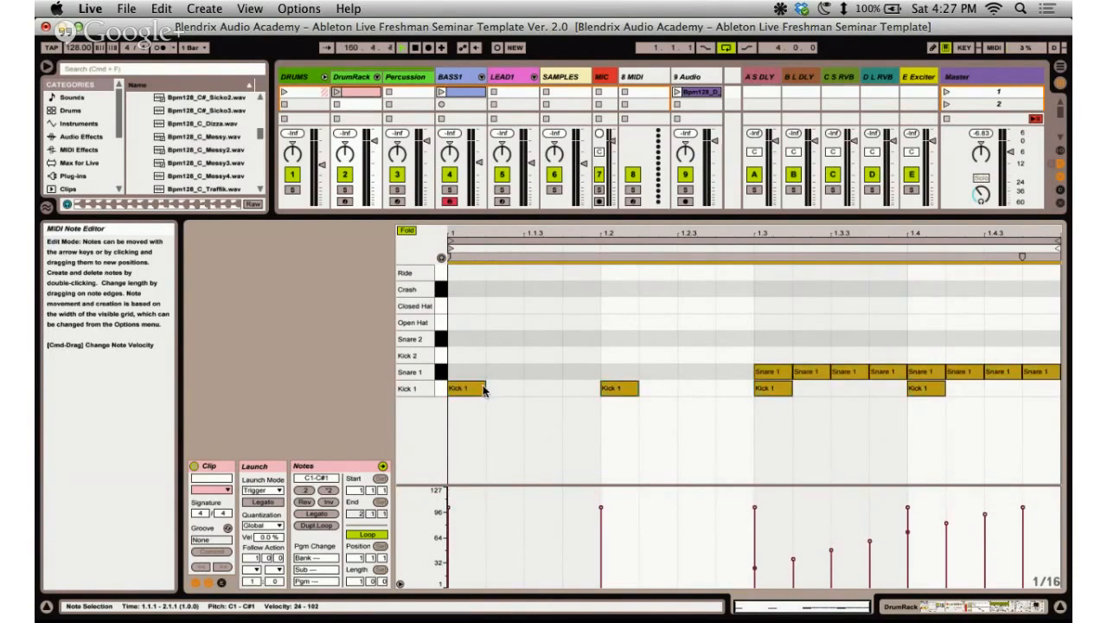
click(684, 449)
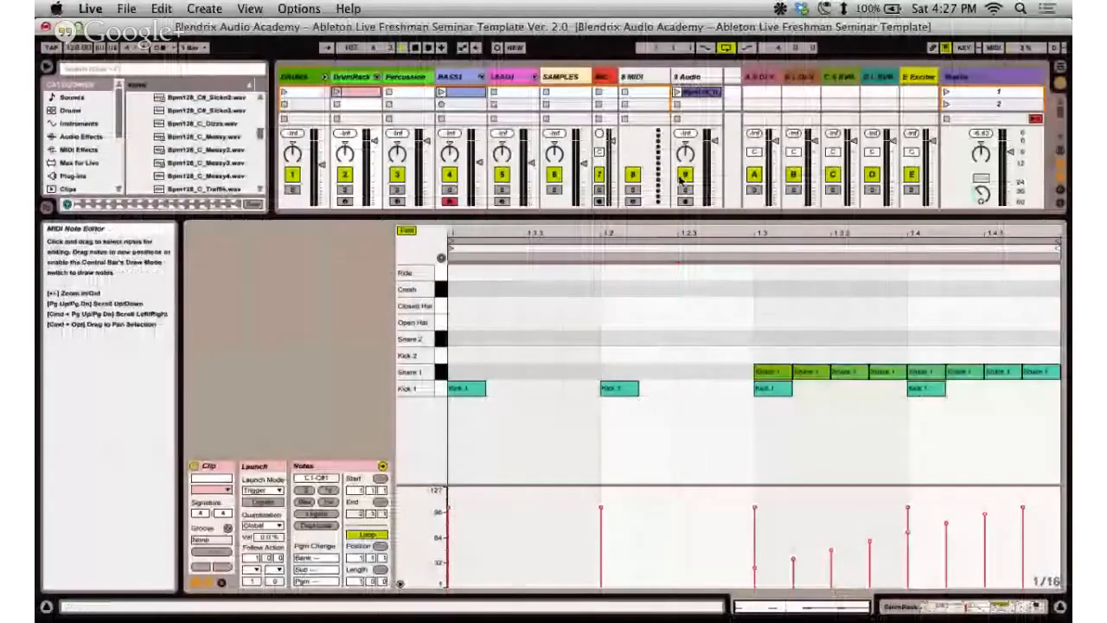
Open the BASS1 clip and show its Envelopes box with the MIDI Ctrl Pitch Bend envelope.
click(458, 92)
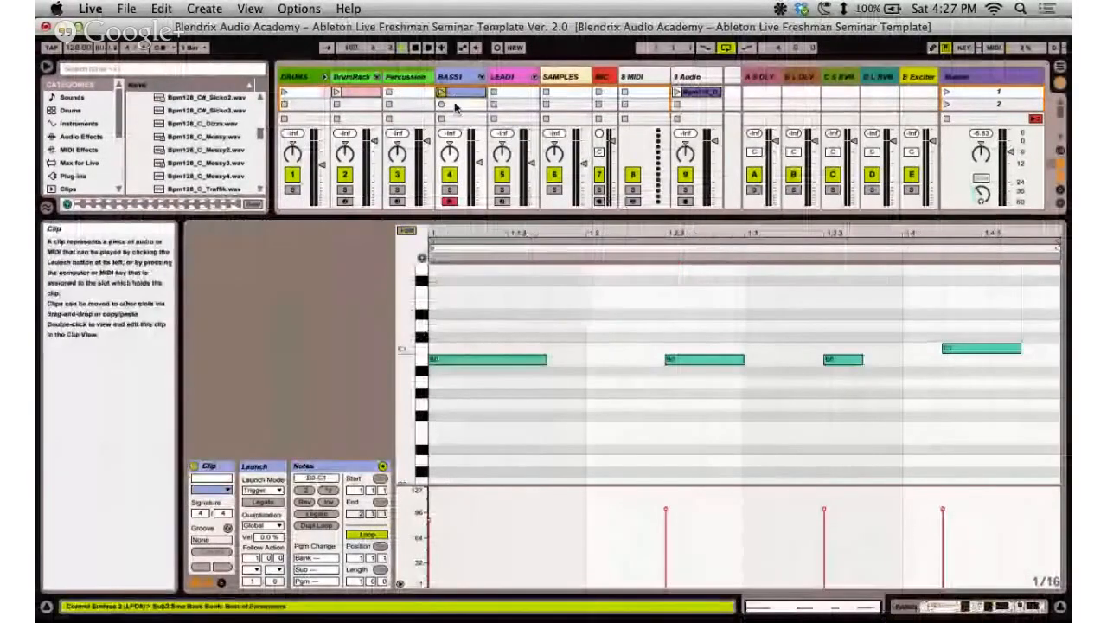
click(213, 585)
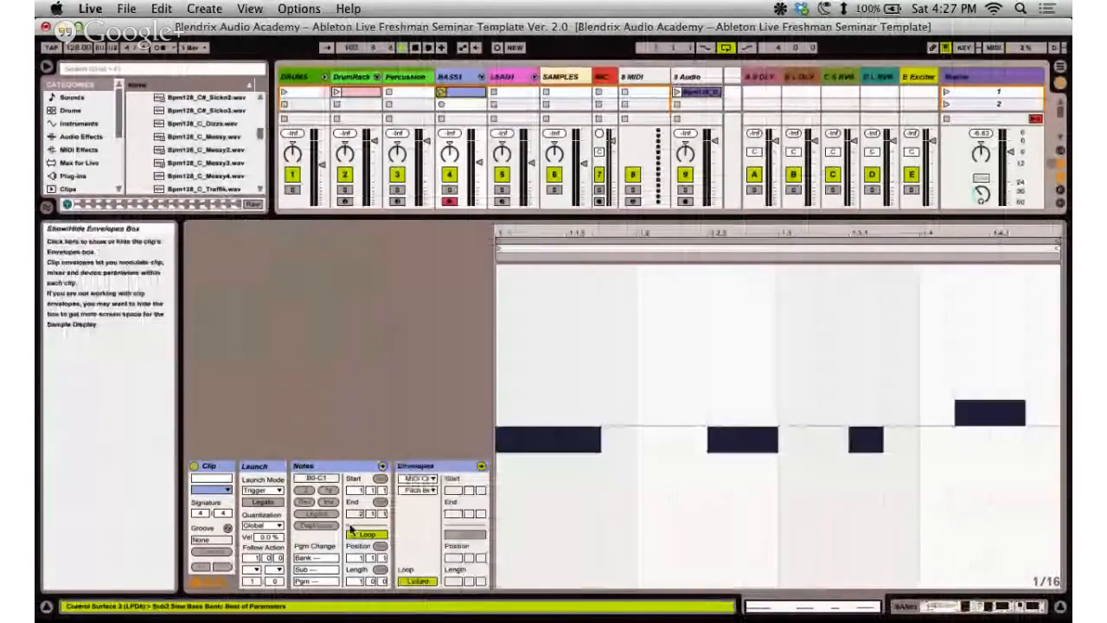
click(424, 481)
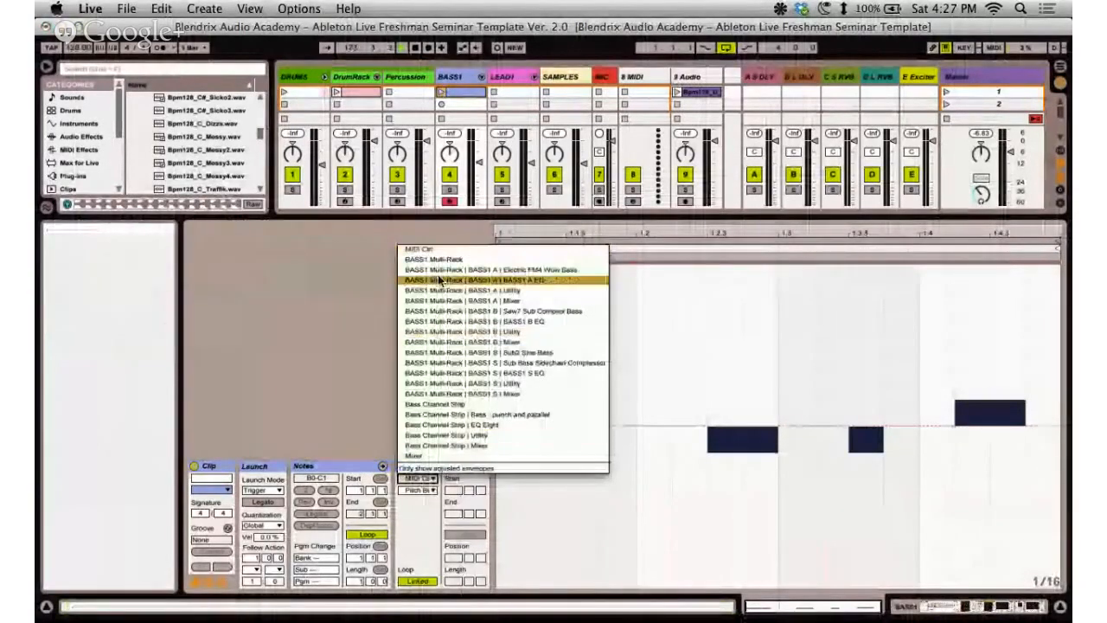
click(424, 496)
click(424, 494)
click(424, 494)
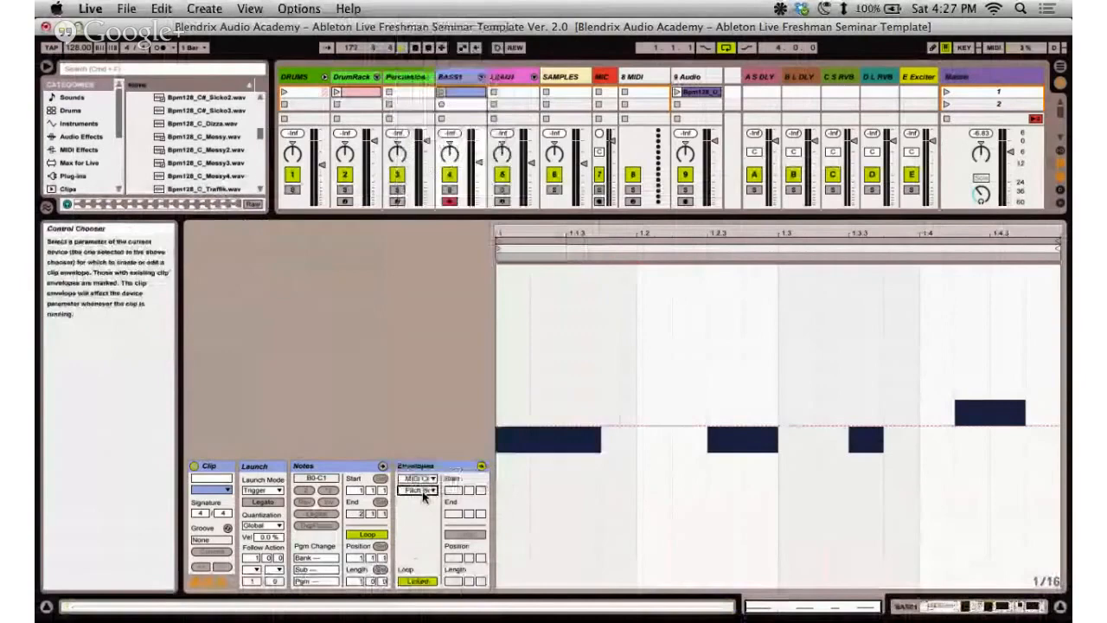
Add pitch bend breakpoints at the start and end of the first note and pull a middle one down to the minimum.
click(501, 427)
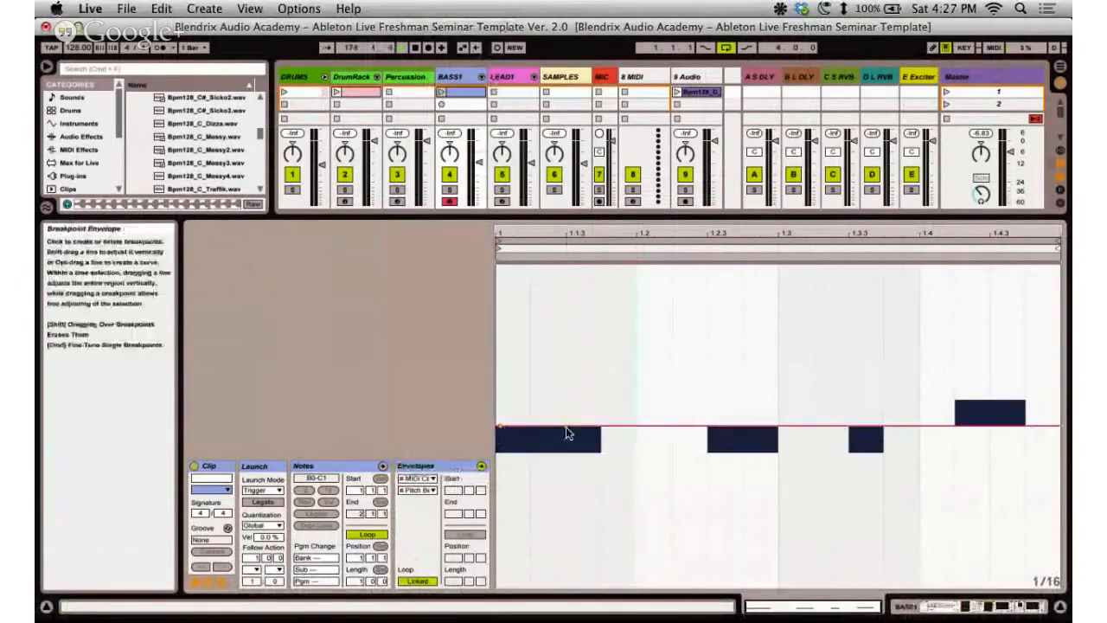
click(598, 425)
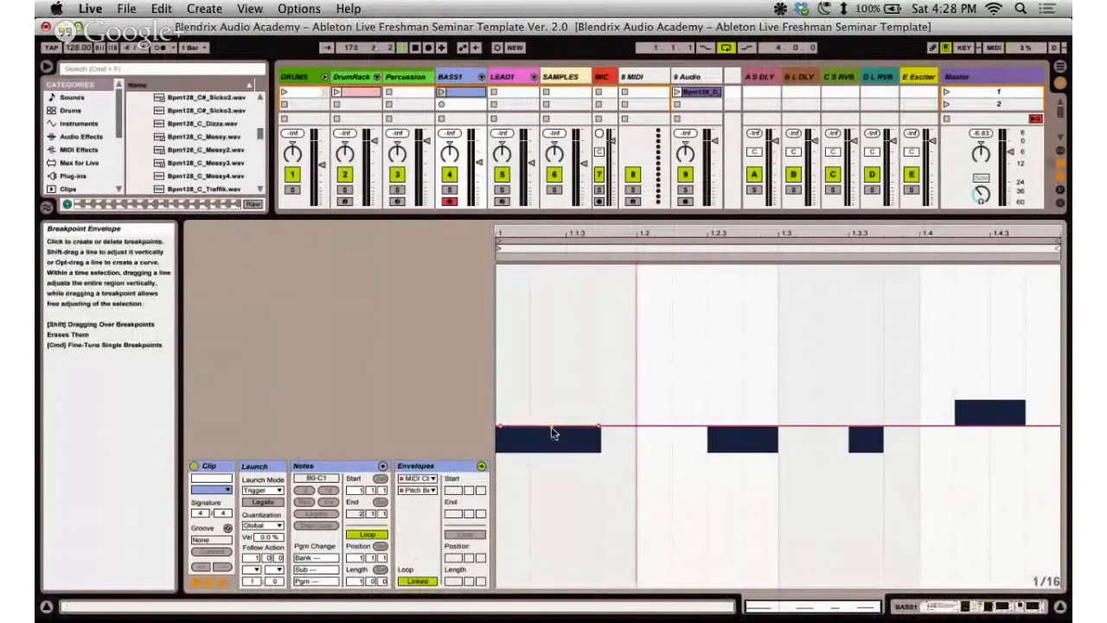
drag(550, 426, 549, 584)
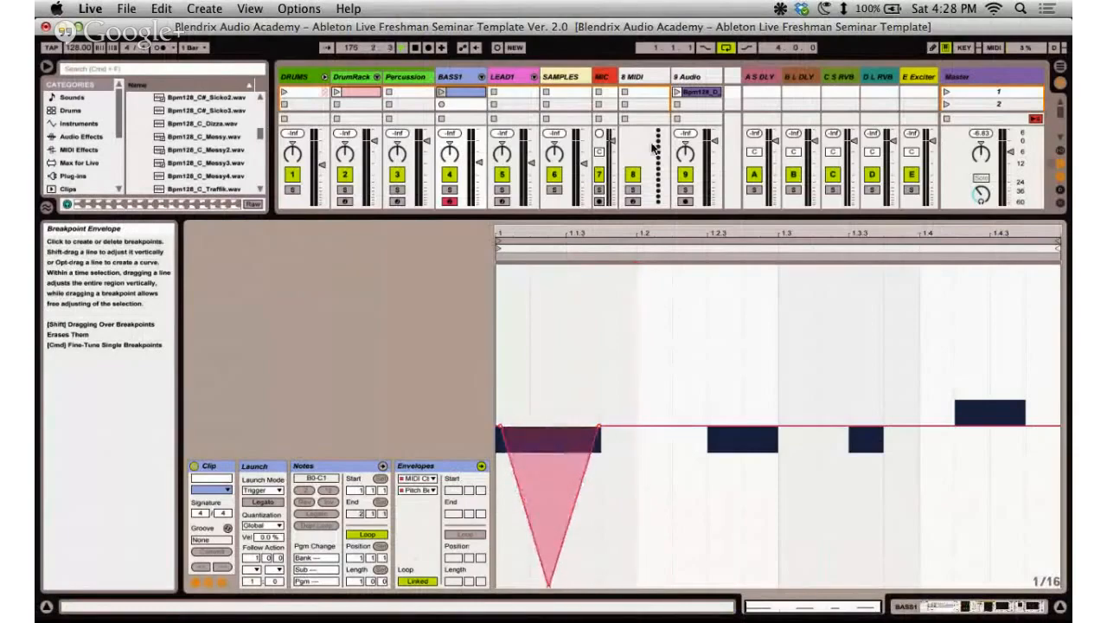
Show the BASS1 track's devices and examine the Electric FM4 Wow Bass instrument and its oscillators.
double_click(453, 77)
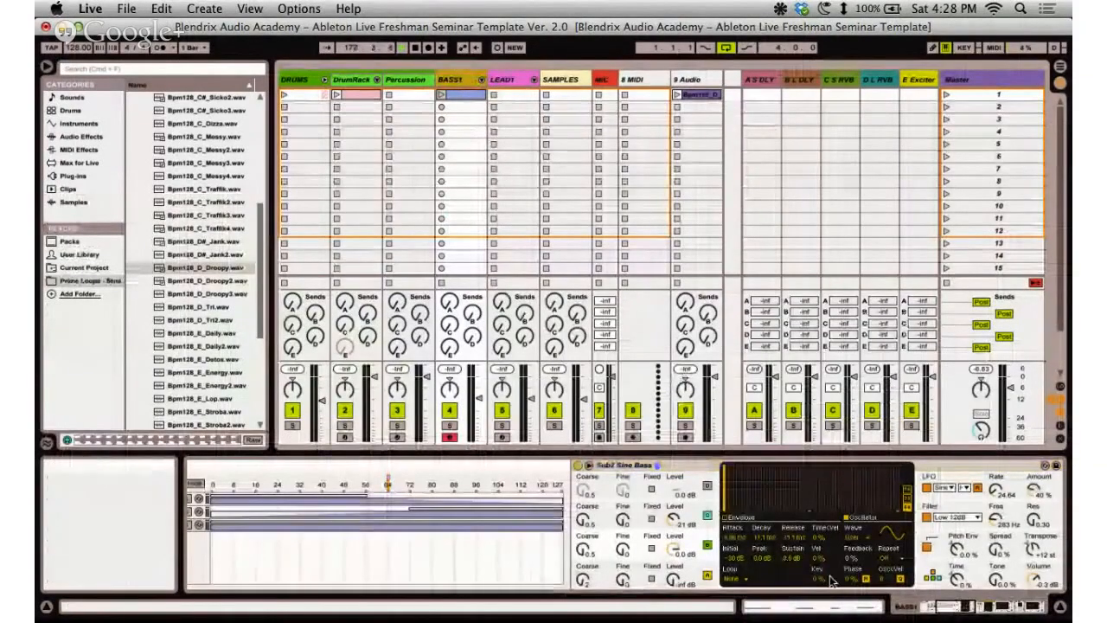
drag(943, 605, 968, 611)
click(428, 499)
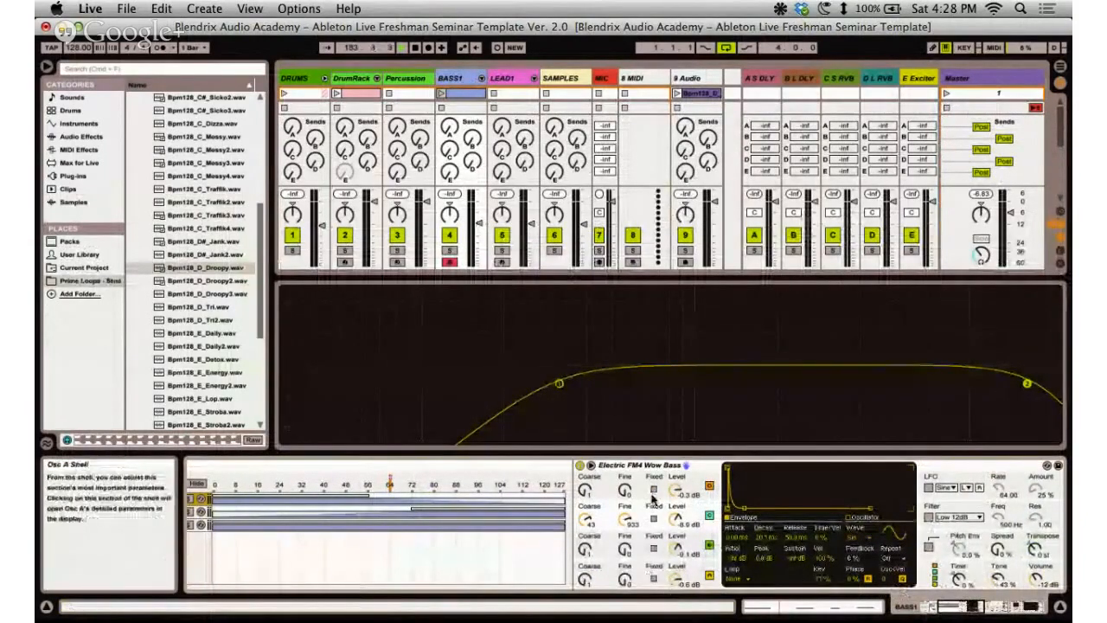
click(666, 577)
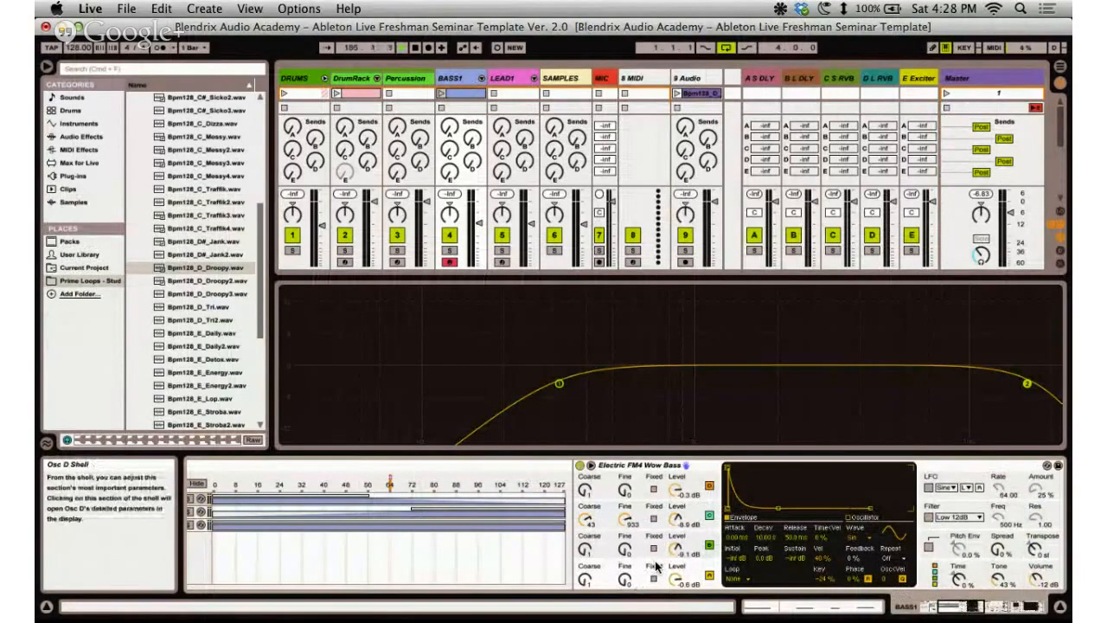
click(980, 571)
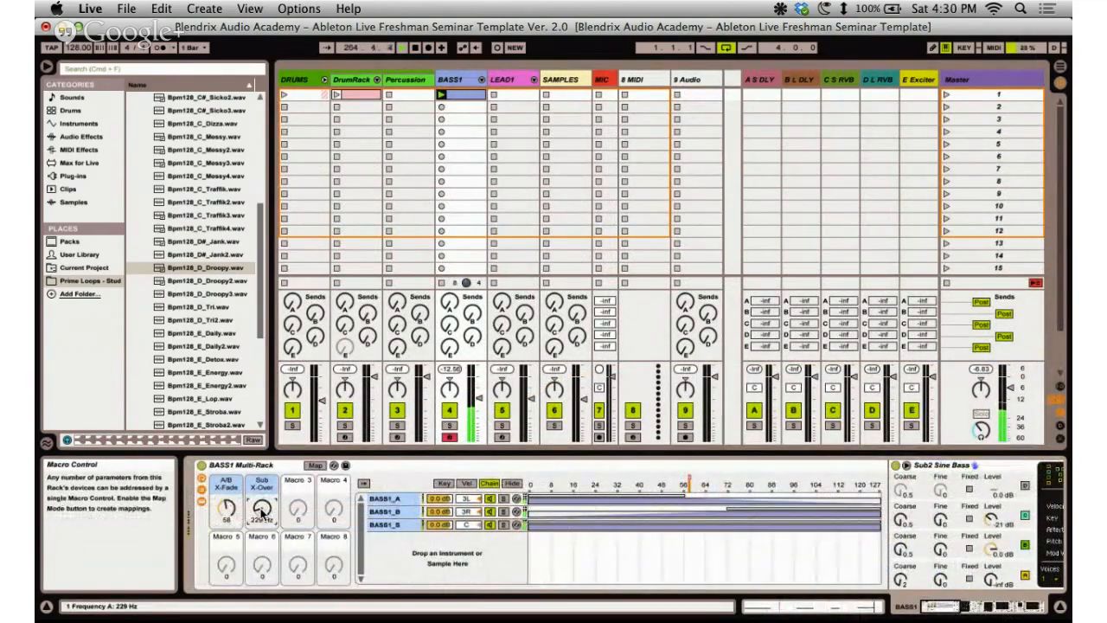
Lower the system volume and reopen the BASS1 clip's MIDI Ctrl Pitch Bend envelope.
key(XF86AudioLowerVolume)
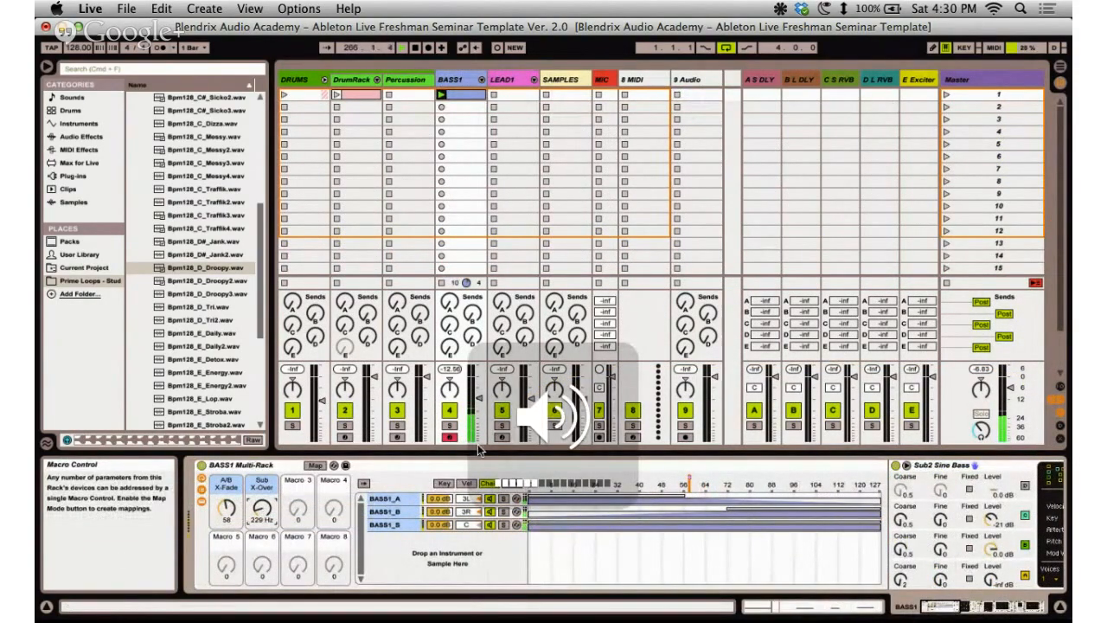
double_click(459, 95)
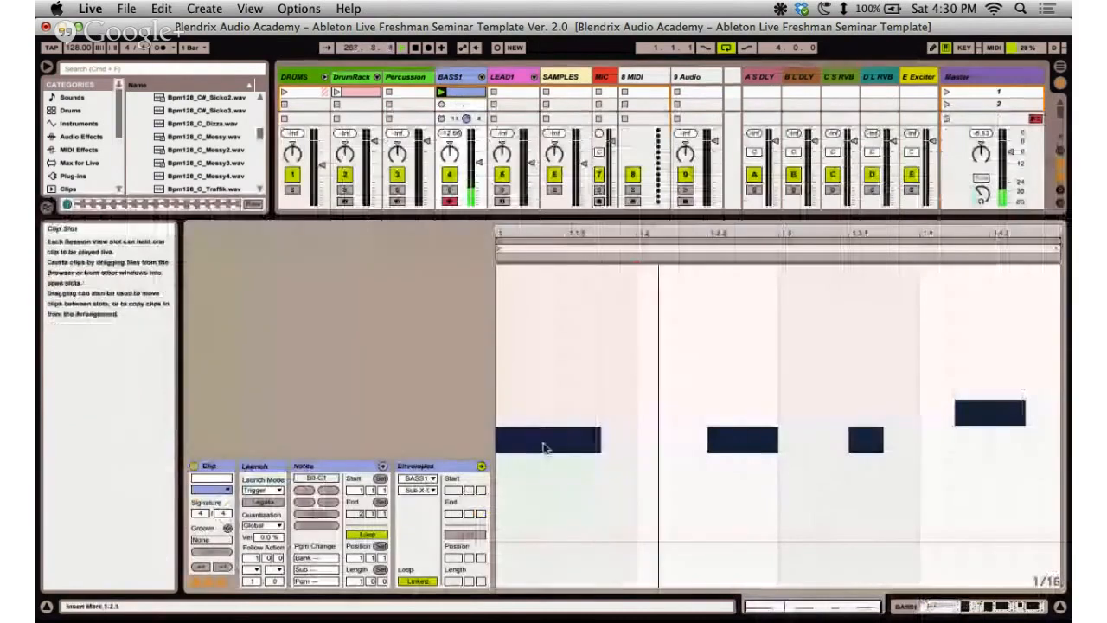
click(419, 490)
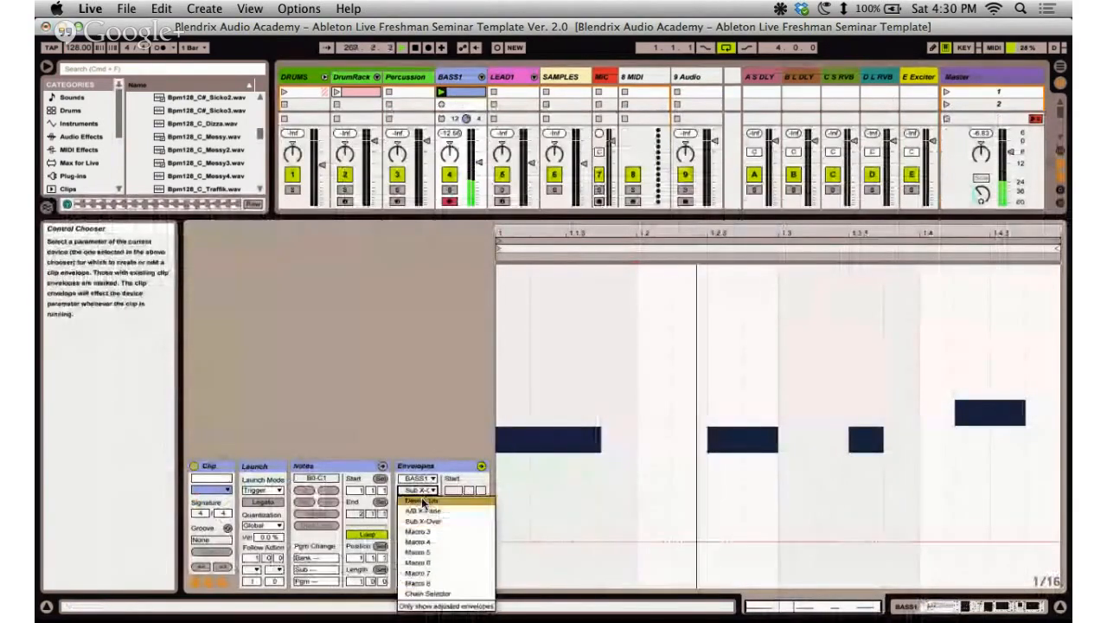
click(417, 477)
click(422, 255)
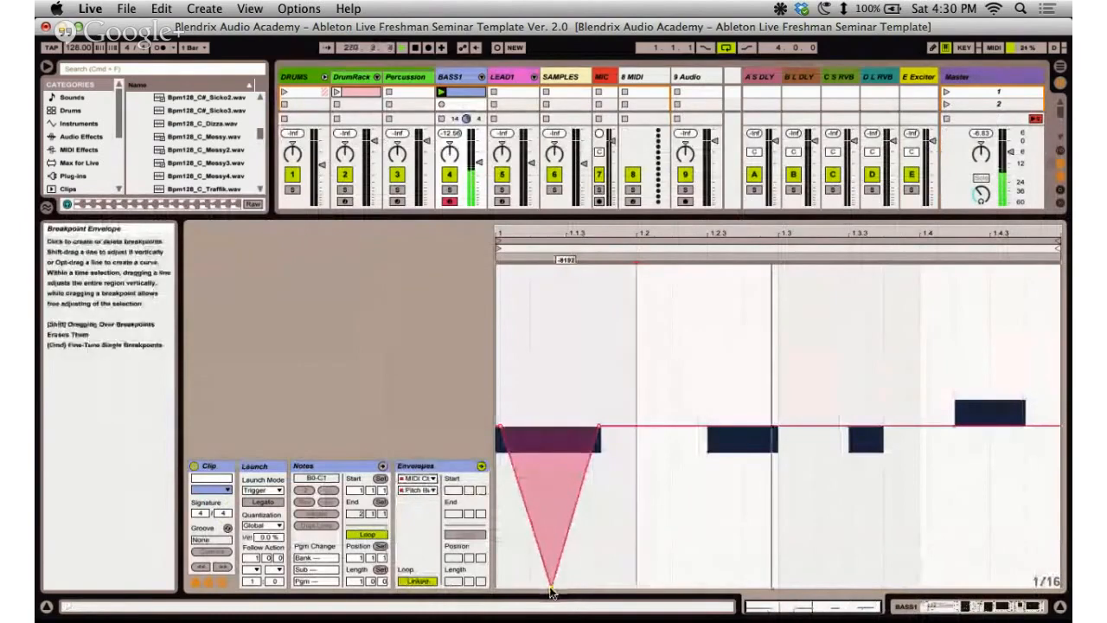
Reshape the pitch bend into a ramp falling across the first note, from well above centre to the minimum at its end.
drag(550, 586, 599, 586)
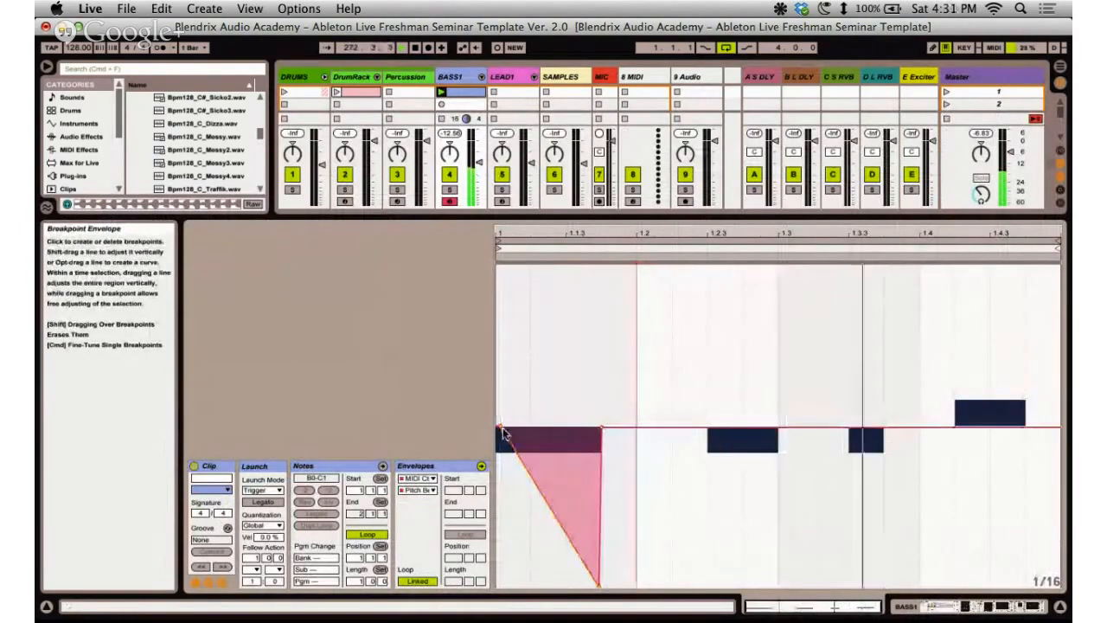
drag(505, 435, 518, 319)
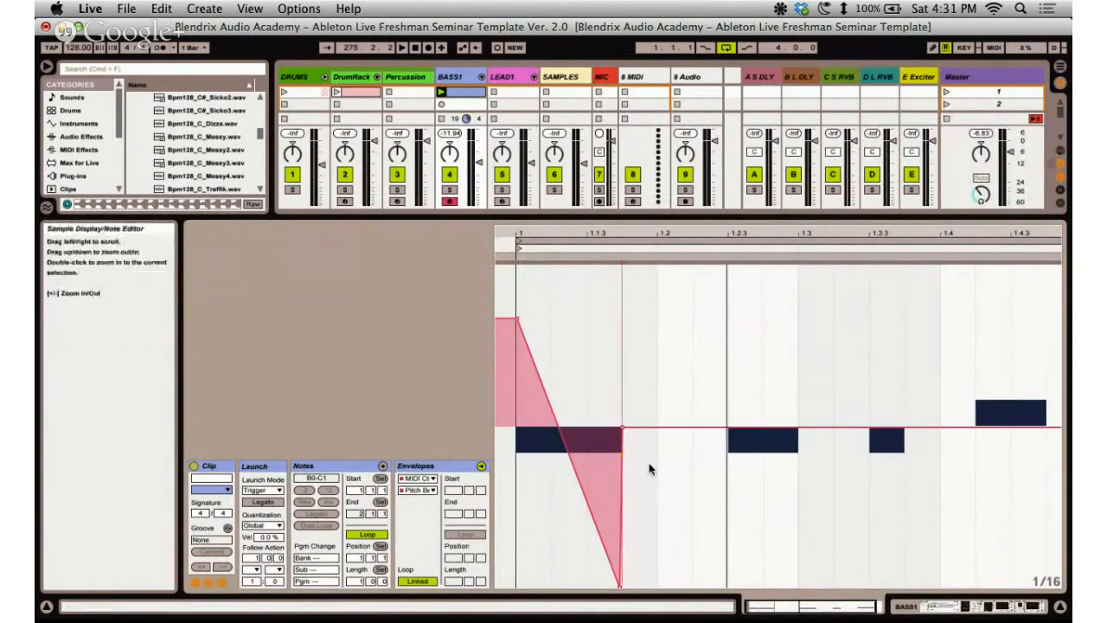
click(696, 486)
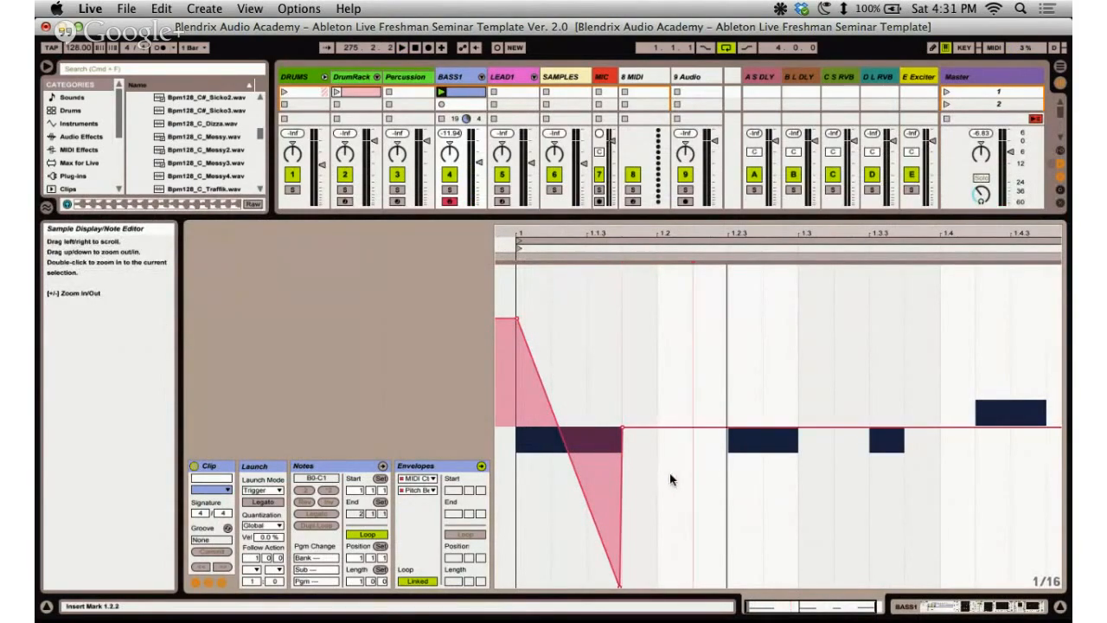
click(671, 480)
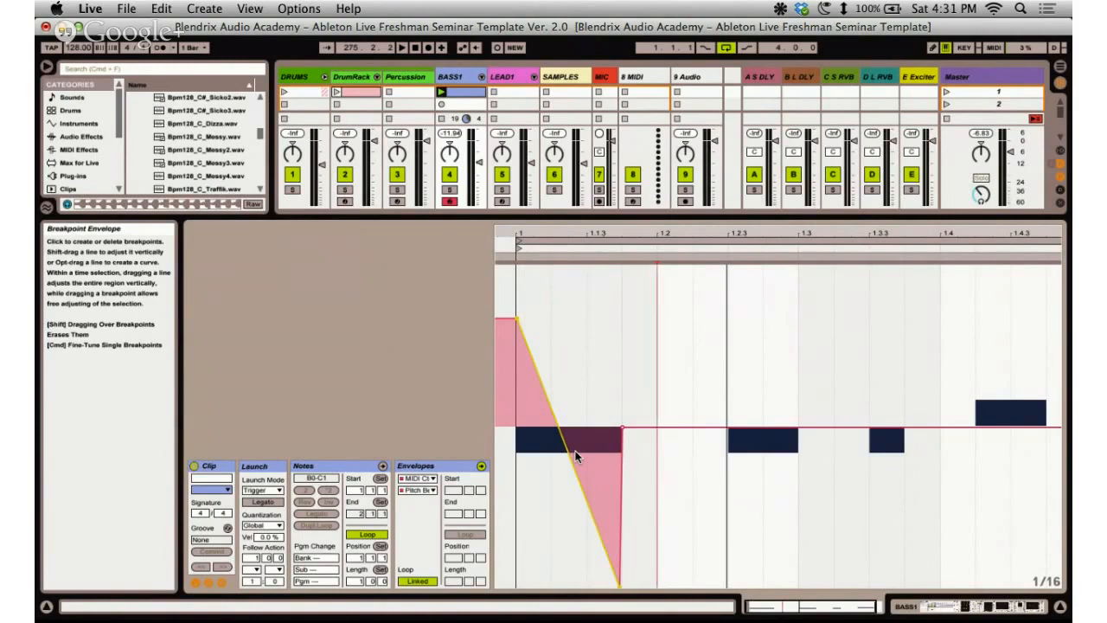
click(689, 338)
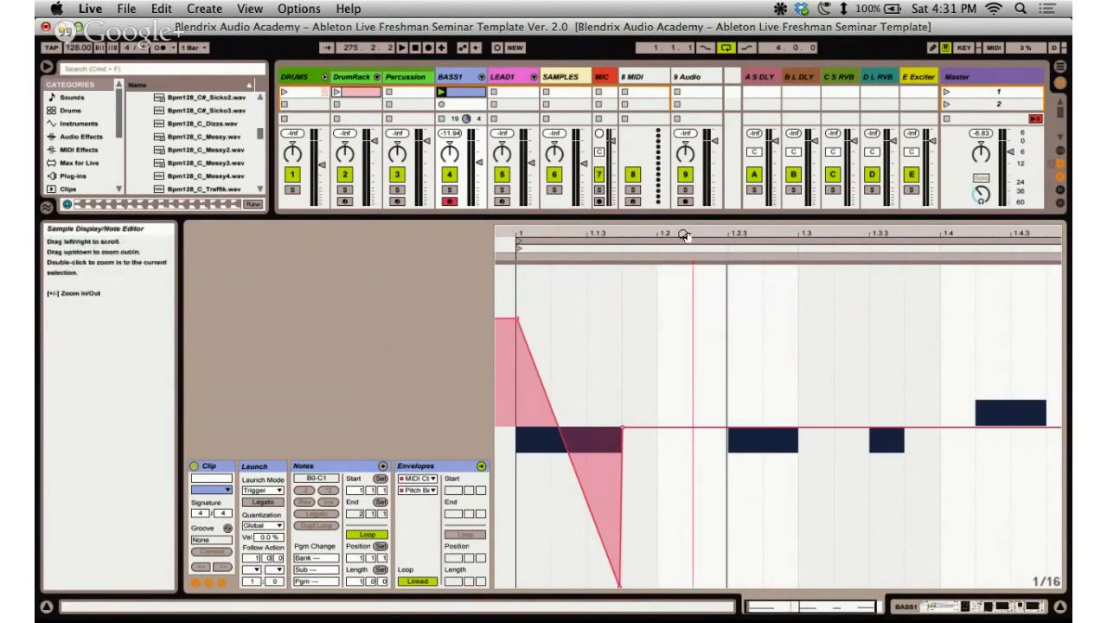
drag(702, 227, 684, 289)
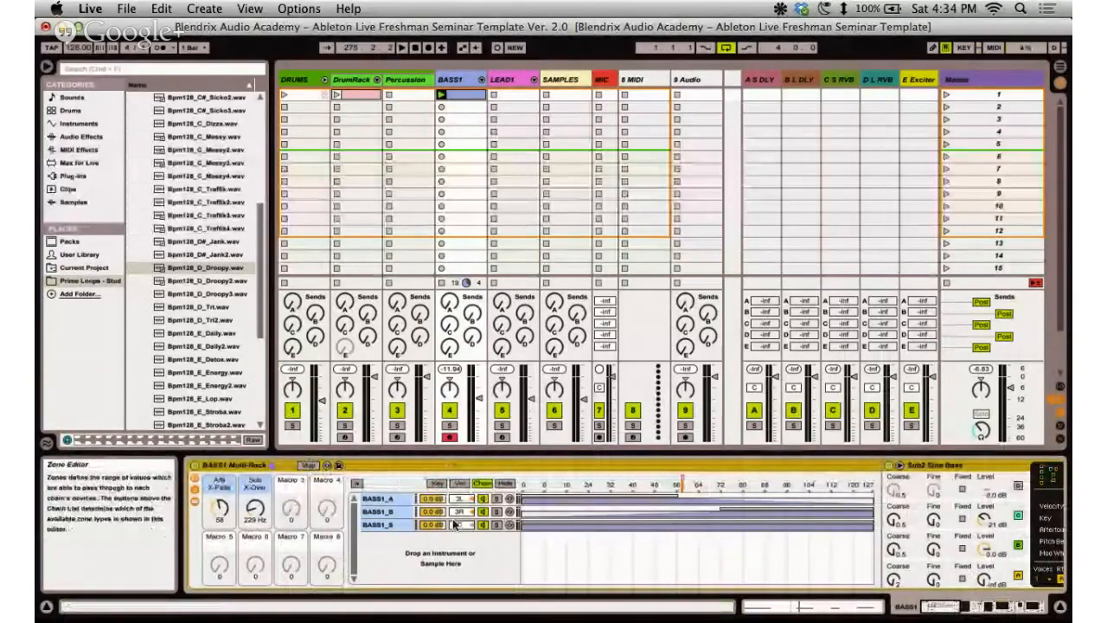
Show the crossfader section and assign DRUMS, Percussion and LEAD1 to A, and DrumRack, BASS1 and SAMPLES to B.
click(1057, 412)
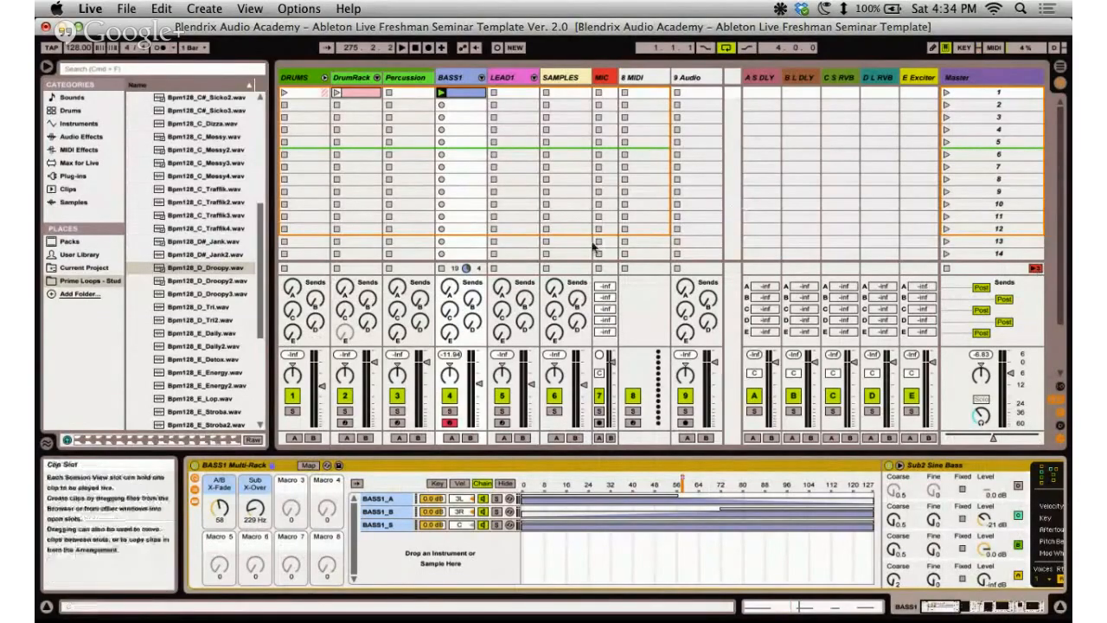
click(294, 437)
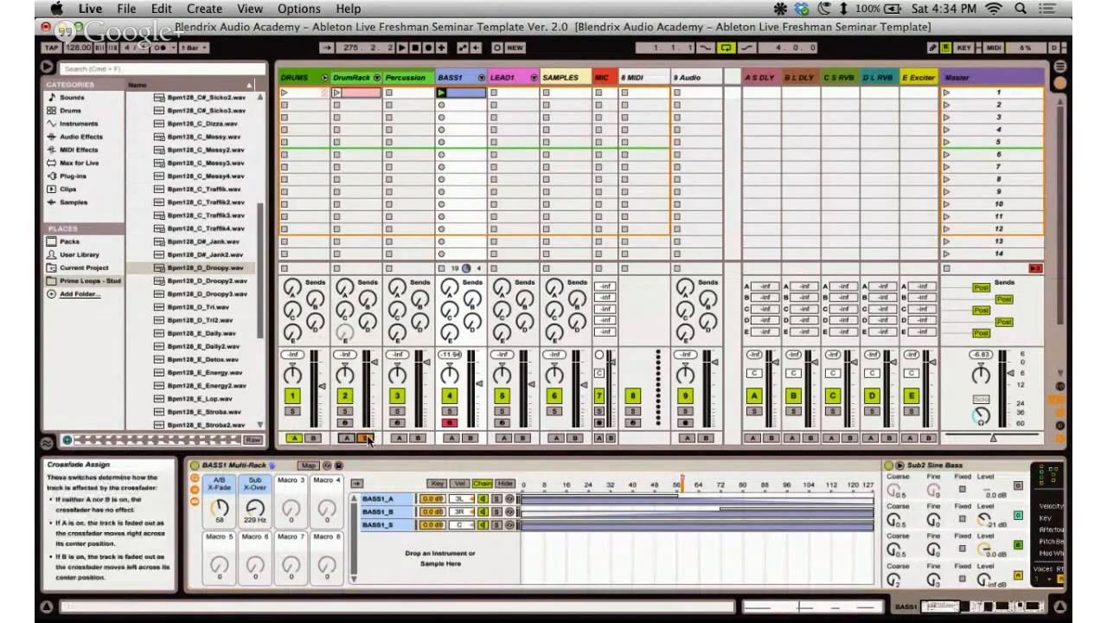
click(365, 437)
click(398, 438)
click(470, 438)
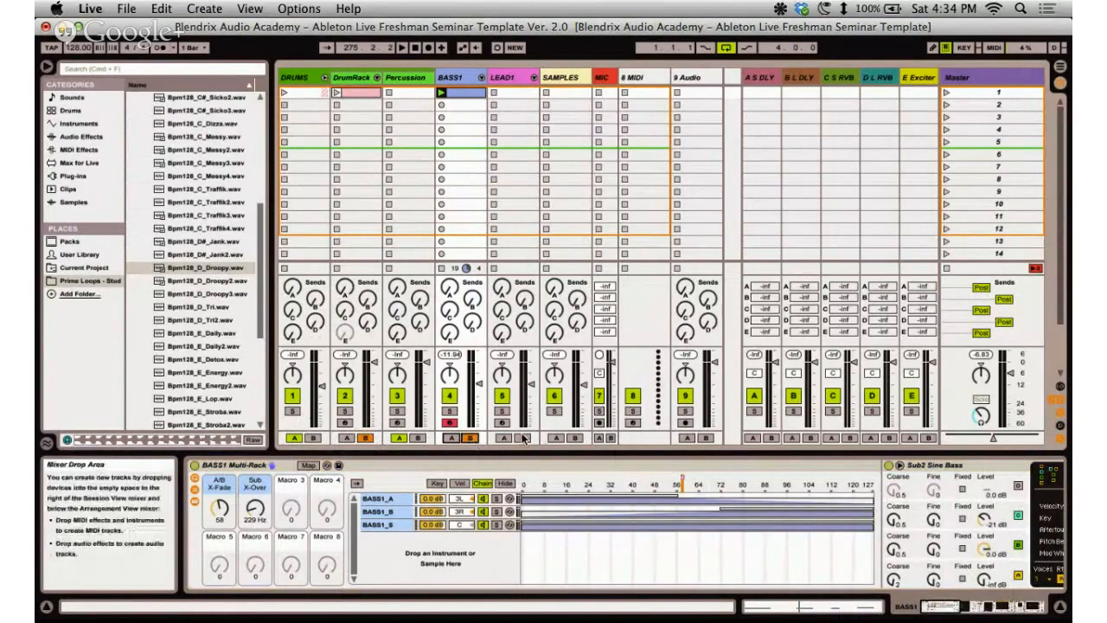
click(503, 438)
click(576, 439)
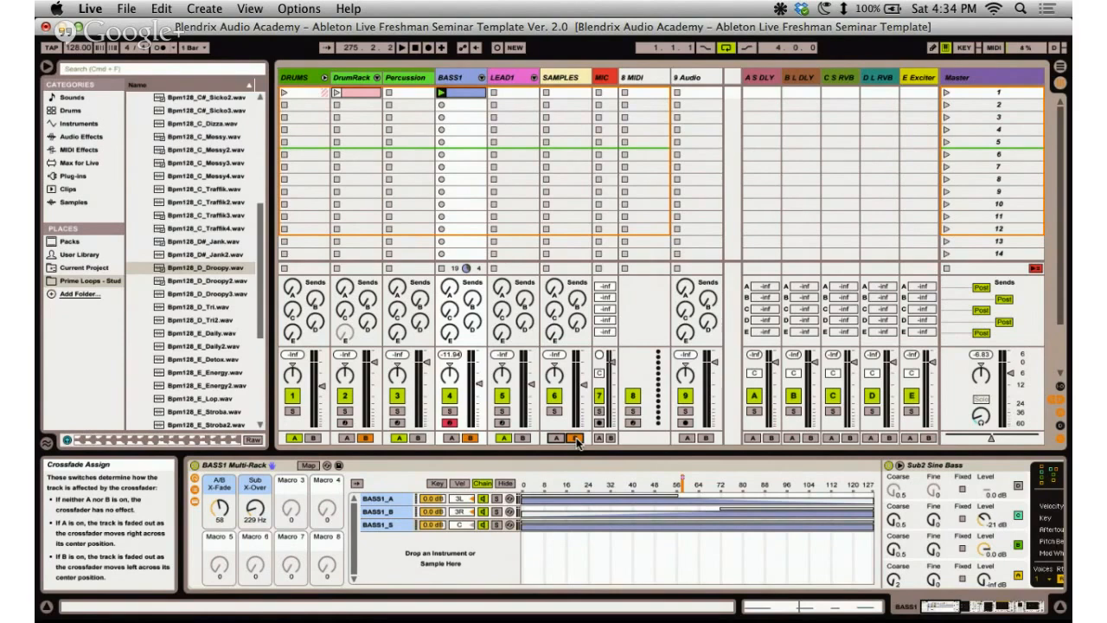
Launch the DRUMS and DrumRack clips alongside the BASS1 clip, listen to them together and stop playback.
key(Return)
key(Down)
key(Return)
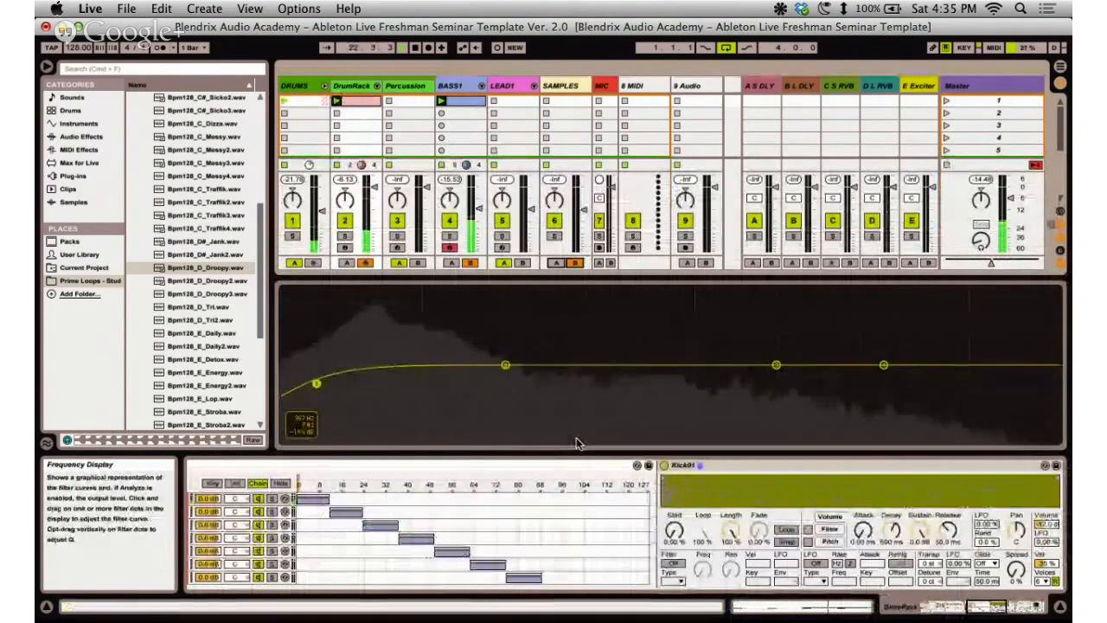
key(space)
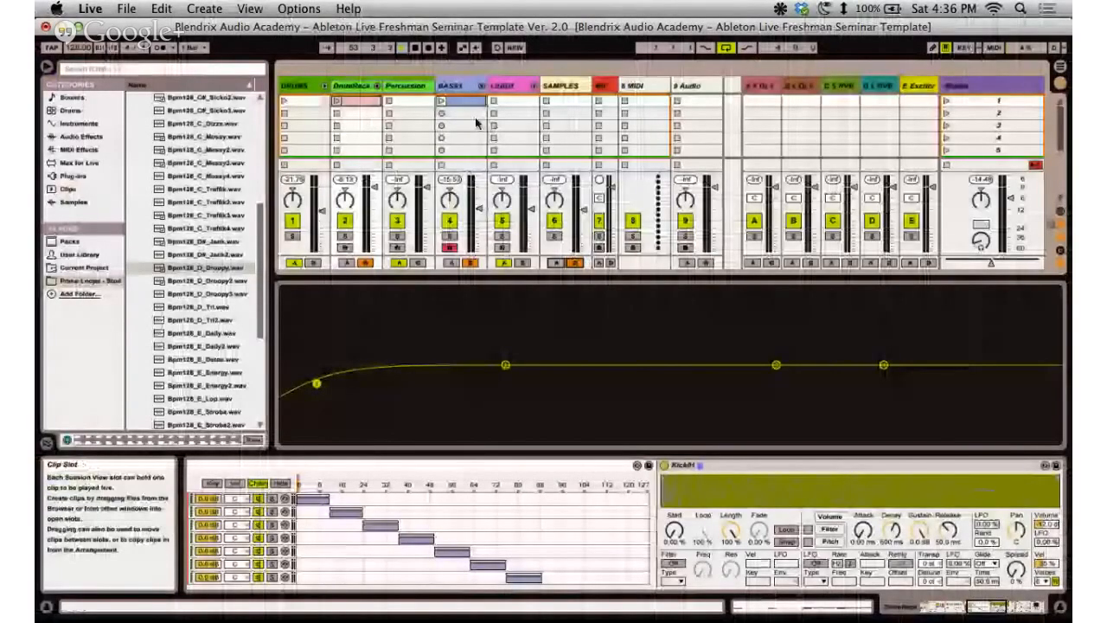
key(space)
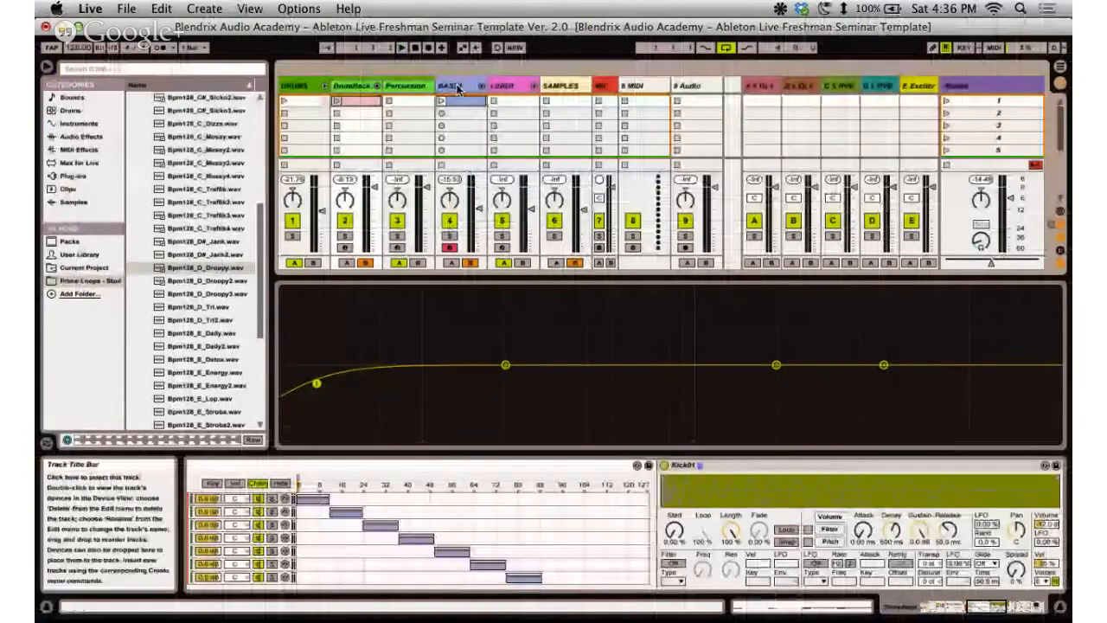
Show the BASS1 track's devices and examine the BASS1 Multi-Rack's macro mappings, including the Sub X-Over frequency entries.
click(457, 88)
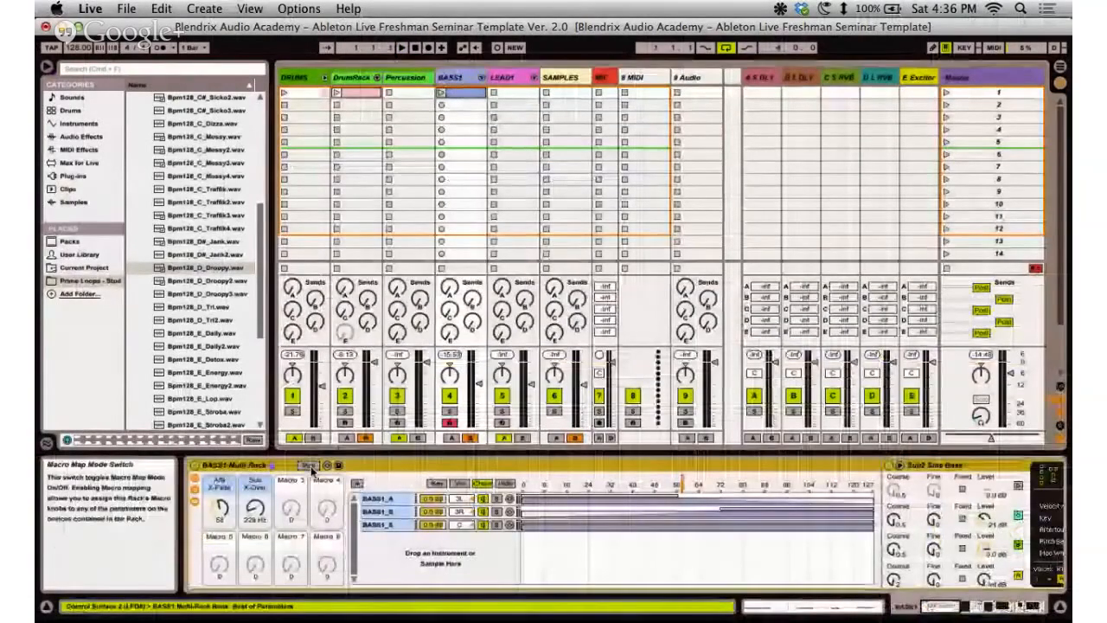
click(309, 466)
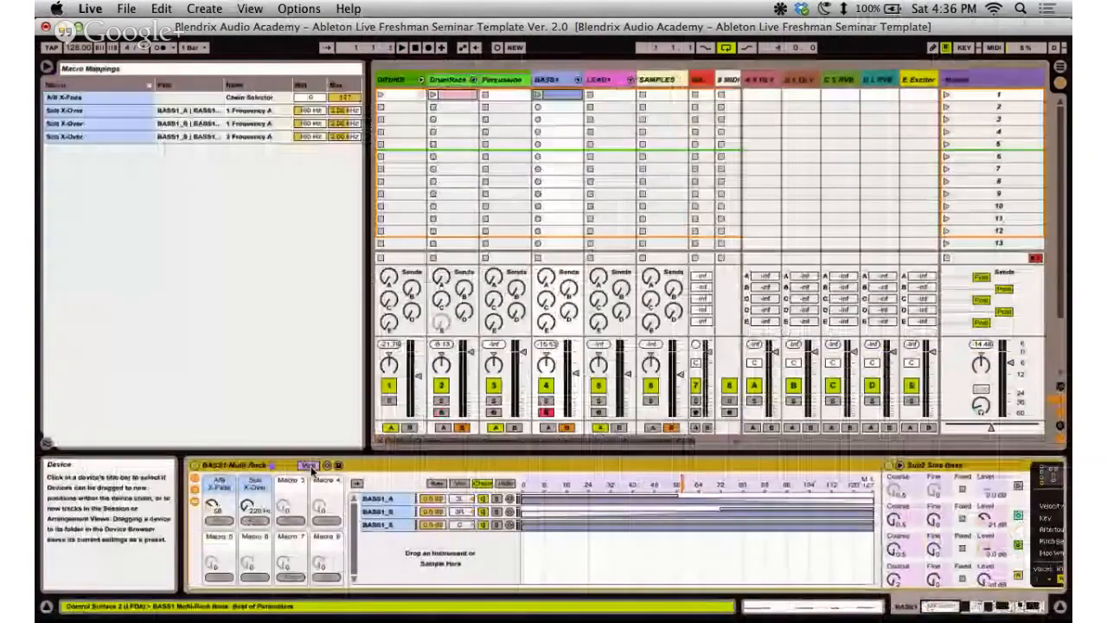
click(185, 111)
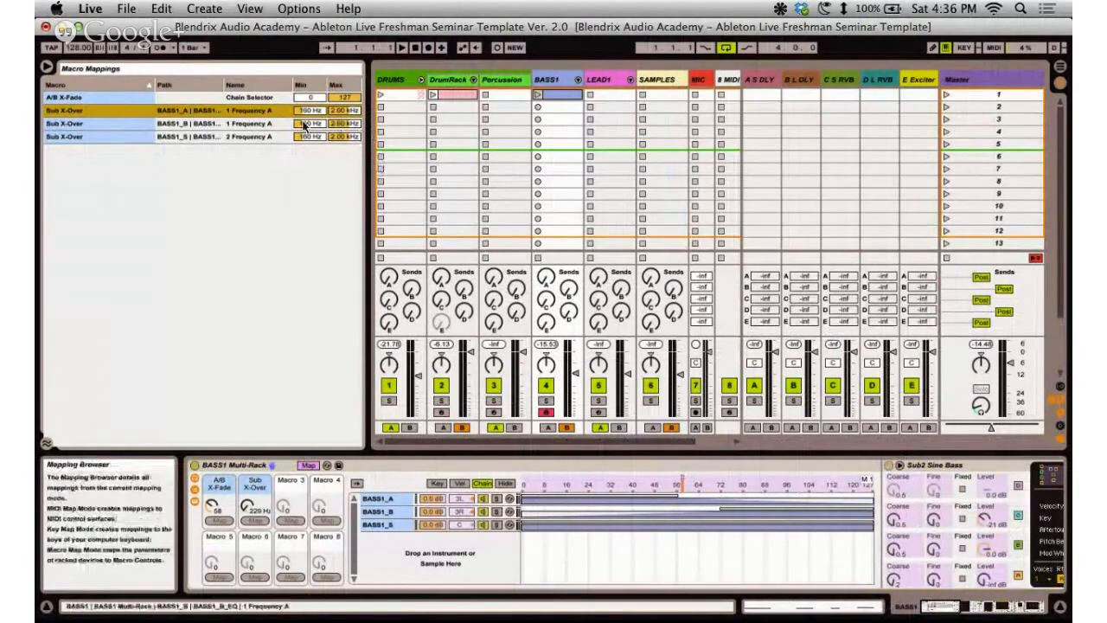
click(261, 128)
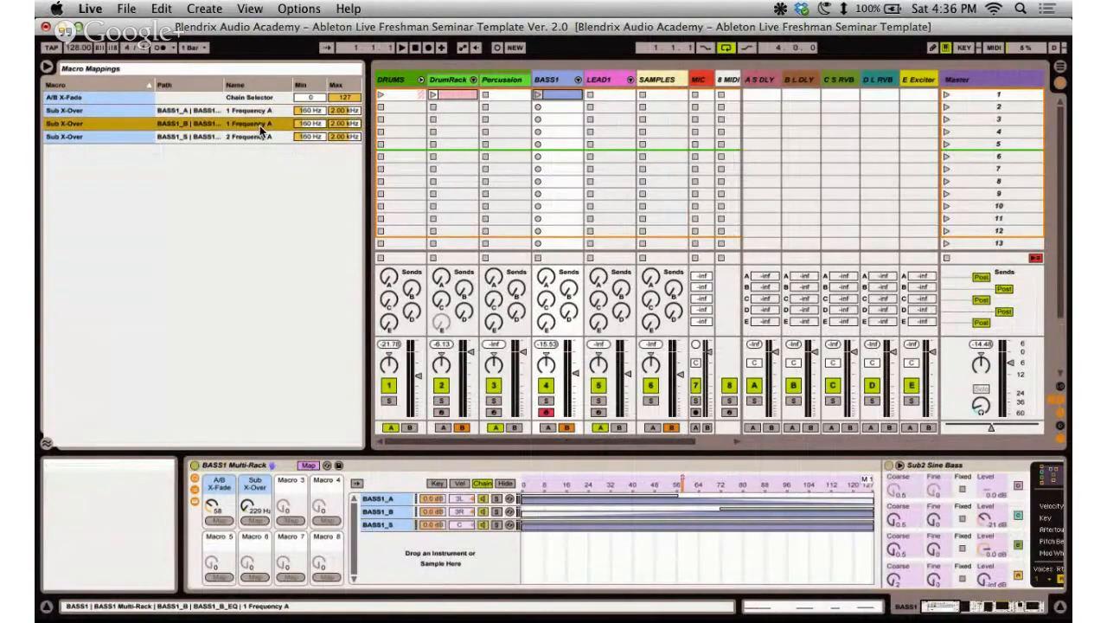
click(309, 464)
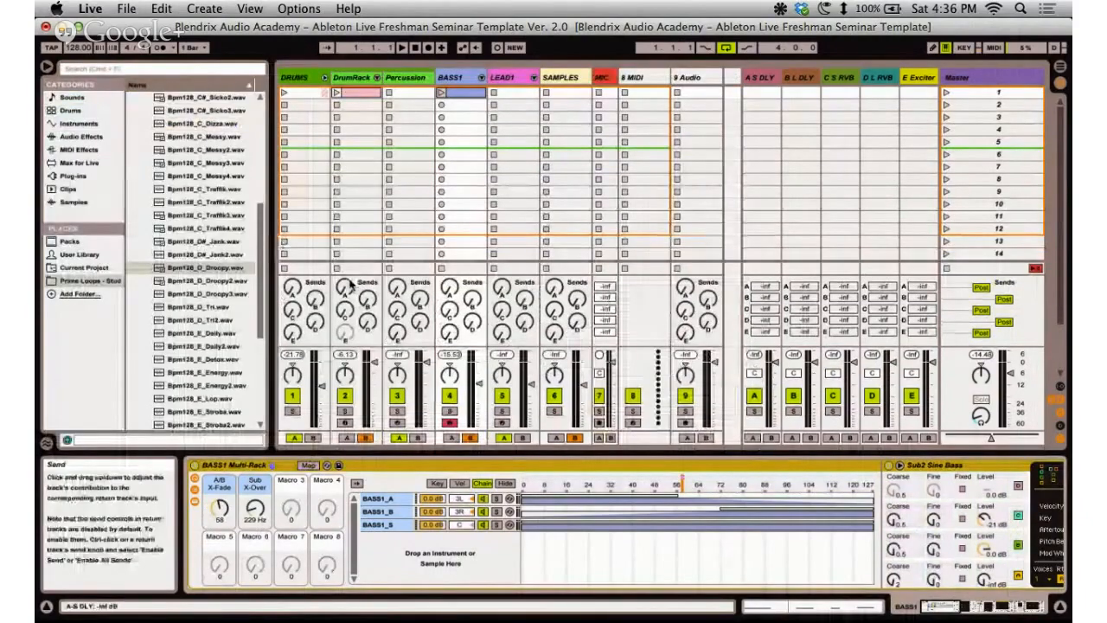
Map the BASS1 track volume to MIDI CC 1 in MIDI Map Mode and leave the mode.
click(991, 48)
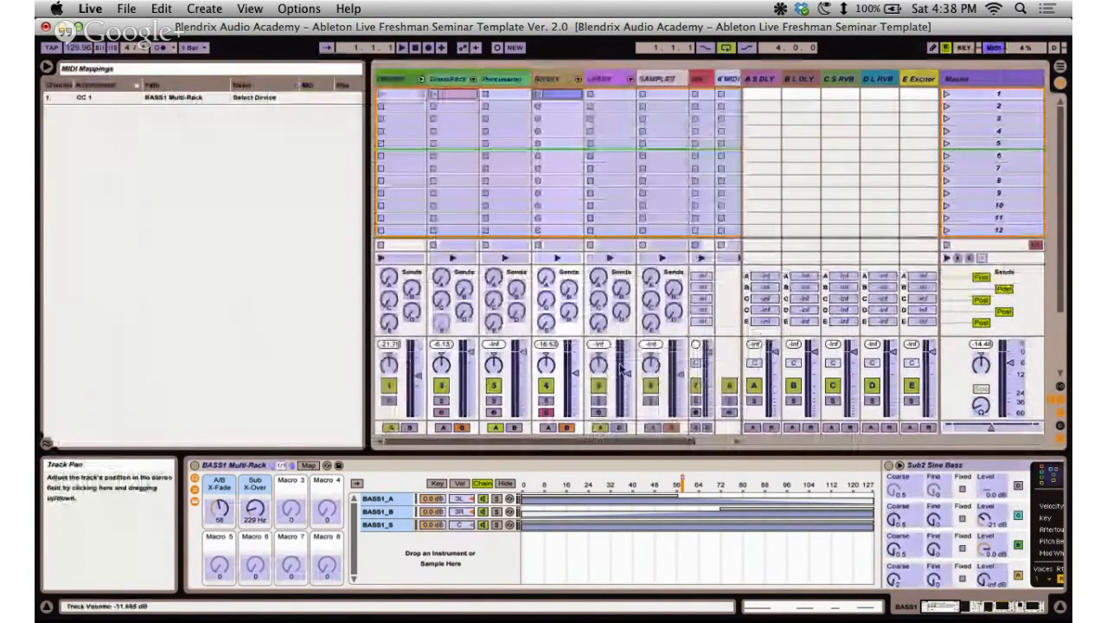
click(573, 372)
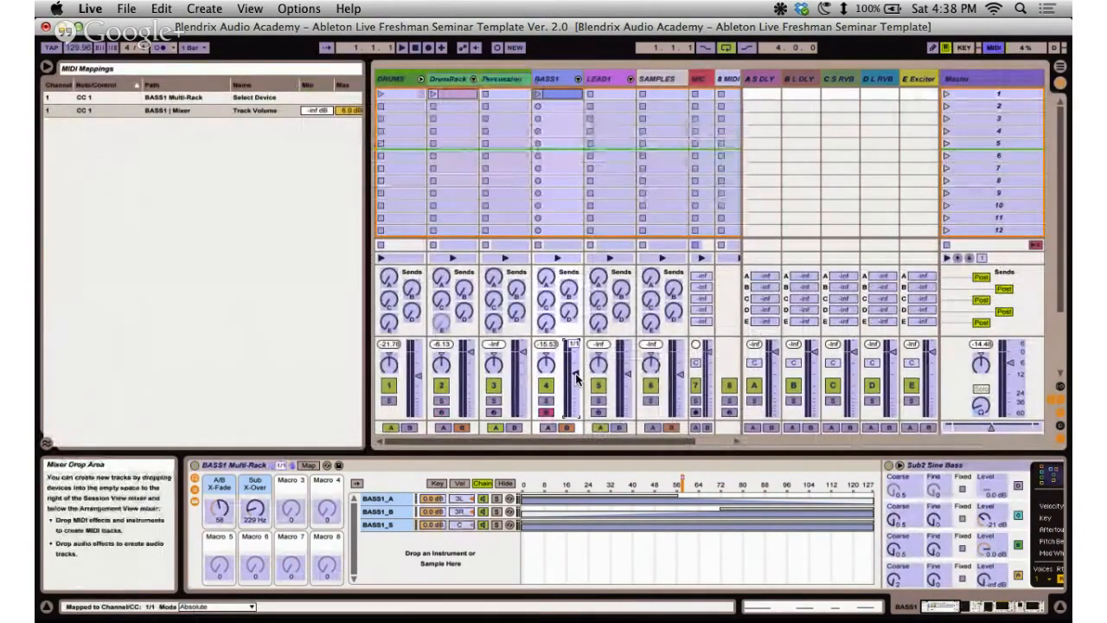
click(993, 48)
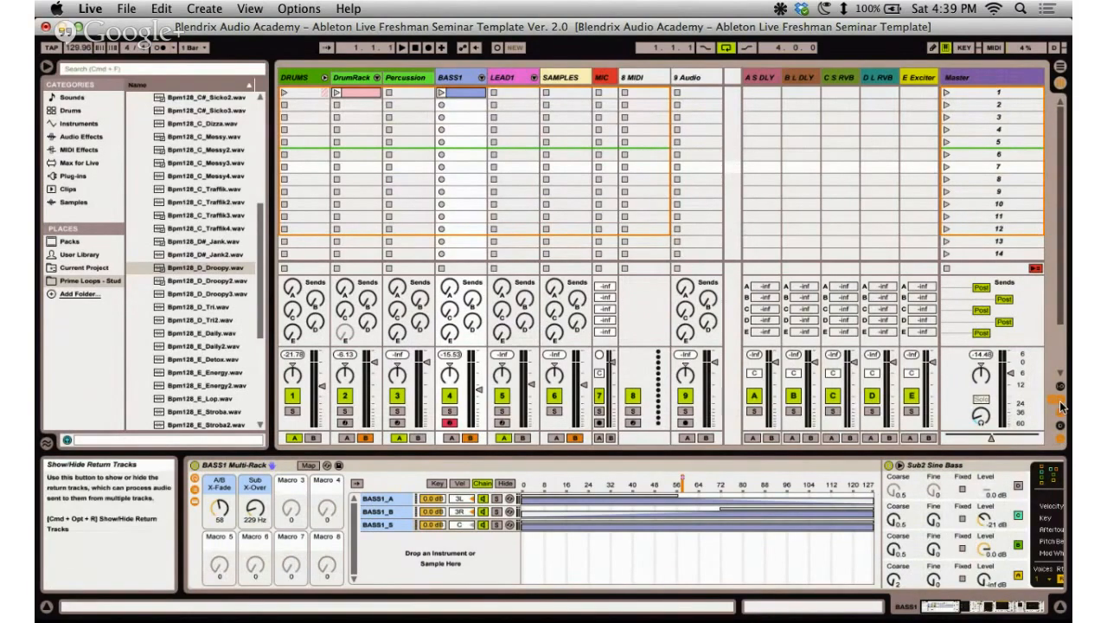
Hide the return tracks, assign computer key 1 to the first BASS1 clip slot and test-launch the clip with it.
click(1062, 439)
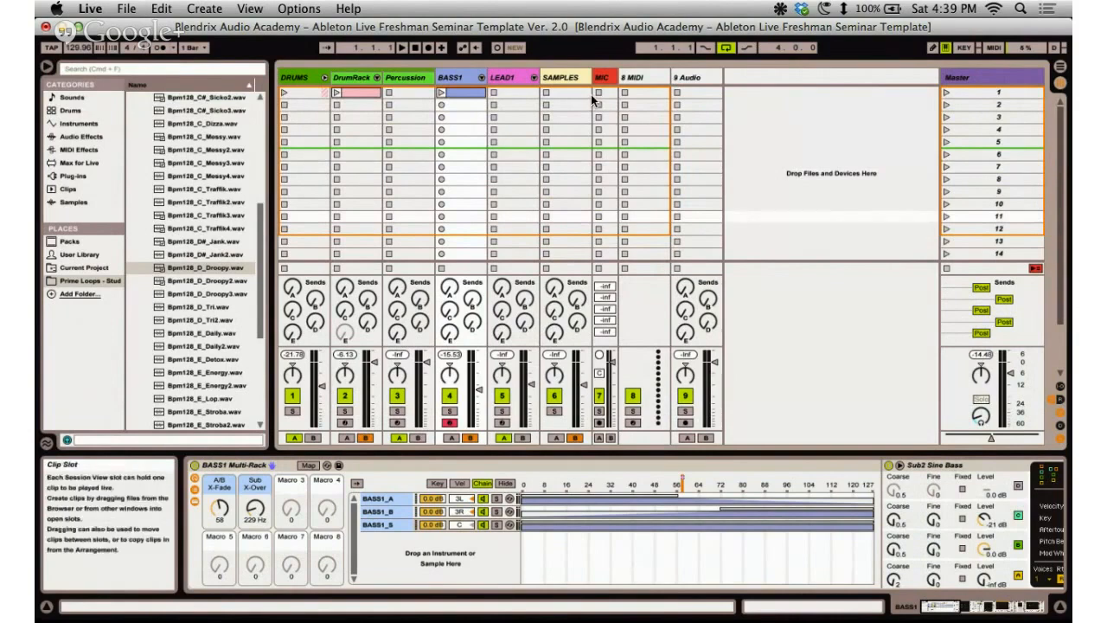
click(645, 77)
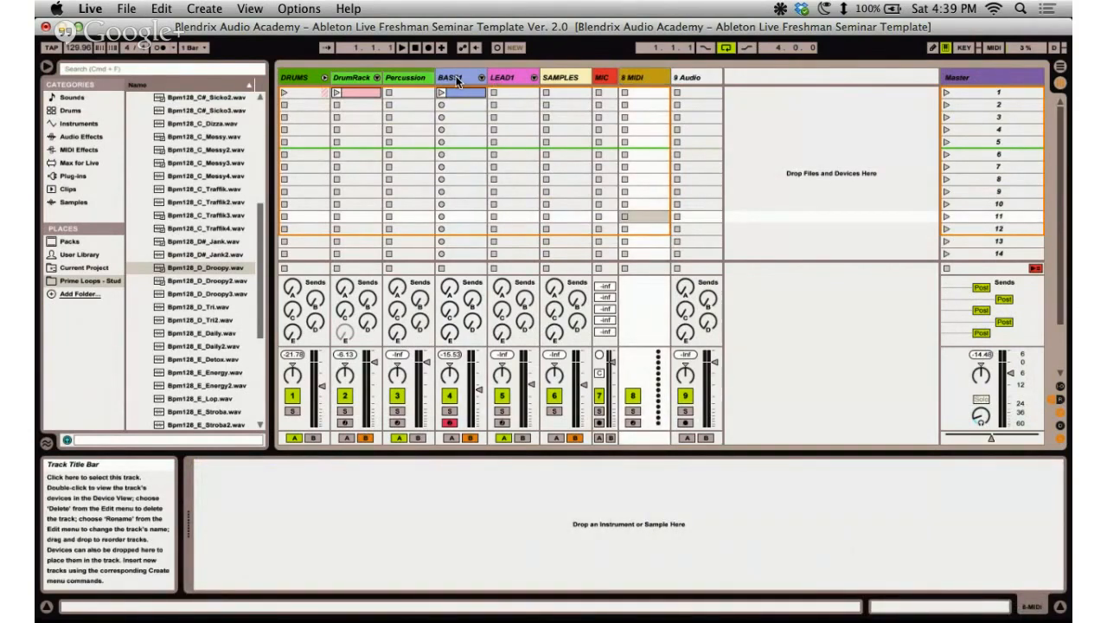
click(967, 48)
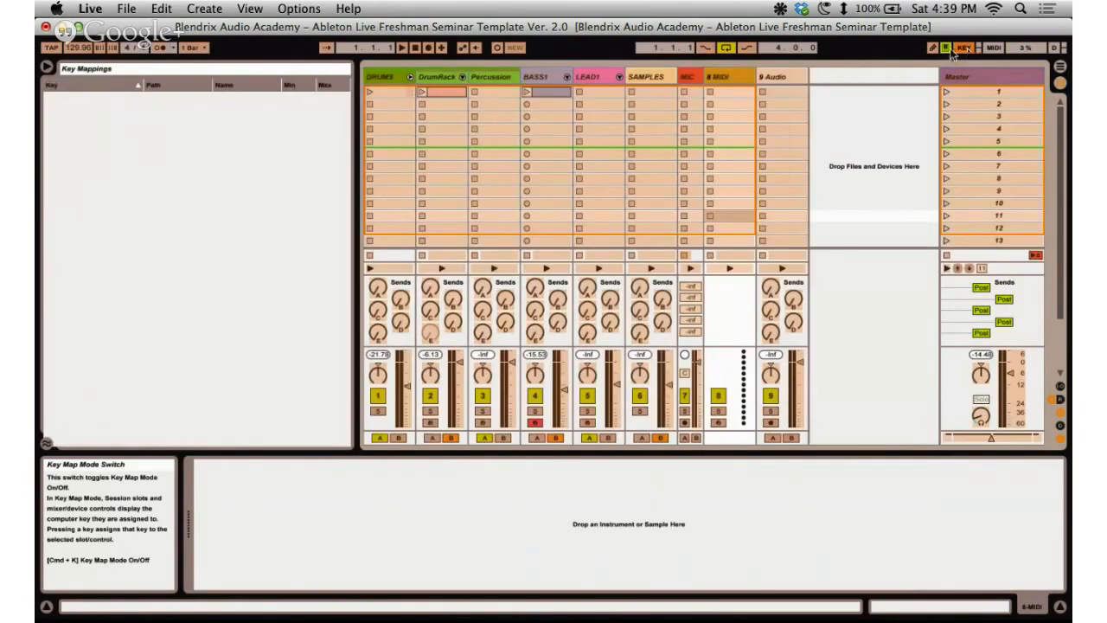
click(560, 93)
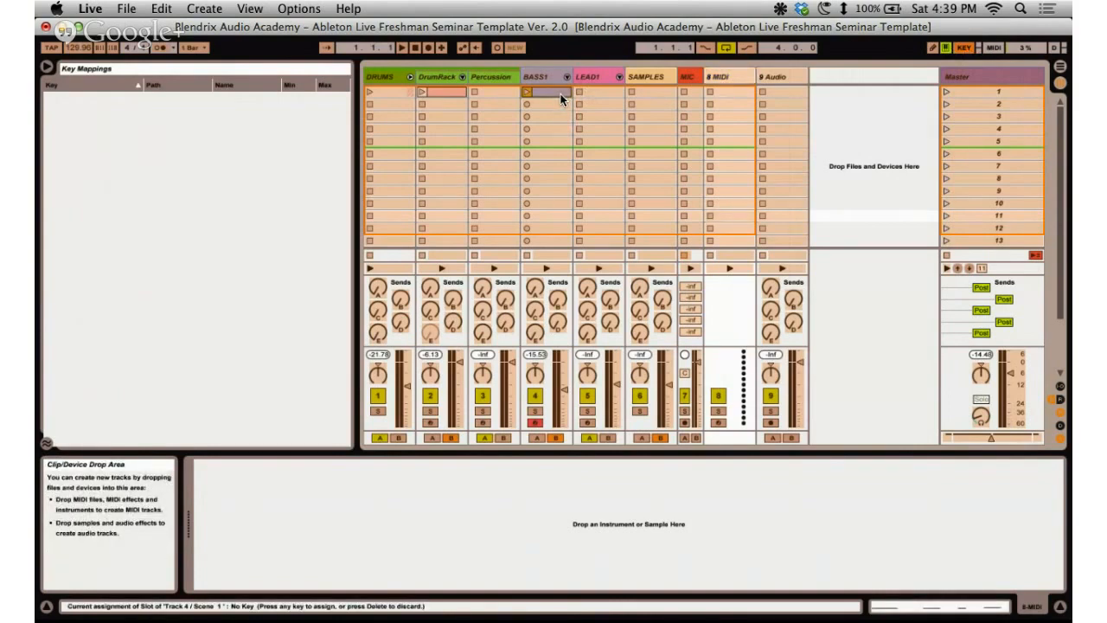
key(1)
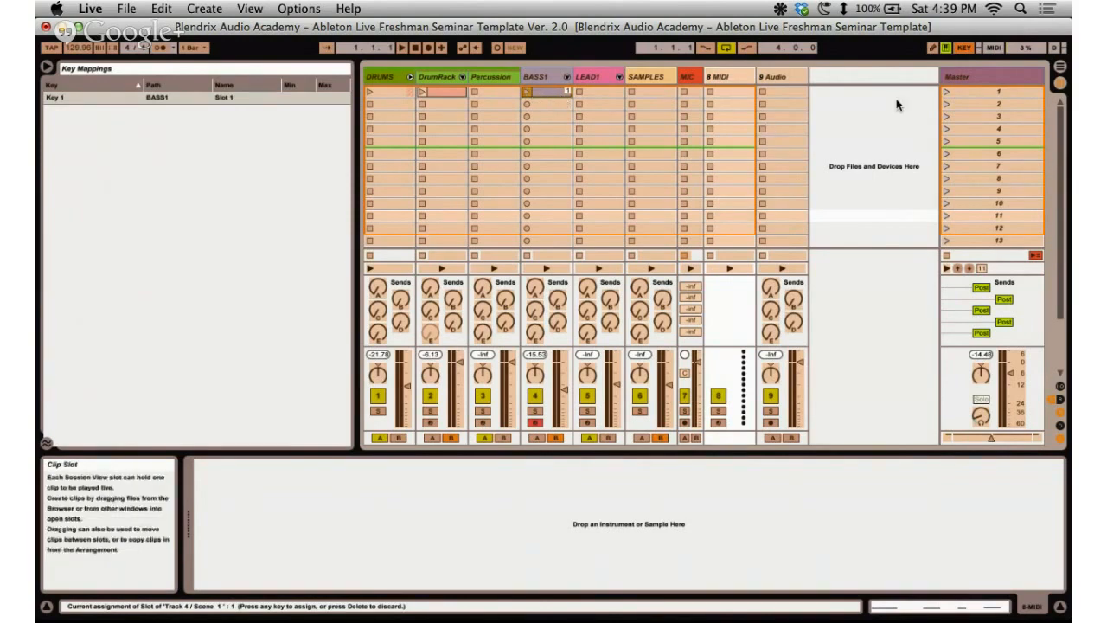
click(962, 47)
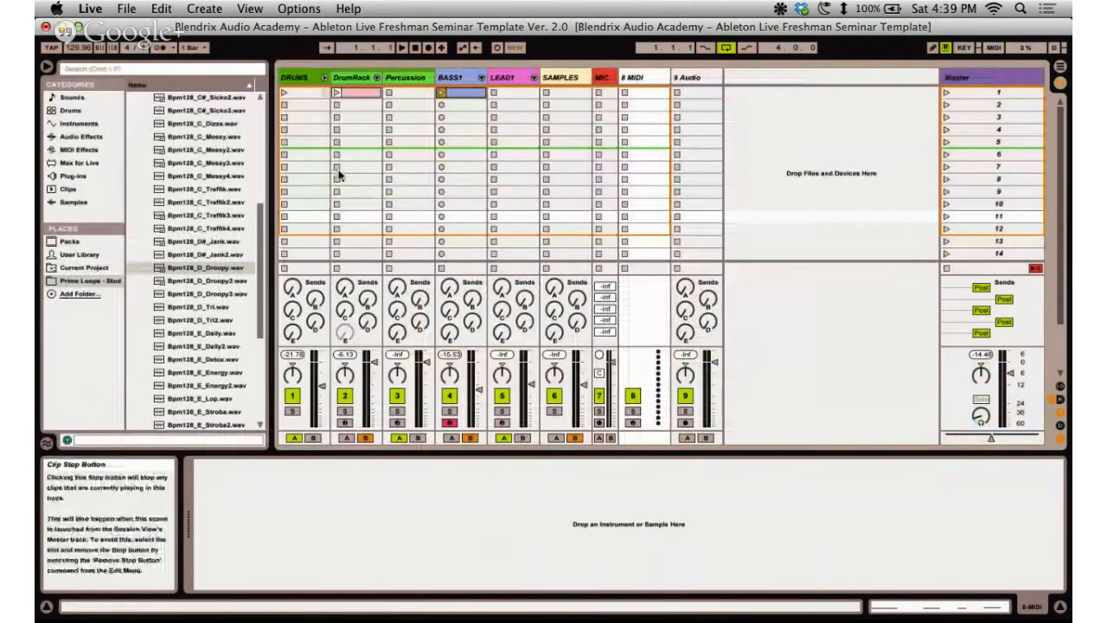
key(1)
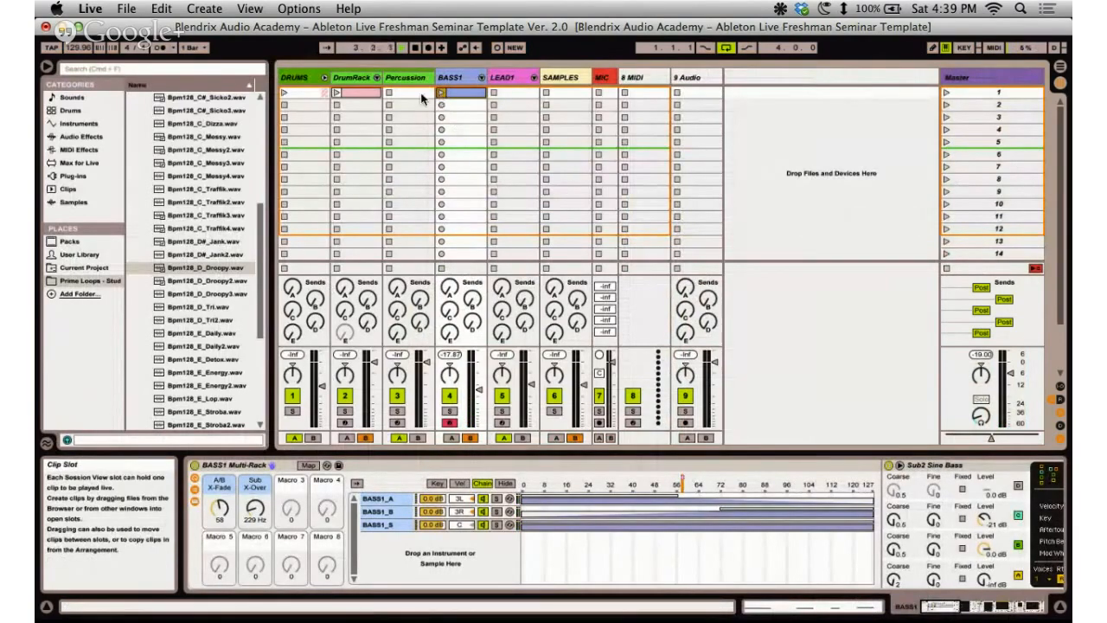
click(416, 47)
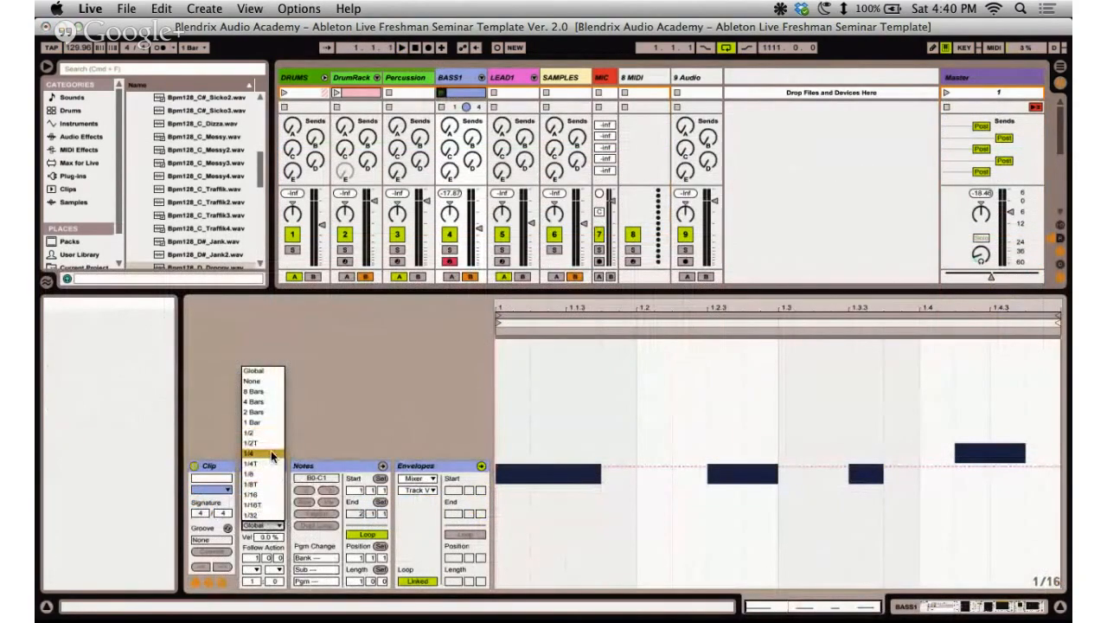
Set the BASS1 clip's launch quantization to 1/4, launch the clip and choose another quantization value.
click(271, 451)
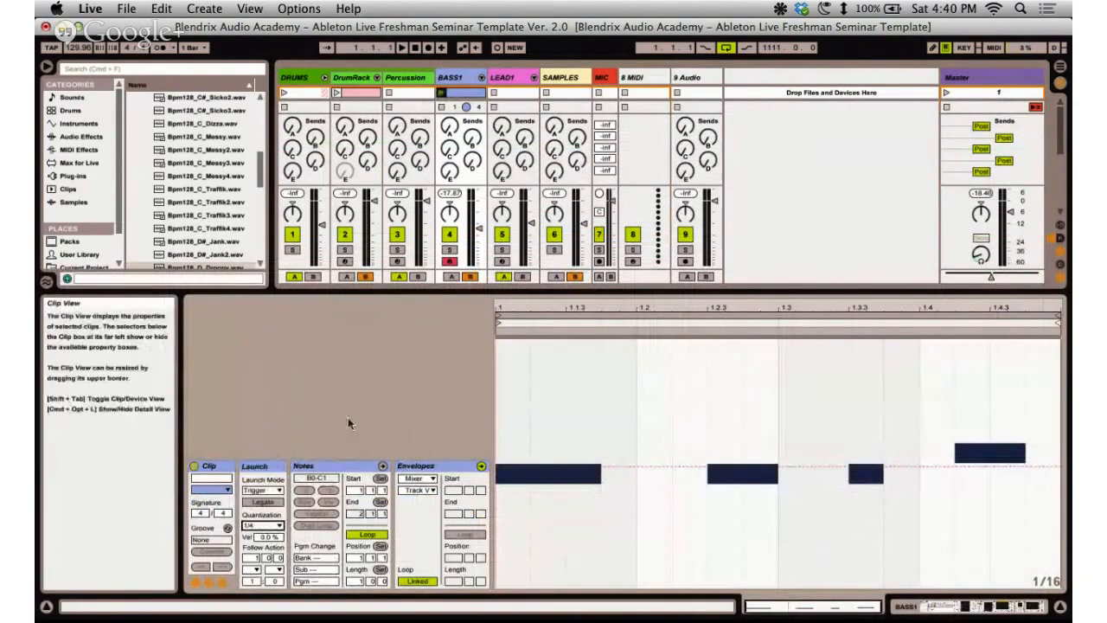
key(Return)
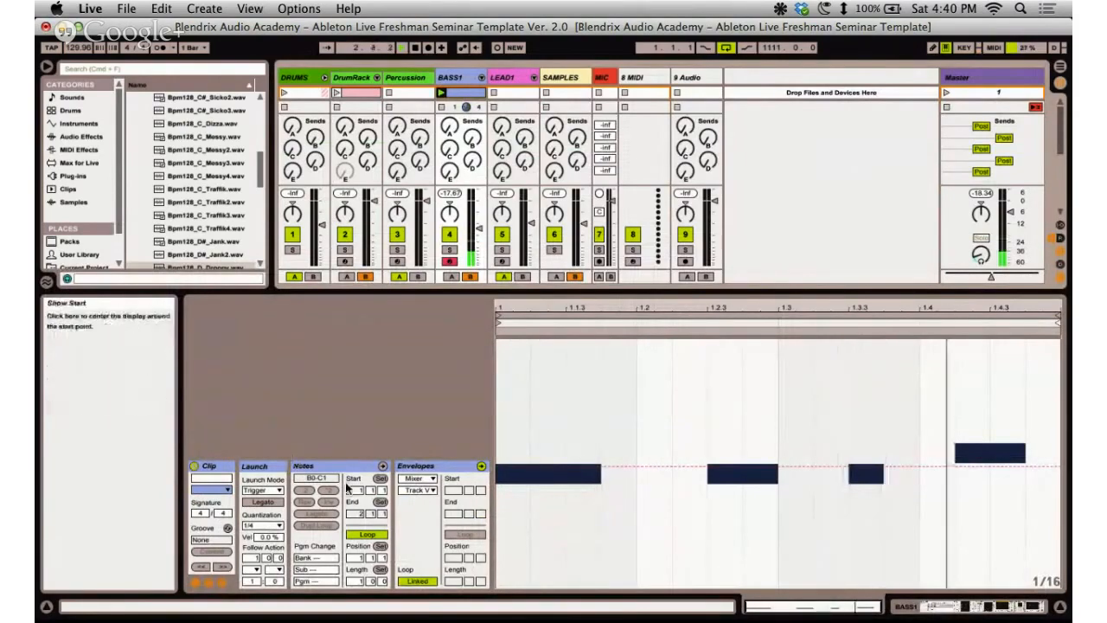
click(268, 524)
click(266, 498)
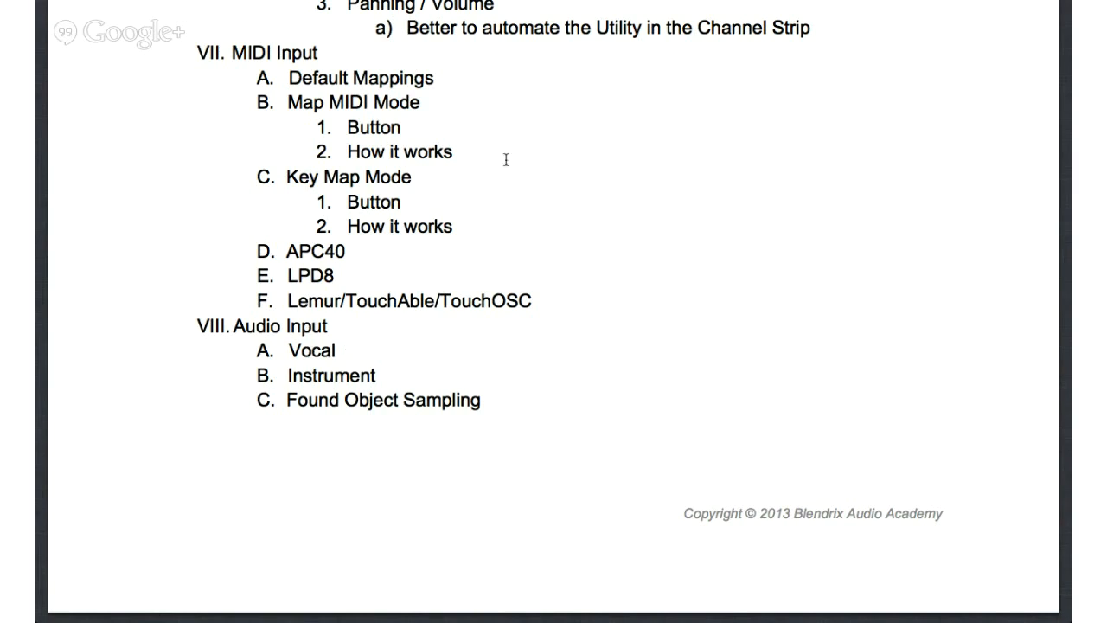
Review the seminar outline's earlier topics in Preview and switch back to Ableton Live.
scroll(506, 160, up, 20)
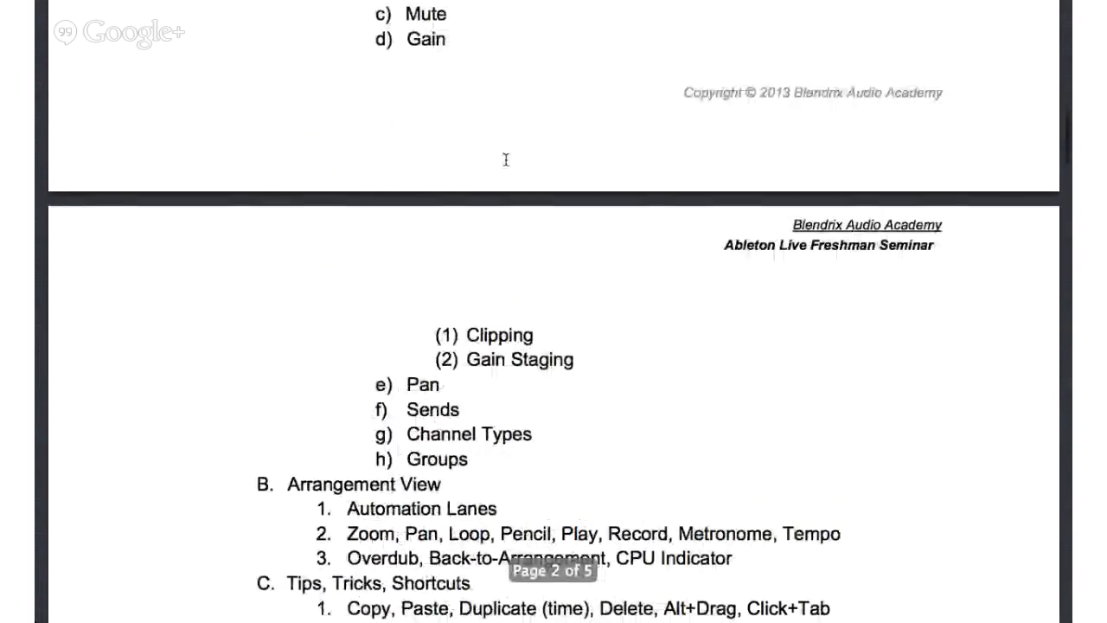
key(super+Tab)
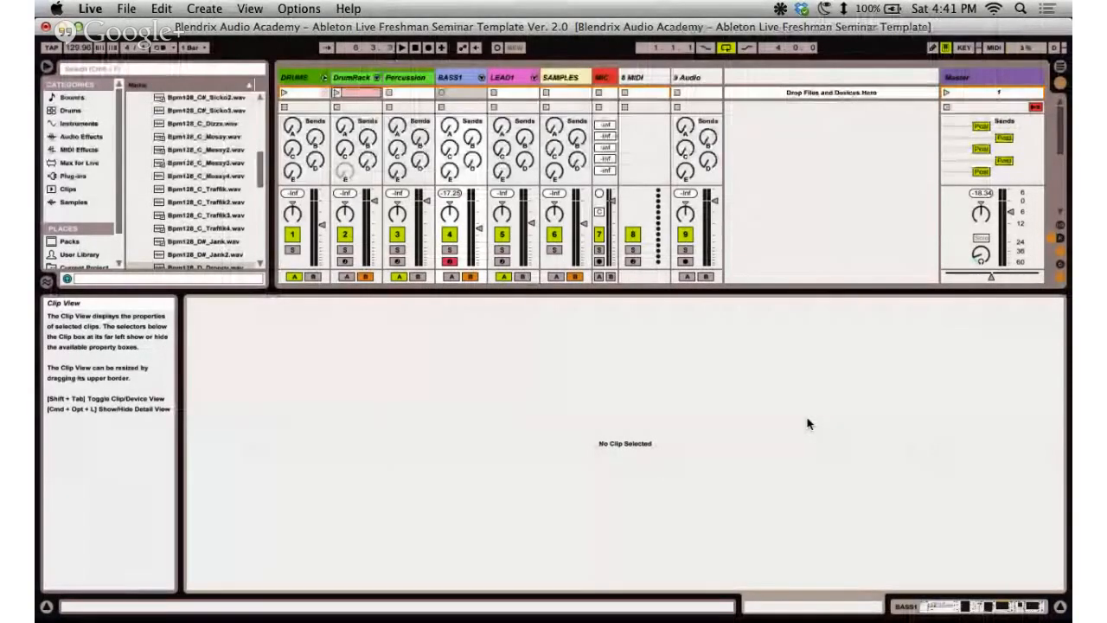
key(super+Tab)
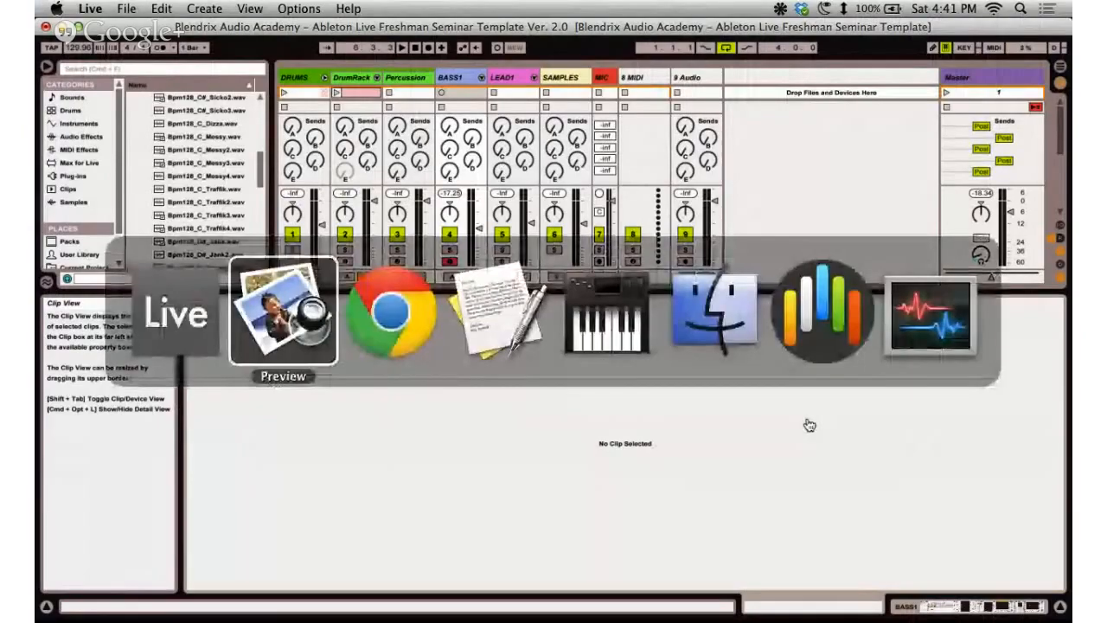
Start sharing the desktop in Google+ Hangouts, and return to Ableton Live to reduce the clip view's height.
key(super+Tab)
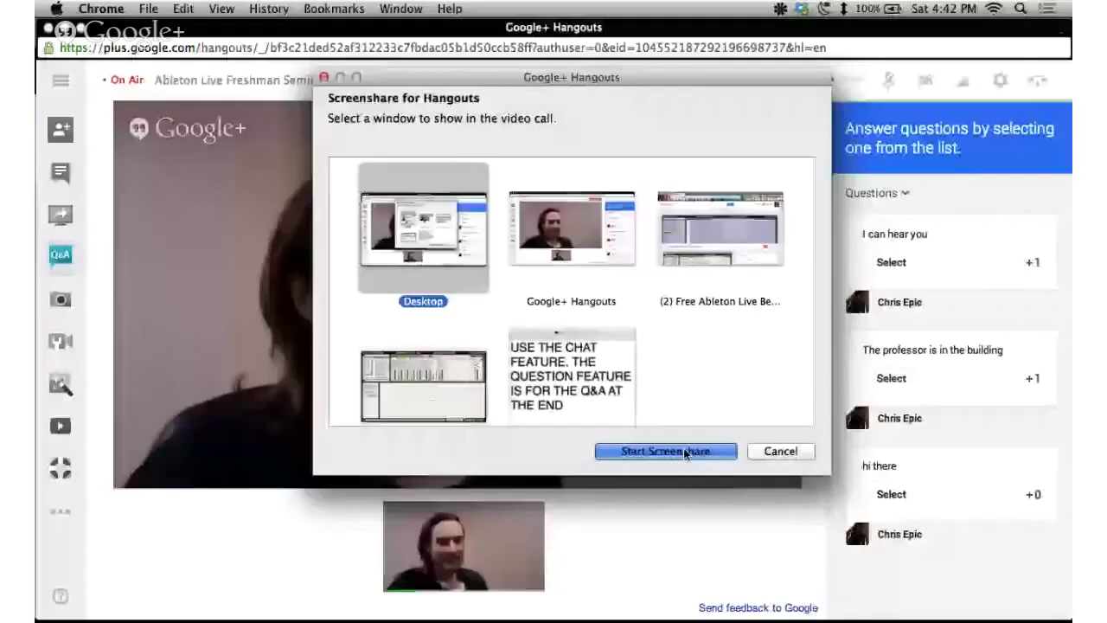
click(685, 451)
key(super+Tab)
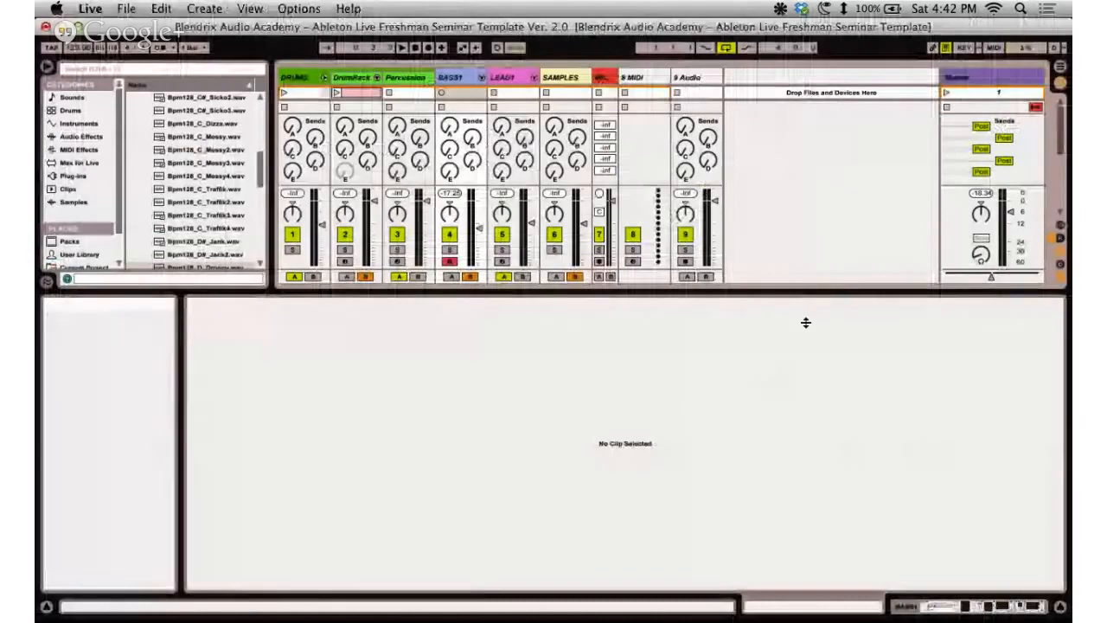
drag(805, 323, 803, 435)
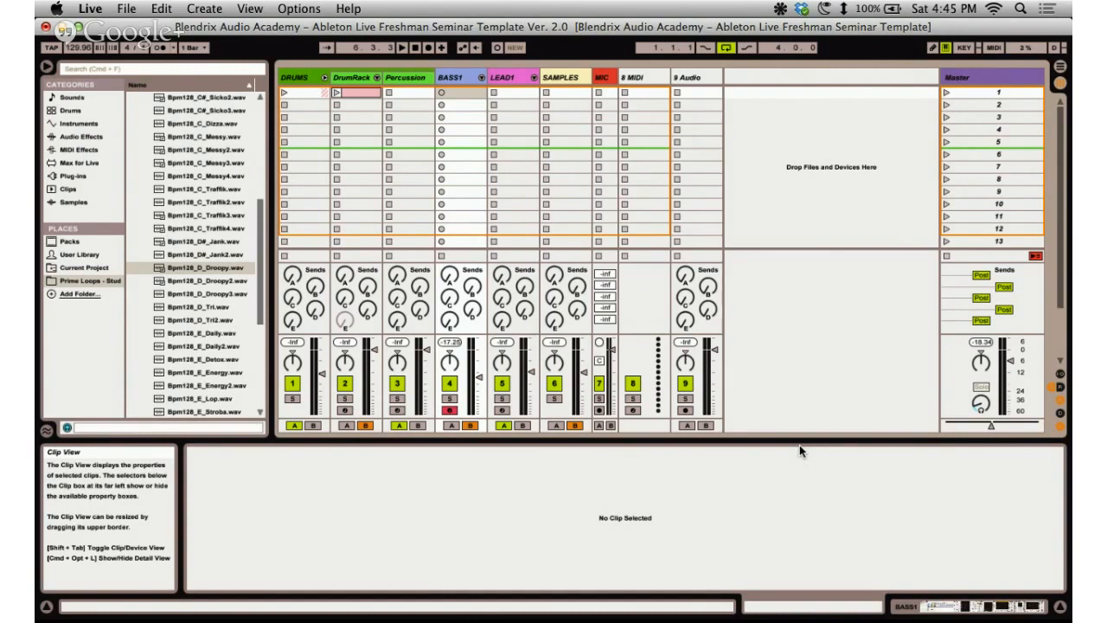
Switch to Google+ Hangouts, check the group chat and the Q&A questions, and return to Ableton Live.
key(super+Tab)
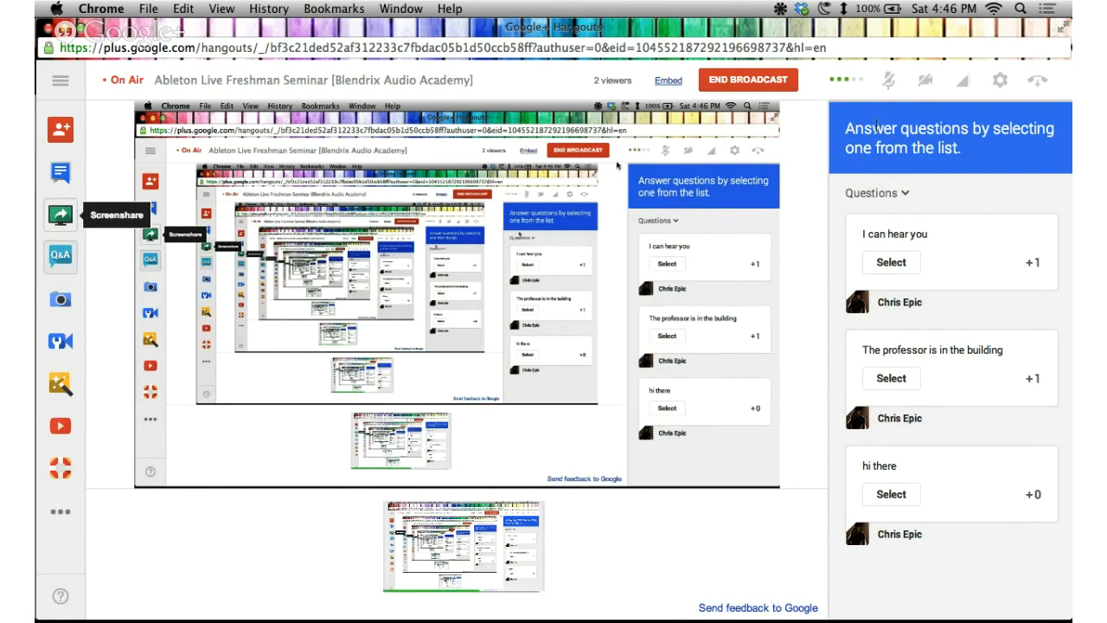
key(super+Tab)
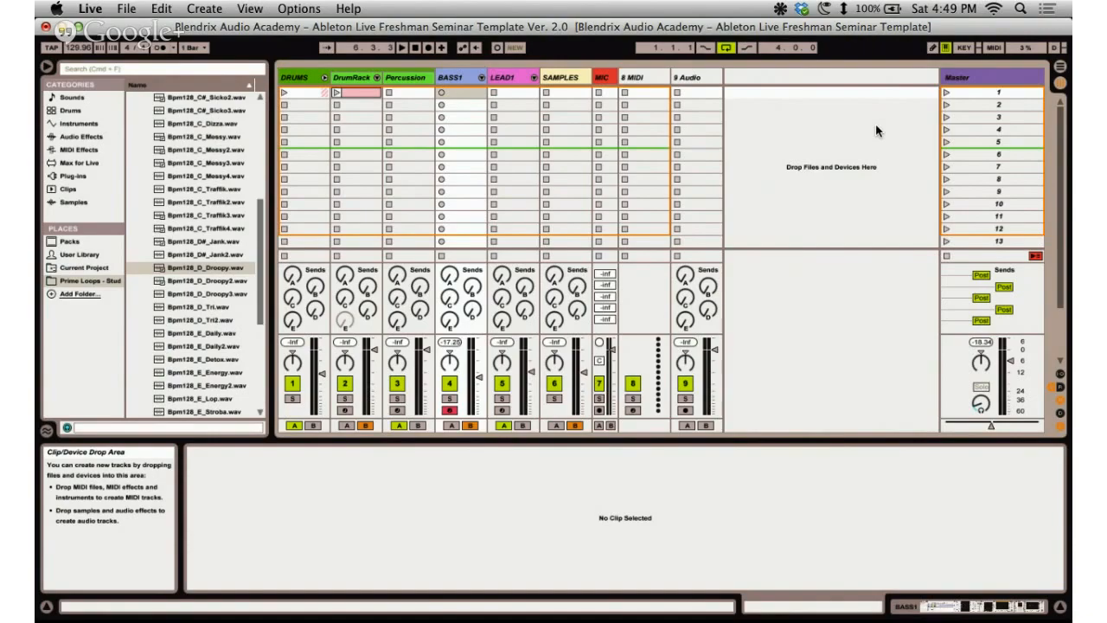
key(super+Tab)
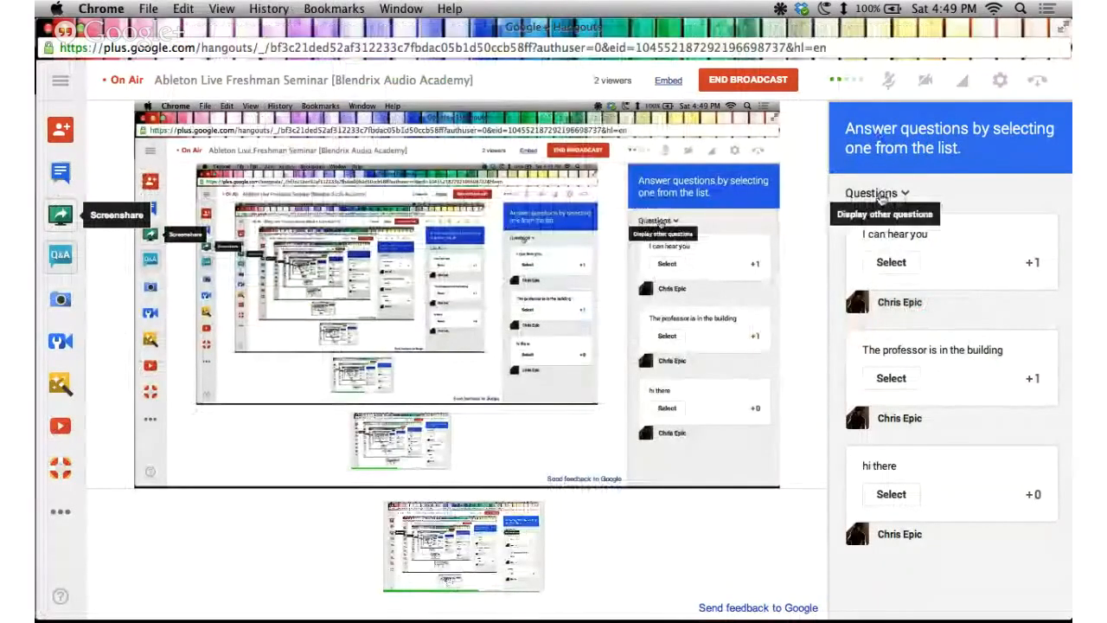
click(61, 172)
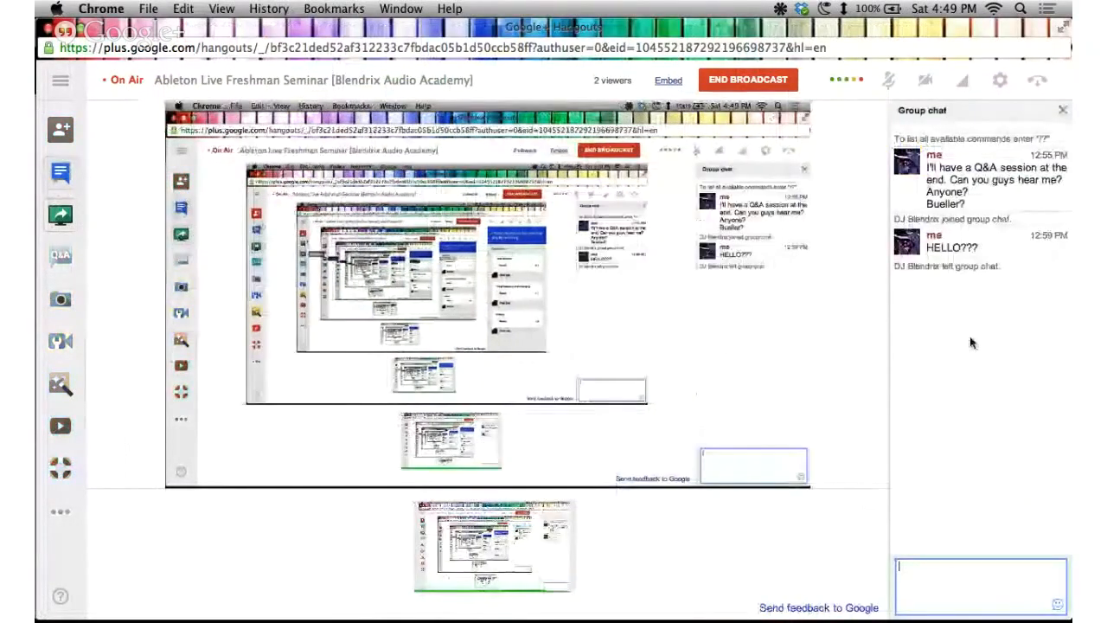
click(1063, 111)
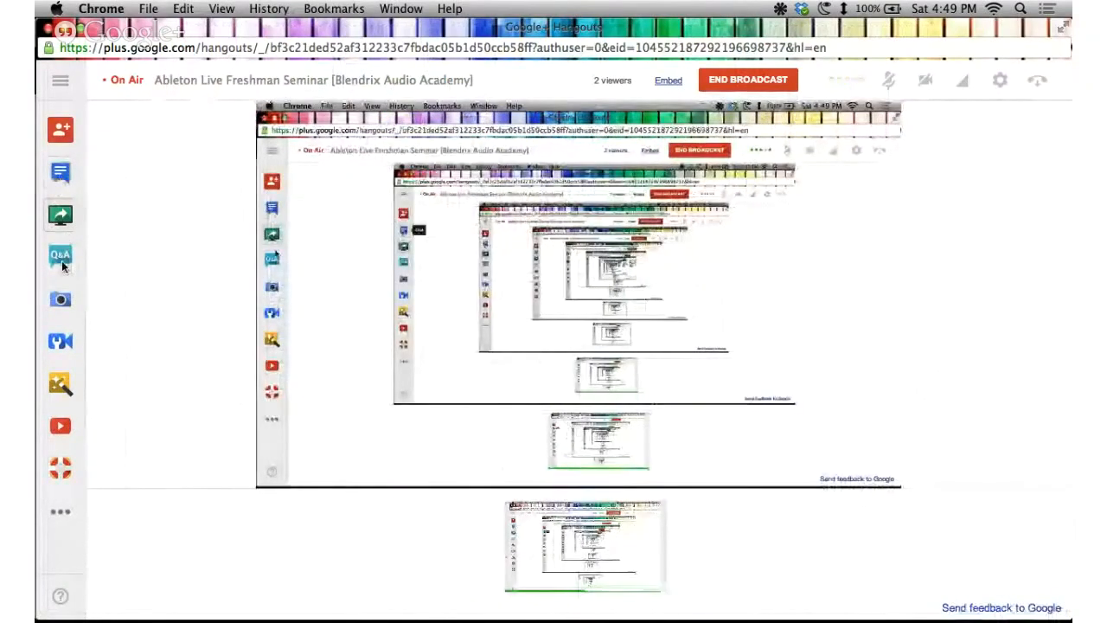
click(61, 255)
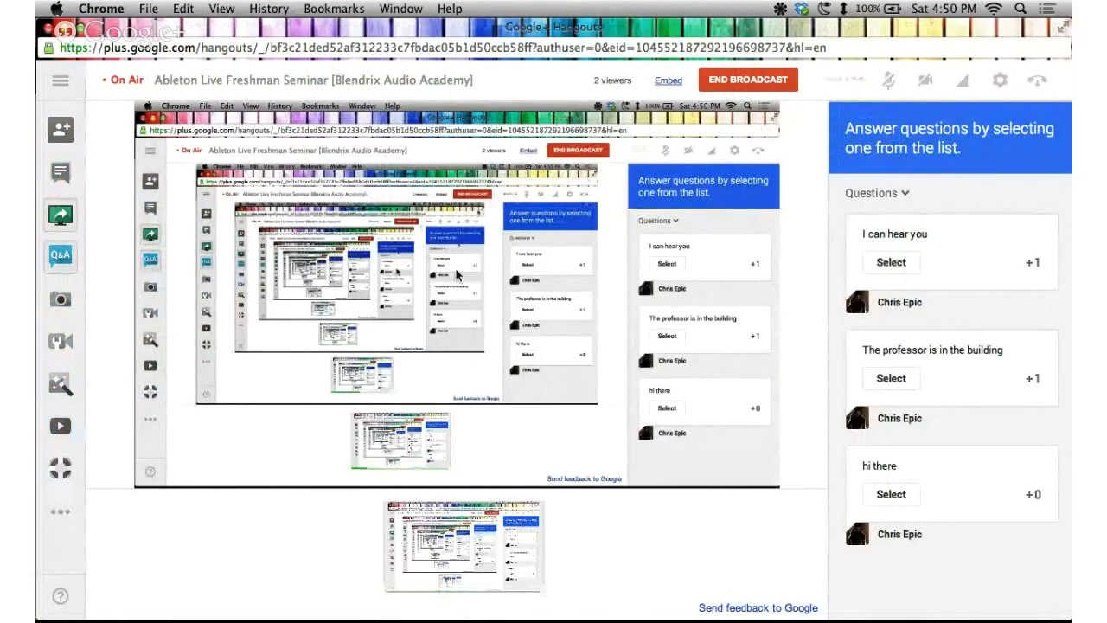
key(super+Tab)
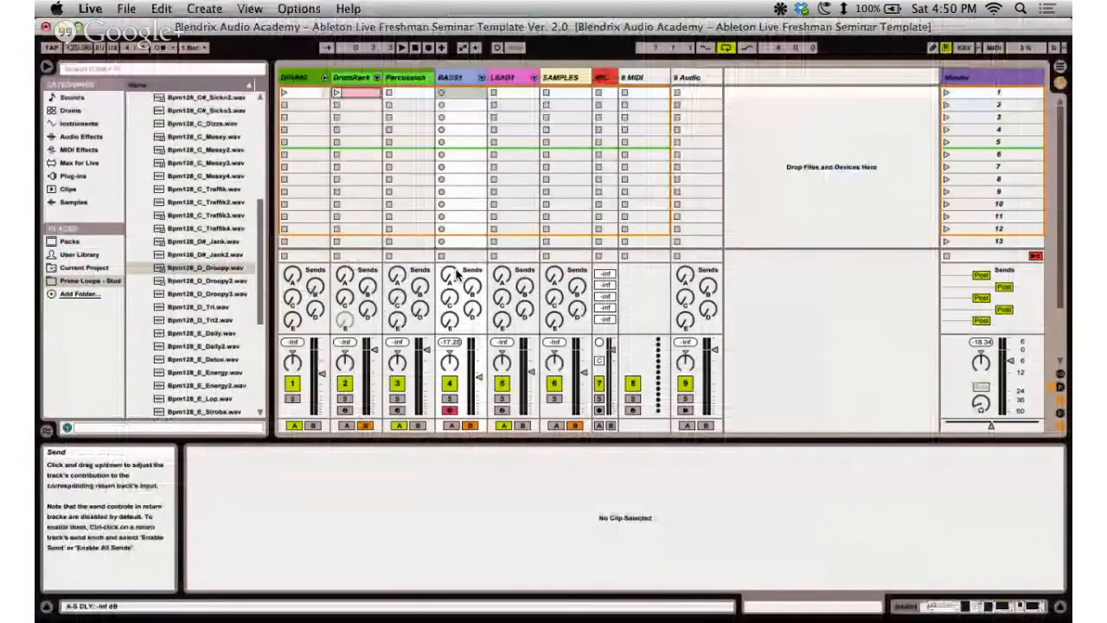